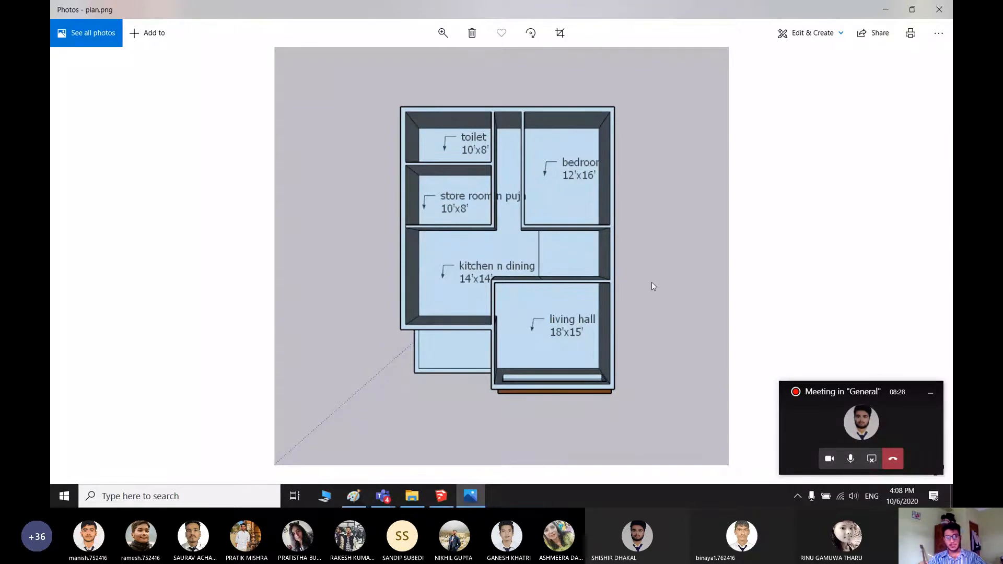
- Switch to Paint to view the hand-drawn room layout, and return to the plan image
left_click(353, 496)
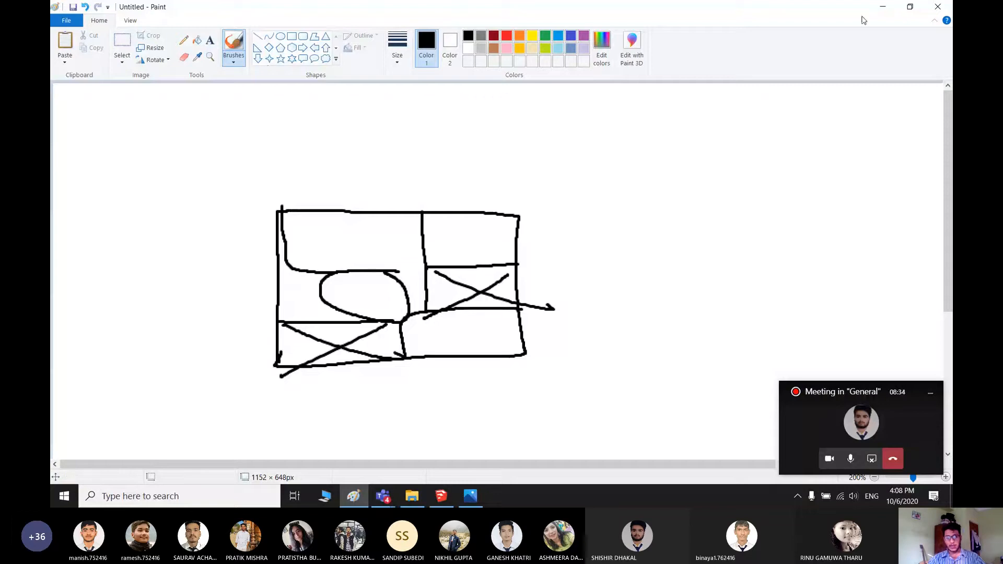
left_click(910, 7)
left_click_drag(597, 55, 849, 2)
left_click(883, 7)
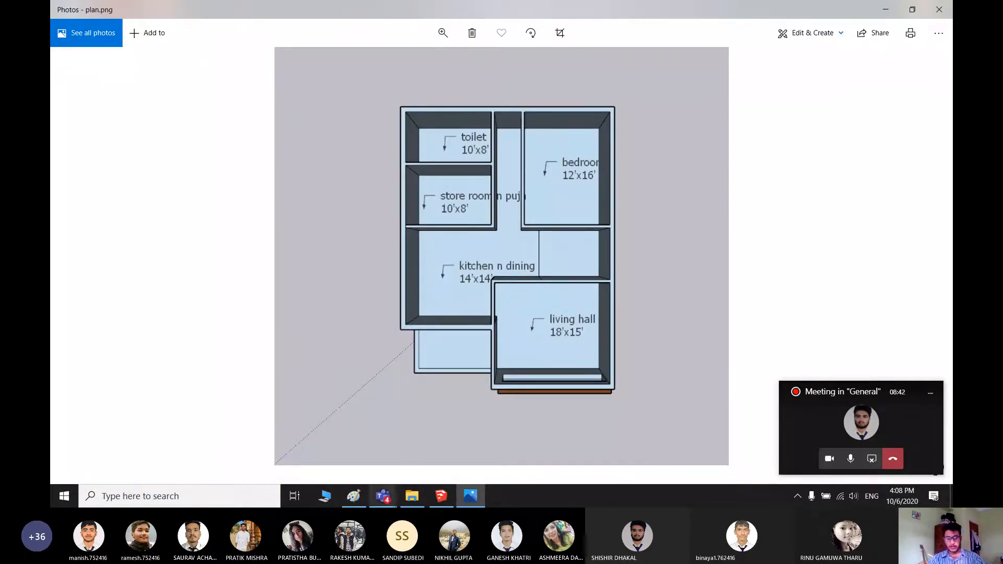
- Switch to Paint and annotate the layout sketch with an arrow, small marks in three rooms and a scribble over the lower crossed-out space
left_click(353, 496)
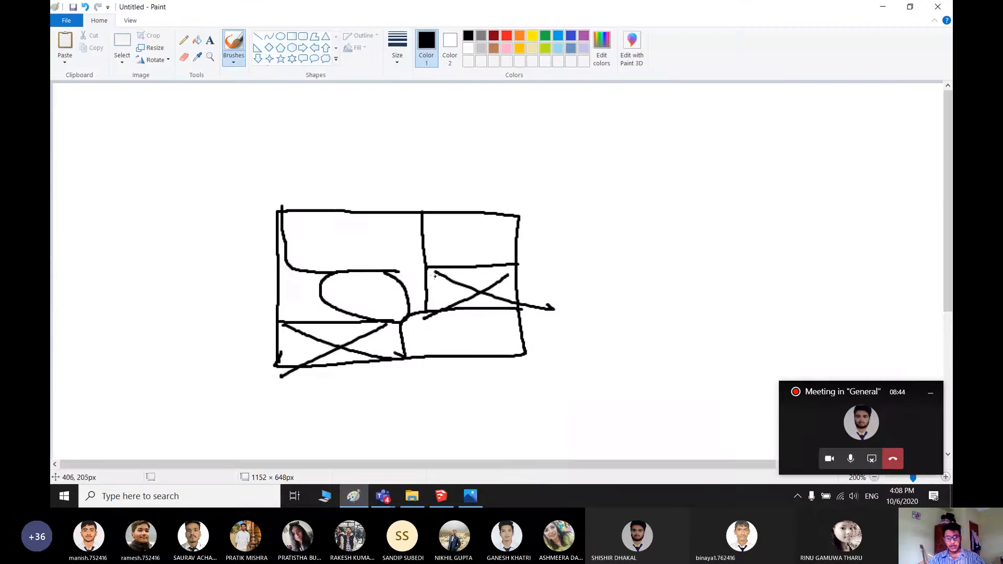
mouse_move(435, 272)
left_mouse_down()
mouse_move(489, 280)
mouse_move(445, 302)
mouse_move(451, 316)
left_mouse_up()
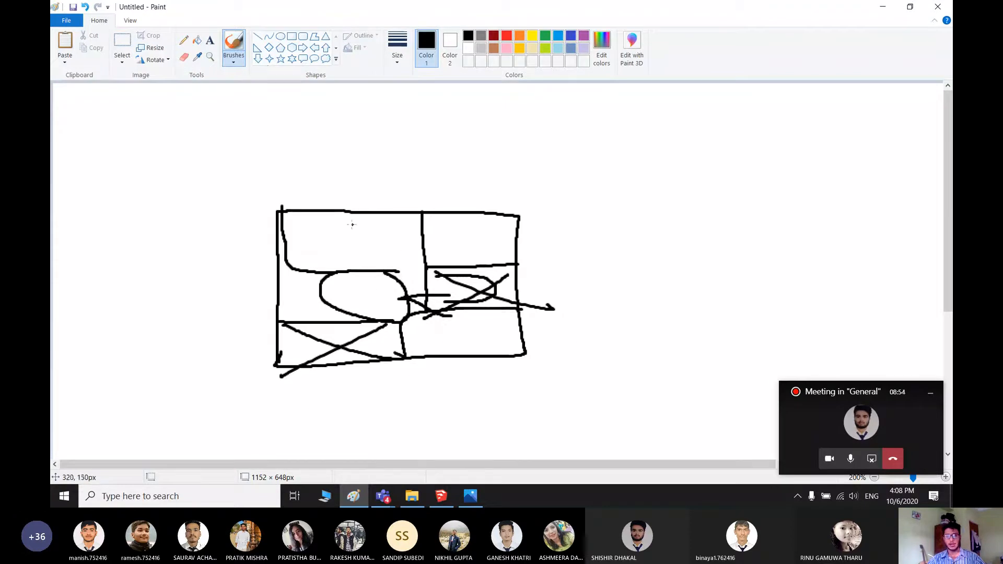
left_click_drag(352, 222, 357, 230)
left_click_drag(464, 228, 459, 236)
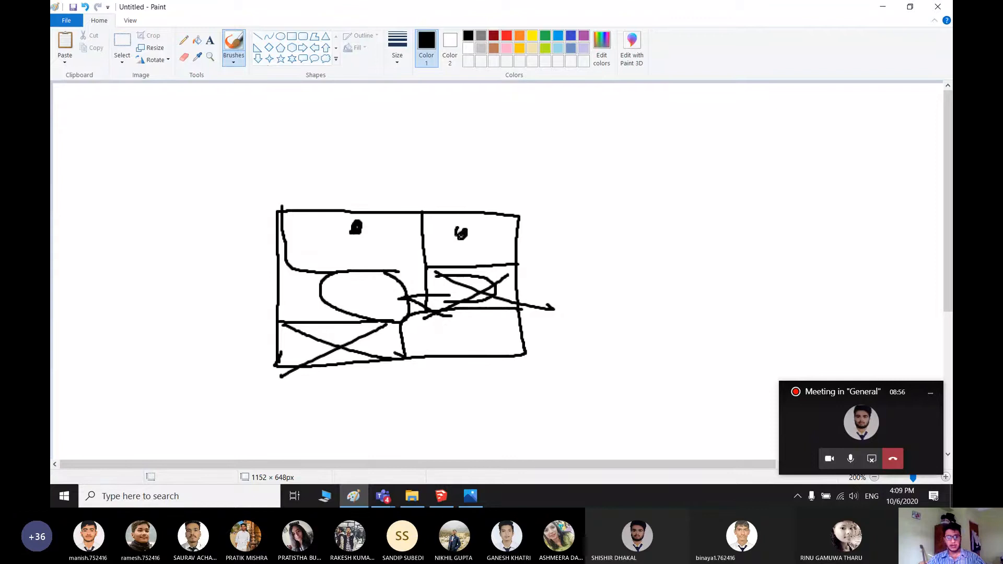
left_click_drag(477, 331, 482, 339)
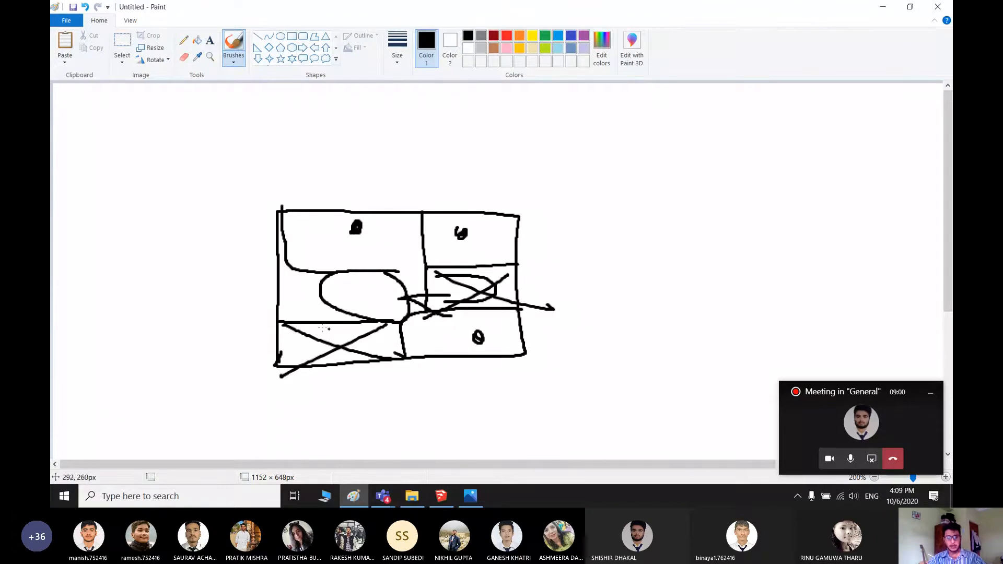
mouse_move(324, 334)
left_mouse_down()
mouse_move(366, 360)
mouse_move(313, 335)
mouse_move(391, 351)
mouse_move(348, 345)
left_mouse_up()
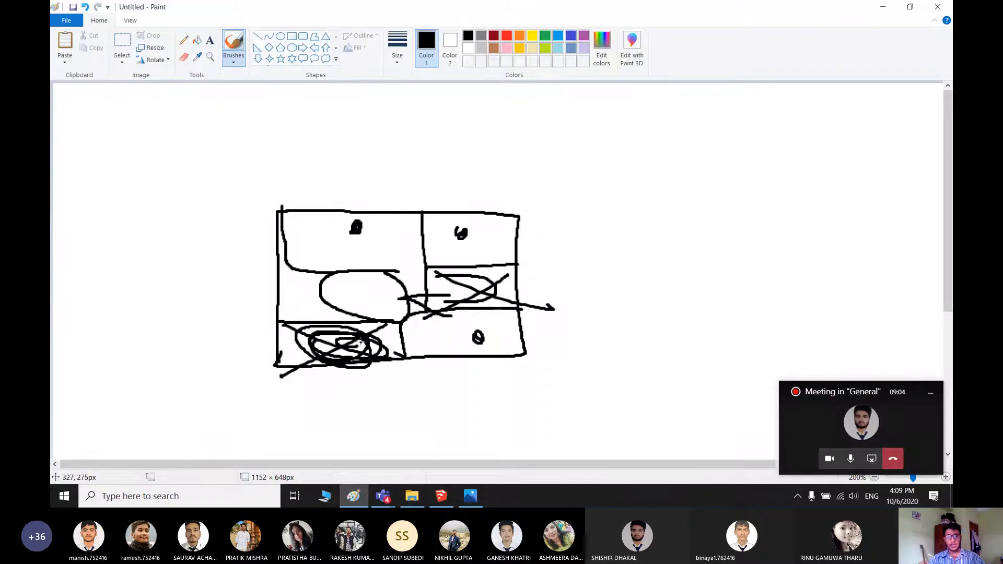
mouse_move(409, 156)
left_mouse_down()
mouse_move(420, 171)
mouse_move(424, 148)
mouse_move(445, 143)
left_mouse_up()
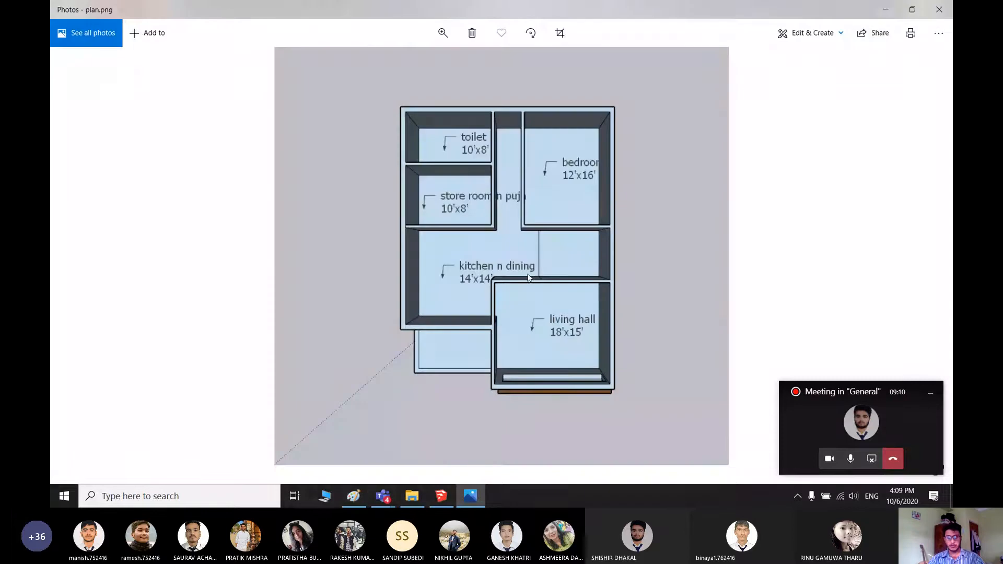
- Minimize the plan image and switch to the empty SketchUp model
left_click(883, 7)
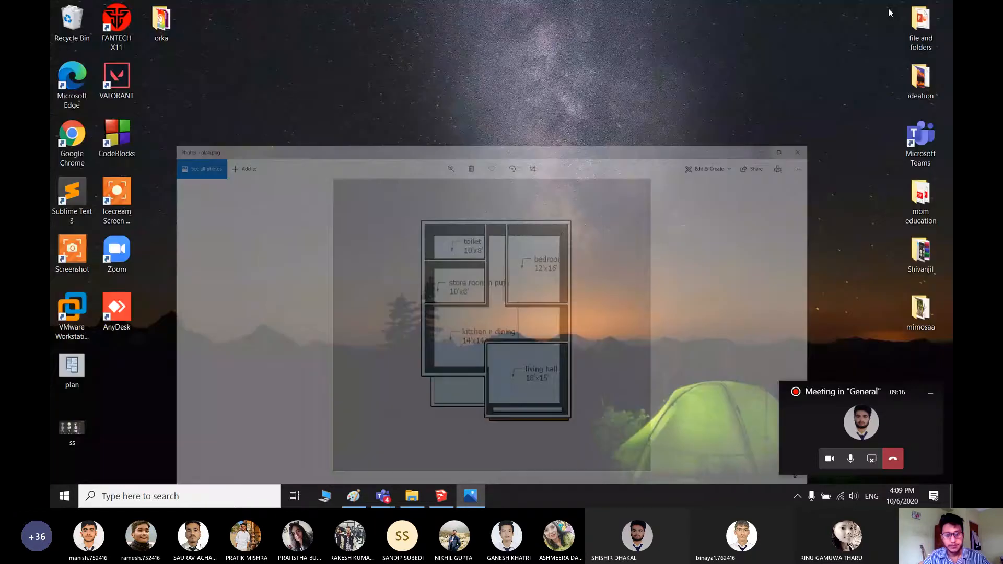
left_click(887, 9)
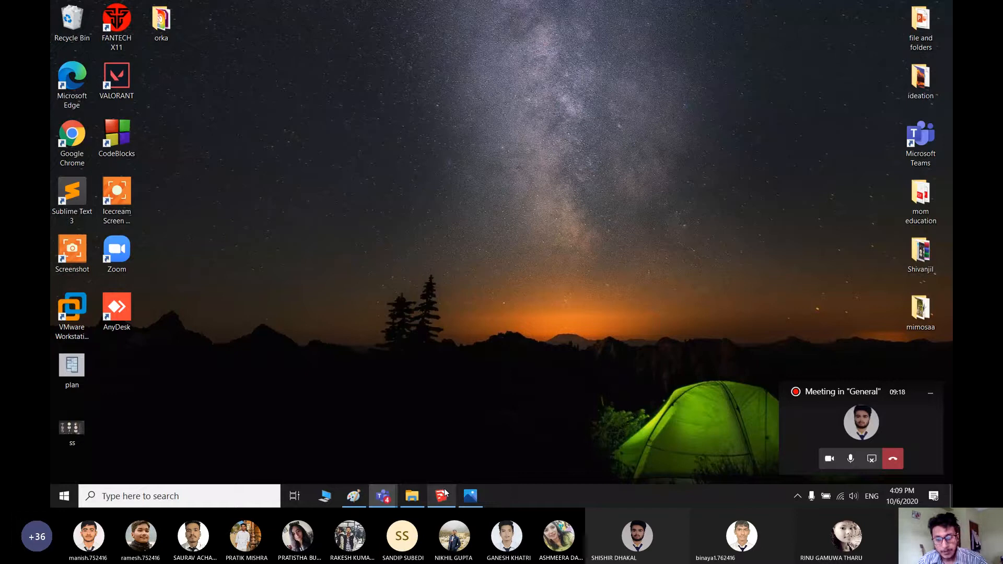
left_click(443, 495)
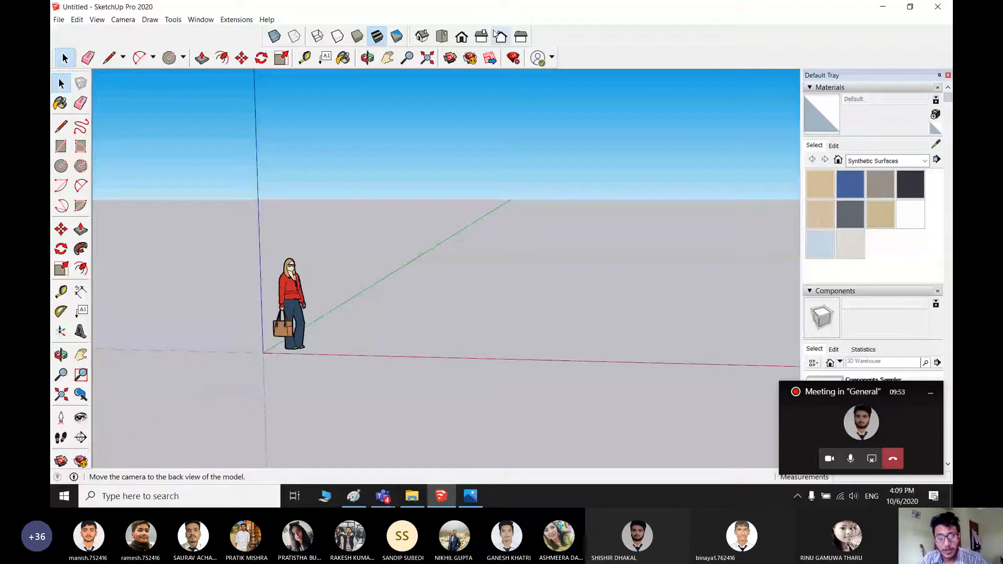
- Hide the Views toolset and show it again, twice
right_click(604, 48)
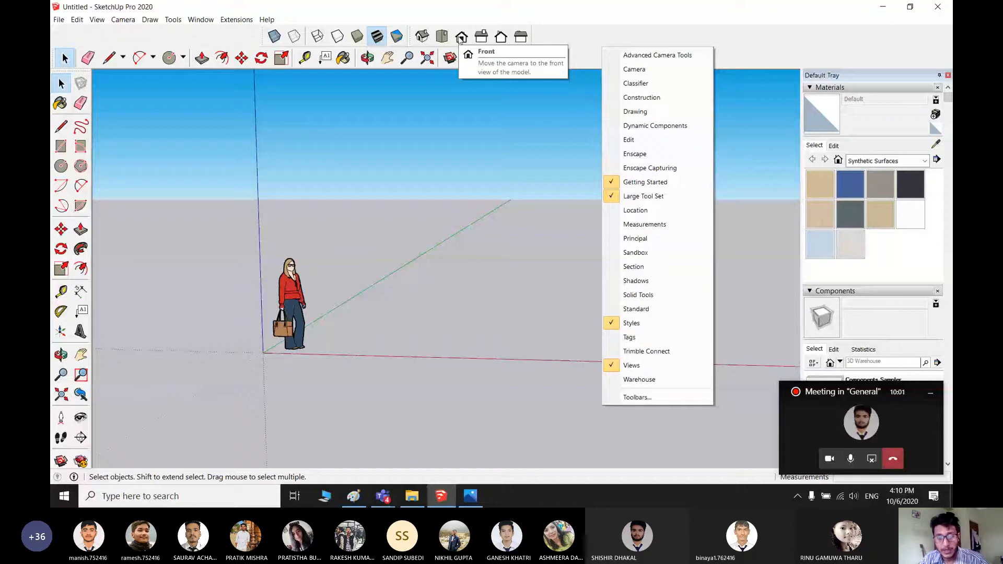
right_click(595, 47)
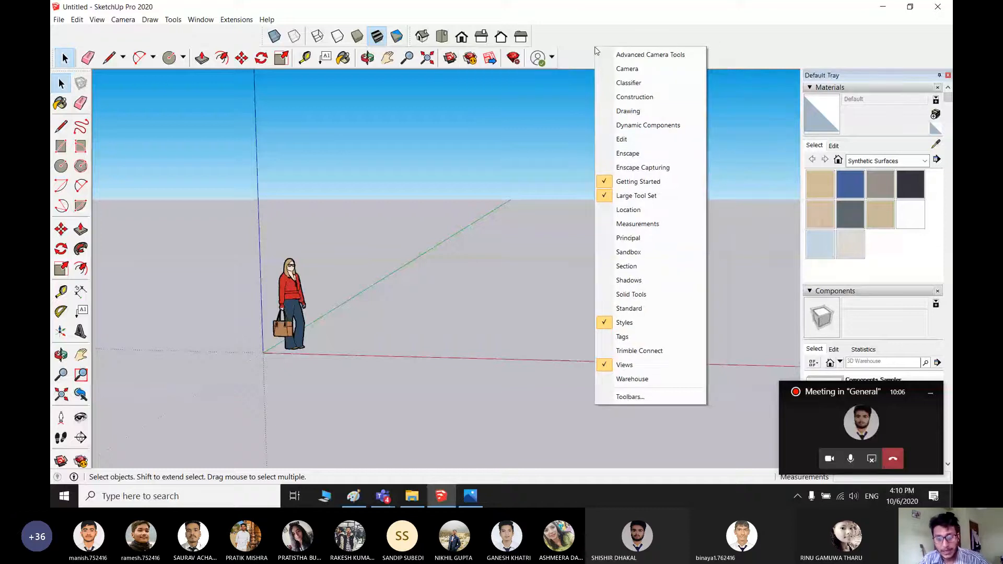
left_click(603, 365)
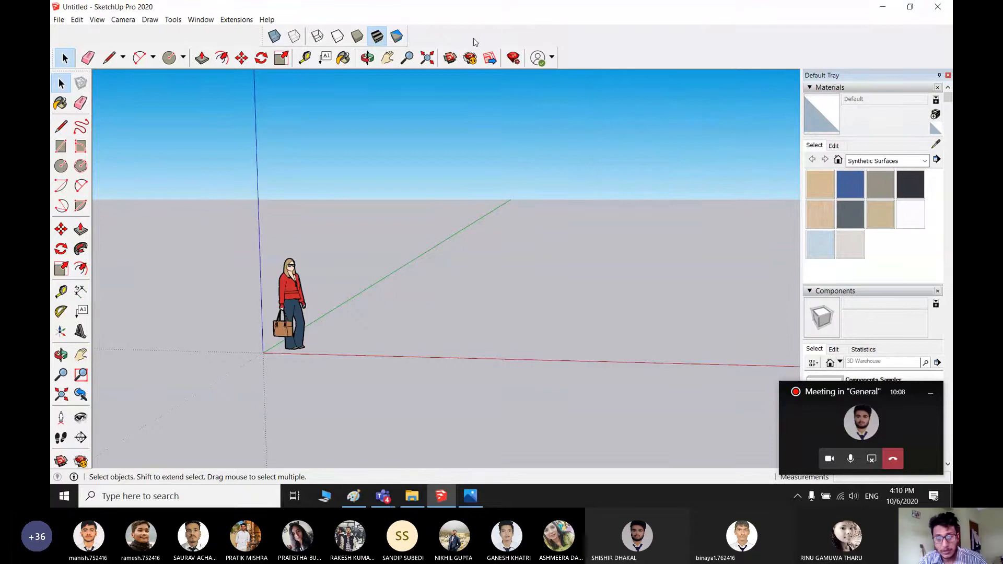
right_click(639, 48)
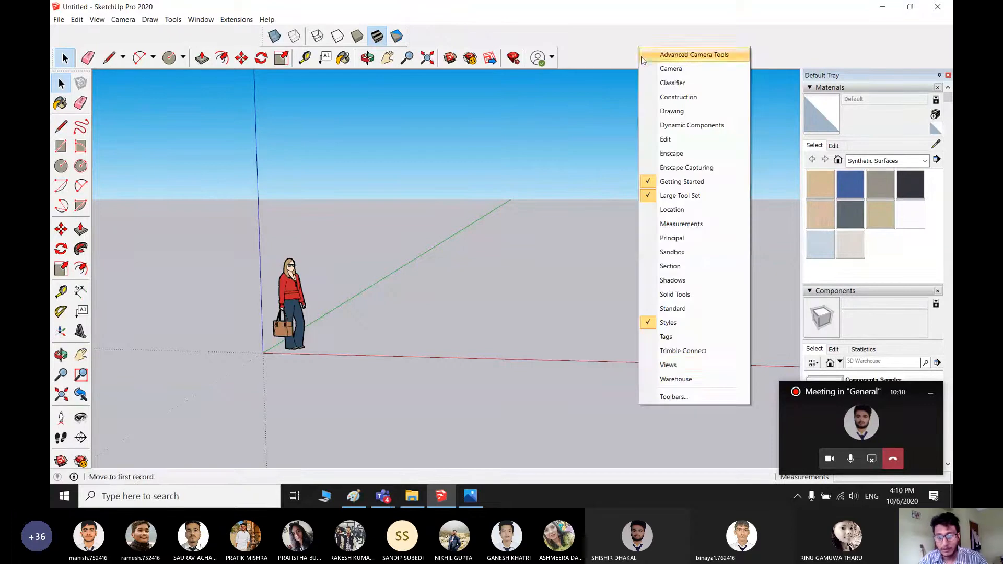
left_click(652, 365)
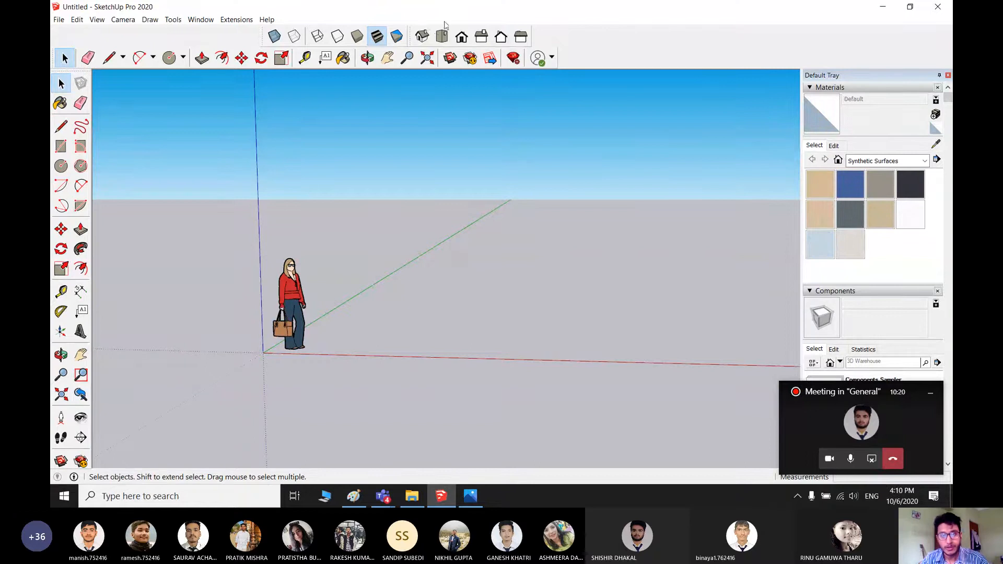
right_click(642, 58)
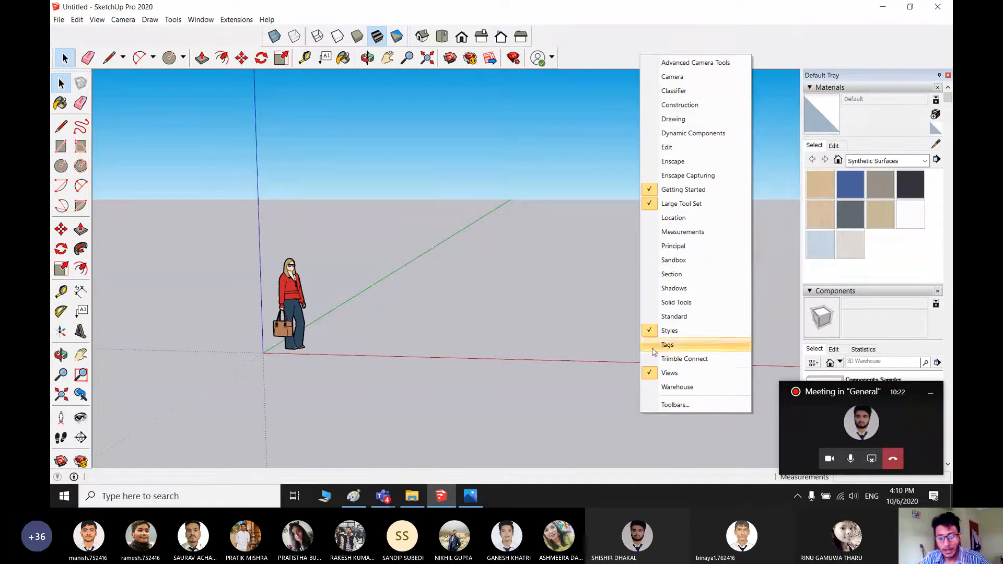
left_click(647, 375)
right_click(655, 63)
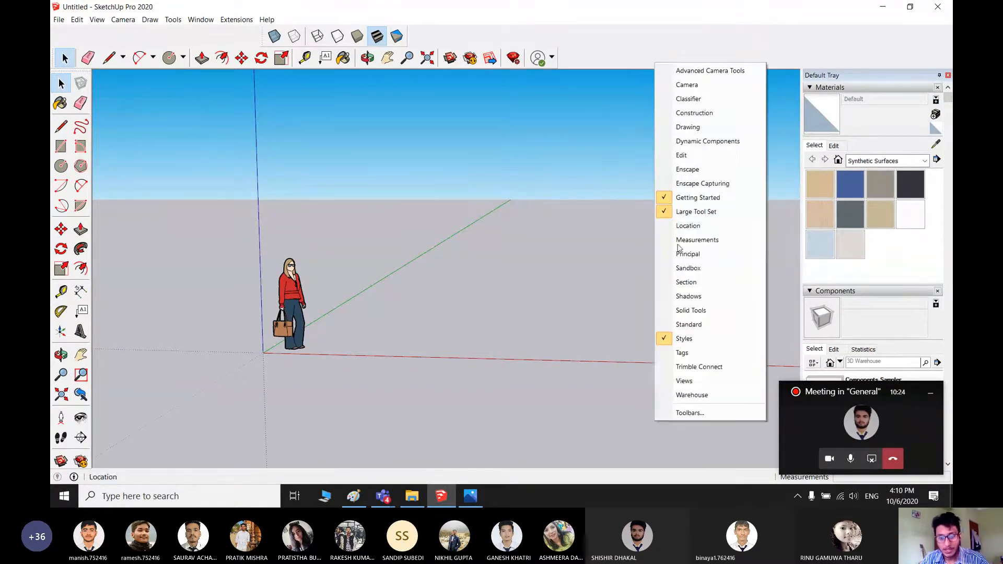
left_click(666, 380)
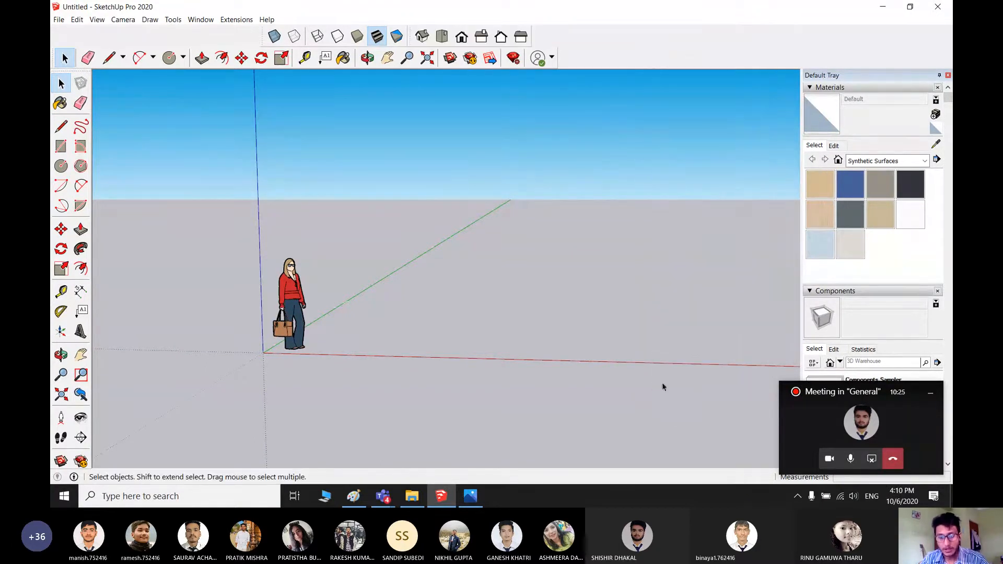
- Select the default human figure beside the origin and delete it
left_click(441, 36)
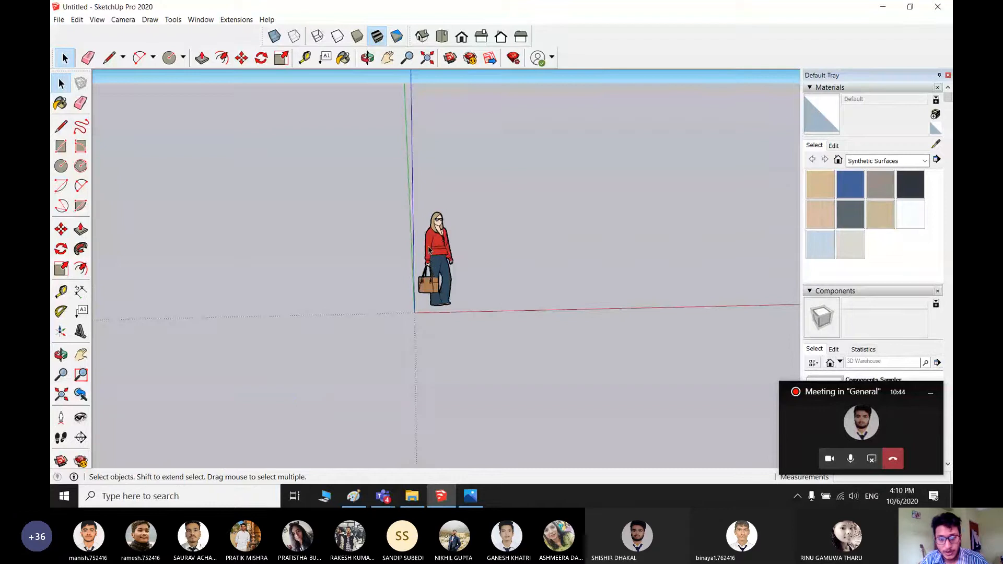
left_click(435, 276)
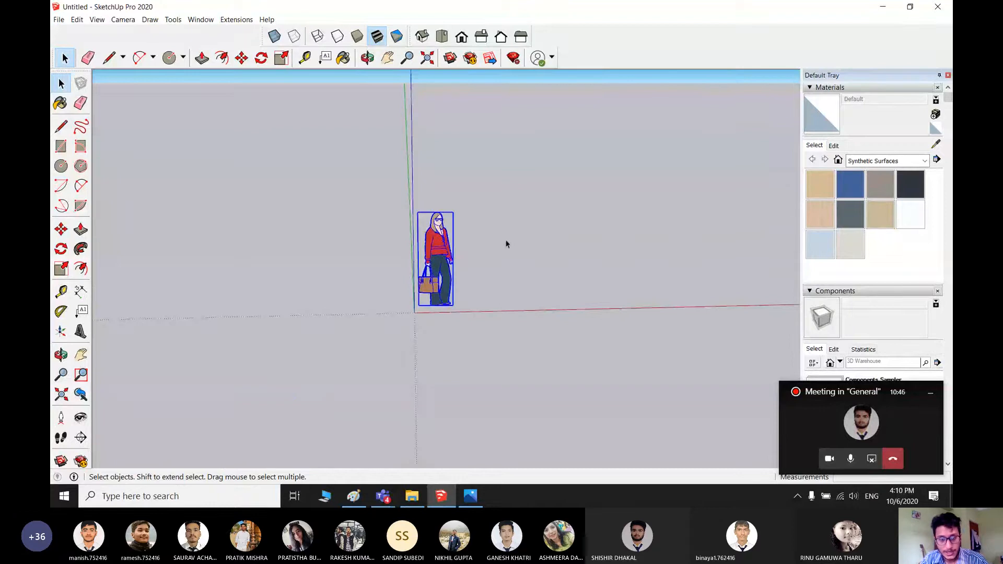
left_click(506, 340)
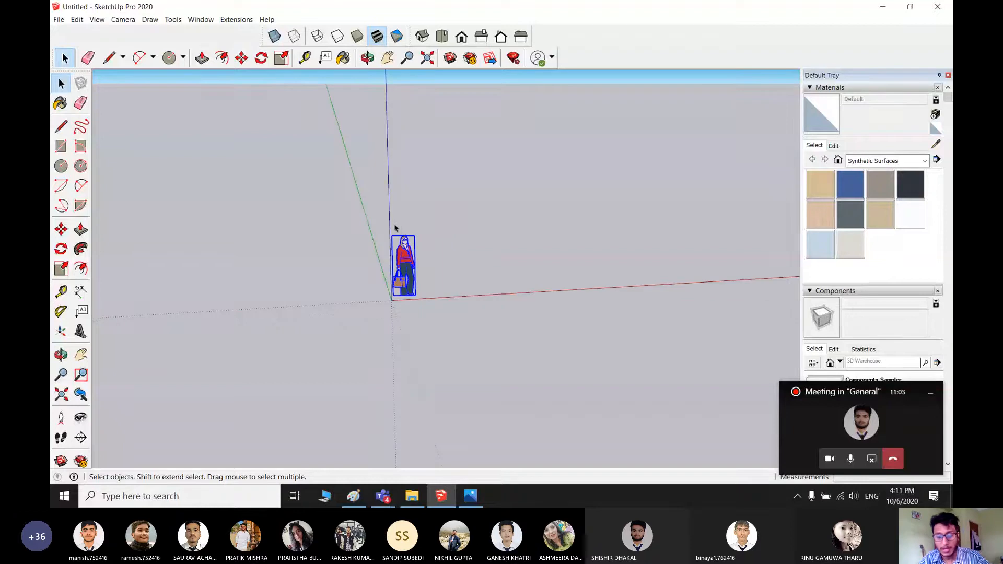
key("Delete")
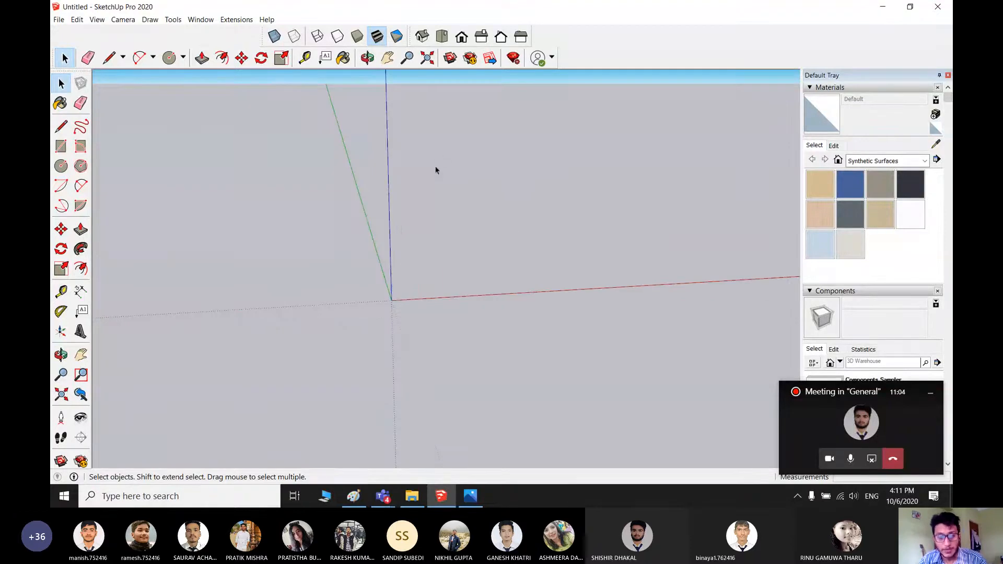
- Set the camera to the top view of the empty model
middle_click_drag(434, 168, 399, 269)
left_click(442, 40)
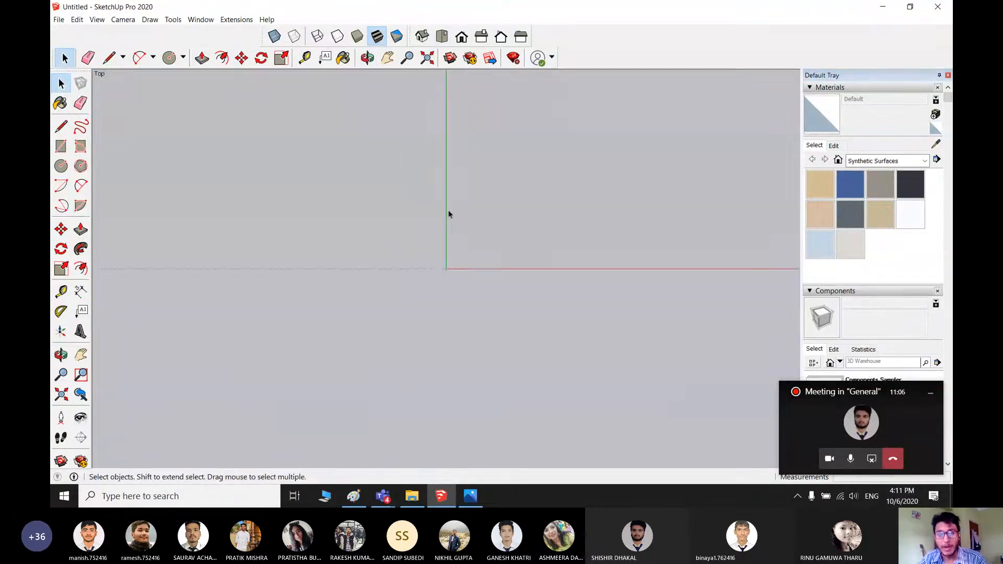
middle_click_drag(448, 215, 457, 156)
mouse_move(513, 243)
middle_mouse_down()
mouse_move(508, 264)
mouse_move(576, 224)
mouse_move(527, 242)
middle_mouse_up()
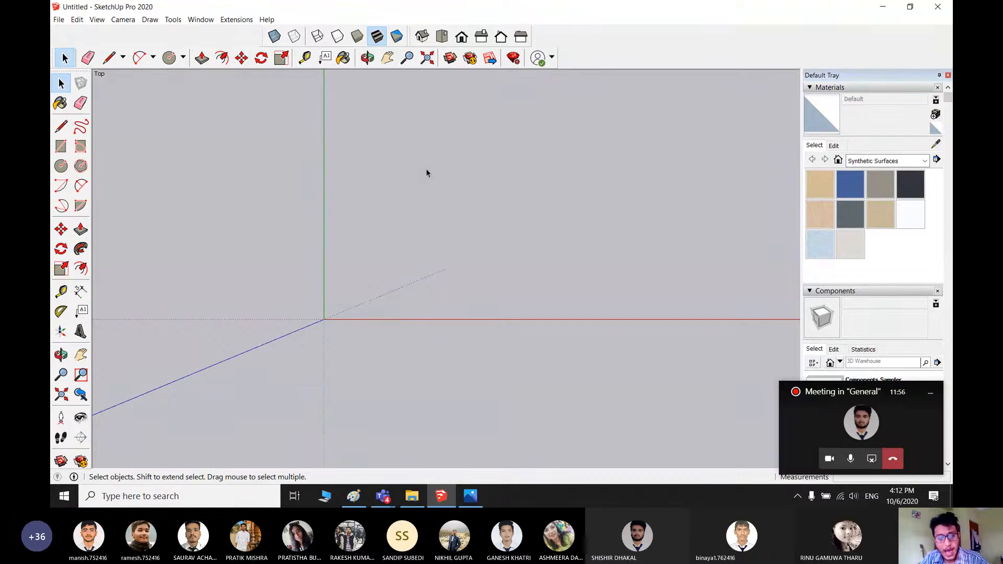
- Draw a 30' by 40' rectangle near the origin in the top view
key("r")
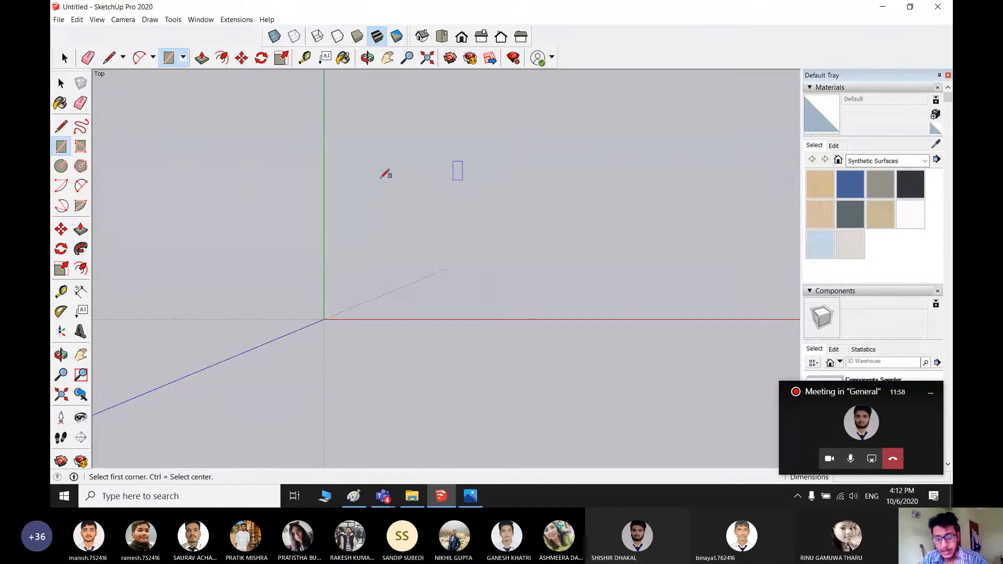
left_click(436, 156)
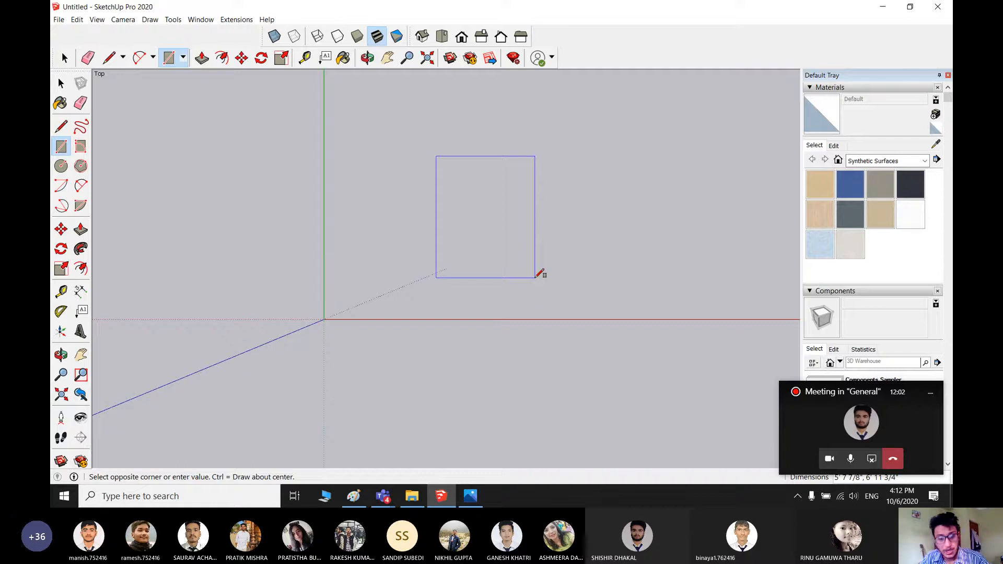
type("3")
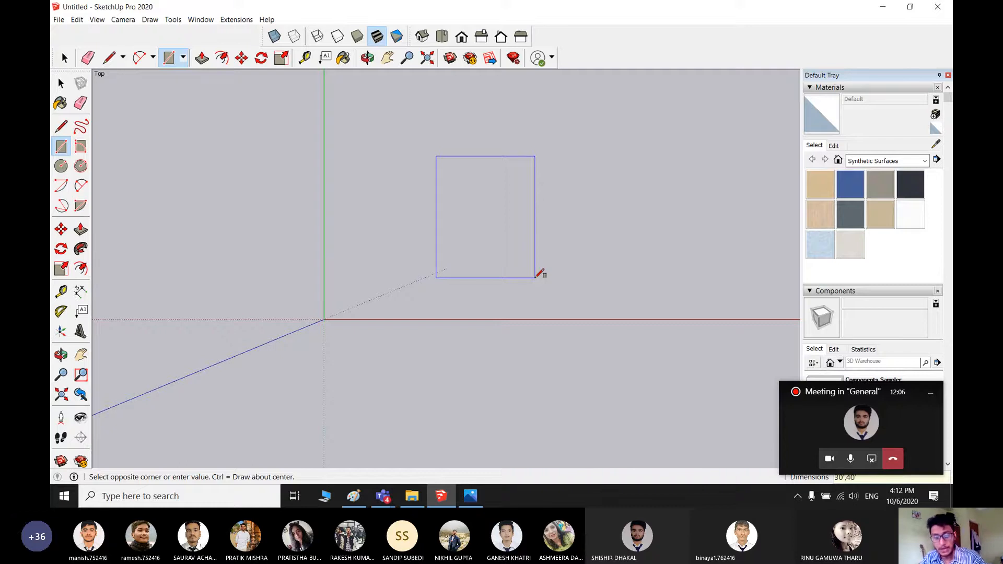
type("0',40'")
key("Return")
scroll(480, 250, "down", 5)
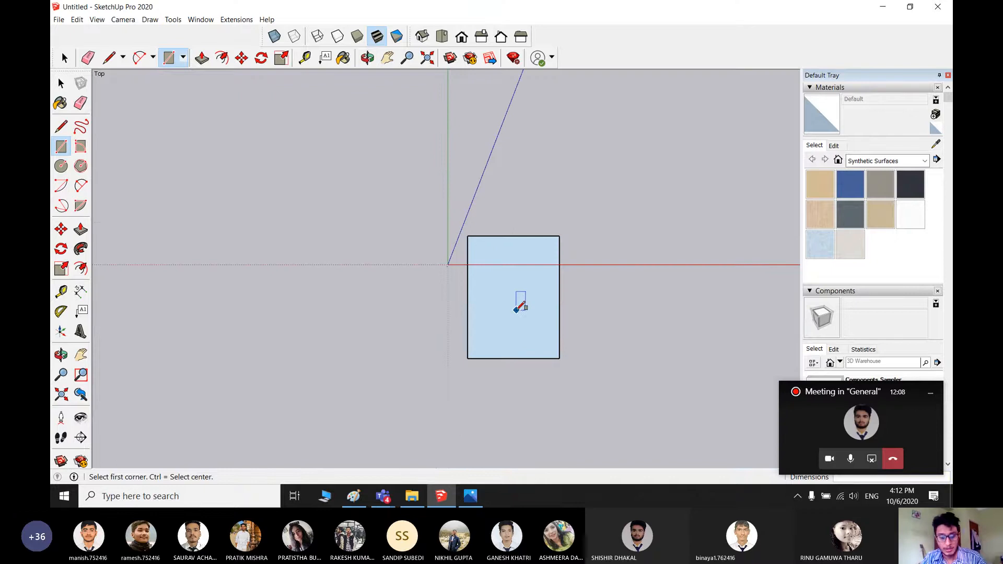
- Undo the 30' by 40' rectangle
middle_click_drag(551, 335, 481, 298)
scroll(482, 295, "up", 2)
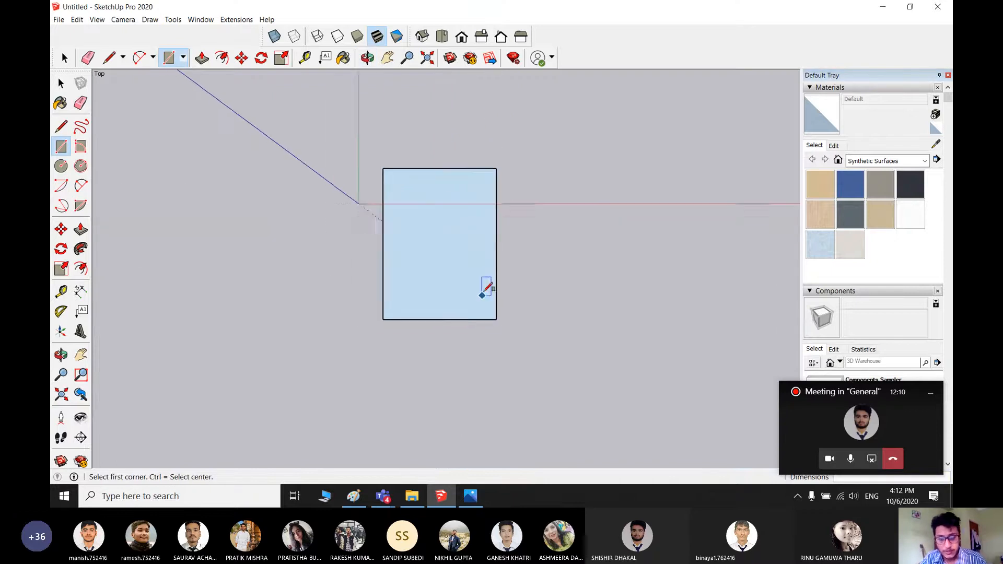
scroll(482, 295, "up", 1)
key("space")
key("ctrl+z")
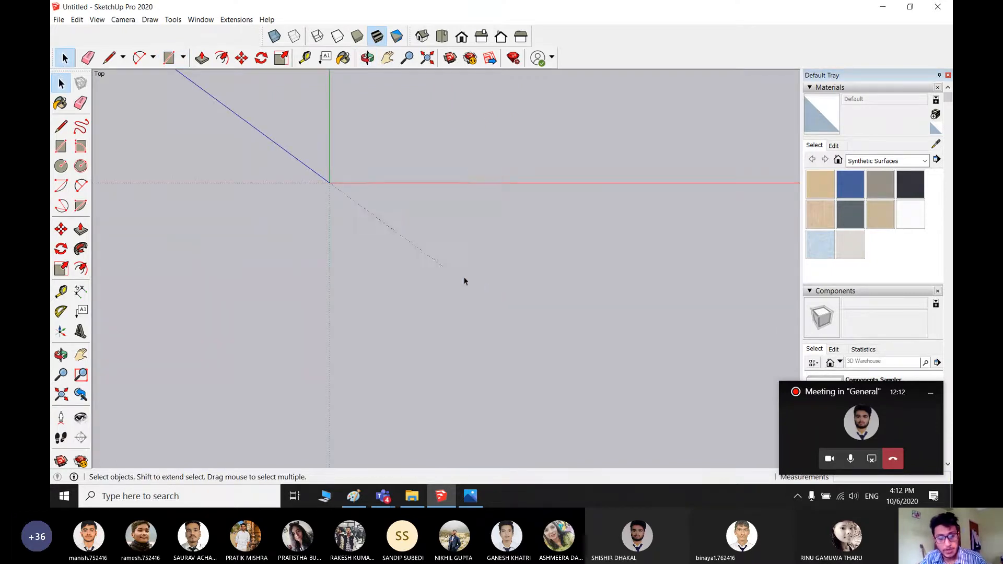
- Draw a 30' by 40' rectangle above the red axis and beside the green axis in the top view
middle_click_drag(464, 281, 407, 356)
middle_click_drag(399, 282, 529, 43)
scroll(355, 323, "down", 5)
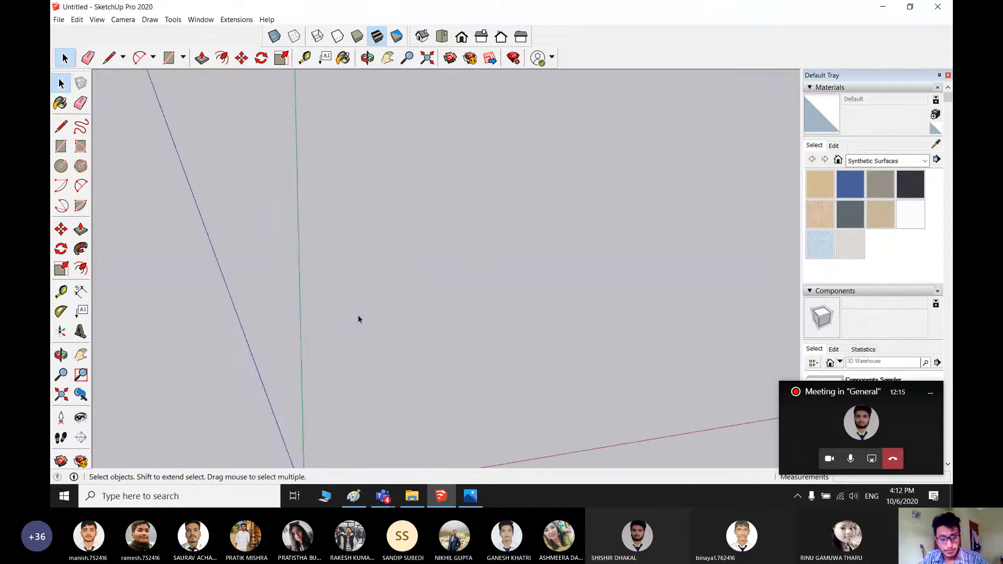
left_click(442, 43)
middle_click_drag(473, 186, 362, 244, "shift")
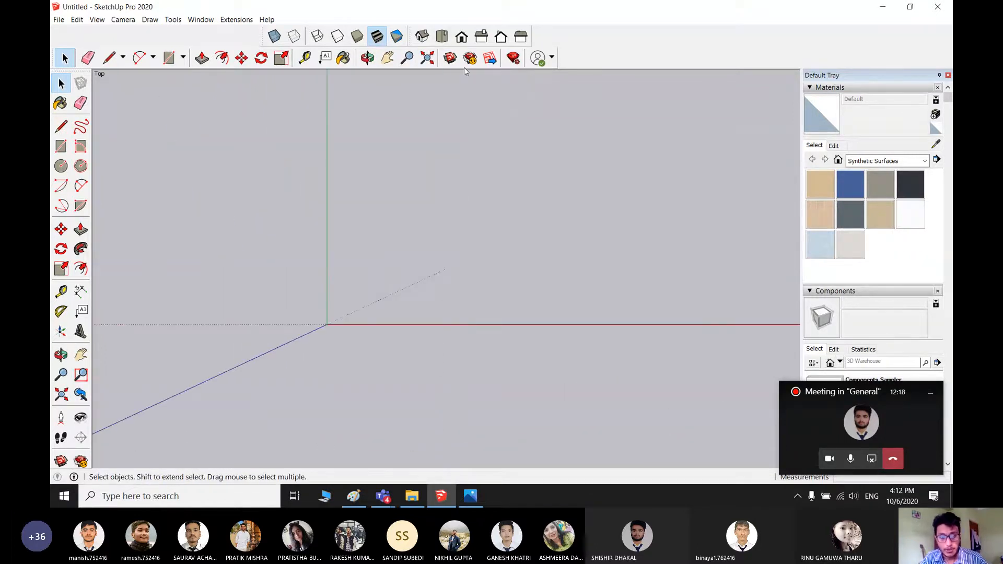
key("r")
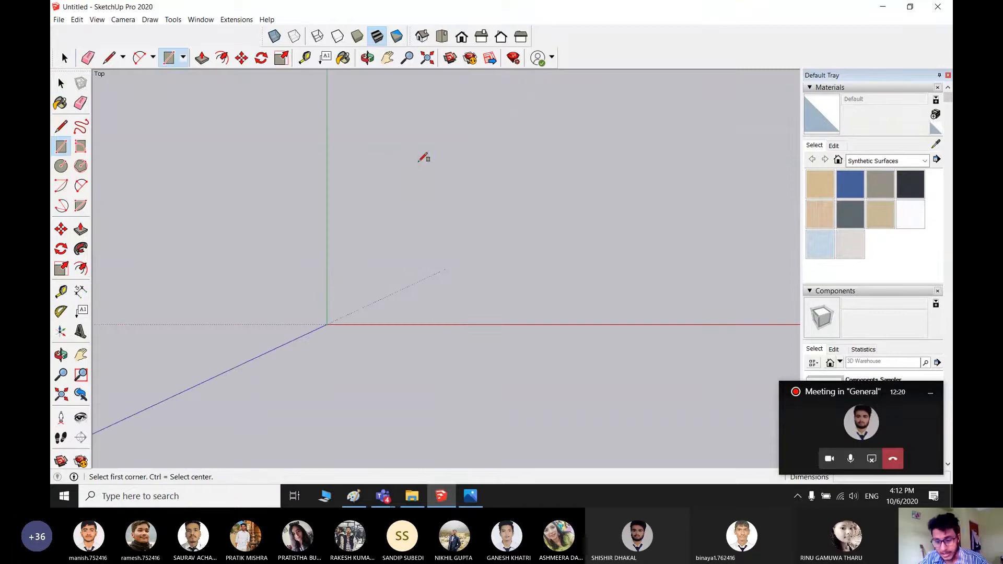
left_click(399, 126)
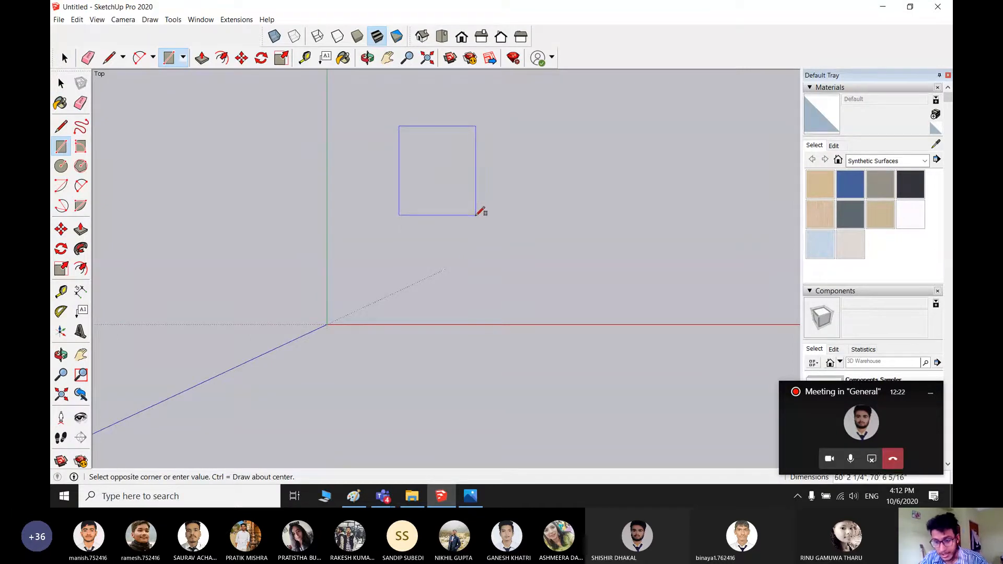
type("30'")
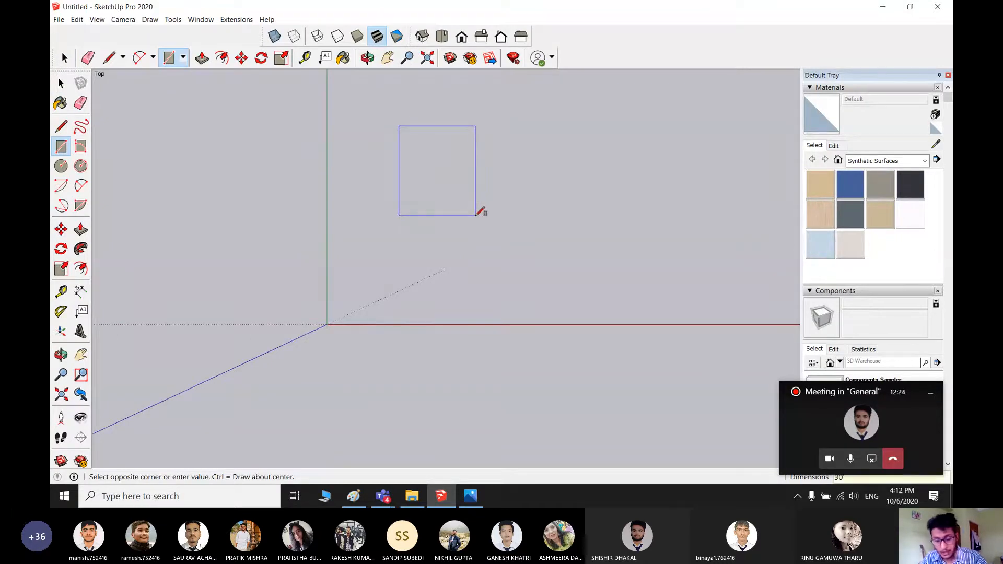
type(",")
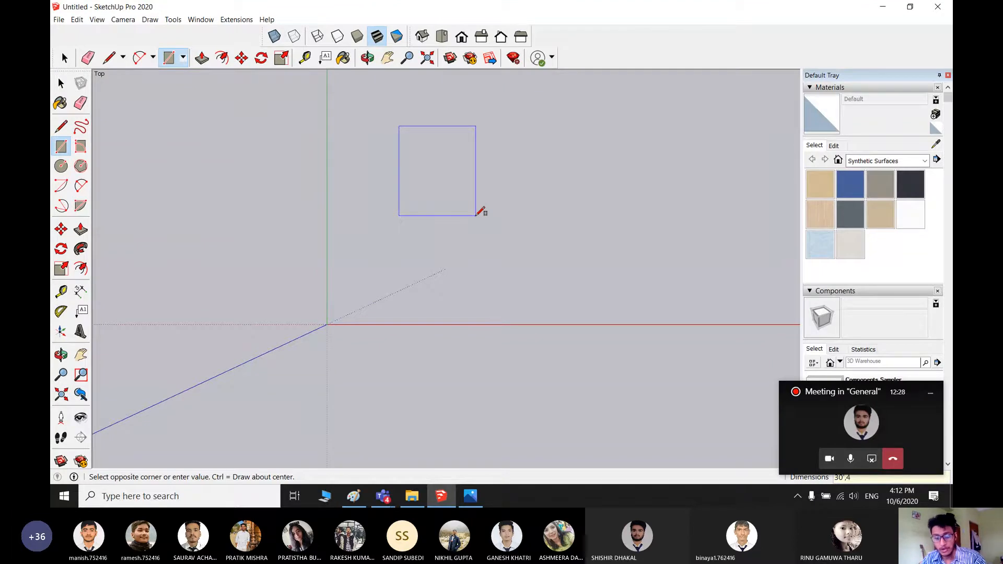
type("40")
key("Return")
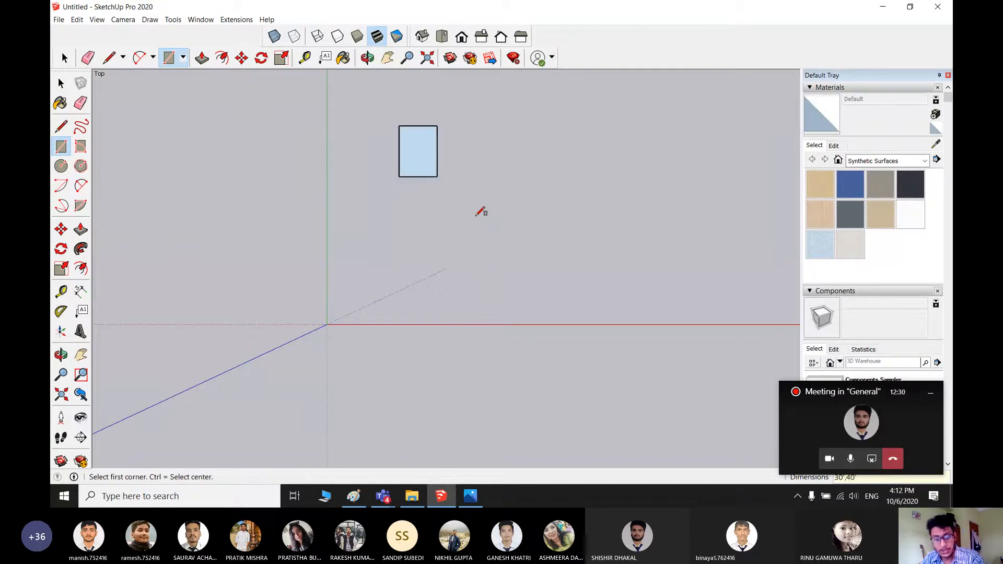
scroll(411, 145, "up", 3)
scroll(410, 146, "down", 1)
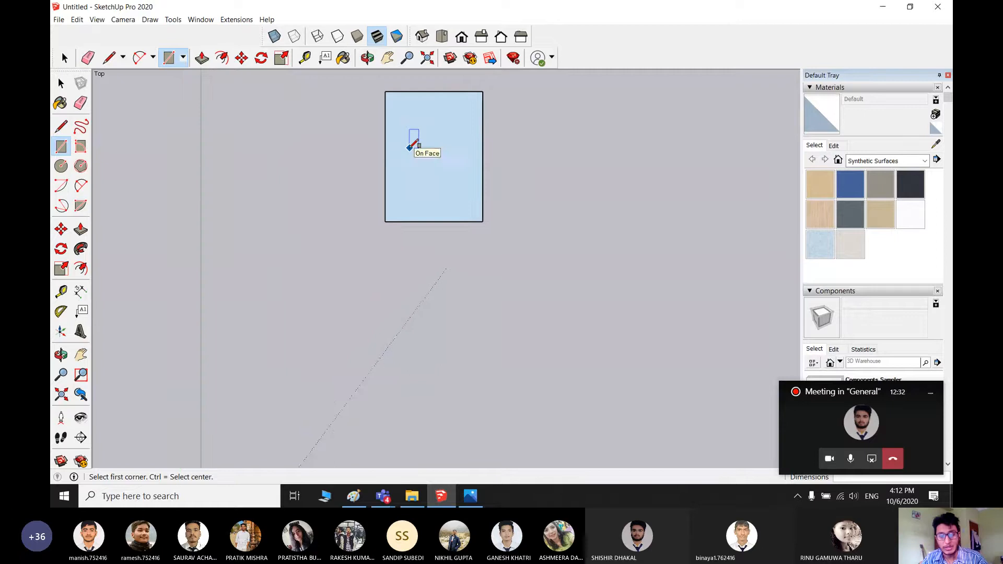
scroll(411, 152, "up", 2)
scroll(408, 158, "down", 4)
scroll(407, 160, "up", 4)
scroll(406, 163, "down", 3)
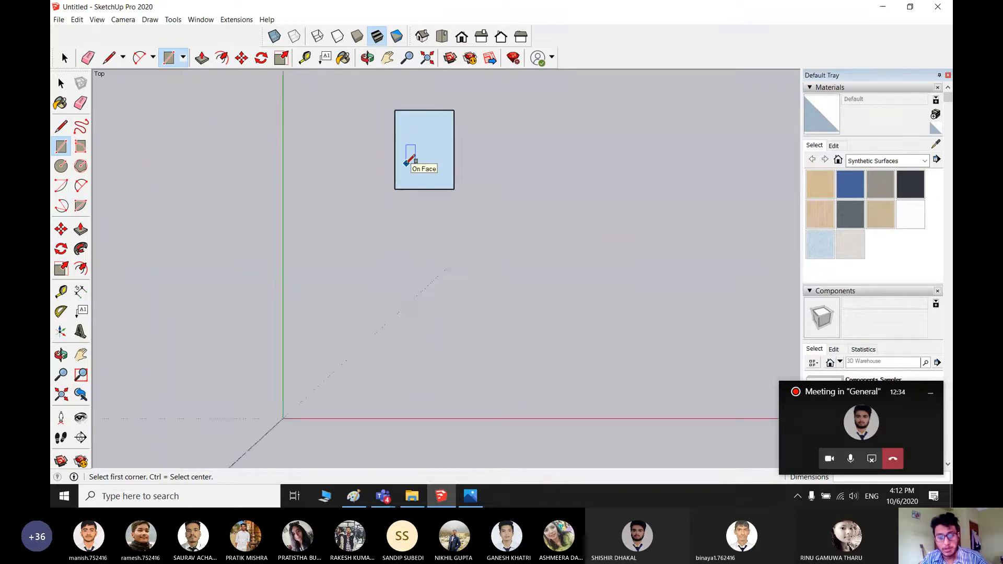
scroll(406, 163, "up", 4)
scroll(404, 164, "down", 3)
scroll(403, 164, "up", 4)
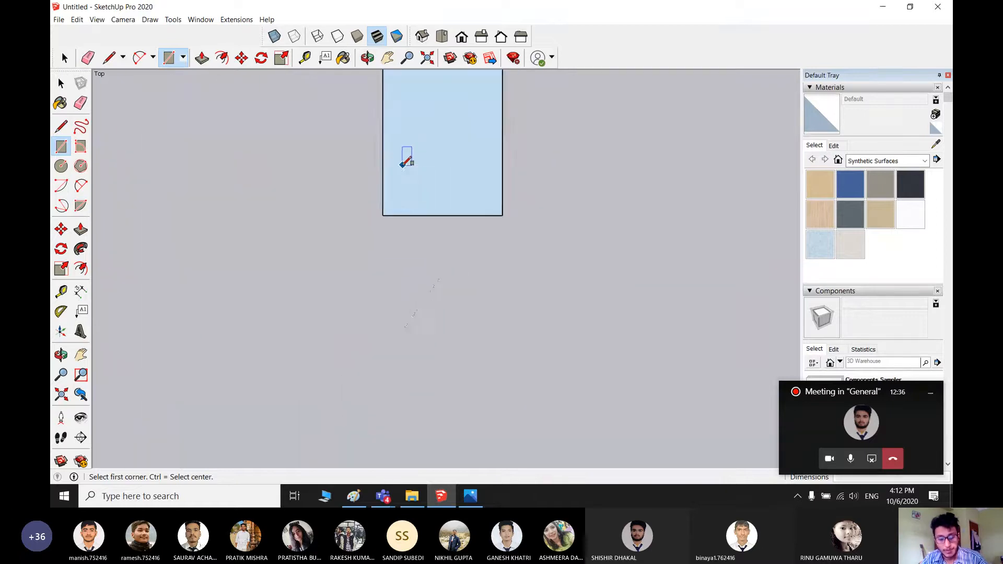
scroll(403, 164, "down", 4)
scroll(403, 164, "up", 2)
scroll(404, 162, "up", 1)
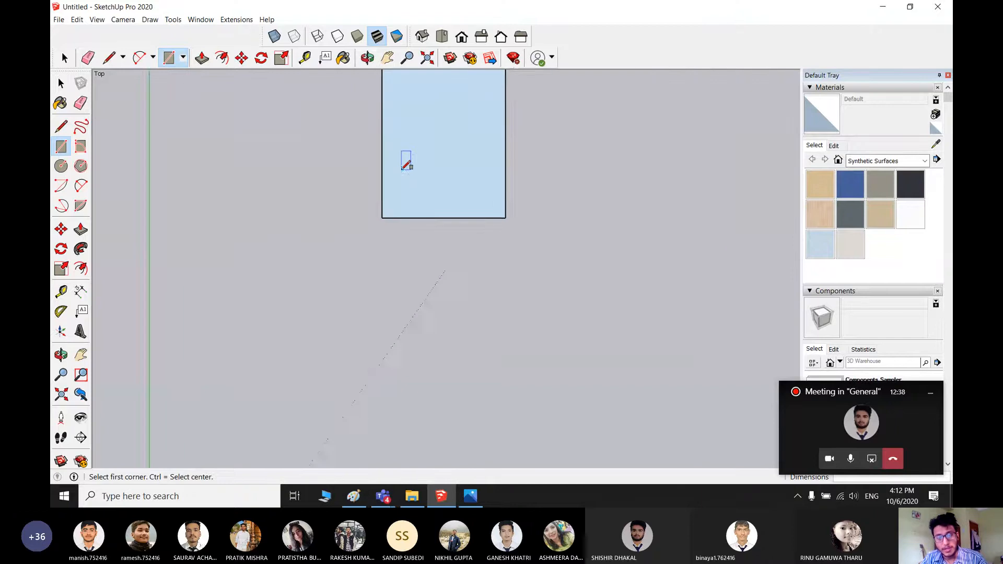
scroll(406, 162, "down", 2)
middle_click_drag(475, 162, 455, 292, "shift")
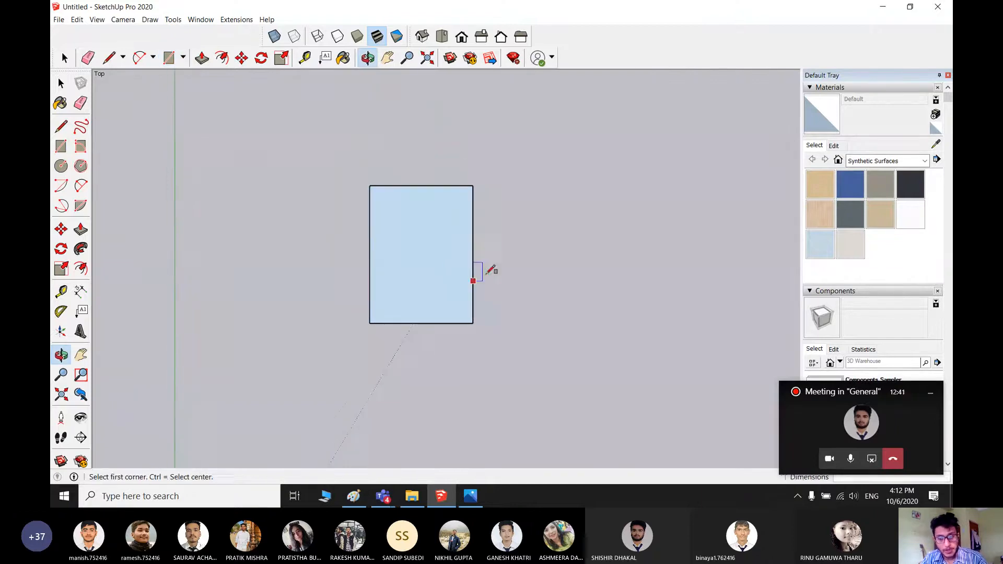
- Select the whole 30' by 40' rectangle and delete it
key("space")
left_click_drag(577, 383, 375, 176)
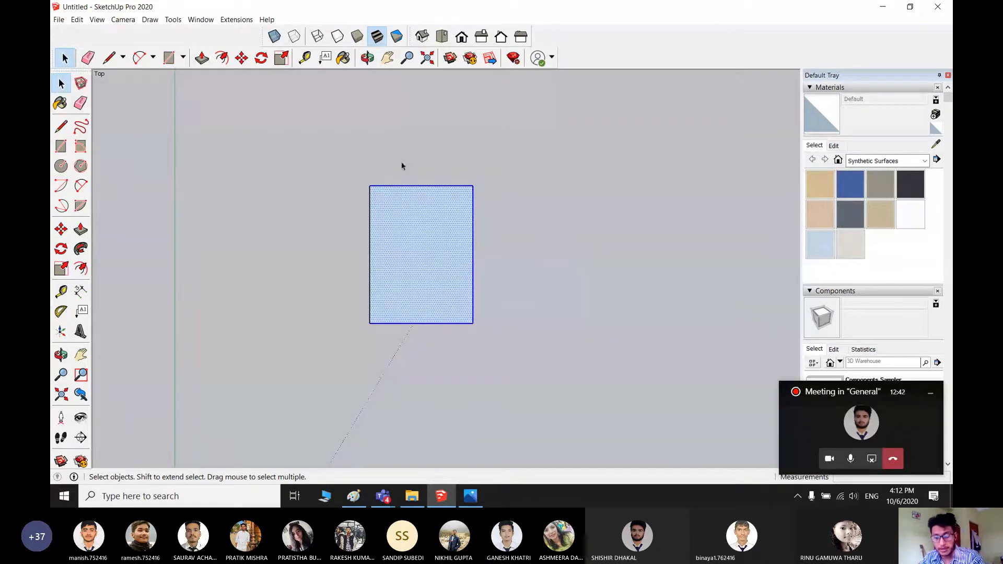
key("Delete")
key("r")
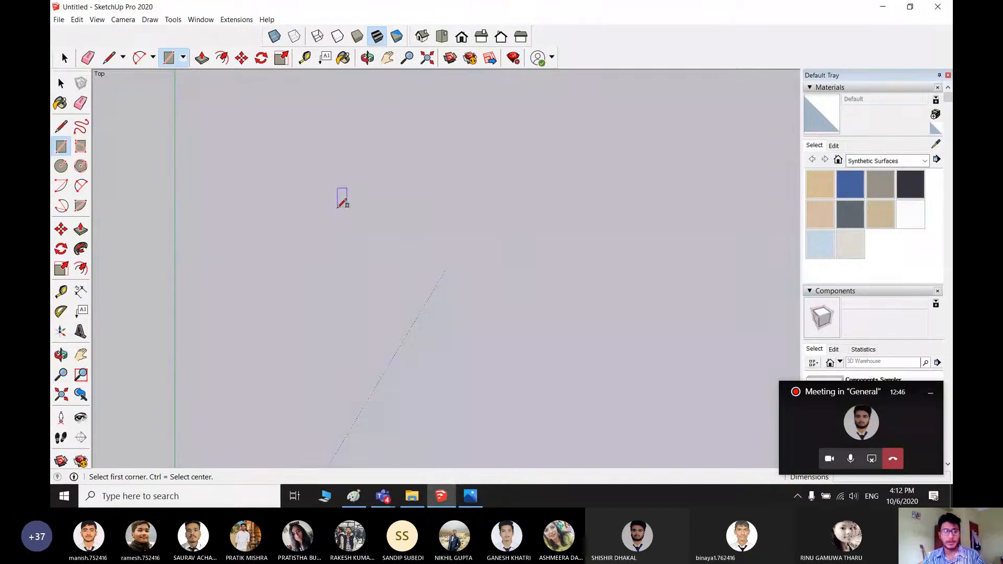
key("space")
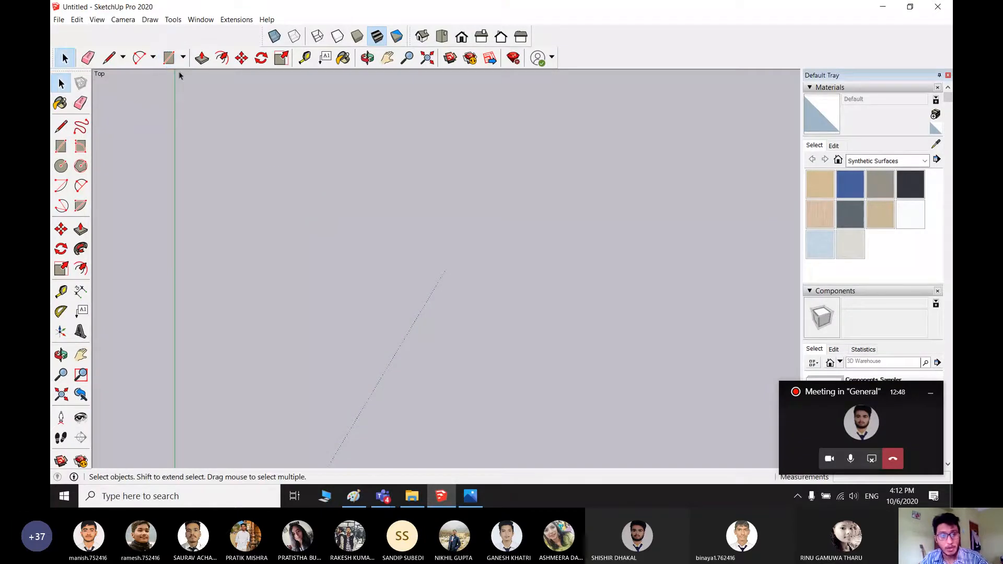
- Draw a 30' by 40' rectangle with the Rectangle tool in the empty top view as the house outline
left_click(172, 63)
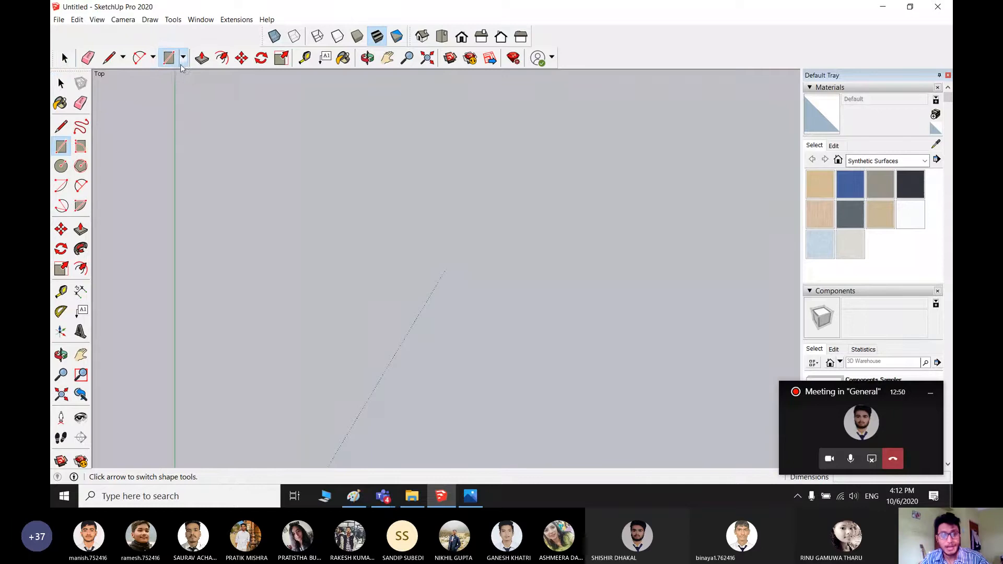
left_click(183, 60)
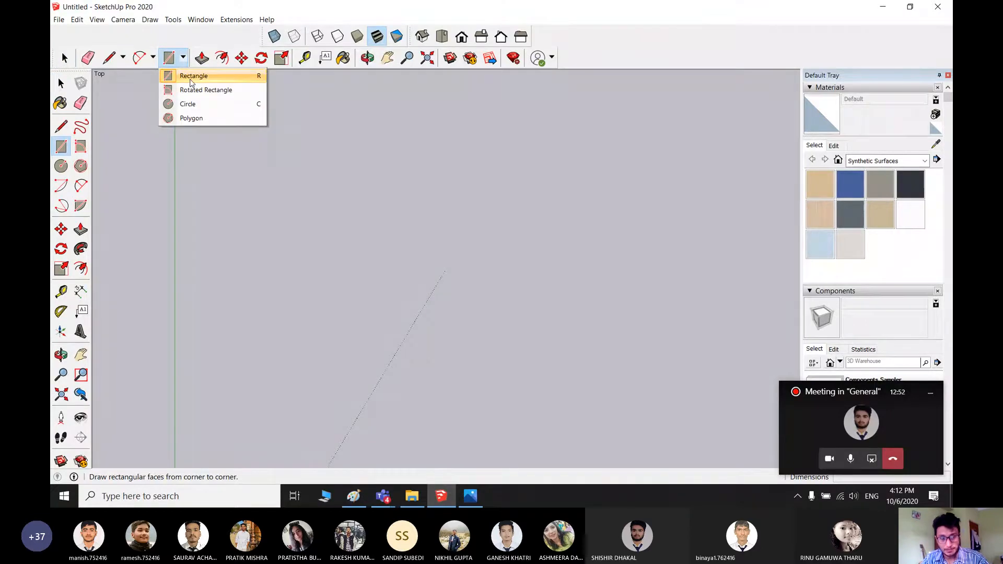
left_click(192, 79)
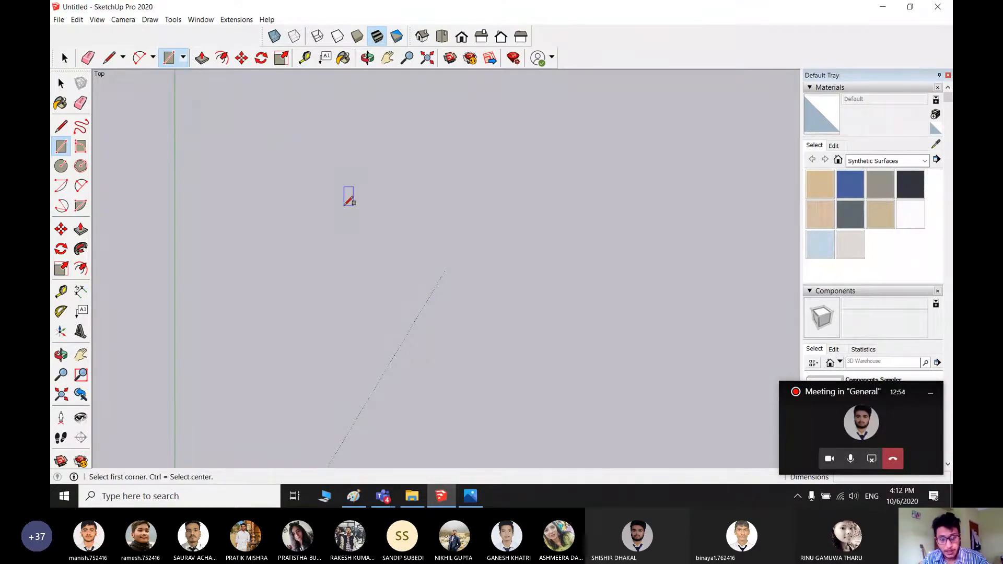
left_click(344, 206)
type("3")
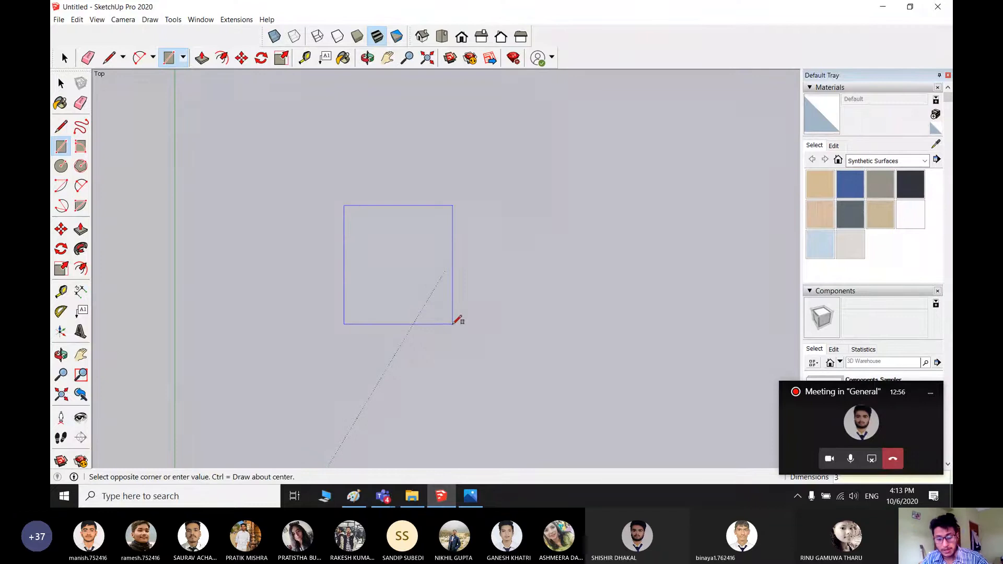
type("0',40")
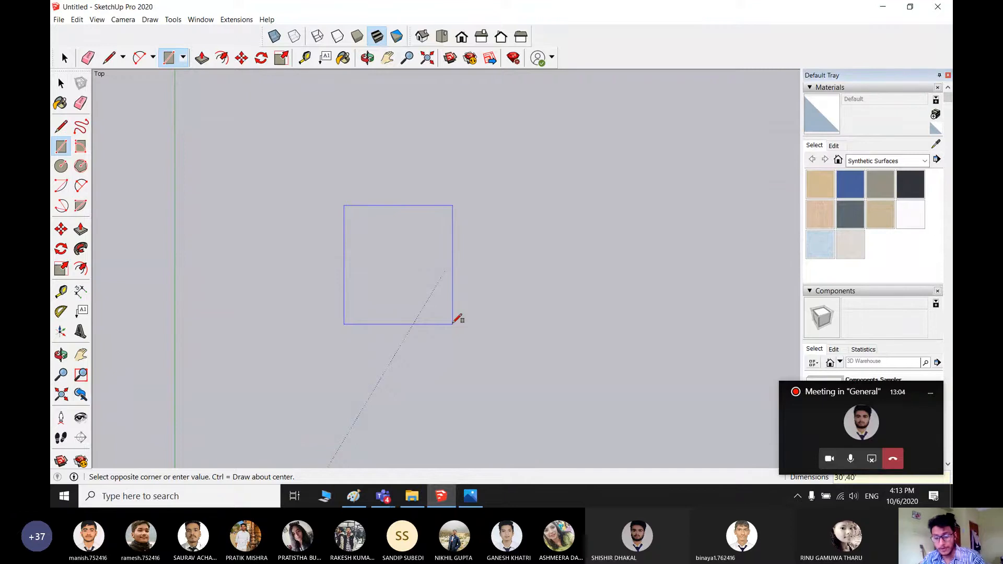
key("Return")
scroll(575, 358, "up", 1)
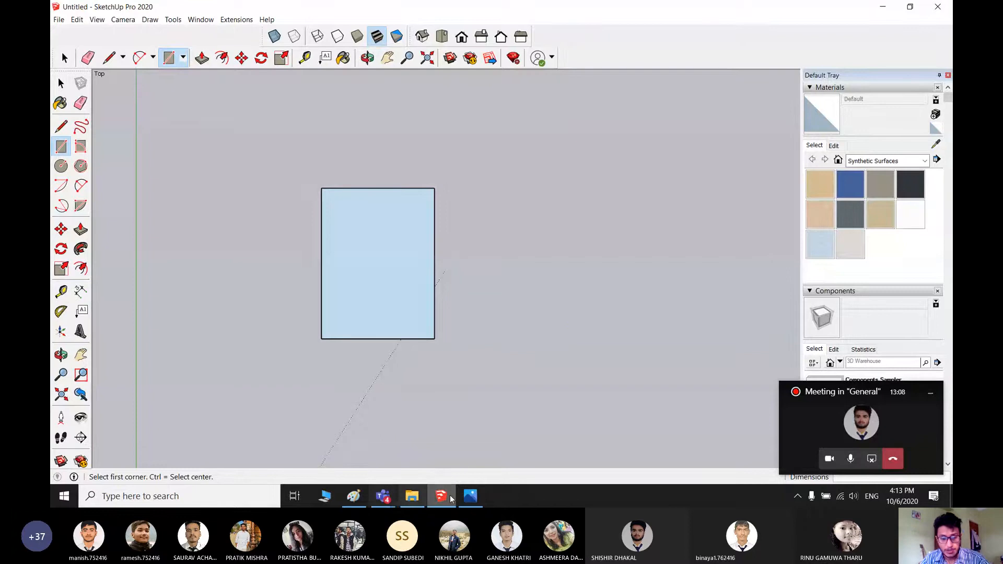
- Switch to Photos to check the room layout in plan.png and return to the SketchUp model
left_click(470, 496)
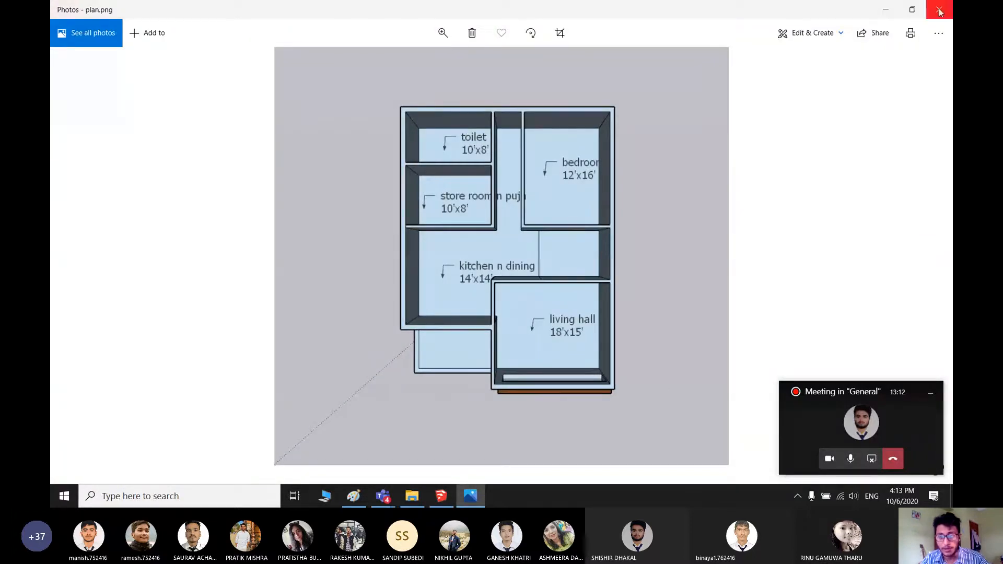
left_click(886, 9)
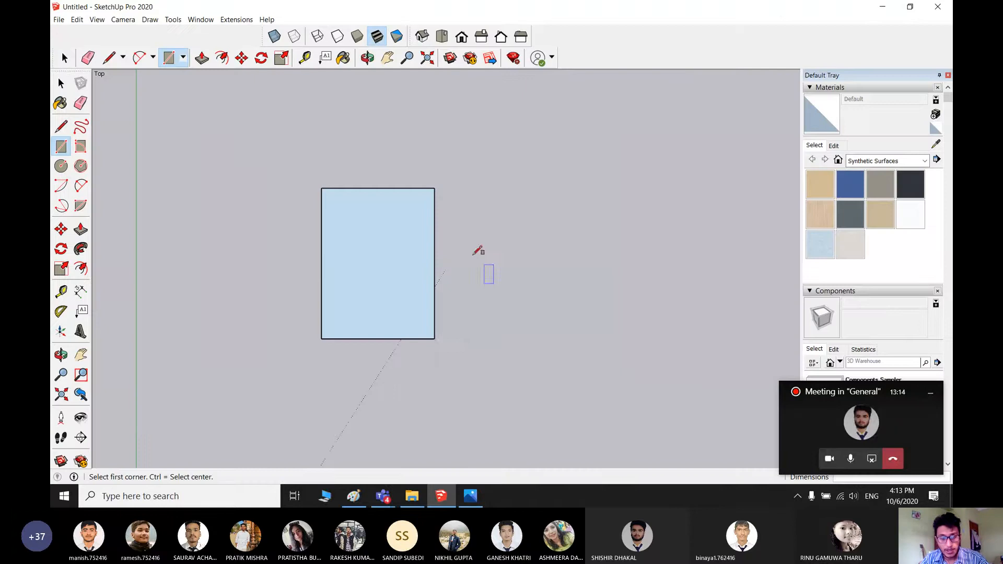
key("space")
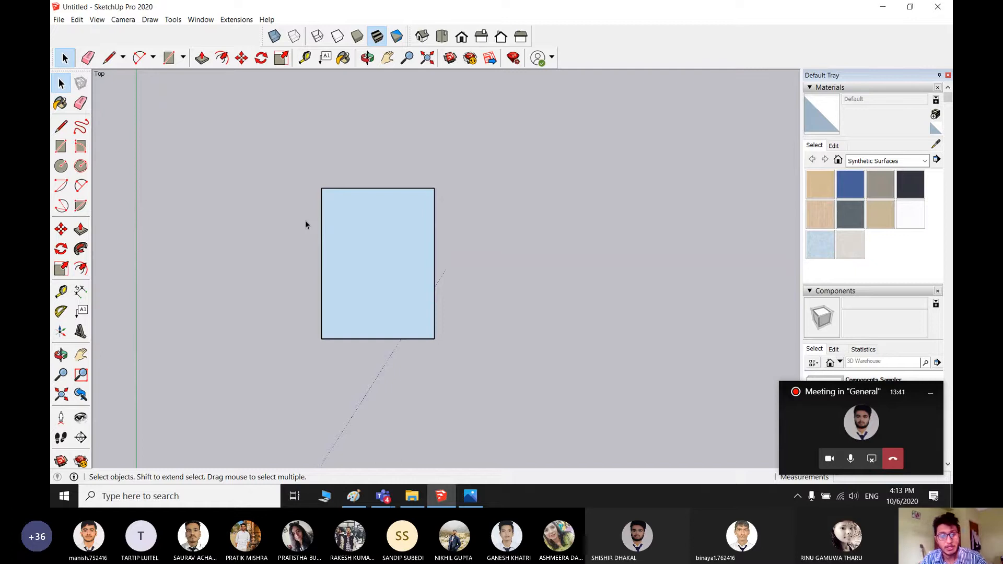
- Offset the rectangle's edges inward by 9" in the top view to form the outer wall thickness
middle_click_drag(306, 225, 504, 141)
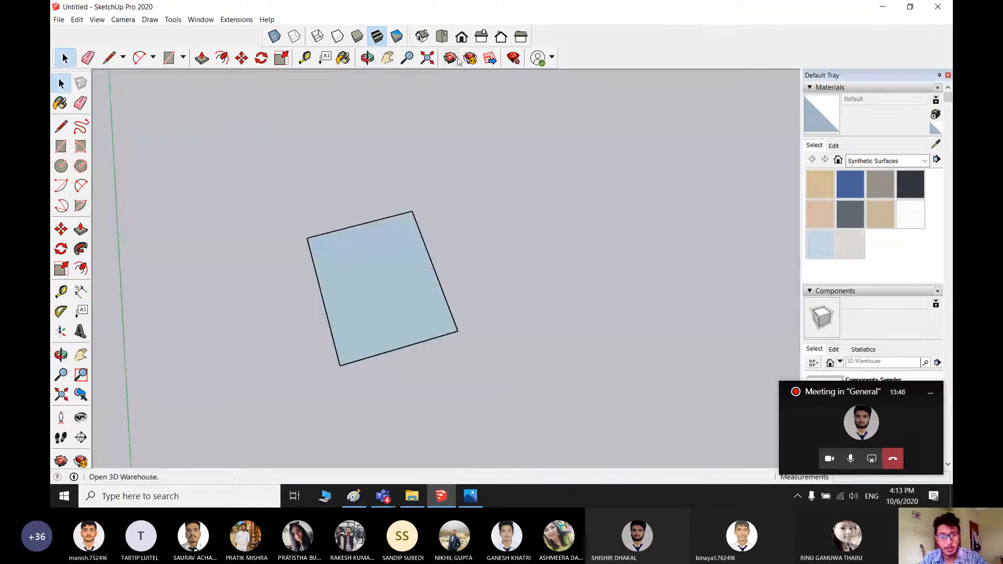
left_click(442, 37)
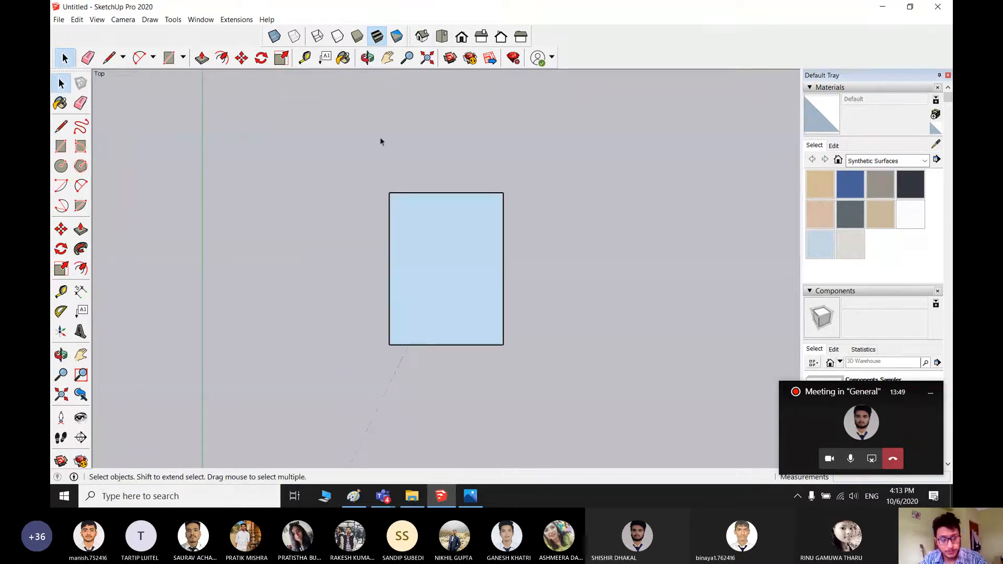
left_click(223, 59)
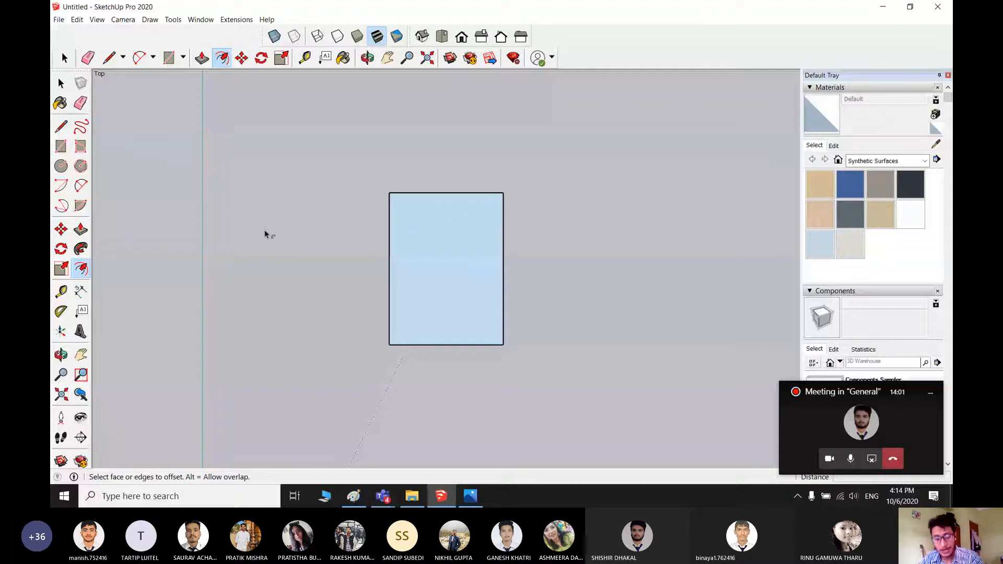
left_click(390, 215)
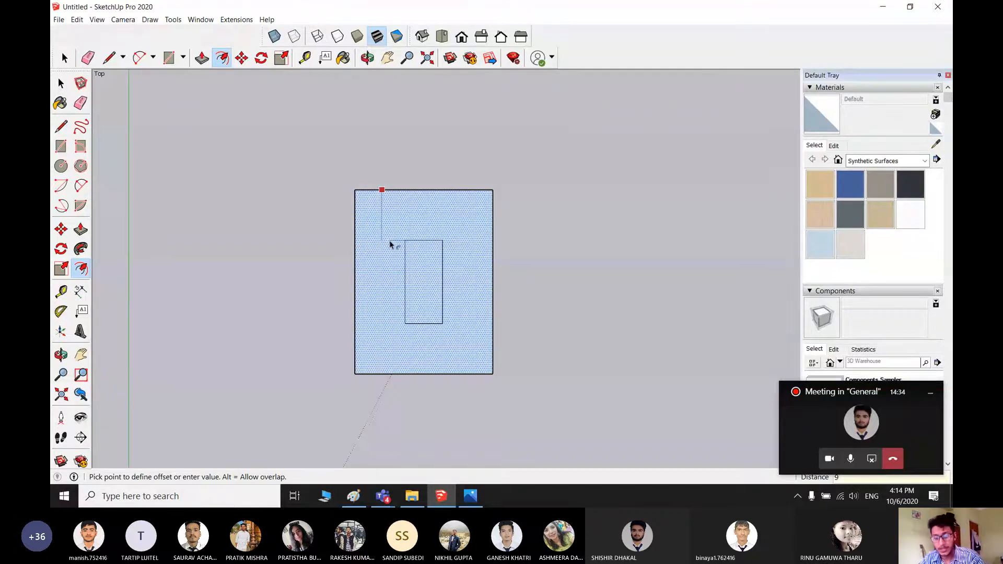
key("Return")
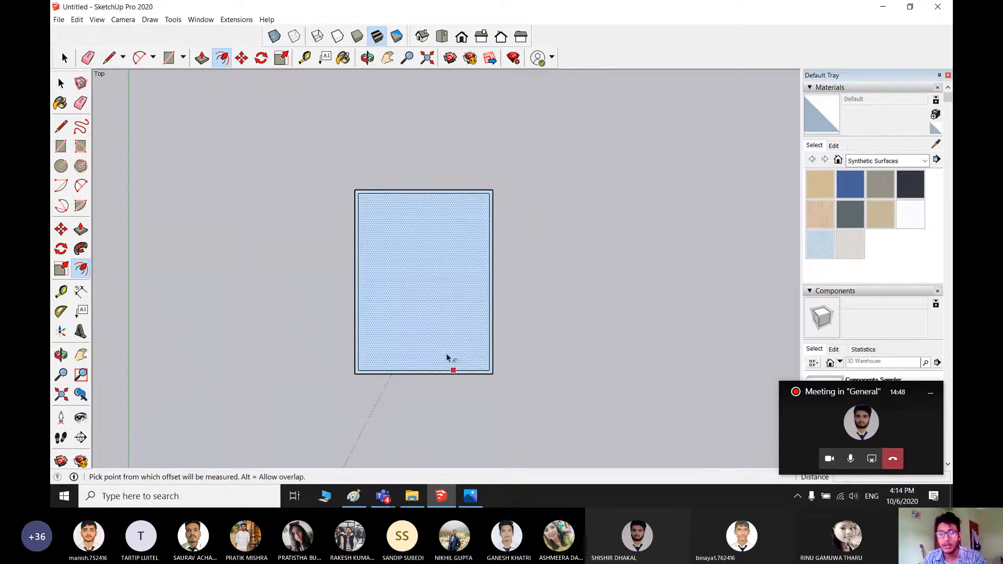
key("space")
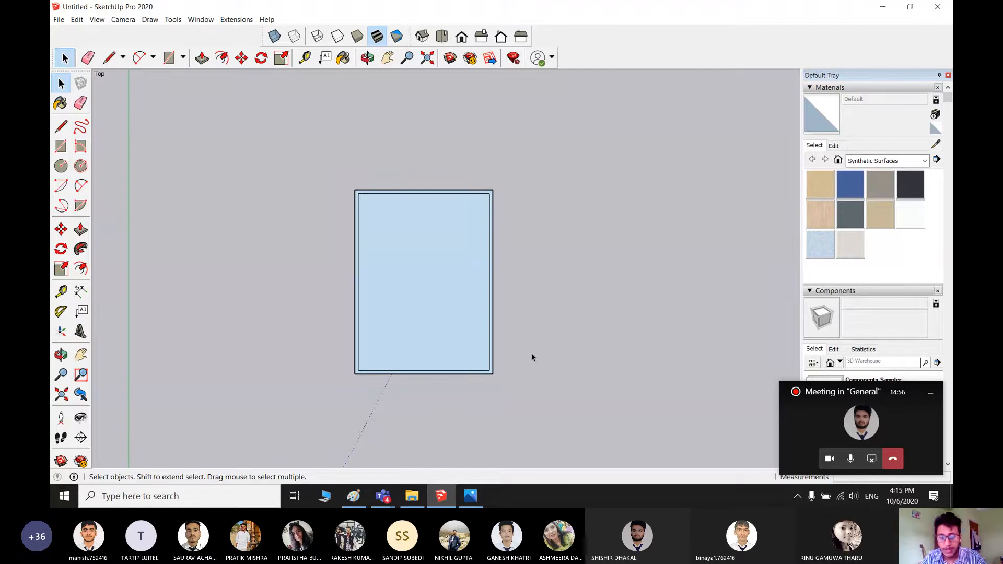
scroll(446, 291, "up", 1)
scroll(470, 287, "up", 1)
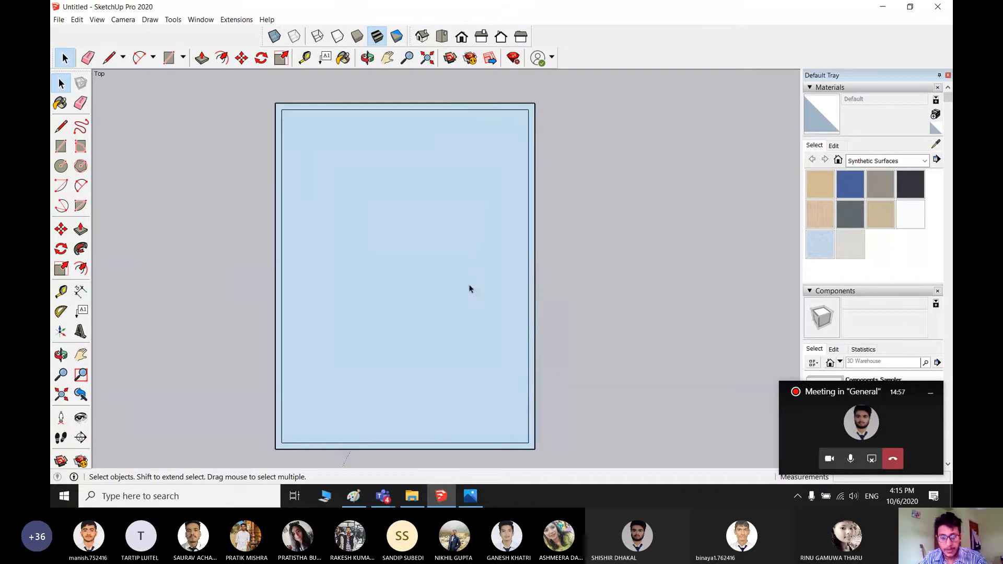
left_click(529, 332)
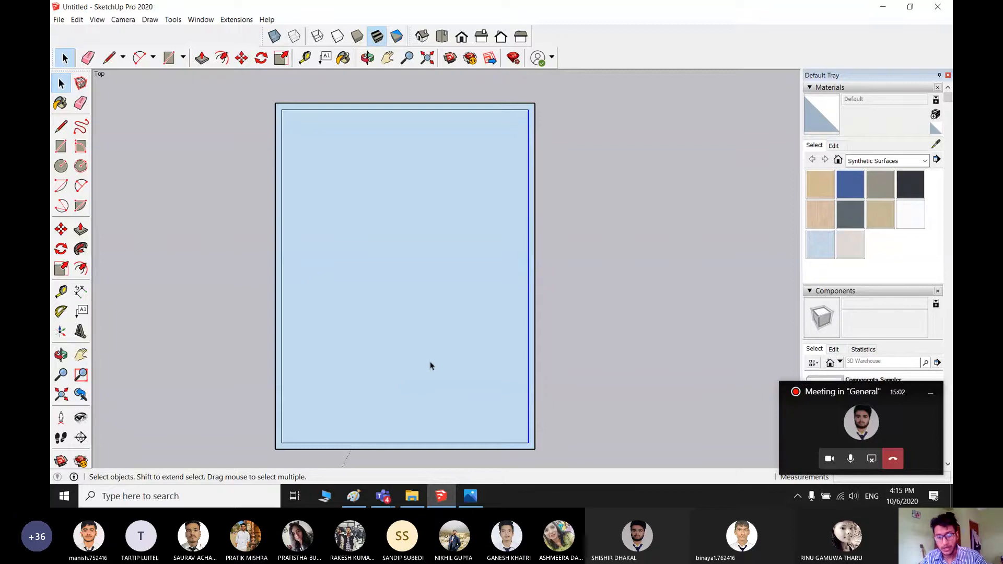
scroll(462, 353, "down", 2)
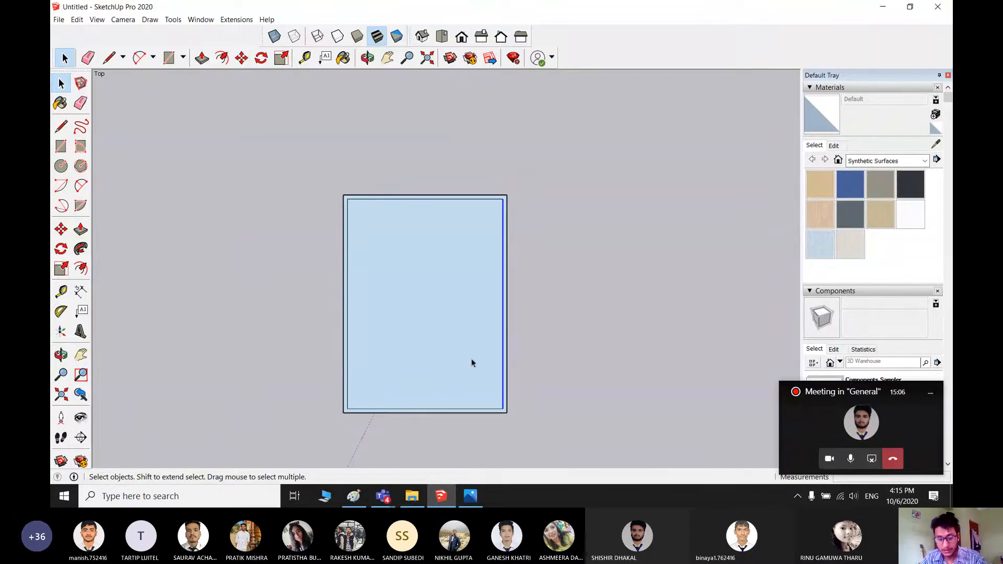
left_click(564, 355)
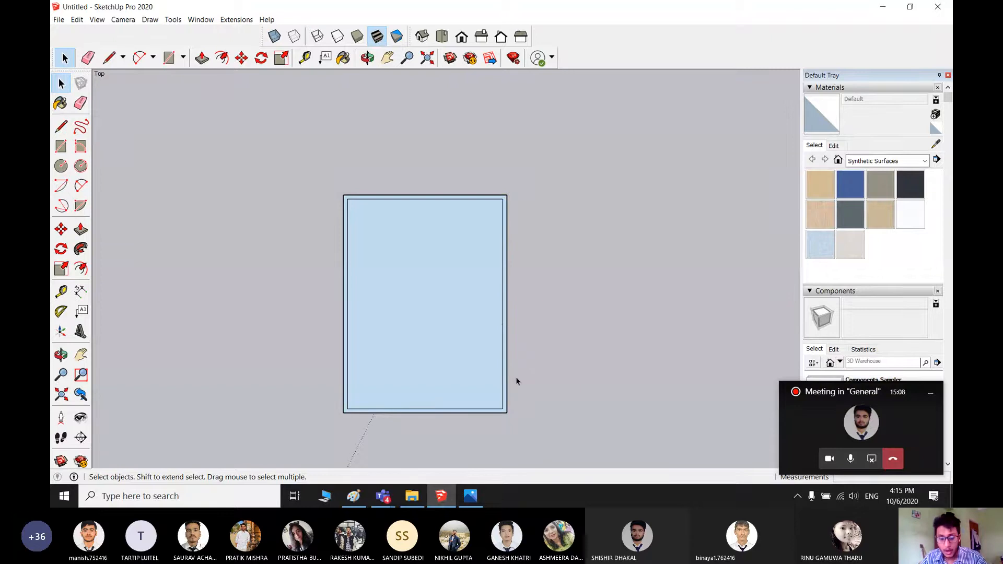
key("r")
left_click(503, 409)
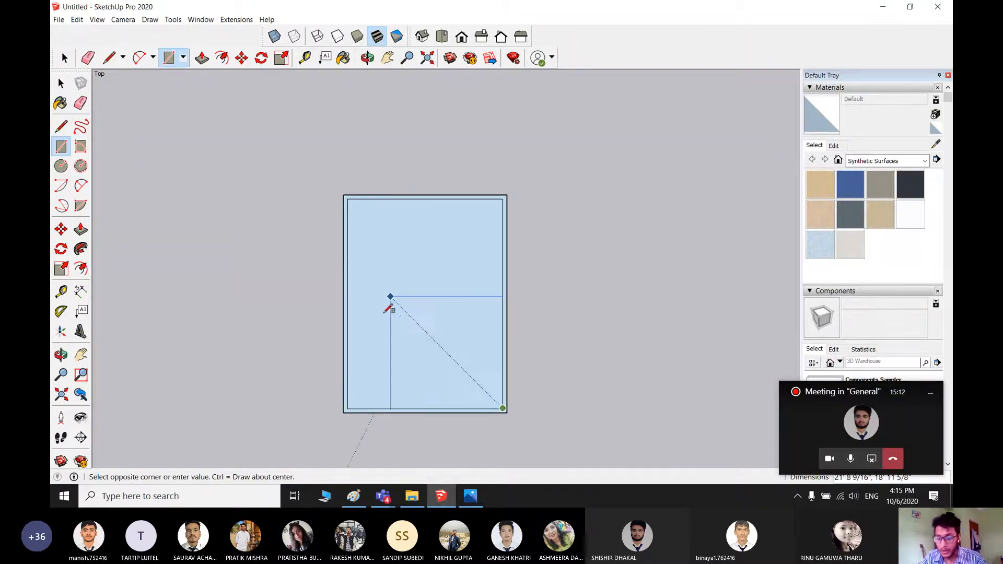
key("Escape")
key("space")
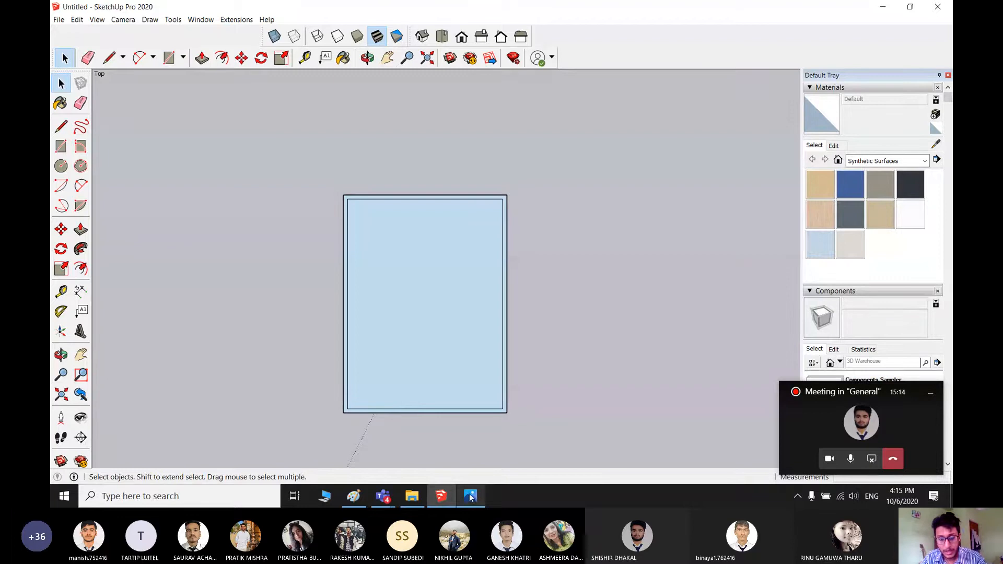
- Switch to Photos to review the room sizes and positions in plan.png, and return to the SketchUp model
left_click(470, 497)
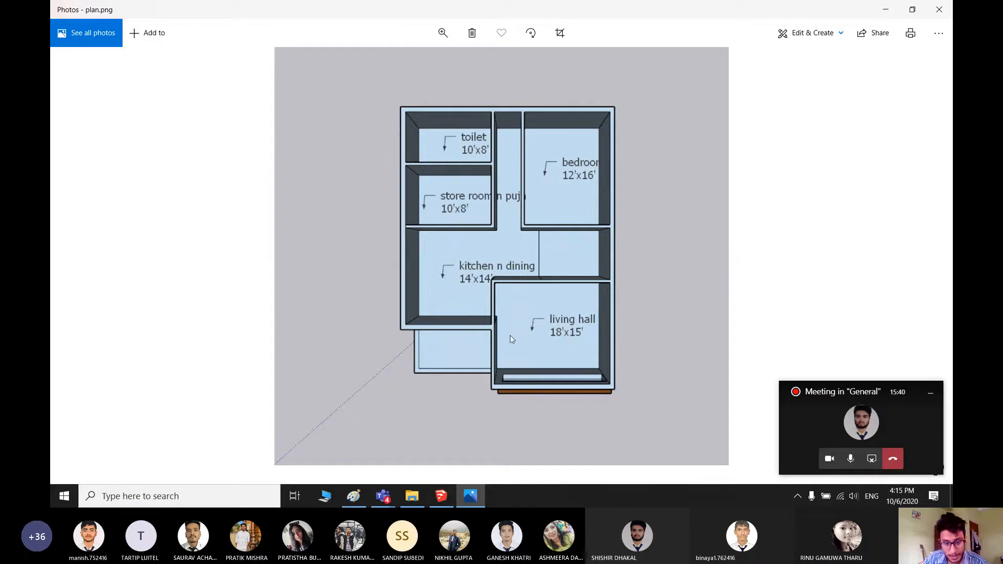
left_click(884, 6)
scroll(460, 293, "down", 2)
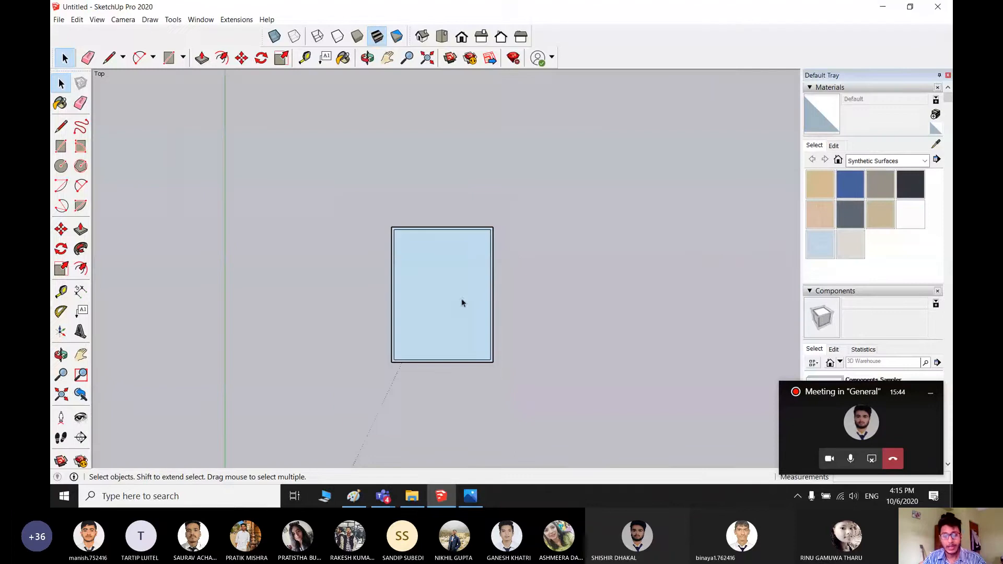
middle_click_drag(475, 318, 500, 282, "shift")
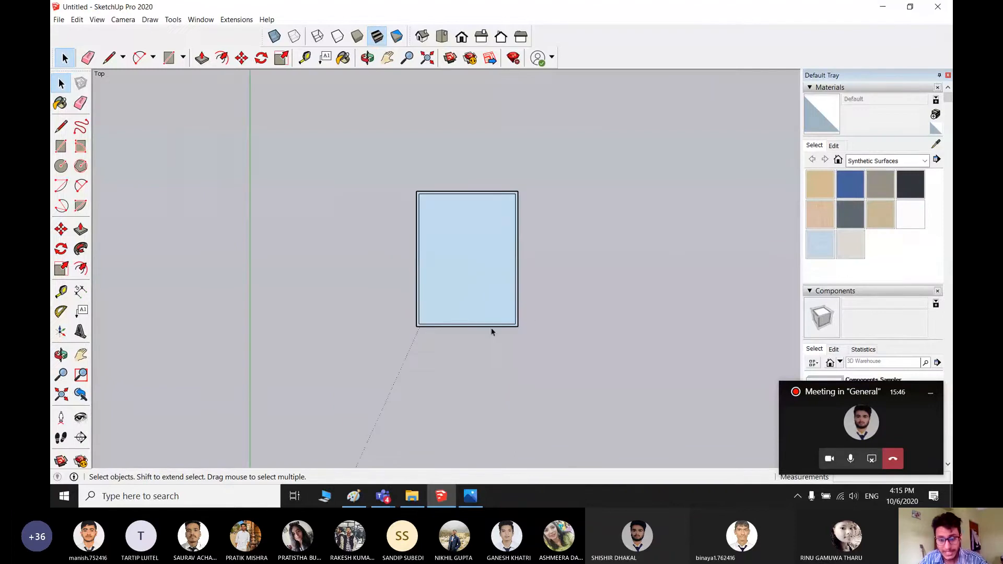
scroll(456, 284, "up", 2)
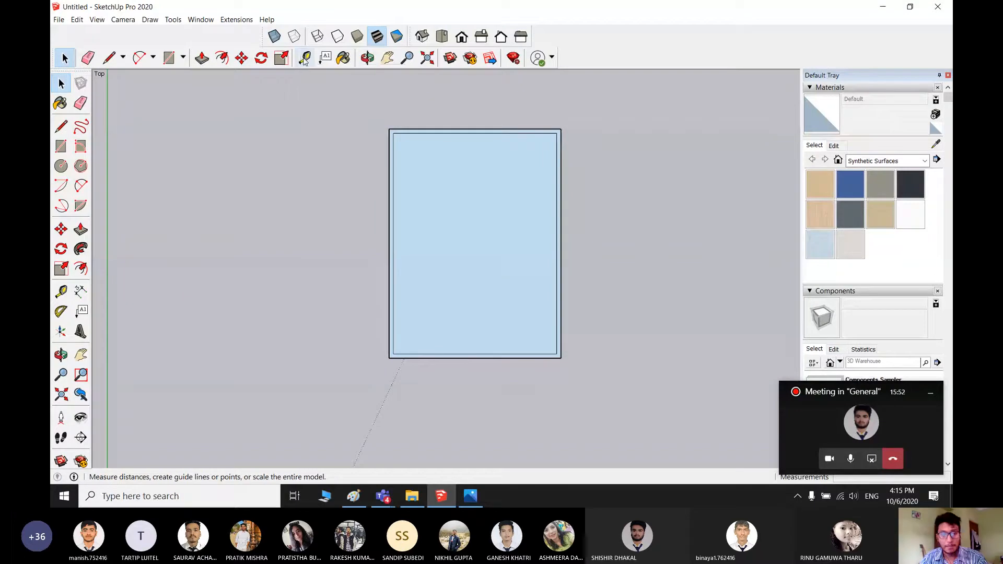
key("t")
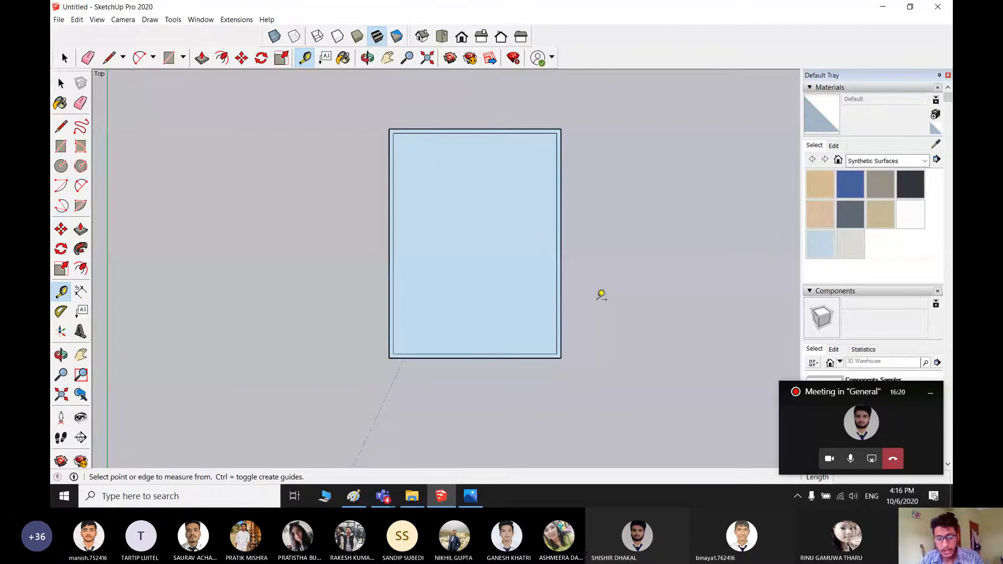
key("space")
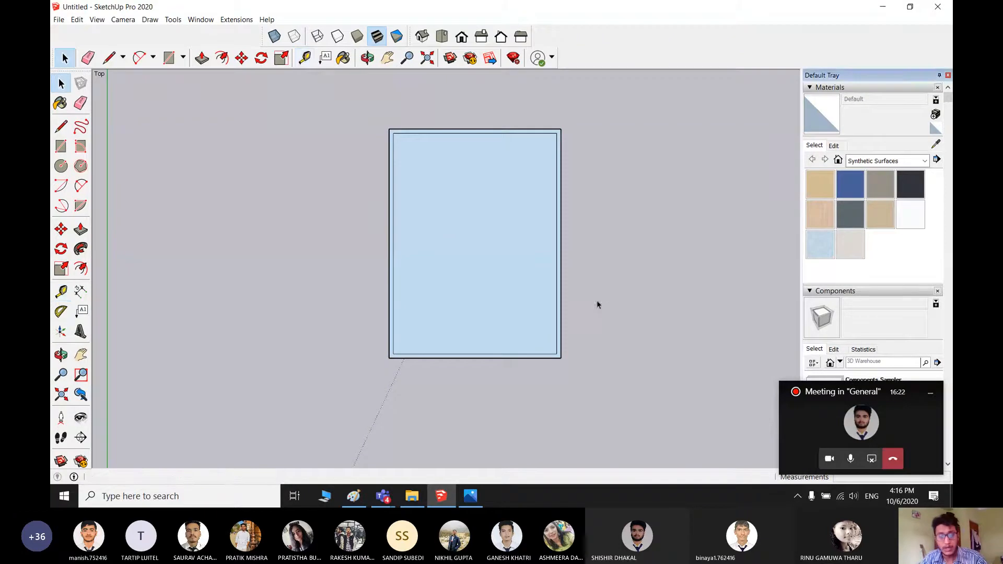
key("t")
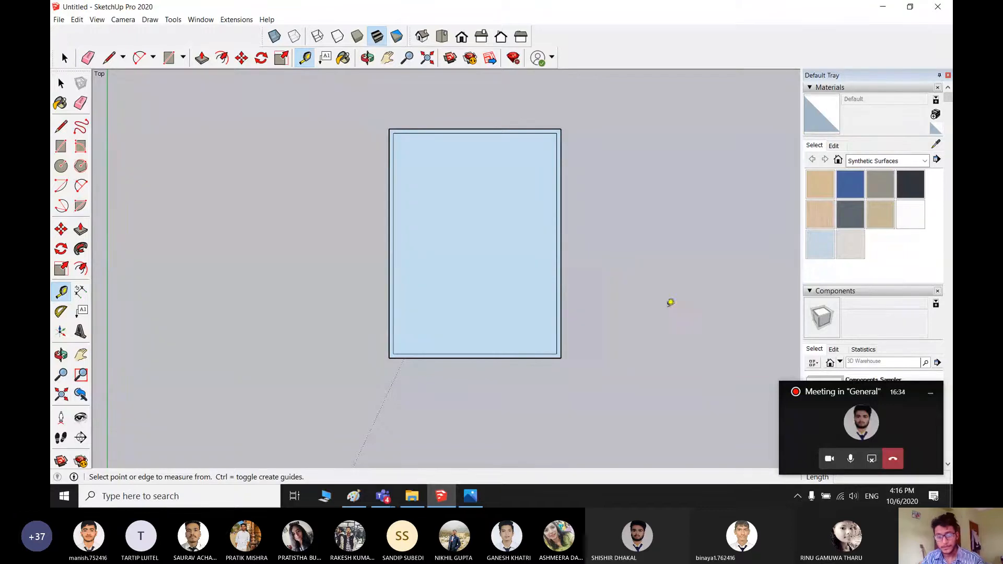
left_click(861, 417)
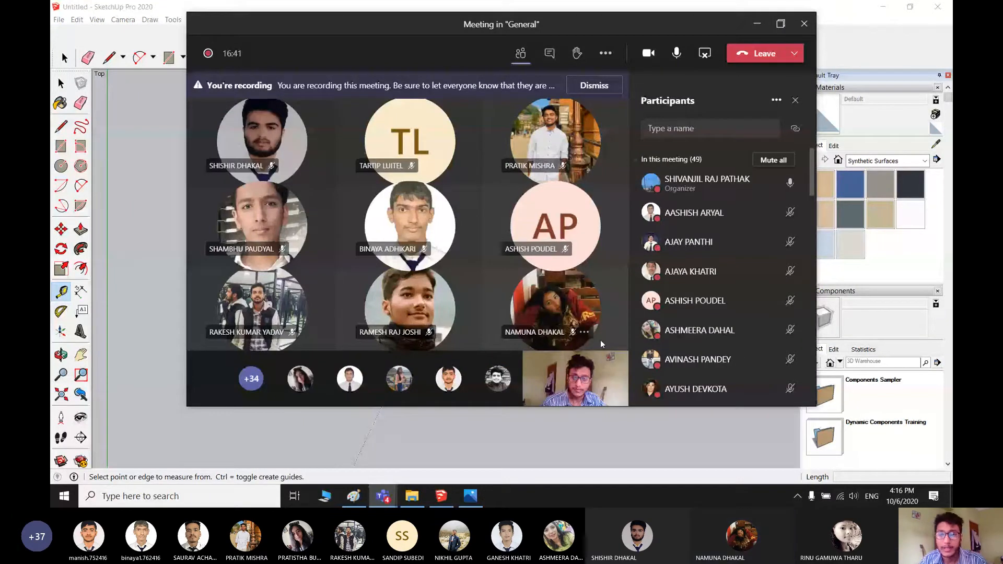
key("alt+Tab")
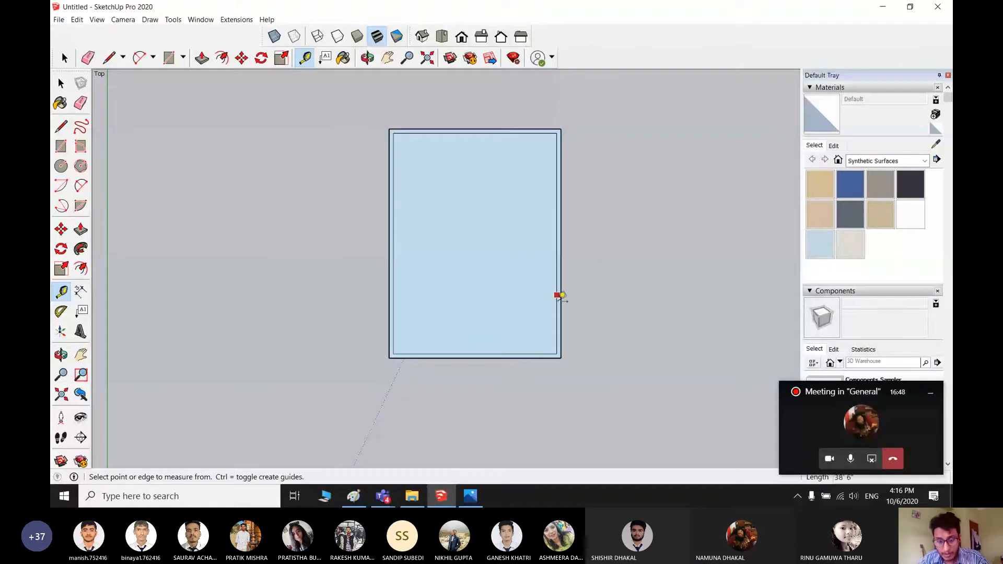
scroll(557, 314, "up", 4)
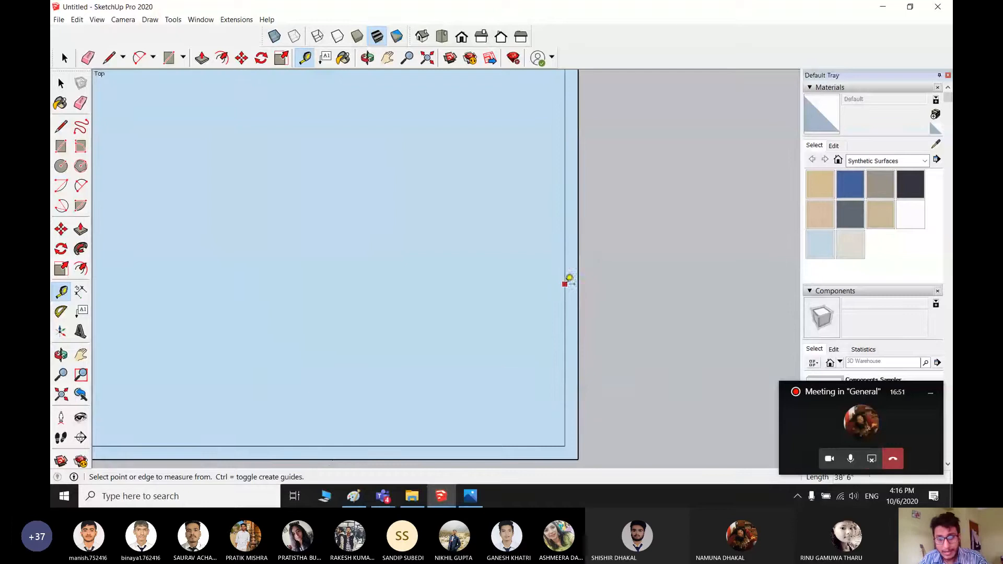
left_click(564, 280)
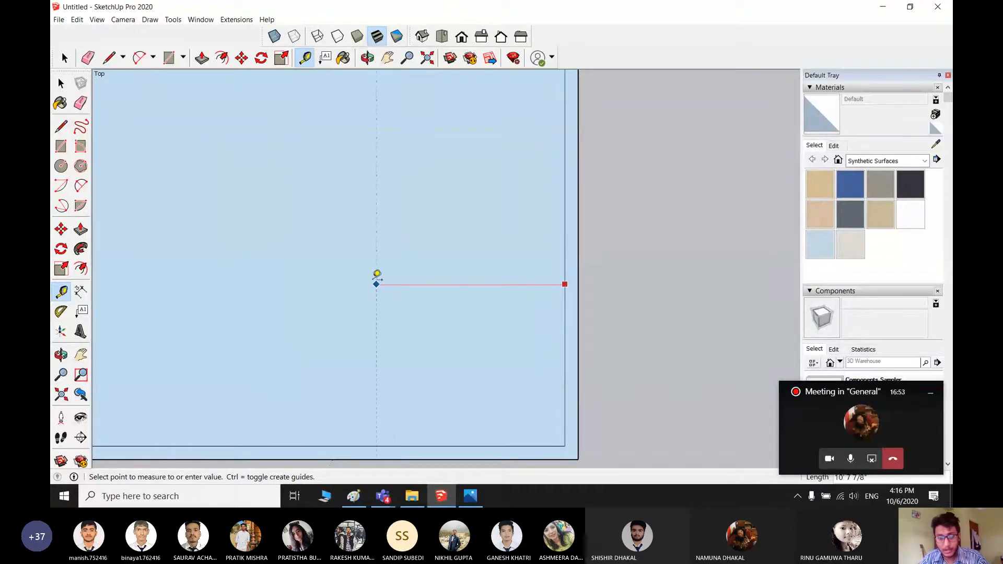
scroll(501, 280, "down", 3)
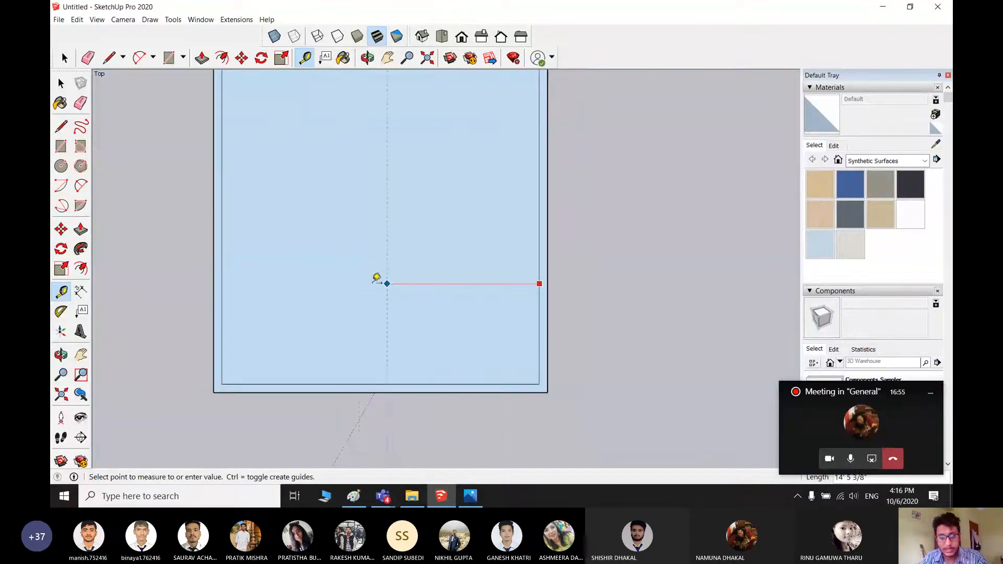
key("Escape")
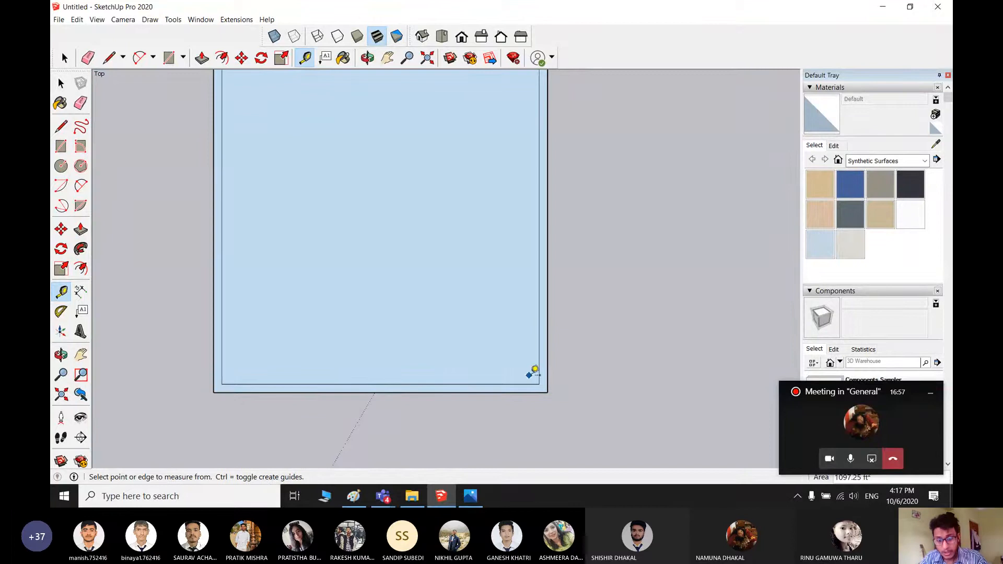
left_click(539, 383)
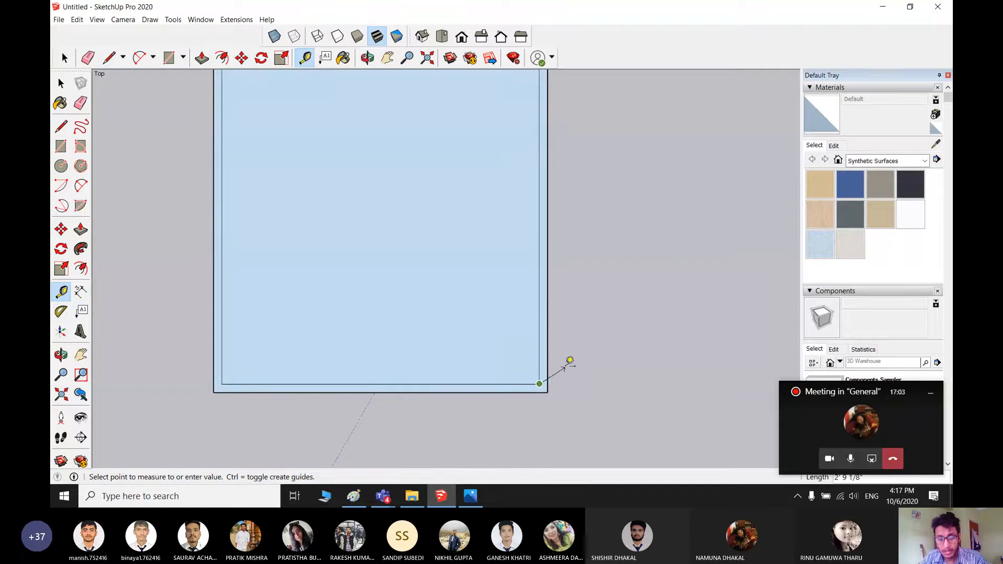
key("space")
key("t")
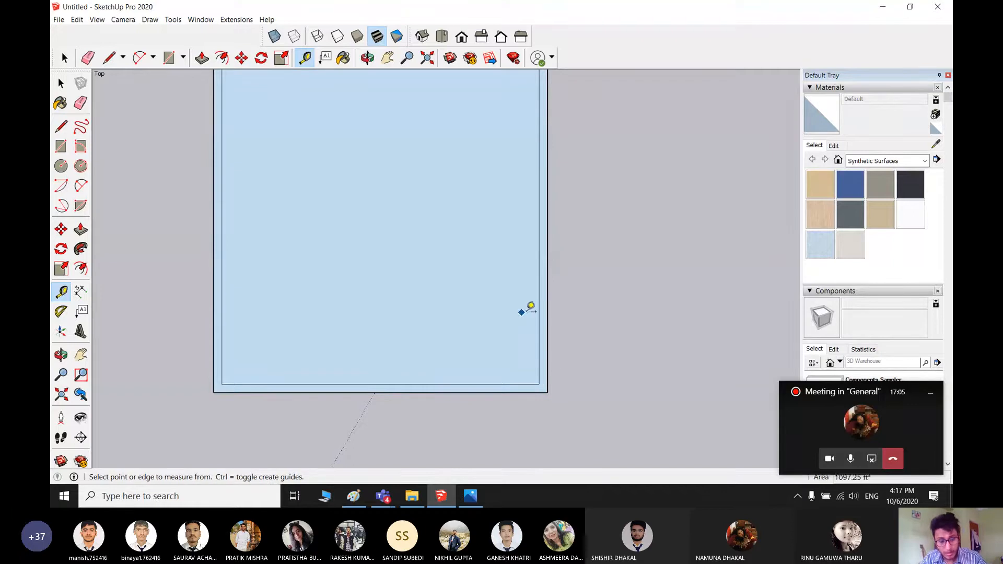
left_click(543, 296)
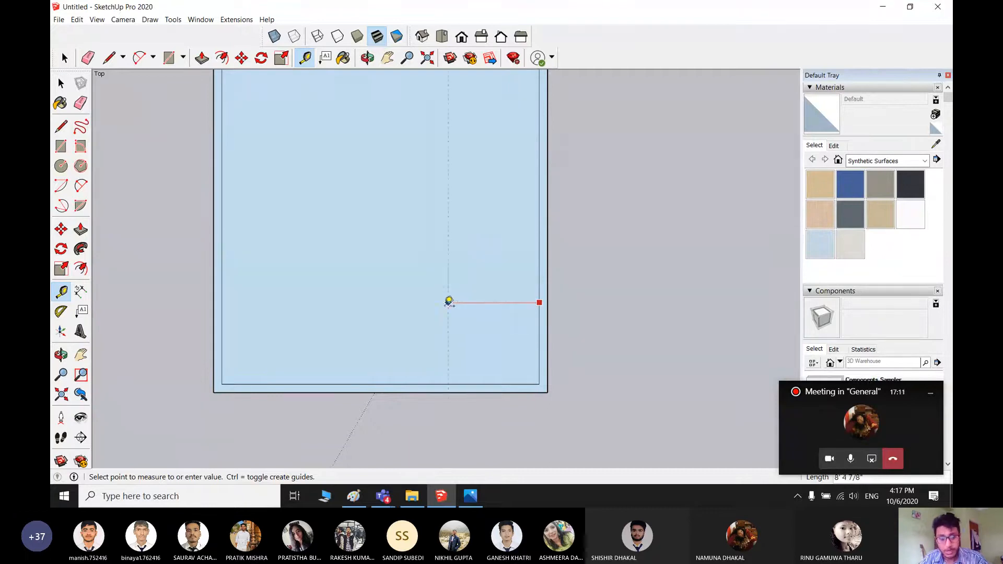
key("Escape")
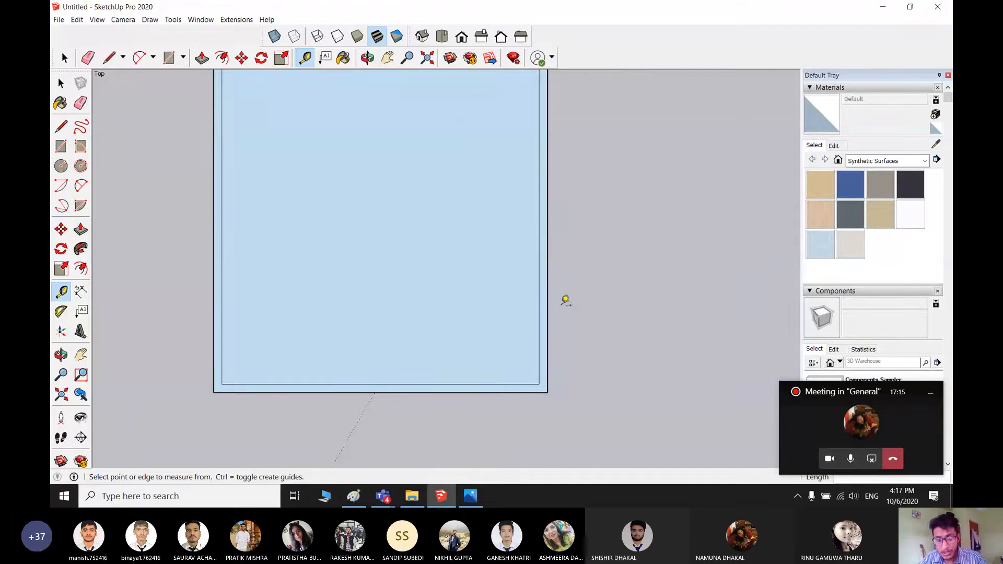
middle_click_drag(555, 209, 547, 388)
left_click(441, 37)
scroll(547, 388, "up", 1)
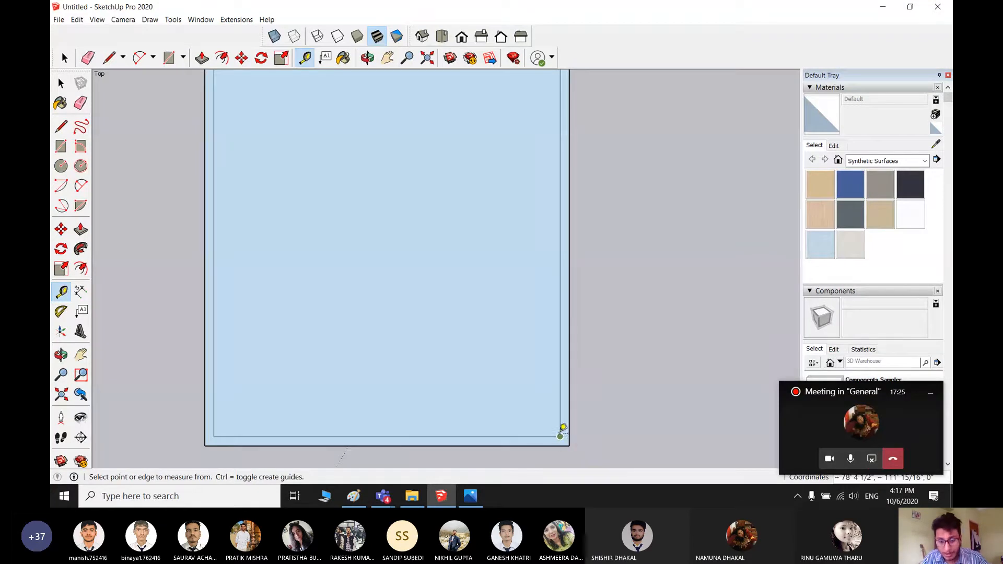
left_click(562, 432)
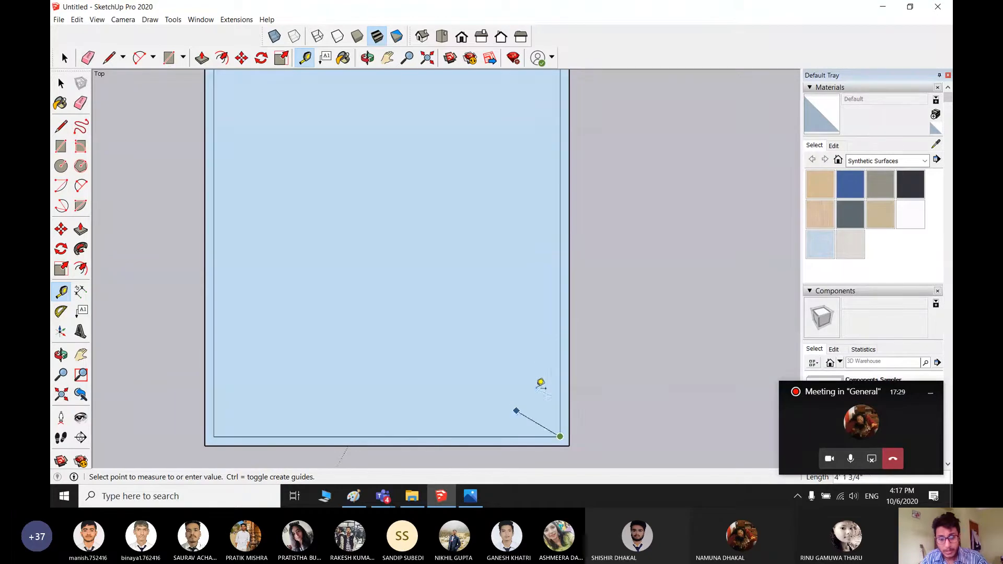
key("space")
key("t")
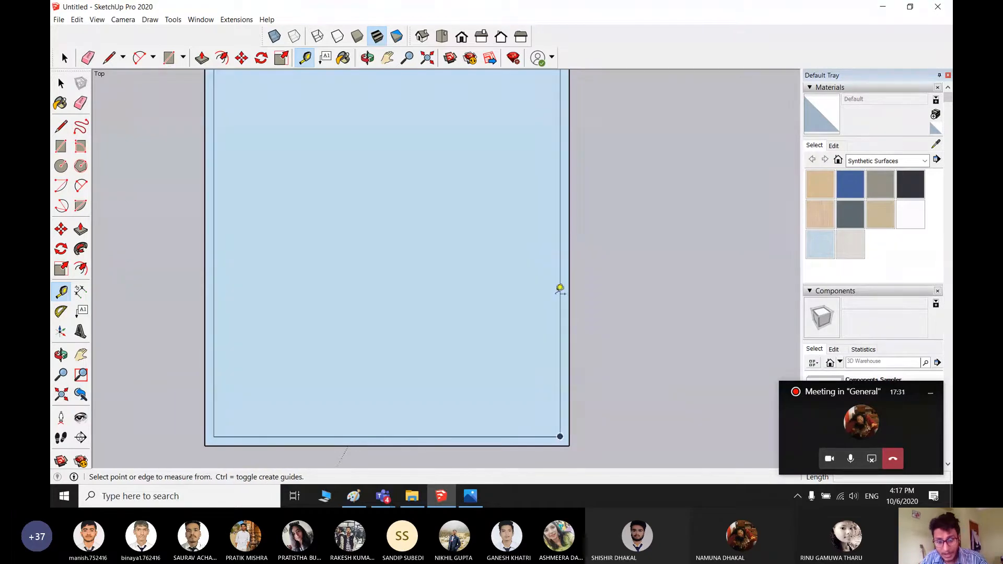
- Try to place a vertical guide inward from the right inner wall edge, moving the meeting window clear of the Measurements box
left_click(561, 295)
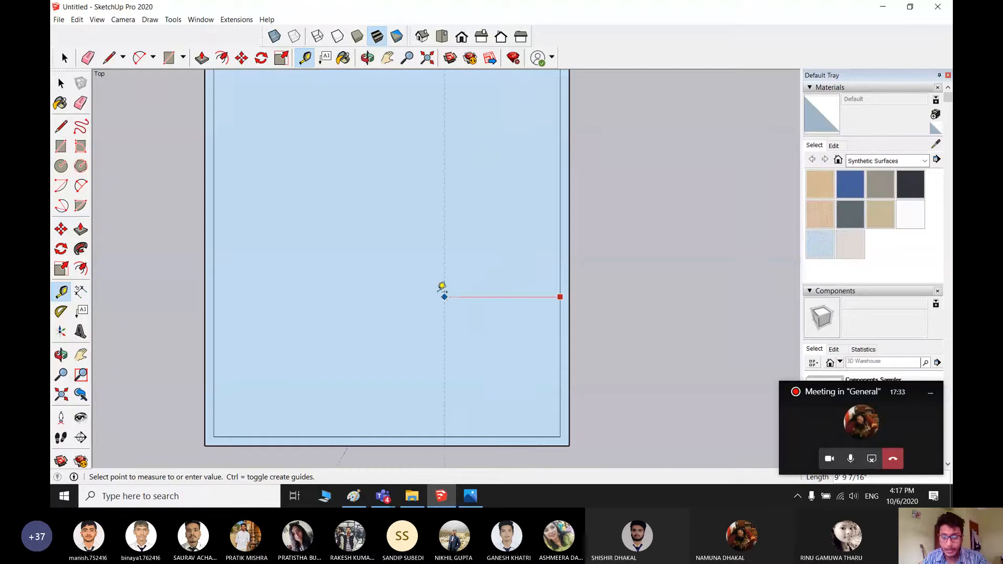
scroll(426, 296, "down", 1)
scroll(426, 296, "down", 1)
middle_click_drag(425, 296, 493, 315, "shift")
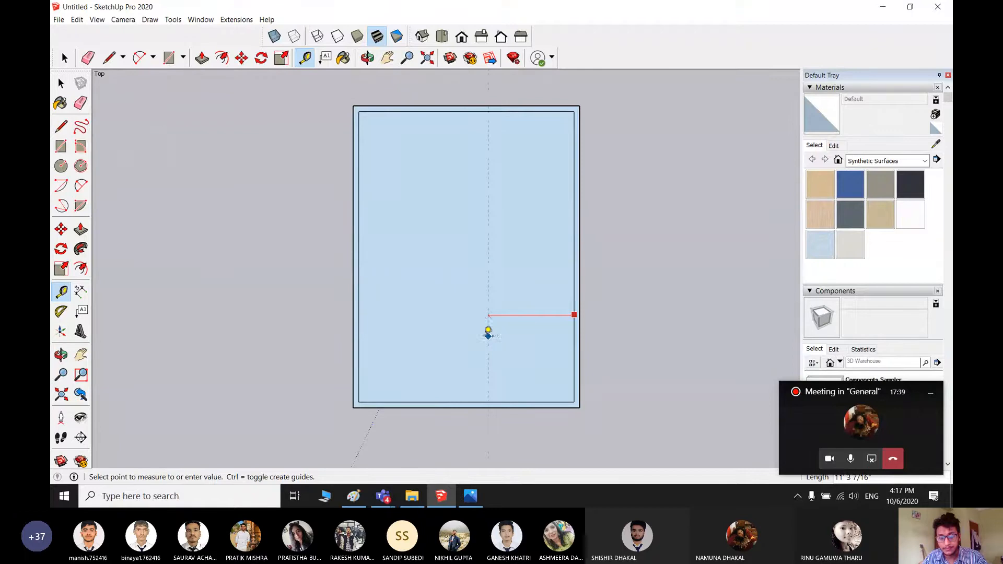
type("1")
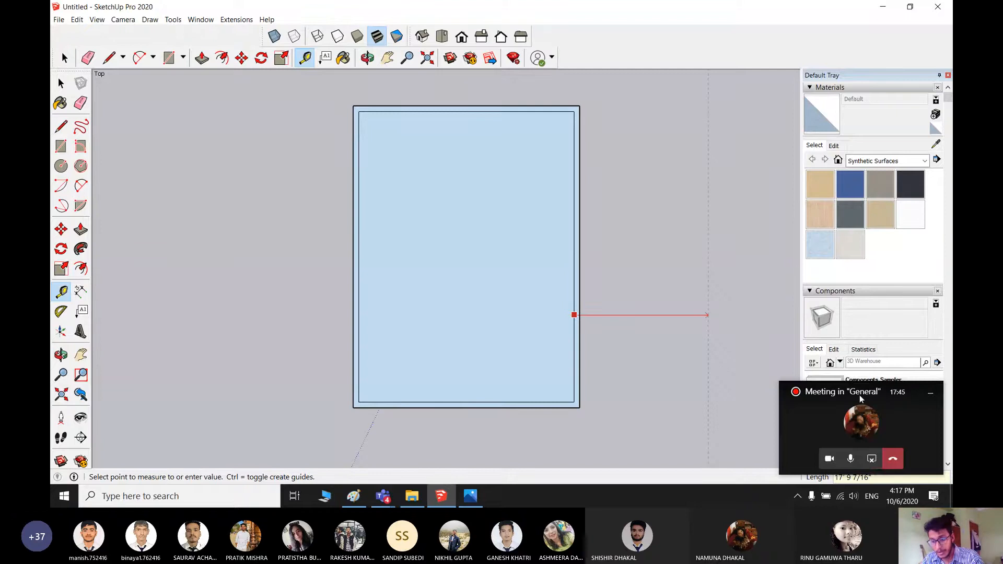
left_click_drag(860, 415, 834, 312)
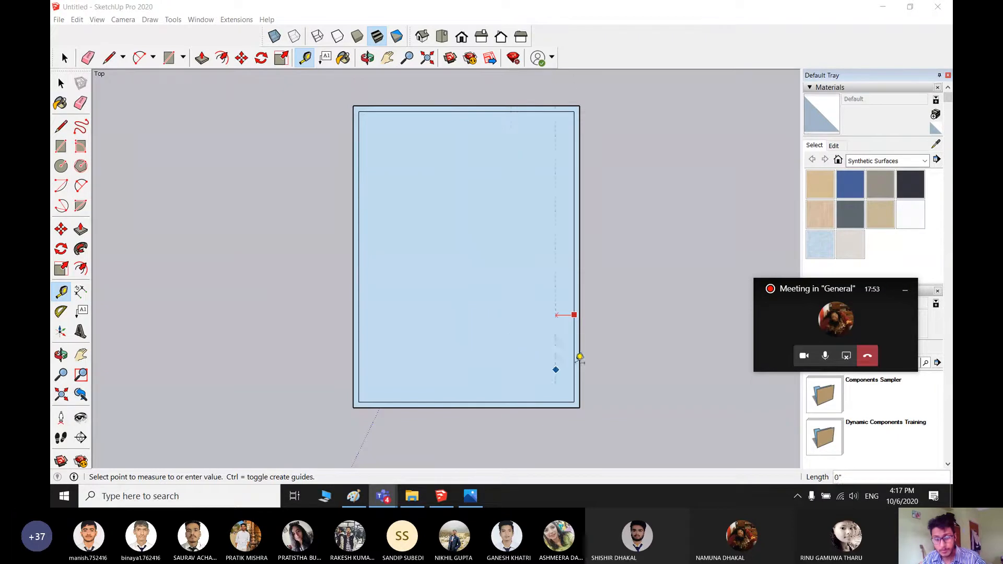
left_click(503, 353)
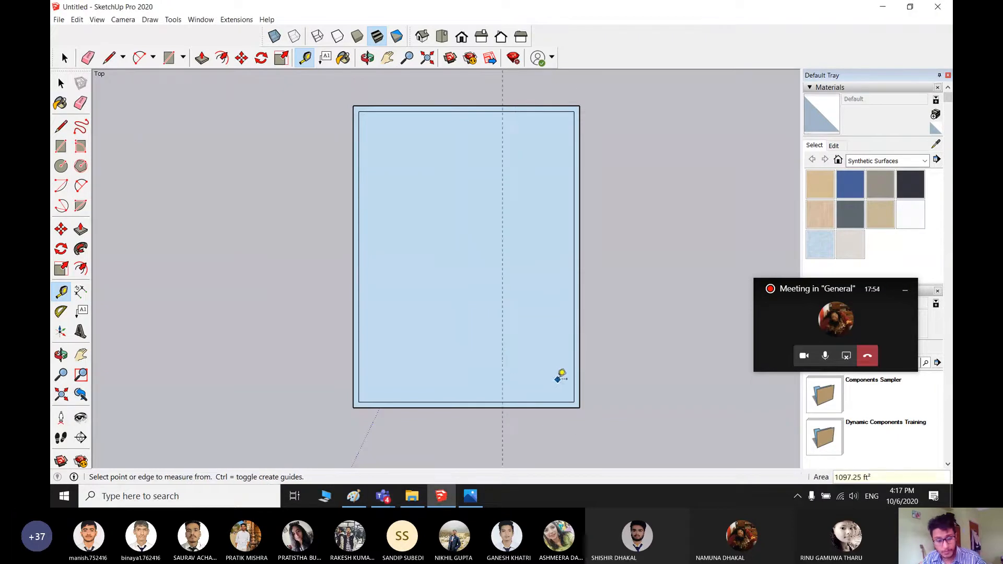
- Place a vertical Tape Measure guide 18' inward from the right inner wall edge
left_click(574, 326)
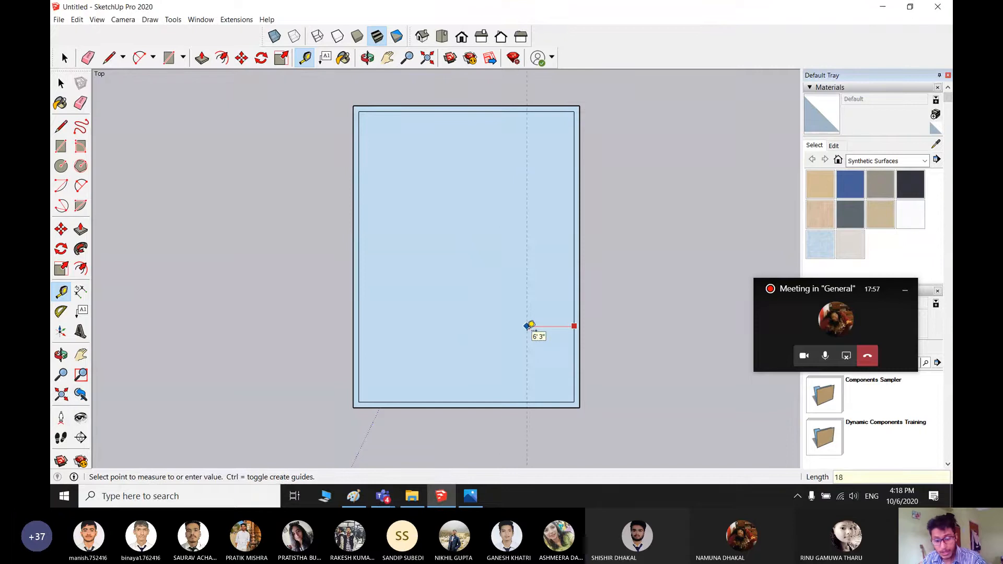
type("18'")
key("Return")
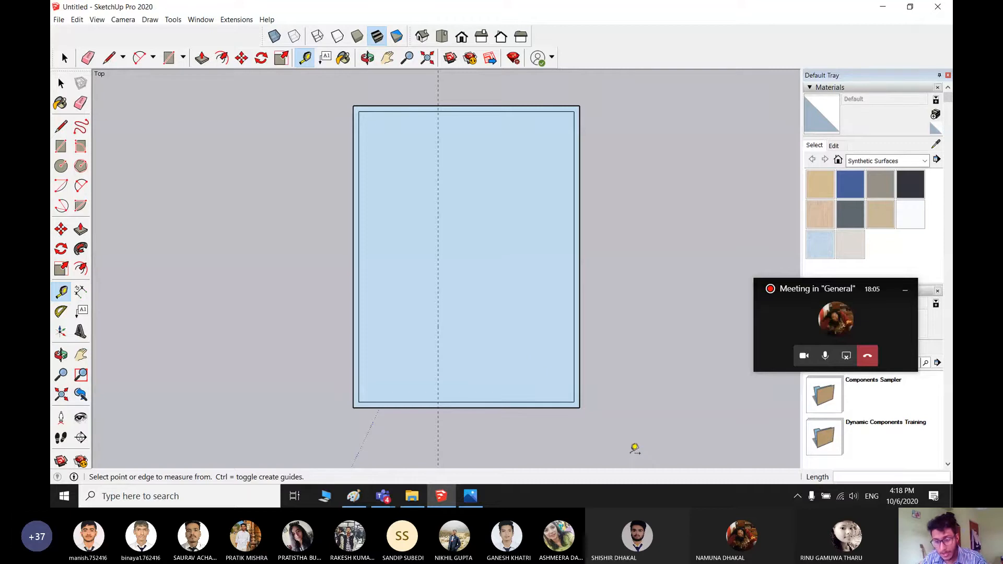
key("space")
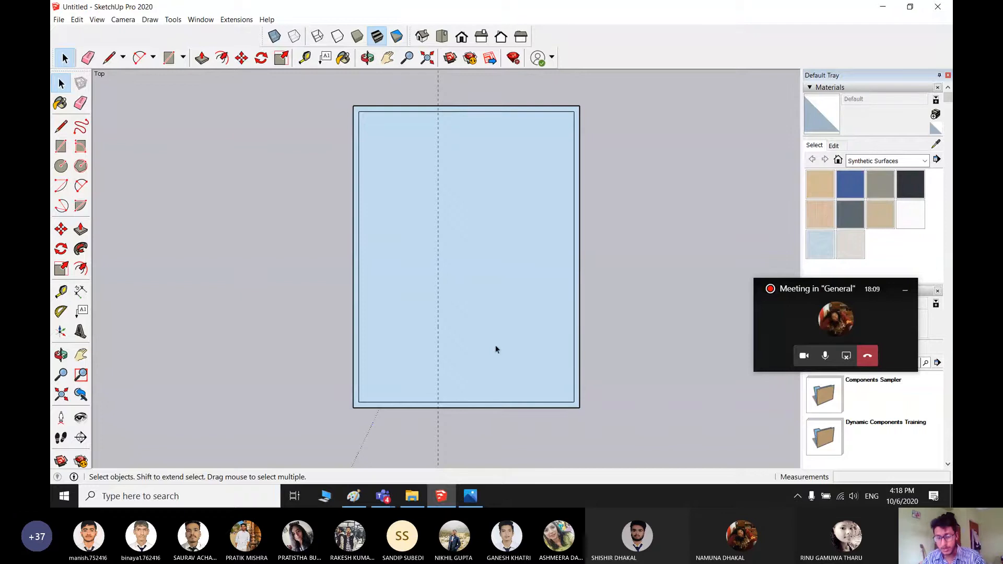
- Place a horizontal Tape Measure guide 15' inward from the lower inner wall edge, checking the living hall size in plan.png
key("t")
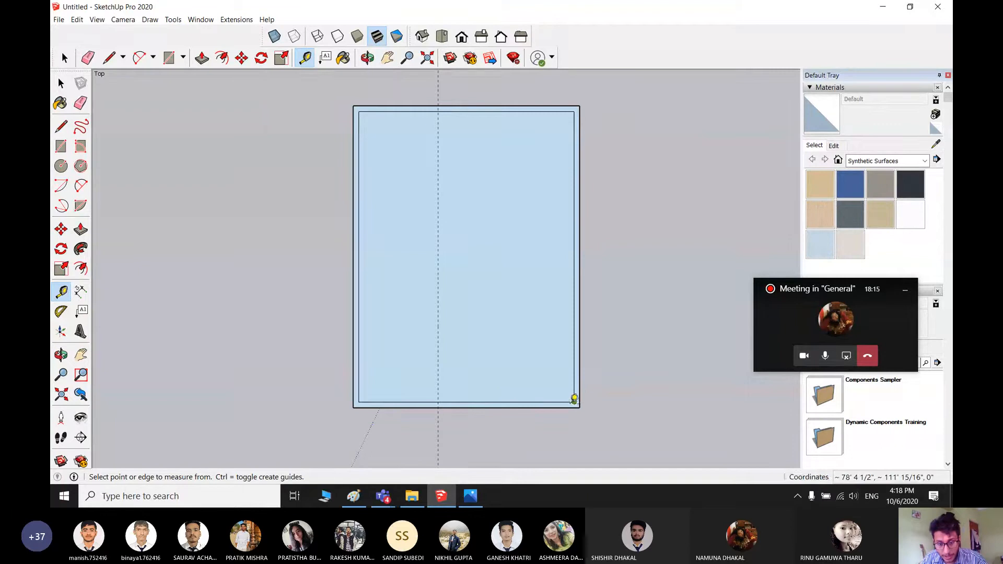
scroll(576, 399, "up", 5)
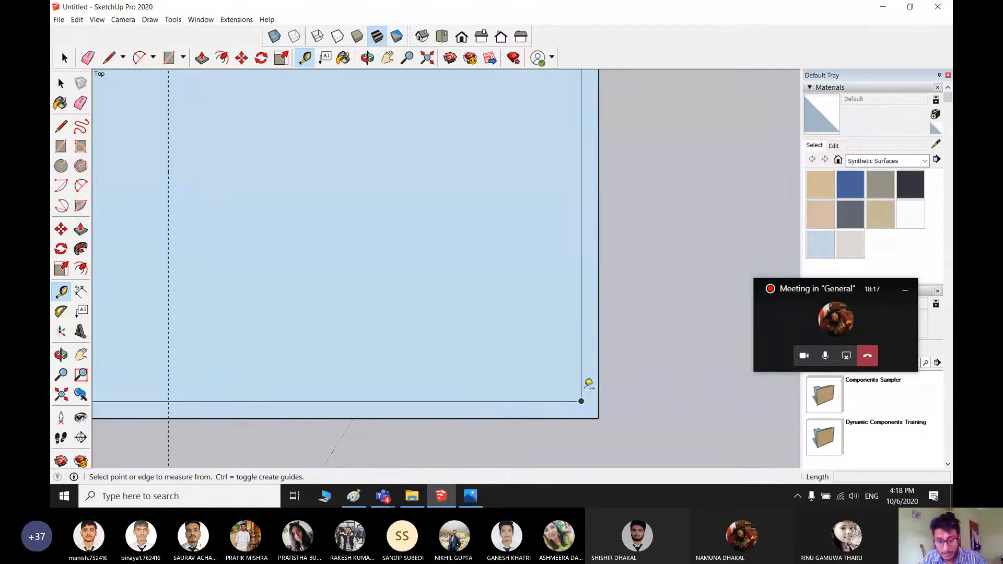
left_click(436, 402)
scroll(433, 311, "down", 3)
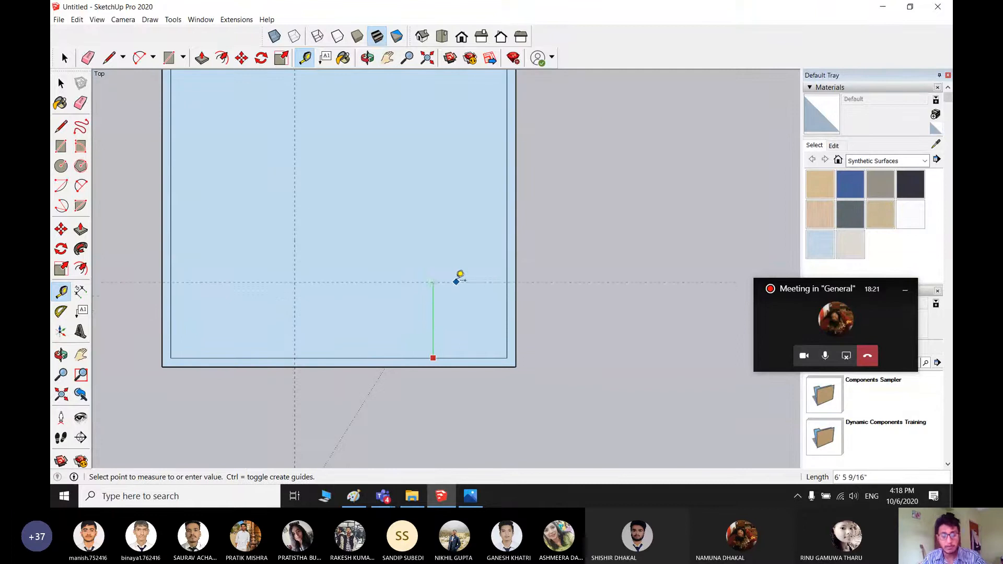
middle_click_drag(454, 277, 504, 316, "shift")
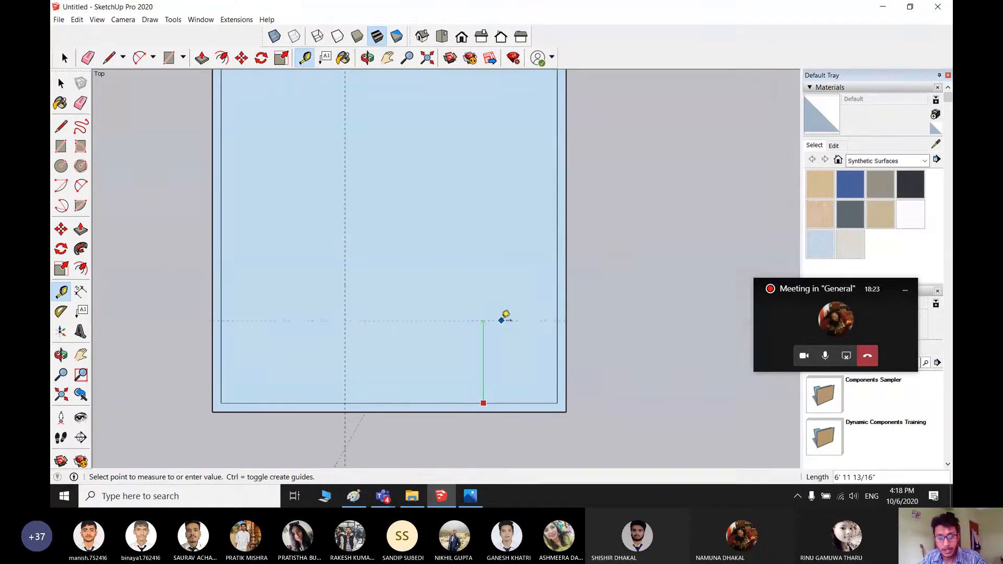
left_click(473, 500)
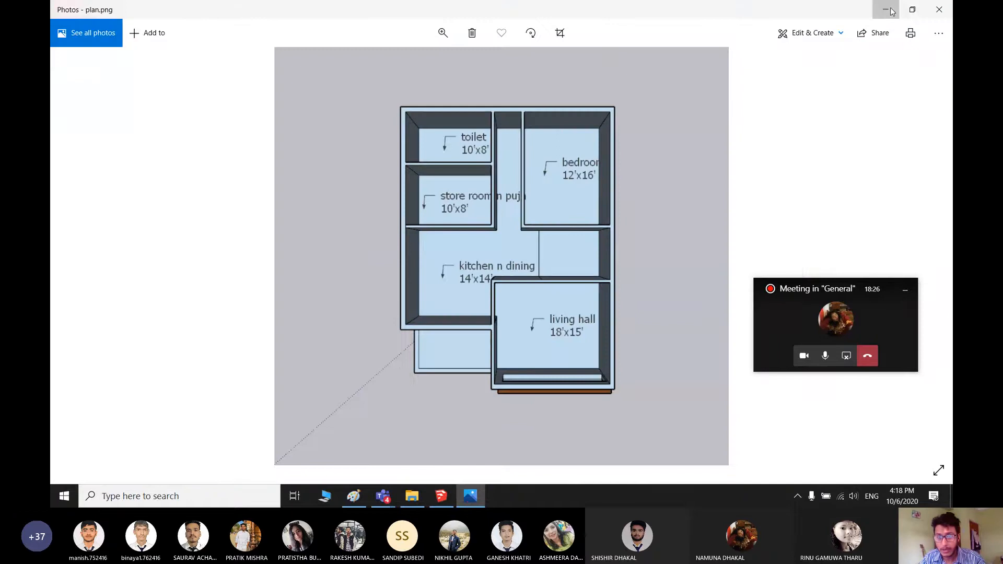
left_click(883, 7)
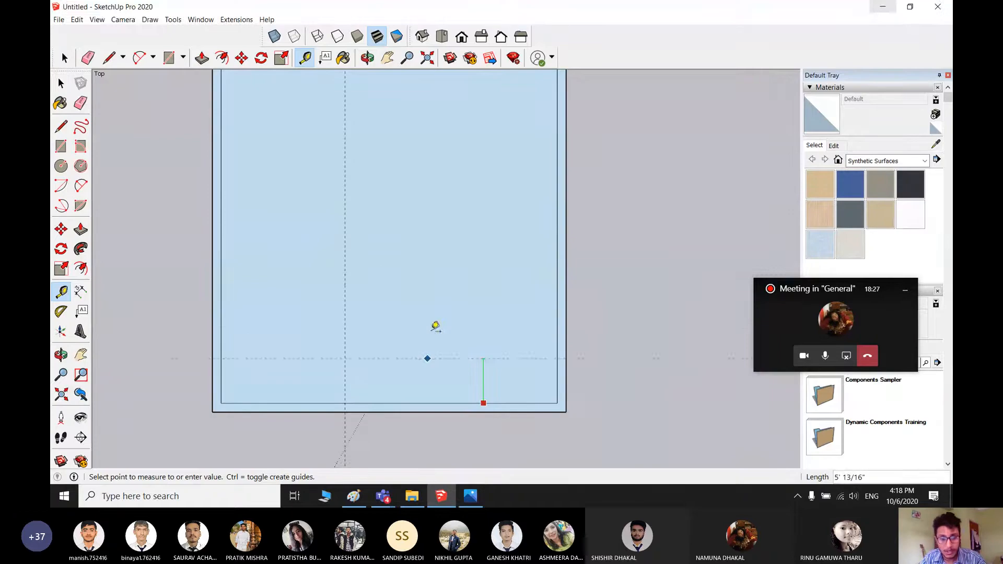
type("15")
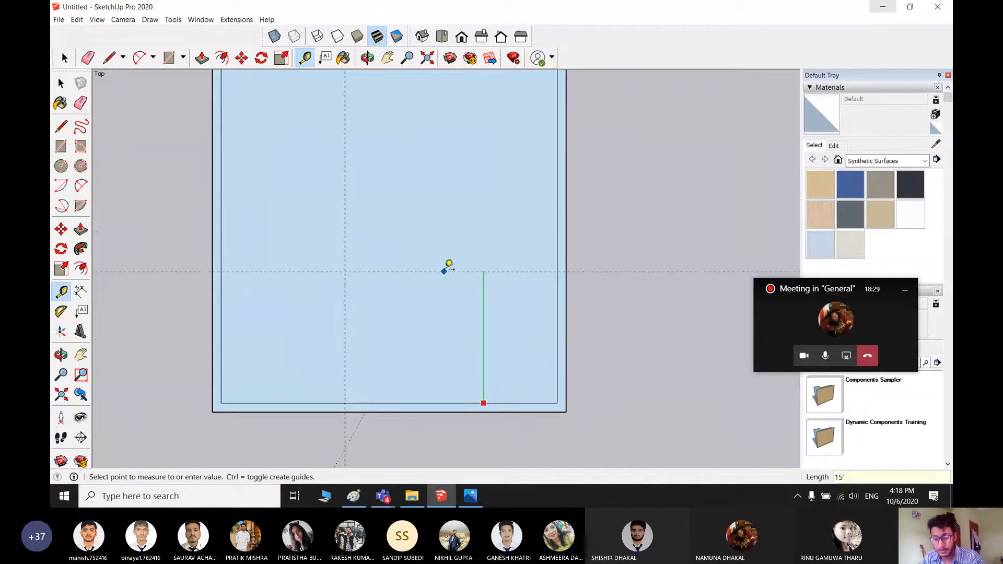
key("Return")
scroll(439, 295, "down", 4)
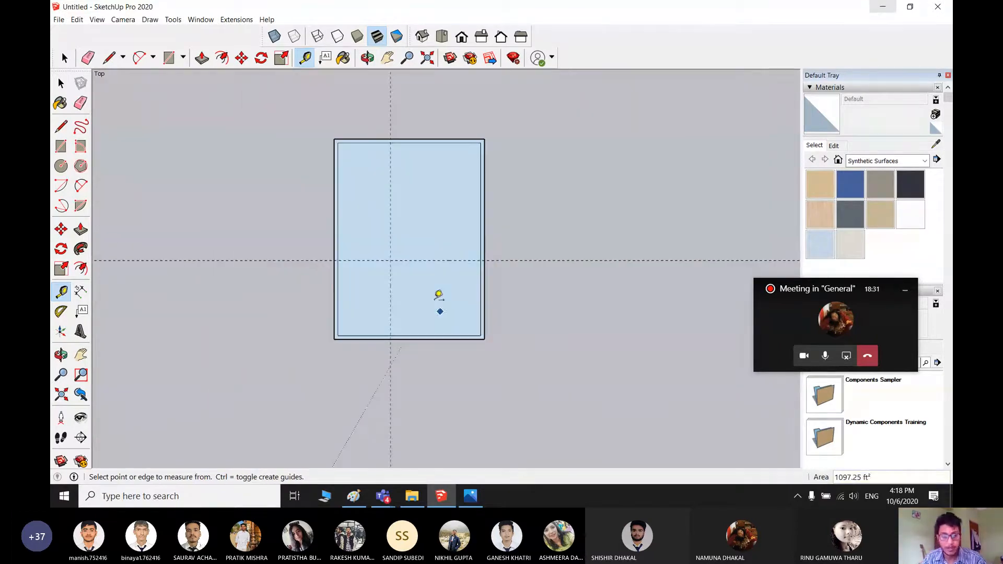
- Draw the living hall's boundary lines along the guides, from the right inner wall edge through their intersection to the lower inner wall edge
key("space")
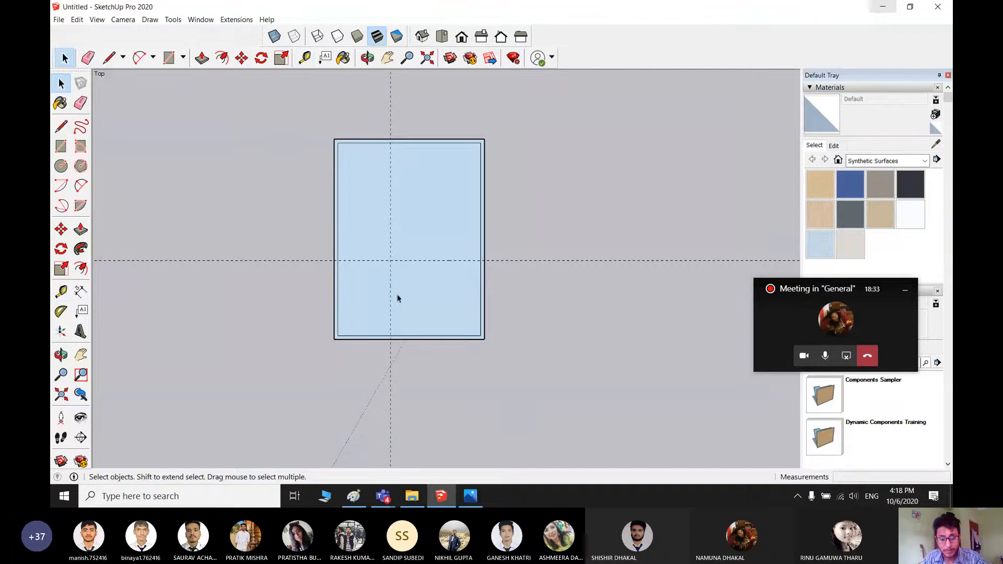
middle_click_drag(426, 307, 459, 340, "shift")
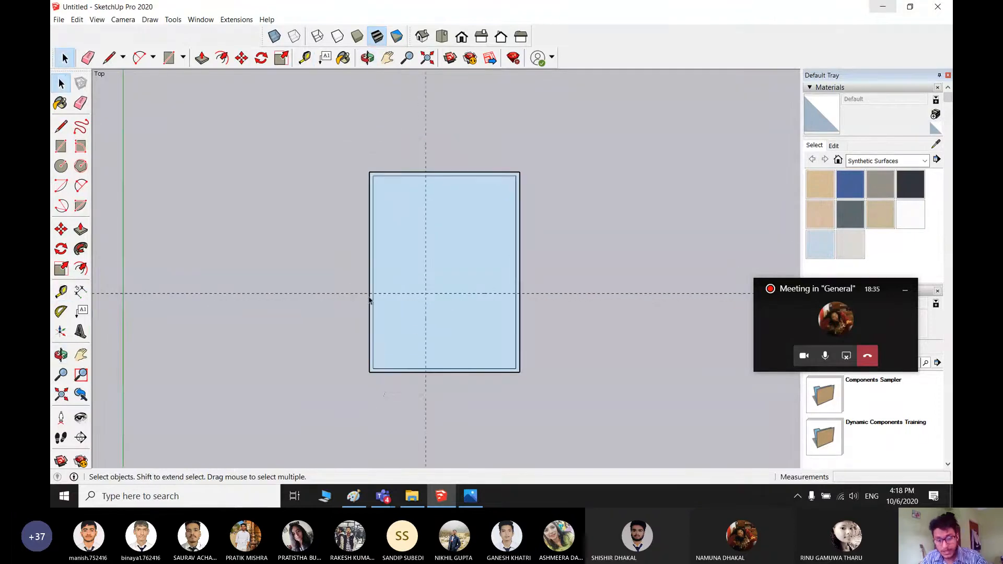
scroll(413, 288, "up", 3)
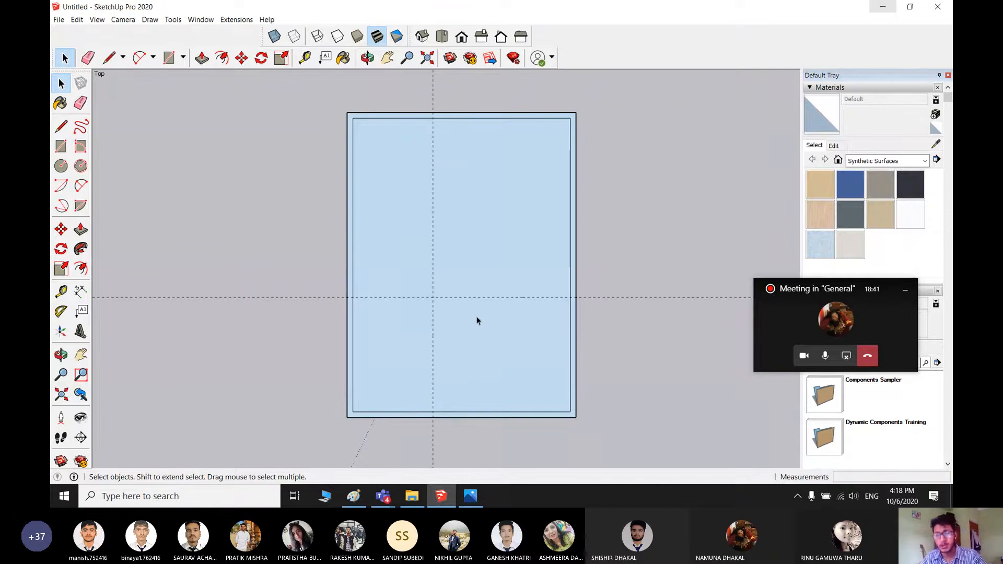
key("l")
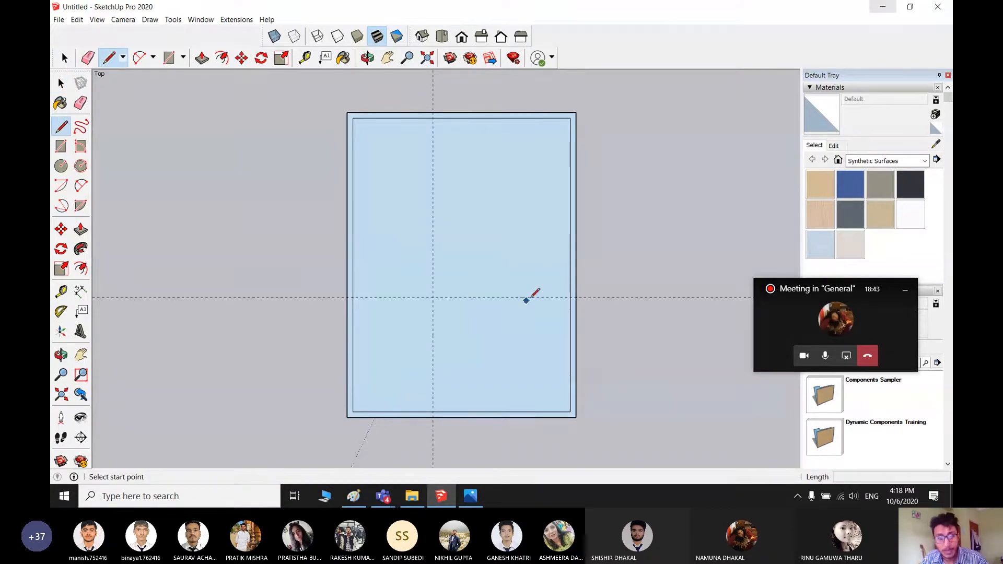
left_click(570, 297)
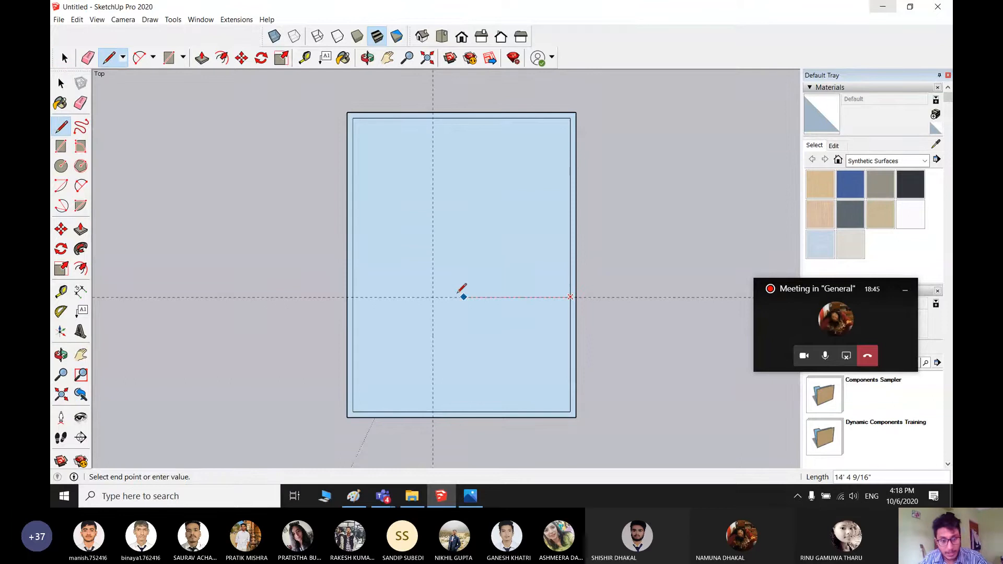
left_click(433, 297)
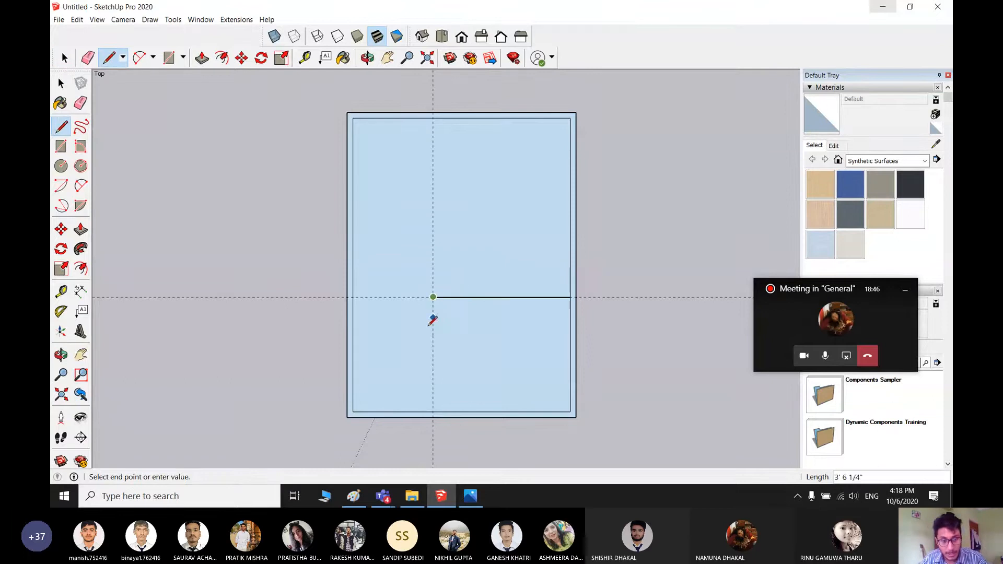
left_click(433, 412)
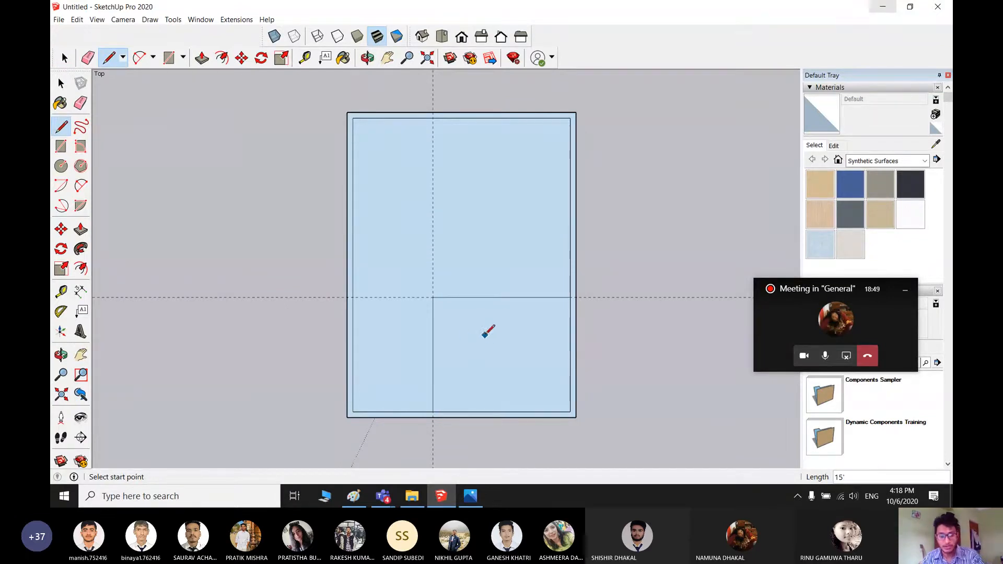
key("space")
- Try erasing both guides with the Eraser, and undo the erasure
key("e")
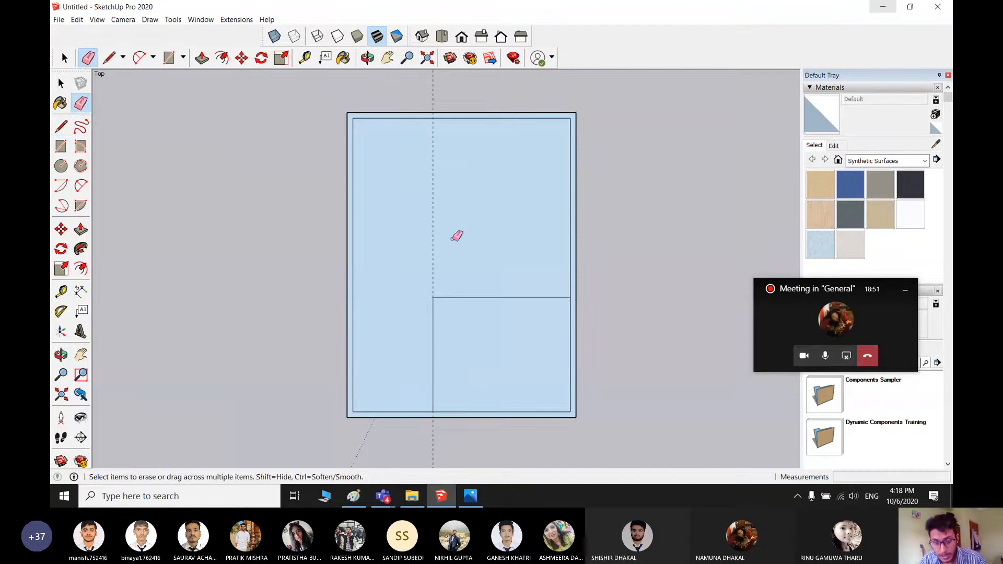
left_click_drag(438, 97, 372, 99)
key("space")
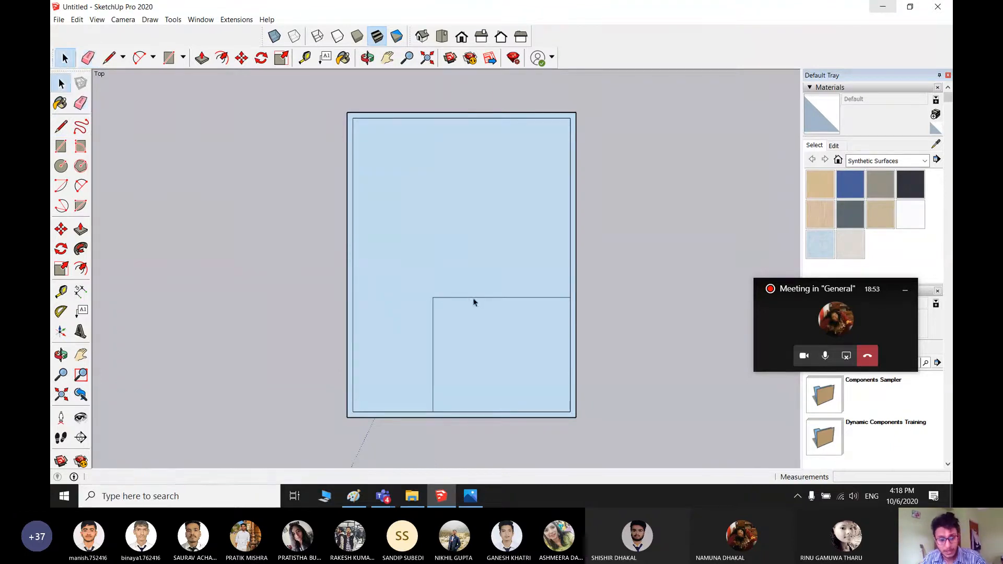
key("e")
key("ctrl+z")
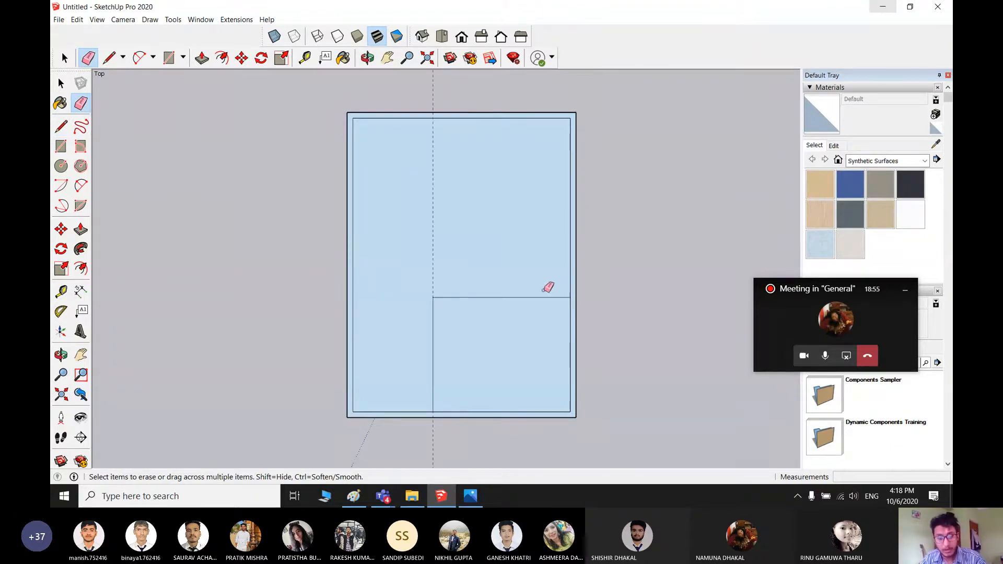
- Try selecting and deleting the vertical and horizontal guides, and undo the deletions
key("space")
left_click(614, 298)
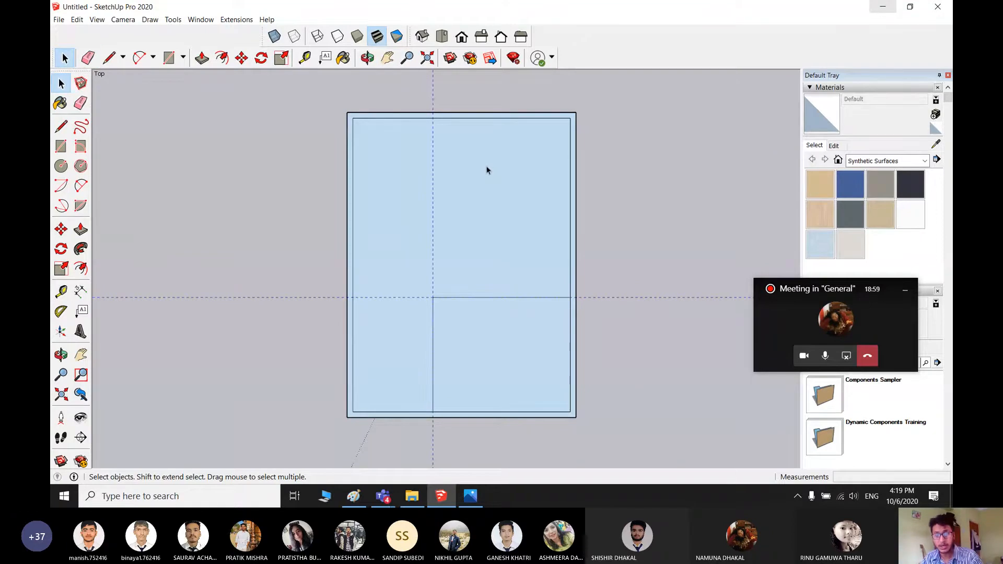
key("ctrl+z")
left_click(643, 298)
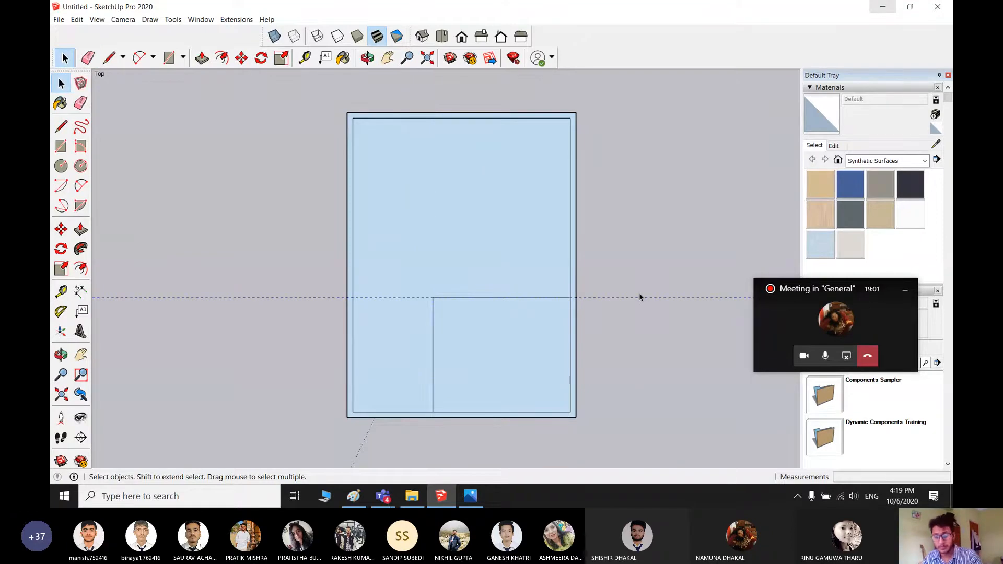
key("Delete")
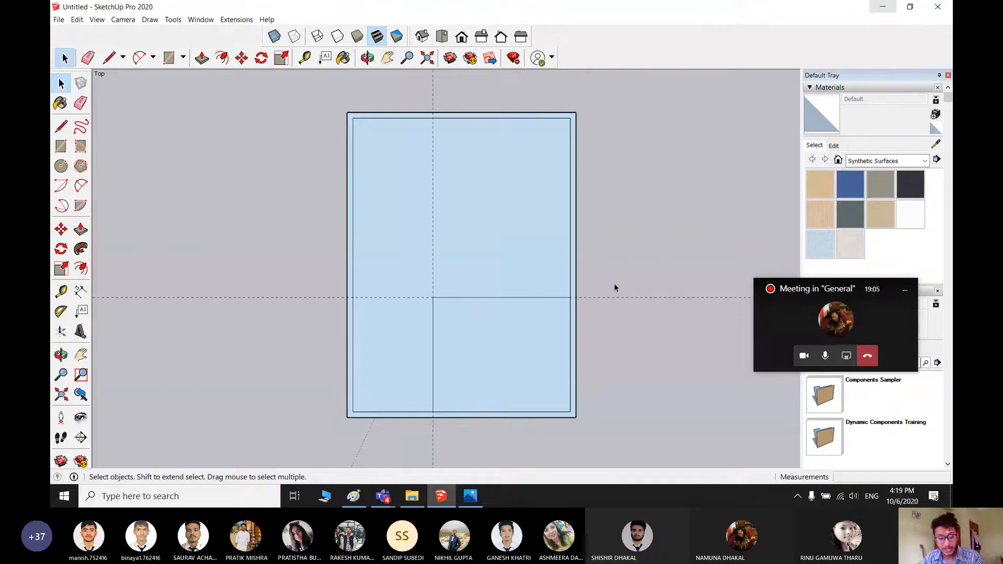
- Erase the horizontal and vertical guides outside the house outline with the Eraser, keeping the living hall lines
key("e")
mouse_move(638, 243)
left_mouse_down()
mouse_move(668, 404)
mouse_move(659, 391)
left_mouse_up()
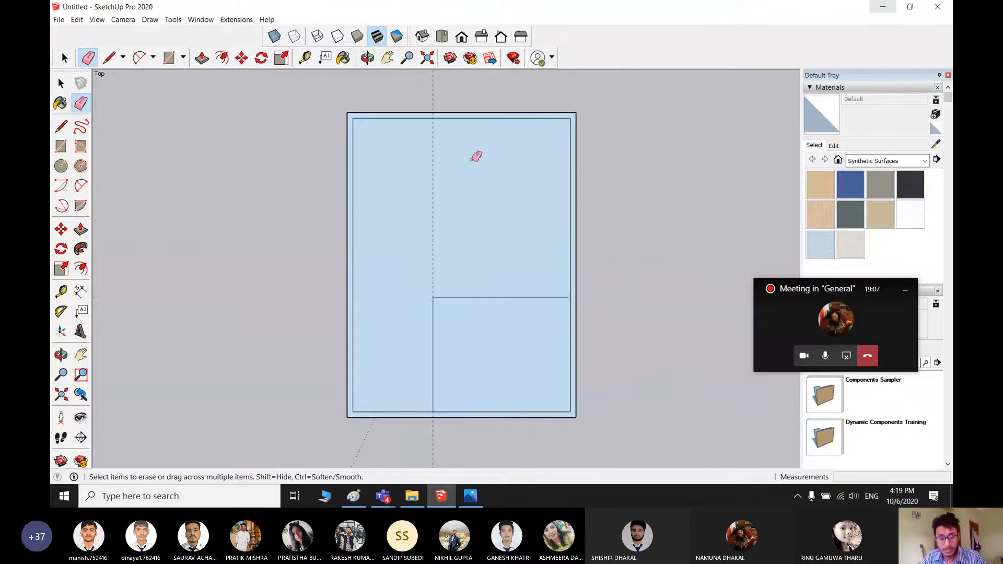
left_click_drag(471, 161, 376, 81)
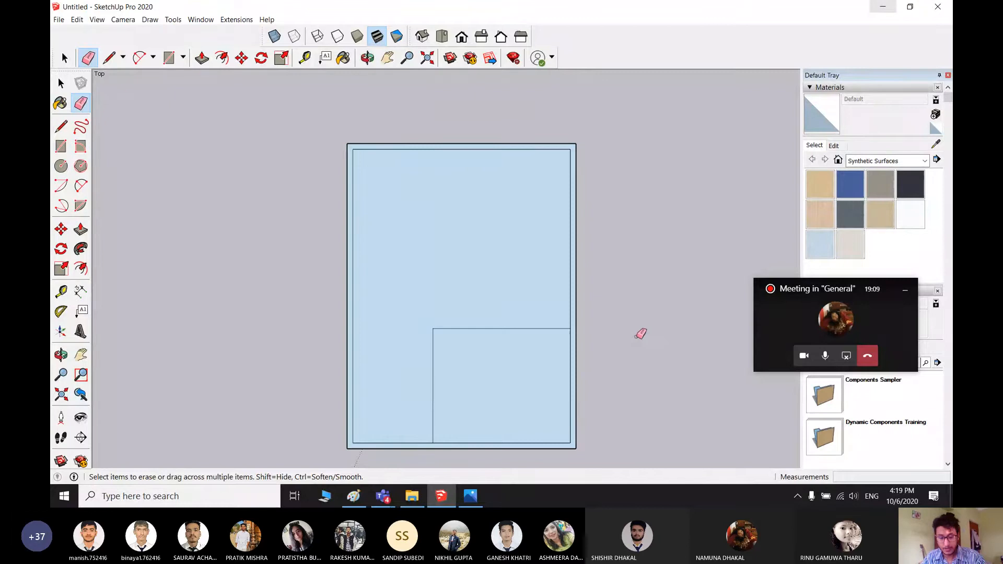
scroll(540, 329, "down", 3)
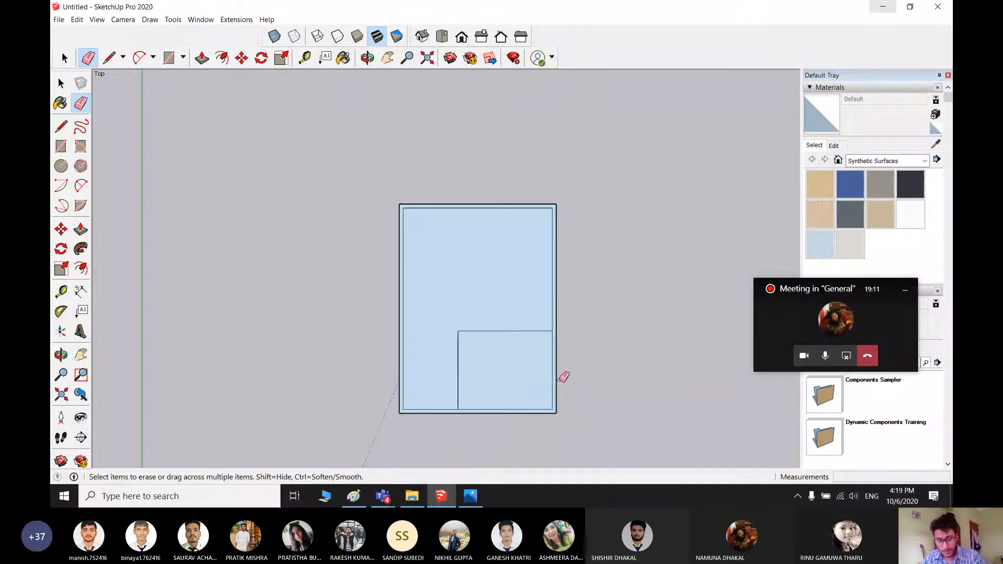
- Switch to Photos to review the living hall and its adjoining walls in plan.png, and return to the SketchUp model
left_click(470, 495)
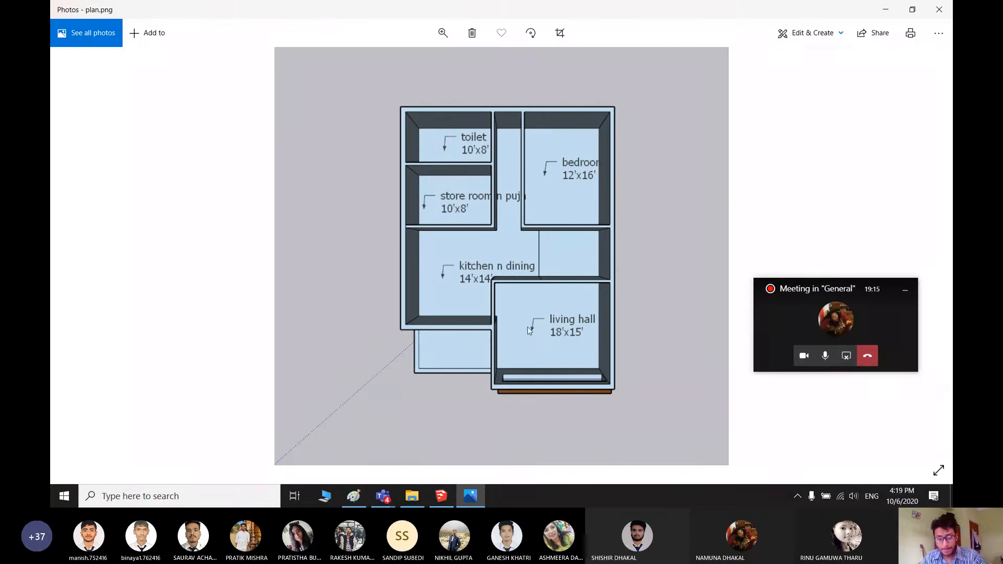
left_click(885, 10)
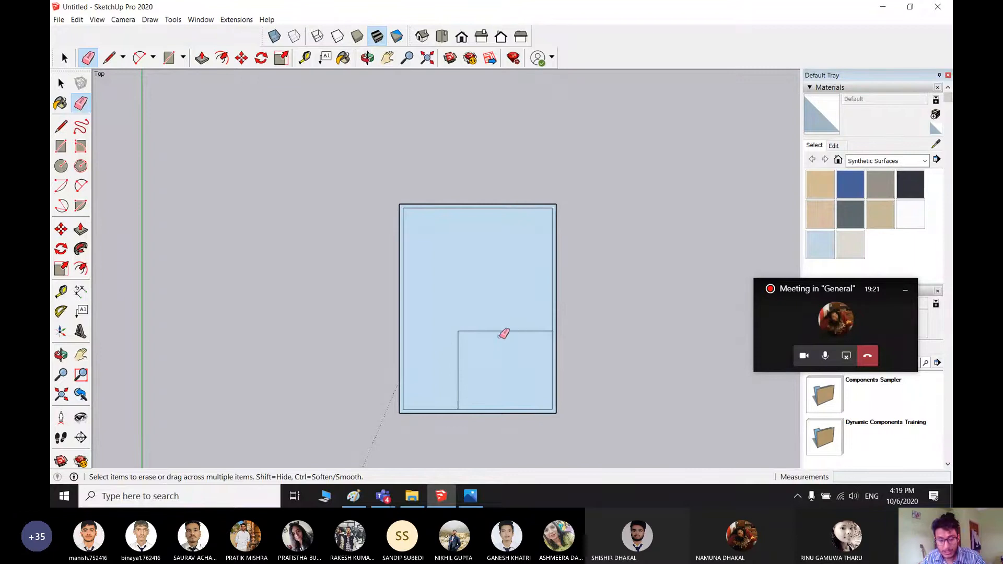
scroll(503, 334, "up", 3)
middle_click_drag(476, 356, 505, 317, "shift")
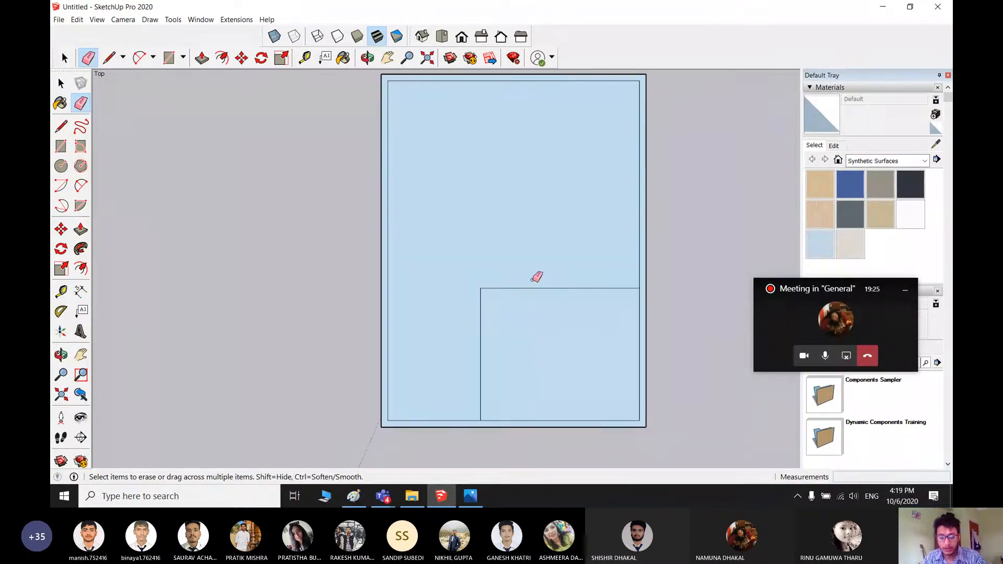
key("space")
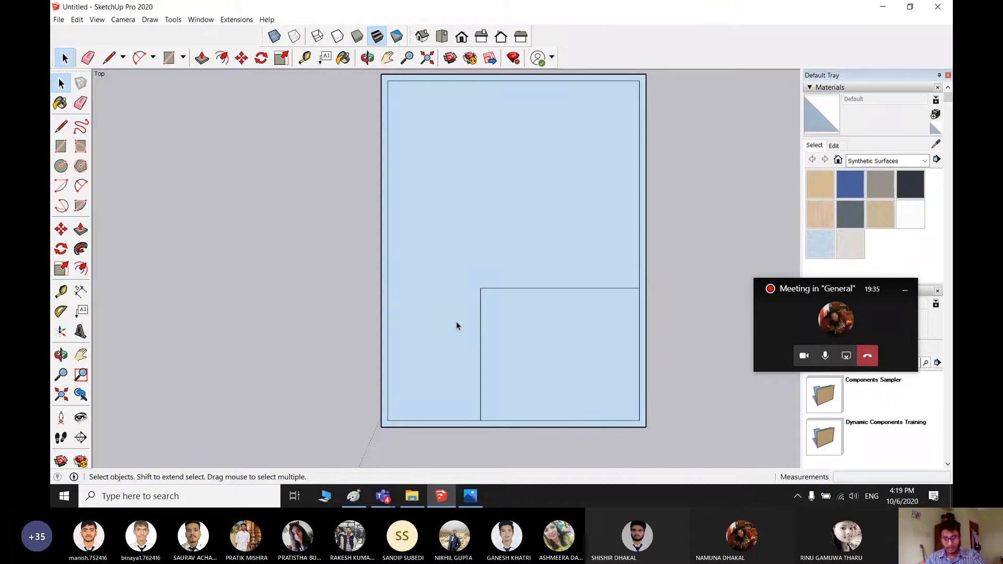
- Place Tape Measure guides 5" outward from the living hall's upper and left boundary lines
key("t")
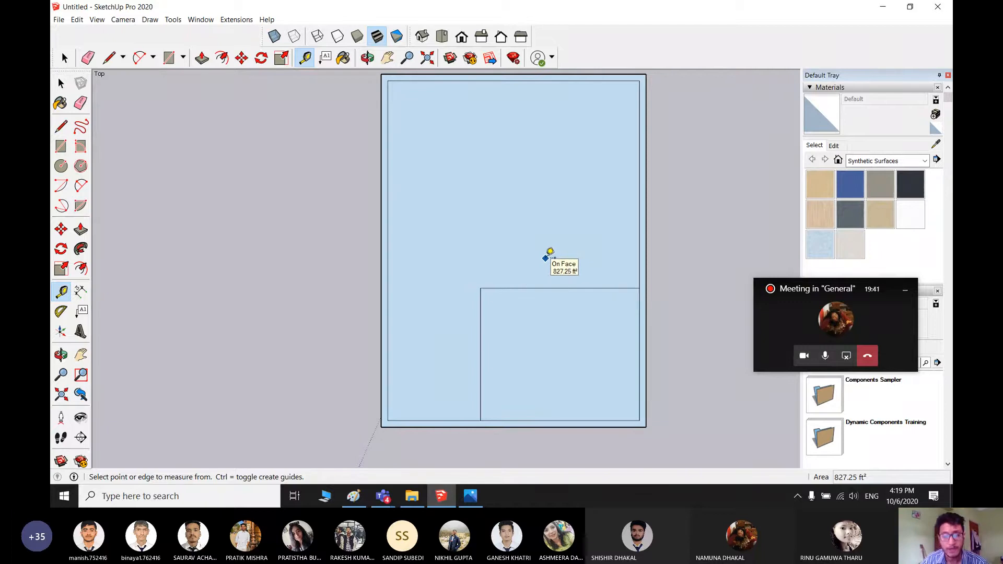
left_click(561, 287)
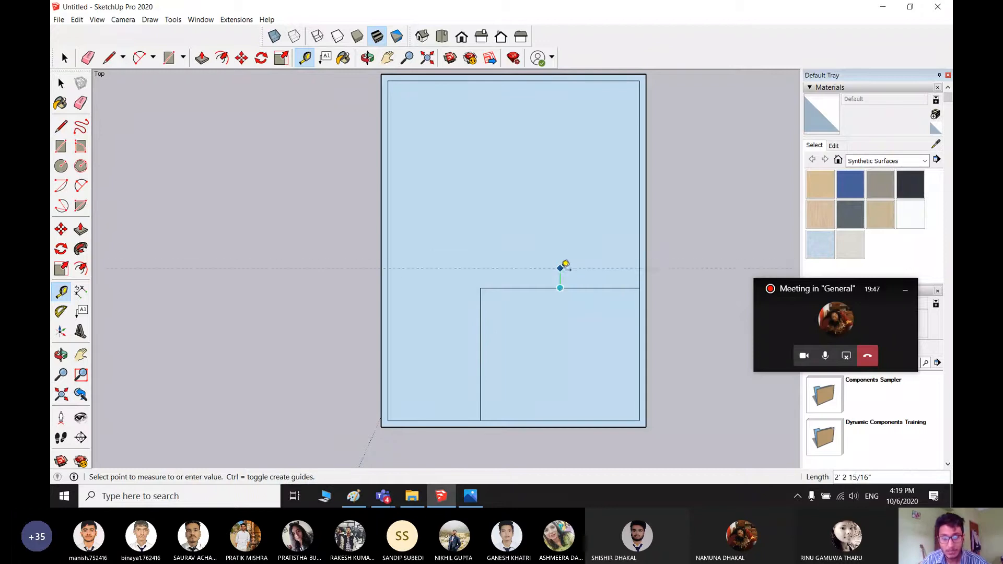
type("5")
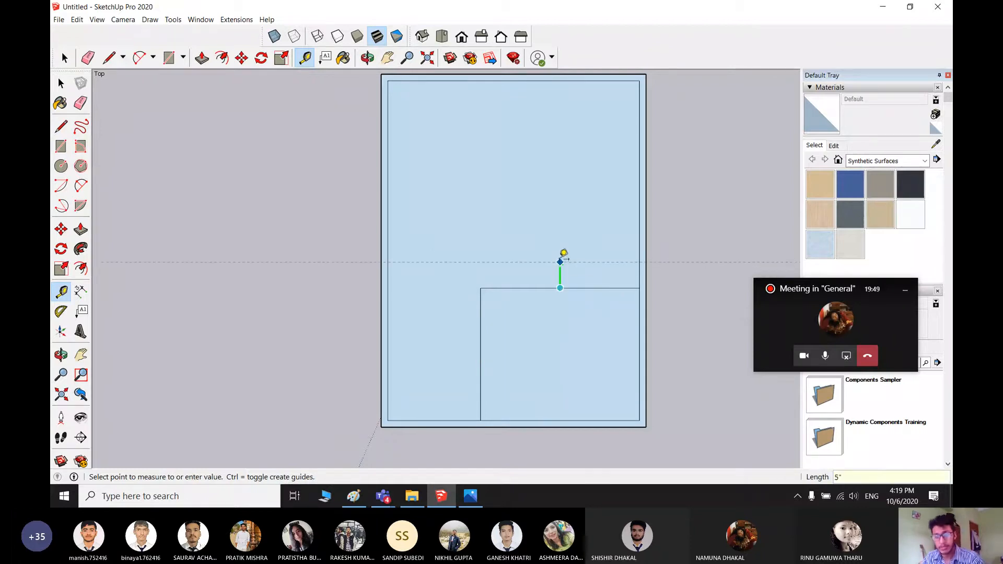
key("Return")
left_click(481, 325)
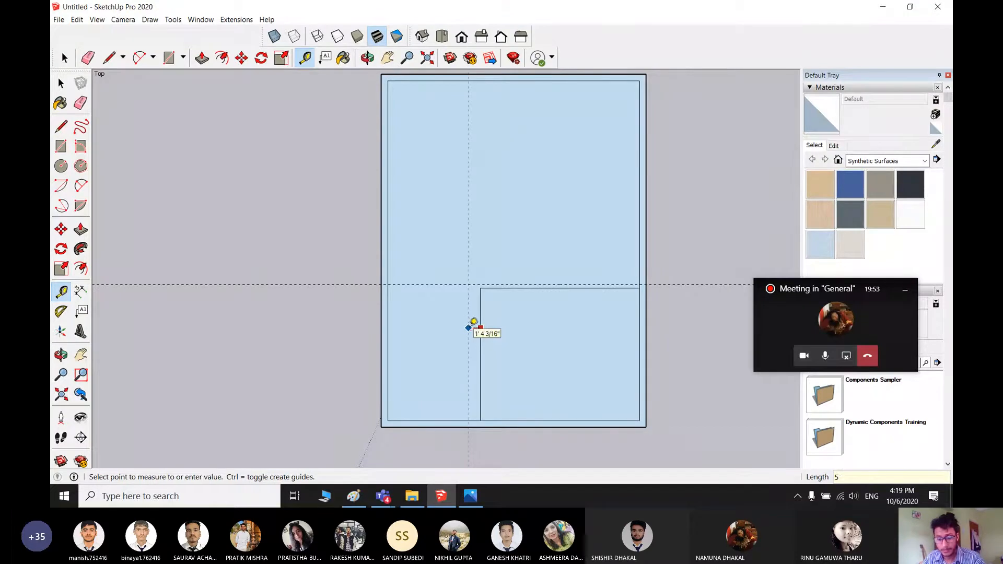
key("space")
- Draw a rectangle for the 5" inner wall along the living hall's upper edge, extending to the intersection of the guides
scroll(505, 308, "up", 1)
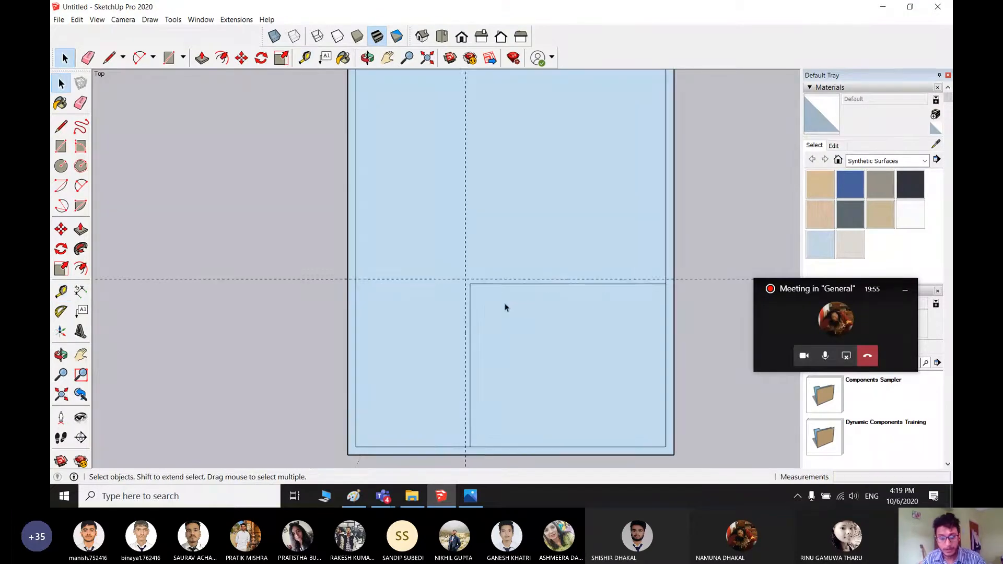
scroll(505, 307, "up", 1)
key("l")
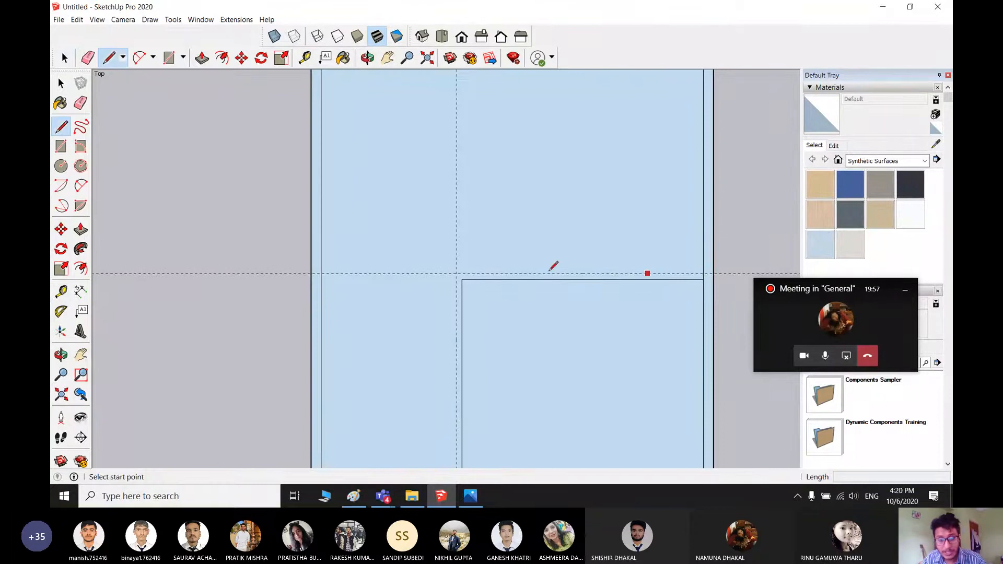
key("space")
key("r")
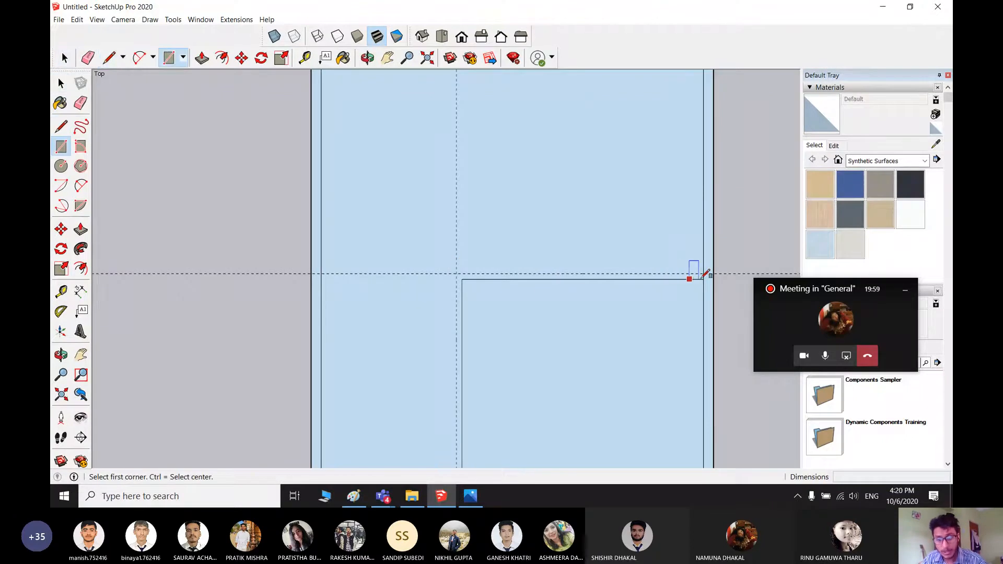
scroll(710, 275, "up", 3)
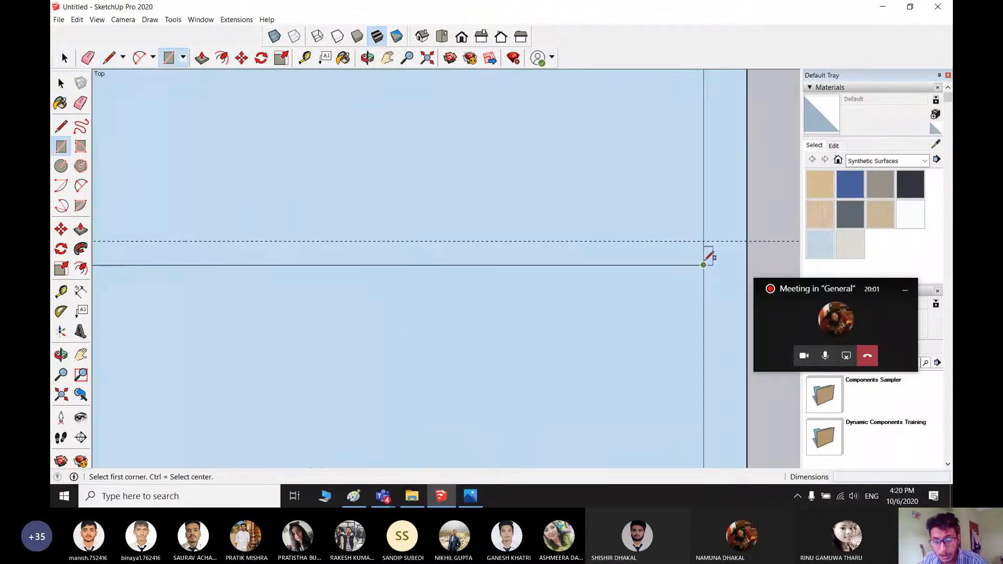
left_click(704, 265)
scroll(517, 220, "down", 6)
middle_click_drag(362, 237, 548, 265, "shift")
scroll(340, 247, "up", 1)
scroll(355, 261, "up", 1)
left_click(361, 267)
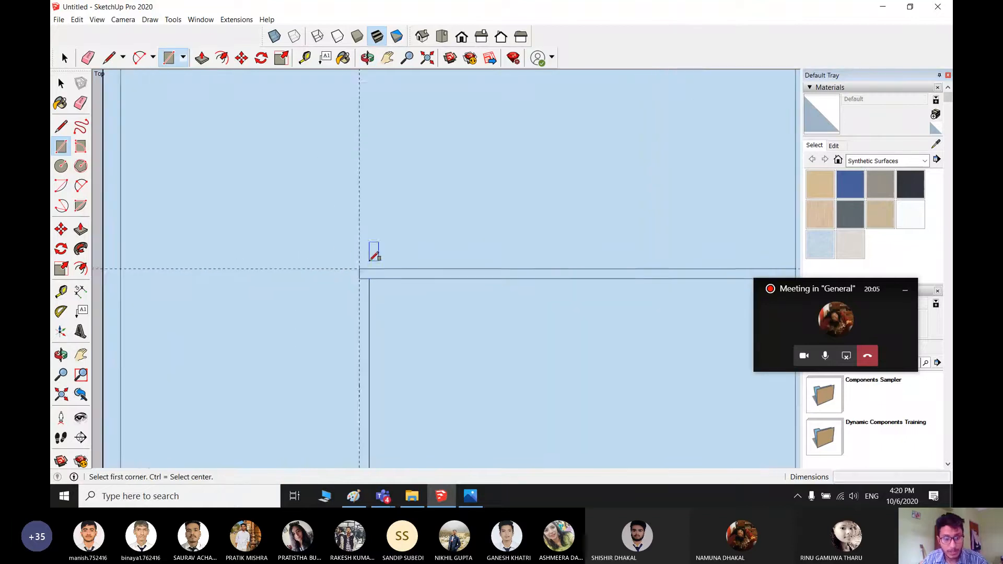
- Draw a rectangle for the living hall's left 5" inner wall, from the guide intersection down to the outer wall's inner edge
left_click(361, 267)
scroll(383, 345, "down", 2)
middle_click_drag(392, 344, 448, 166, "shift")
scroll(424, 301, "up", 3)
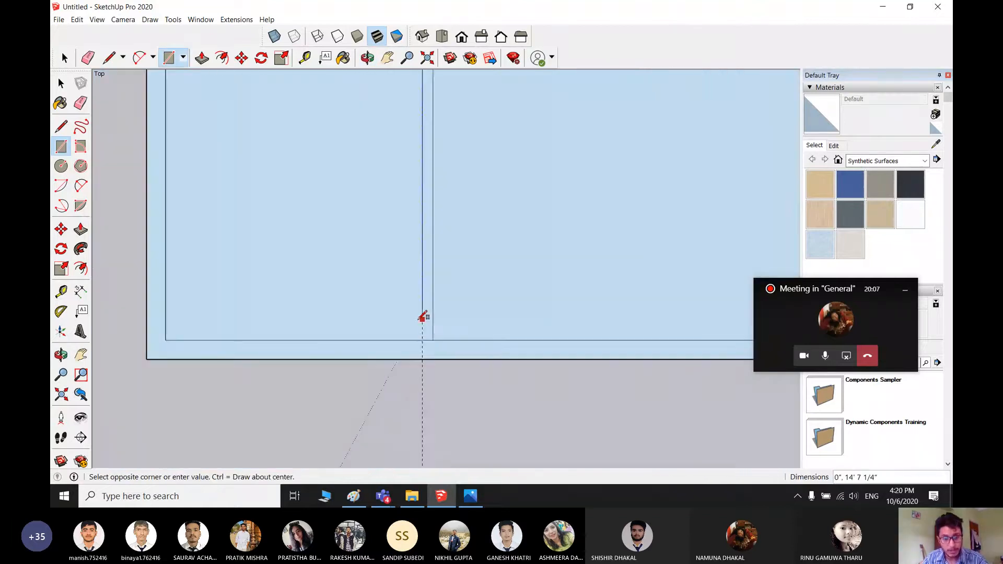
left_click(434, 338)
scroll(418, 313, "down", 3)
- Erase both guides and the overlapping wall lines at the living hall's upper-left corner
key("space")
key("e")
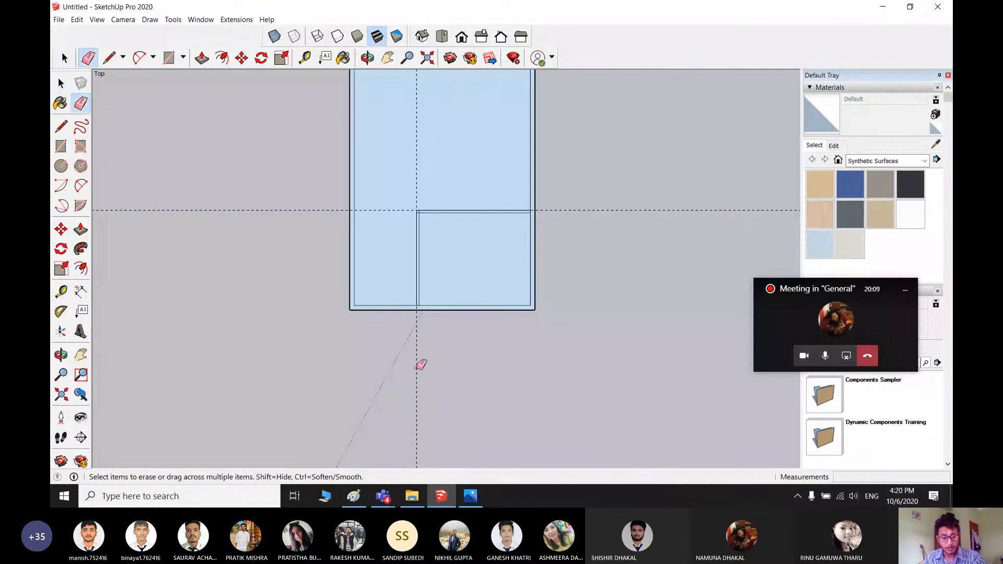
scroll(471, 240, "up", 1)
scroll(429, 238, "up", 1)
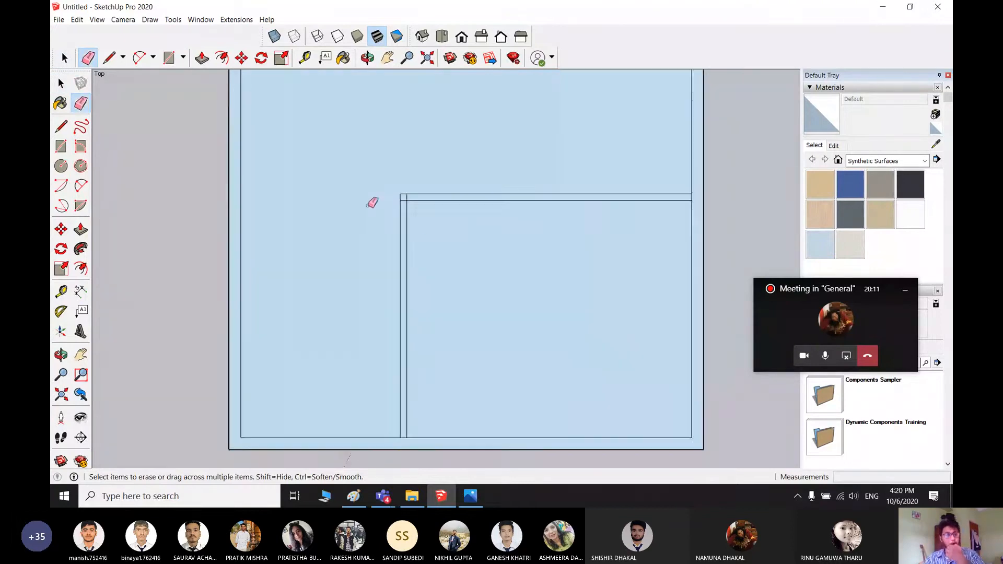
scroll(400, 199, "up", 2)
scroll(394, 202, "up", 2)
mouse_move(399, 199)
left_mouse_down()
mouse_move(392, 221)
mouse_move(415, 199)
left_mouse_up()
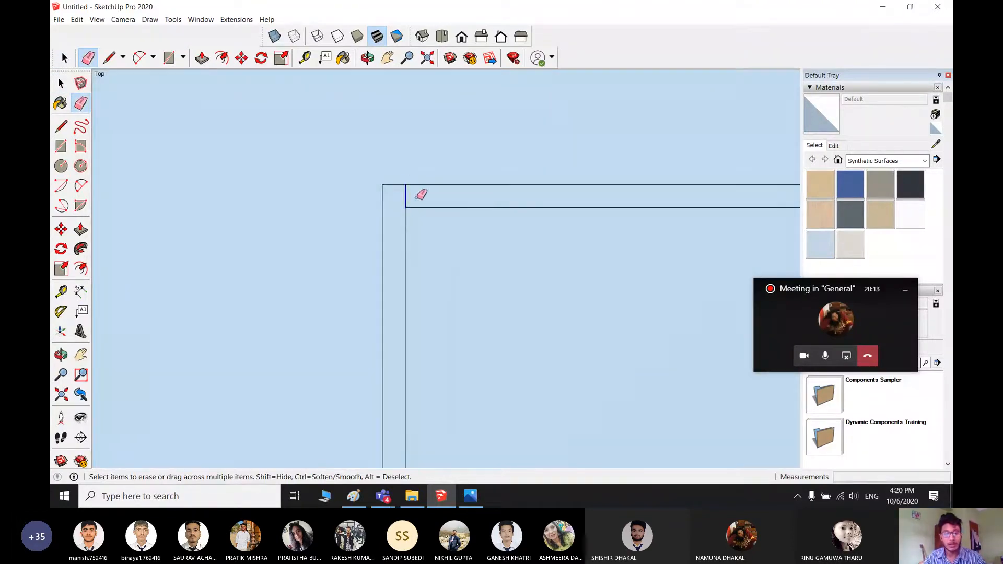
scroll(399, 209, "down", 1)
scroll(424, 225, "down", 5)
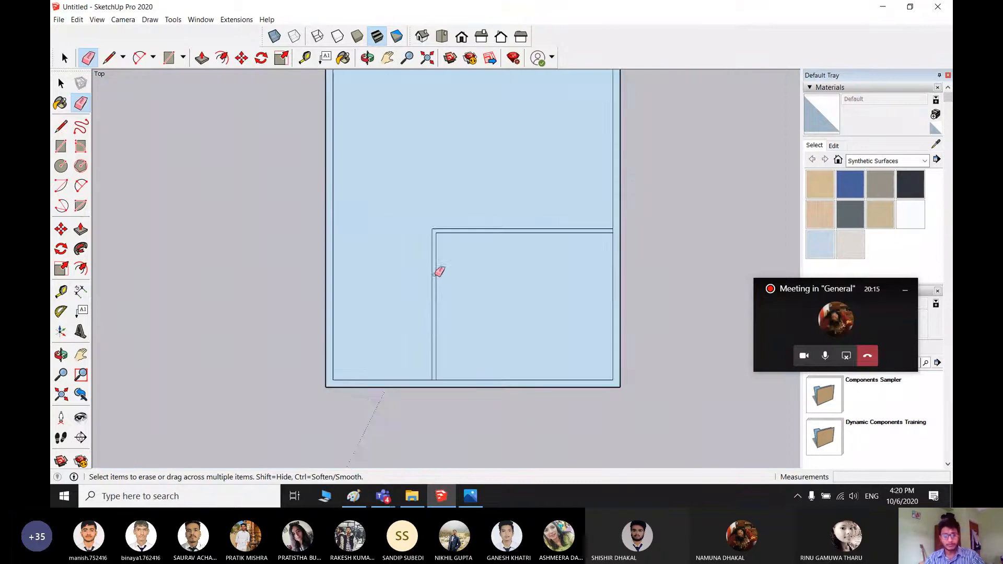
middle_click_drag(449, 299, 432, 360, "shift")
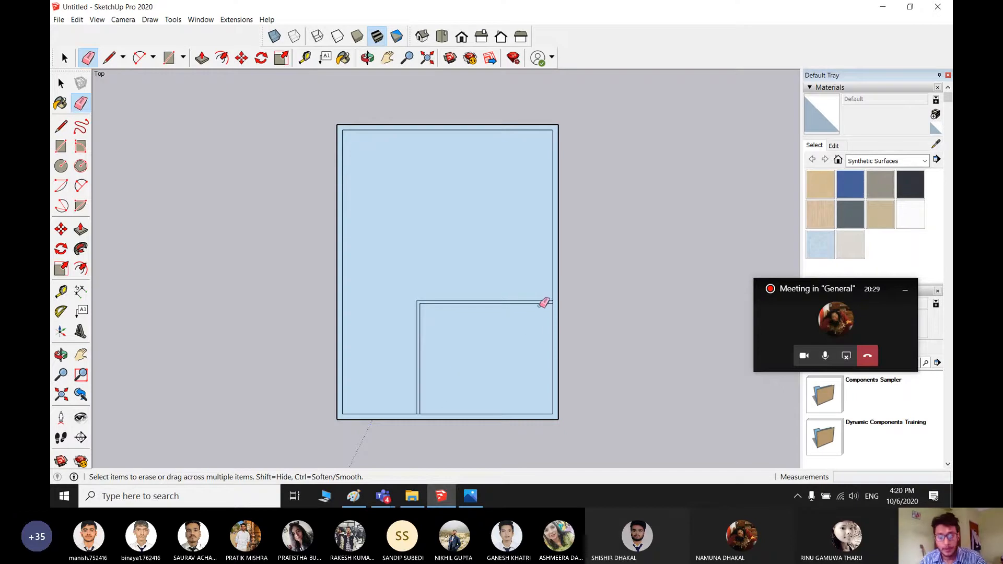
- Copy the entire floor plan with the Move tool, placing the duplicate to the right of the original in line with it
key("space")
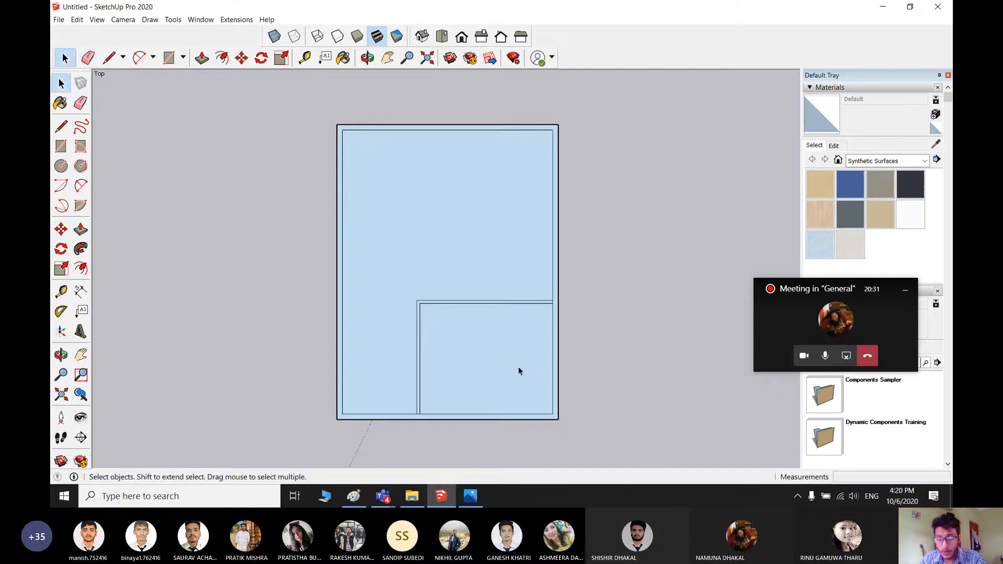
scroll(536, 350, "down", 3)
left_click_drag(376, 213, 574, 456)
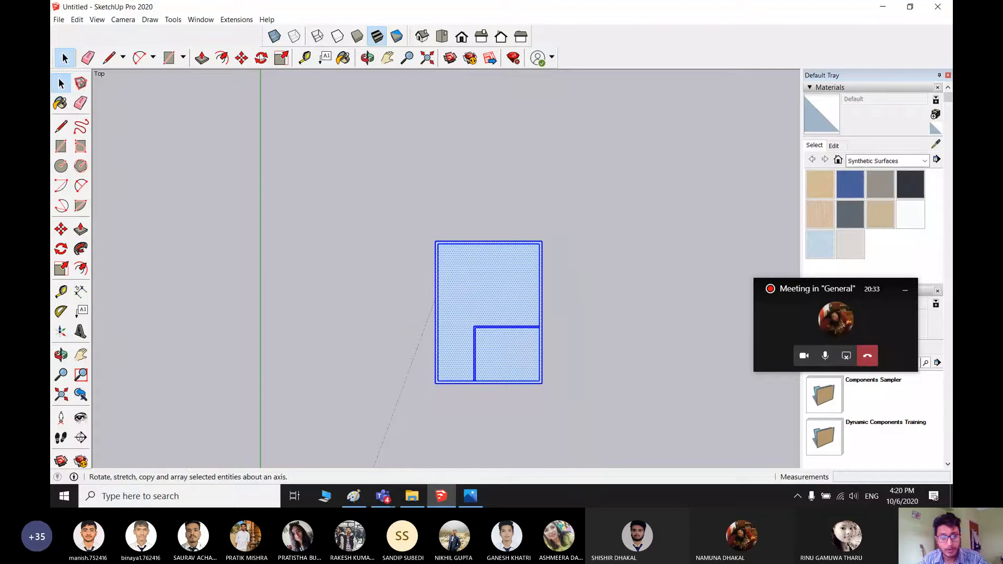
left_click(241, 57)
left_click(436, 384)
key("ctrl")
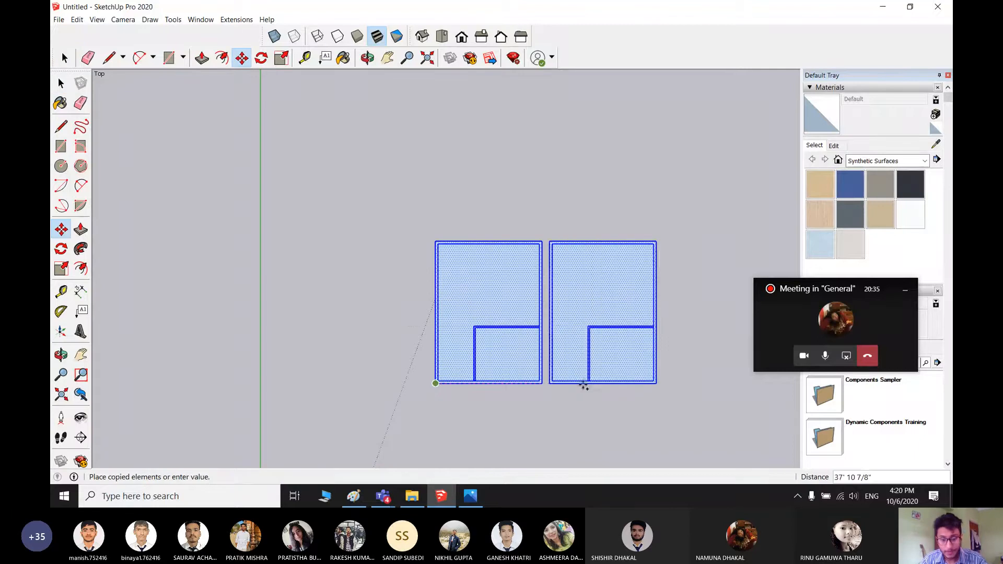
left_click(611, 384)
scroll(609, 365, "up", 2)
key("space")
mouse_move(563, 316)
middle_mouse_down("shift")
mouse_move(521, 298)
mouse_move(308, 273)
middle_mouse_up("shift")
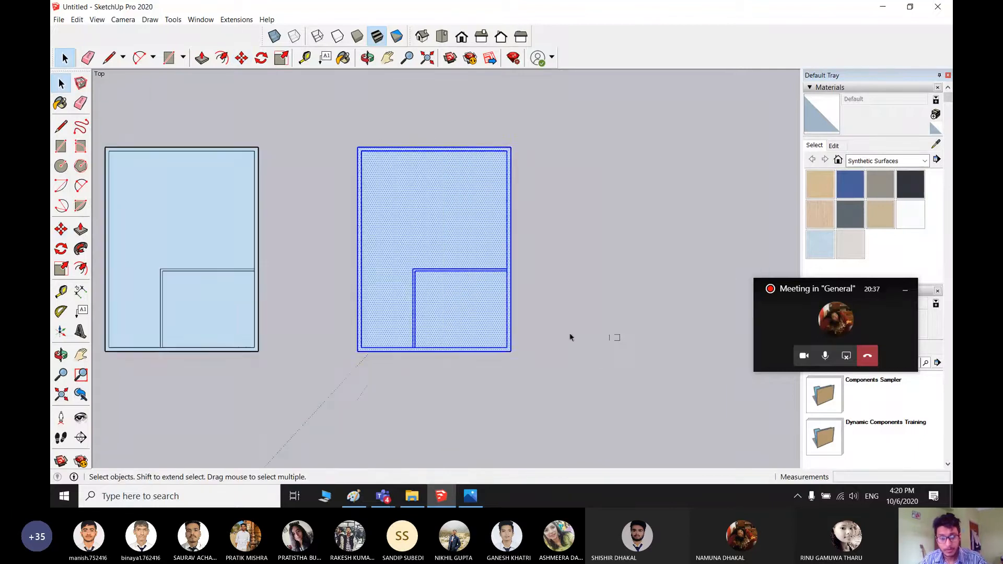
- Erase the living hall's wall lines from the copied plan, keeping its outer walls
left_click(570, 335)
key("e")
mouse_move(455, 299)
left_mouse_down()
mouse_move(429, 254)
mouse_move(445, 324)
left_mouse_up()
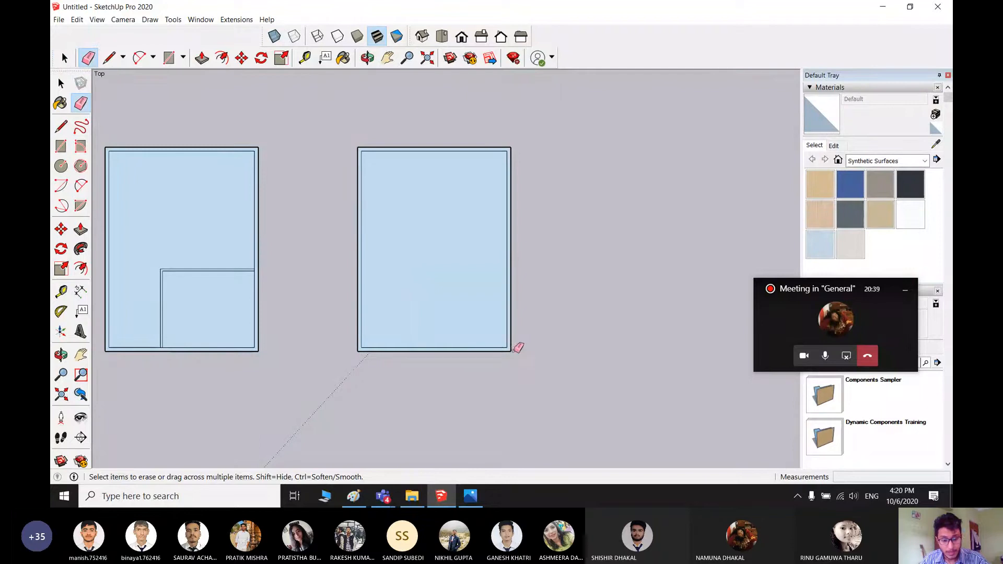
- Draw an 18' by 15' living hall rectangle from the inner lower-right corner of the copied plan
key("r")
scroll(505, 339, "up", 2)
scroll(504, 344, "up", 1)
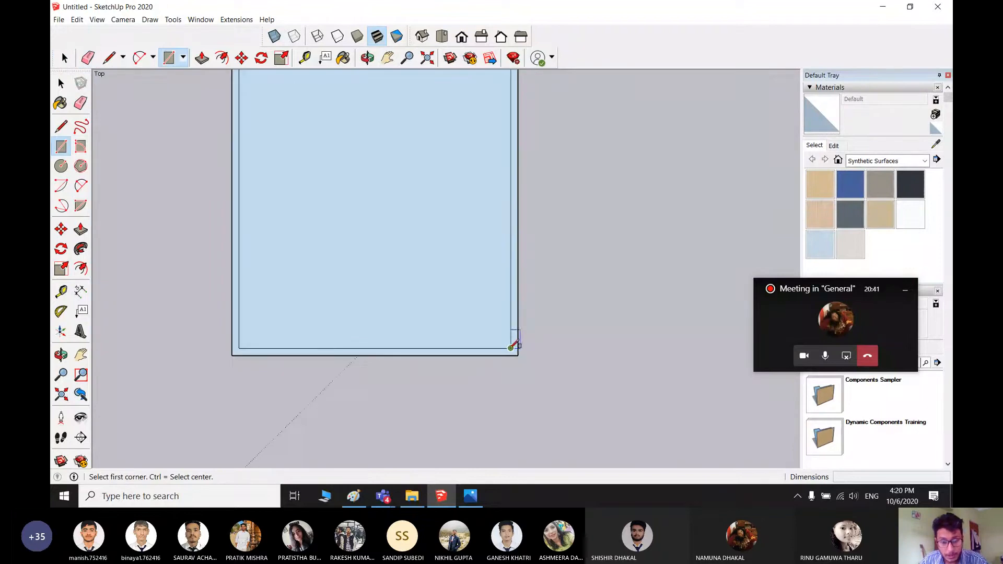
left_click(510, 348)
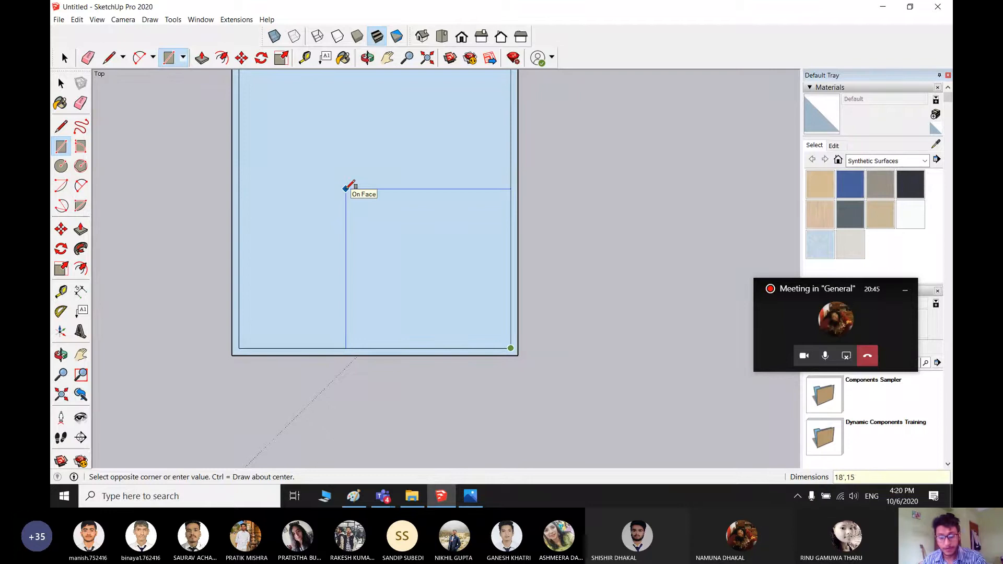
left_click(345, 189)
scroll(407, 261, "down", 3)
middle_click_drag(417, 282, 433, 267, "shift")
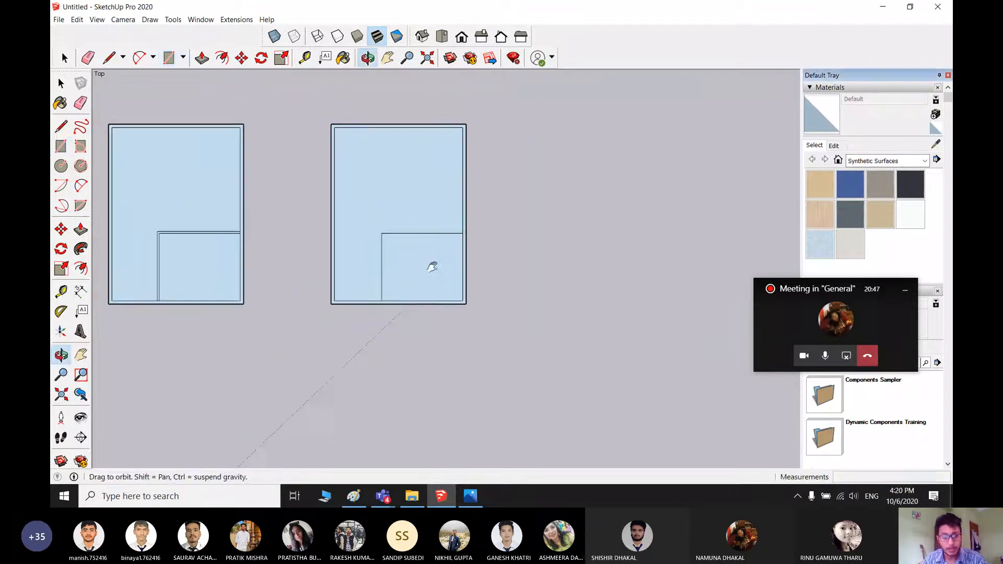
- Place Tape Measure guides 5" outward from the upper and left edges of the copied plan's living hall
scroll(473, 262, "up", 3)
key("t")
left_click(485, 237)
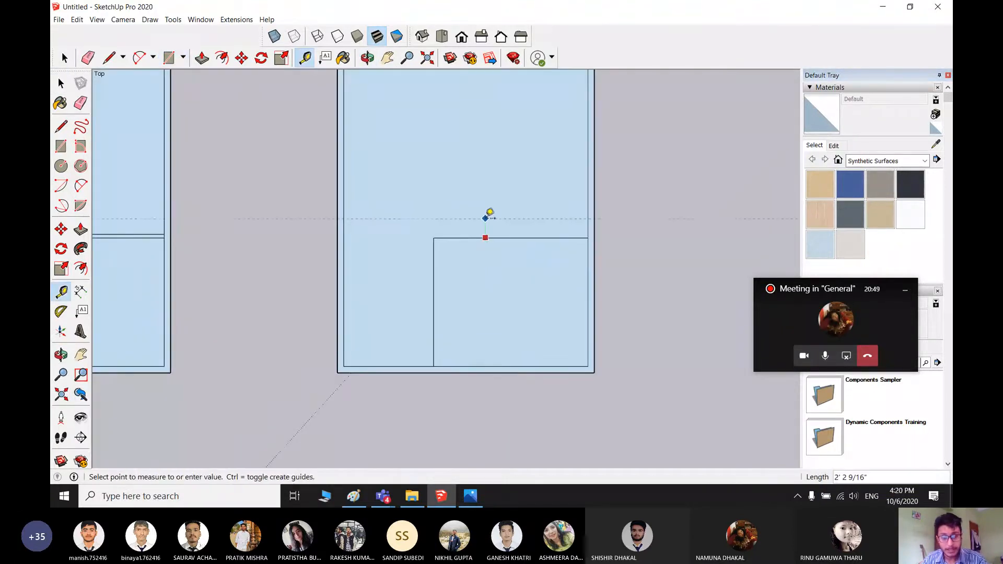
type("5")
key("Return")
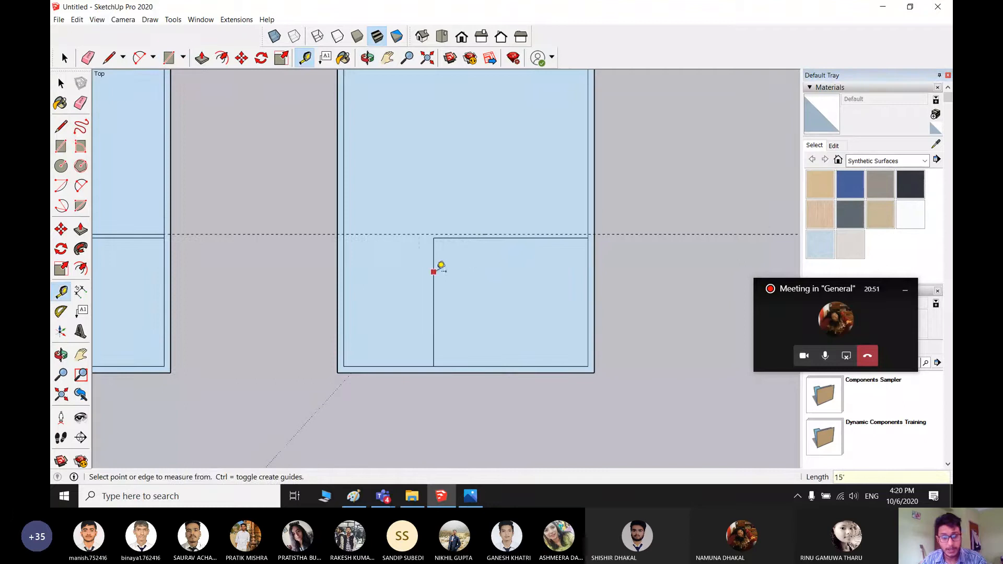
left_click(433, 271)
type("5")
key("Return")
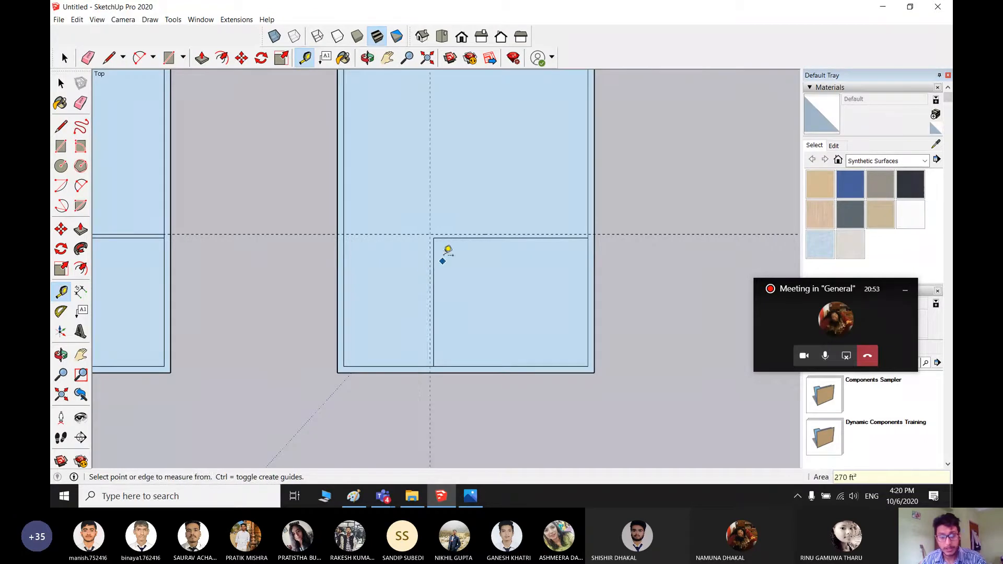
- Draw rectangles between the living hall's edges and the guides to form the left and upper inner walls in the copied plan
scroll(443, 257, "up", 3)
key("space")
key("r")
left_click(423, 424)
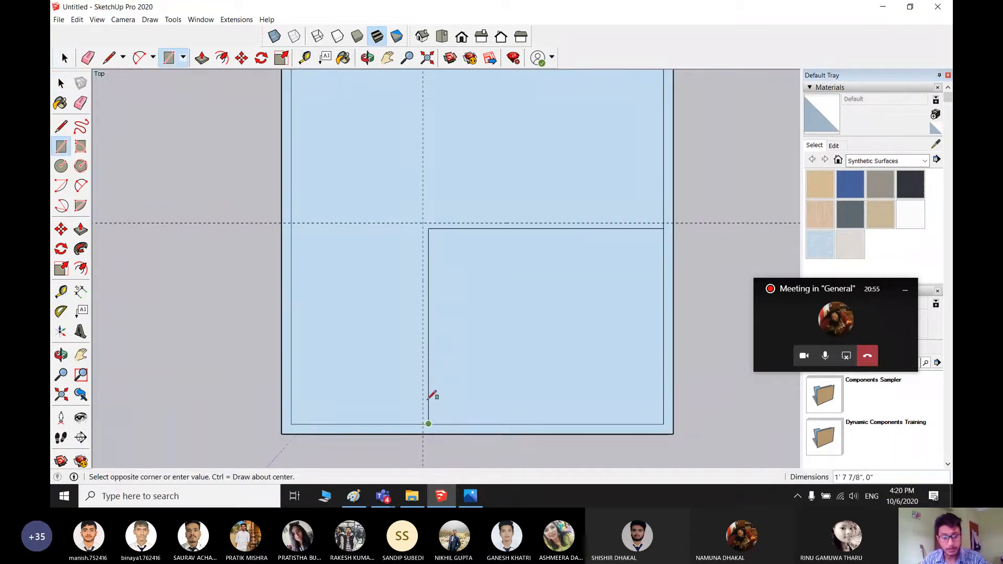
left_click(423, 223)
key("space")
key("r")
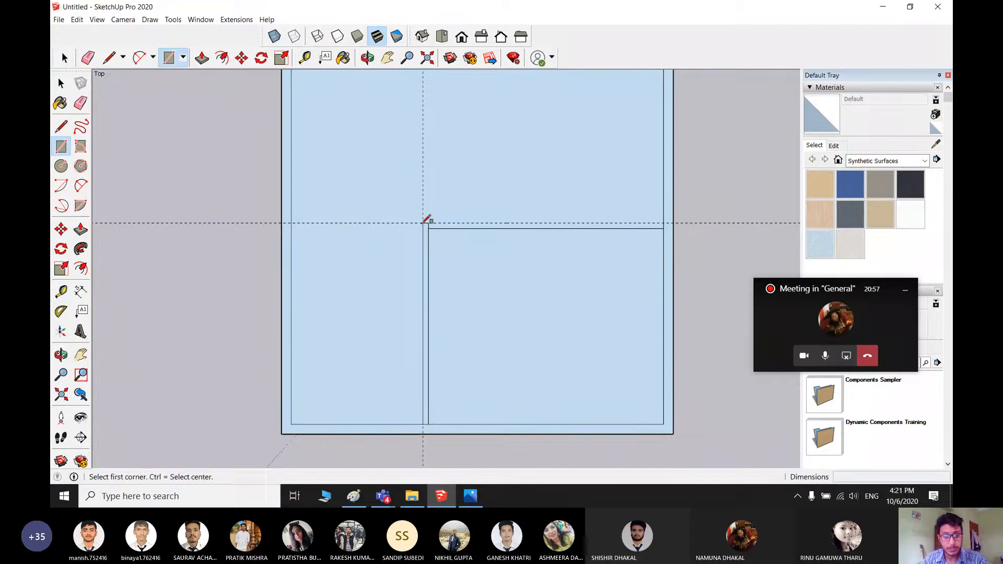
left_click(422, 223)
left_click(671, 223)
- Erase the guides and the overlapping corner lines of the living hall walls in the copied plan
key("space")
key("e")
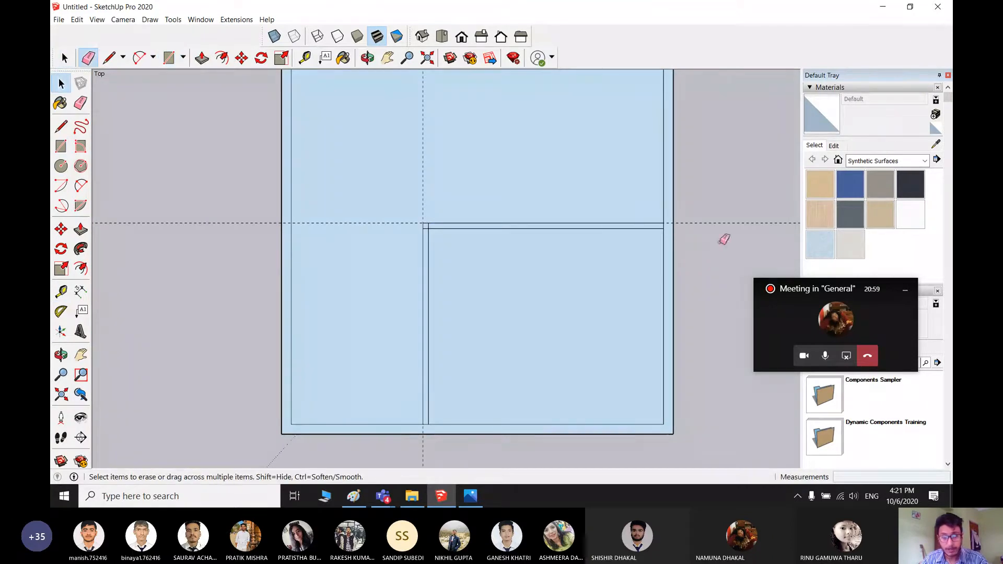
scroll(430, 222, "up", 3)
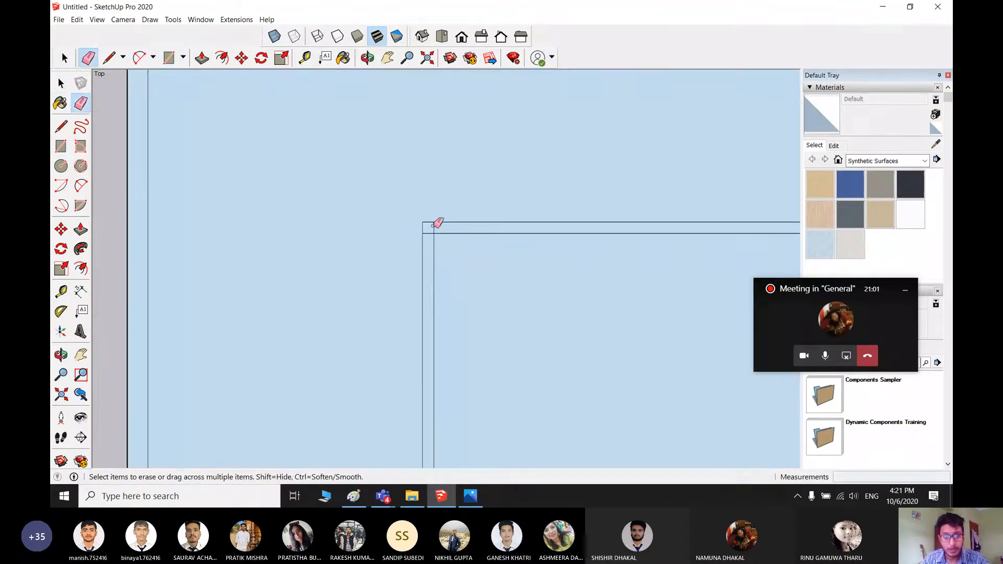
scroll(370, 215, "down", 2)
scroll(377, 264, "down", 6)
middle_click_drag(451, 343, 590, 358, "shift")
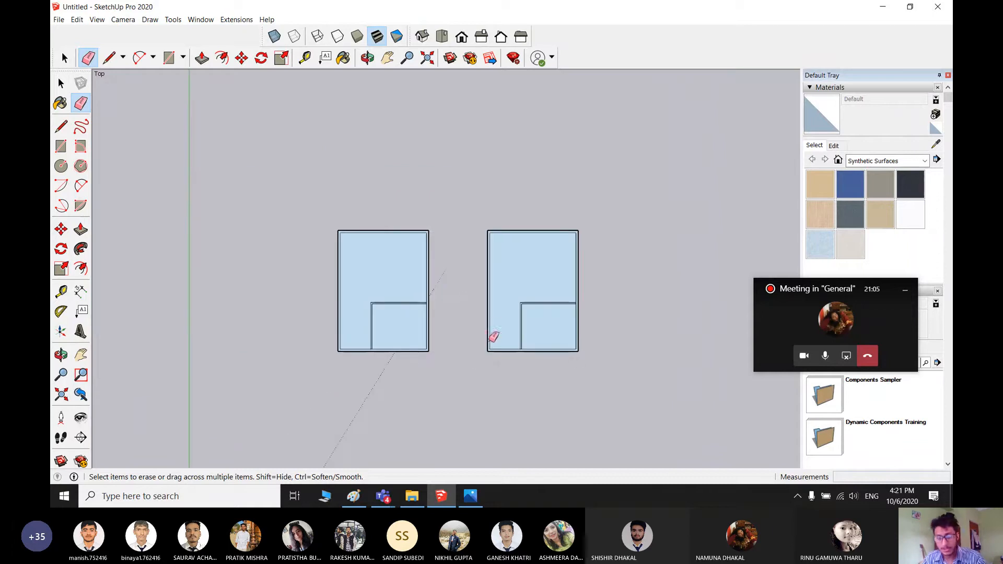
- Compare both floor plans with the room layout of plan.png in Photos, and return to the SketchUp model
scroll(401, 318, "up", 2)
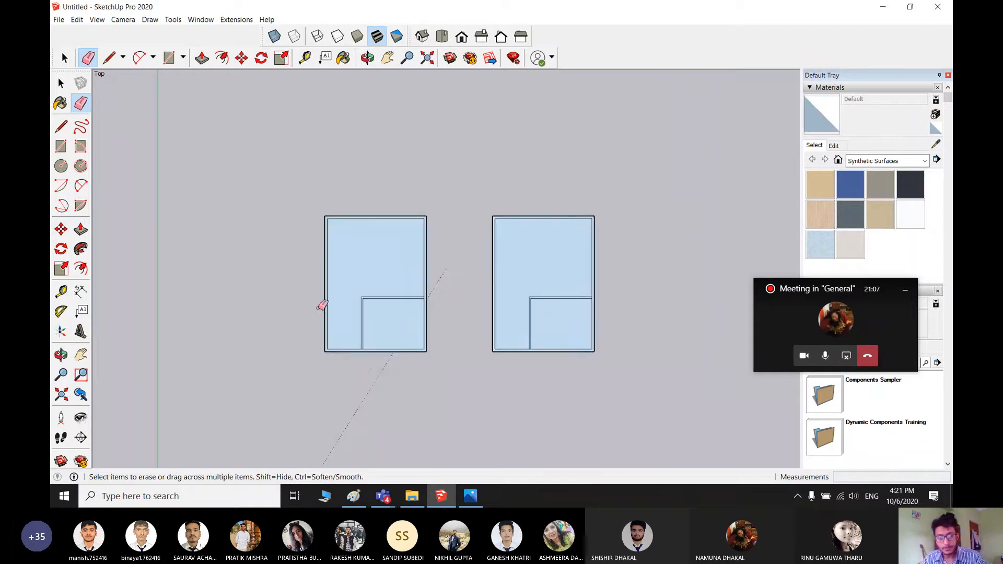
scroll(402, 323, "up", 2)
scroll(389, 335, "down", 2)
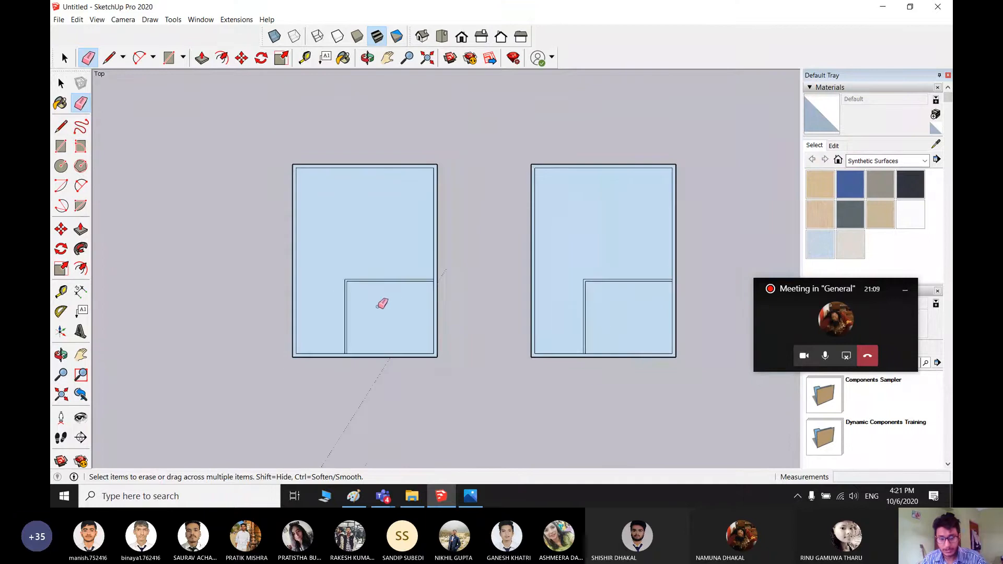
left_click(470, 496)
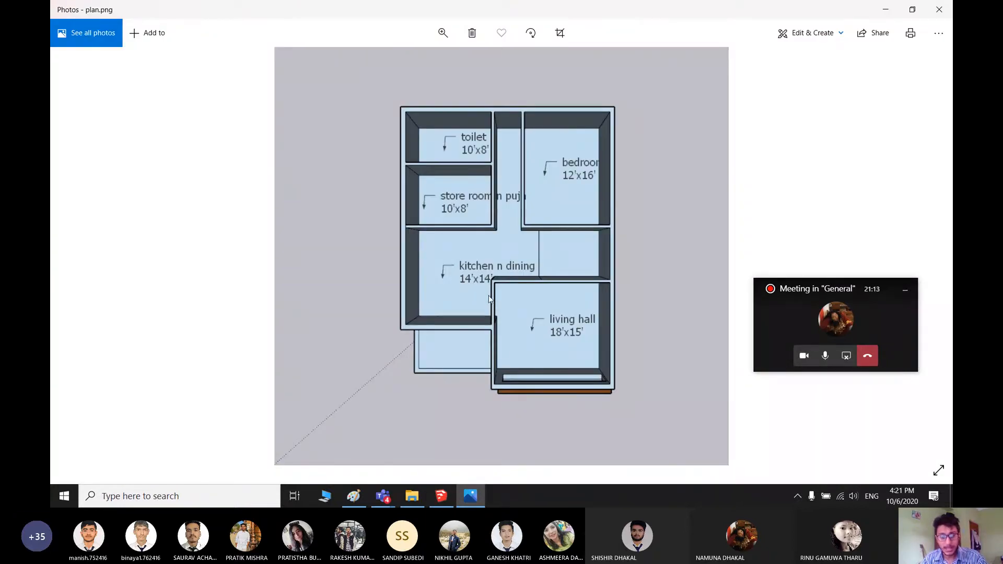
left_click(887, 10)
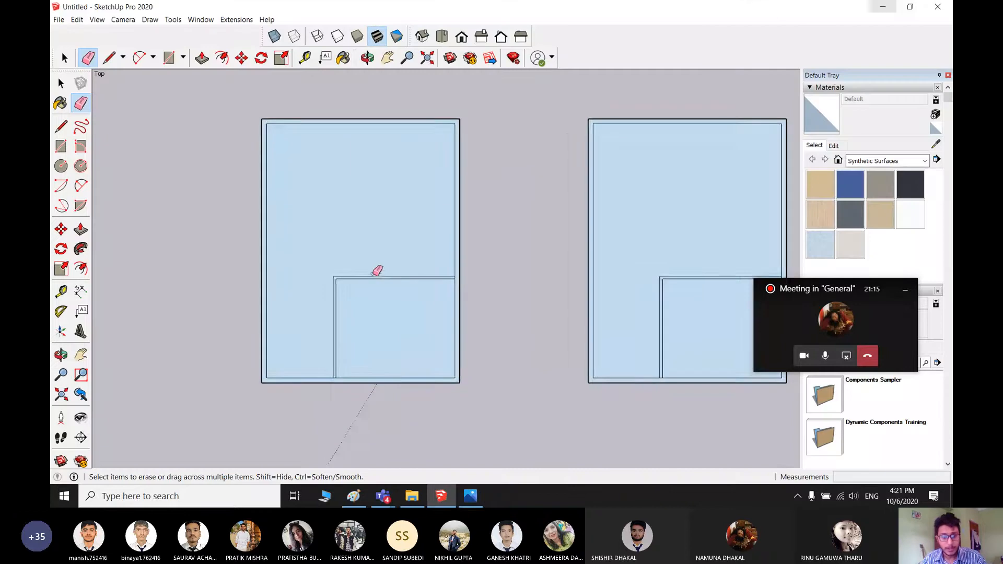
scroll(364, 277, "down", 2)
middle_click_drag(405, 288, 475, 317, "shift")
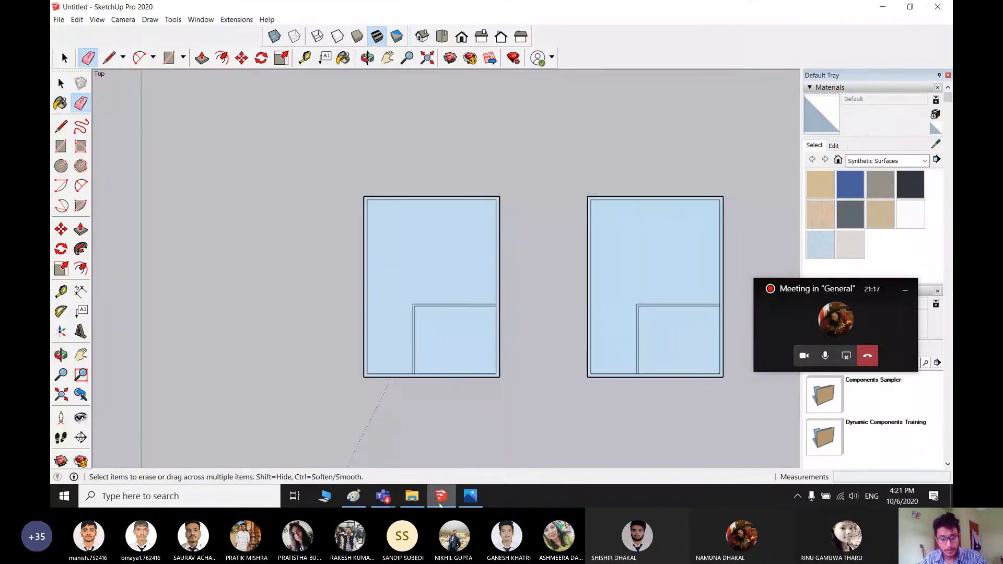
left_click(471, 496)
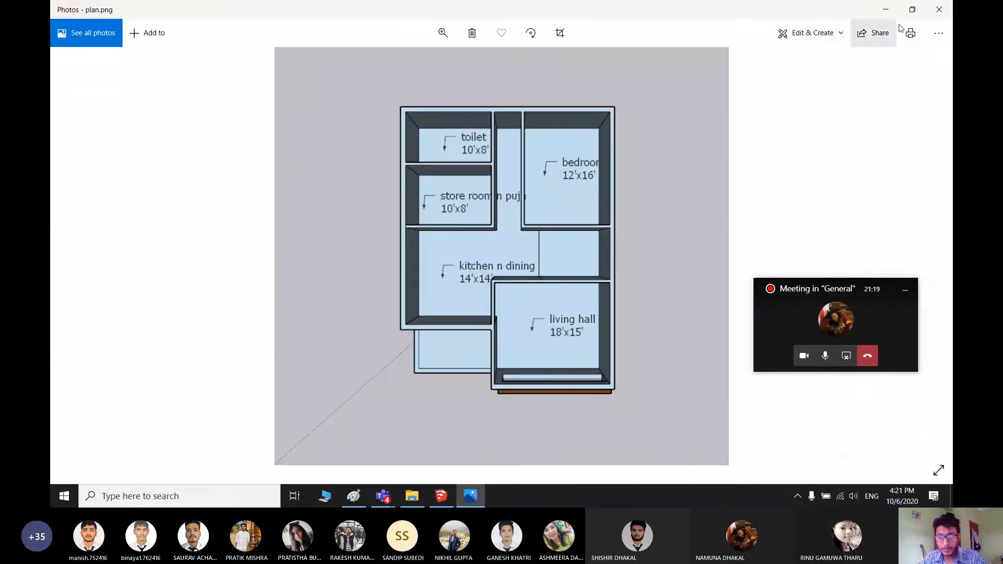
left_click(887, 11)
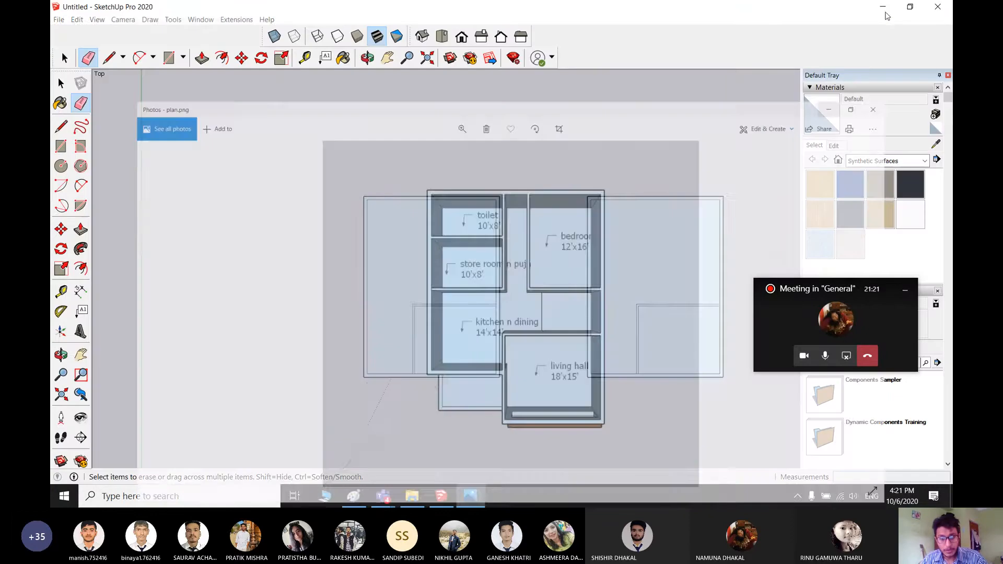
scroll(444, 287, "up", 5)
scroll(480, 299, "down", 1)
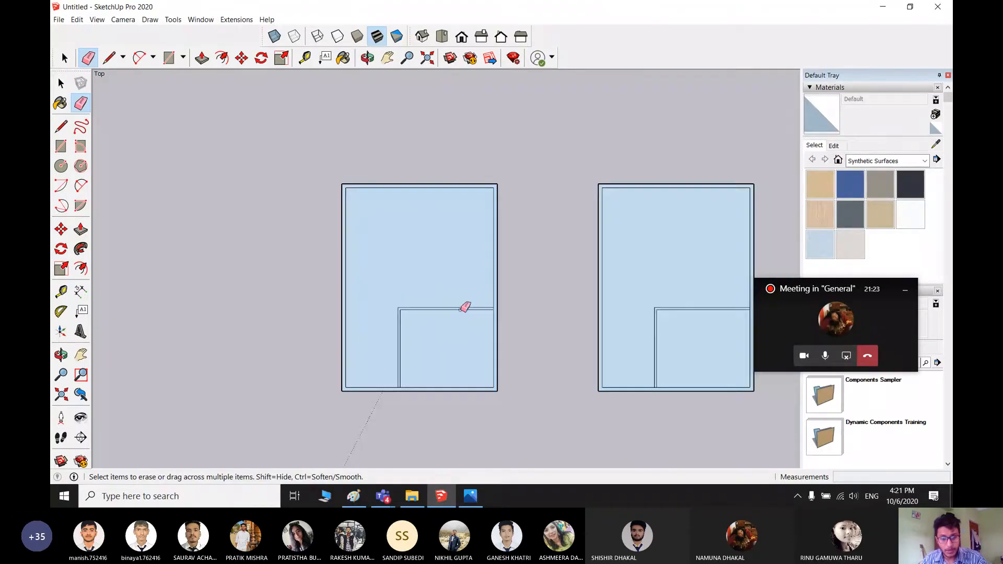
- Check the space above the living hall in plan.png in Photos, and return to the SketchUp model
key("space")
scroll(449, 303, "up", 1)
left_click(467, 503)
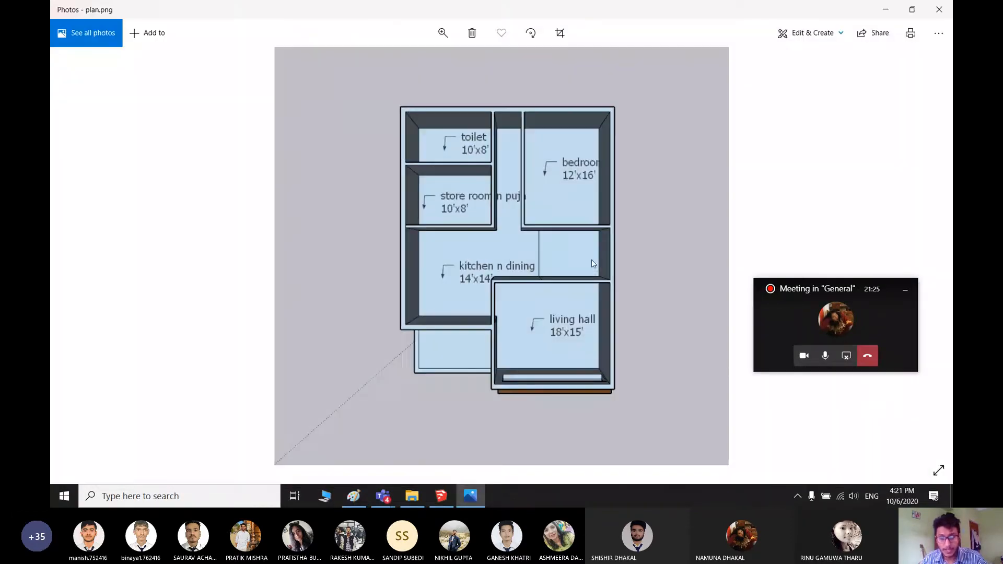
left_click(887, 9)
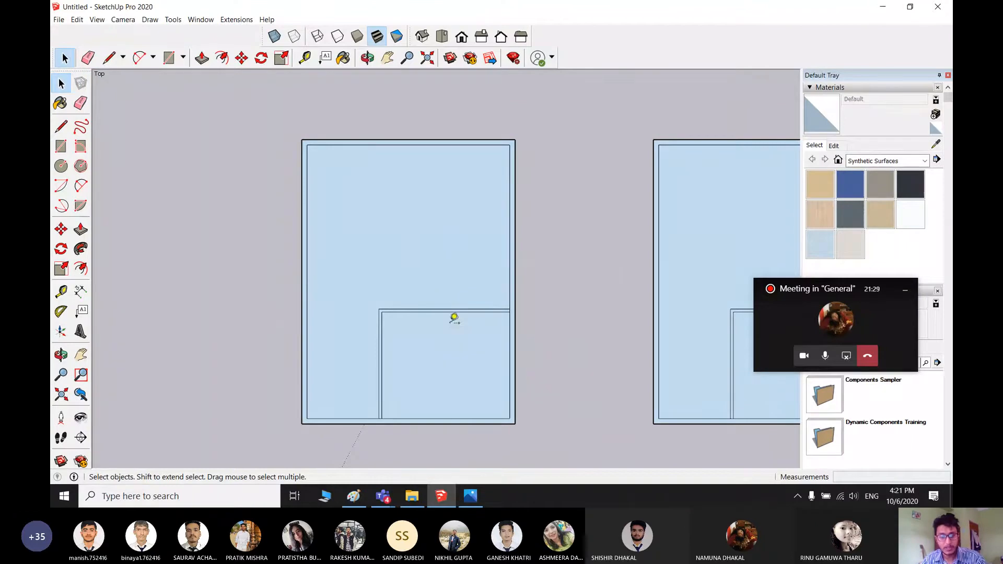
key("t")
scroll(449, 300, "up", 1)
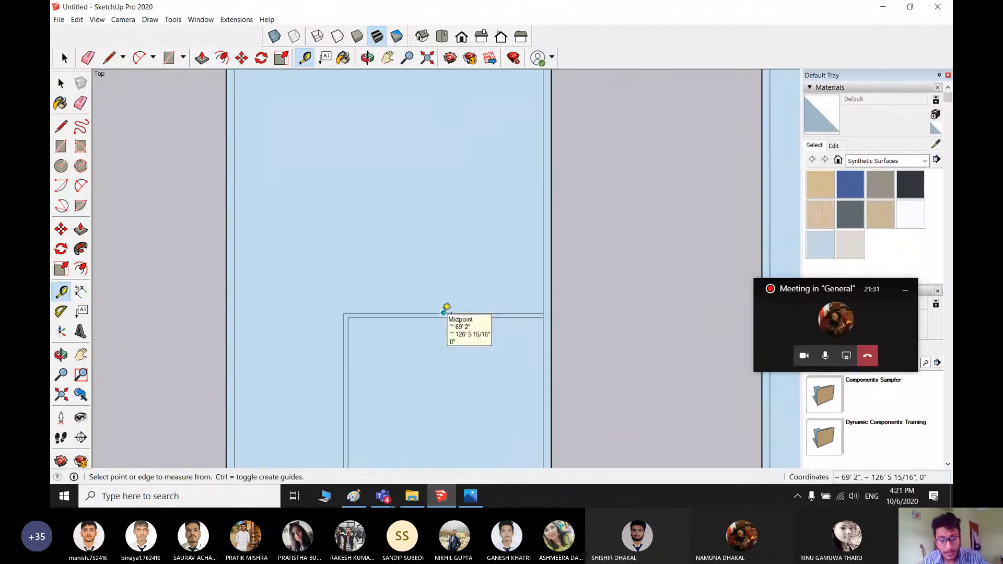
left_click(444, 312)
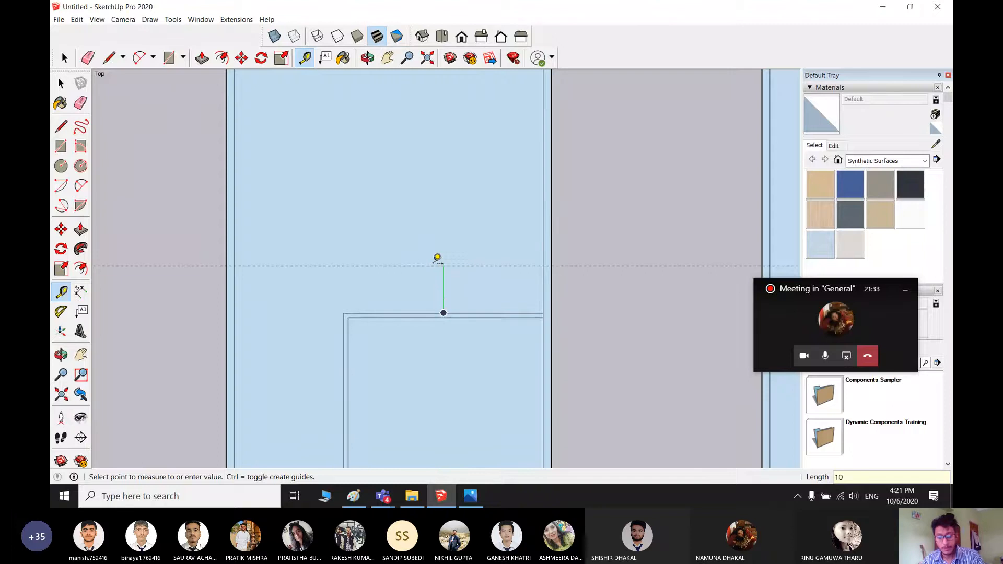
left_click(437, 259)
scroll(437, 258, "down", 3)
scroll(452, 275, "down", 1)
middle_click_drag(491, 276, 550, 294, "shift")
scroll(504, 306, "up", 5)
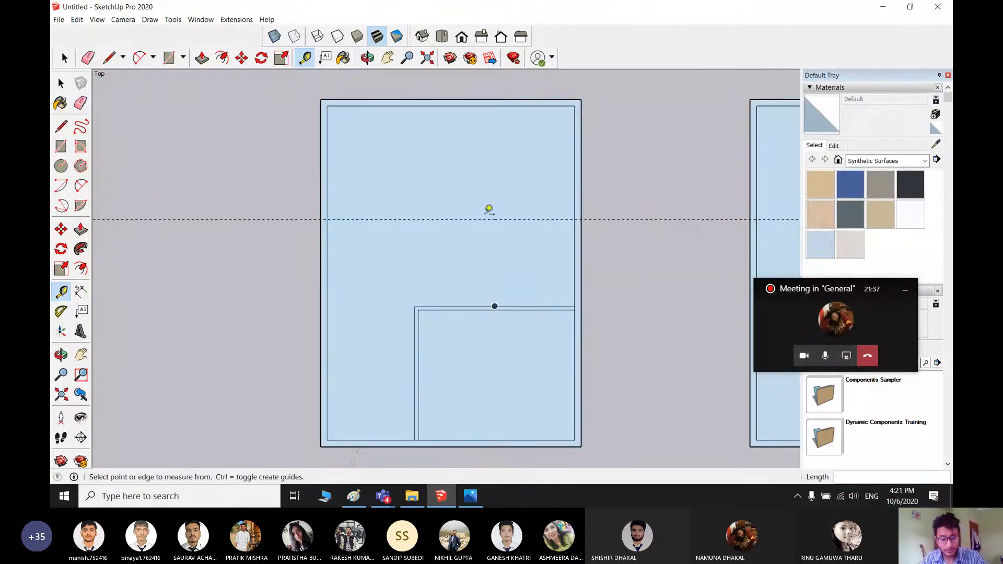
key("ctrl+z")
key("space")
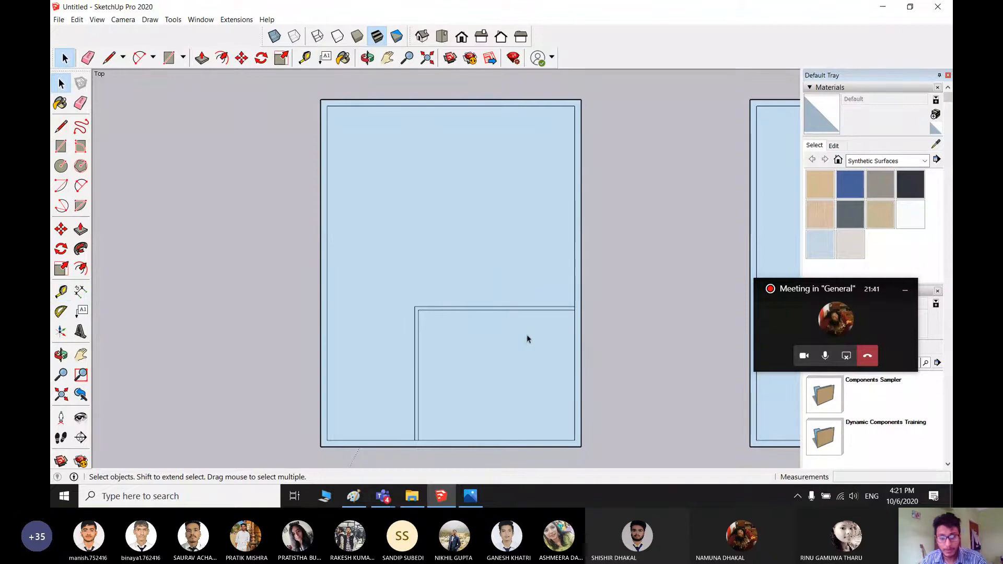
- Place a Tape Measure guide 10' above the outer edge of the living hall's upper wall in the left plan
key("t")
left_click(478, 306)
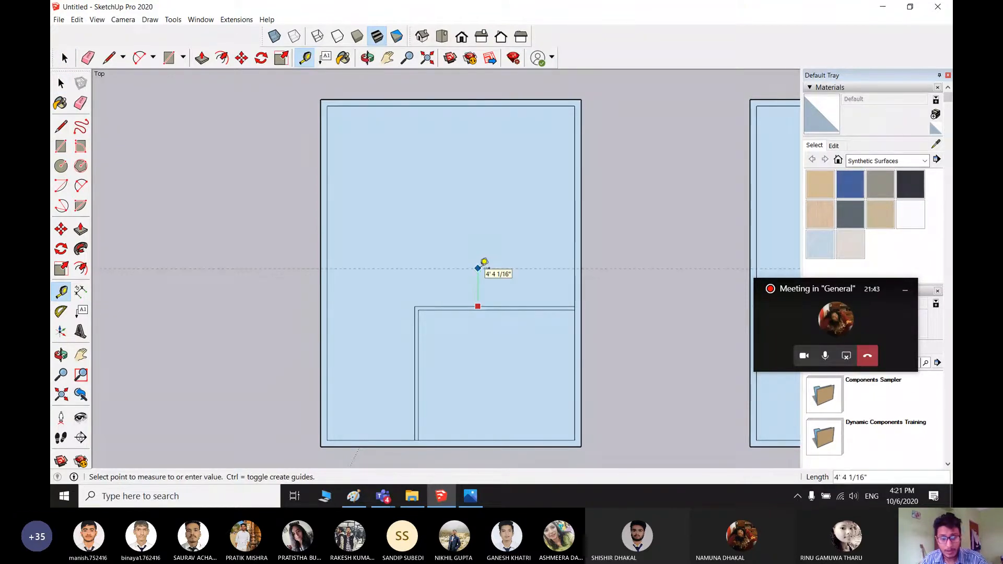
type("10'")
key("Return")
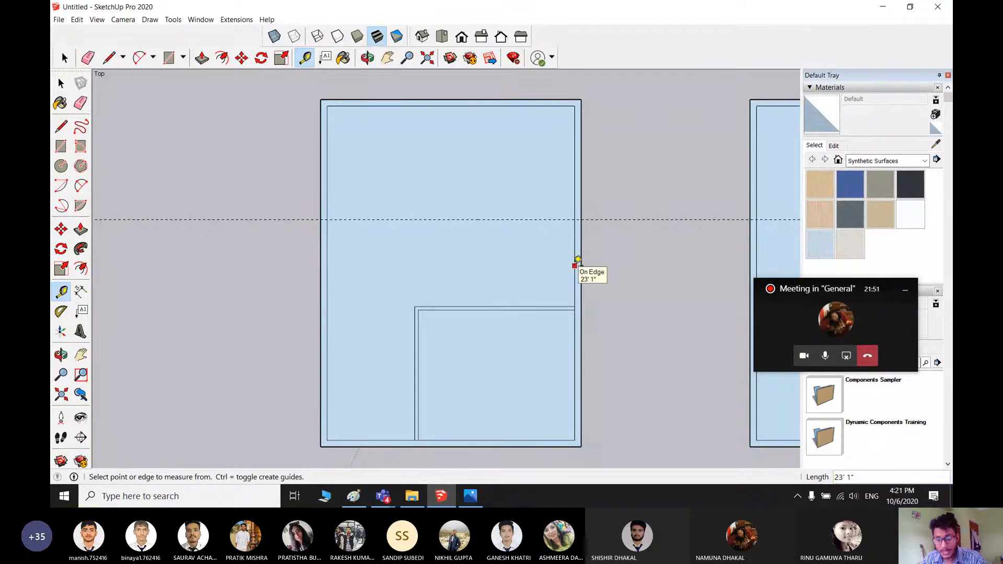
left_click(575, 265)
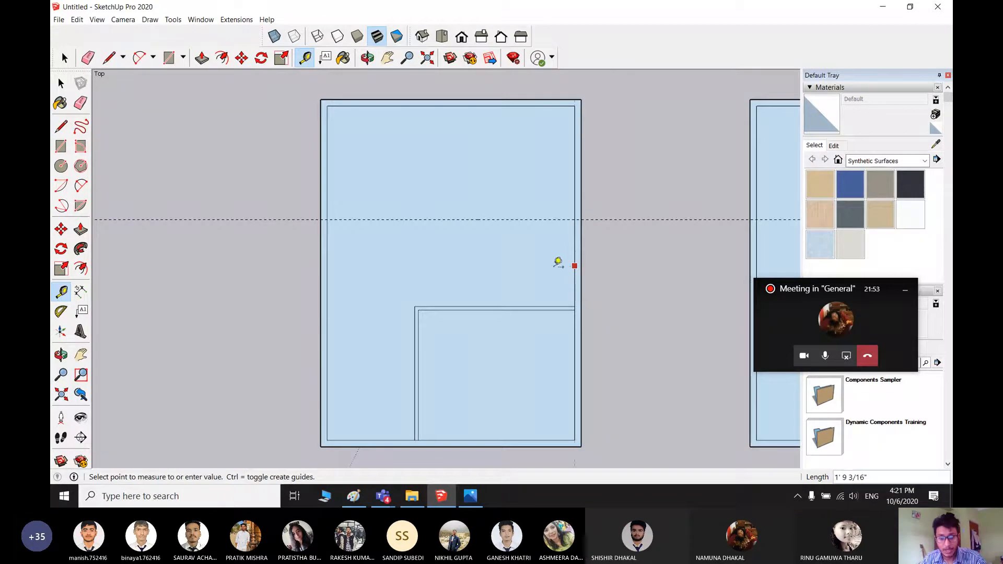
key("Return")
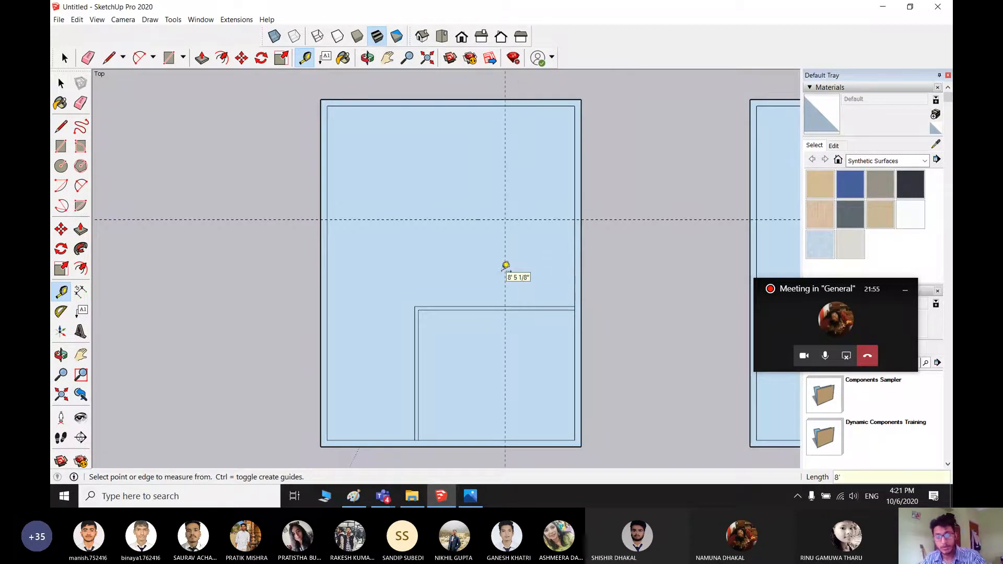
scroll(484, 282, "down", 1)
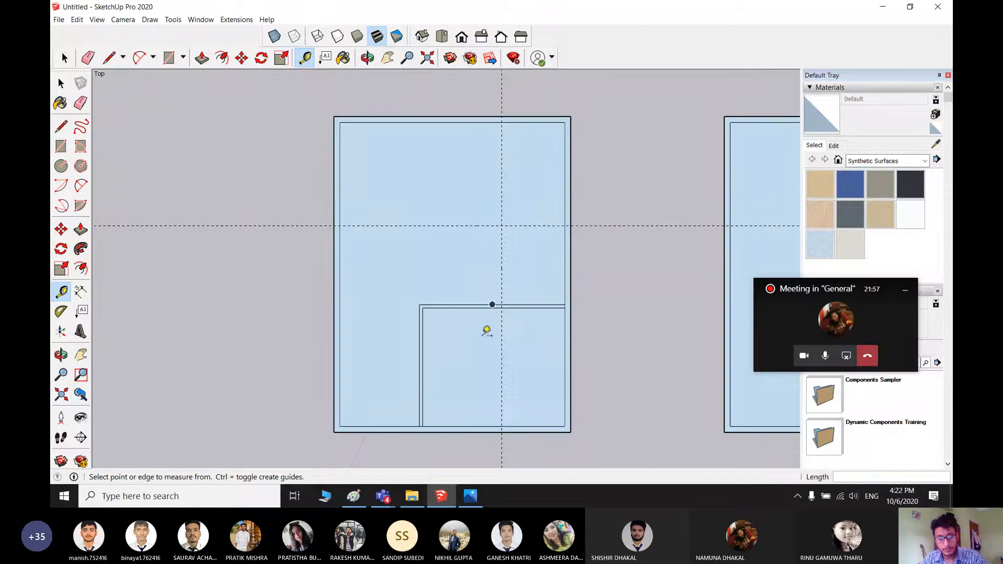
key("ctrl+z")
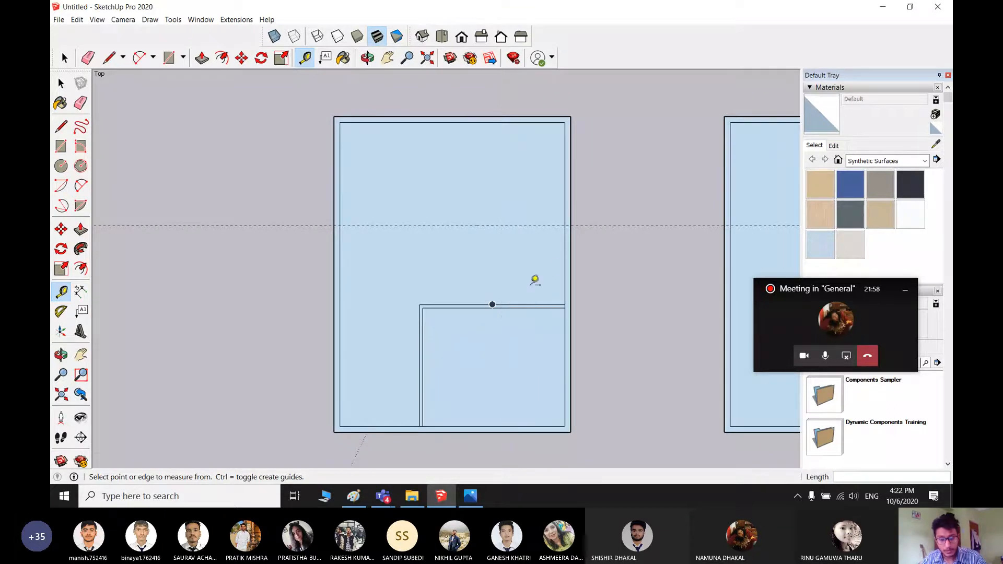
- Place a Tape Measure guide 10' inward from the inner edge of the left plan's right outer wall
left_click(565, 272)
type("10")
key("Return")
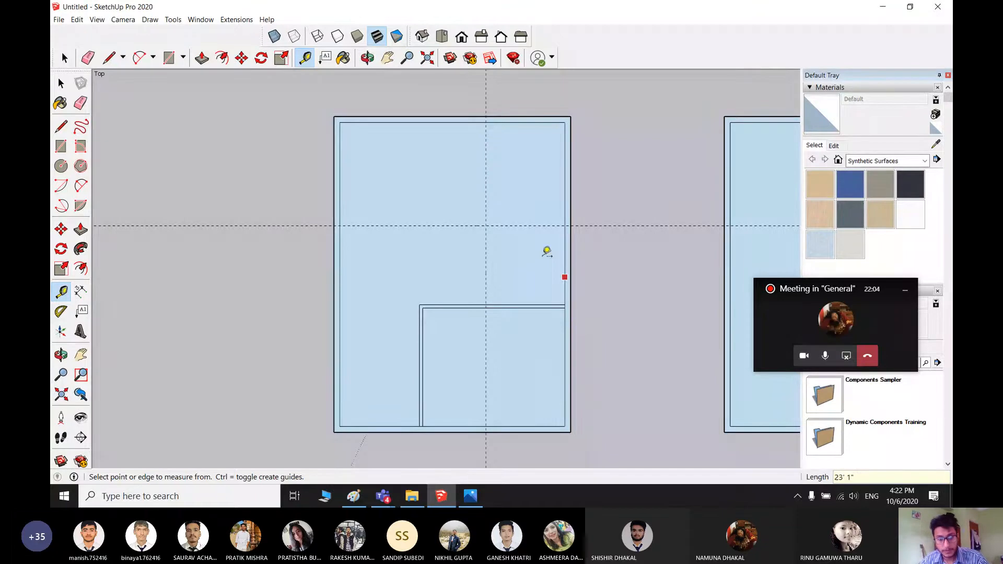
key("space")
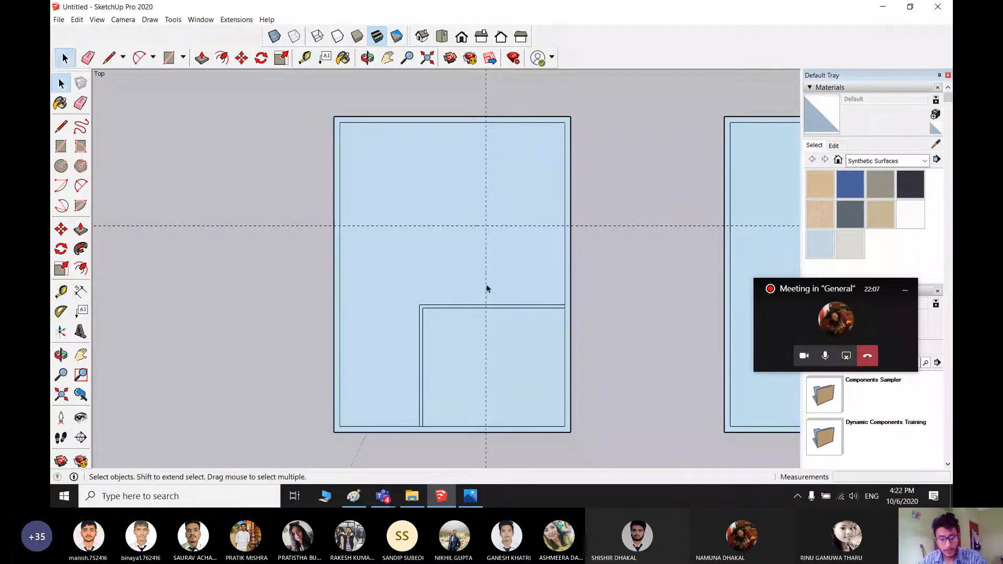
- Draw a 10' by 10' rectangle from the guides' intersection to the corner above the living hall at the right outer wall, and delete both guides
key("r")
left_click(486, 226)
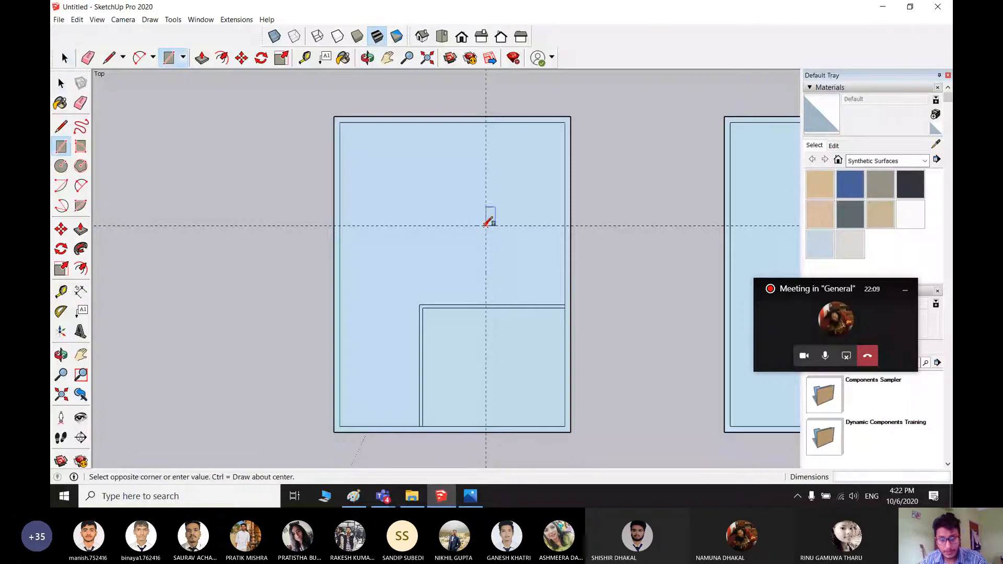
left_click(565, 305)
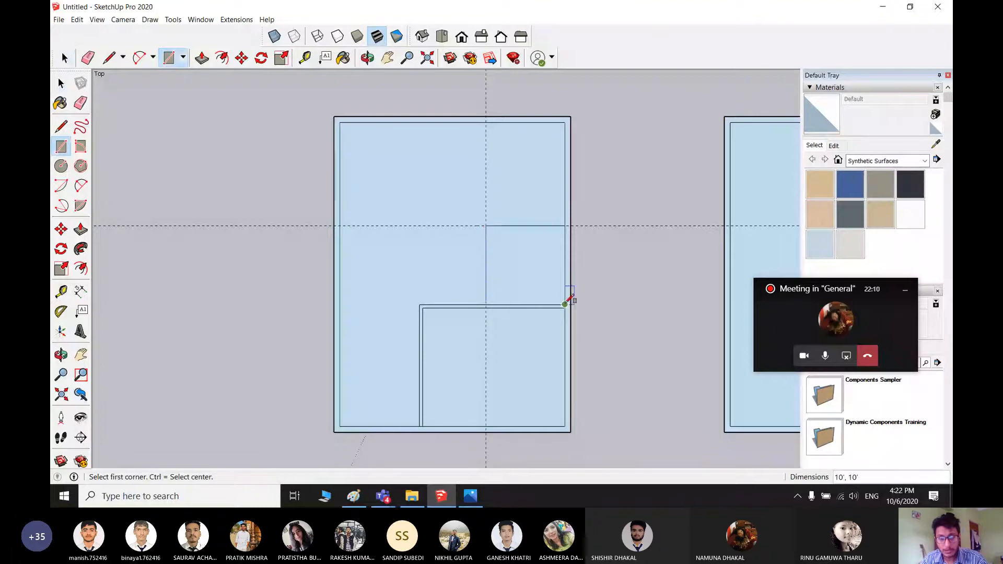
key("e")
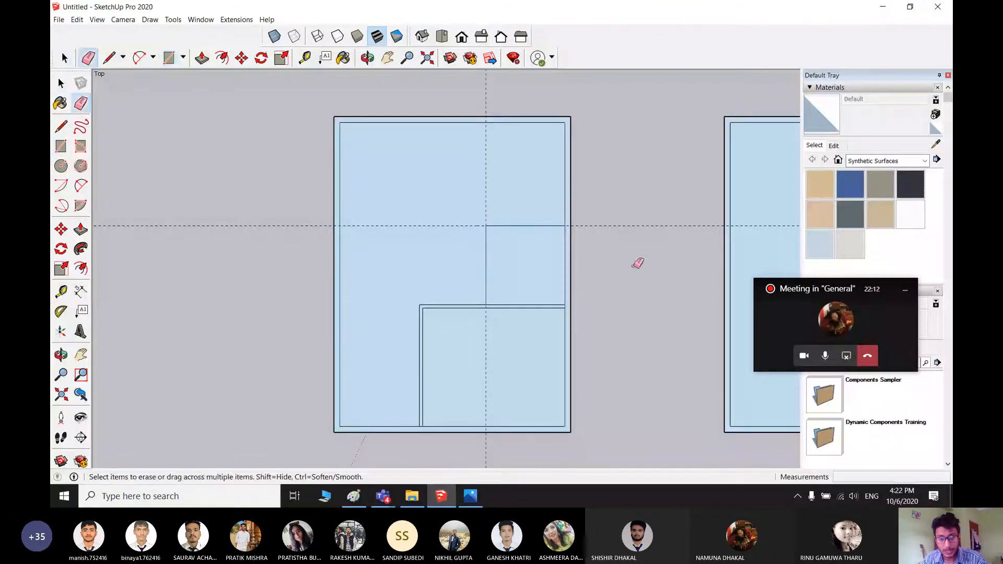
key("space")
left_click_drag(633, 254, 612, 181)
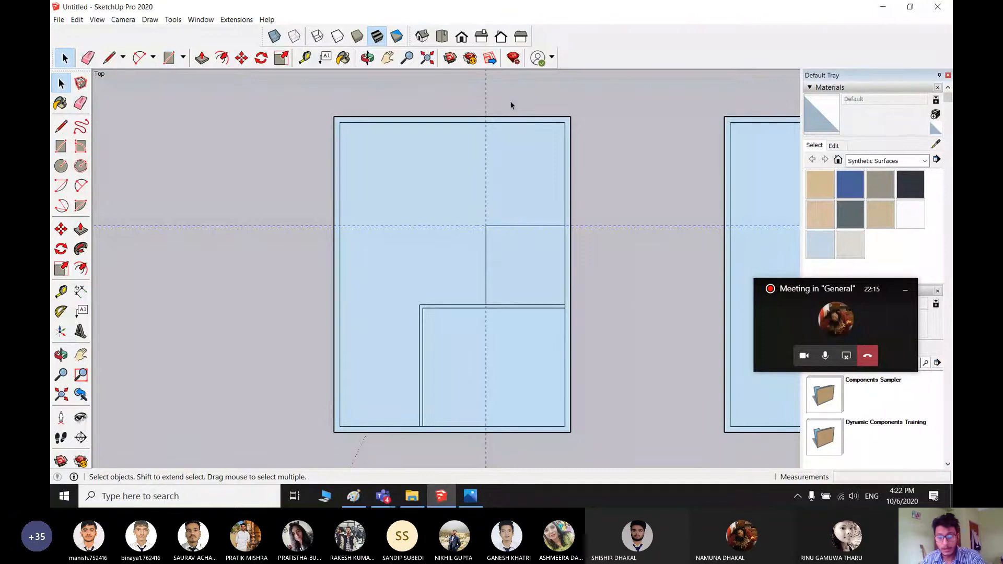
key("Delete")
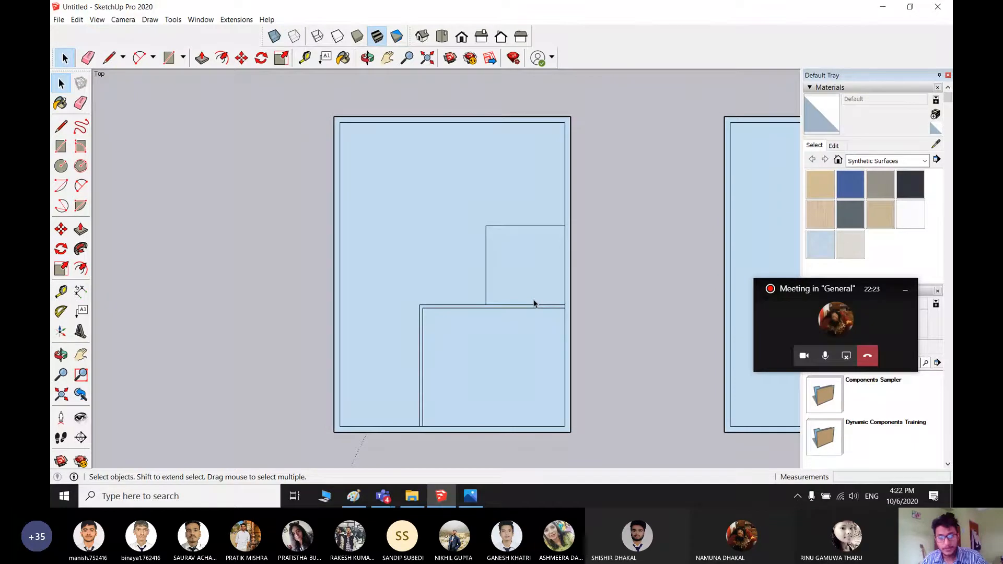
- Check the room layout above the living hall in plan.png, look at the Teams meeting window, and return to the SketchUp model
key("alt+Tab")
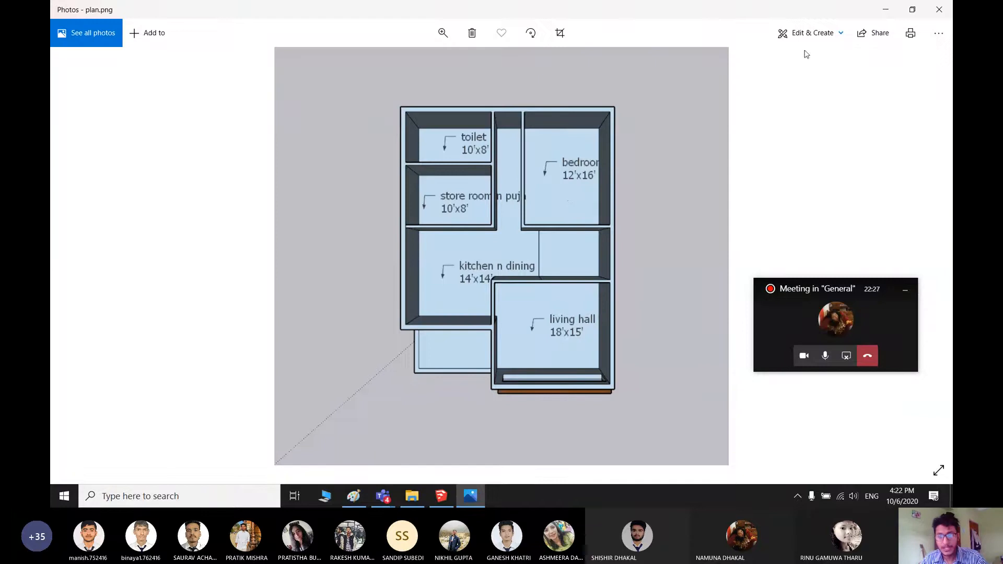
left_click(887, 10)
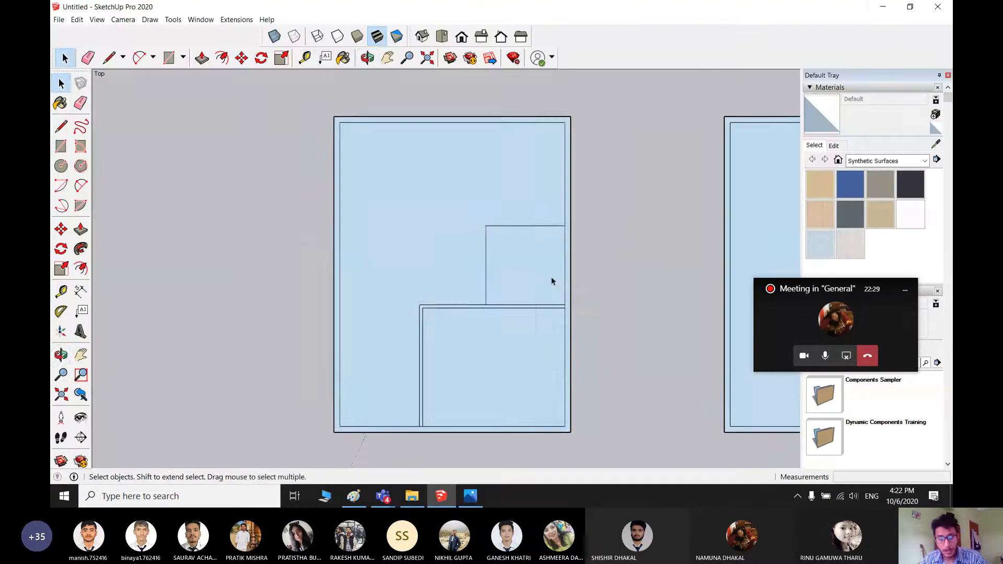
middle_click_drag(580, 285, 602, 324, "shift")
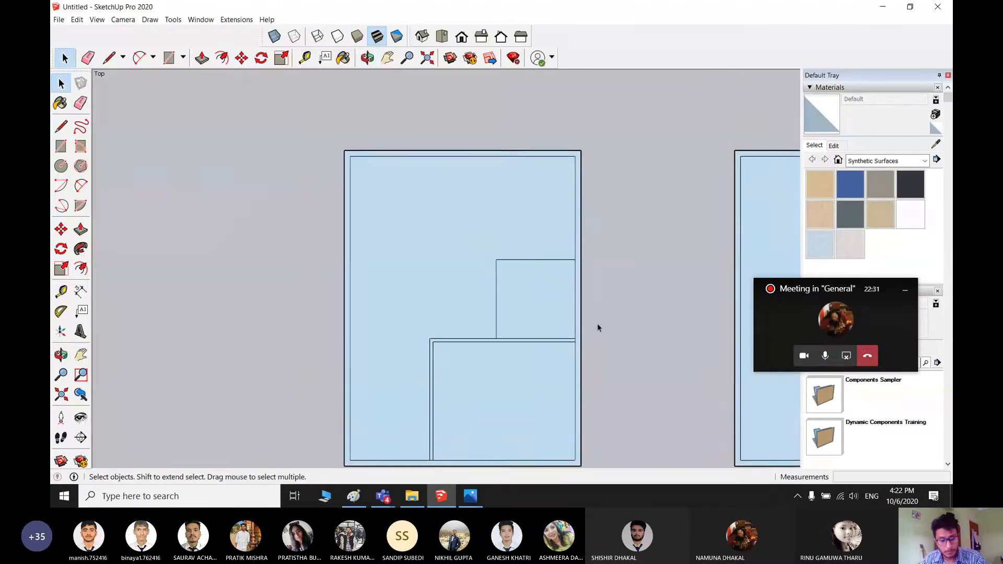
scroll(596, 323, "down", 1)
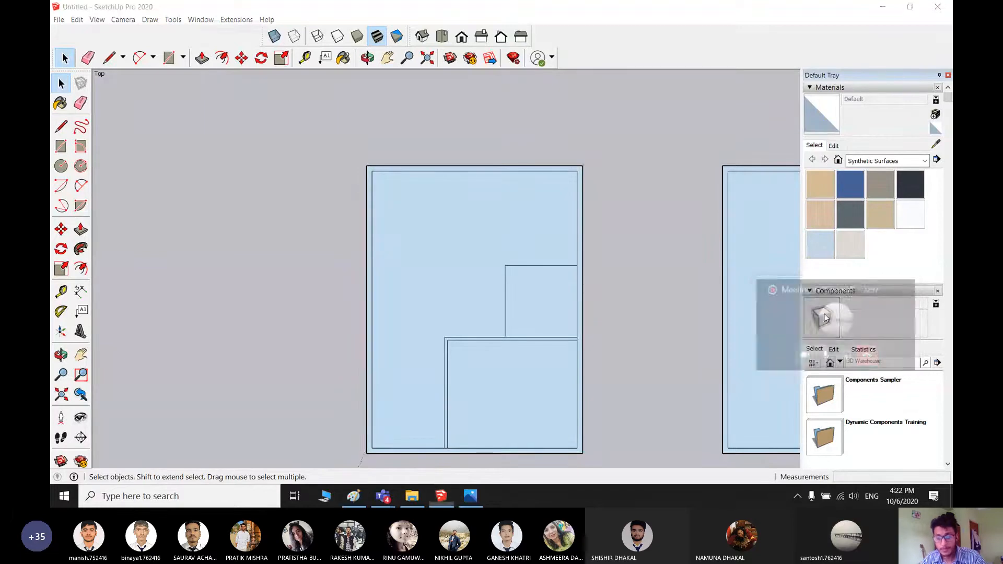
left_click(824, 313)
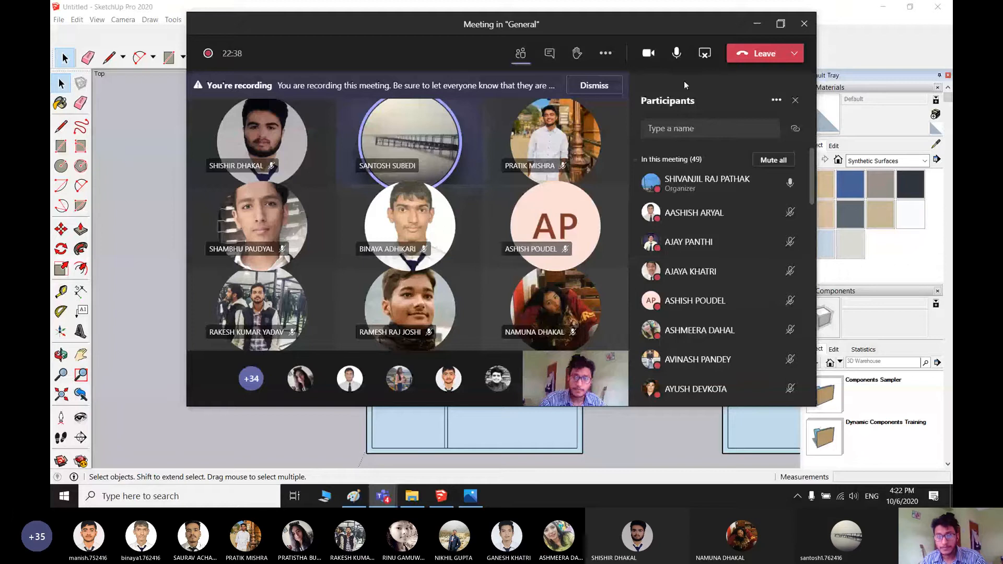
left_click(756, 24)
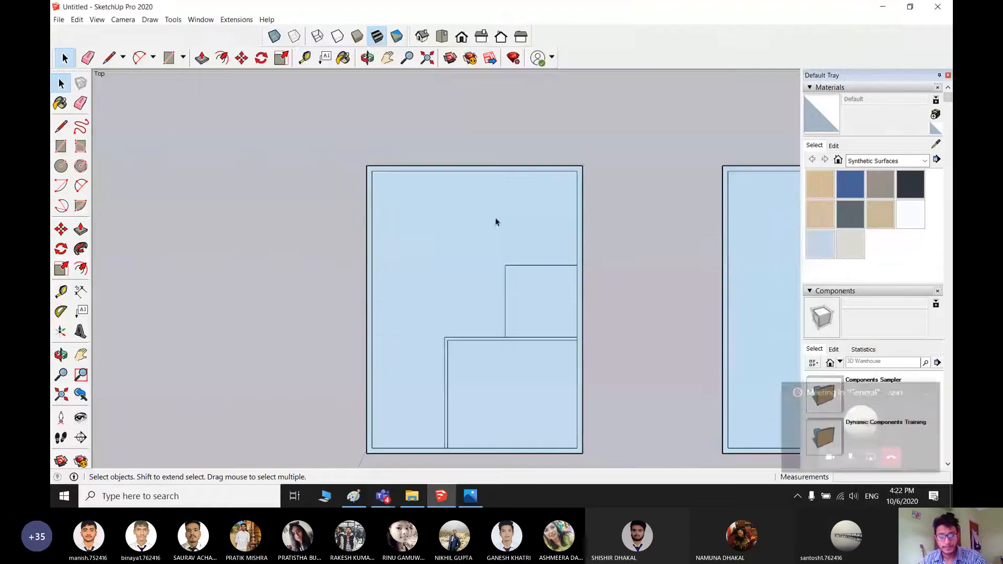
- Place a Tape Measure guide 16' inward from the inner edge of the left plan's right outer wall for the bedroom
key("t")
left_click(577, 226)
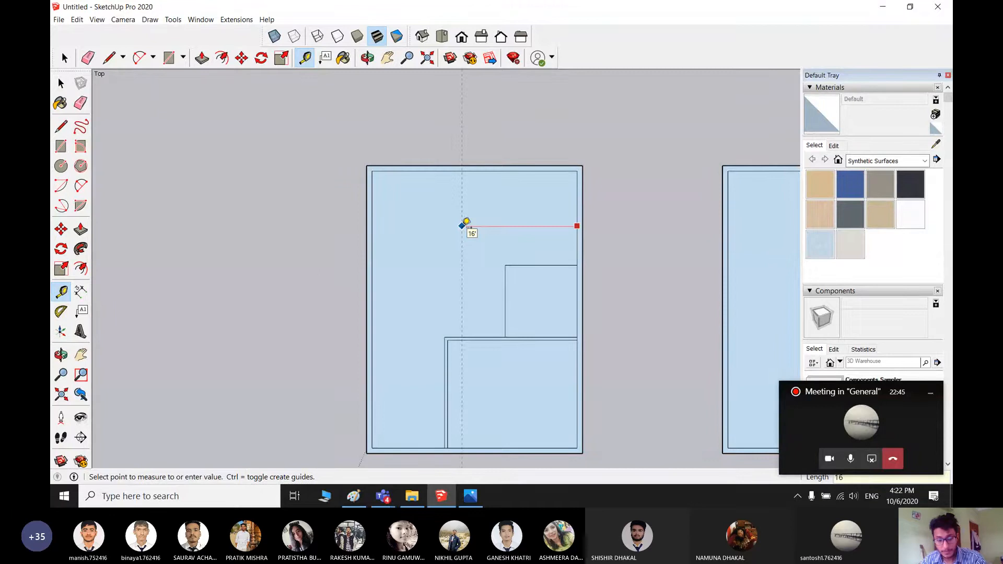
left_click(462, 225)
key("space")
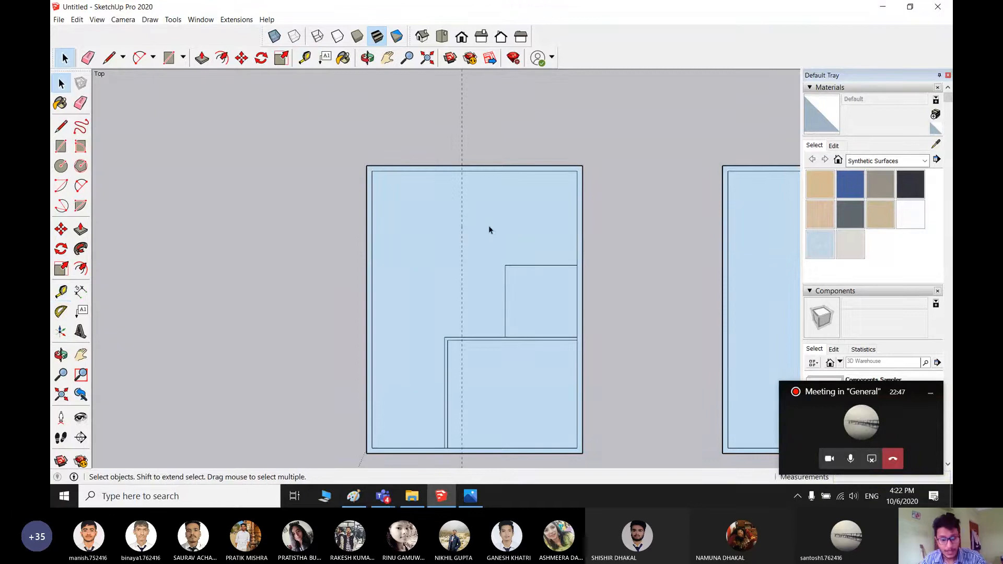
key("r")
left_click(462, 171)
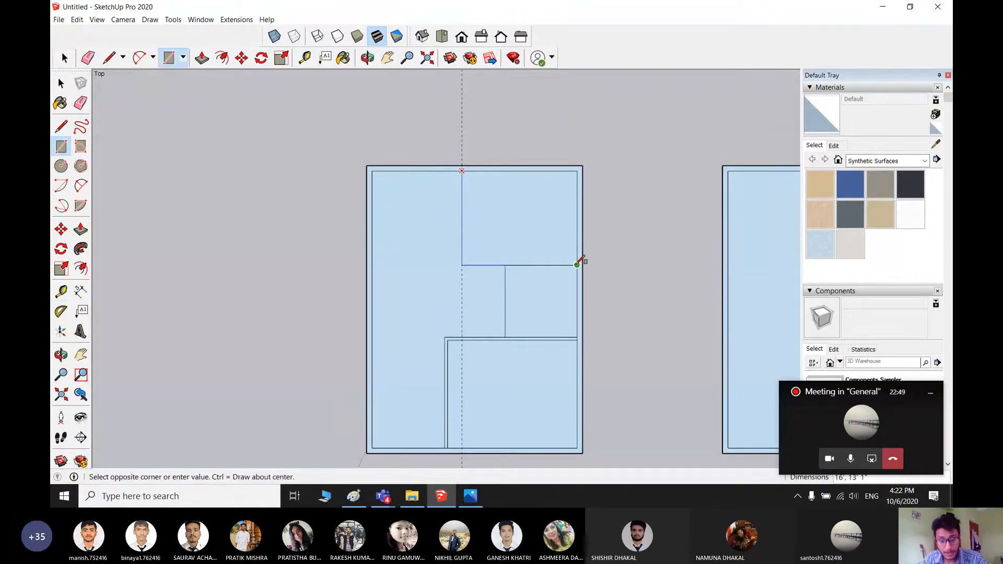
left_click(577, 265)
key("space")
key("e")
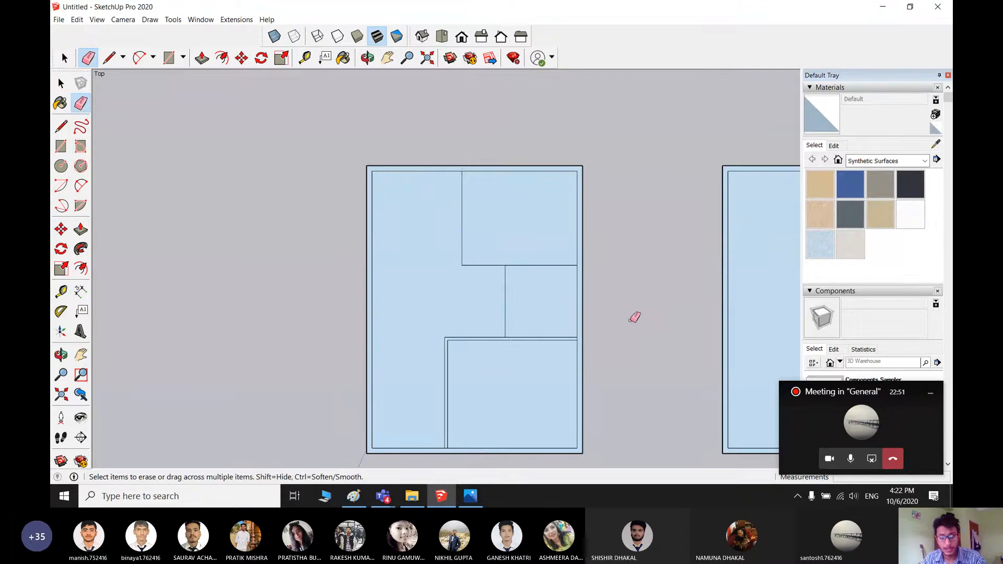
key("ctrl+z")
key("ctrl+z")
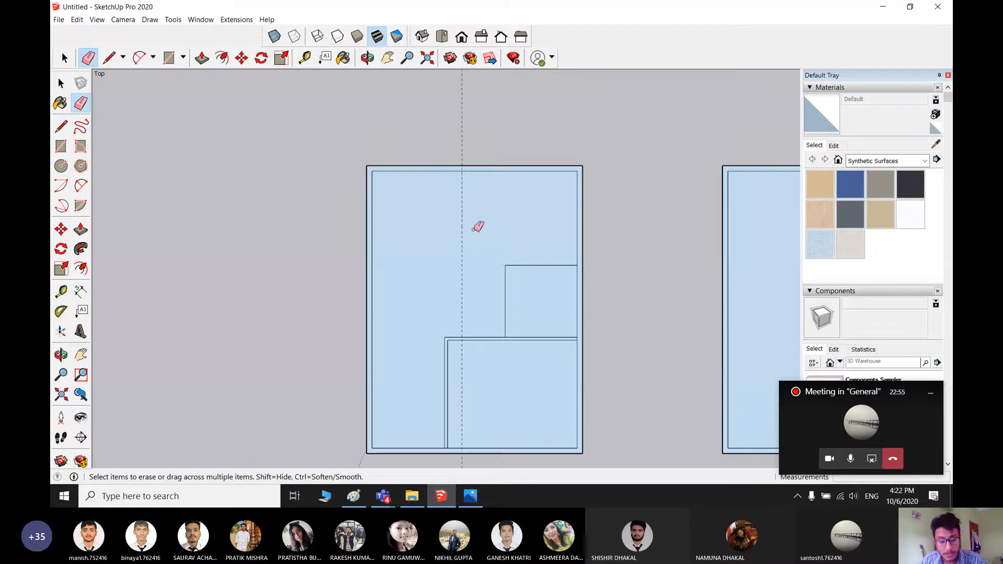
key("l")
left_click(462, 171)
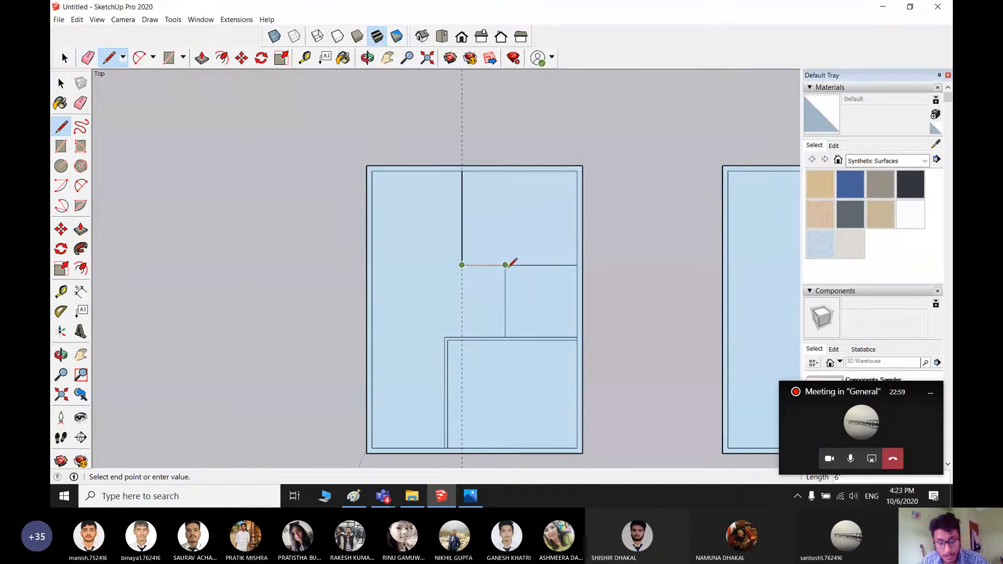
left_click(504, 264)
key("ctrl+z")
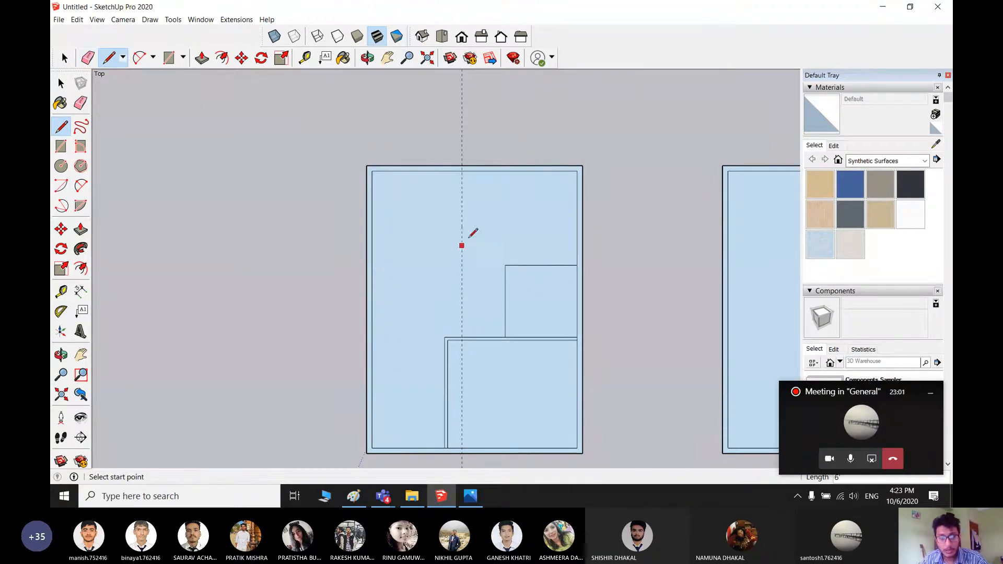
- Draw the 16' wide bedroom rectangle from the guide at the upper wall to the 10' square's upper right corner, and erase the guide
key("space")
key("r")
left_click(462, 170)
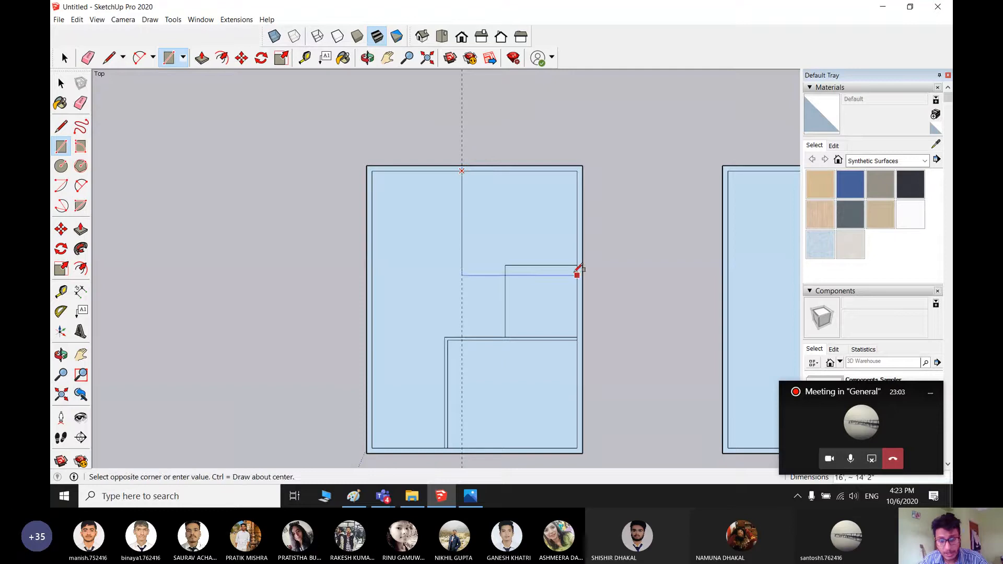
left_click(578, 266)
key("space")
scroll(553, 249, "down", 1)
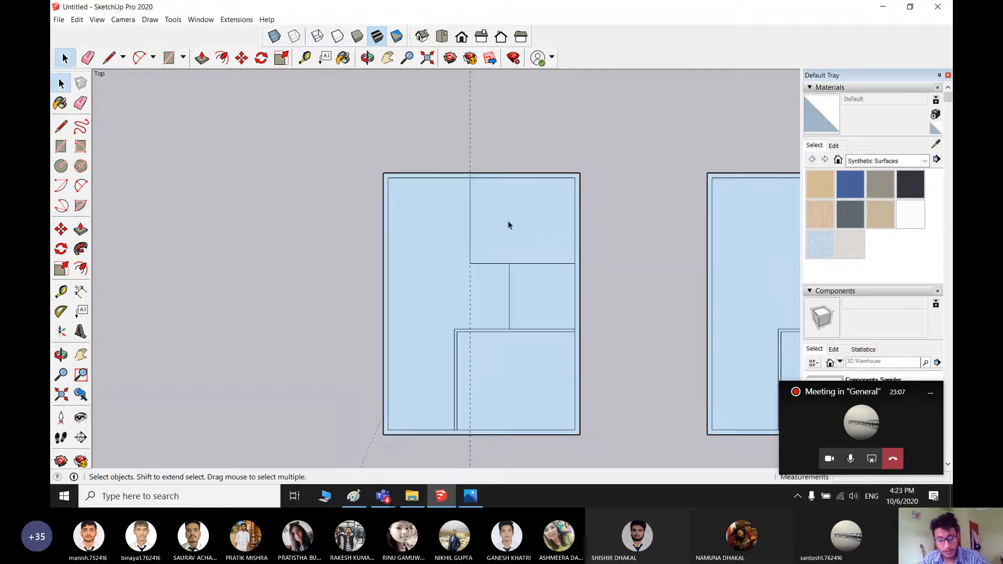
key("e")
left_click(469, 130)
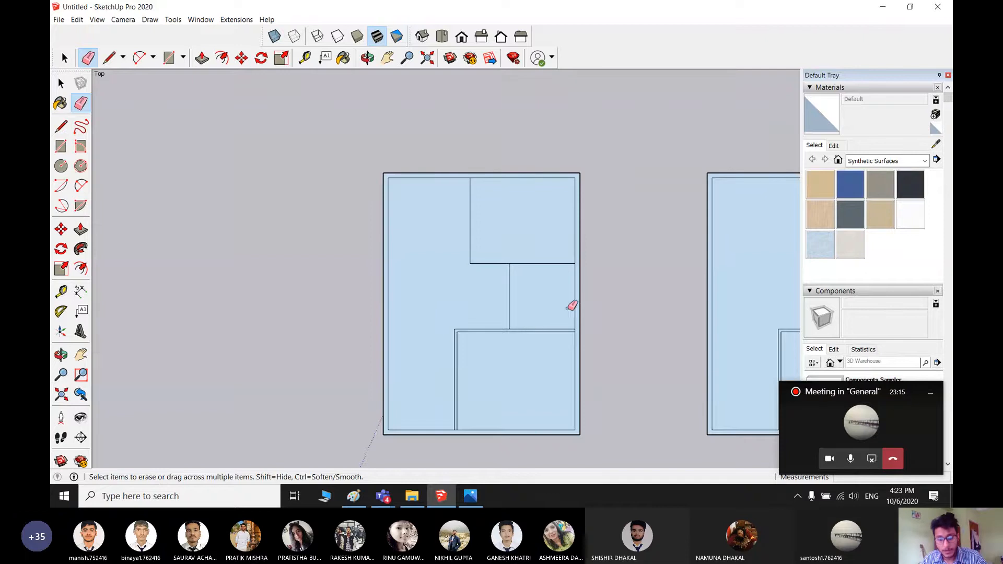
- Place a Tape Measure guide 5" inside the bedroom rectangle from its left edge in the left plan
scroll(507, 271, "up", 3)
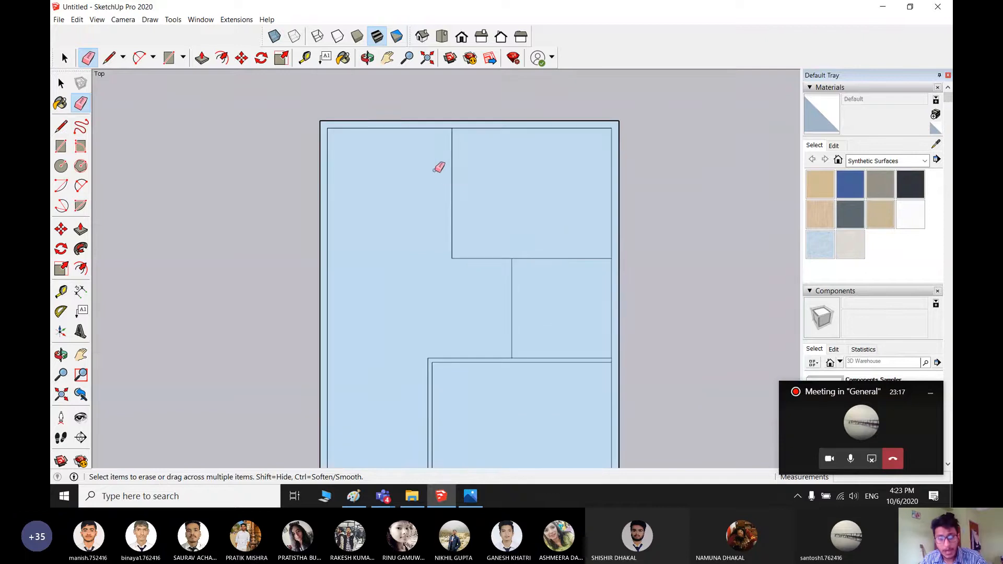
key("space")
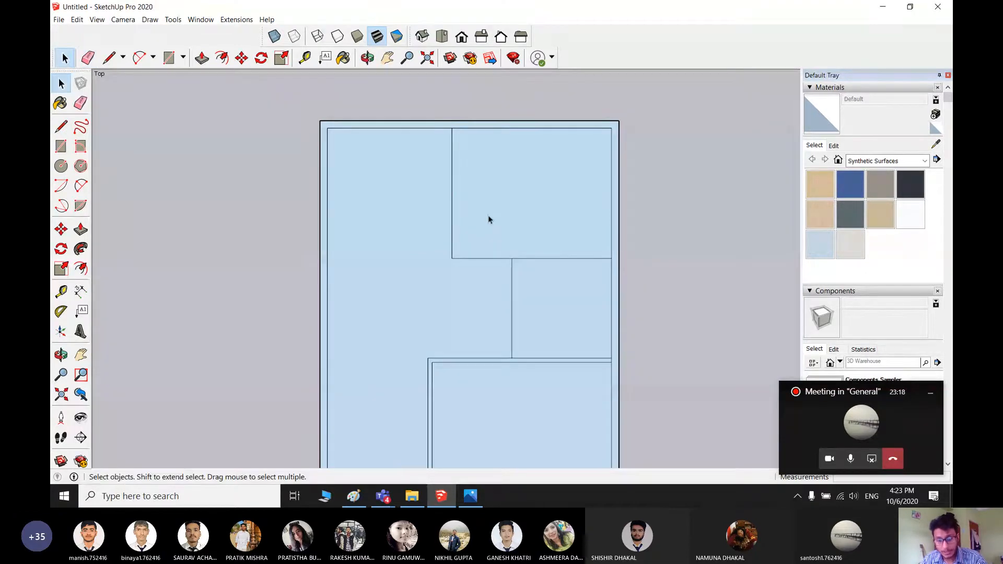
key("t")
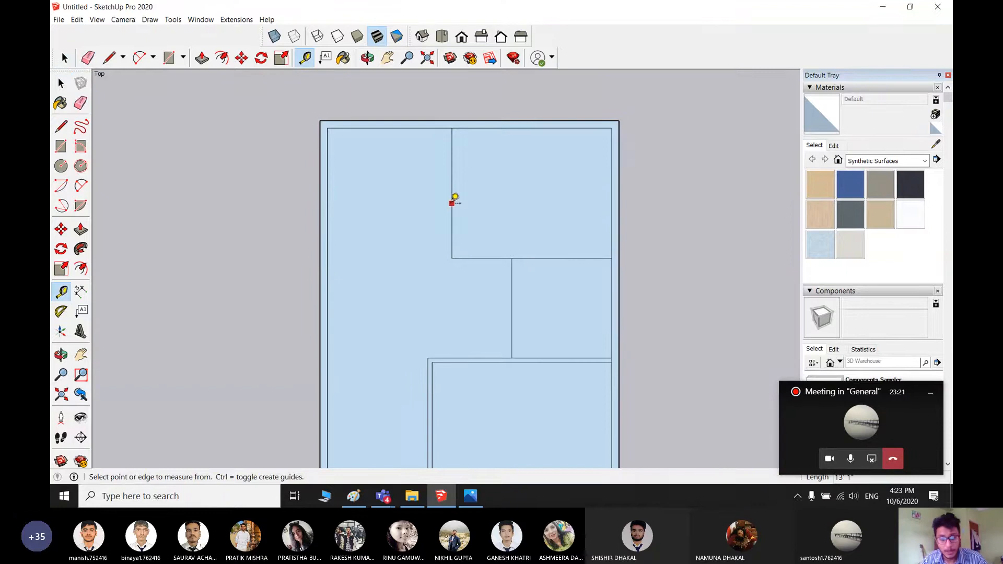
left_click(452, 203)
type("5")
key("Return")
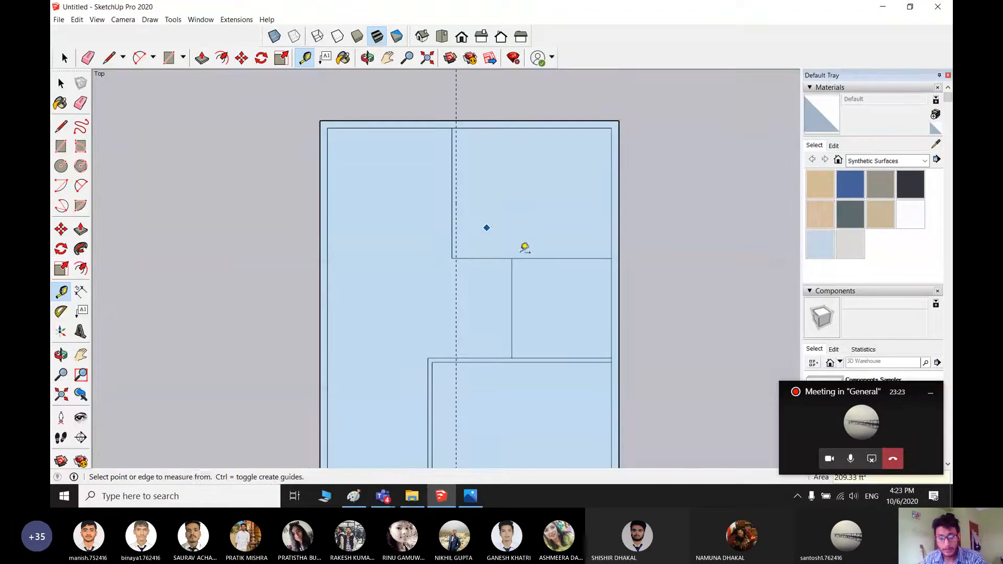
- Place a second guide 5" above the bedroom rectangle's lower edge
key("space")
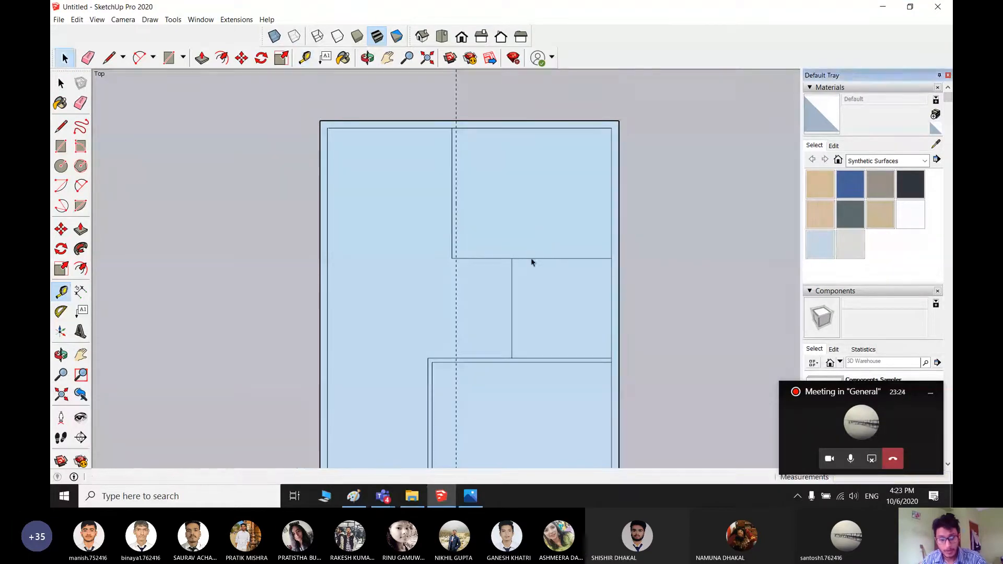
key("t")
left_click(538, 258)
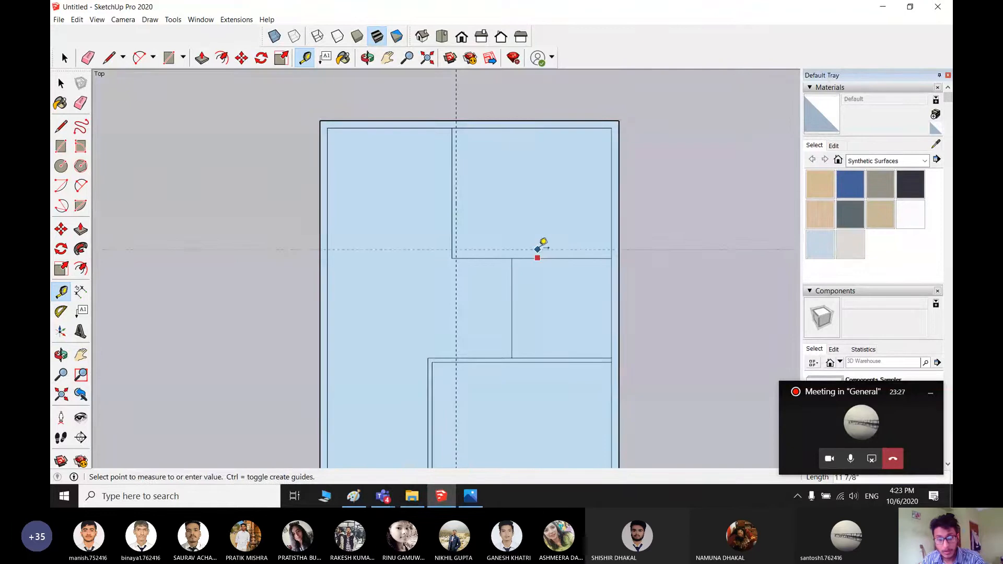
left_click(543, 254)
key("space")
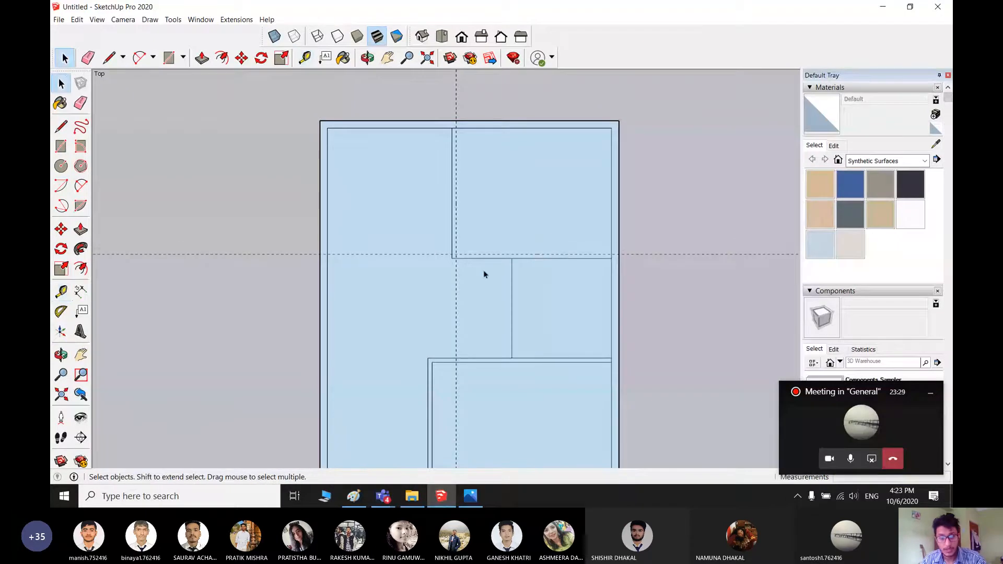
- Draw a 5" wide wall rectangle along the bedroom's left edge, from its lower left corner to the guide at the upper wall
scroll(483, 274, "up", 1)
key("r")
left_click(450, 257)
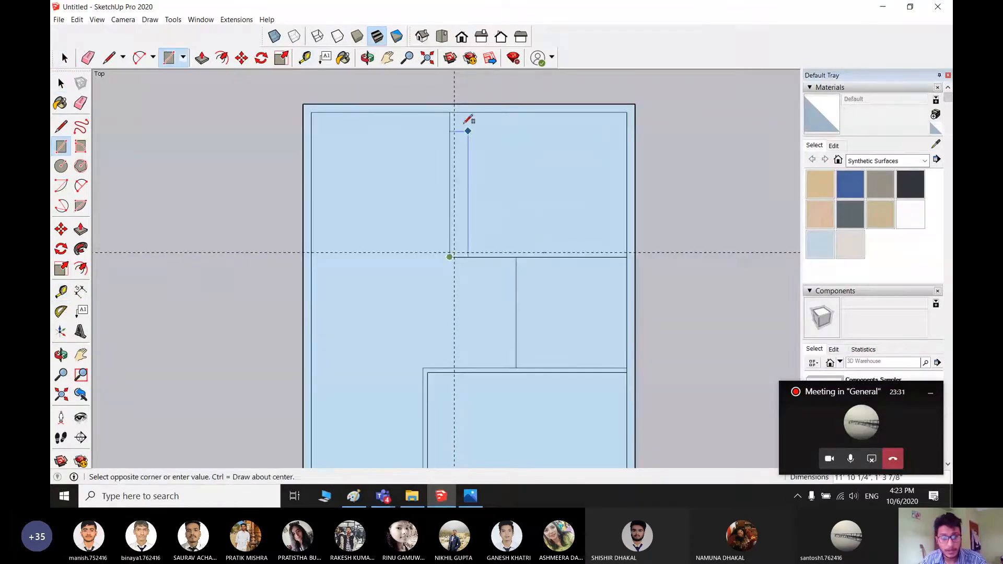
left_click(454, 112)
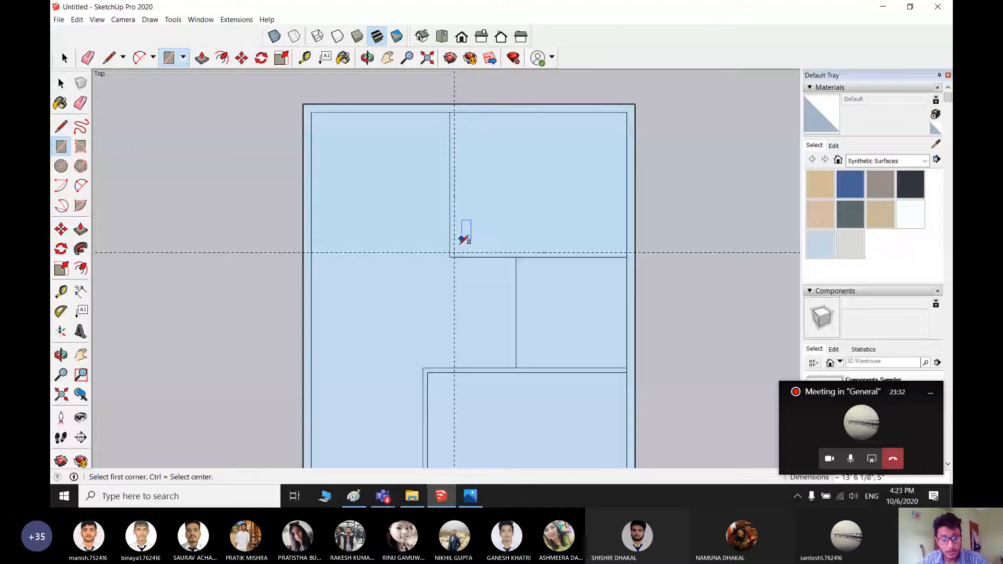
left_click(450, 257)
left_click(454, 111)
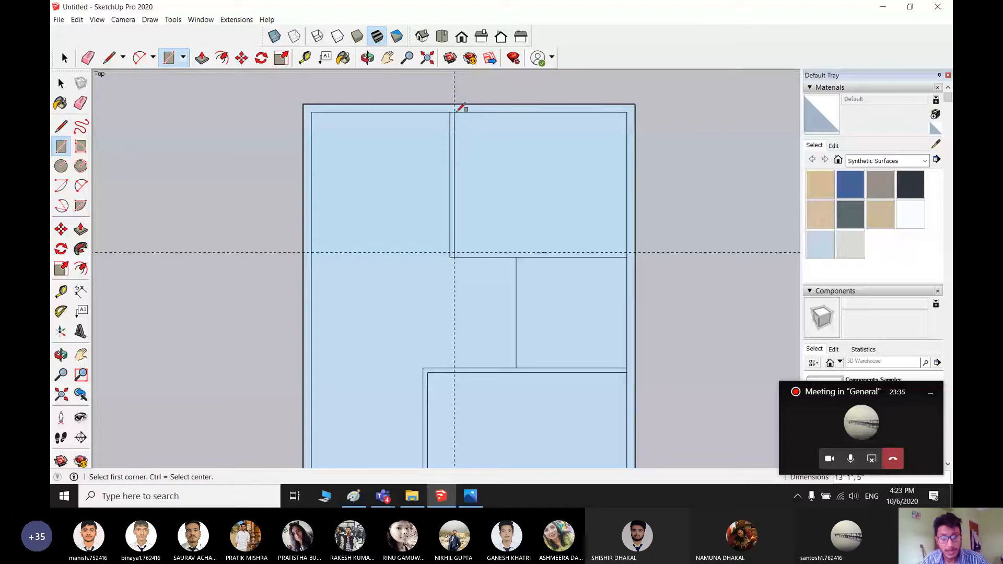
key("space")
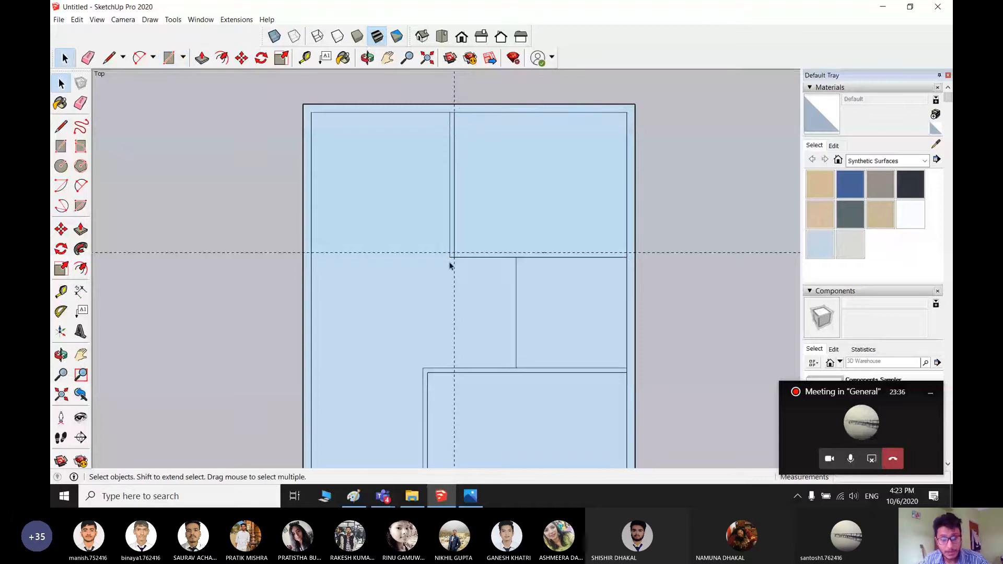
- Draw a 16' by 5" wall rectangle along the bedroom's lower edge up to the right outer wall, and restore the Top view
key("r")
left_click(450, 257)
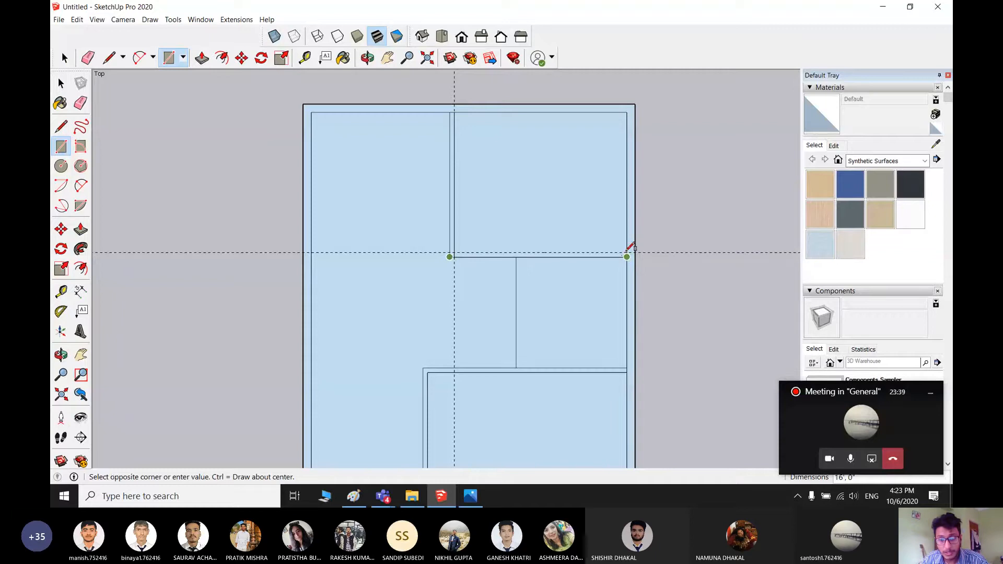
left_click(627, 252)
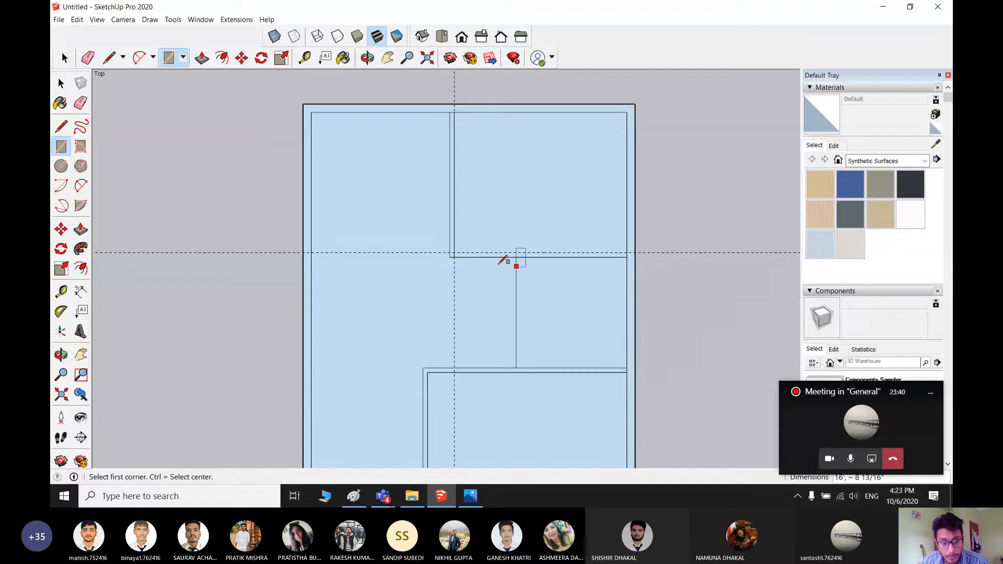
scroll(449, 256, "up", 4)
left_click(450, 257)
scroll(543, 238, "down", 3)
middle_click_drag(653, 256, 669, 294)
scroll(672, 285, "up", 1)
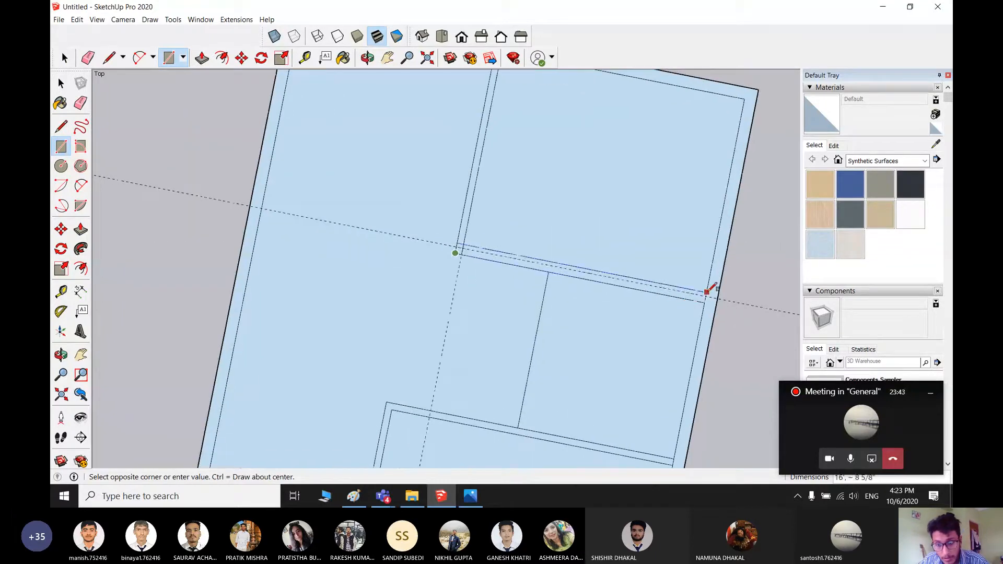
left_click(708, 291)
left_click(442, 36)
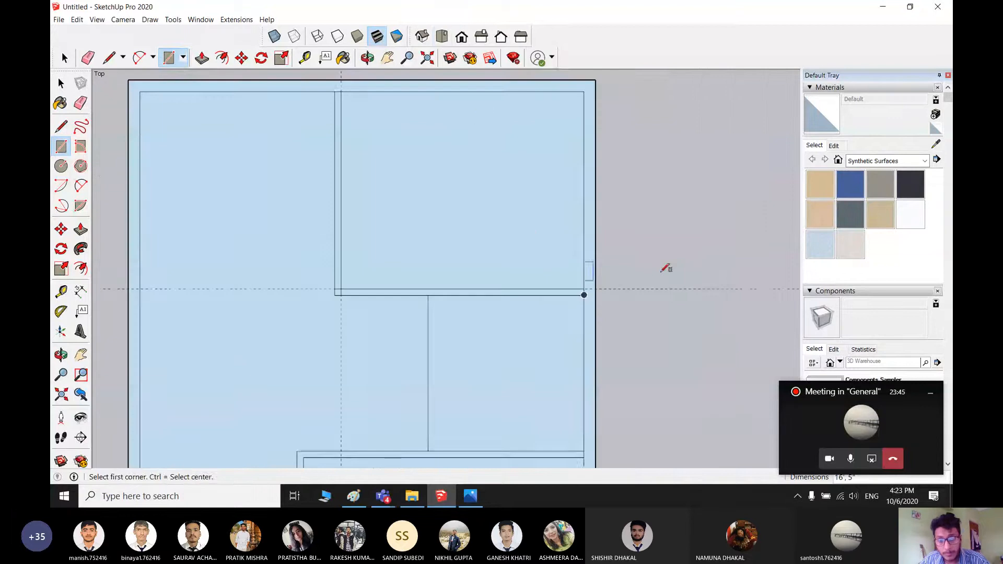
- Delete both bedroom wall guides and erase the overlapping lines where the two bedroom walls meet at the lower left corner
key("space")
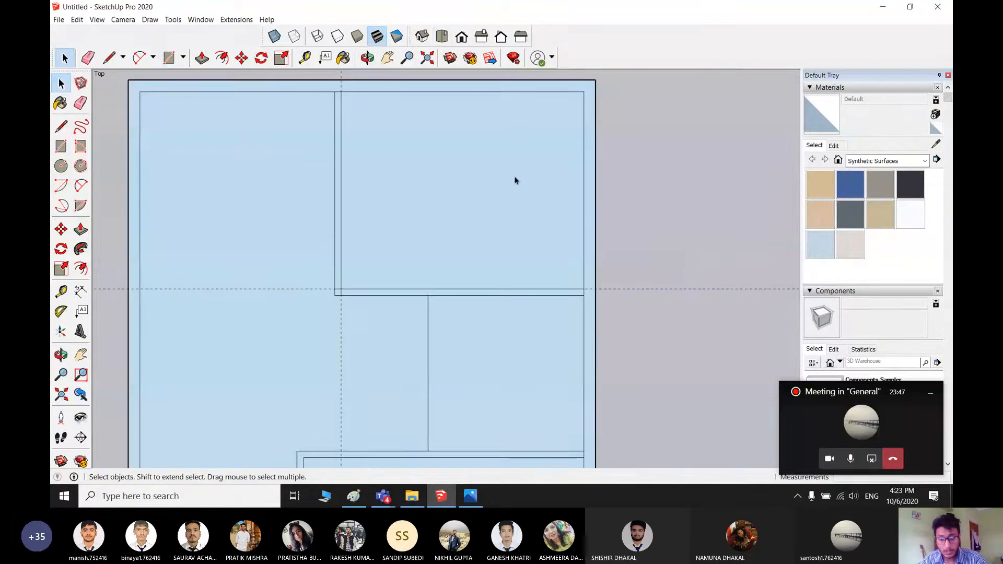
scroll(522, 189, "down", 2)
left_click_drag(442, 97, 406, 85)
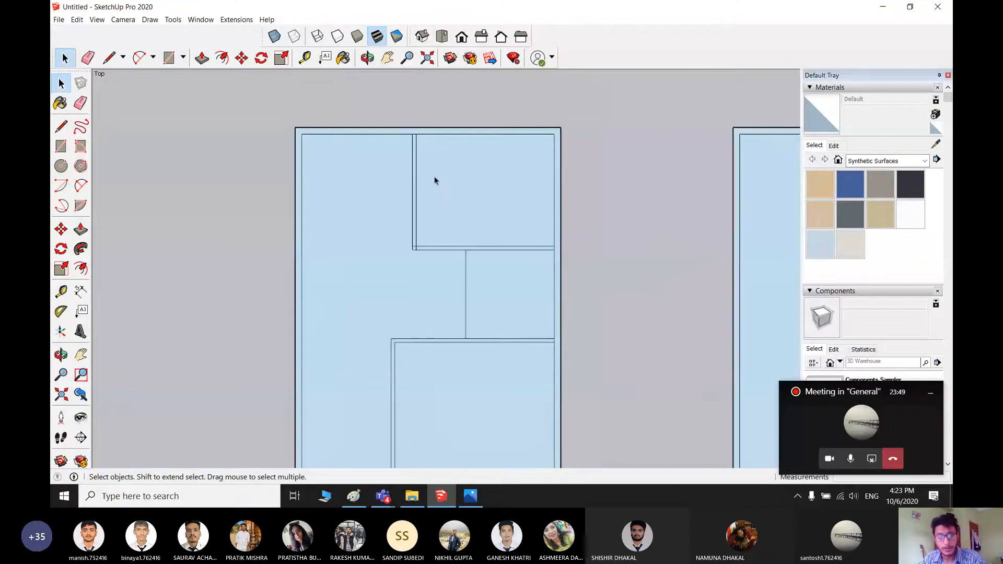
scroll(413, 250, "up", 3)
key("e")
scroll(418, 249, "up", 1)
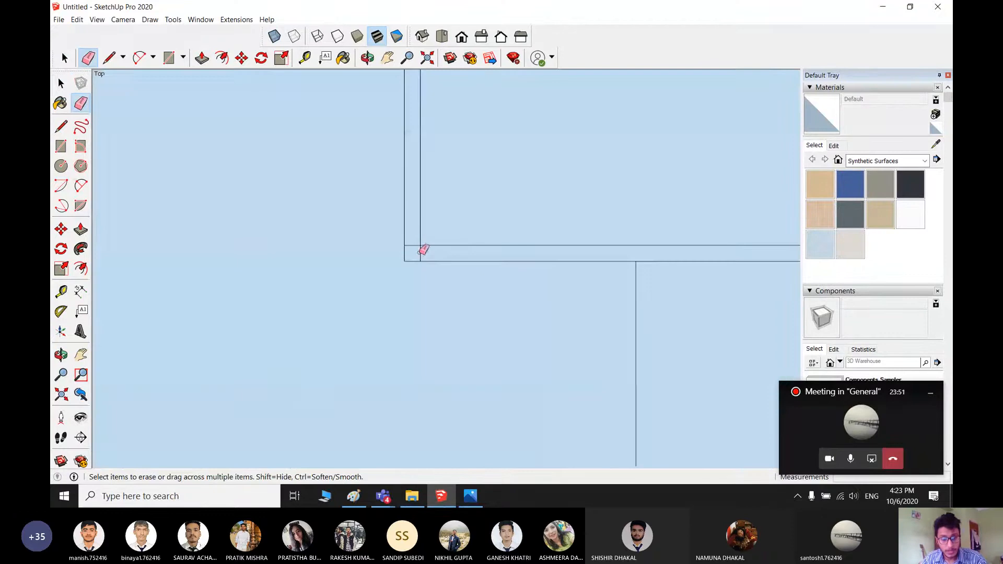
scroll(512, 283, "down", 5)
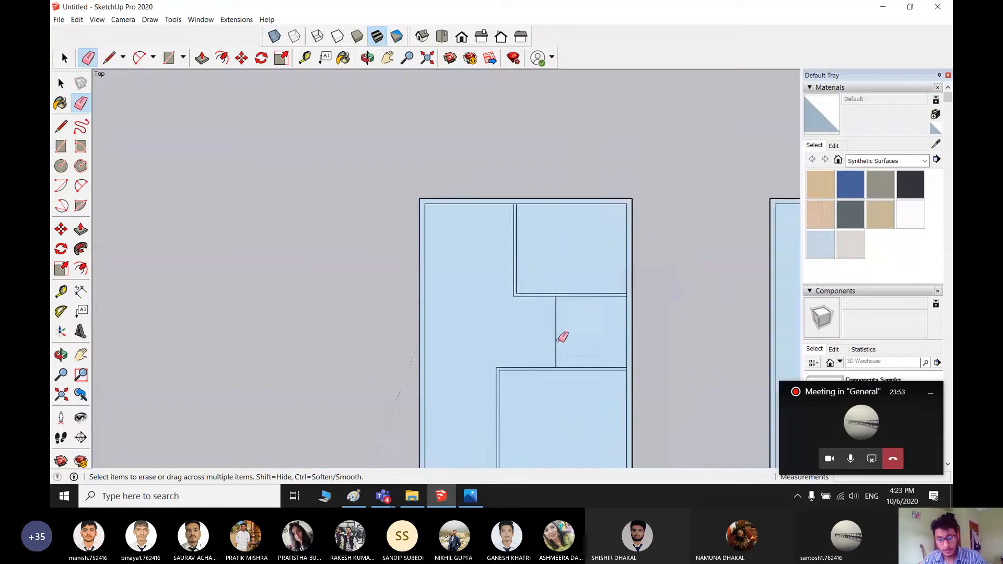
- Check the layout and sizes of the toilet and store room in plan.png, and return to the SketchUp model
mouse_move(585, 343)
middle_mouse_down("shift")
mouse_move(601, 296)
mouse_move(566, 304)
middle_mouse_up("shift")
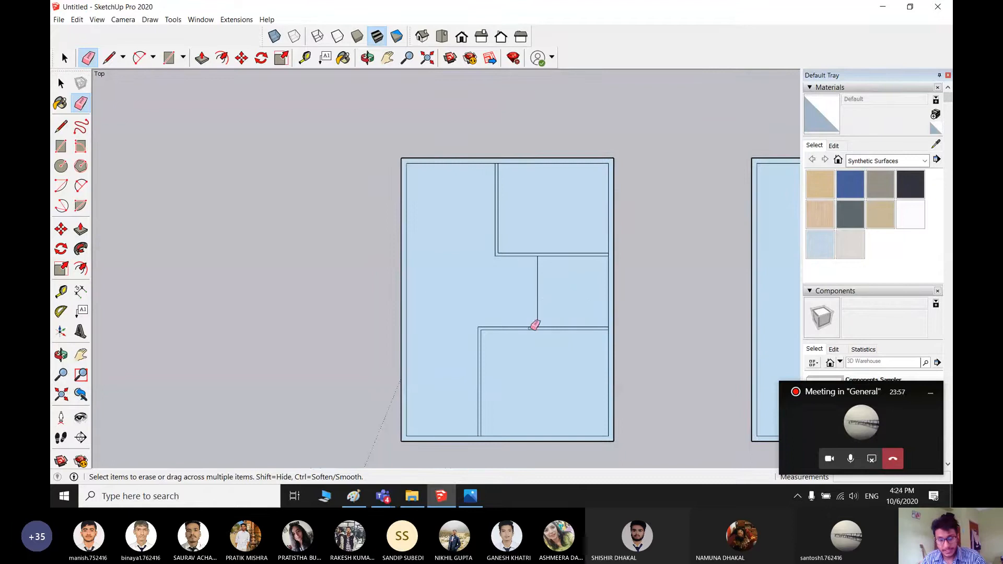
scroll(501, 258, "up", 2)
scroll(496, 259, "down", 1)
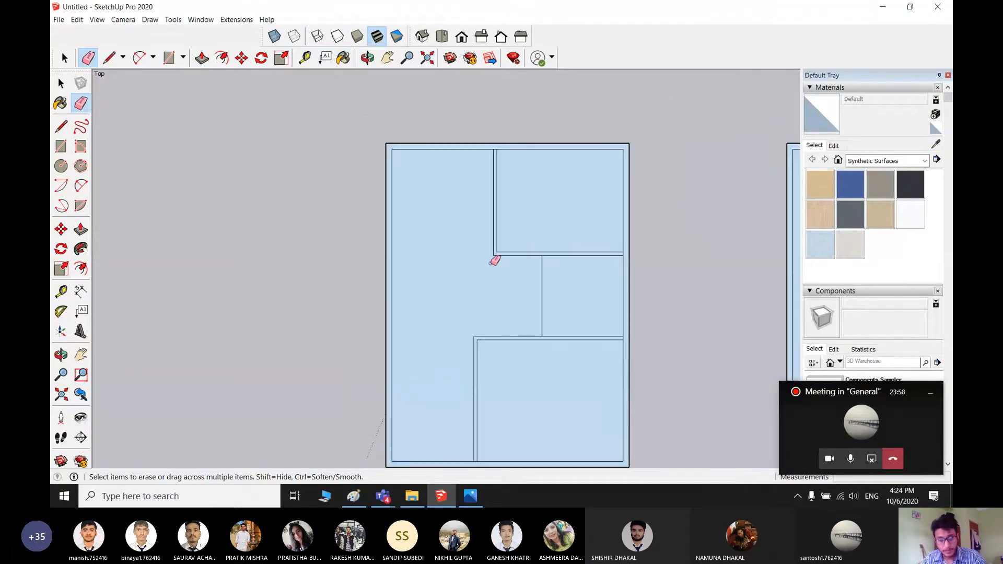
middle_click_drag(494, 260, 557, 289, "shift")
left_click(463, 503)
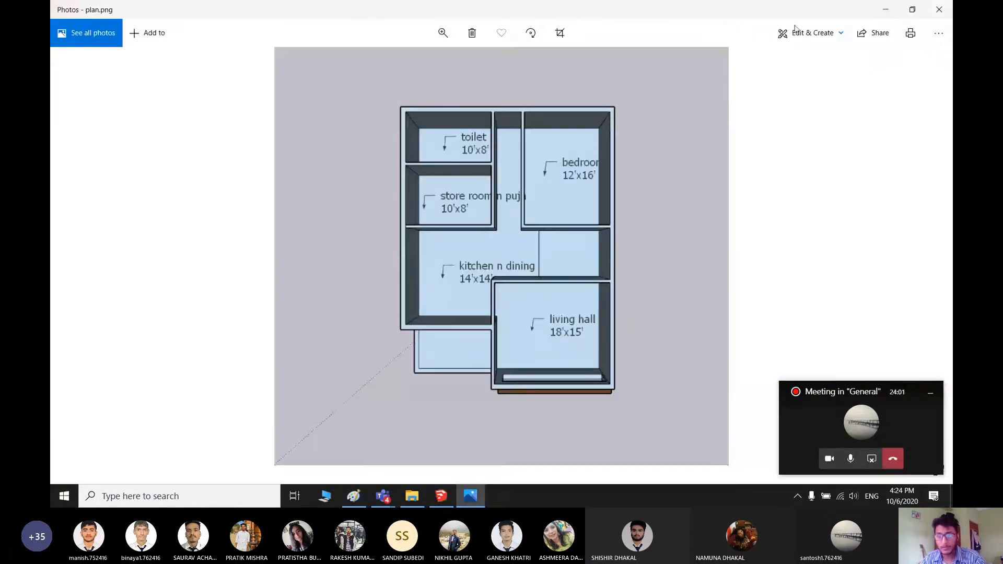
left_click(883, 7)
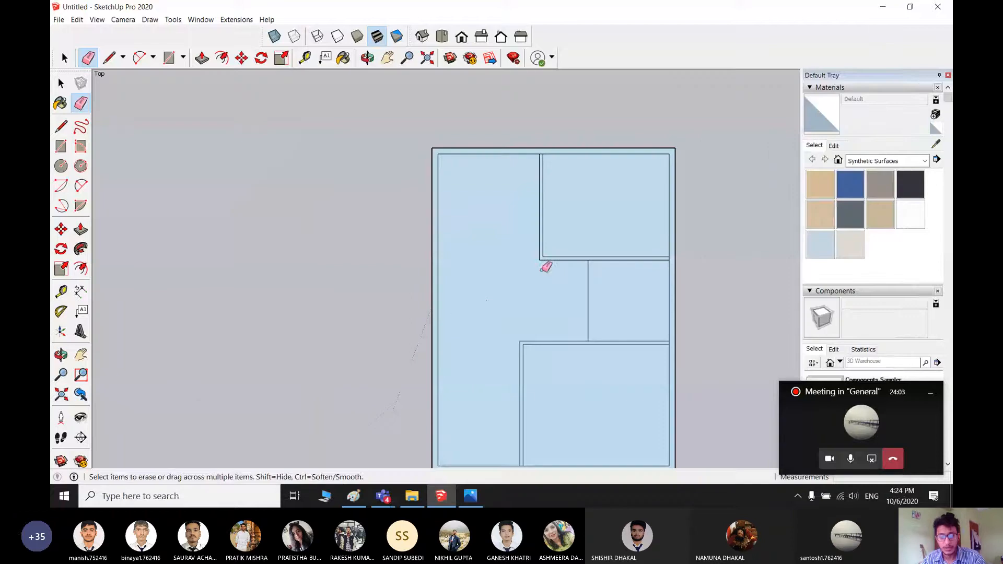
key("space")
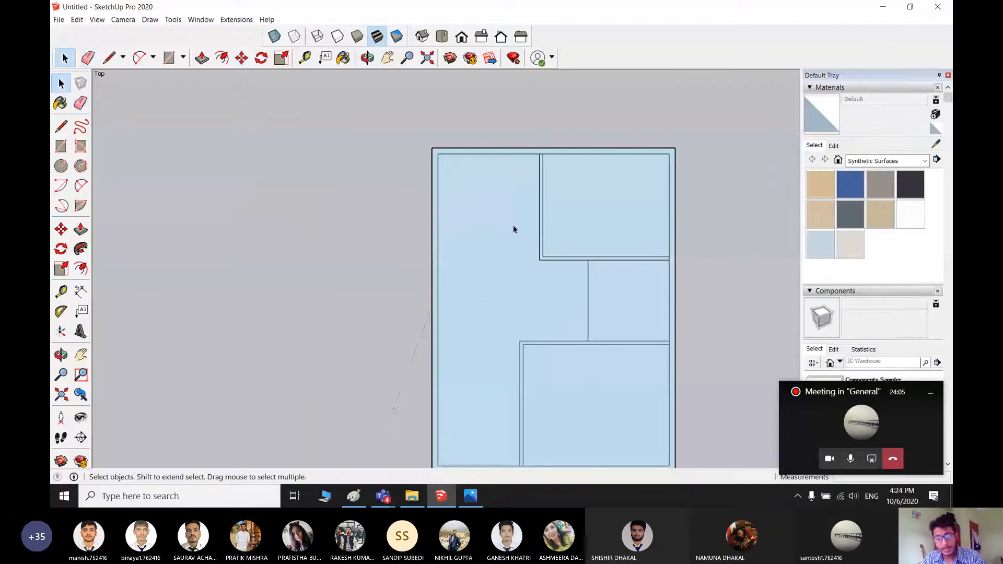
left_click(477, 496)
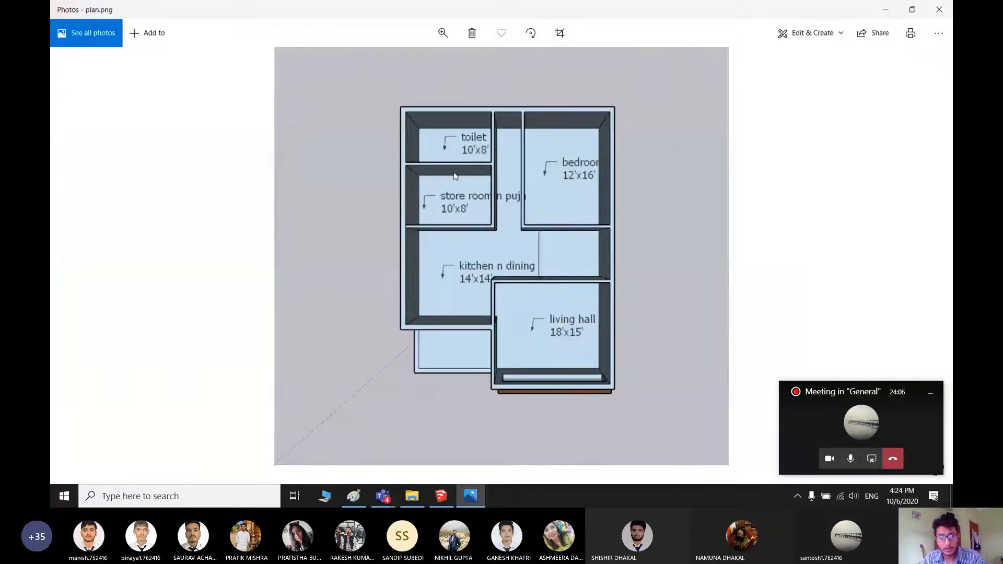
left_click(884, 9)
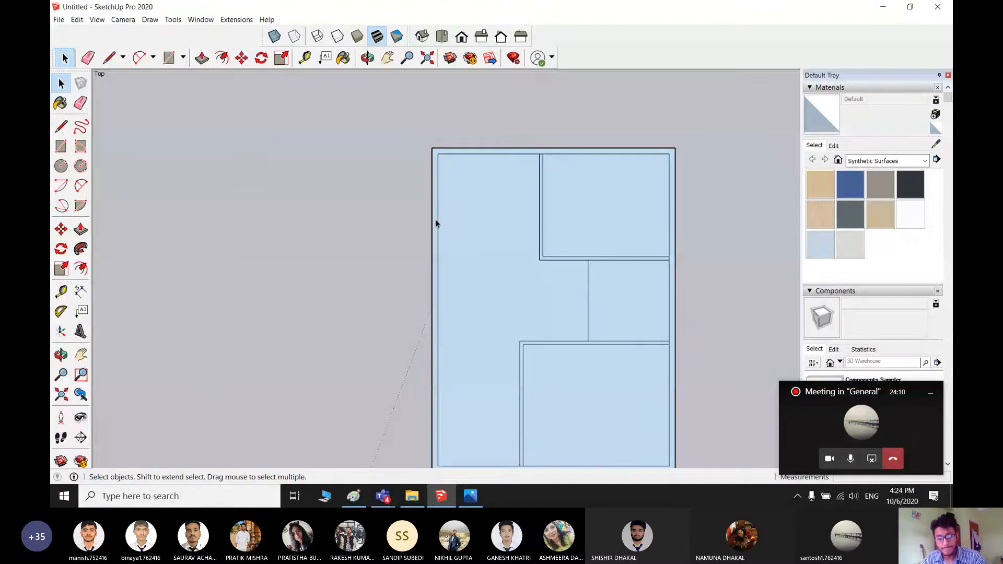
- Place a Tape Measure guide 8' inward from the inner edge of the left plan's left outer wall
key("t")
left_click(437, 220)
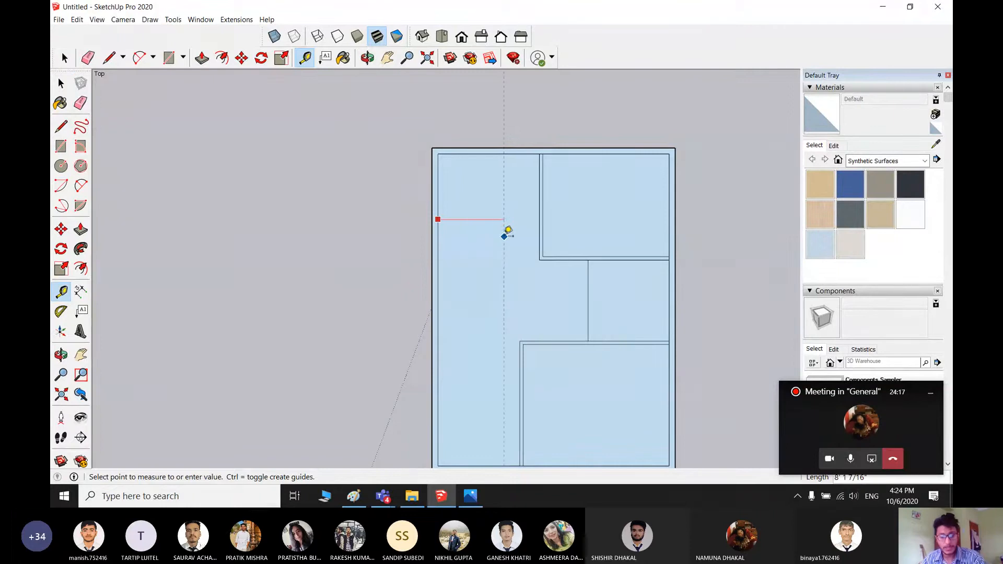
type("8")
key("Return")
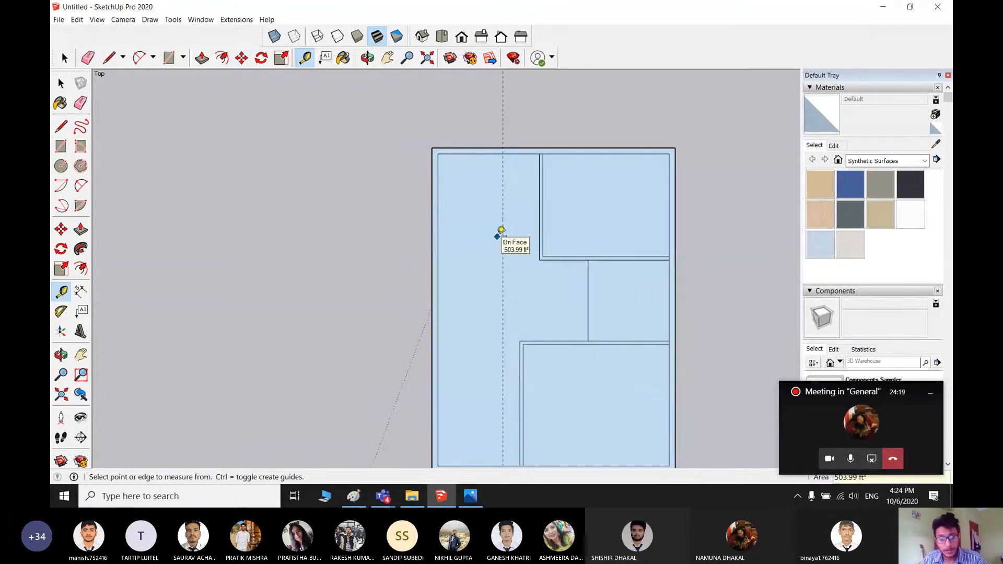
- Place a guide 5' below the inner edge of the upper outer wall and another 5' below that guide
left_click(469, 149)
type("5")
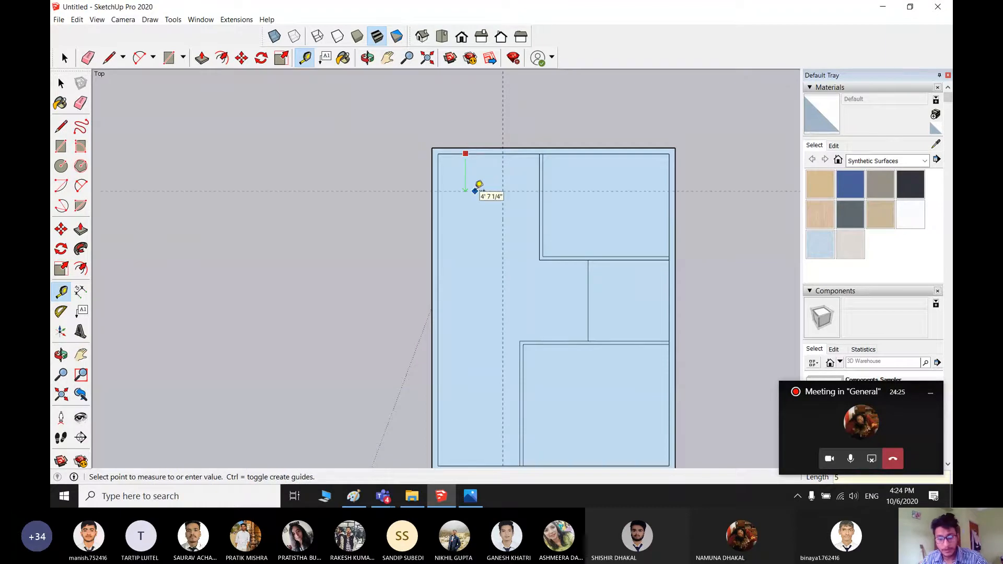
key("Return")
left_click(463, 194)
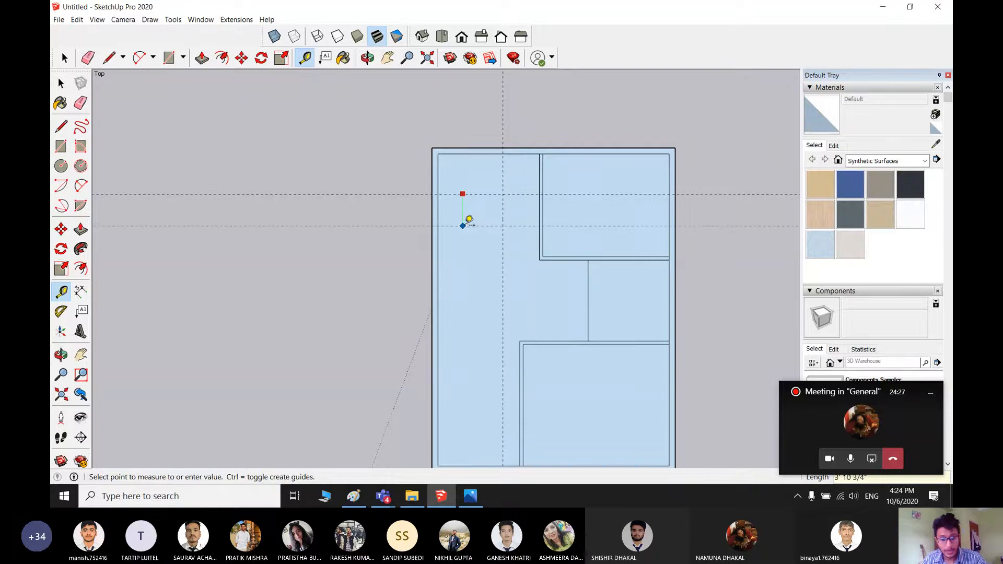
type("5'")
key("Return")
key("space")
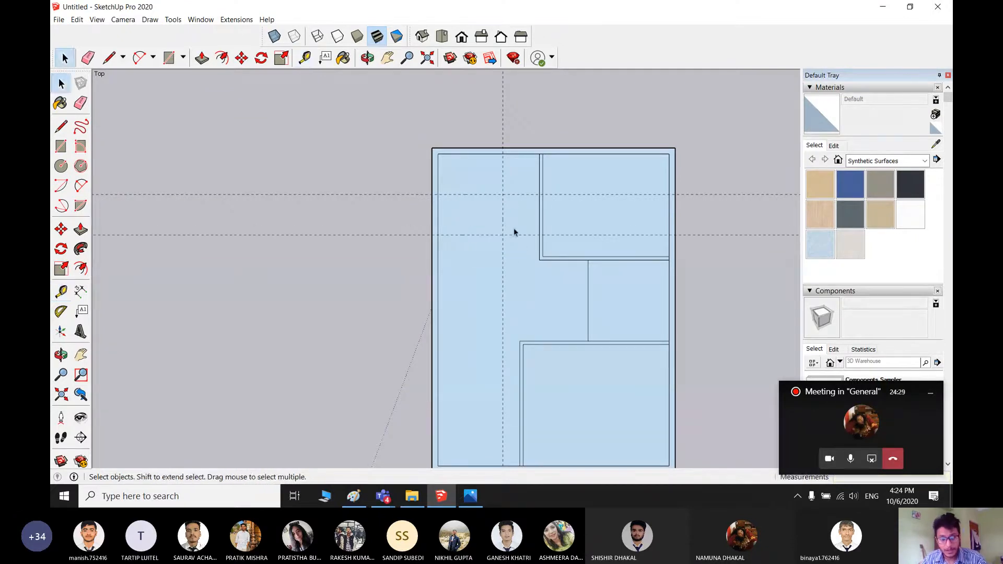
- Draw two stacked 8' by 5' rectangles between the guides in the left plan's upper left corner, and erase the three guides
key("r")
left_click(438, 154)
left_click(503, 195)
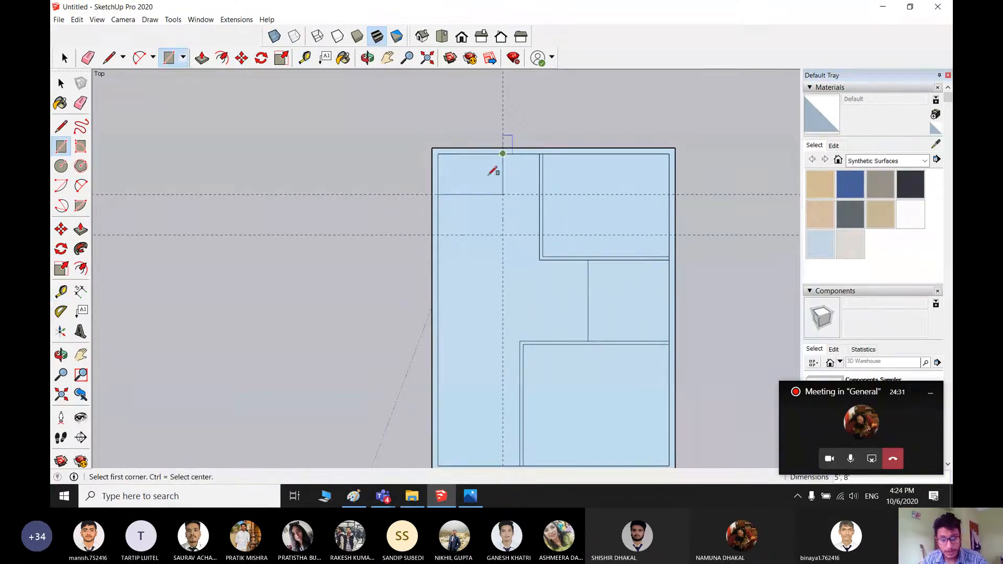
left_click(437, 194)
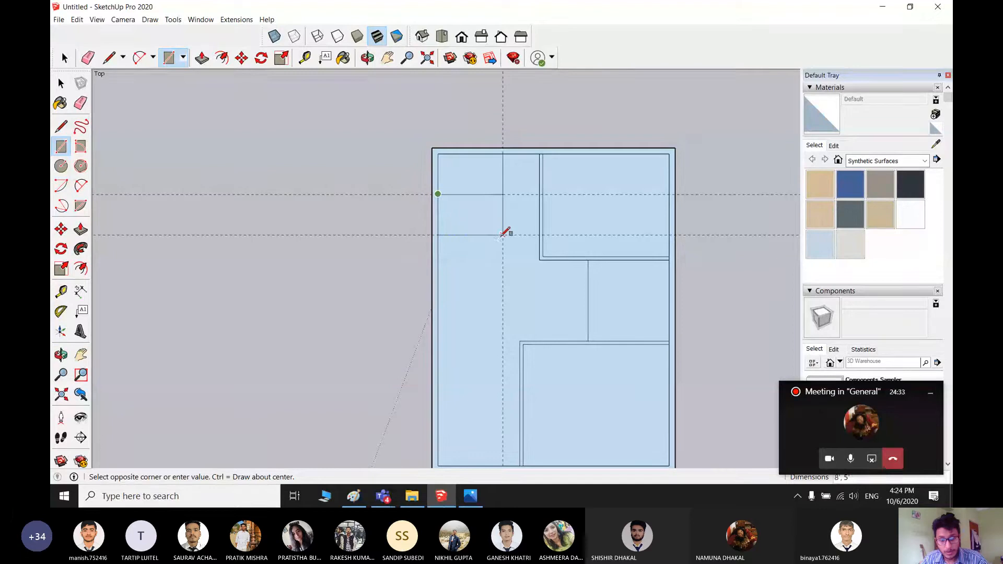
left_click(503, 235)
key("space")
key("e")
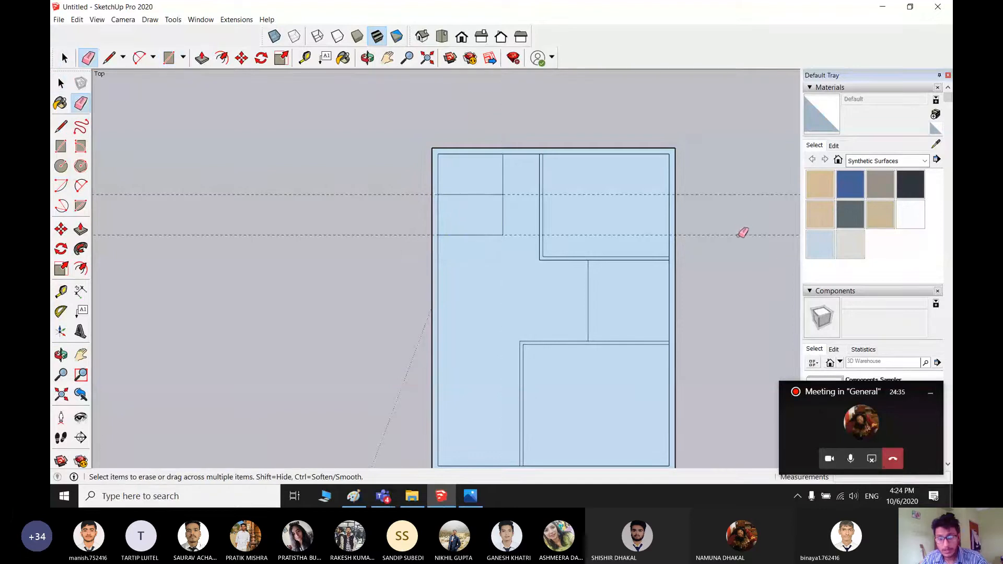
scroll(467, 267, "down", 2)
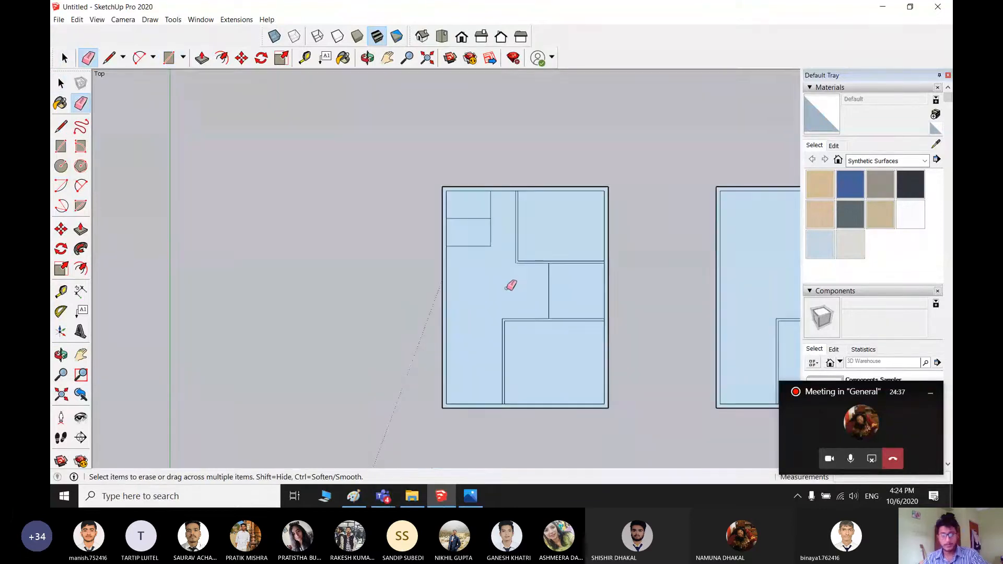
- Switch to the Teams meeting window, look through the participant list, and return to the SketchUp model
key("space")
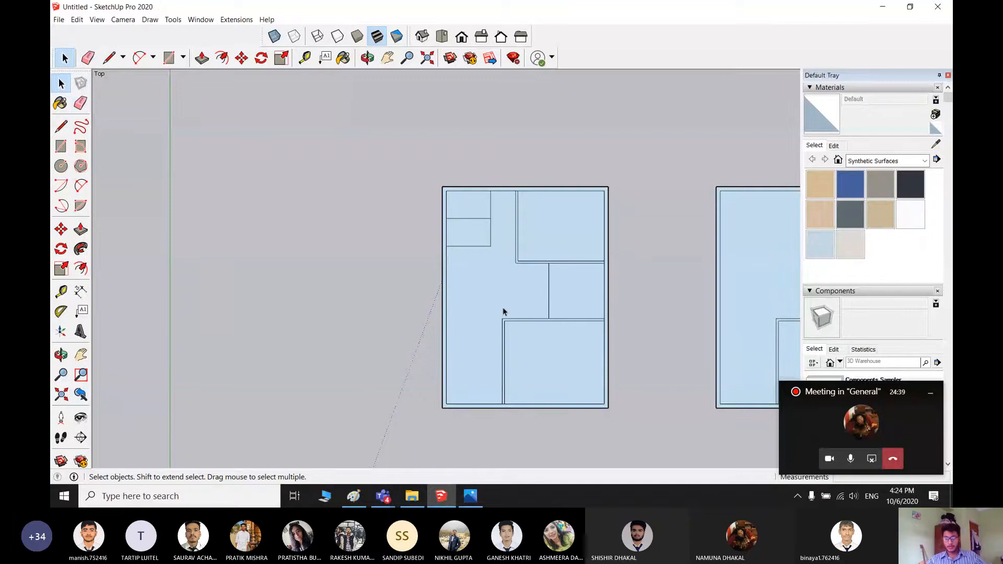
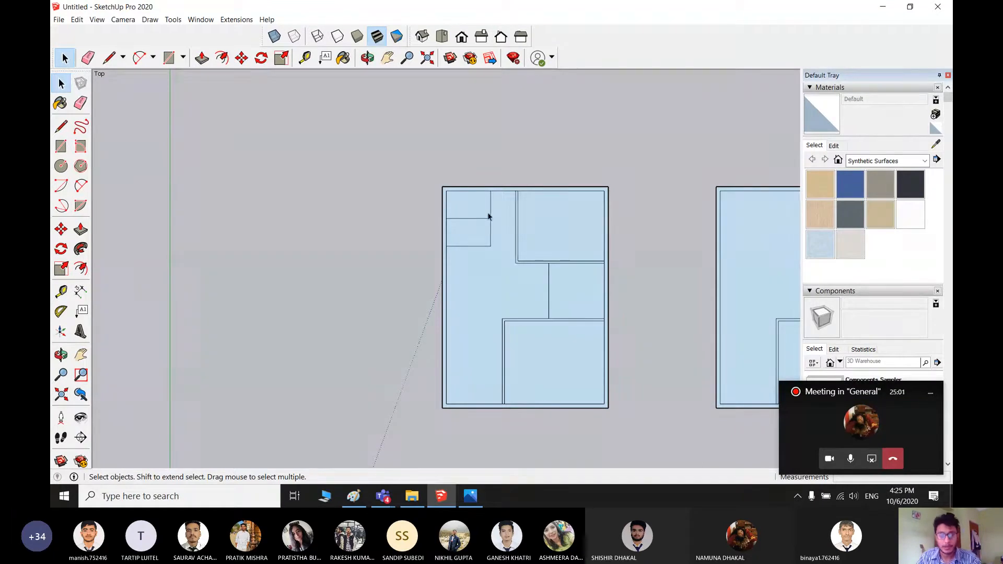
left_click(862, 417)
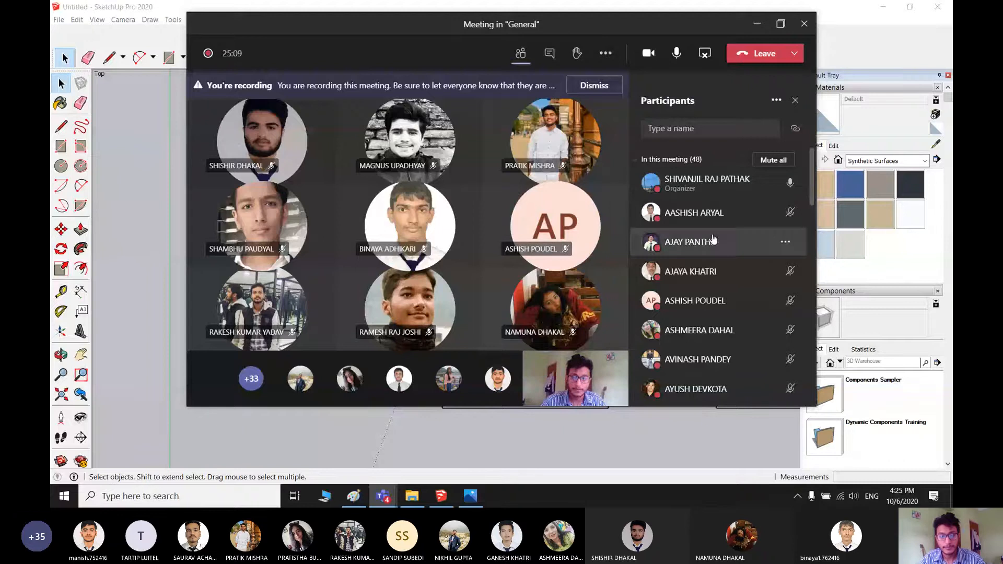
scroll(721, 242, "down", 5)
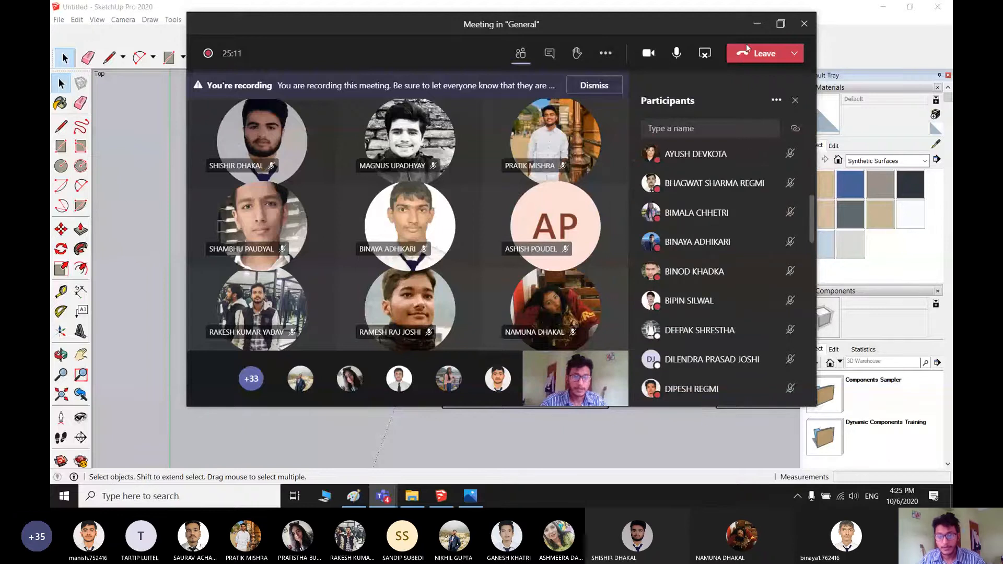
left_click(757, 23)
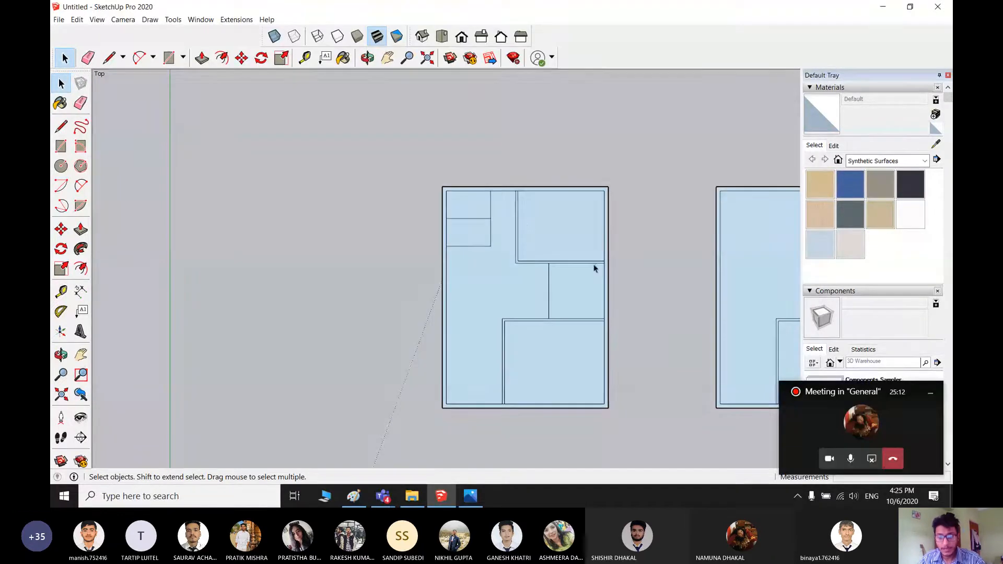
- Place a Tape Measure guide 5" outside the right edge of the two small rooms in the left plan's upper left corner
scroll(471, 214, "up", 3)
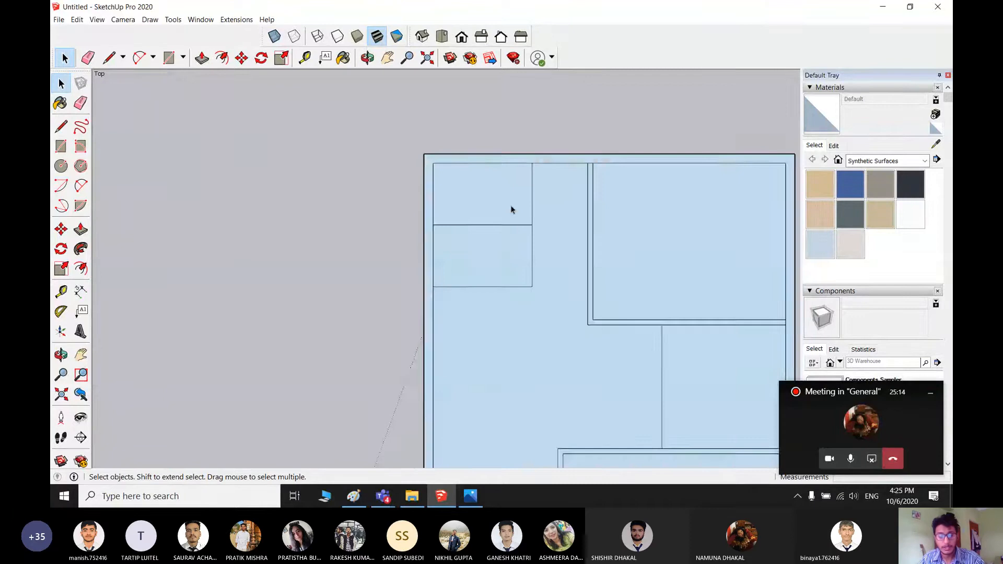
key("t")
left_click(535, 206)
type("5")
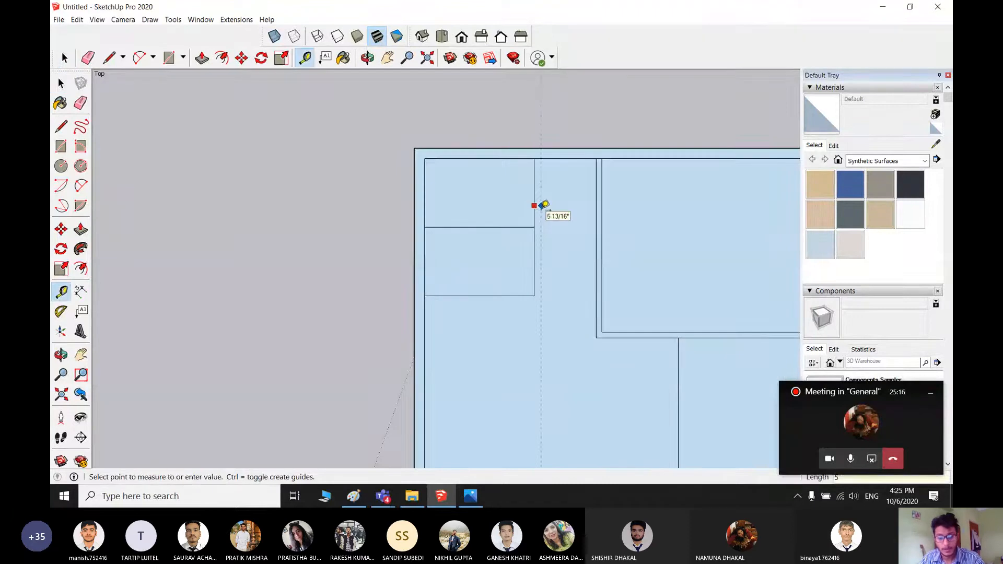
key("Return")
key("space")
- Draw a 5" wide wall rectangle along the full right side of the two small rooms up to the guide, and erase the guide
key("r")
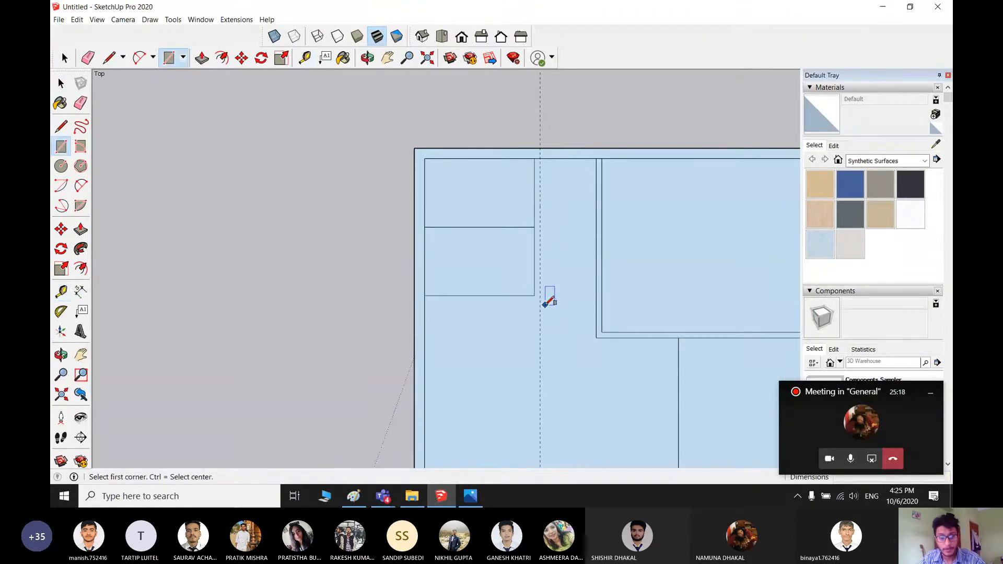
left_click(535, 297)
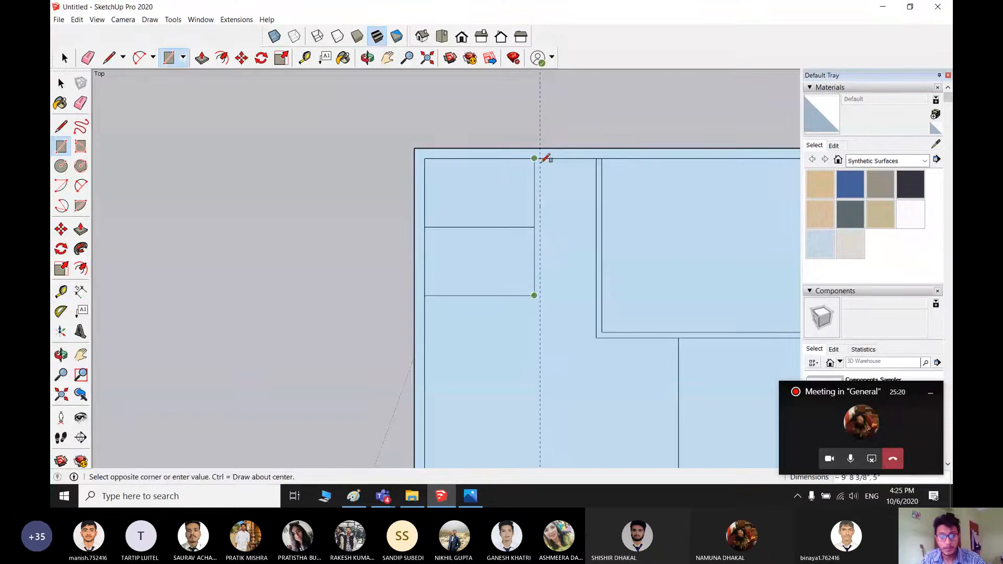
key("space")
scroll(537, 315, "up", 3)
key("r")
left_click(535, 288)
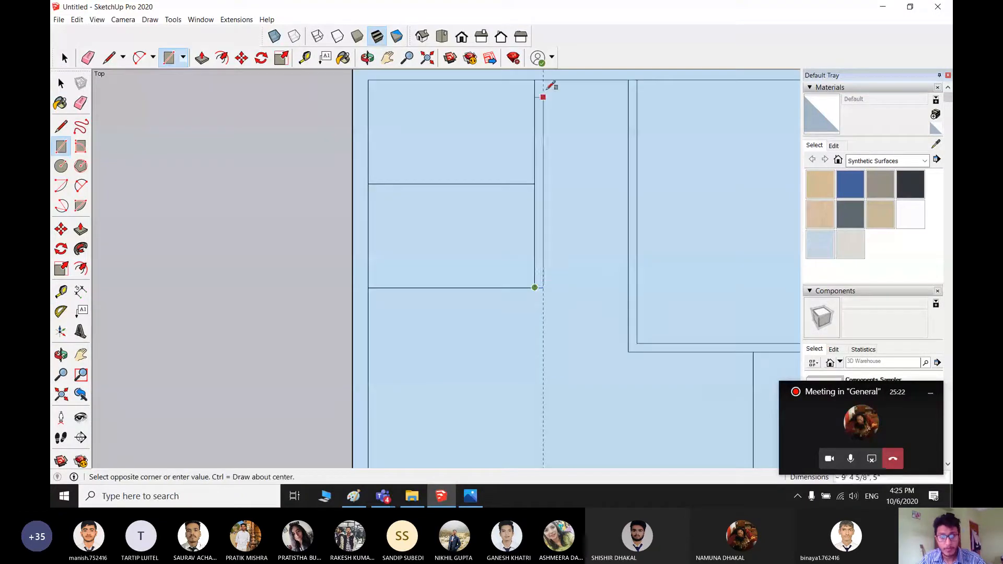
left_click(543, 79)
scroll(527, 131, "down", 3)
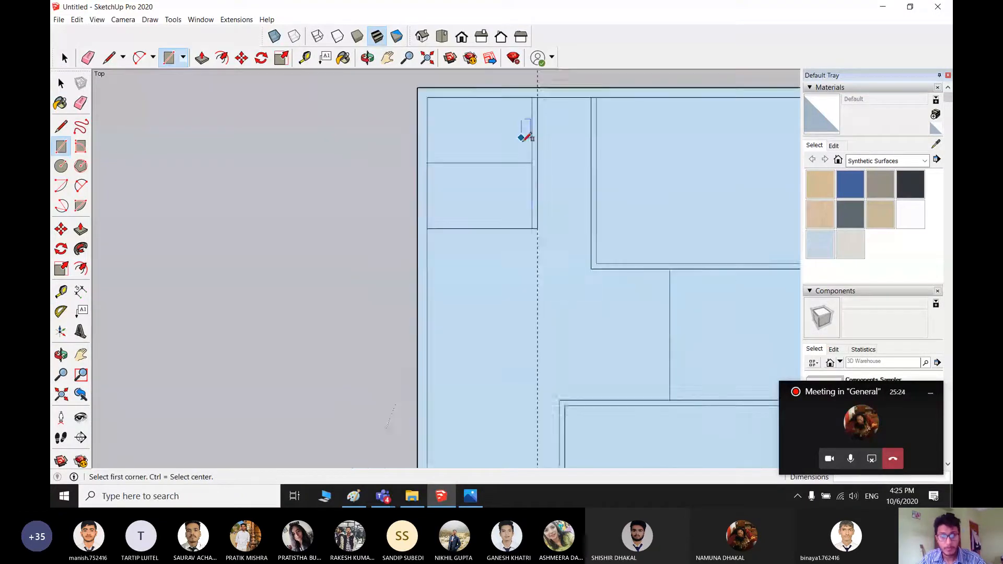
key("space")
key("e")
left_click(517, 251)
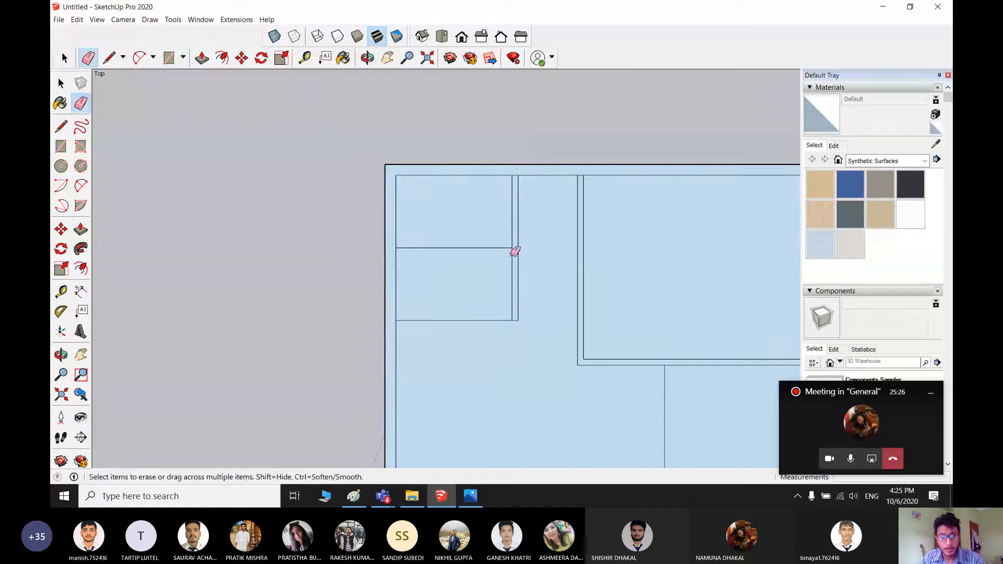
scroll(410, 255, "down", 1)
- Place a guide 5" above the line dividing the two small rooms
key("t")
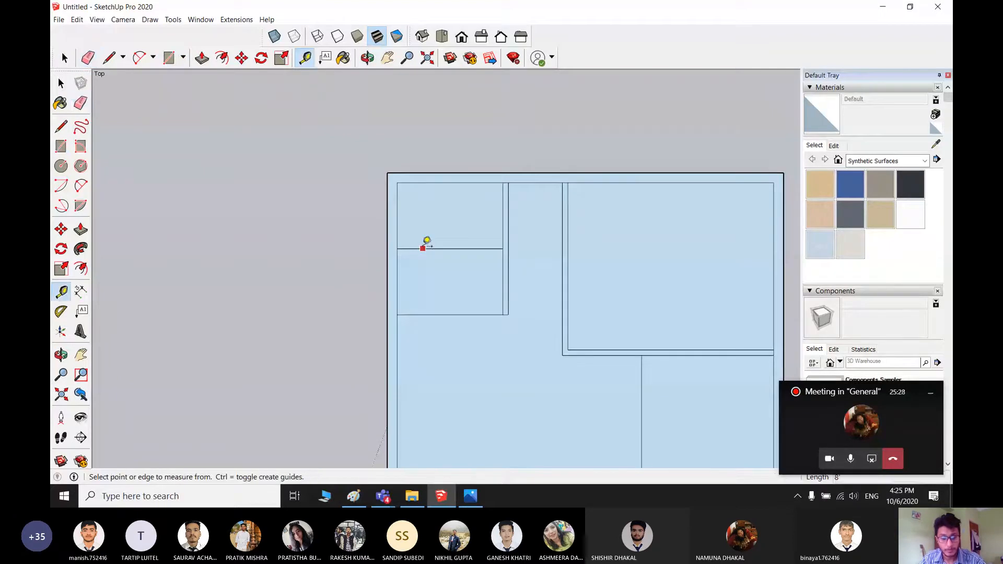
left_click(423, 246)
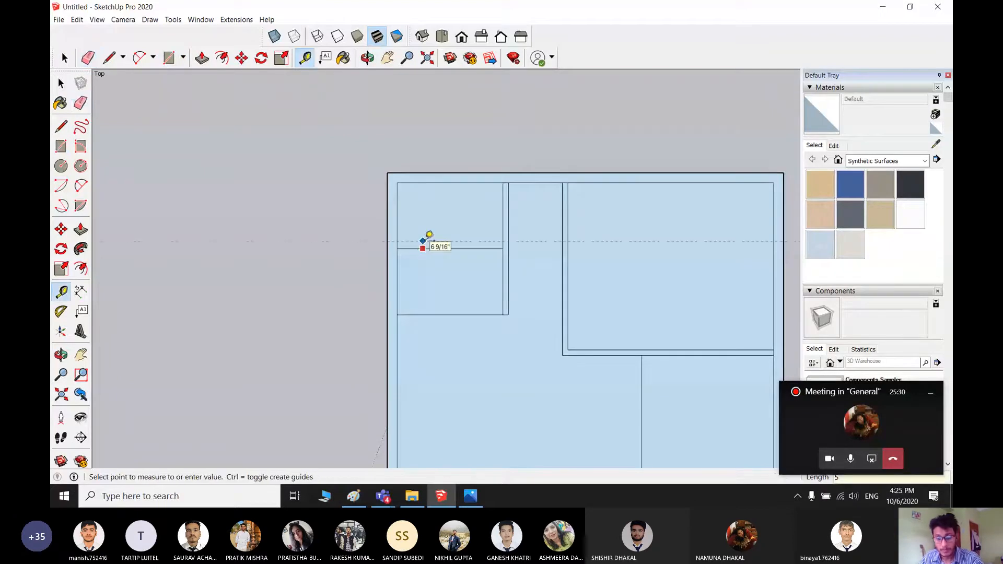
left_click(429, 238)
key("space")
- Draw a 5" thick wall rectangle between the dividing line and the guide across the small rooms, and erase the guide
key("r")
left_click(507, 243)
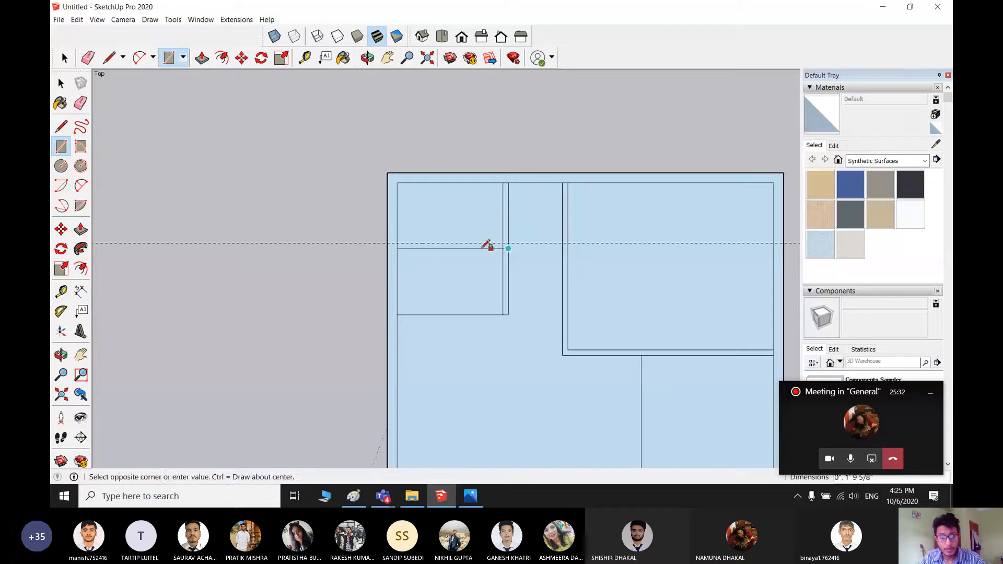
key("space")
key("r")
left_click(503, 248)
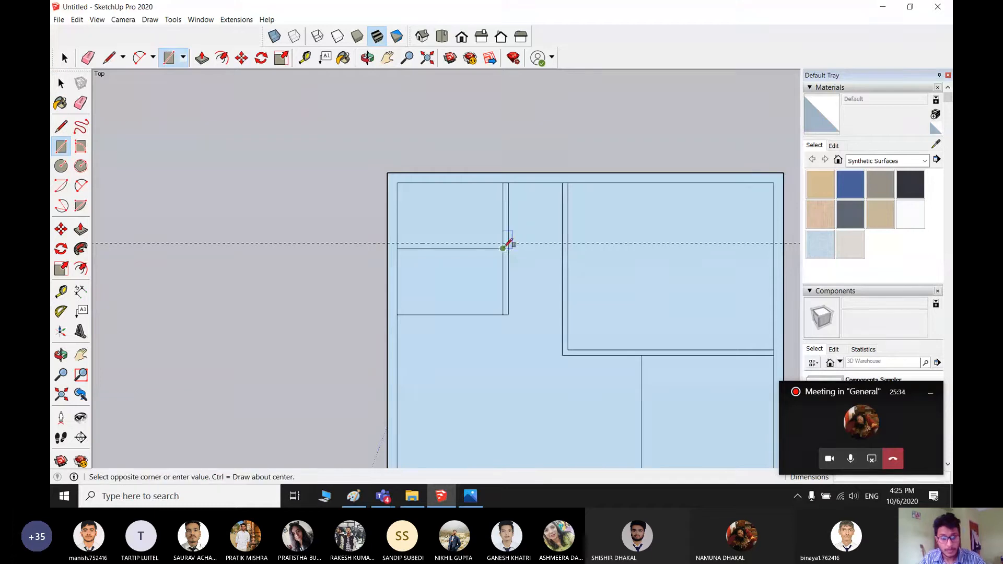
left_click(397, 243)
key("e")
scroll(398, 243, "down", 2)
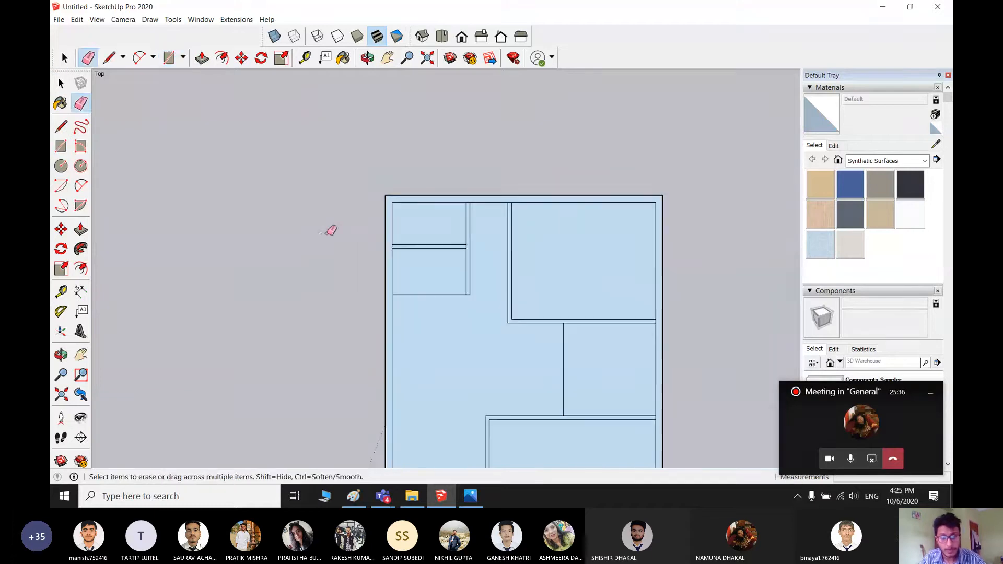
- Erase the short edge where the dividing wall meets the small rooms' right wall to join the two walls
scroll(527, 258, "up", 6)
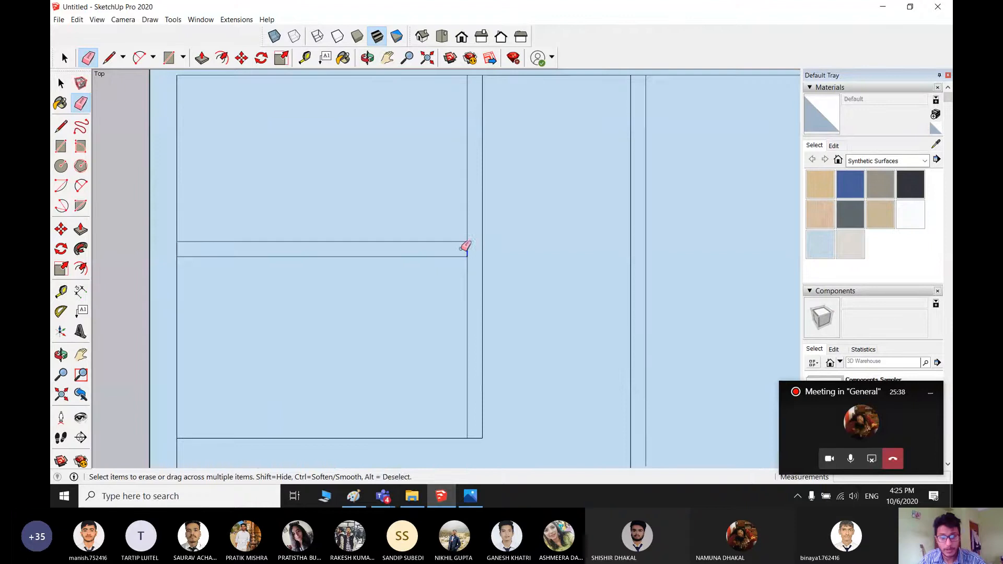
scroll(391, 278, "down", 3)
scroll(298, 259, "down", 1)
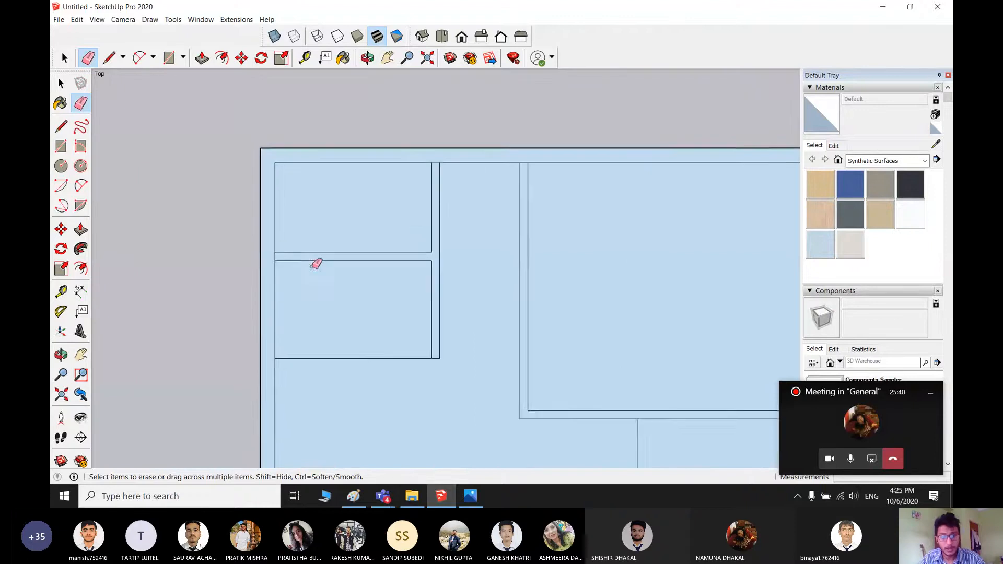
scroll(466, 295, "down", 2)
middle_click_drag(486, 335, 472, 224, "shift")
scroll(472, 225, "down", 3)
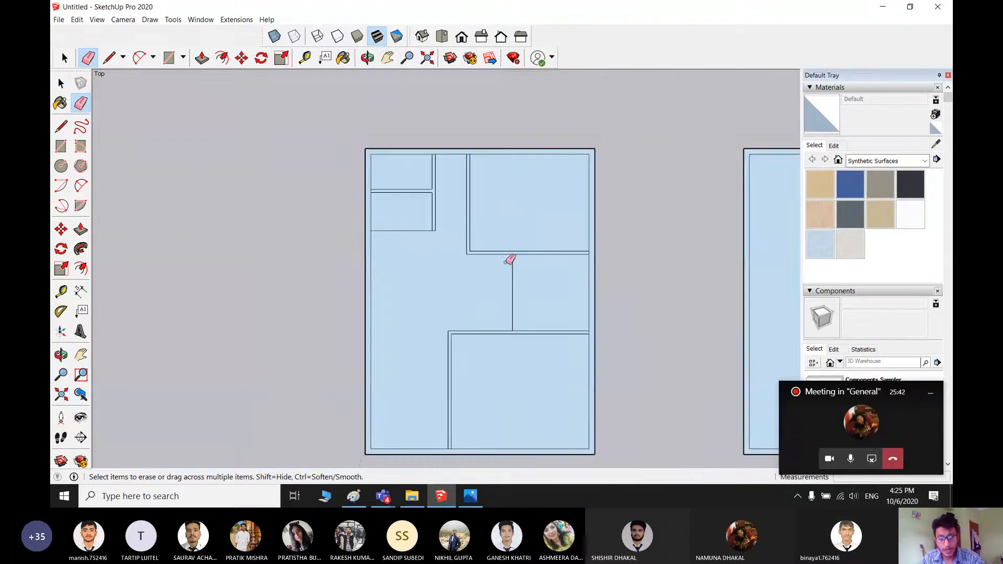
- Place a guide 5" below the lower edge of the lower small room
scroll(391, 240, "up", 1)
key("space")
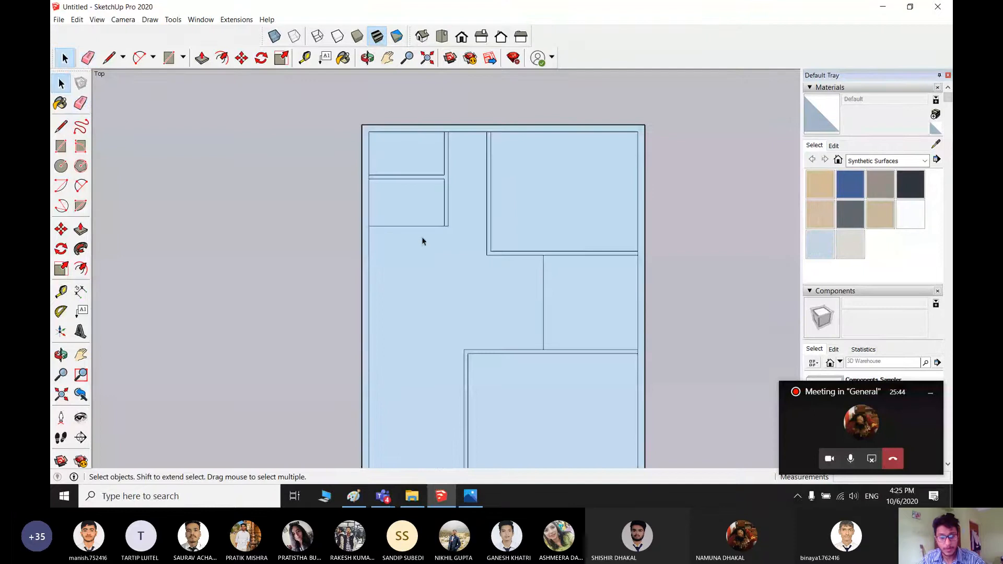
key("t")
left_click(407, 226)
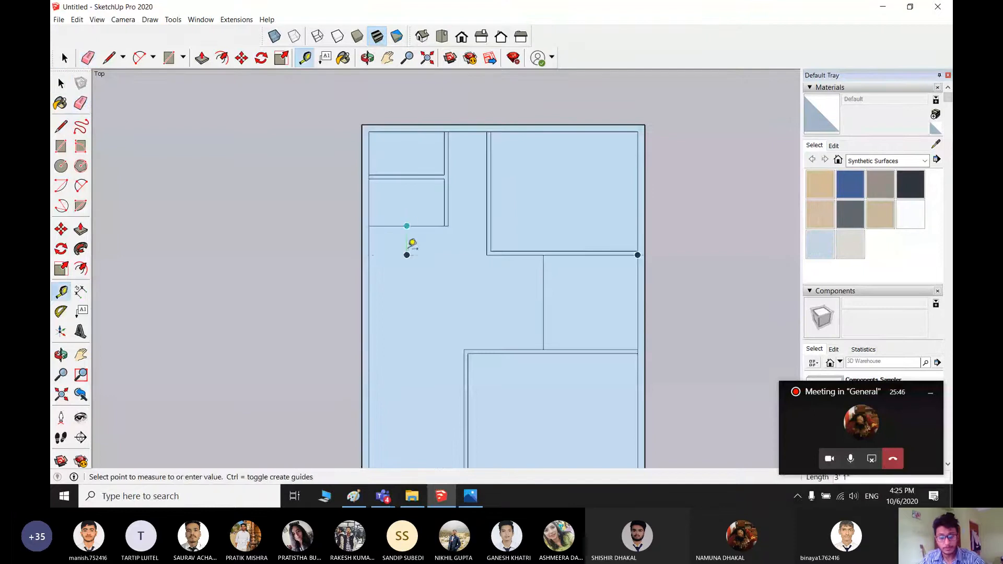
type("5")
key("Return")
- Draw an 8'5" by 5" wall rectangle along the lower edge of the lower small room, and erase the guide
key("r")
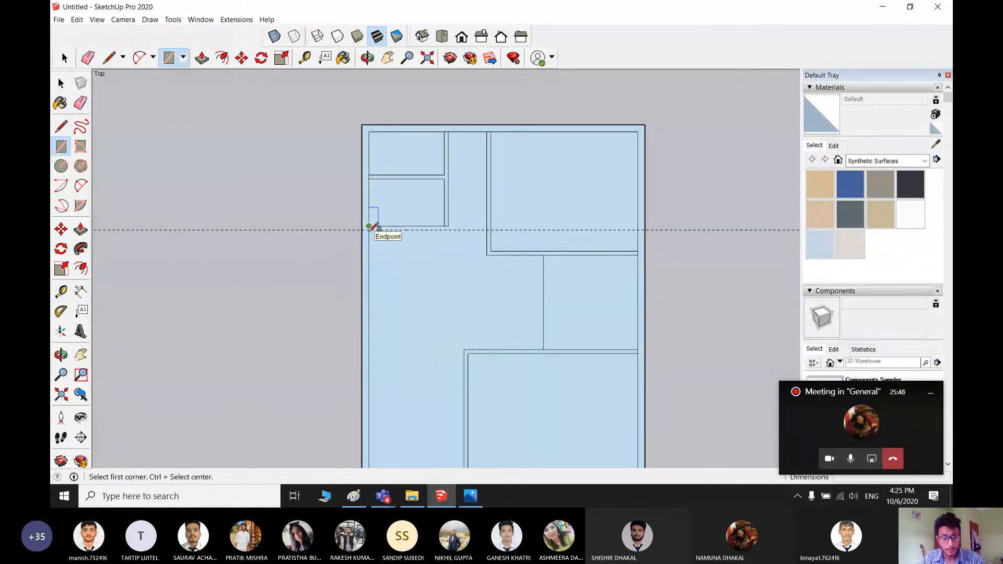
left_click(368, 226)
scroll(450, 238, "up", 3)
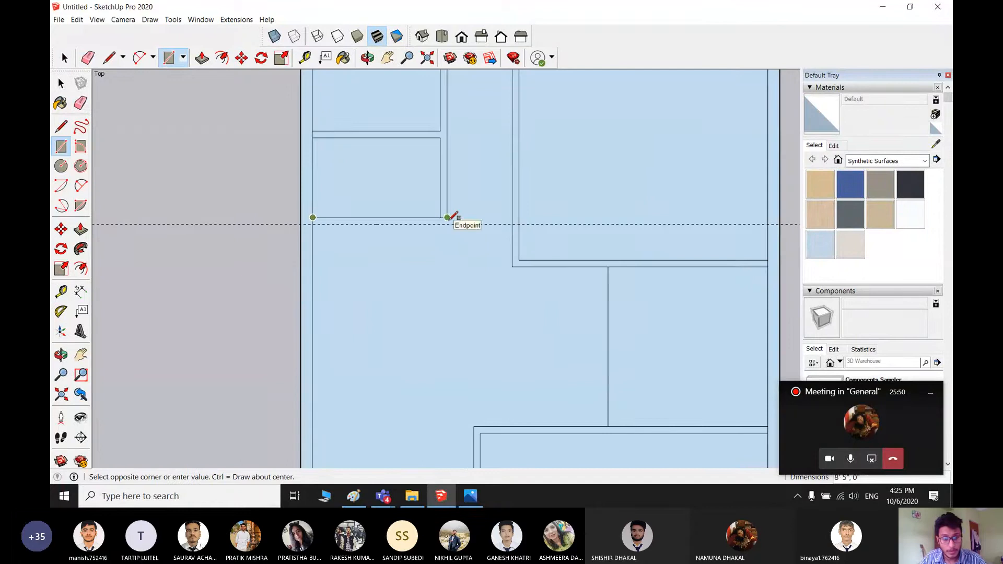
key("space")
key("r")
left_click(447, 218)
left_click(312, 225)
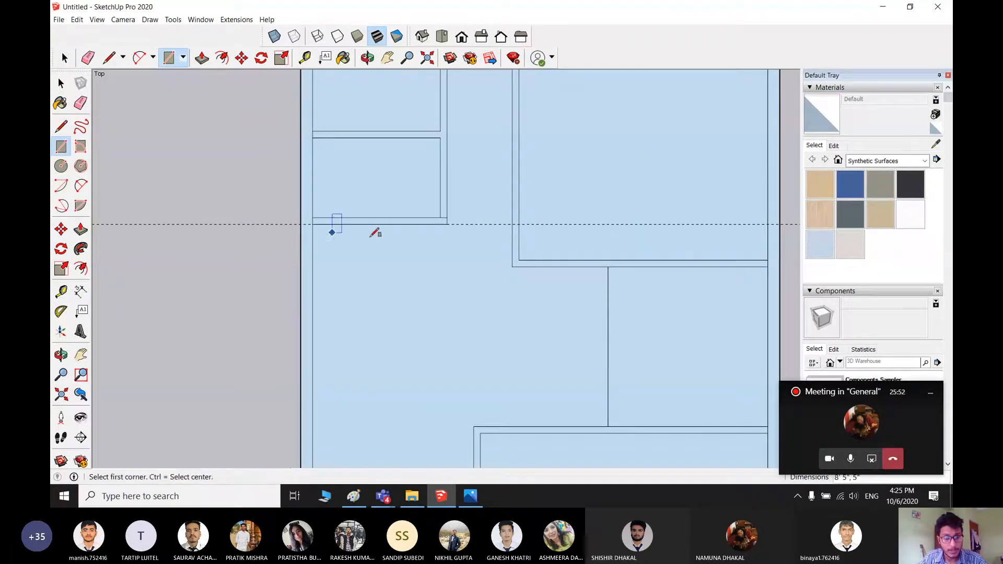
key("space")
key("e")
left_click(292, 224)
- Erase the short edges at the corner where the small rooms' lower wall meets their right wall
scroll(448, 214, "up", 3)
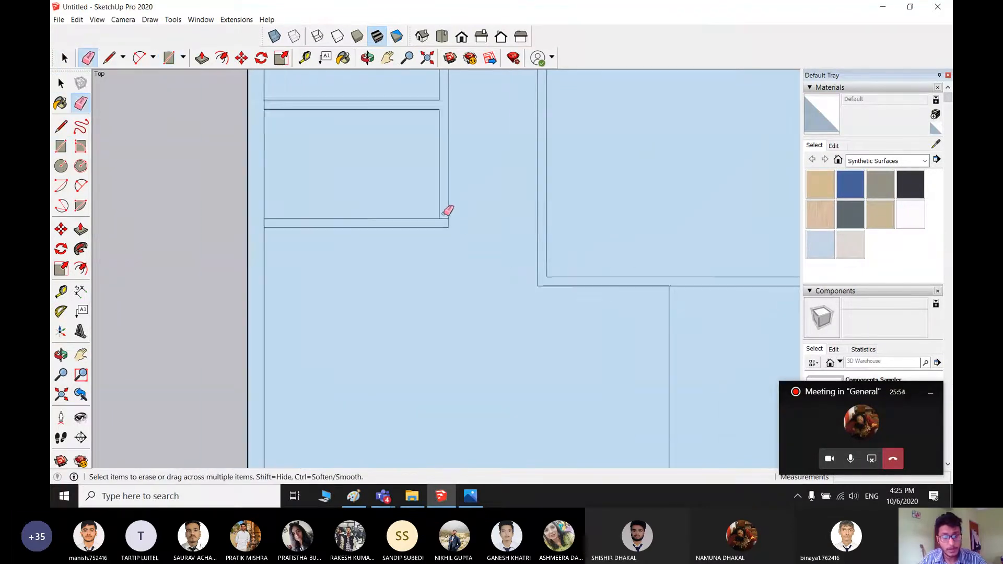
scroll(444, 225, "down", 3)
scroll(416, 239, "down", 5)
middle_click_drag(494, 293, 537, 288)
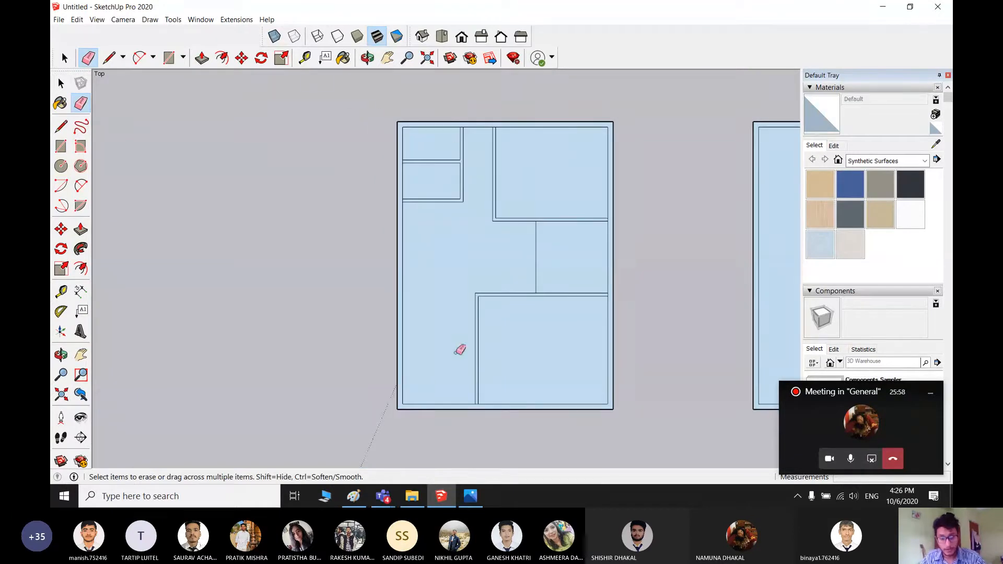
key("space")
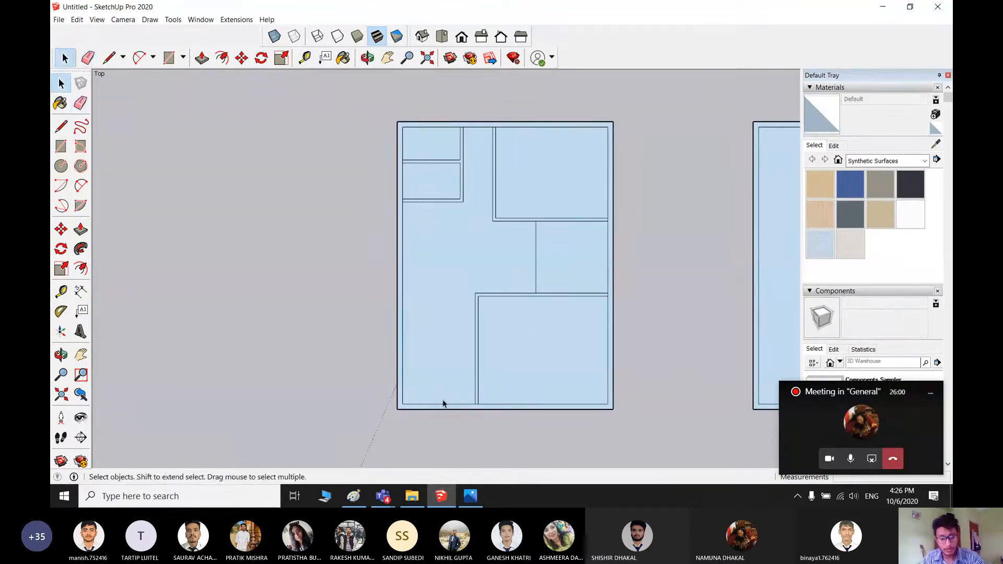
- Place a guide 10' above the inner edge of the left plan's lower outer wall
key("t")
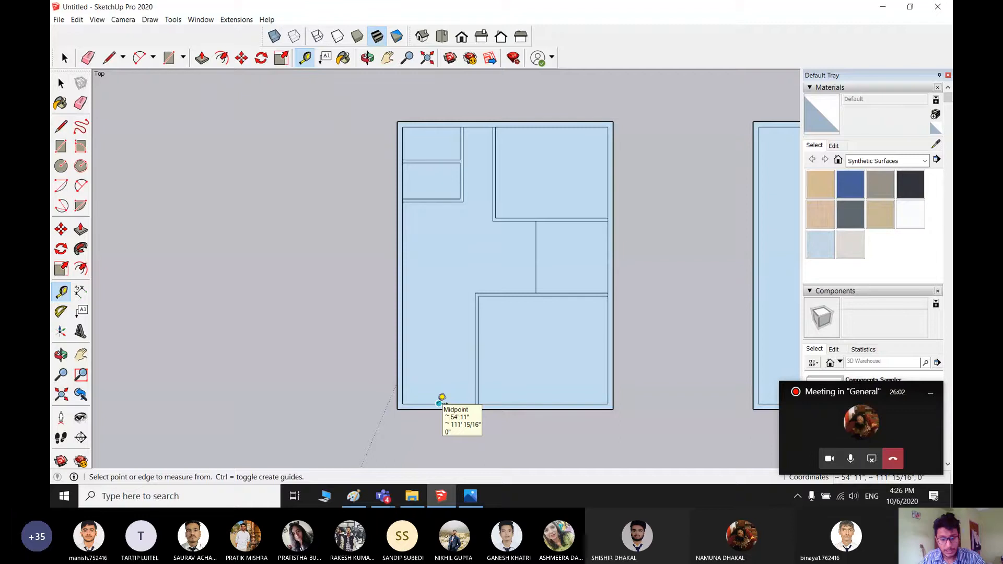
left_click(439, 403)
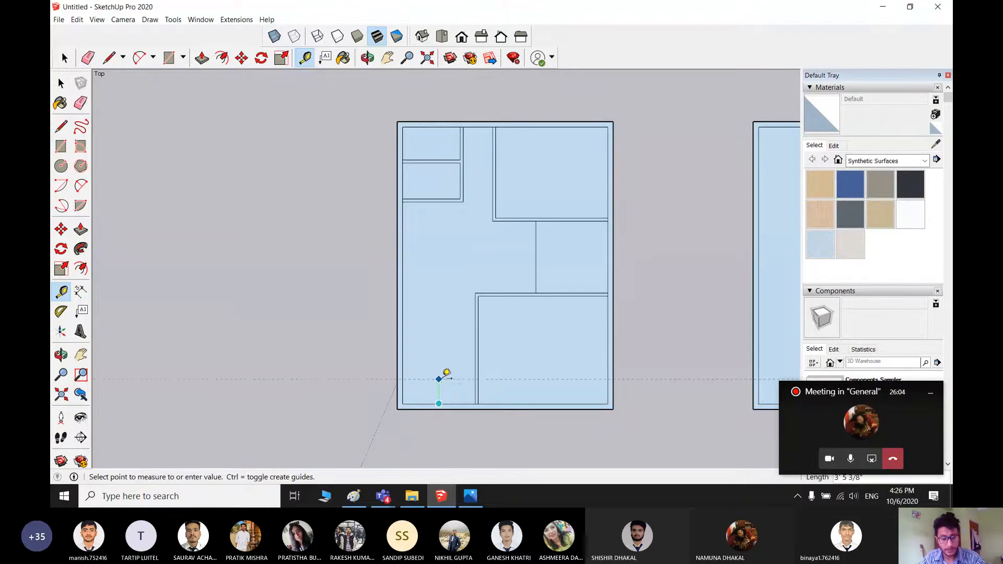
type("10'")
key("Return")
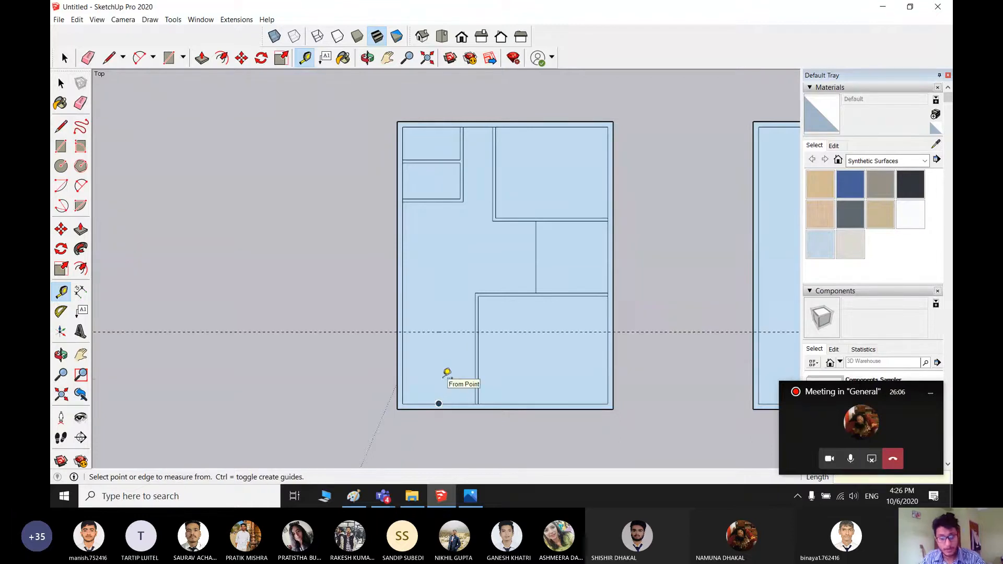
key("space")
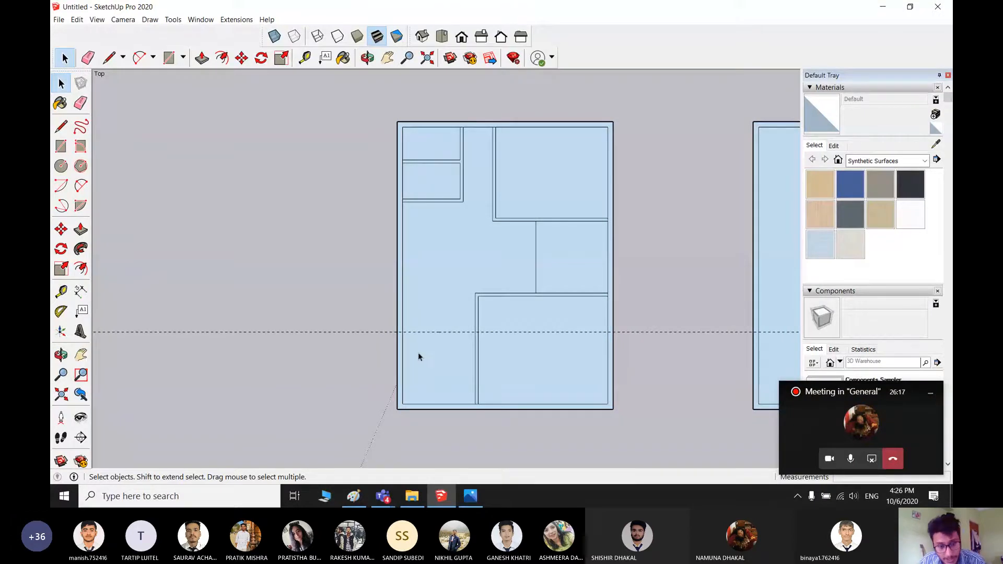
key("t")
left_click(402, 332)
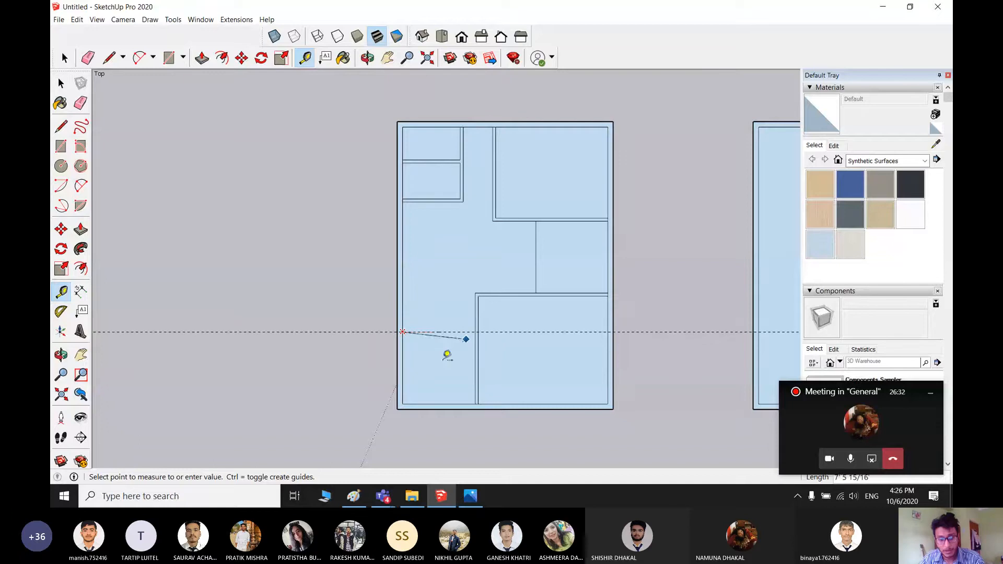
key("space")
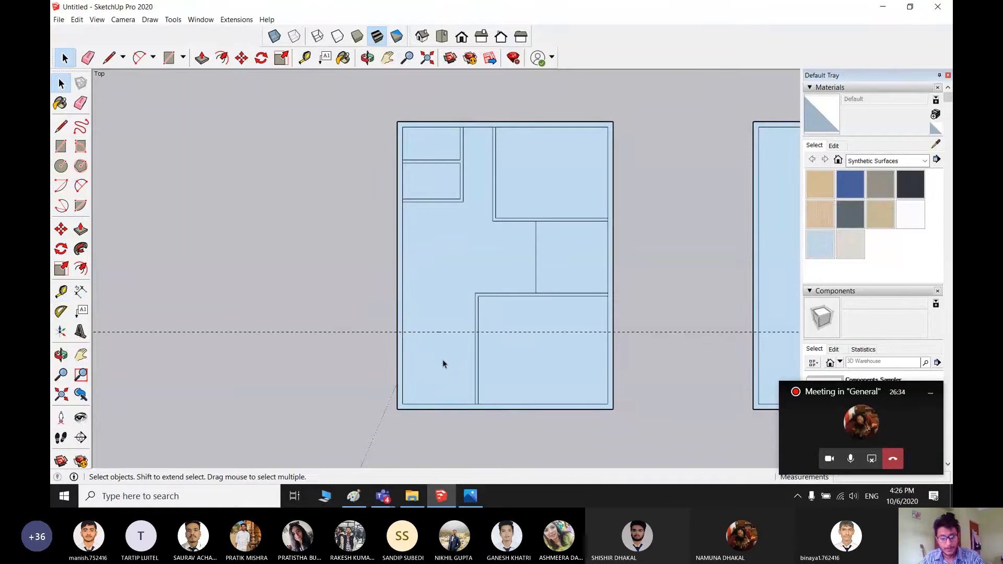
- Draw a line about 10'1" long along the guide, from the lower-right room's left wall to the left outer wall's inner edge
key("l")
left_click(475, 332)
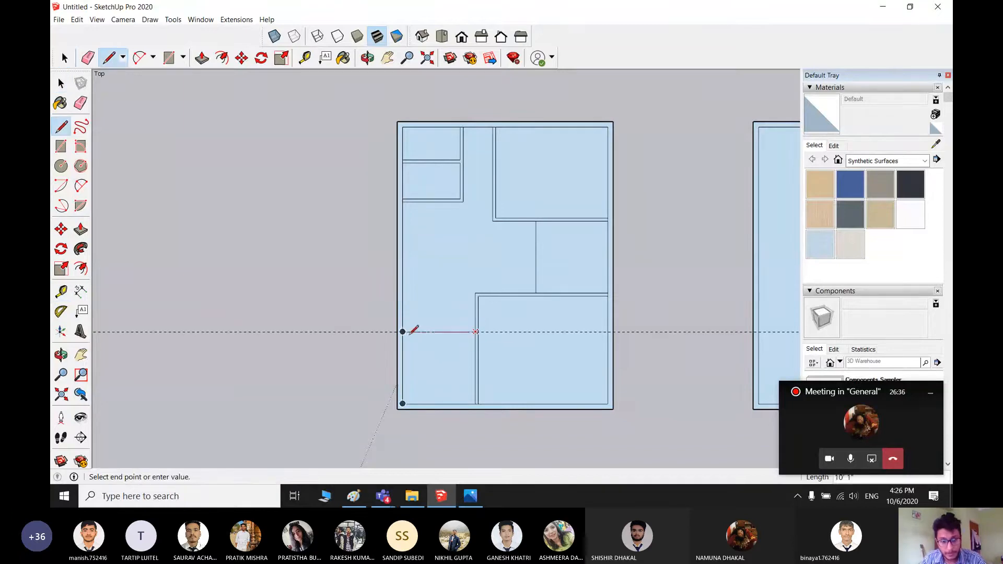
left_click(403, 331)
key("space")
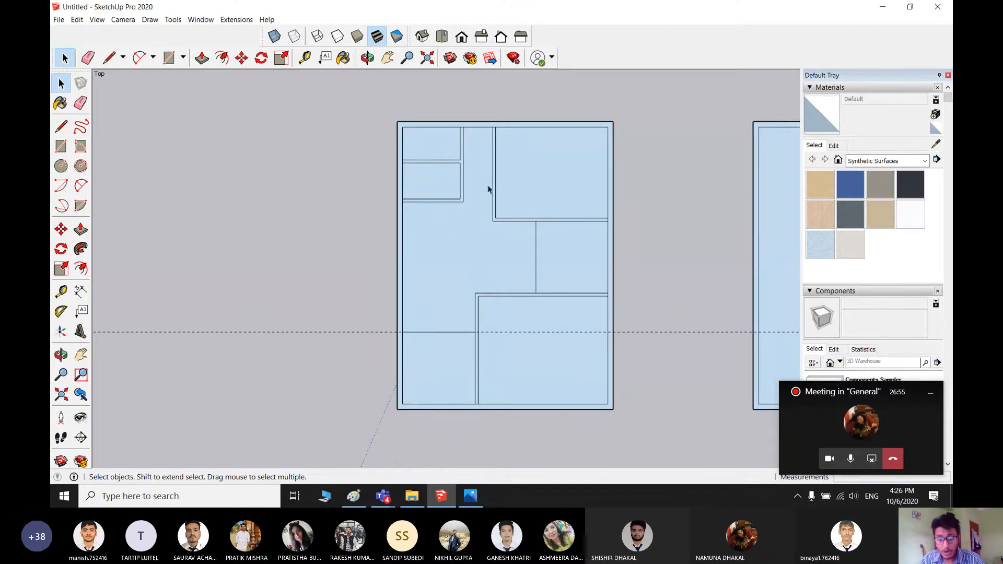
- Measure the passage width between the small rooms' right wall and the upper-right room's left wall
middle_click_drag(474, 220, 457, 282)
scroll(463, 280, "up", 3)
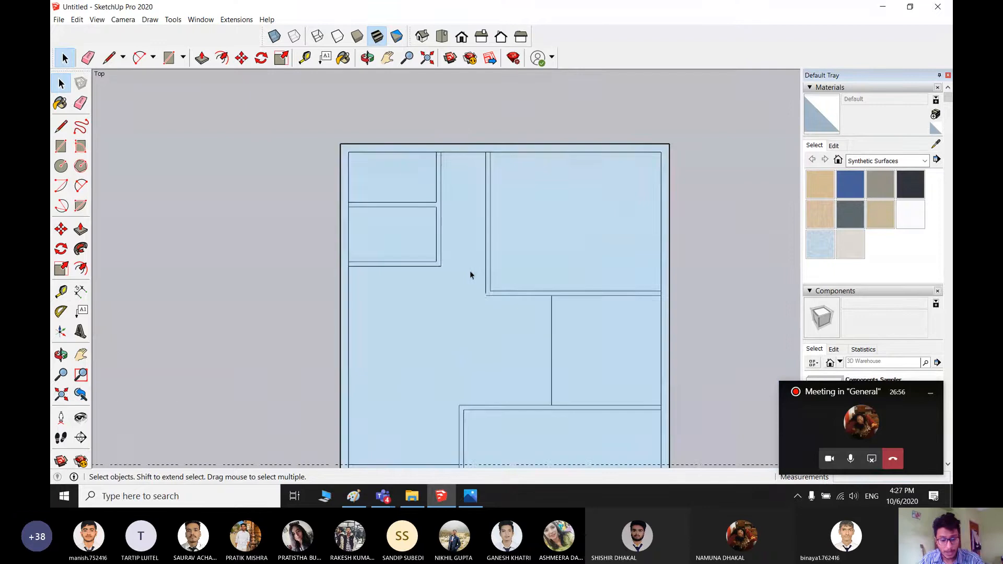
key("t")
left_click(441, 266)
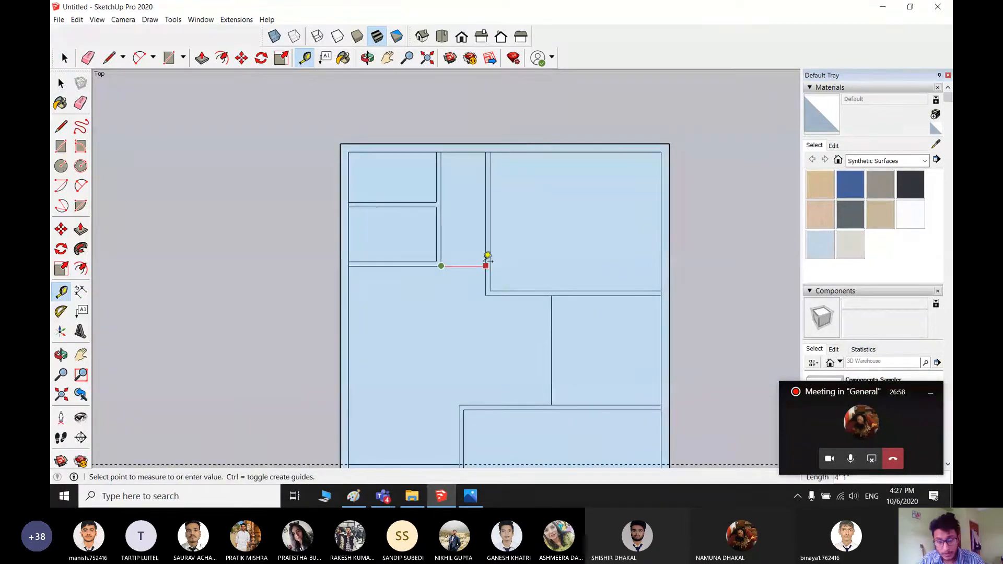
scroll(482, 265, "down", 3)
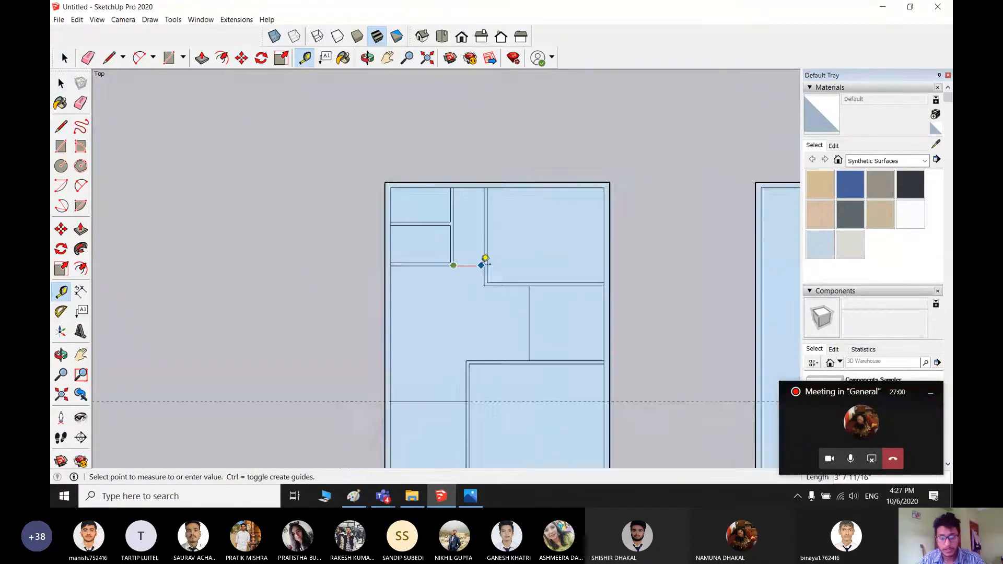
key("Escape")
key("space")
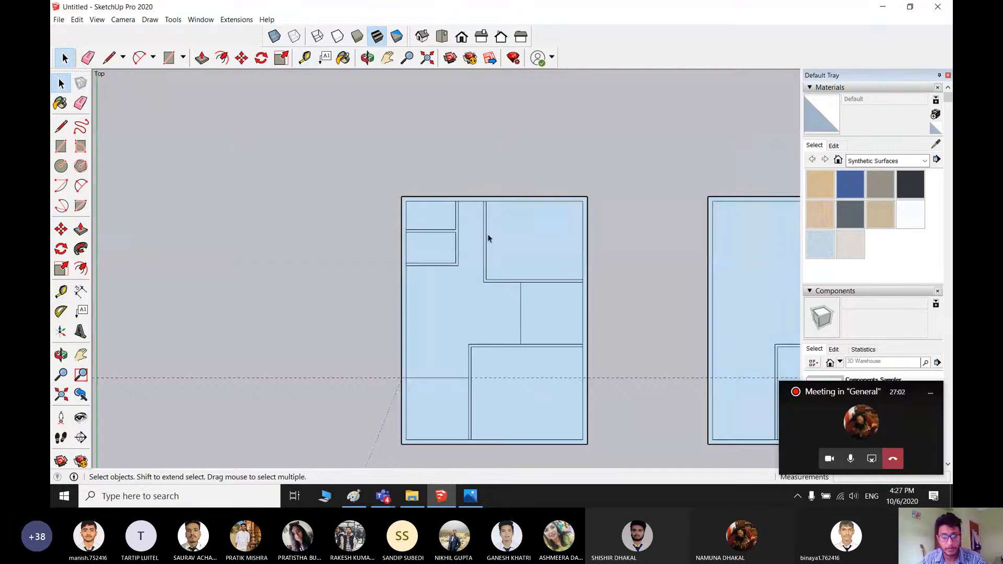
- Place a guide 9" above the new line beside the lower-right room
scroll(470, 309, "down", 2)
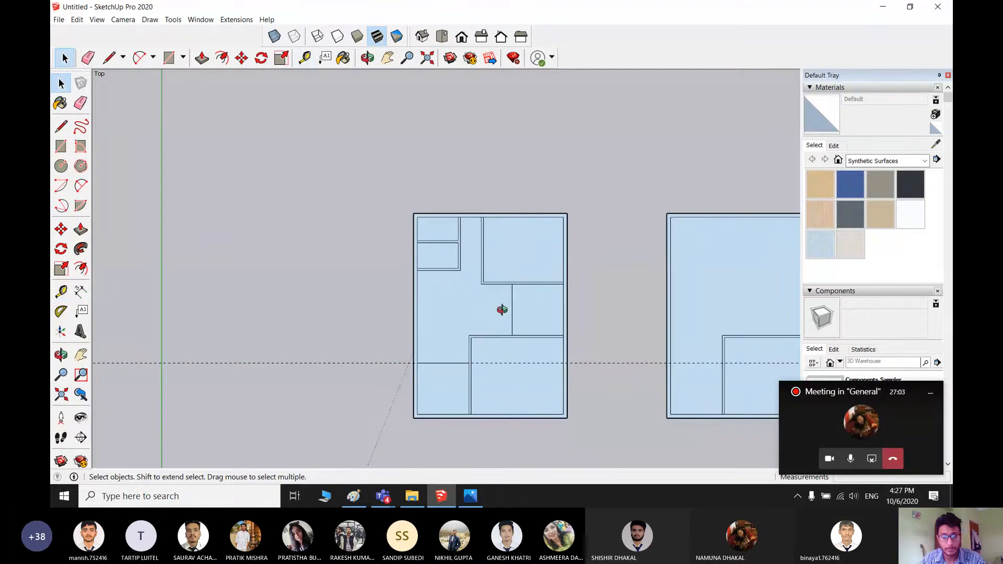
scroll(469, 394, "up", 2)
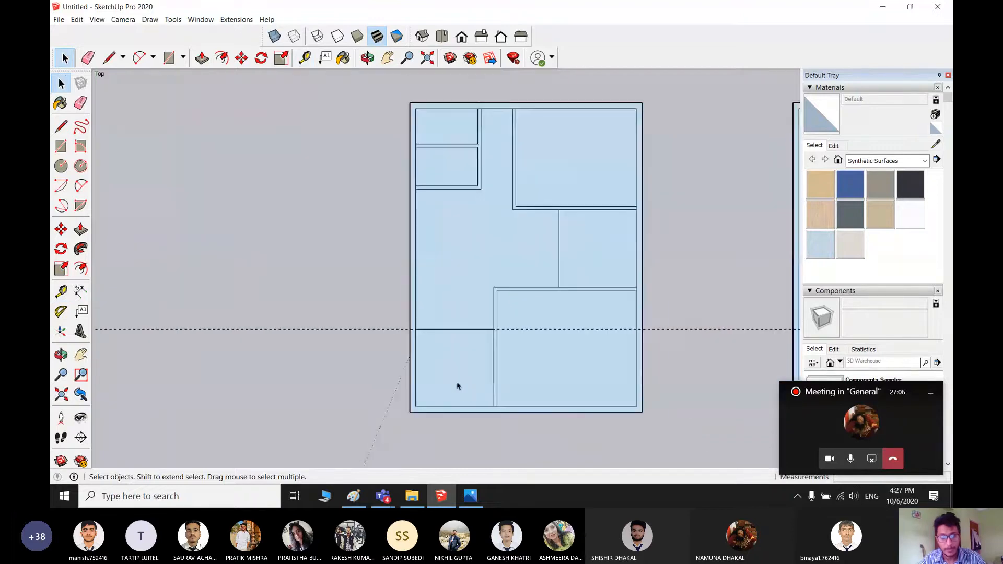
scroll(447, 331, "up", 2)
key("t")
left_click(452, 329)
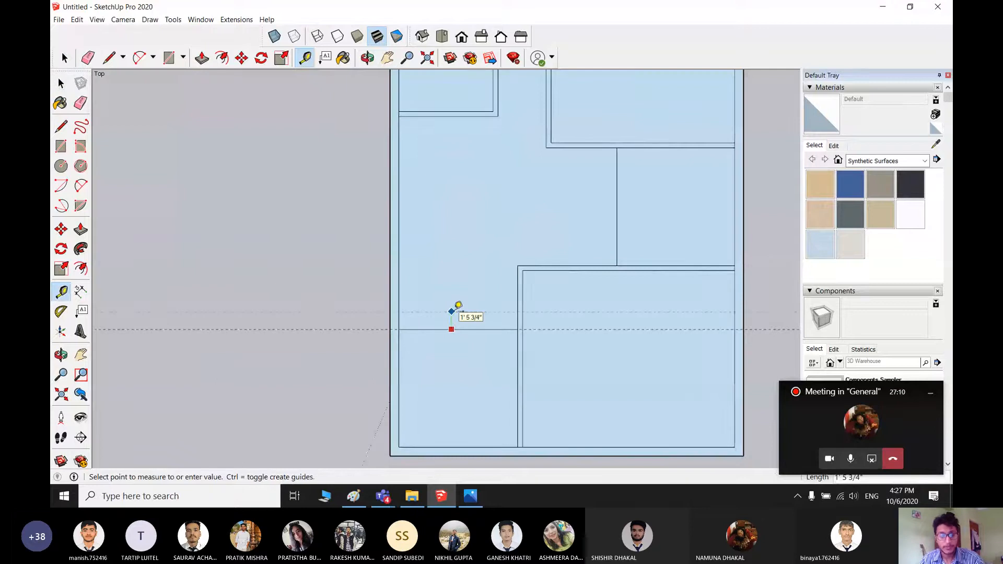
type("9")
key("Return")
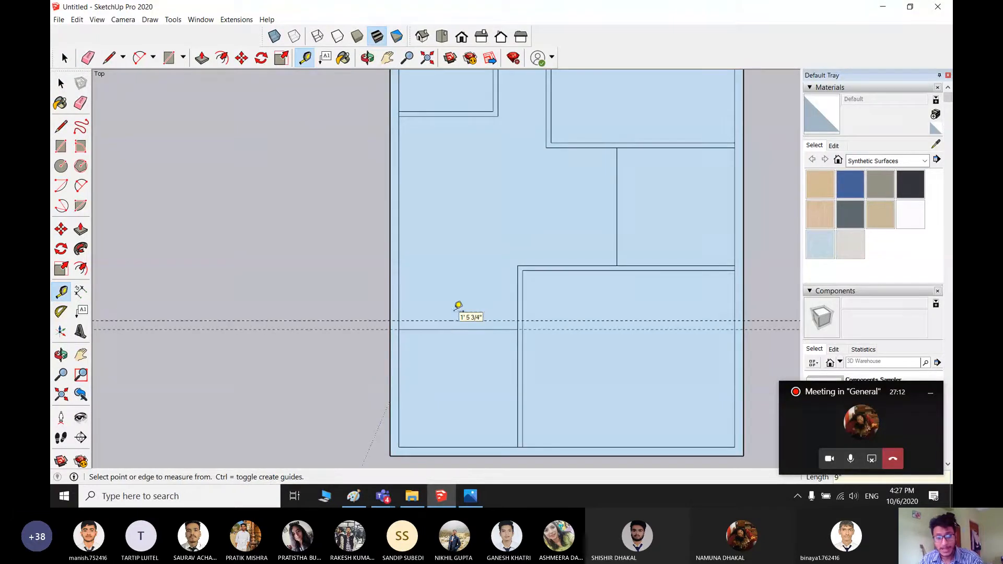
- Draw a wall rectangle between the two guides, from the left outer wall to the lower-right room's wall, and erase both guides
key("space")
scroll(465, 316, "down", 1)
scroll(465, 313, "down", 1)
middle_click_drag(529, 334, 550, 245, "shift")
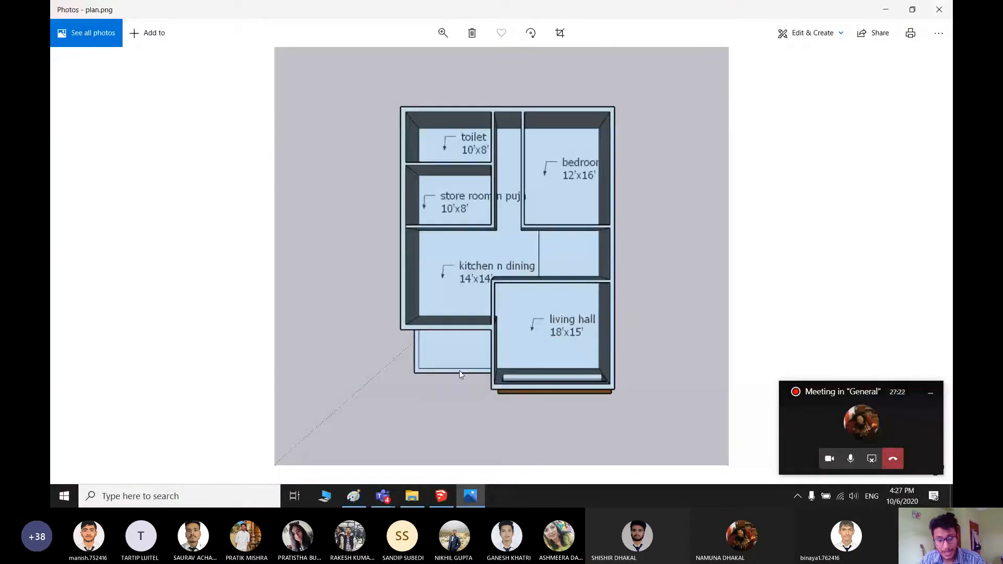
left_click(441, 496)
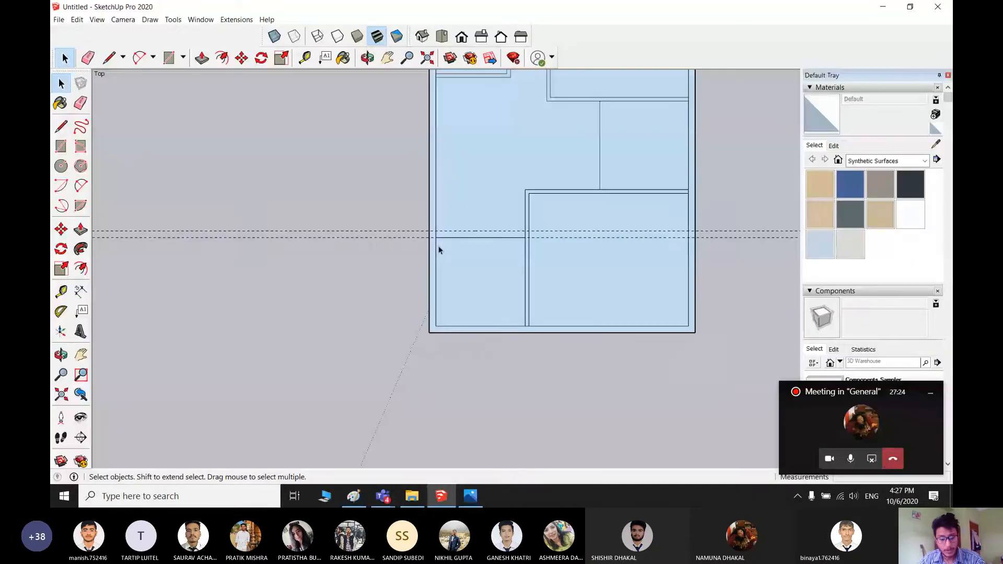
key("r")
left_click(435, 231)
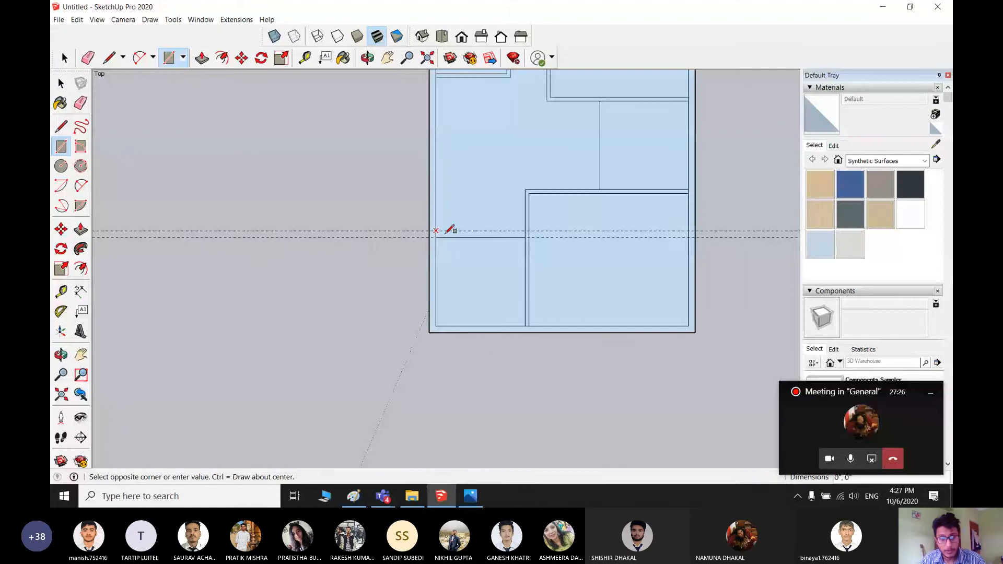
left_click(527, 238)
key("space")
key("e")
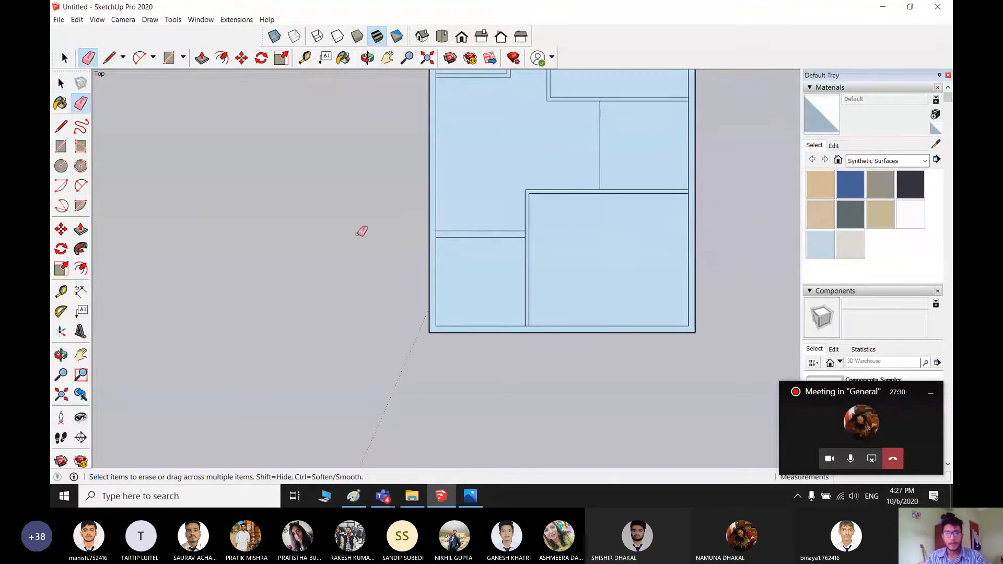
- Erase the short edges where the upper-right and lower-right rooms' horizontal walls meet the right outer wall
scroll(429, 222, "down", 2)
middle_click_drag(486, 215, 425, 328, "shift")
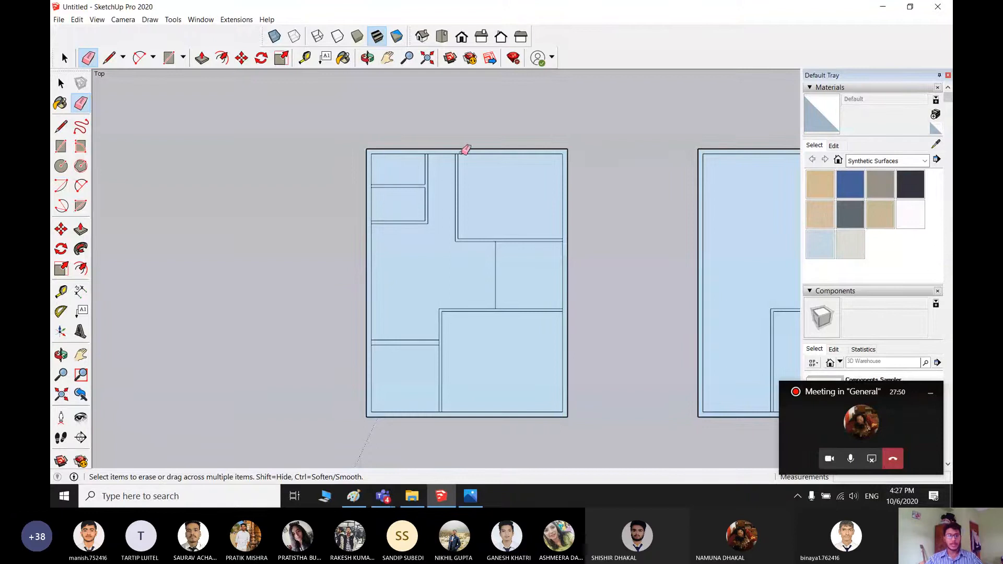
scroll(433, 152, "up", 5)
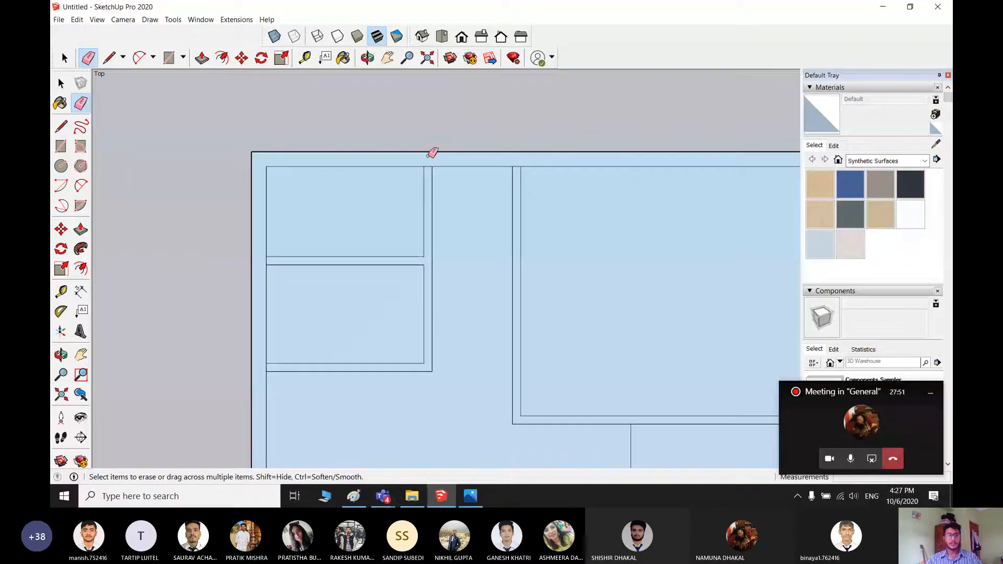
scroll(433, 153, "up", 2)
scroll(428, 184, "up", 1)
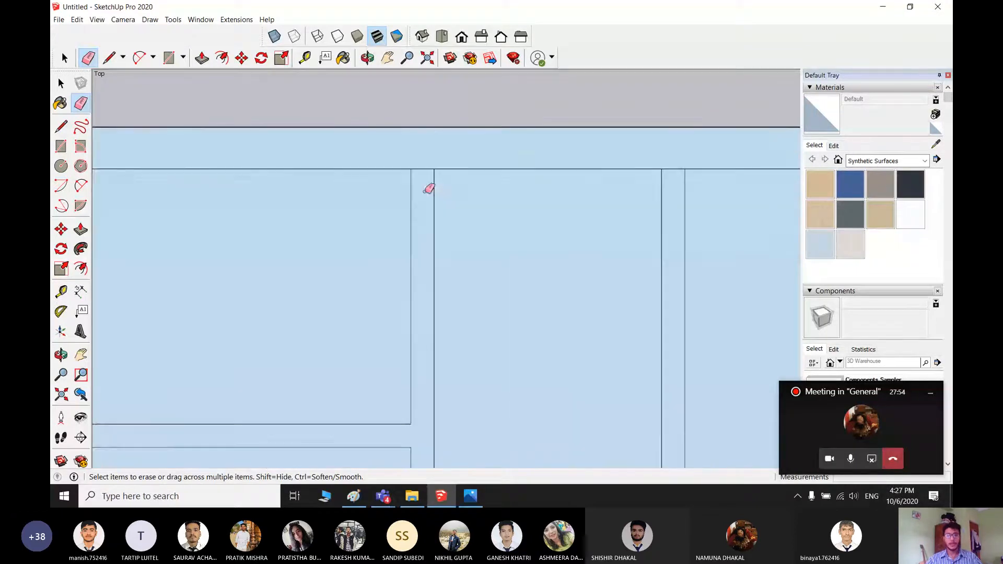
scroll(432, 184, "down", 2)
scroll(547, 233, "down", 3)
scroll(730, 405, "up", 5)
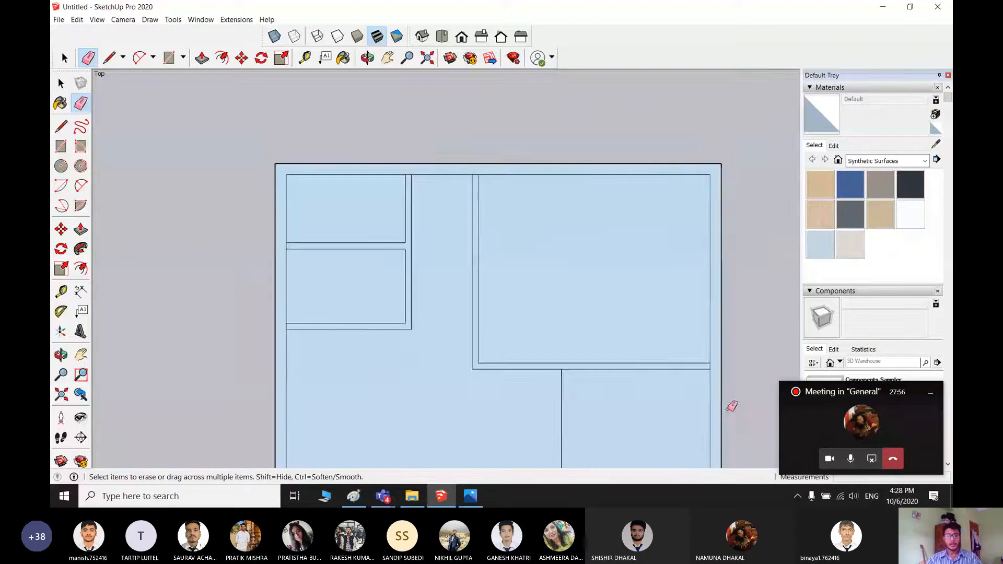
scroll(338, 219, "down", 3)
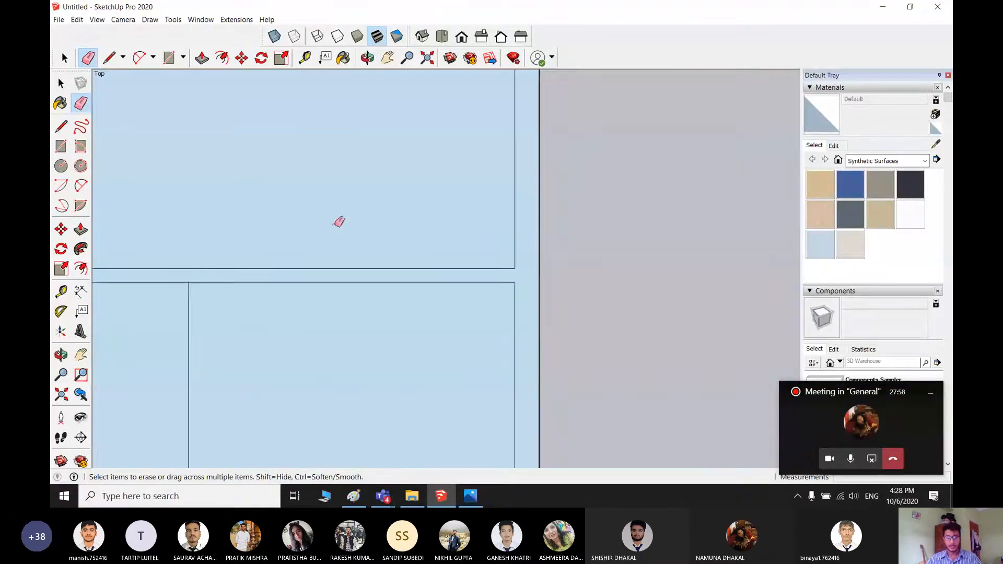
scroll(410, 322, "down", 2)
scroll(575, 262, "up", 5)
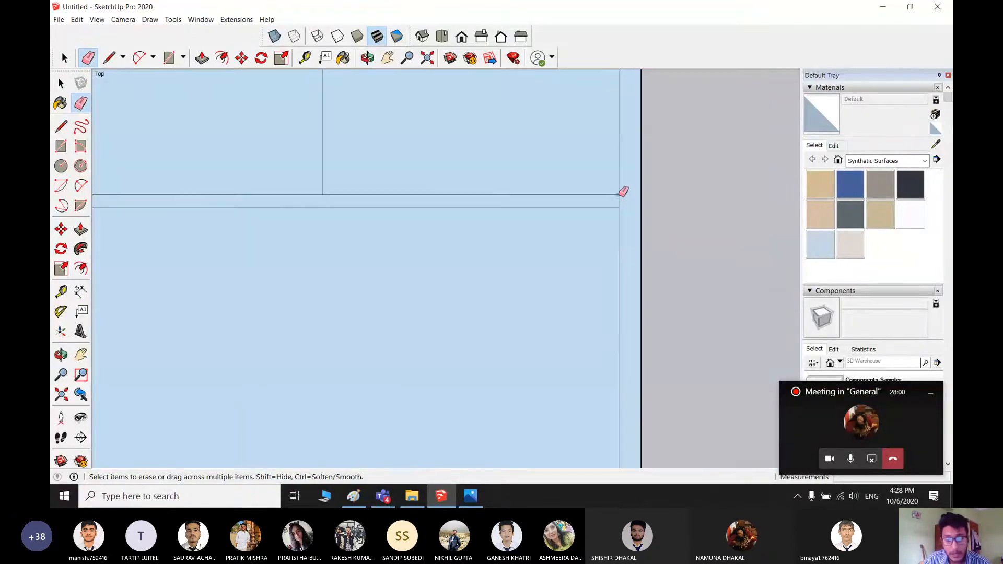
scroll(331, 258, "down", 4)
- Erase the short edges where the lower-right room's left wall meets the 9" wall and the lower outer wall
scroll(347, 265, "up", 5)
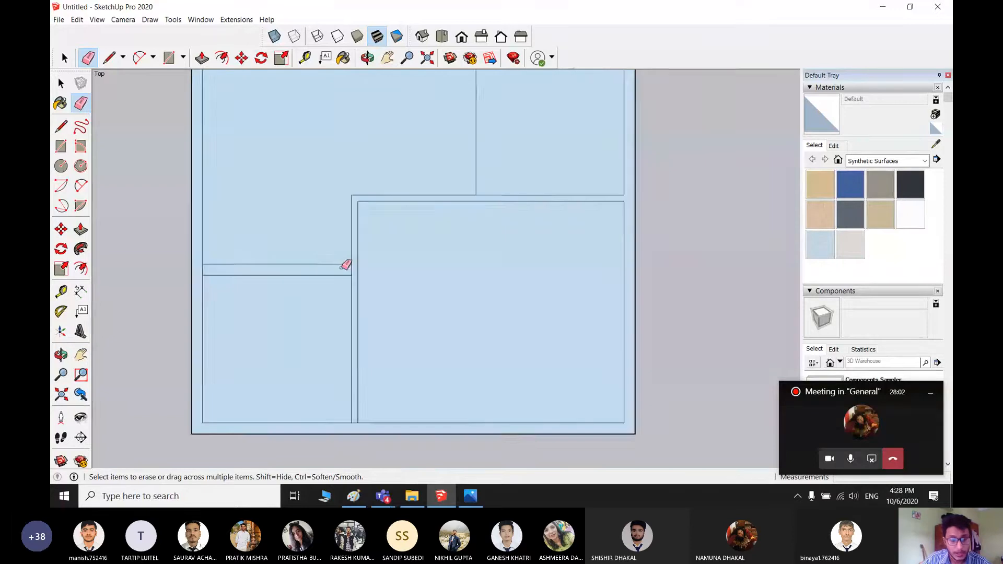
scroll(370, 266, "down", 3)
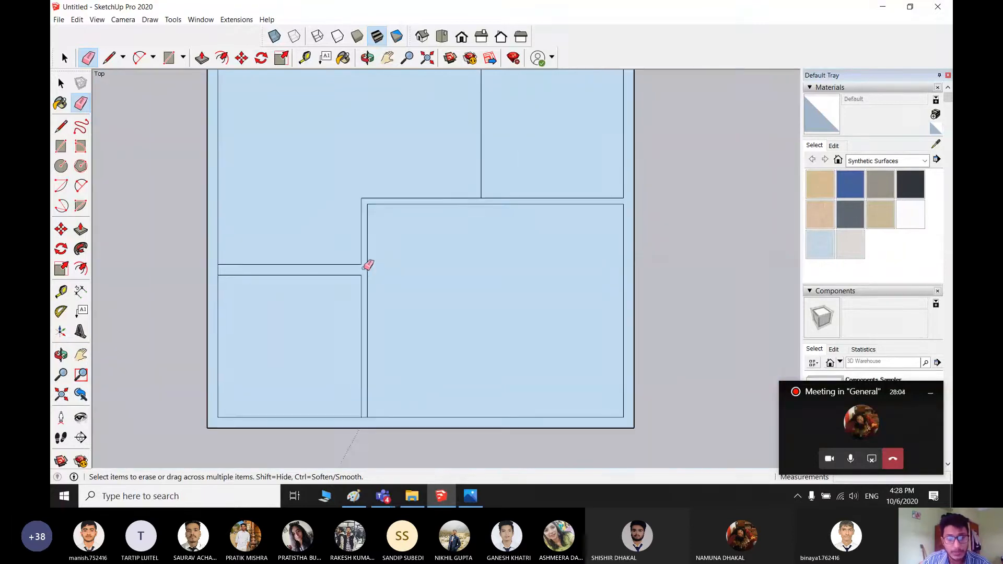
middle_click_drag(370, 265, 457, 296)
scroll(430, 283, "up", 3)
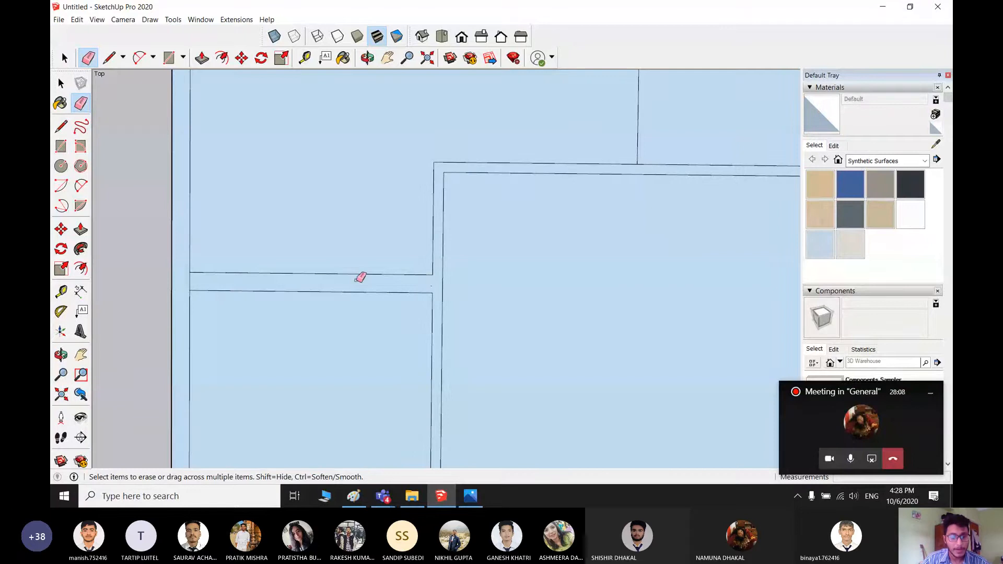
scroll(289, 352, "down", 4)
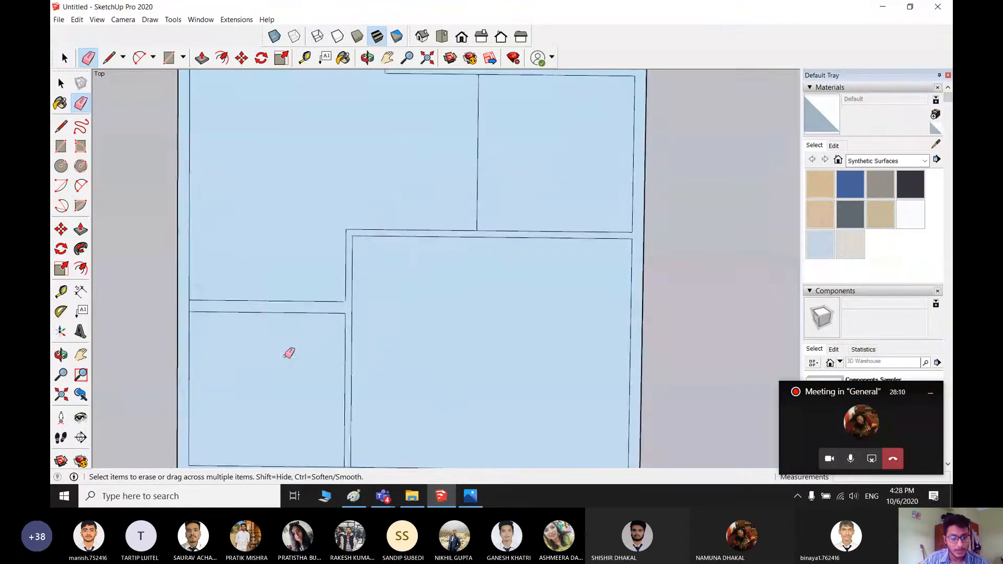
scroll(370, 347, "up", 3)
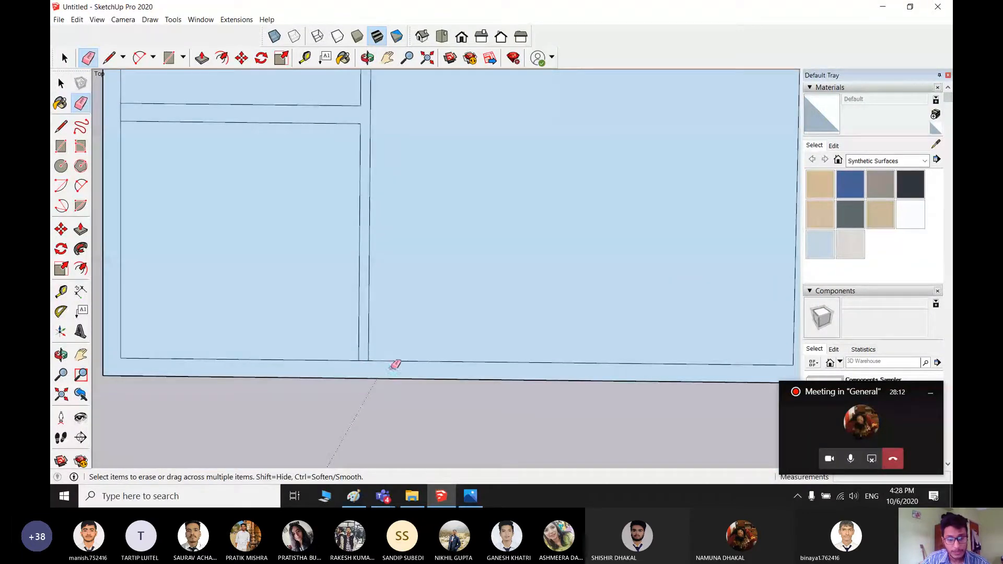
left_click(364, 361)
scroll(355, 275, "down", 2)
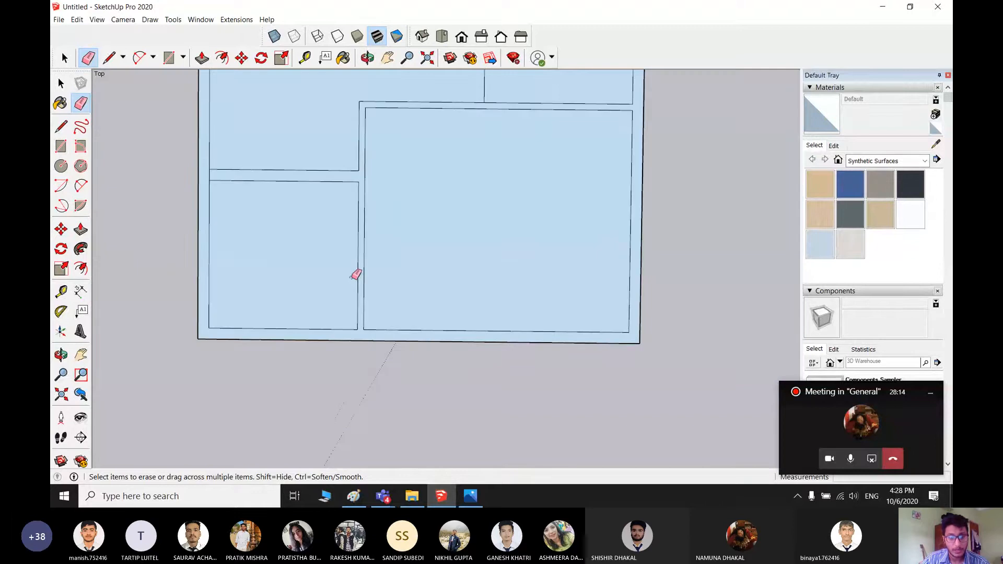
- Erase the short edges at the 9" wall's left end and where the small rooms' dividing wall meets their right wall
mouse_move(360, 298)
middle_mouse_down("shift")
mouse_move(385, 338)
mouse_move(392, 404)
middle_mouse_up("shift")
scroll(340, 363, "up", 4)
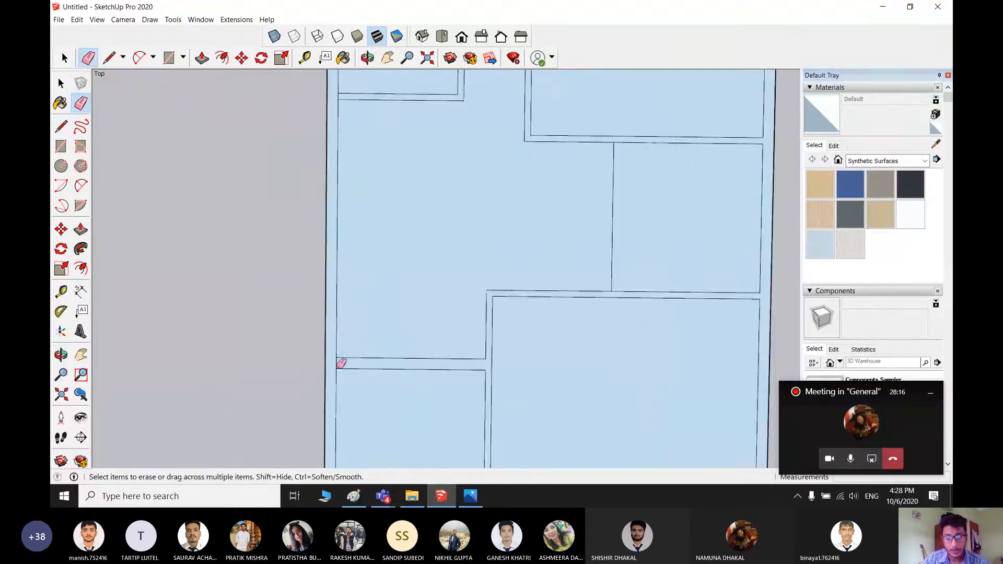
scroll(406, 258, "down", 3)
middle_click_drag(403, 267, 406, 403, "shift")
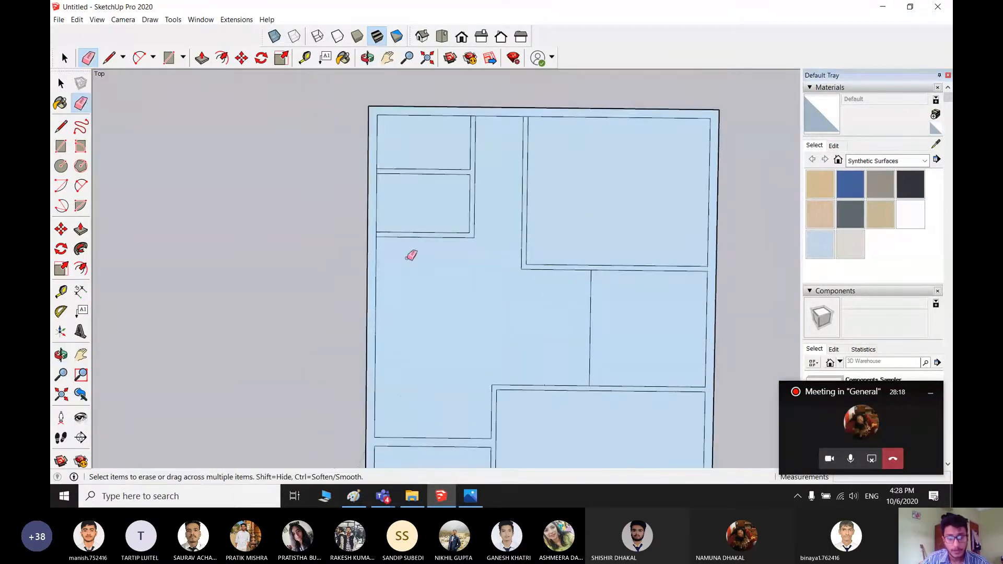
scroll(451, 202, "up", 2)
middle_click_drag(395, 248, 422, 296, "shift")
scroll(531, 179, "up", 2)
scroll(502, 204, "up", 1)
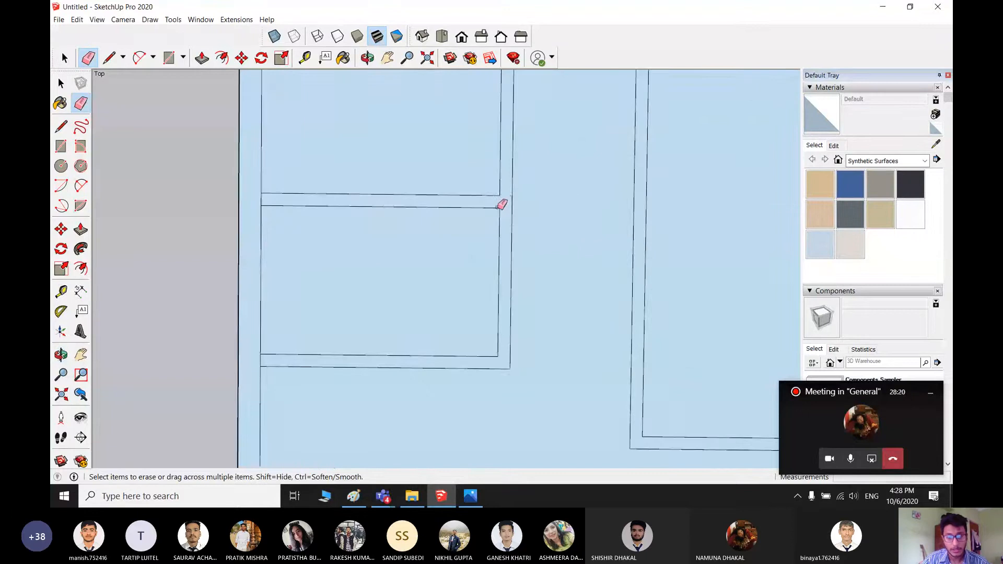
- Draw a short line across the small rooms' right wall, level with the upper edge of their dividing wall
key("l")
left_click(500, 195)
key("space")
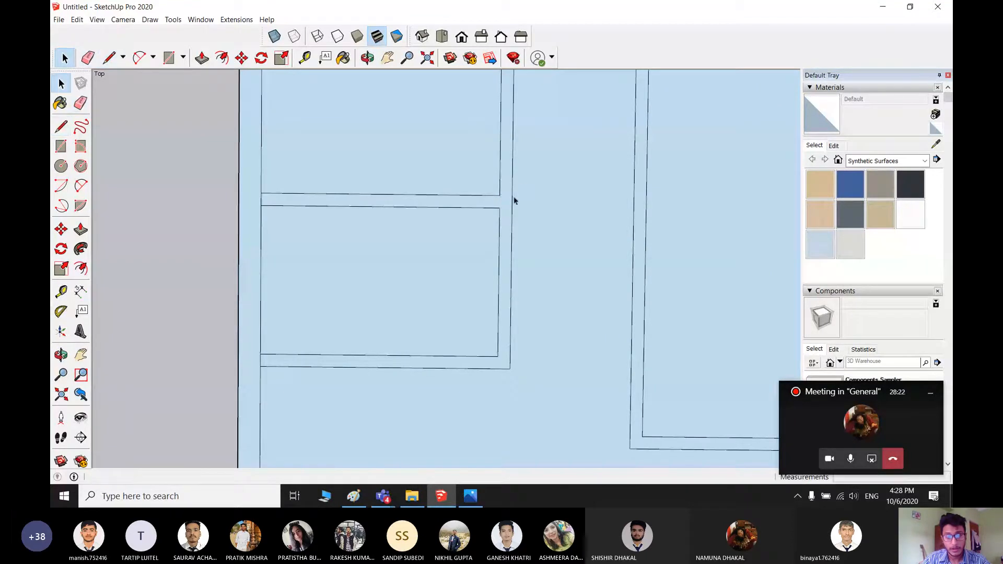
key("l")
left_click(494, 195)
key("space")
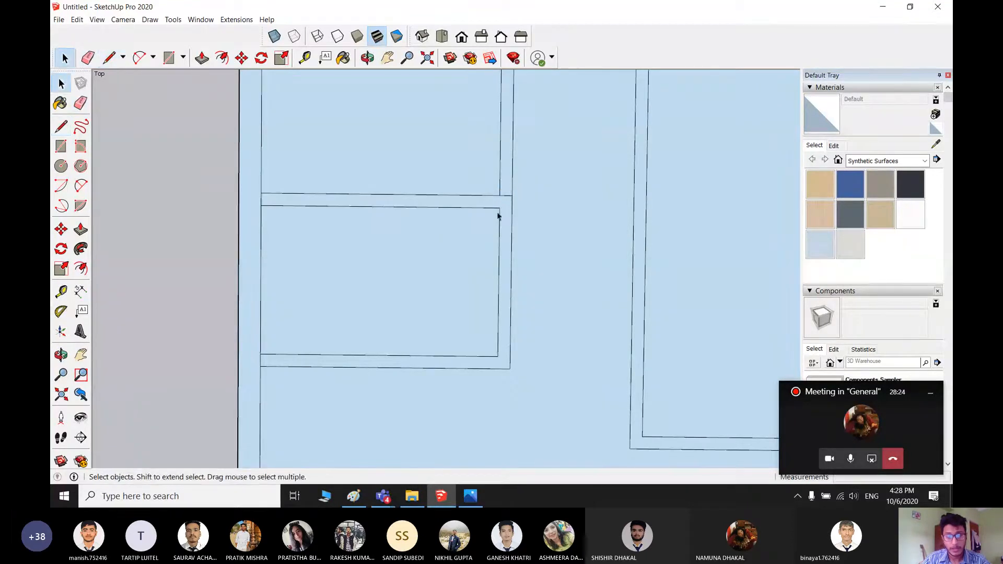
- Erase the remaining short edges where the small rooms' and upper-right room's walls meet the left and upper outer walls
key("e")
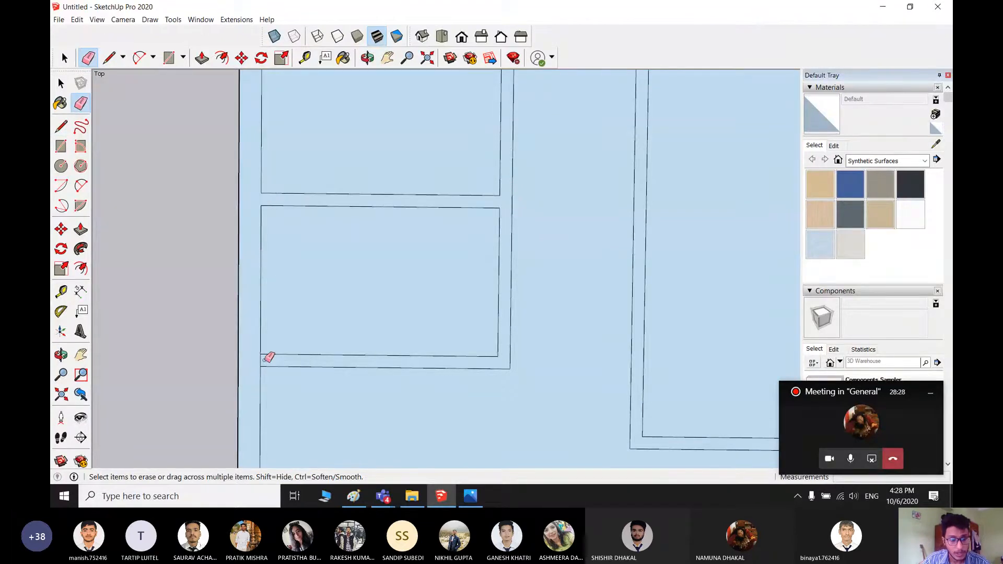
scroll(401, 234, "down", 3)
scroll(533, 136, "up", 5)
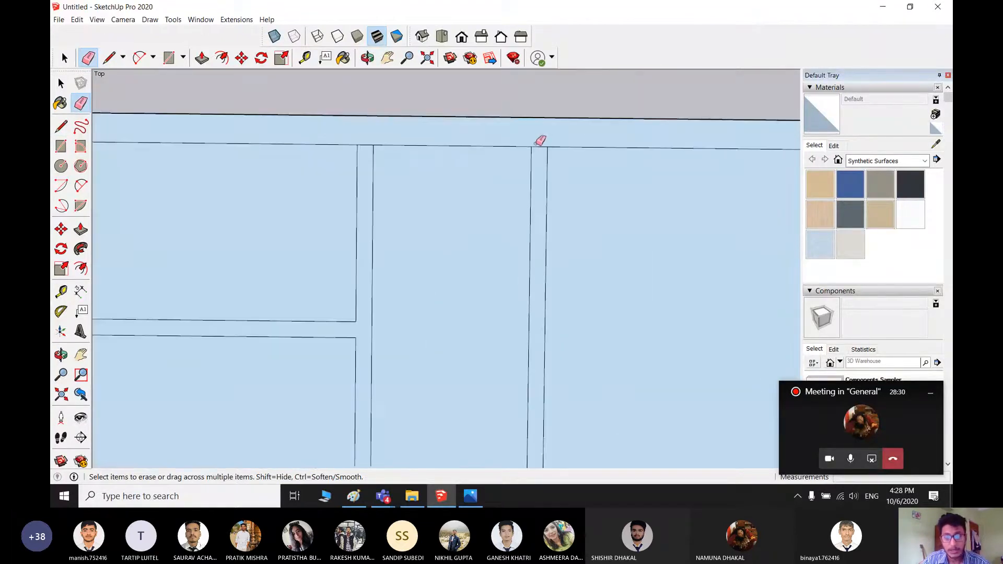
scroll(371, 146, "down", 5)
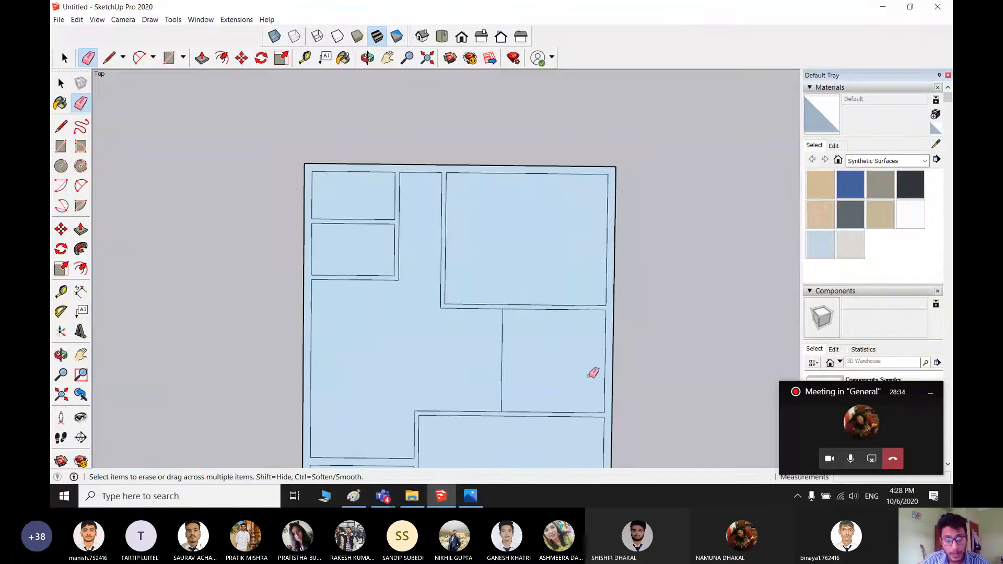
middle_click_drag(593, 374, 579, 208, "shift")
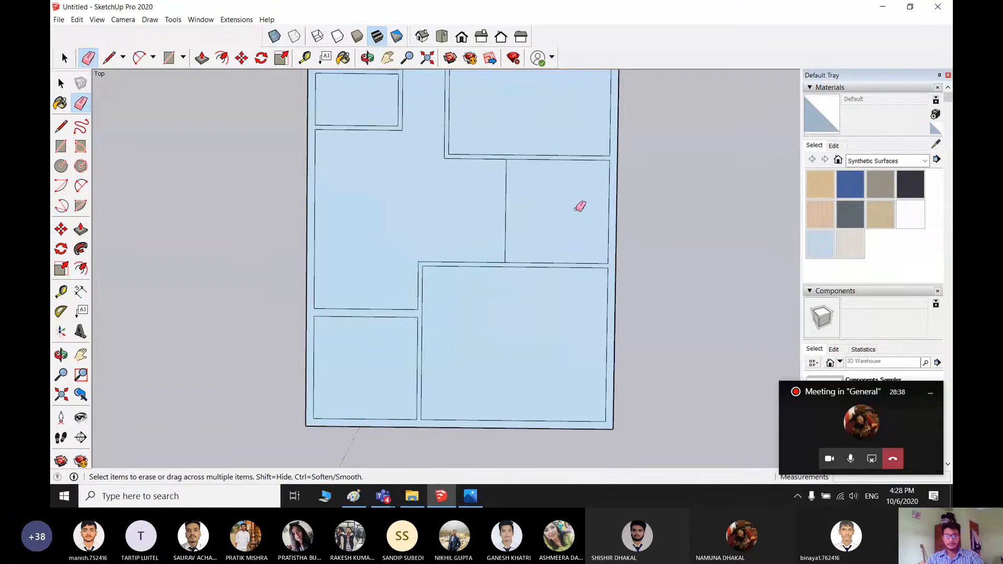
key("space")
scroll(440, 268, "down", 2)
scroll(440, 267, "down", 2)
scroll(544, 311, "up", 1)
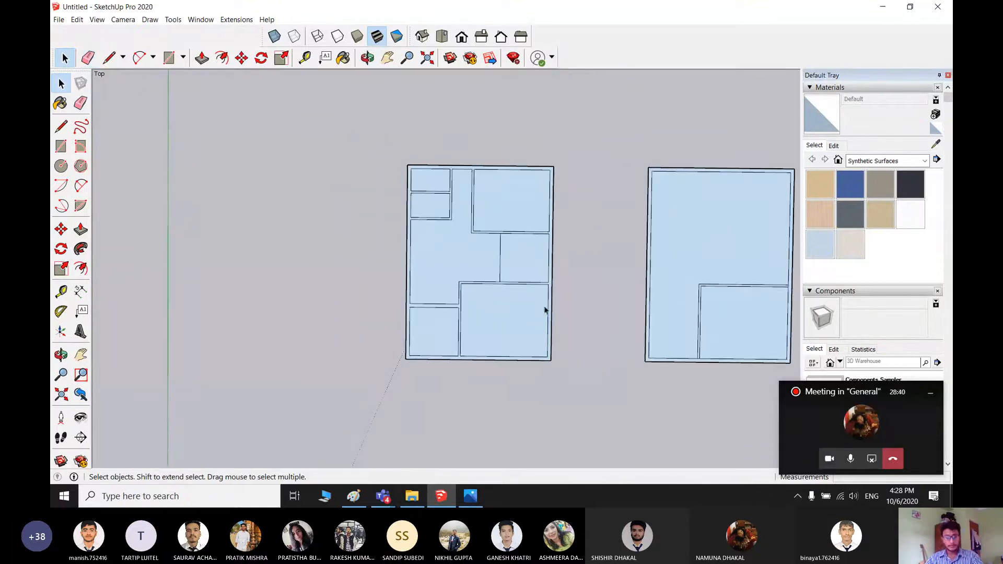
scroll(405, 299, "up", 2)
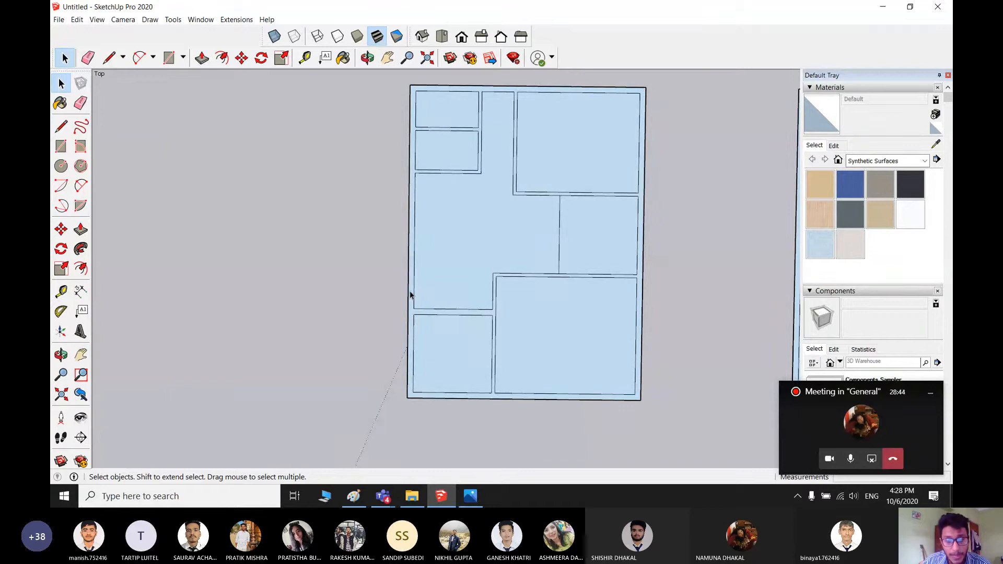
scroll(511, 290, "down", 2)
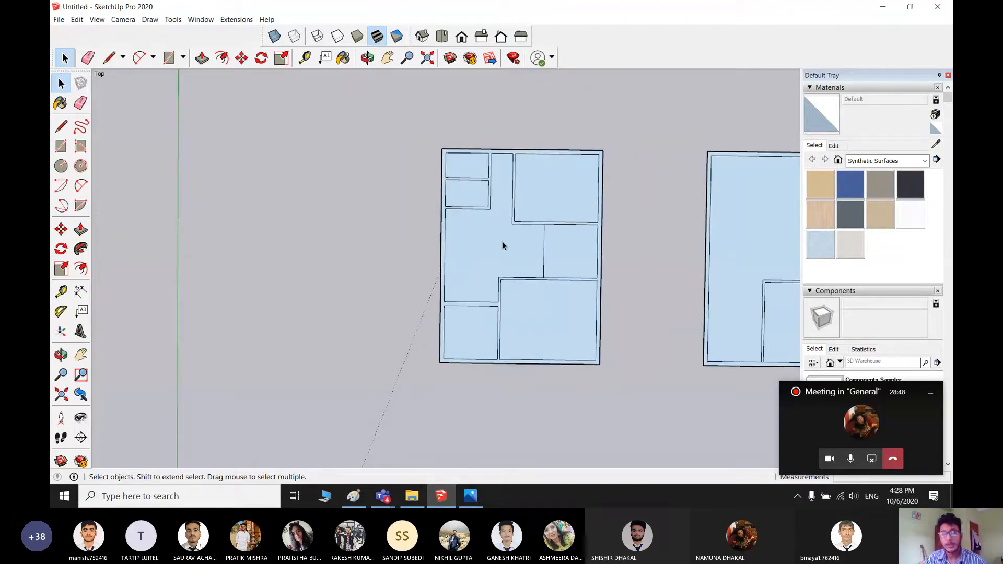
scroll(502, 243, "down", 1)
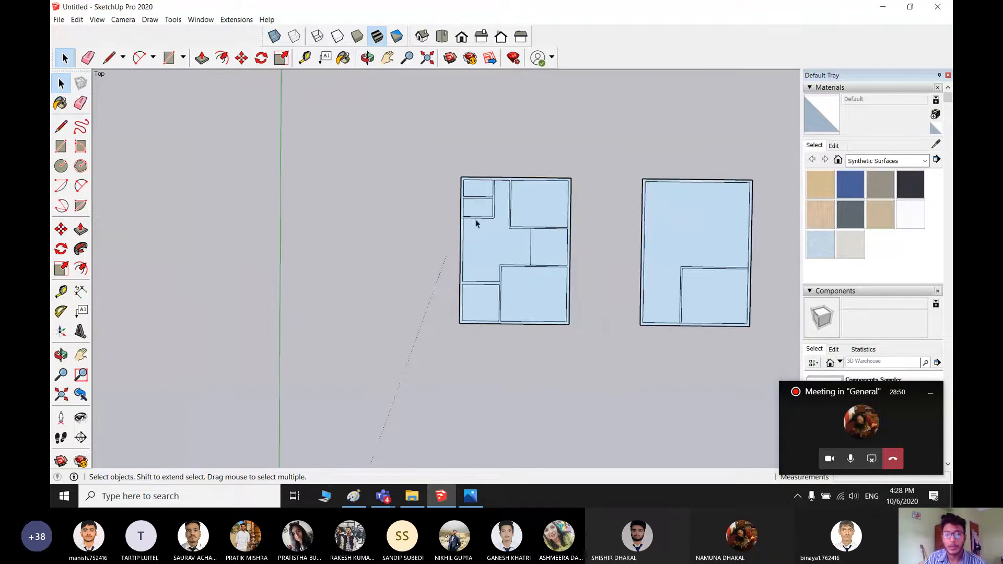
scroll(535, 196, "up", 1)
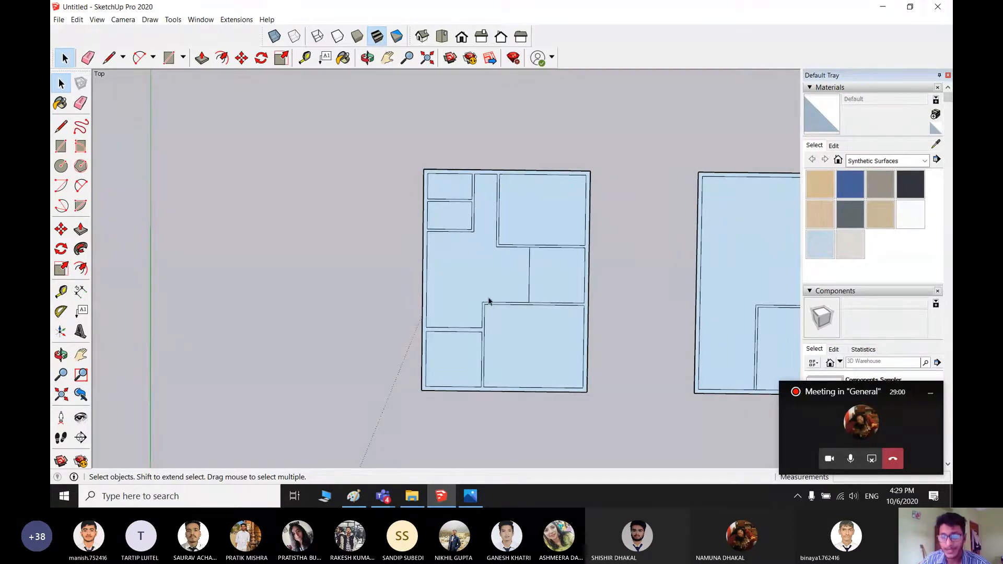
scroll(452, 272, "down", 2)
scroll(497, 256, "up", 1)
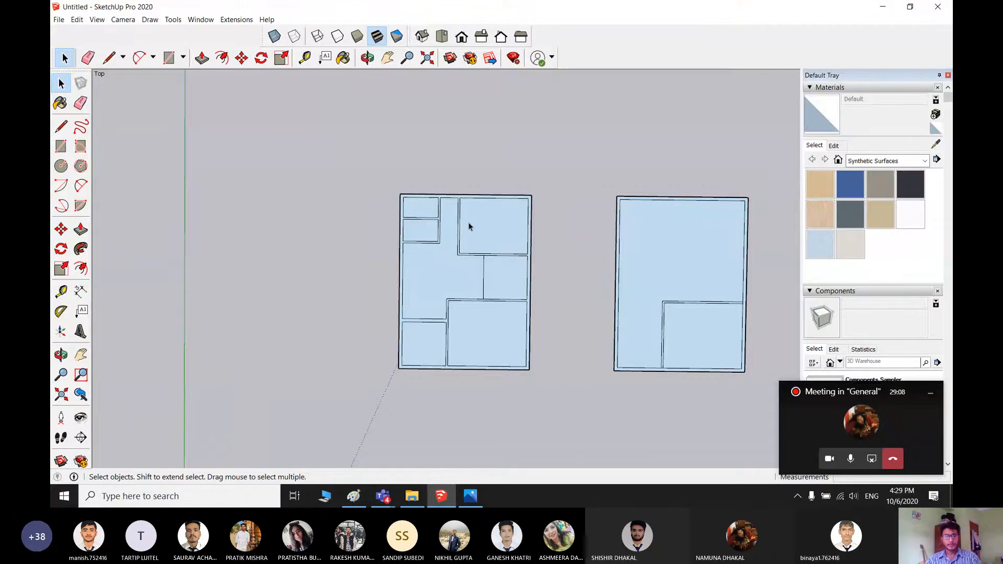
scroll(484, 267, "down", 2)
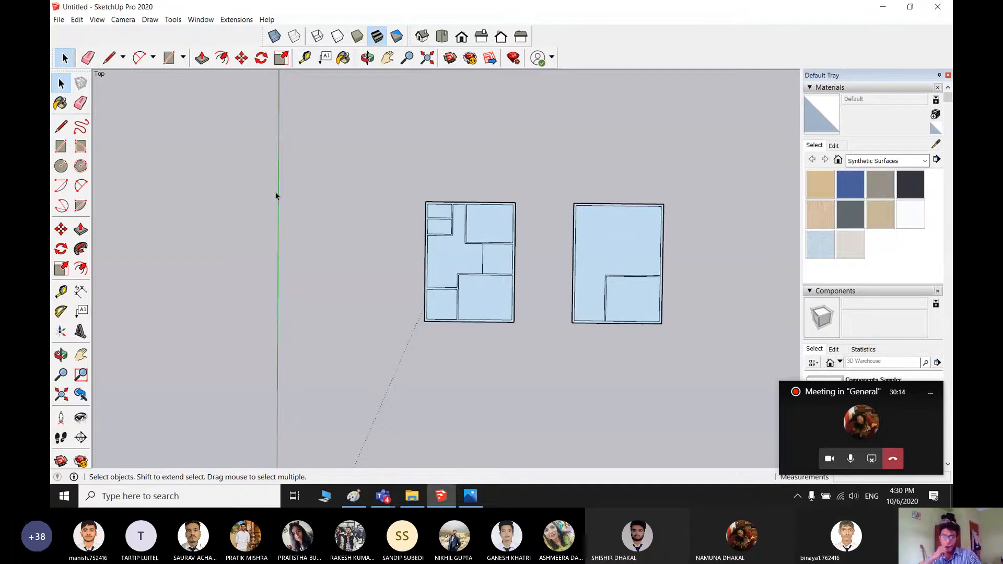
key("t")
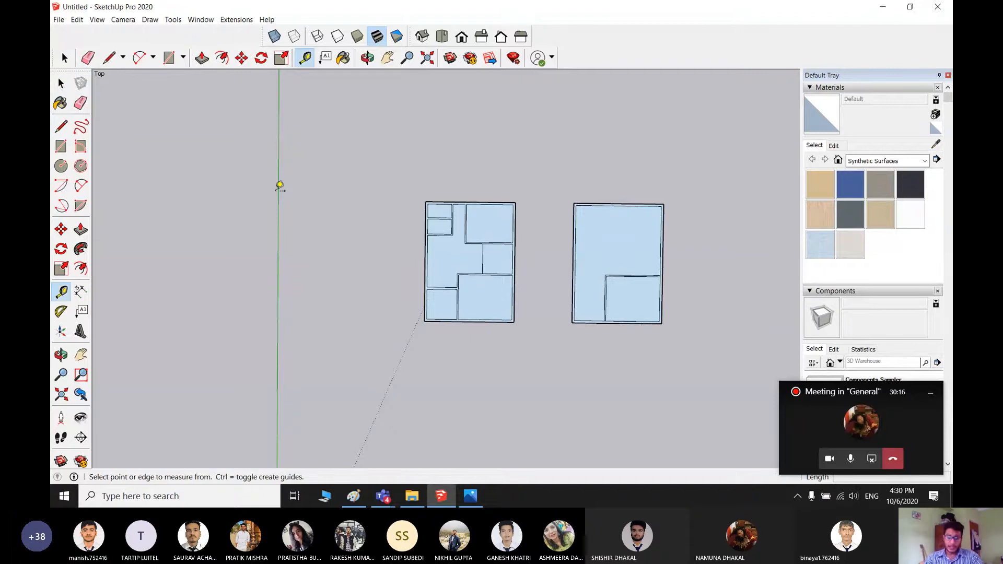
scroll(385, 354, "up", 4)
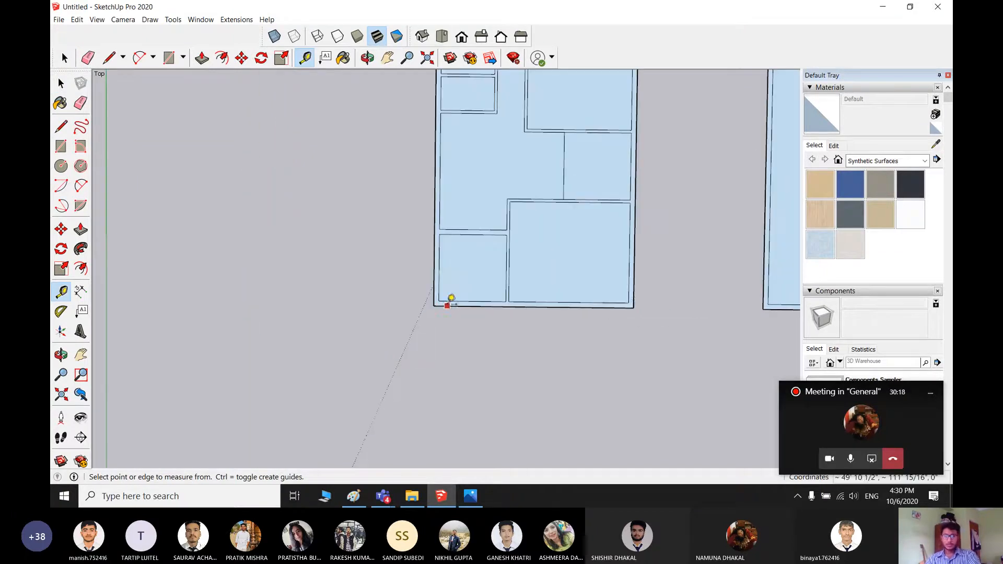
scroll(606, 305, "down", 3)
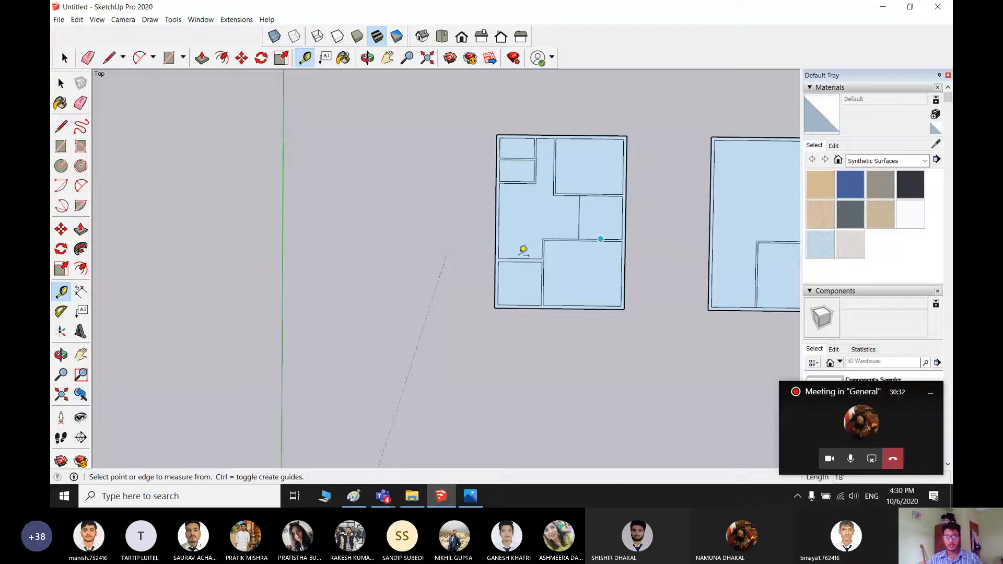
key("space")
scroll(427, 293, "down", 2)
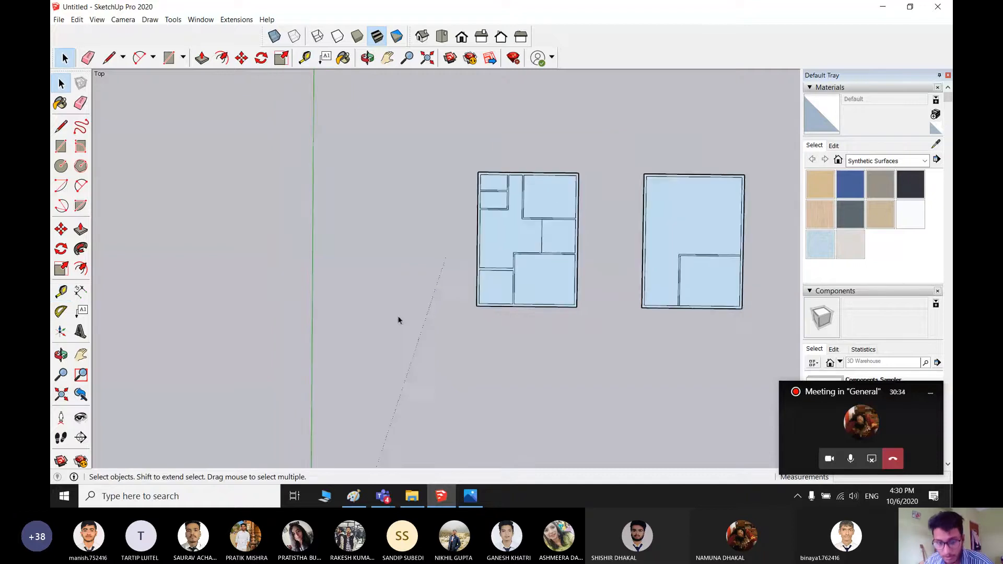
- Select the left plan's wall face and check that it runs continuously along the outer and inner walls
scroll(543, 289, "up", 2)
scroll(347, 284, "up", 3)
scroll(474, 306, "down", 2)
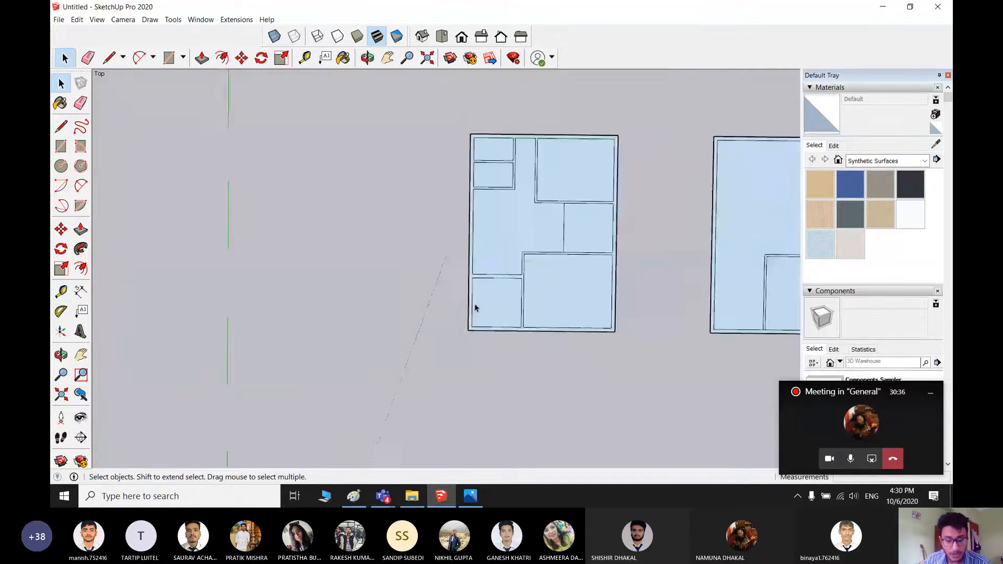
scroll(474, 307, "up", 1)
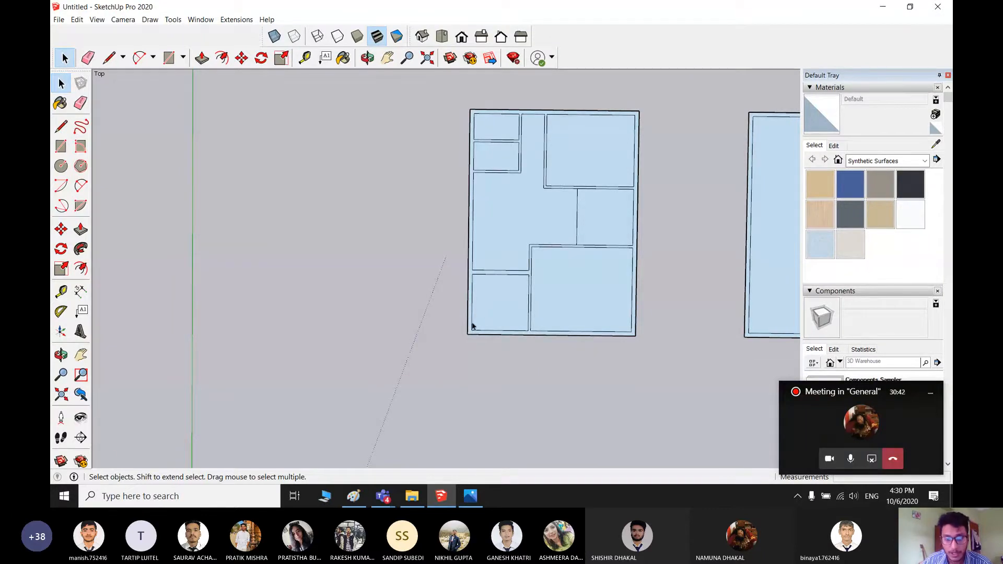
scroll(473, 313, "up", 3)
left_click(468, 278)
scroll(469, 278, "down", 3)
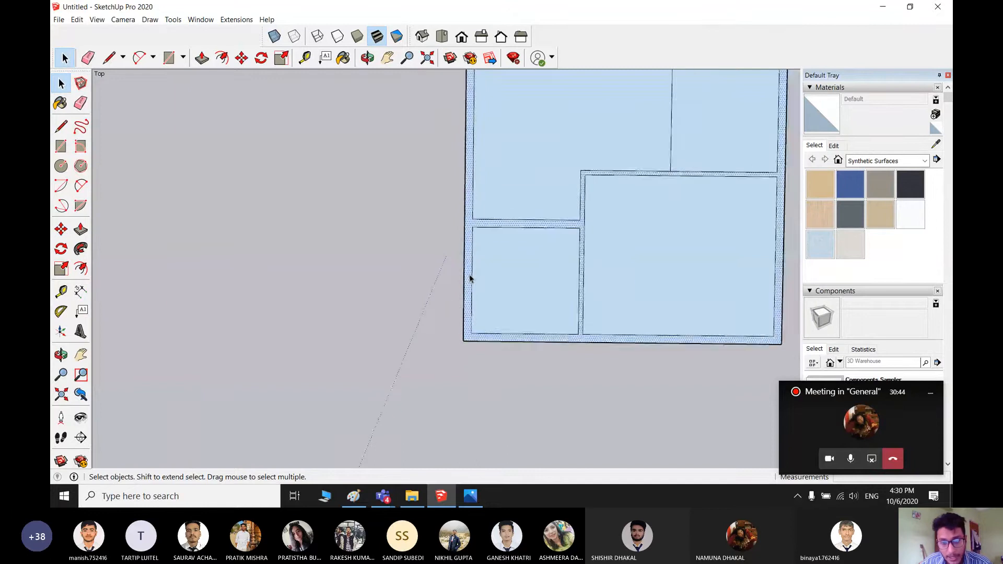
middle_click_drag(558, 246, 551, 312, "shift")
scroll(577, 140, "up", 1)
scroll(600, 139, "up", 2)
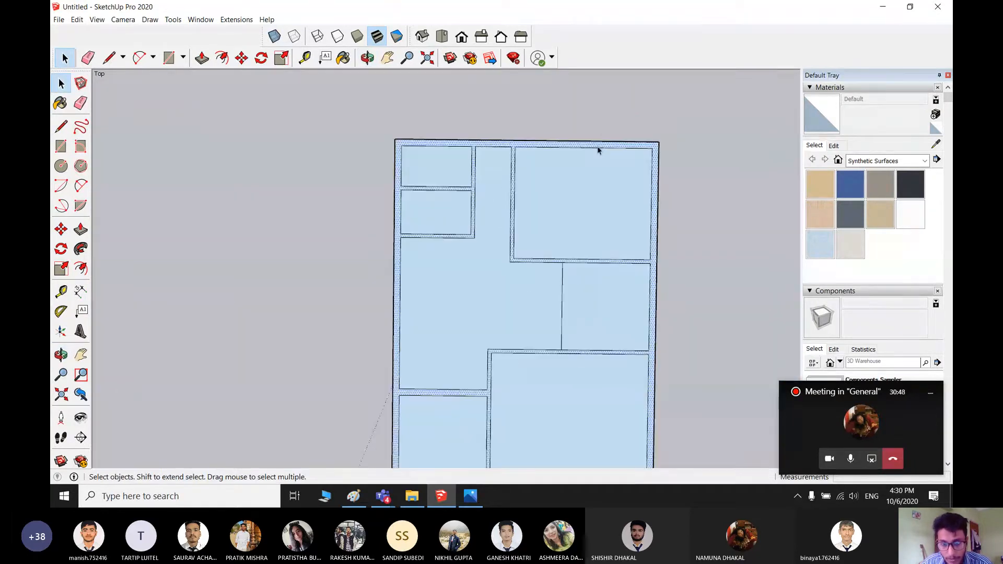
scroll(599, 151, "down", 1)
middle_click_drag(339, 341, 384, 270, "shift")
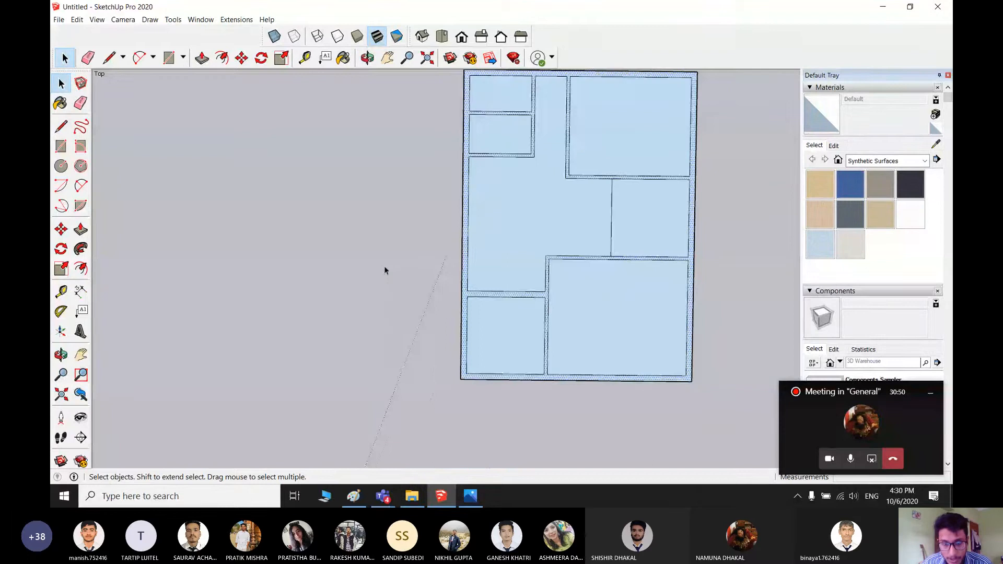
scroll(416, 298, "up", 2)
scroll(437, 312, "down", 3)
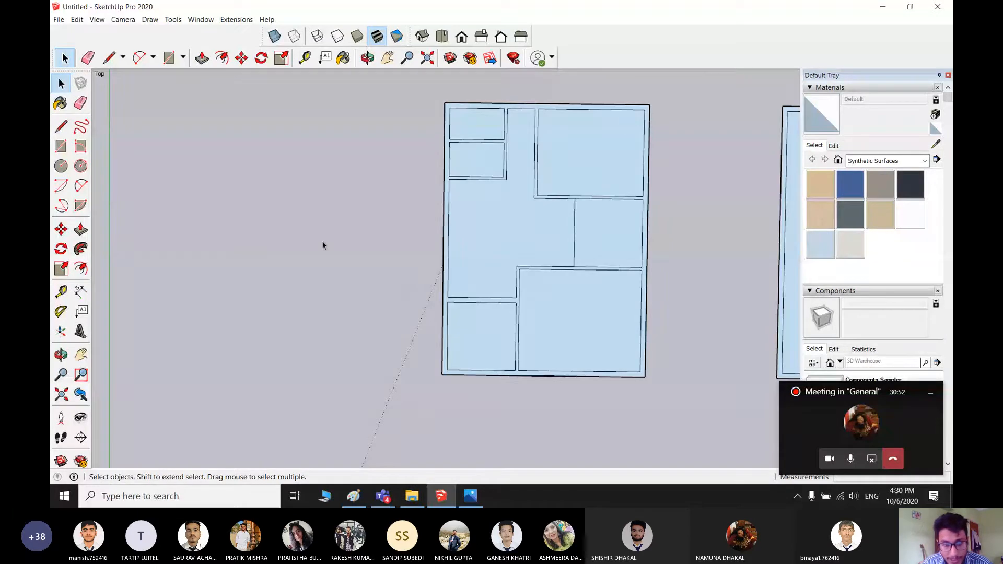
- Examine the junctions between the inner and outer walls, and select the wall face again to check its continuity
scroll(459, 250, "up", 2)
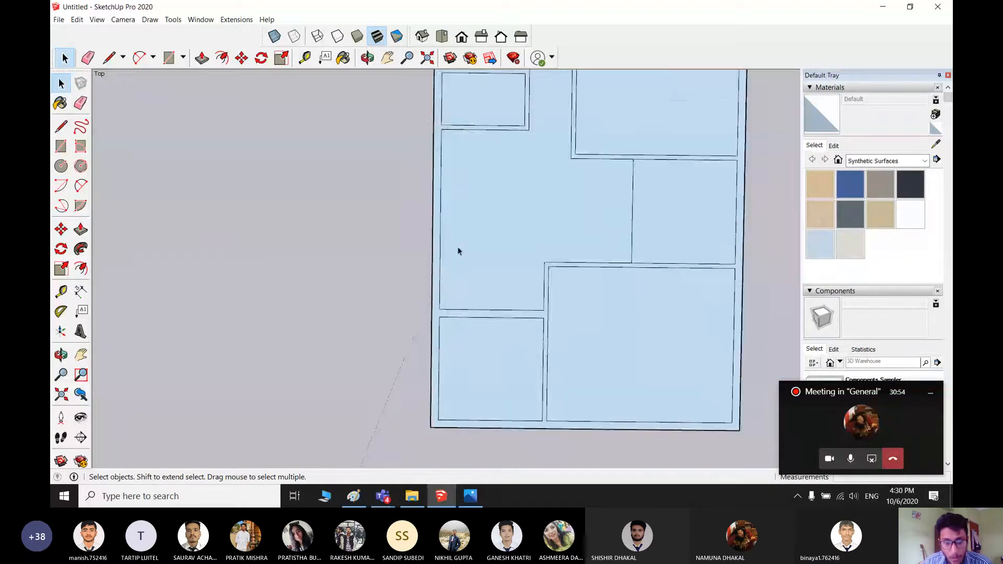
scroll(433, 284, "down", 3)
scroll(608, 310, "down", 1)
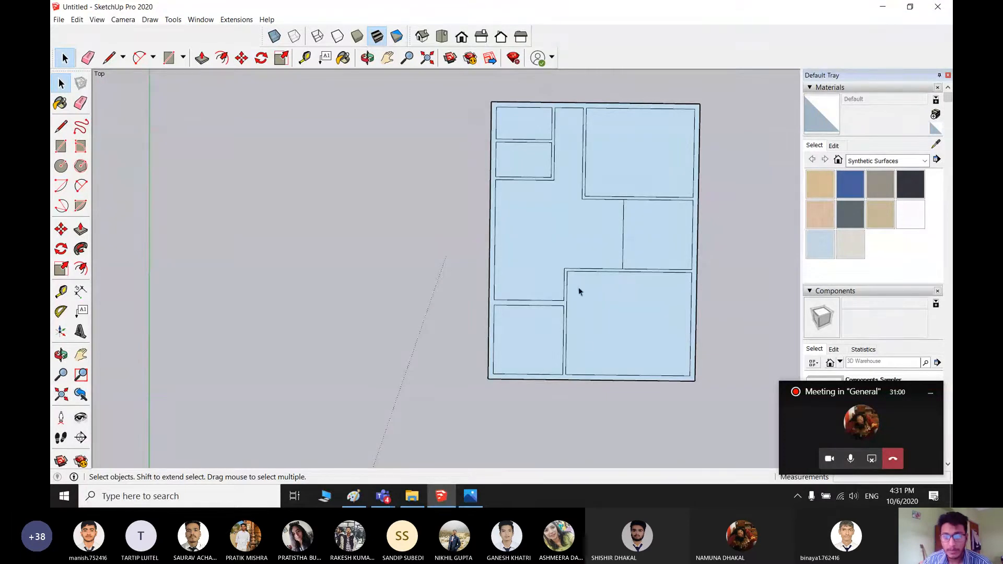
scroll(569, 271, "up", 5)
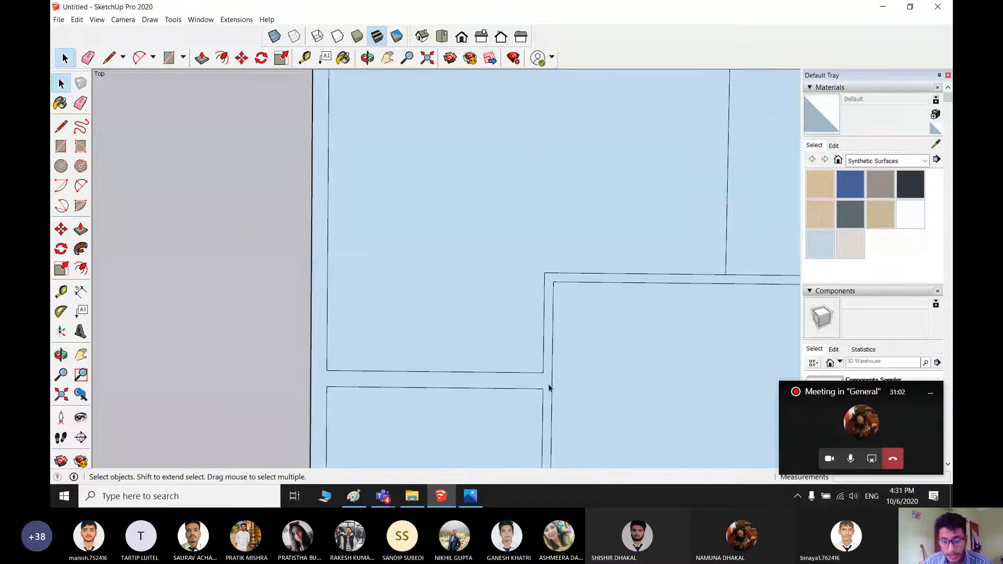
scroll(527, 369, "down", 2)
scroll(547, 308, "up", 2)
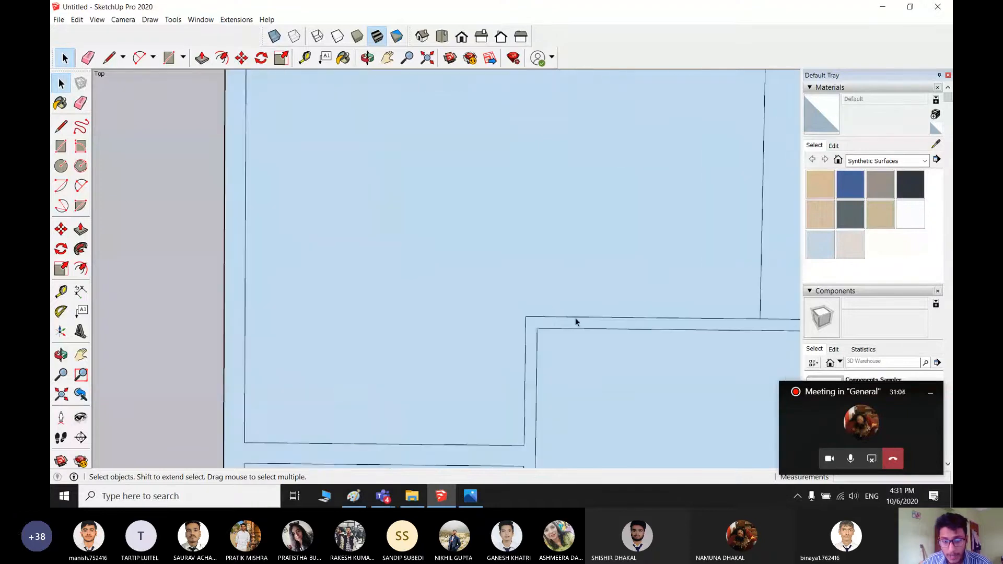
scroll(531, 327, "down", 4)
scroll(374, 294, "down", 3)
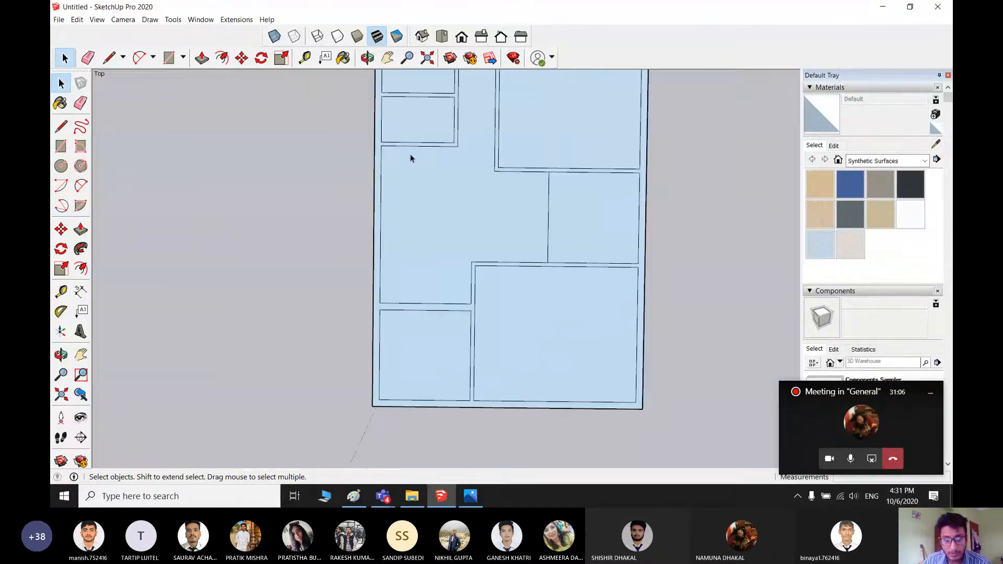
scroll(628, 261, "up", 3)
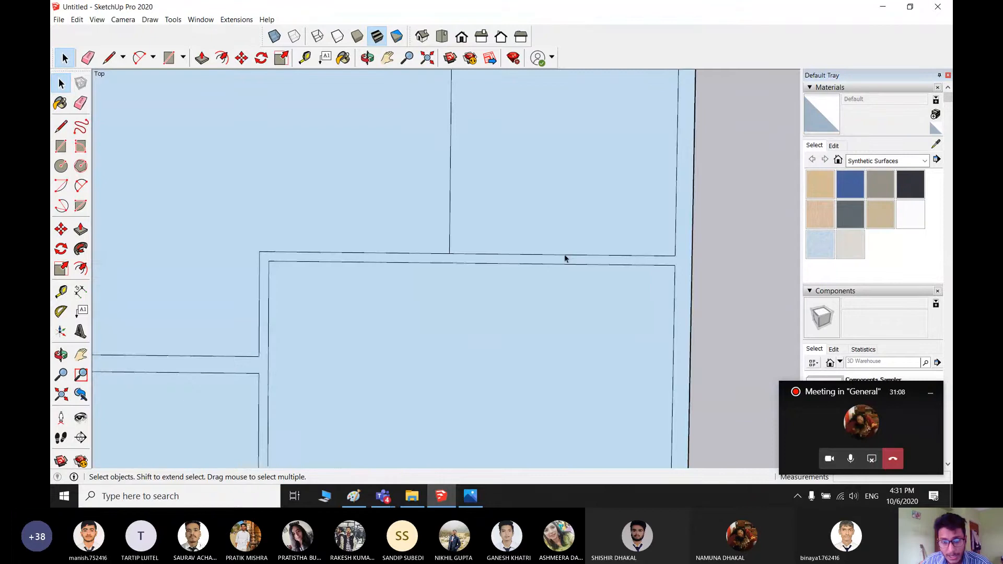
scroll(566, 260, "down", 3)
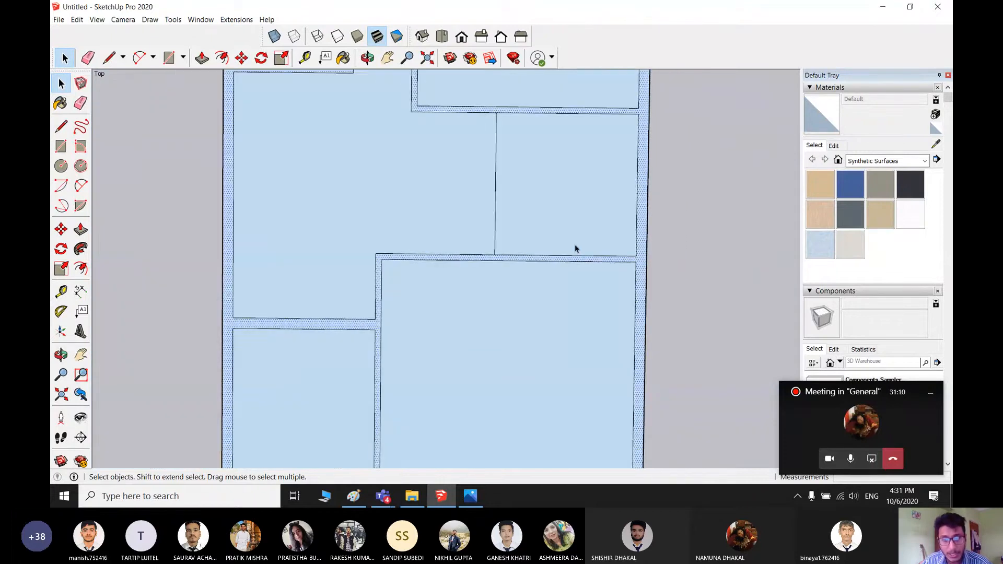
scroll(572, 183, "down", 3)
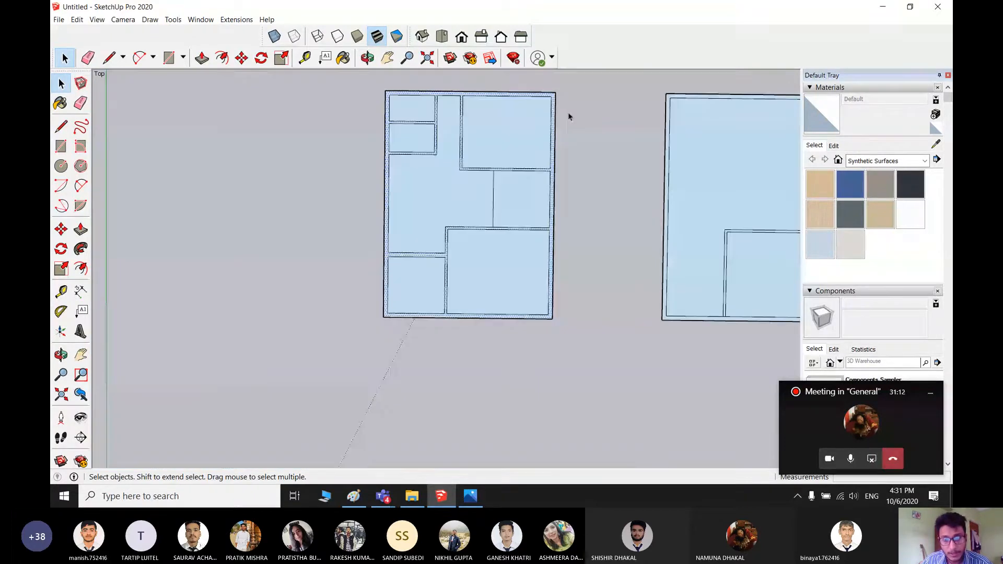
middle_click_drag(462, 239, 460, 264, "shift")
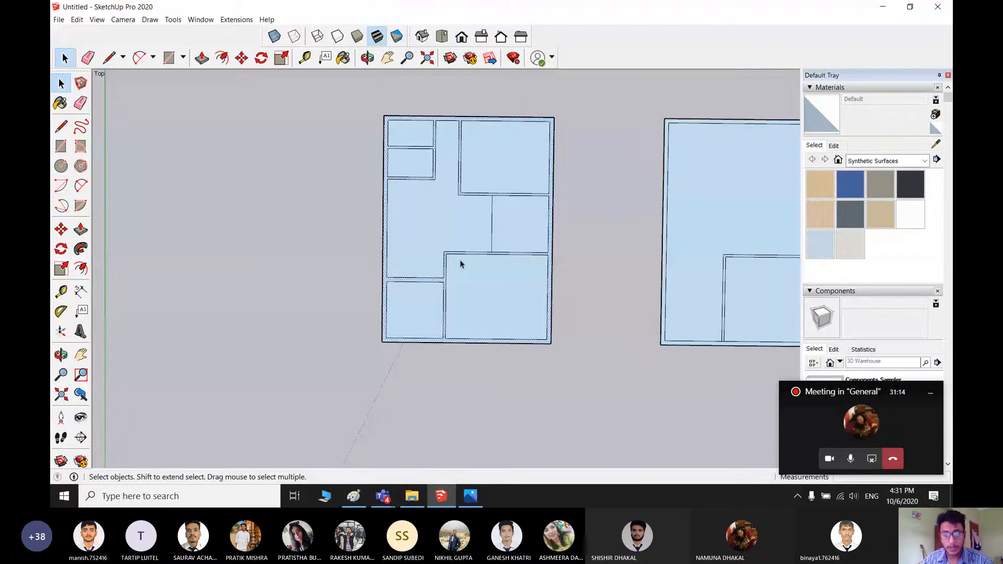
- Draw short lines across both ends of the upper-right room's walls, where they meet the upper and right outer walls
scroll(460, 264, "up", 4)
key("l")
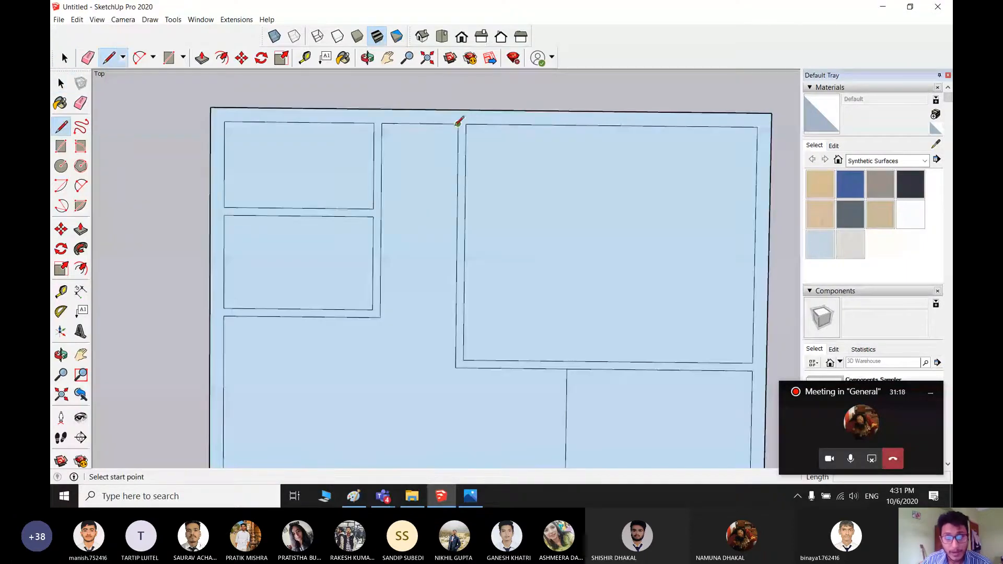
left_click(458, 124)
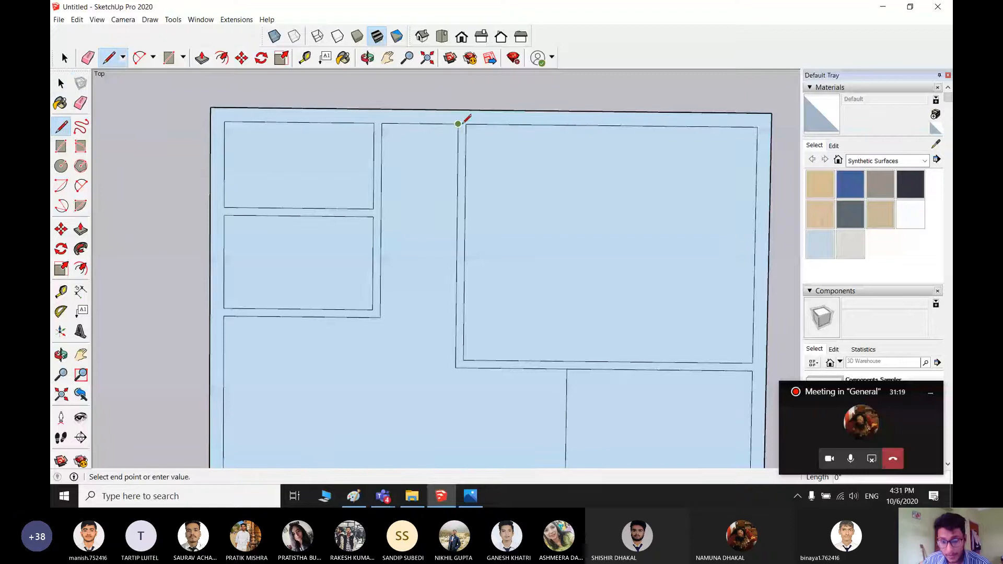
key("space")
scroll(463, 123, "down", 2)
scroll(670, 313, "up", 3)
key("l")
left_click(669, 306)
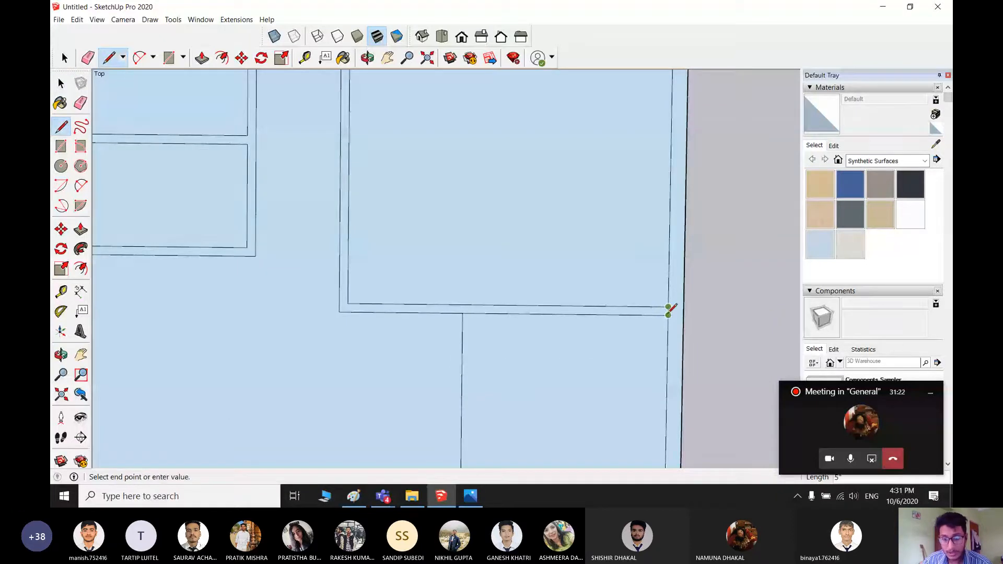
scroll(661, 319, "down", 3)
key("space")
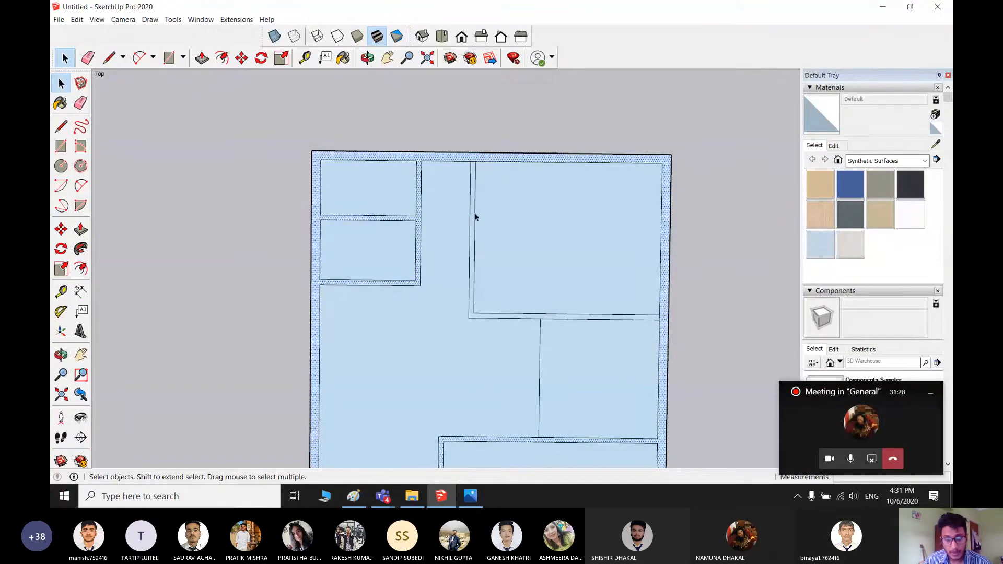
- Erase the short lines at both ends of the upper-right room's walls and select the whole wall face
scroll(477, 159, "up", 3)
scroll(464, 174, "down", 4)
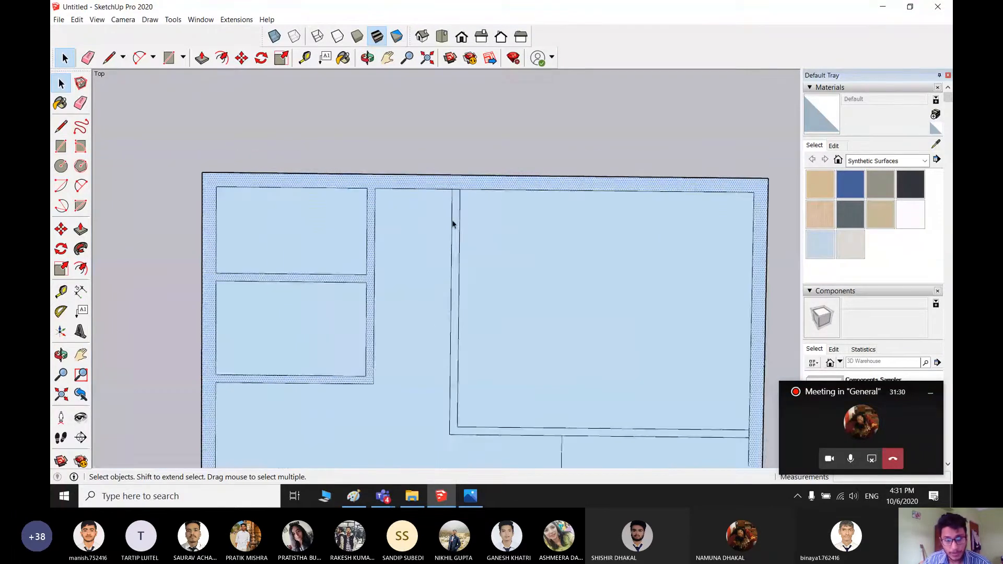
scroll(455, 226, "up", 2)
scroll(458, 188, "down", 2)
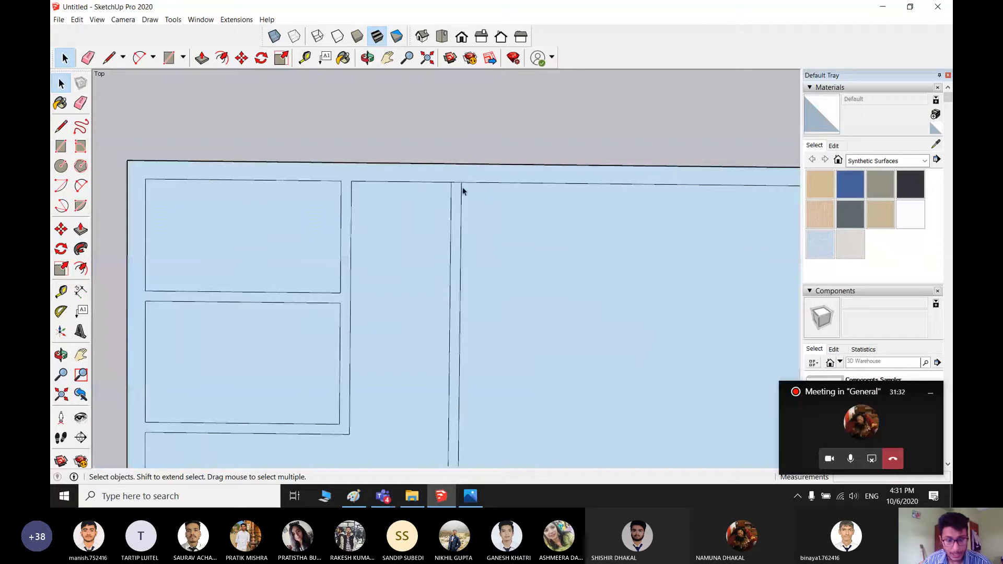
key("e")
scroll(443, 181, "down", 3)
scroll(584, 327, "up", 6)
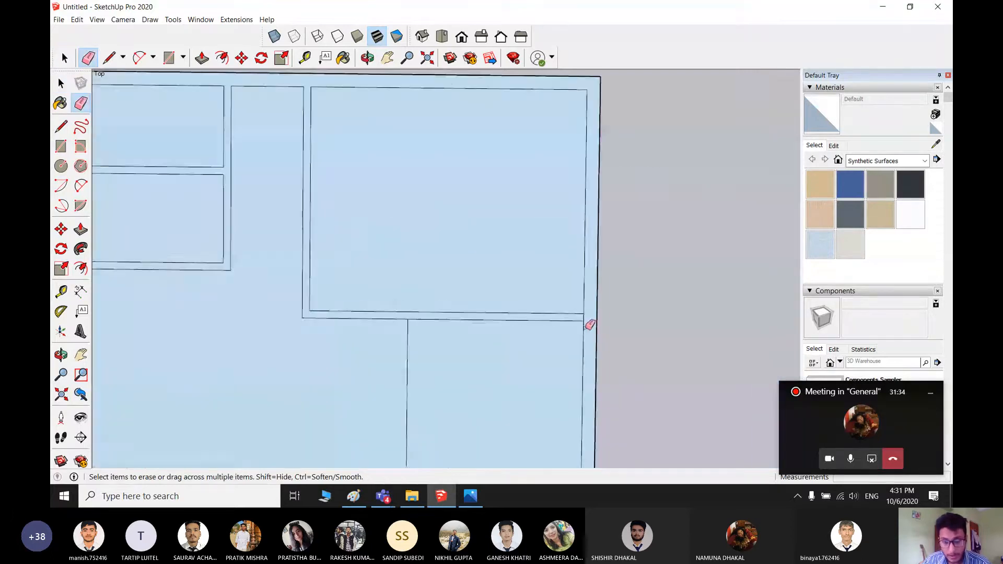
left_click(584, 312)
key("space")
left_click(591, 316)
scroll(592, 316, "down", 3)
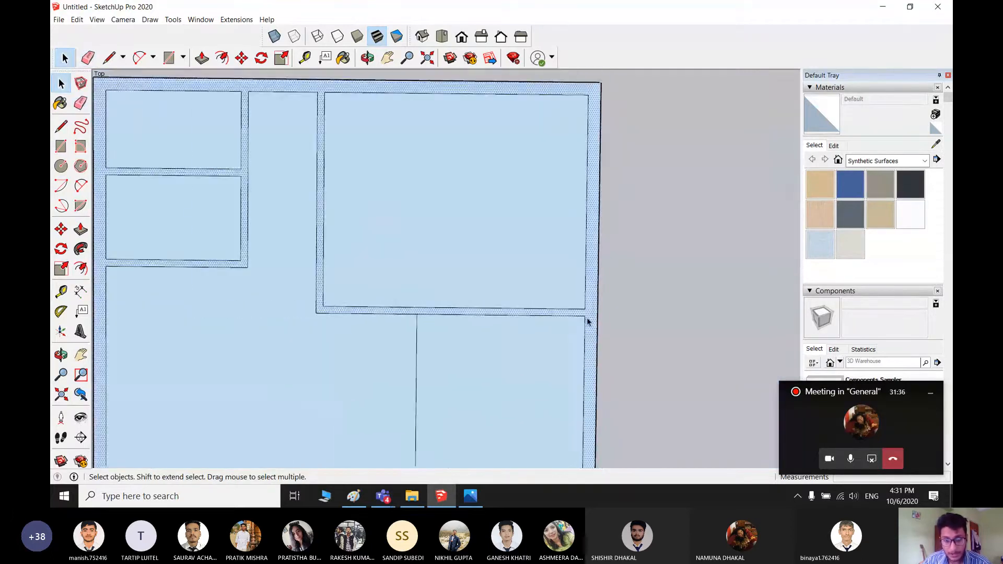
scroll(586, 310, "down", 4)
middle_click_drag(430, 297, 560, 271)
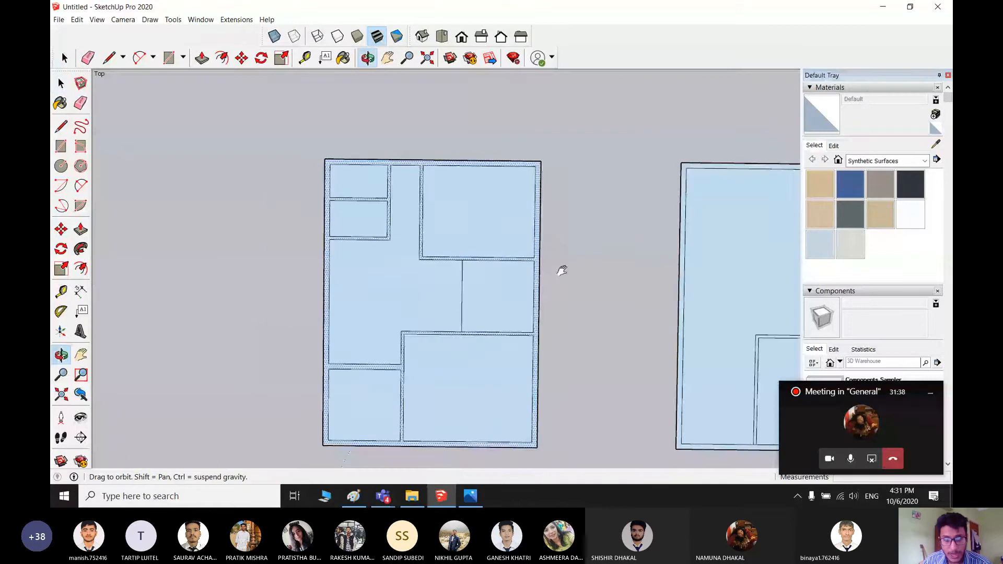
- Examine the left plan's selected wall face from the upper rooms down to the lower outer wall
scroll(433, 169, "up", 5)
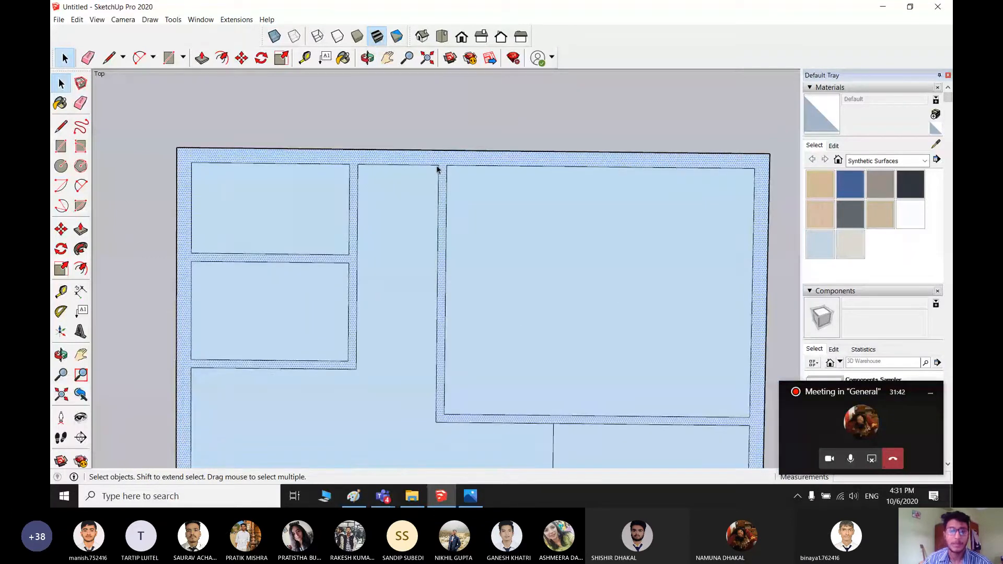
scroll(681, 373, "down", 6)
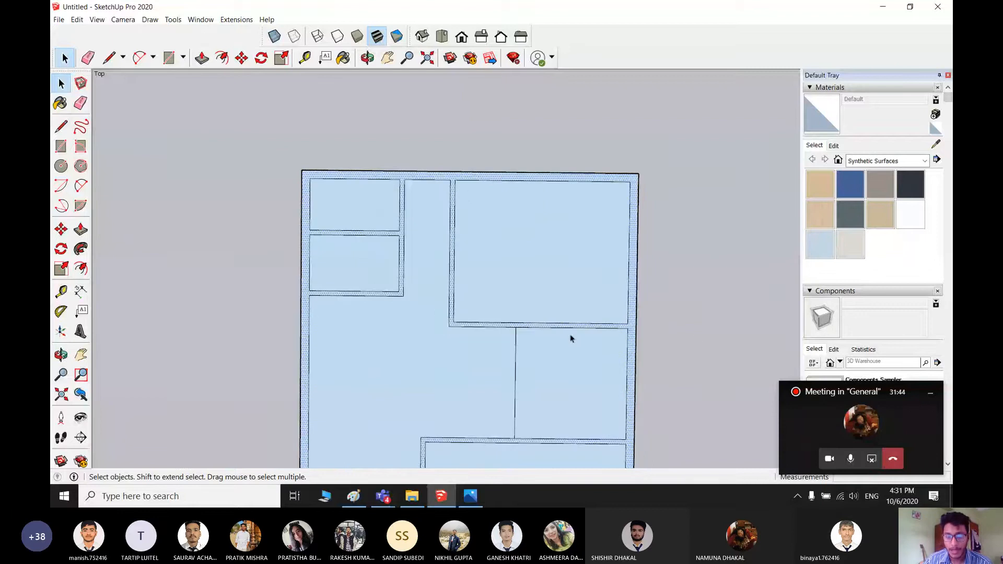
middle_click_drag(582, 370, 575, 337, "shift")
scroll(532, 300, "up", 3)
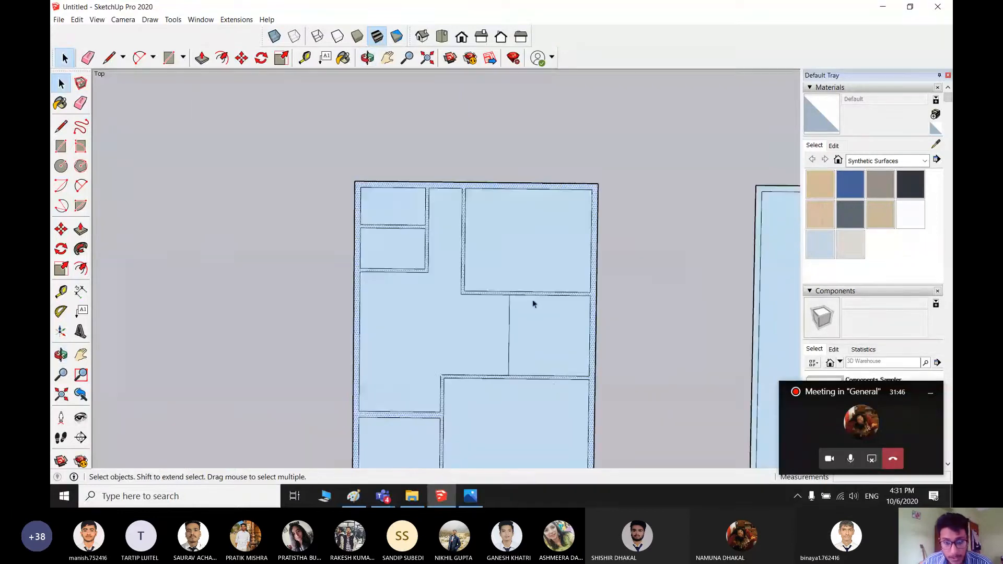
middle_click_drag(554, 384, 567, 246, "shift")
scroll(401, 365, "up", 2)
scroll(381, 372, "down", 2)
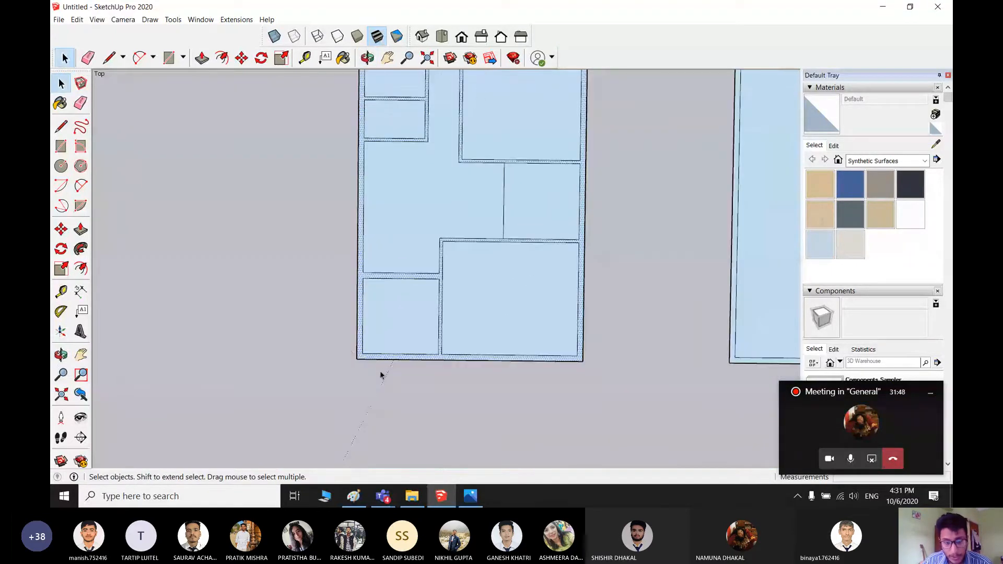
scroll(373, 361, "up", 3)
scroll(433, 366, "down", 5)
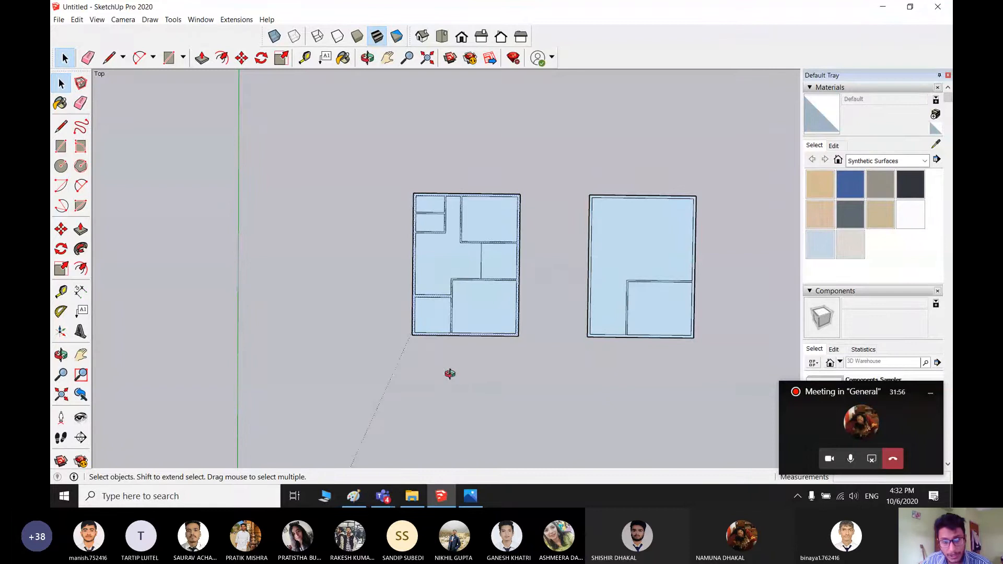
- Delete the second plan with the single inner room, keeping only the complete floor plan
middle_click_drag(448, 374, 580, 397)
scroll(494, 292, "up", 5)
scroll(493, 292, "down", 3)
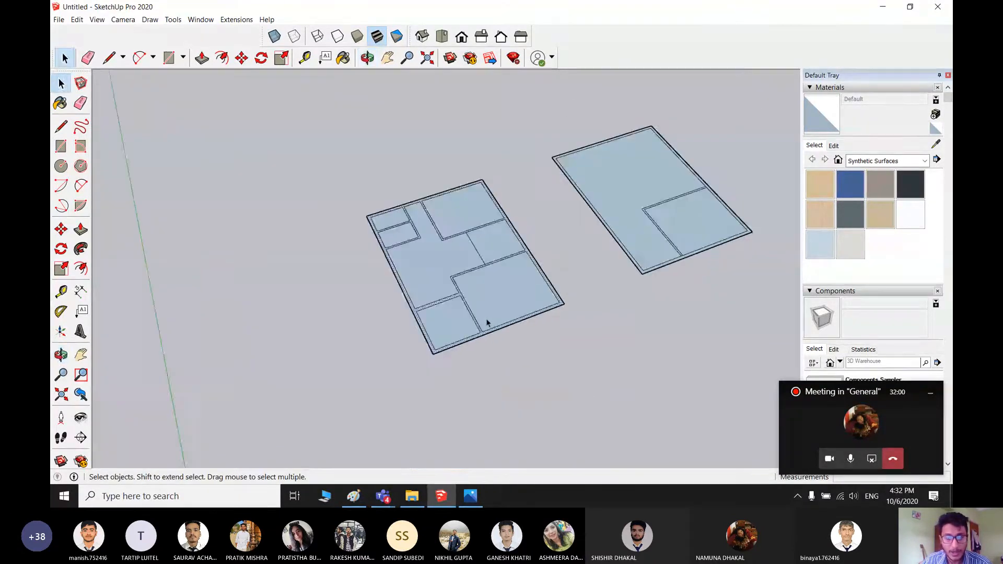
middle_click_drag(486, 324, 479, 278)
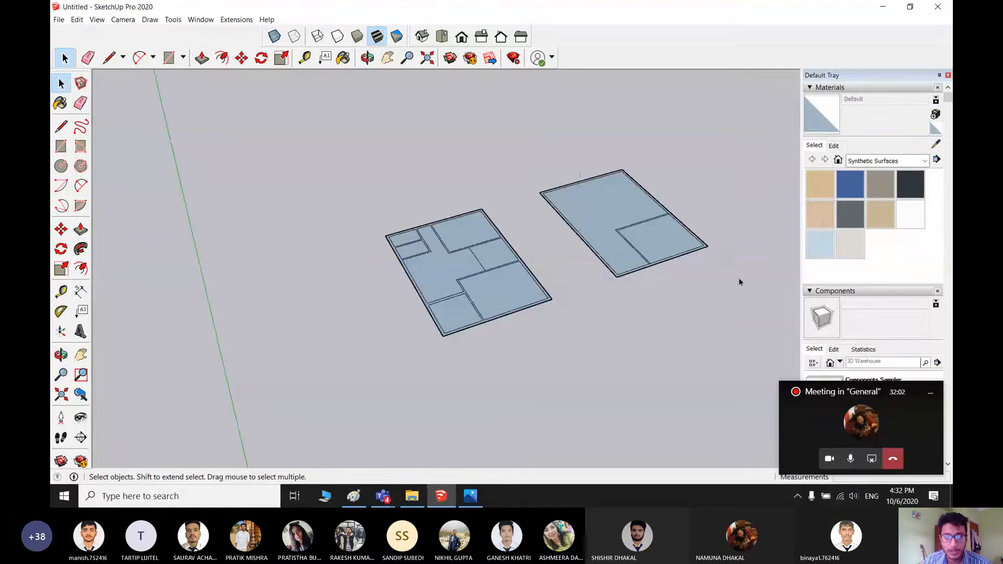
left_click_drag(547, 118, 547, 119)
key("Delete")
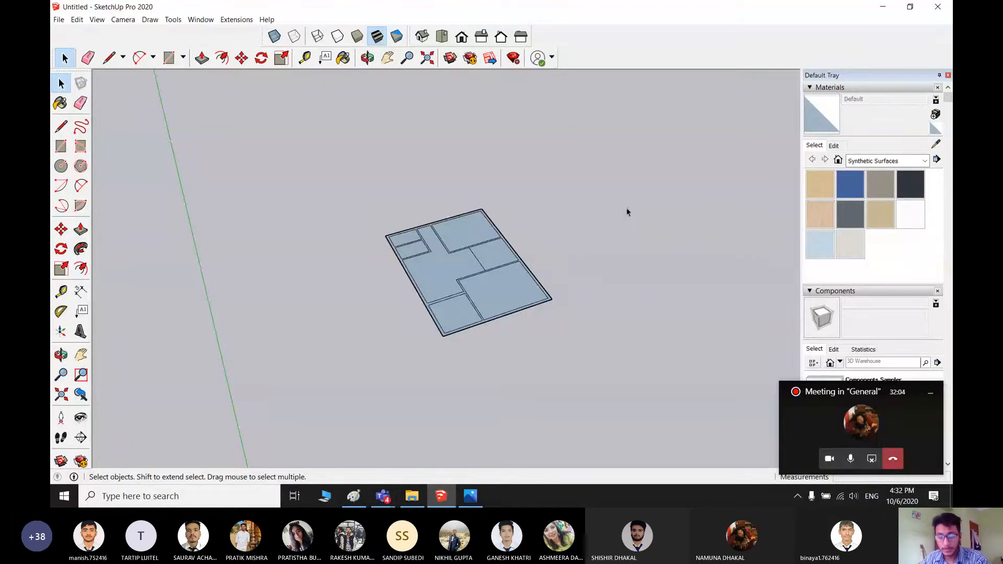
- Examine the remaining floor plan from the top view and from an angled 3D view
middle_click_drag(426, 329, 426, 292)
left_click(441, 36)
scroll(403, 300, "down", 3)
left_click(442, 37)
middle_click_drag(412, 195, 534, 161)
middle_click_drag(423, 292, 449, 302)
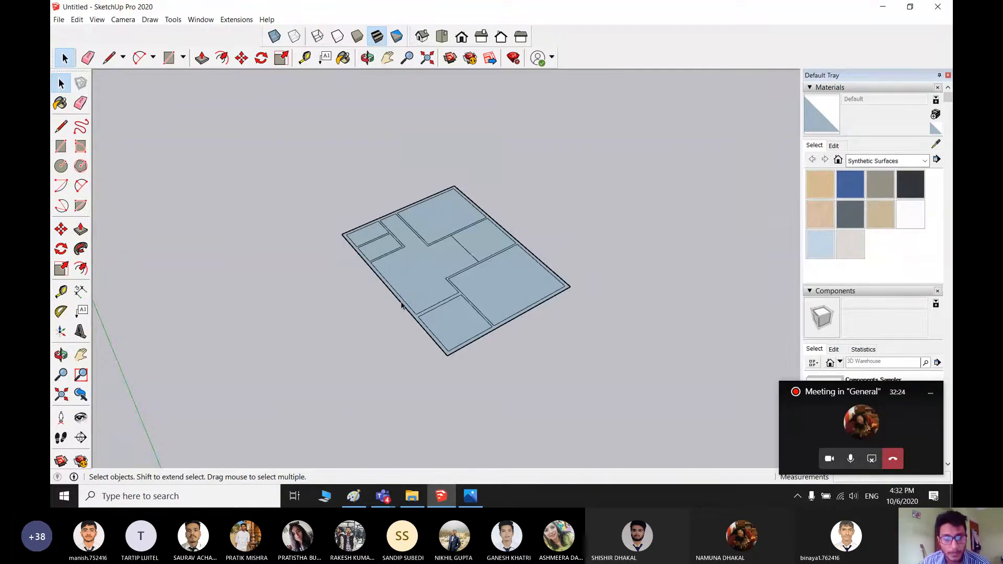
scroll(413, 285, "up", 2)
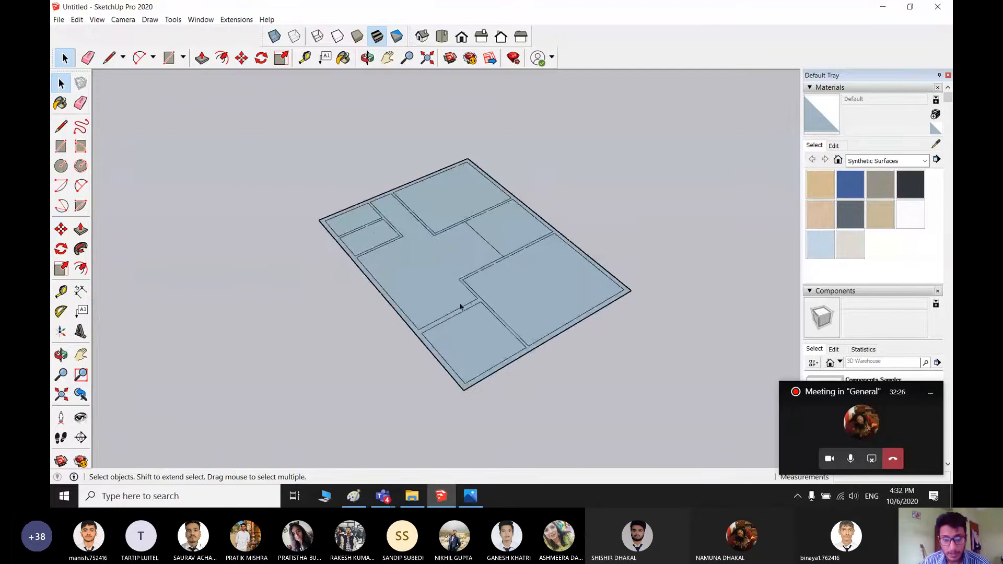
scroll(616, 350, "up", 3)
scroll(587, 351, "down", 3)
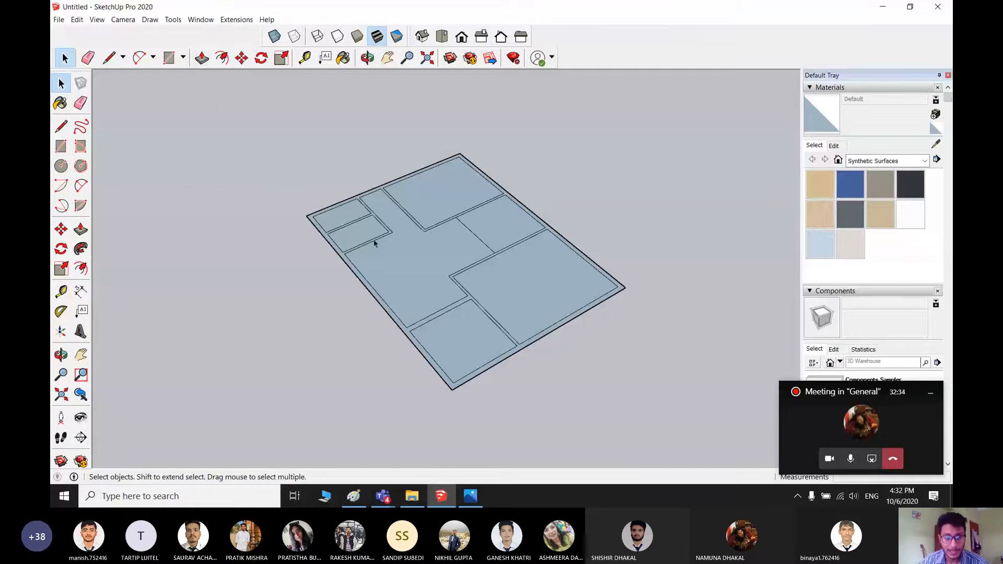
key("p")
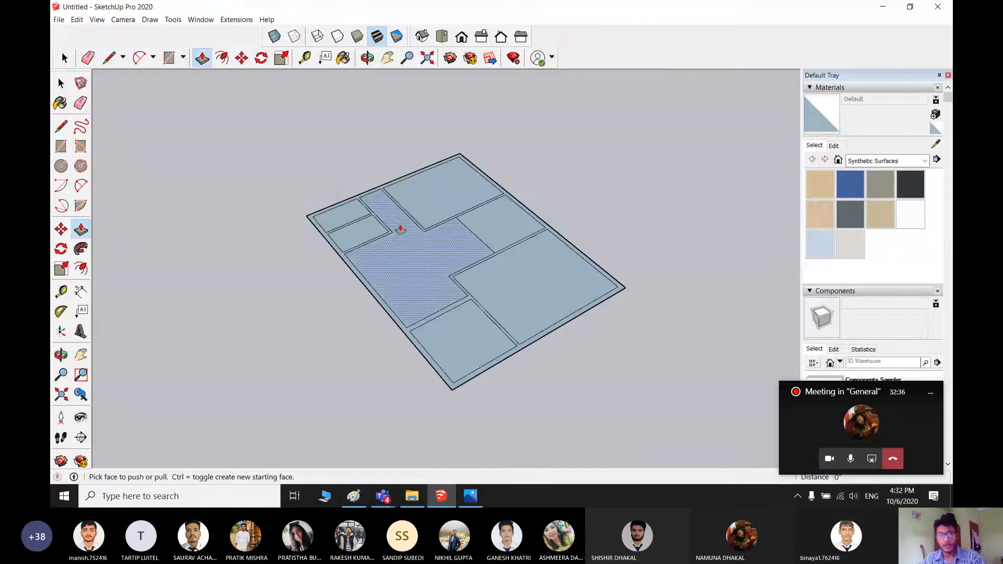
key("space")
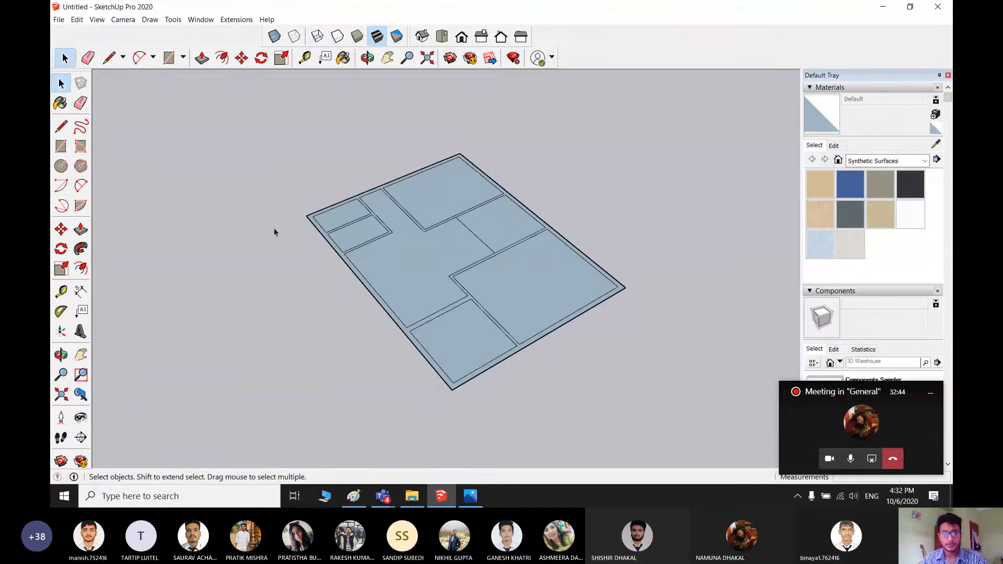
scroll(406, 286, "down", 2)
scroll(418, 237, "up", 4)
scroll(448, 267, "down", 4)
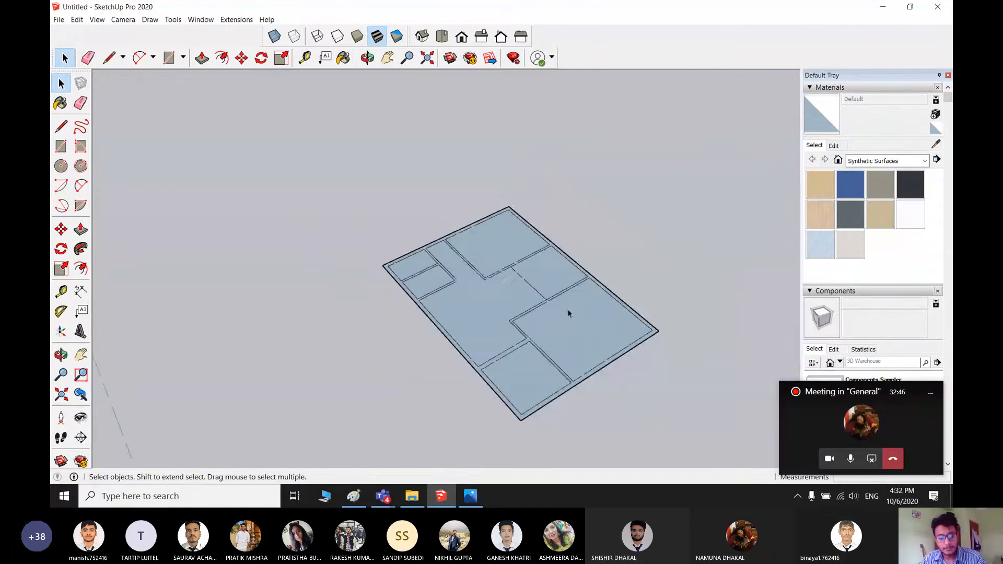
middle_click_drag(569, 313, 488, 298)
scroll(394, 320, "up", 3)
- Push/Pull the continuous wall face upward to raise the outer and inner walls together
key("p")
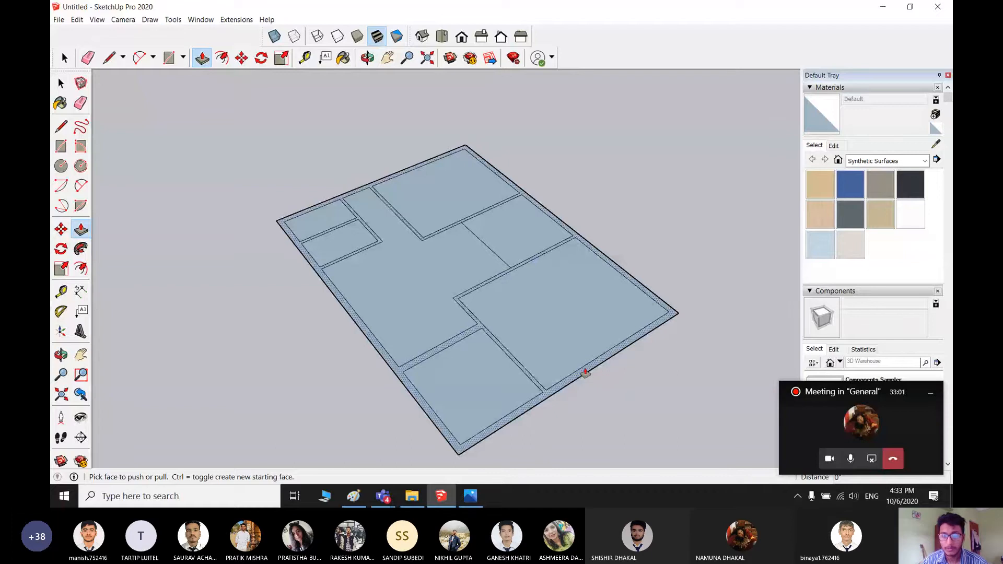
scroll(585, 372, "up", 3)
scroll(585, 372, "down", 3)
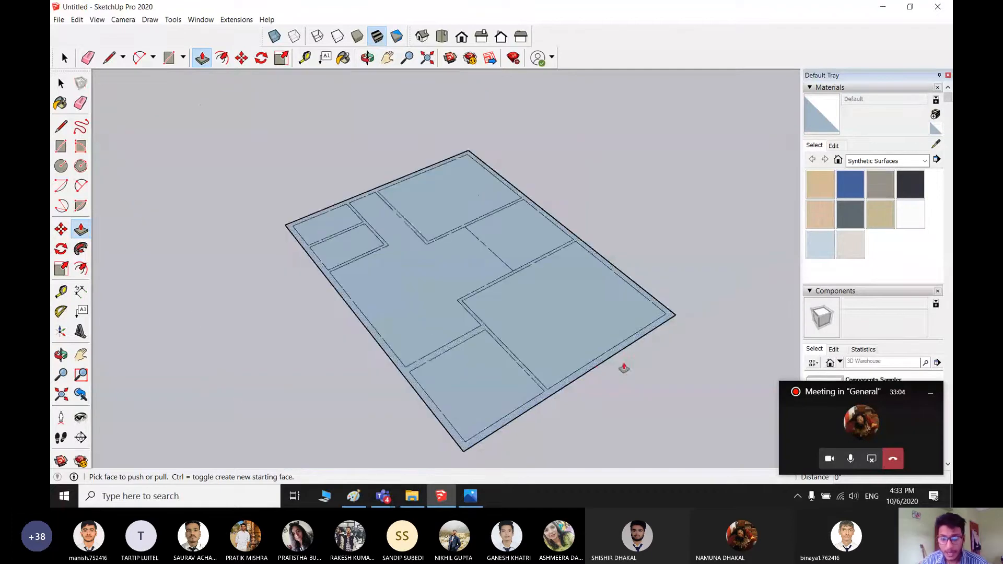
scroll(596, 371, "up", 3)
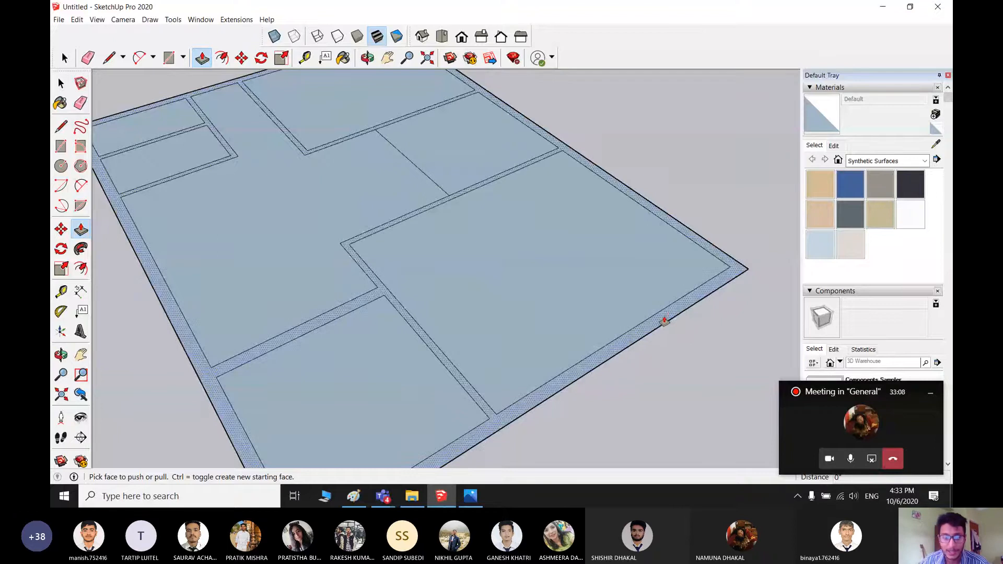
scroll(664, 321, "down", 3)
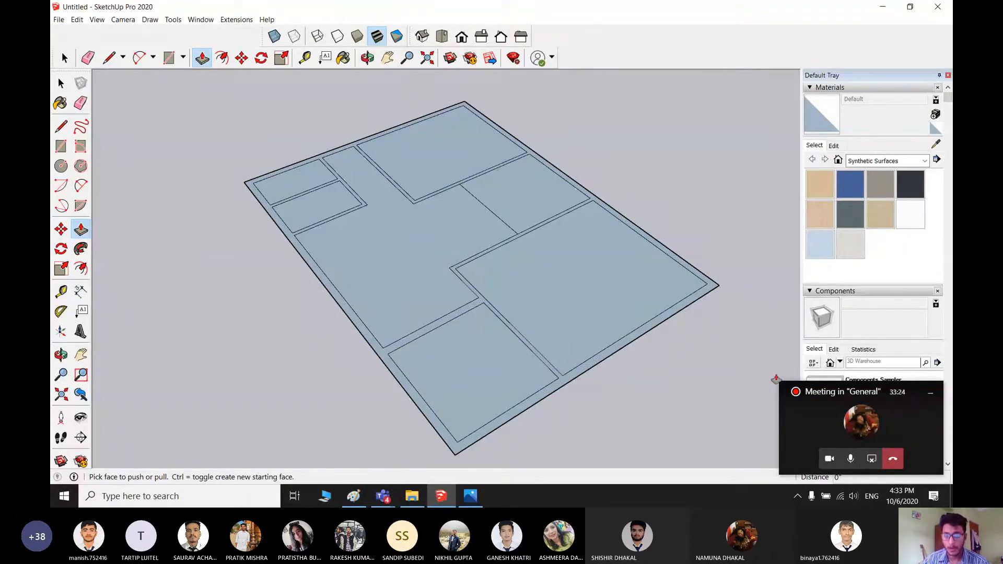
left_click_drag(644, 334, 639, 205)
middle_click_drag(639, 205, 572, 246)
scroll(541, 250, "up", 5)
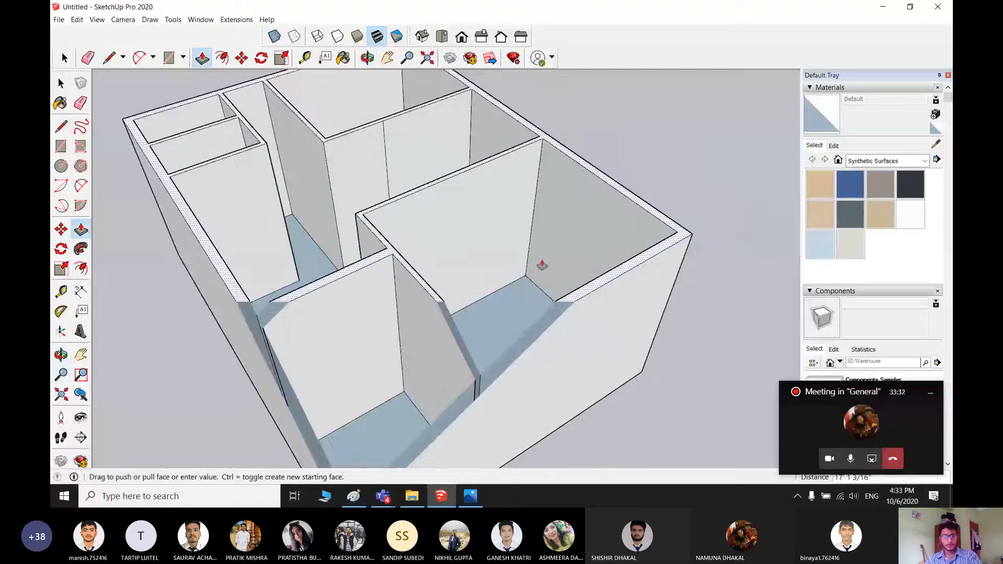
scroll(545, 231, "down", 5)
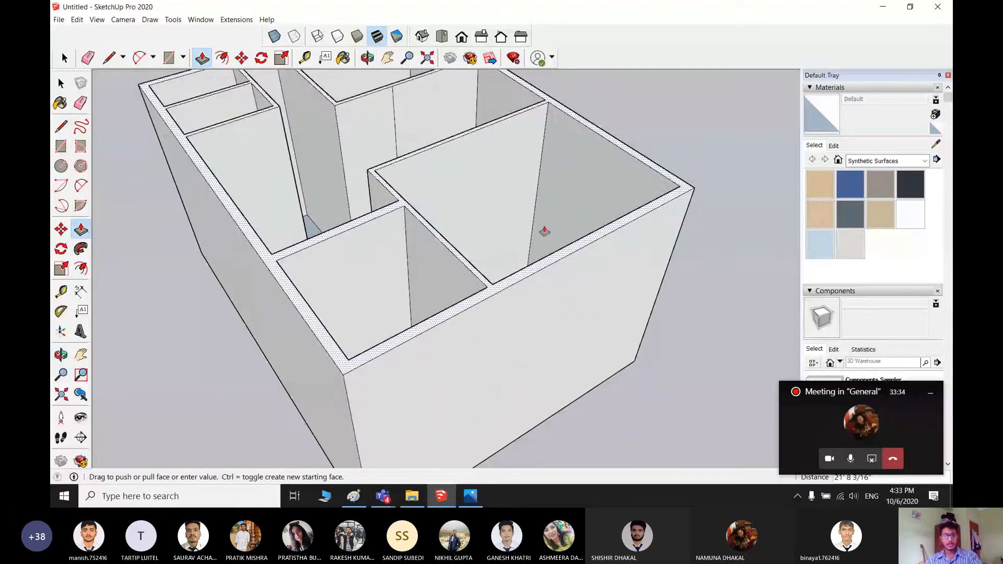
middle_click_drag(541, 230, 573, 205)
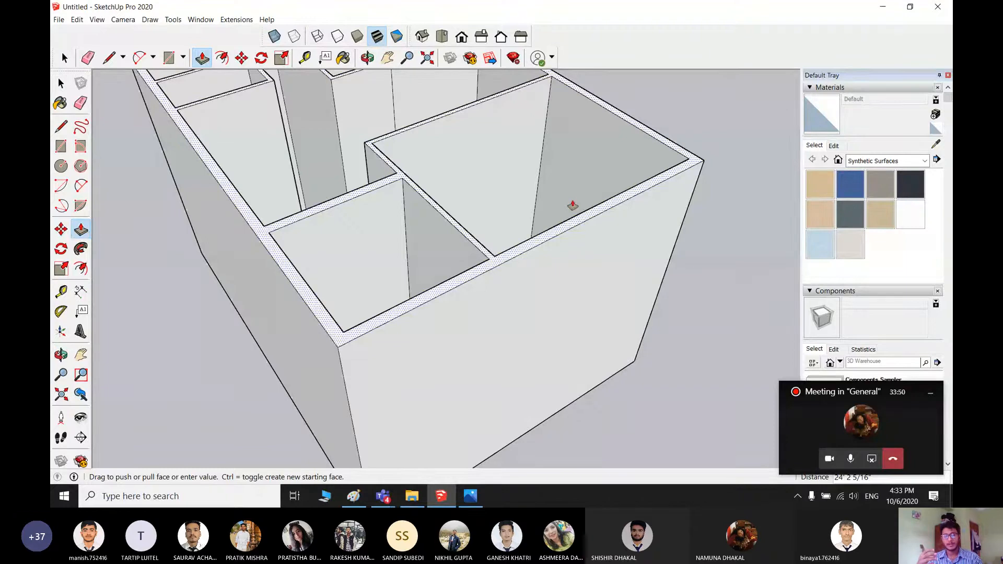
scroll(585, 309, "down", 3)
left_click_drag(585, 309, 570, 288)
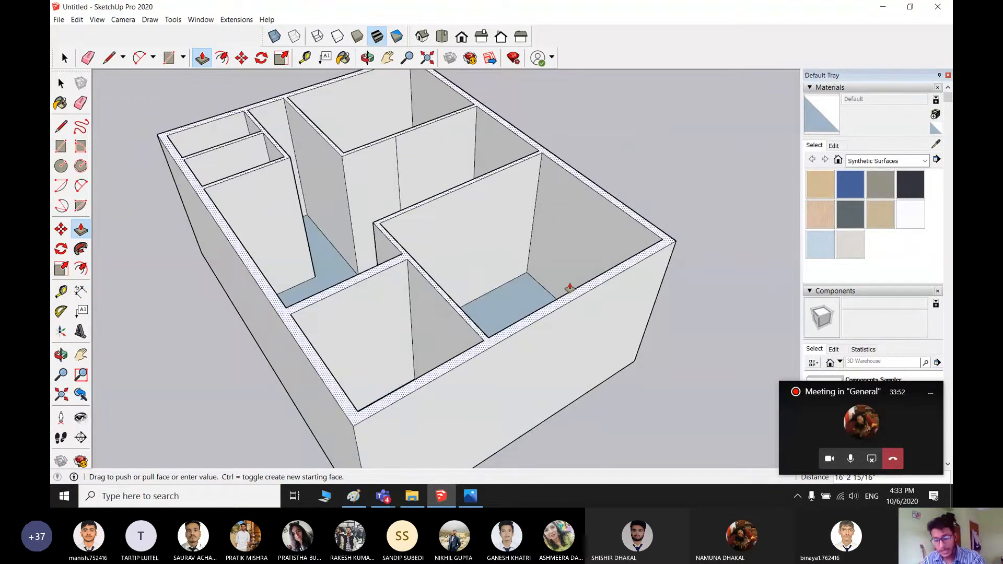
- Extrude the floor plan's wall face to a height of 10' and view the whole model
type("10")
key("Return")
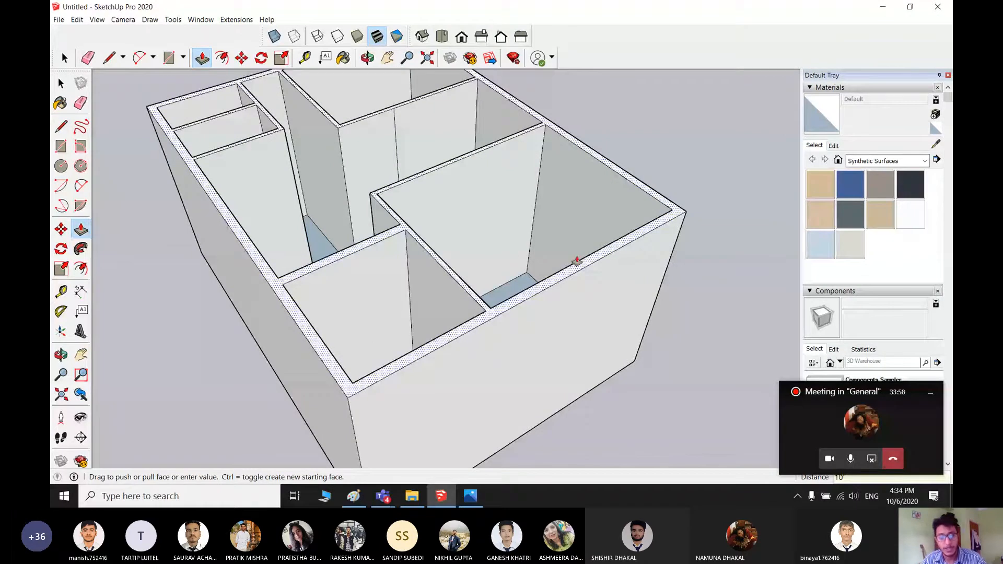
scroll(577, 261, "down", 4)
middle_click_drag(552, 390, 571, 260)
scroll(571, 260, "down", 4)
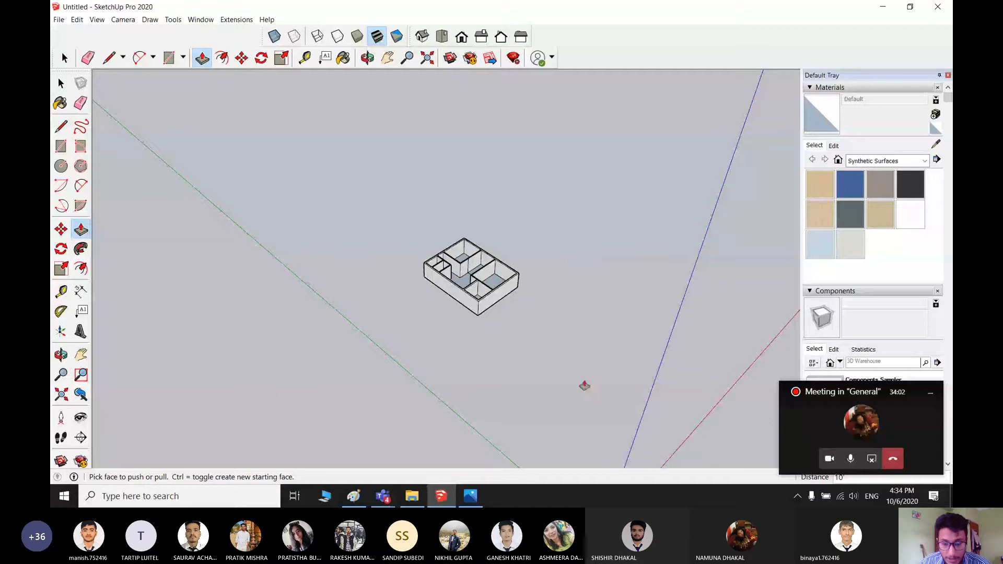
- Undo the wall extrusion to return to the flat floor plan
scroll(421, 186, "up", 1)
key("ctrl+z")
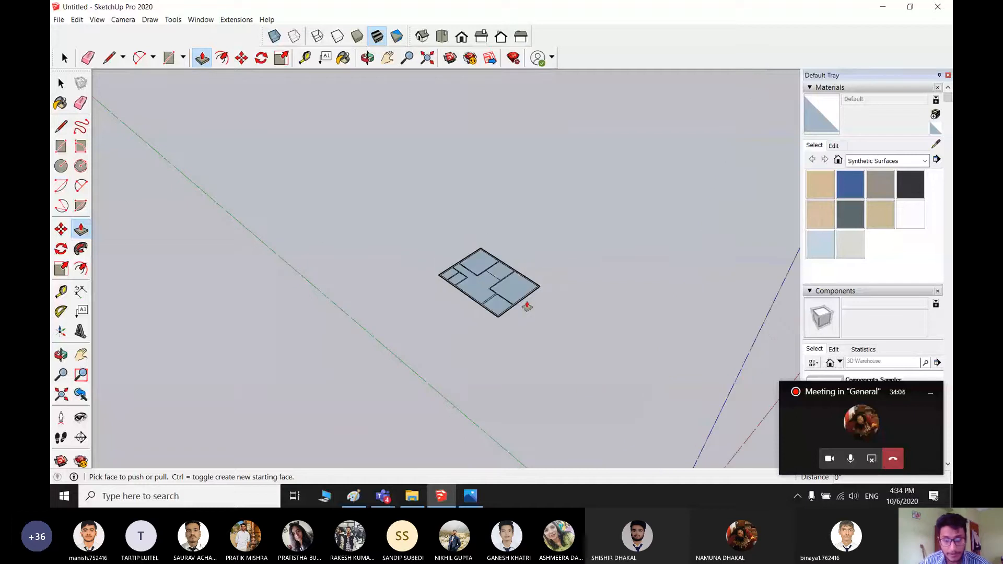
scroll(526, 303, "up", 4)
key("space")
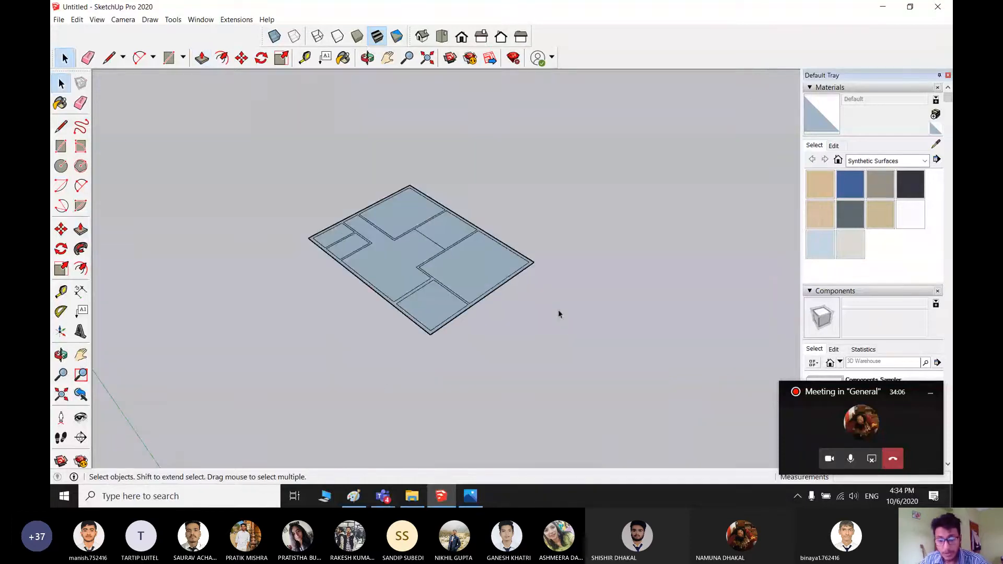
key("p")
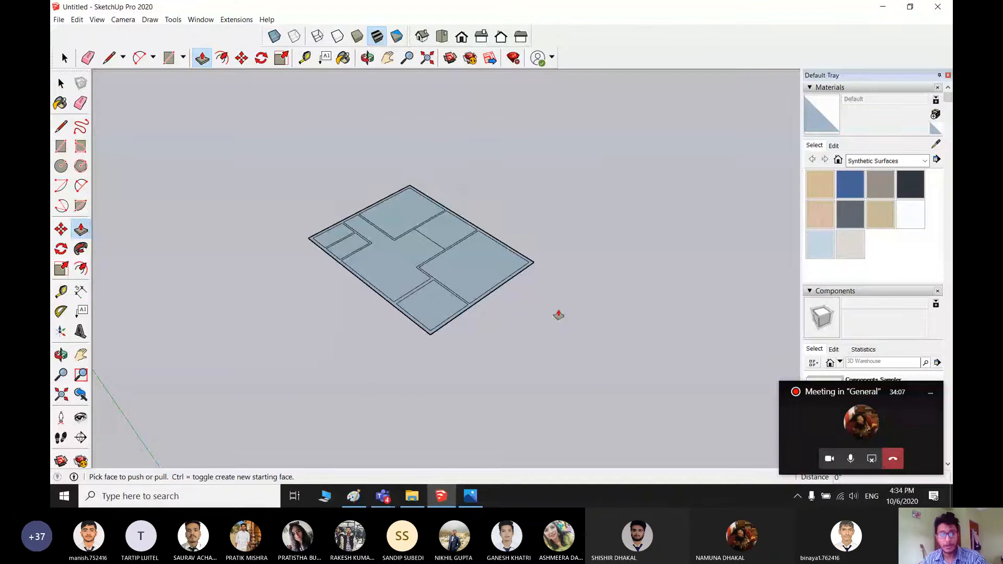
scroll(558, 315, "up", 2)
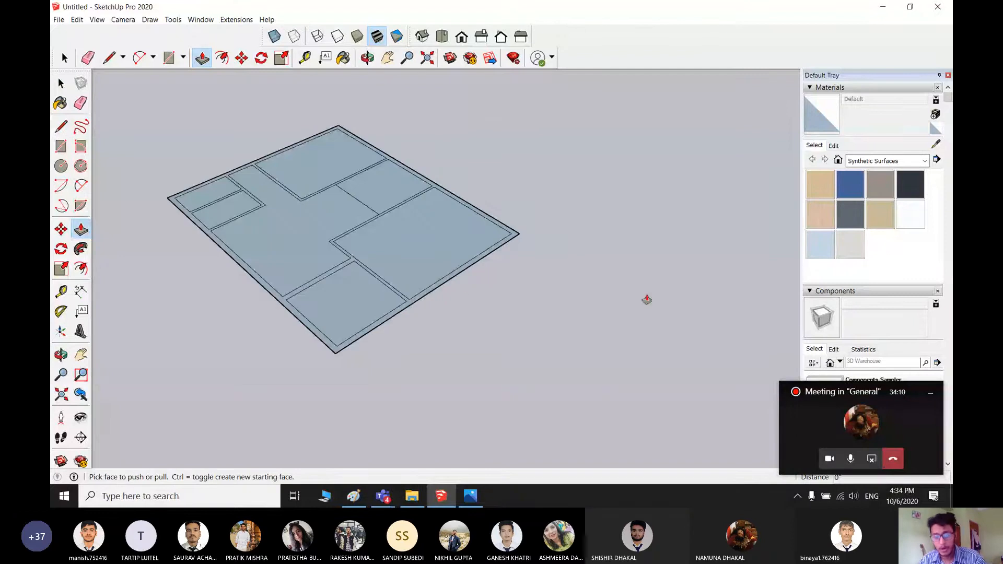
middle_click_drag(491, 354, 500, 382)
scroll(500, 381, "up", 2)
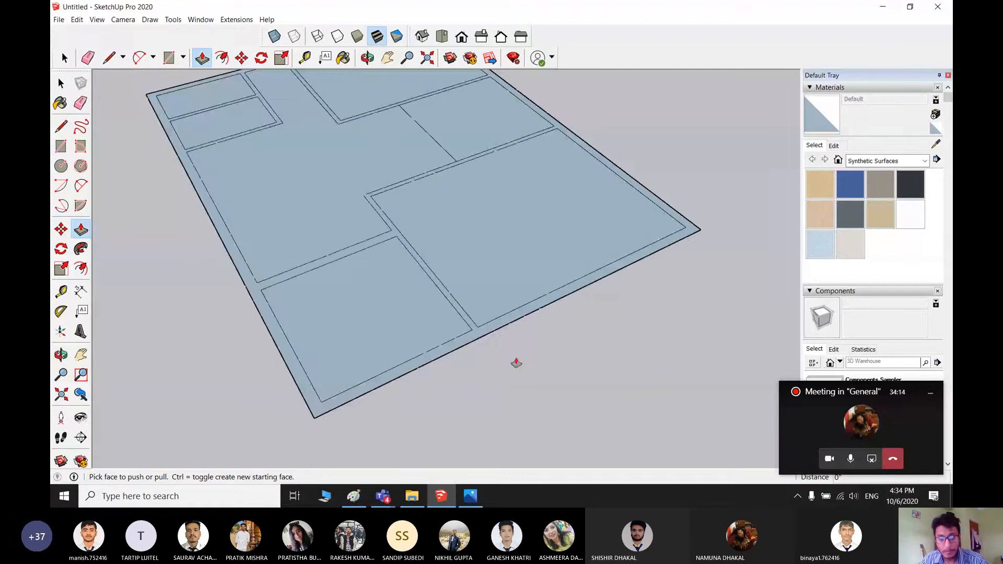
left_click(457, 352)
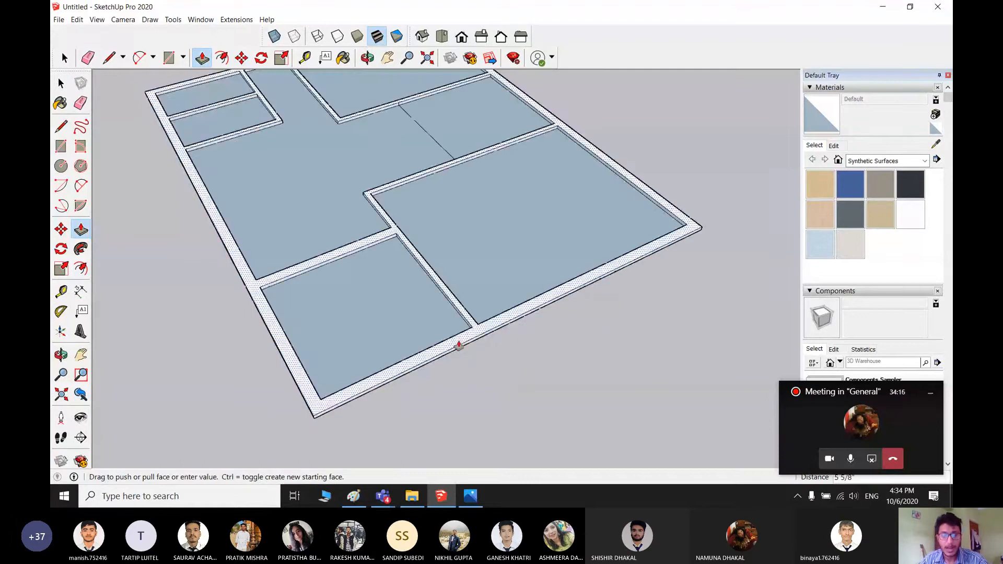
key("space")
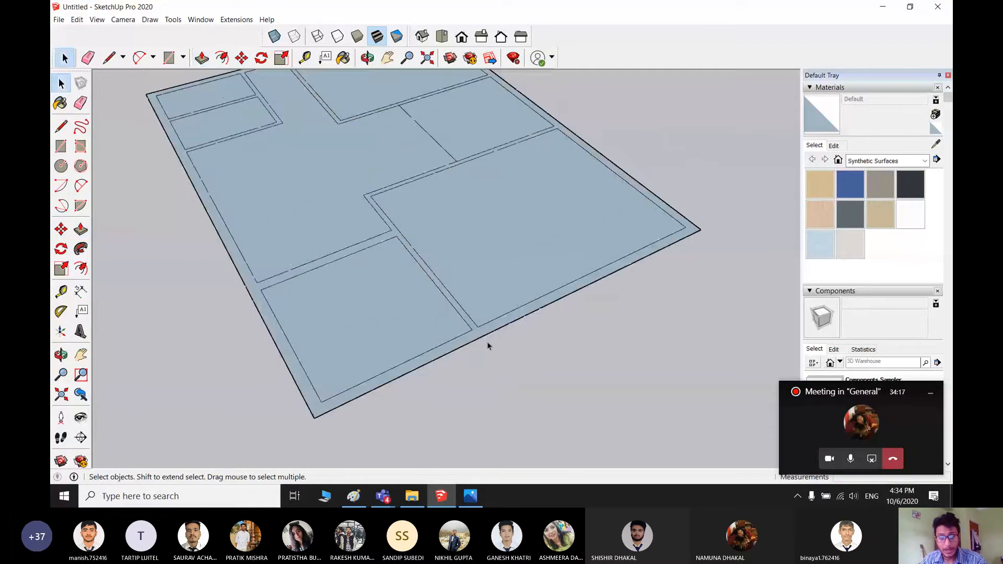
- Push/Pull the floor plan's connected wall face up to a height of 10'
key("p")
left_click(489, 340)
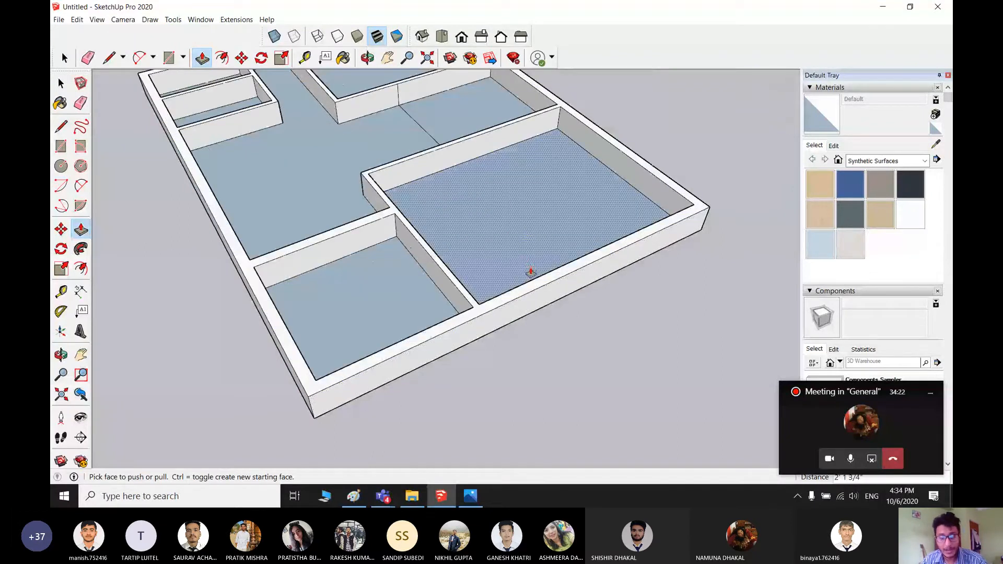
key("Escape")
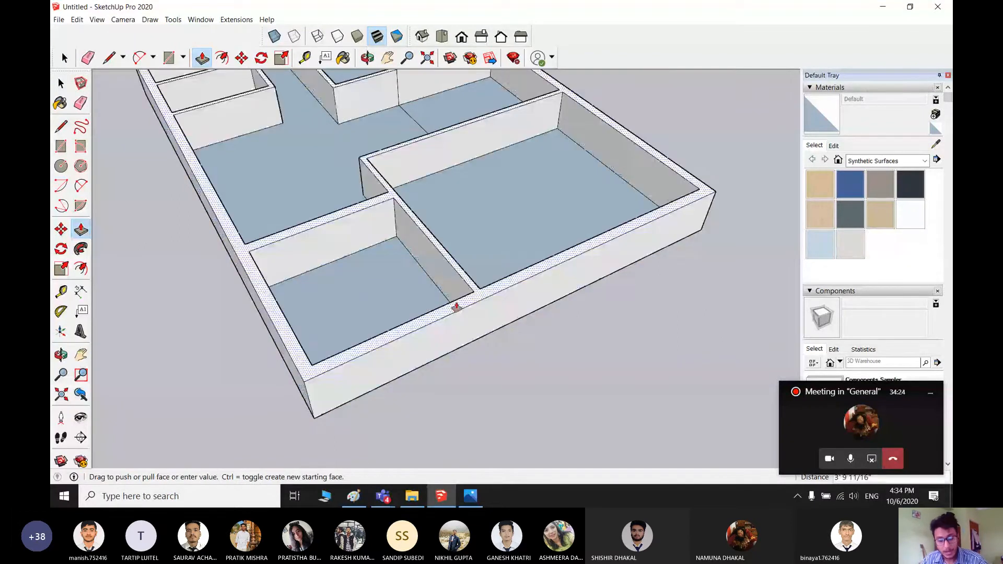
left_click_drag(456, 307, 465, 219)
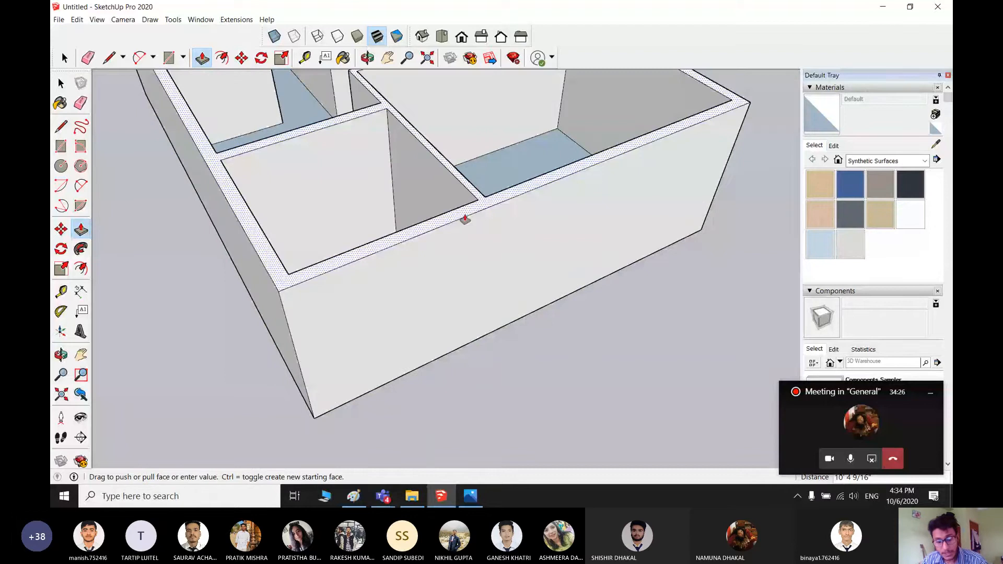
type("10'")
key("Return")
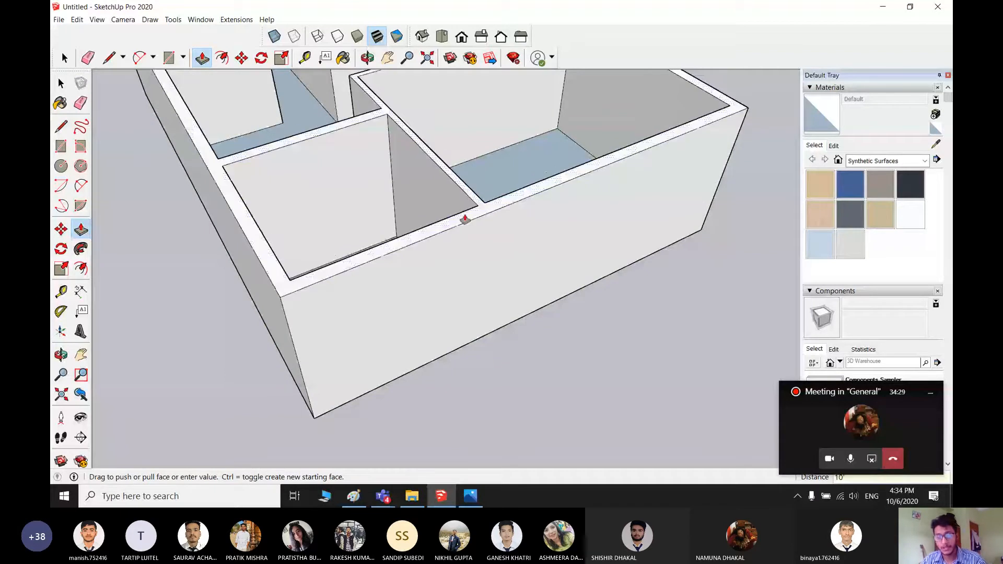
key("space")
scroll(571, 299, "down", 3)
middle_click_drag(578, 356, 590, 381, "shift")
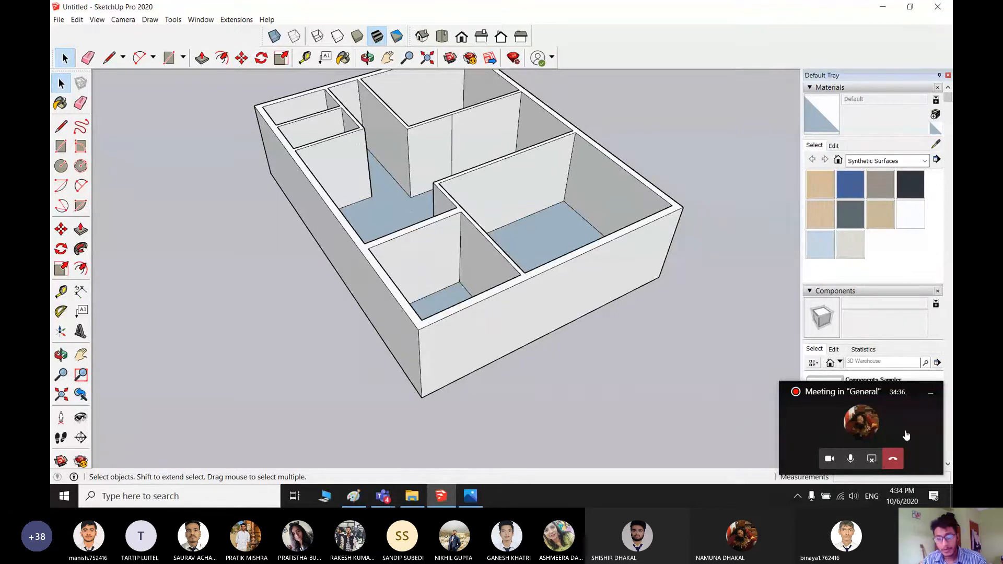
- Switch to the Teams meeting, look through the participant list, and return to the SketchUp model
left_click(876, 424)
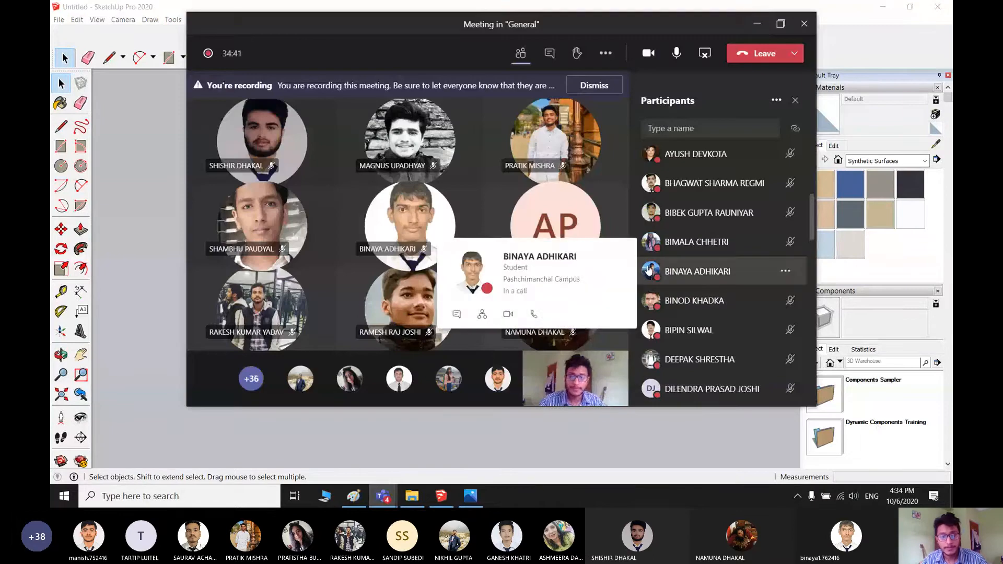
scroll(771, 238, "down", 5)
scroll(771, 238, "down", 10)
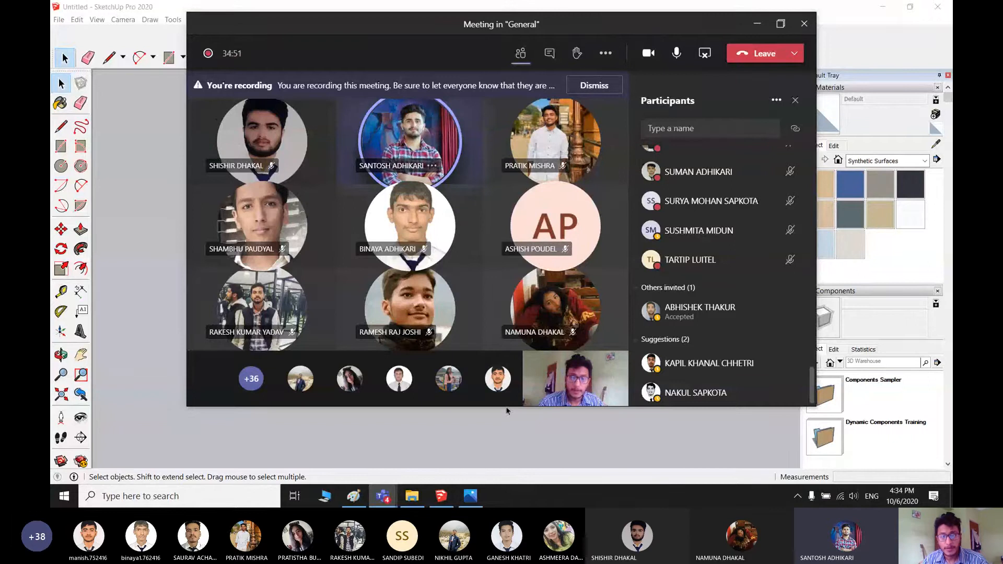
left_click(432, 166)
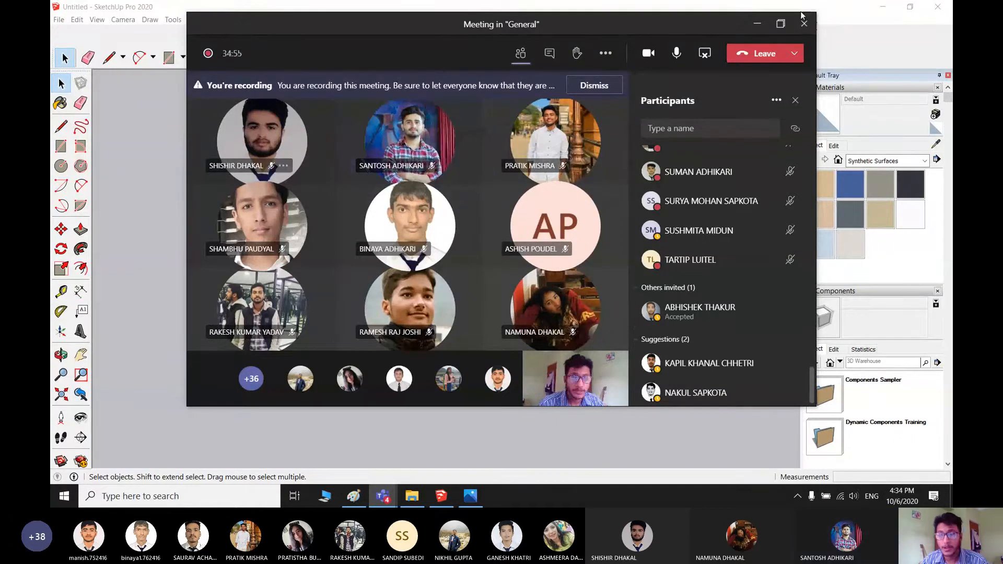
left_click(758, 22)
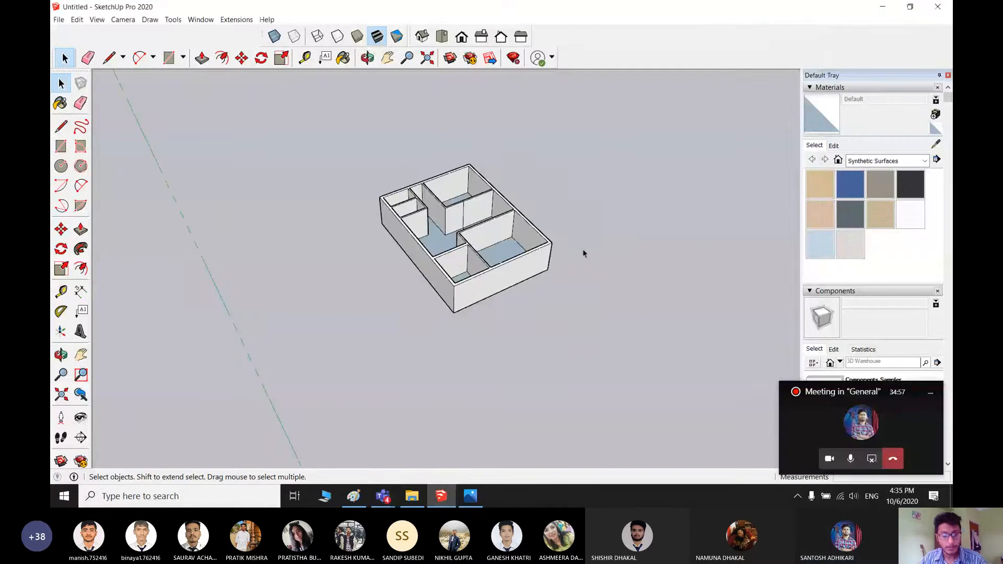
- Inspect the walled model, compare it with the room layout in plan.png in Photos, and return to SketchUp
middle_click_drag(512, 237, 470, 261)
scroll(529, 195, "up", 5)
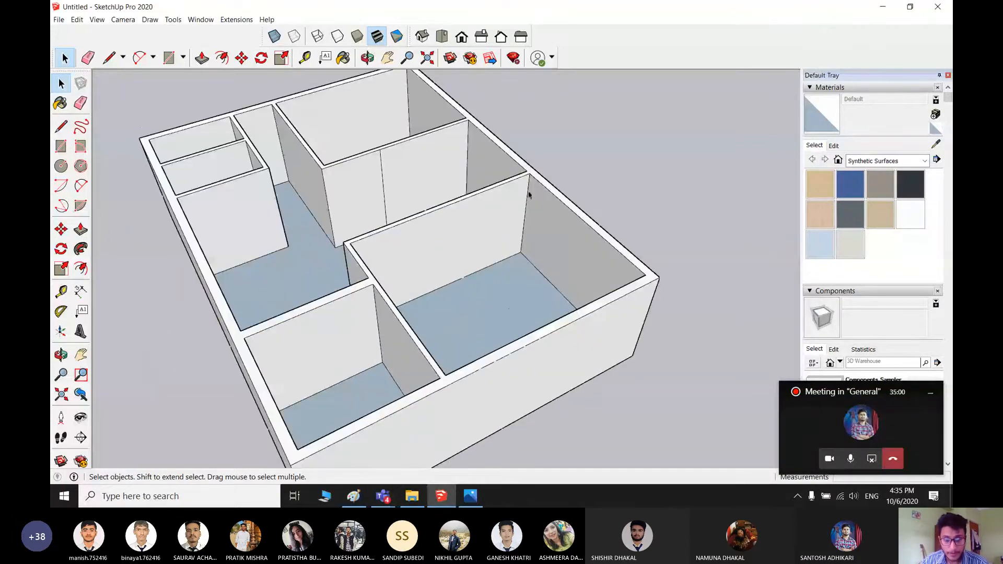
middle_click_drag(529, 195, 492, 249)
scroll(491, 249, "down", 4)
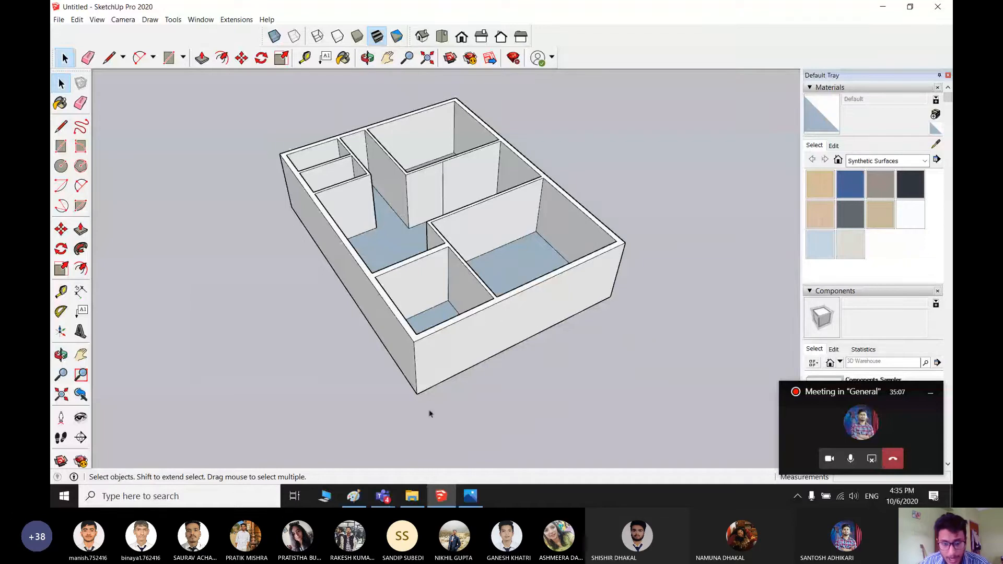
left_click(470, 496)
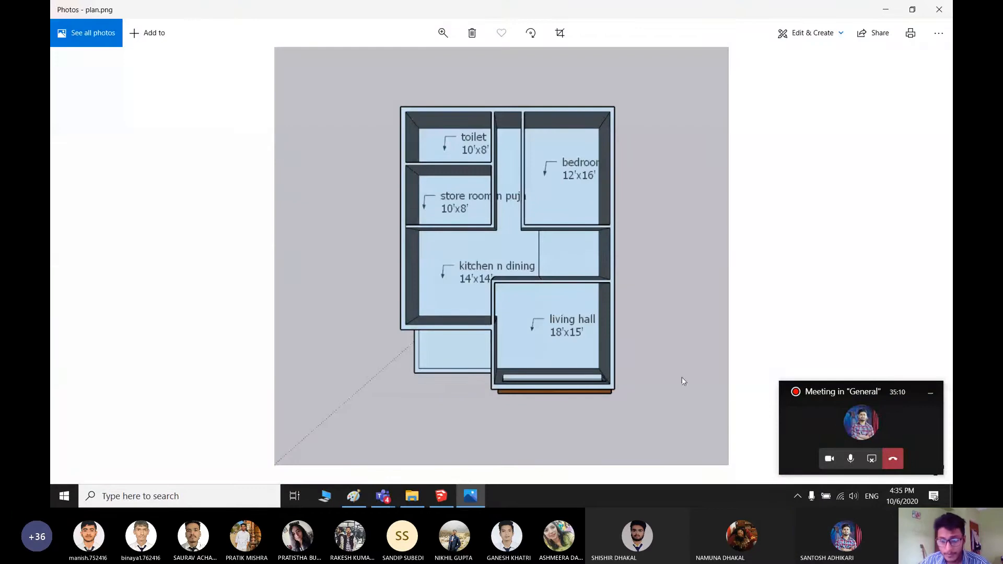
left_click(862, 421)
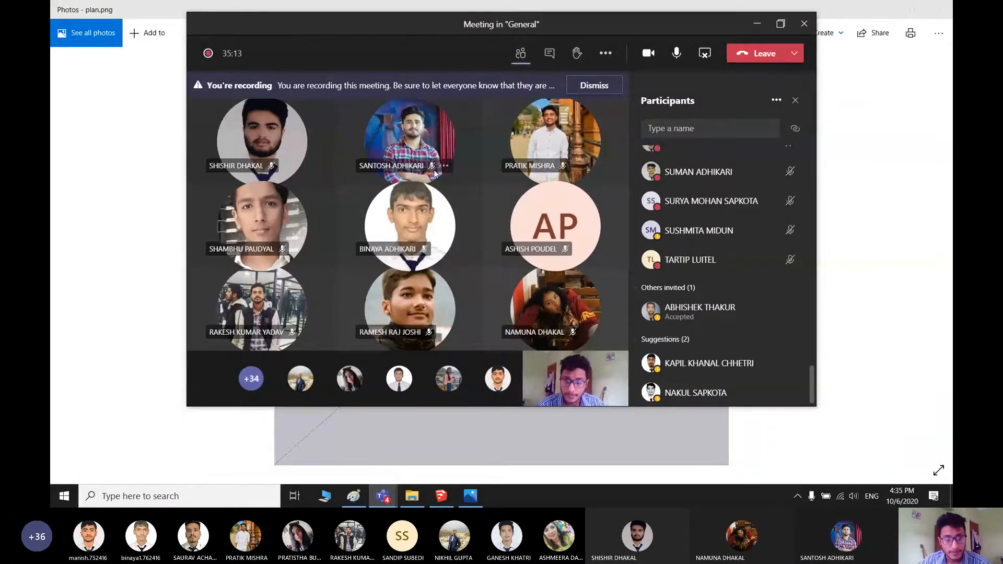
left_click(757, 24)
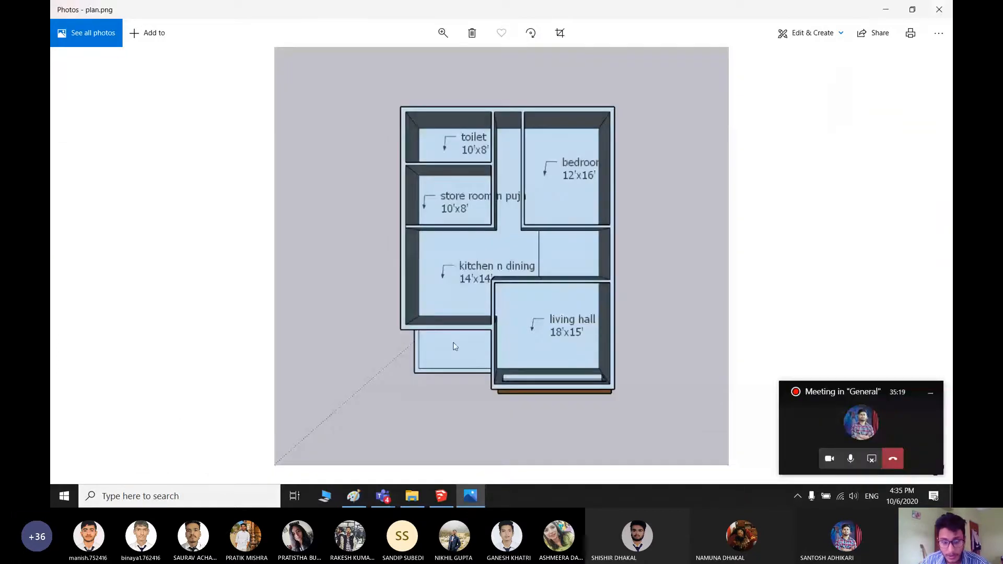
left_click(885, 9)
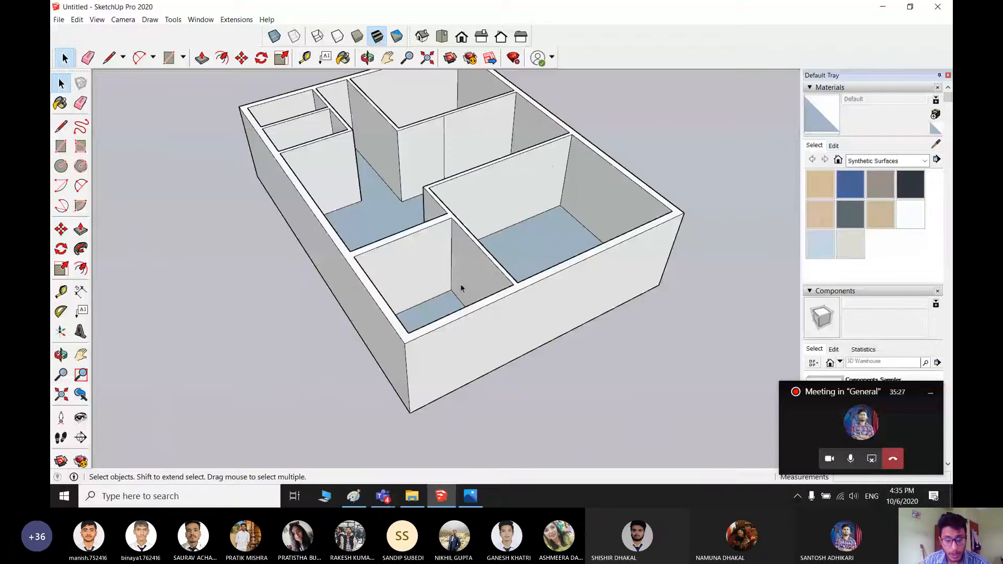
- Undo the 10' wall extrusion to work on the flat plan
key("ctrl+z")
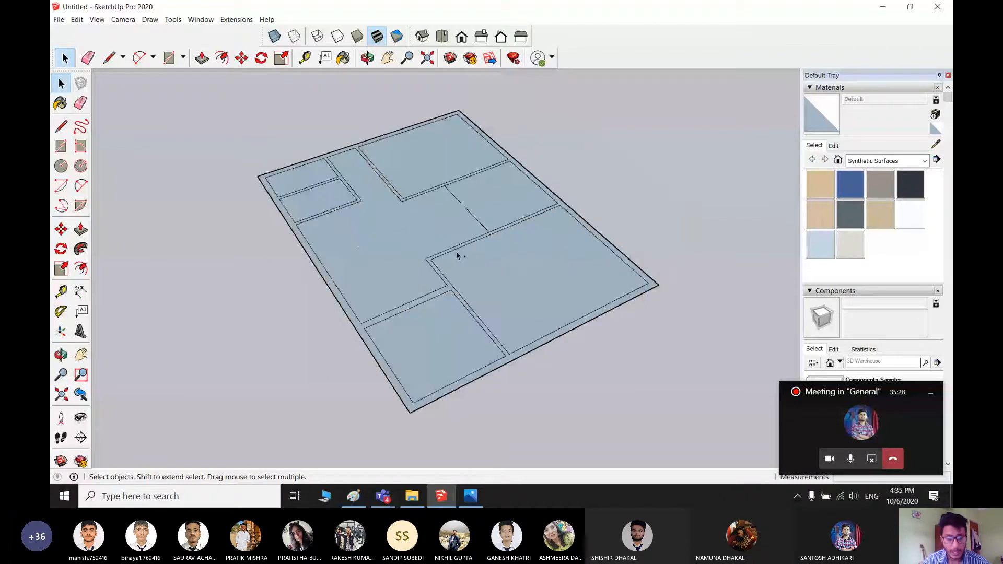
scroll(400, 335, "down", 1)
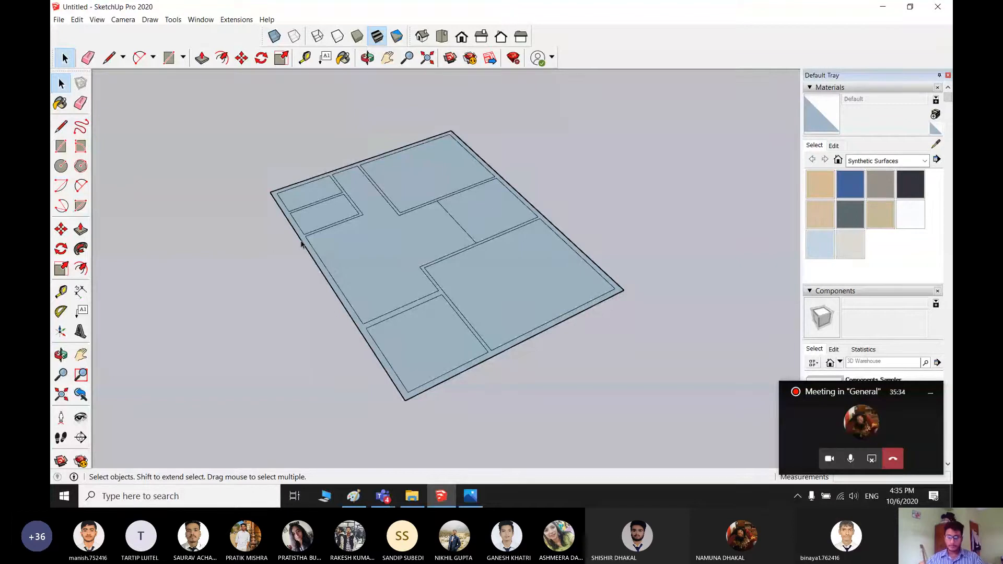
- Draw short lines about 9" long across the outer wall at two corners of the front corner room, and check the separated wall face
key("l")
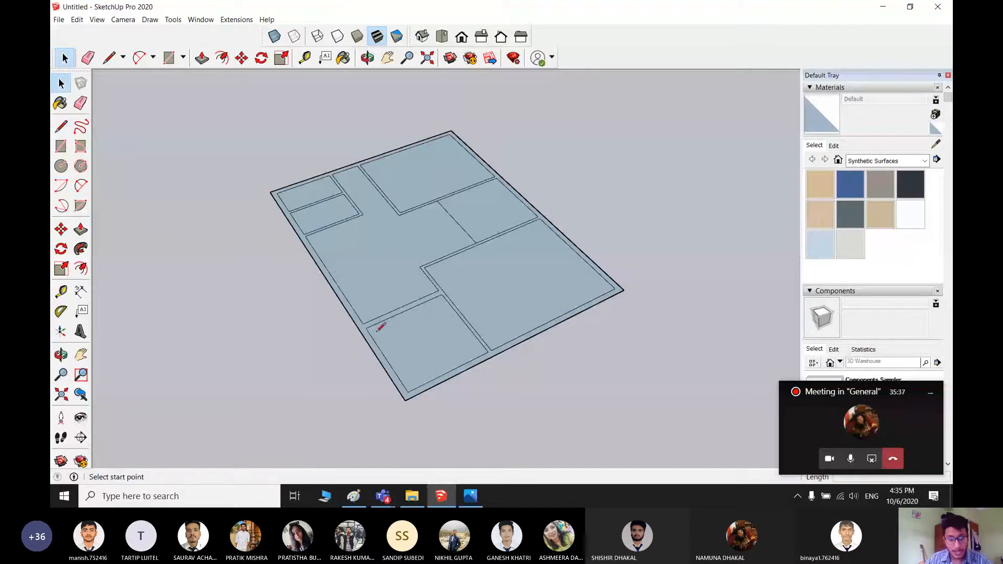
scroll(376, 328, "up", 4)
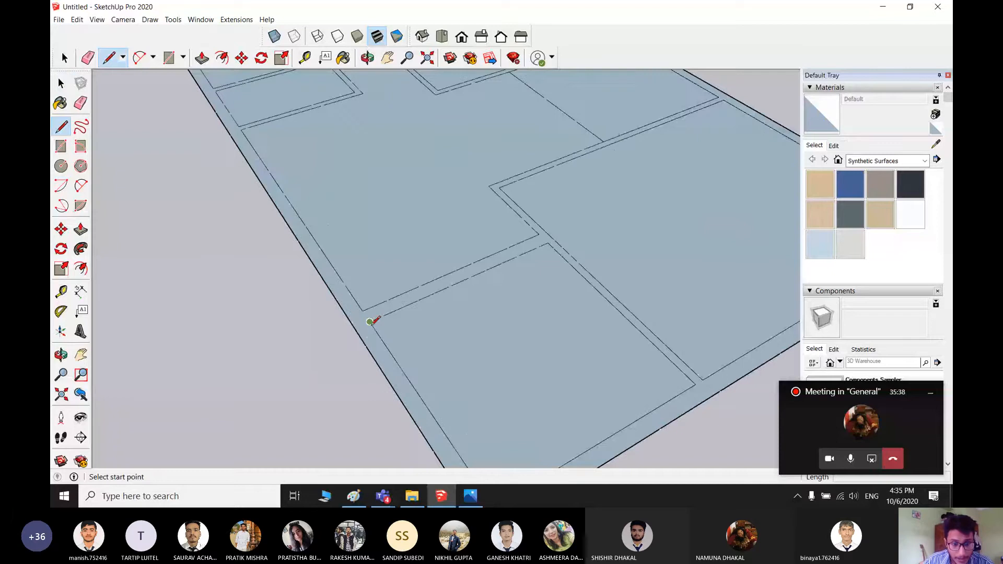
left_click(370, 321)
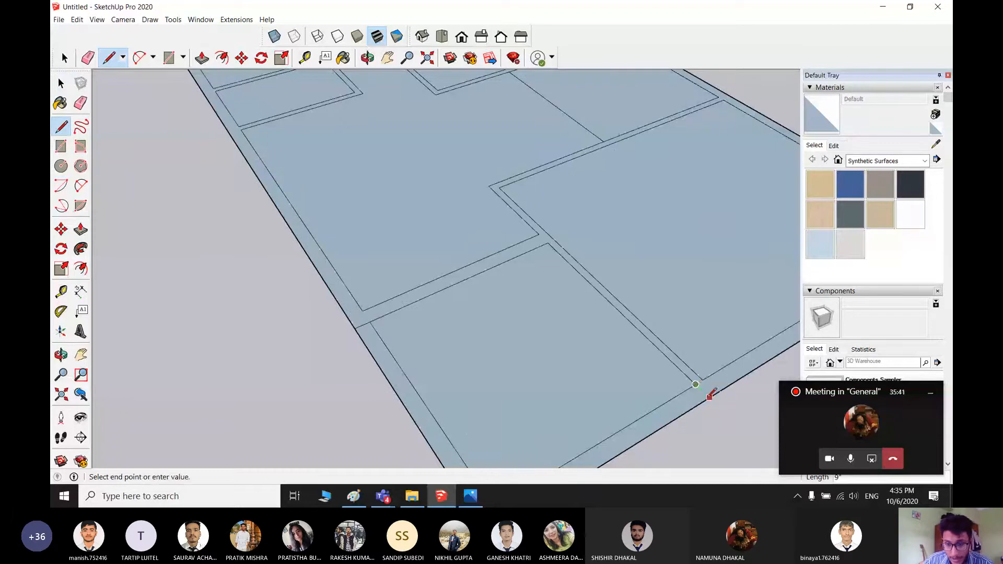
left_click(709, 397)
key("space")
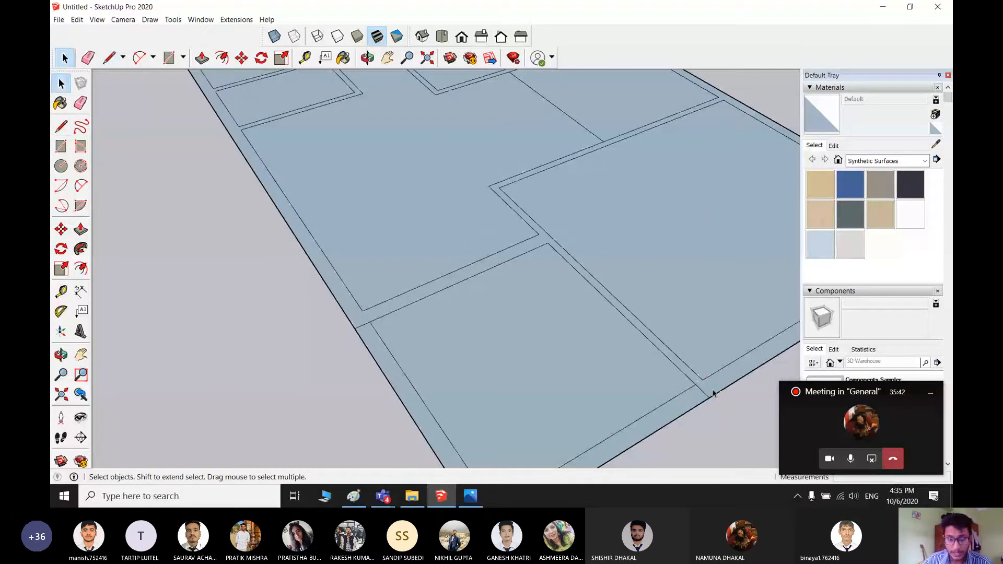
scroll(714, 393, "down", 5)
scroll(653, 370, "up", 5)
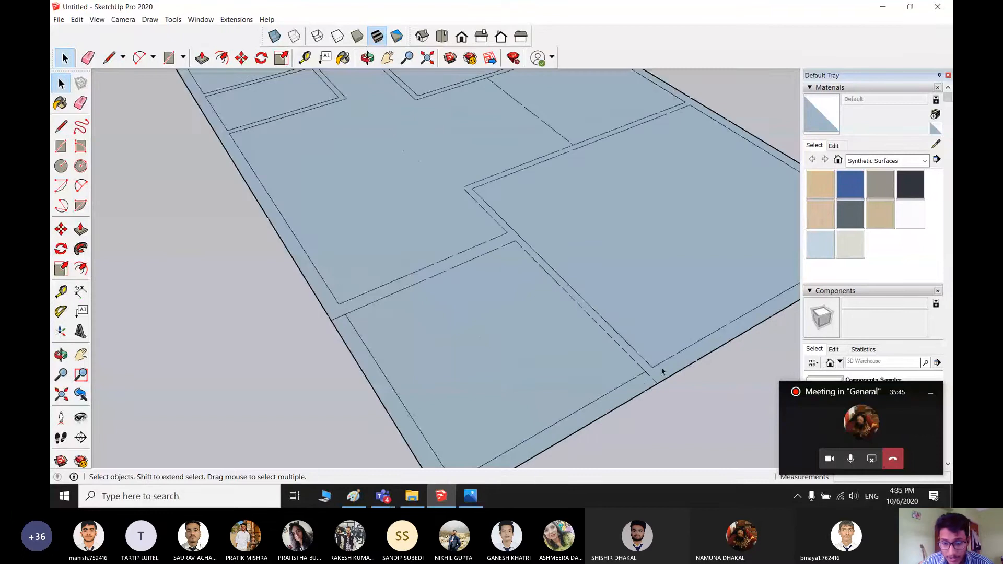
scroll(653, 371, "down", 2)
scroll(649, 370, "down", 1)
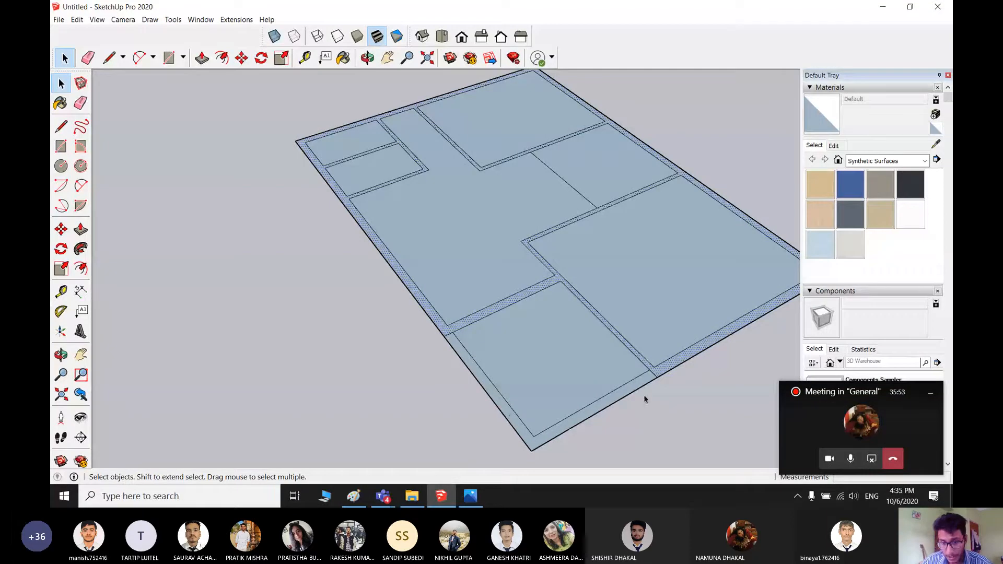
left_click(699, 405)
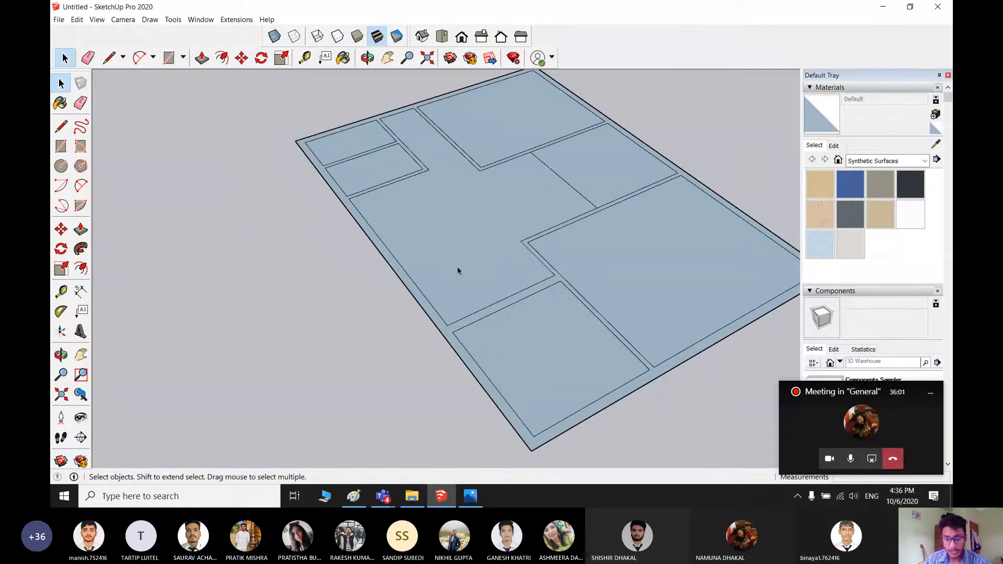
- Draw short lines across the outer wall at both ends of the front corner room to split off its wall strip
key("l")
scroll(450, 329, "up", 5)
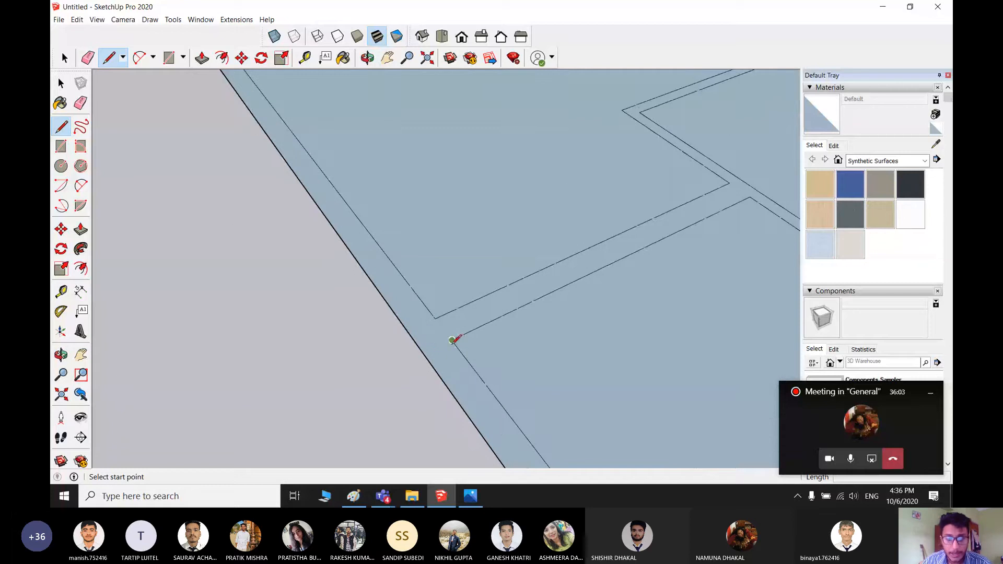
left_click(453, 340)
left_click(423, 354)
scroll(402, 324, "down", 3)
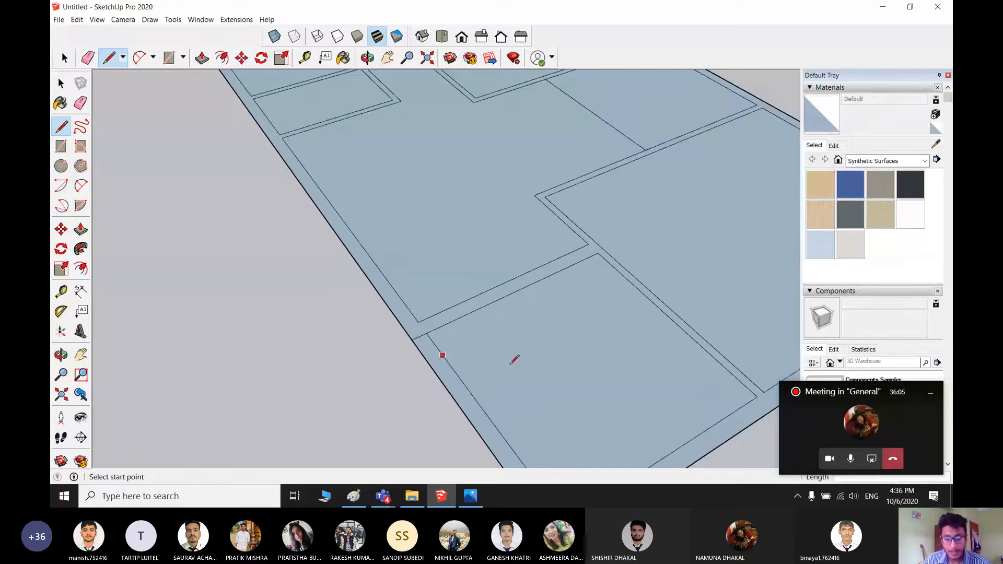
key("space")
scroll(705, 398, "down", 4)
key("l")
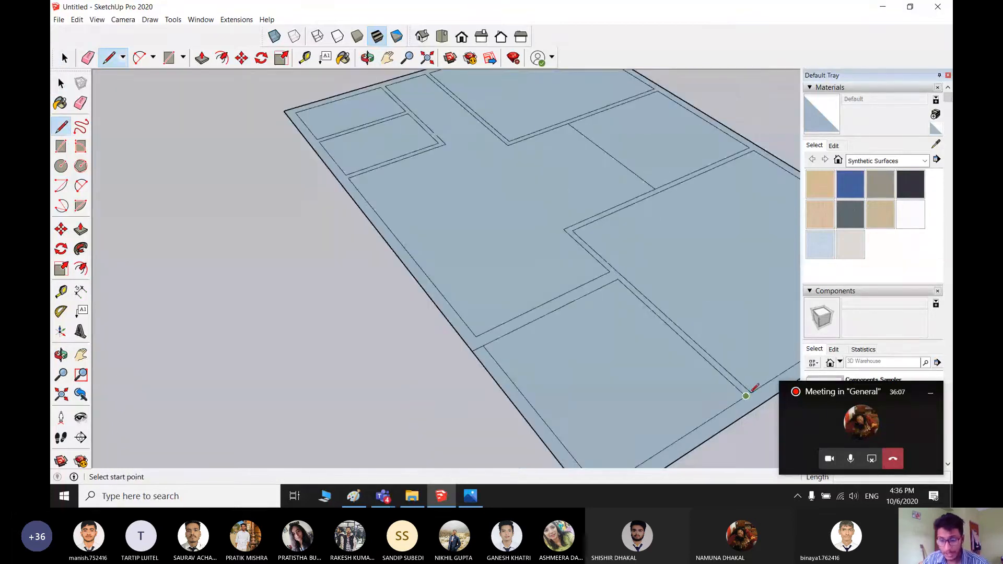
middle_click_drag(669, 383, 542, 336)
key("space")
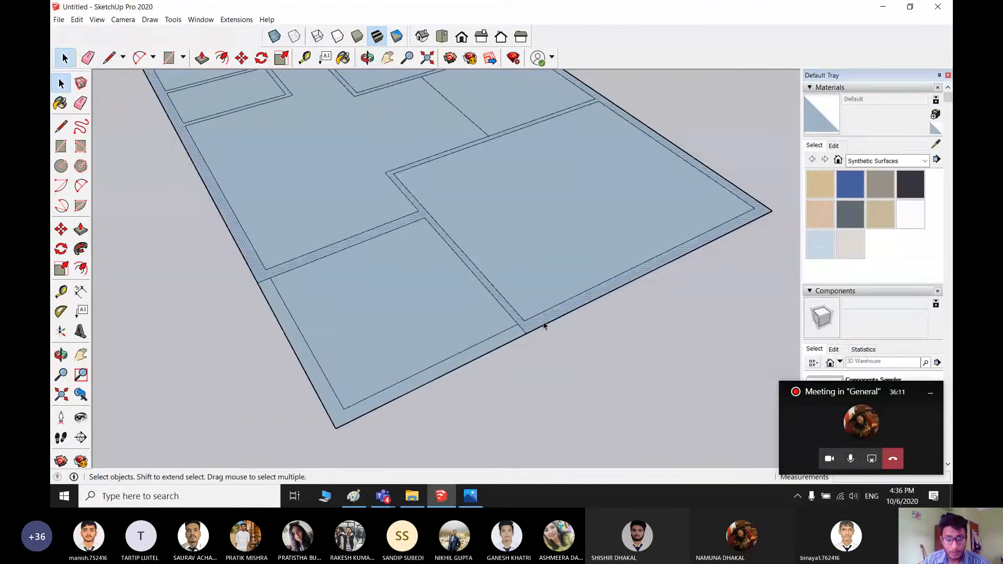
- Check that the front corner room's outer wall strip is a separate face from the remaining walls
left_click(495, 421)
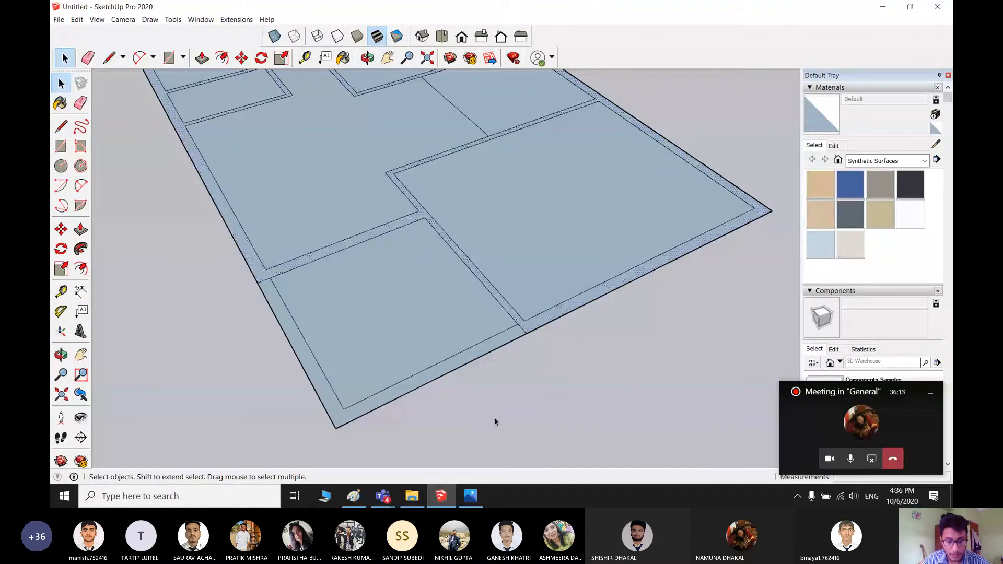
left_click(442, 370)
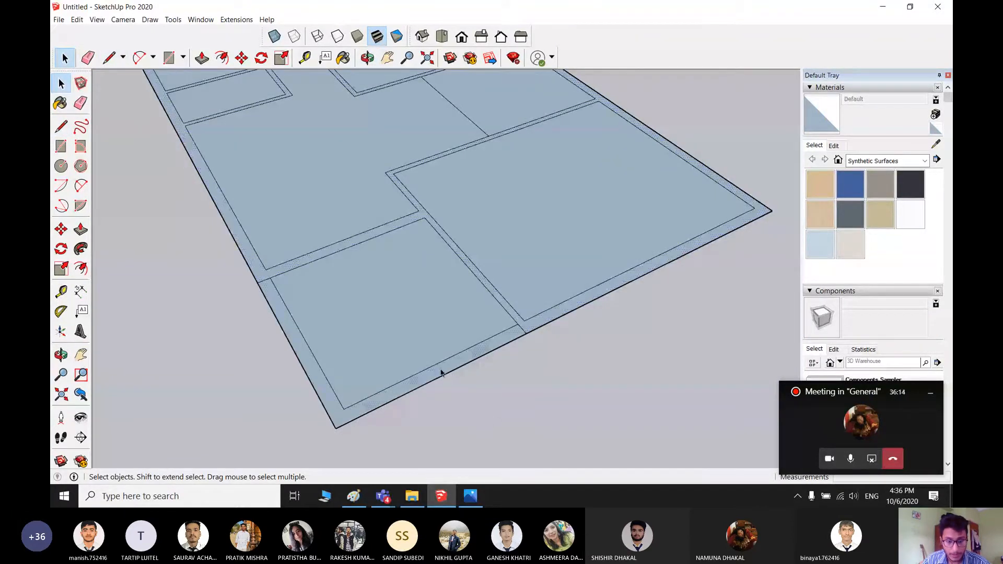
left_click(557, 371)
scroll(554, 371, "down", 3)
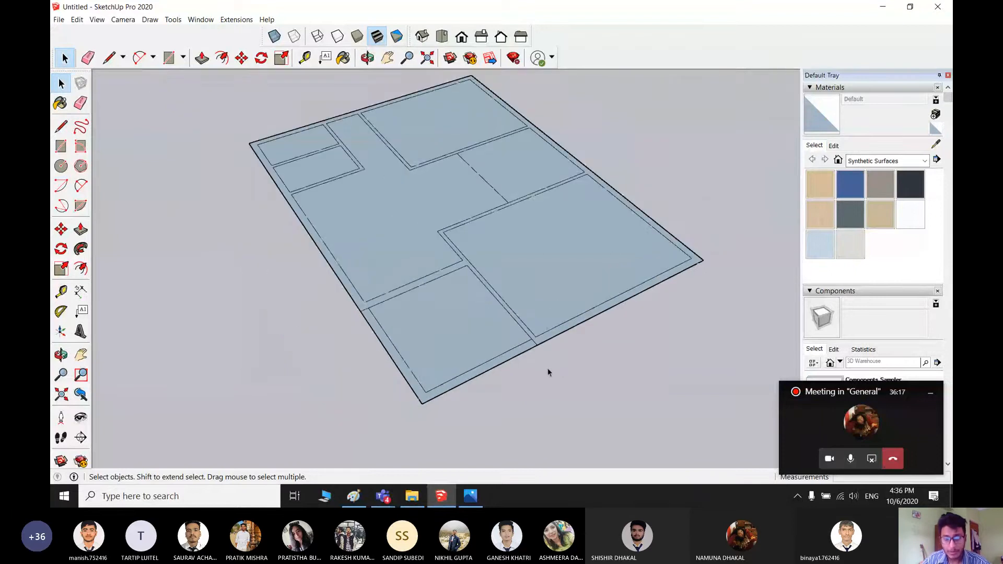
key("p")
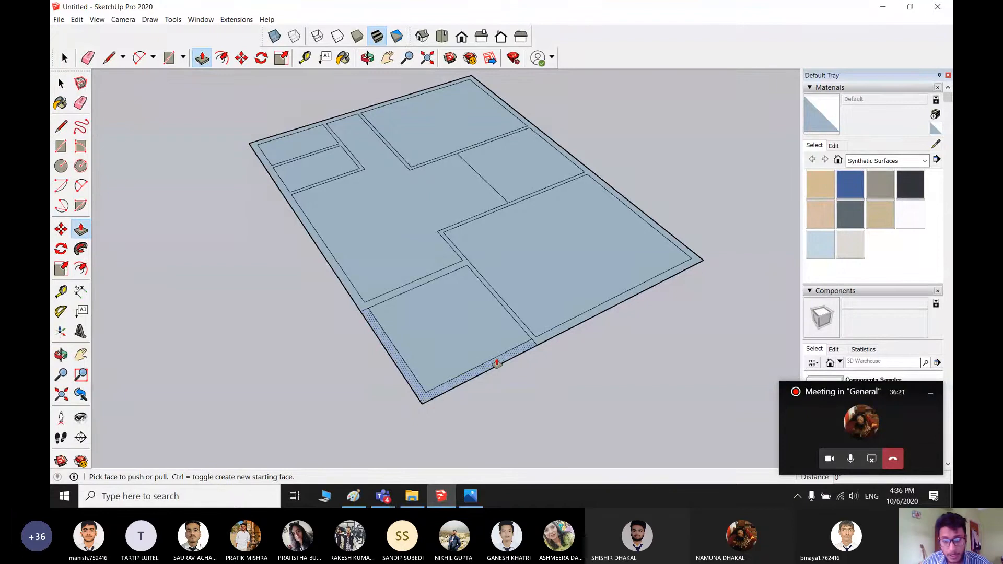
key("space")
- Switch briefly to the Teams meeting window, then return to the flat plan in SketchUp
left_click(823, 426)
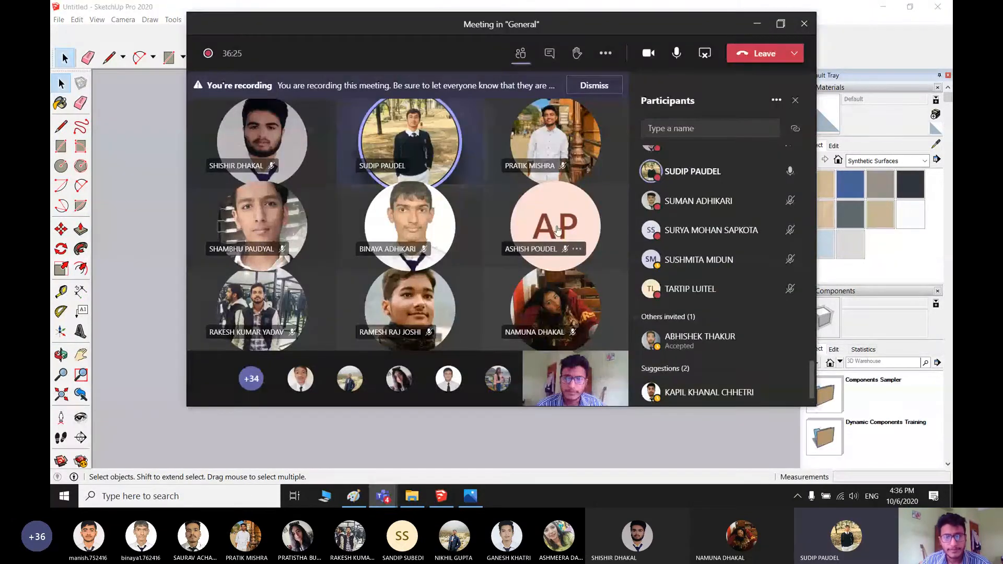
mouse_move(711, 199)
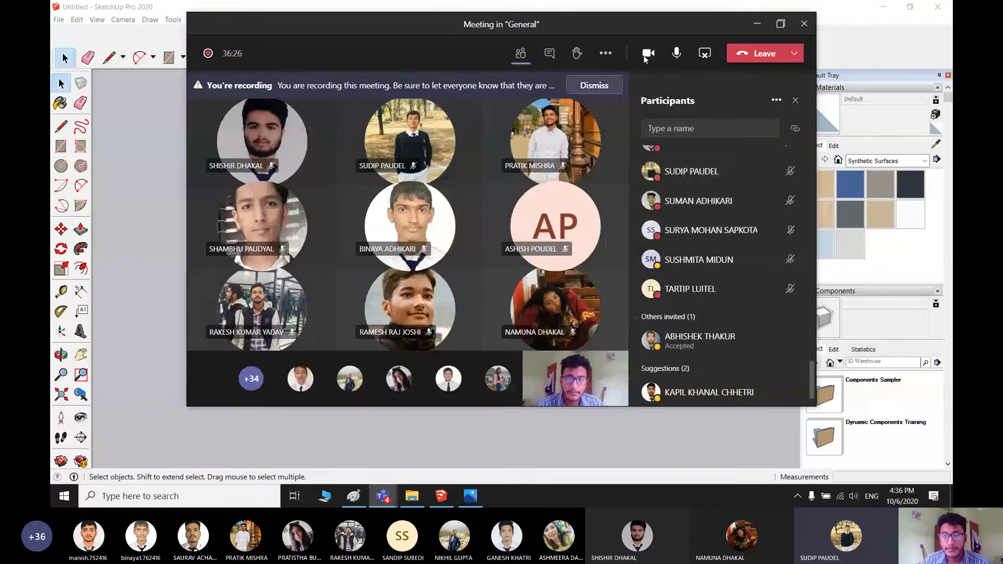
left_click(751, 23)
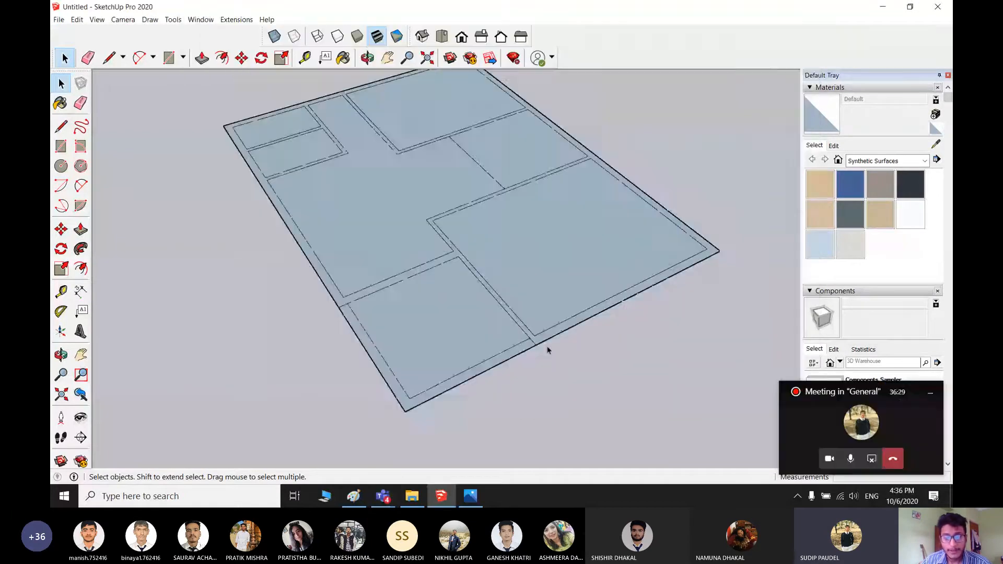
scroll(546, 348, "down", 2)
scroll(542, 347, "up", 2)
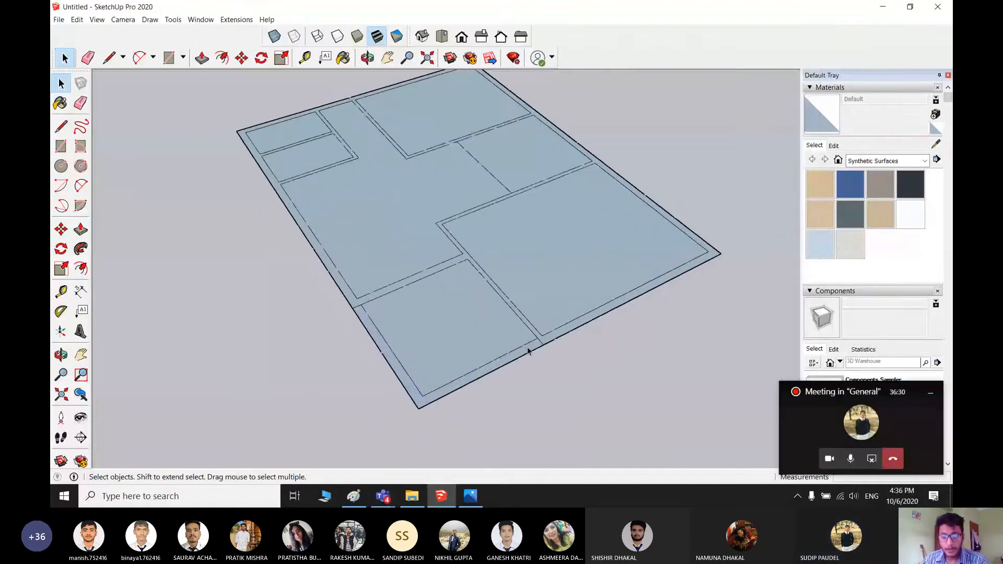
key("p")
key("space")
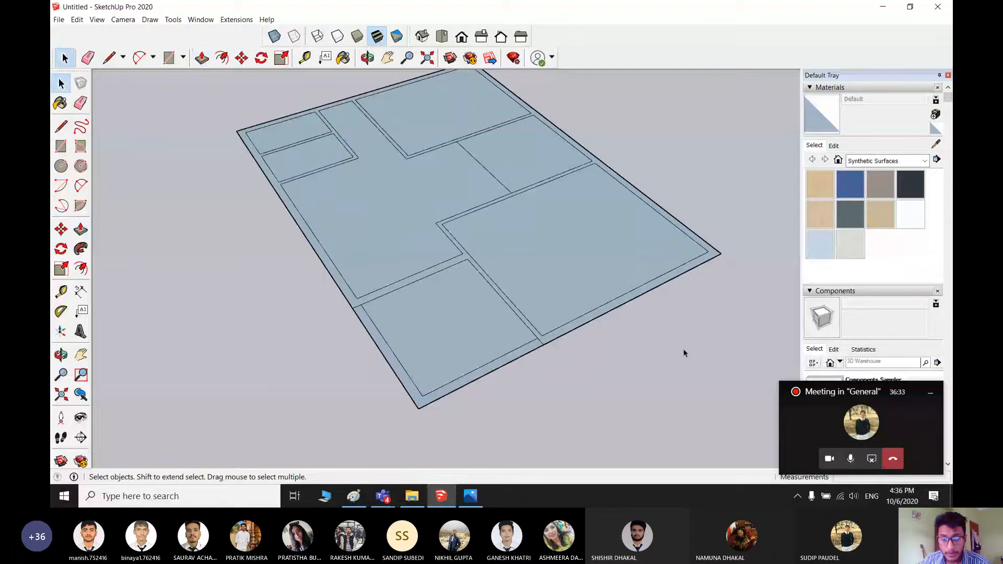
- Switch to the Teams meeting, look through the participant list, and open its permission settings
left_click(848, 423)
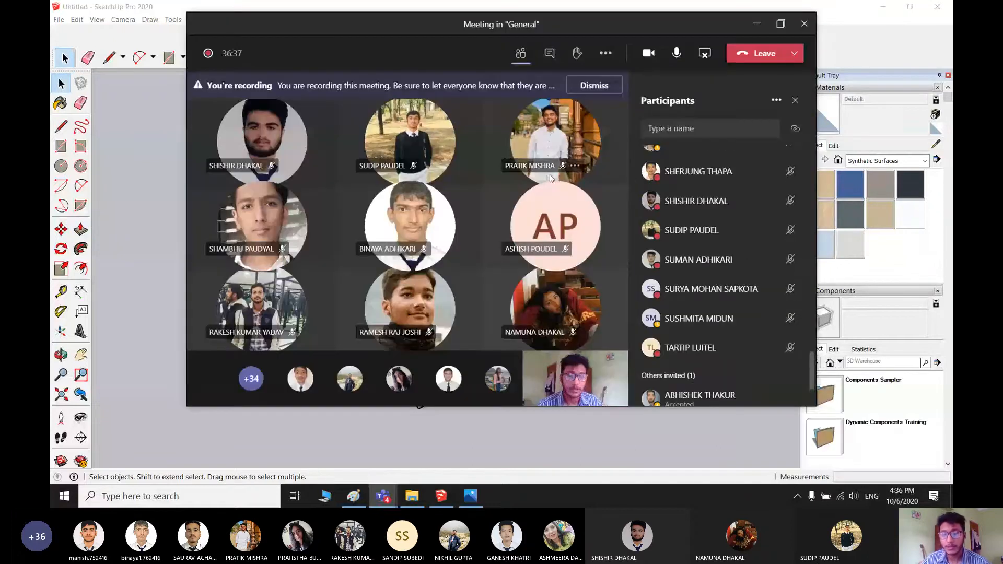
scroll(692, 209, "up", 10)
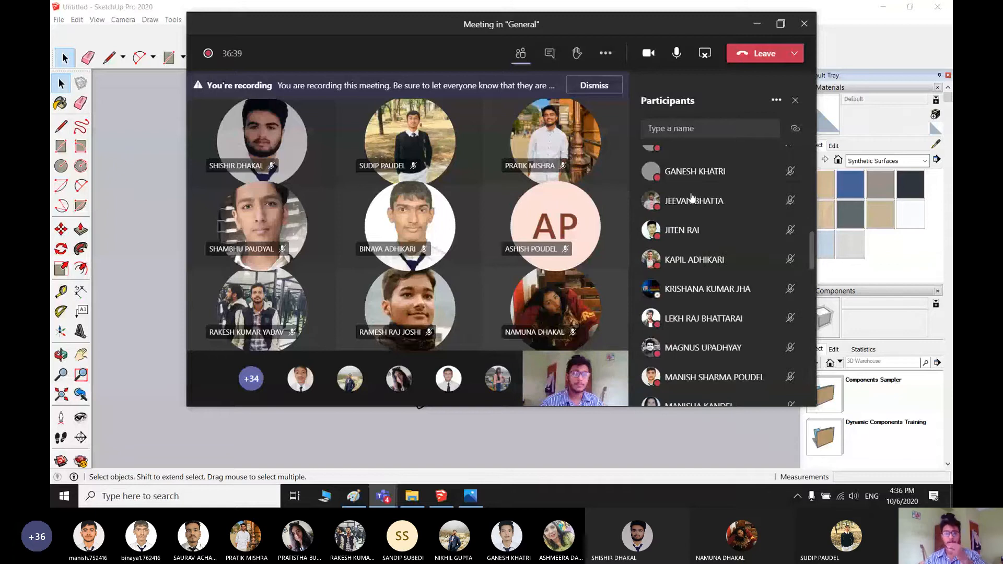
scroll(693, 199, "up", 5)
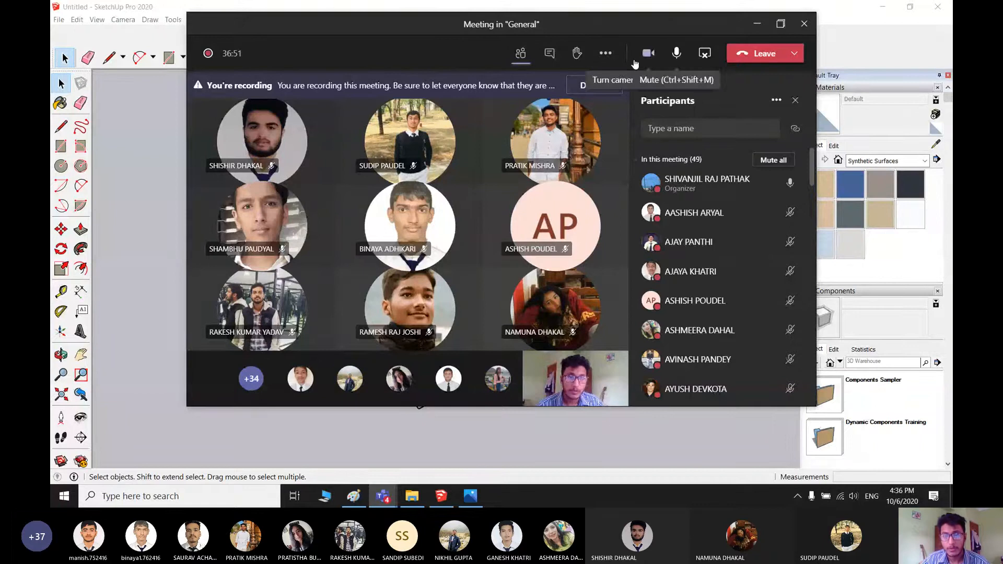
left_click(605, 53)
left_click(605, 55)
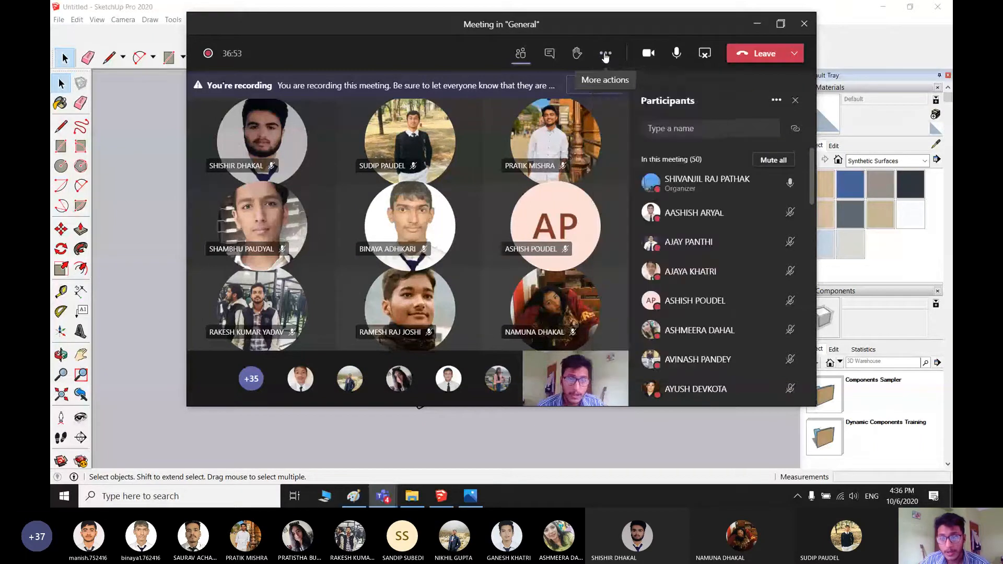
left_click(605, 54)
left_click(776, 100)
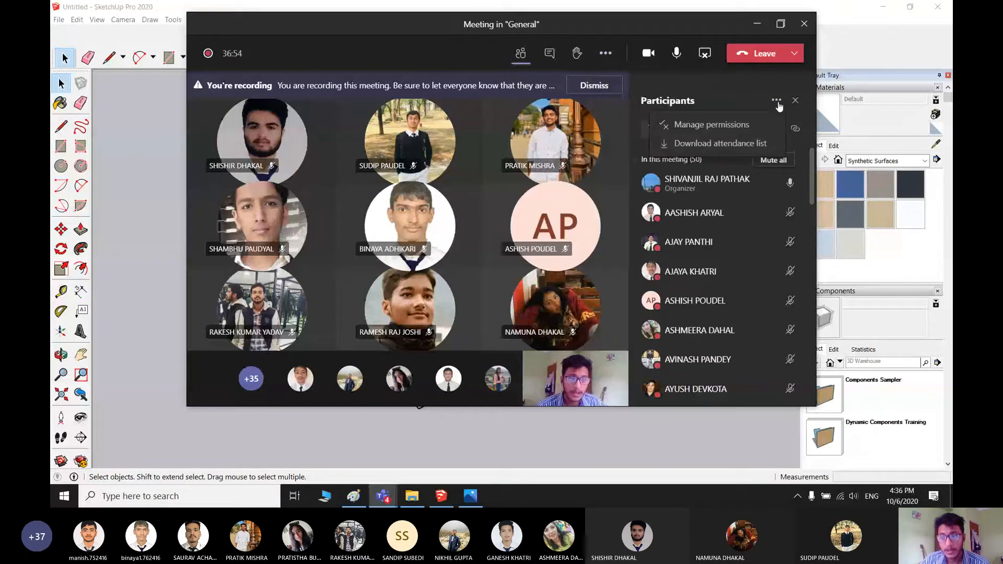
left_click(737, 128)
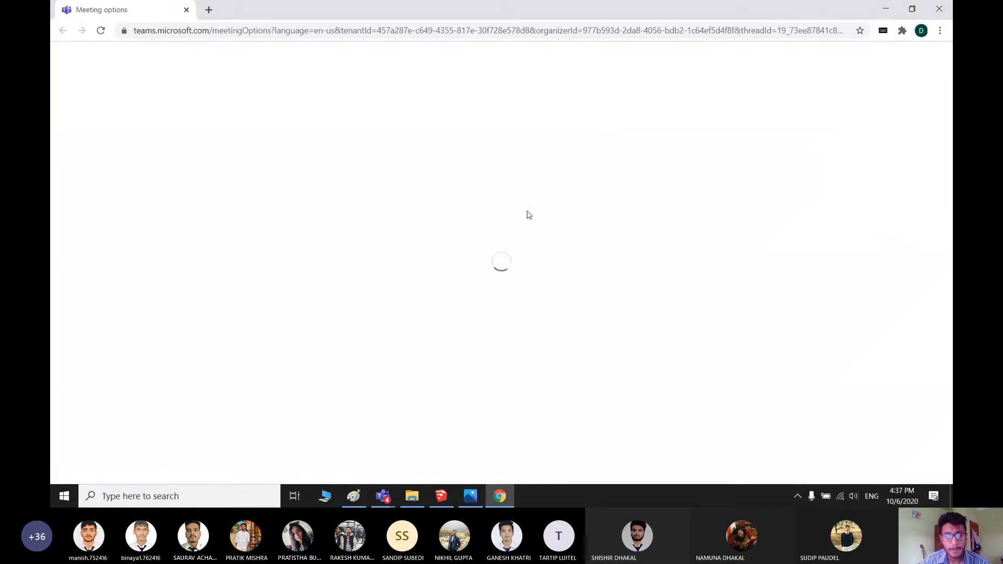
- Restrict who can present in the meeting to Only me, save the option, and return to SketchUp
left_click(643, 317)
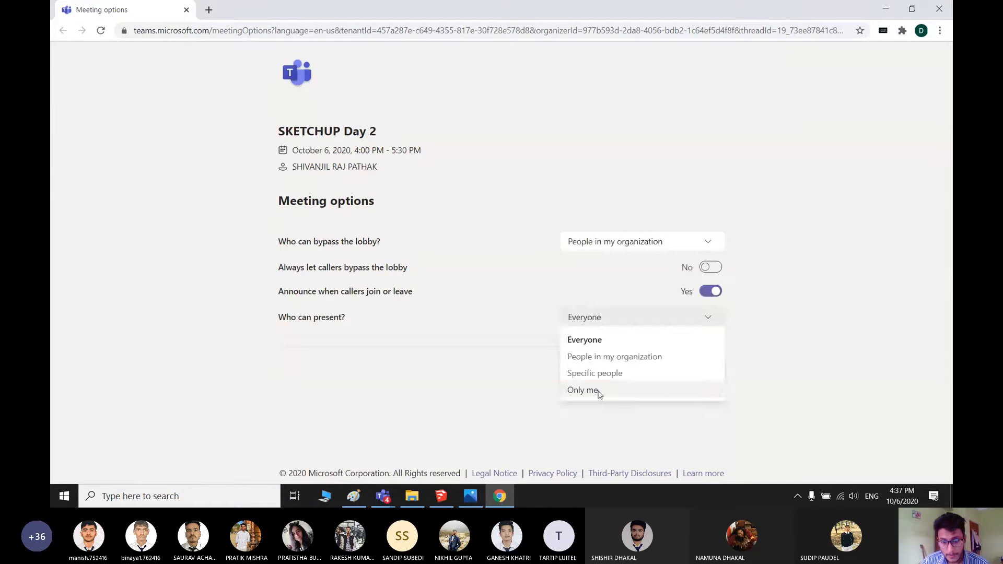
left_click(581, 390)
left_click(684, 370)
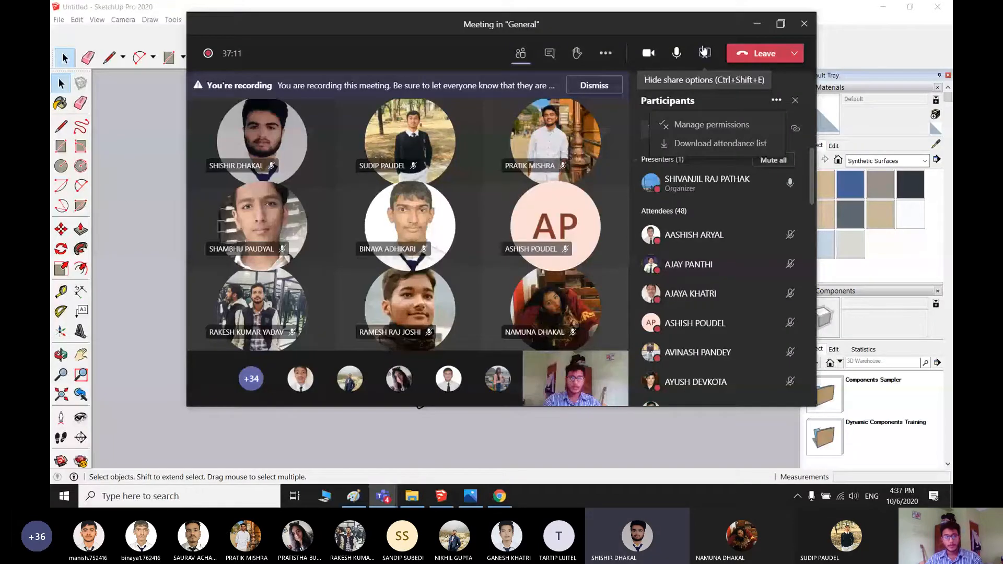
left_click(757, 23)
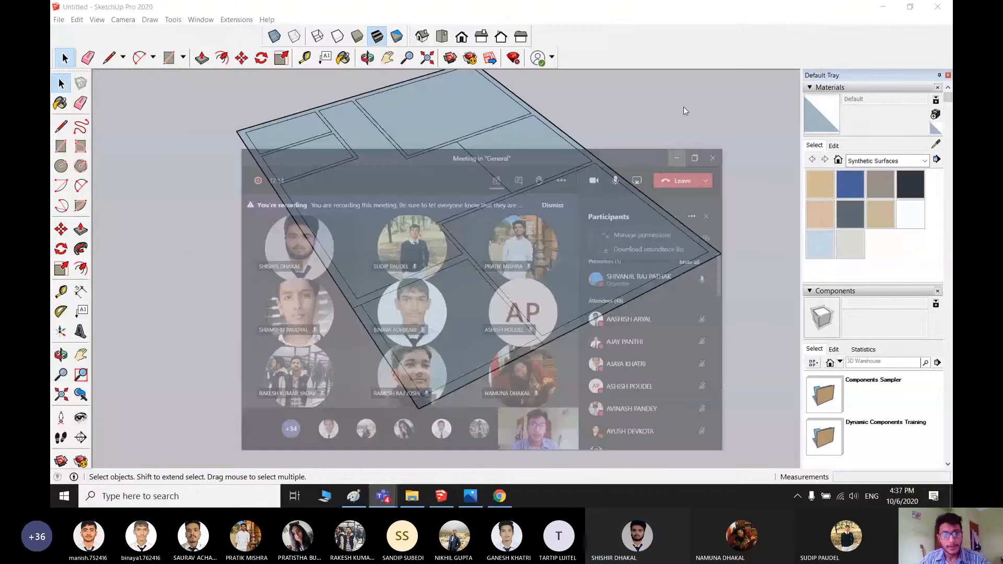
- Push/Pull the main wall face up 10', leaving out the front corner room's outer wall strip
scroll(760, 423, "up", 2)
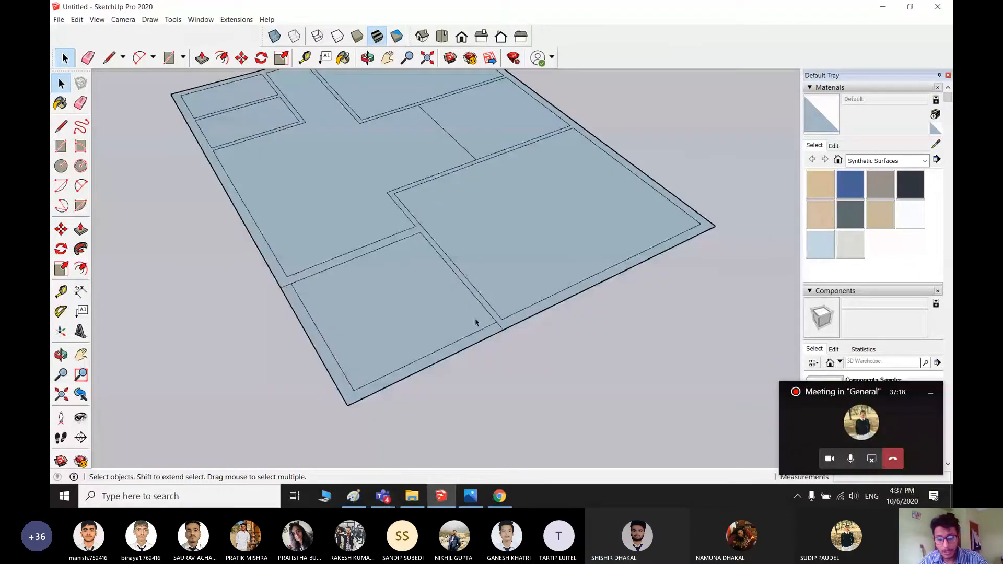
key("p")
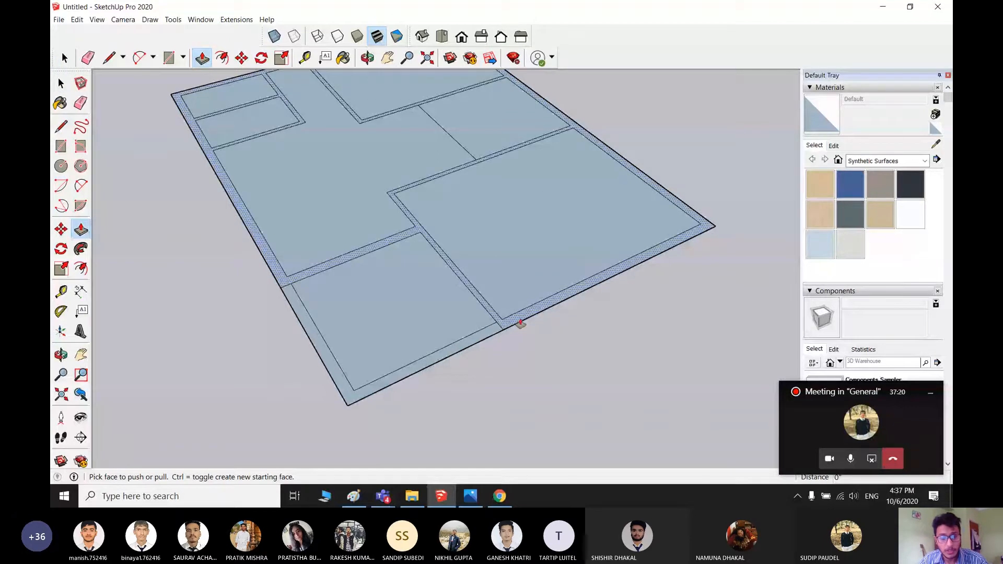
left_click(520, 324)
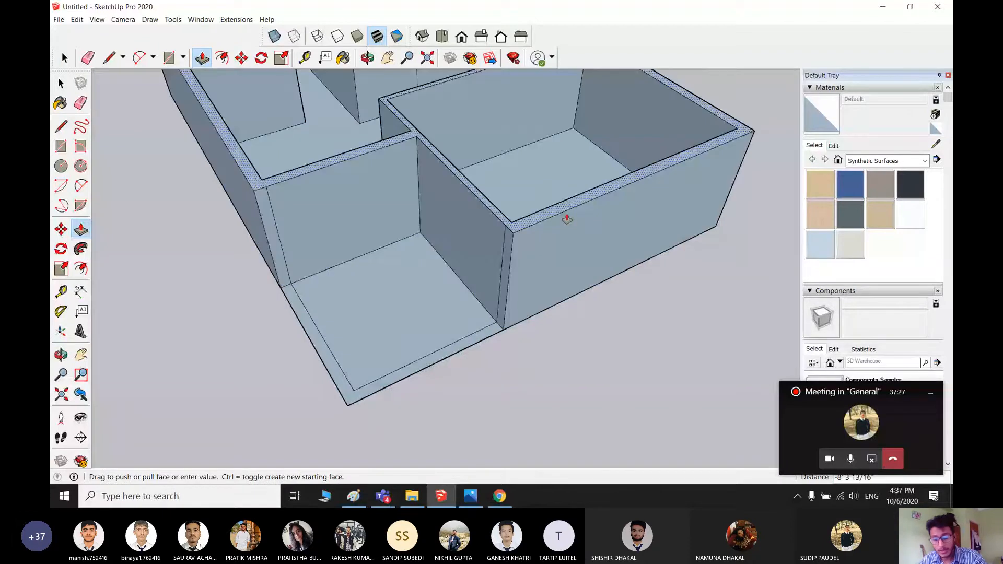
type("10'")
key("Return")
- Inspect the raised walls and the open front corner room from several angles
scroll(567, 220, "down", 3)
middle_click_drag(567, 220, 417, 289)
scroll(417, 289, "up", 3)
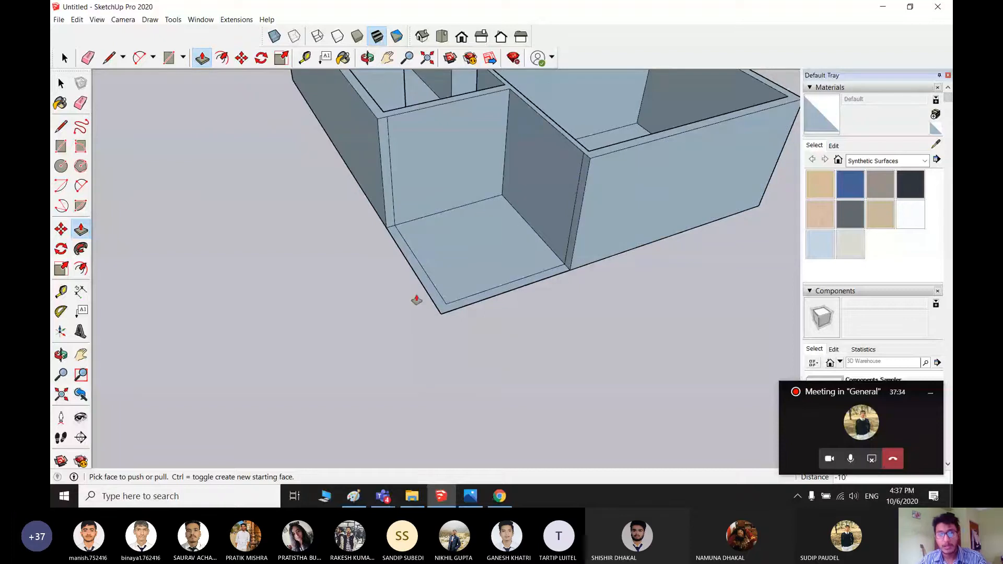
scroll(551, 346, "down", 3)
middle_click_drag(421, 263, 441, 317, "shift")
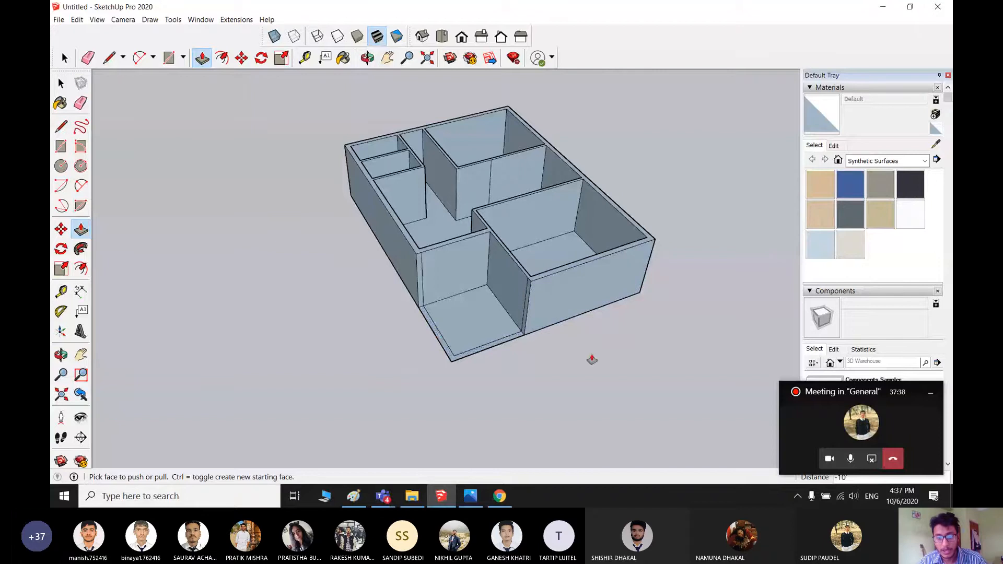
middle_click_drag(591, 358, 399, 414)
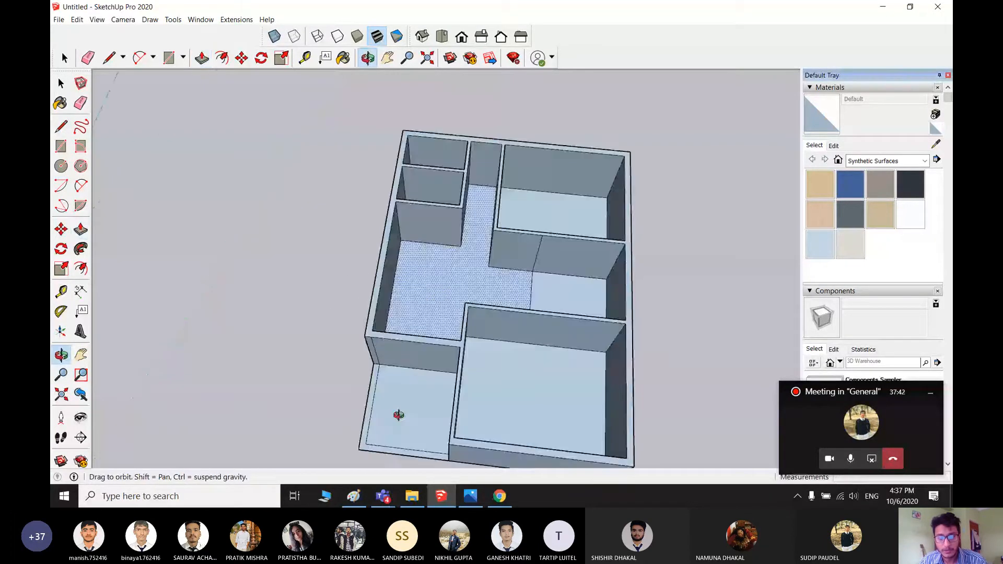
scroll(512, 330, "down", 5)
mouse_move(435, 366)
middle_mouse_down()
mouse_move(520, 261)
mouse_move(510, 157)
mouse_move(340, 206)
middle_mouse_up()
scroll(454, 255, "up", 3)
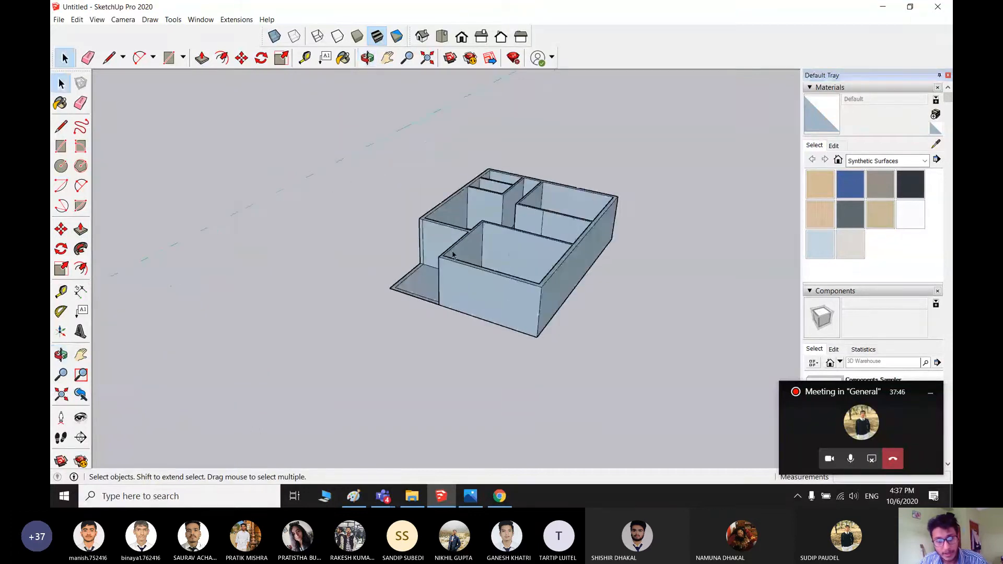
mouse_move(454, 255)
middle_mouse_down()
mouse_move(376, 251)
mouse_move(614, 182)
mouse_move(410, 298)
mouse_move(499, 342)
mouse_move(410, 201)
mouse_move(358, 203)
mouse_move(519, 275)
mouse_move(392, 271)
middle_mouse_up()
scroll(447, 228, "up", 3)
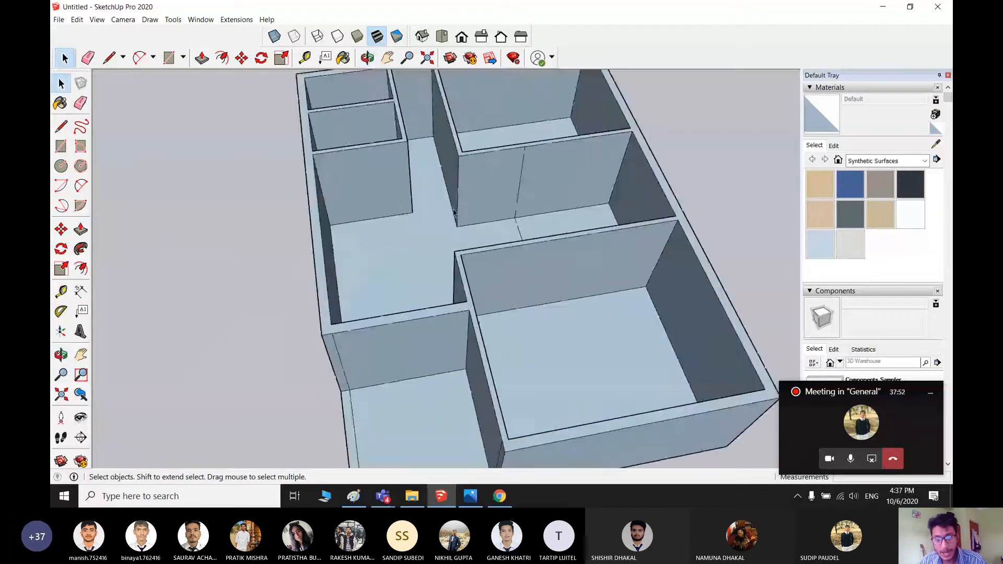
scroll(456, 228, "down", 3)
middle_click_drag(460, 235, 553, 214)
scroll(502, 256, "up", 2)
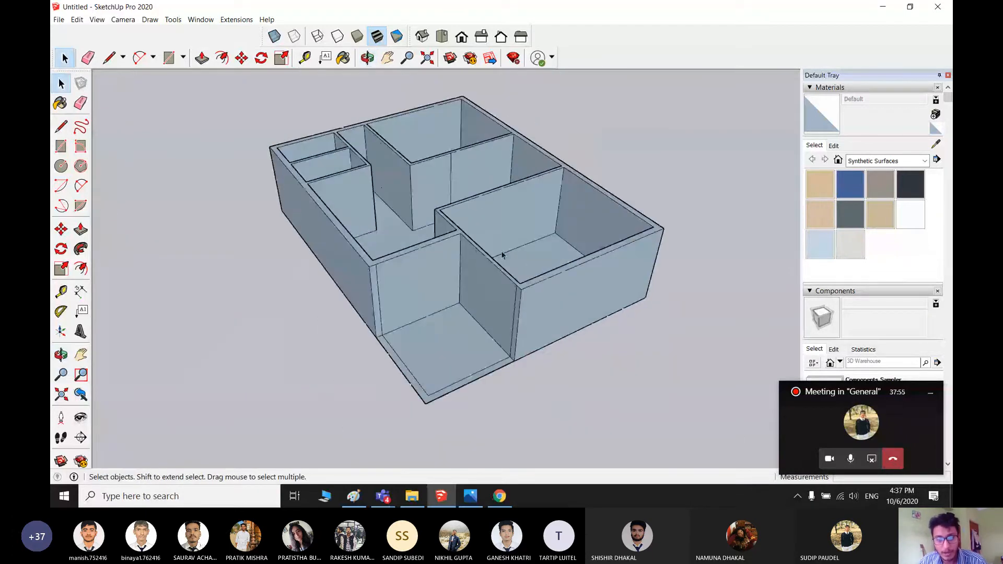
- Switch to the top view and examine the room layout and the dividing floor line beside the central hall
left_click(442, 36)
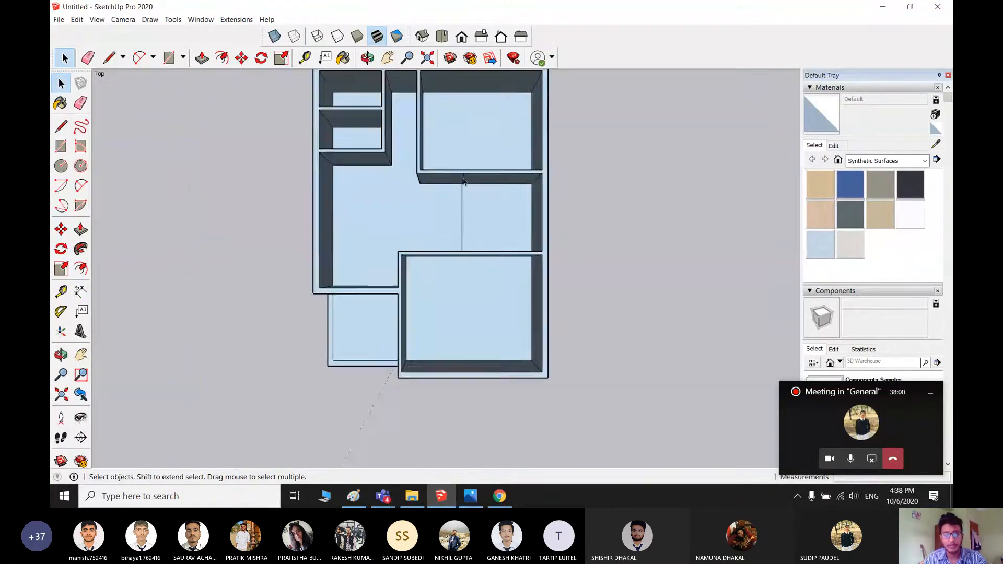
scroll(465, 182, "up", 3)
scroll(452, 392, "up", 5)
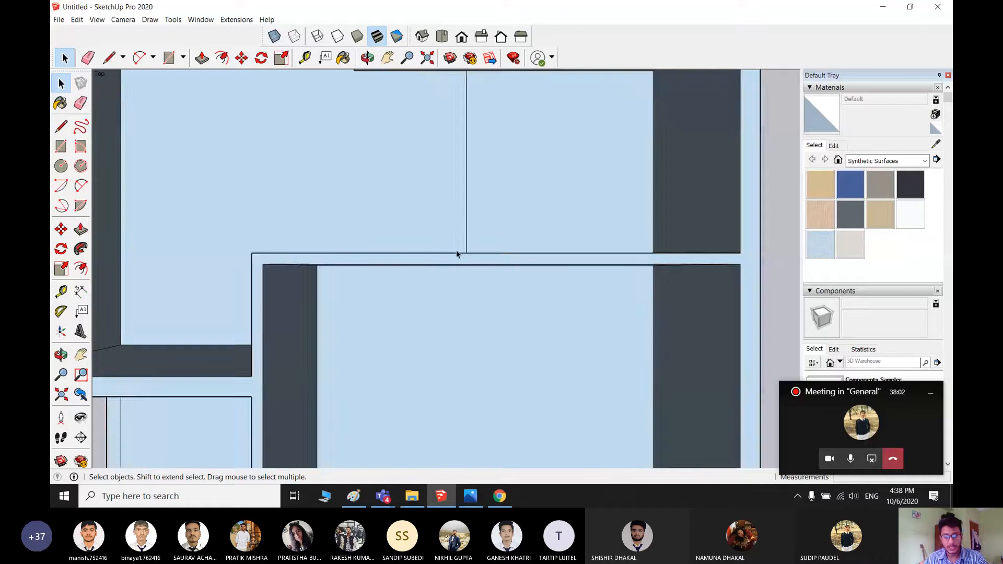
scroll(459, 253, "down", 5)
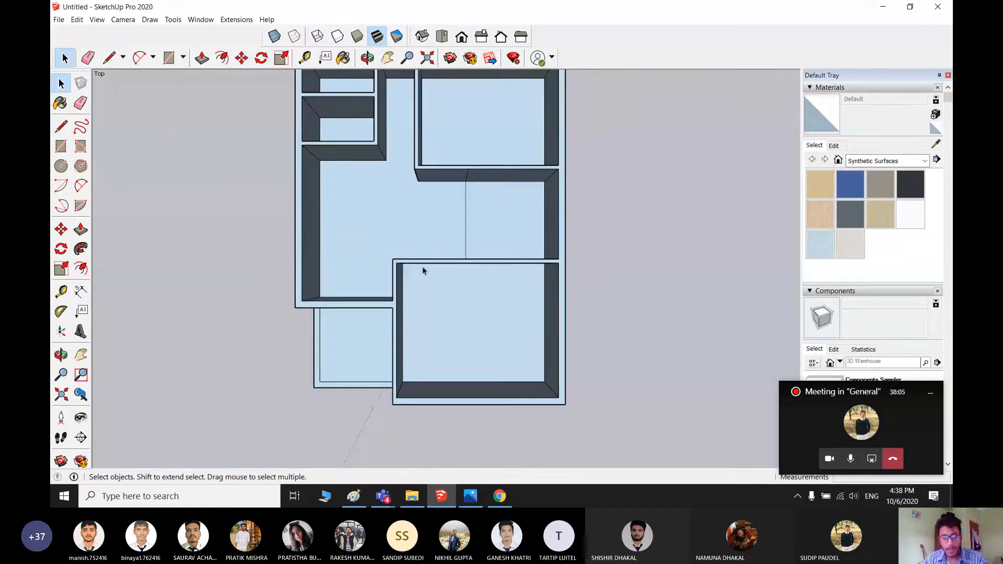
scroll(424, 269, "down", 4)
scroll(441, 258, "up", 6)
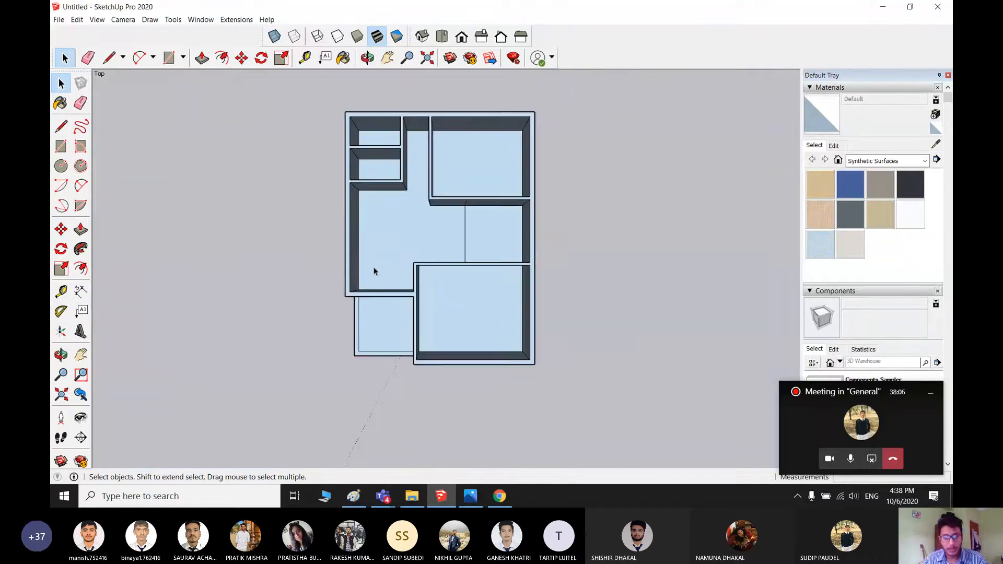
- Check the participants in the Teams meeting window and return to SketchUp
scroll(439, 264, "down", 1)
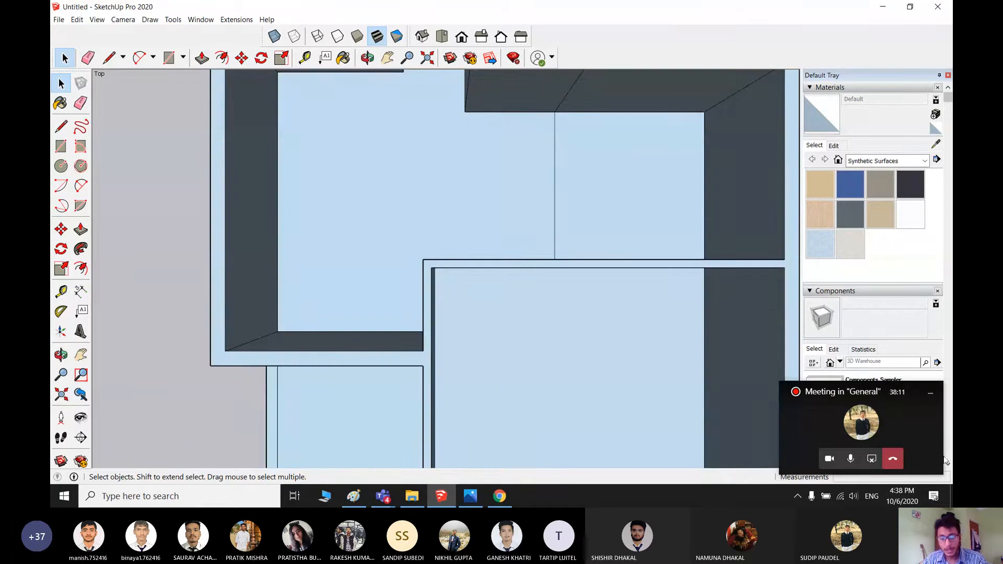
left_click(862, 420)
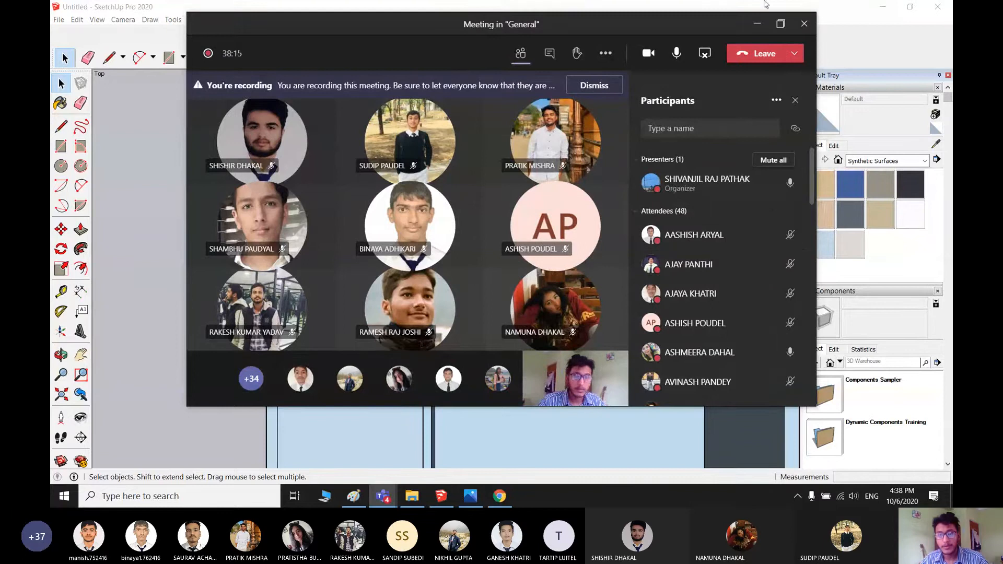
left_click(757, 24)
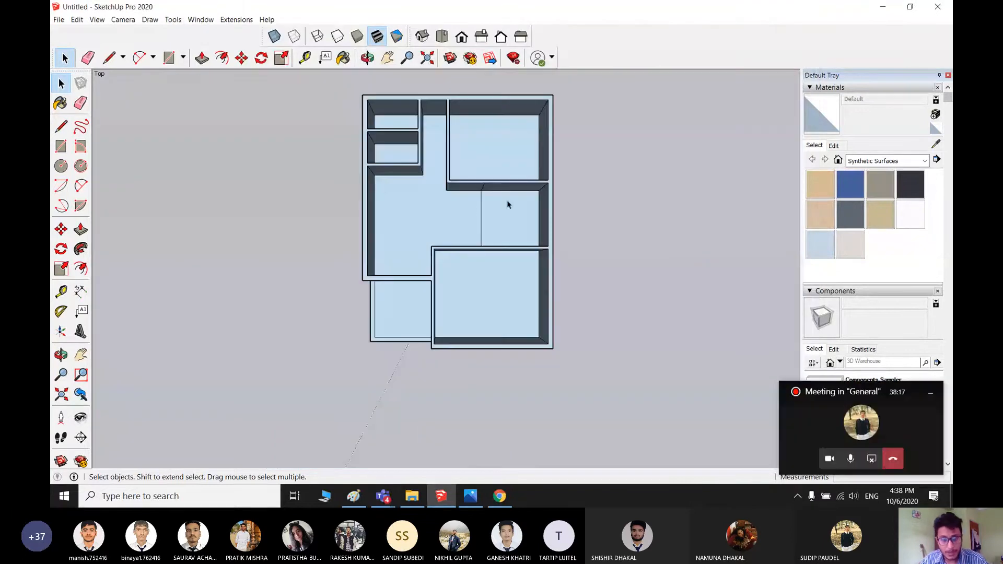
- Inspect the house's interior walls, rooms and hall floor line from several angles
middle_click_drag(438, 250, 580, 114)
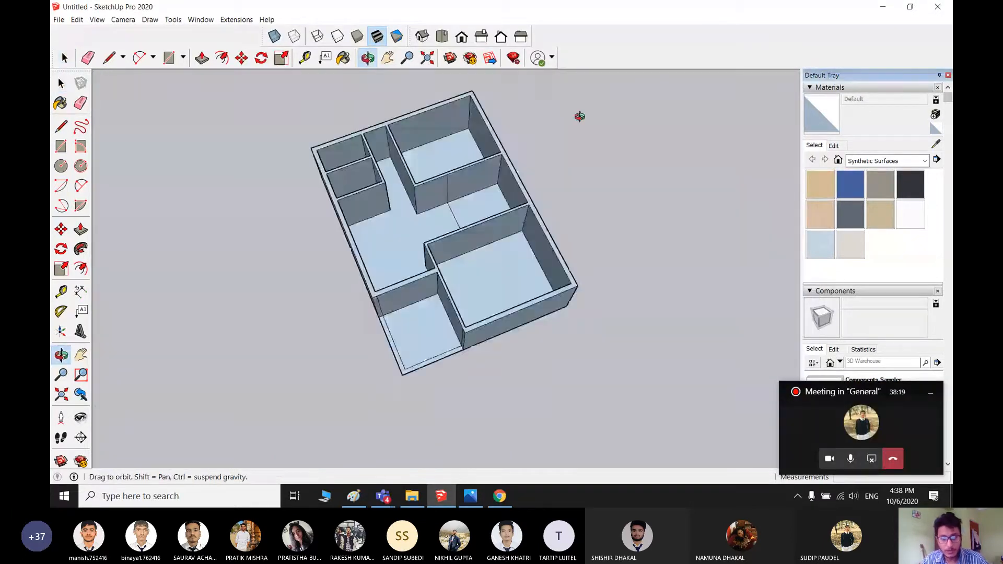
scroll(405, 275, "up", 4)
scroll(380, 194, "down", 2)
middle_click_drag(381, 194, 464, 223)
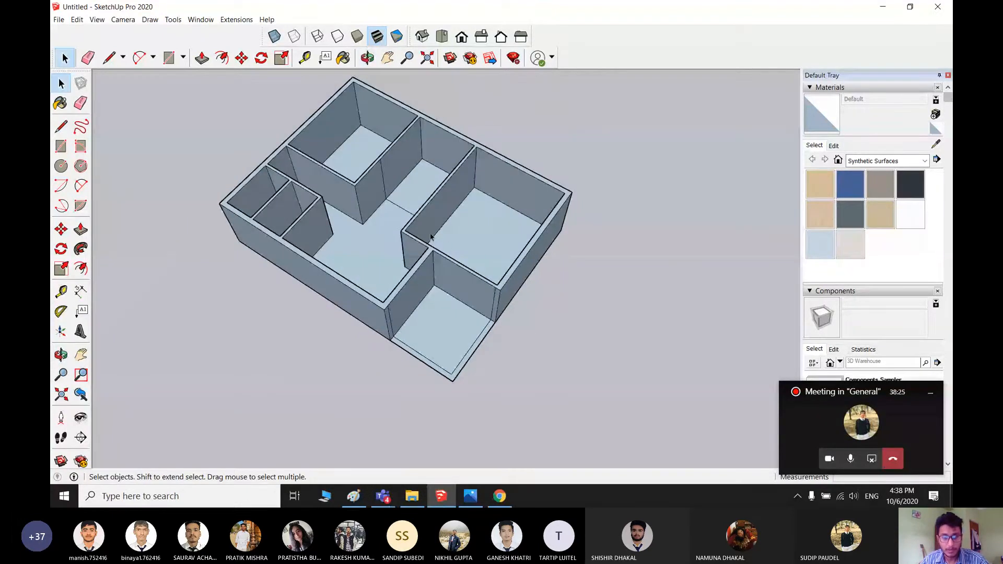
middle_click_drag(319, 258, 287, 317)
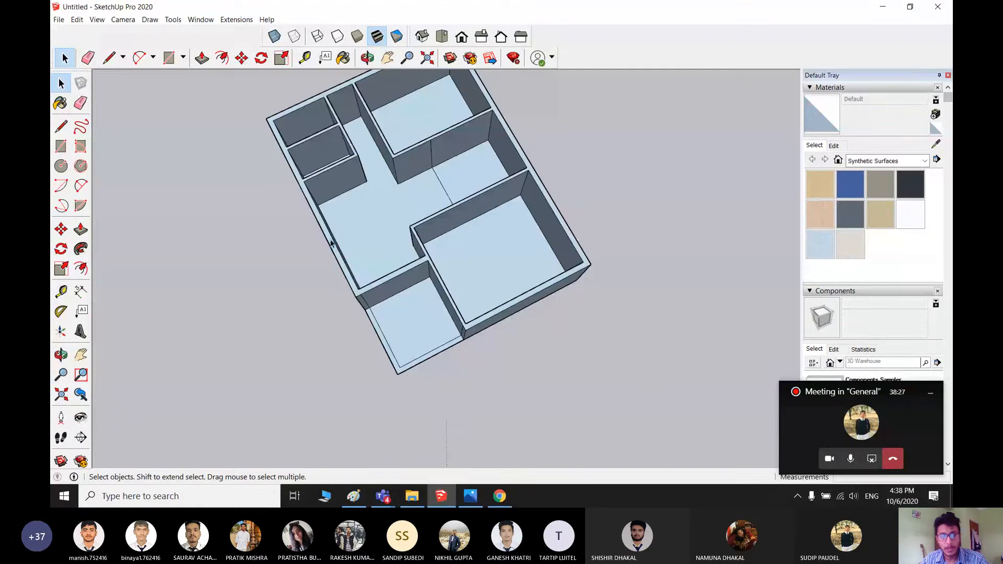
middle_click_drag(379, 253, 416, 319)
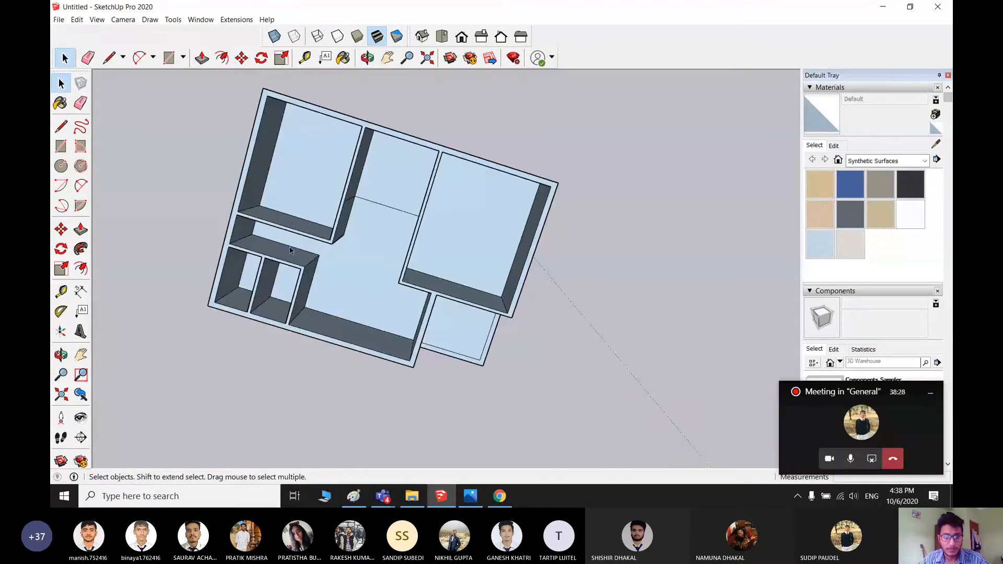
middle_click_drag(289, 247, 455, 191)
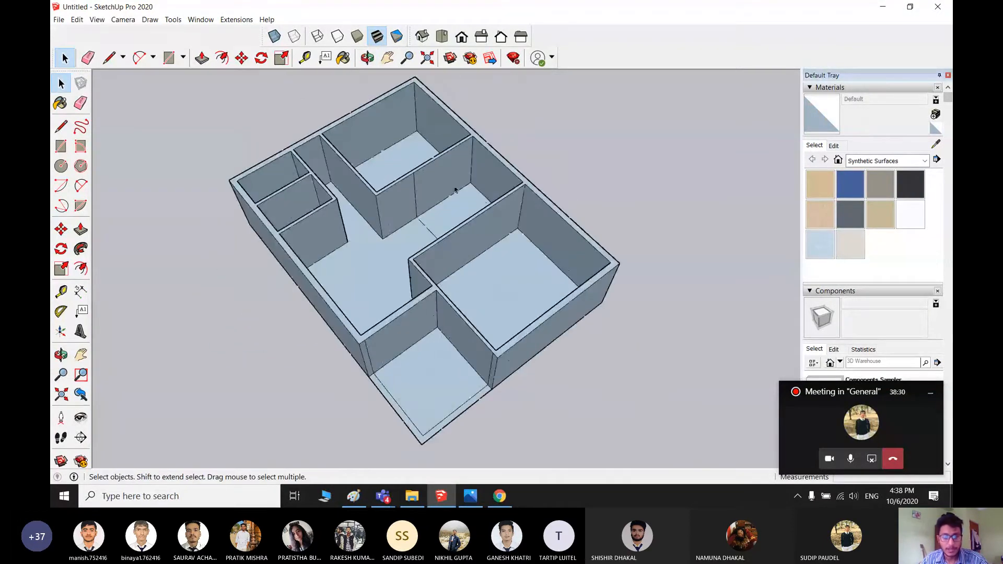
scroll(471, 232, "up", 2)
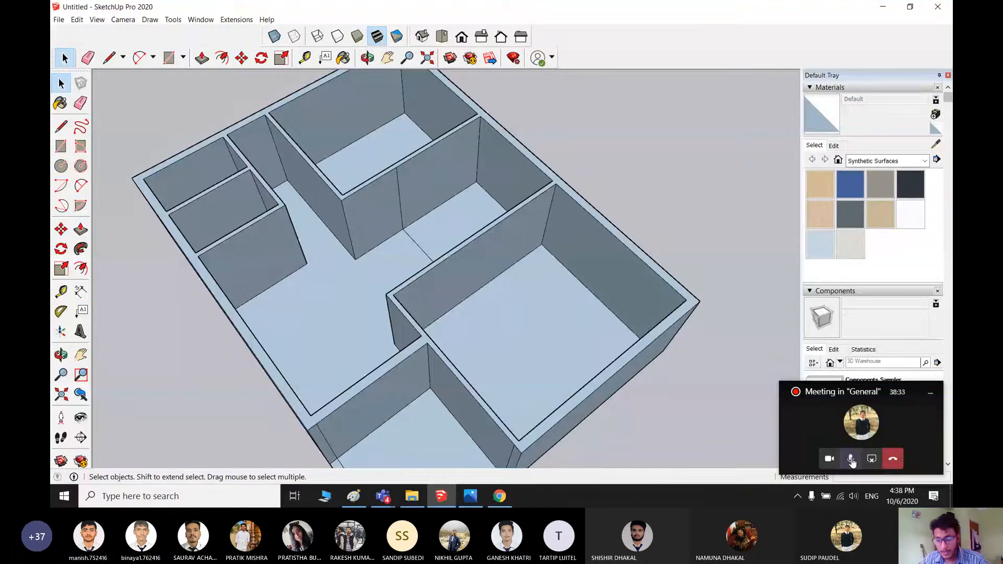
- Check who is speaking in the Teams meeting and return to the house model
left_click(856, 439)
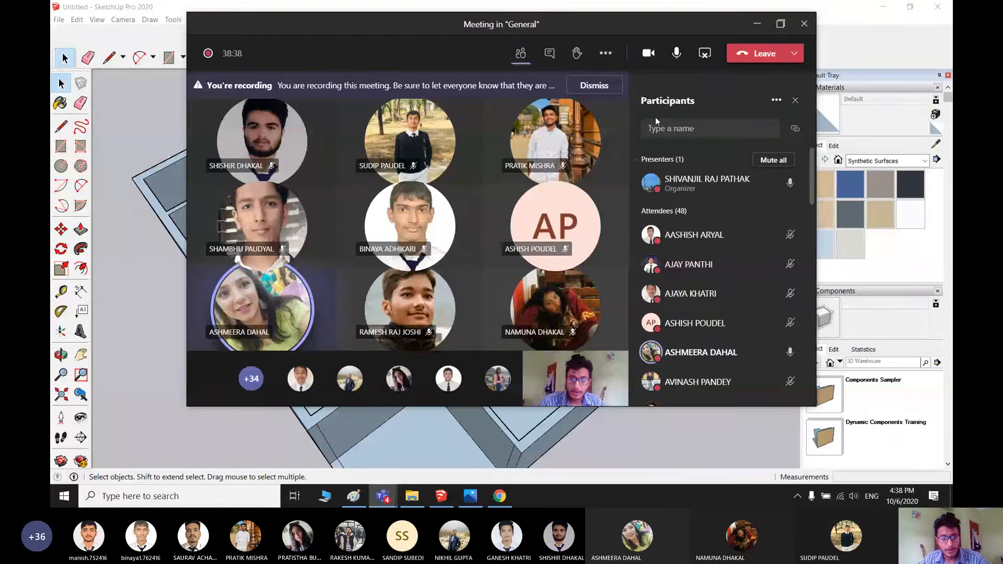
left_click(756, 24)
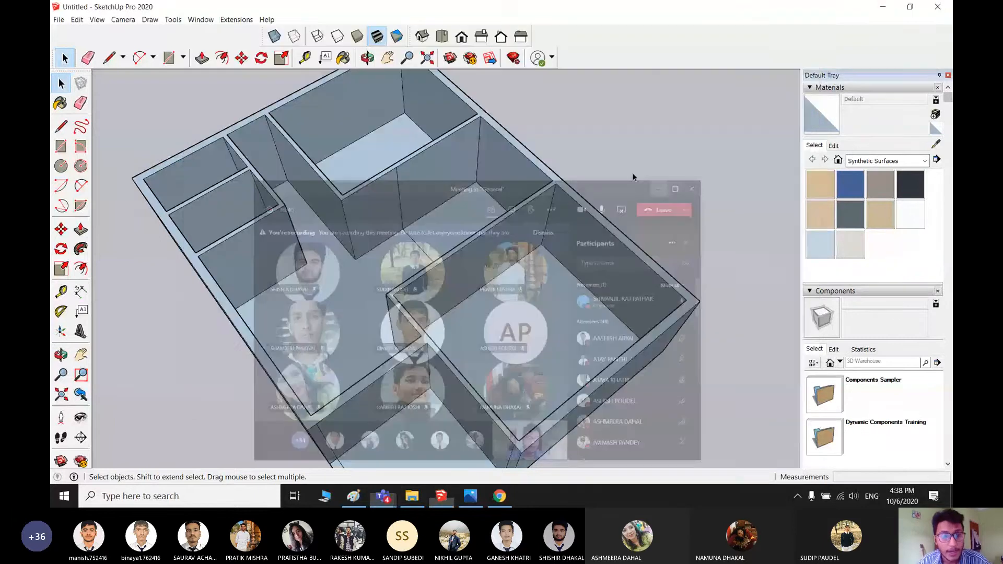
scroll(337, 254, "down", 3)
middle_click_drag(499, 314, 499, 313)
scroll(355, 266, "up", 3)
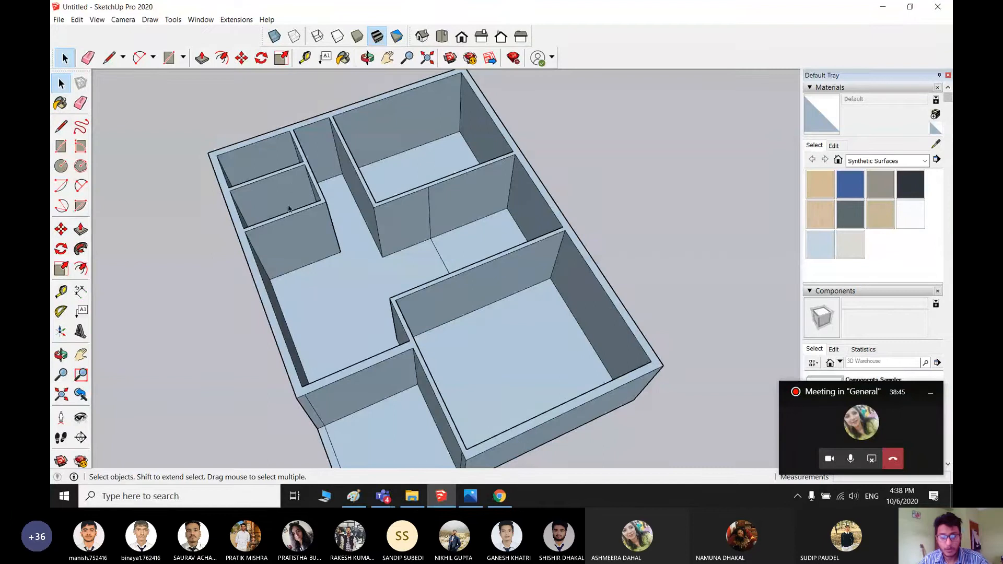
- Examine the room layout and the open front corner room from above and from the front
middle_click_drag(246, 202, 436, 197)
scroll(379, 223, "down", 4)
middle_click_drag(422, 252, 432, 307, "shift")
scroll(389, 292, "up", 5)
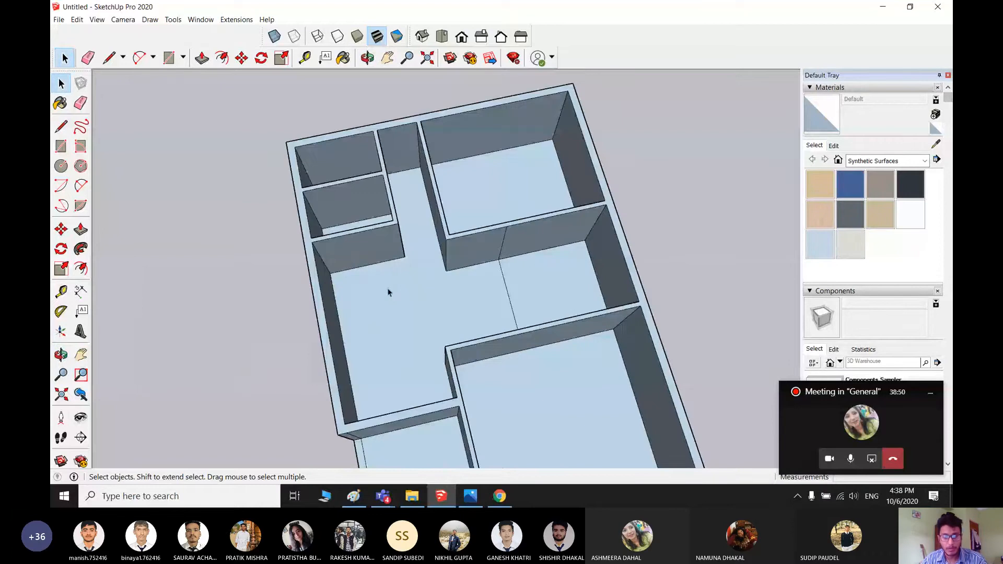
scroll(498, 308, "down", 3)
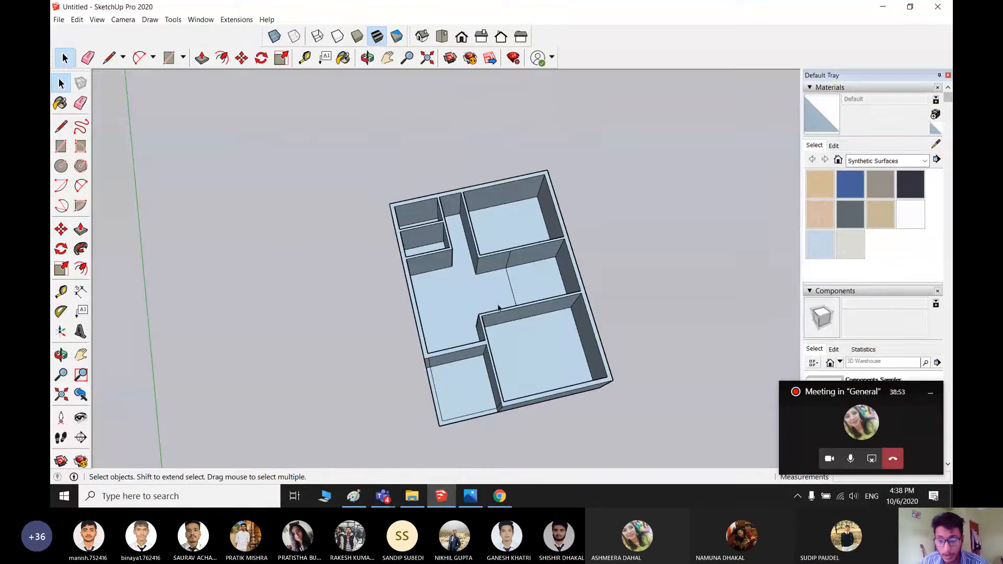
middle_click_drag(547, 385, 435, 217)
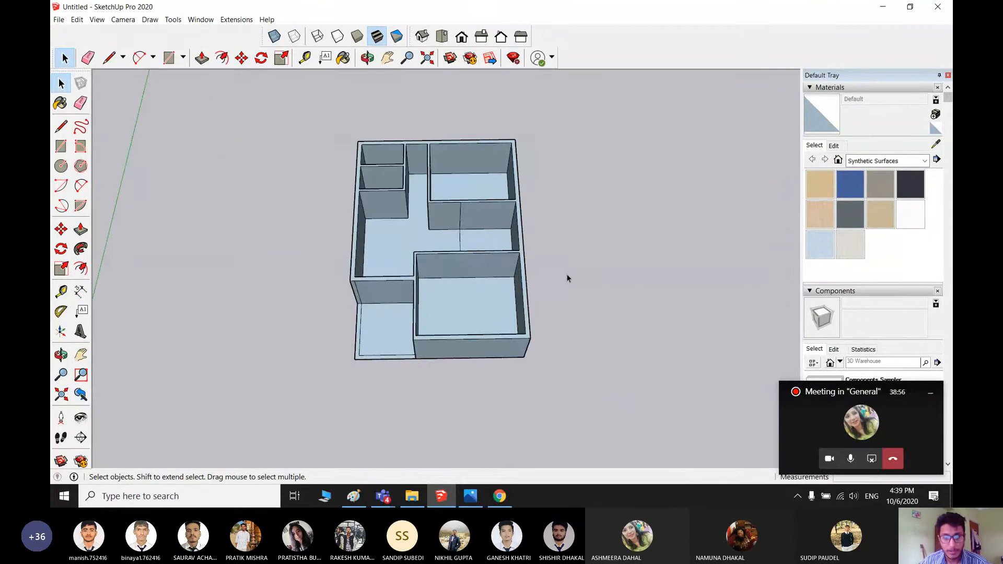
middle_click_drag(568, 278, 428, 357)
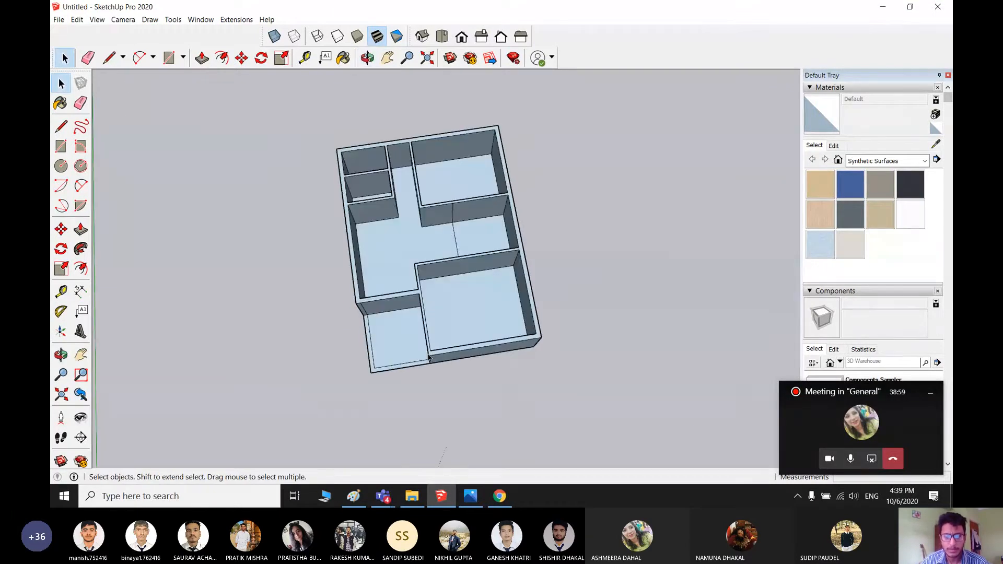
scroll(428, 355, "up", 3)
mouse_move(403, 296)
middle_mouse_down()
mouse_move(400, 150)
mouse_move(493, 333)
mouse_move(432, 262)
mouse_move(441, 271)
mouse_move(394, 278)
middle_mouse_up()
scroll(393, 278, "down", 3)
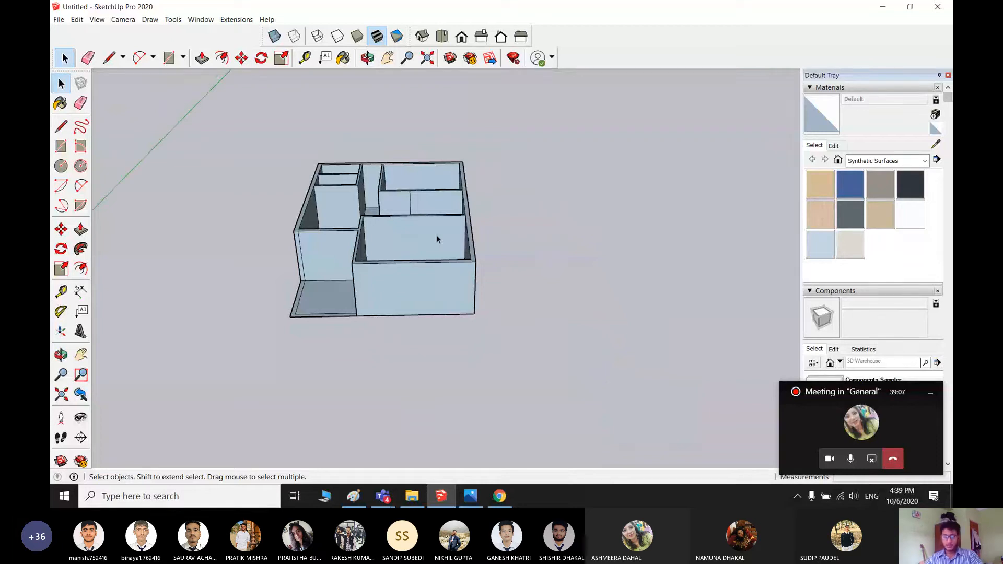
- Switch to Paint and start a new blank picture, discarding the current plan sketch
left_click(353, 496)
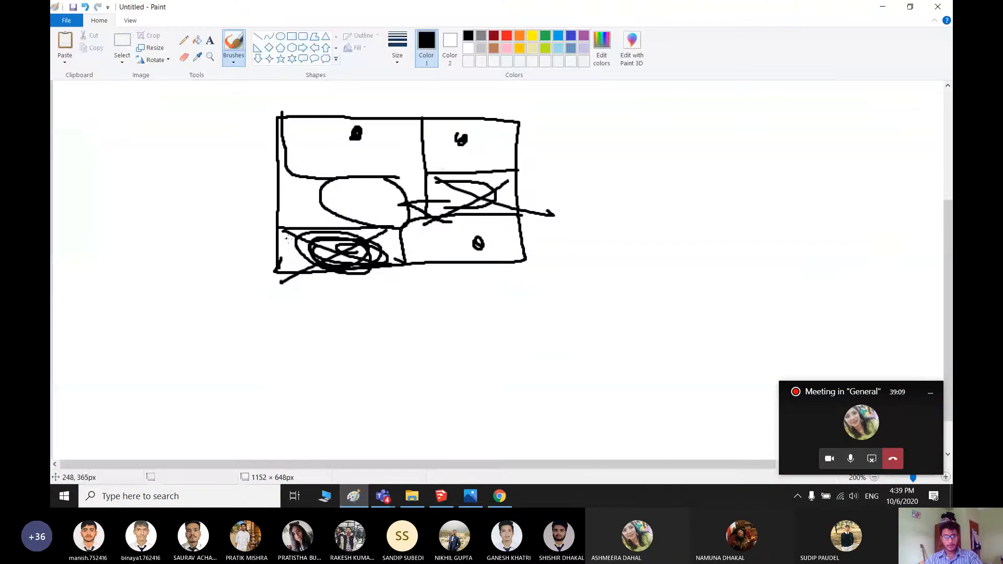
scroll(397, 262, "up", 2)
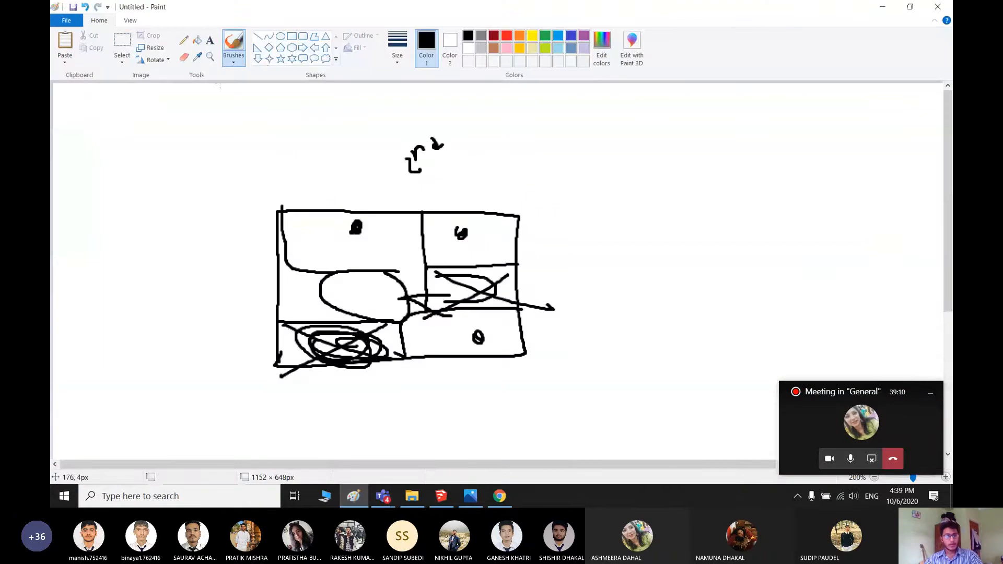
left_click(66, 21)
left_click(72, 48)
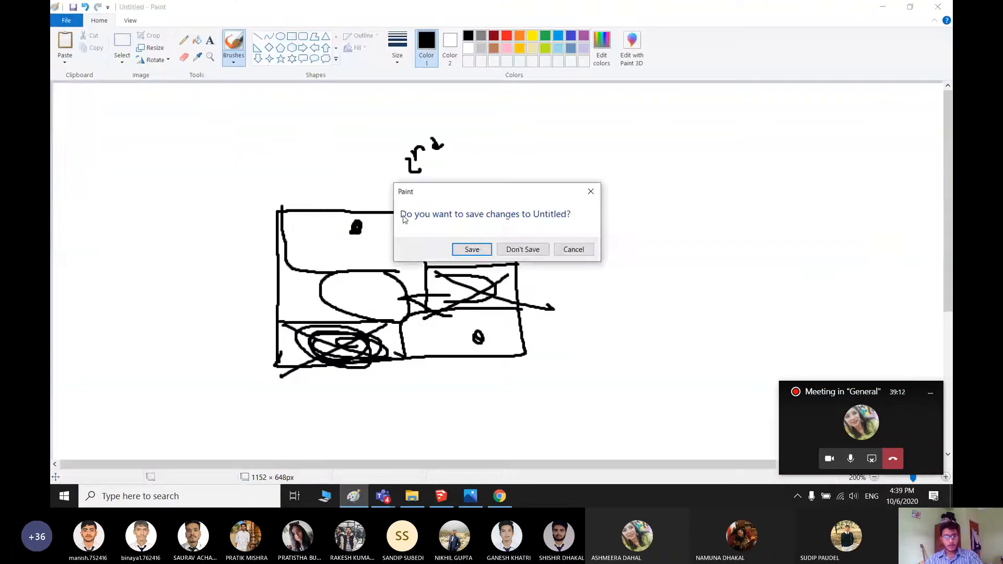
left_click(522, 250)
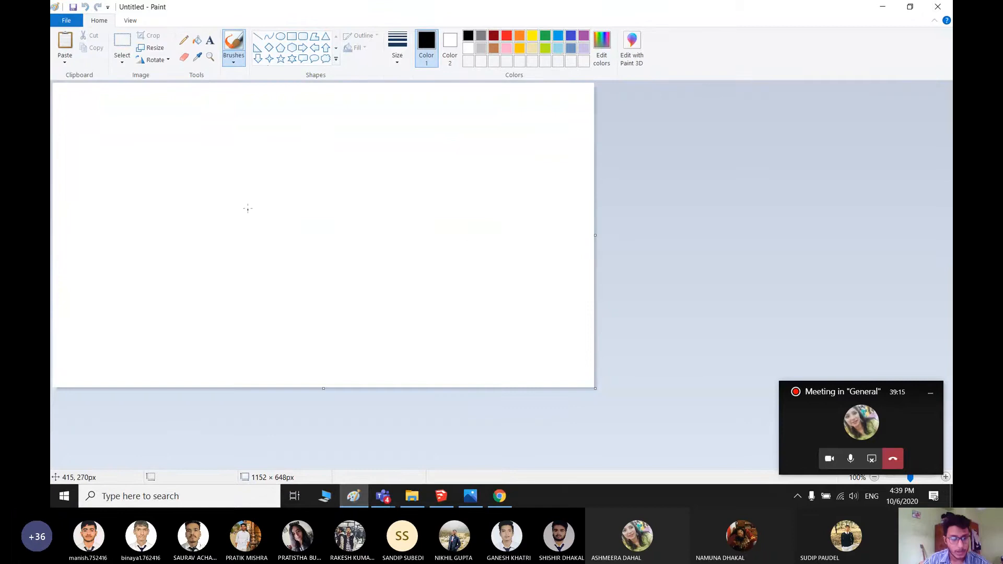
- Sketch a black 3D box freehand near the middle of the canvas to represent the first storey
mouse_move(292, 176)
left_mouse_down()
mouse_move(261, 206)
mouse_move(340, 206)
mouse_move(346, 174)
mouse_move(288, 177)
mouse_move(264, 256)
left_mouse_up()
left_click_drag(343, 219, 346, 242)
mouse_move(355, 176)
left_mouse_down()
mouse_move(364, 220)
mouse_move(349, 243)
left_mouse_up()
left_click_drag(267, 257, 349, 245)
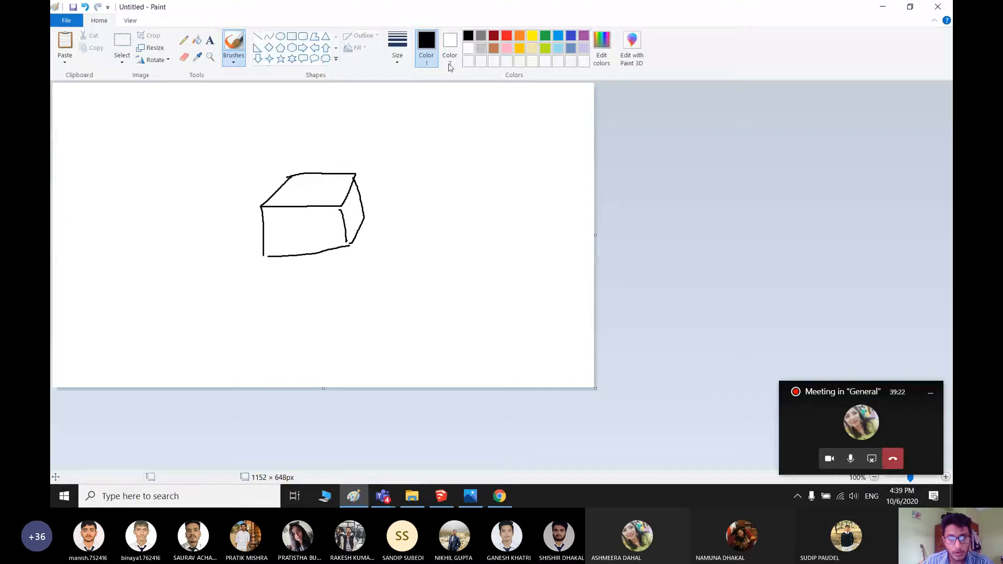
- Outline a thin slab in yellow around the top of the black box
left_click(532, 35)
mouse_move(293, 167)
left_mouse_down()
mouse_move(261, 207)
mouse_move(326, 204)
left_mouse_up()
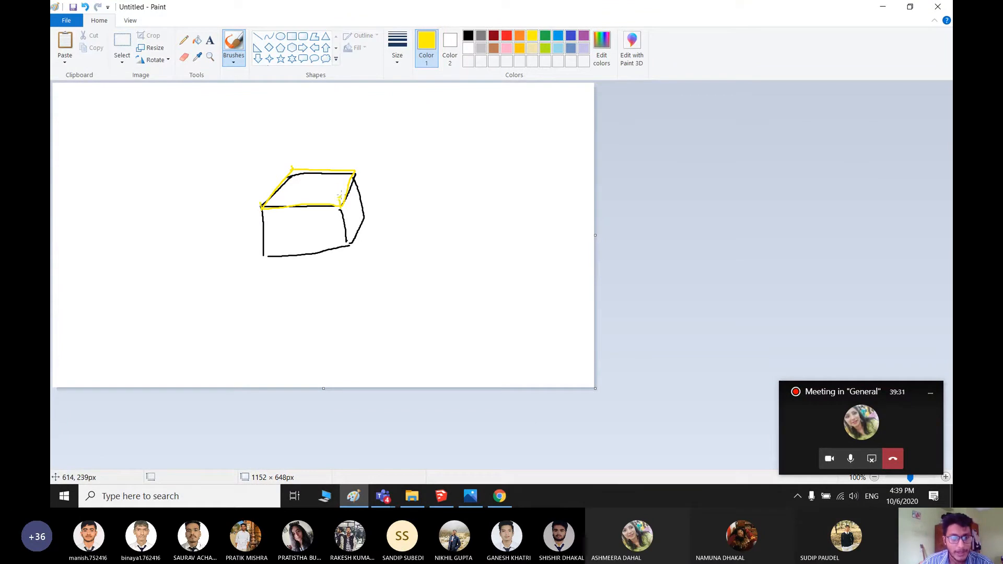
left_click_drag(357, 161, 301, 163)
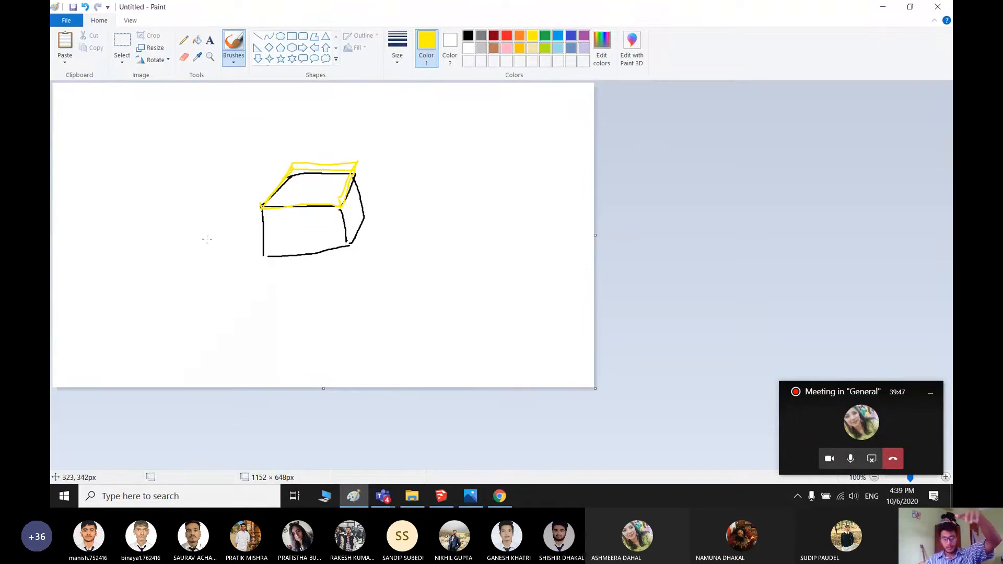
- Sketch a second-storey box in green on top of the yellow slab and mark the lower box 1
left_click(545, 37)
left_click_drag(293, 164, 292, 134)
left_click_drag(354, 162, 346, 125)
left_click_drag(264, 203, 258, 163)
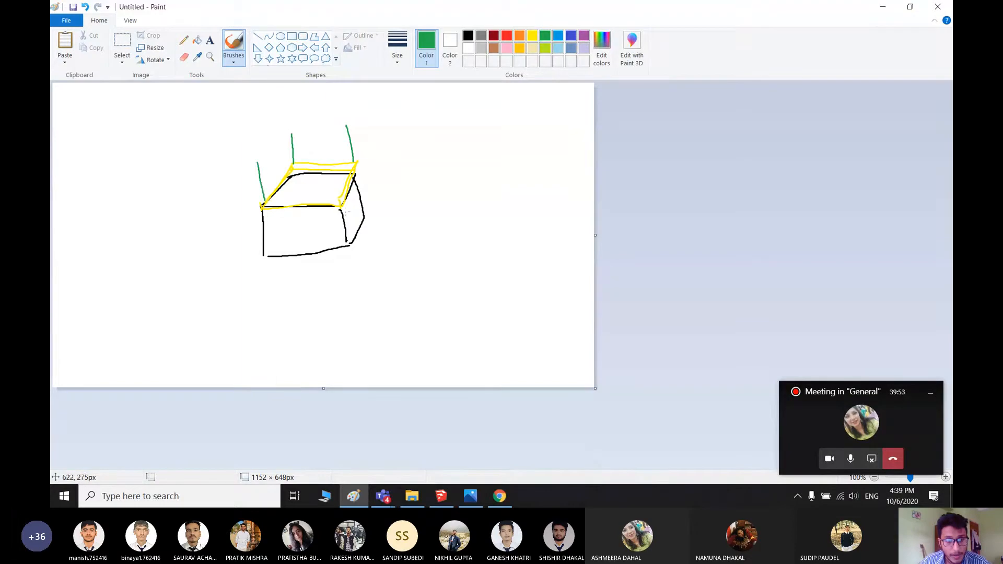
mouse_move(337, 199)
left_mouse_down()
mouse_move(317, 155)
mouse_move(269, 157)
mouse_move(344, 125)
mouse_move(312, 166)
mouse_move(262, 164)
left_mouse_up()
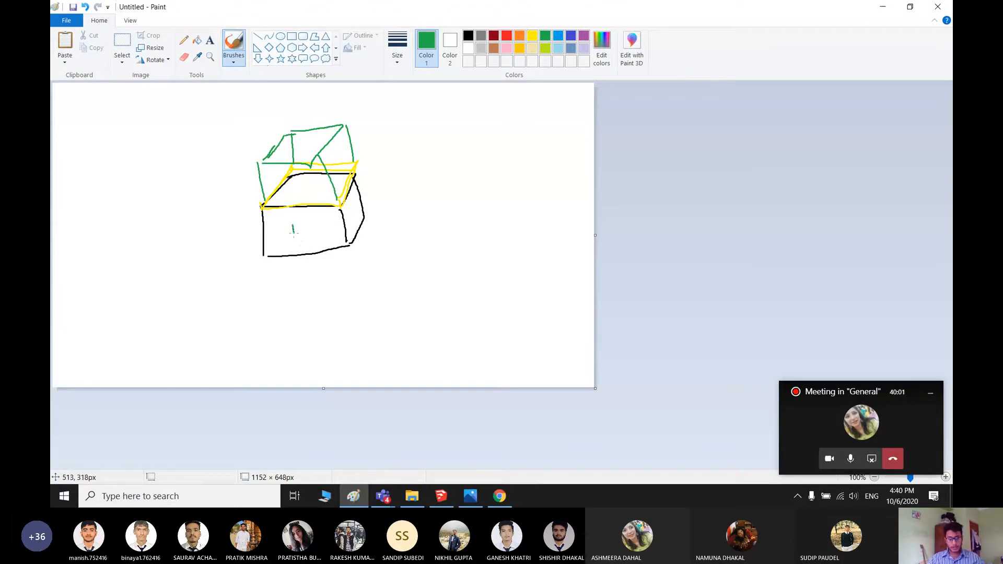
- Add green arrows labelling the upper box 2 and the yellow layer slab
mouse_move(344, 185)
left_mouse_down()
mouse_move(388, 204)
mouse_move(382, 215)
left_mouse_up()
mouse_move(348, 148)
left_mouse_down()
mouse_move(409, 123)
mouse_move(393, 145)
mouse_move(444, 128)
left_mouse_up()
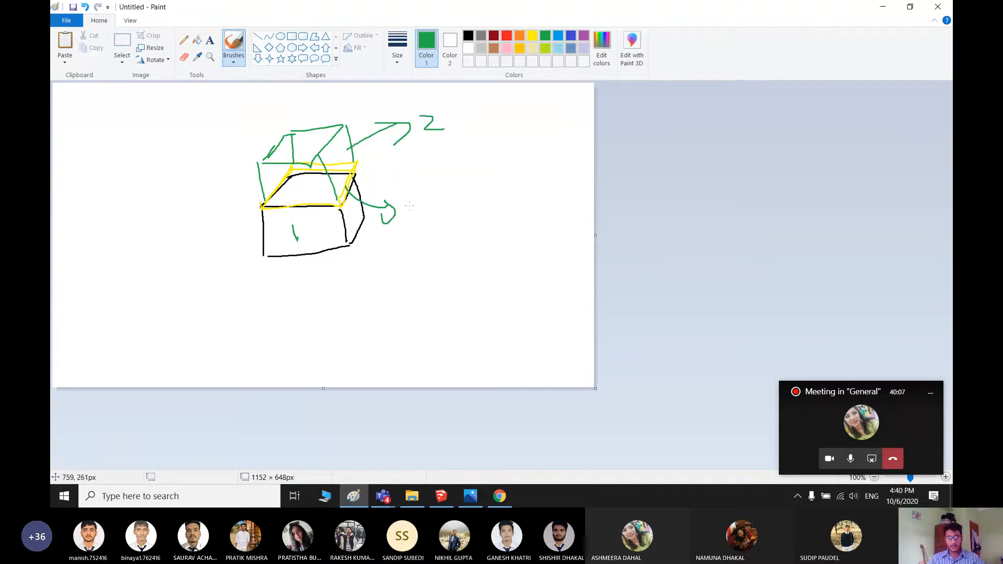
mouse_move(410, 205)
left_mouse_down()
mouse_move(400, 225)
mouse_move(437, 220)
left_mouse_up()
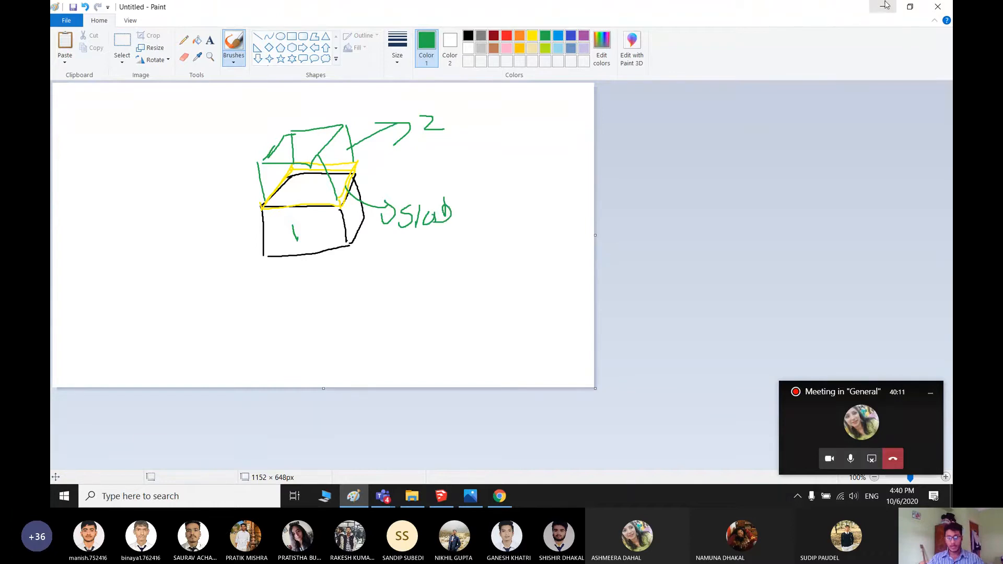
- Return to SketchUp and draw a rectangle on the ground beside the house
left_click(885, 6)
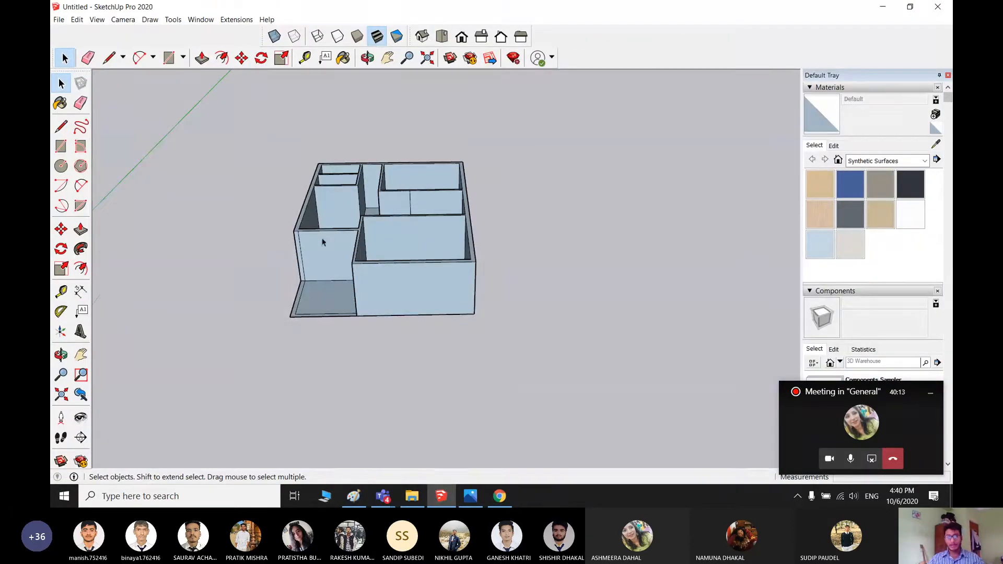
scroll(322, 242, "down", 2)
middle_click_drag(582, 277, 484, 258)
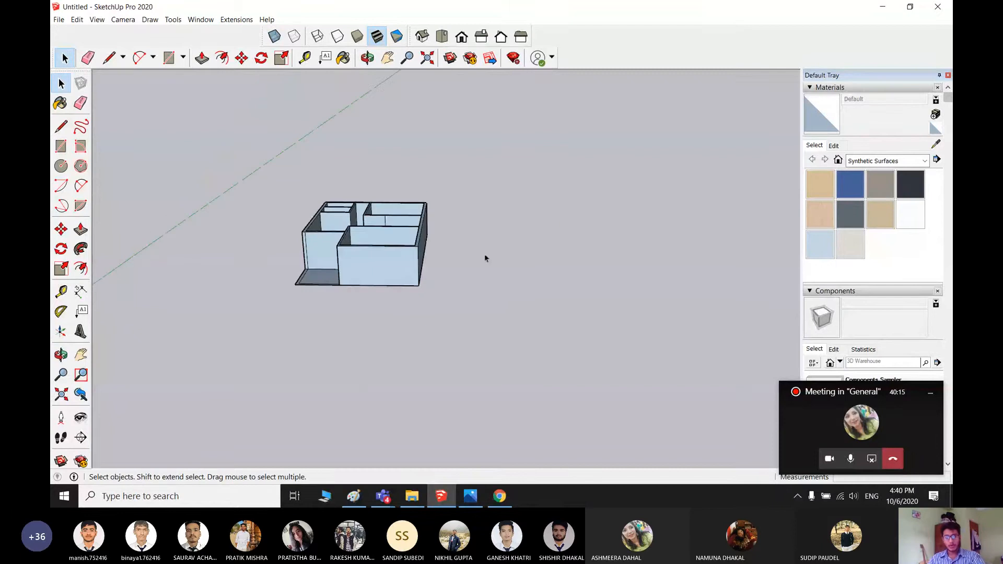
key("r")
left_click(479, 236)
left_click(620, 283)
key("space")
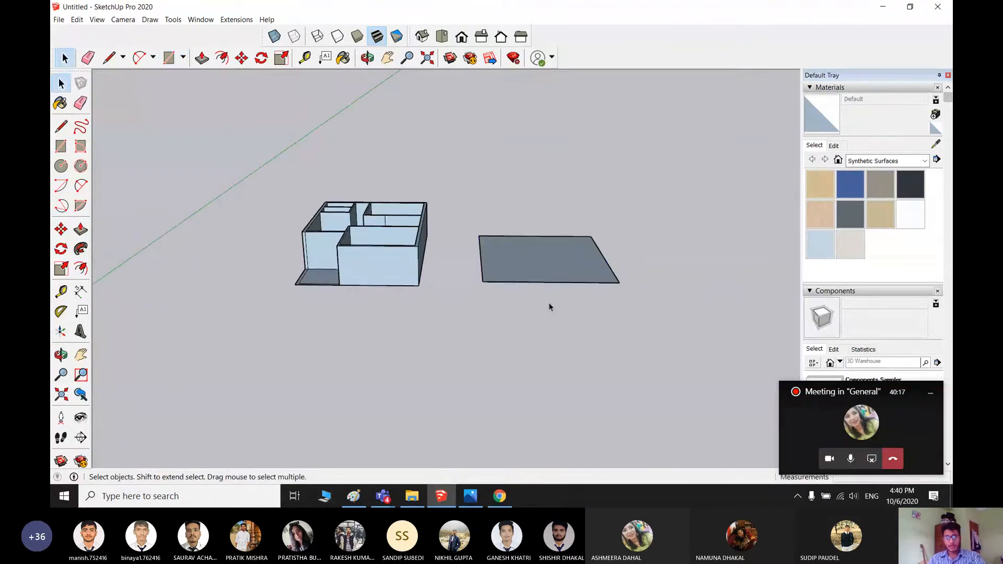
- Push/Pull the rectangle up into a solid box and raise its top face further
key("p")
left_click(528, 274)
left_click(528, 240)
middle_click_drag(566, 291, 542, 233)
left_click(510, 230)
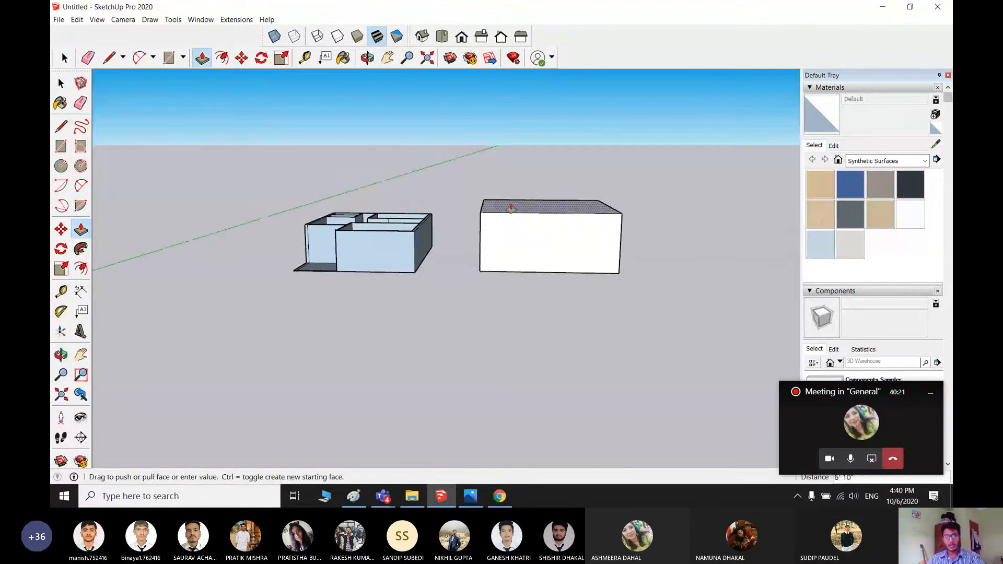
left_click(512, 201)
key("r")
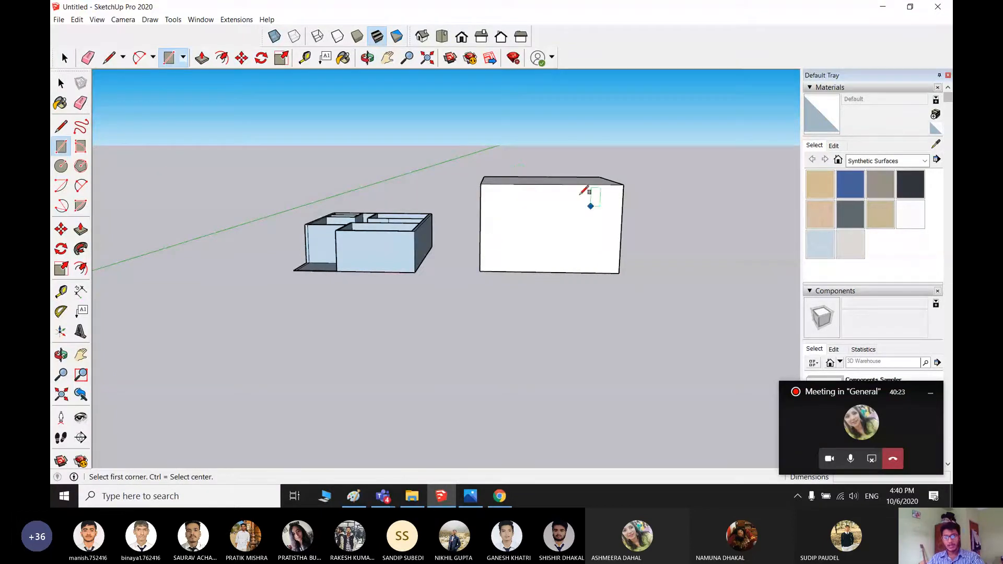
mouse_move(641, 193)
middle_mouse_down()
mouse_move(542, 193)
mouse_move(549, 217)
mouse_move(564, 215)
mouse_move(610, 278)
mouse_move(555, 231)
mouse_move(566, 235)
middle_mouse_up()
left_click(531, 196)
left_click(577, 233)
key("space")
- Draw a rectangle on the front face's upper-left corner of the demonstration box and push it in about 13'
key("r")
left_click(489, 190)
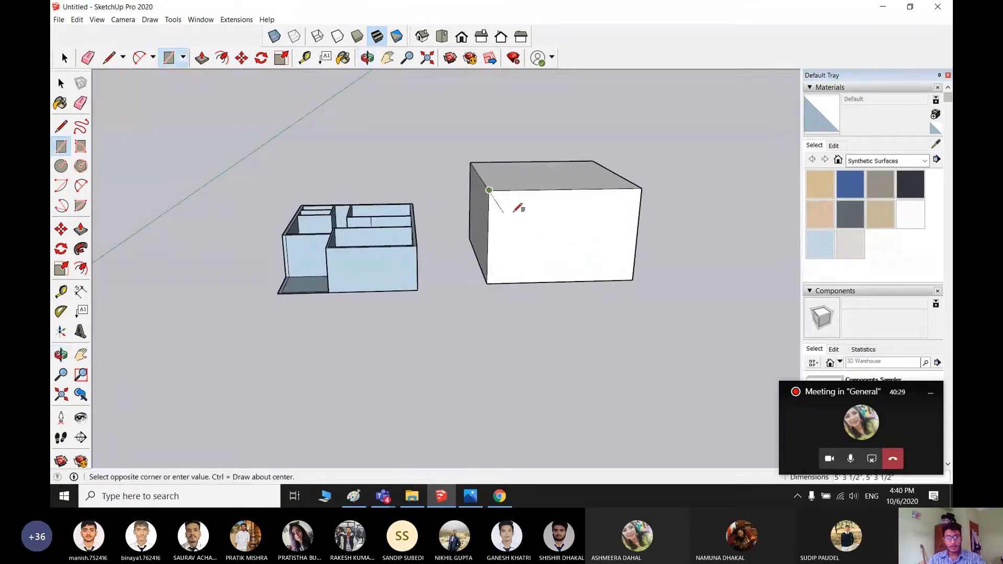
left_click(553, 235)
key("space")
key("p")
left_click(515, 220)
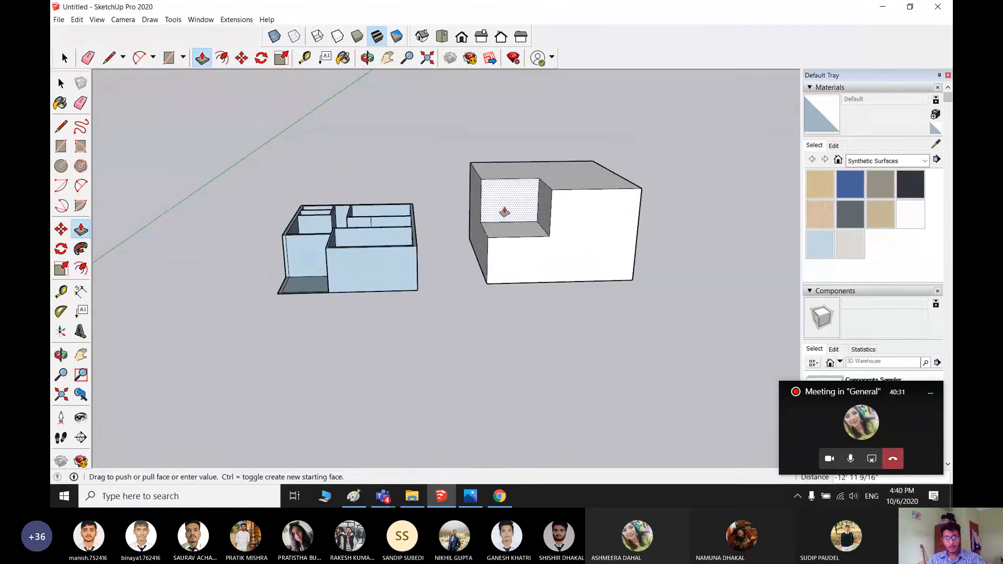
left_click(505, 212)
mouse_move(505, 211)
middle_mouse_down()
mouse_move(566, 251)
mouse_move(523, 209)
mouse_move(497, 204)
mouse_move(495, 220)
middle_mouse_up()
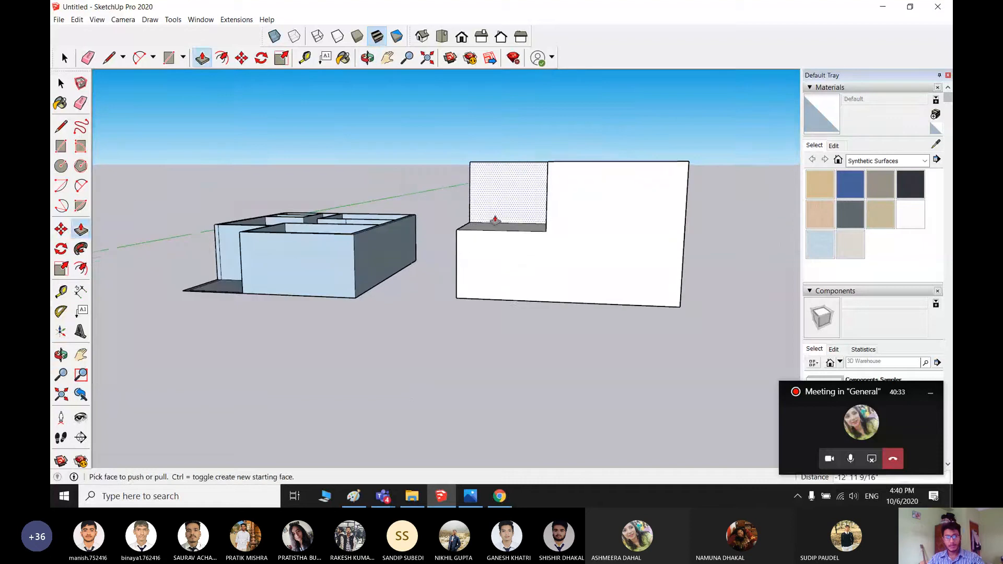
key("space")
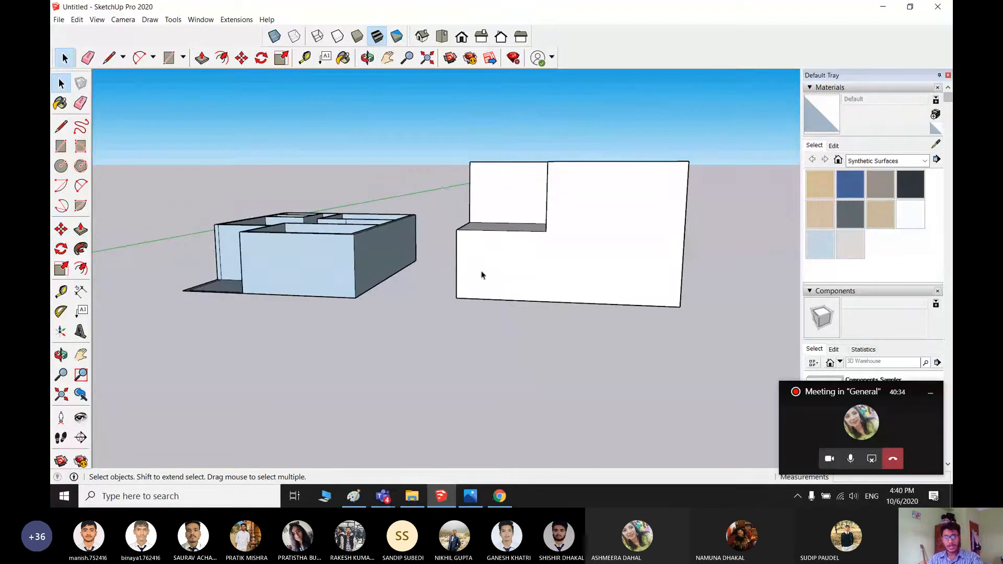
- Draw a rectangle at the lower-left corner of the box's front face and push it inward as a recess
key("r")
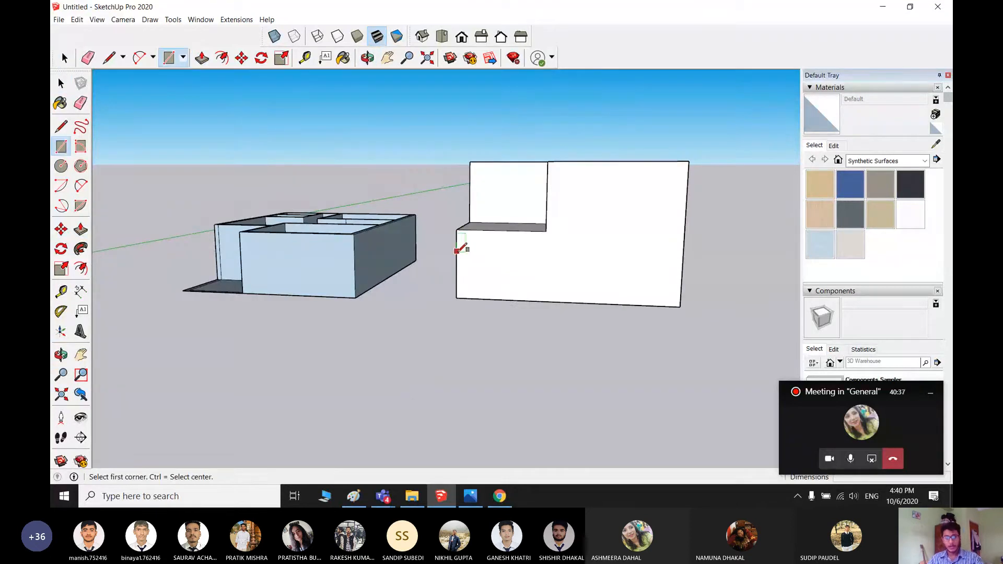
left_click(457, 252)
left_click(533, 300)
key("space")
key("p")
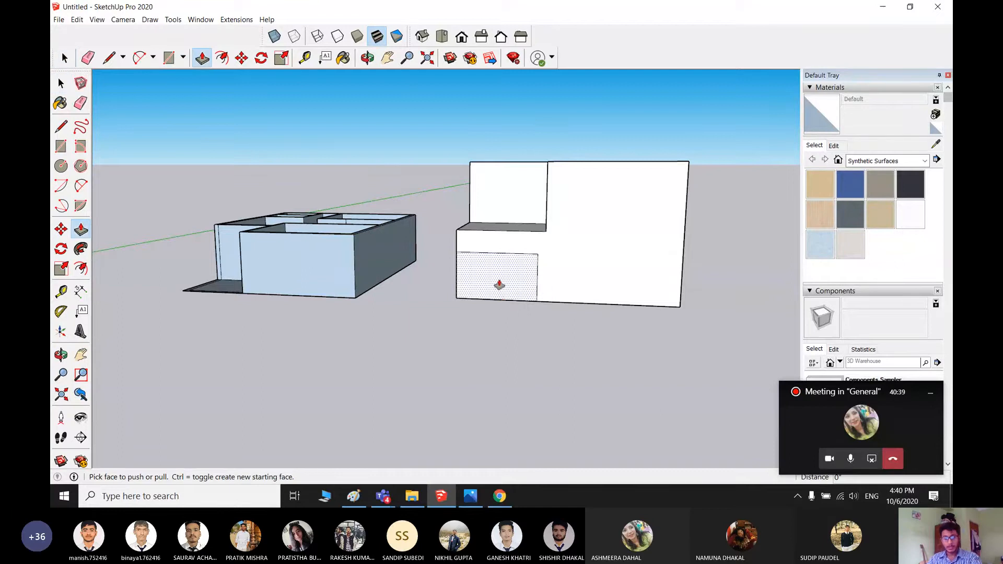
left_click_drag(497, 282, 516, 277)
left_click(516, 278)
middle_click_drag(567, 340, 611, 336)
middle_click_drag(560, 314, 577, 214)
- Draw a wide rectangle on the lower-right part of the box's front face
key("r")
left_click(583, 256)
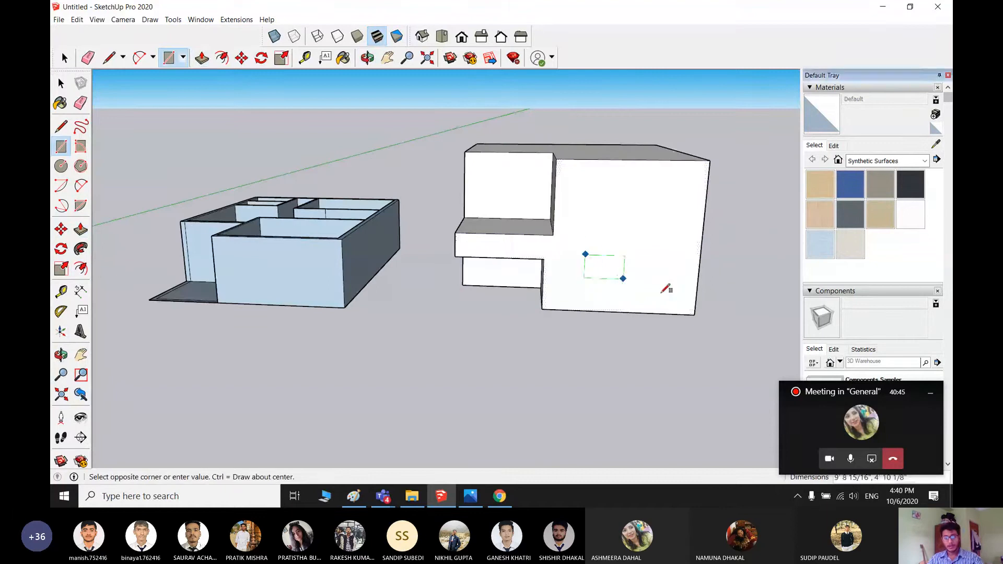
left_click(674, 295)
key("space")
middle_click_drag(520, 325, 544, 293)
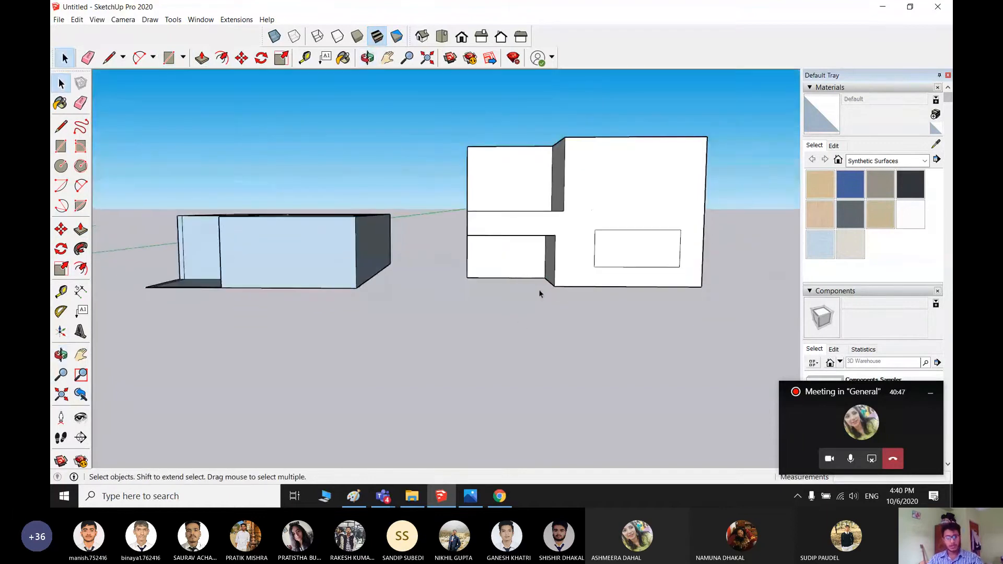
- Undo the front-face rectangles and both recesses cut into the demonstration box
key("ctrl+z")
key("ctrl+z")
key("ctrl+z")
key("ctrl+z")
scroll(549, 293, "down", 2)
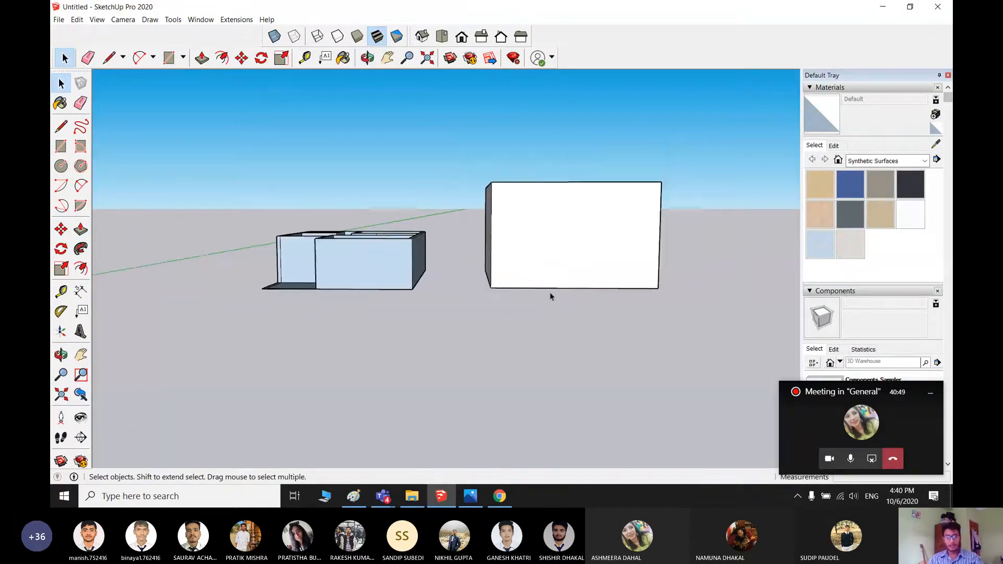
- Delete the demonstration box beside the house, including its remaining side faces and edges
middle_click_drag(550, 295, 478, 410)
left_click_drag(604, 389, 511, 193)
key("Delete")
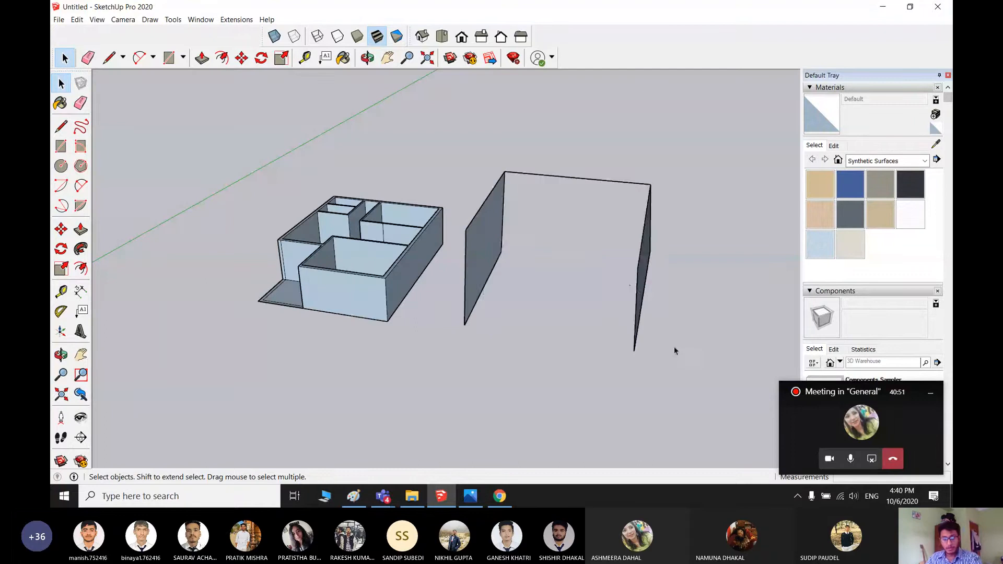
left_click_drag(674, 346, 468, 166)
key("Delete")
- Examine the house's room layout and walls from above
middle_click_drag(291, 261, 473, 275)
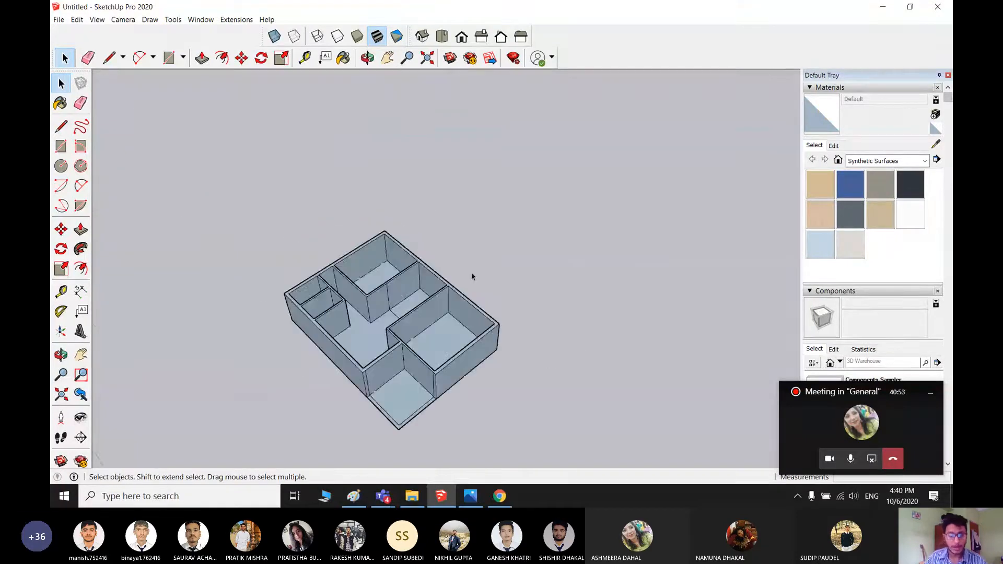
middle_click_drag(383, 352, 444, 342, "shift")
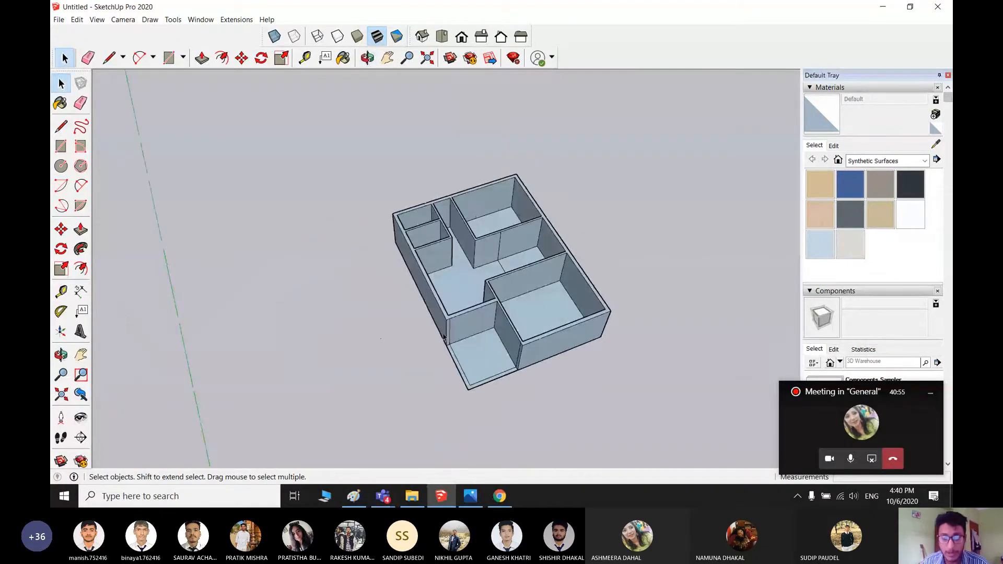
scroll(443, 255, "up", 5)
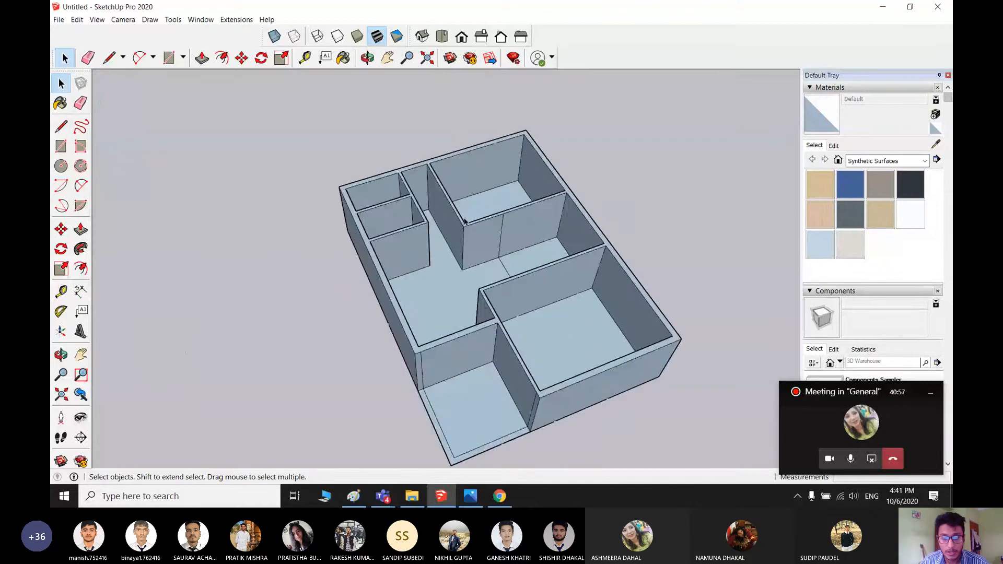
middle_click_drag(470, 288, 337, 241, "shift")
middle_click_drag(526, 293, 669, 283)
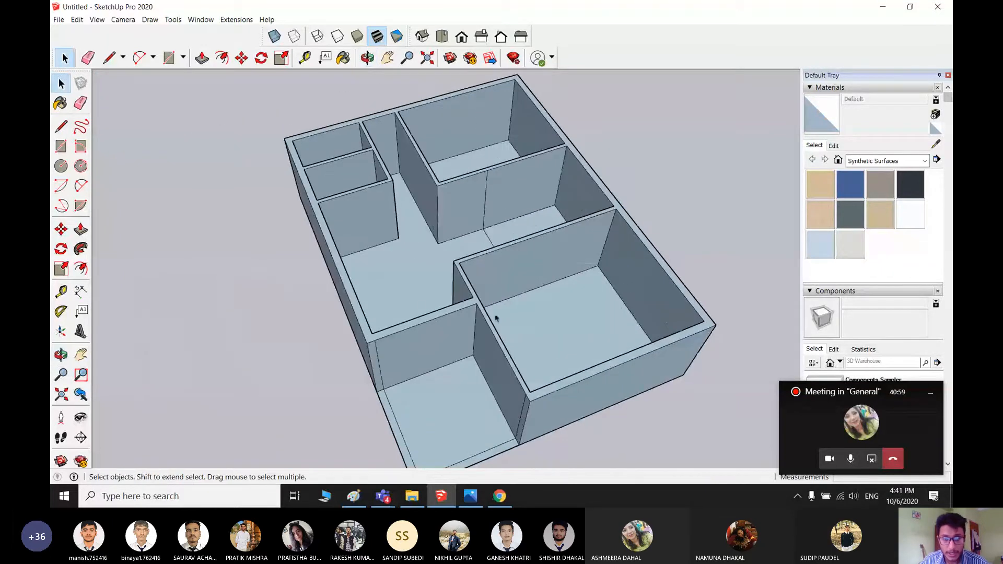
scroll(499, 313, "down", 5)
middle_click_drag(518, 336, 514, 390)
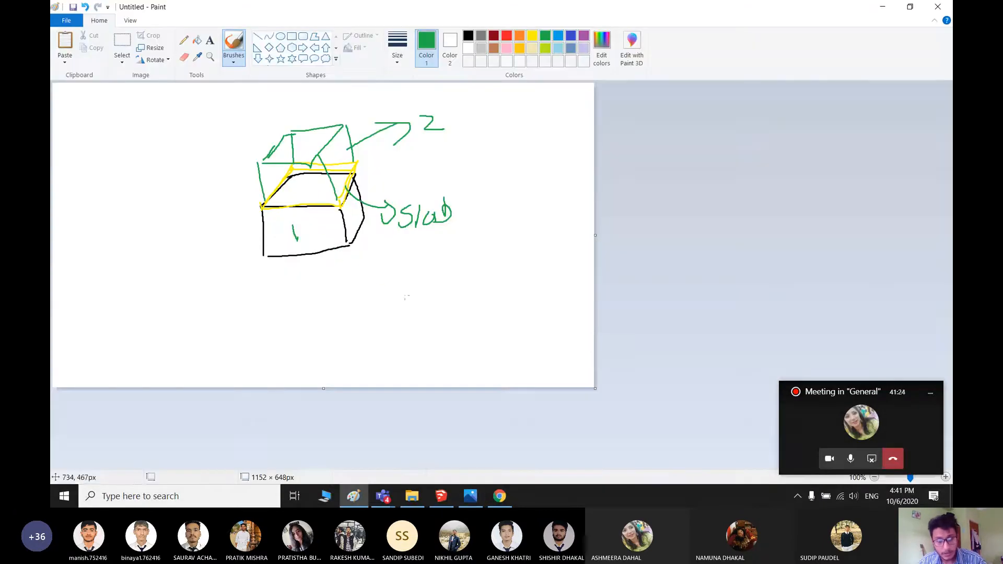
- In the Paint sketch, add green arrows labelling the lower box A, the slab B and the upper box C
left_click_drag(323, 237, 423, 288)
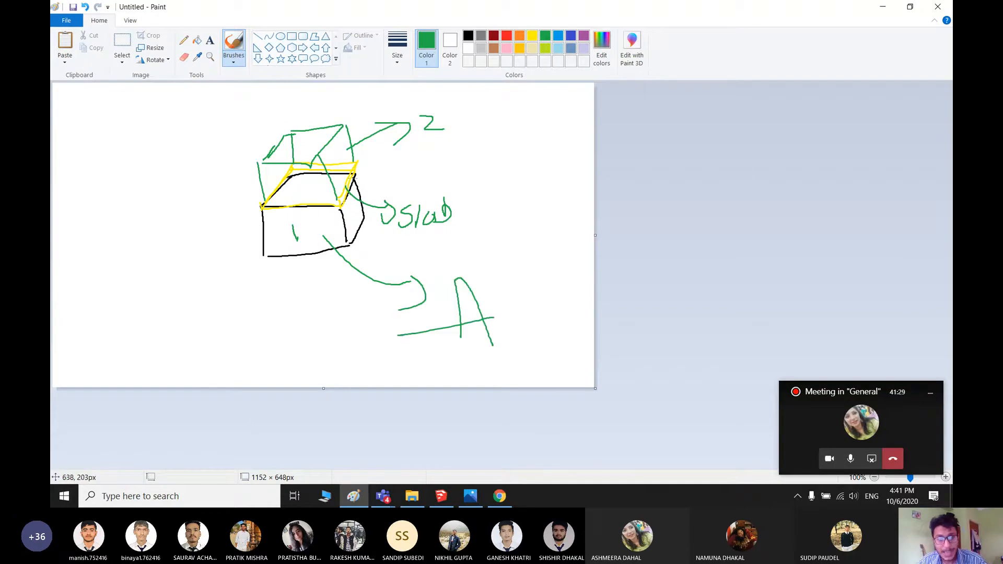
mouse_move(354, 180)
left_mouse_down()
mouse_move(459, 194)
mouse_move(456, 213)
left_mouse_up()
left_click_drag(512, 191, 514, 214)
mouse_move(509, 209)
left_mouse_down()
mouse_move(504, 188)
mouse_move(499, 220)
left_mouse_up()
mouse_move(340, 155)
left_mouse_down()
mouse_move(451, 156)
mouse_move(444, 170)
left_mouse_up()
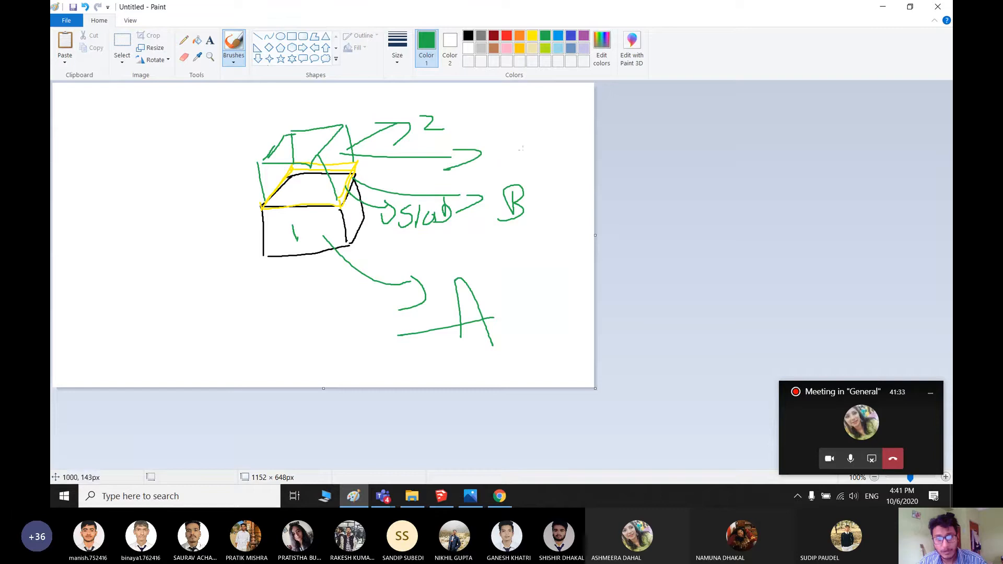
left_click_drag(521, 150, 517, 168)
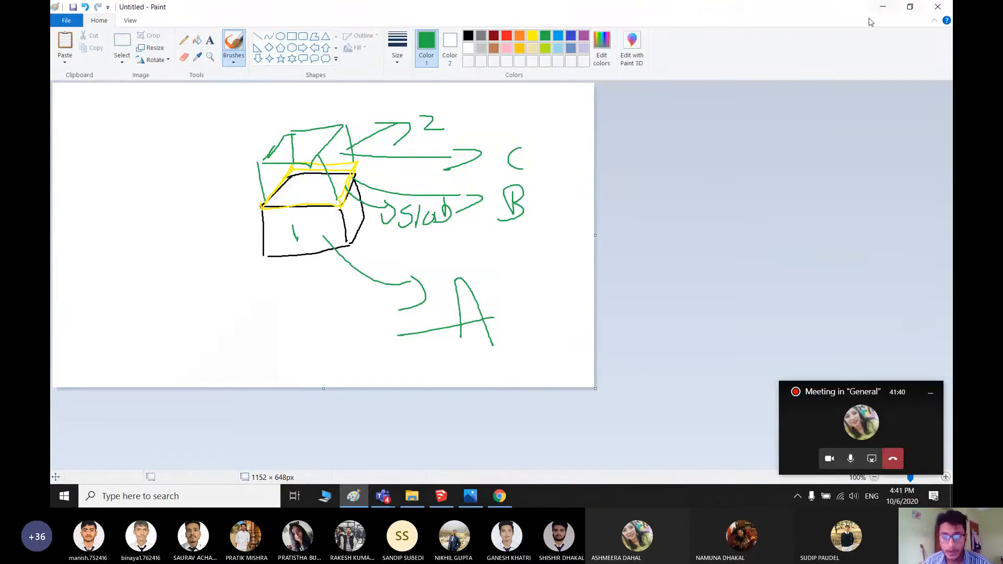
- Return to SketchUp and move the floating meeting window off the component list to the model area's lower-left corner
left_click(882, 7)
scroll(433, 248, "down", 1)
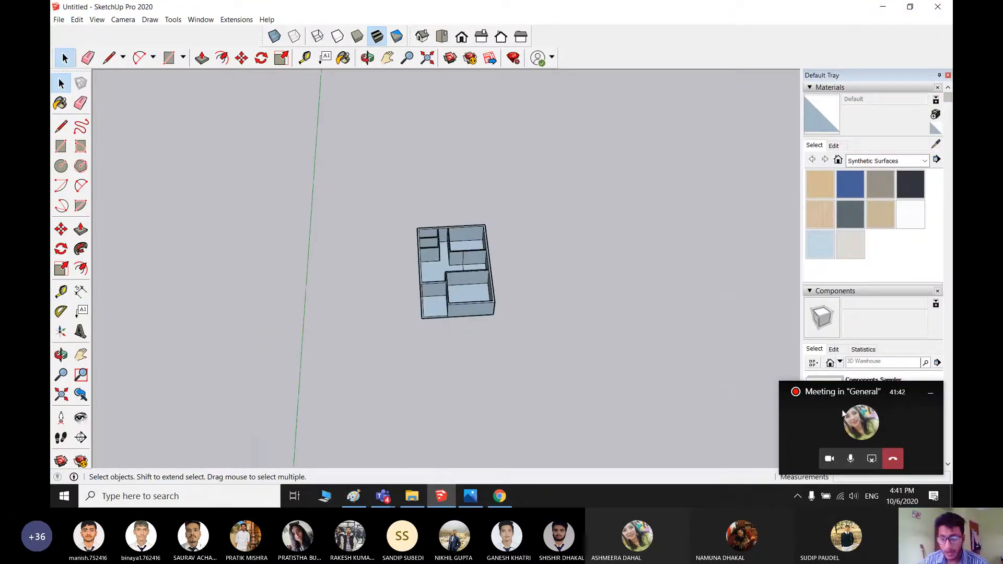
left_click_drag(839, 394, 152, 380)
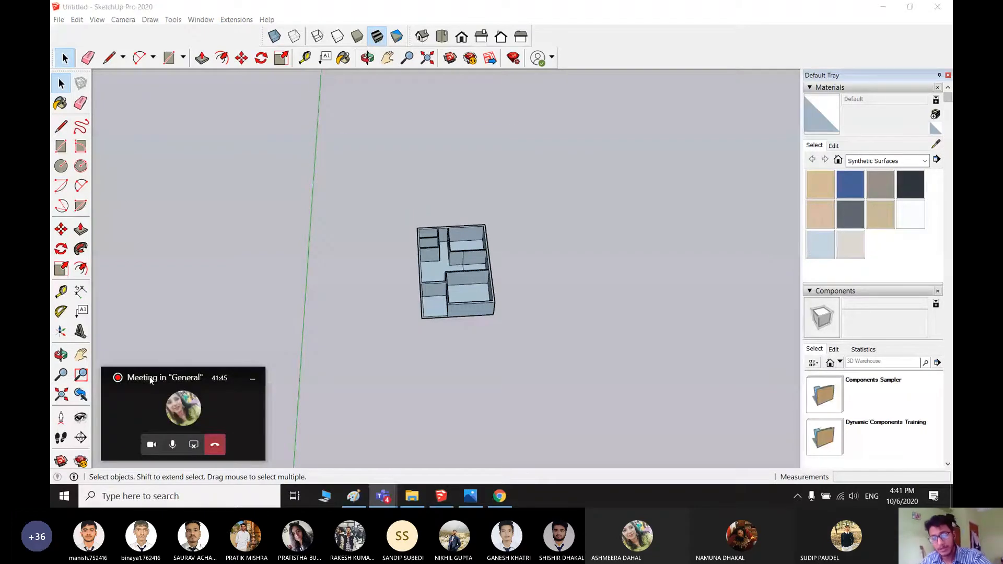
- Select the entire house with a selection window, and clear the selection again
scroll(470, 269, "up", 4)
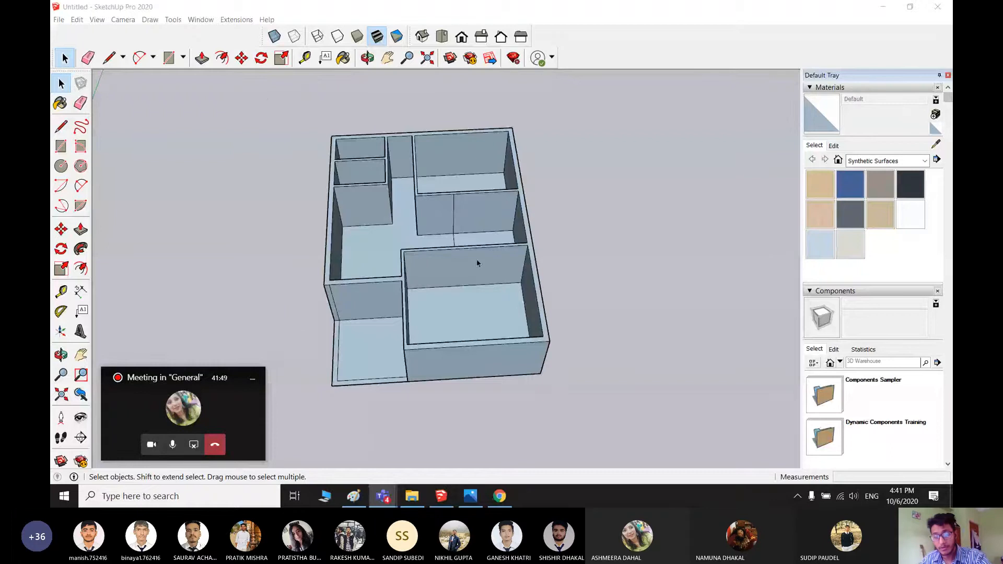
middle_click_drag(477, 264, 453, 288)
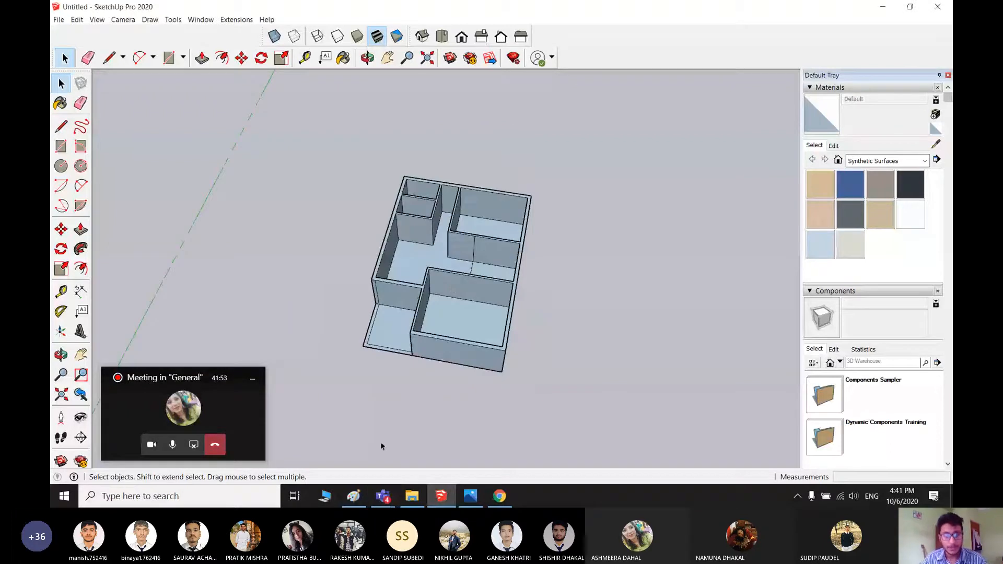
middle_click_drag(381, 447, 555, 431)
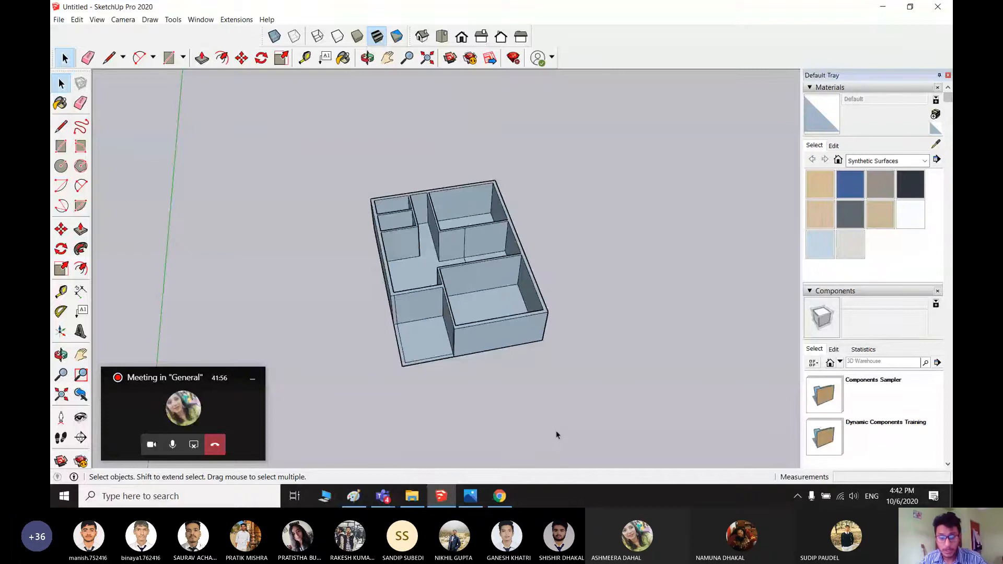
middle_click_drag(525, 346, 615, 425)
left_click_drag(615, 424, 426, 171)
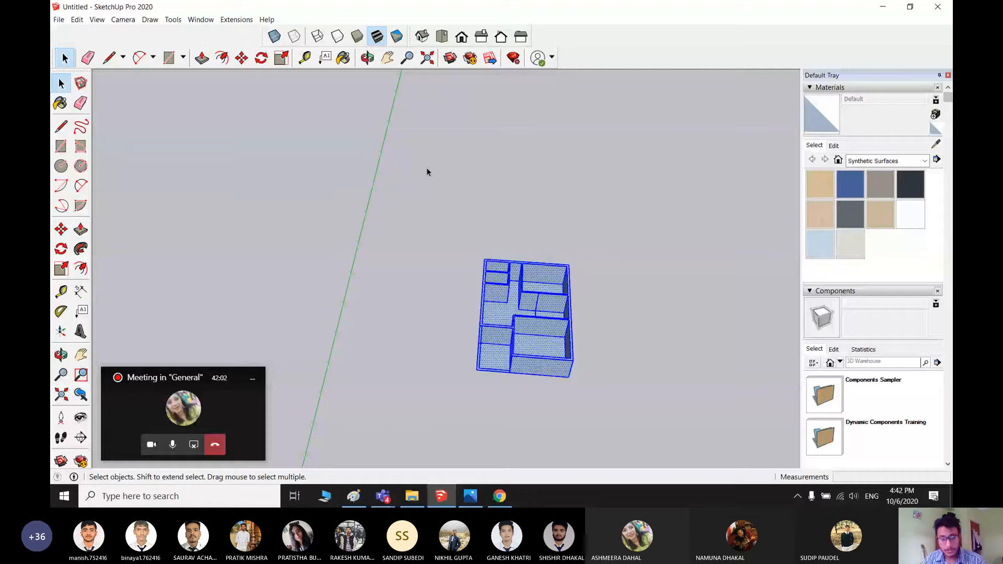
left_click(438, 194)
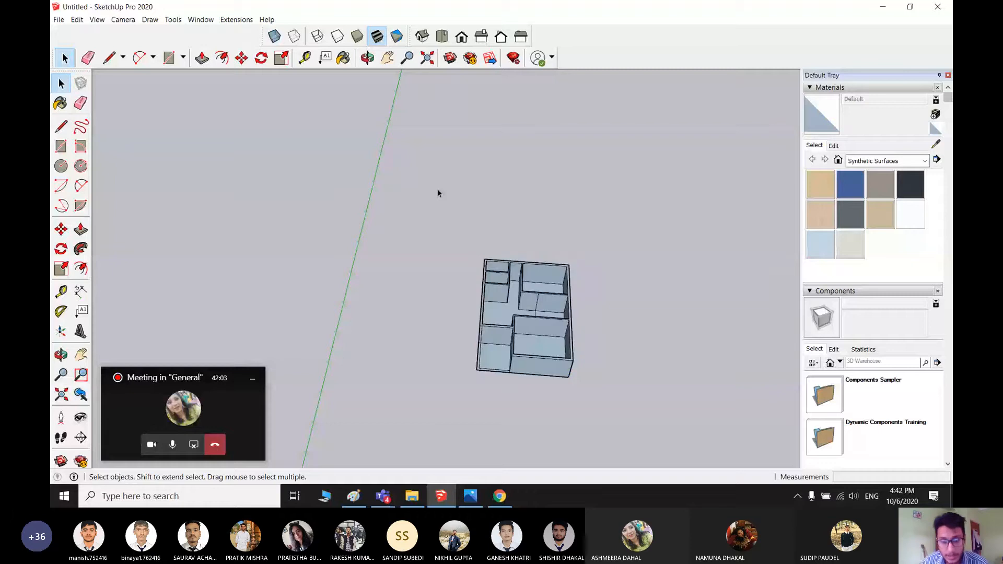
- Select all connected geometry of the house and make it a group
triple_click(533, 325)
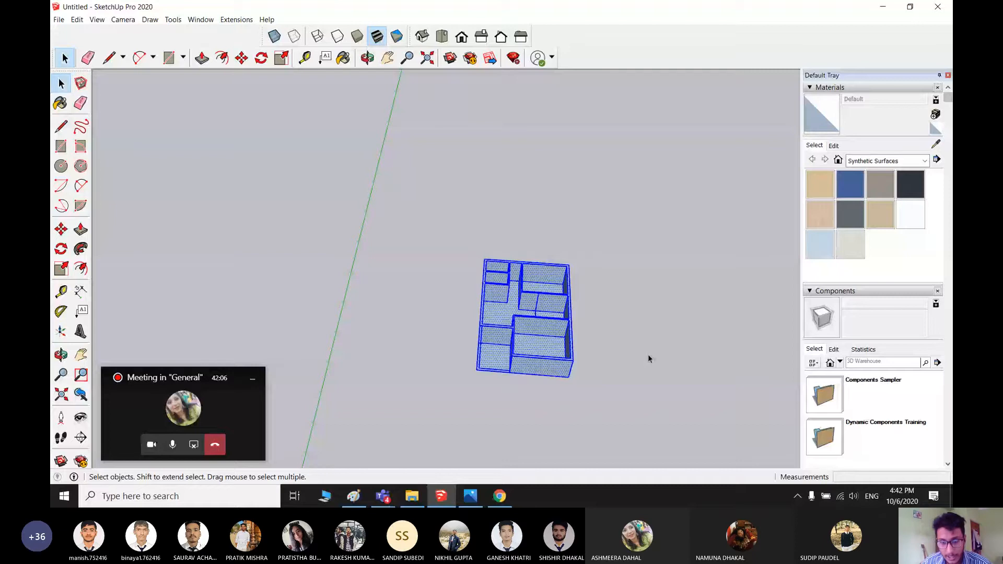
right_click(525, 301)
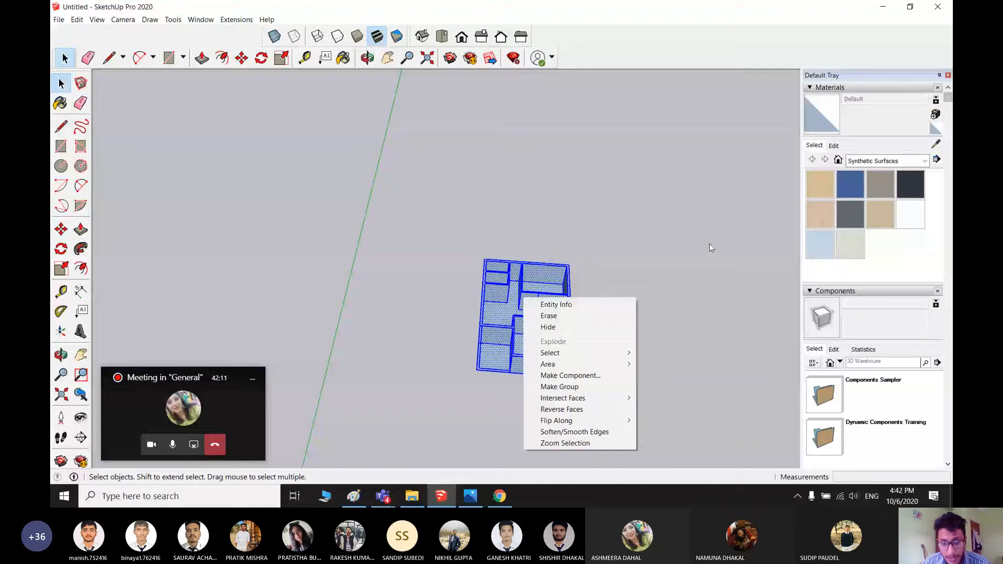
right_click(504, 282)
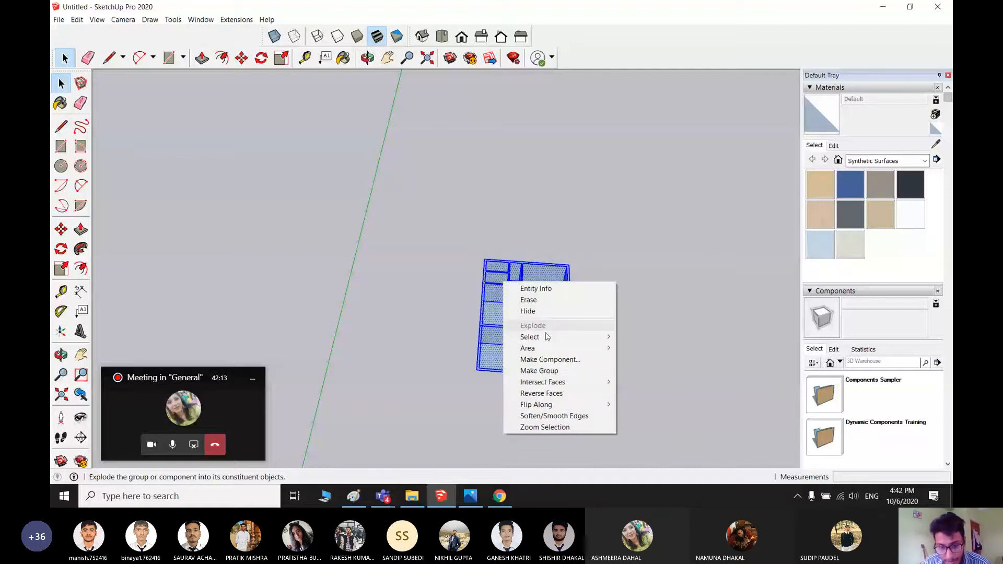
left_click(562, 371)
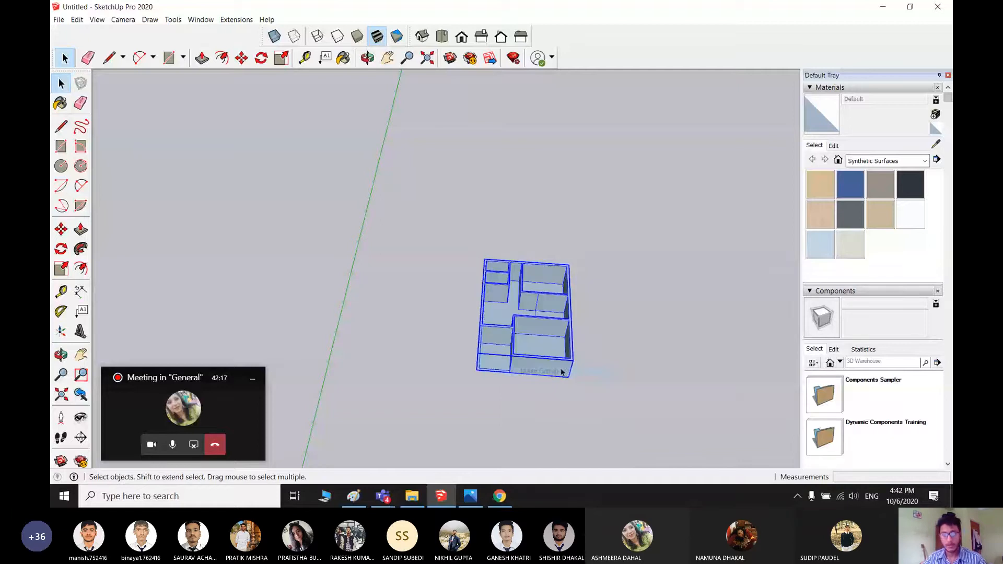
- Select the house group as one object, review the commands available for it, and inspect it from several sides
left_click(625, 372)
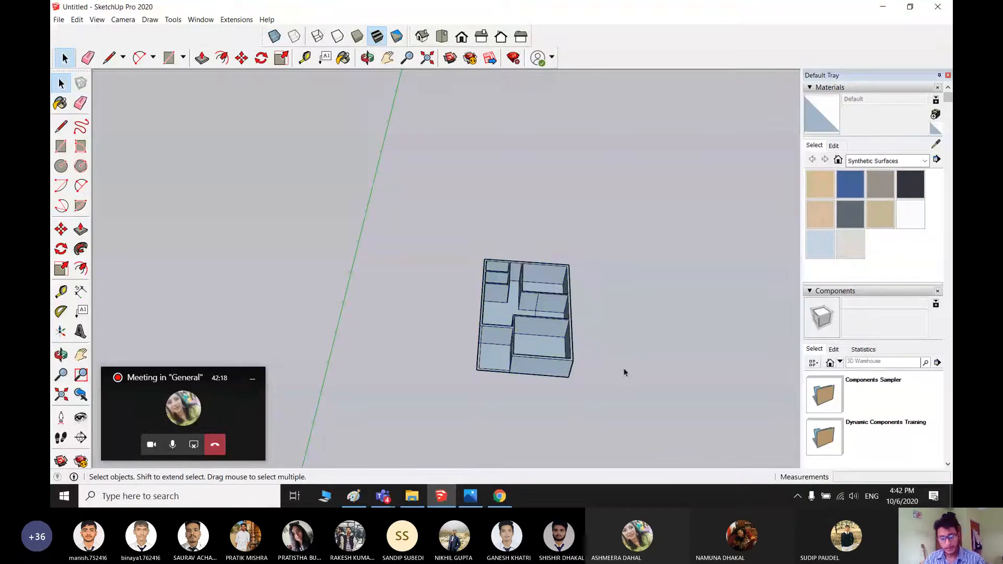
left_click(554, 350)
right_click(521, 281)
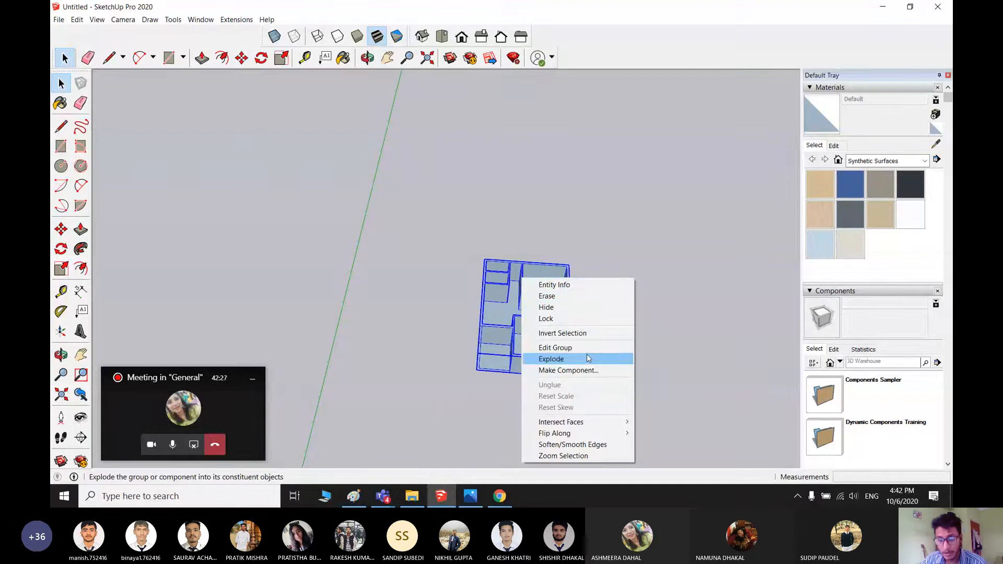
left_click(653, 348)
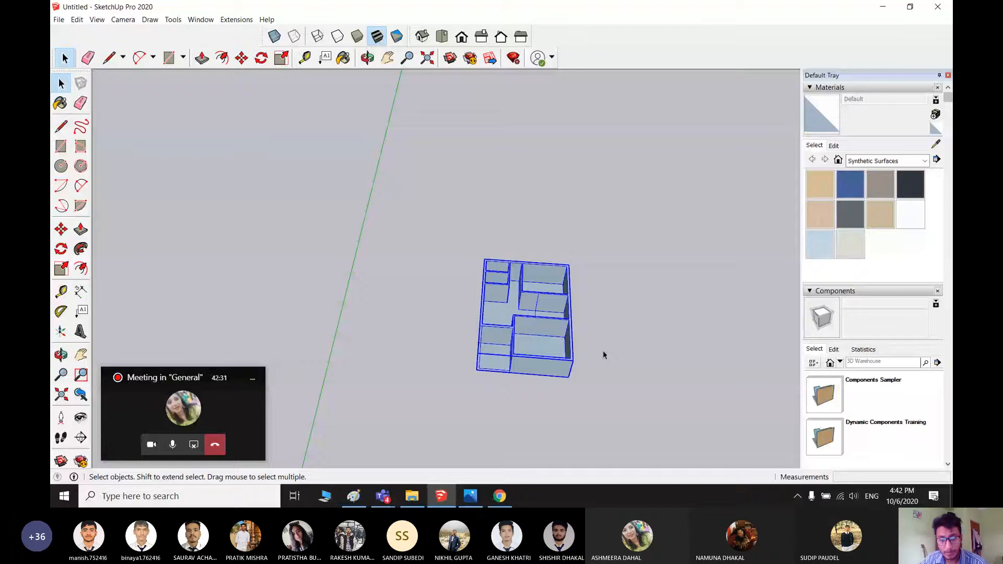
middle_click_drag(604, 355, 549, 305)
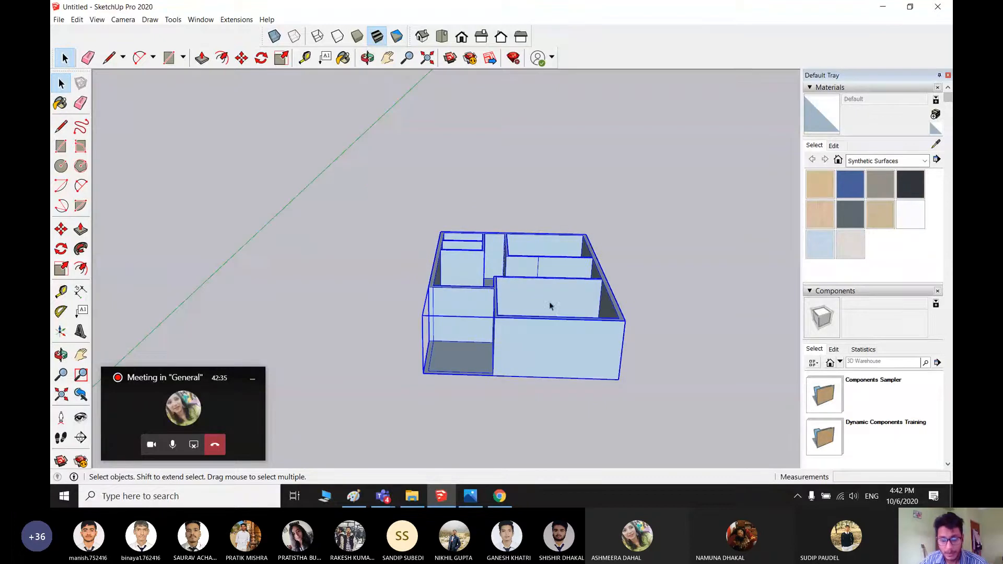
middle_click_drag(570, 237, 409, 301)
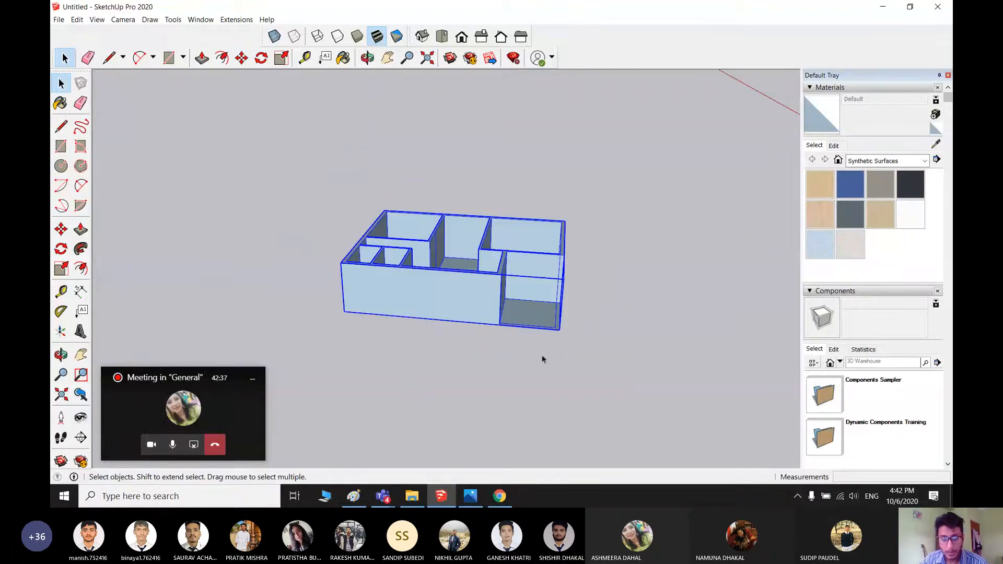
middle_click_drag(542, 359, 418, 283)
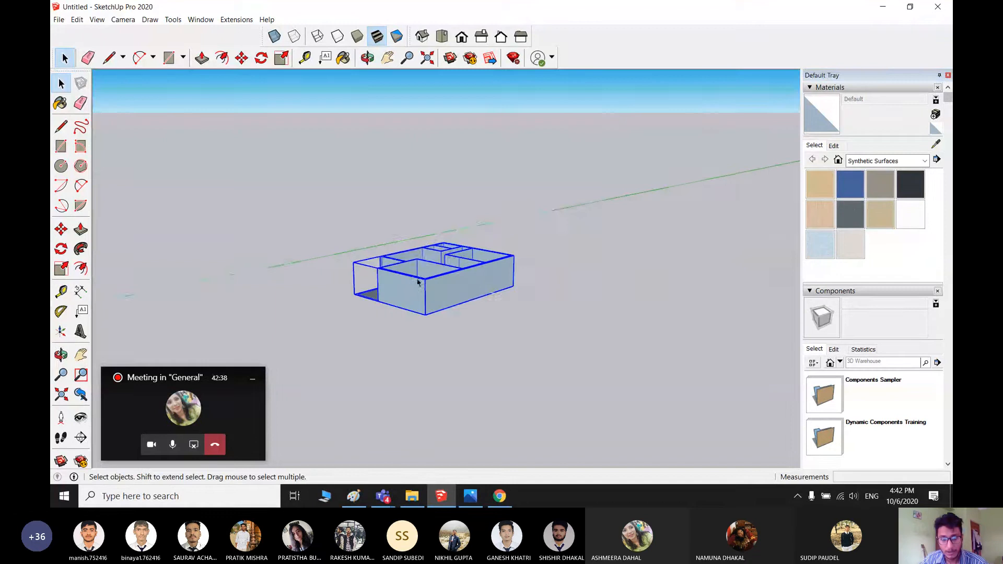
- Select the whole house group with a selection window and explode it back into loose geometry
left_click(337, 302)
middle_click_drag(412, 329, 597, 418)
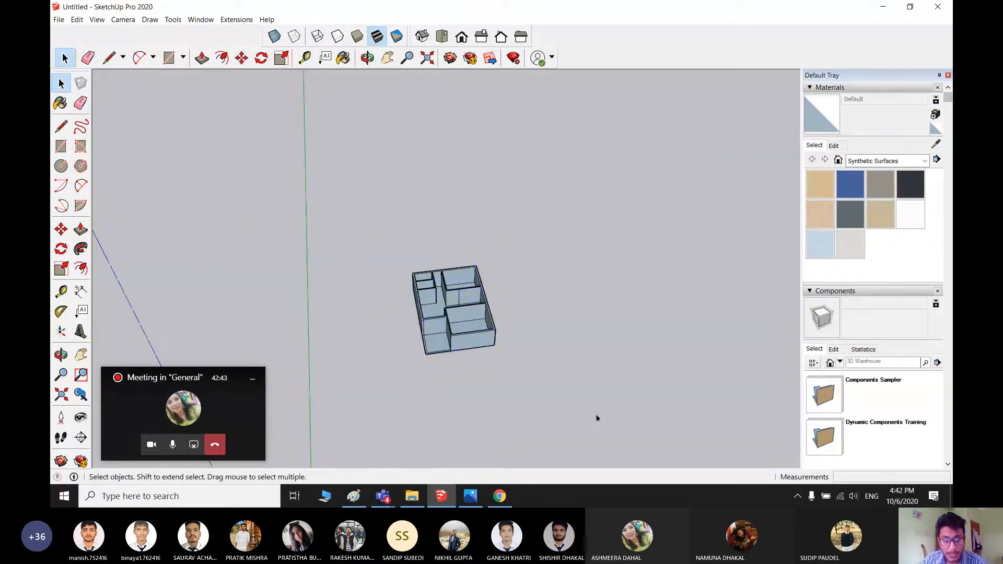
left_click_drag(598, 418, 320, 218)
right_click(454, 308)
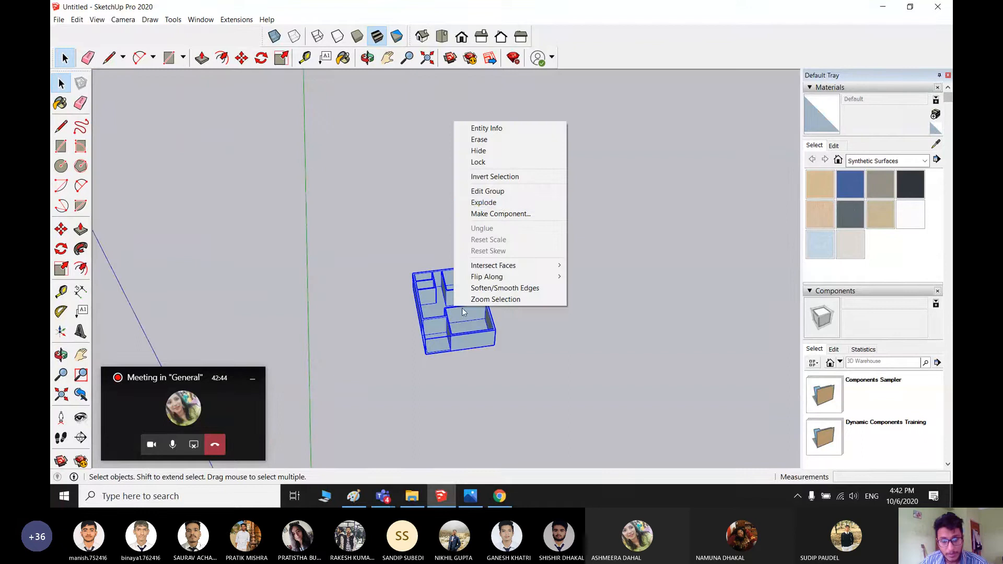
left_click(502, 205)
left_click(595, 409)
left_click(427, 335)
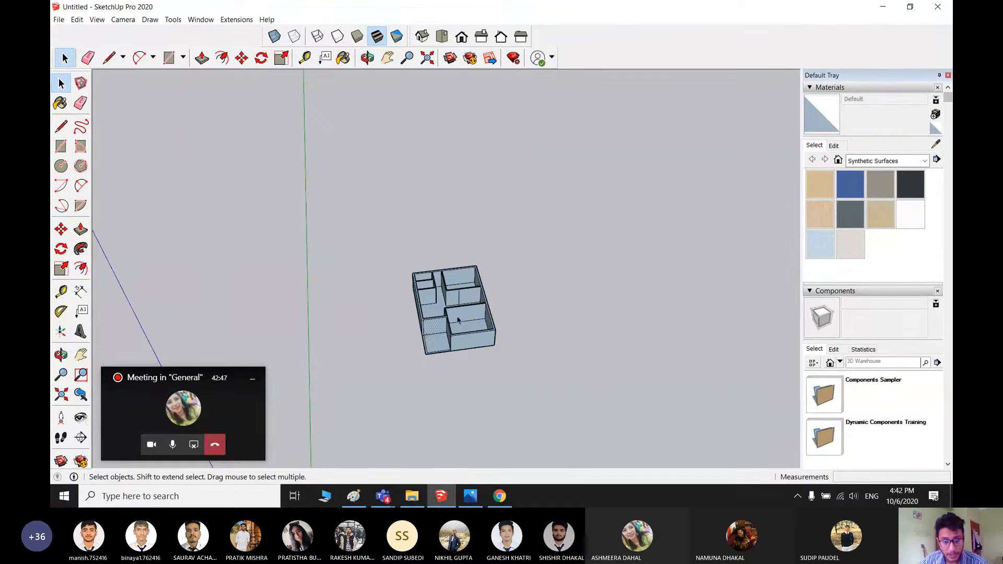
- Select all the loose walls and floors of the house and make them a group
scroll(458, 320, "up", 3)
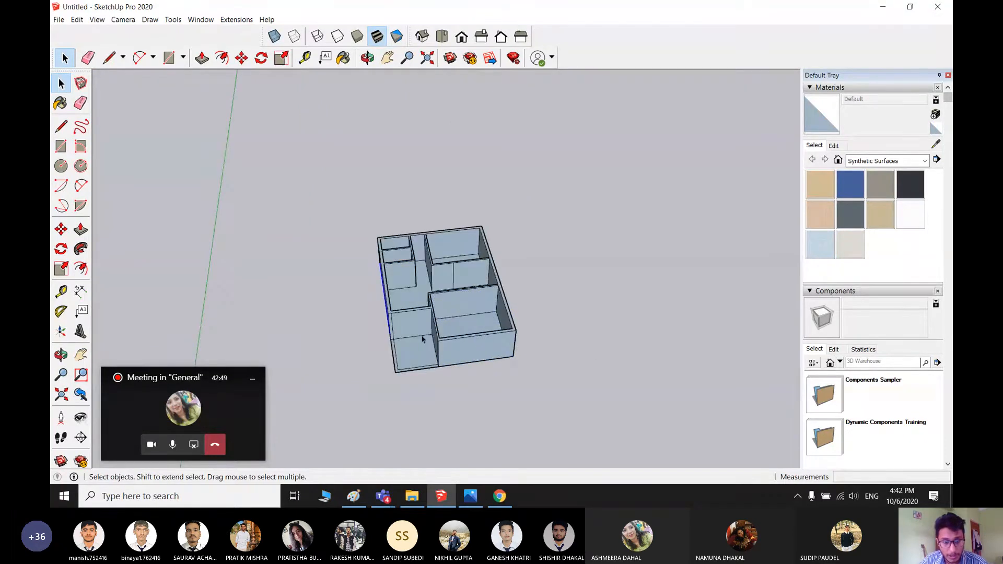
left_click_drag(597, 418, 312, 205)
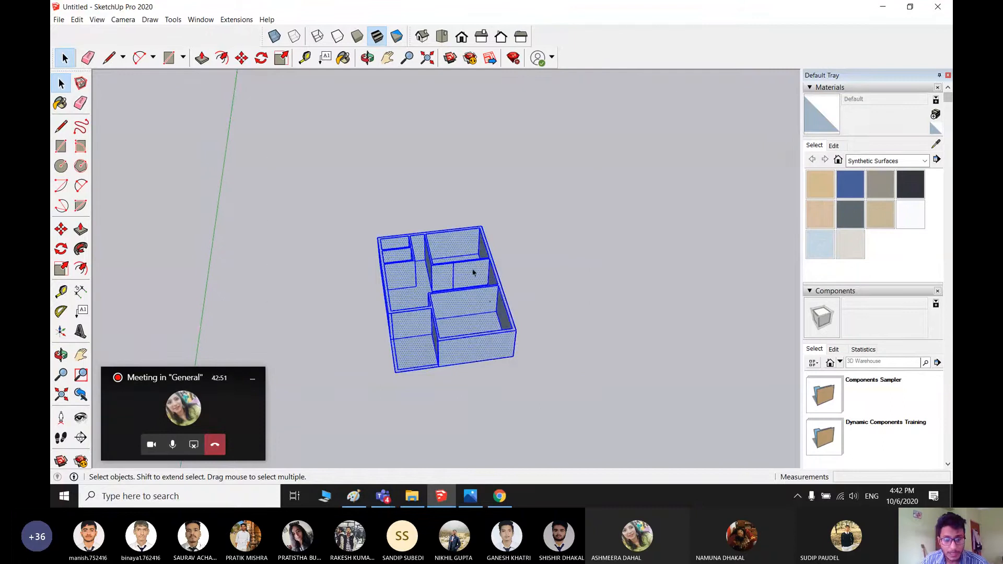
right_click(473, 273)
left_click(538, 356)
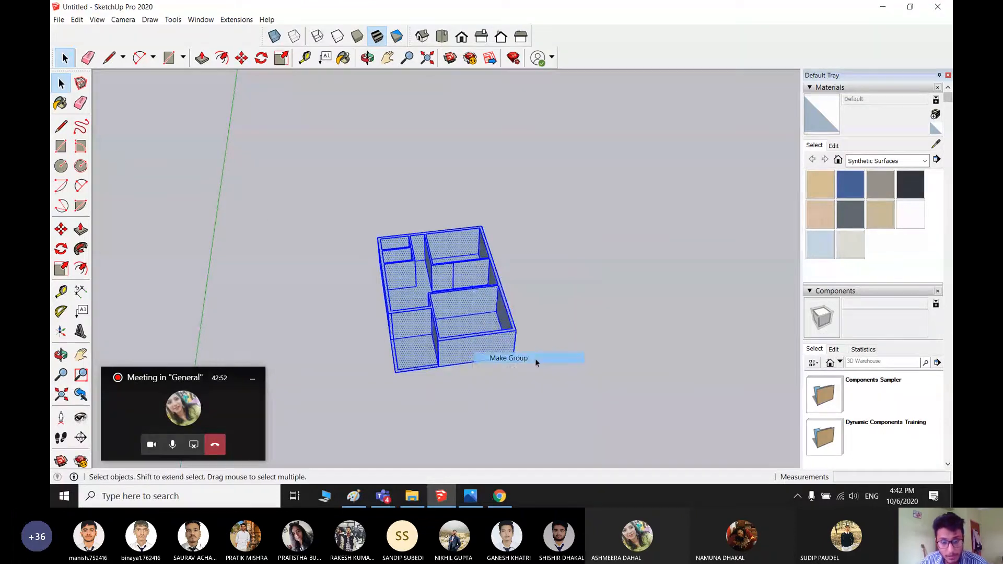
left_click(604, 327)
- Open the house group for editing, select individual wall and floor faces inside it, and close the group again
left_click(432, 302)
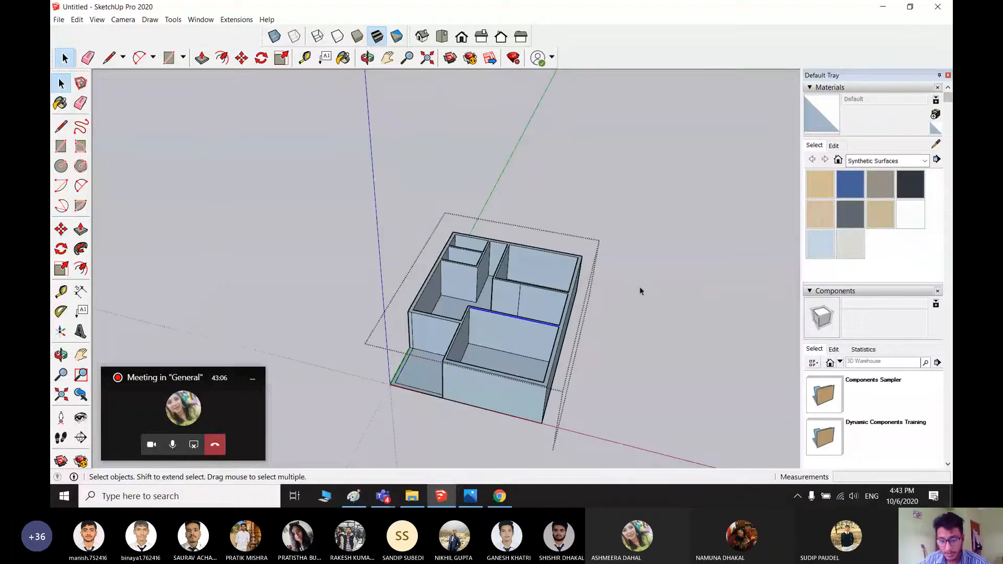
middle_click_drag(639, 286, 591, 340)
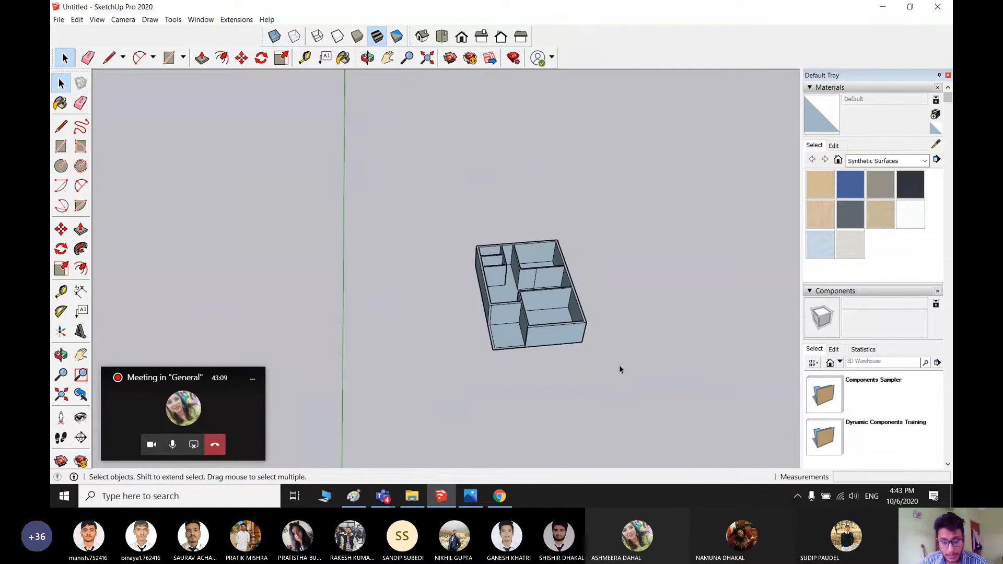
left_click(549, 300)
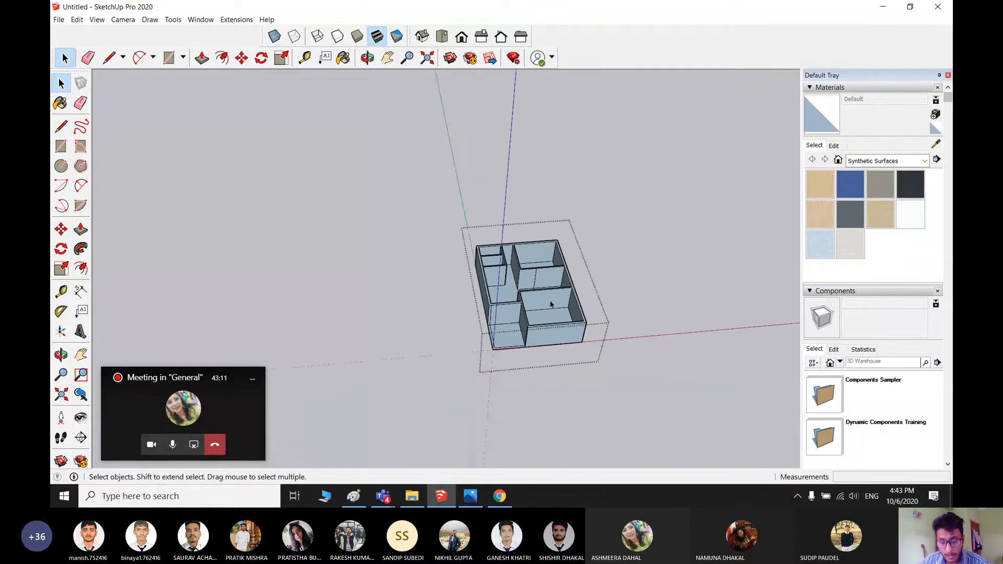
scroll(552, 303, "up", 3)
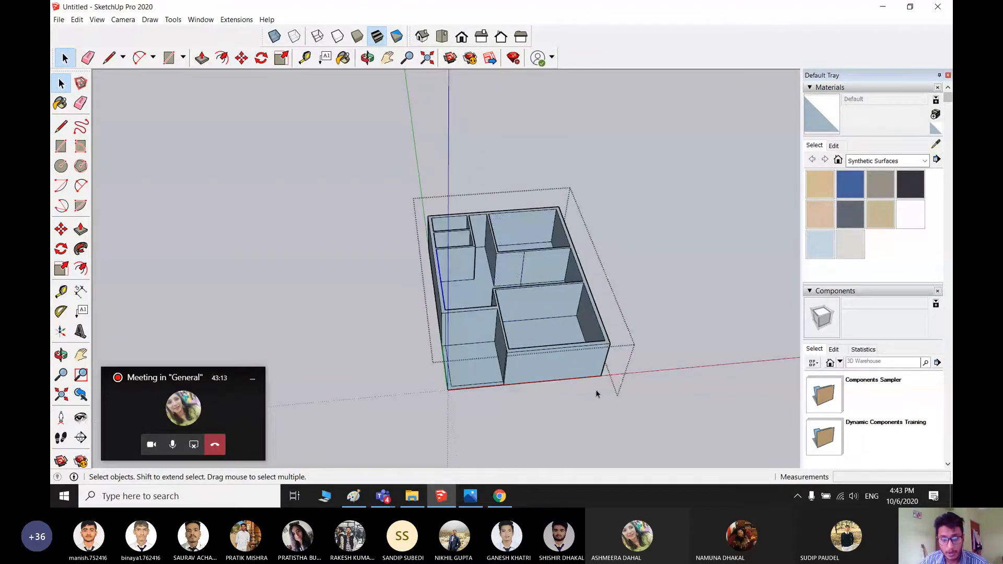
middle_click_drag(598, 395, 427, 265)
left_click(548, 282)
left_click(450, 282)
left_click(484, 318)
left_click(540, 274)
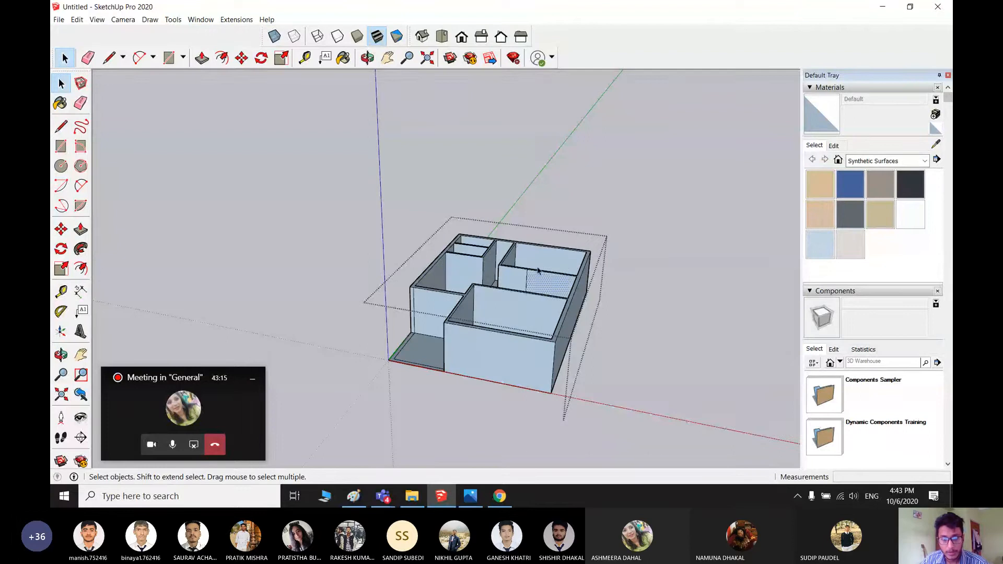
double_click(518, 254)
left_click(473, 256)
left_click(576, 371)
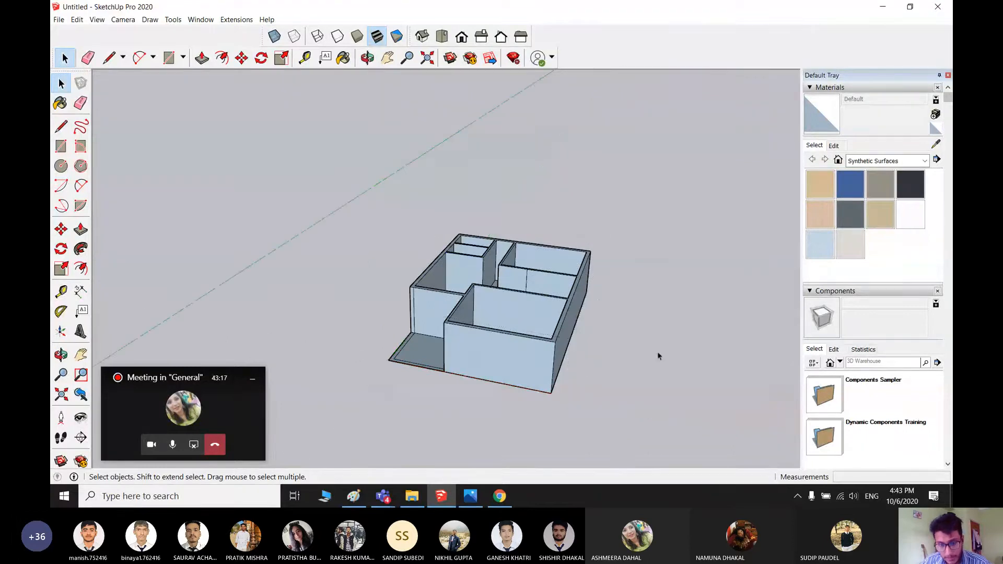
- Select the closed house group as one object and clear the selection, checking it from above and from the front
scroll(436, 307, "down", 3)
middle_click_drag(560, 344, 432, 312)
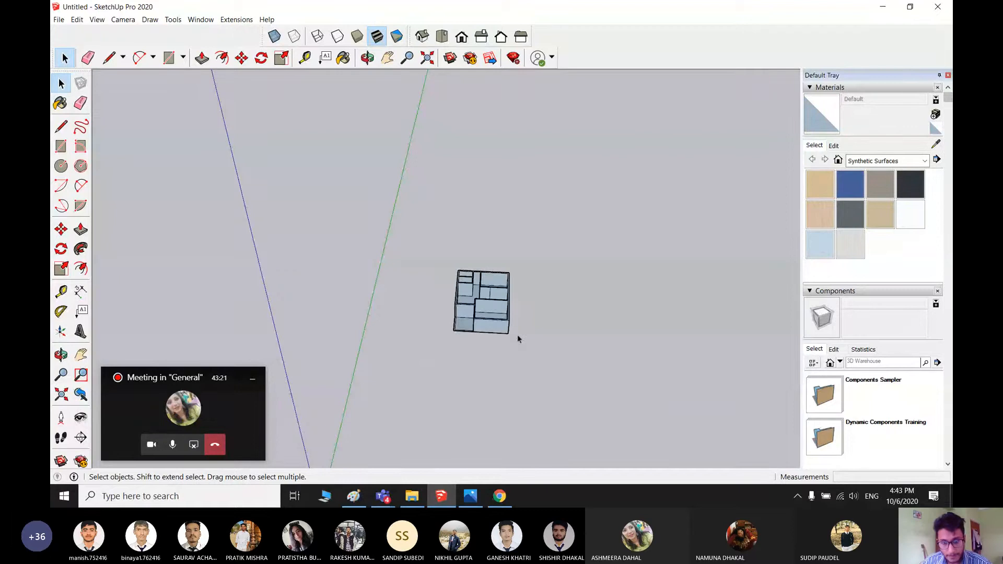
scroll(479, 297, "up", 2)
left_click(479, 297)
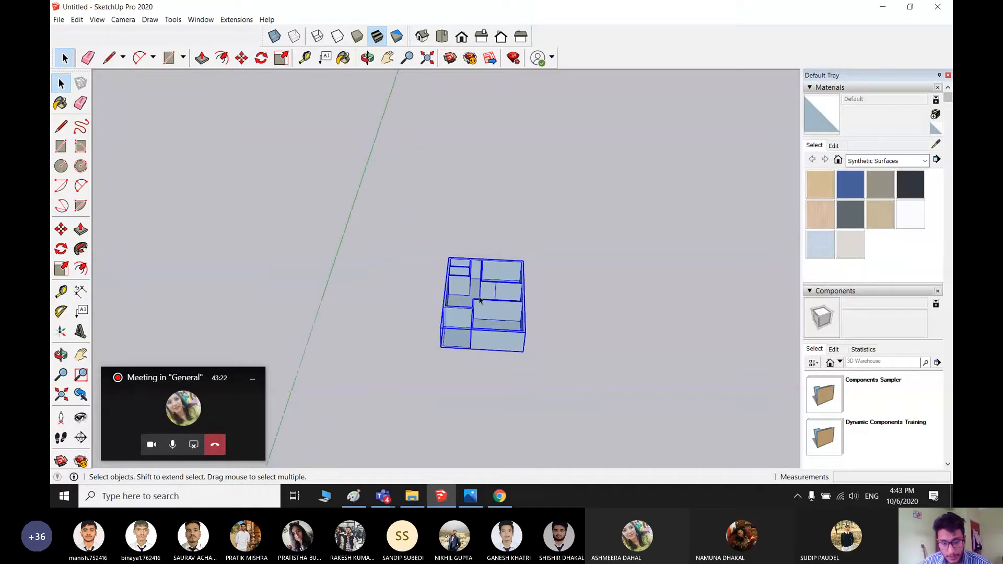
triple_click(505, 295)
left_click(588, 332)
middle_click_drag(440, 378, 508, 405)
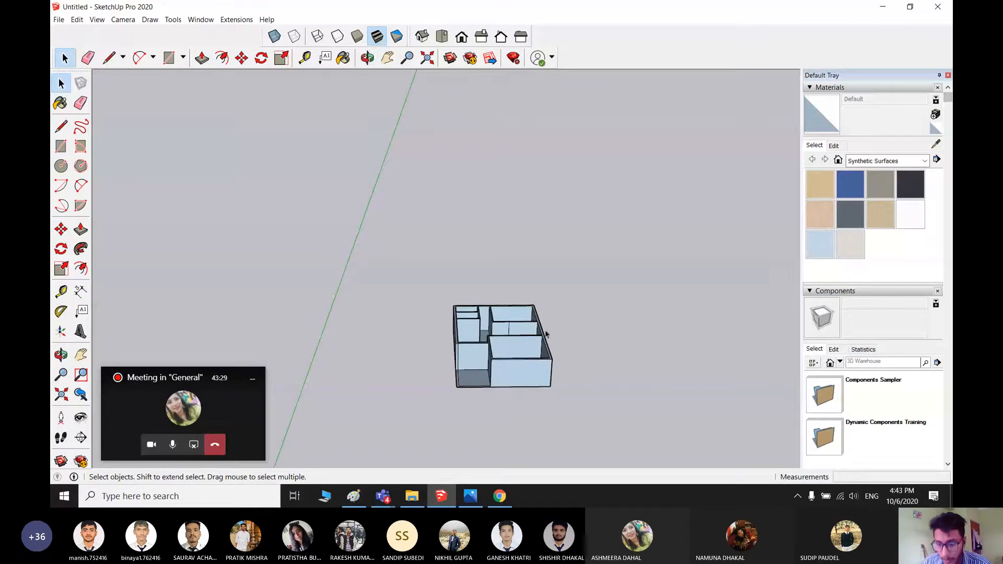
middle_click_drag(582, 373, 530, 400)
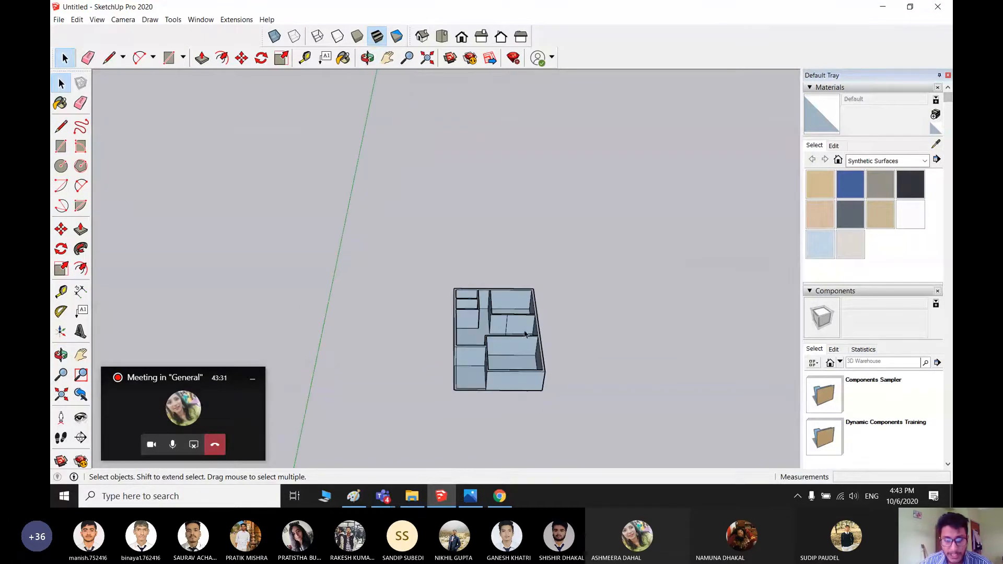
left_click(504, 329)
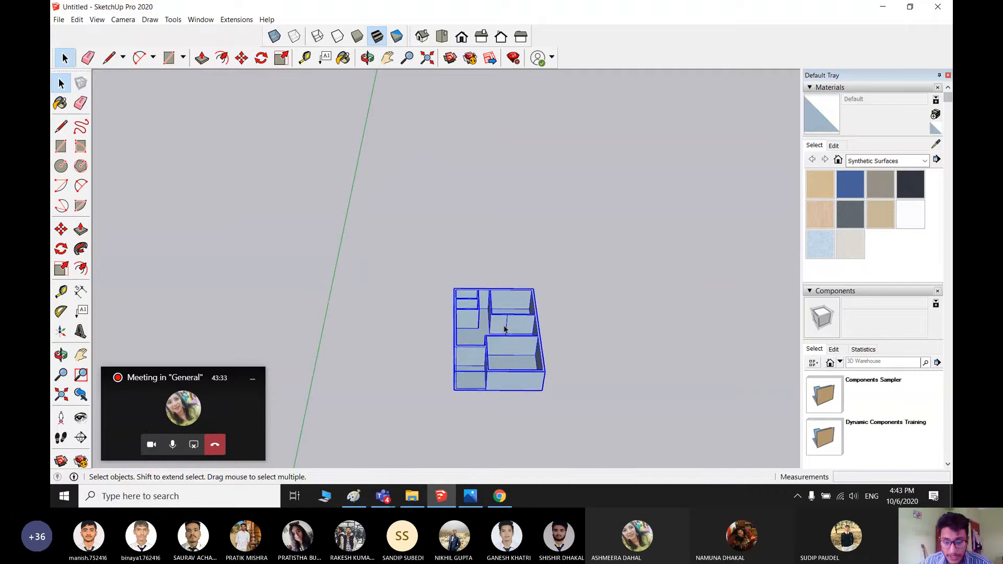
scroll(502, 327, "up", 6)
scroll(470, 321, "down", 4)
left_click(596, 293)
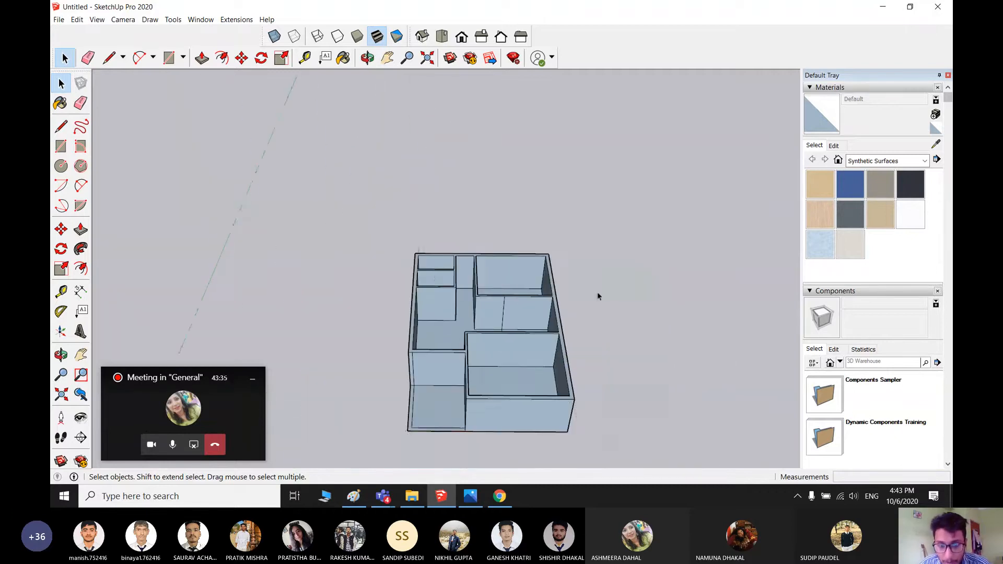
- Open the house group, select all the connected geometry inside it, clear the selection, and look over the rooms
left_click(481, 287)
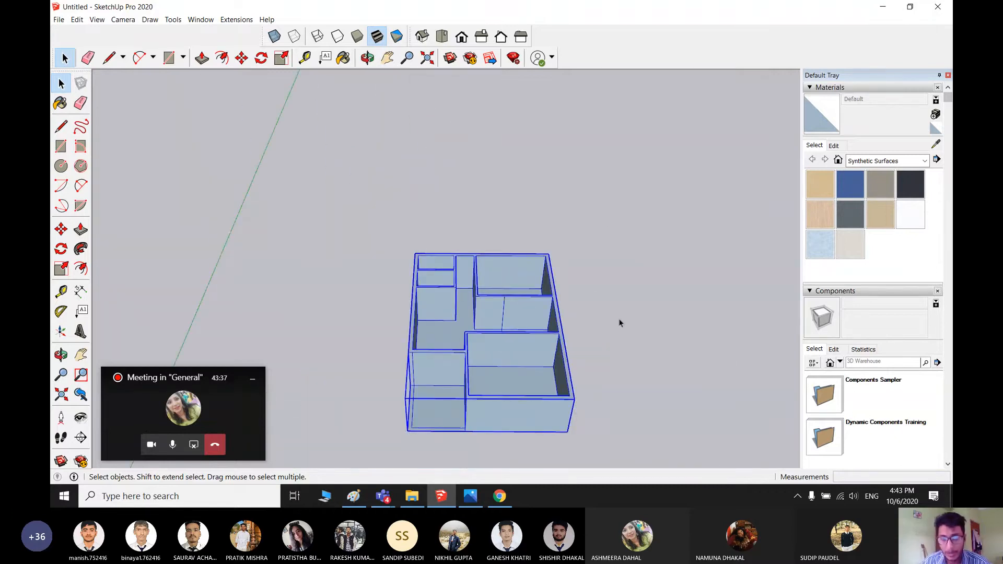
double_click(554, 330)
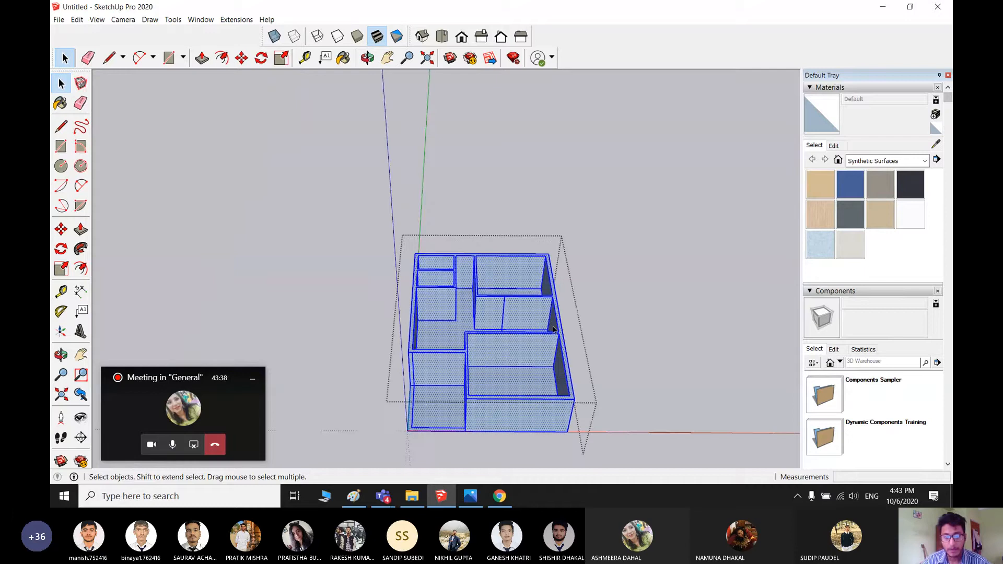
left_click(679, 352)
scroll(434, 296, "up", 2)
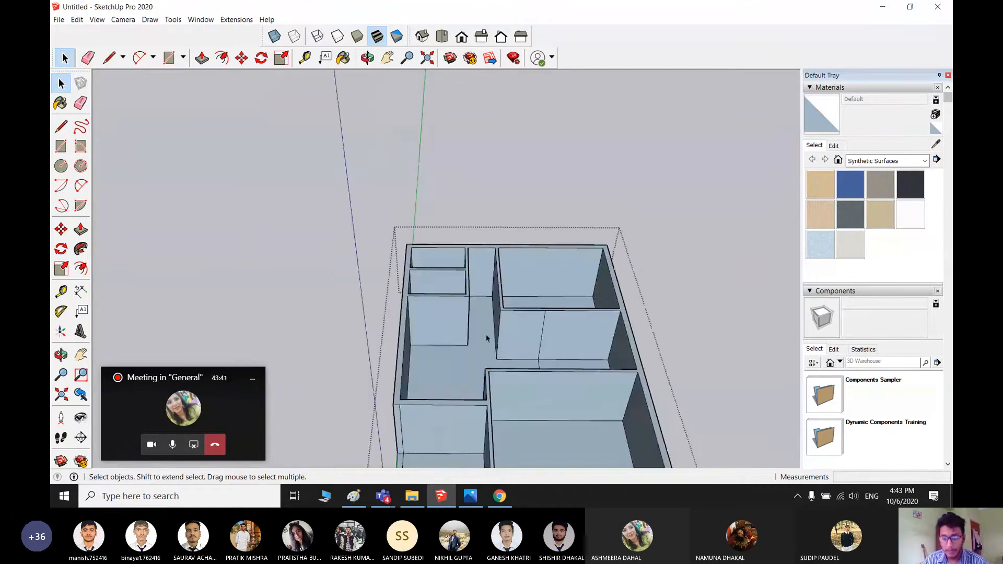
scroll(486, 338, "down", 4)
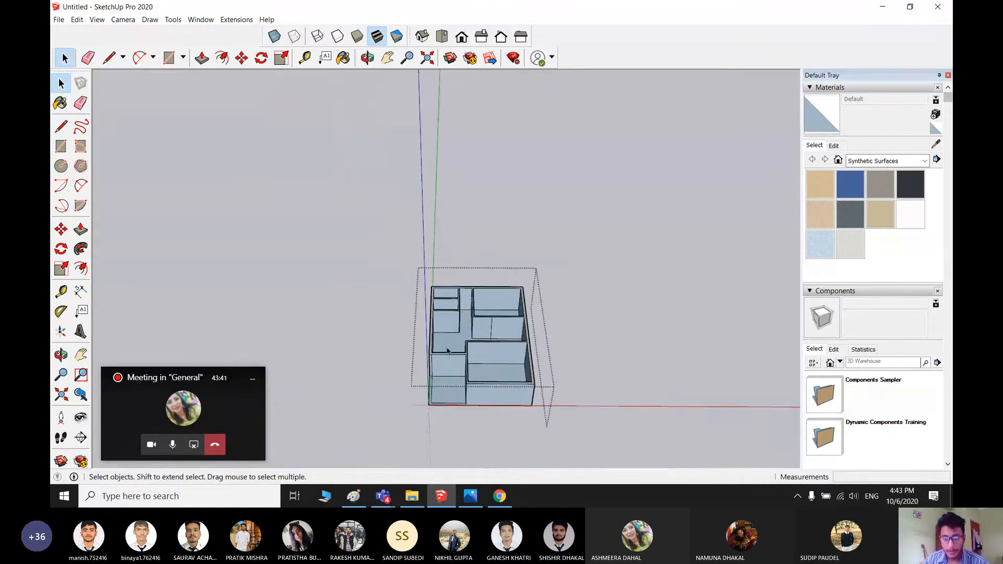
- Switch to Paint to review the sketch of storeys and slab, and return to SketchUp
left_click(354, 496)
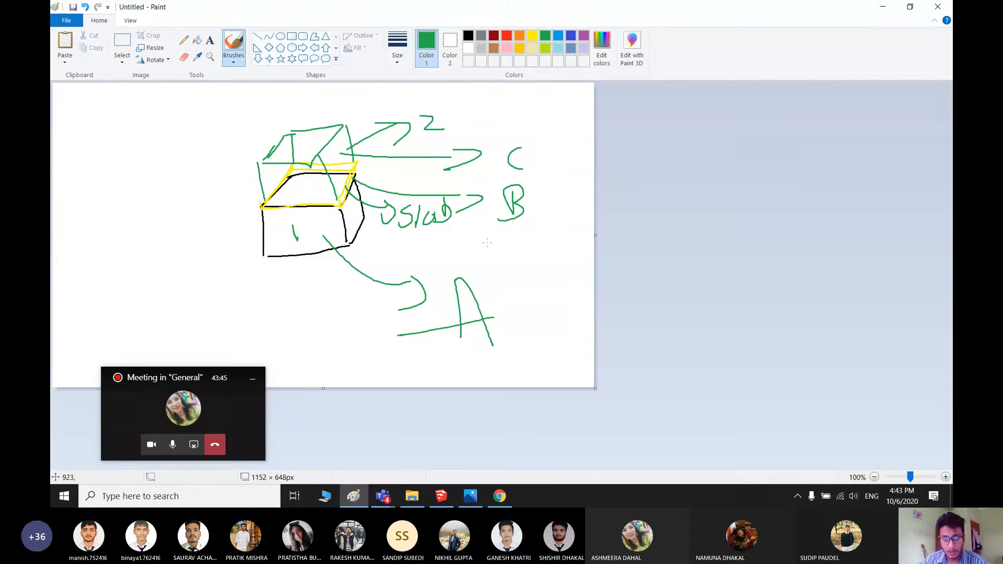
left_click(880, 7)
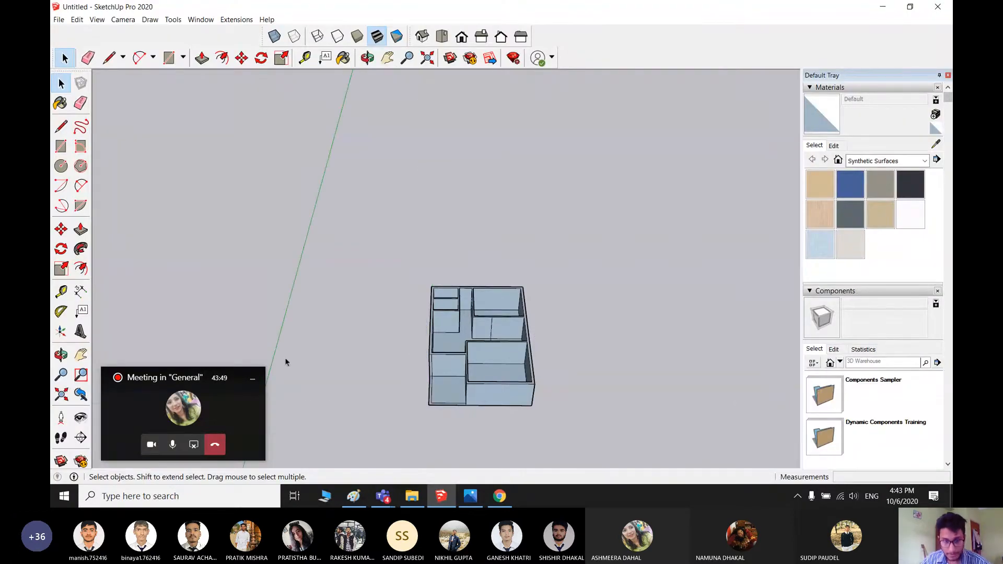
scroll(472, 319, "up", 3)
key("r")
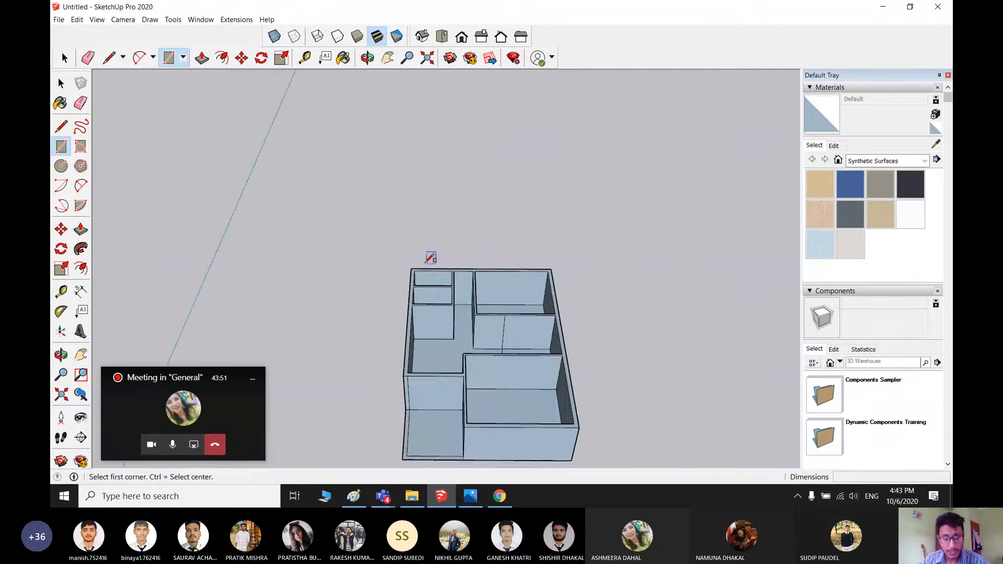
scroll(426, 251, "up", 3)
scroll(425, 251, "down", 3)
key("space")
scroll(450, 296, "up", 2)
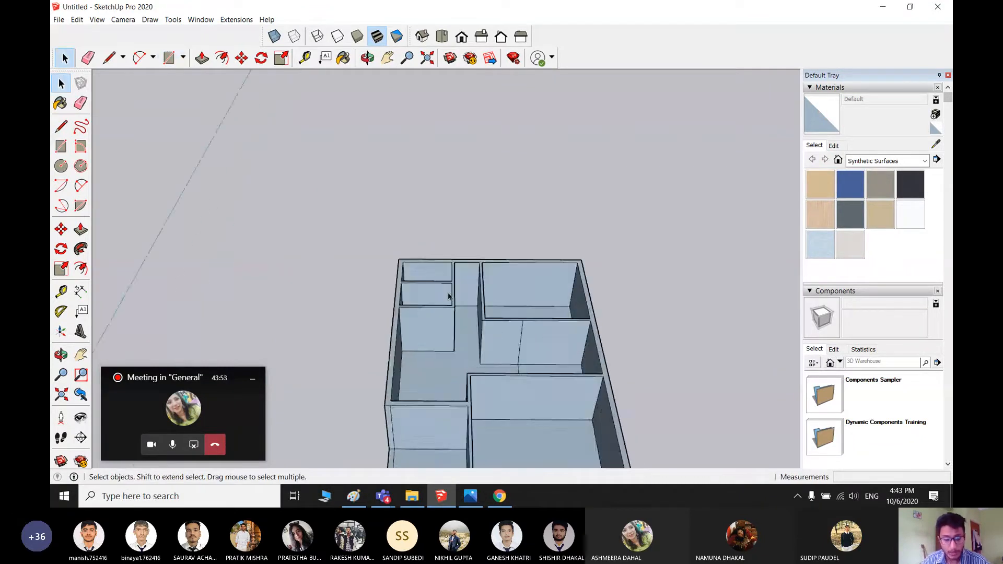
scroll(449, 308, "down", 3)
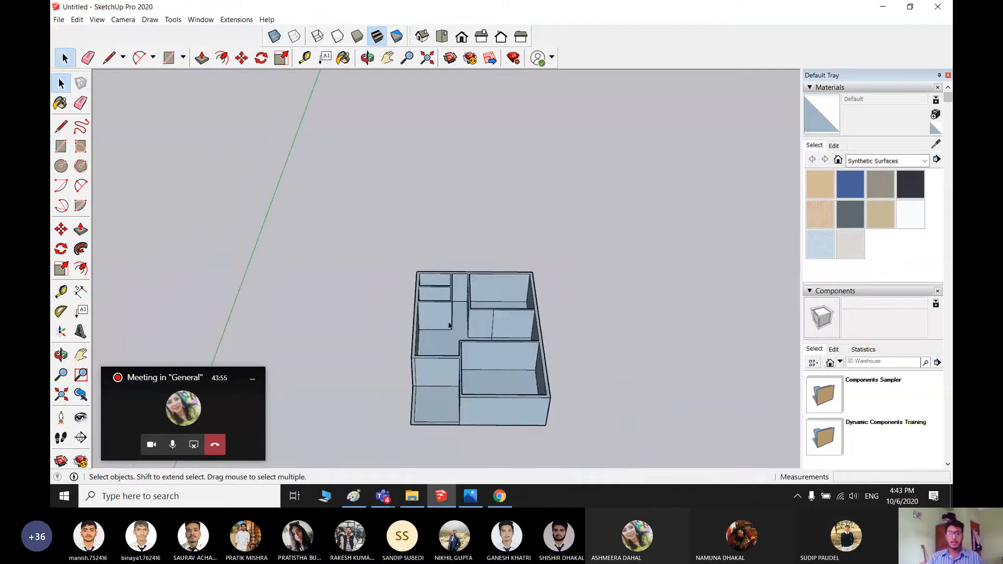
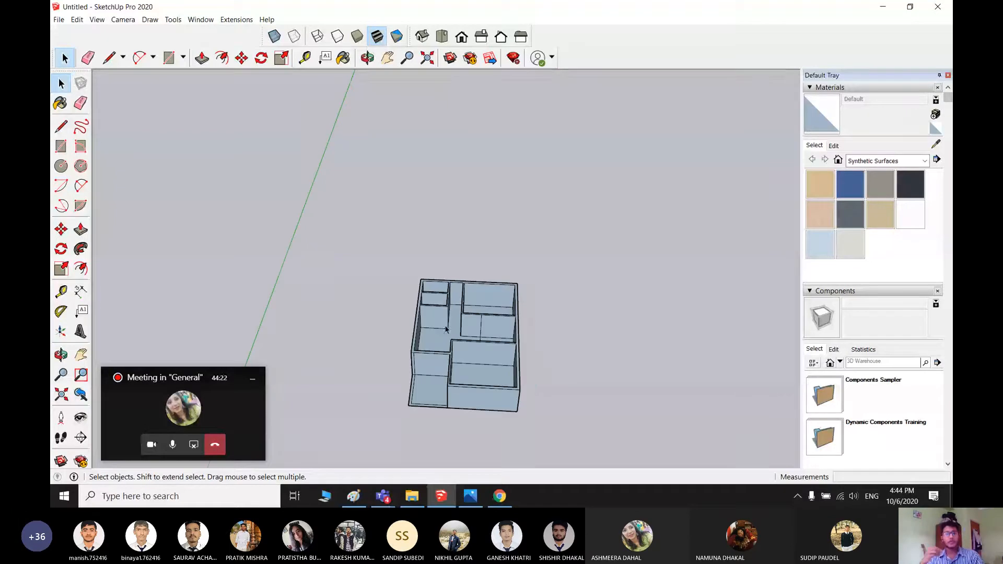
- Select the house group with a selection window and explode it into separate faces and edges
left_click_drag(516, 458, 387, 208)
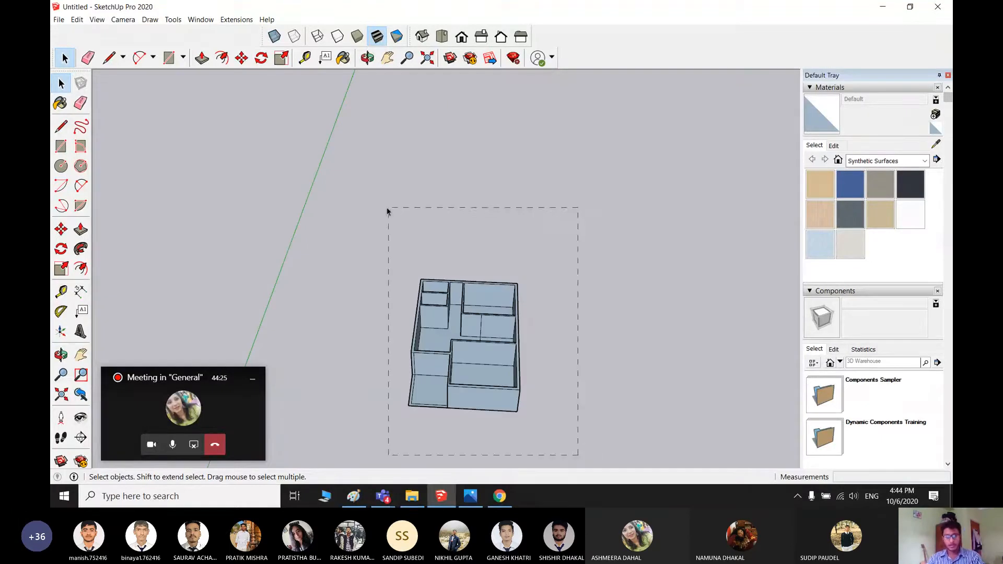
right_click(466, 134)
left_click(517, 215)
left_click(578, 379)
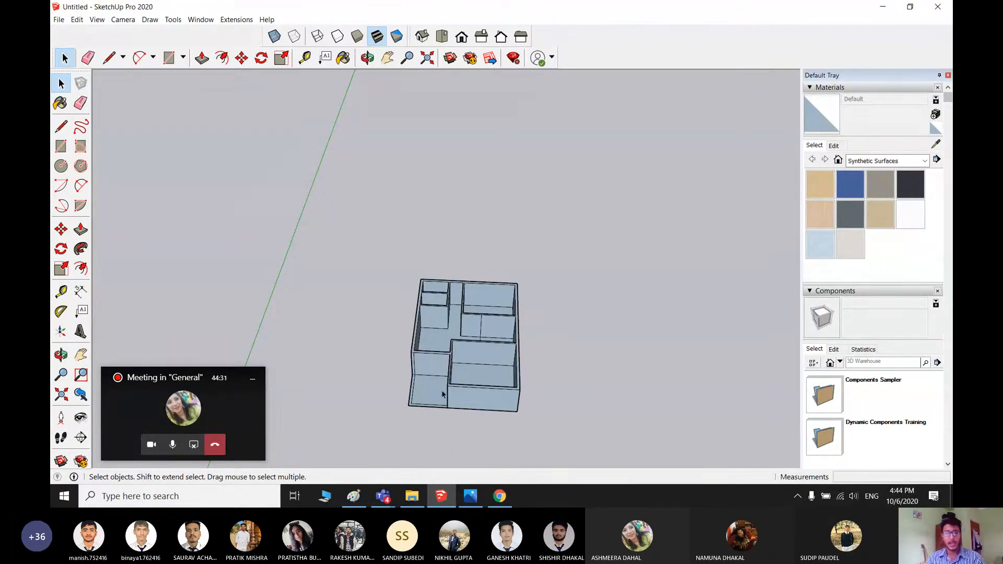
- Select all the exploded house geometry, make it a group, and check that it selects as one object
middle_click_drag(479, 401, 451, 360)
left_click_drag(532, 462, 360, 274)
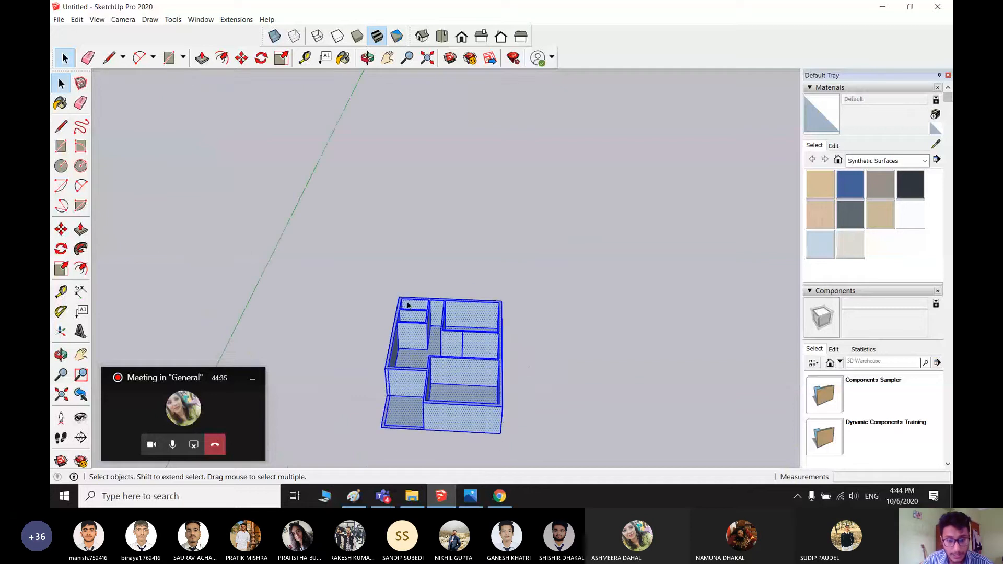
right_click(460, 329)
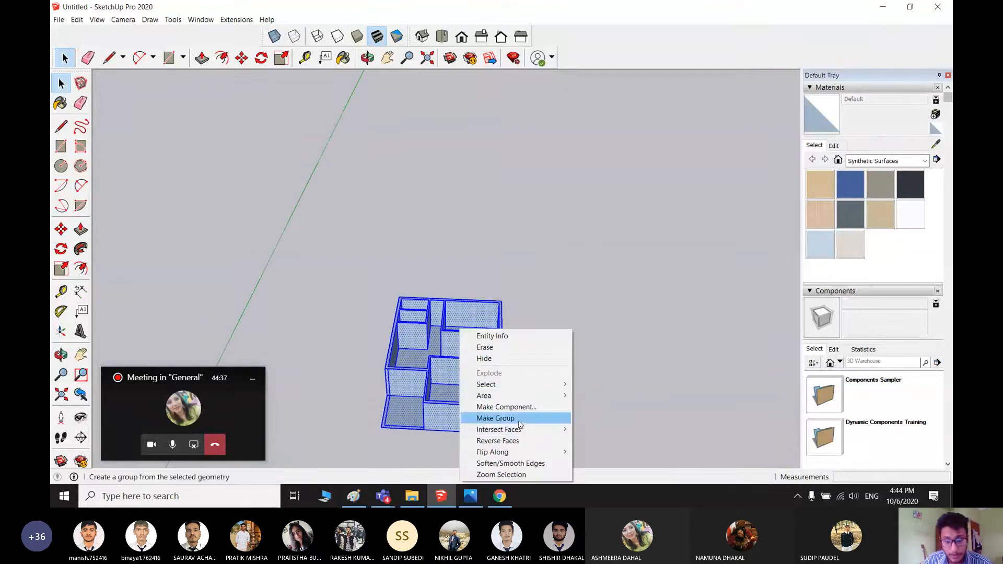
left_click(495, 418)
left_click(502, 381)
middle_click_drag(501, 381, 497, 352)
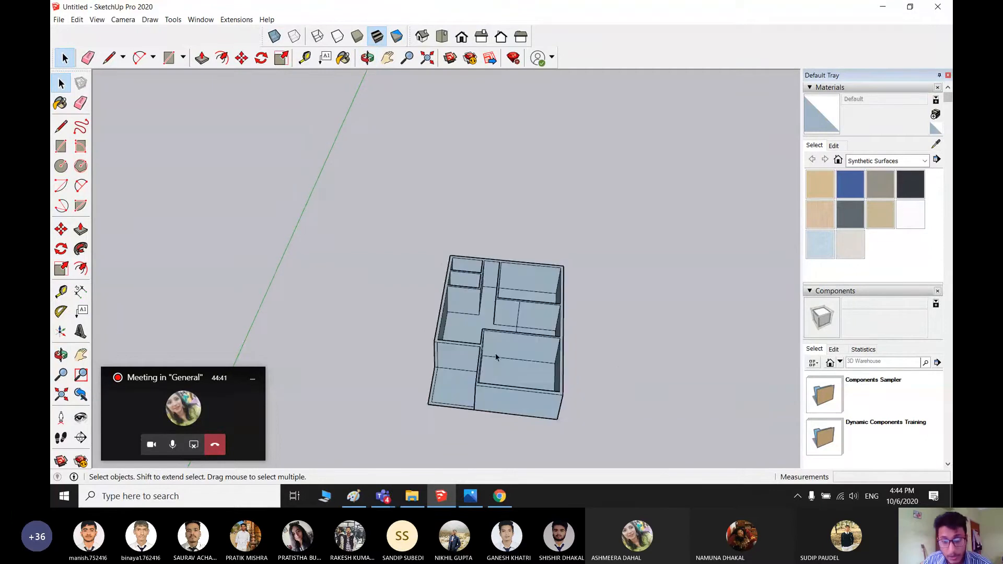
triple_click(489, 312)
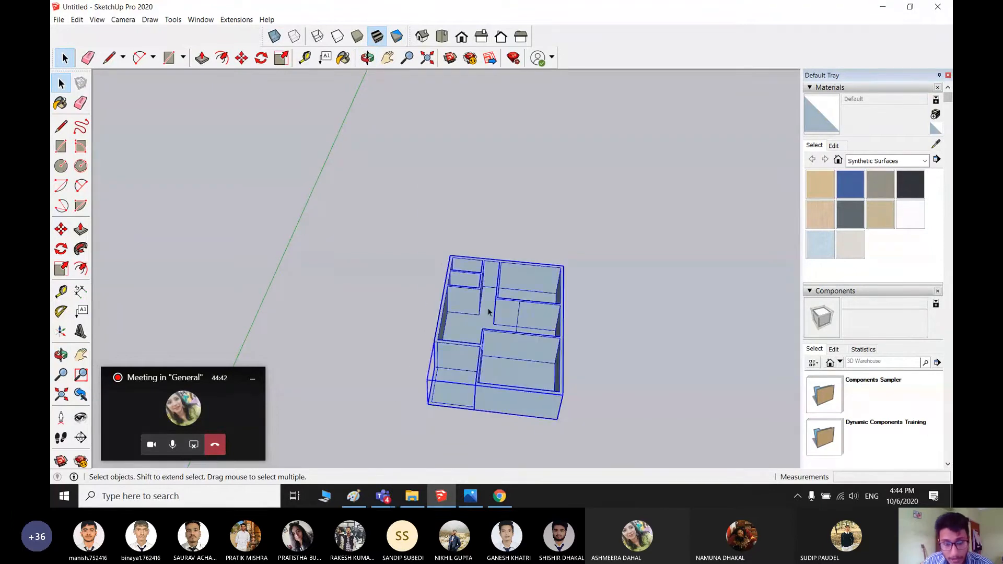
left_click(632, 352)
- Draw a rectangle over the wall tops between the house's opposite outer corners, and undo it
scroll(455, 253, "up", 4)
key("r")
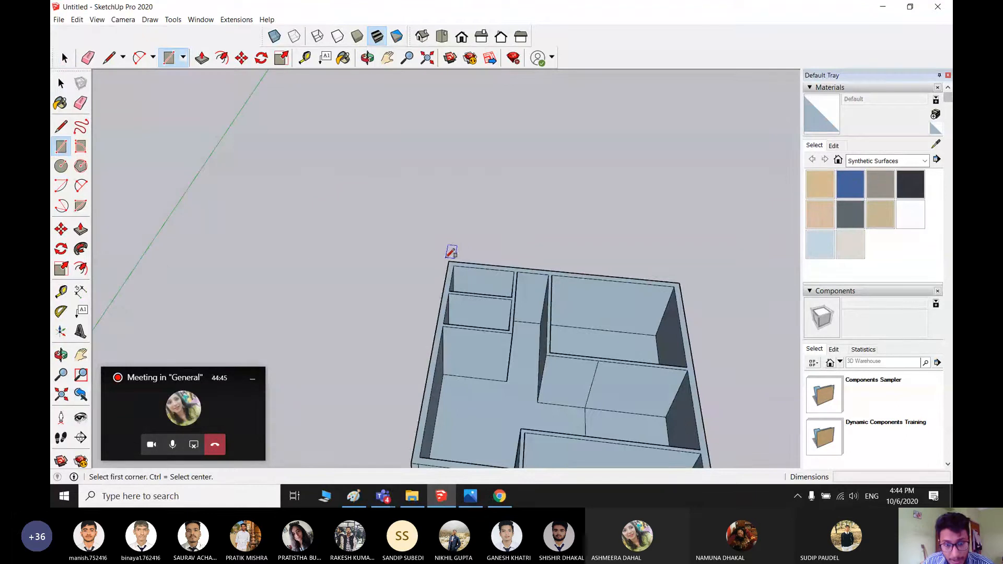
left_click(448, 262)
scroll(631, 409, "down", 2)
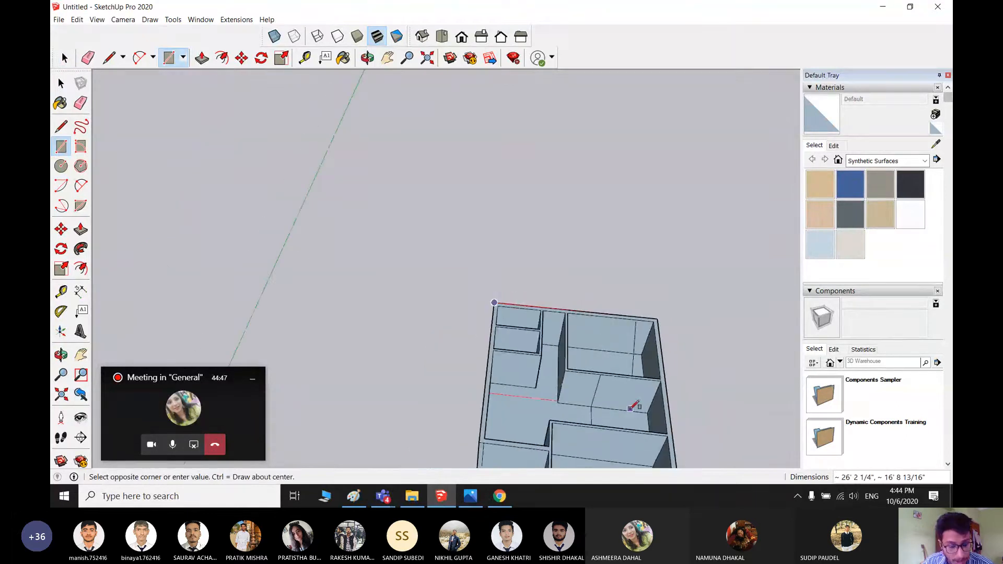
middle_click_drag(633, 407, 568, 236, "shift")
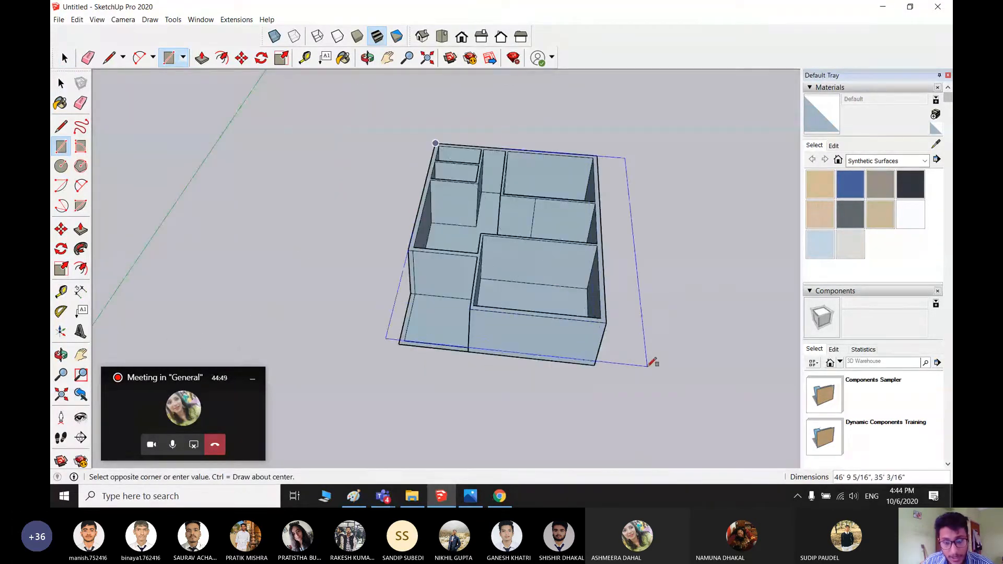
middle_click_drag(623, 320, 650, 387)
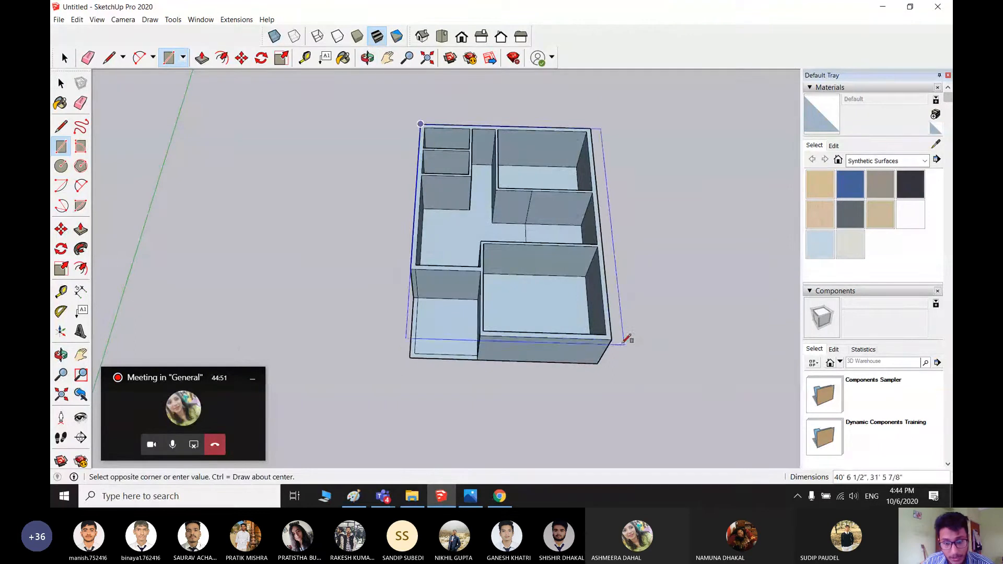
left_click(611, 338)
middle_click_drag(481, 384, 345, 431)
key("r")
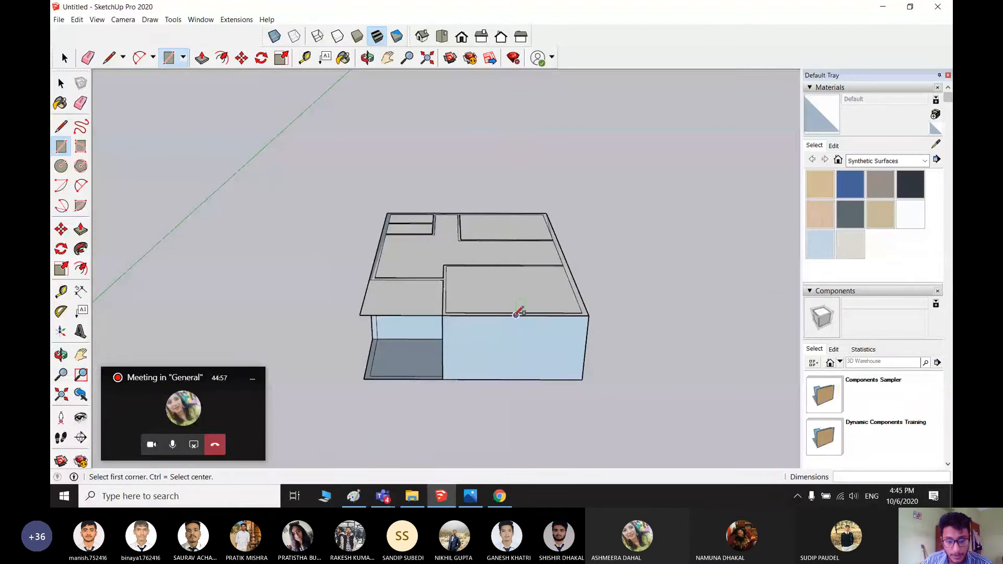
key("ctrl+z")
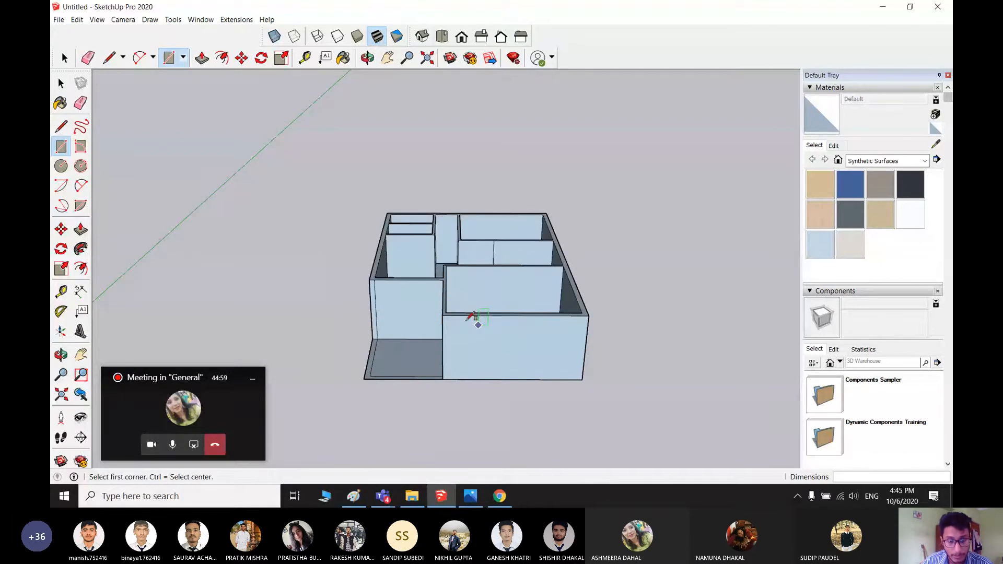
- Try drawing the slab outline from plan view, draw it as a 40' by 30' rectangle across the wall tops, and undo it
left_click(442, 37)
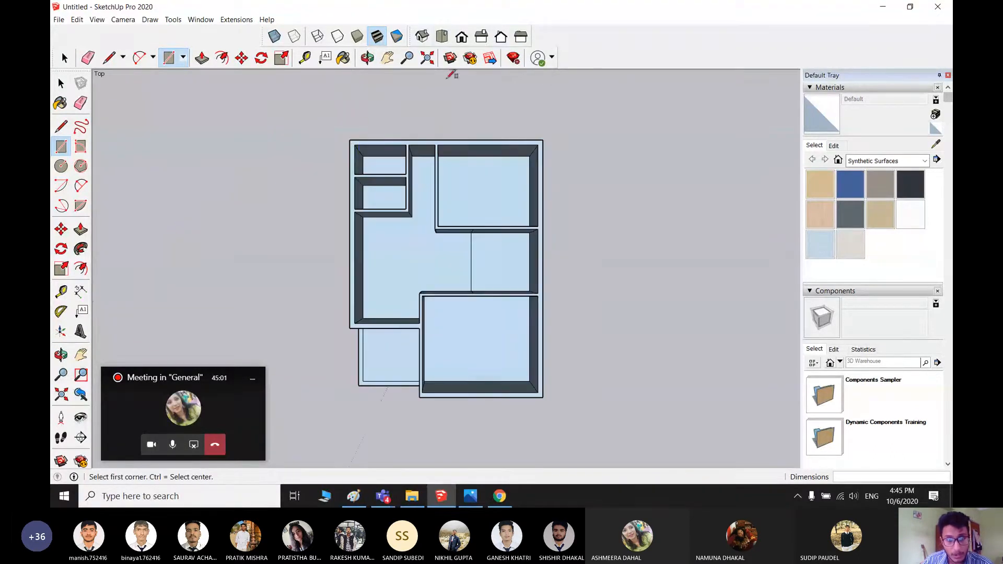
left_click(350, 140)
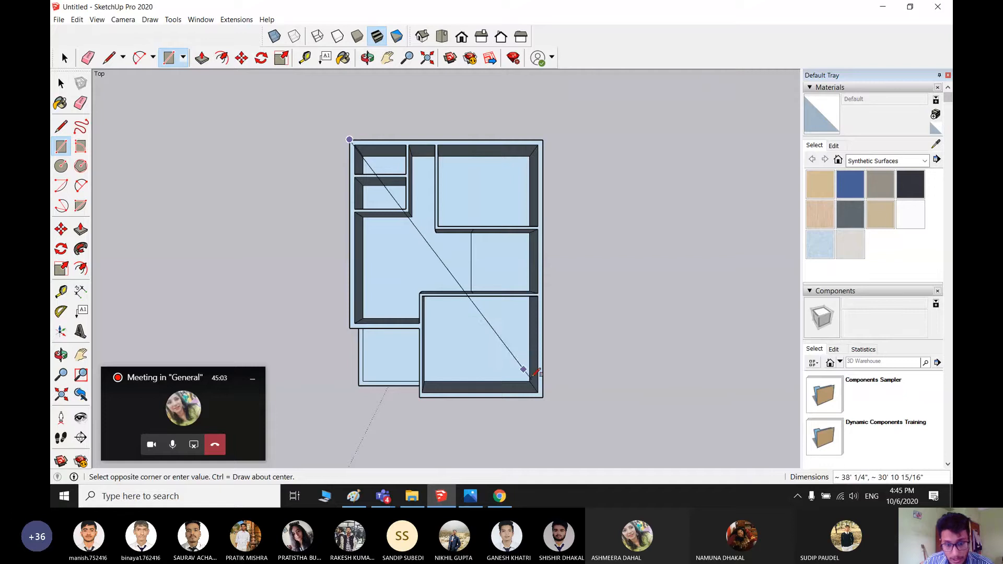
left_click(544, 399)
middle_click_drag(448, 371, 533, 172)
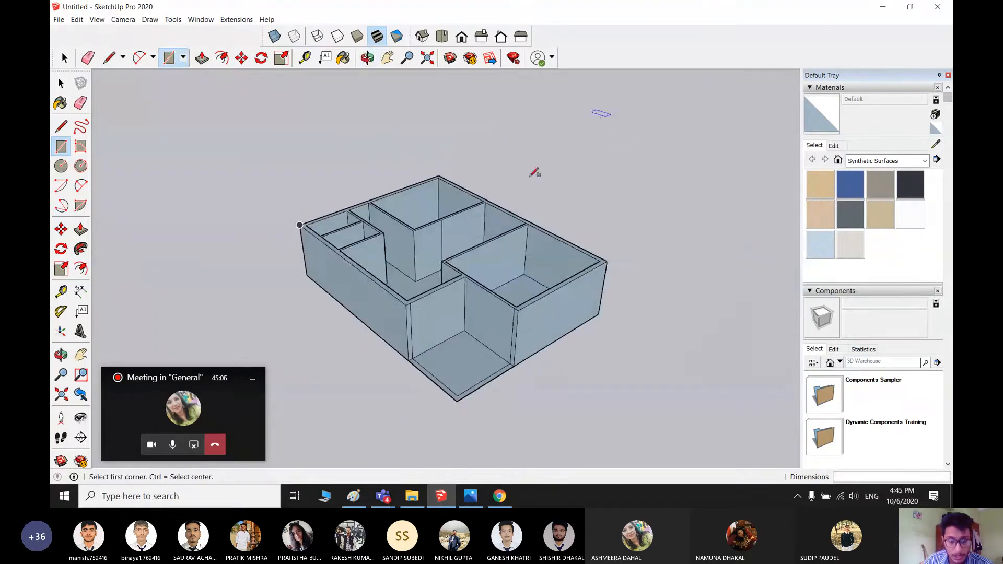
left_click(300, 225)
left_click(606, 260)
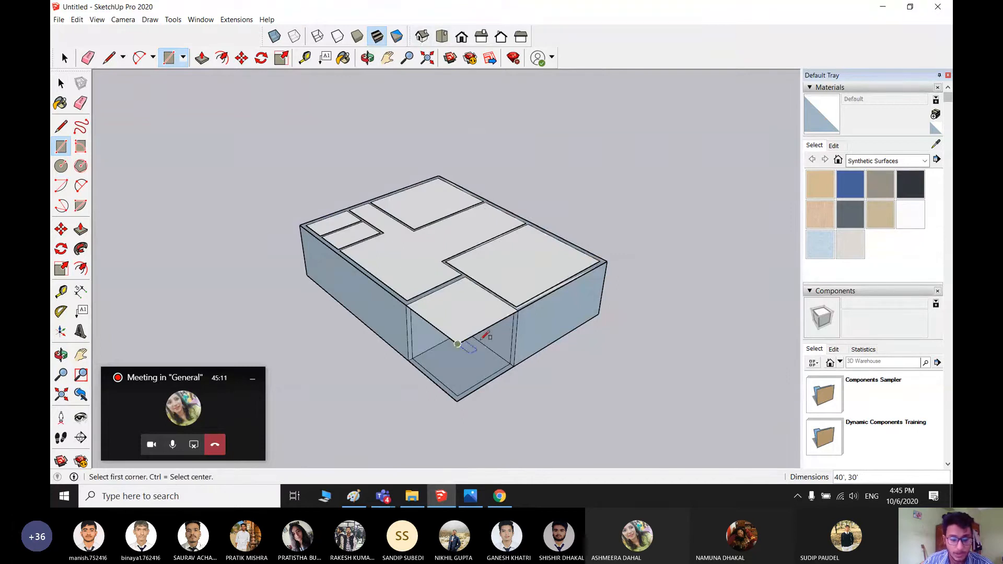
key("ctrl+z")
- Draw the 40' by 30' slab rectangle again from the back corner to the opposite front corner, and undo it
key("space")
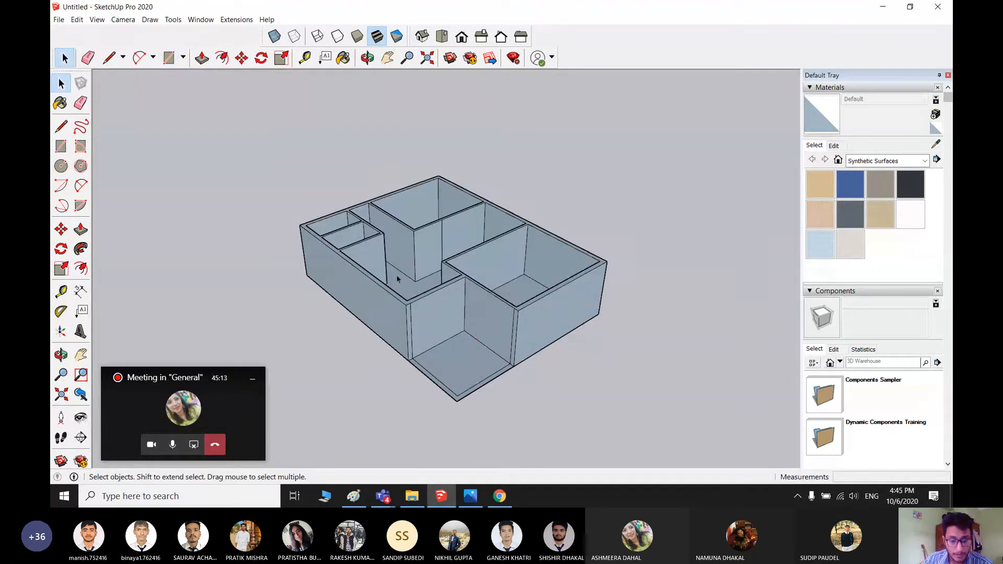
key("r")
left_click(300, 225)
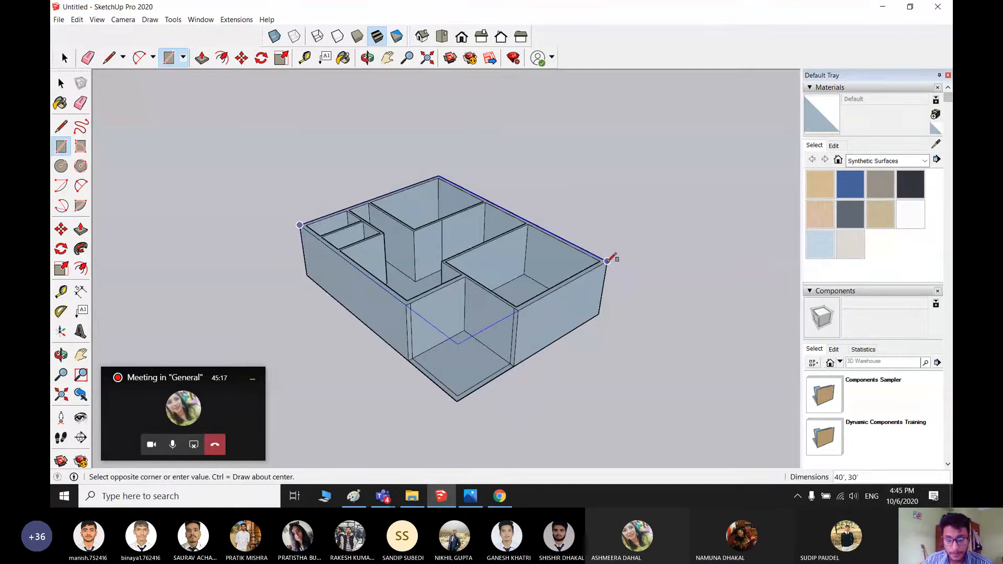
left_click(608, 261)
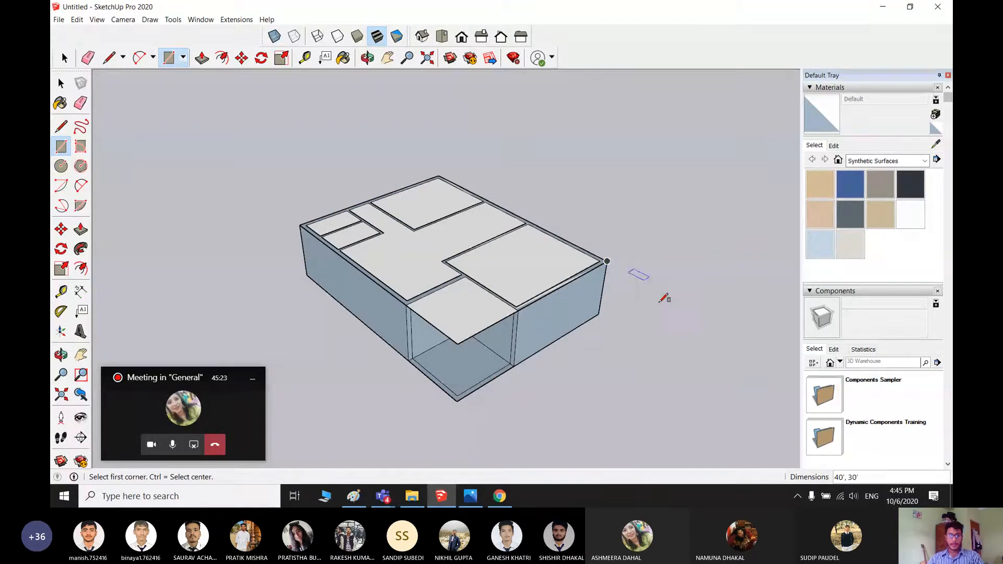
key("space")
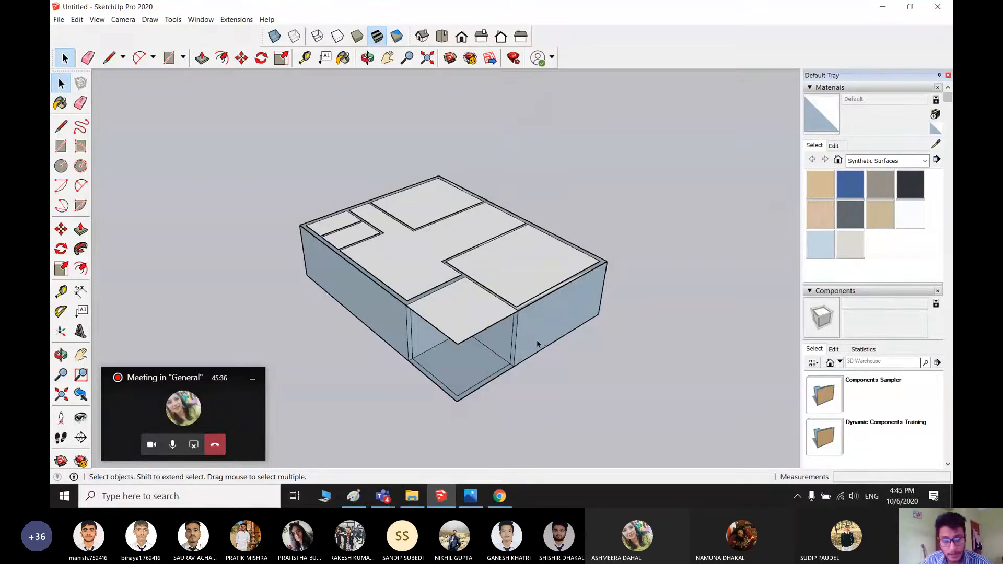
key("ctrl+z")
- Draw a 40' by 30' slab rectangle in top view, snapping to the house's opposite outer corners
middle_click_drag(594, 333, 354, 347)
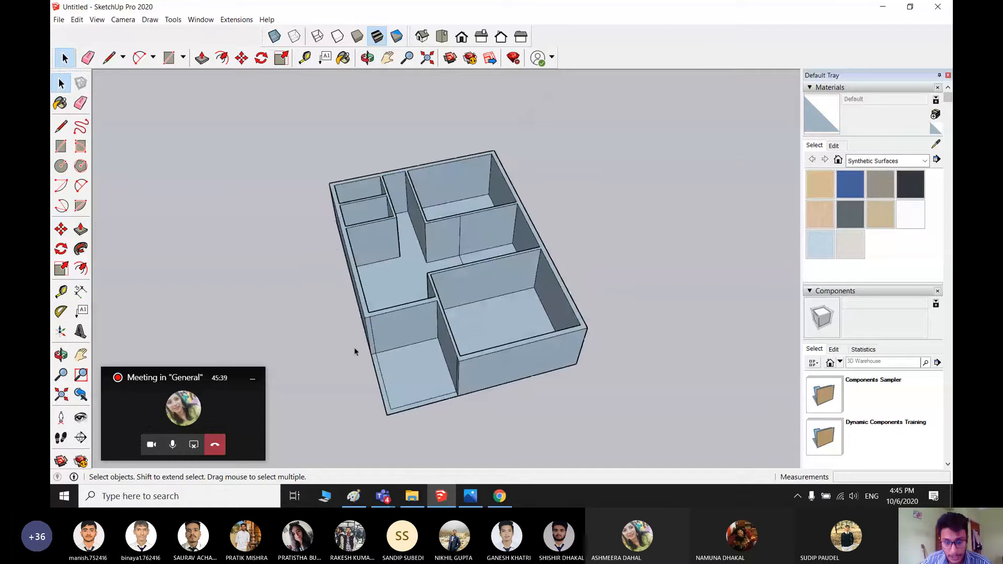
middle_click_drag(523, 240, 585, 239, "shift")
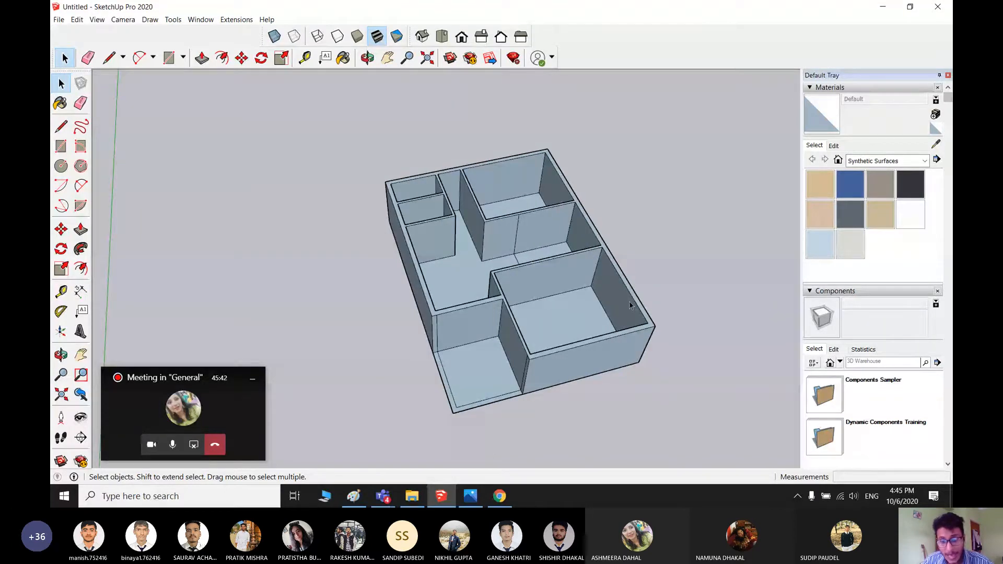
key("r")
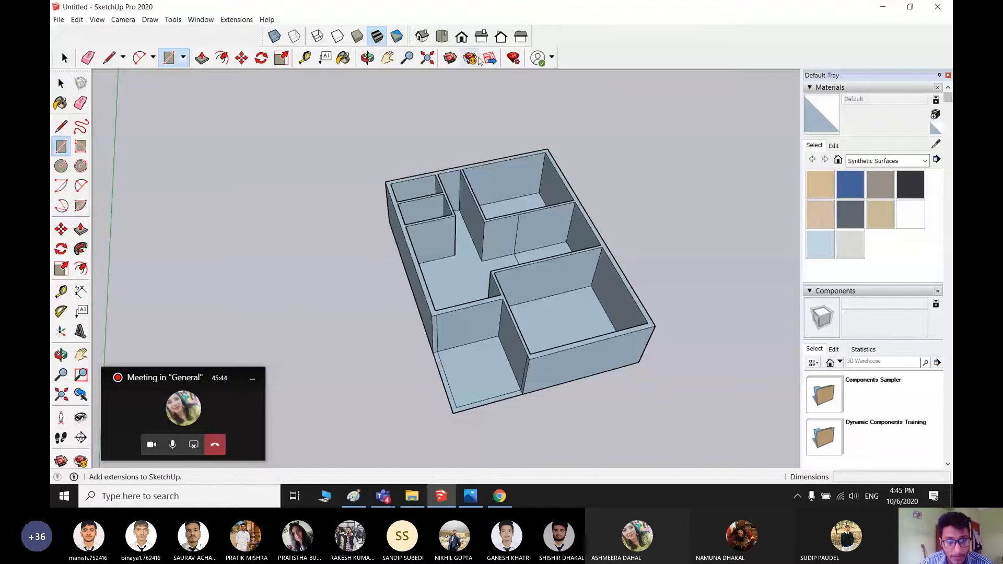
left_click(441, 36)
left_click(350, 140)
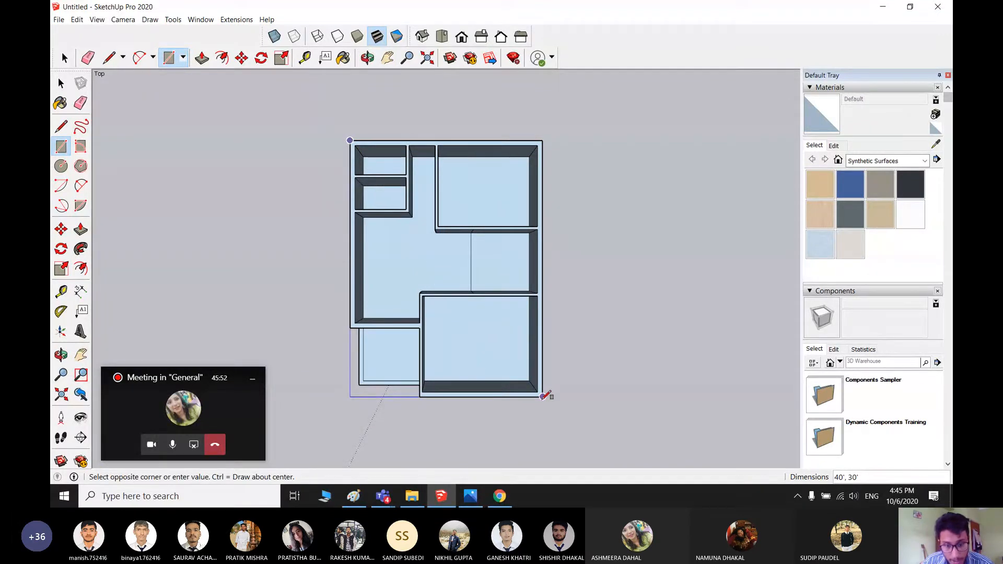
left_click(542, 396)
middle_click_drag(369, 438, 477, 338)
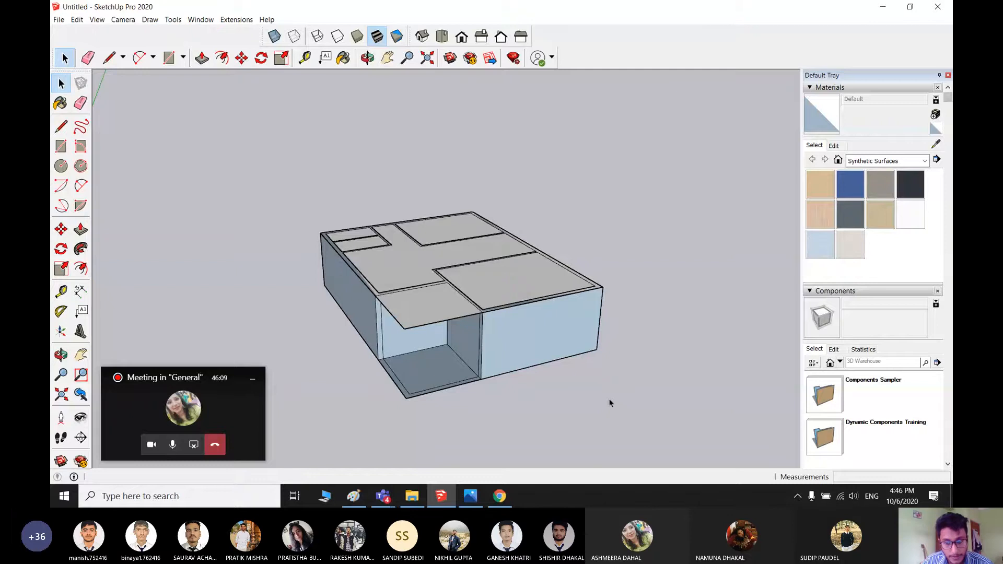
- Select the house group and the slab face in turn to check whether they are separate objects
scroll(496, 328, "down", 2)
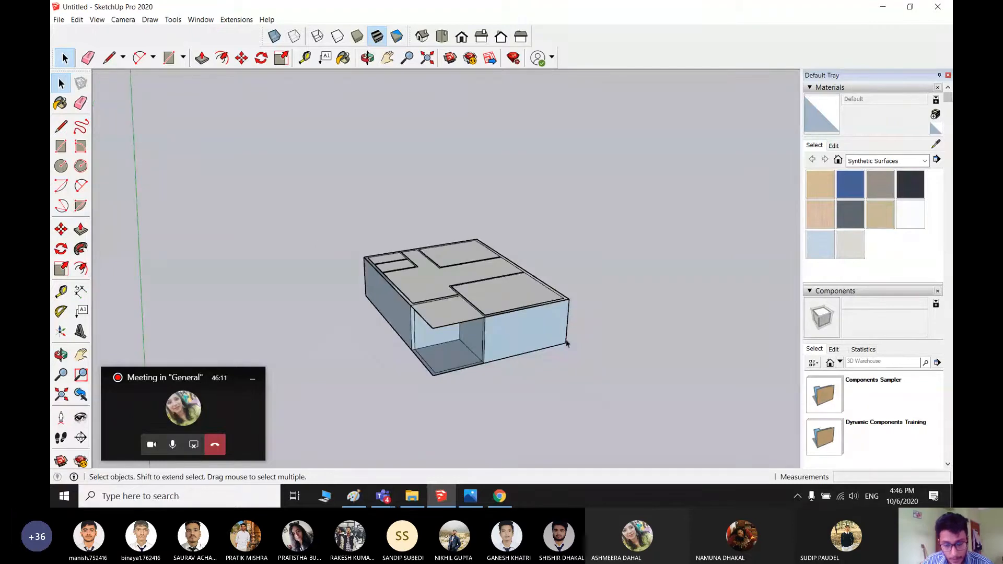
middle_click_drag(567, 344, 530, 372)
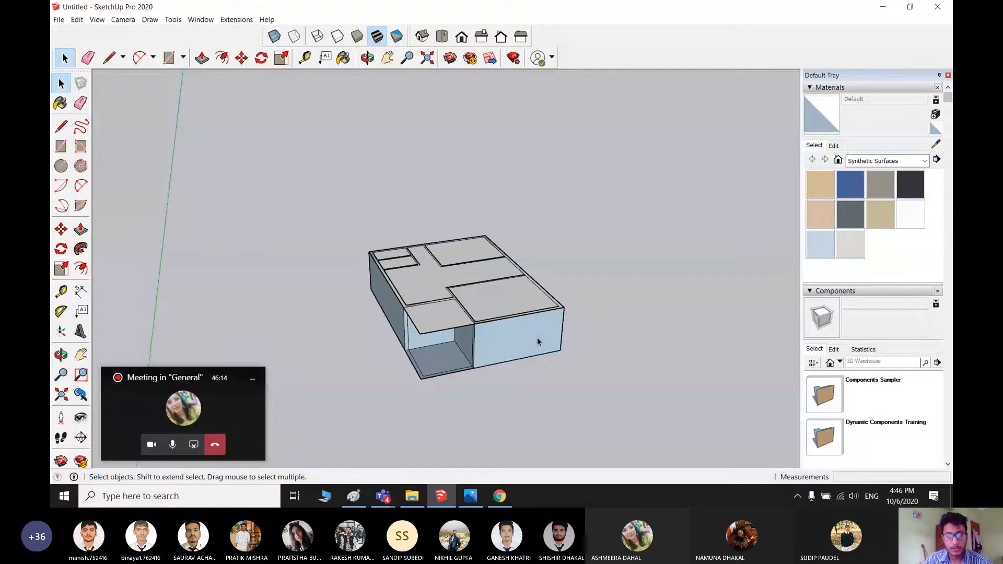
triple_click(511, 345)
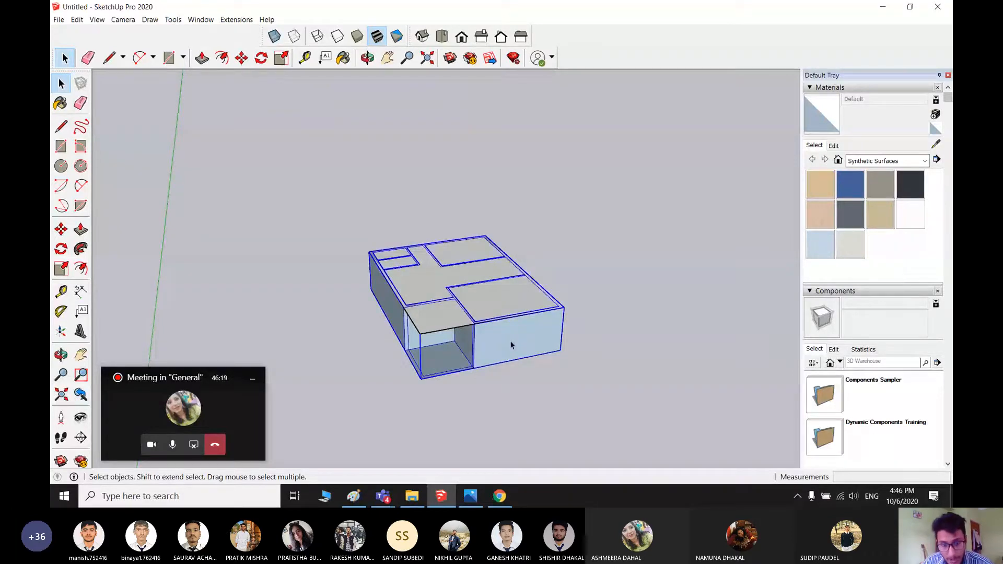
left_click(481, 307)
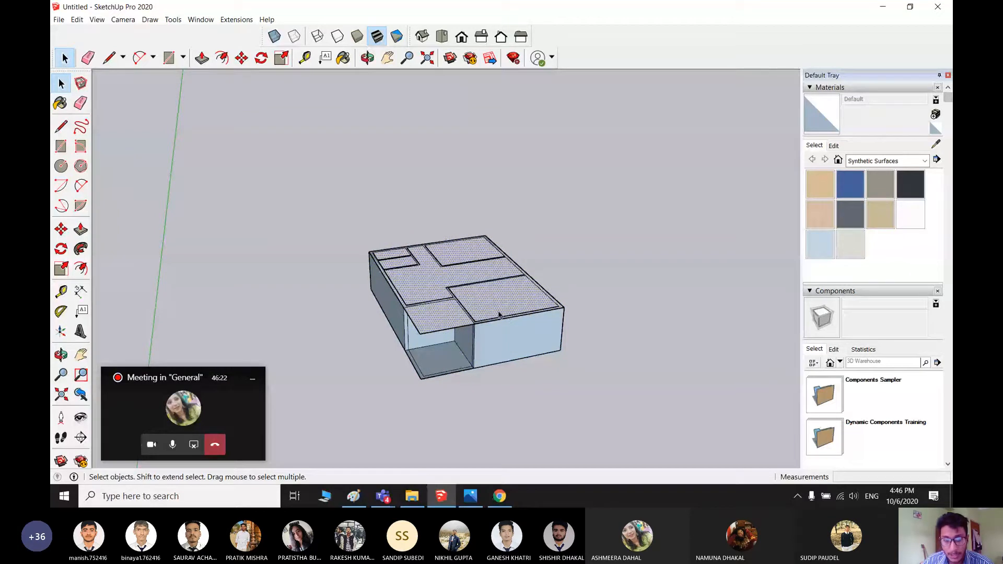
scroll(499, 316, "up", 4)
scroll(531, 342, "down", 3)
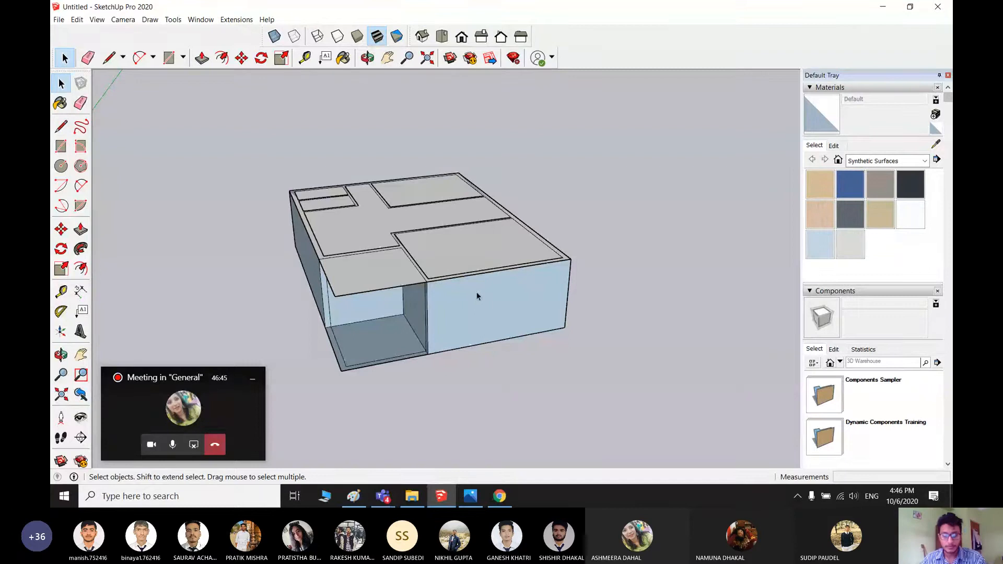
scroll(442, 239, "up", 3)
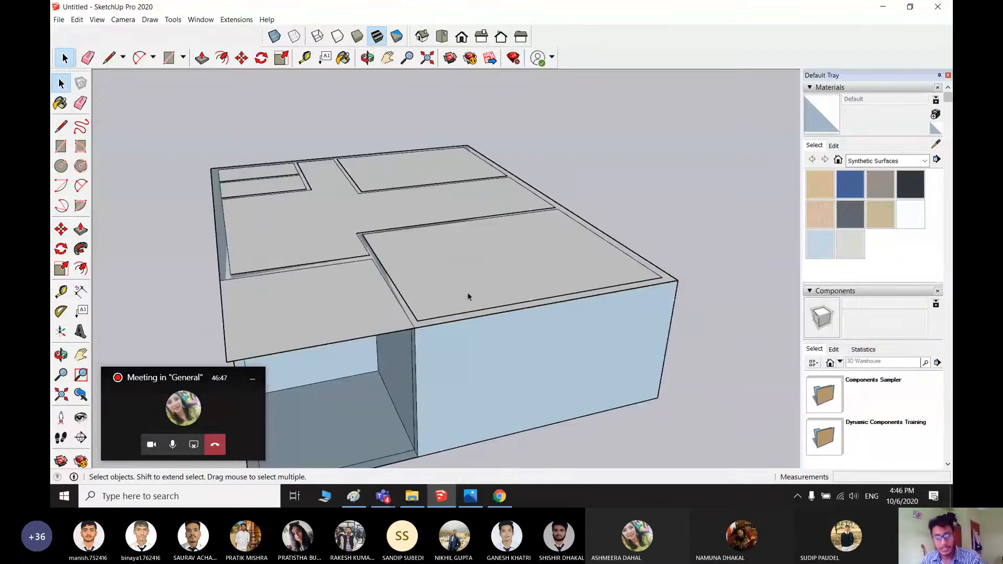
- Pull the slab face up 5" with Push/Pull, and undo both the thickness and the slab rectangle
key("p")
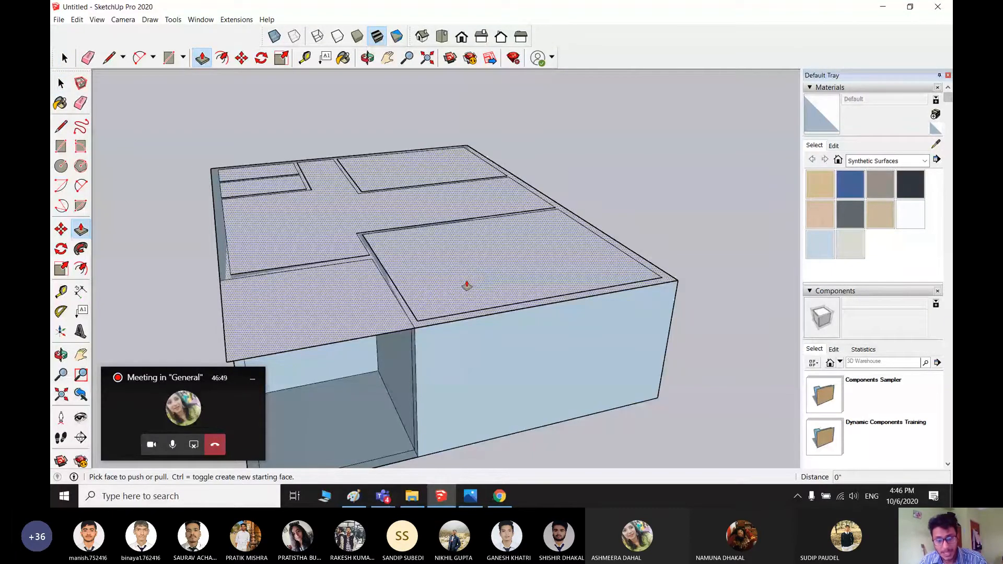
key("space")
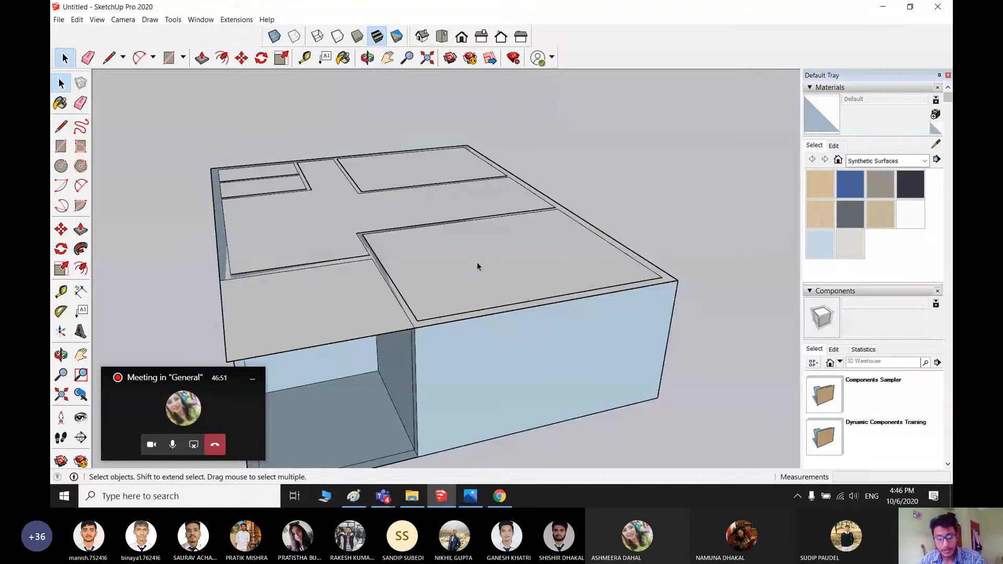
key("p")
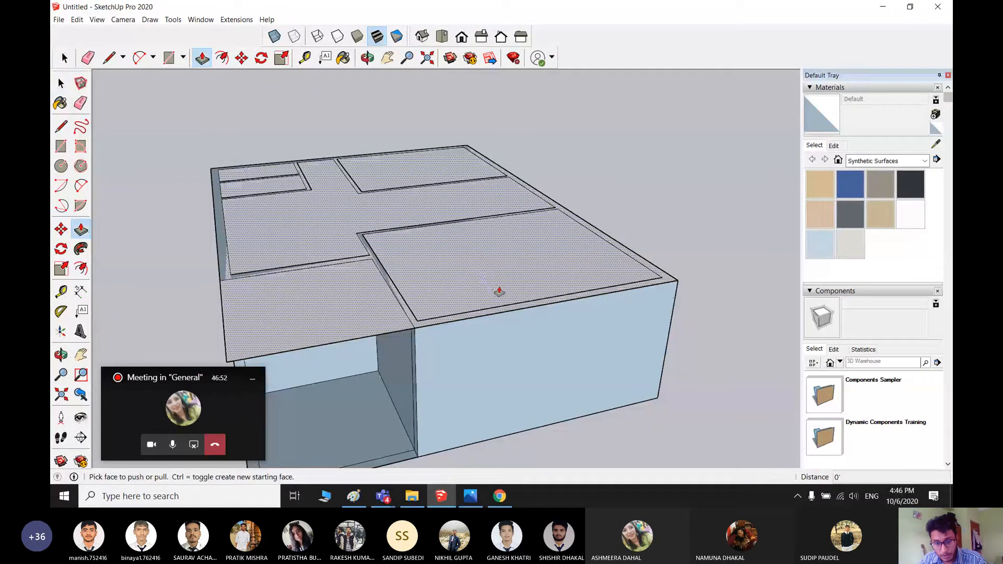
left_click_drag(499, 291, 501, 278)
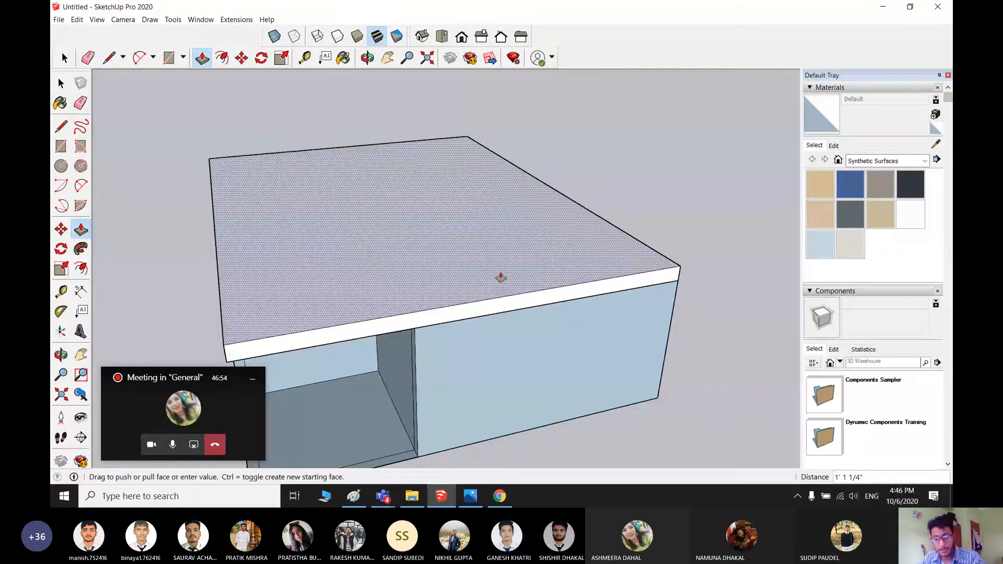
type("5")
key("Return")
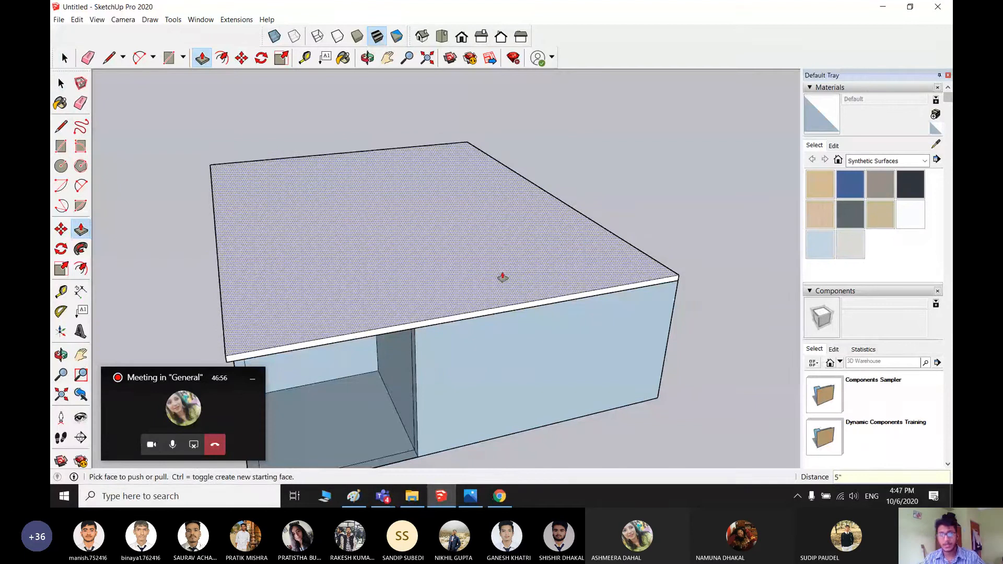
scroll(510, 317, "down", 5)
key("space")
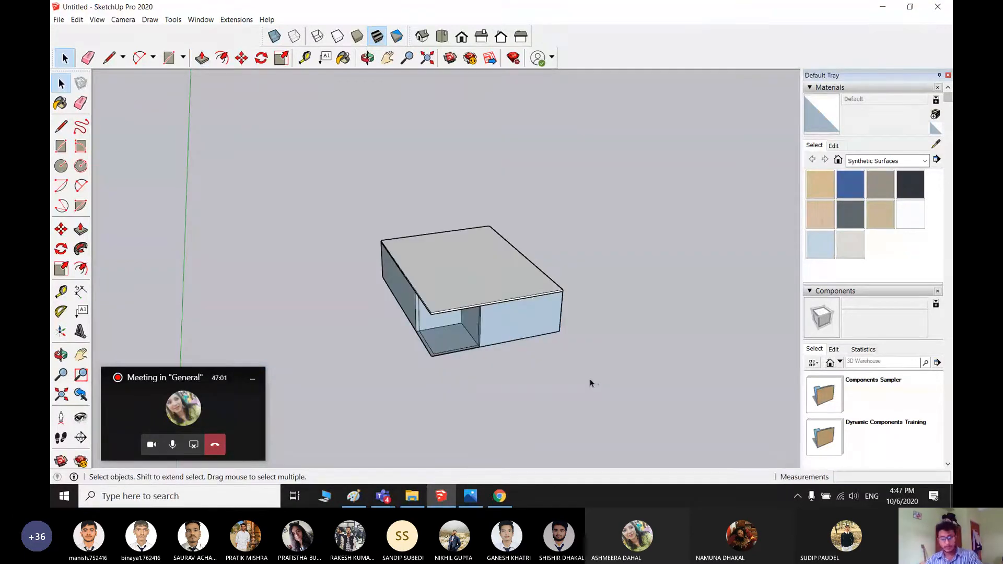
key("ctrl+z")
key("ctrl+z")
- Redraw the slab on the grouped storey in top view as a 40' by 30' rectangle between opposite outer wall corners
middle_click_drag(437, 295, 418, 334)
key("r")
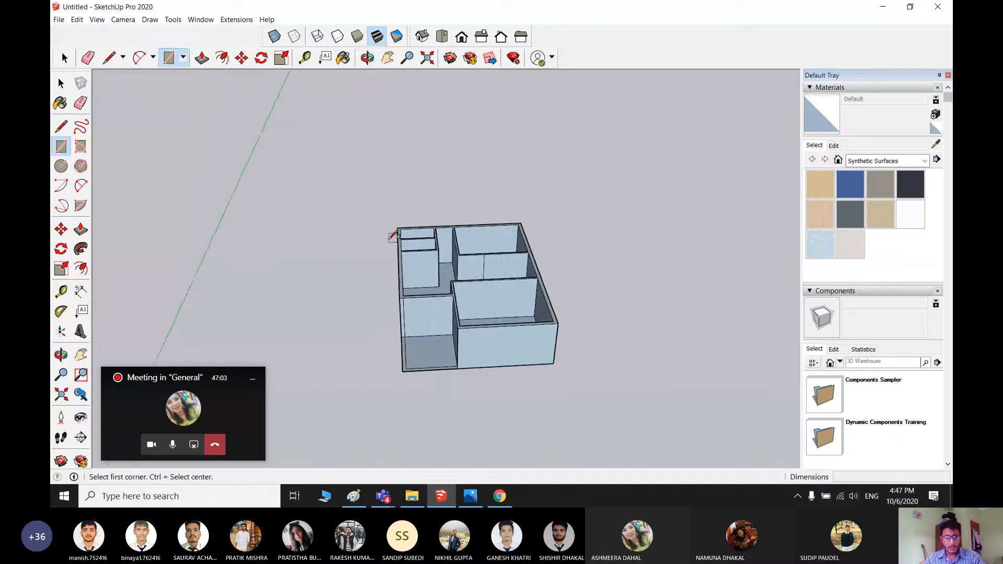
scroll(393, 236, "up", 3)
left_click(404, 223)
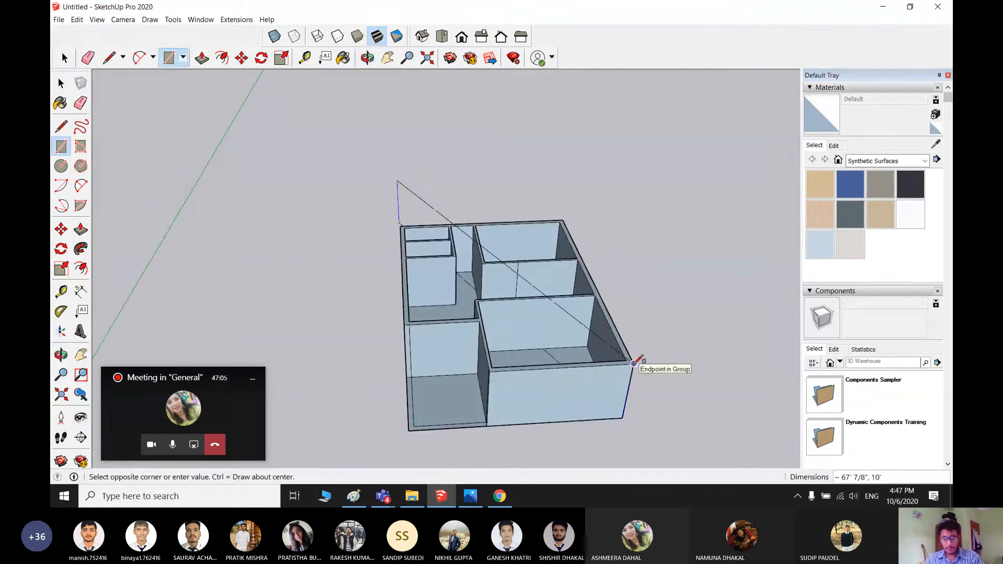
left_click(442, 38)
key("space")
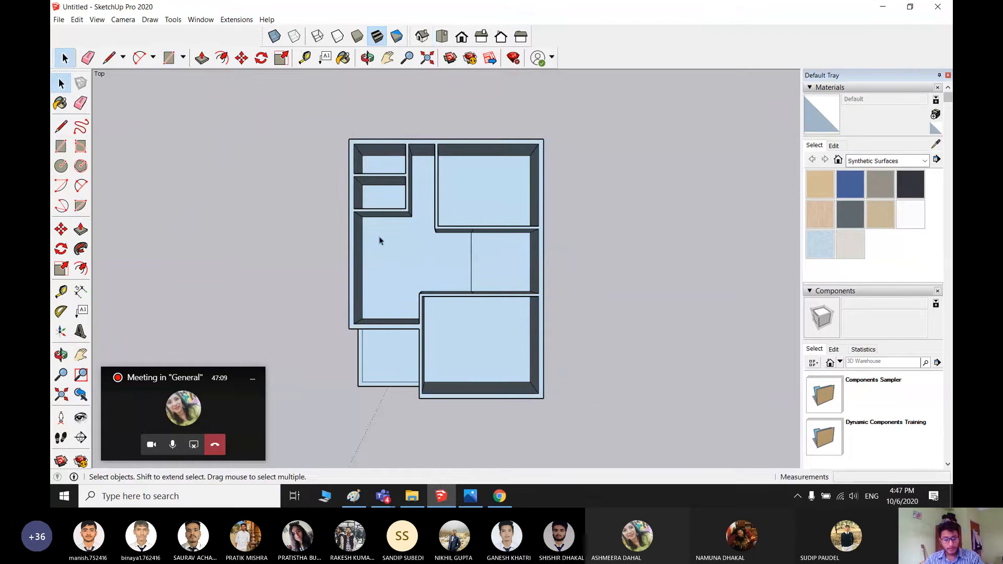
key("r")
left_click(349, 139)
key("space")
key("r")
left_click(349, 139)
left_click(544, 398)
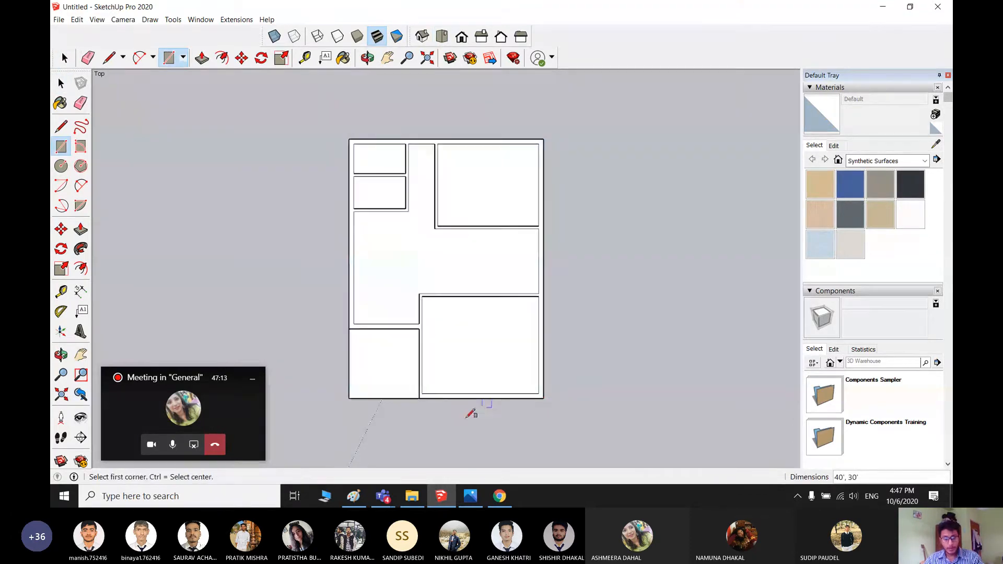
- Pull the redrawn slab rectangle on top of the storey up into a thin slab with Push/Pull
middle_click_drag(466, 418, 572, 166)
key("space")
key("p")
left_click(500, 300)
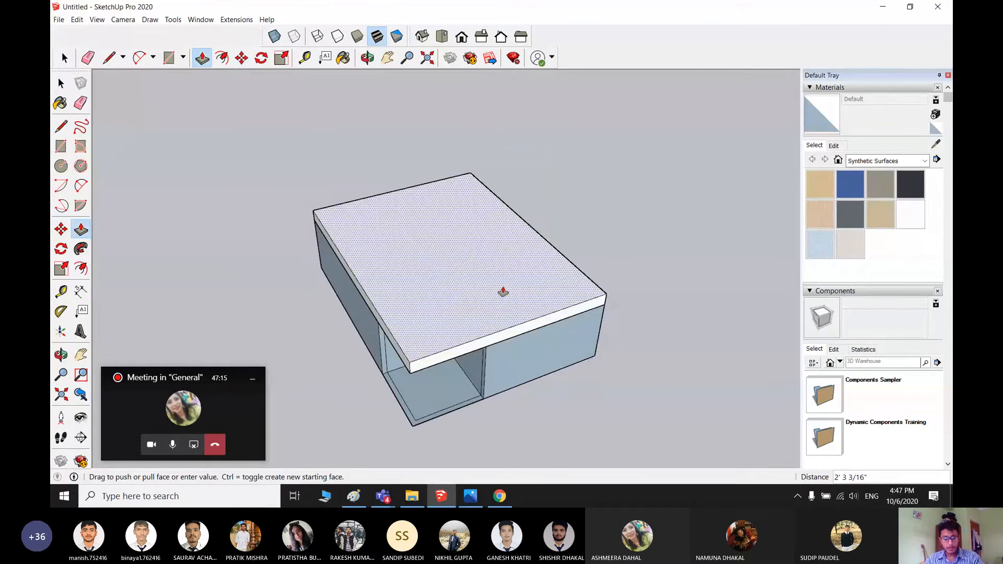
left_click(503, 292)
key("space")
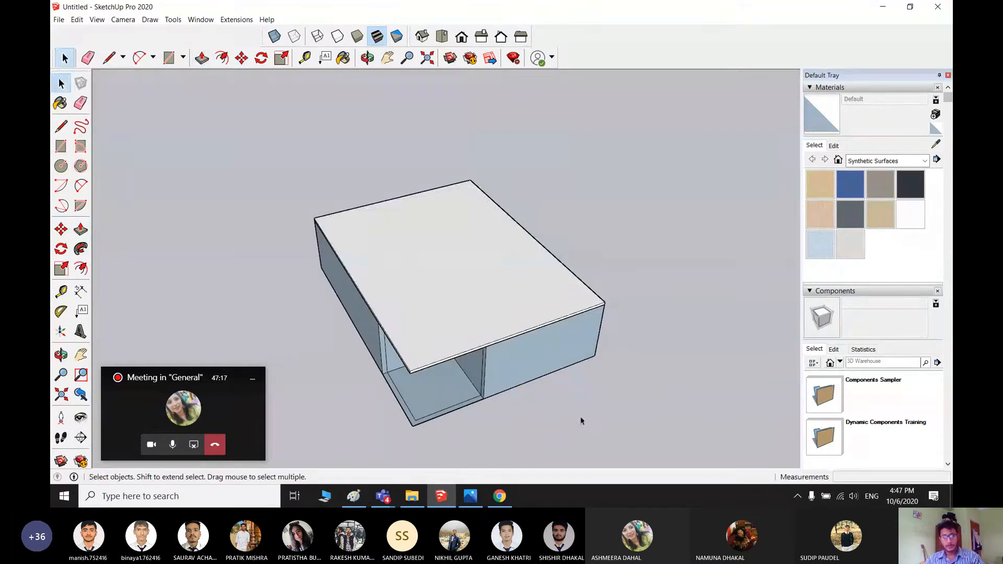
- Select the storey group and the slab's top face and edges in turn to check that they are separate objects
middle_click_drag(581, 420, 623, 347)
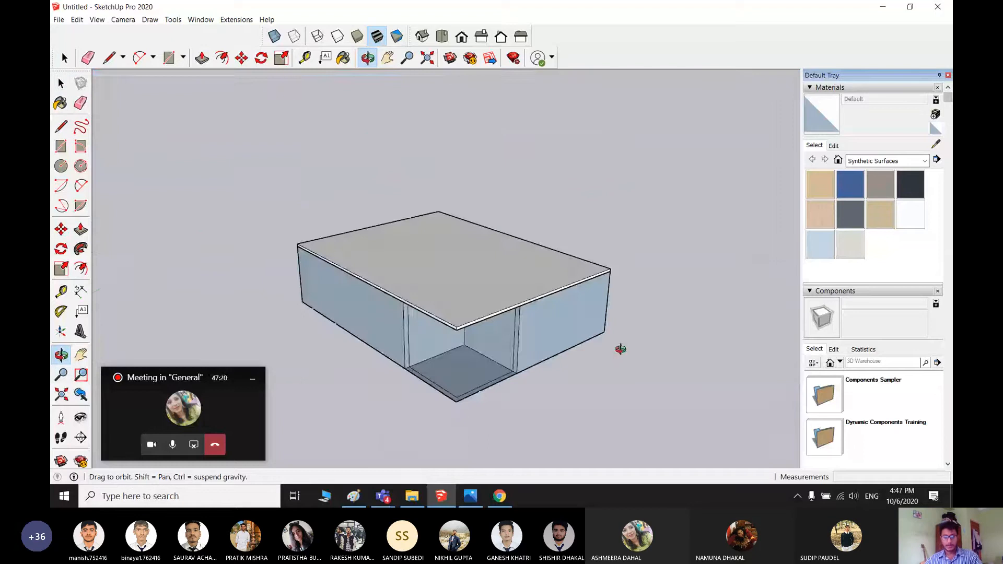
scroll(620, 349, "down", 3)
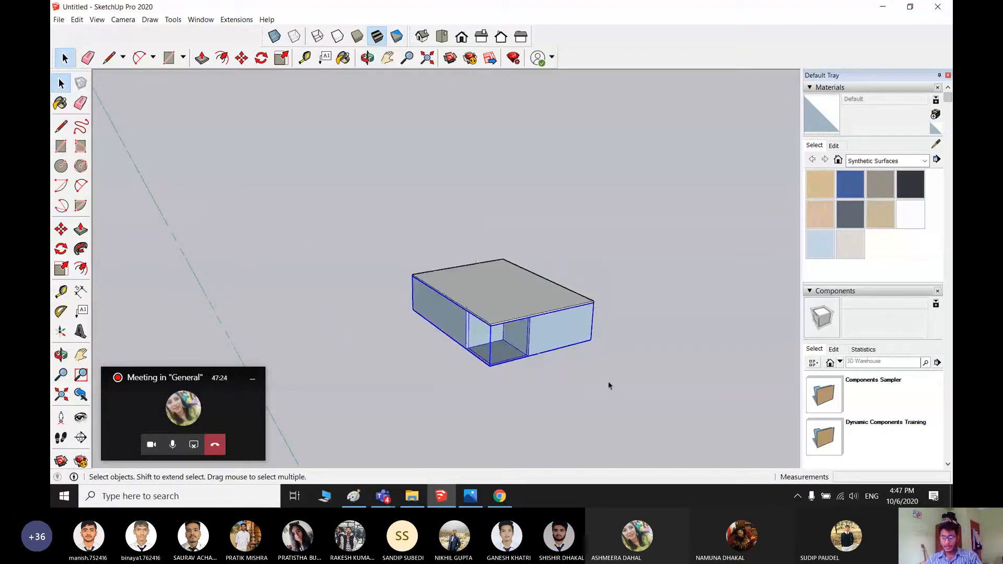
left_click(514, 282)
left_click(512, 282)
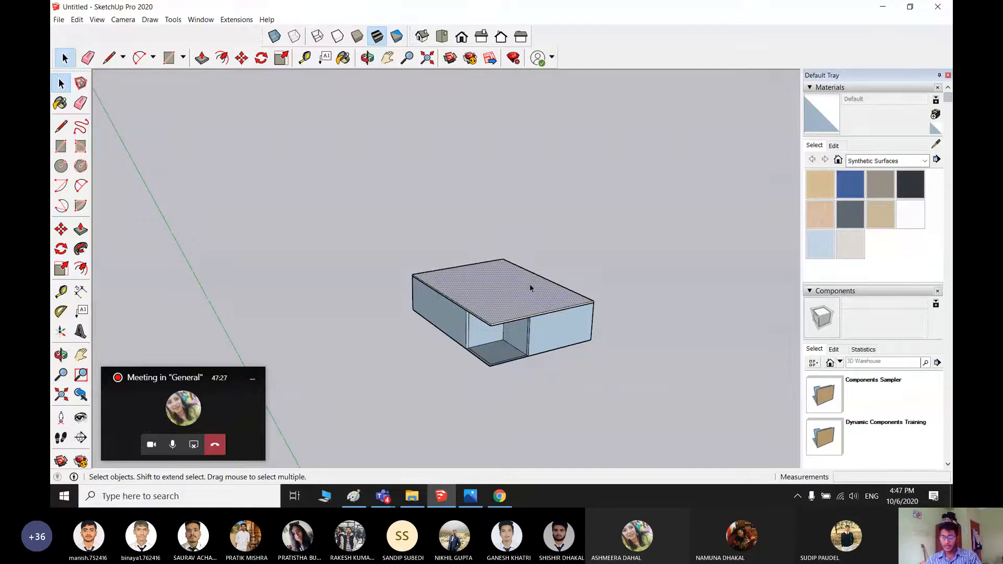
scroll(521, 310, "up", 2)
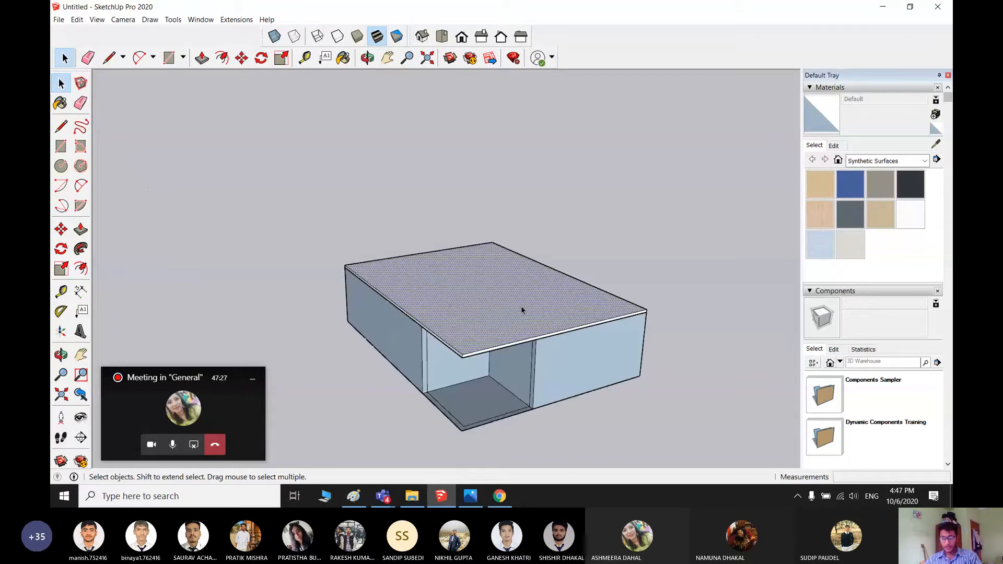
scroll(521, 310, "down", 3)
double_click(537, 309)
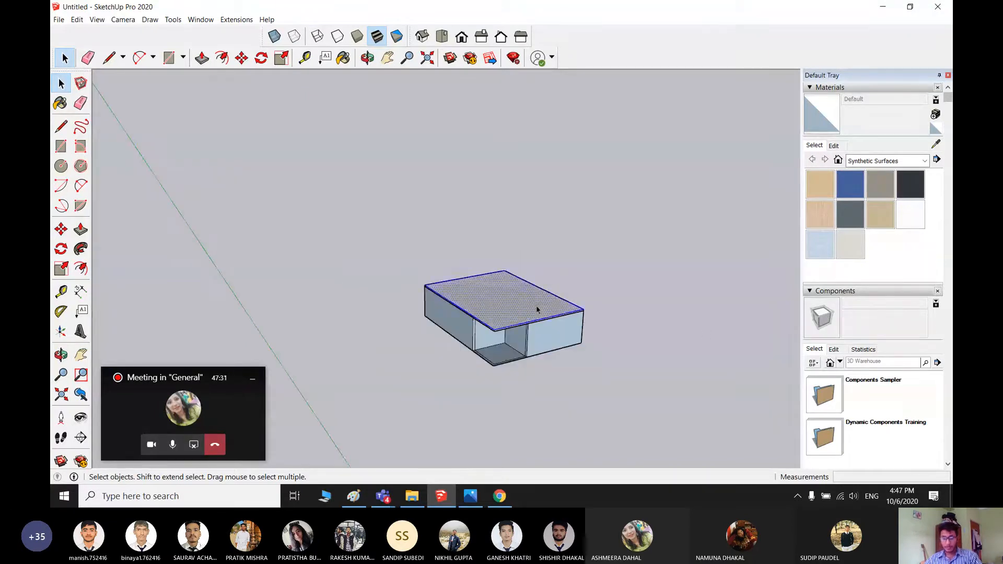
scroll(538, 309, "up", 2)
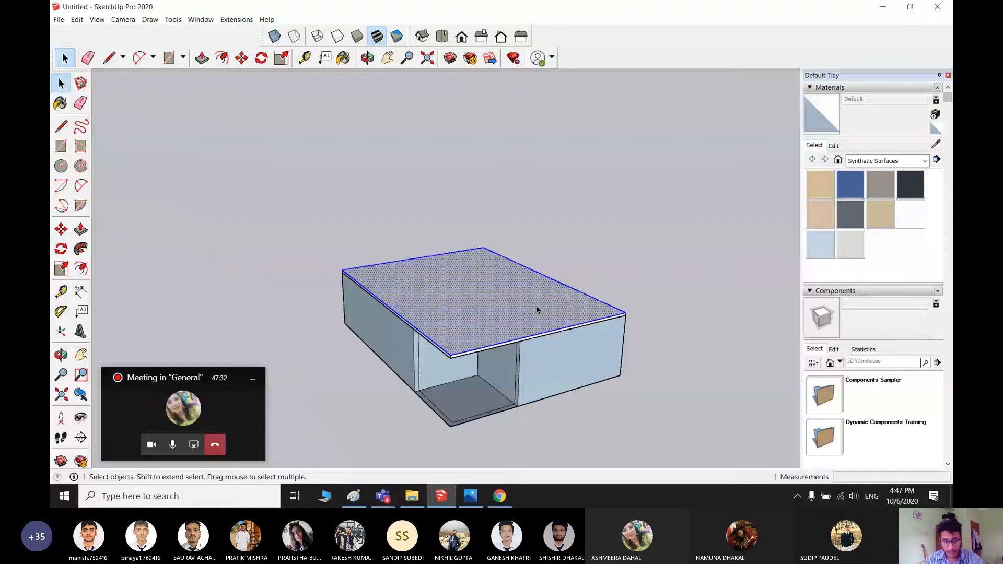
scroll(742, 381, "down", 1)
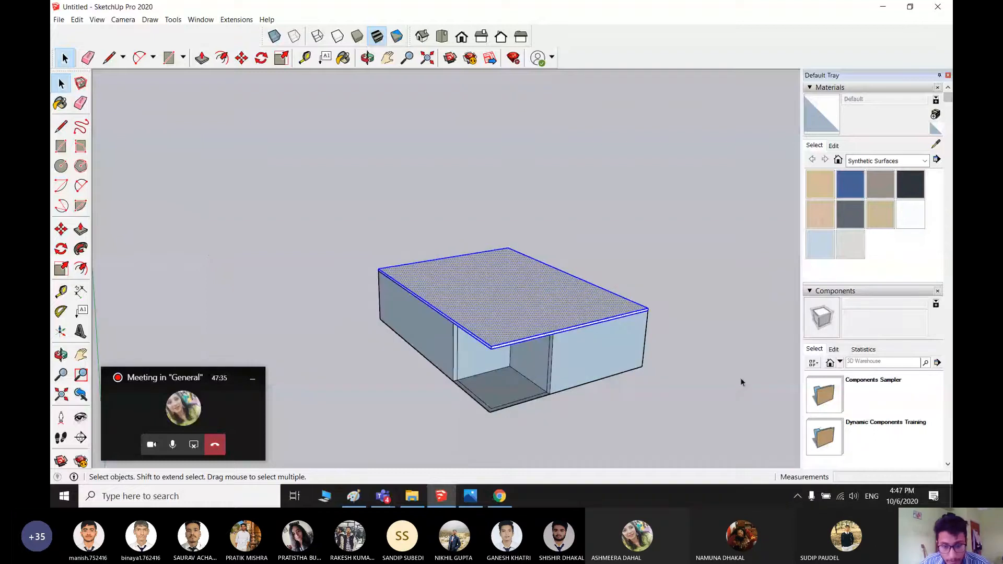
left_click(741, 381)
- Select the entire slab geometry and the storey group in turn, examining the ungrouped slab from several sides
scroll(458, 323, "up", 1)
middle_click_drag(459, 322, 685, 379)
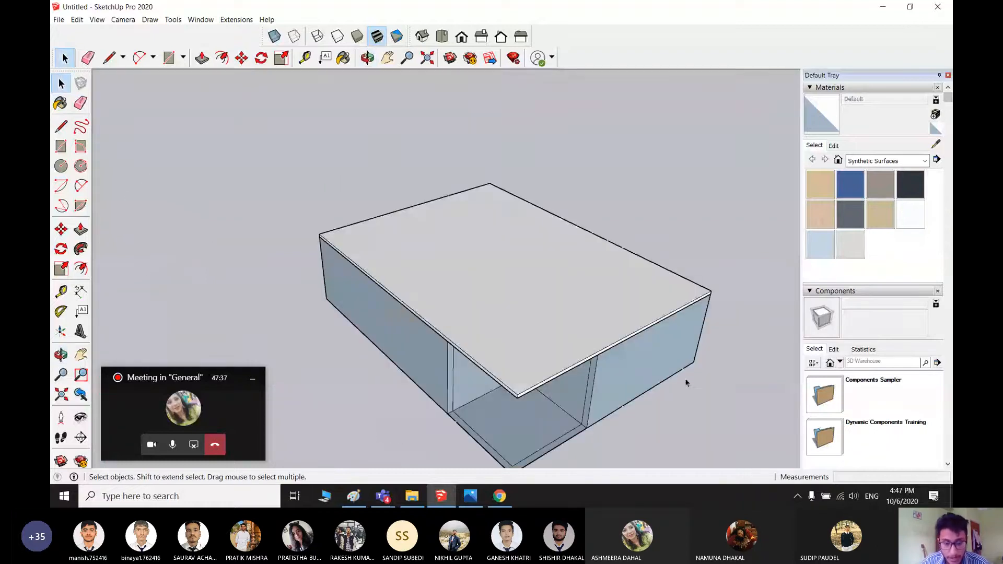
left_click(490, 281)
triple_click(490, 278)
middle_click_drag(490, 278, 537, 297)
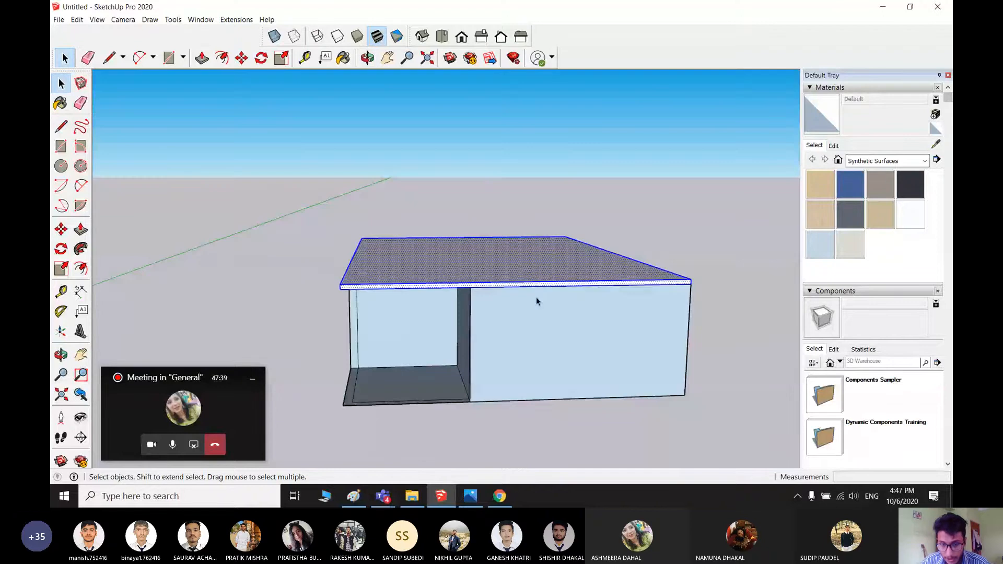
double_click(512, 269)
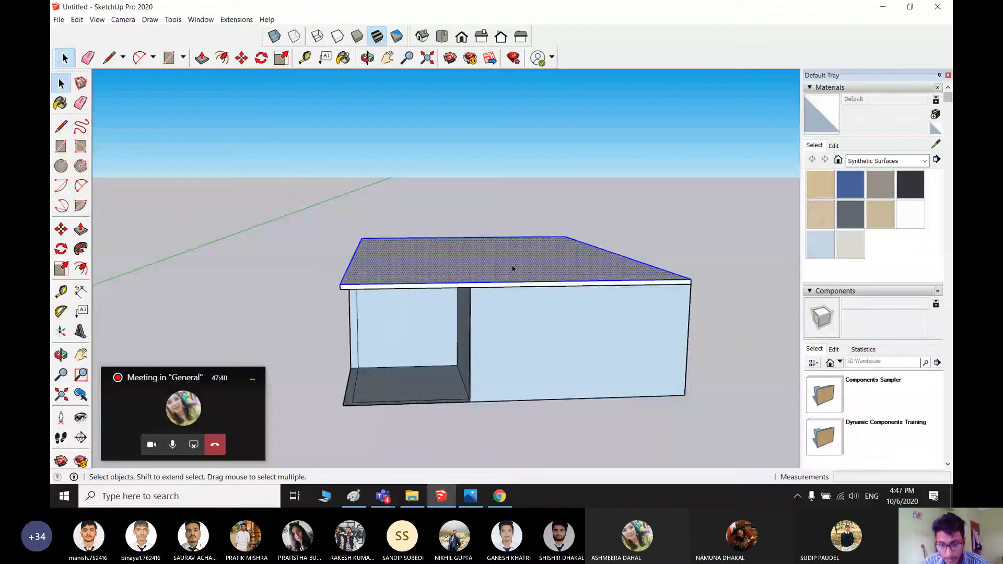
left_click(627, 314)
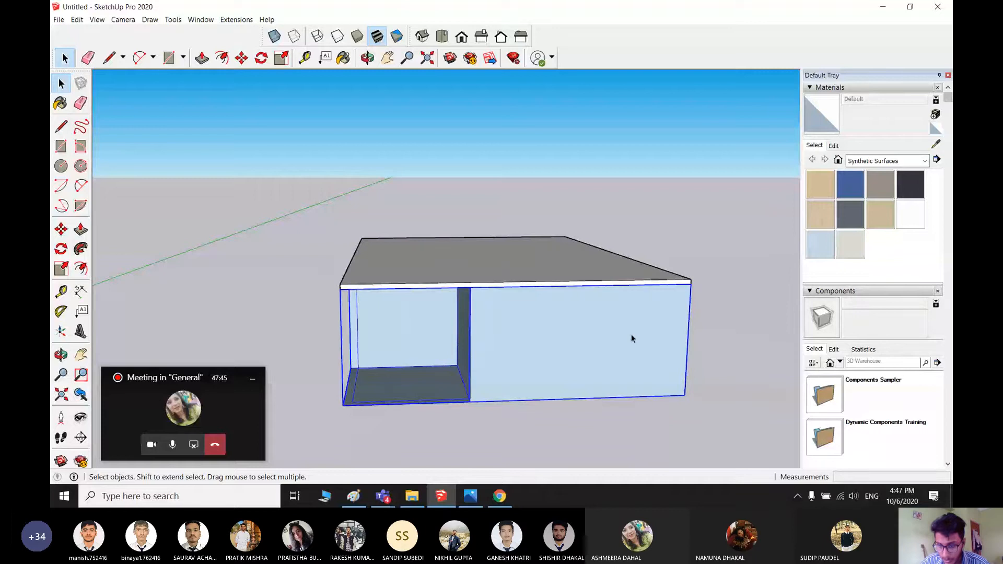
left_click(582, 264)
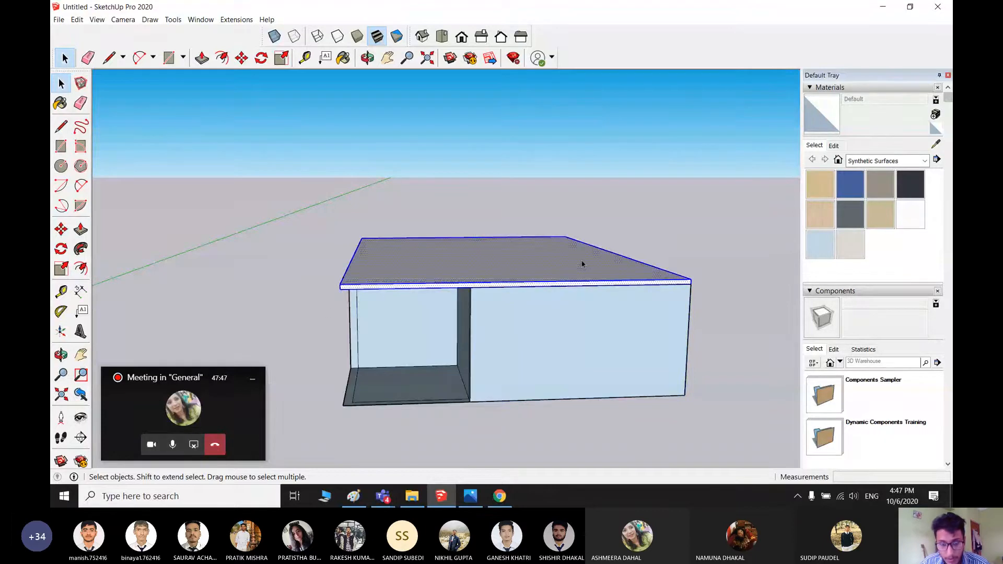
middle_click_drag(580, 264, 297, 342)
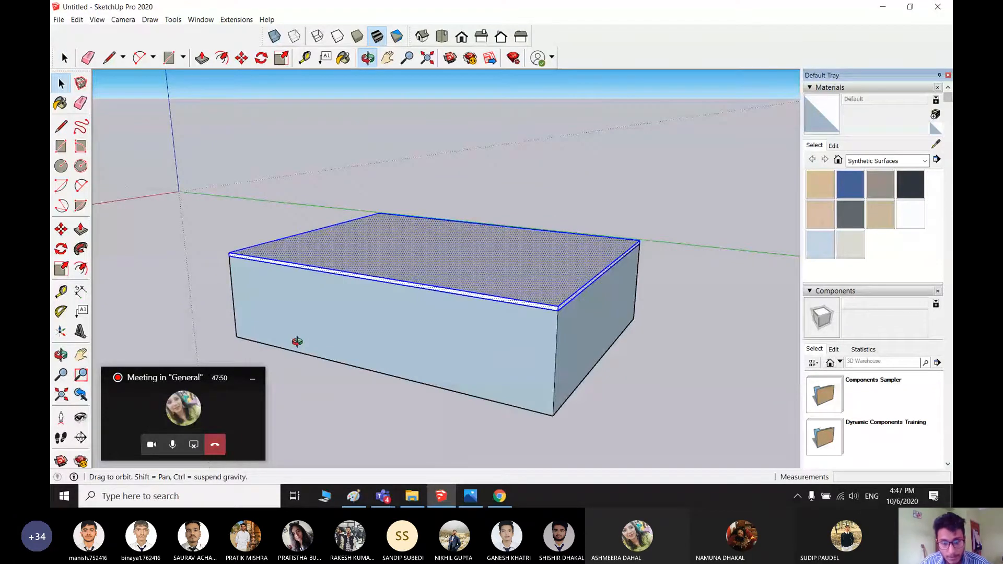
middle_click_drag(297, 342, 488, 256)
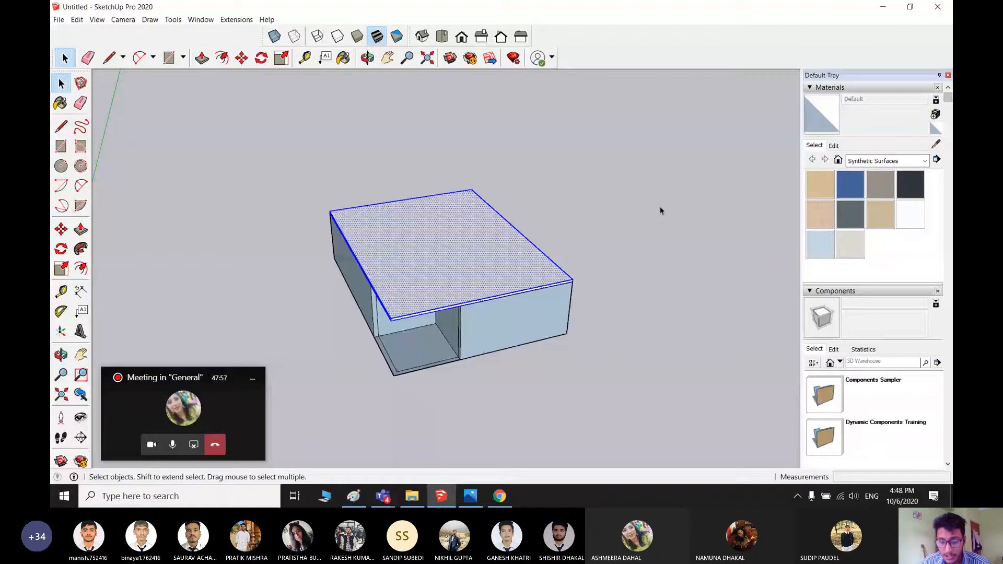
left_click(631, 217)
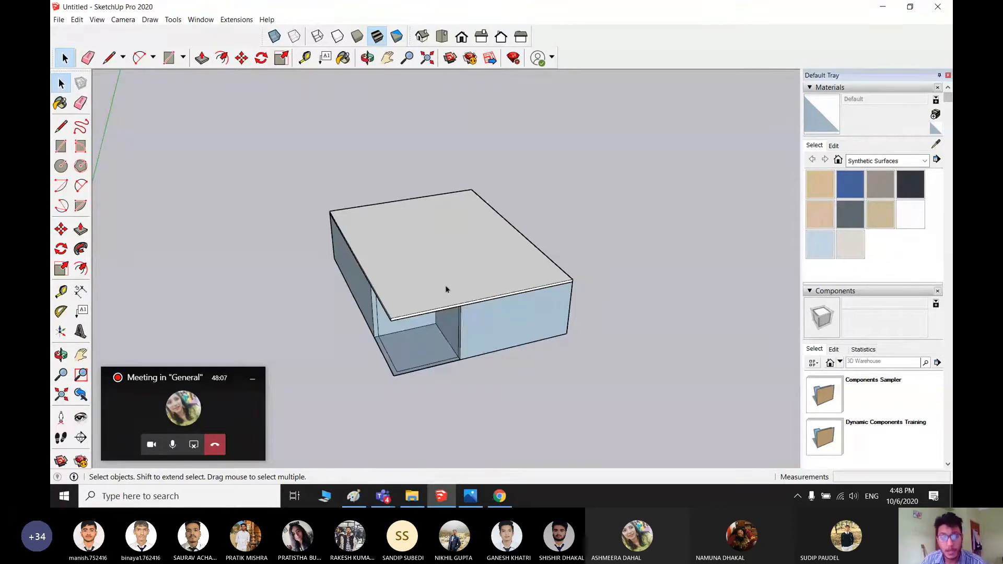
- Select all faces and edges of the slab and make them a group separate from the storey
middle_click_drag(385, 350, 549, 214)
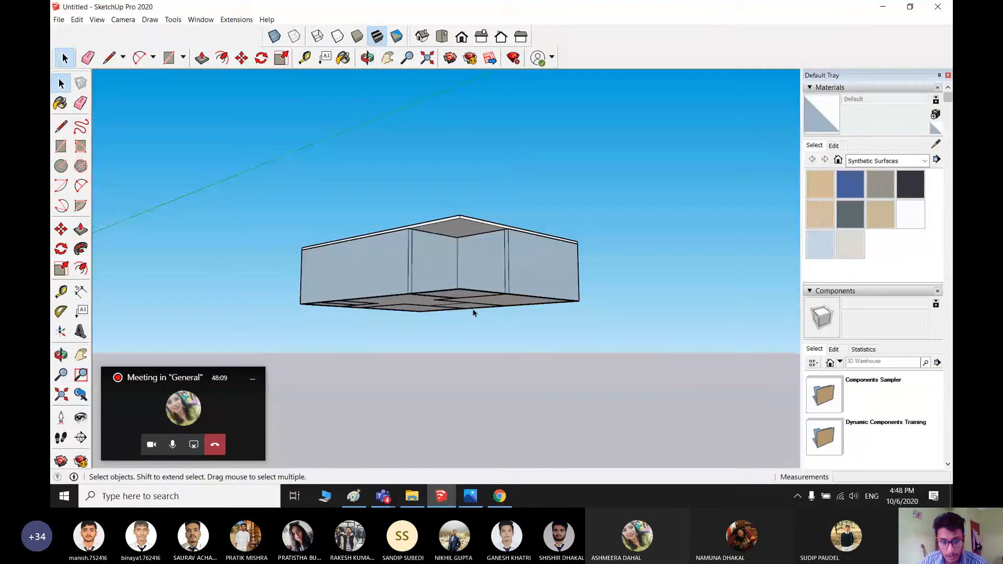
middle_click_drag(517, 273, 457, 361)
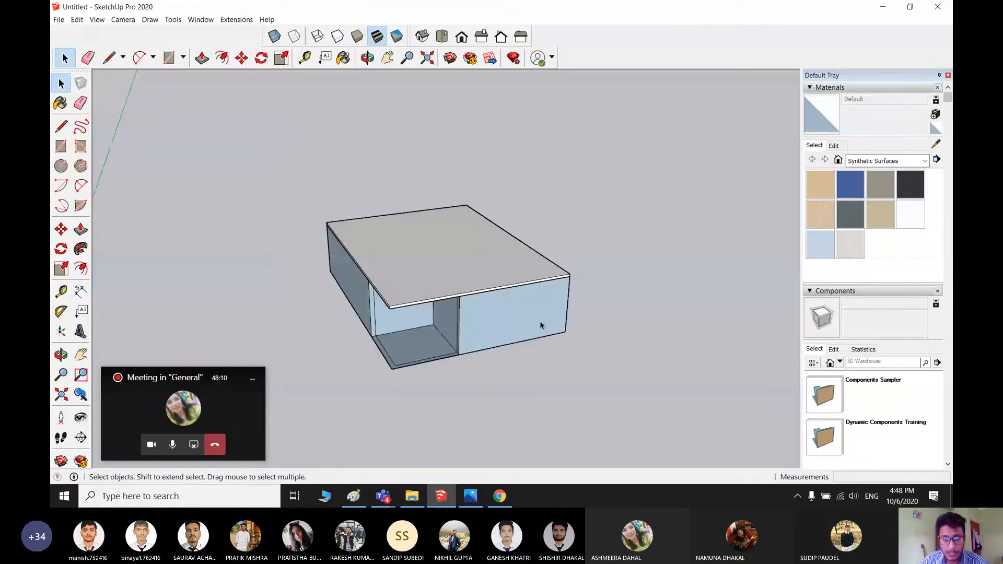
double_click(459, 250)
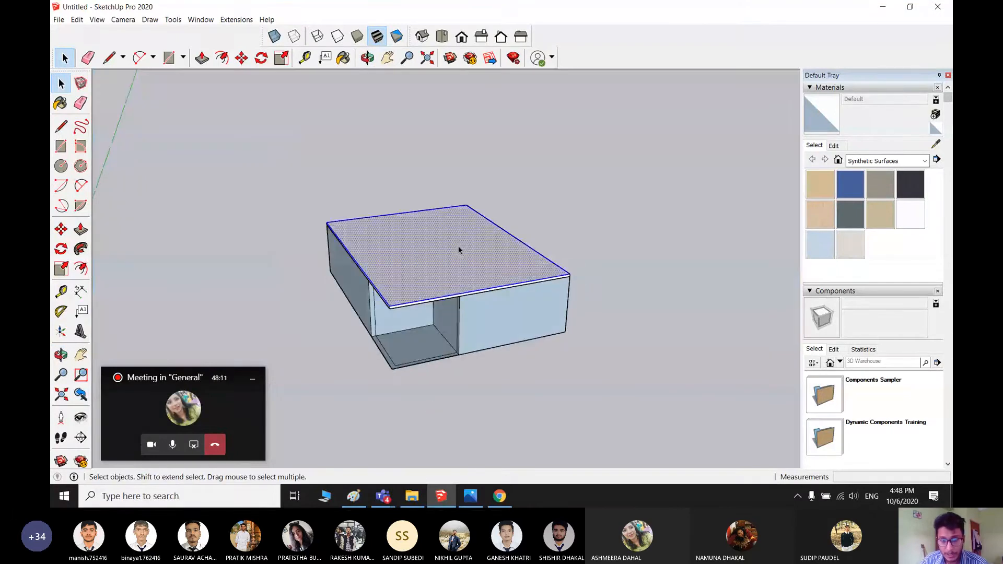
left_click(547, 246)
double_click(507, 273)
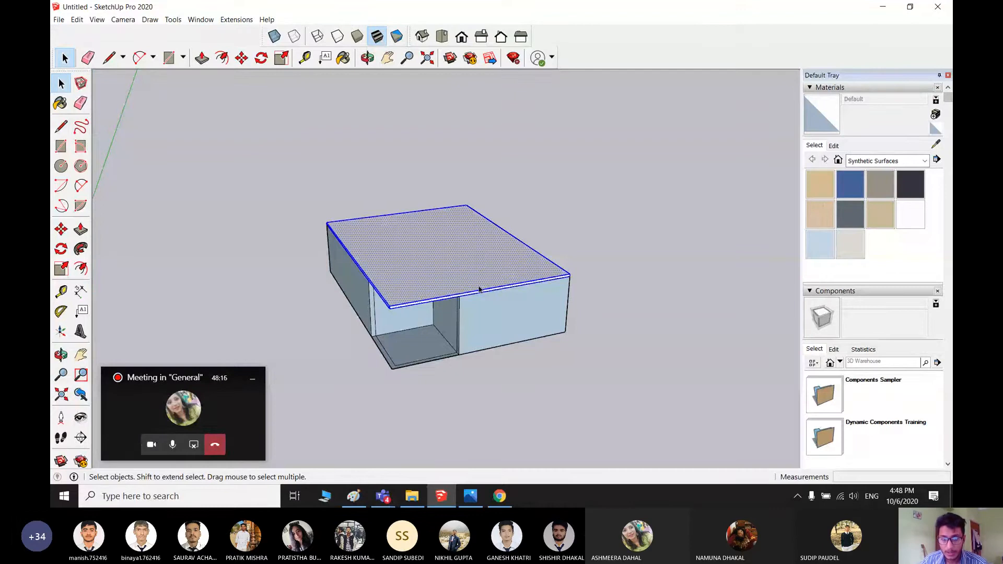
left_click(636, 262)
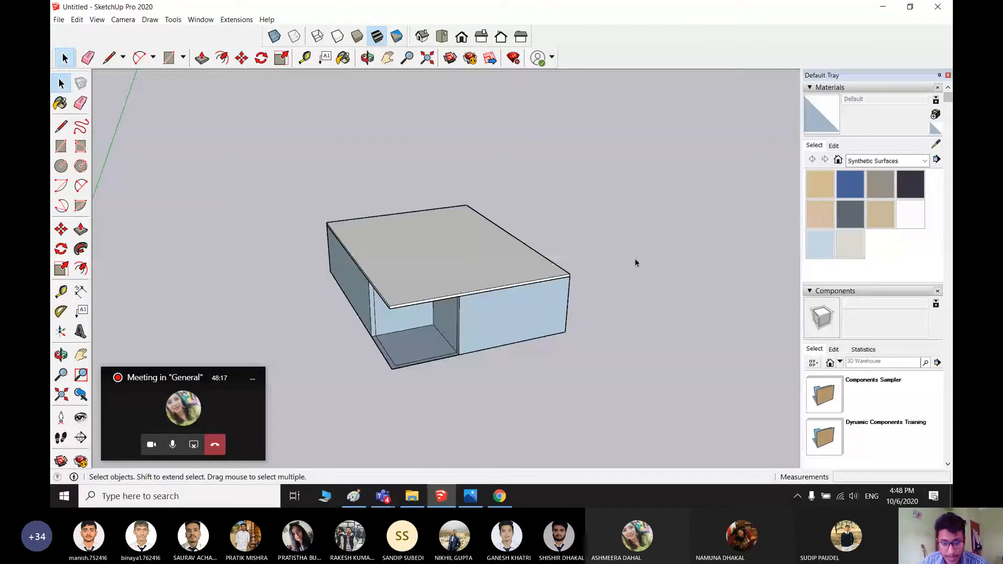
key("ctrl+a")
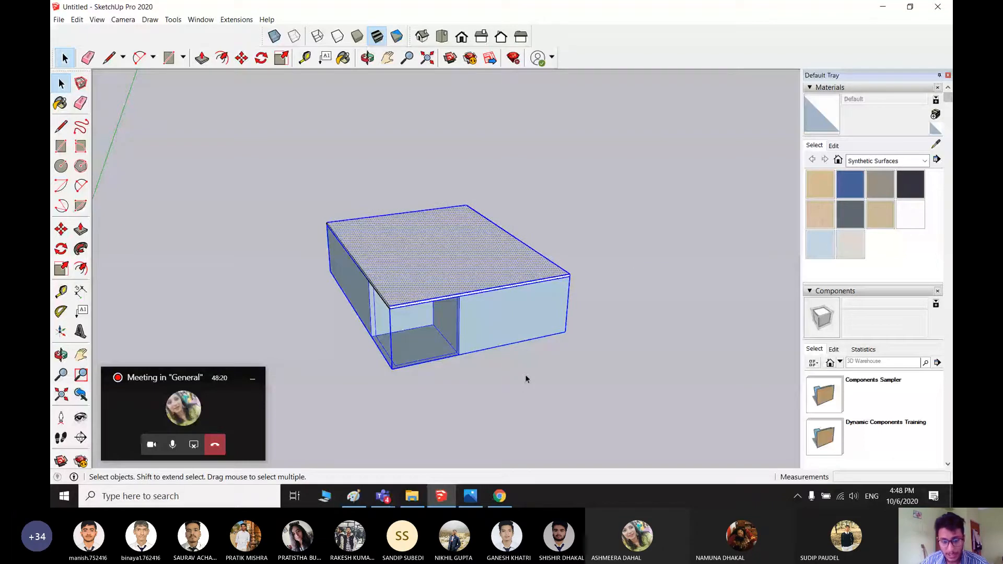
right_click(458, 267)
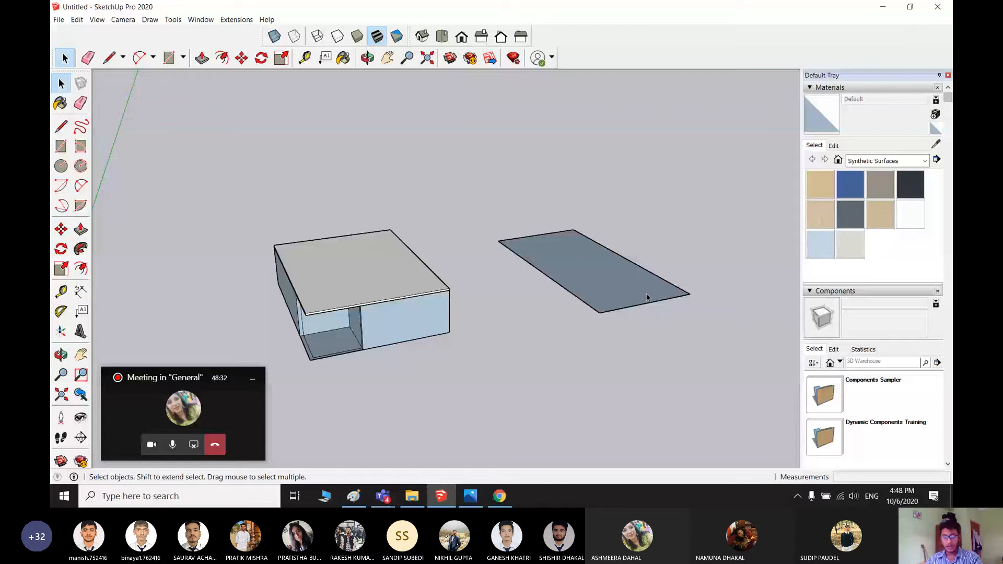
- Pull the rectangle beside the house up into a box with Push/Pull and make the box a group
key("p")
left_click_drag(649, 298, 644, 260)
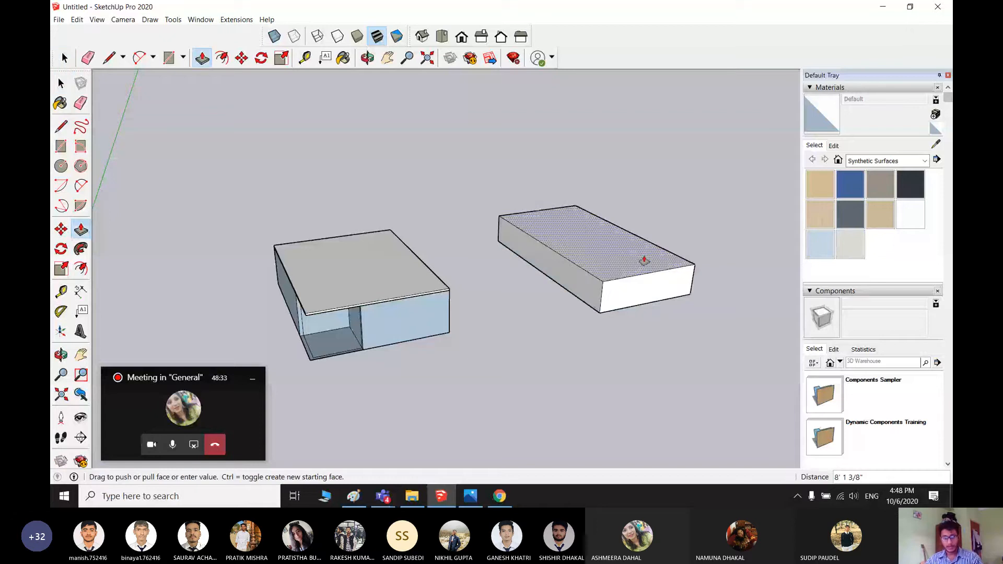
right_click(603, 228)
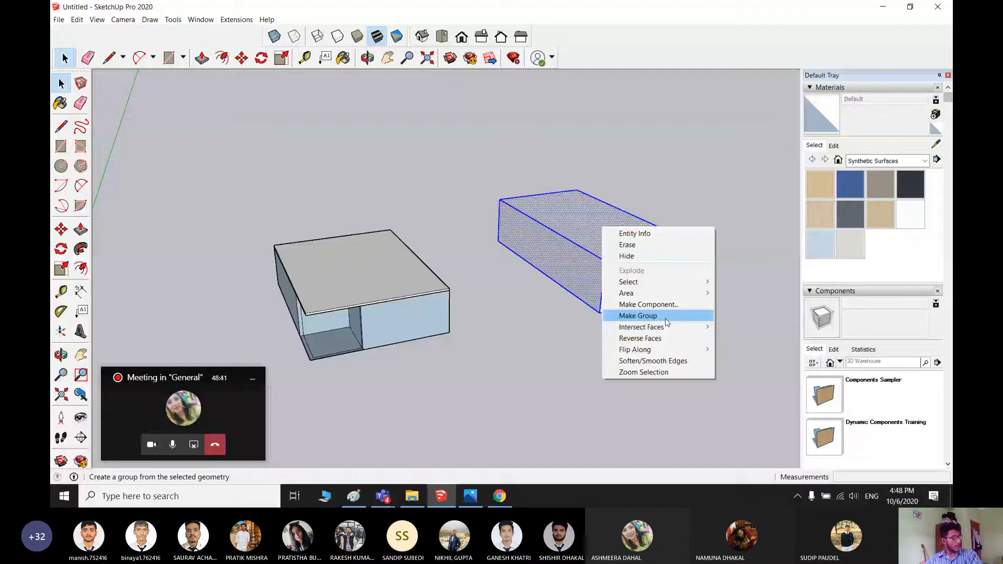
left_click(666, 319)
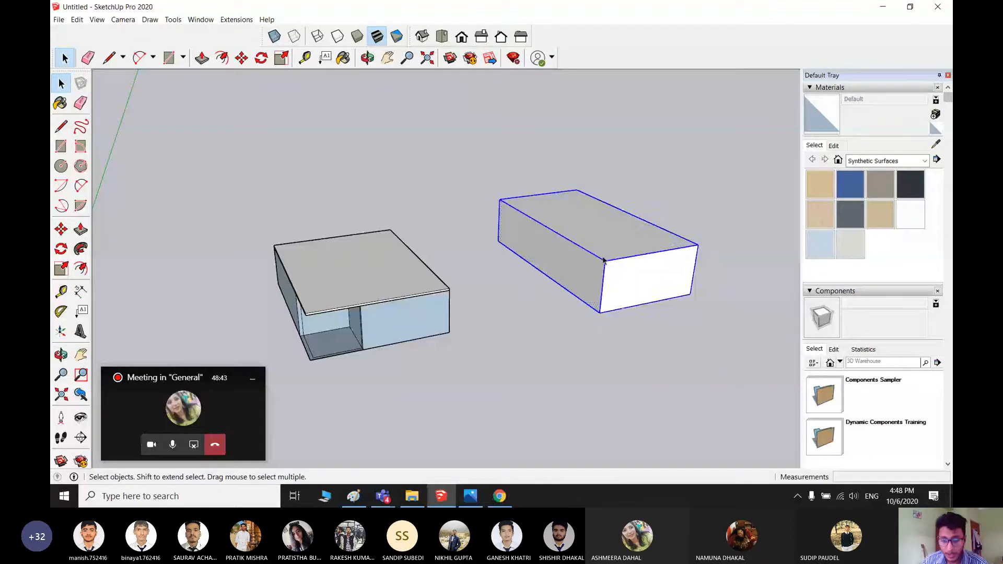
left_click(626, 350)
- Draw a long, narrow rectangle on top of the box group and pull it up into an upright block
key("r")
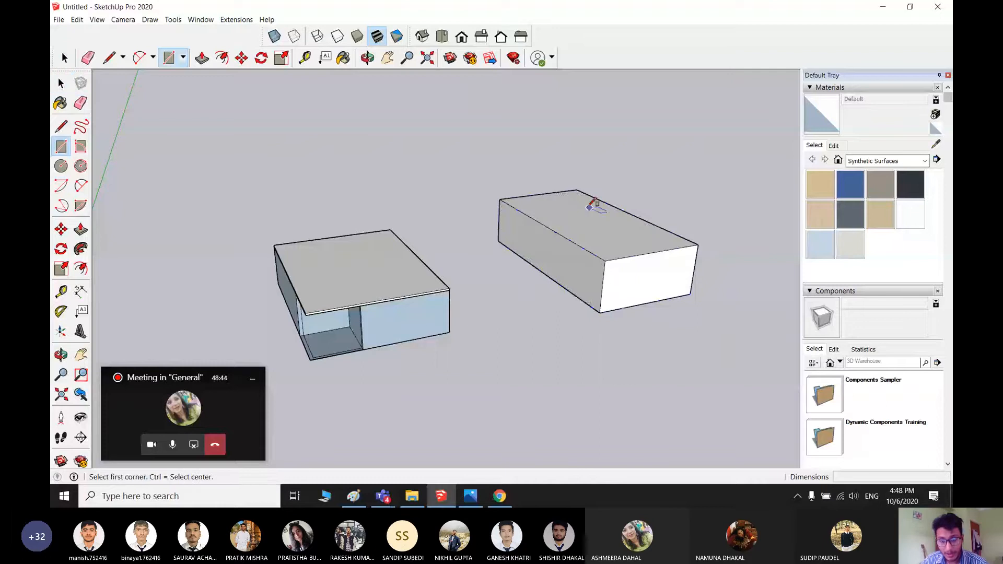
left_click(588, 206)
left_click(642, 243)
key("space")
scroll(622, 255, "up", 2)
key("p")
left_click(652, 236)
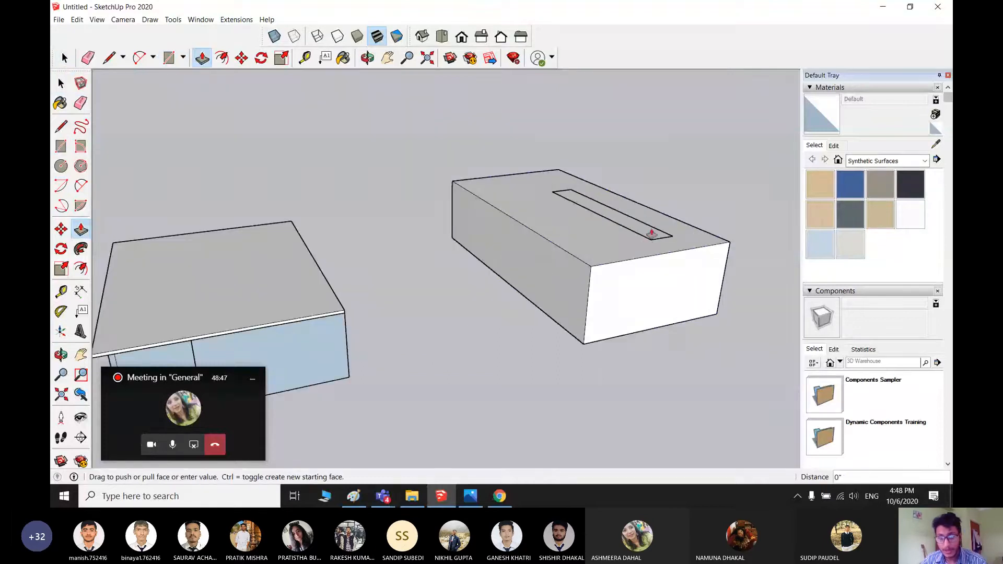
left_click(660, 179)
- Select all geometry of the upright block and make it its own group
key("space")
triple_click(648, 195)
right_click(650, 196)
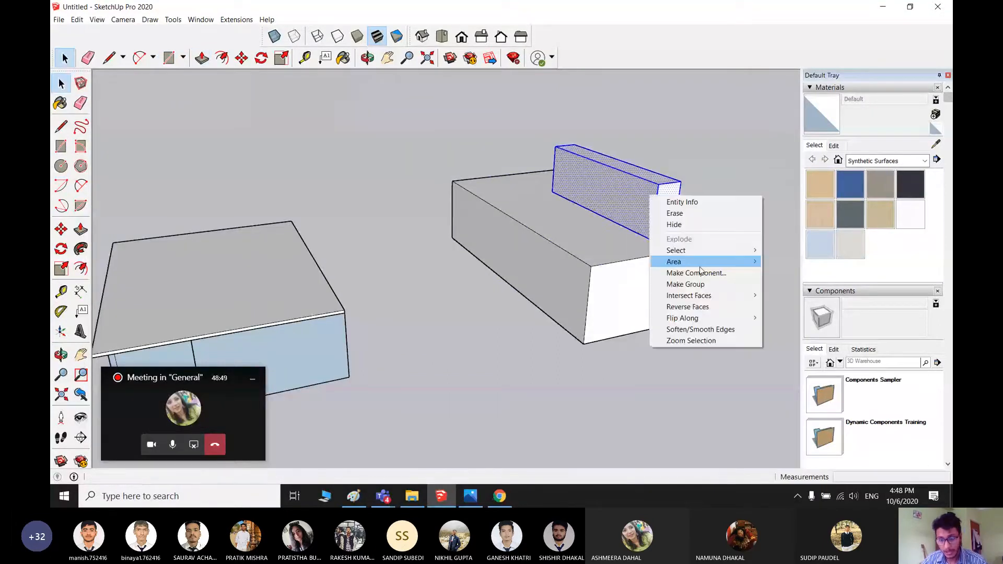
left_click(707, 285)
- Check the slab group on the house, open it for editing and select its top face with the bordering edges
scroll(581, 364, "down", 4)
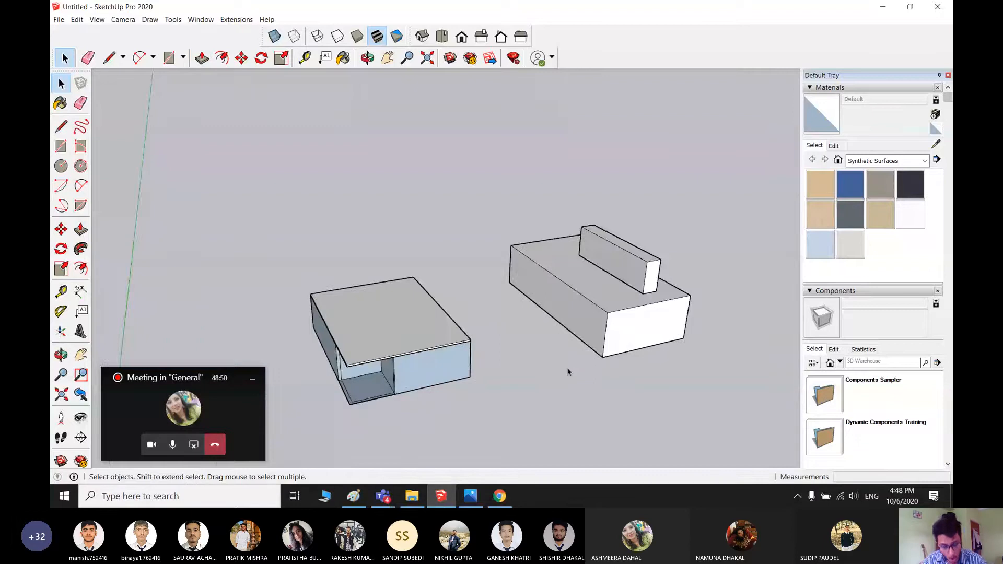
middle_click_drag(568, 401, 528, 346)
left_click(471, 267)
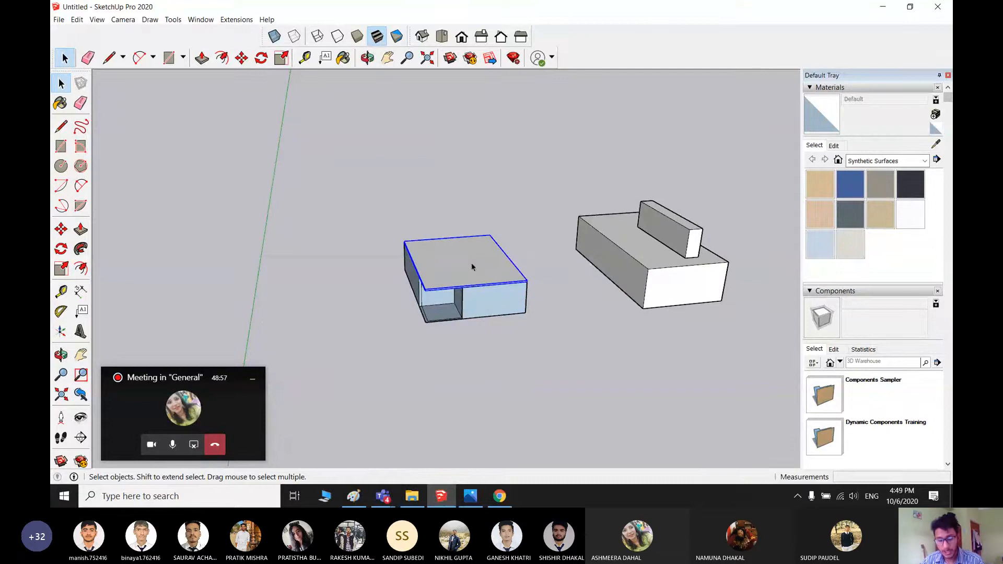
left_click(576, 374)
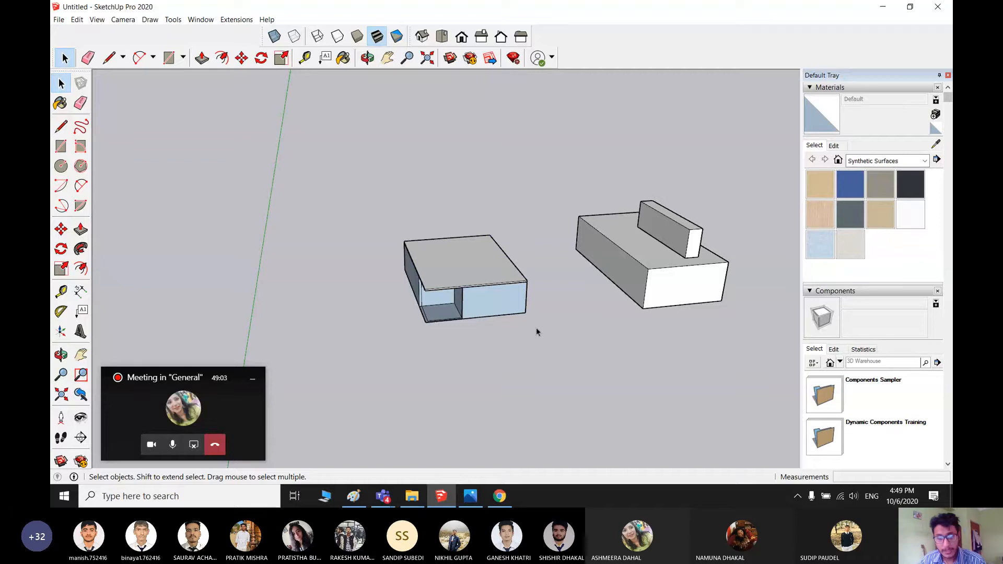
double_click(463, 270)
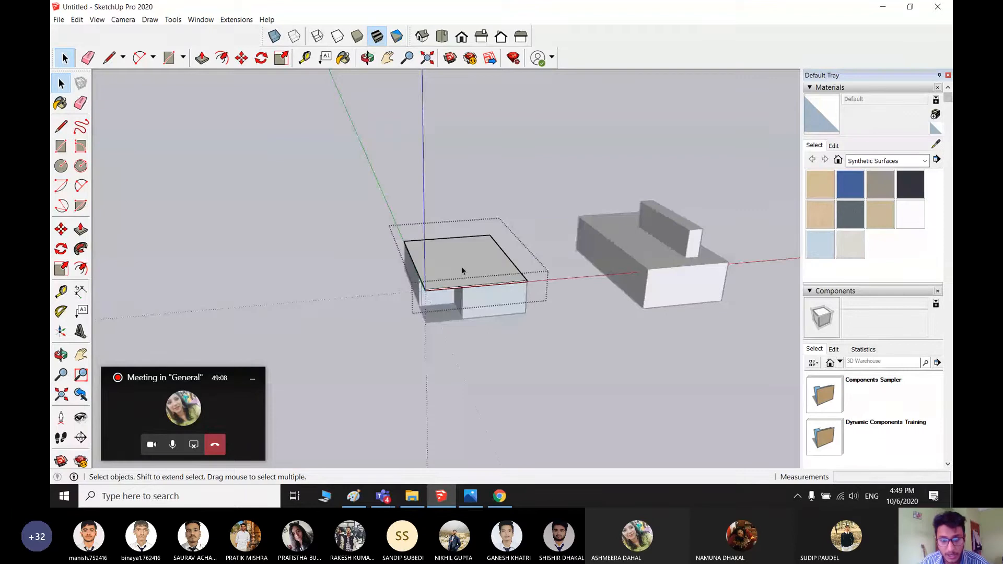
left_click(462, 270)
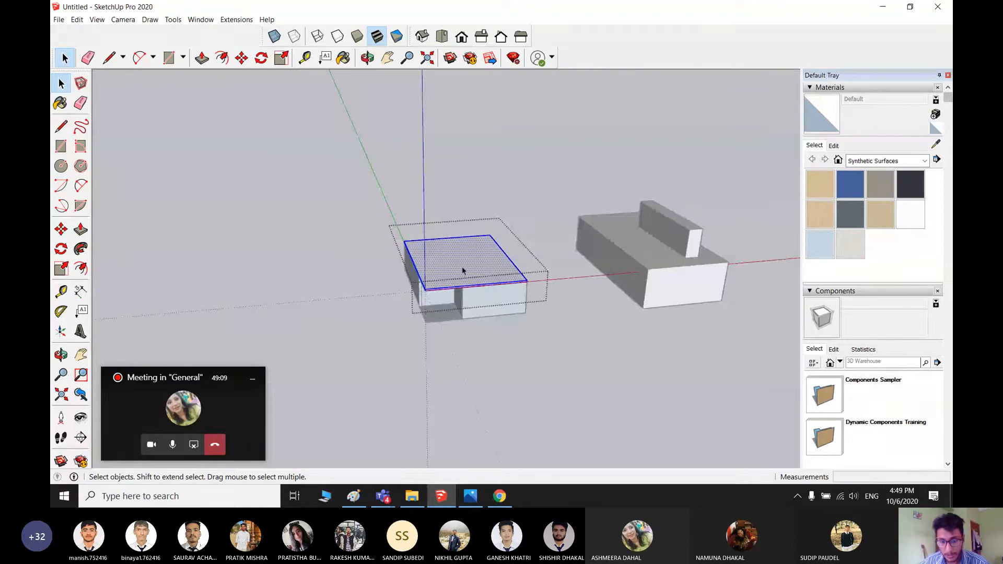
- Close the roof slab group on the house so that it is no longer open for editing
right_click(462, 268)
left_click(635, 353)
scroll(519, 316, "up", 2)
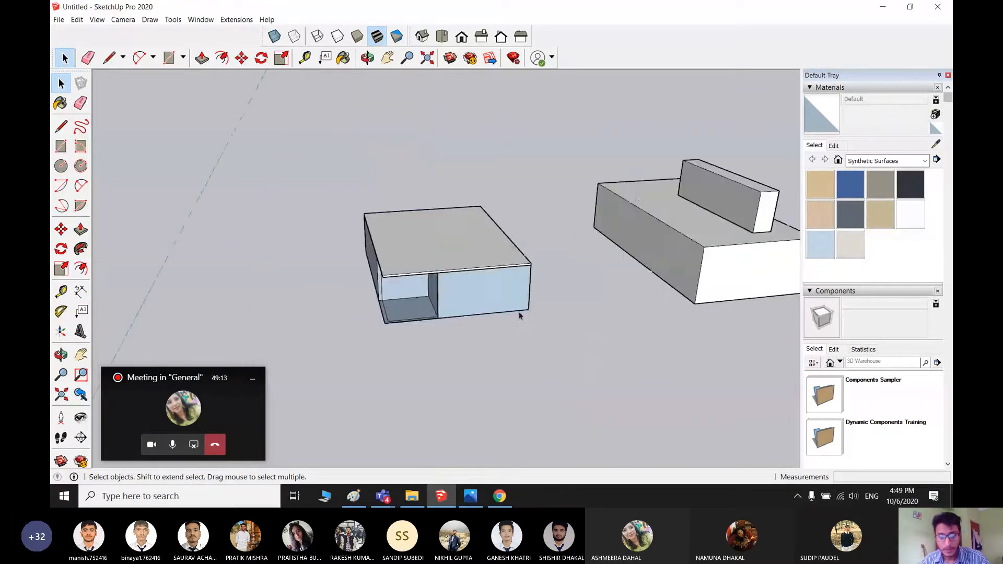
scroll(519, 311, "up", 1)
scroll(517, 307, "down", 2)
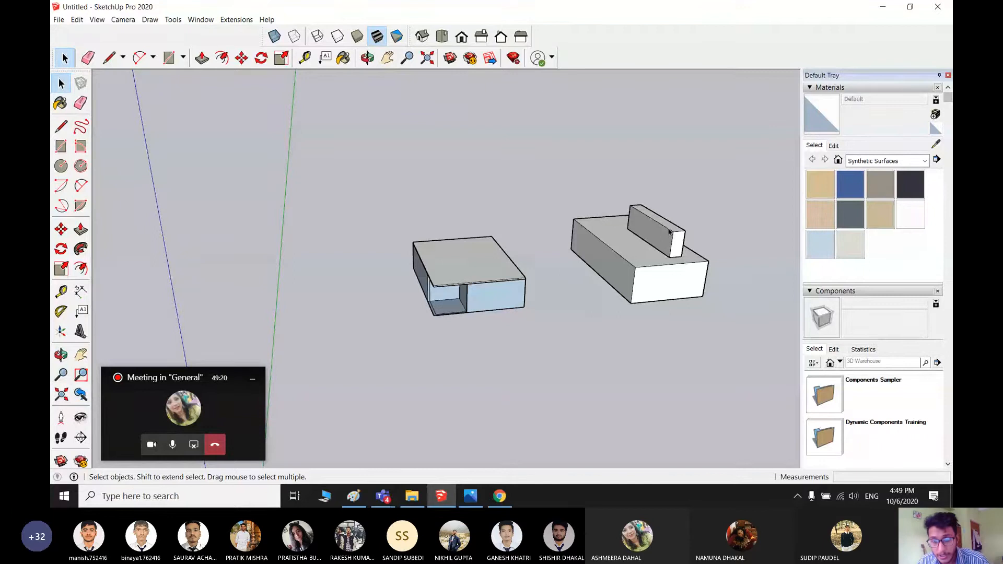
middle_click_drag(555, 333, 522, 318)
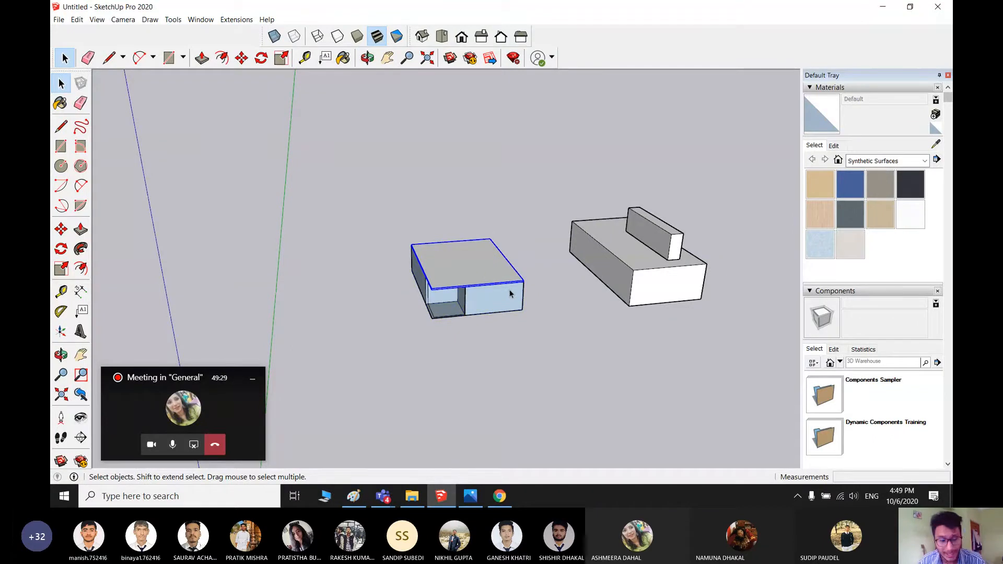
- Move the roof slab group by its front corner off the storey onto the empty area beside the house
scroll(483, 319, "up", 2)
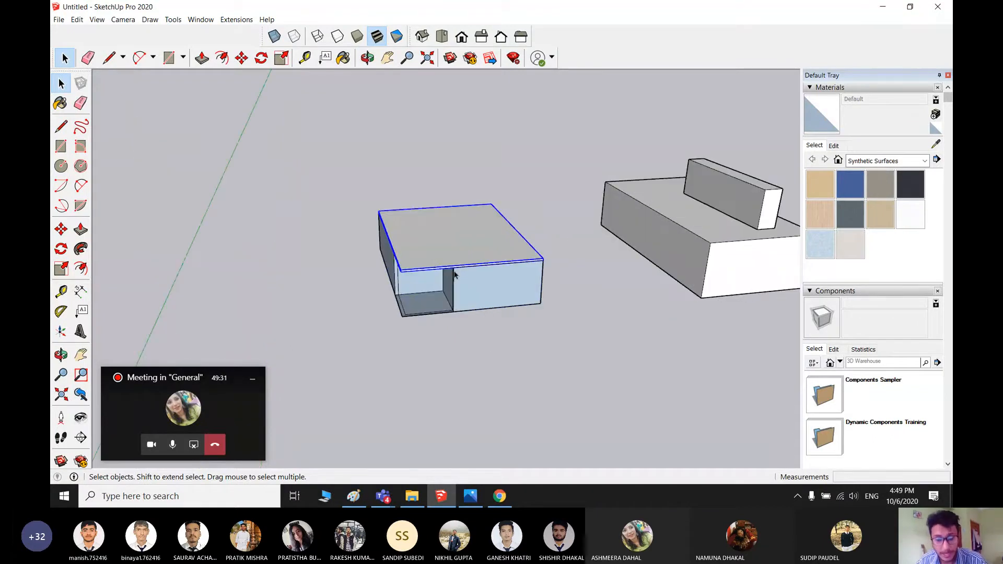
key("m")
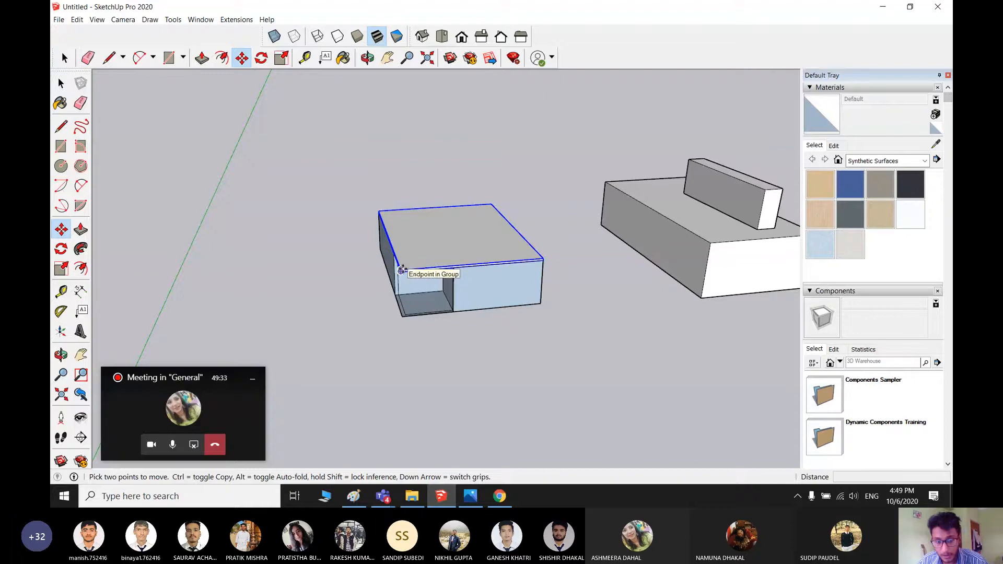
left_click(401, 271)
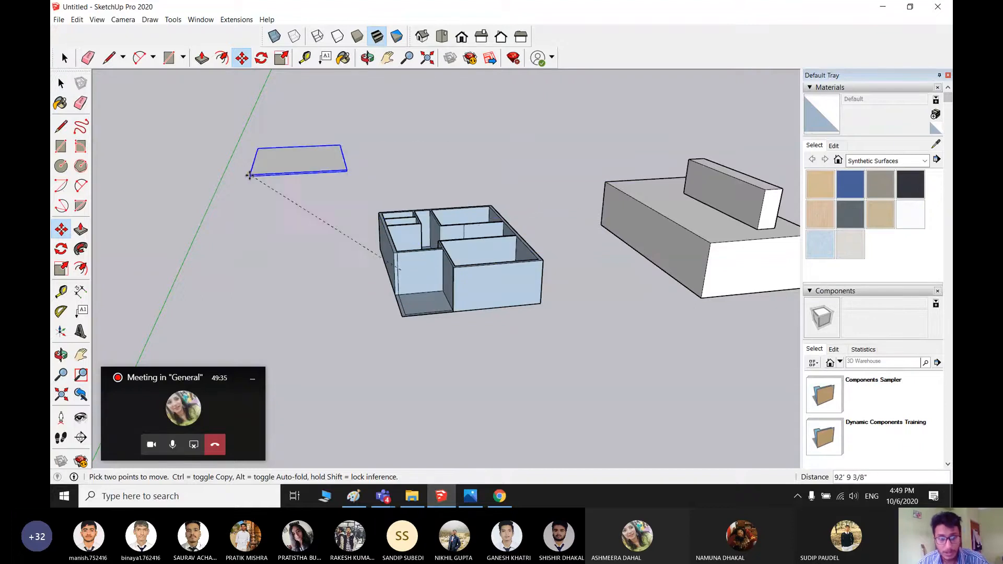
left_click(167, 205)
key("space")
- Try to move the storey group on its own, cancel, and undo the slab's move
left_click(410, 277)
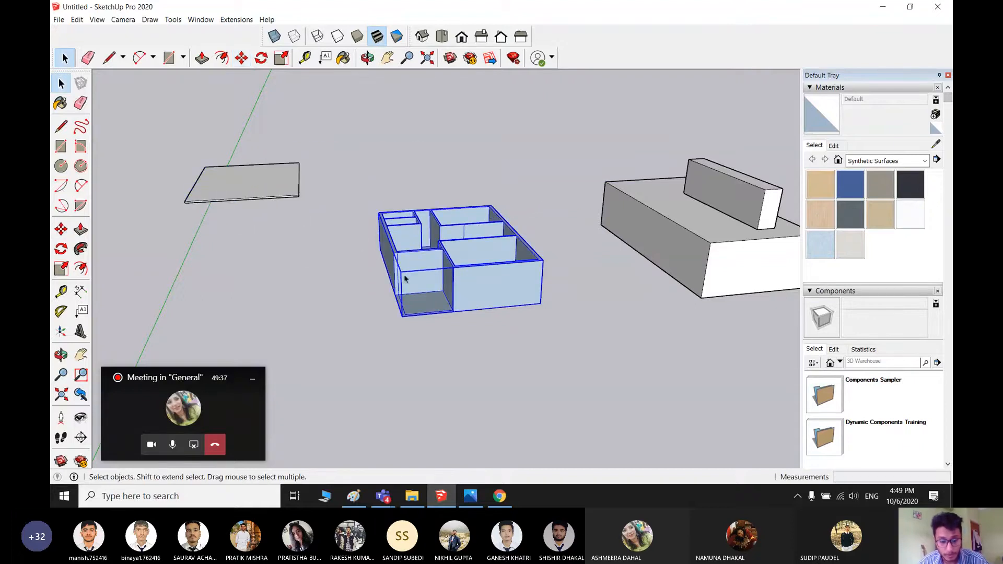
key("m")
left_click(411, 278)
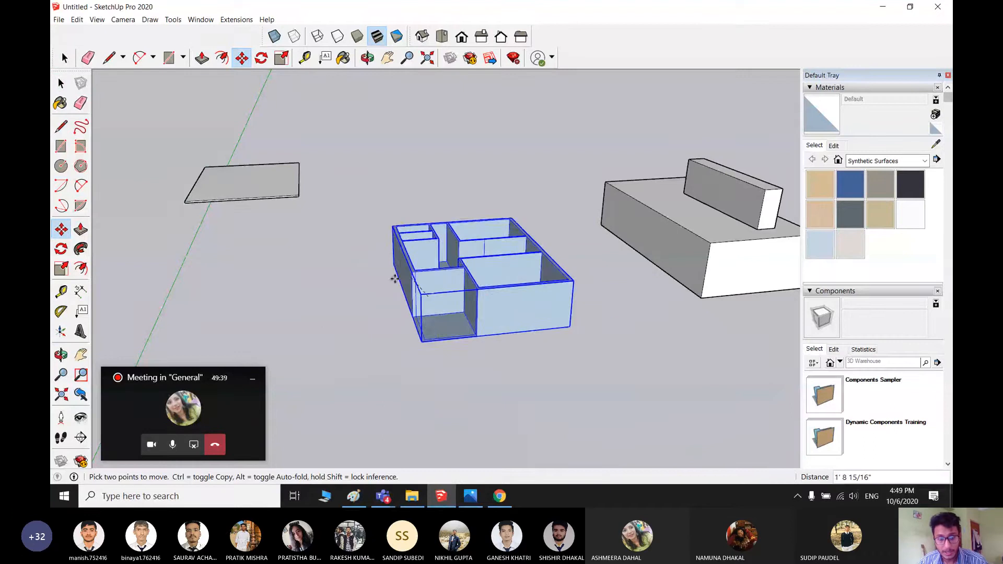
key("space")
key("ctrl+z")
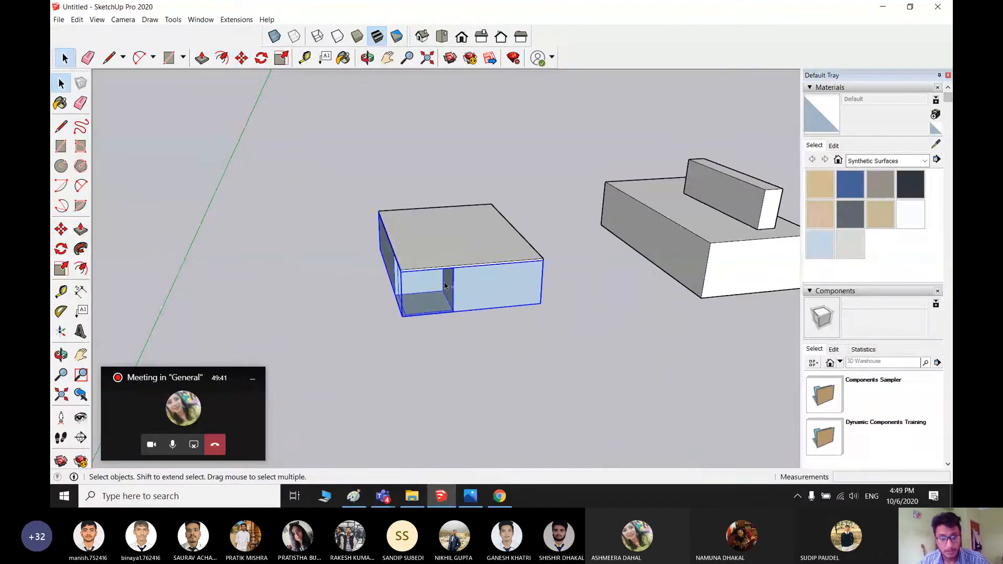
- Move the upright block group off the box, about 34' 2" away
middle_click_drag(514, 336, 477, 262)
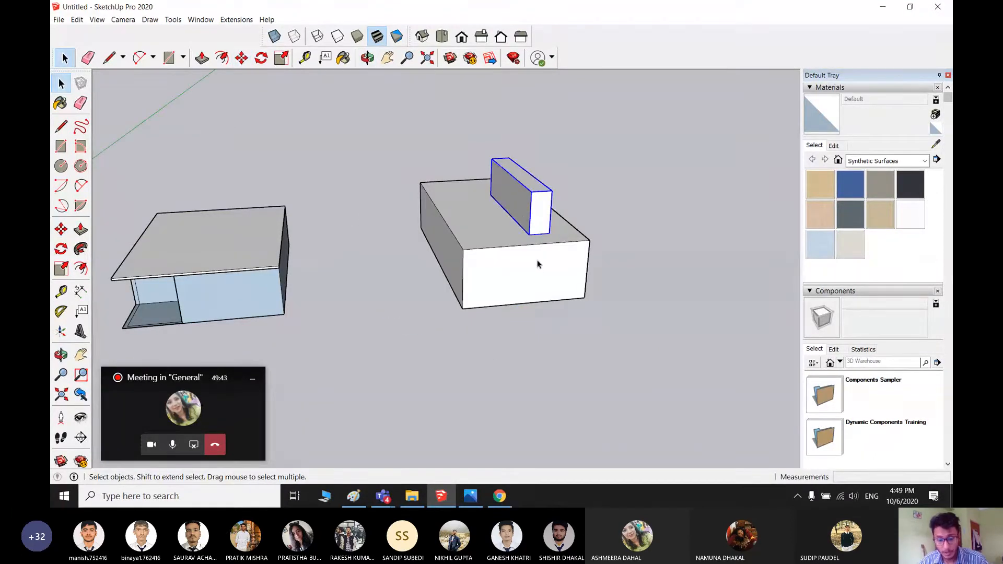
key("m")
left_click(530, 227)
left_click(647, 201)
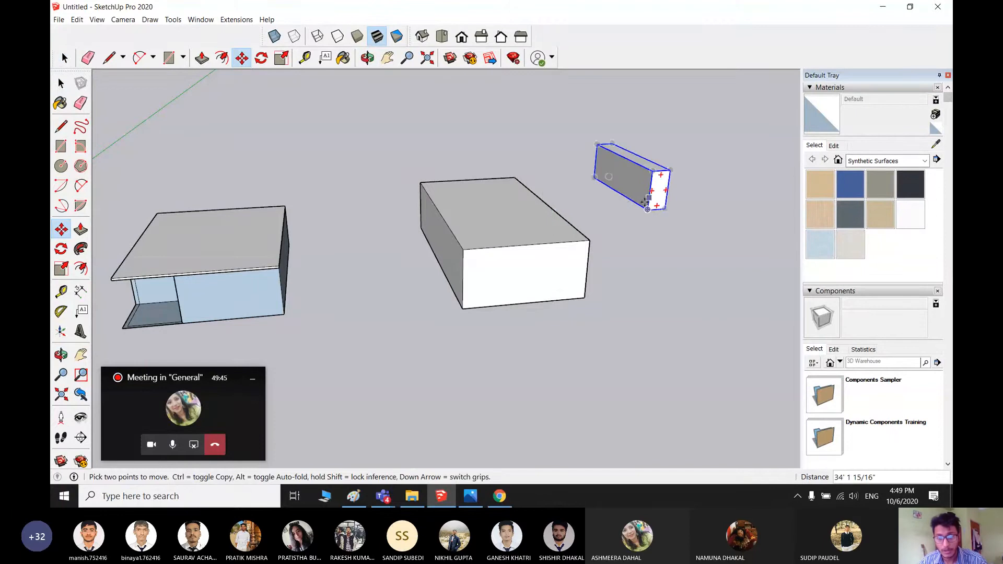
key("space")
- Try to move the box group separately from the upright block
left_click(494, 246)
key("m")
left_click(496, 246)
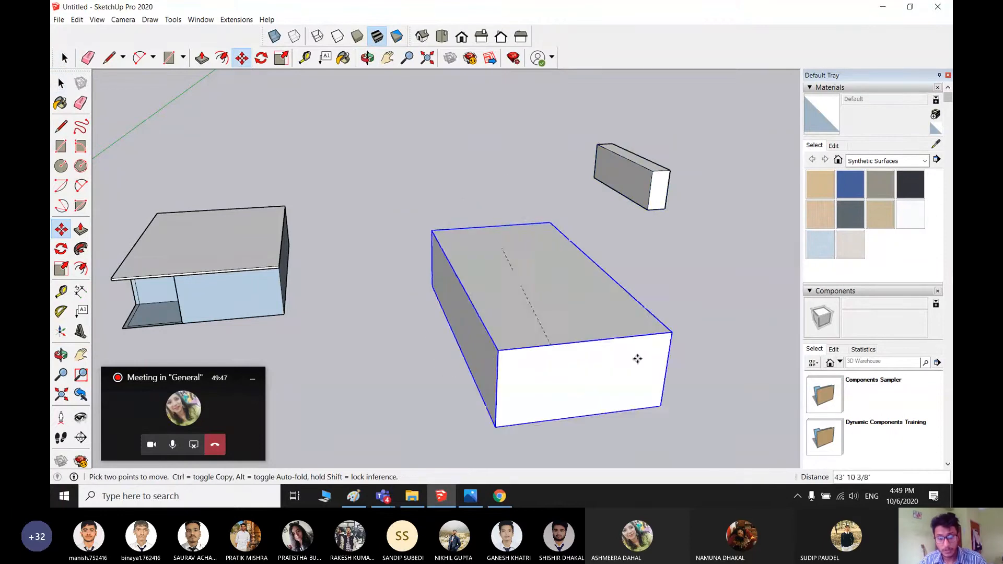
scroll(460, 282, "down", 3)
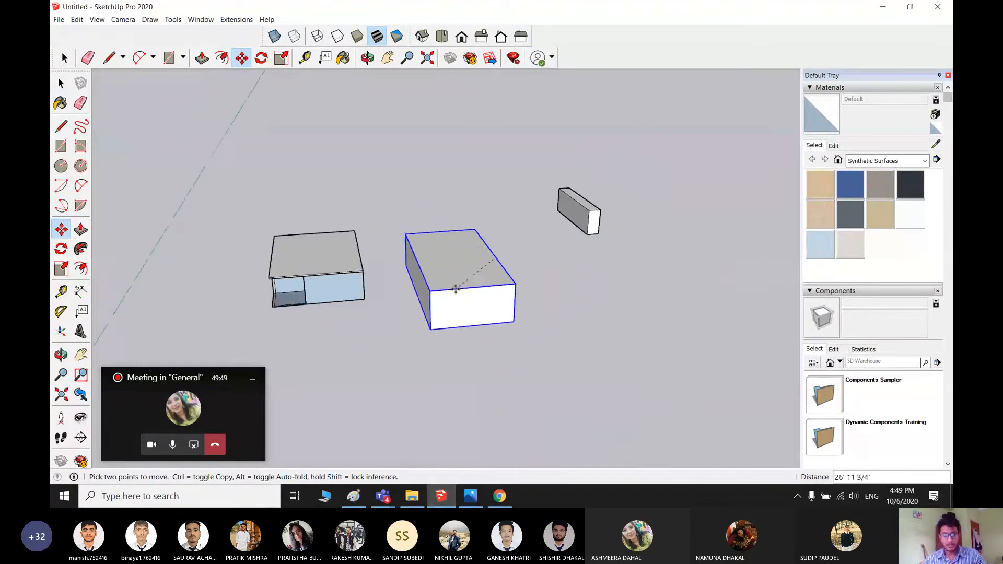
key("space")
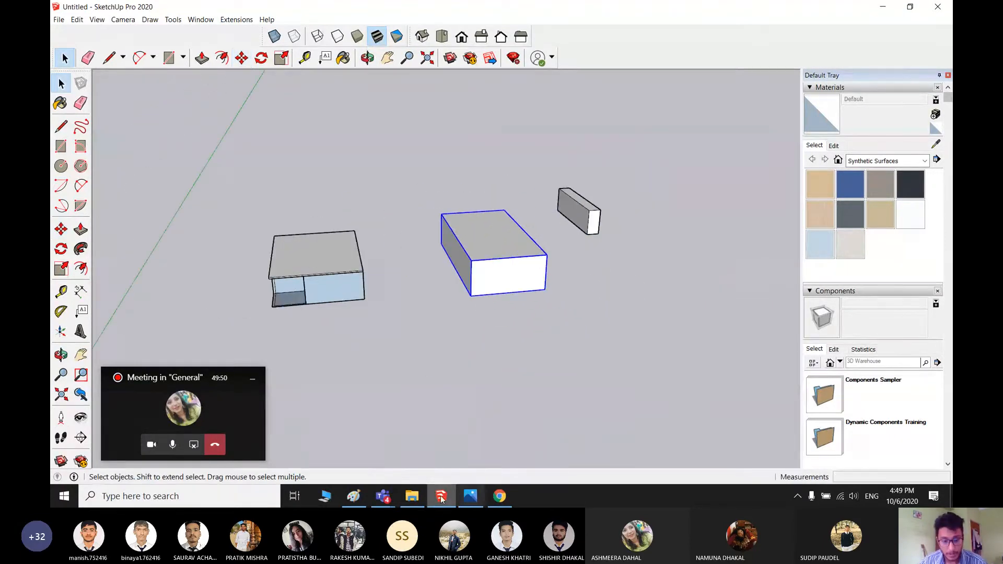
- Switch to Paint to review the sketch labelling storey A, slab B and upper storey C, and return to SketchUp
left_click(354, 496)
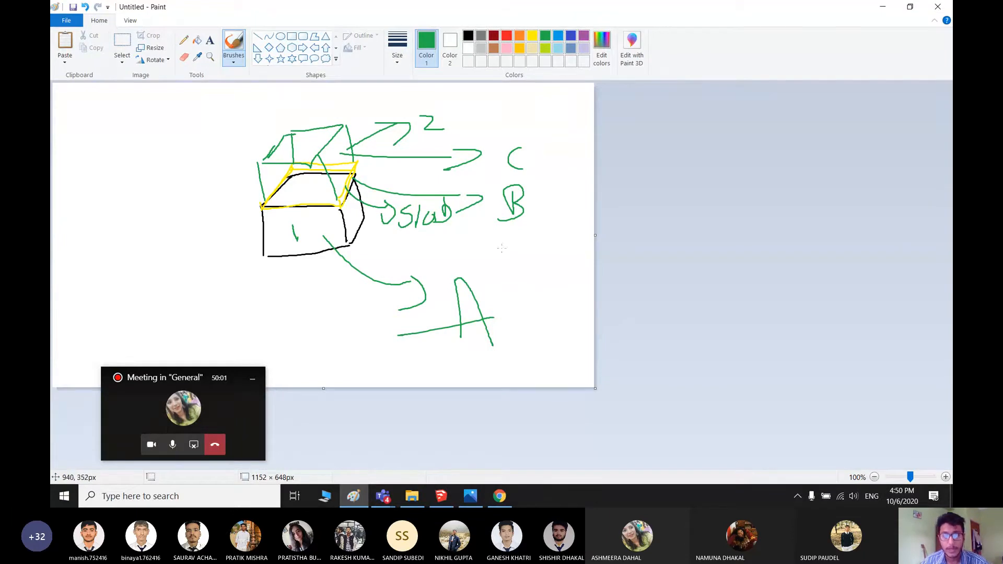
left_click(877, 6)
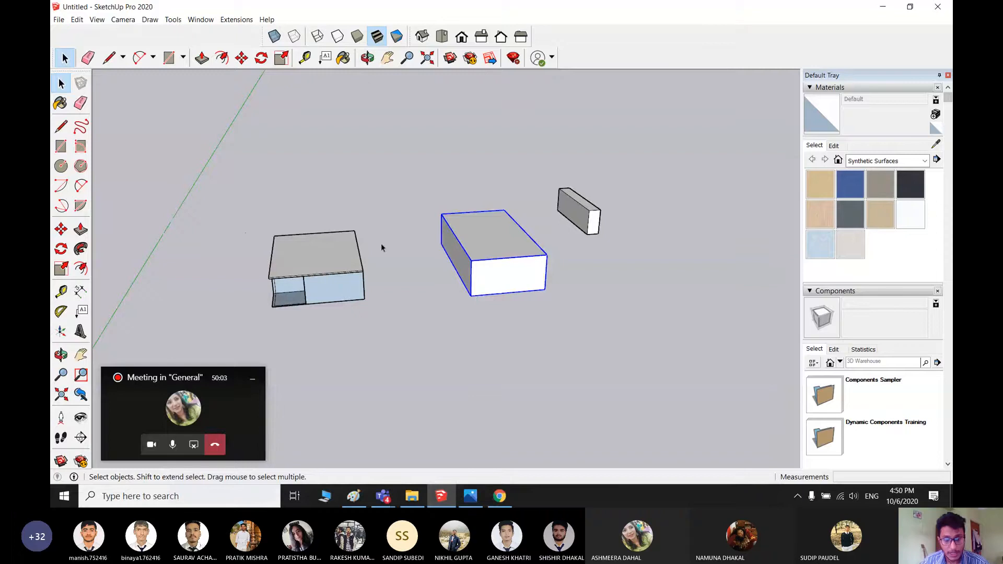
left_click(434, 373)
- Delete the box group and the upright block group beside the house
middle_click_drag(347, 316, 520, 331)
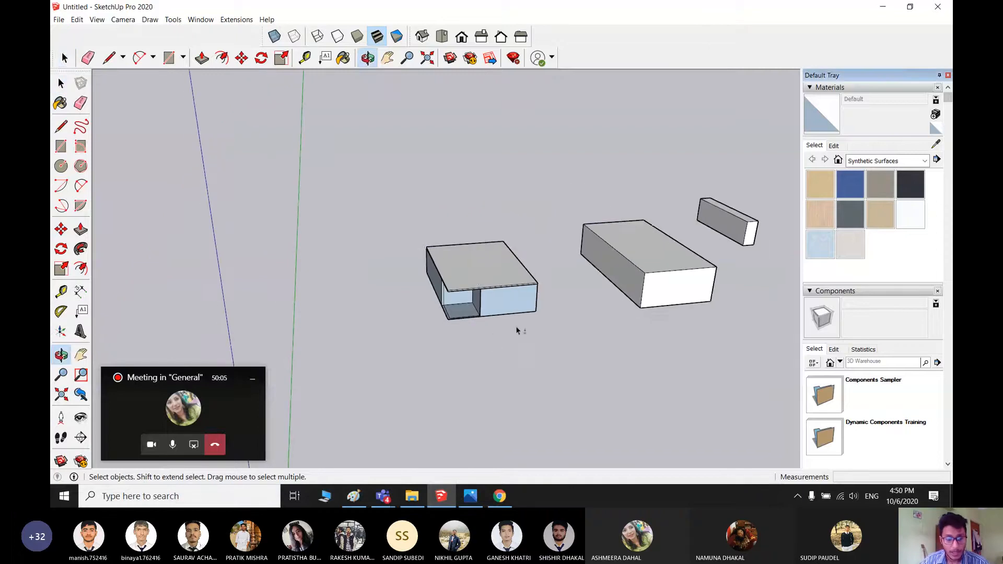
scroll(443, 299, "up", 4)
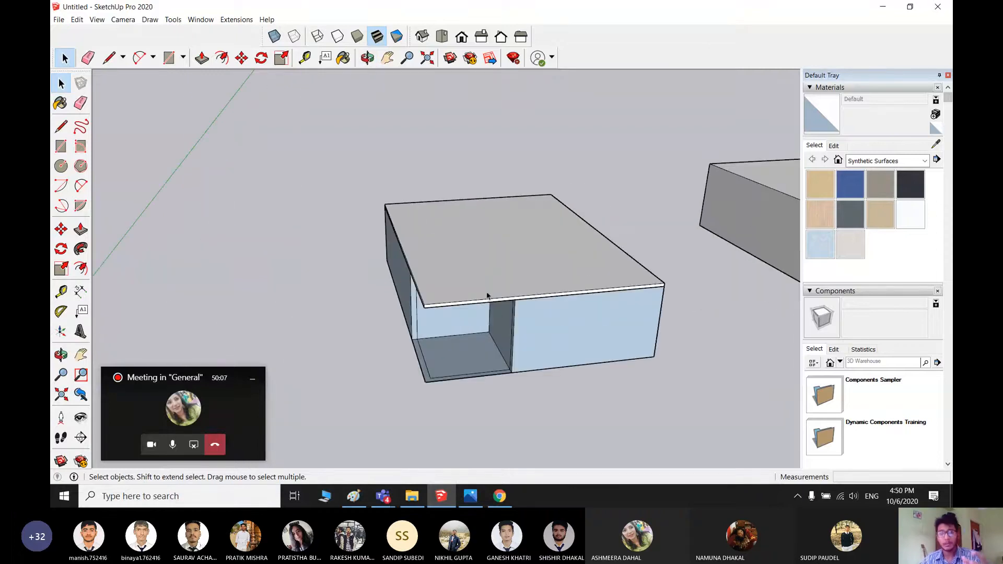
middle_click_drag(474, 332, 514, 227)
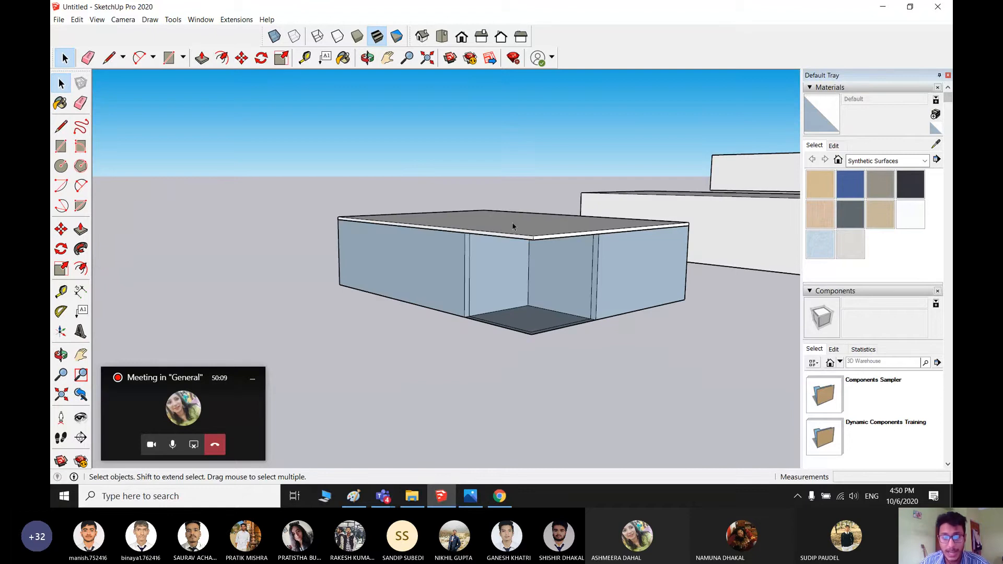
scroll(593, 242, "down", 3)
middle_click_drag(594, 243, 472, 298)
left_click_drag(659, 374, 428, 158)
key("Delete")
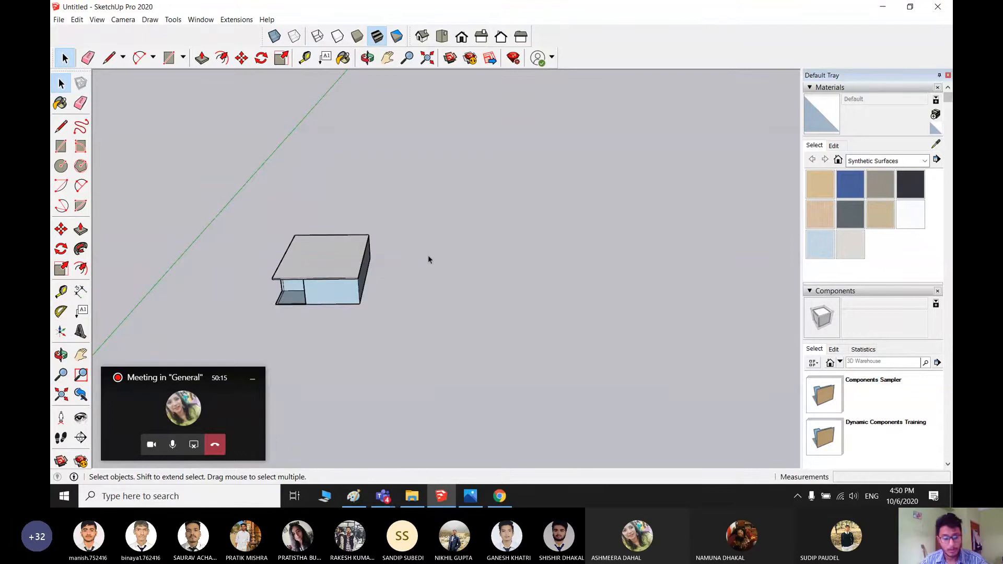
- Draw a rectangle about 56' 4" by 40' 7" beside the house and offset its outline about 3' 9" inward
key("r")
left_click(448, 245)
left_click(566, 307)
key("space")
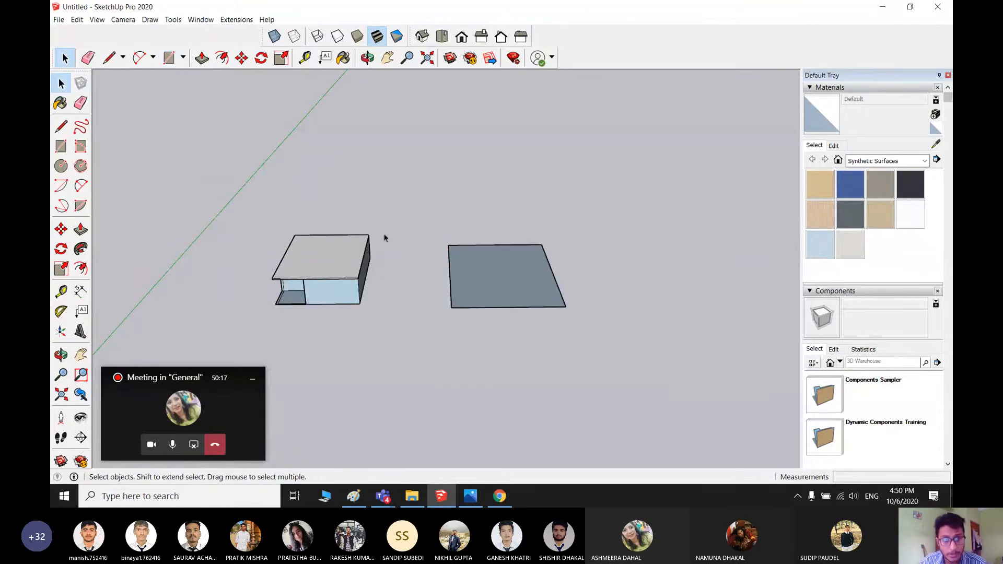
left_click(221, 57)
left_click(451, 260)
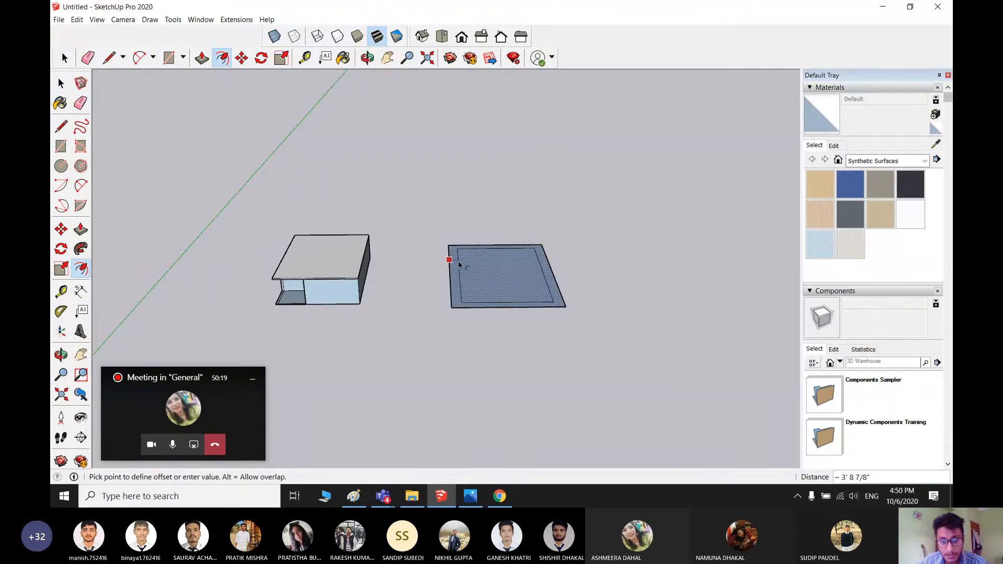
left_click(458, 264)
key("space")
- Pull the outer ring of the offset rectangle up with Push/Pull to form walls around the floor
scroll(511, 297, "up", 2)
key("p")
left_click(586, 293)
left_click(575, 235)
key("space")
middle_click_drag(510, 237, 544, 247)
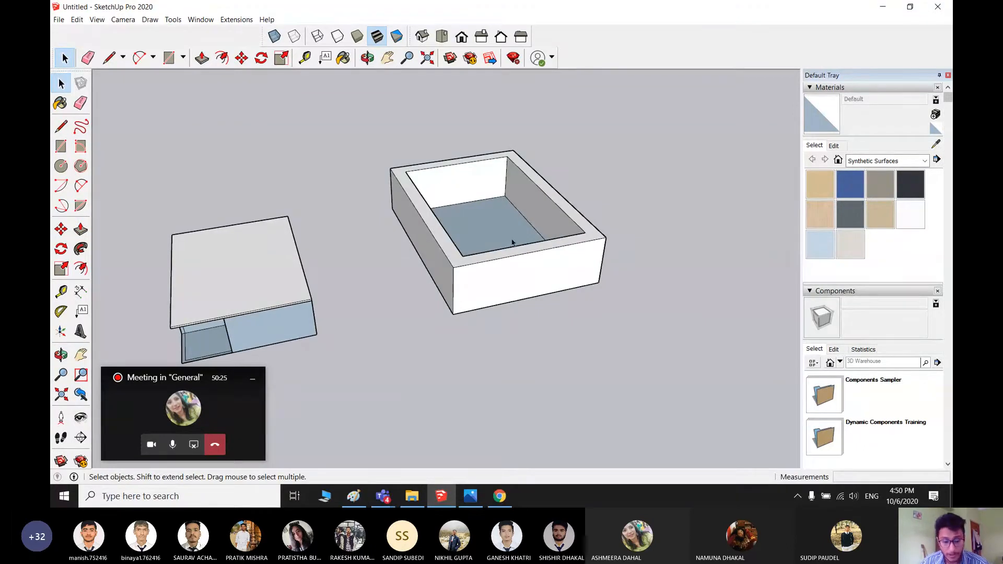
- Try to cap the walls with rectangles snapped to the outer and inner top corners
key("r")
left_click(390, 168)
left_click(606, 238)
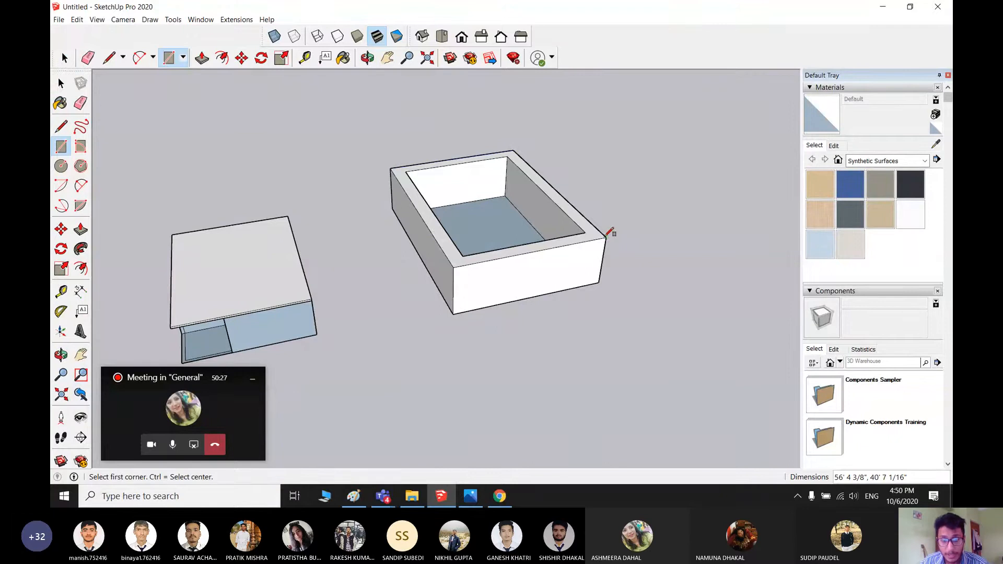
left_click(585, 233)
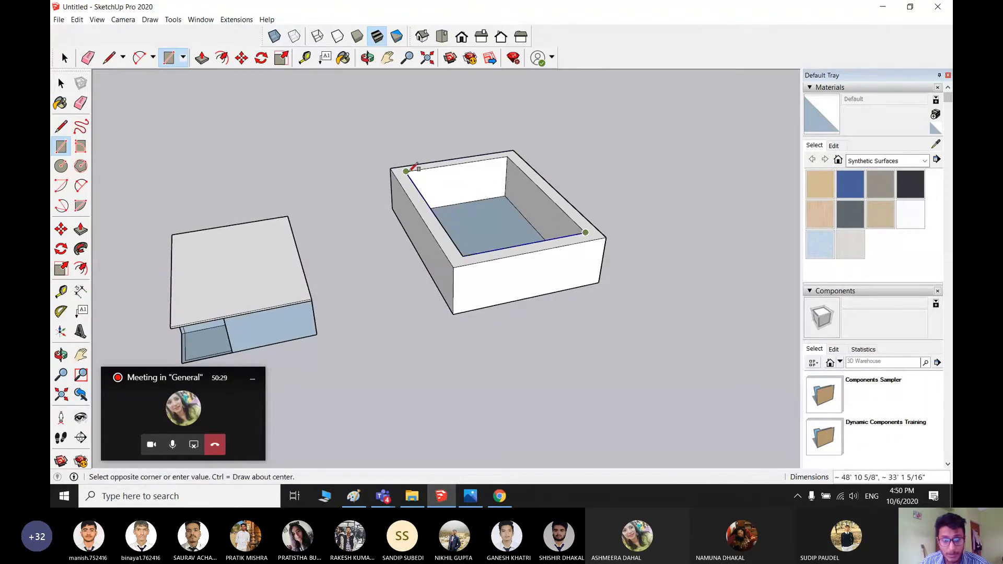
left_click(407, 170)
- In top view, draw a rectangle about 52' 10" by 37' 5" on the wall top, midway across the wall thickness
left_click(442, 37)
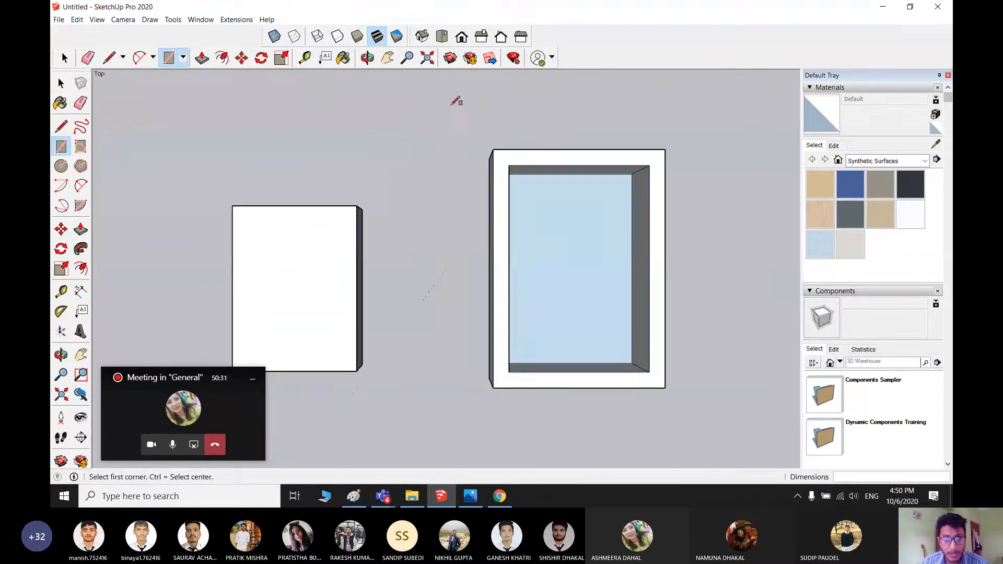
left_click(509, 166)
key("space")
key("r")
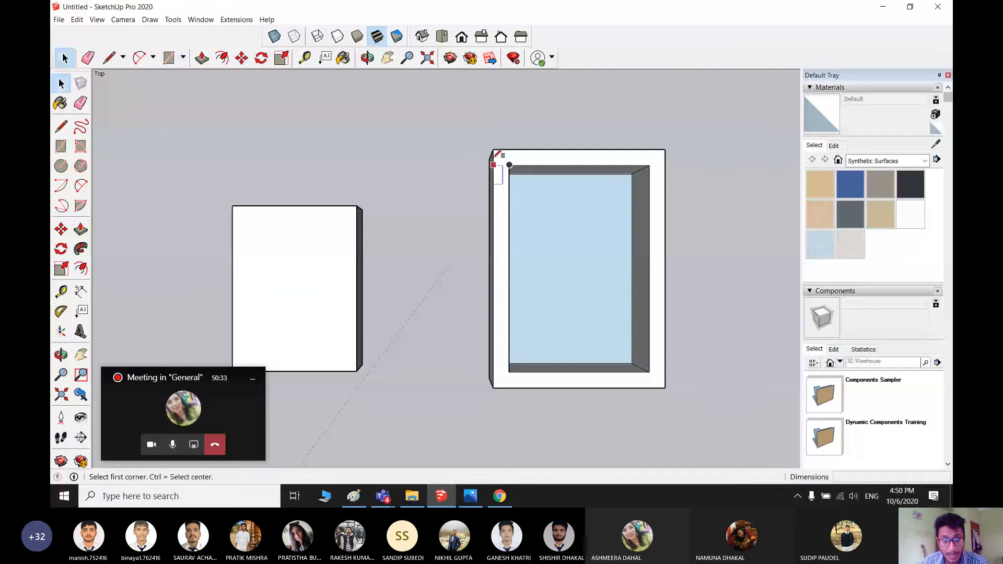
left_click(497, 158)
left_click(660, 376)
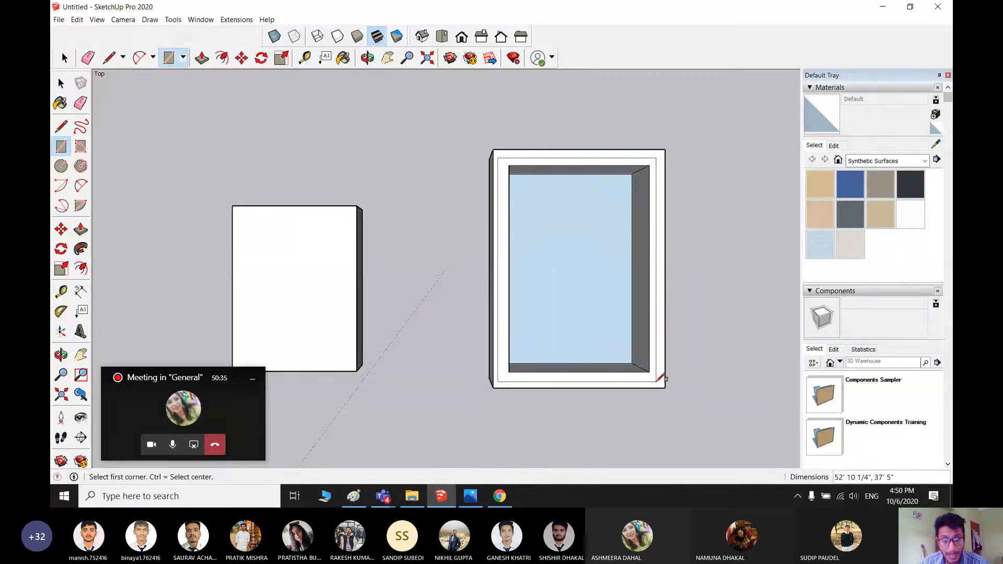
- Pull the inner ring of the wall top up about 18' 4" with Push/Pull
scroll(537, 369, "up", 1)
middle_click_drag(536, 368, 549, 291)
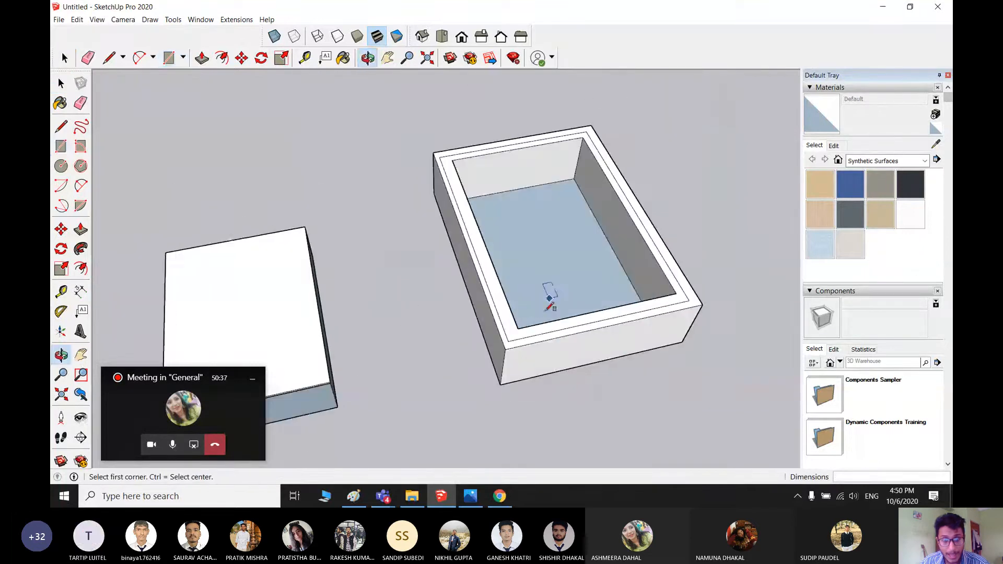
key("p")
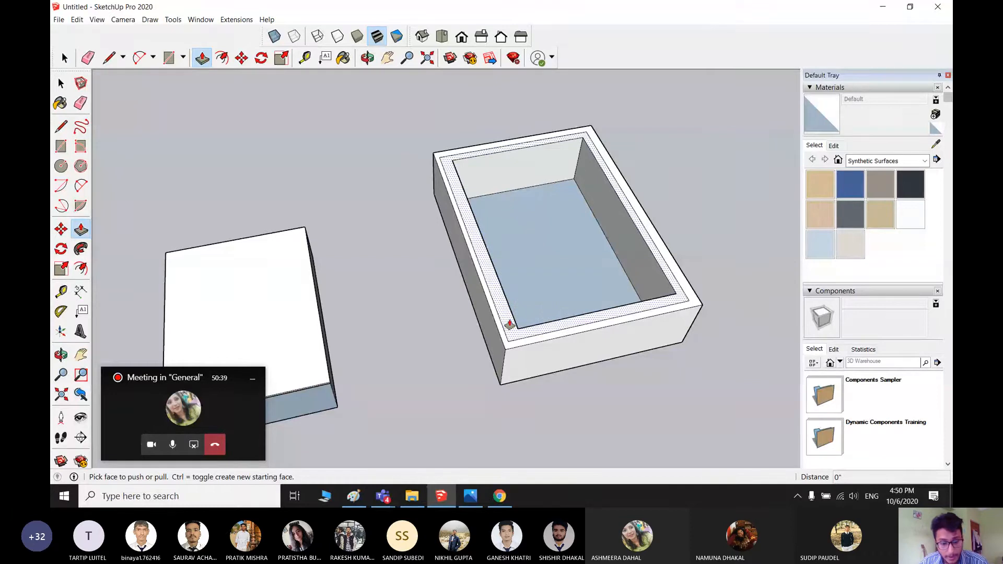
left_click(510, 324)
left_click(521, 266)
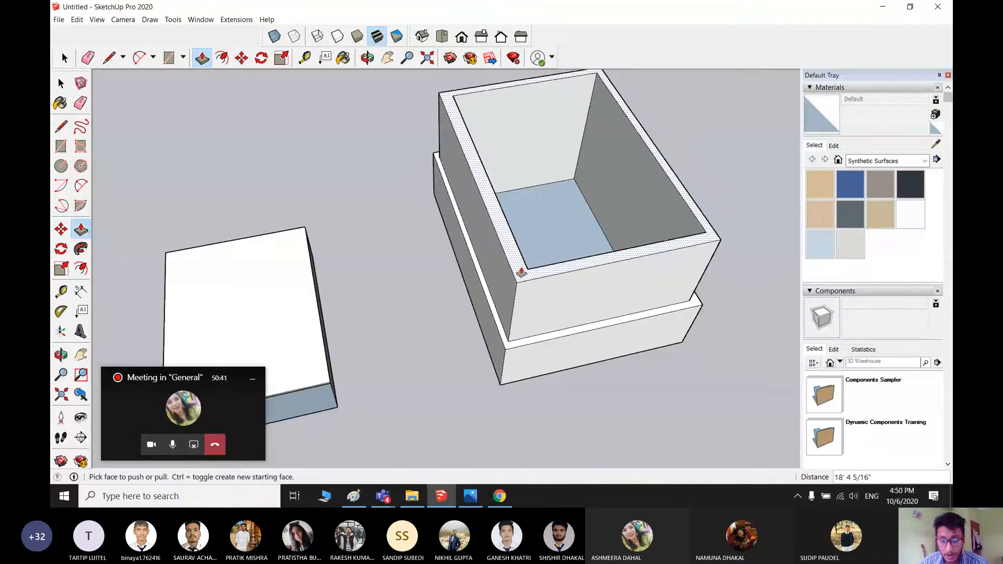
key("space")
- Draw a diagonal line between opposite inner top corners of the walls to close the opening with faces
middle_click_drag(640, 358, 406, 333)
scroll(335, 235, "down", 3)
key("l")
left_click(459, 264)
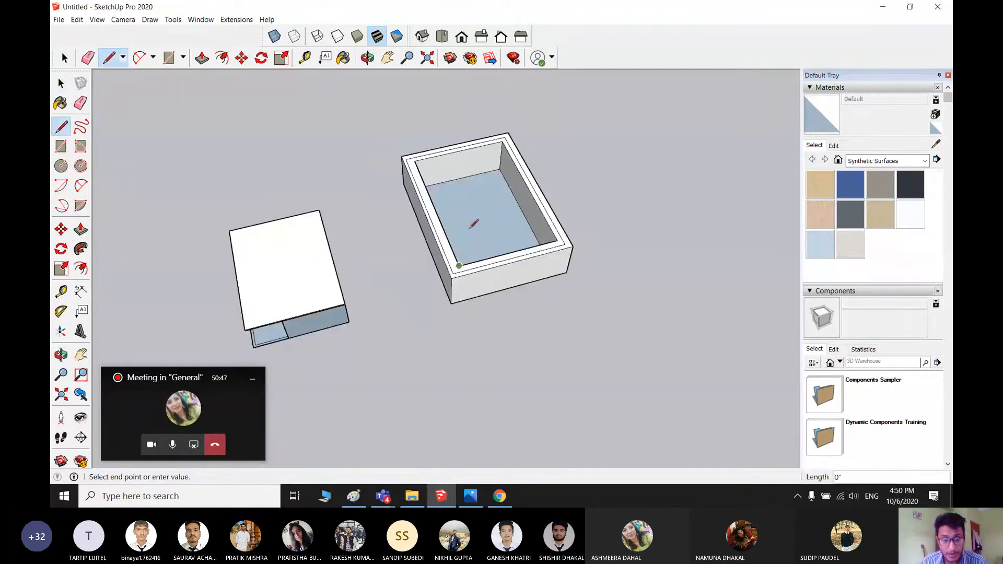
left_click(503, 140)
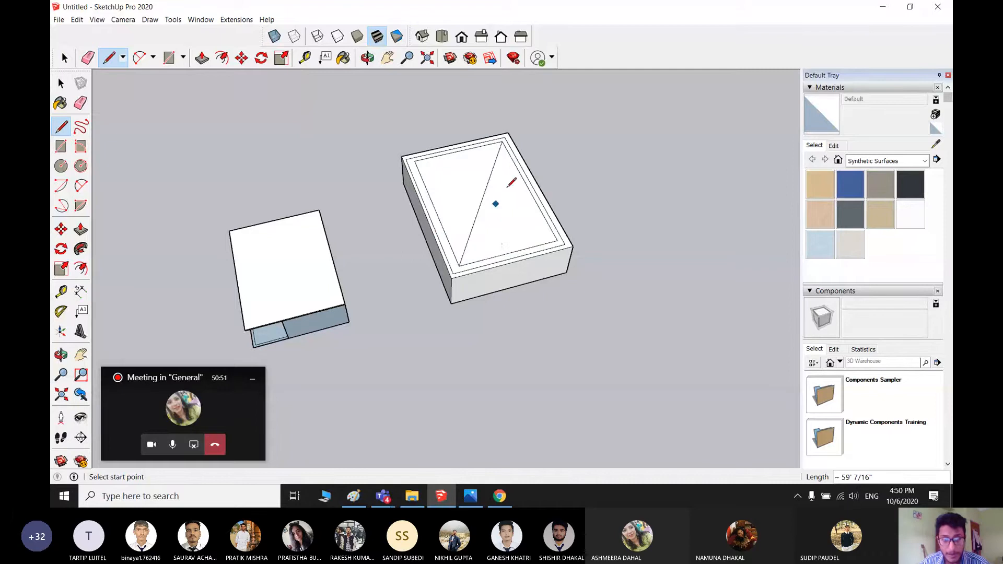
- Draw a rectangle about 24' by 11' on the capped top, on the side of the diagonal towards the front corner
key("space")
key("r")
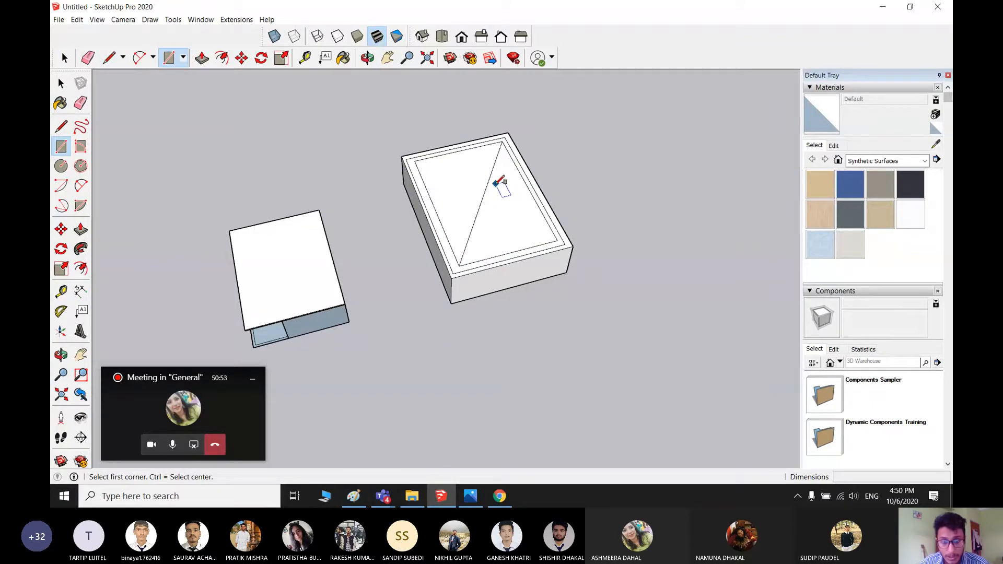
left_click(495, 188)
left_click(553, 232)
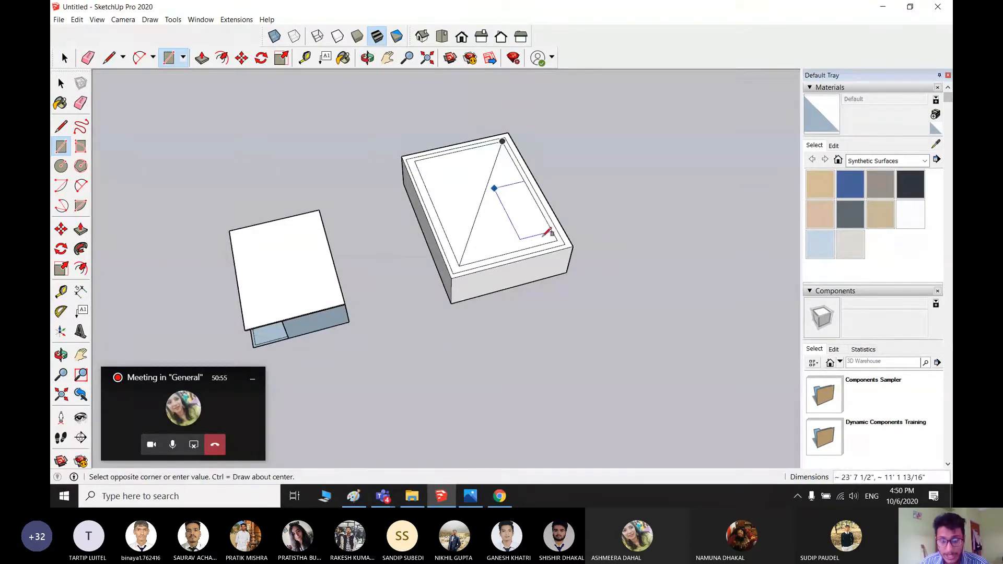
- Pull the rectangle on the capped top up about 12' 8" into a small block with Push/Pull
key("space")
key("p")
left_click(527, 220)
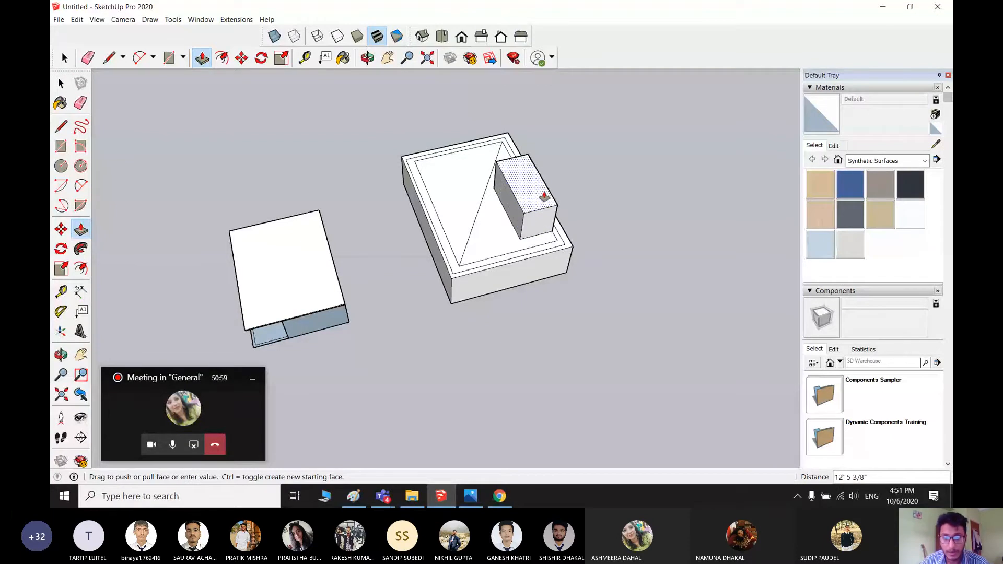
left_click(544, 197)
middle_click_drag(544, 352, 585, 197)
scroll(517, 193, "up", 3)
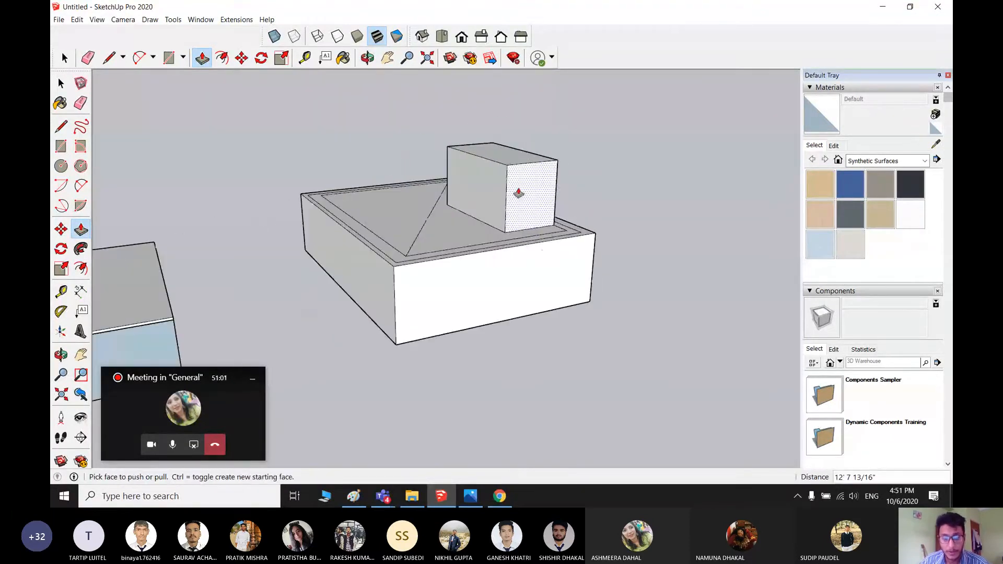
- Select all geometry connected to the small block's front face to check what it is joined to, and clear the selection
key("space")
middle_click_drag(523, 245, 594, 246)
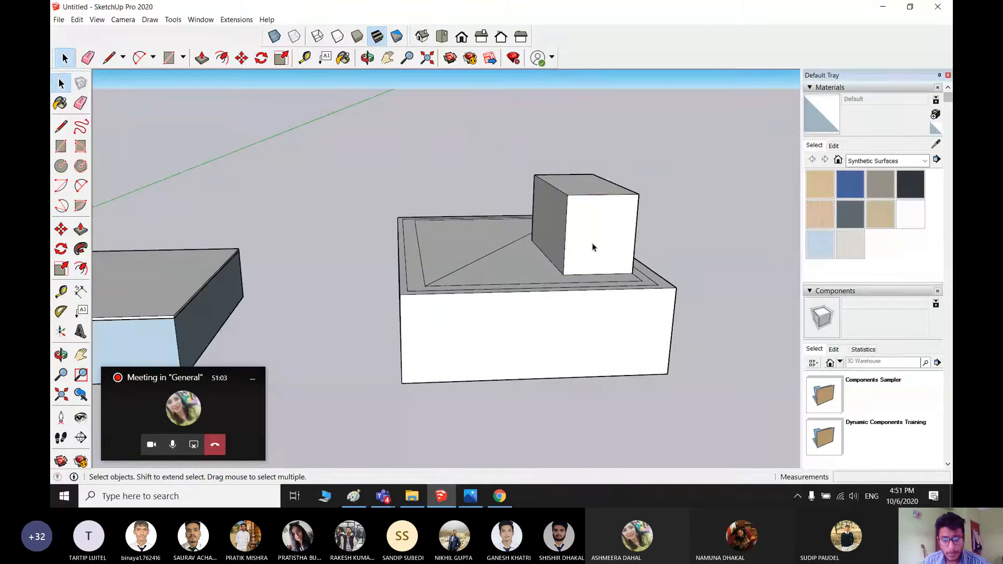
triple_click(610, 217)
middle_click_drag(653, 220, 710, 210)
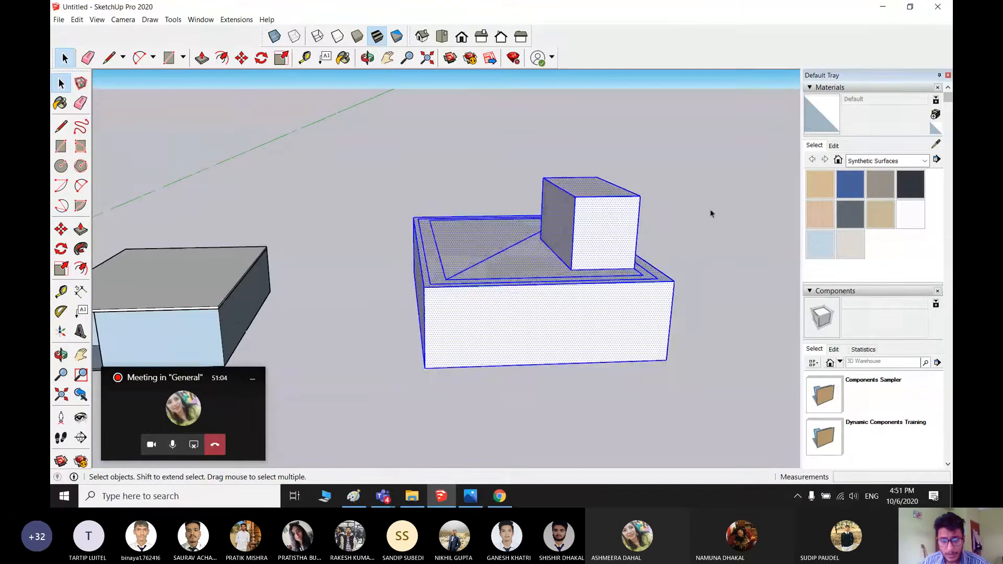
left_click(711, 210)
scroll(567, 216, "down", 3)
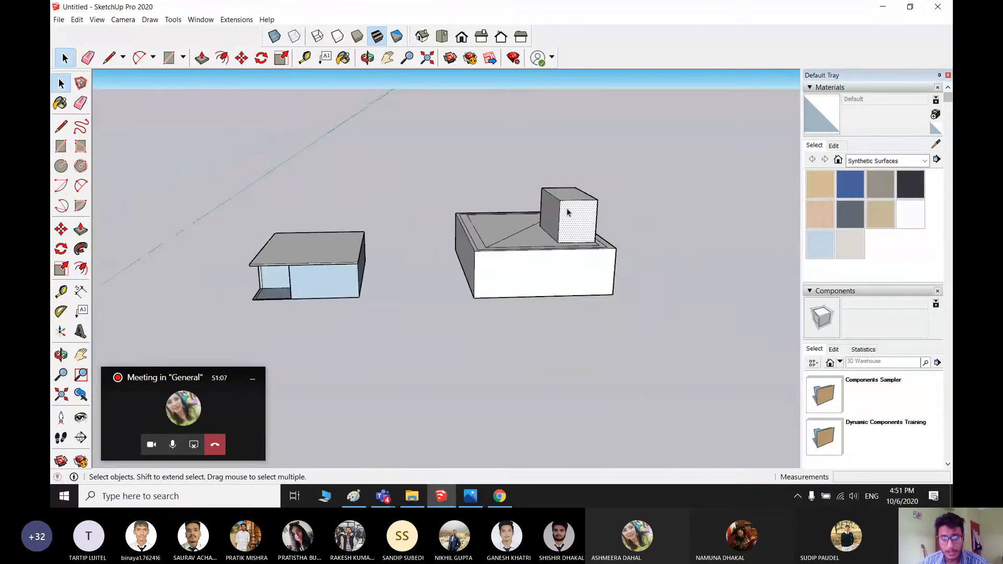
- Try to move the ungrouped small block, selected with its adjoining top faces, about 21' away from the larger block
mouse_move(527, 177)
left_mouse_down()
mouse_move(602, 221)
mouse_move(540, 187)
left_mouse_up()
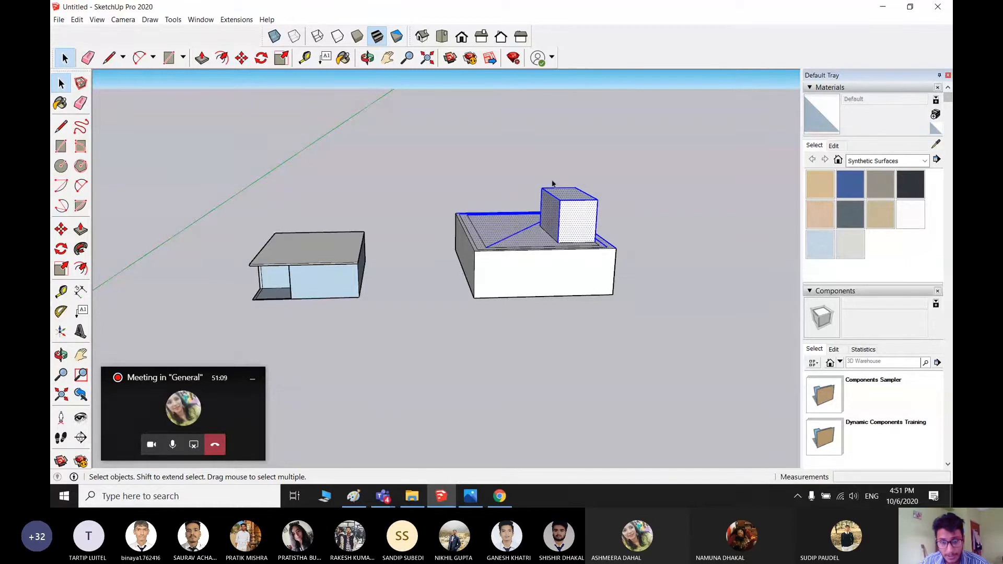
key("m")
left_click(559, 240)
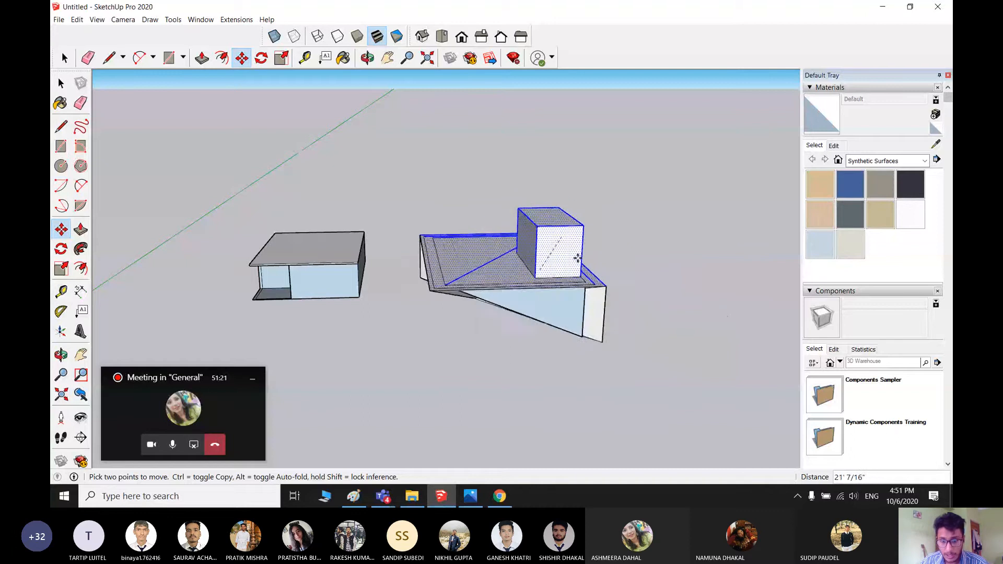
key("space")
- Draw a rectangle on the ground in front of the large block and pull it up into a low box
scroll(537, 256, "down", 3)
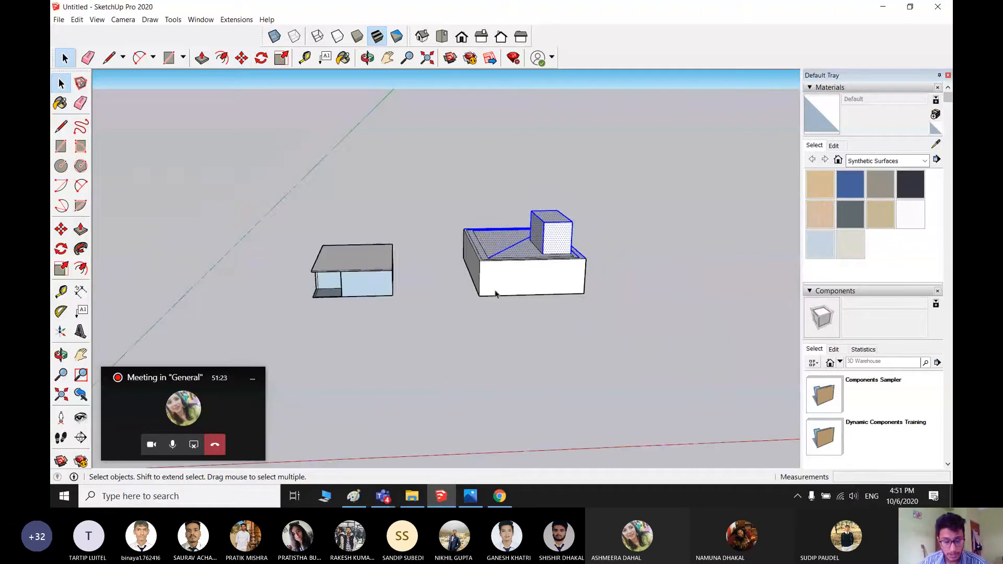
key("r")
left_click(509, 320)
left_click(639, 382)
key("space")
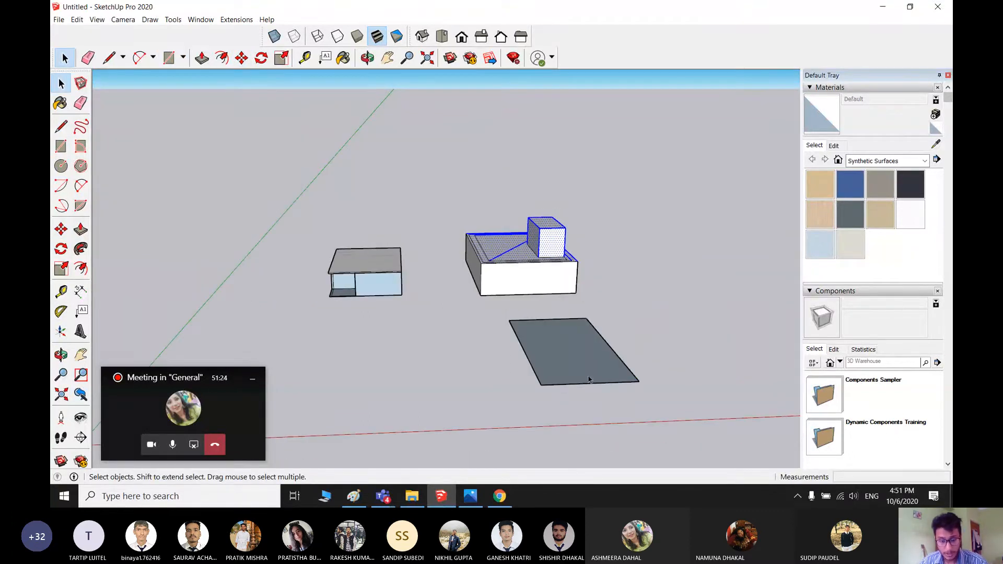
key("p")
left_click(582, 365)
left_click(593, 338)
key("space")
- Select all faces and edges of the new low box and make them a group
double_click(583, 333)
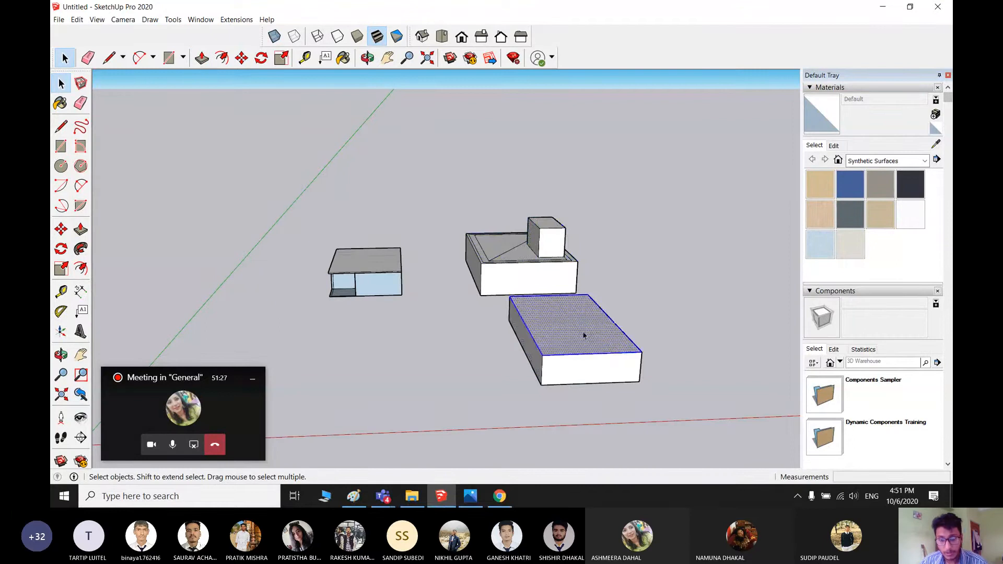
left_click(584, 333)
right_click(583, 332)
left_click(634, 421)
left_click(701, 318)
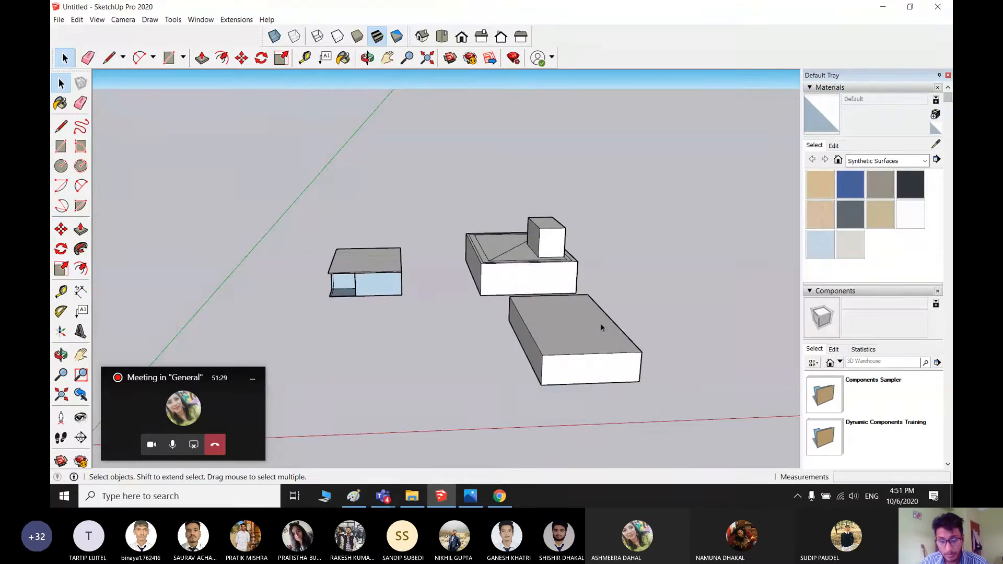
- Build a small rectangular block on top of the grouped low box and make it a separate group
key("r")
left_click(580, 313)
left_click(606, 338)
key("space")
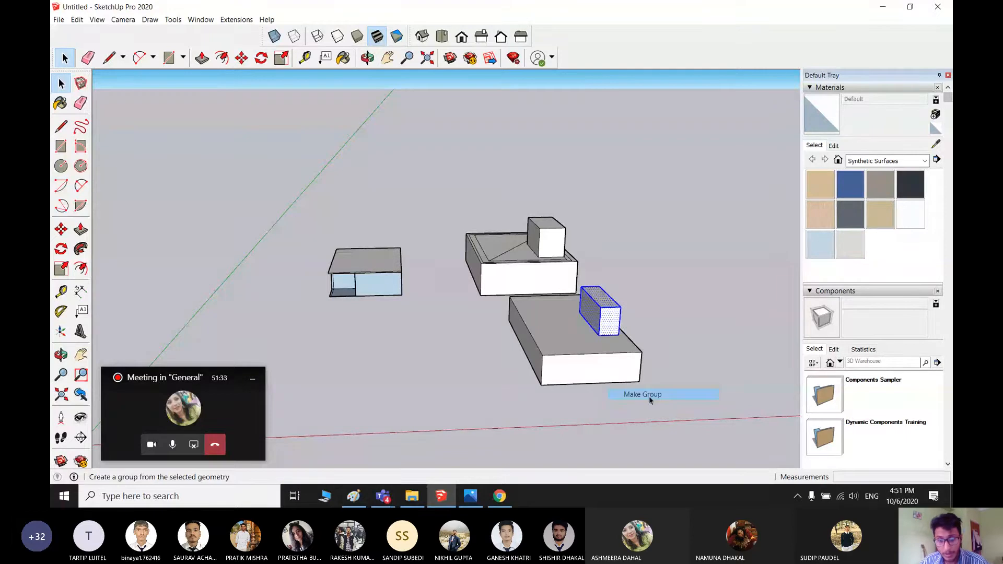
- Try to move the grouped small block about 38' 5" sideways off the low box
key("m")
left_click(602, 307)
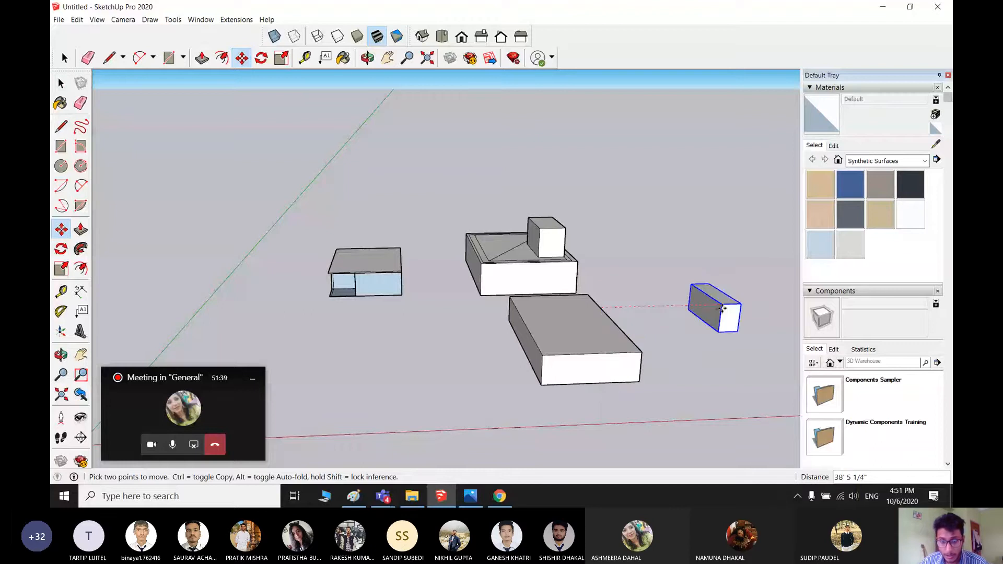
key("space")
- Try to move the selected upper part of the ungrouped small block about 93' 3" away from its base
left_click(560, 246)
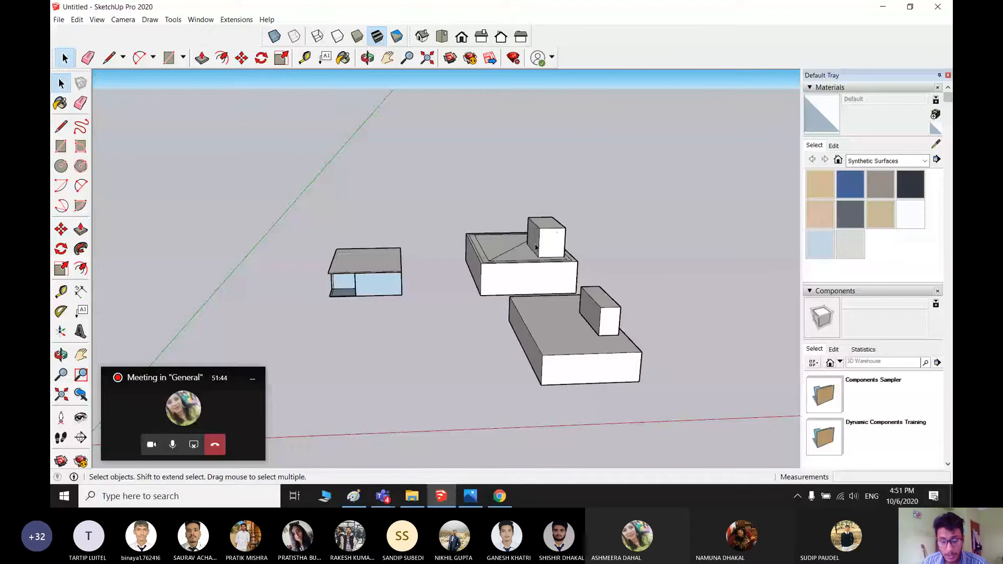
left_click(547, 245)
left_click_drag(497, 197, 580, 255)
key("m")
left_click(557, 230)
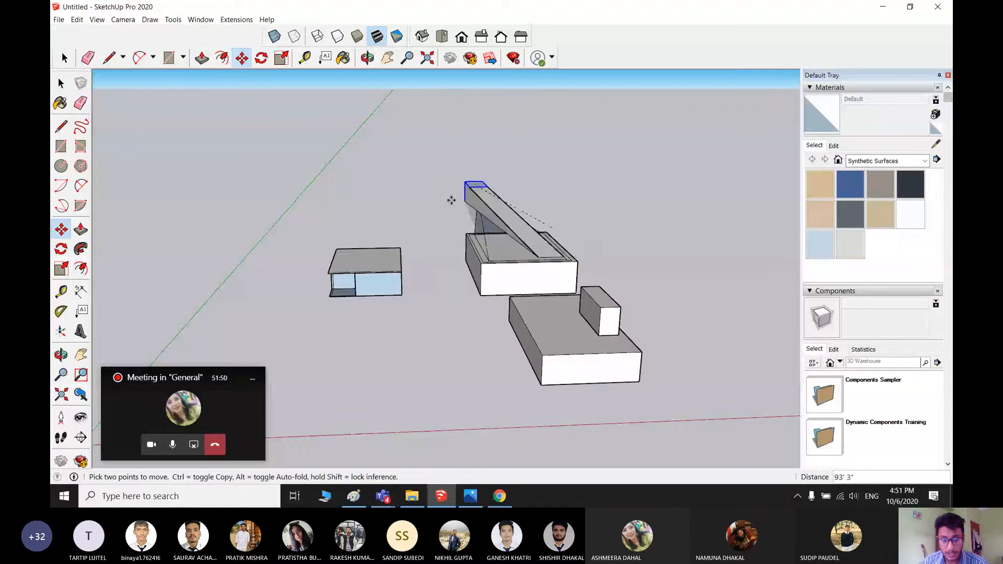
key("Escape")
key("space")
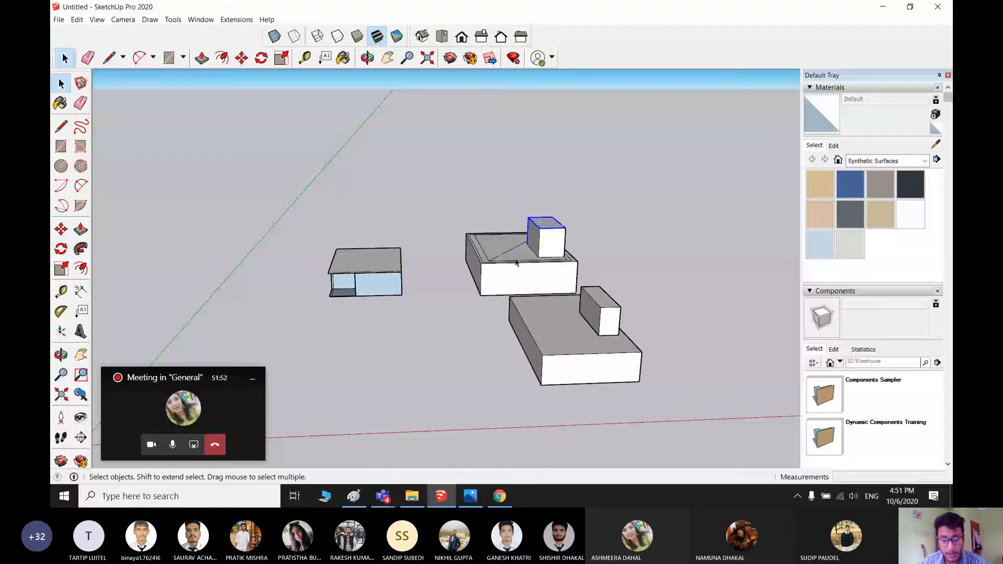
- Make the ungrouped large block and its attached small block into one group
triple_click(514, 256)
right_click(514, 255)
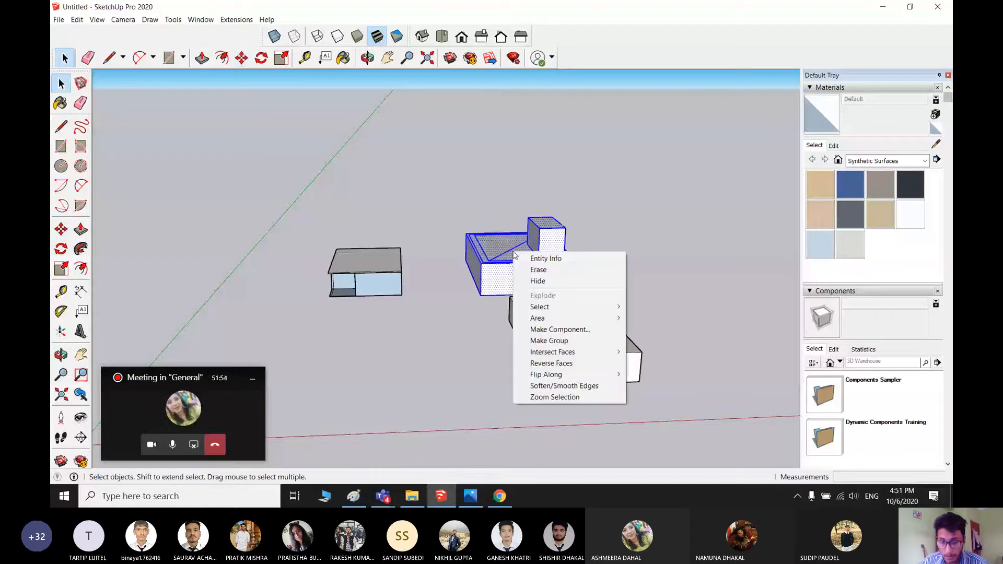
left_click(672, 216)
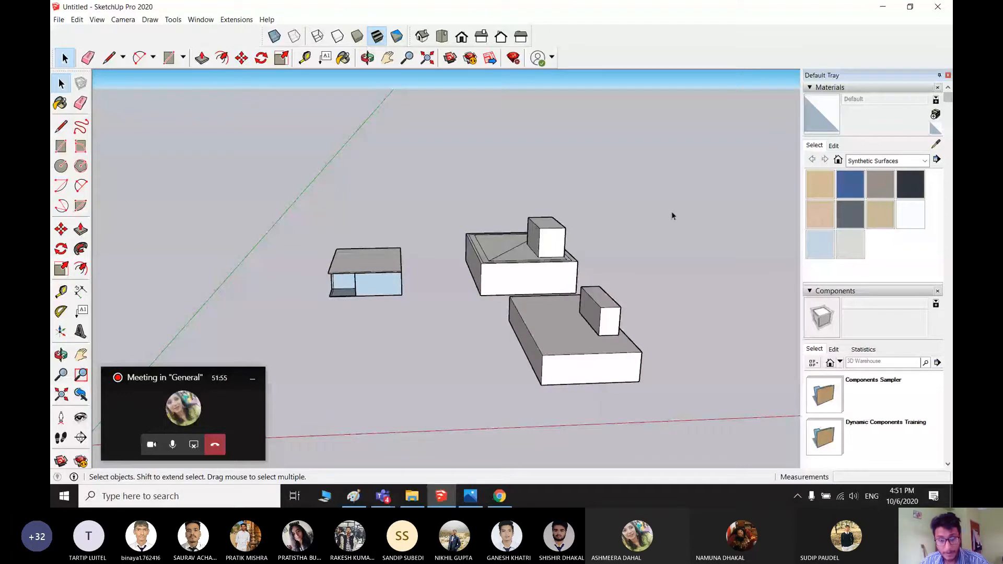
- Pull the new rectangle on top of the large group up into a second small block
key("p")
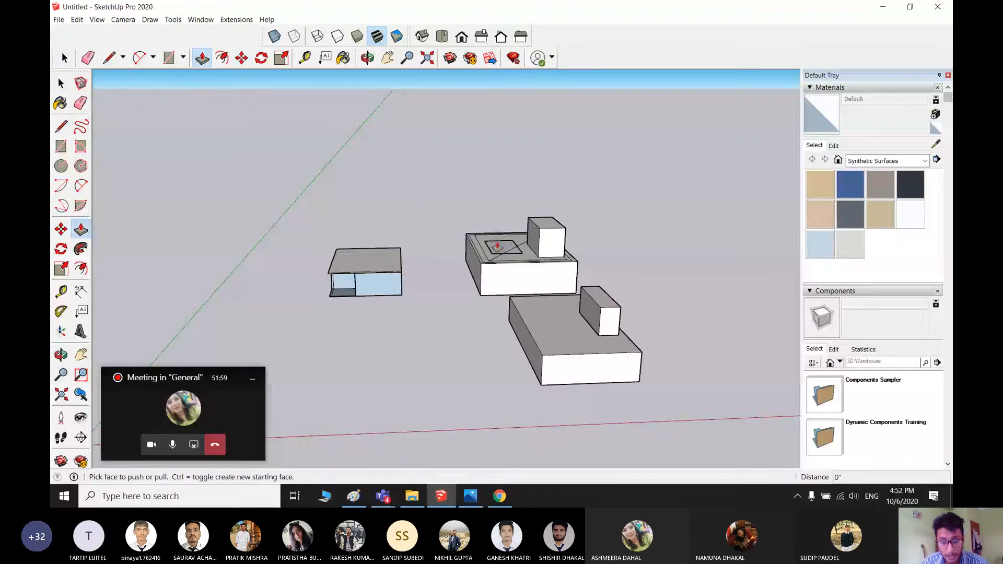
left_click_drag(498, 246, 498, 238)
key("space")
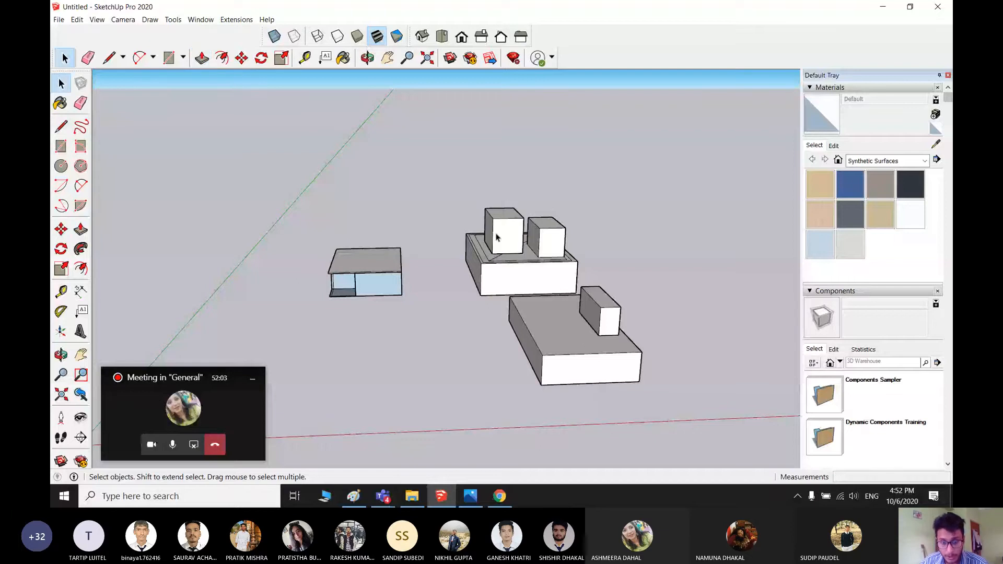
- Move the second small block as a group up off the large block so it floats above it
key("m")
left_click(496, 238)
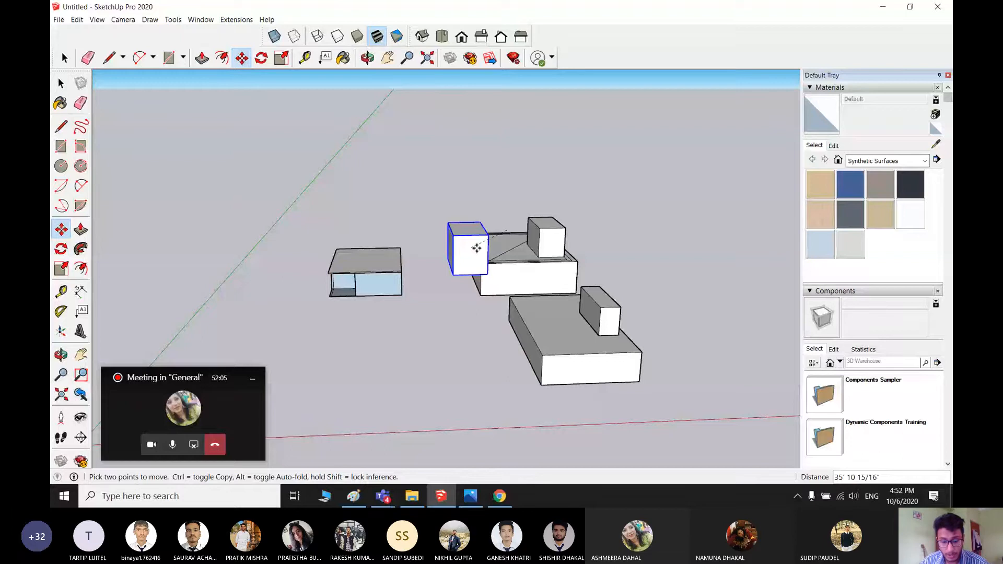
left_click(525, 160)
- Try to move the large group together with its attached small block
left_click(517, 246)
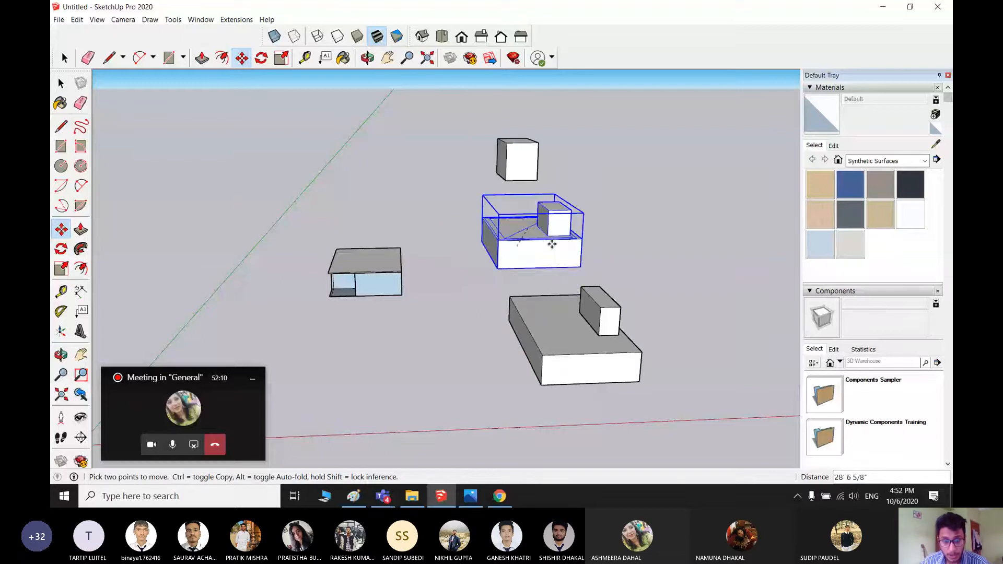
left_click(506, 249)
key("space")
- Open the large group for editing and try to move the attached small block's front face and its selected upper part
double_click(507, 249)
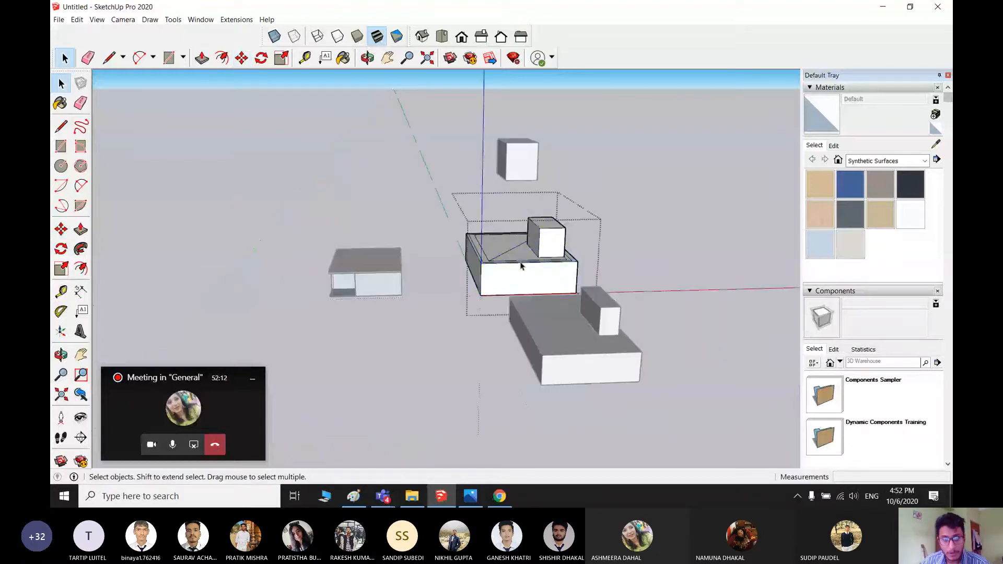
left_click(552, 247)
key("m")
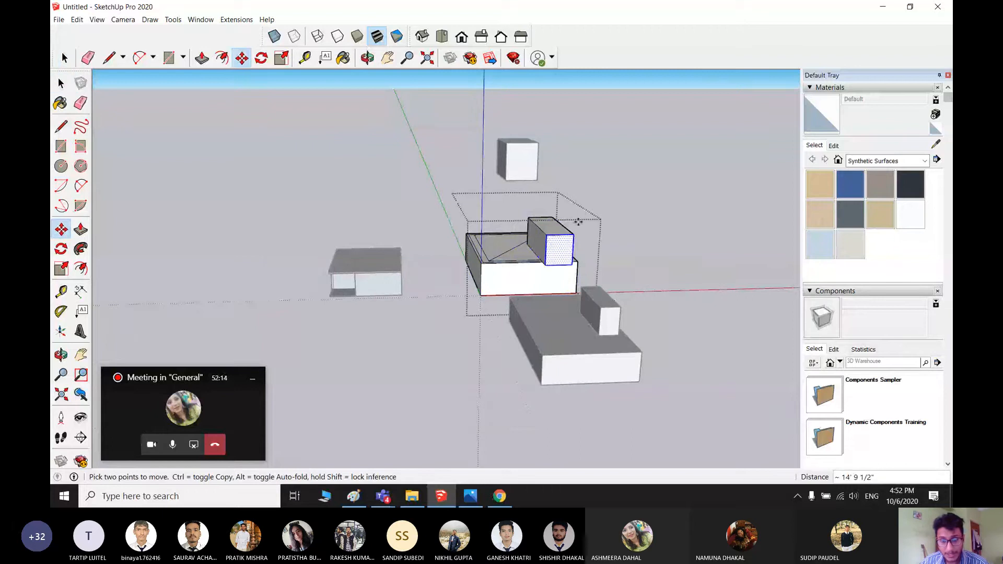
left_click(549, 245)
key("space")
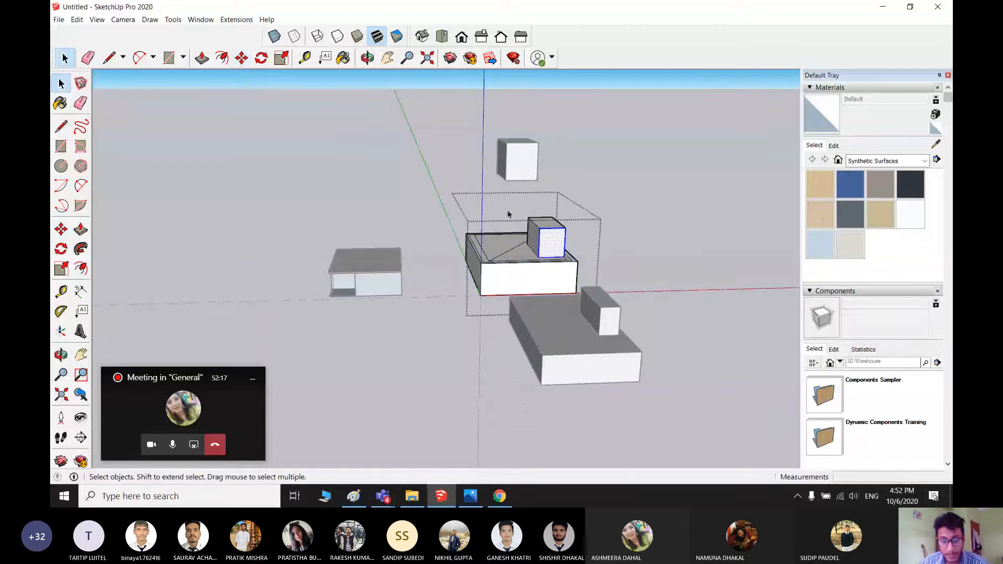
left_click_drag(509, 213, 558, 244)
key("m")
left_click(552, 228)
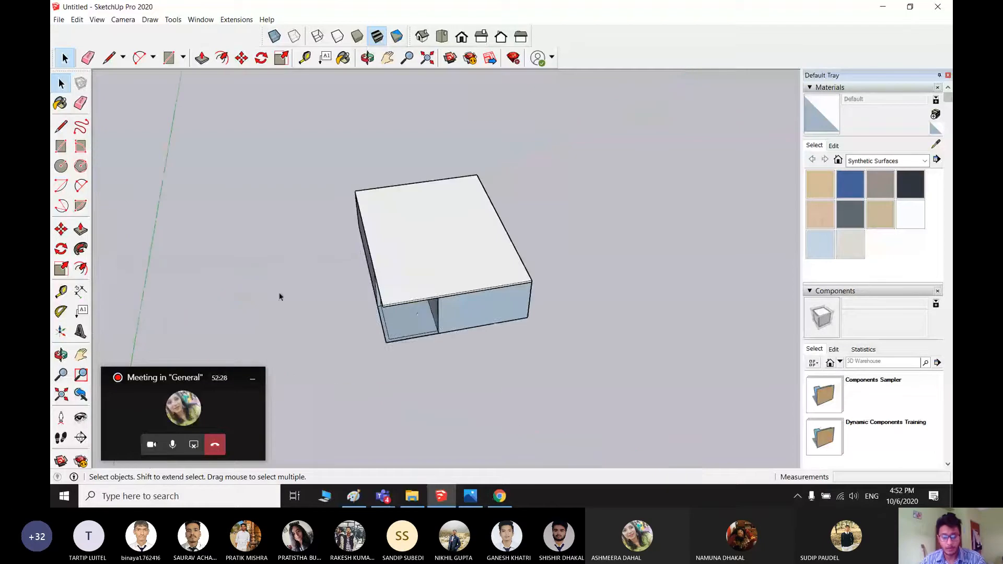
- Move the roof slab about 57' 2" off the house and place it beside the walls
middle_click_drag(418, 313, 482, 354)
key("m")
left_click(533, 301)
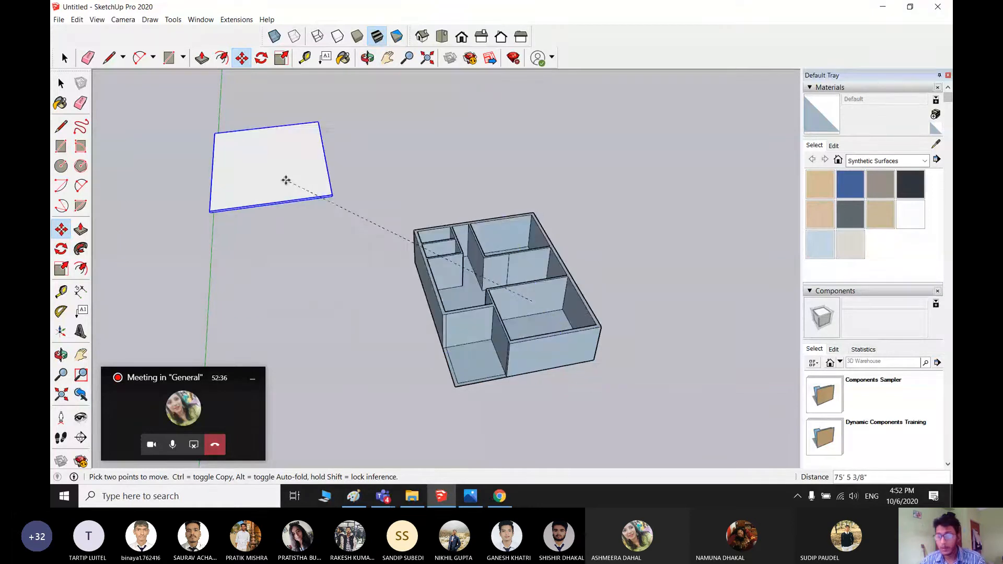
scroll(510, 261, "down", 2)
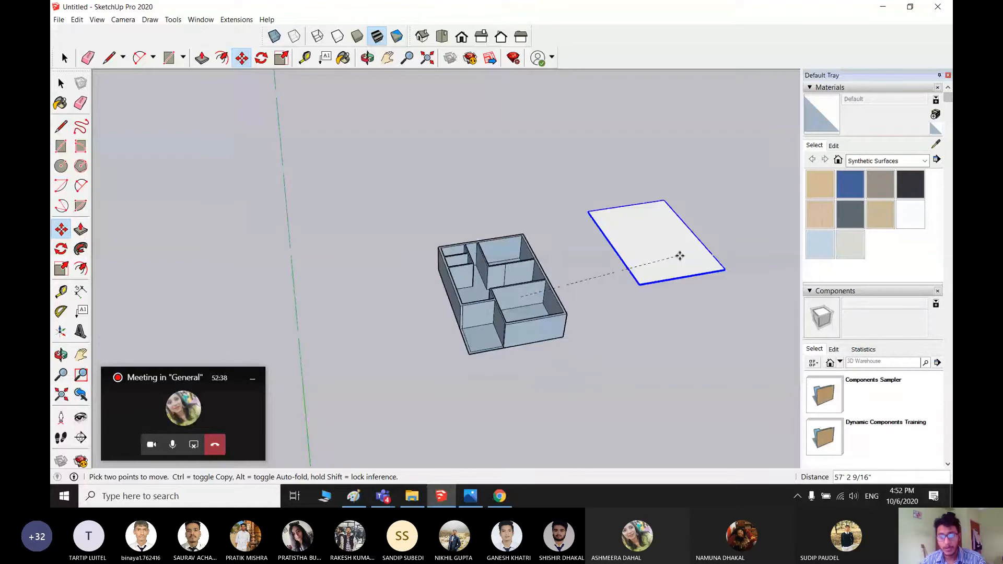
left_click(680, 256)
- Inspect the rooms inside the uncovered storey and undo the roof slab's move
middle_click_drag(562, 273, 491, 426)
scroll(476, 308, "up", 6)
key("space")
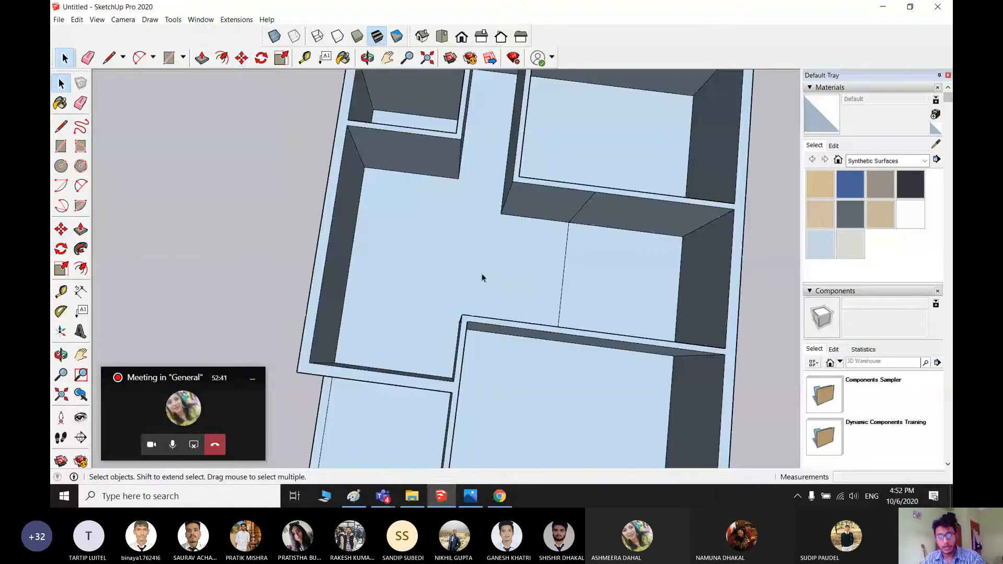
middle_click_drag(482, 278, 469, 186)
scroll(405, 306, "down", 8)
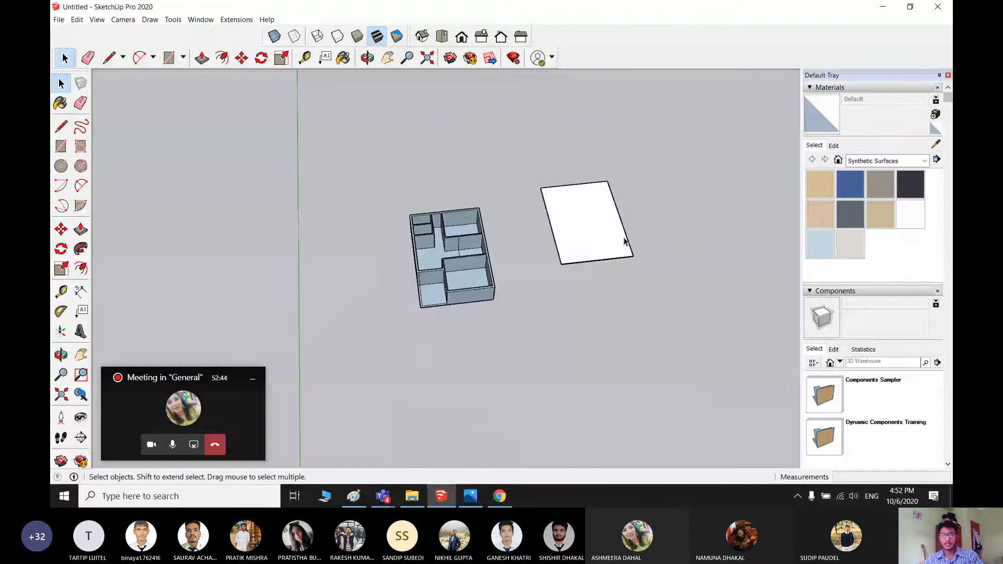
key("ctrl+z")
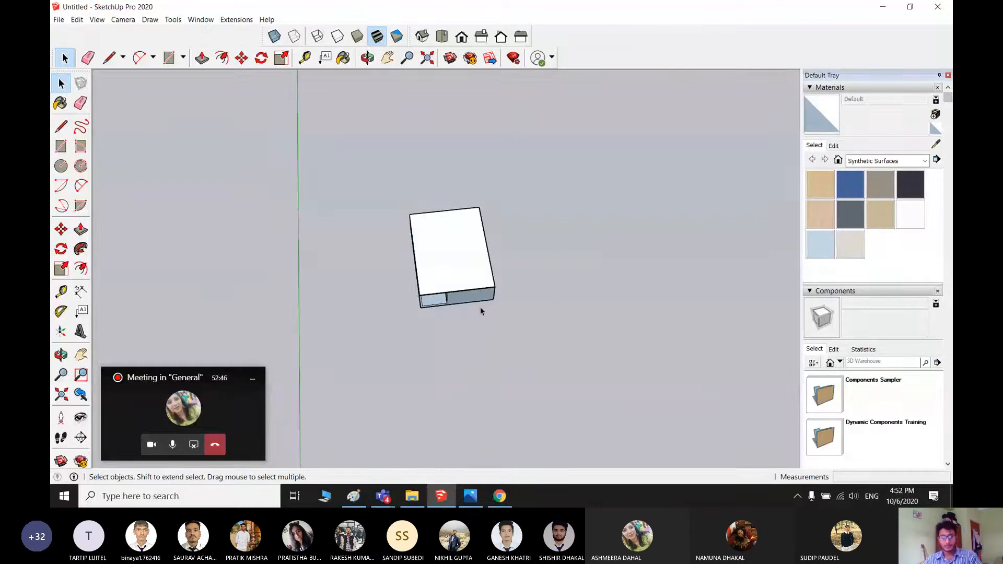
- Examine the house from several angles and select the storey and the roof slab in turn to check their separate grouping
middle_click_drag(480, 312, 395, 354)
scroll(465, 329, "down", 4)
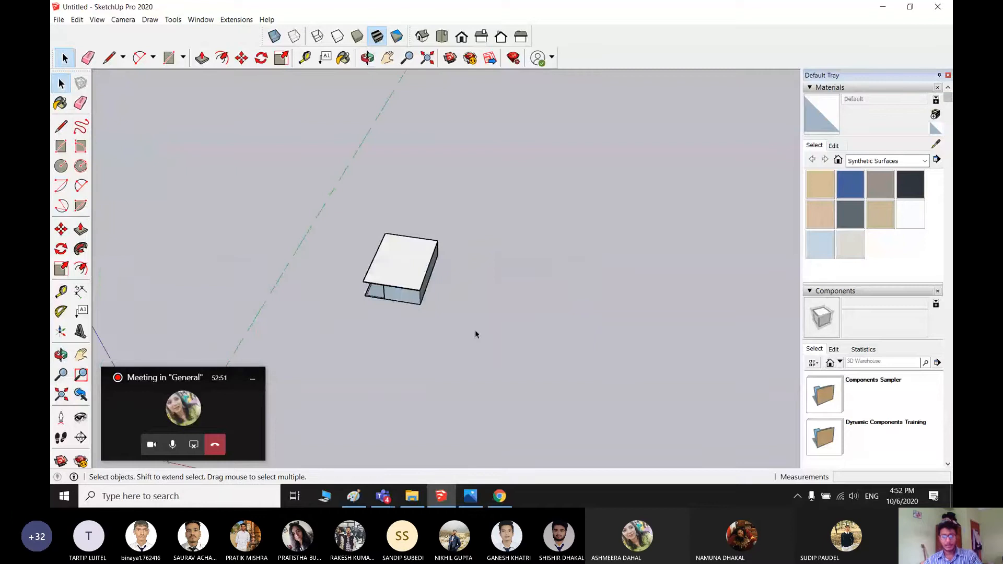
scroll(343, 285, "up", 2)
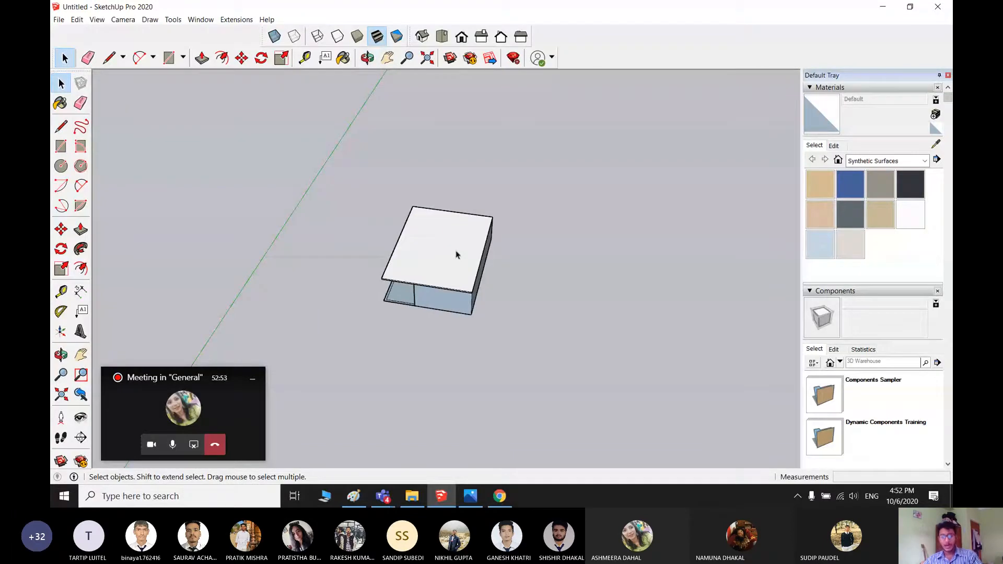
middle_click_drag(458, 254, 387, 291)
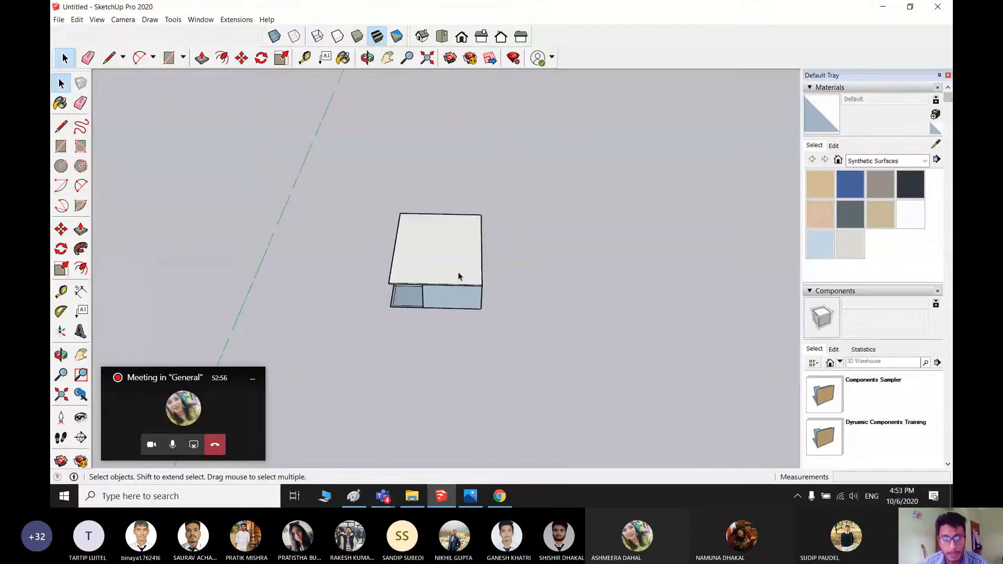
middle_click_drag(459, 276, 428, 228)
left_click(439, 266)
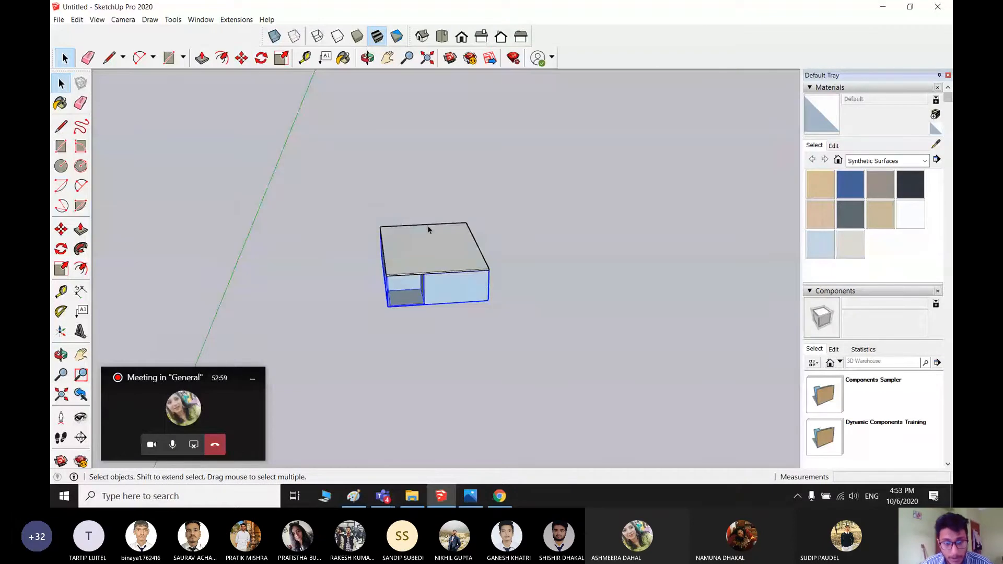
left_click(434, 247)
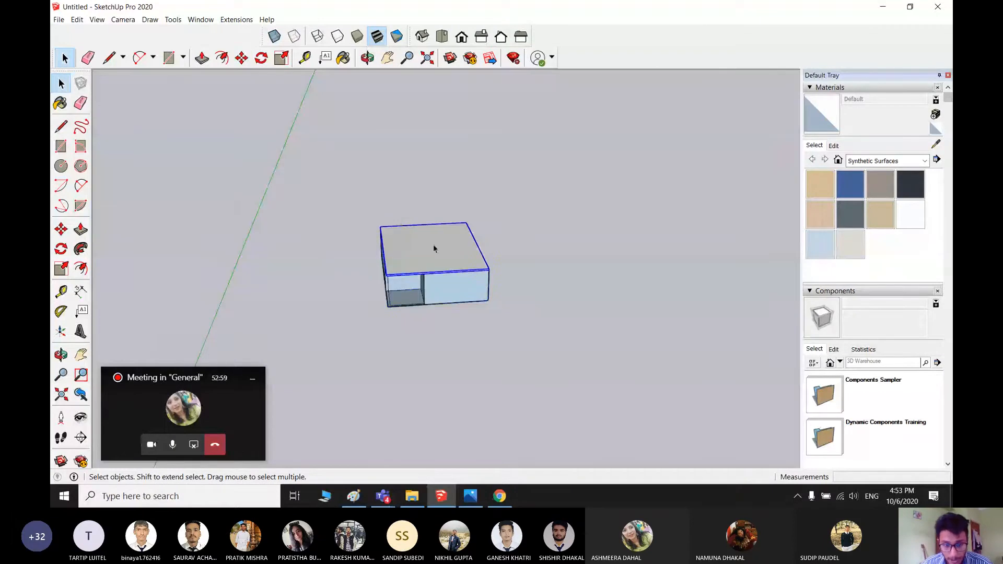
left_click(550, 282)
scroll(438, 296, "up", 2)
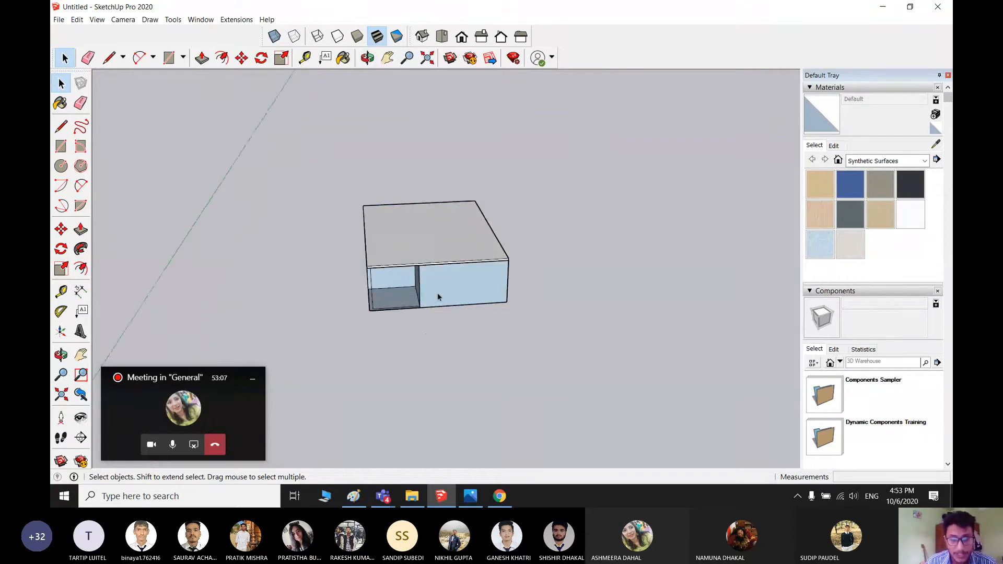
scroll(437, 294, "up", 1)
middle_click_drag(438, 294, 508, 357, "shift")
scroll(468, 359, "up", 1)
left_click(487, 278)
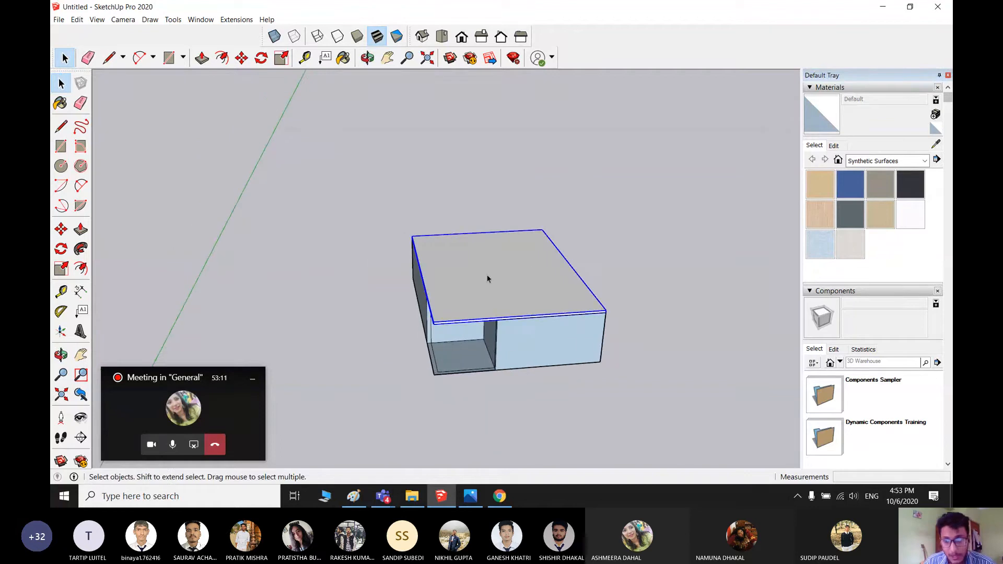
- Create a tag named First floor and clear the roof slab's selection
scroll(871, 259, "down", 5)
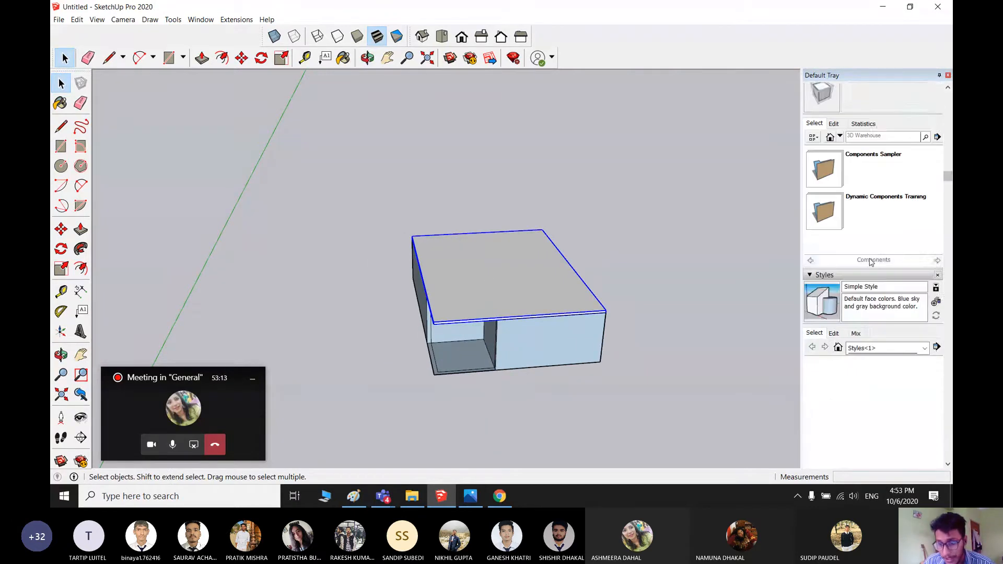
scroll(871, 261, "down", 3)
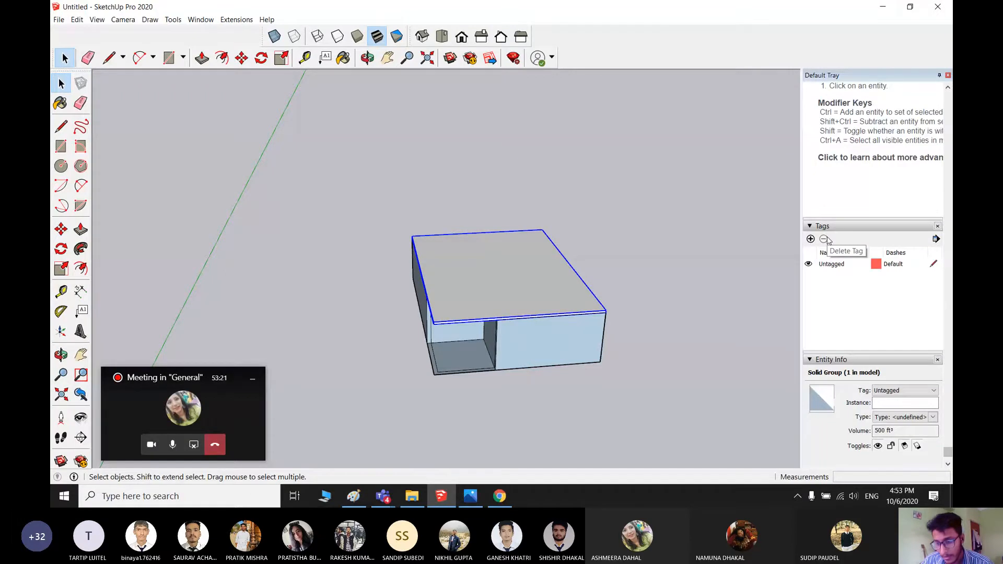
scroll(843, 249, "up", 2)
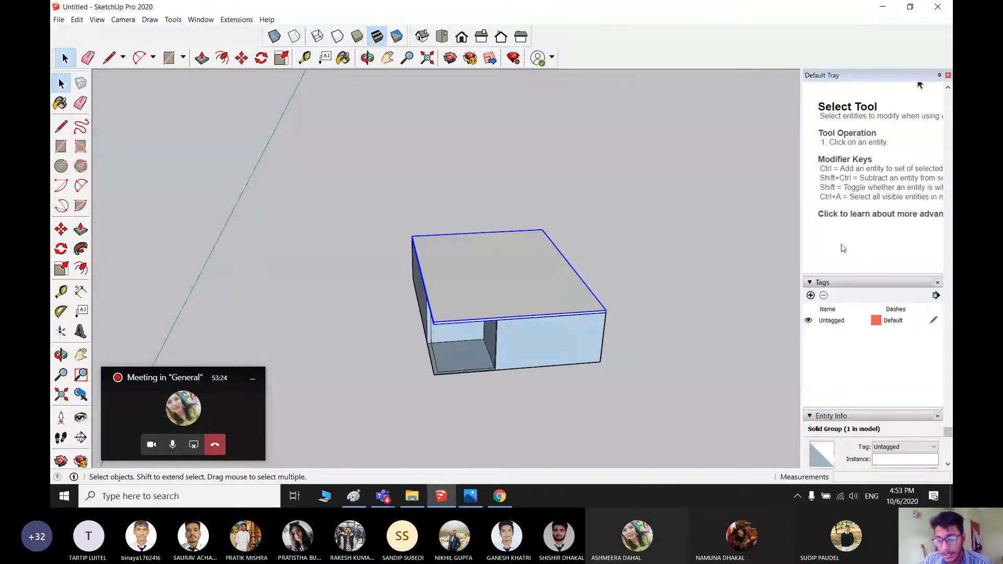
scroll(843, 248, "down", 1)
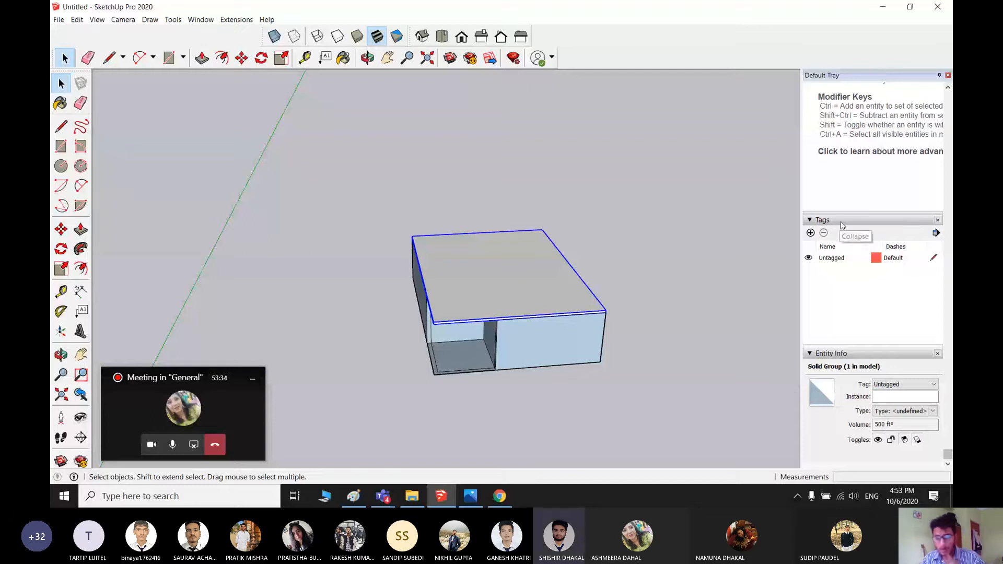
left_click(810, 233)
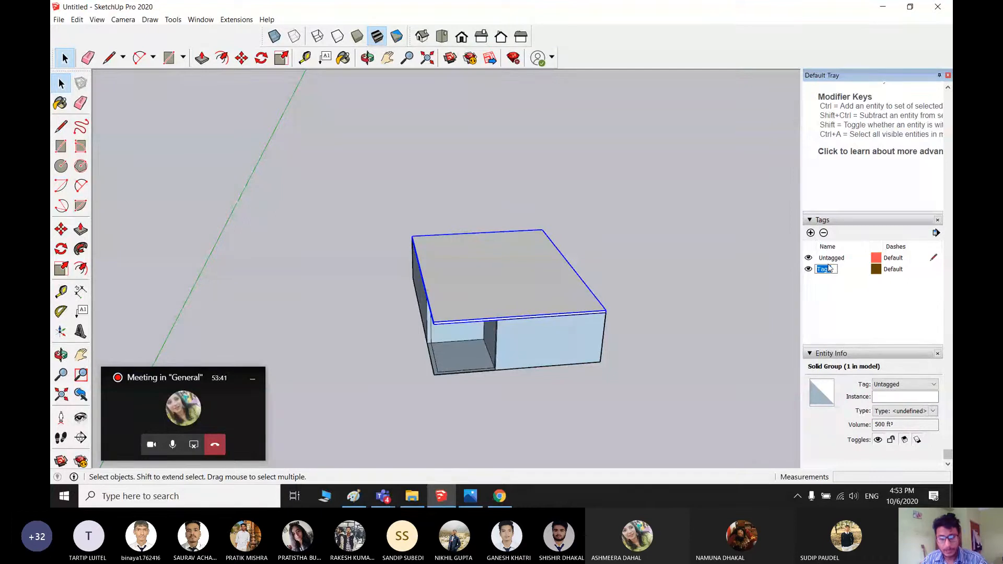
type("Fi")
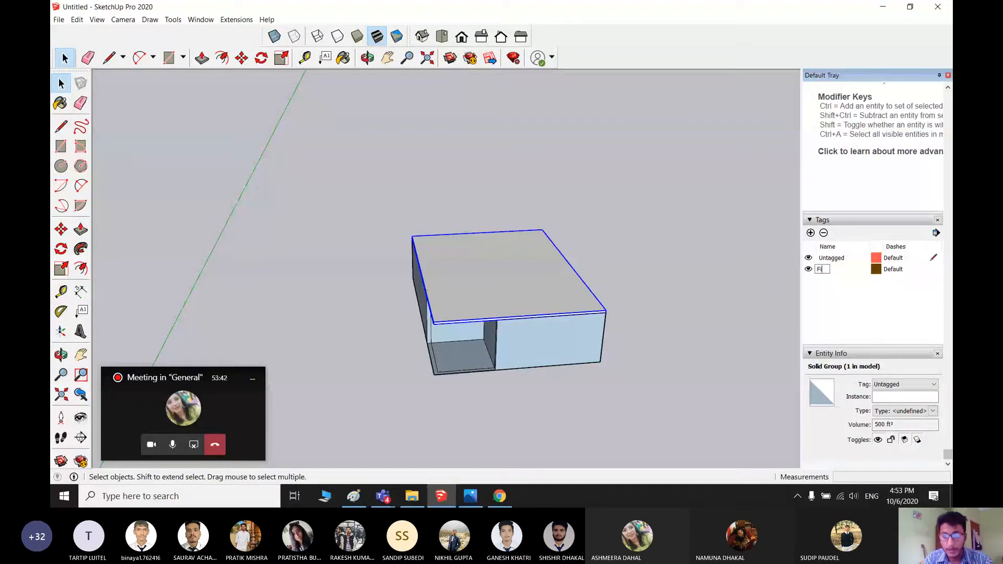
type("rst floo")
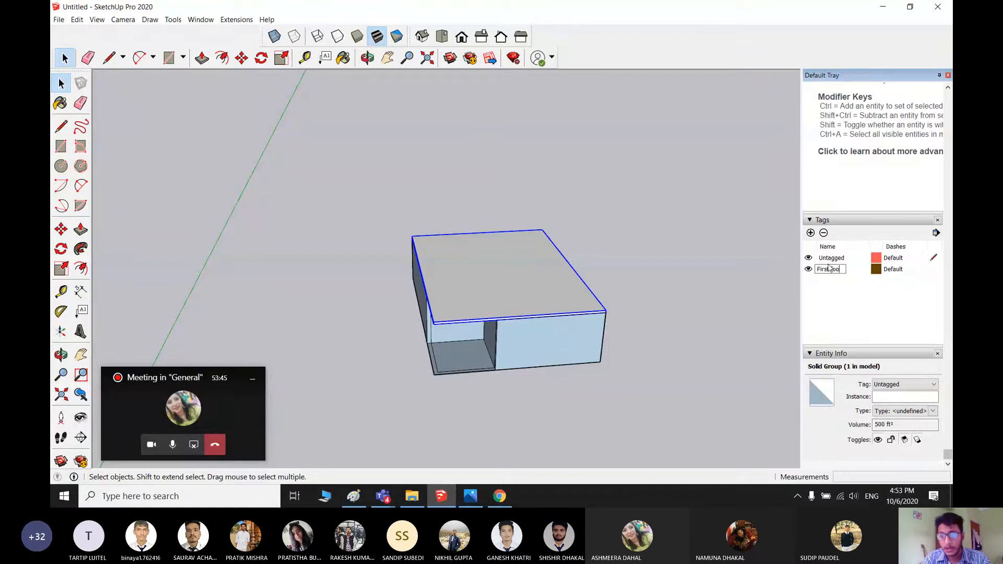
type("r")
left_click(674, 188)
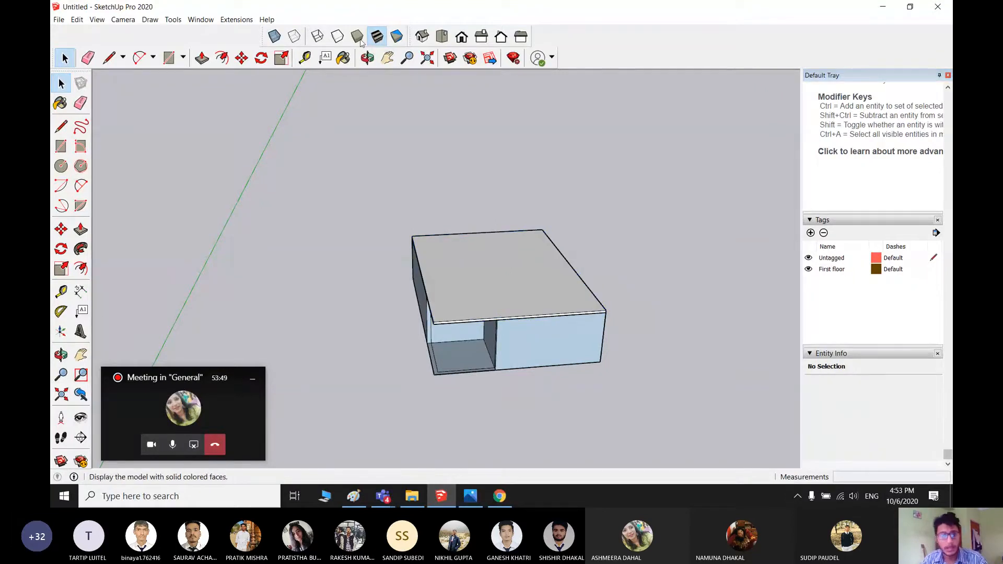
- Check that Tags is enabled among the default tray options, and collapse and expand the tag list
left_click(209, 24)
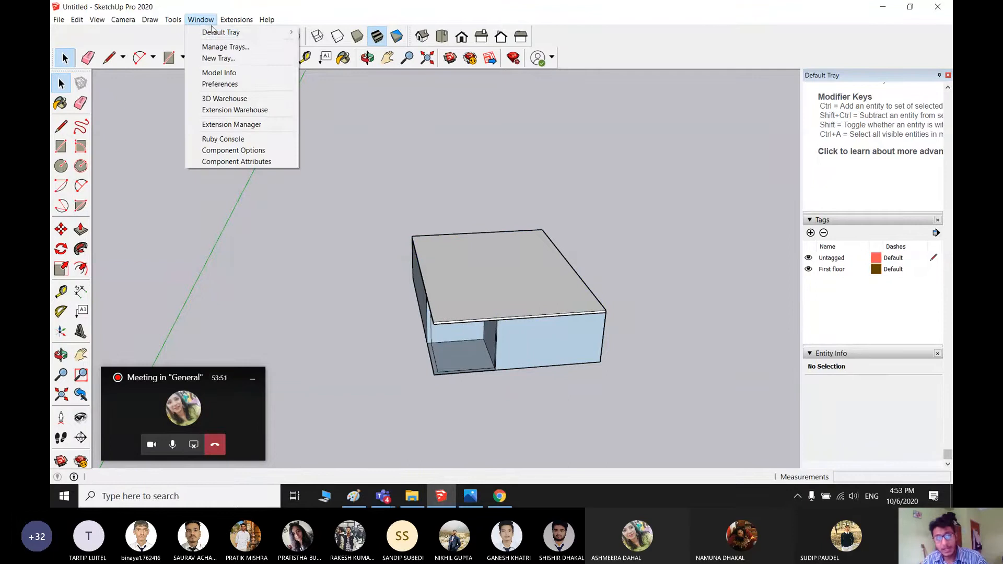
mouse_move(230, 32)
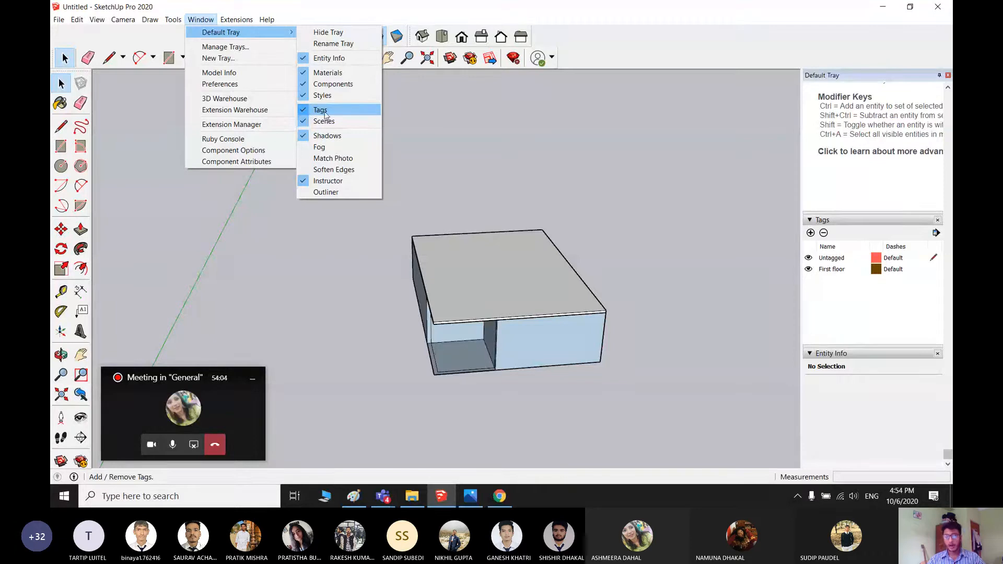
left_click(647, 217)
left_click(837, 222)
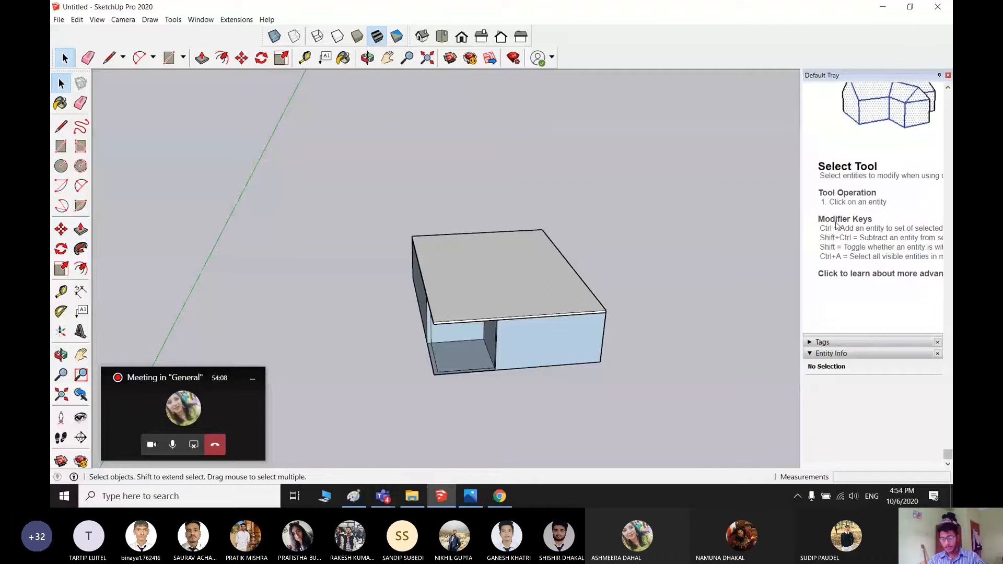
left_click(824, 343)
scroll(791, 316, "down", 1)
scroll(810, 346, "up", 2)
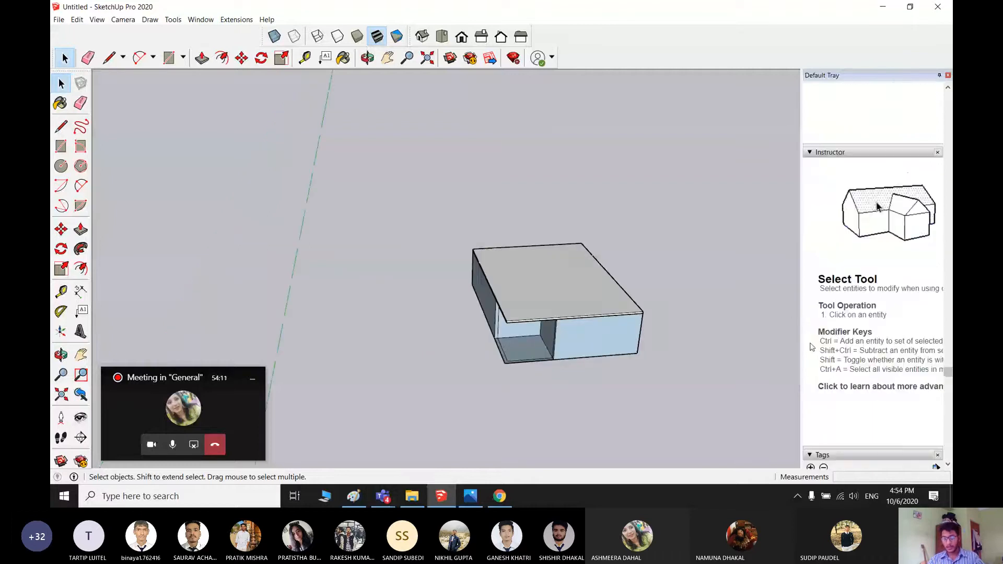
- Create a second tag named Slab below First floor
scroll(812, 347, "down", 3)
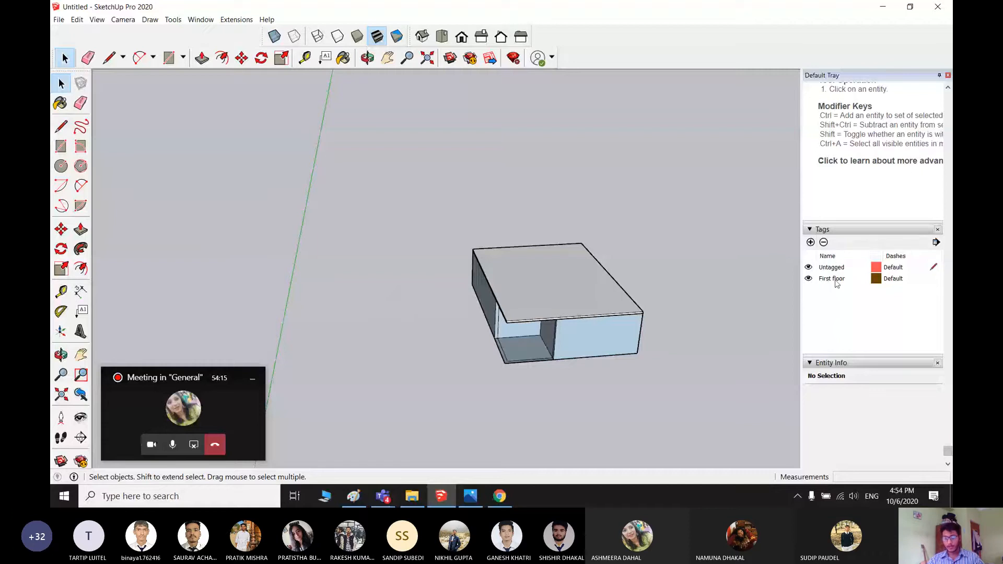
left_click(810, 242)
type("S")
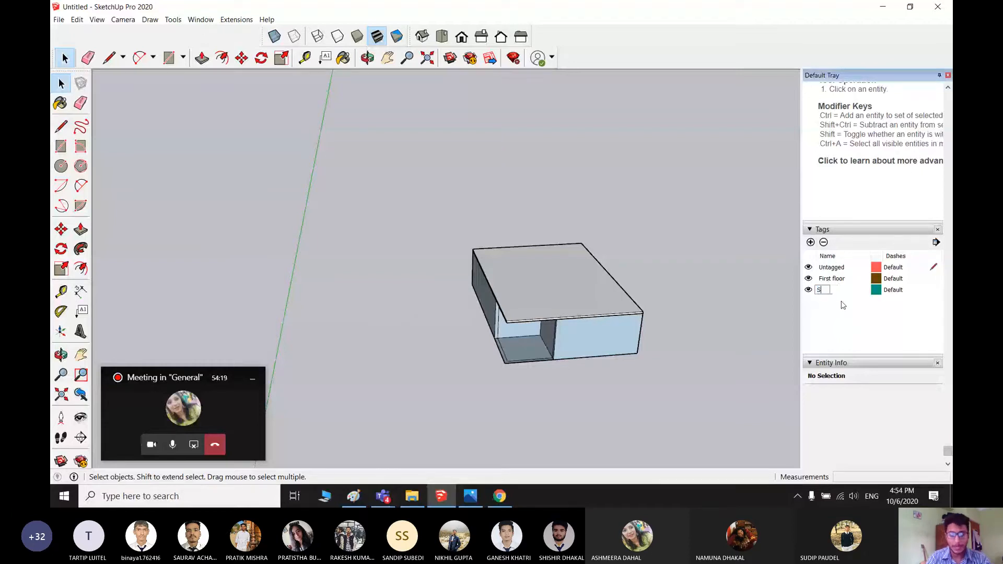
type("lab")
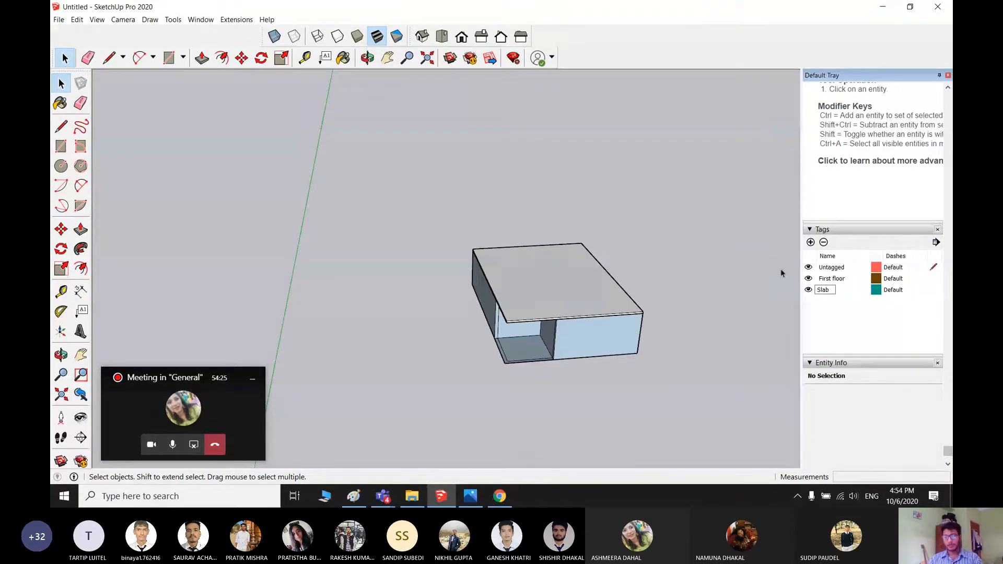
left_click(739, 318)
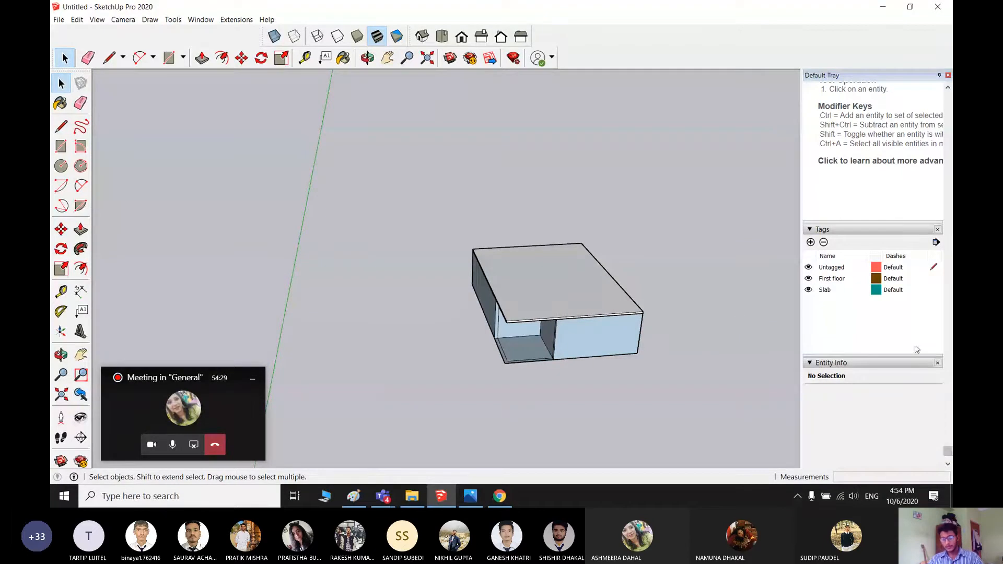
- Delete the First floor and Slab tags
left_click(844, 282)
left_click(824, 242)
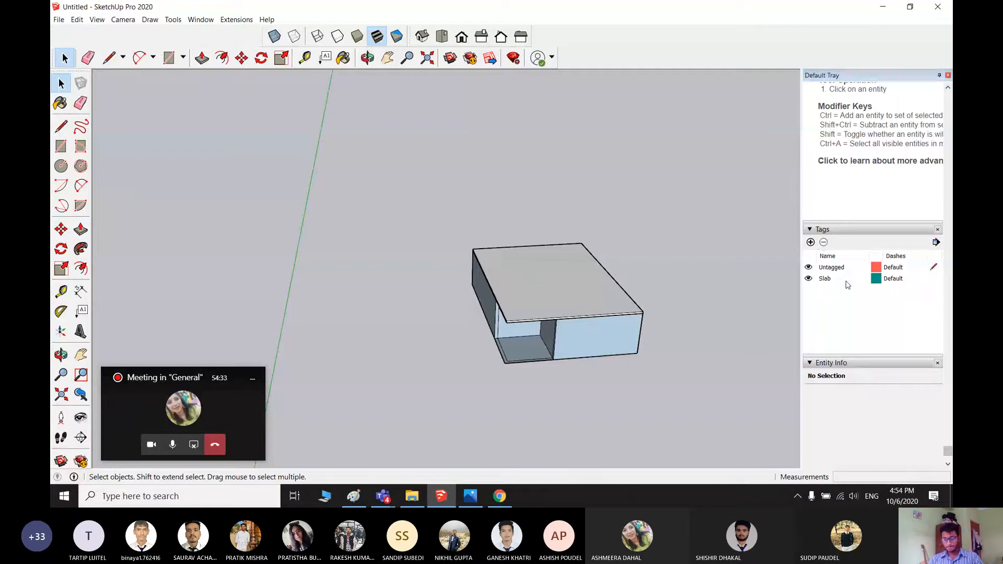
left_click(824, 242)
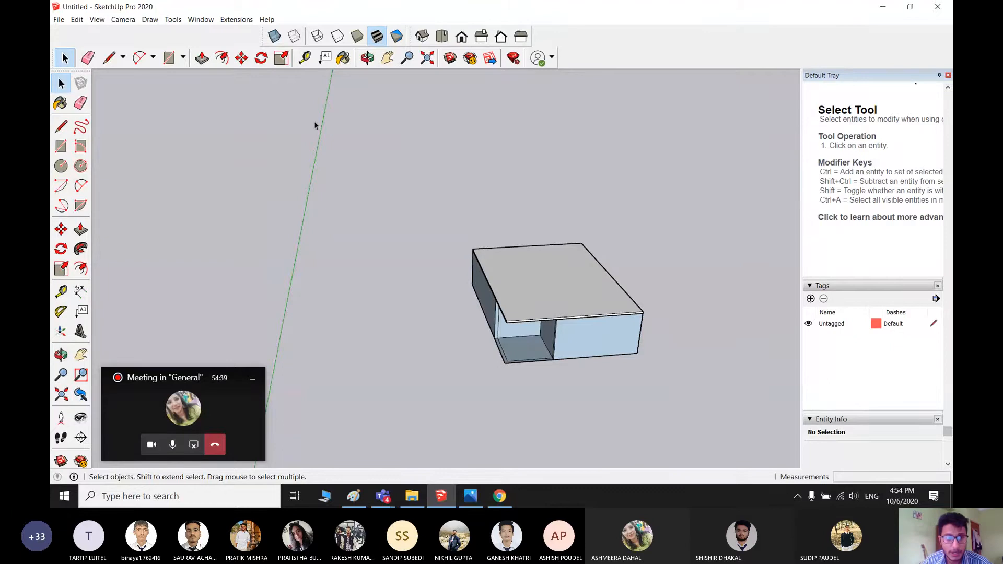
- Review where Tags is enabled in the default tray options without changing it
left_click(200, 19)
mouse_move(230, 32)
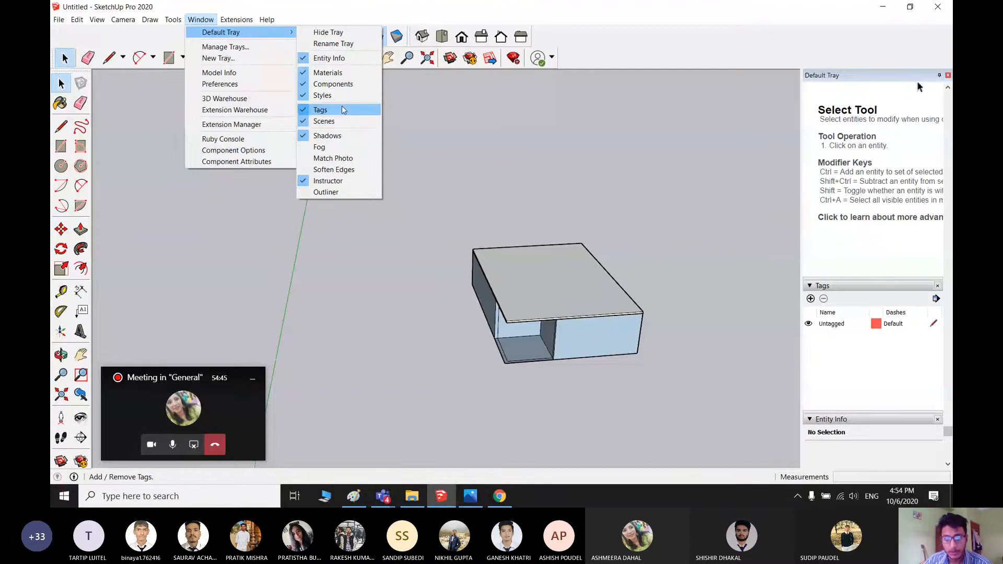
left_click(640, 168)
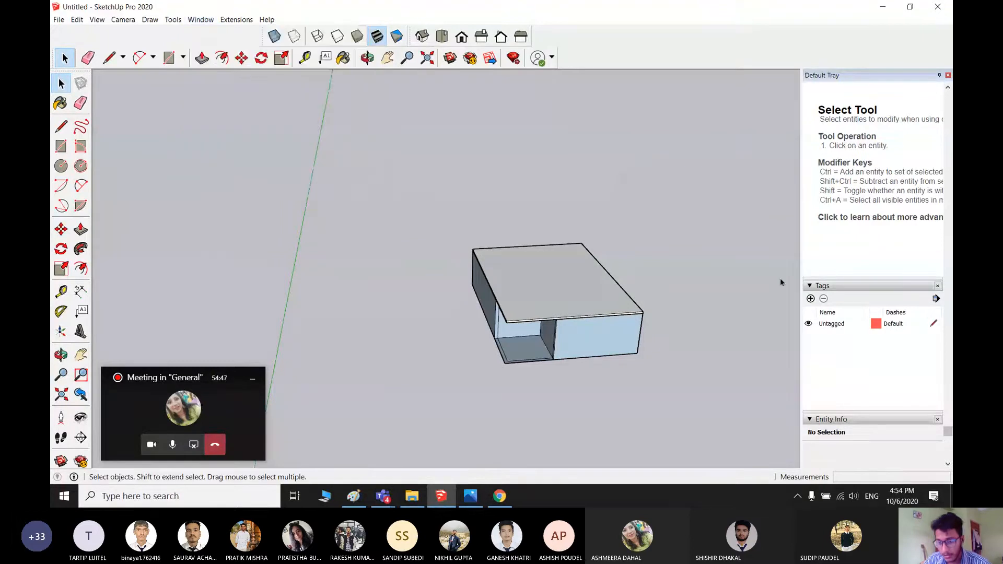
- Create two tags named First floor and slab
left_click(810, 298)
type("F")
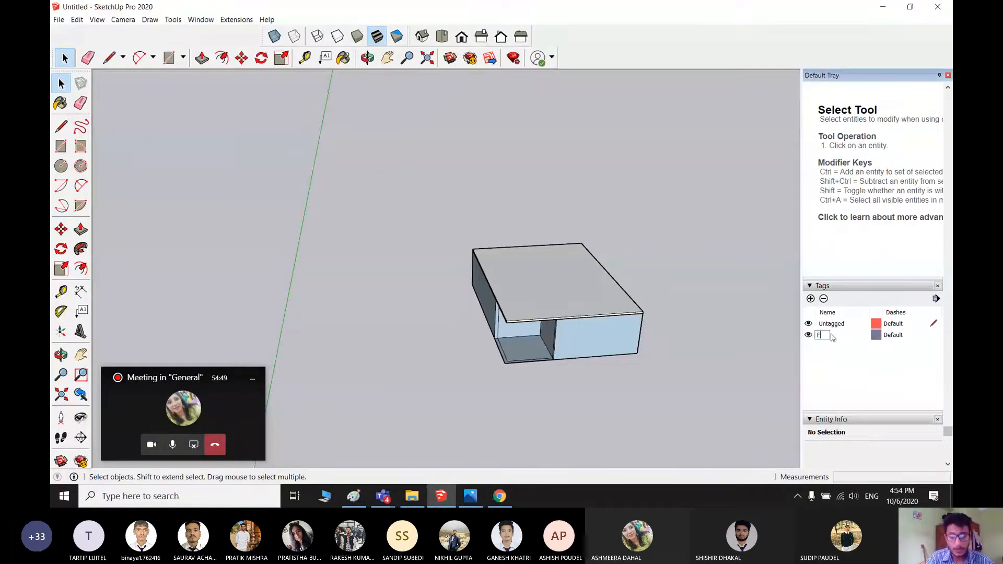
type("i")
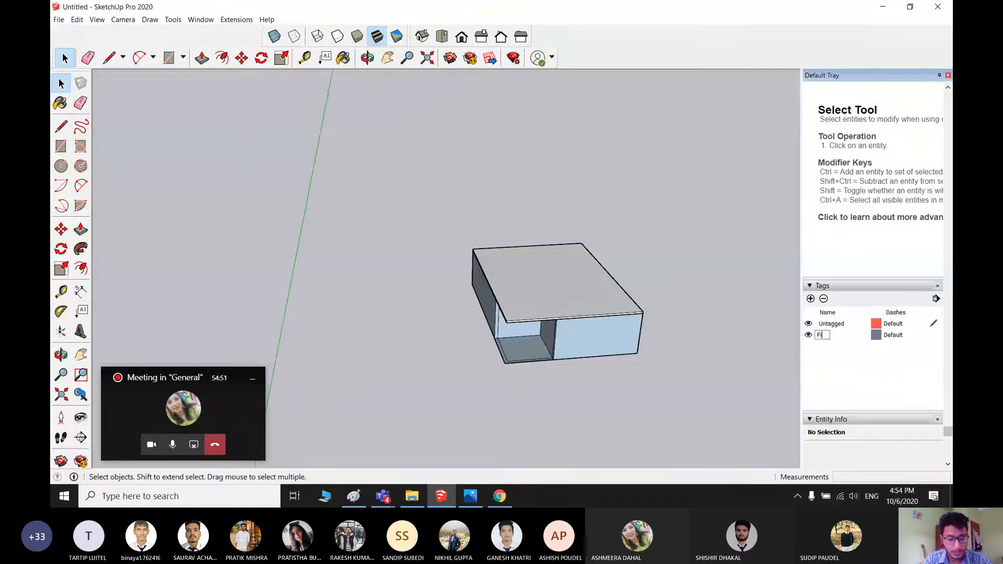
type("rst floor")
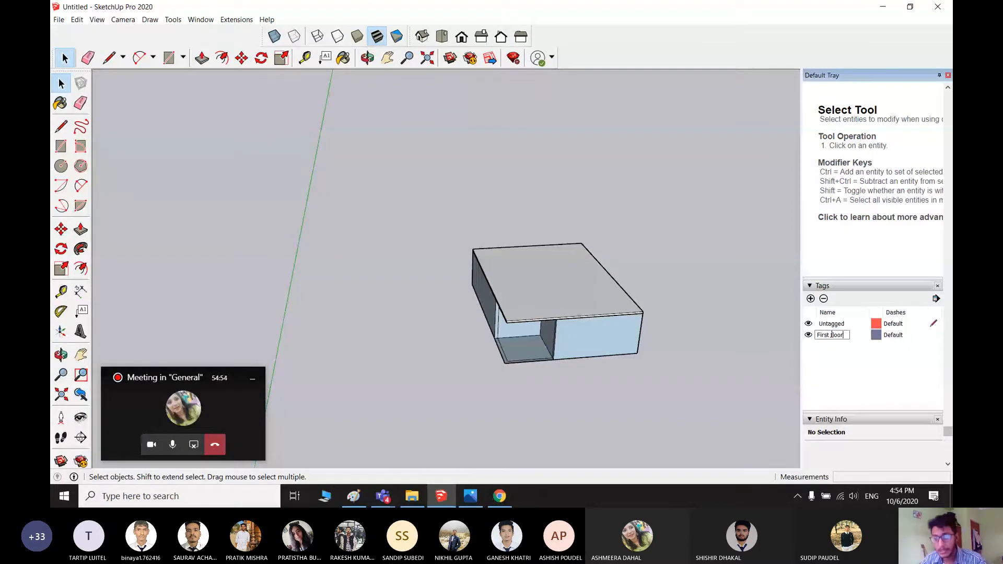
left_click(810, 298)
type("sl")
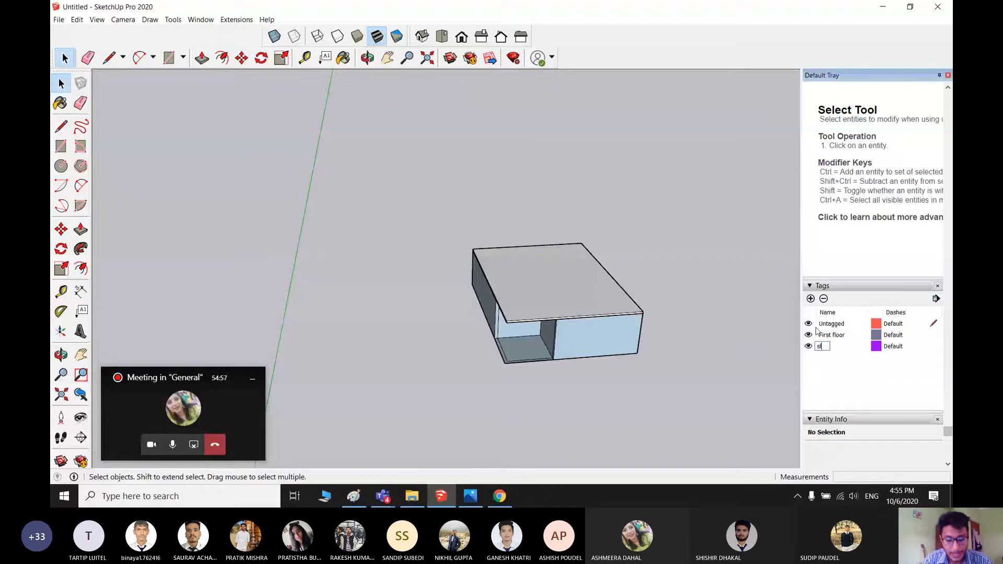
type("ab")
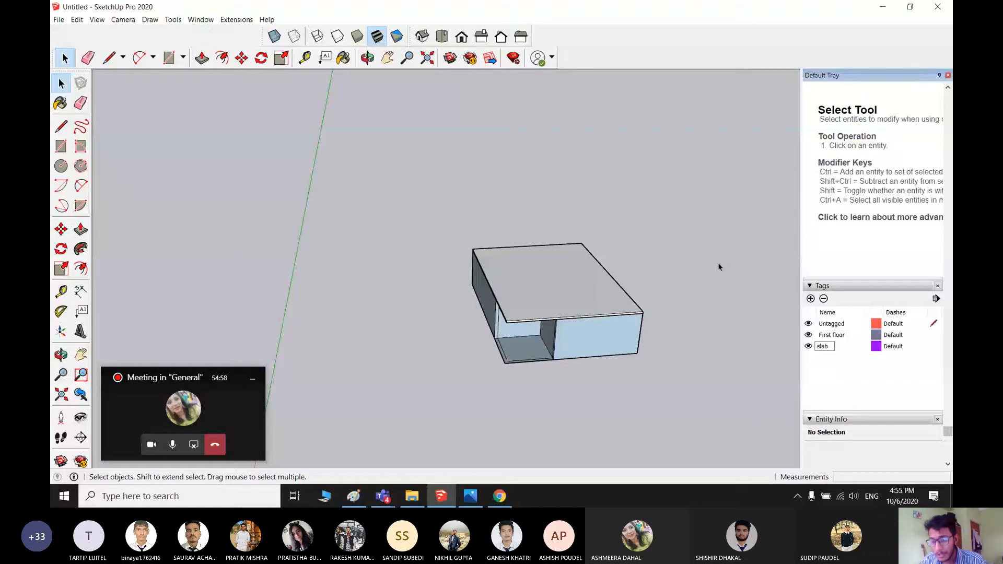
- Add a third tag named seconf floor
left_click(810, 298)
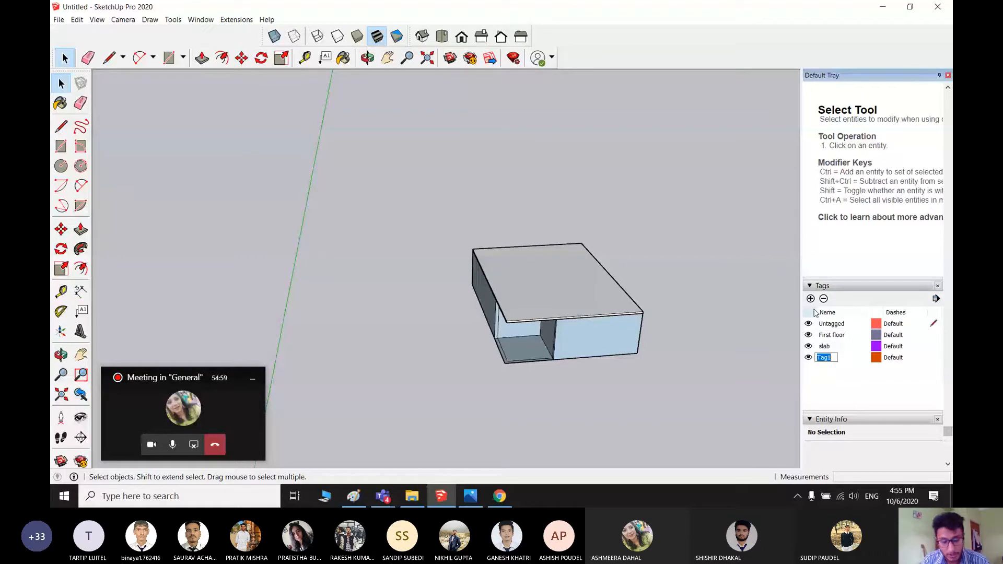
type("seconf floor")
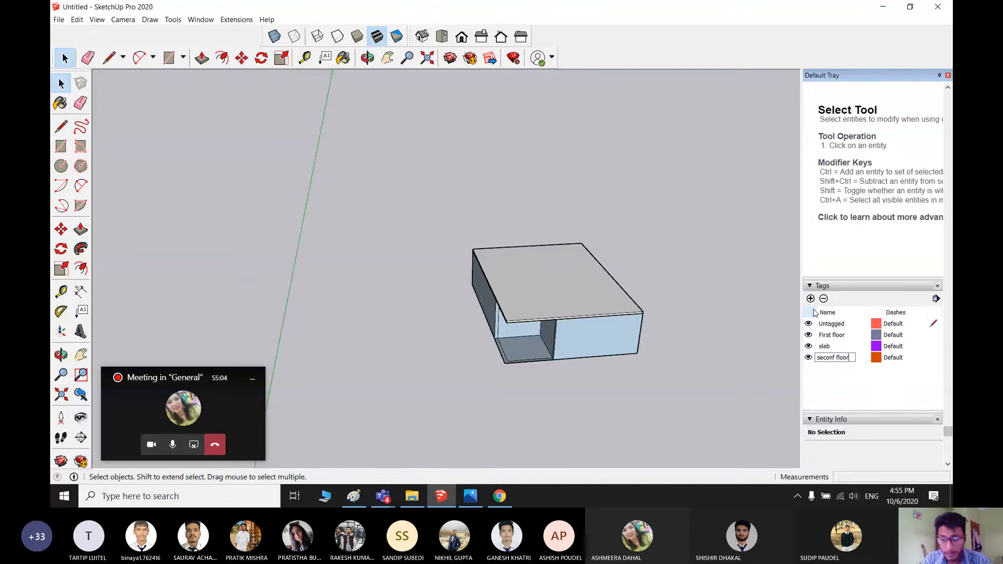
left_click(746, 272)
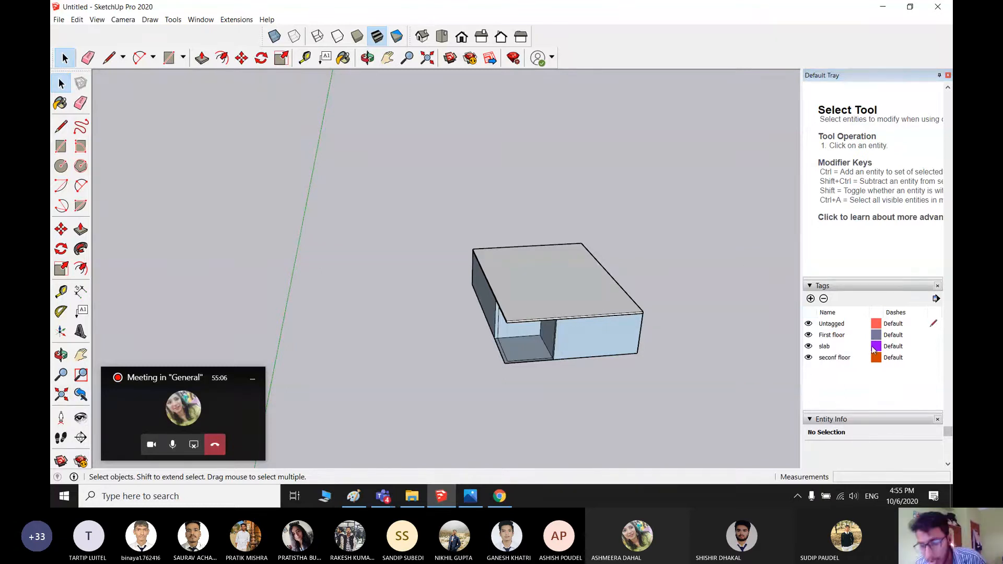
- Correct the spelling of the third tag's name to second floor
double_click(840, 358)
left_click(839, 358)
key("BackSpace")
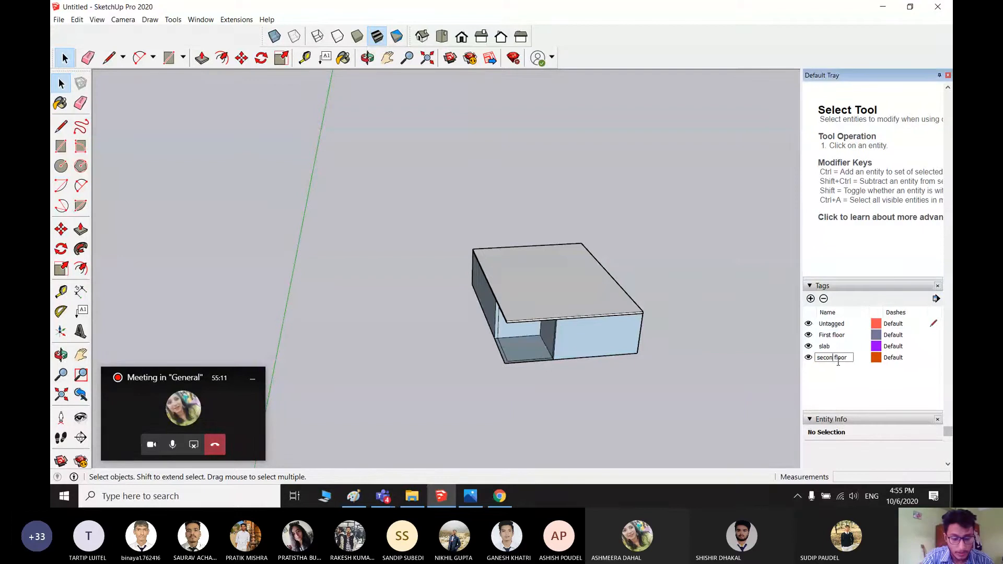
type("d")
key("Return")
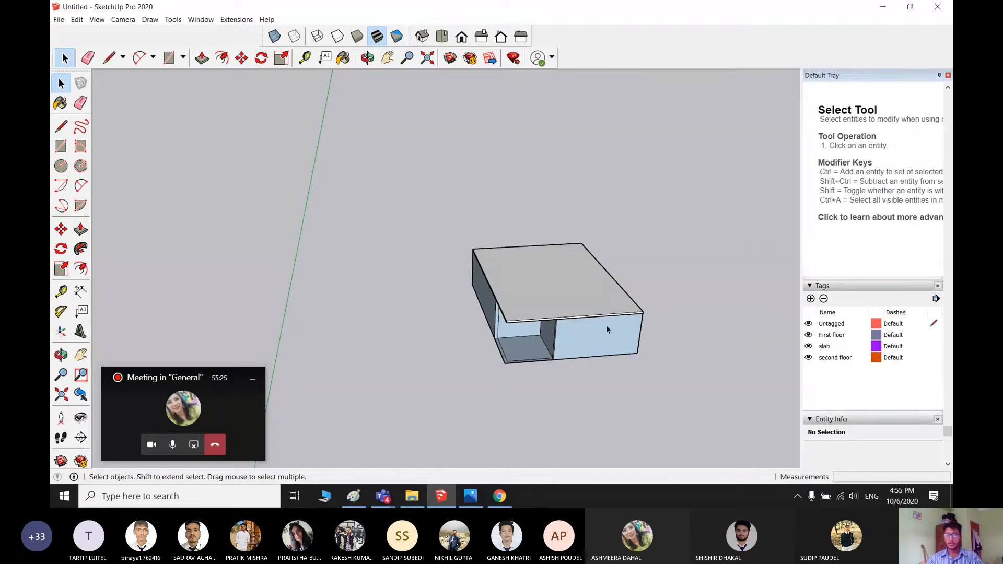
- Check the selection of the storey and roof slab groups, and show the entity info of the storey group
left_click(587, 329)
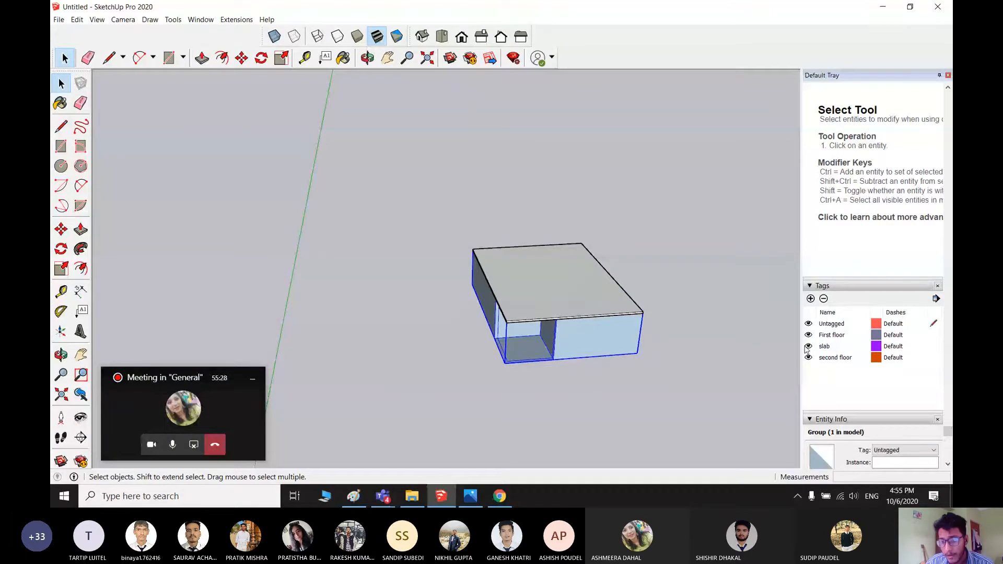
left_click(527, 297)
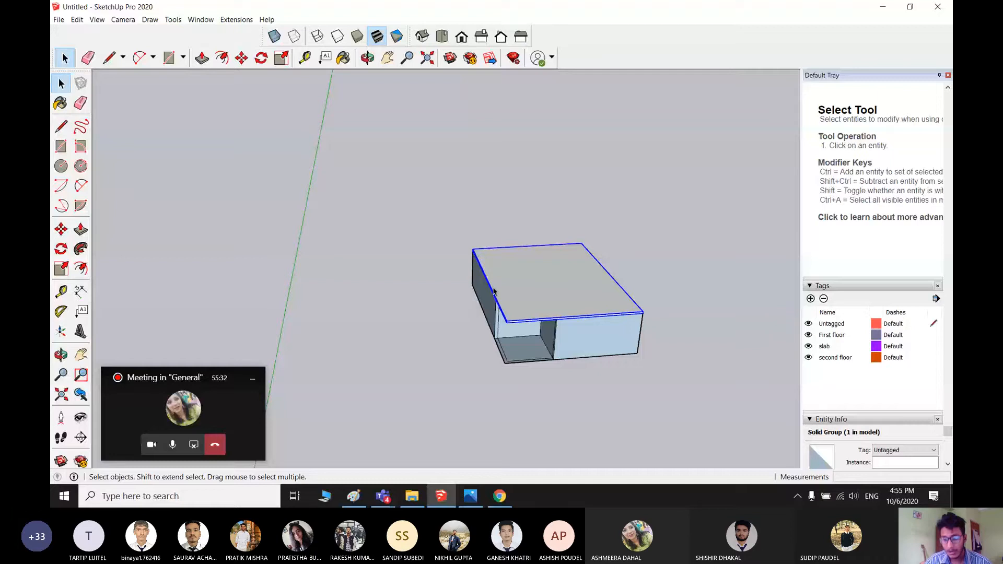
left_click(593, 336)
right_click(595, 336)
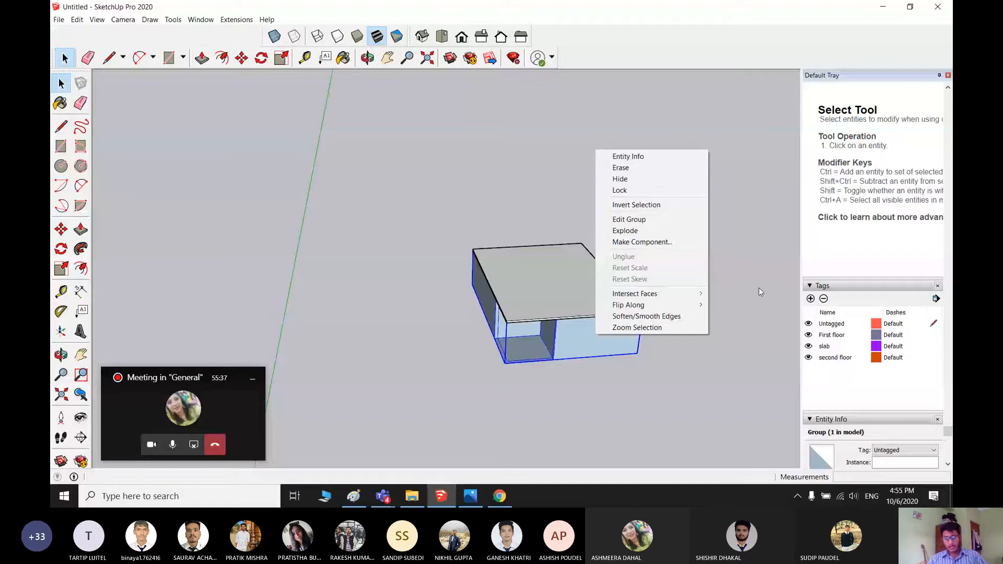
left_click(575, 287)
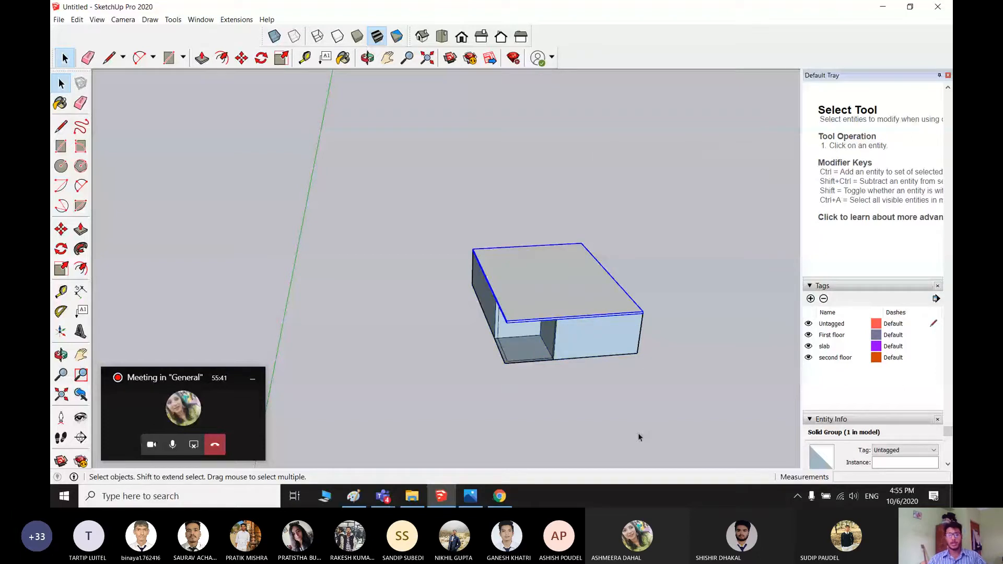
right_click(567, 328)
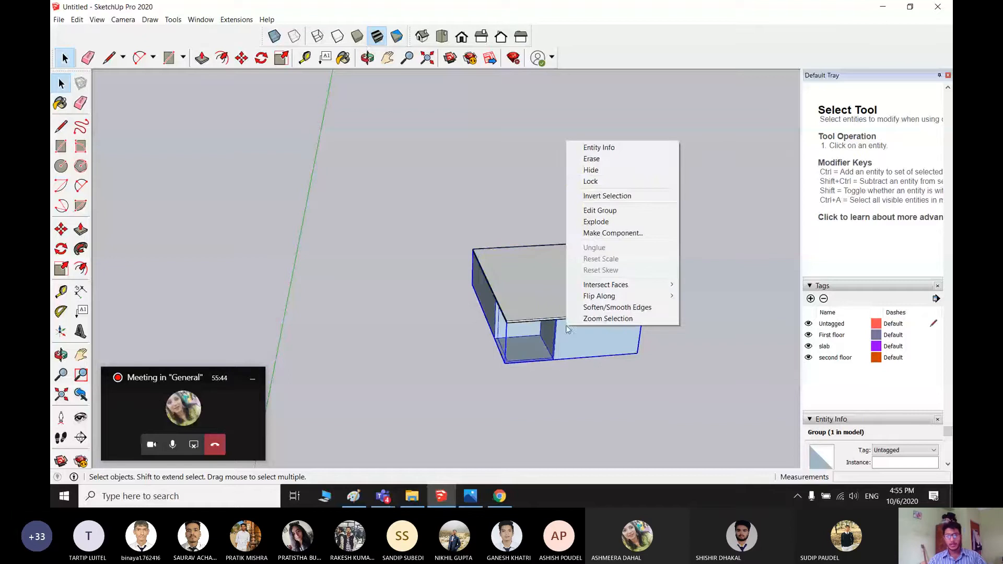
left_click(637, 150)
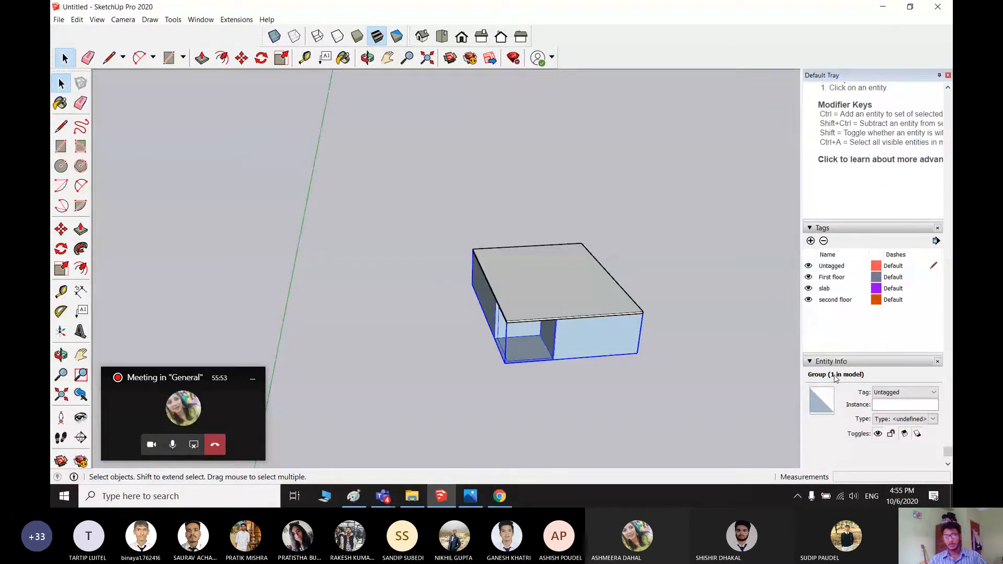
- Review where Entity Info is enabled in the default tray options without changing it
left_click(201, 19)
mouse_move(235, 32)
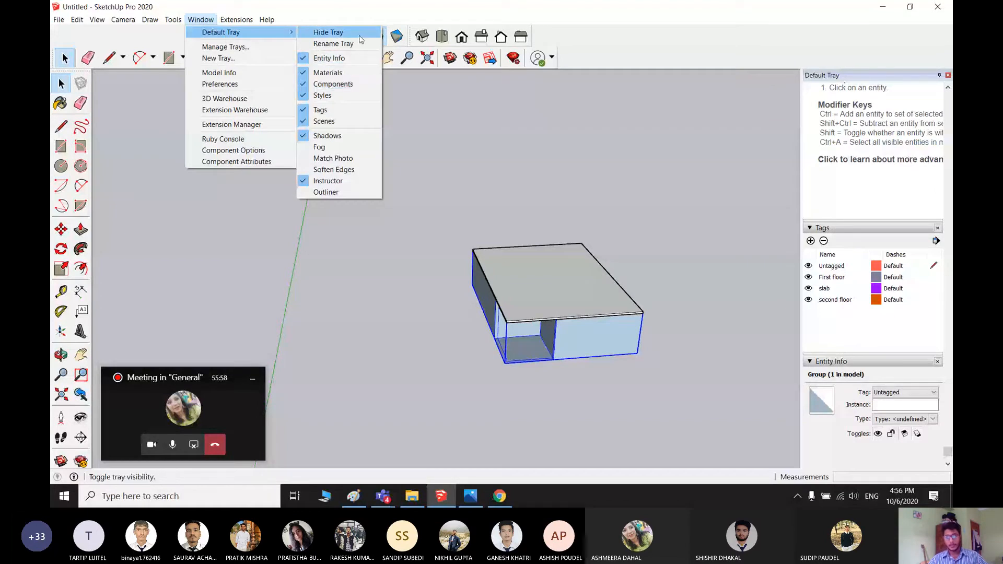
left_click(491, 219)
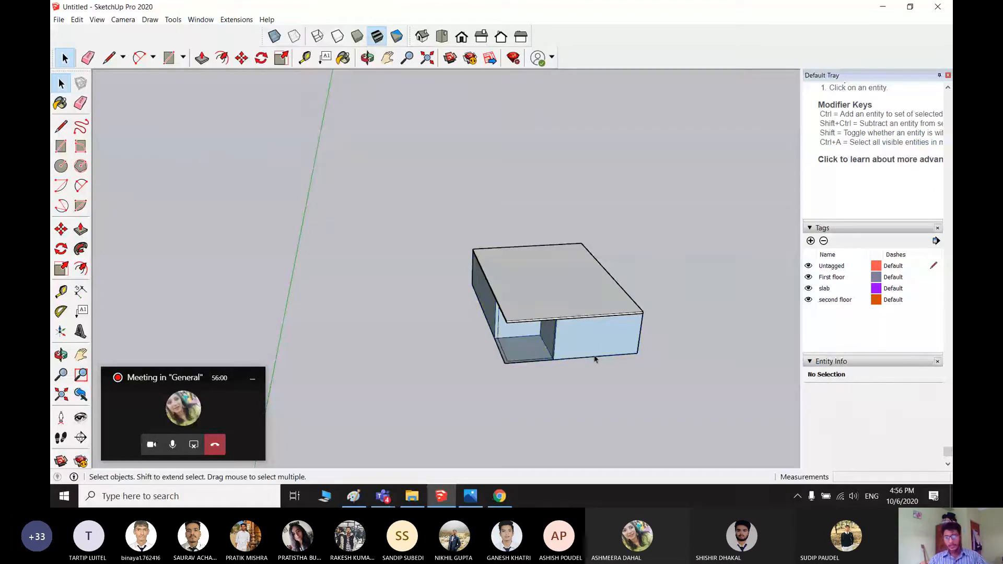
- Assign the First floor tag to the storey group below the roof slab and check its assignment
left_click(594, 359)
right_click(604, 347)
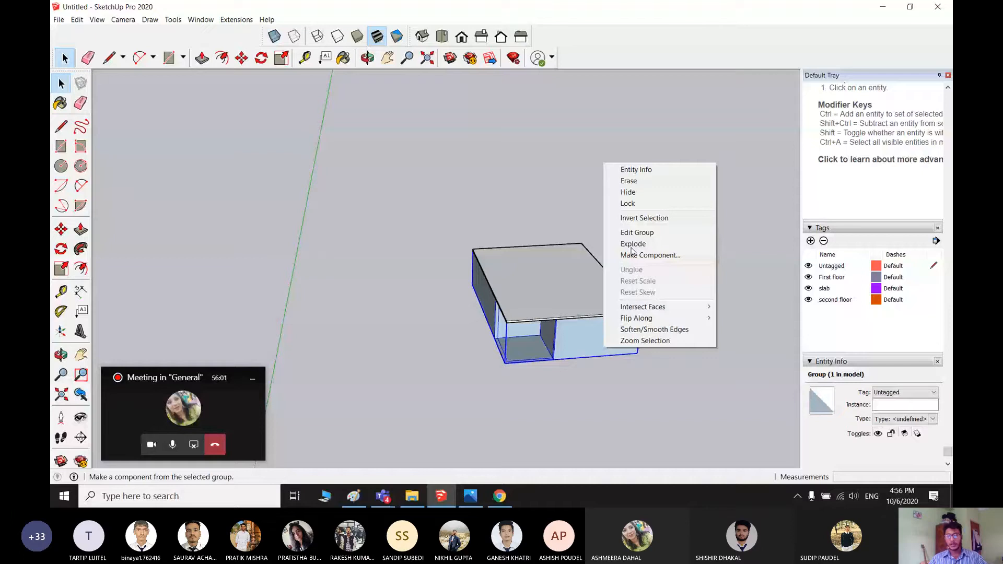
left_click(861, 397)
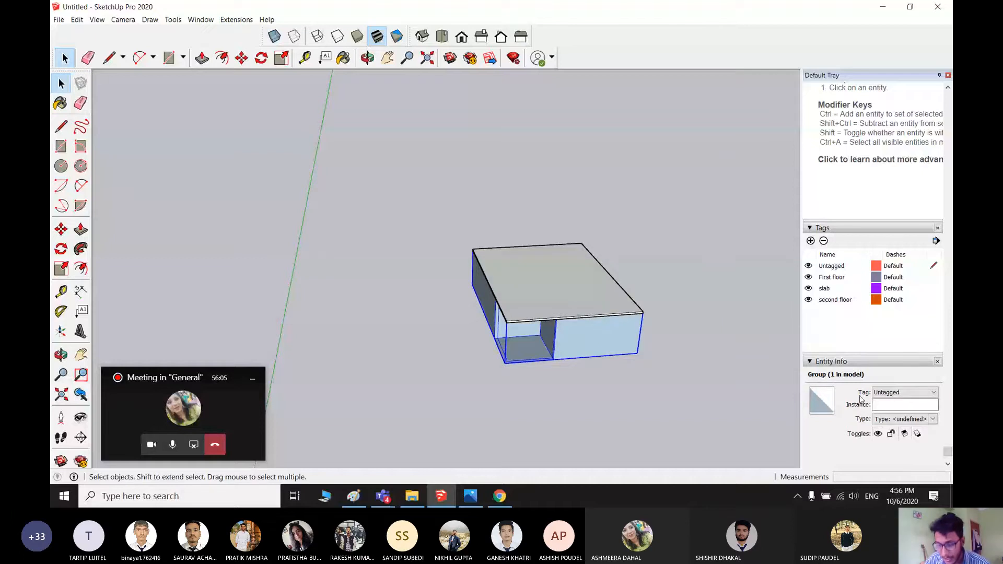
left_click(891, 398)
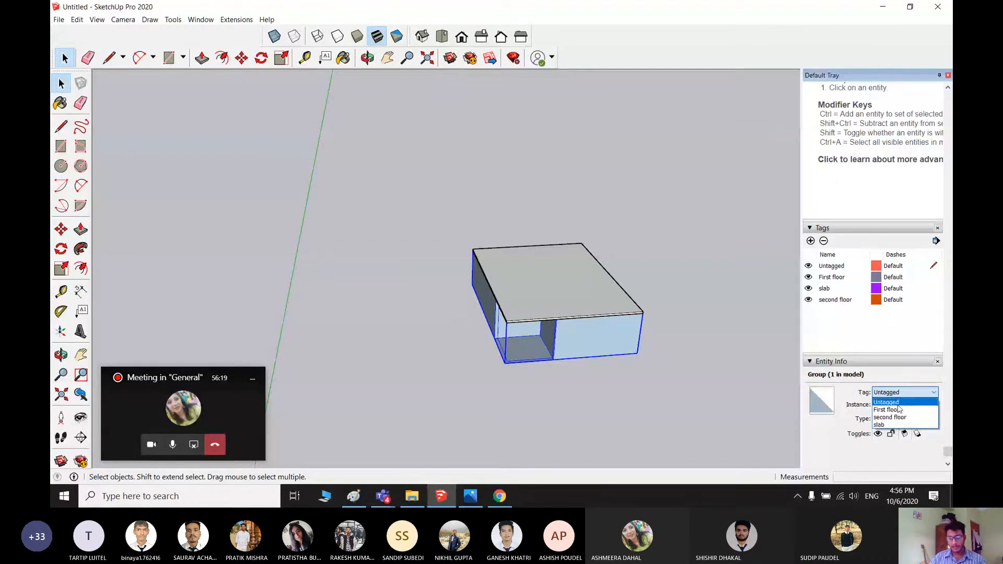
left_click(899, 410)
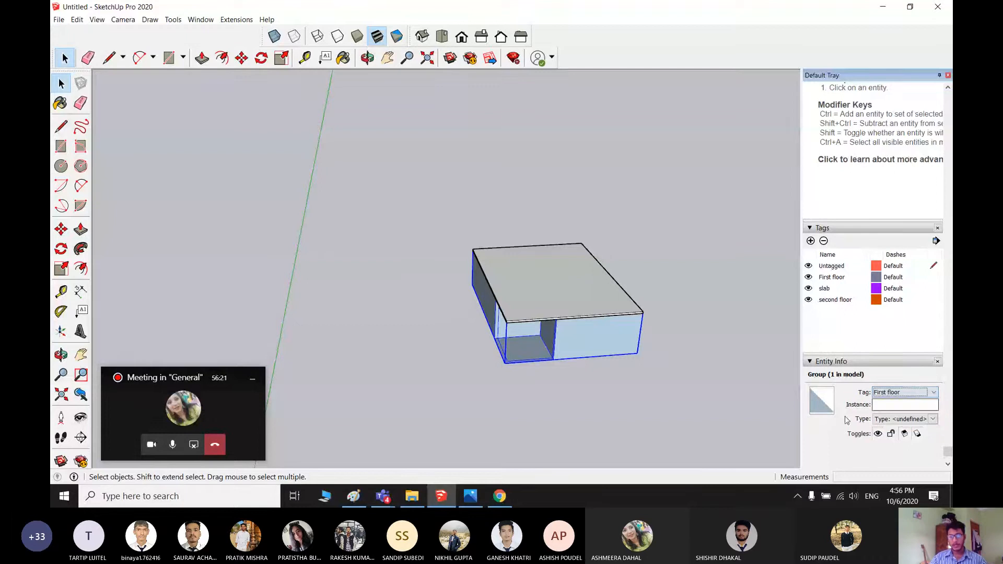
left_click(720, 341)
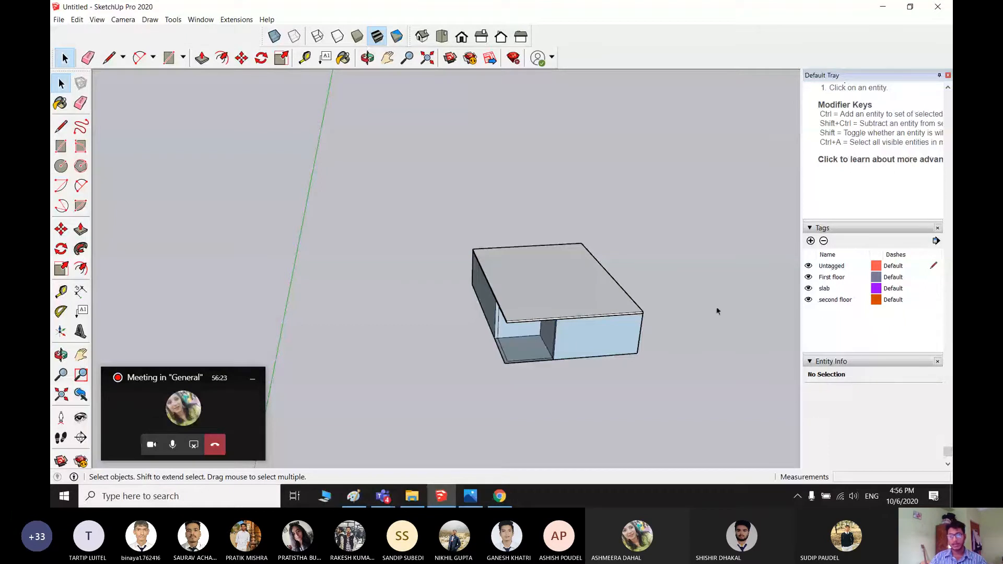
left_click(604, 338)
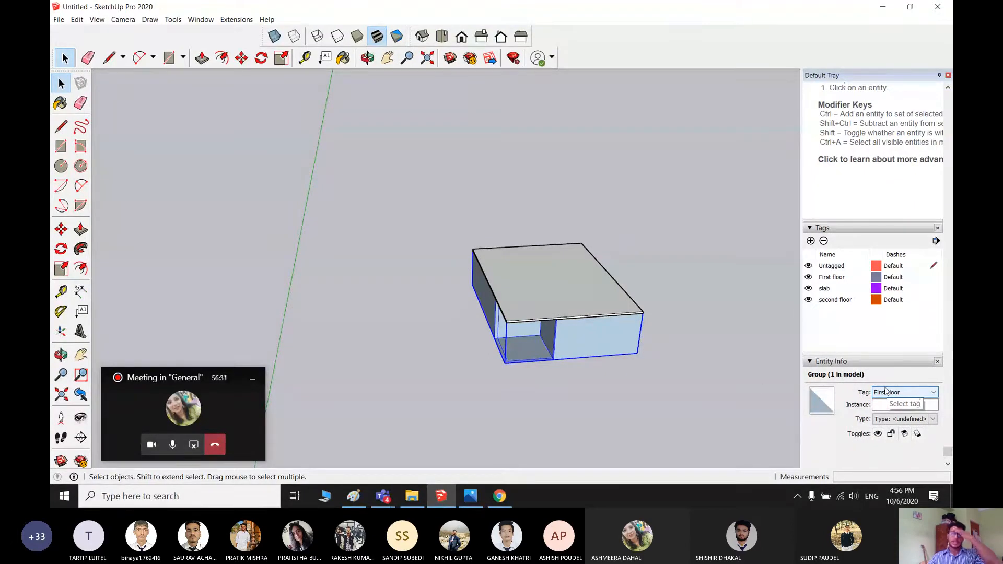
left_click(700, 383)
- Select the roof slab group and bring up the available actions for it
left_click(560, 281)
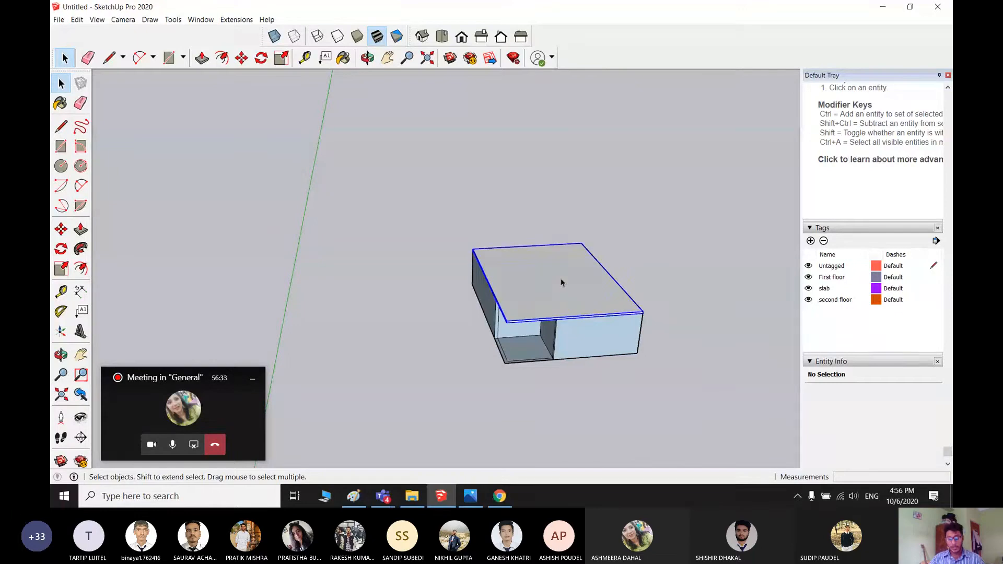
right_click(561, 282)
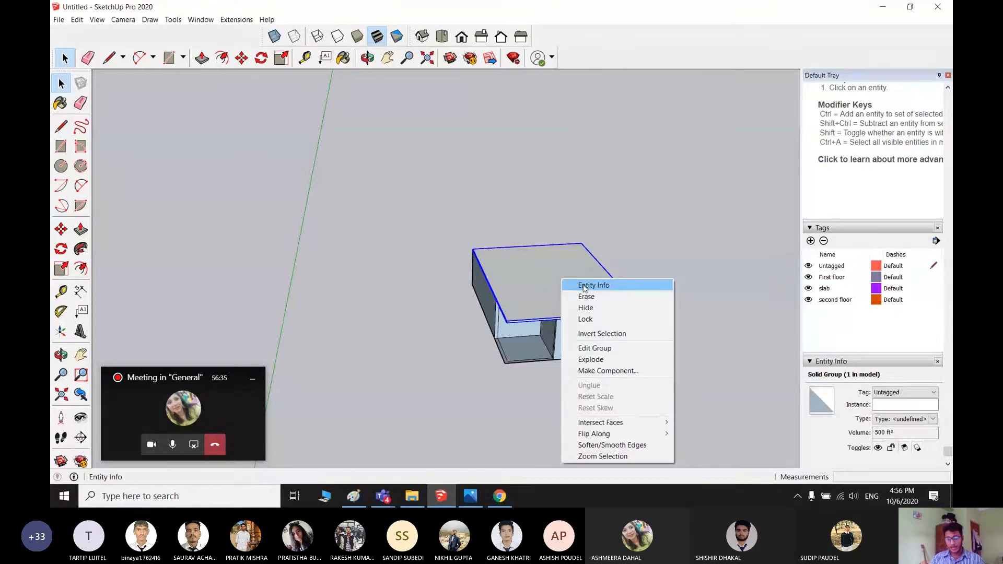
- Assign the selected roof slab group to the slab tag
left_click(584, 288)
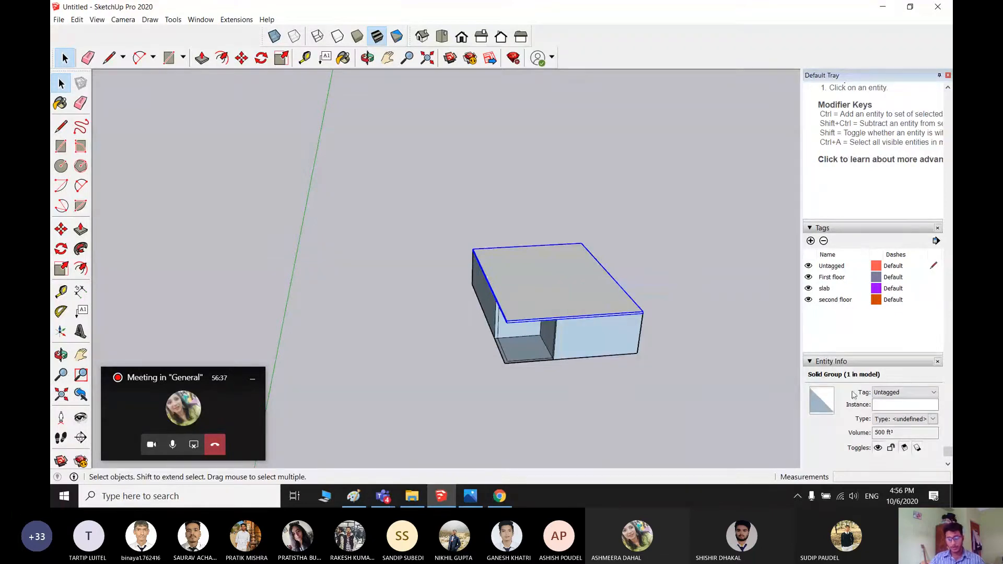
left_click(921, 397)
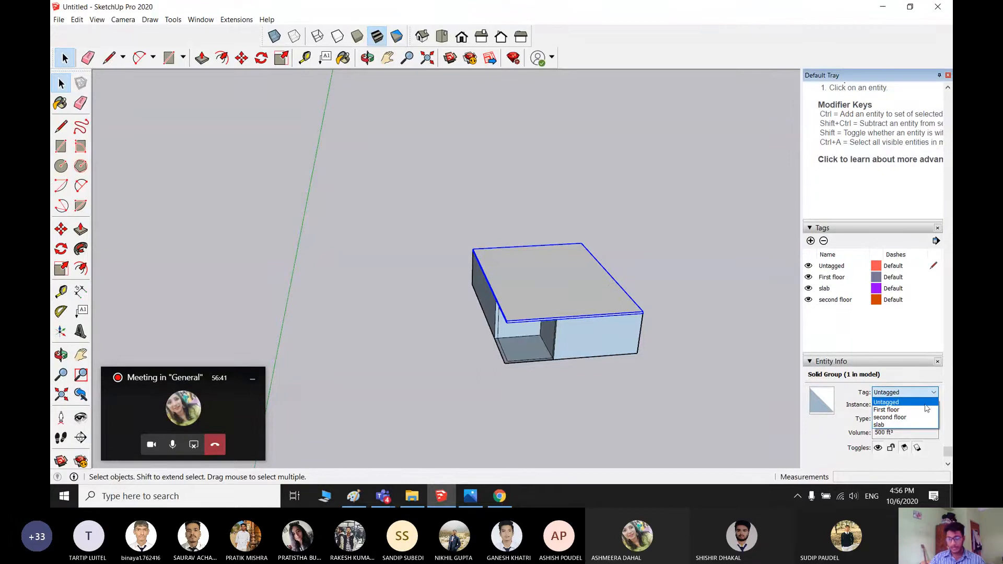
left_click(916, 425)
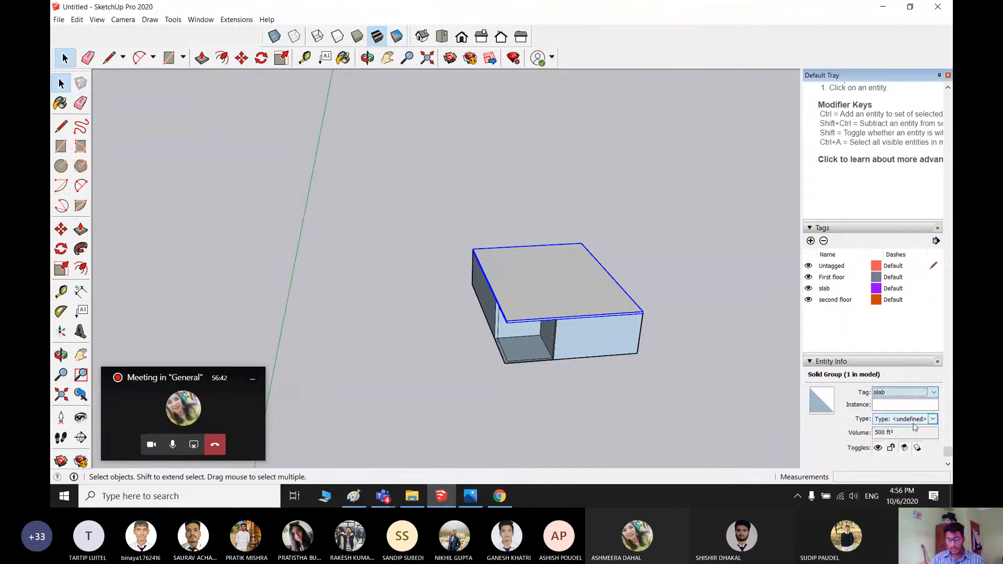
left_click(714, 329)
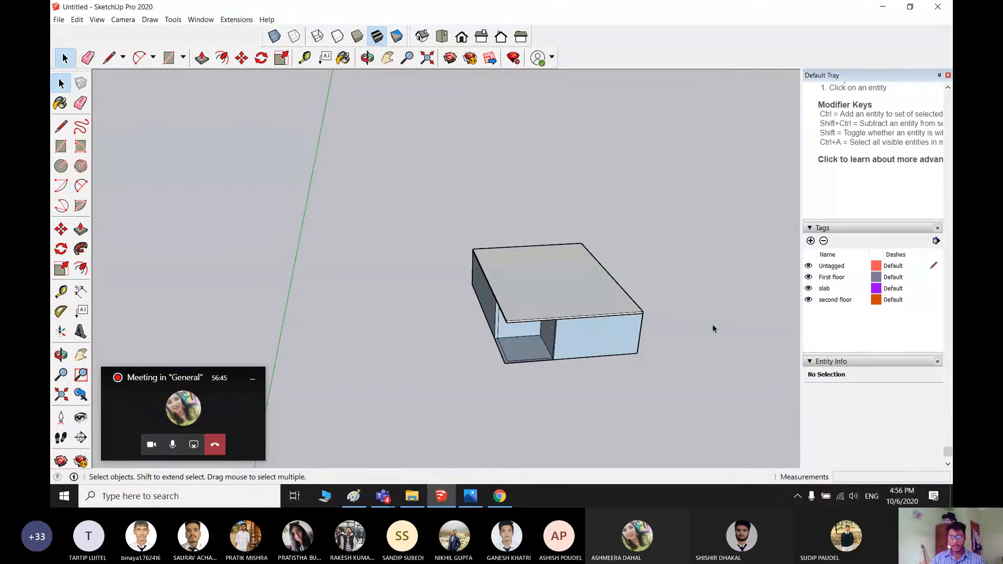
- Select the roof slab group and the wall group in turn to check which tag each is assigned to
left_click(537, 296)
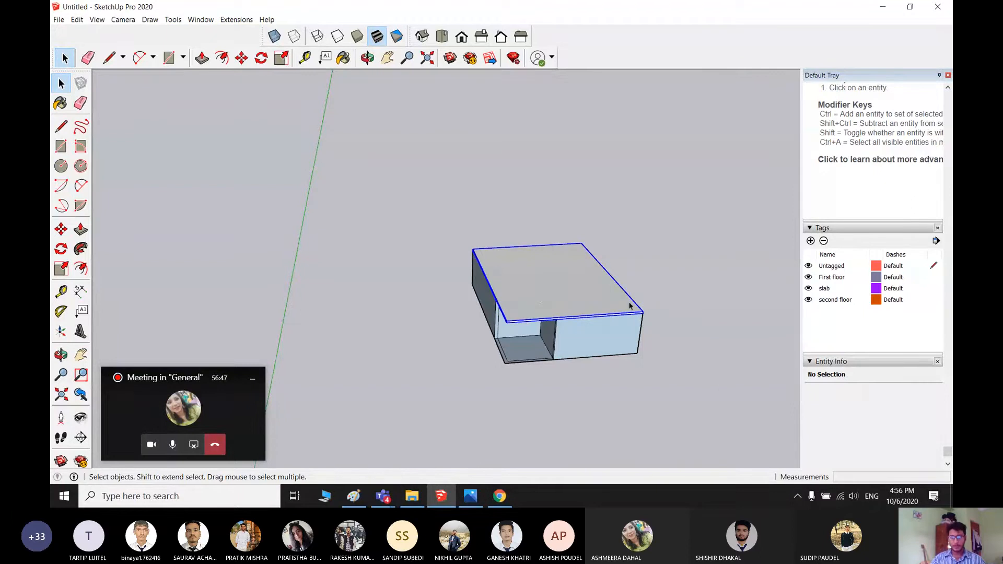
left_click(586, 348)
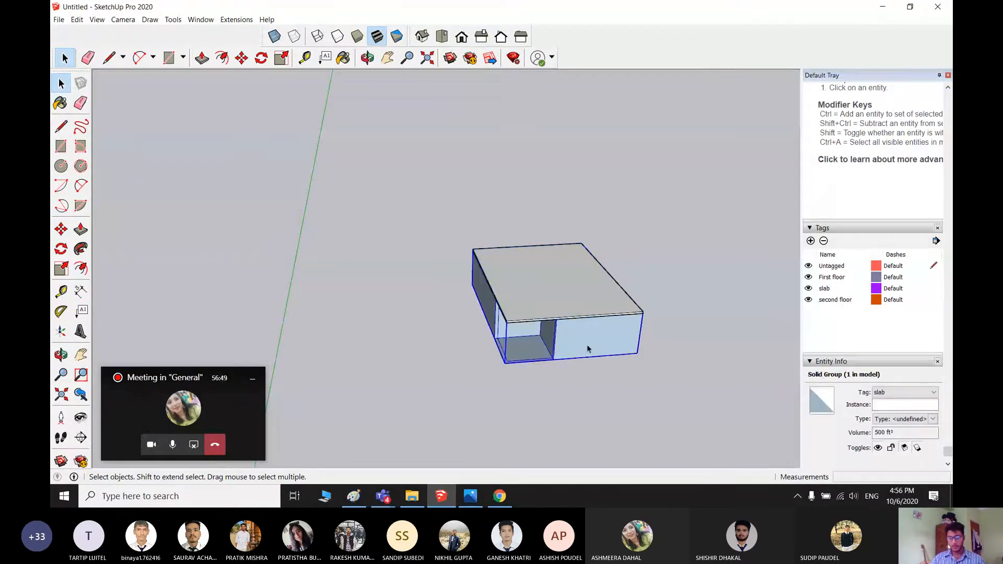
left_click(691, 317)
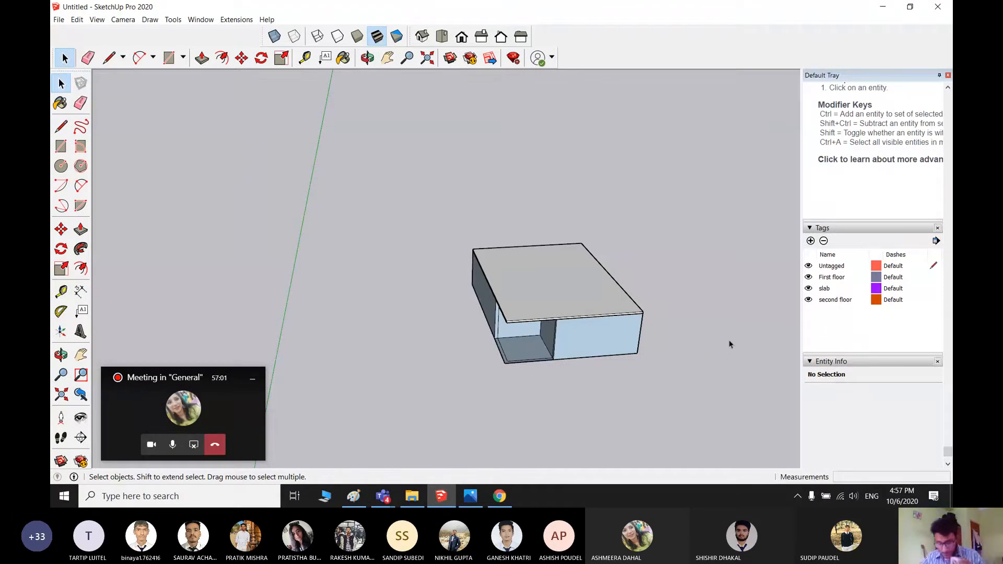
middle_click_drag(679, 376, 643, 329)
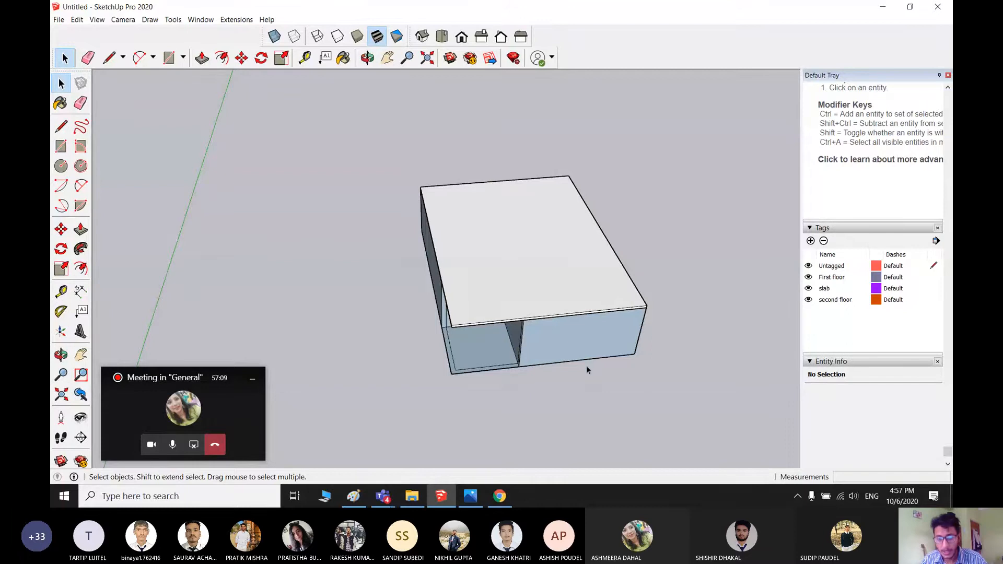
left_click(507, 265)
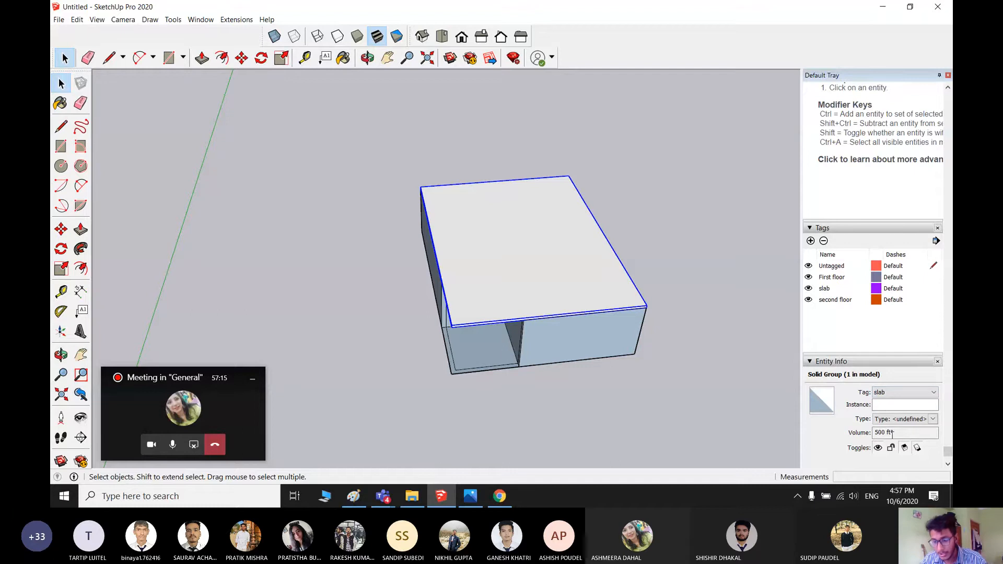
left_click(598, 346)
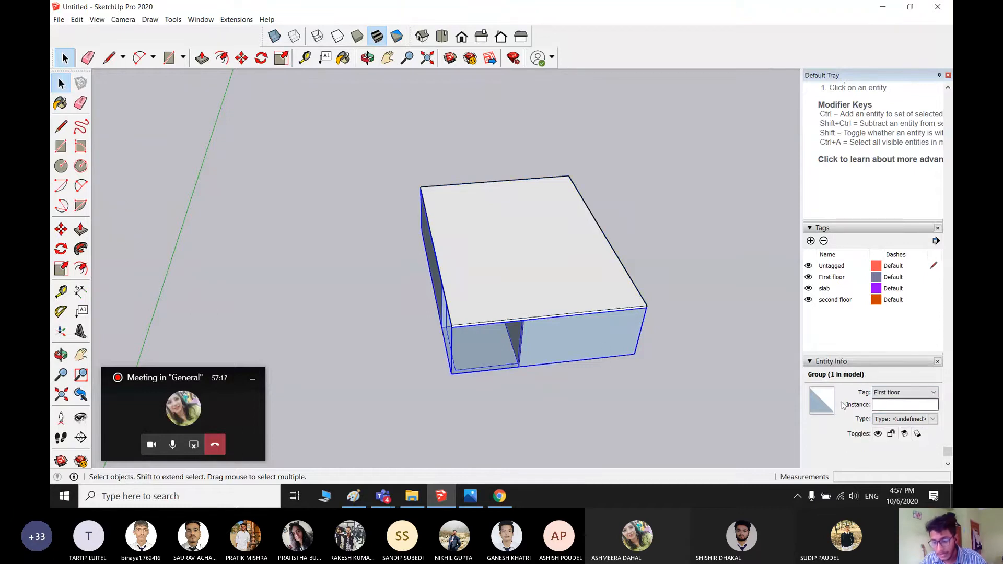
left_click(701, 352)
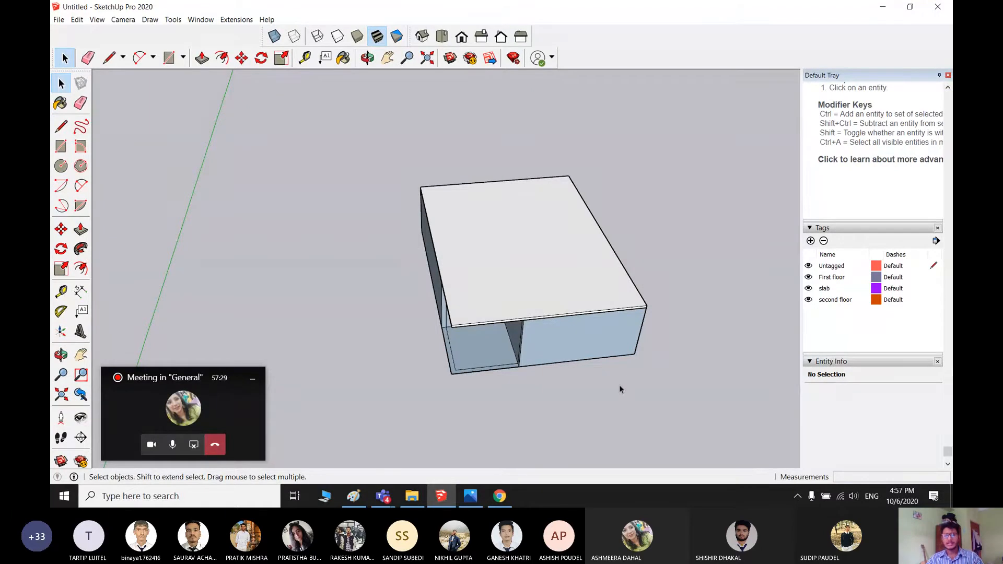
- Toggle the visibility of the slab and First floor tags off and on to check which geometry each controls
left_click(810, 292)
left_click(809, 288)
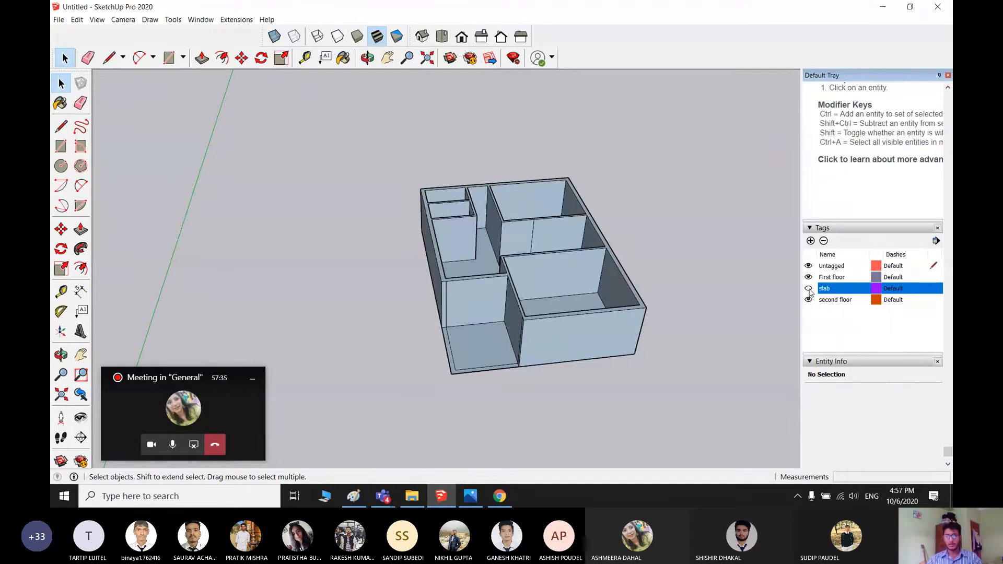
left_click(809, 289)
left_click(808, 277)
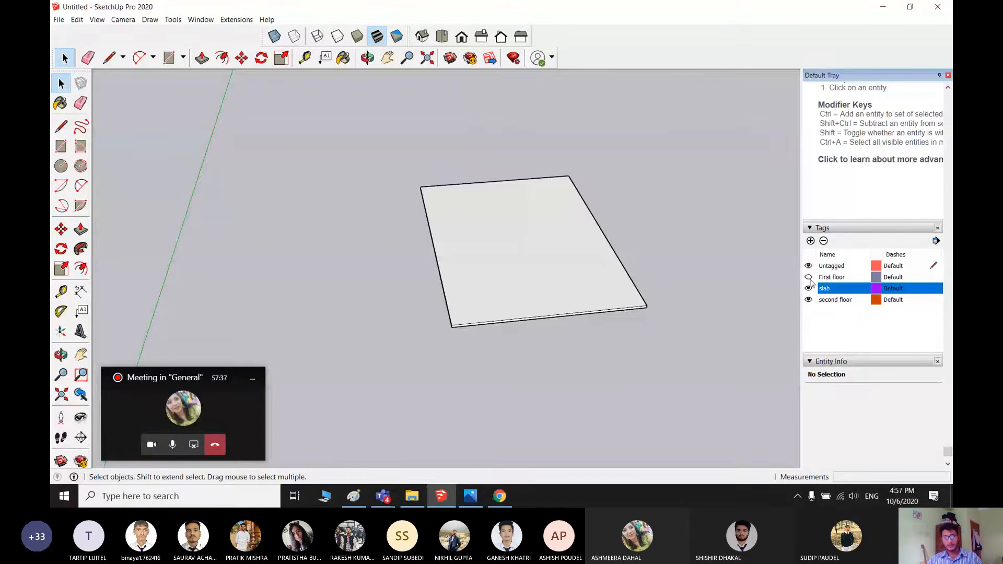
left_click(808, 277)
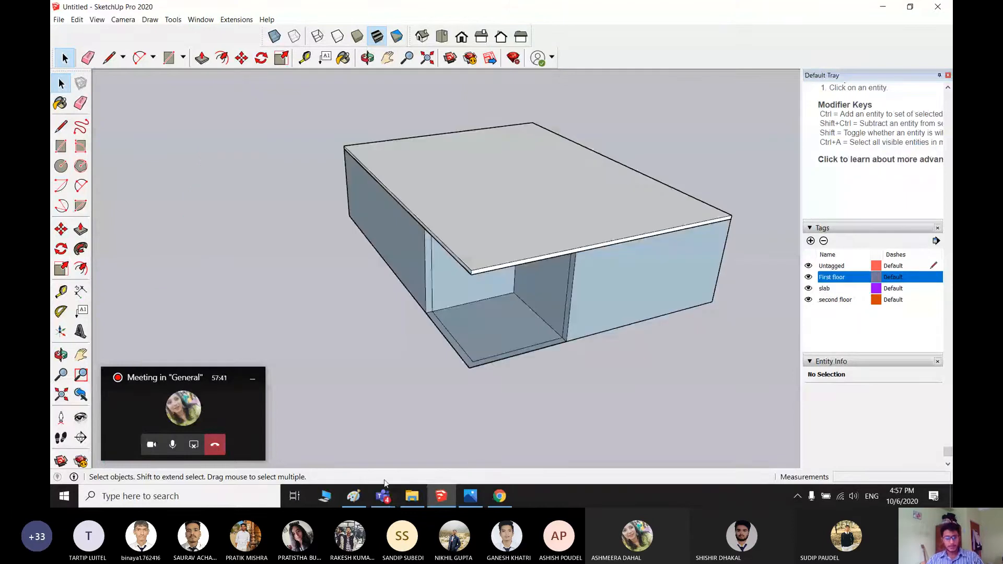
- Bring up the Teams meeting window and minimize it to return to the SketchUp model
left_click(236, 414)
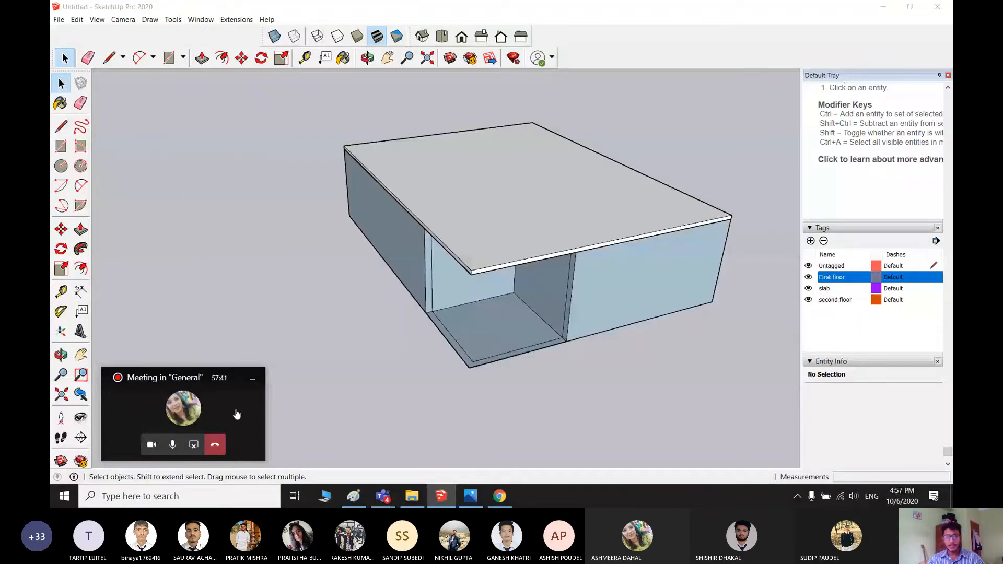
left_click(236, 414)
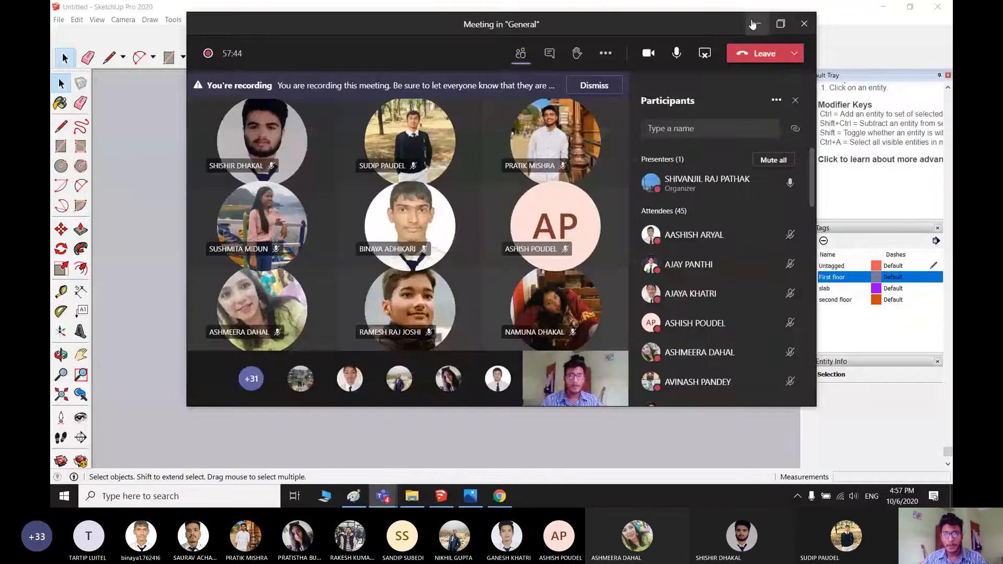
left_click(752, 24)
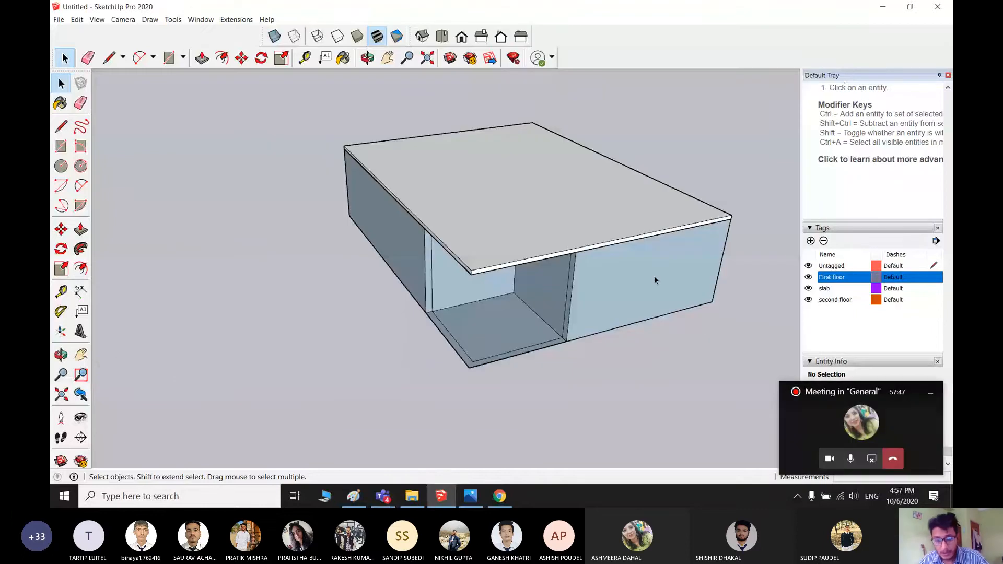
- Hide the slab tag to view the first-floor rooms from above, and hide the First floor tag as well
middle_click_drag(688, 312, 531, 289, "shift")
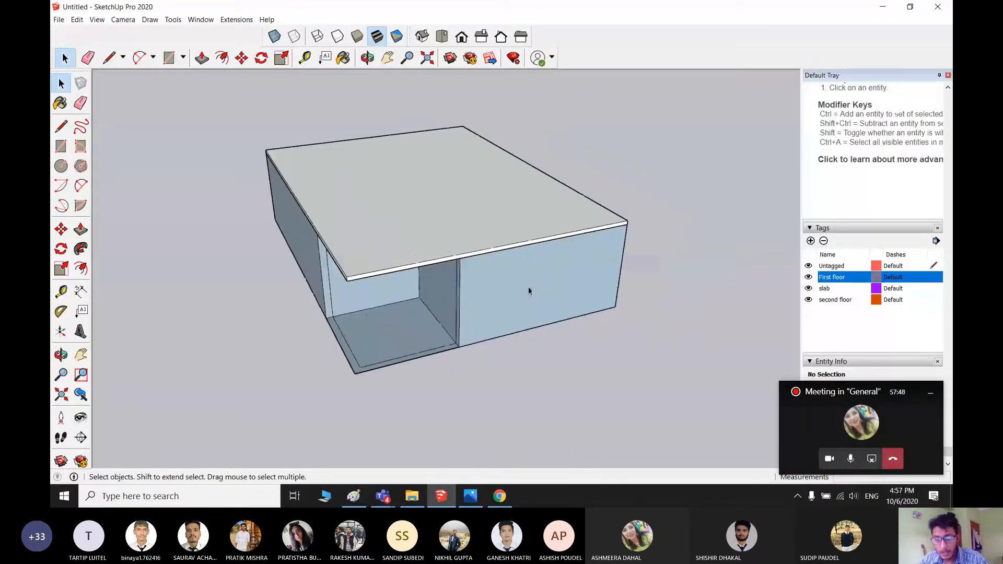
left_click(809, 300)
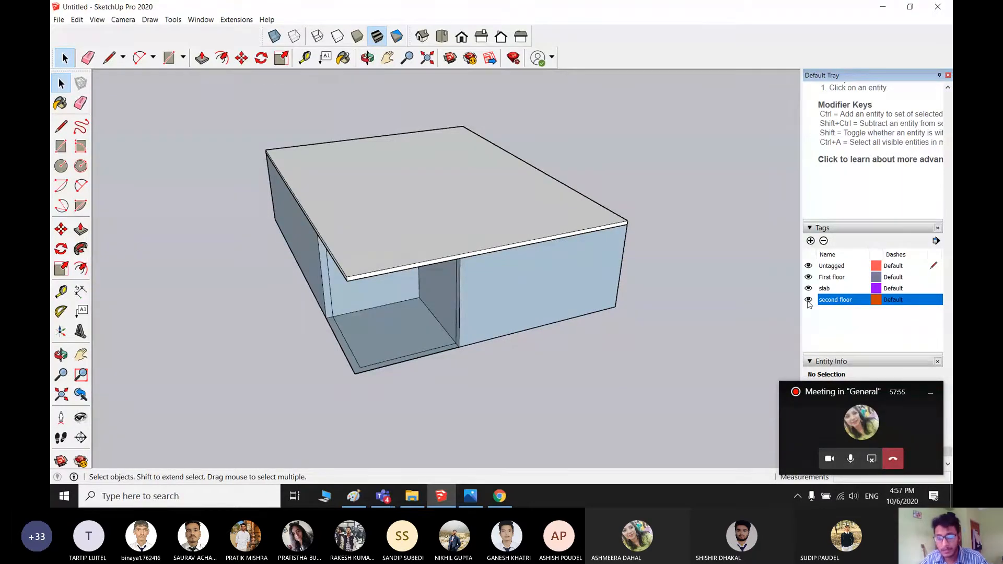
left_click(808, 288)
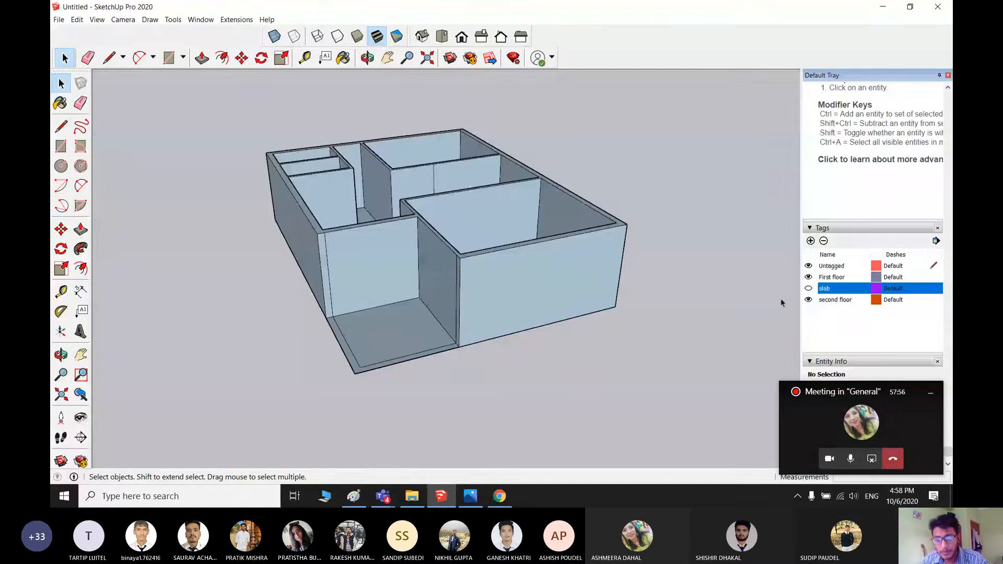
middle_click_drag(781, 303, 485, 308)
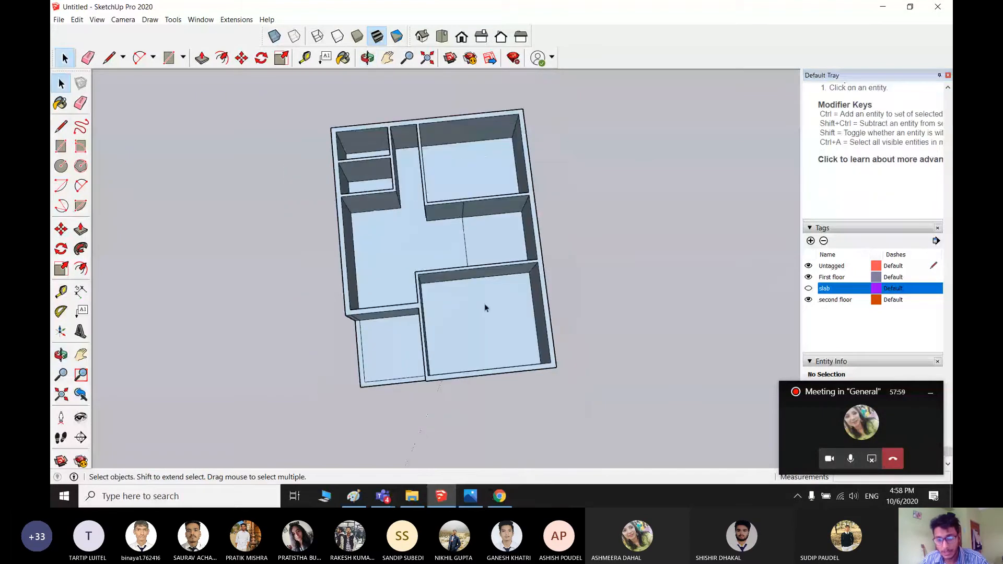
scroll(485, 309, "down", 2)
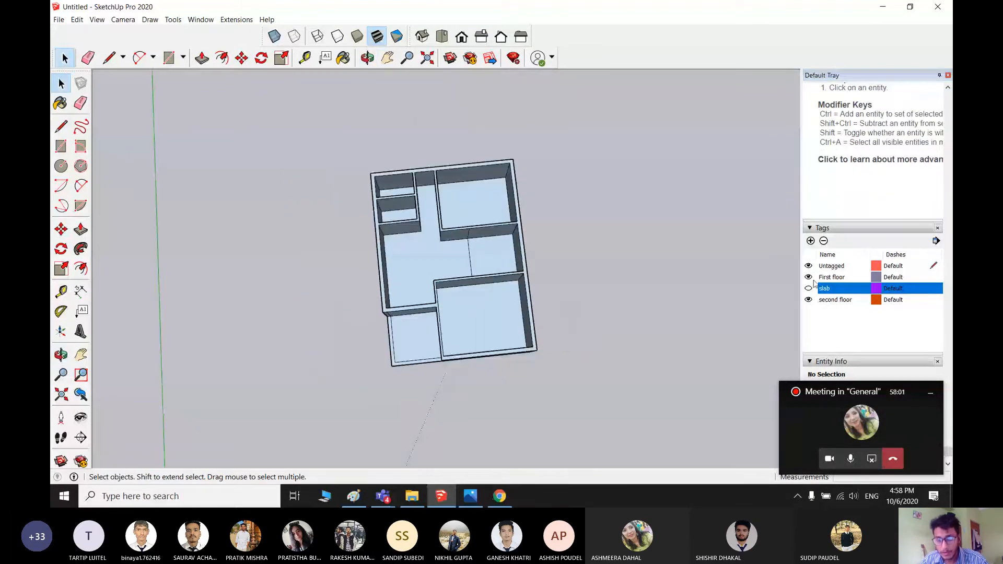
left_click(808, 277)
scroll(316, 363, "down", 1)
middle_click_drag(360, 382, 470, 73)
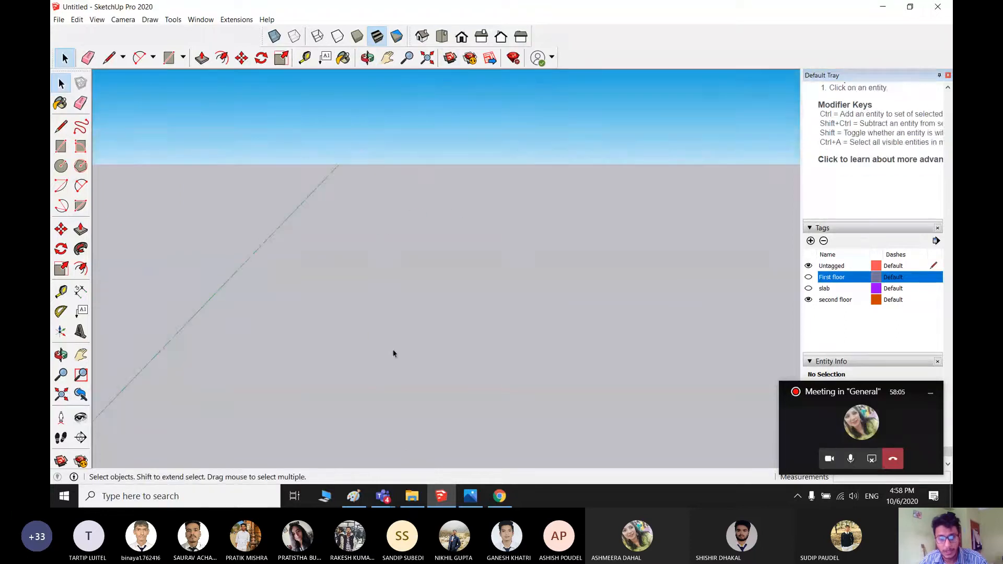
middle_click_drag(393, 354, 491, 331)
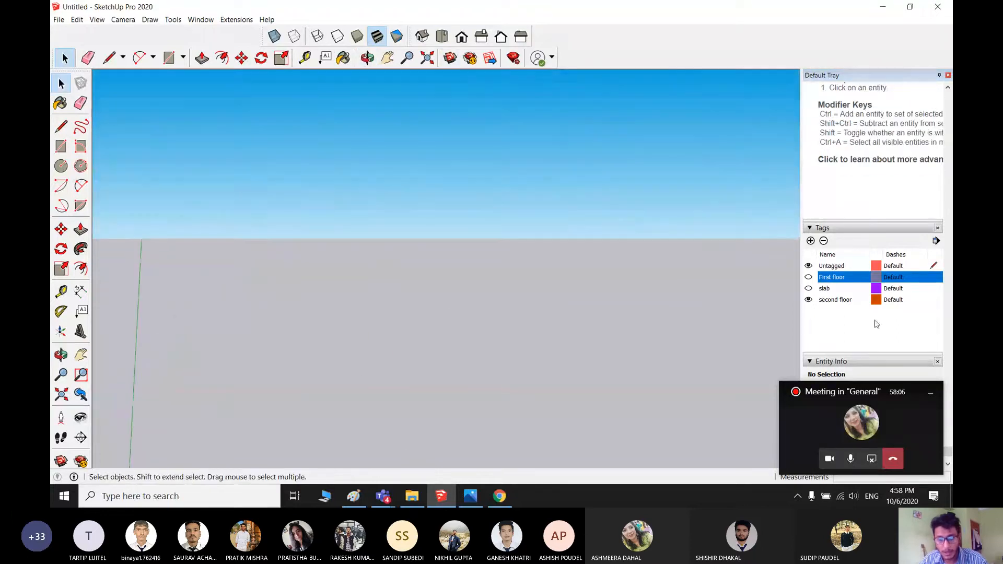
- Make the First floor and slab tags visible again
left_click(808, 277)
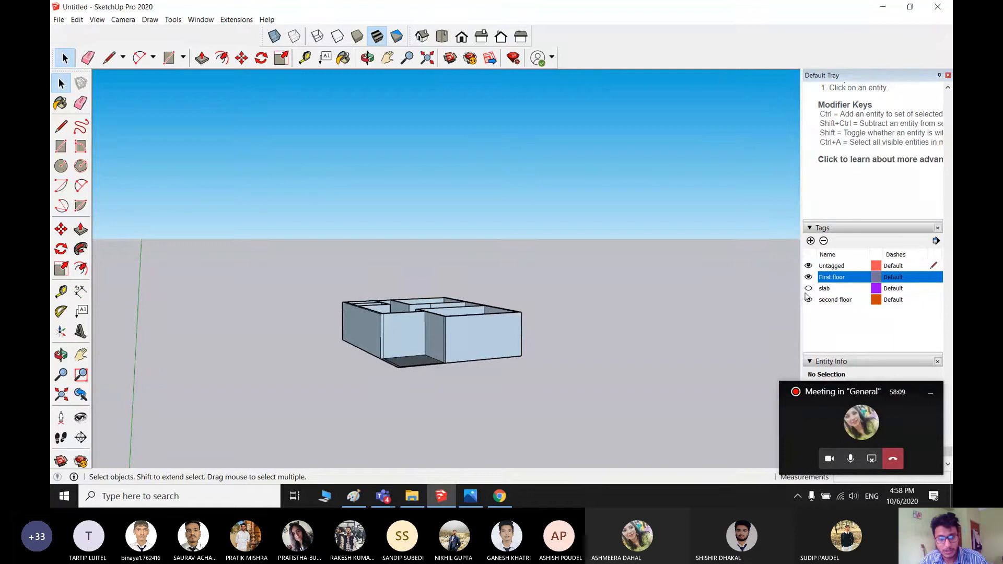
left_click(809, 288)
left_click(831, 288)
scroll(475, 342, "up", 3)
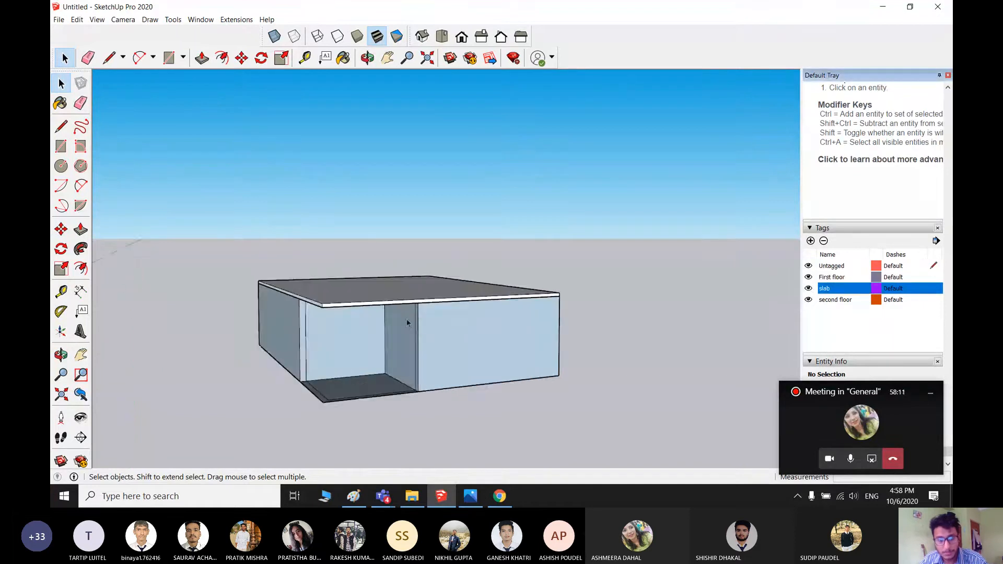
scroll(407, 322, "down", 3)
middle_click_drag(407, 322, 634, 367)
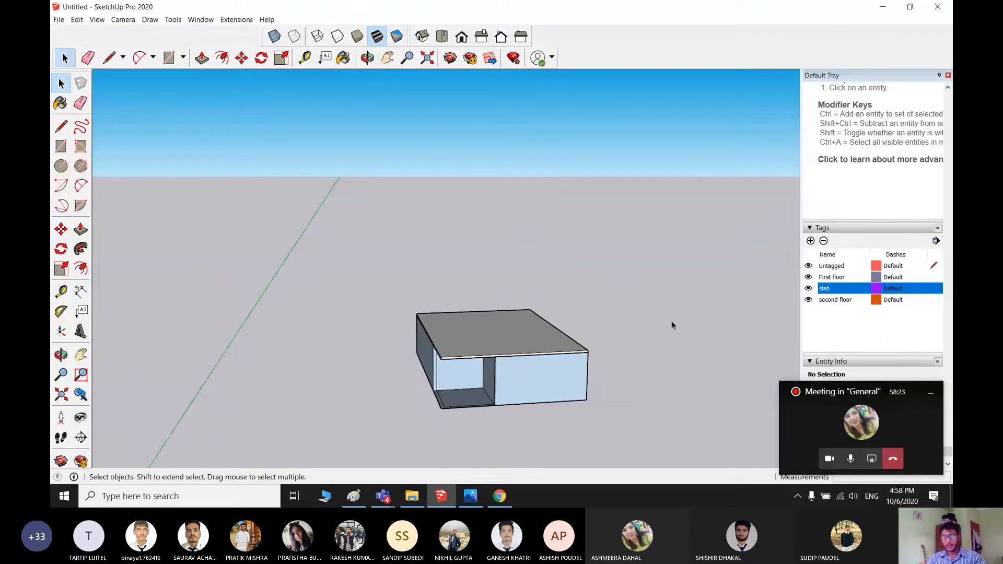
- Switch the First floor and slab tags' visibility off and back on once more
left_click(808, 277)
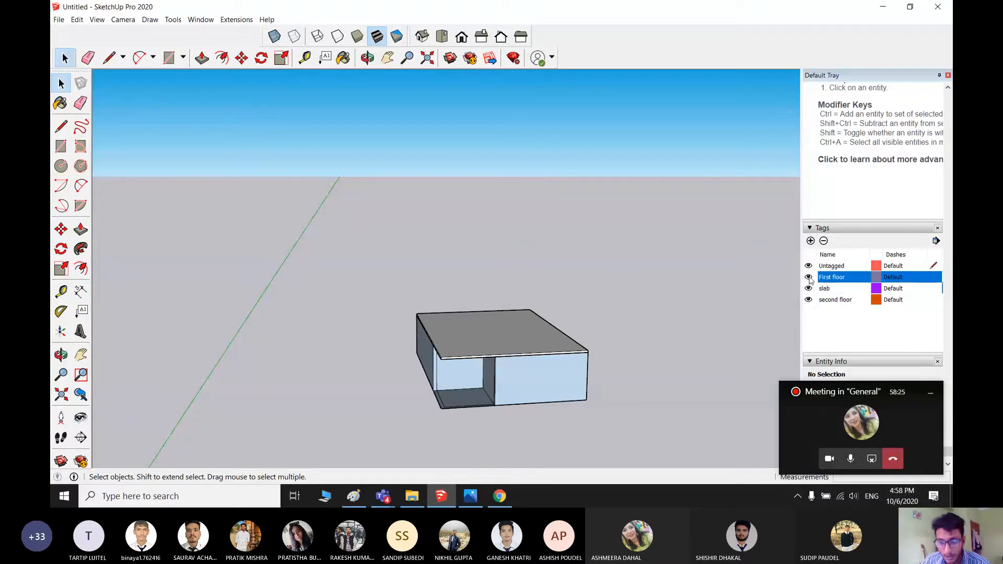
left_click(808, 288)
left_click(808, 278)
left_click(808, 288)
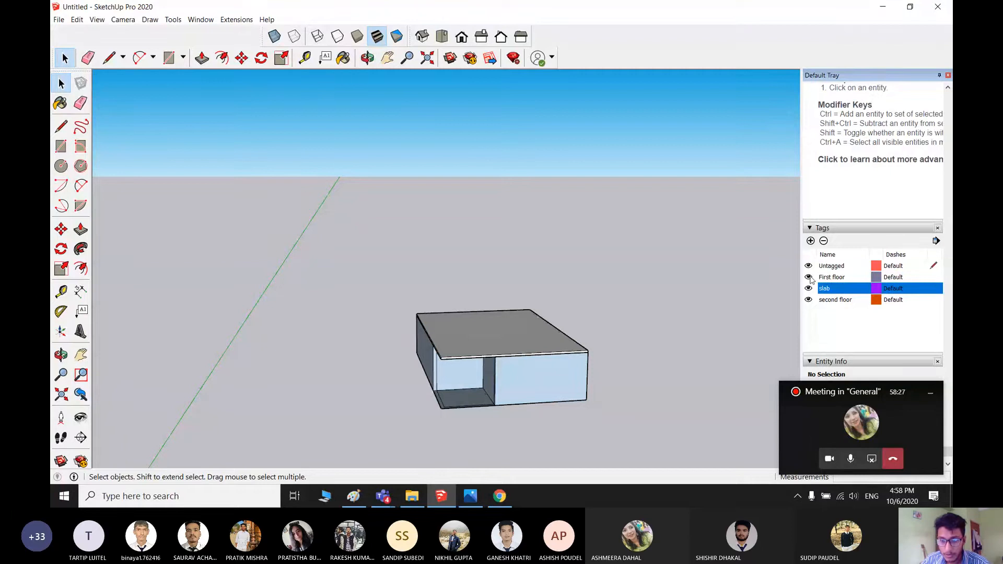
- Examine the roof slab and first-floor wall groups from several angles, selecting each group
middle_click_drag(394, 380, 467, 376)
scroll(554, 374, "down", 4)
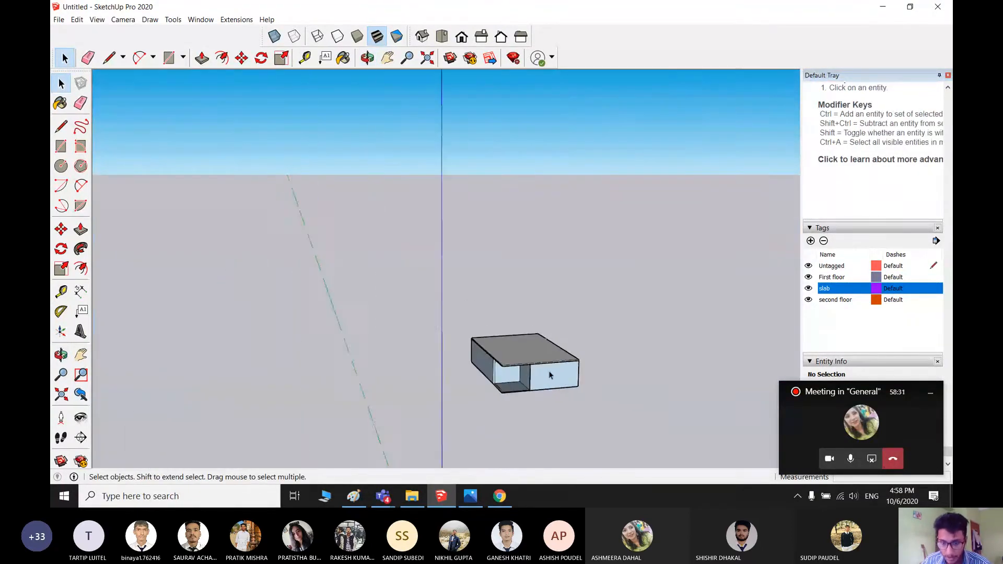
middle_click_drag(624, 387, 559, 422)
scroll(475, 371, "up", 2)
middle_click_drag(676, 387, 557, 385)
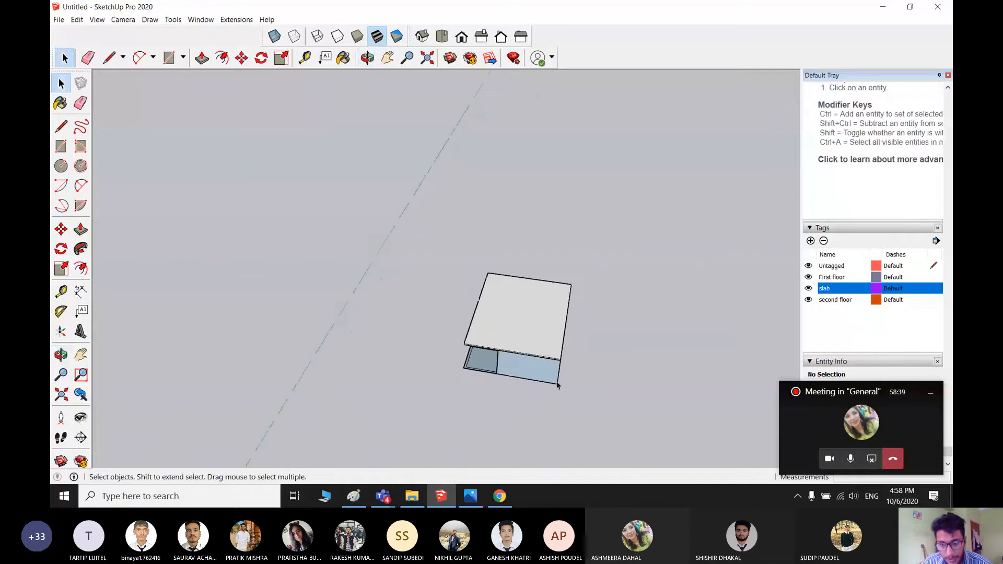
middle_click_drag(584, 337, 560, 387)
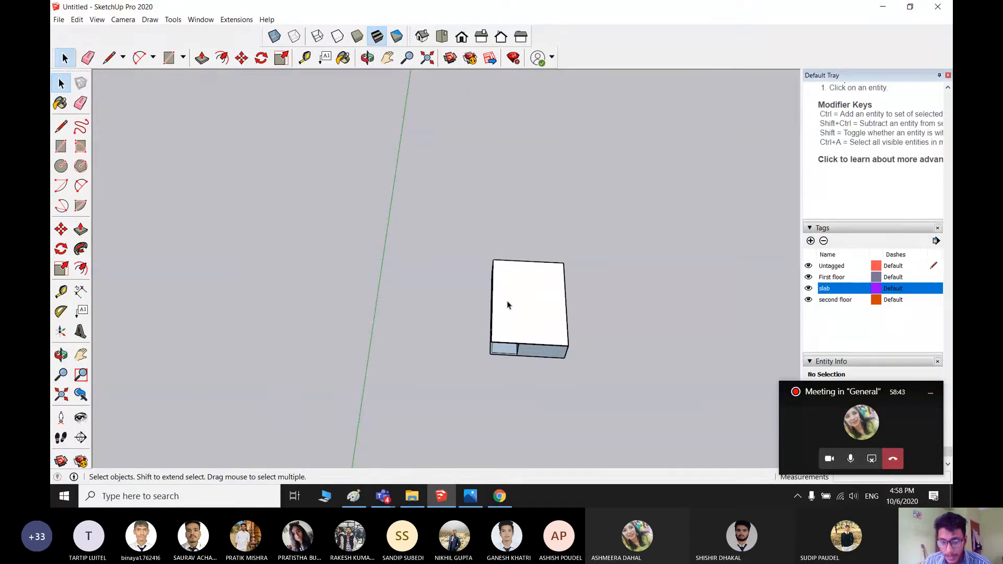
middle_click_drag(560, 329, 603, 233)
left_click(559, 287)
scroll(596, 385, "up", 2)
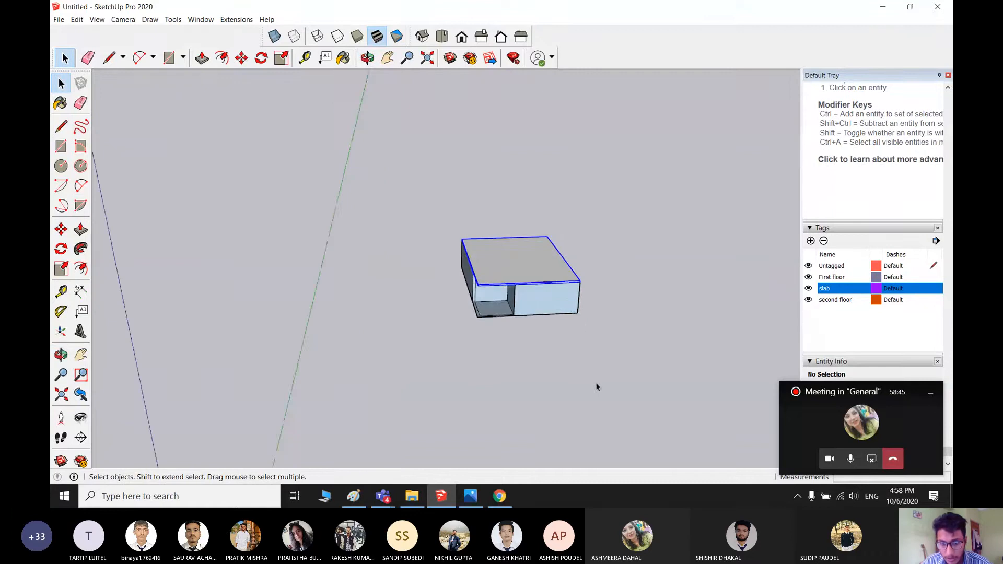
middle_click_drag(639, 371, 519, 365)
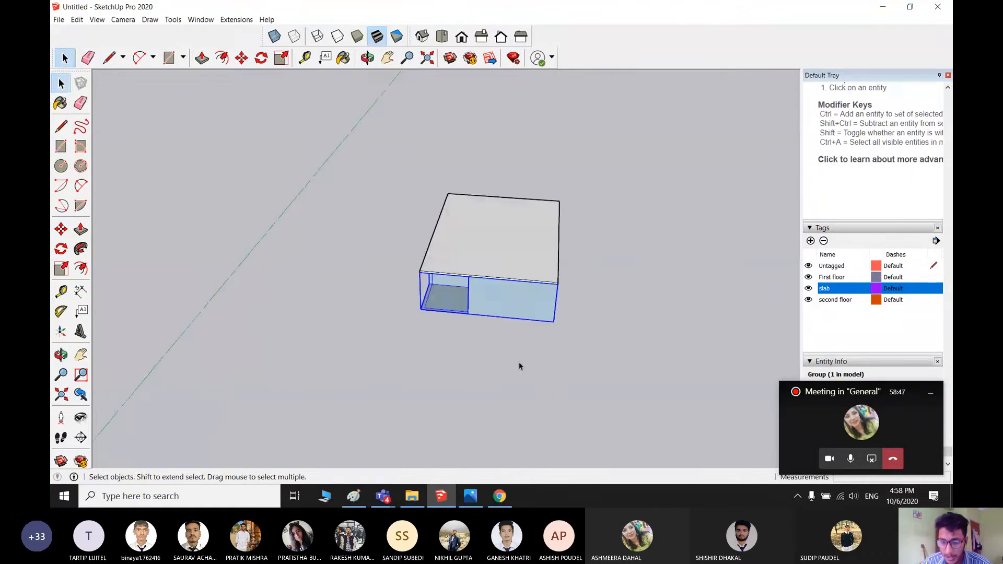
- Hide the First floor tag and view the remaining slab from above
left_click(809, 277)
middle_click_drag(618, 289, 582, 426)
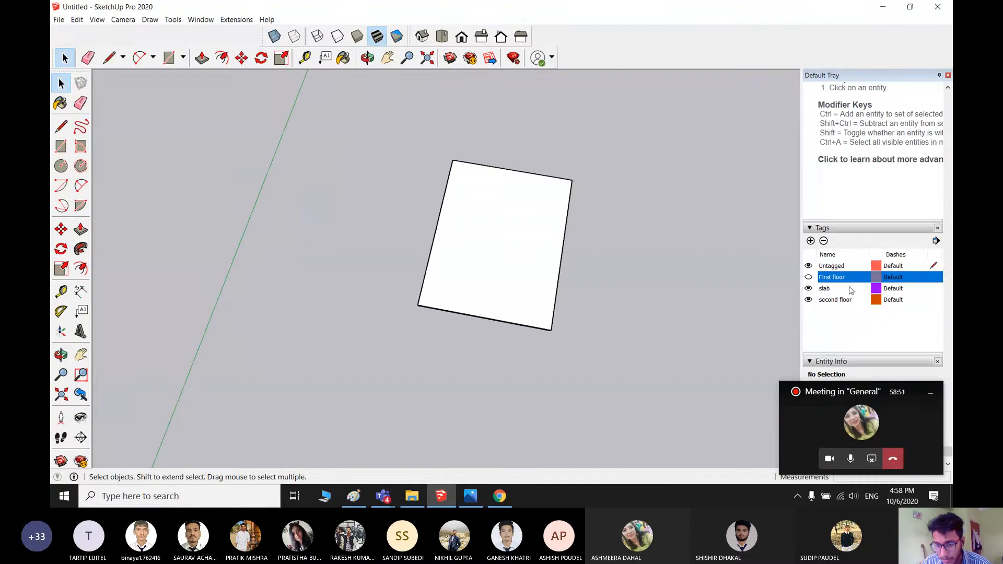
- Make the First floor tag visible again and view the house from an angle that shows its walls below the slab
left_click(809, 278)
mouse_move(622, 328)
middle_mouse_down()
mouse_move(531, 463)
mouse_move(638, 300)
mouse_move(613, 333)
middle_mouse_up()
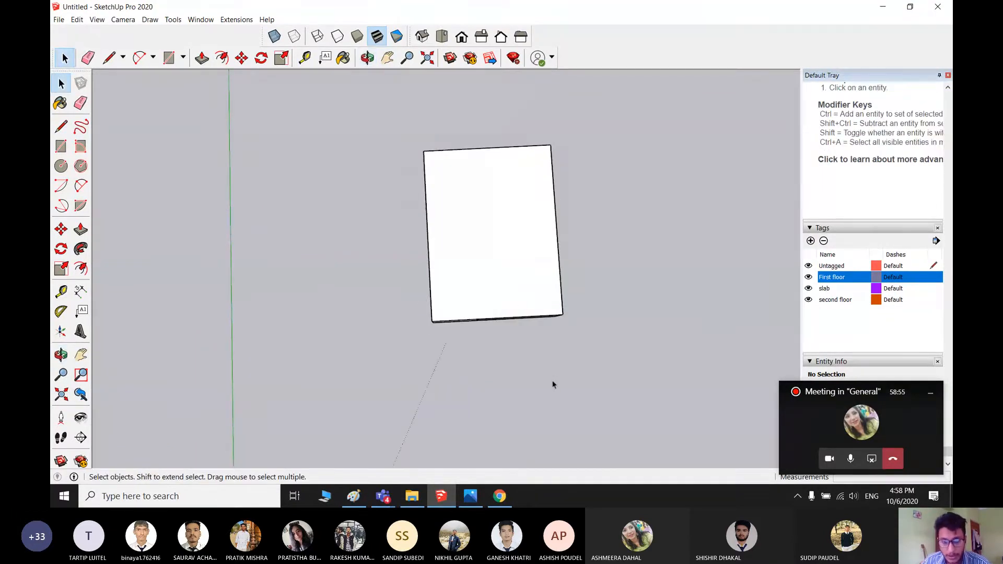
middle_click_drag(554, 385, 481, 377)
middle_click_drag(638, 278, 627, 418)
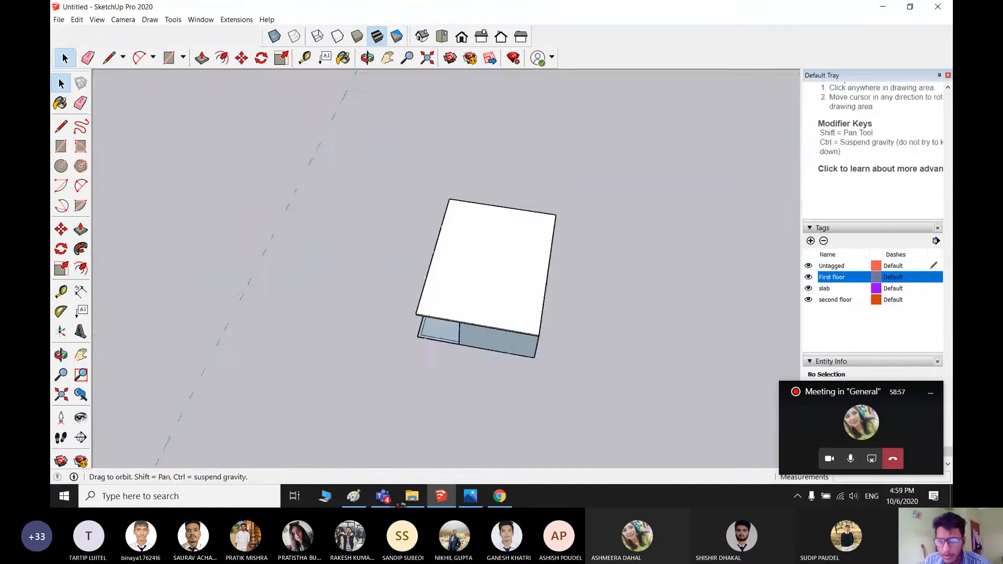
- Draw a rectangle about 27' by 36' on the ground beside the house
key("r")
left_click(607, 259)
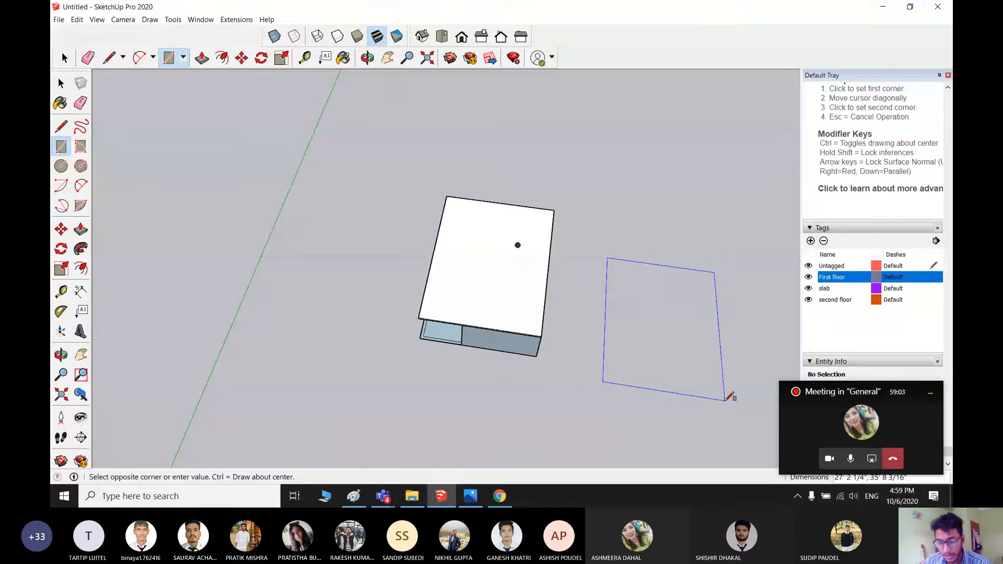
left_click(725, 400)
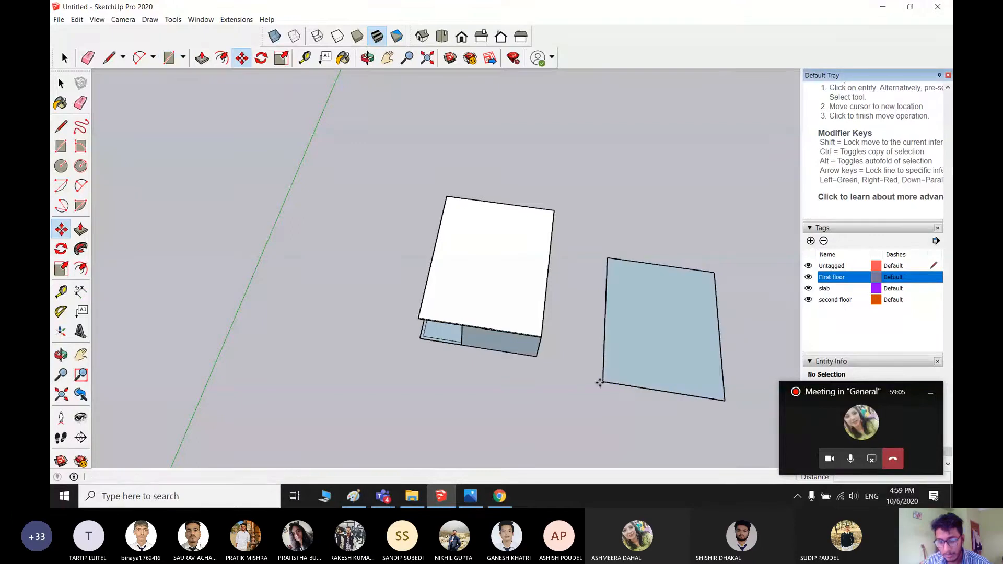
- Try to move one corner of the ground rectangle and delete the whole rectangle
key("m")
left_click(602, 382)
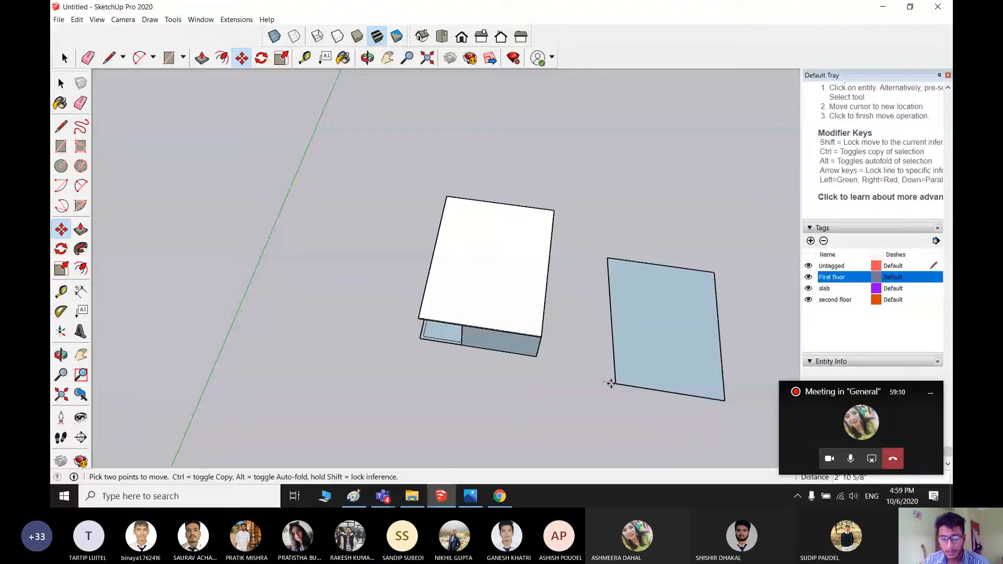
key("space")
left_click_drag(723, 440, 581, 238)
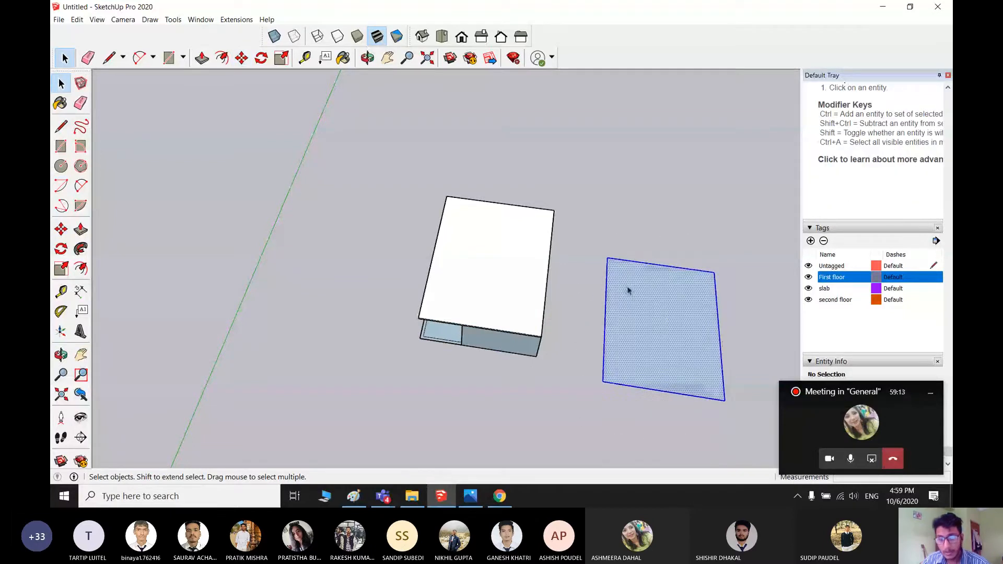
key("Delete")
scroll(510, 286, "down", 1)
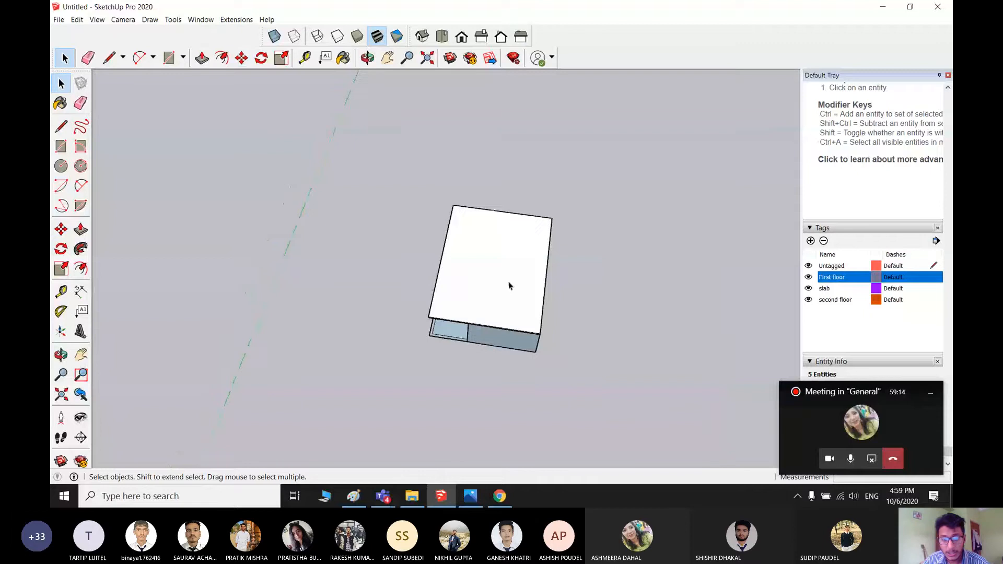
- Draw a small rectangle on the roof slab's top face and push/pull it upward into a box
middle_click_drag(509, 286, 634, 268)
left_click(540, 315)
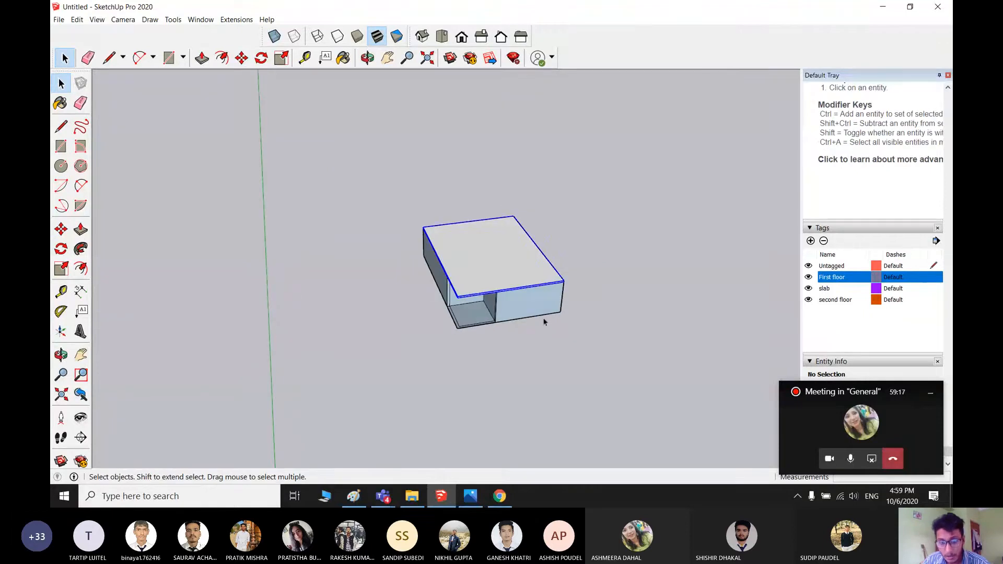
middle_click_drag(512, 269, 475, 235)
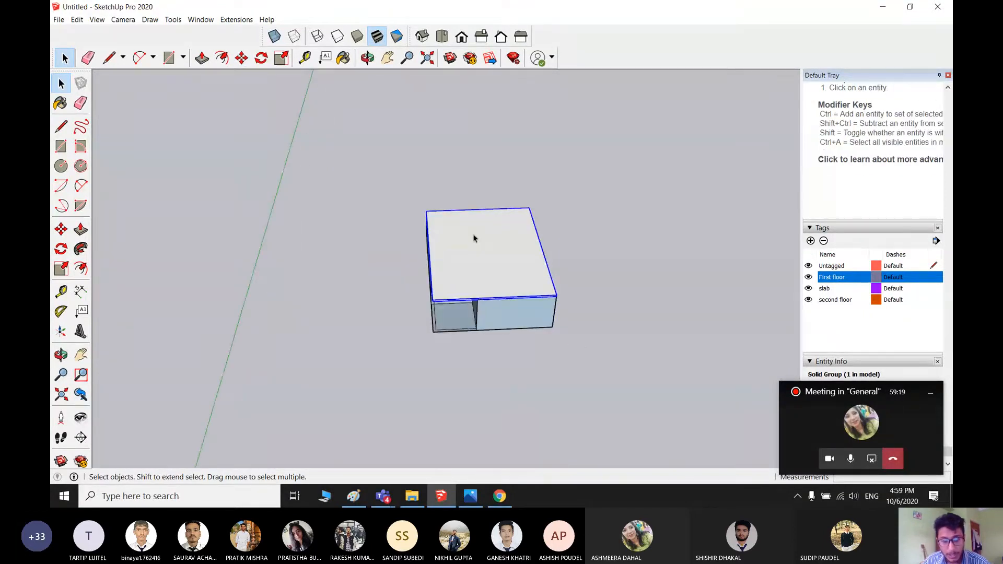
key("r")
left_click(468, 231)
left_click(520, 263)
key("space")
key("p")
left_click(488, 249)
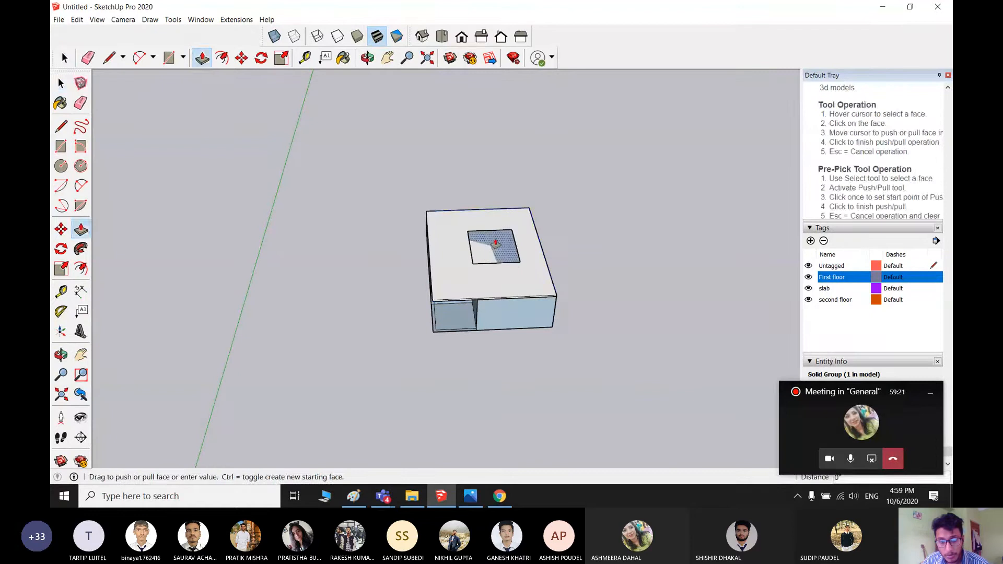
left_click(492, 208)
- Select the whole box on the slab and try to move it off beside the house
key("space")
middle_click_drag(540, 328, 474, 278)
triple_click(471, 224)
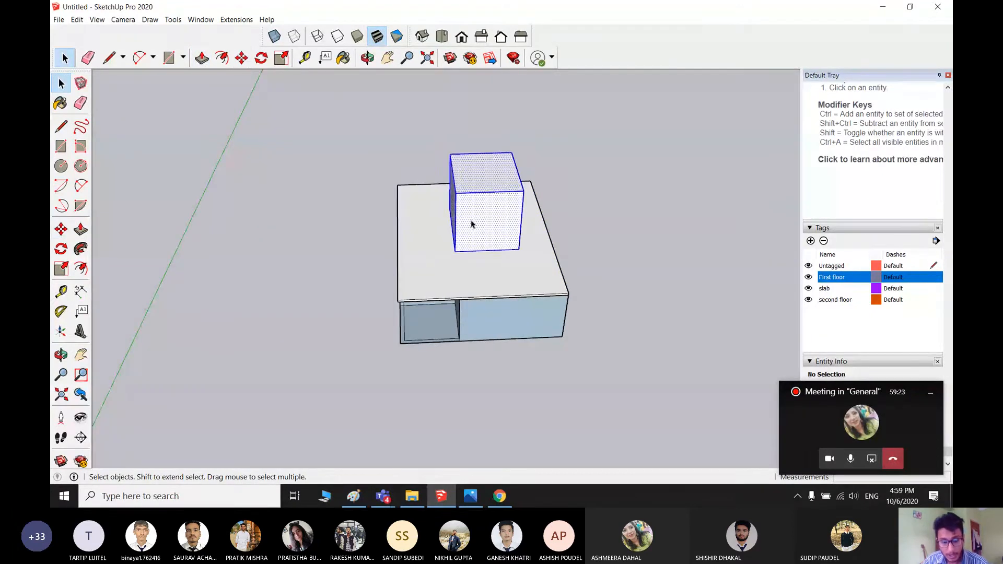
key("m")
left_click(471, 224)
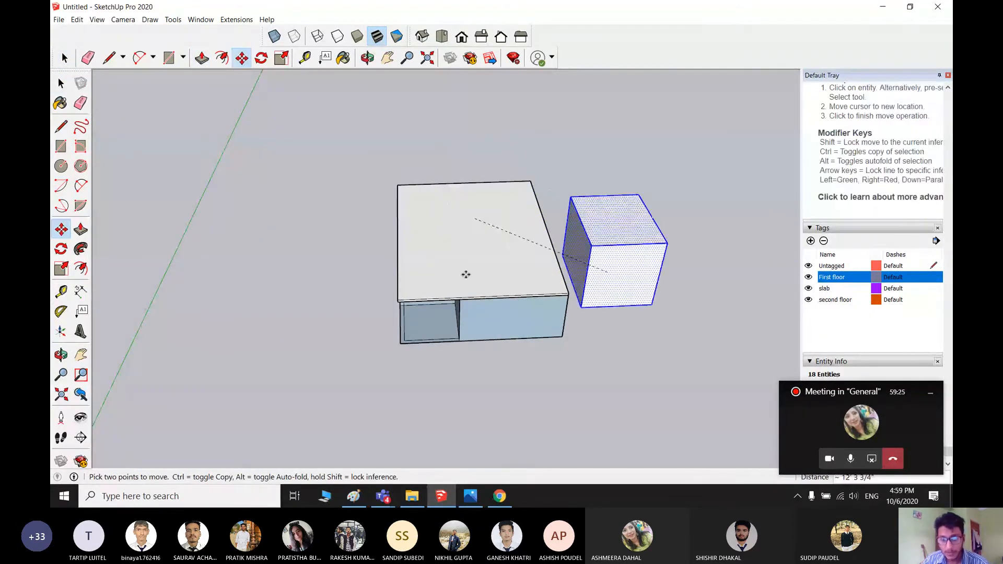
key("space")
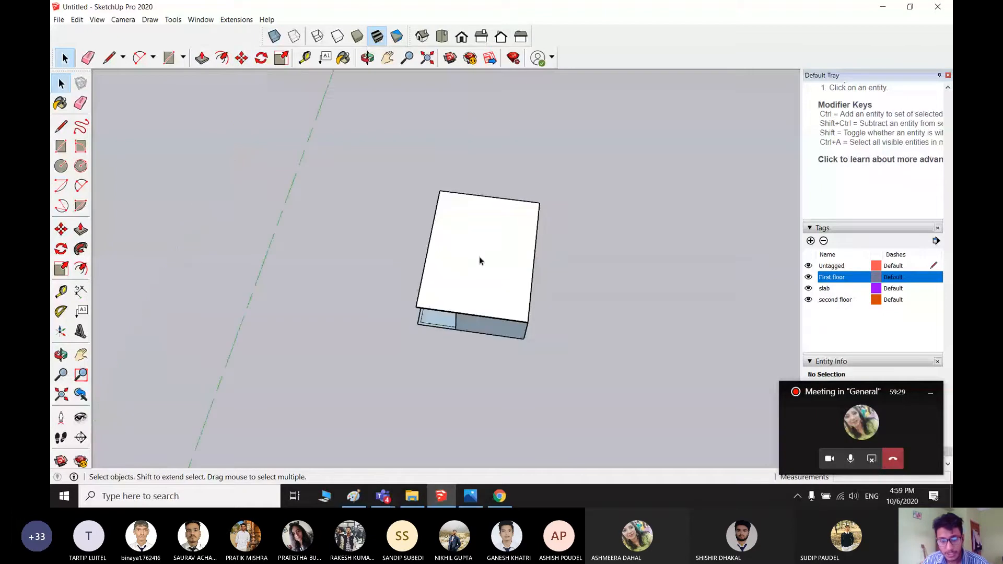
middle_click_drag(515, 284, 471, 328)
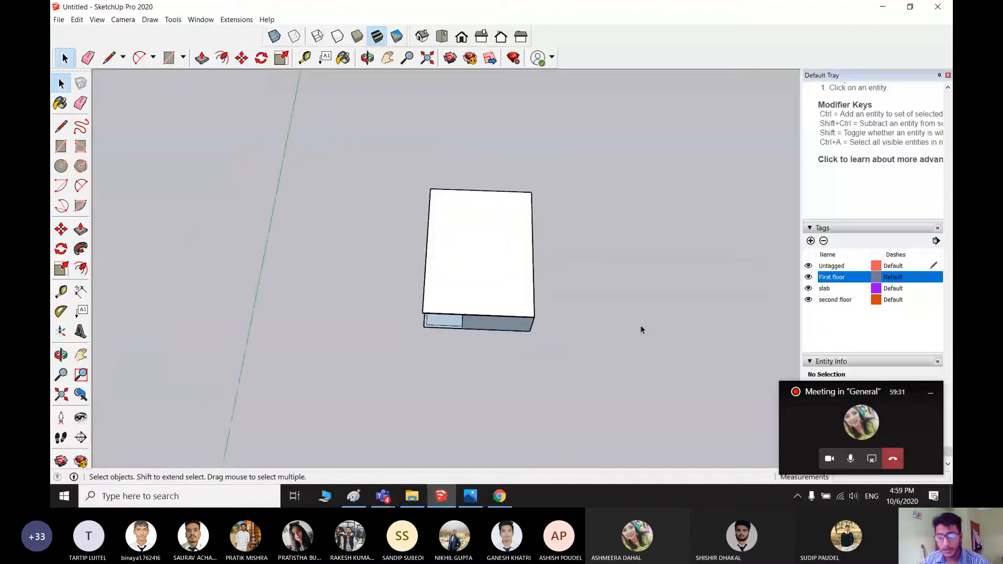
middle_click_drag(526, 282, 371, 292)
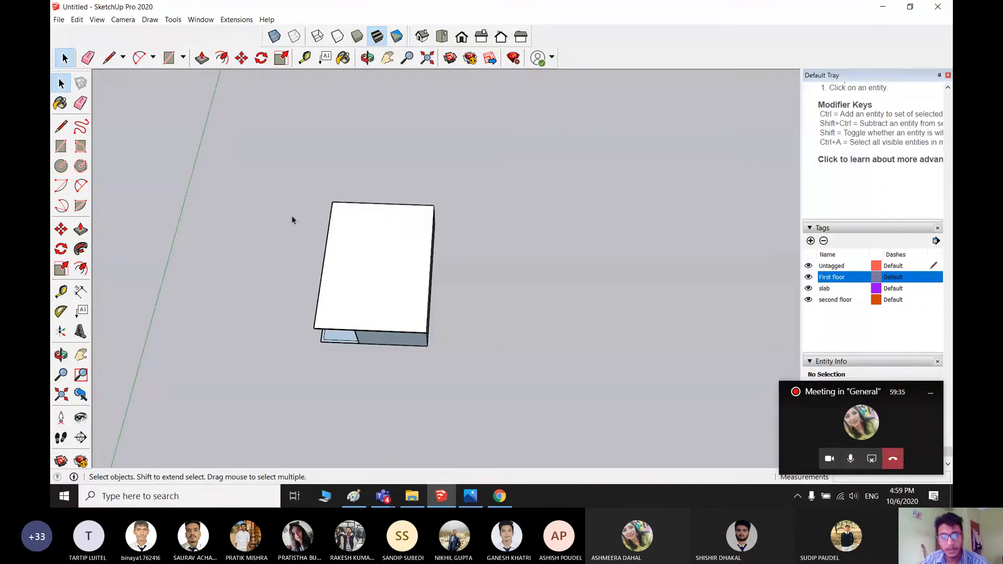
key("r")
scroll(336, 182, "up", 2)
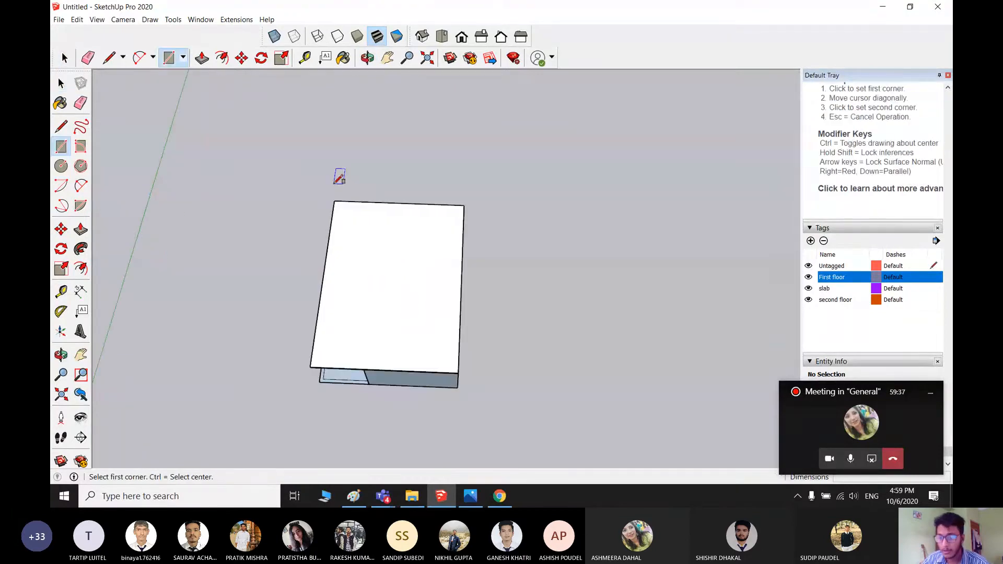
left_click(335, 202)
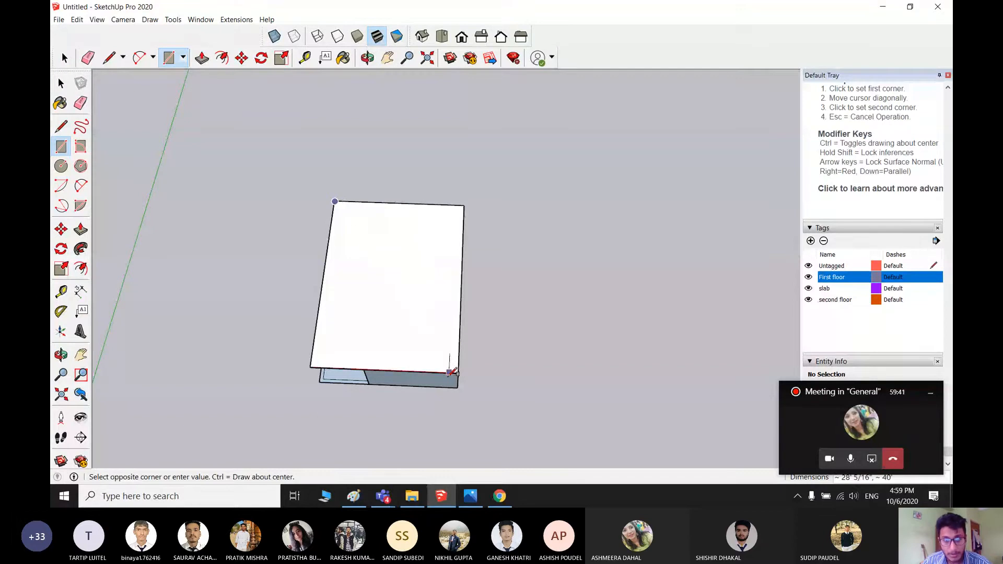
left_click(441, 36)
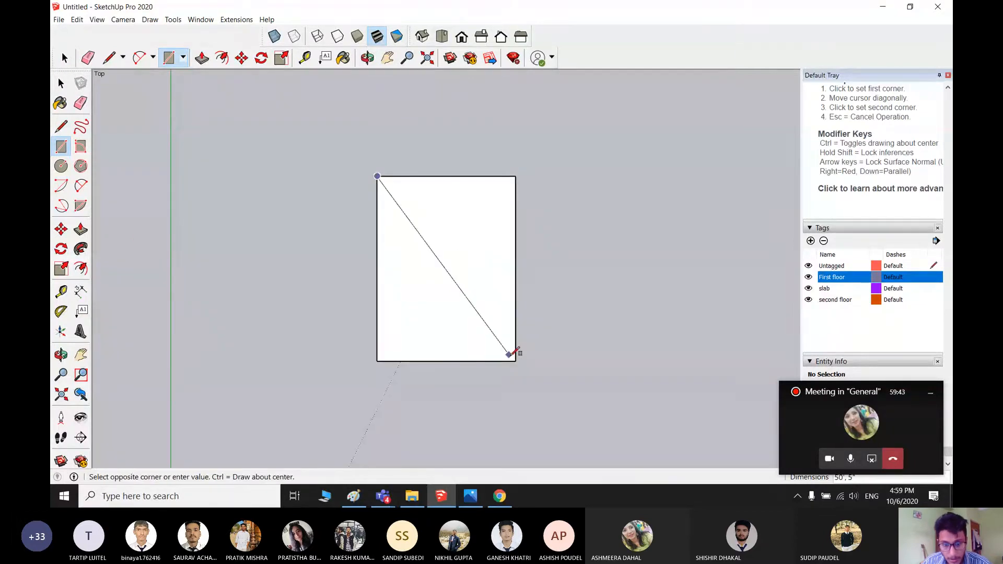
scroll(517, 360, "up", 5)
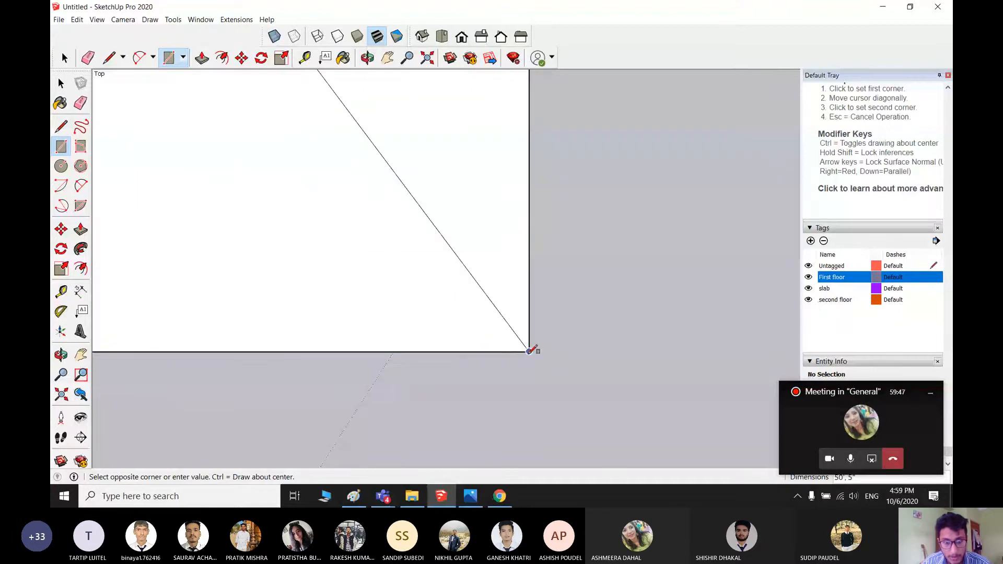
middle_click_drag(531, 349, 519, 47)
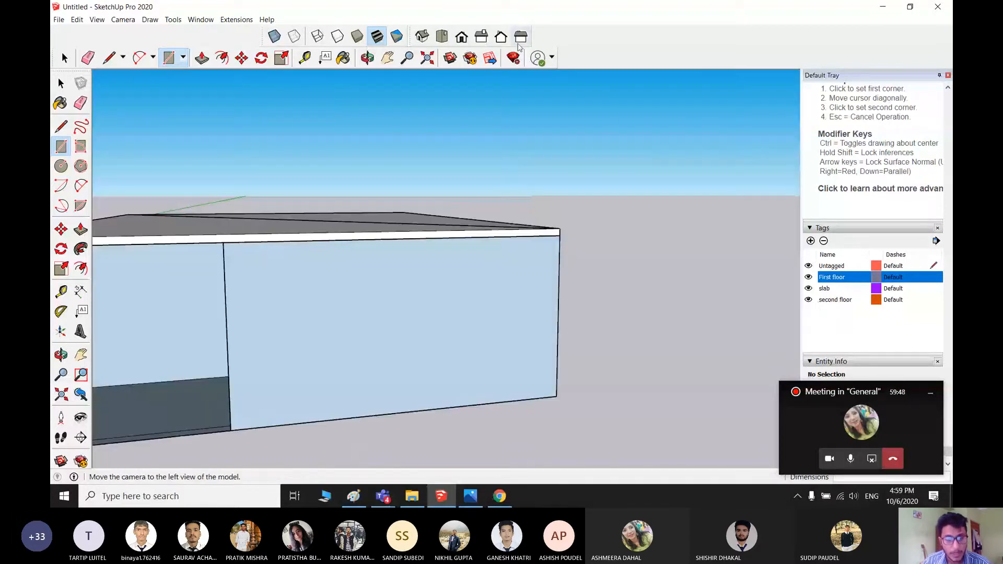
middle_click_drag(497, 89, 375, 328)
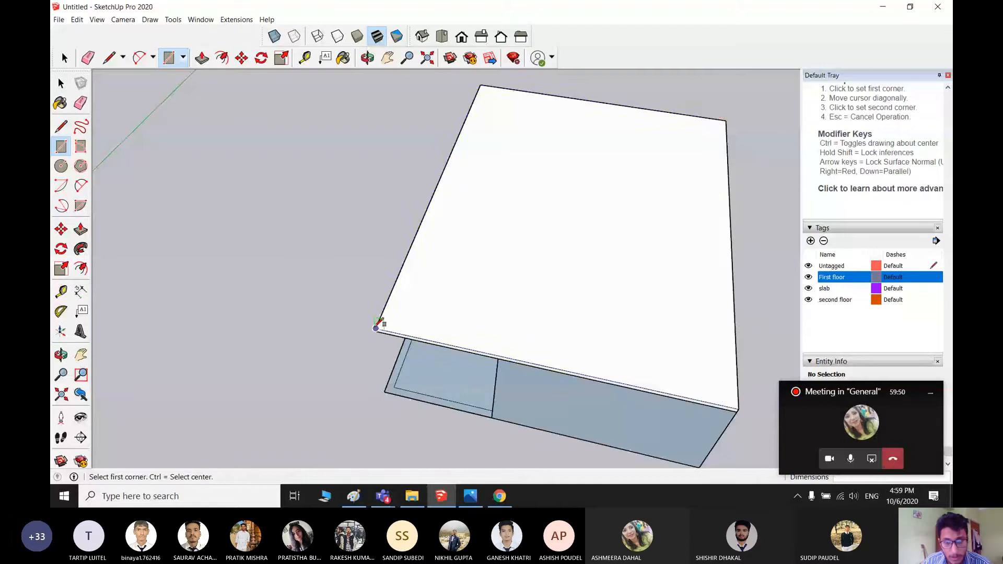
- Draw a 30' by 40' rectangle over the roof slab's top face, from one corner to the diagonally opposite corner
left_click(376, 328)
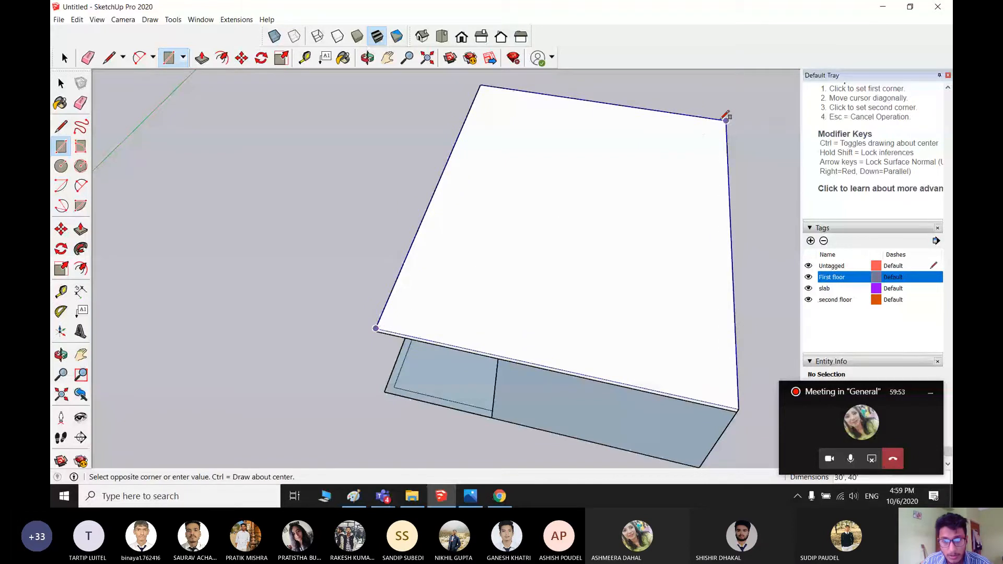
left_click(726, 116)
middle_click_drag(726, 116, 579, 149)
middle_click_drag(491, 250, 578, 356)
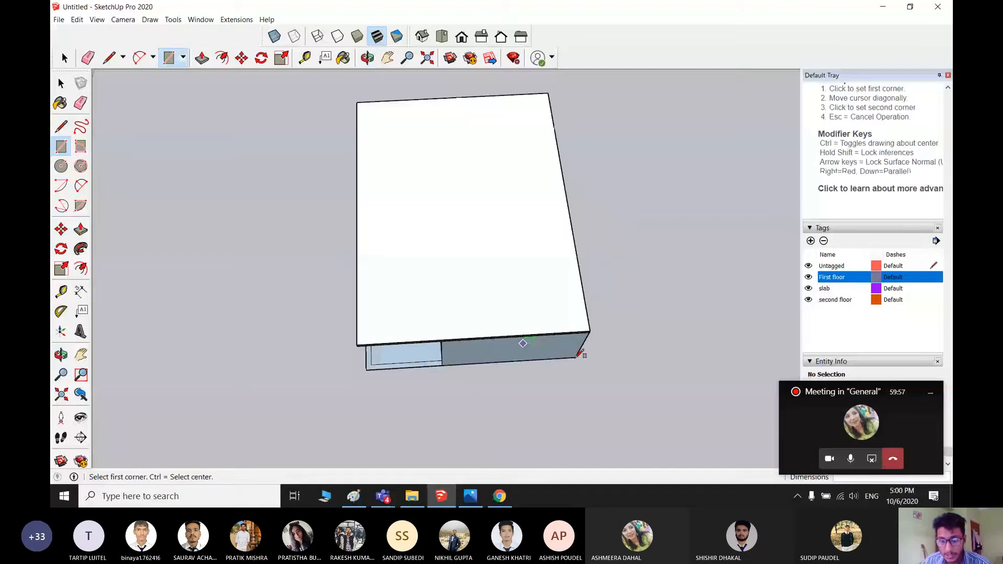
middle_click_drag(577, 356, 542, 112)
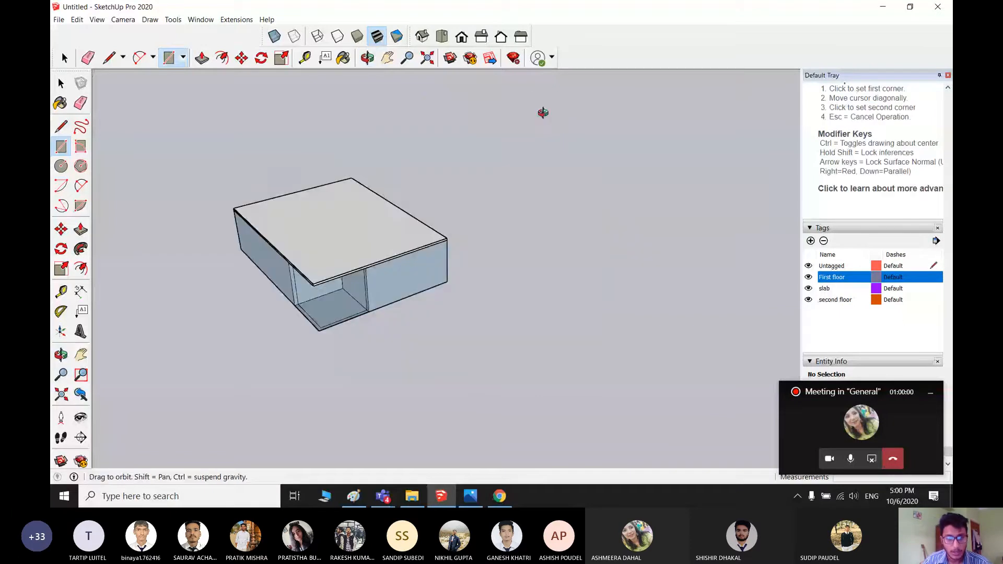
- Select the rectangle's face with its edges and try to move it sideways off the slab
key("space")
middle_click_drag(561, 252, 412, 342)
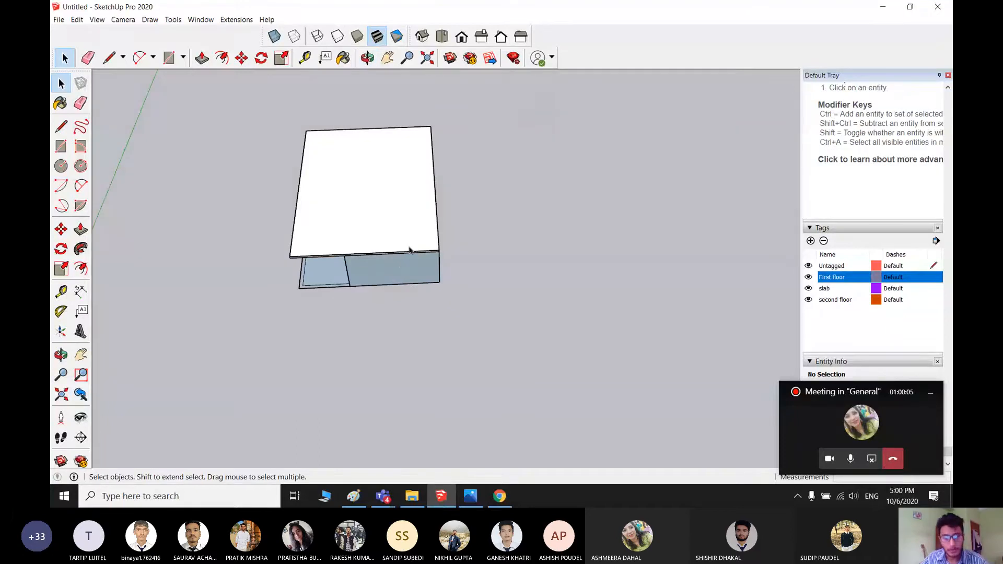
double_click(381, 191)
key("m")
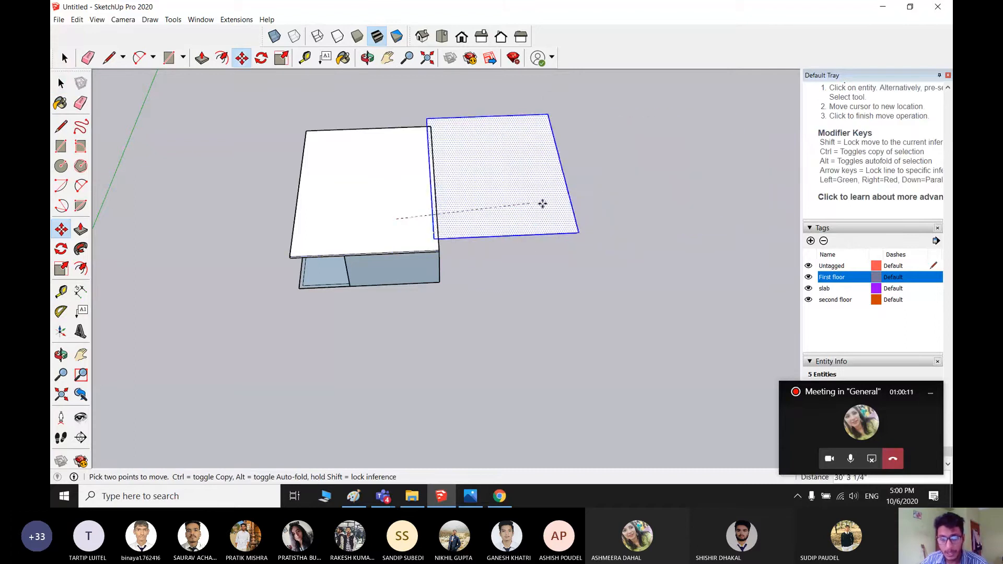
key("space")
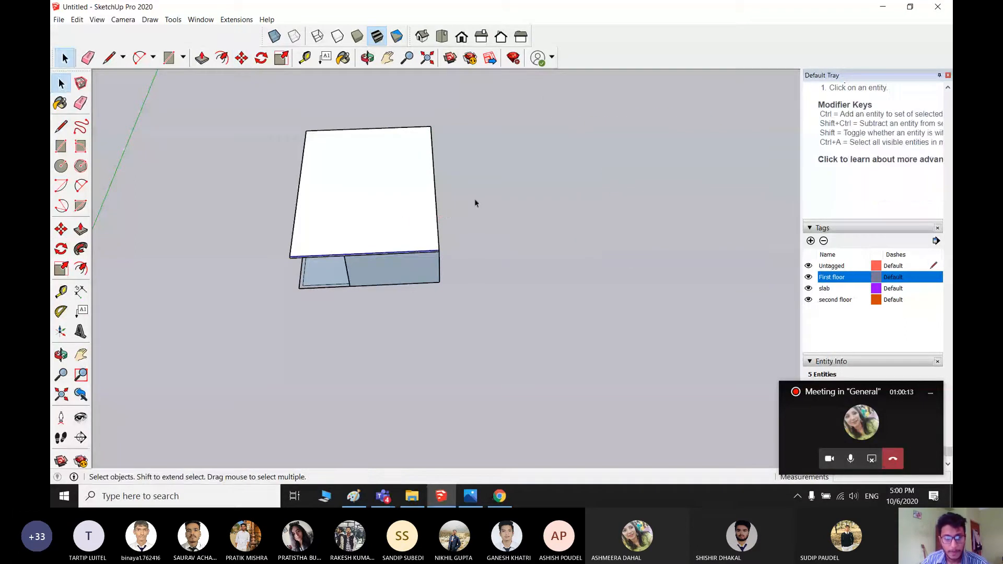
middle_click_drag(491, 201, 567, 330)
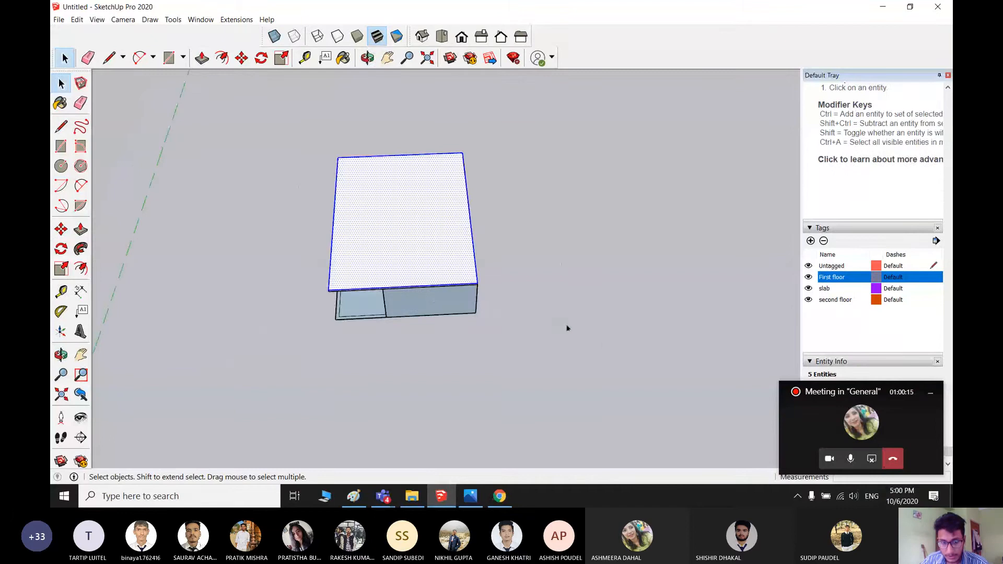
left_click(509, 283)
- Hide the slab and First floor tags to isolate the untagged rectangle
scroll(376, 311, "up", 3)
scroll(481, 239, "down", 2)
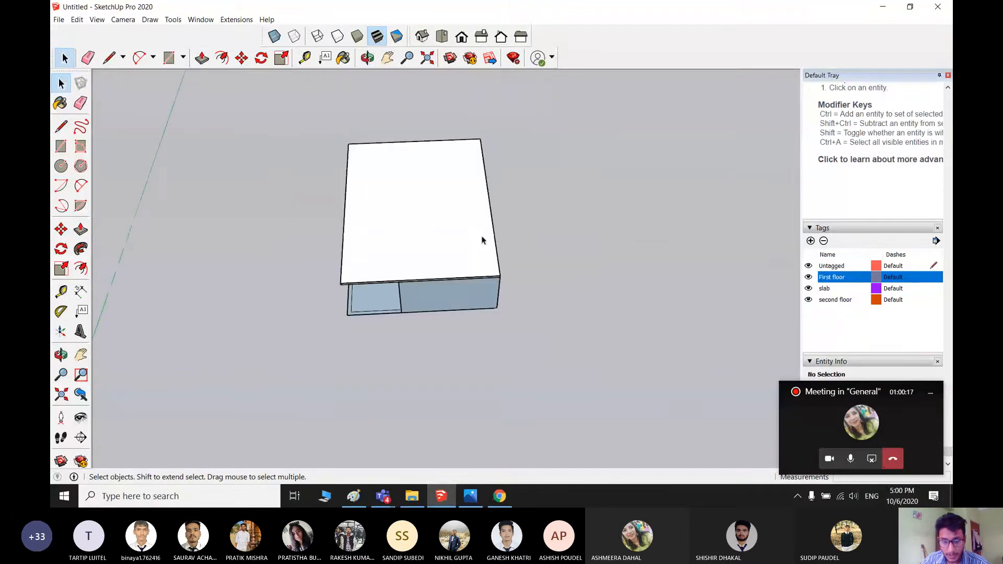
left_click(809, 289)
left_click(808, 278)
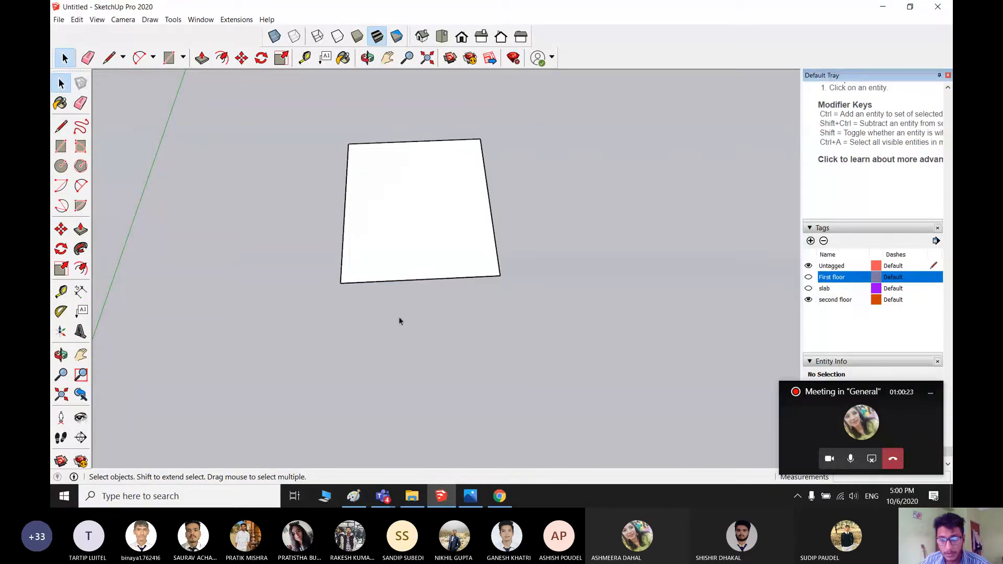
middle_click_drag(366, 311, 342, 243)
key("space")
scroll(343, 243, "down", 3)
scroll(425, 227, "up", 2)
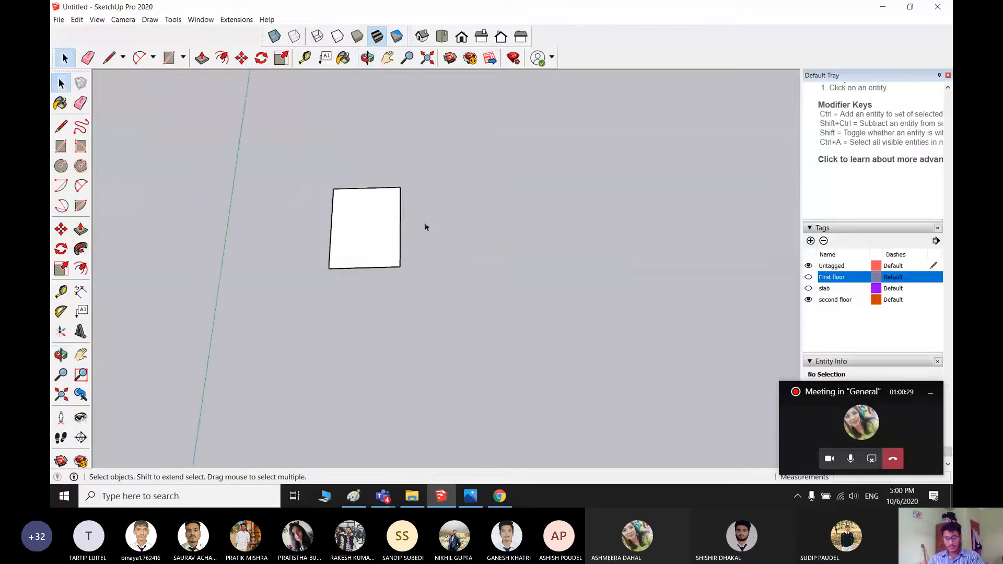
- Select the roof slab group and try to move it off the first-floor walls
scroll(425, 227, "up", 2)
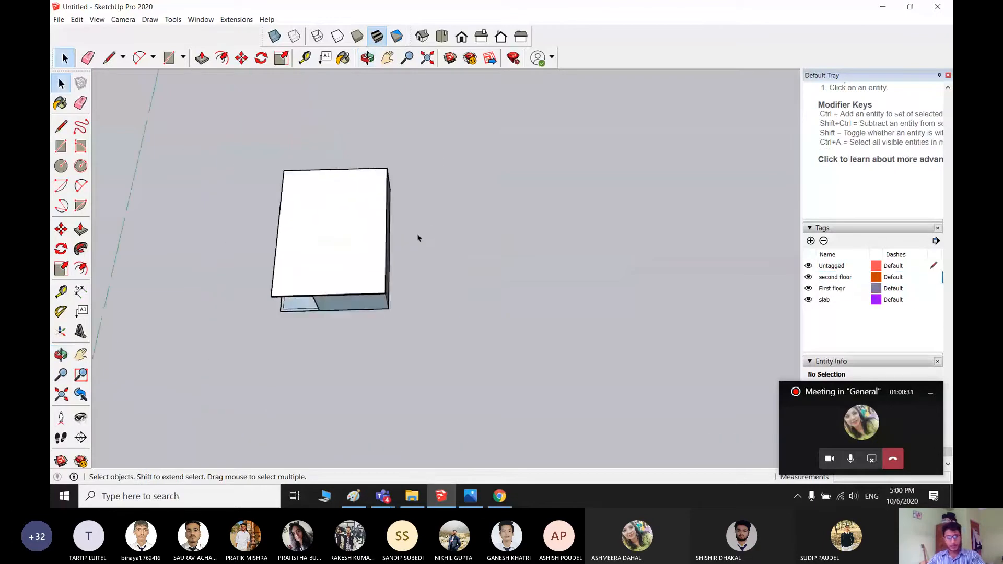
middle_click_drag(417, 238, 560, 335)
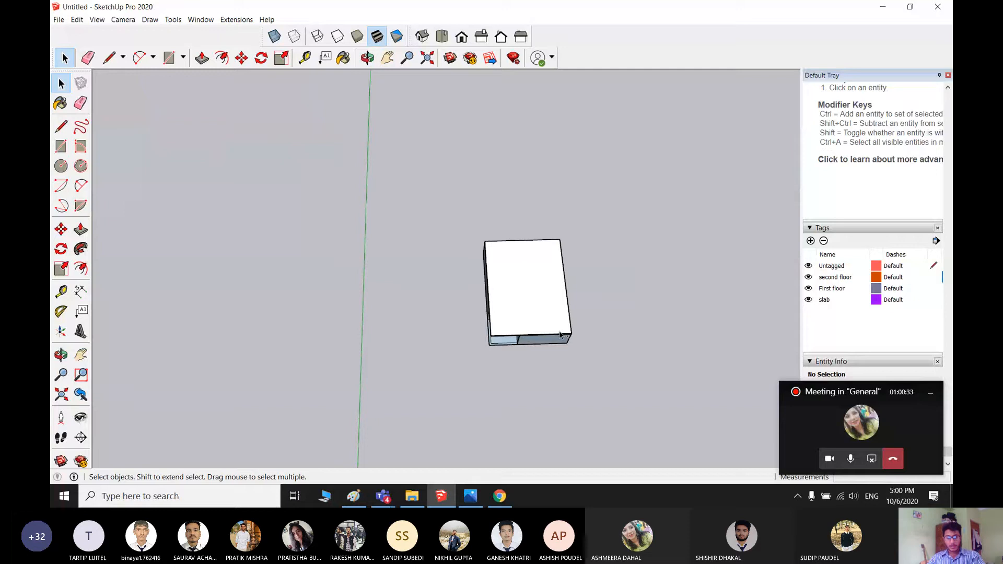
left_click(526, 280)
key("m")
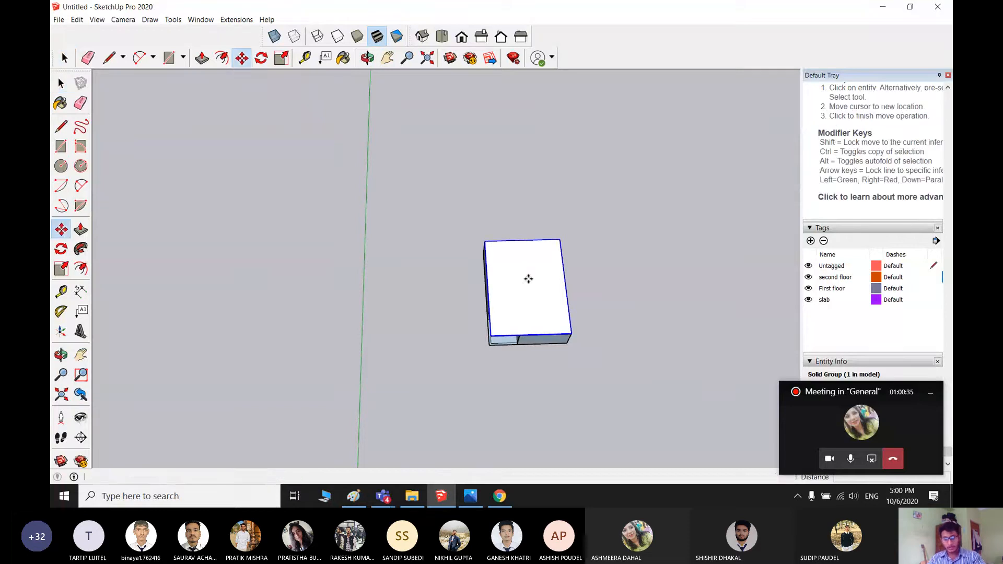
left_click(528, 279)
key("space")
left_click(573, 317)
scroll(547, 298, "up", 4)
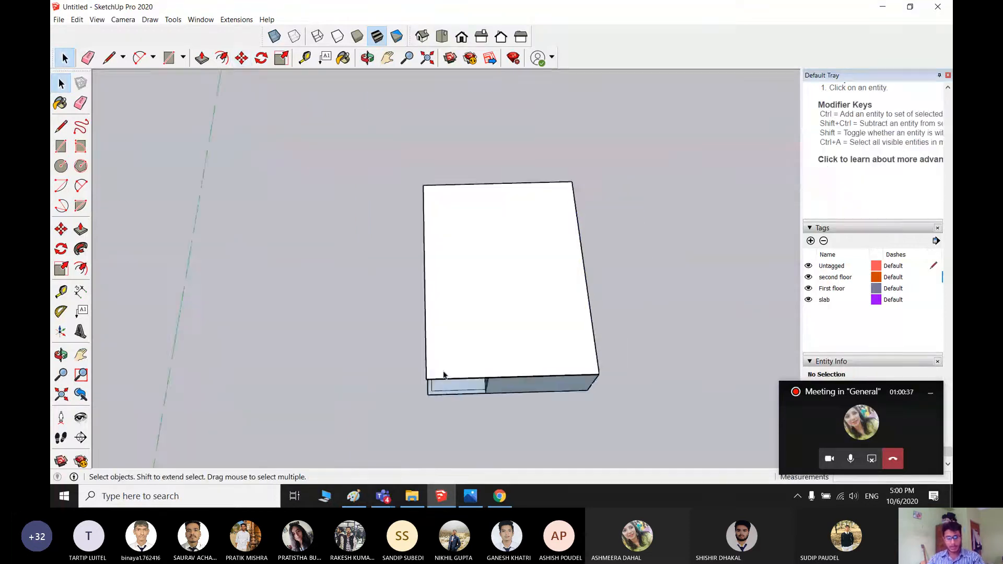
- Draw a rectangle freehand on the ground beside the house and undo it
scroll(443, 375, "up", 2)
scroll(412, 340, "down", 4)
middle_click_drag(622, 357, 544, 369, "shift")
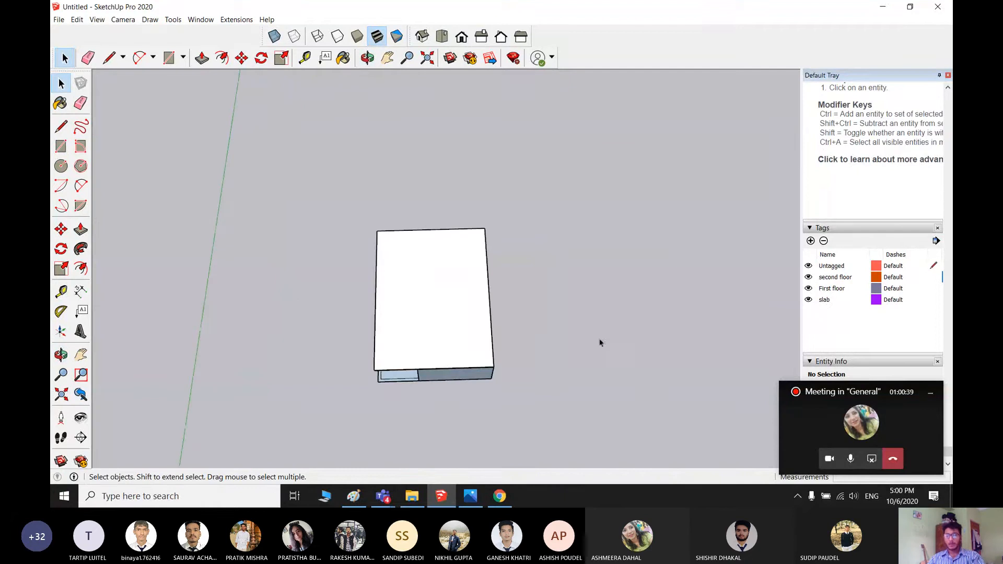
key("r")
left_click(559, 261)
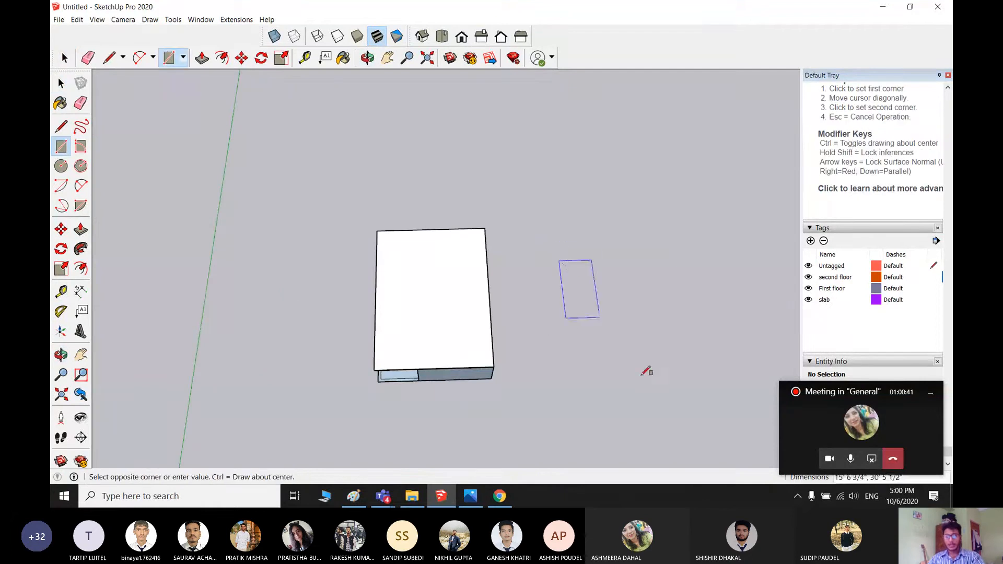
left_click(669, 373)
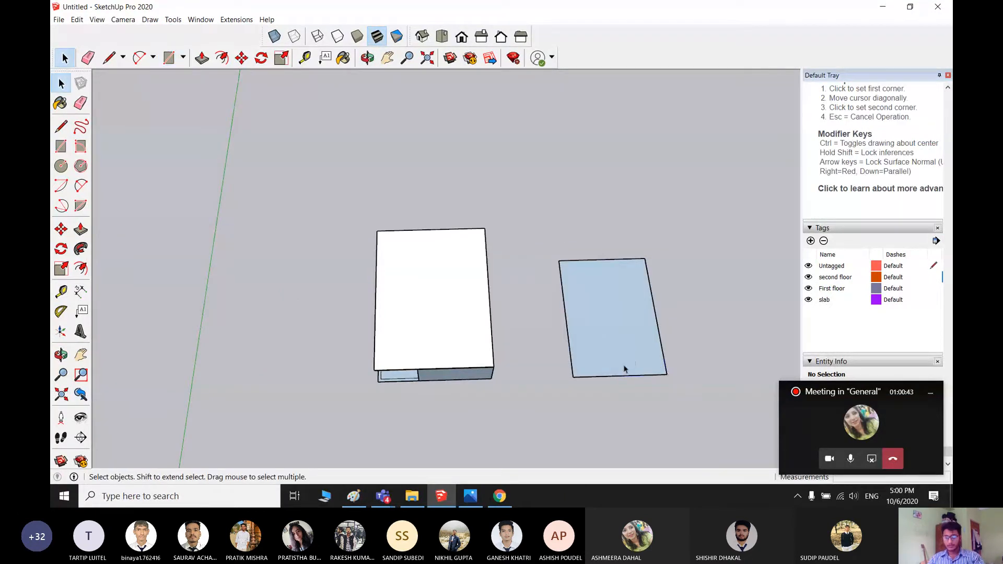
key("space")
key("ctrl+z")
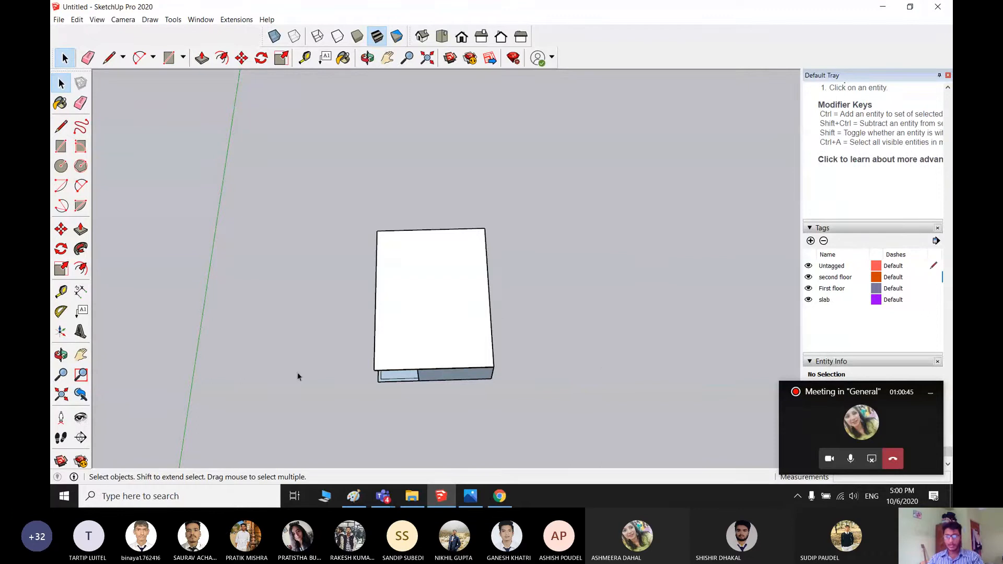
scroll(483, 348, "up", 3)
scroll(342, 397, "down", 3)
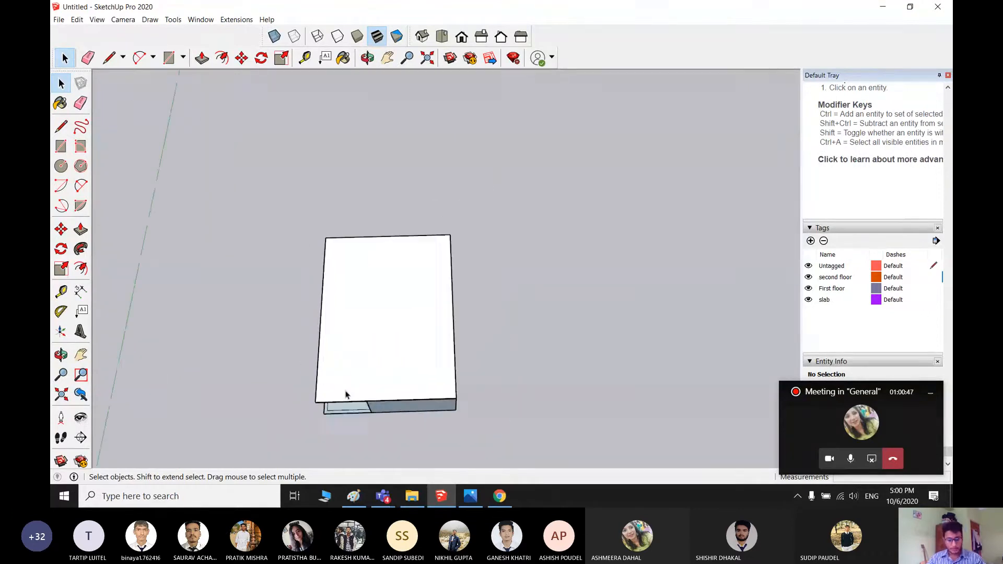
scroll(342, 366, "up", 2)
scroll(350, 355, "down", 2)
middle_click_drag(349, 355, 360, 282)
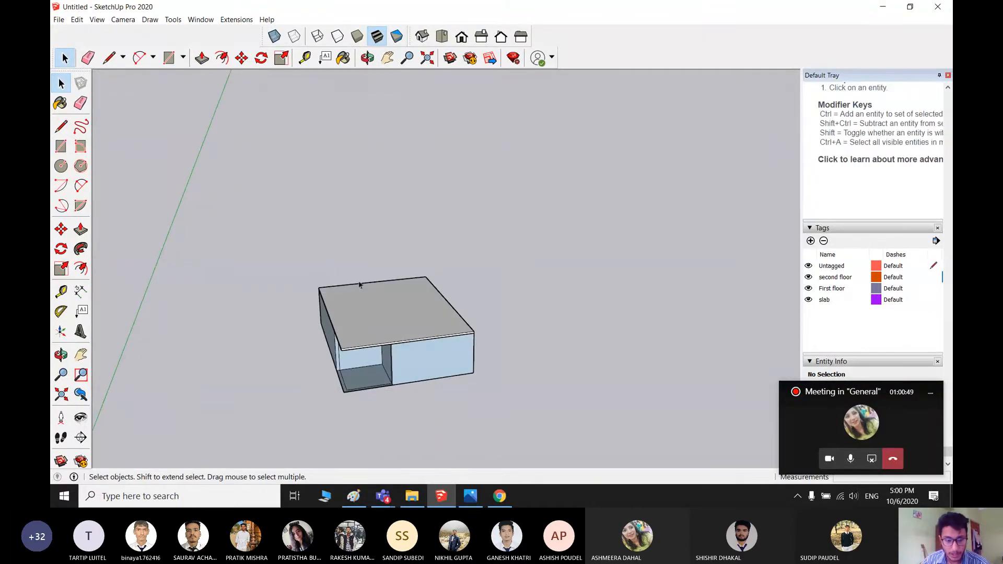
scroll(352, 282, "up", 2)
middle_click_drag(505, 380, 510, 336)
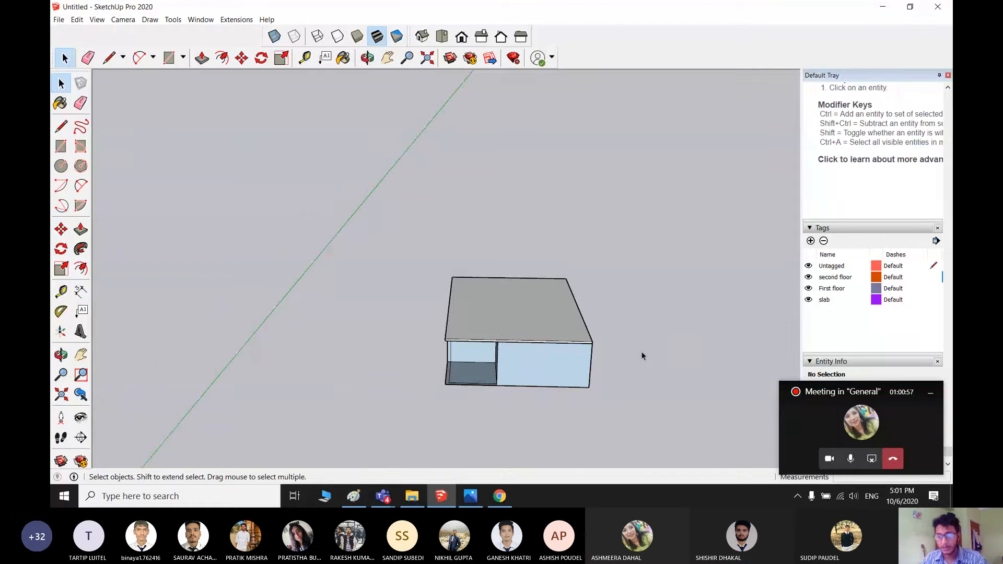
middle_click_drag(611, 354, 512, 405)
scroll(465, 385, "up", 5)
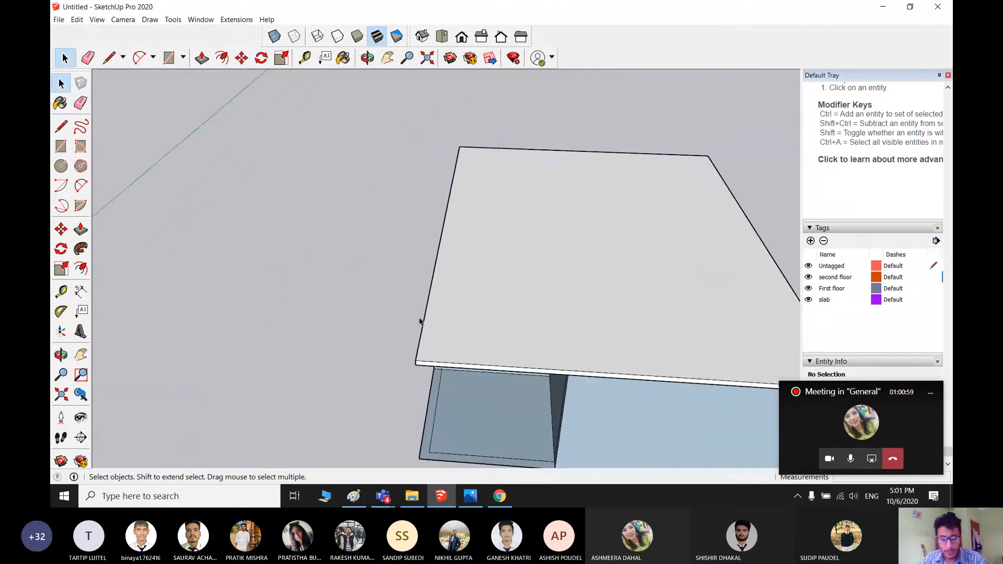
scroll(420, 322, "up", 1)
key("r")
left_click(415, 366)
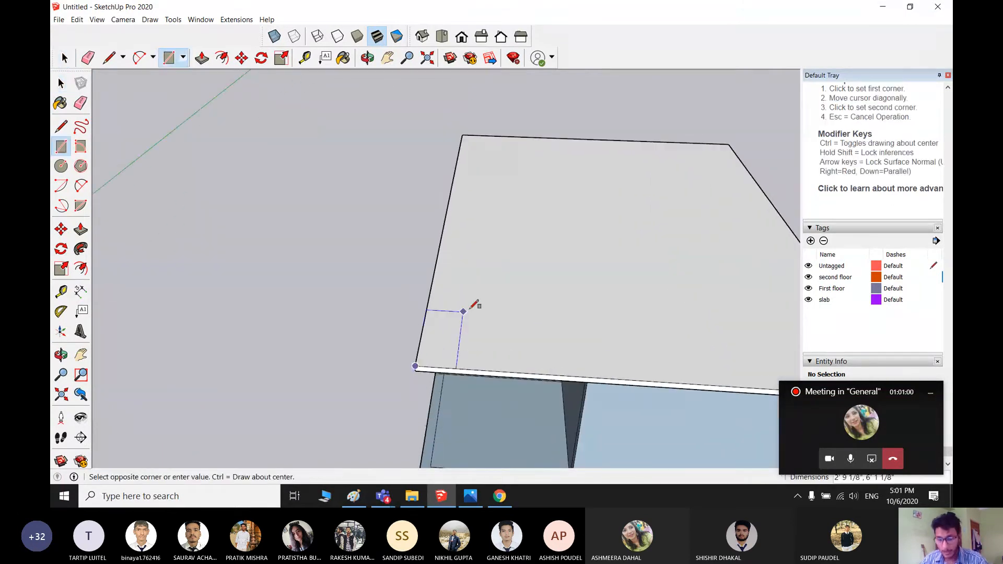
key("space")
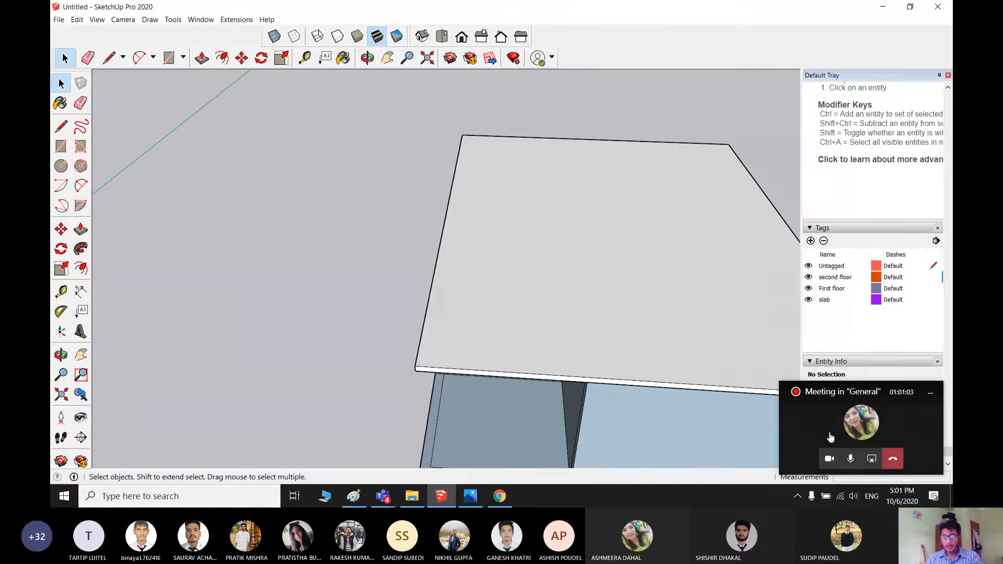
- Draw a rectangle over the roof slab's top face, from its front corner to the diagonally opposite corner, and clear the selection
scroll(536, 390, "down", 3)
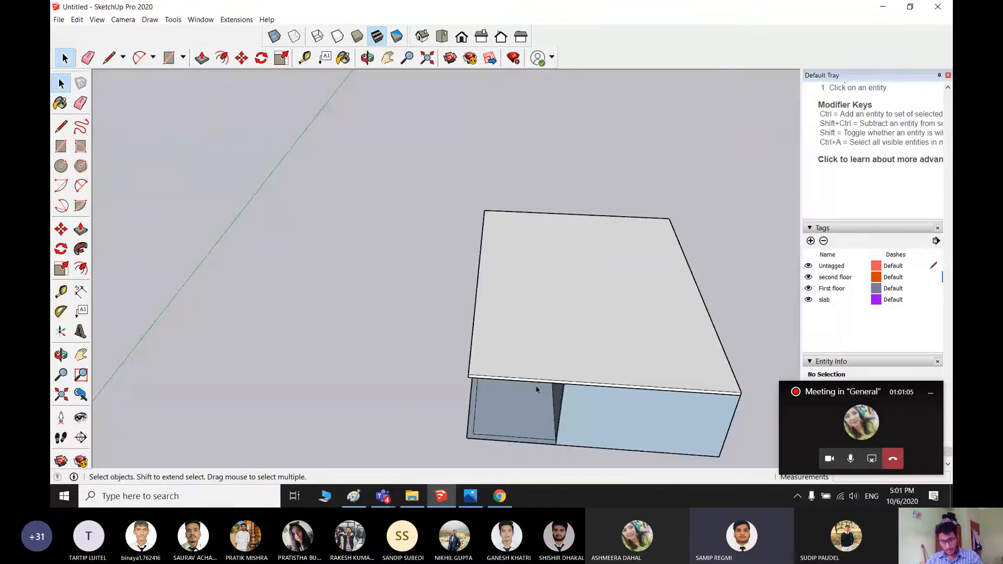
scroll(597, 340, "down", 2)
middle_click_drag(693, 364, 580, 338, "shift")
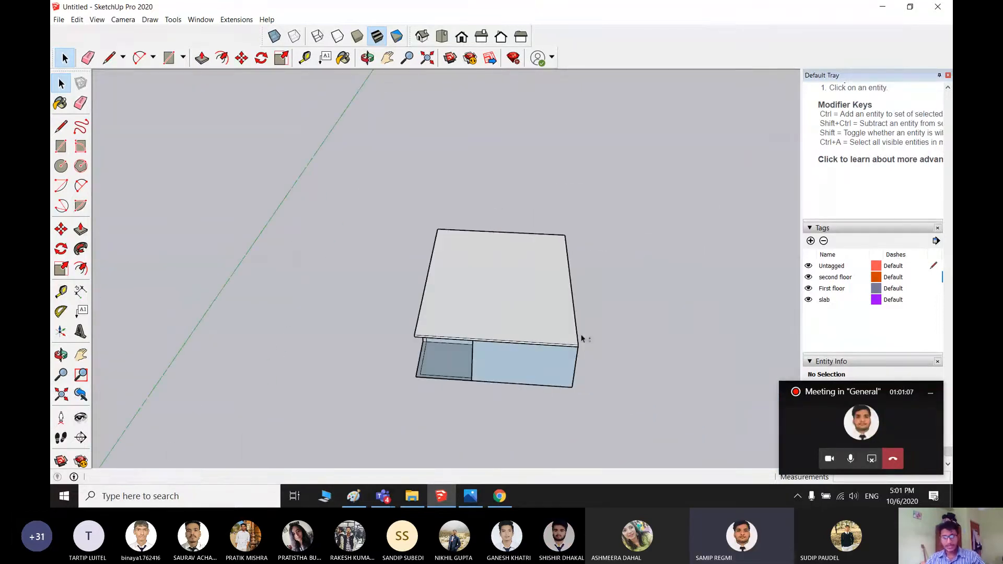
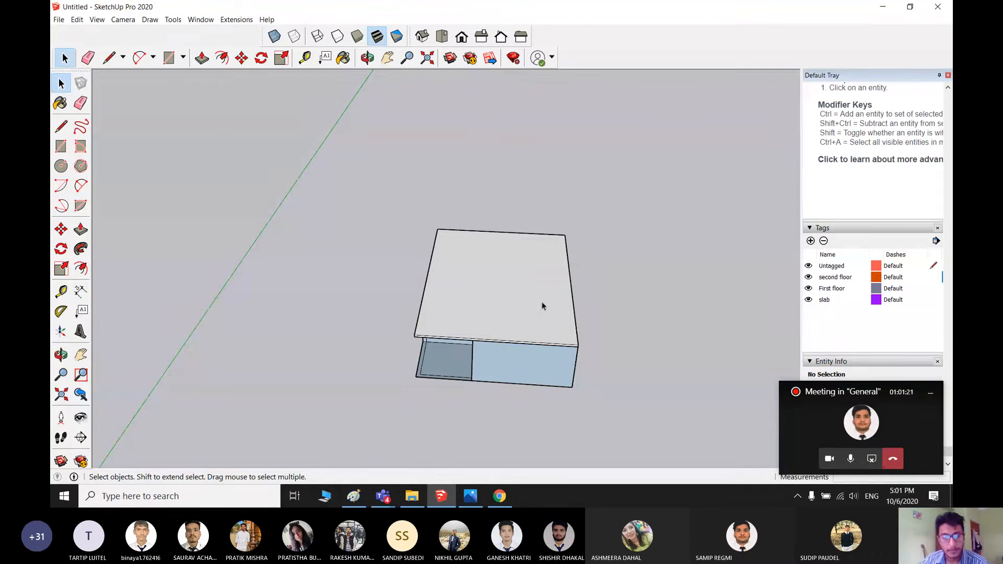
middle_click_drag(535, 319, 515, 287)
left_click(525, 350)
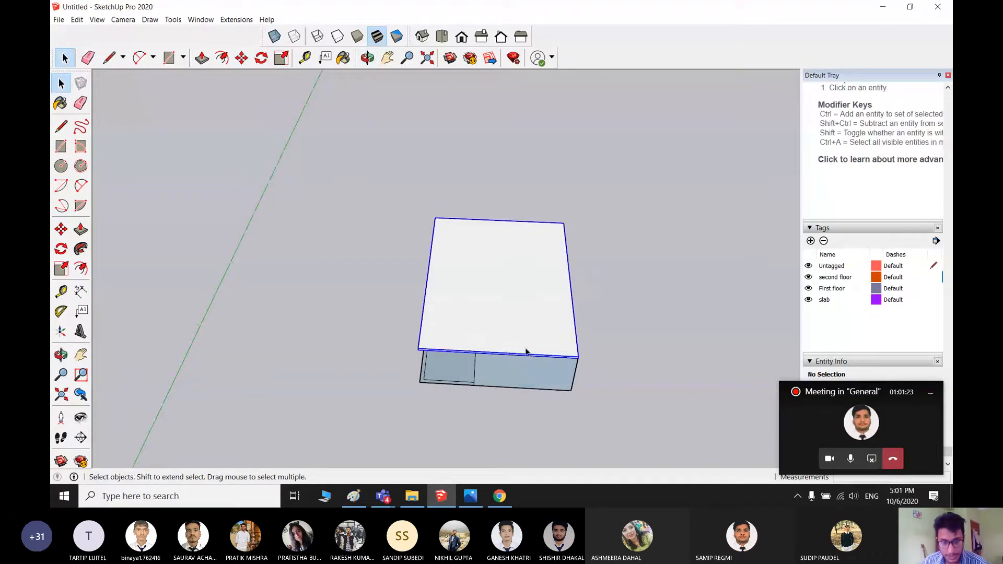
key("r")
scroll(437, 337, "up", 5)
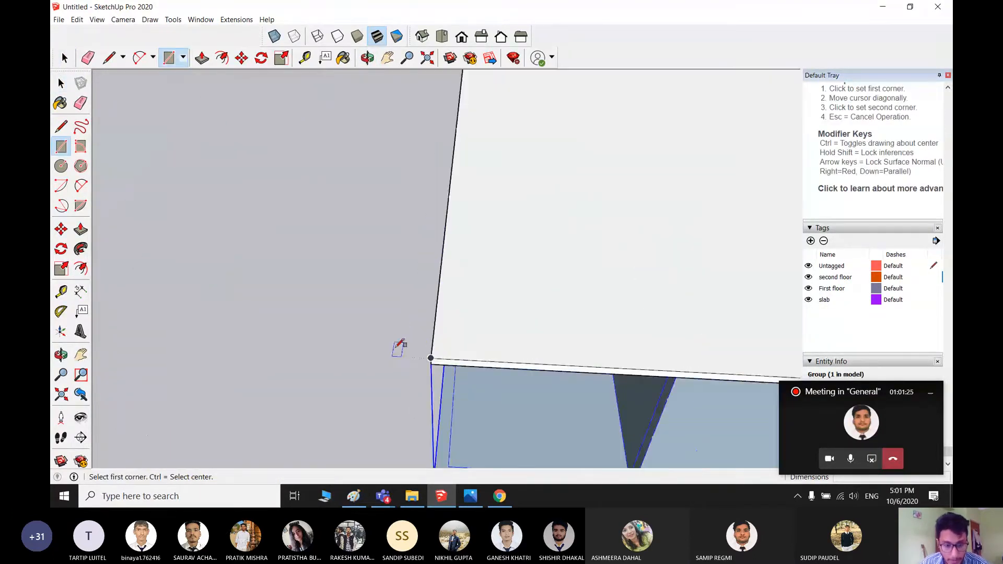
left_click(449, 381)
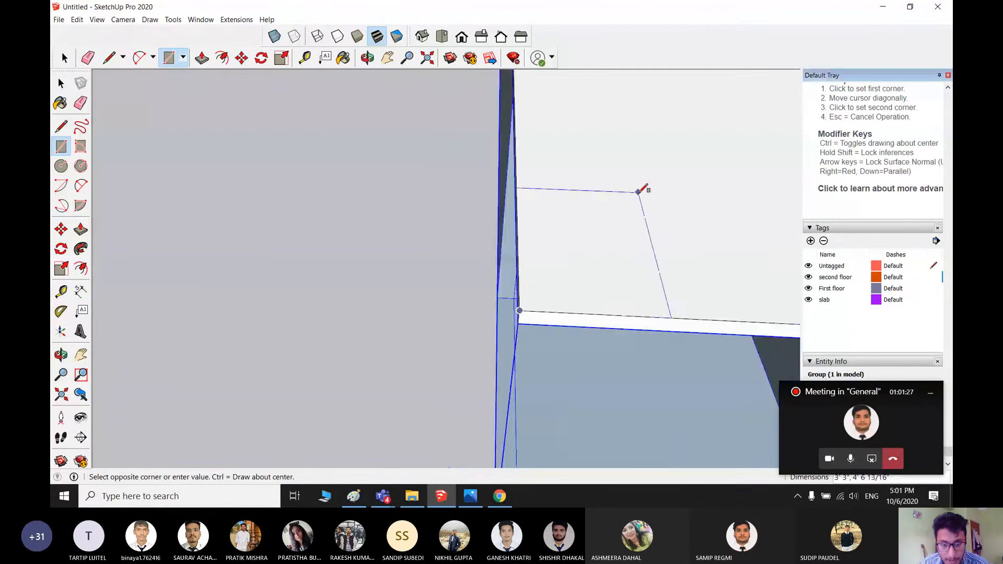
middle_click_drag(645, 188, 377, 236)
left_click(435, 267)
scroll(387, 243, "down", 6)
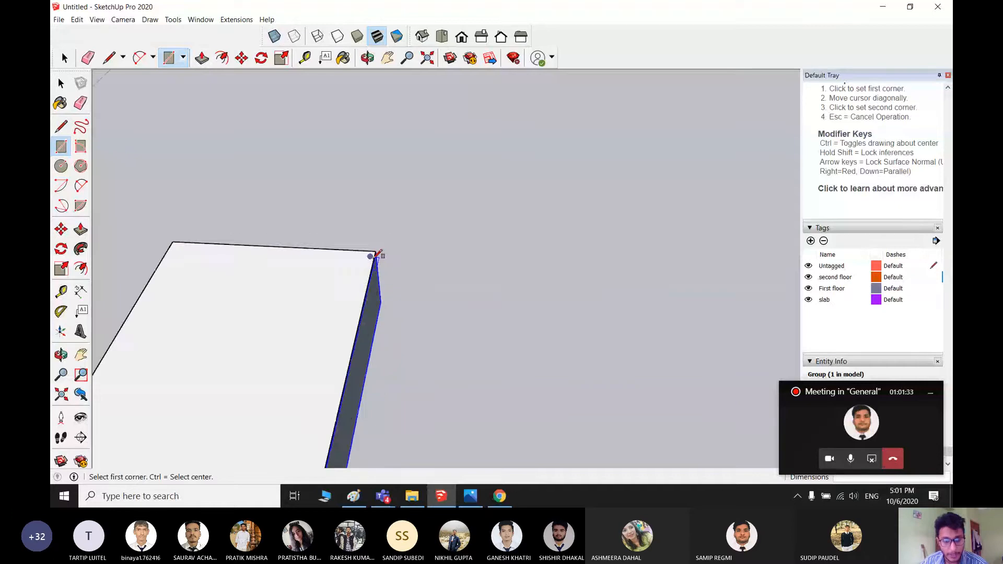
key("space")
scroll(350, 290, "down", 3)
middle_click_drag(354, 313, 562, 270, "shift")
scroll(546, 291, "up", 4)
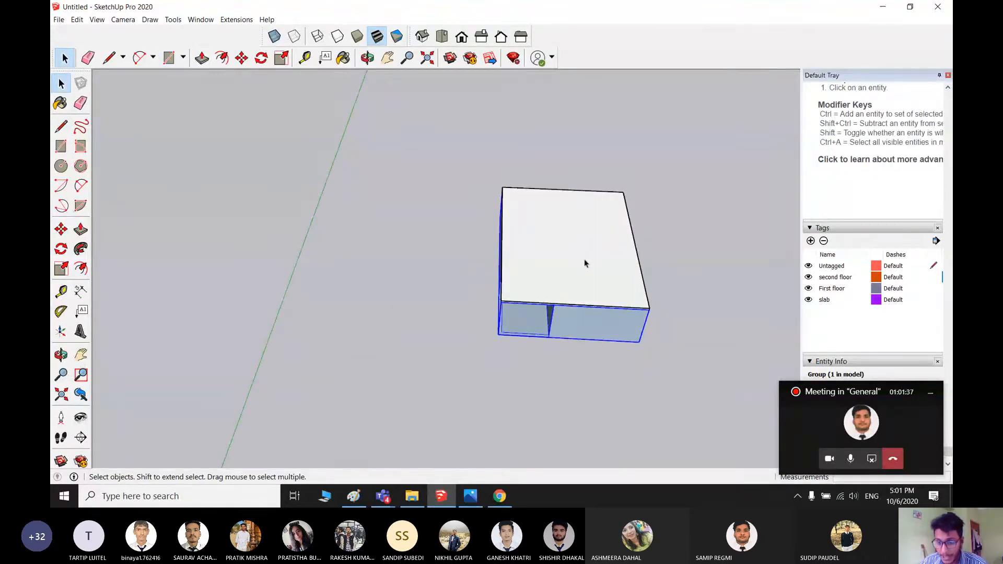
left_click(717, 295)
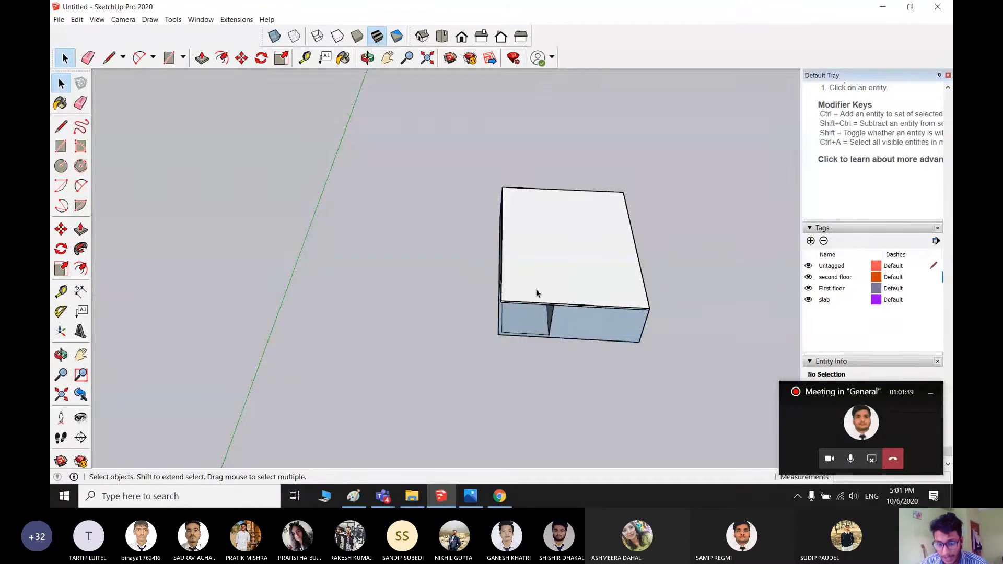
- Hide the First floor and slab tags to check the separate rectangle, and show both tags again
scroll(537, 232, "up", 3)
middle_click_drag(500, 307, 593, 303)
scroll(532, 255, "down", 3)
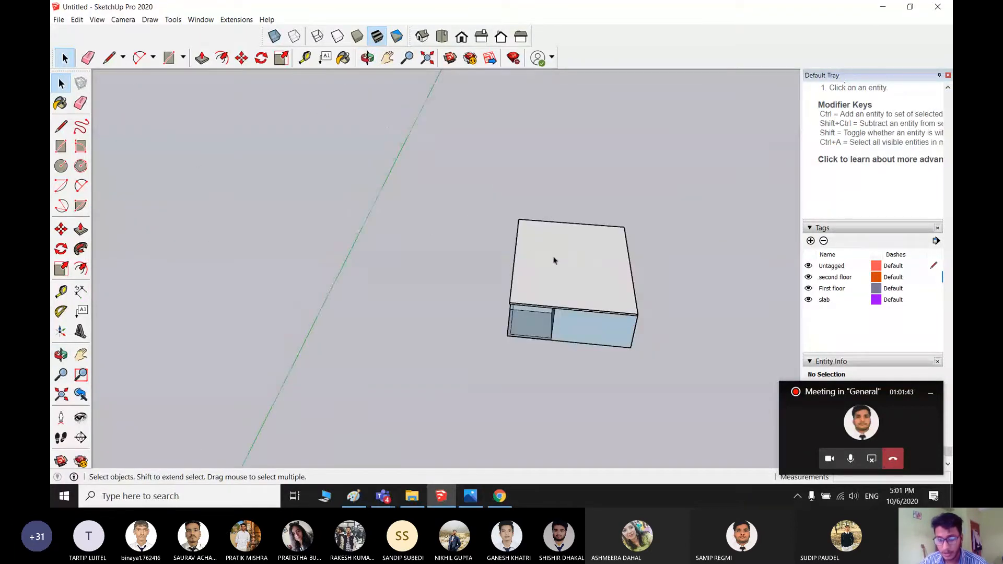
middle_click_drag(555, 260, 554, 194)
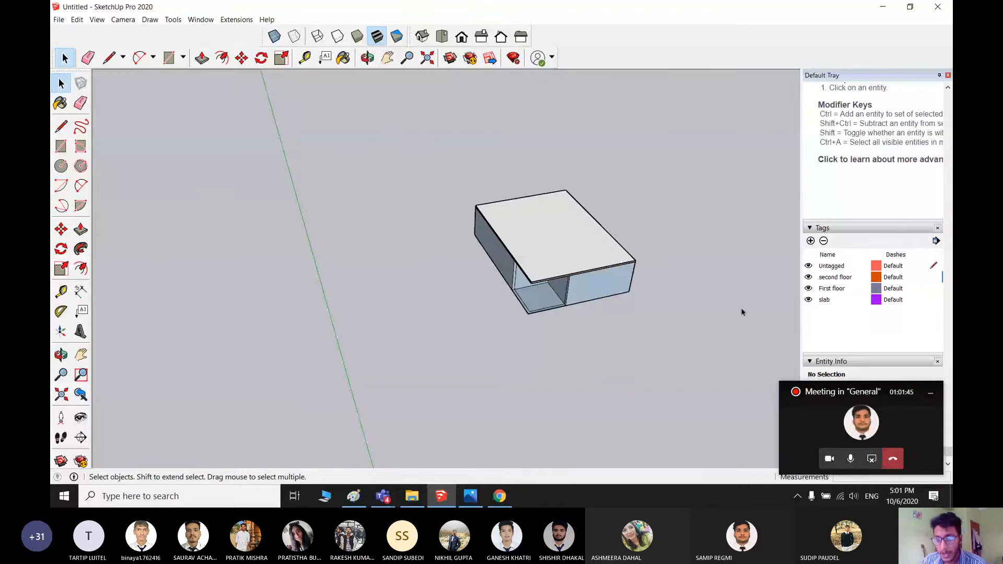
left_click(809, 289)
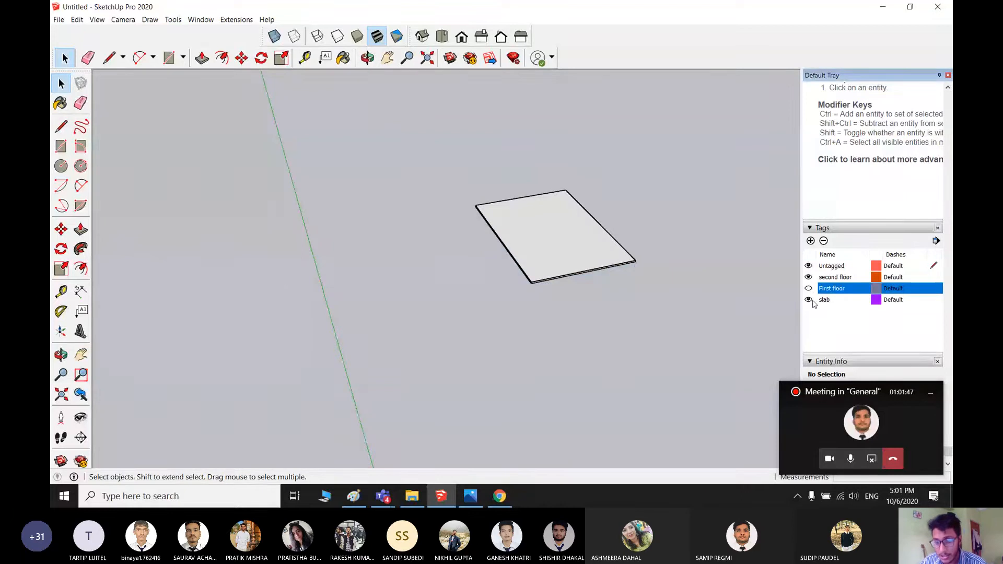
left_click(808, 299)
mouse_move(554, 379)
middle_mouse_down()
mouse_move(649, 249)
mouse_move(598, 190)
mouse_move(493, 177)
mouse_move(432, 243)
mouse_move(441, 329)
middle_mouse_up()
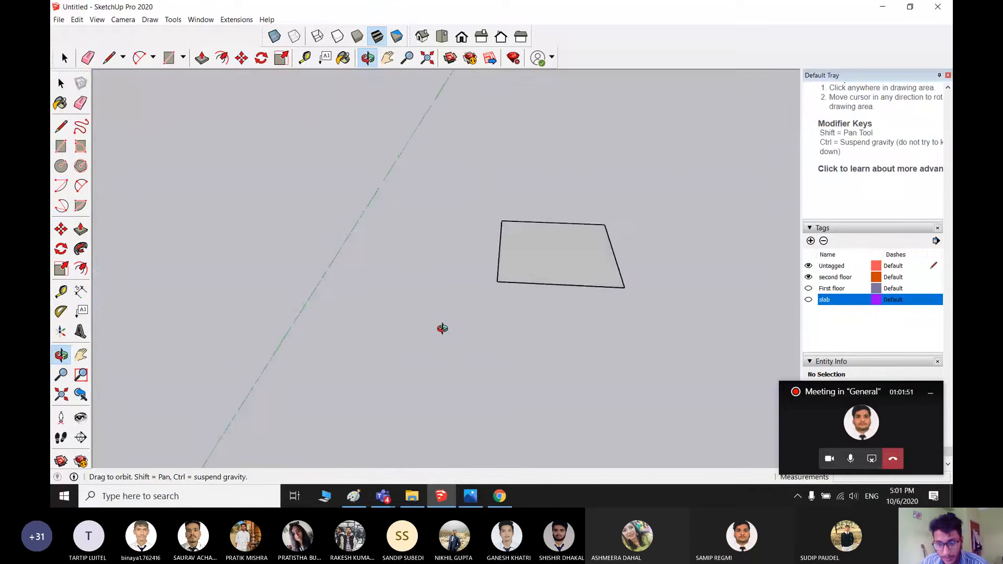
left_click(808, 300)
left_click(809, 289)
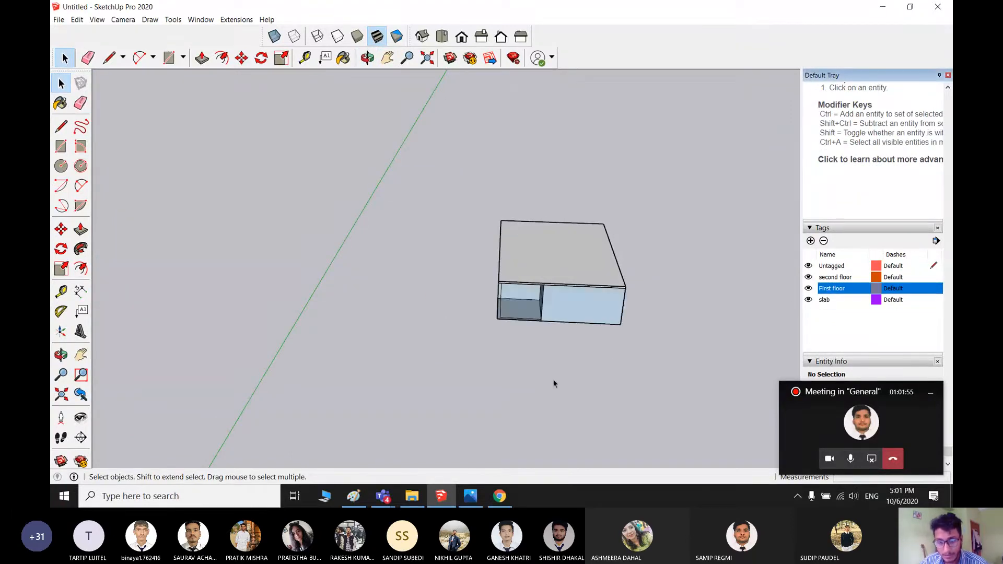
- Hide the slab and First floor tags so only the second-floor base rectangle is displayed
middle_click_drag(556, 381, 612, 300)
left_click(808, 300)
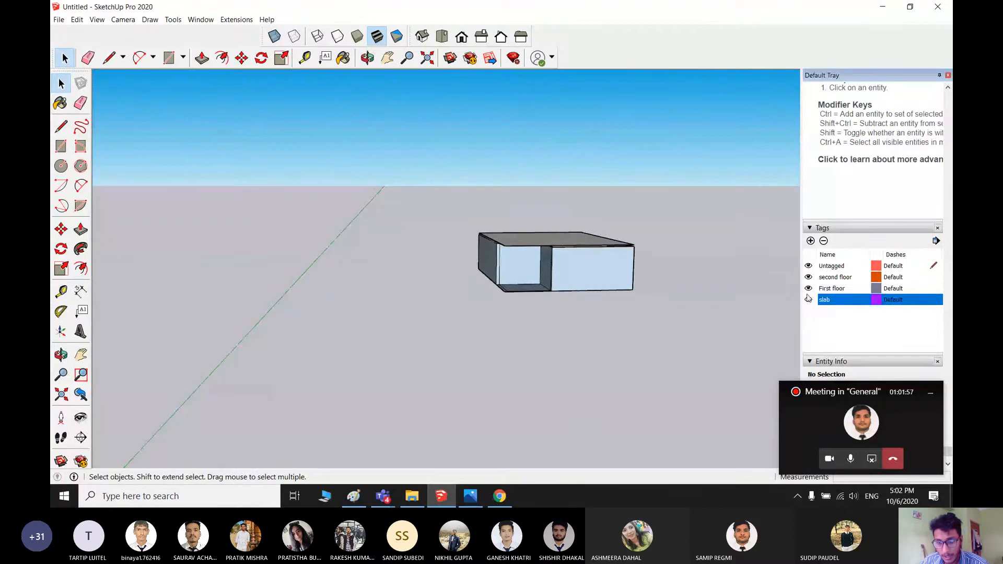
left_click(809, 289)
middle_click_drag(645, 263, 501, 353)
scroll(541, 285, "up", 2)
scroll(525, 268, "down", 1)
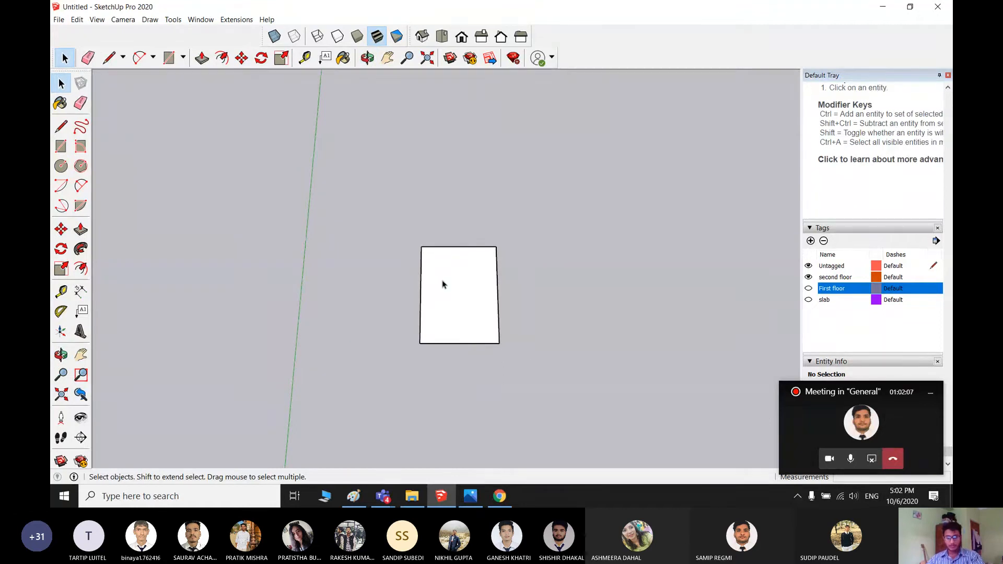
- Switch to Photos to consult the room layout in plan.png, and close the image
scroll(443, 282, "up", 2)
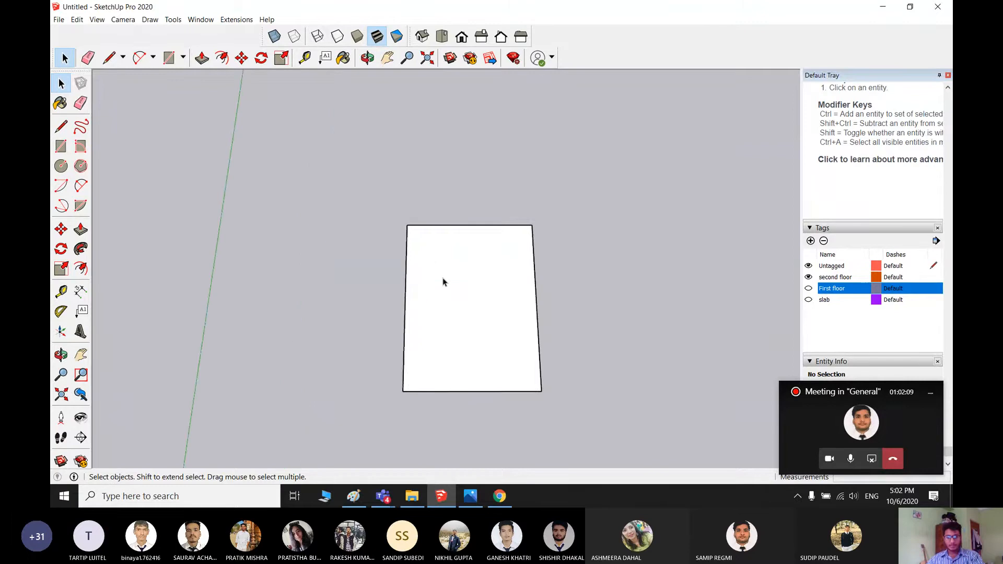
scroll(444, 280, "down", 2)
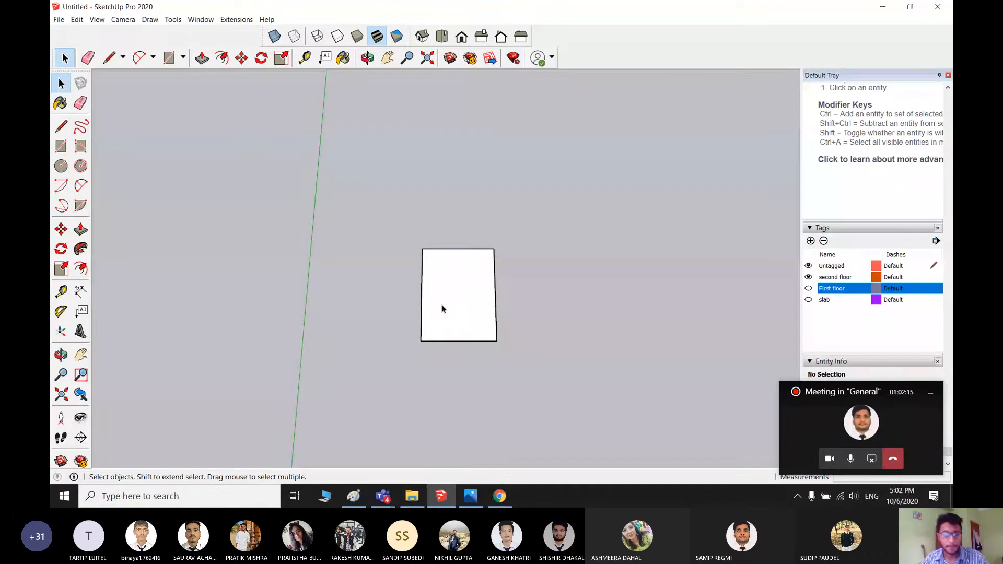
scroll(442, 309, "up", 2)
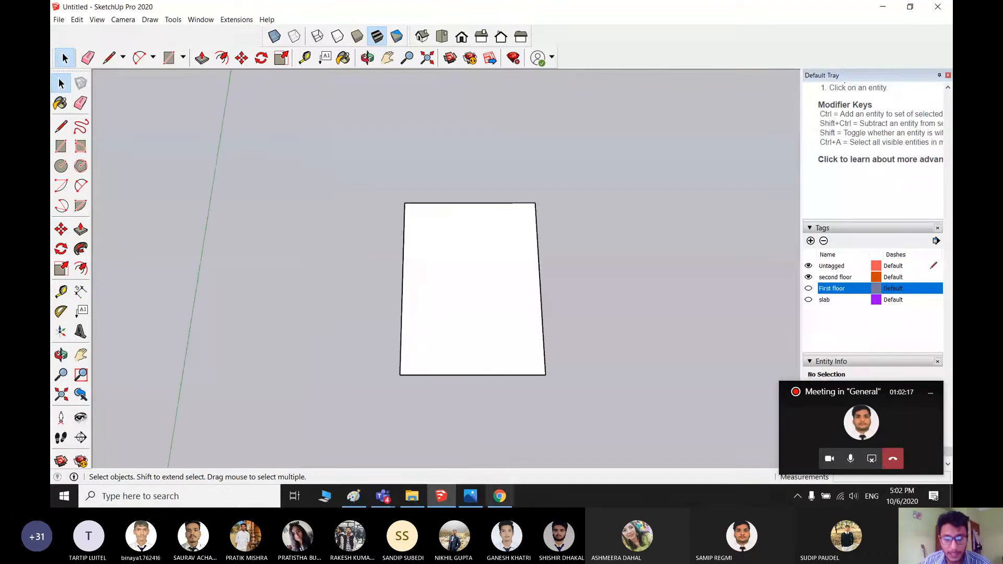
left_click(471, 495)
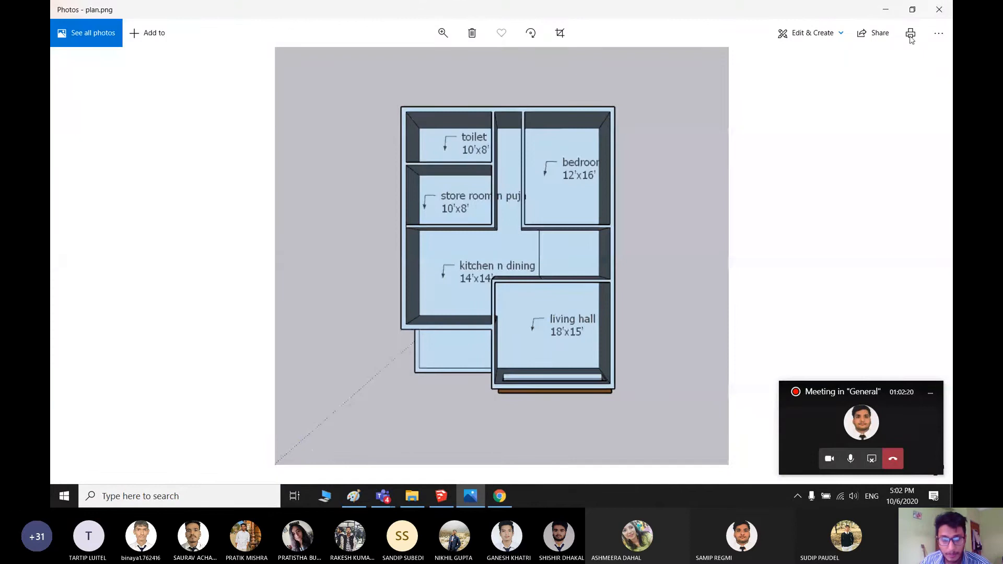
left_click(939, 10)
- Show the First floor tag again and turn on X-Ray to see the first-floor walls through the rectangle
mouse_move(453, 286)
middle_mouse_down()
mouse_move(464, 296)
mouse_move(490, 111)
mouse_move(470, 284)
mouse_move(399, 334)
middle_mouse_up()
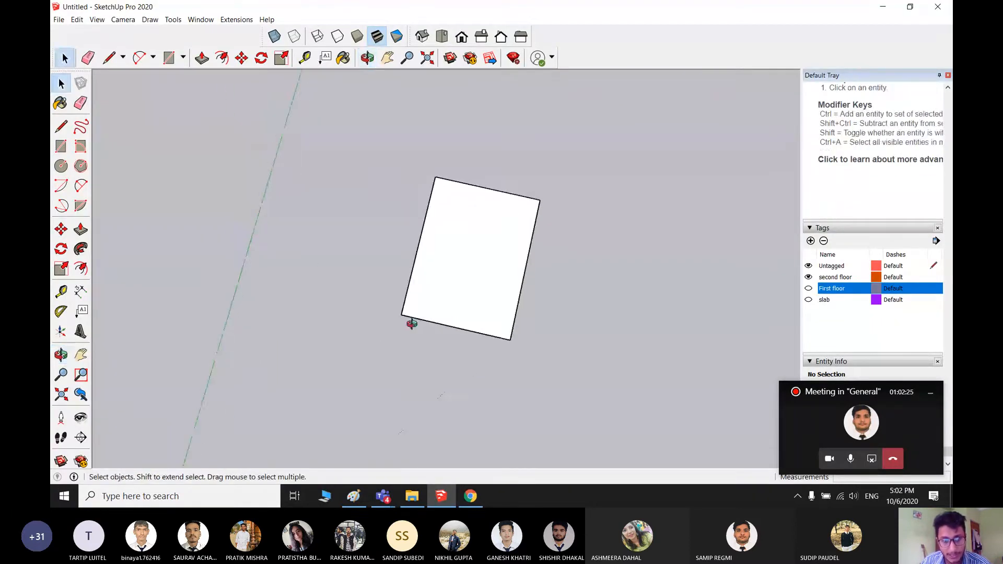
middle_click_drag(492, 345, 553, 377)
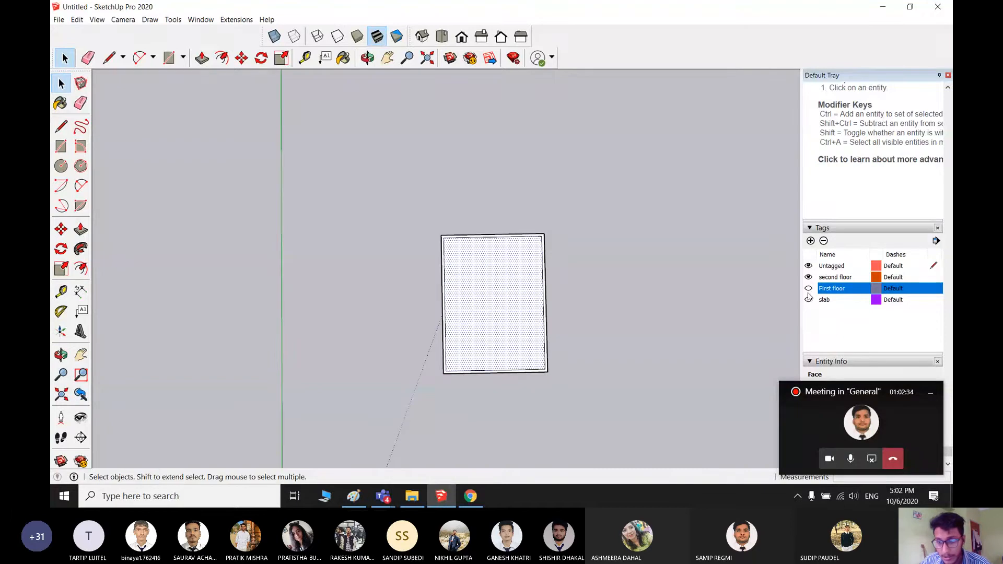
left_click(807, 291)
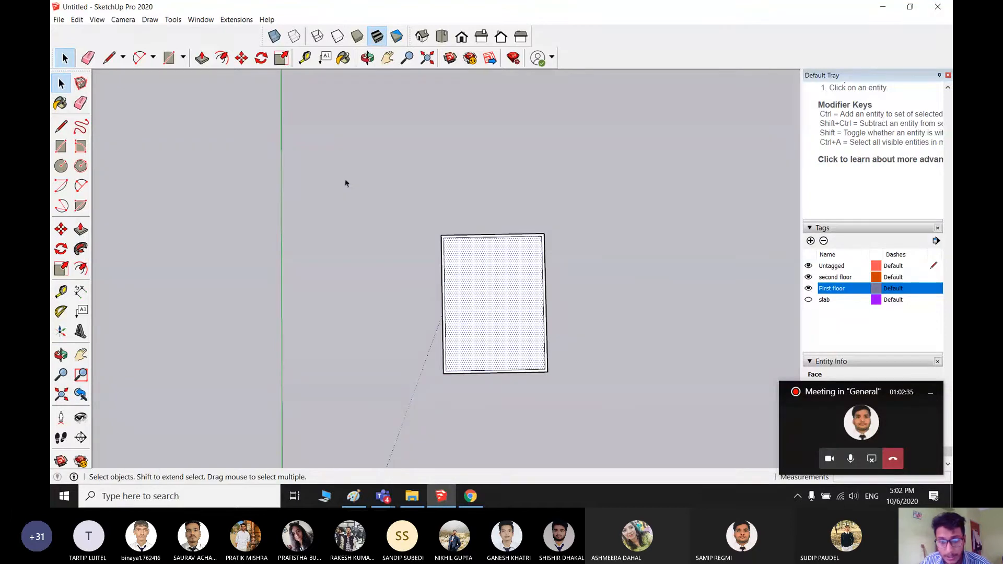
middle_click_drag(481, 324, 401, 92)
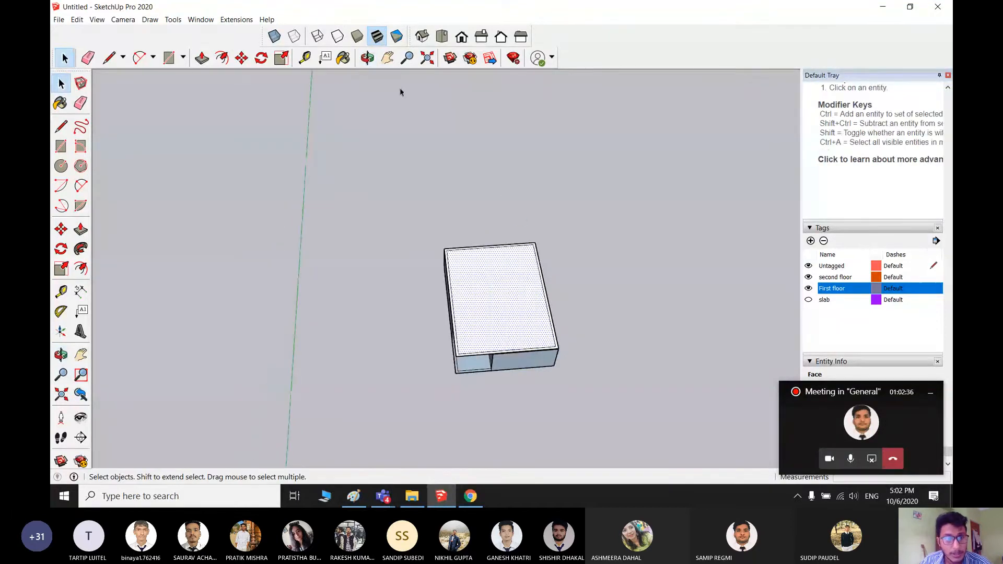
left_click(274, 36)
middle_click_drag(509, 214, 512, 260)
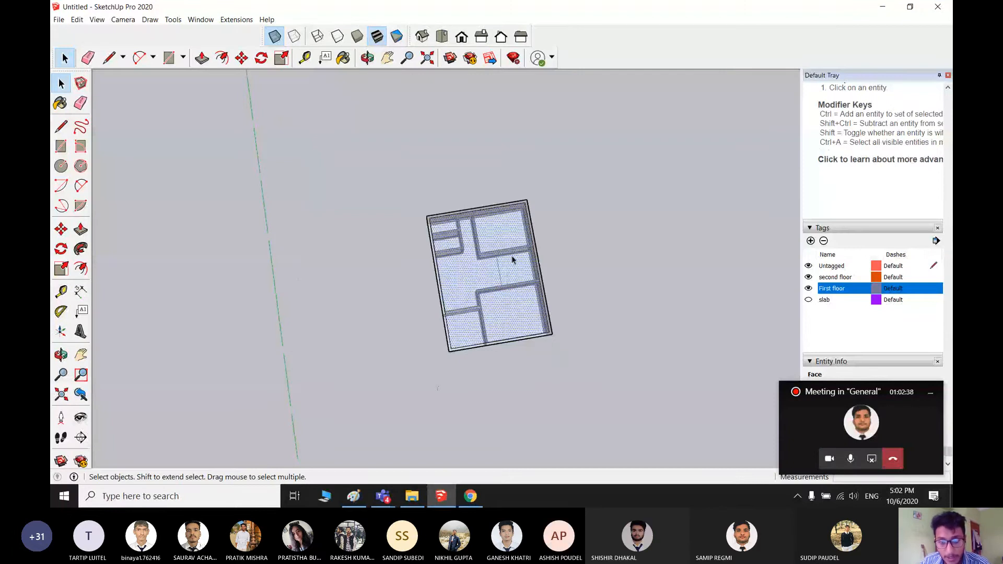
- Inspect the first-floor walls beneath the second-floor base rectangle, and turn off X-Ray
key("r")
scroll(513, 260, "up", 6)
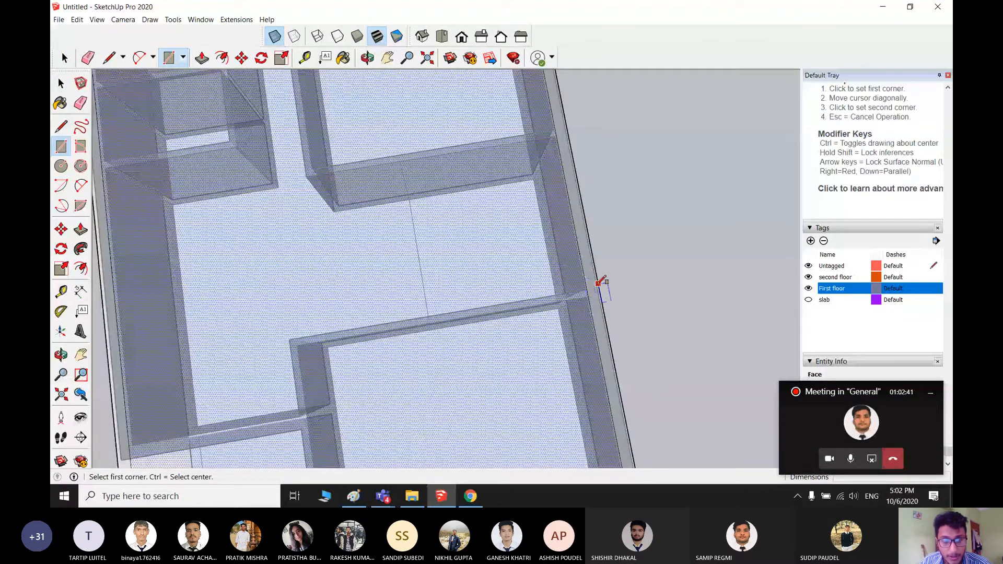
left_click(601, 282)
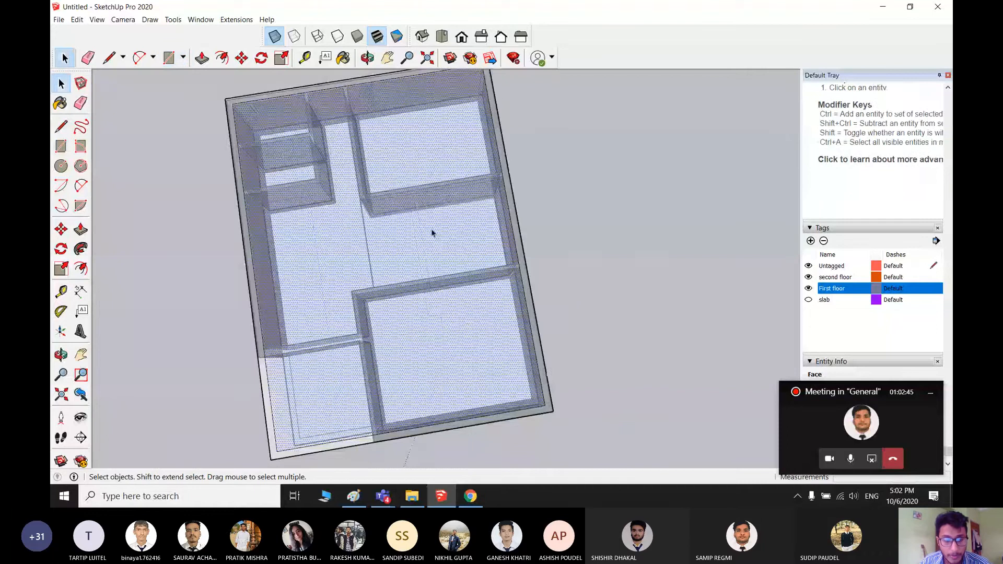
left_click(276, 36)
- Draw a rectangle about 9' by 11' 9" against the base's inner right edge for an opening
key("r")
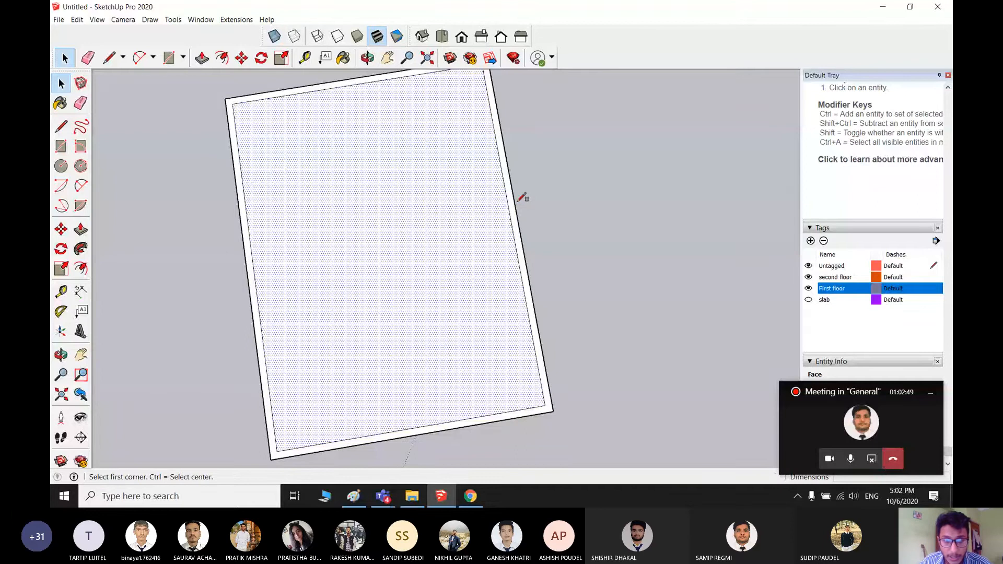
left_click(503, 175)
left_click(410, 272)
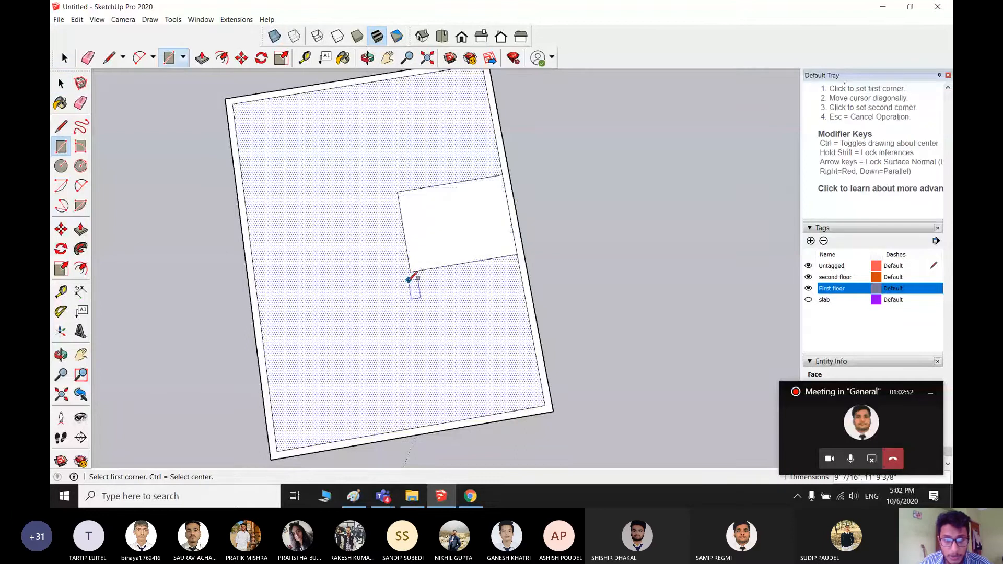
key("space")
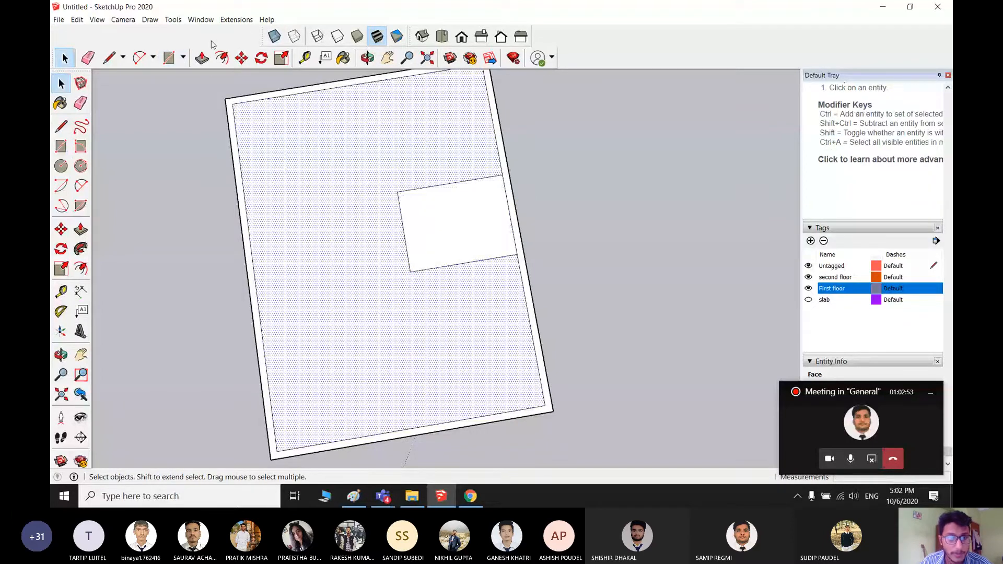
- Try to cut the opening by pushing its rectangle down about 10' 5", and inspect the cut in X-Ray
left_click(202, 57)
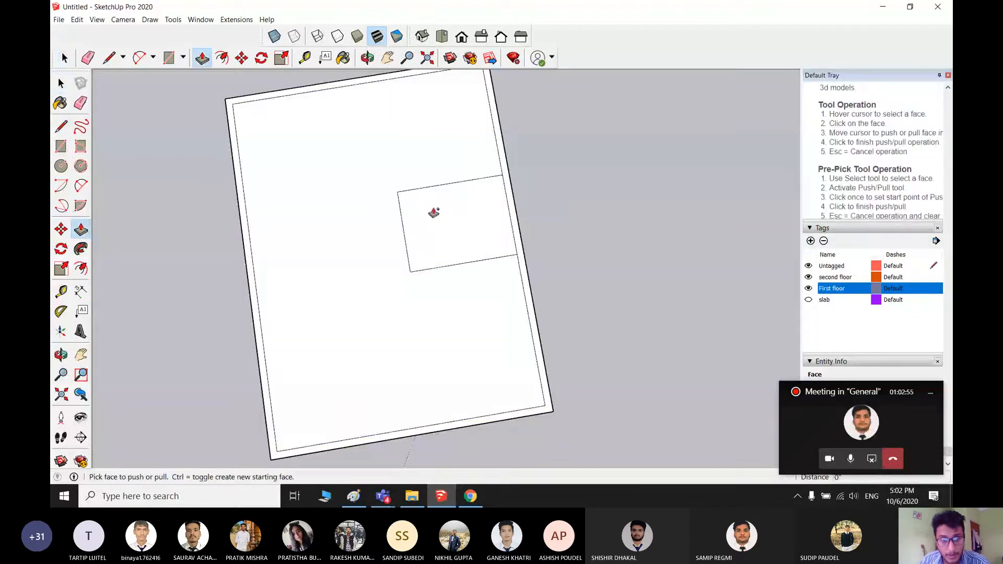
key("p")
left_click(433, 213)
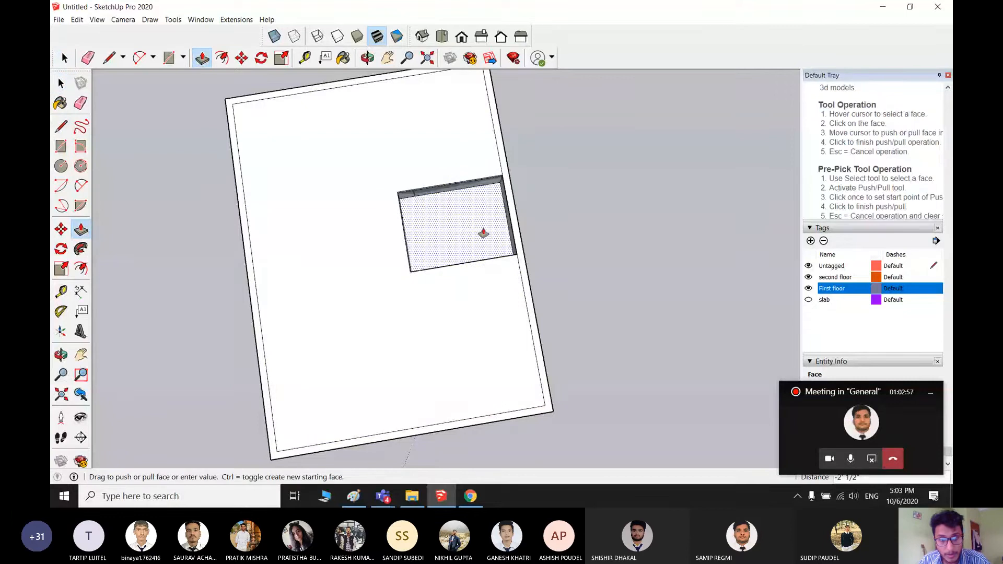
left_click(464, 265)
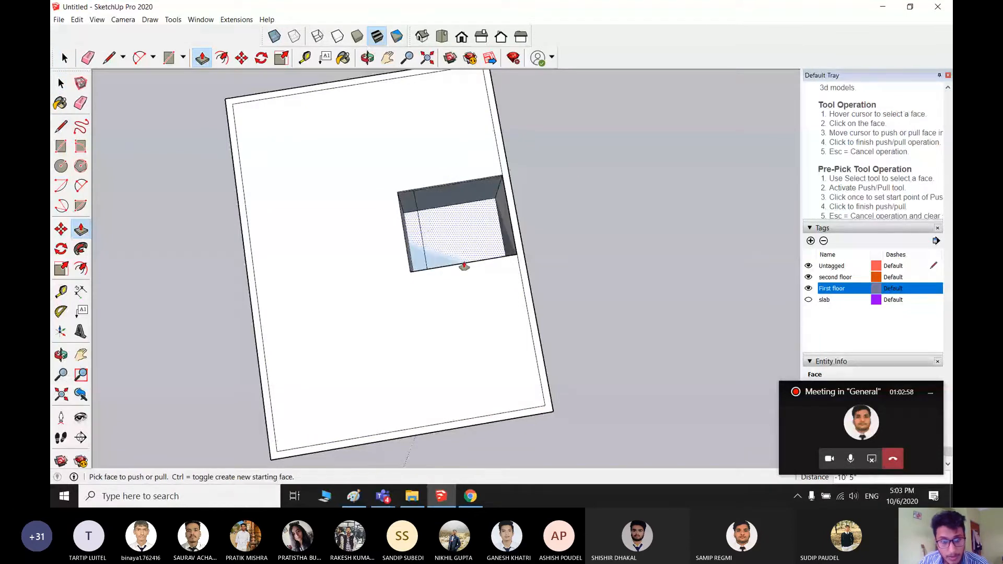
middle_click_drag(464, 265, 478, 223)
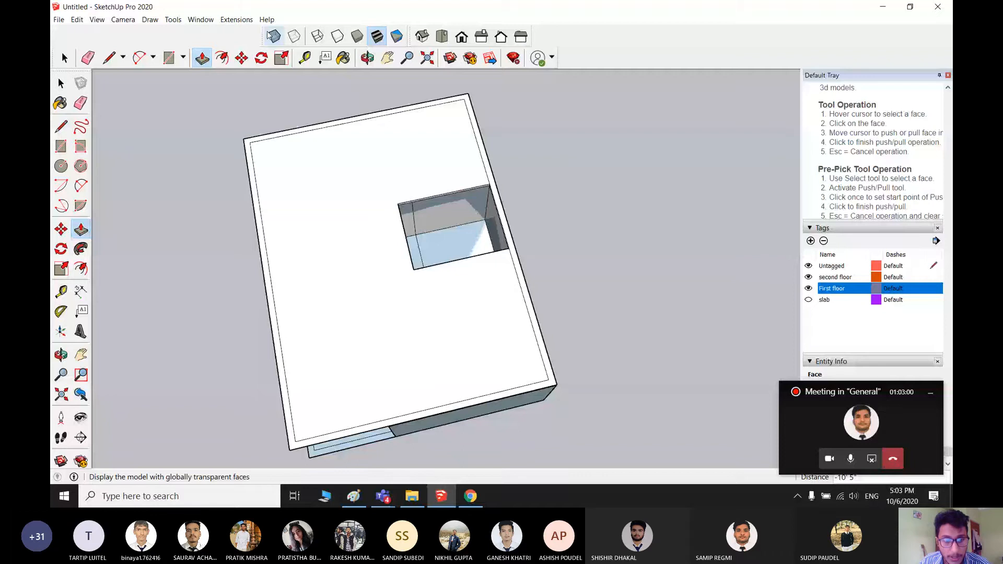
left_click(273, 37)
middle_click_drag(392, 136, 401, 143)
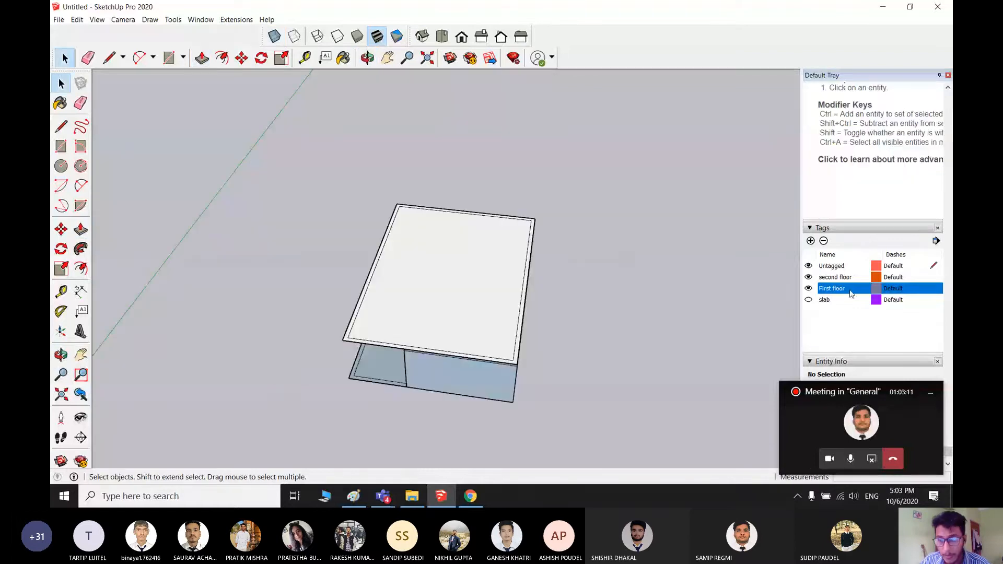
- Hide the First floor tag and draw an opening rectangle about 8' 6" by 13' 10" from the base's inner right edge
left_click(808, 289)
middle_click_drag(392, 280, 506, 354)
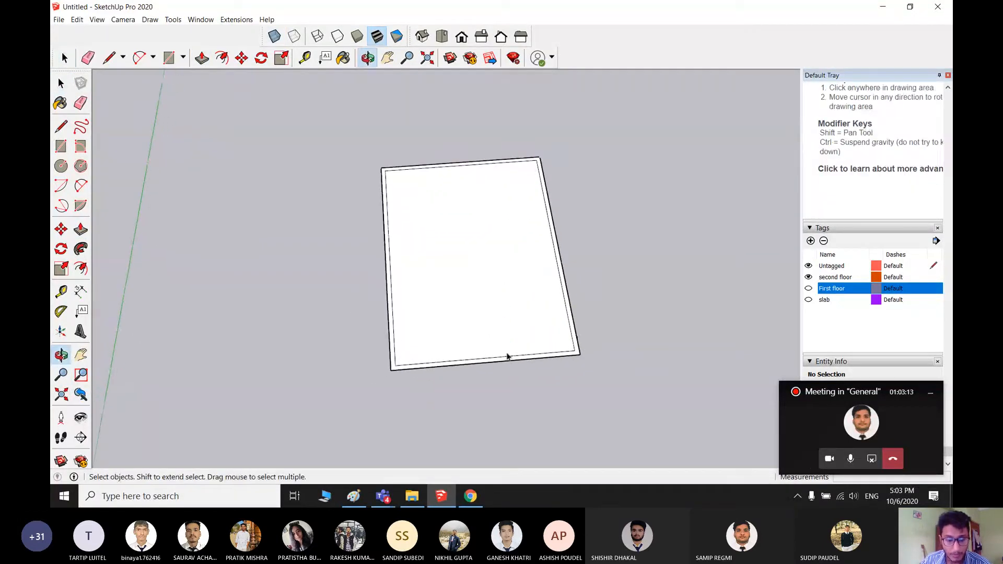
key("r")
left_click(552, 232)
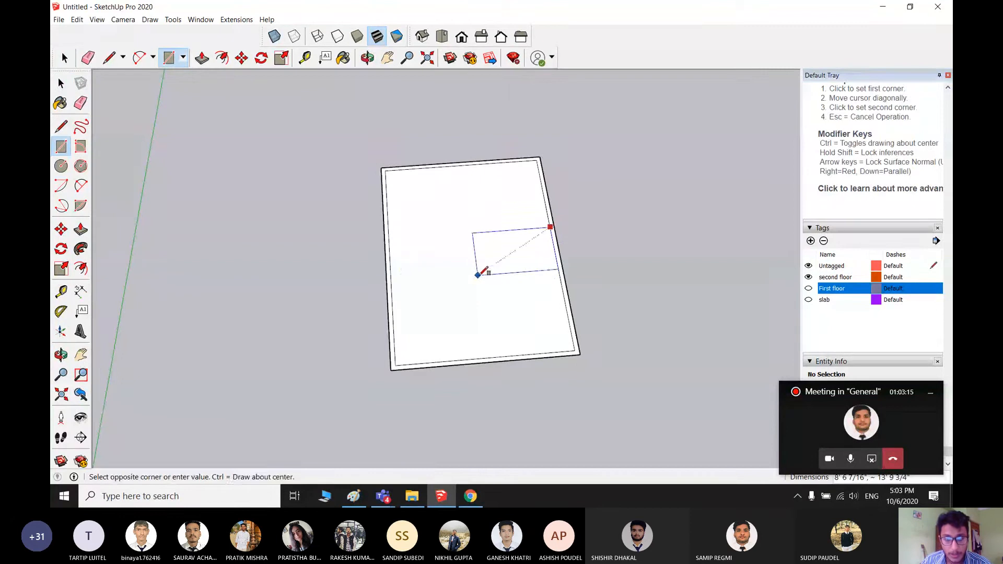
middle_click_drag(469, 266, 534, 336)
key("space")
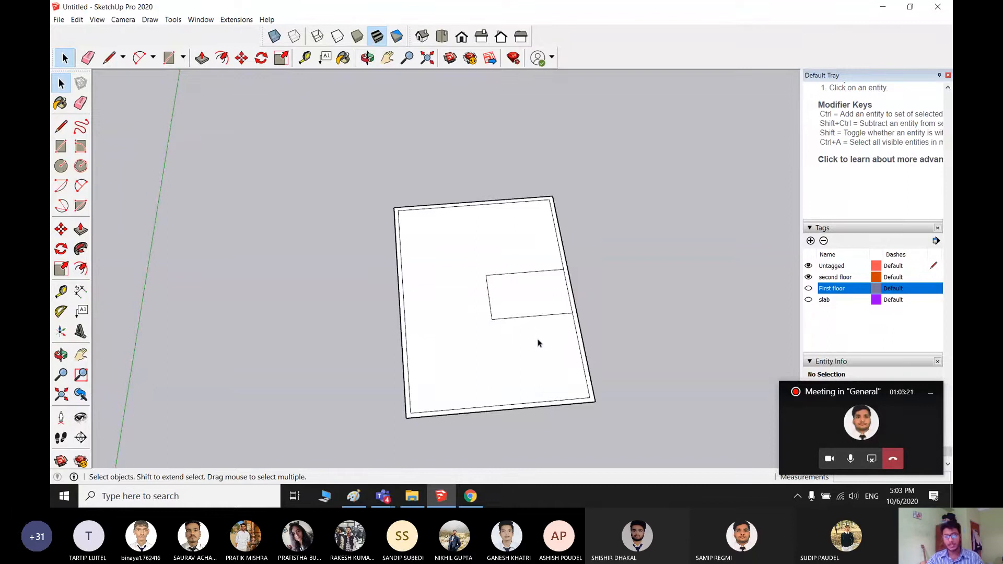
- Try to push the opening rectangle down through the second-floor base, and undo the operation
scroll(524, 360, "up", 3)
key("p")
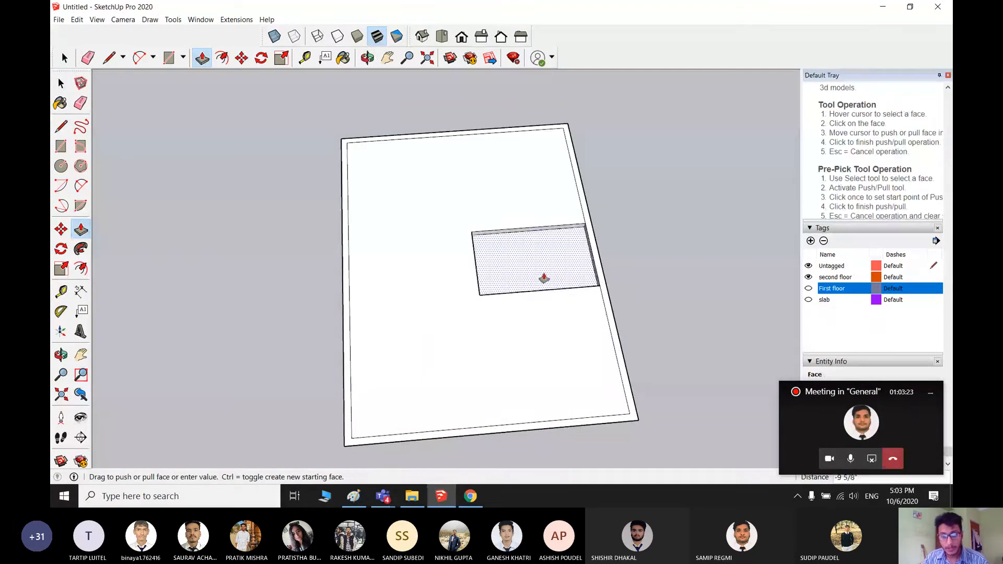
left_click(544, 277)
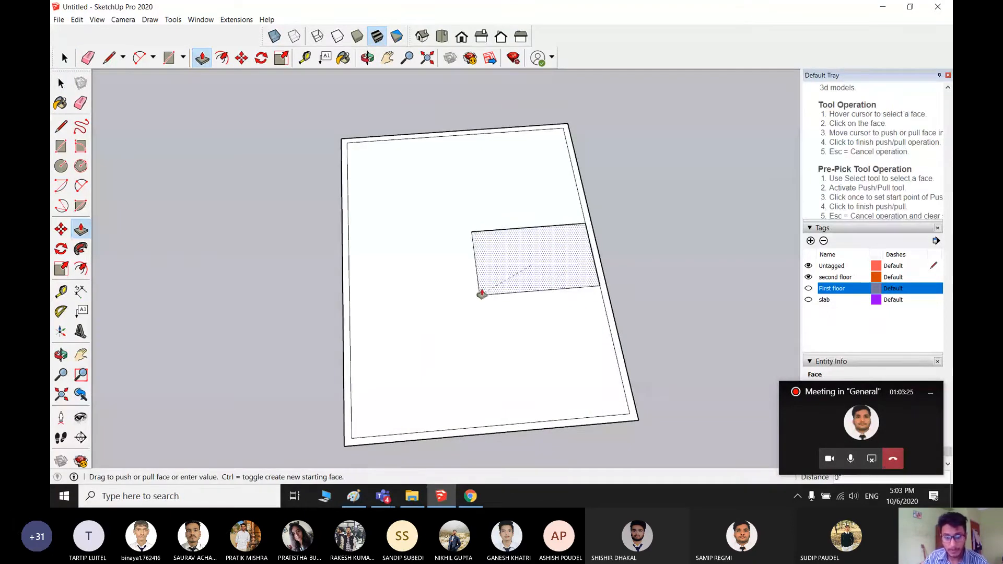
left_click(558, 320)
middle_click_drag(558, 320, 419, 419)
key("ctrl+z")
- Delete the face inside the opening rectangle to leave a hole in the second-floor base
middle_click_drag(590, 388, 325, 89)
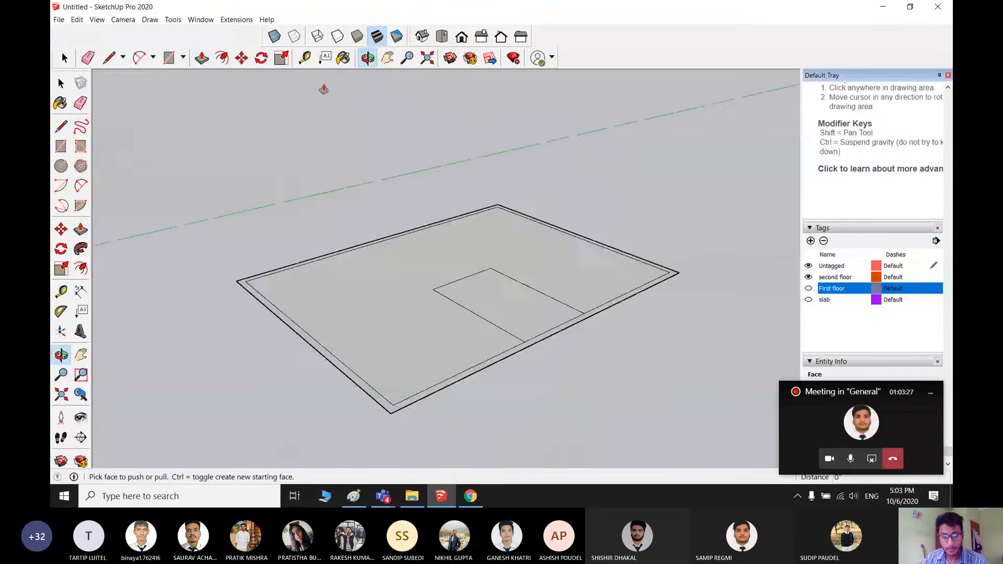
key("space")
left_click(515, 314)
key("Delete")
- Draw three room rectangles from the opening's left corners to the inner boundary: upper right, upper left and lower left
middle_click_drag(515, 314, 509, 275)
key("r")
left_click(505, 293)
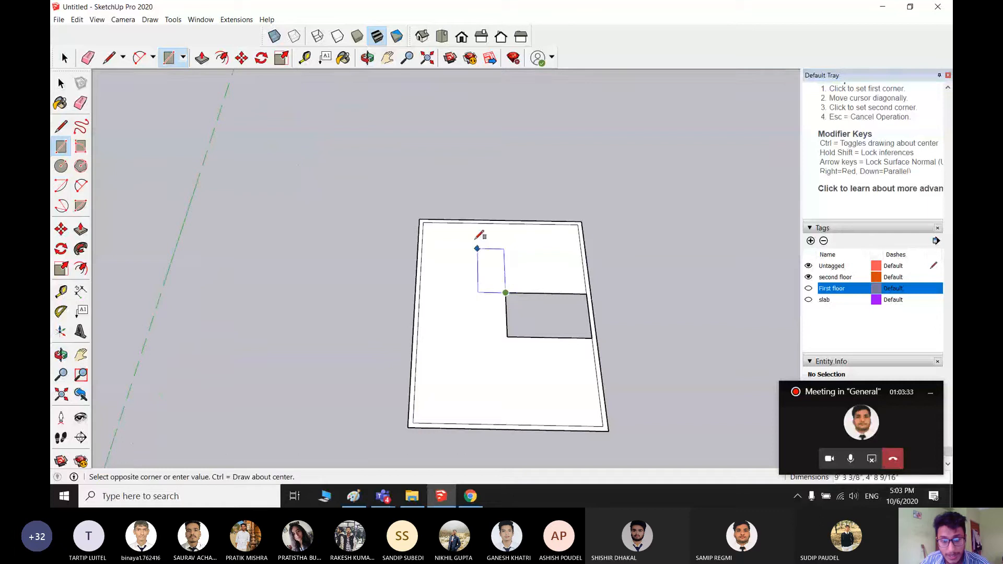
left_click(578, 224)
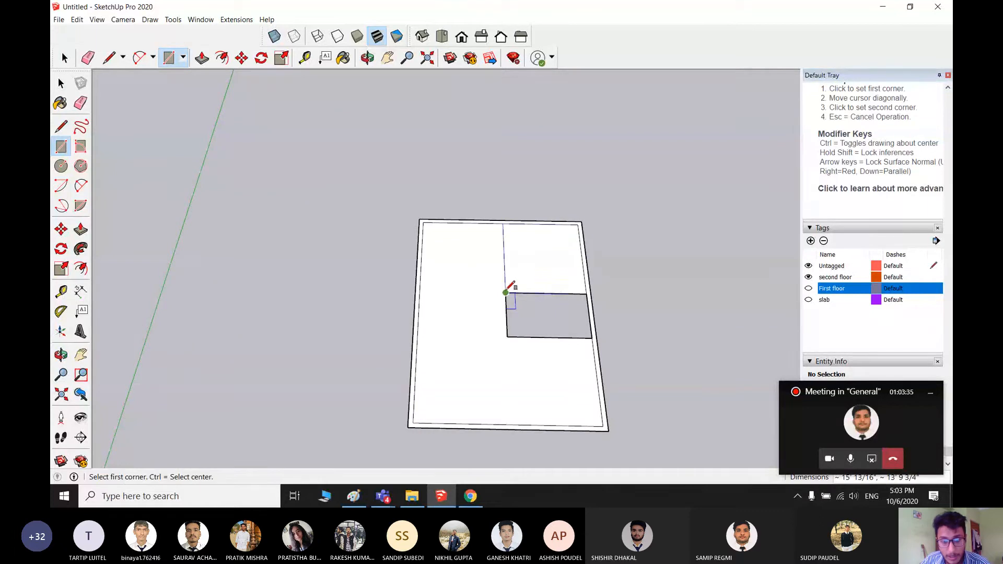
left_click(505, 293)
left_click(423, 222)
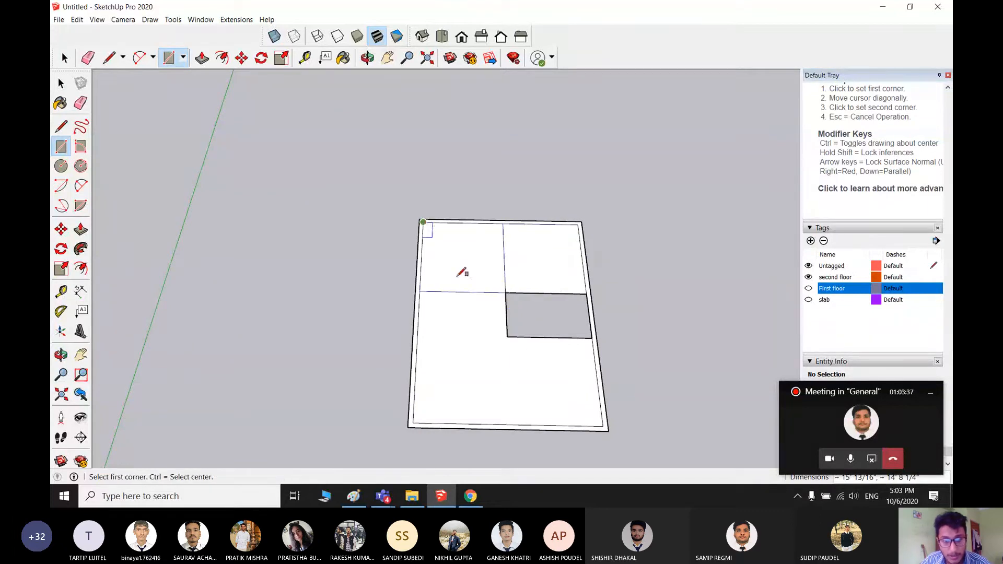
left_click(508, 337)
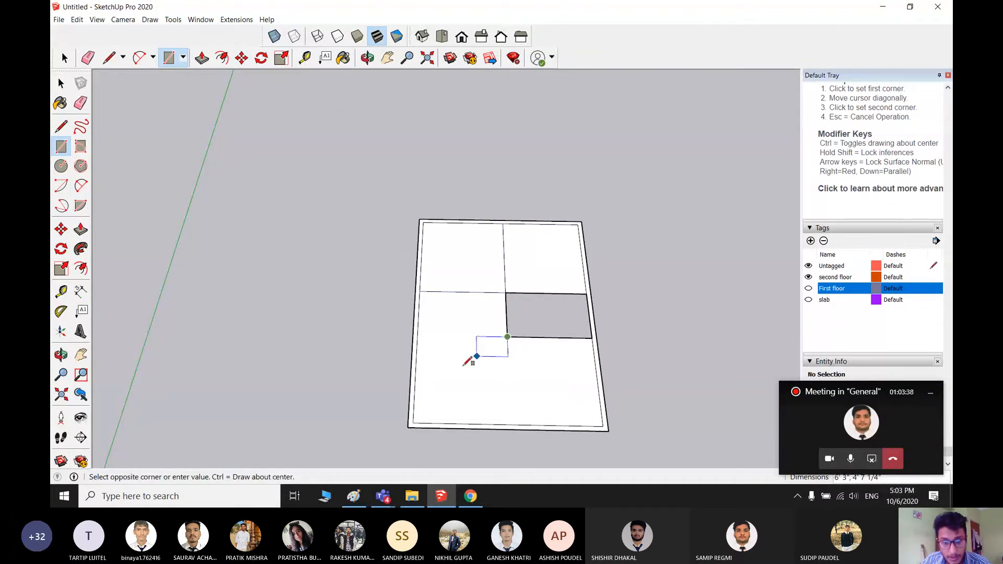
left_click(413, 422)
key("space")
scroll(485, 333, "up", 1)
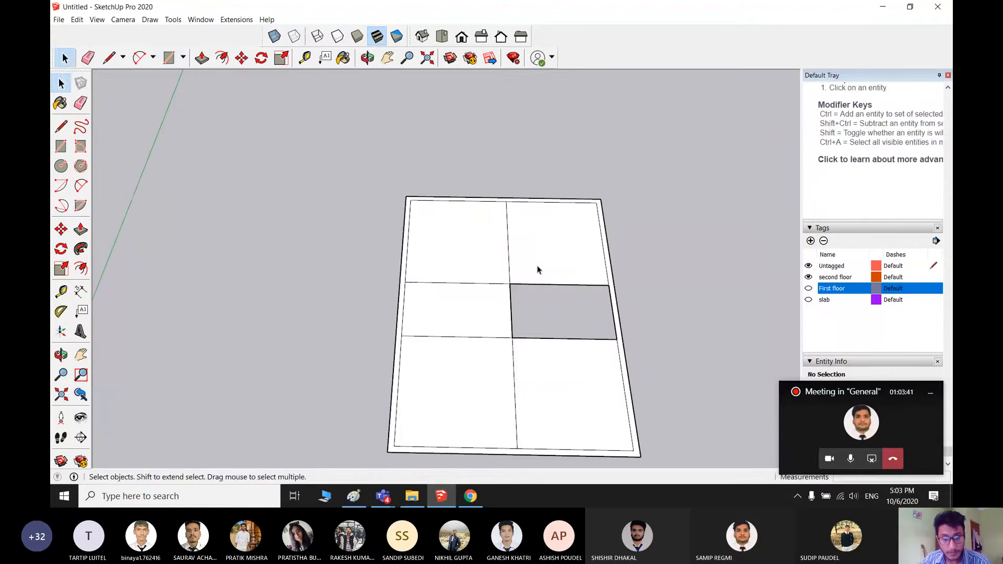
- Place guide lines 5" off the vertical and horizontal room divider lines for the wall thickness
key("t")
left_click(508, 240)
type("5")
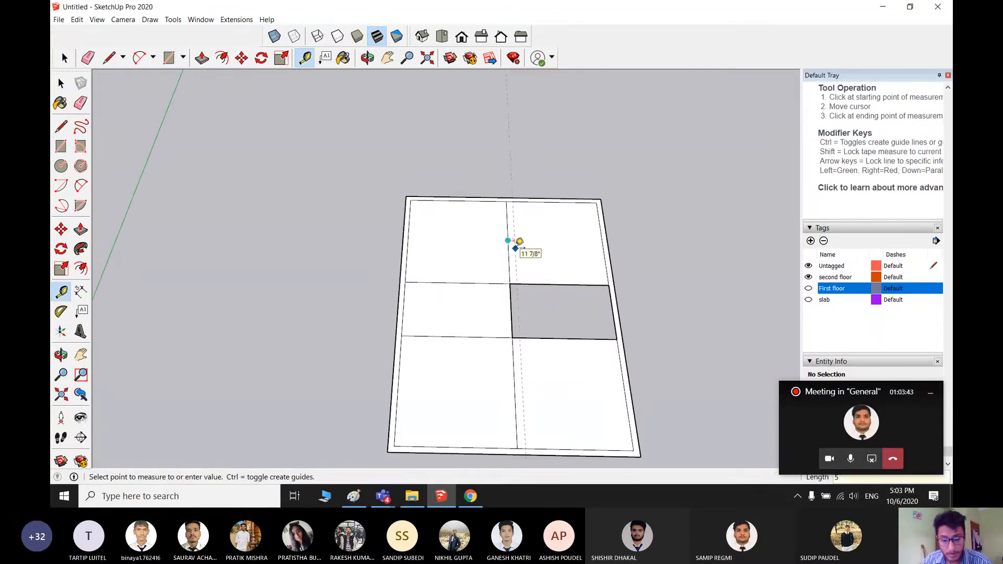
key("Return")
left_click(469, 282)
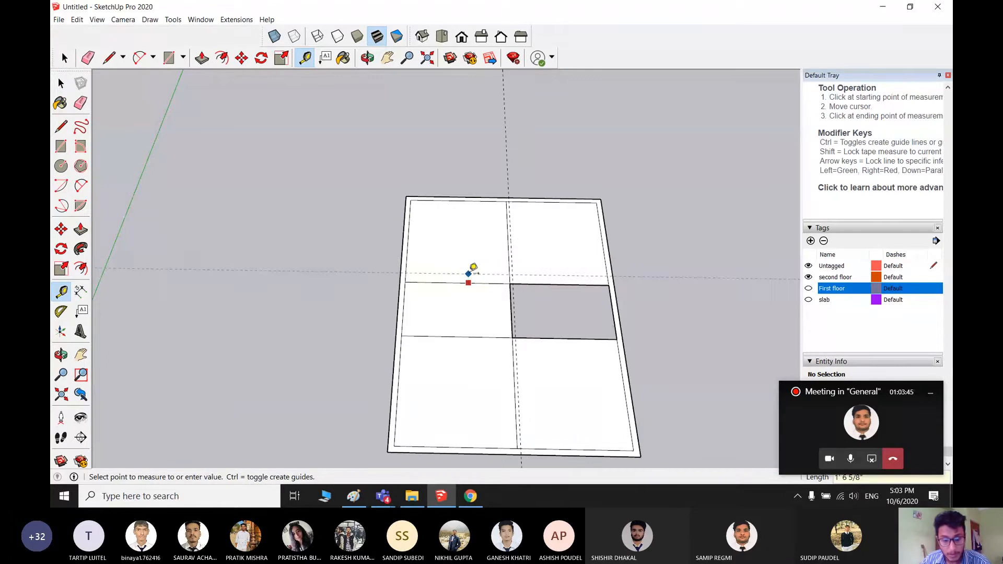
left_click(472, 273)
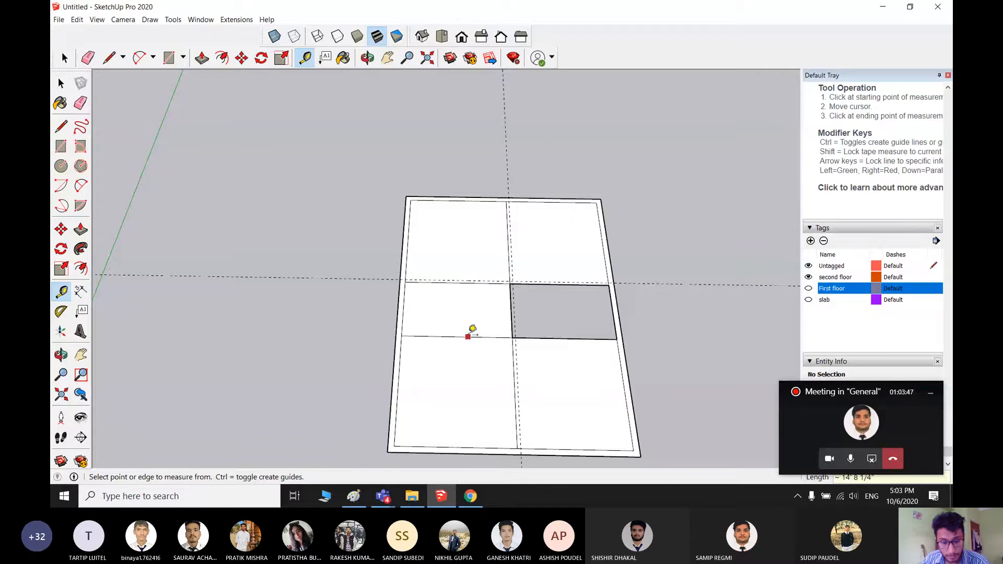
- Draw the wall strips between the lower rooms and along the opening's lower edge, and delete the face filling the opening
key("r")
scroll(519, 313, "up", 2)
left_click(519, 307)
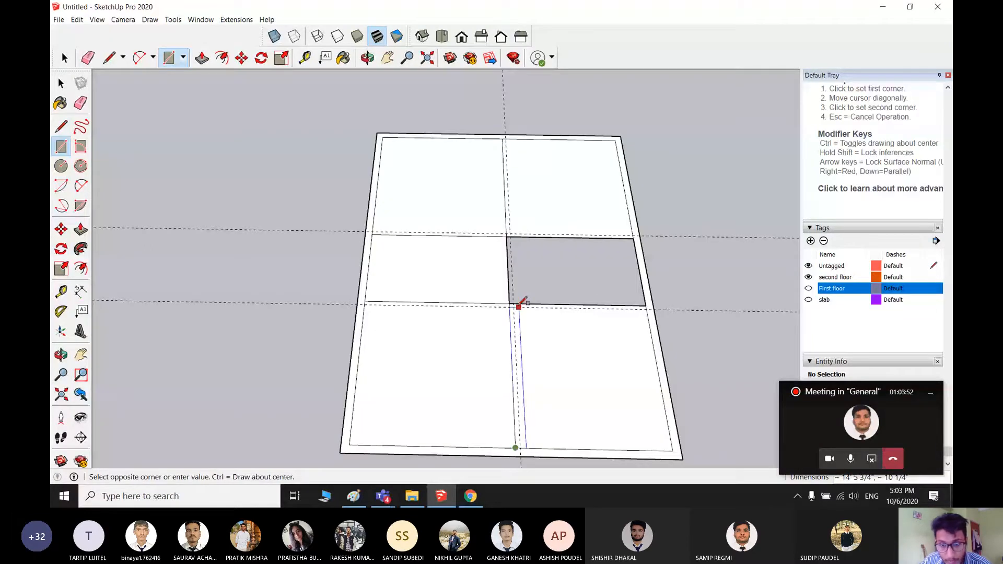
scroll(519, 307, "up", 3)
key("space")
left_click(564, 277)
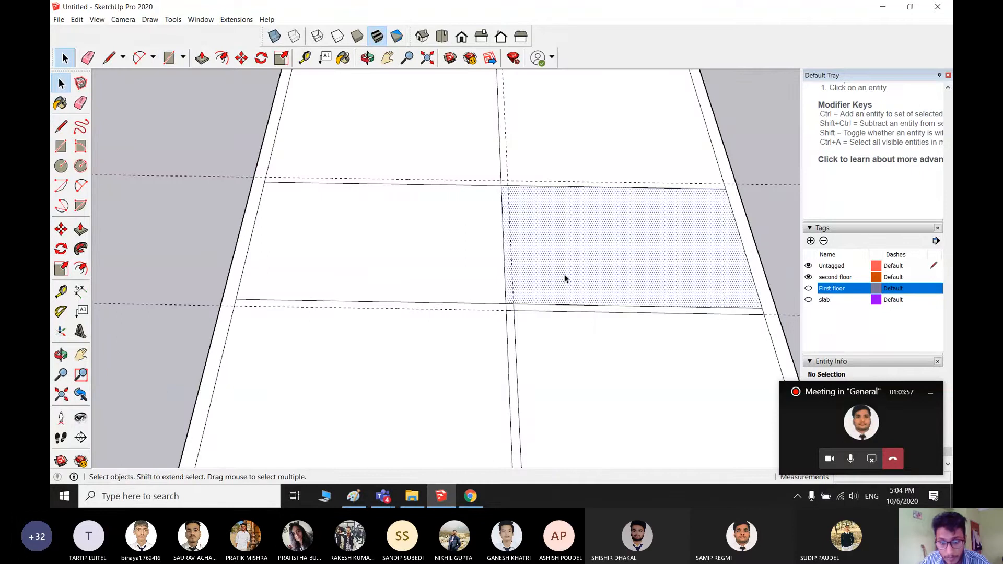
key("Escape")
- Draw two 5" wide wall strips across the left half, below and above the middle room
key("r")
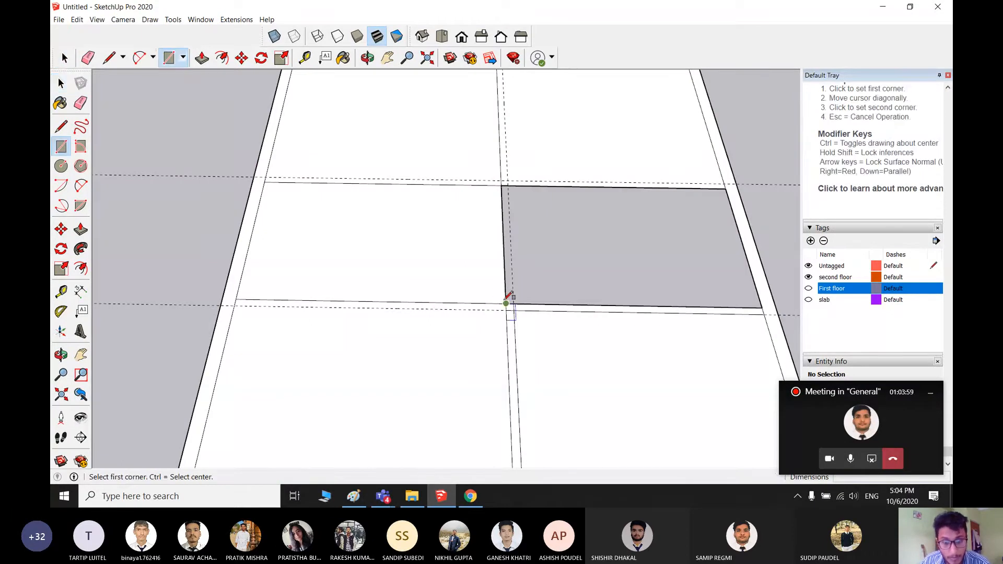
left_click(506, 304)
key("Escape")
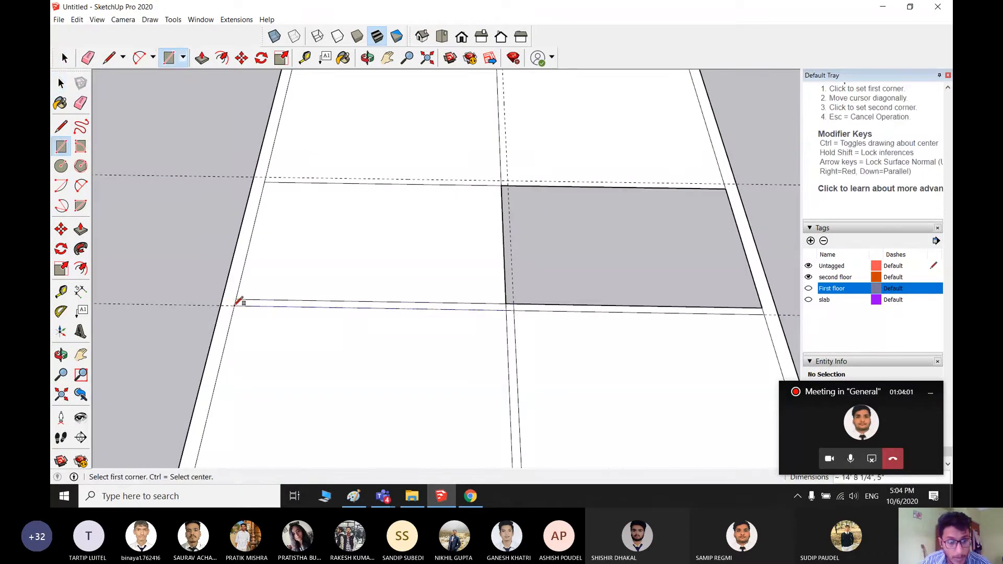
key("space")
scroll(258, 198, "up", 1)
scroll(257, 198, "up", 1)
key("r")
left_click(267, 177)
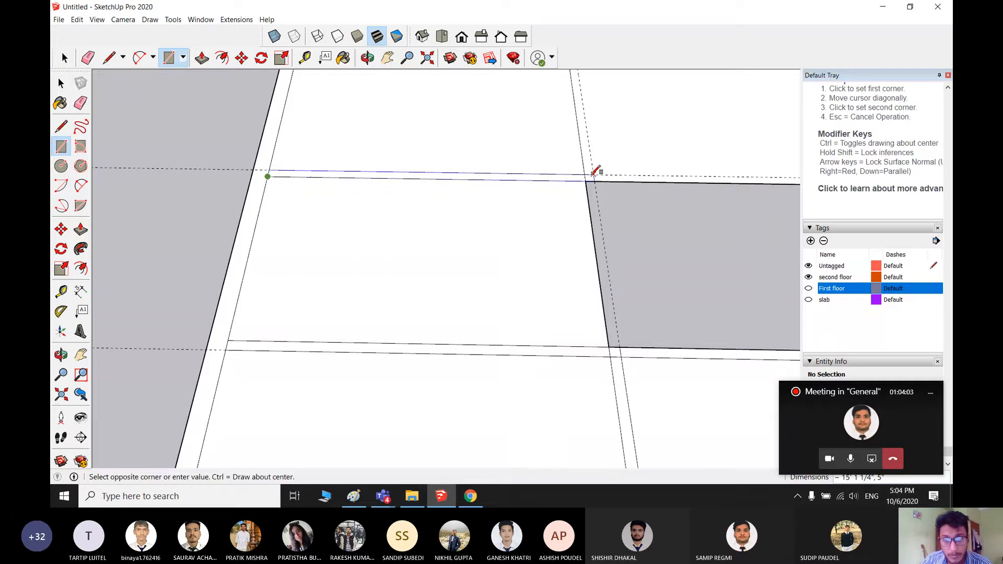
left_click(584, 174)
- Draw a wall strip along the opening's upper edge to the inner boundary, and delete the face filling the opening
middle_click_drag(590, 189, 414, 334, "shift")
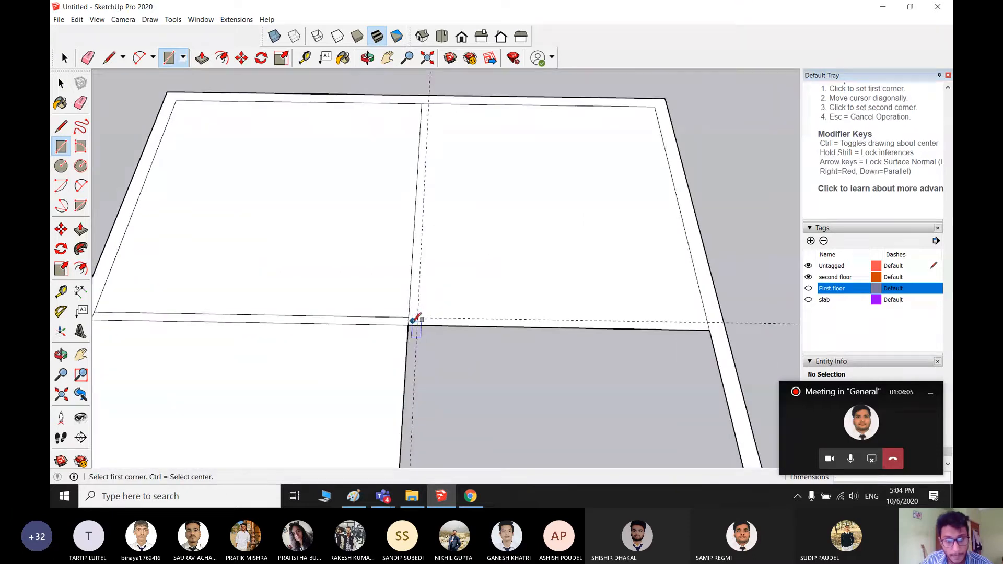
left_click(409, 325)
left_click(711, 328)
key("space")
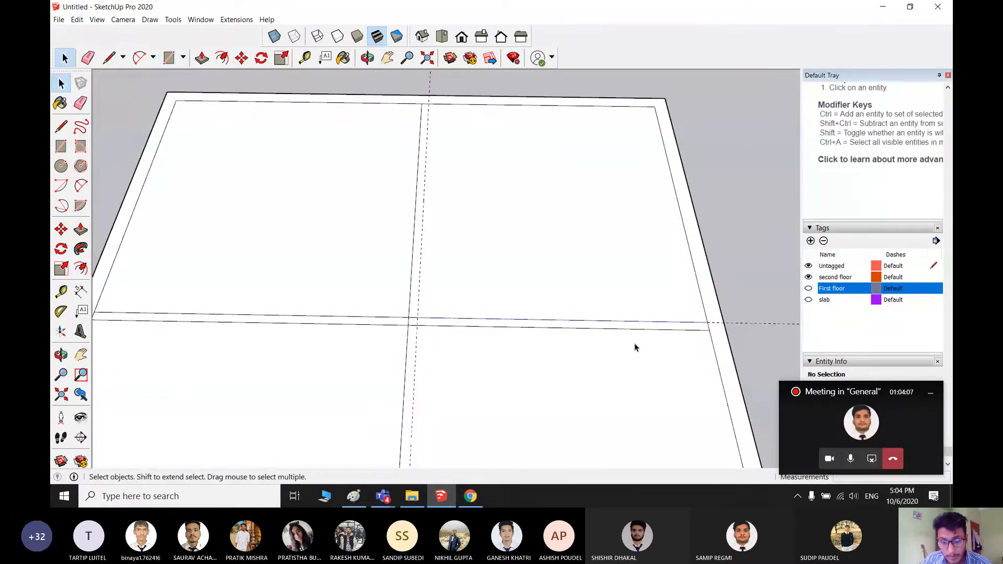
left_click(631, 357)
key("Delete")
- Draw a 5" wide wall strip about 14' 8" long between the two upper rooms
scroll(627, 355, "down", 2)
scroll(515, 324, "up", 1)
key("r")
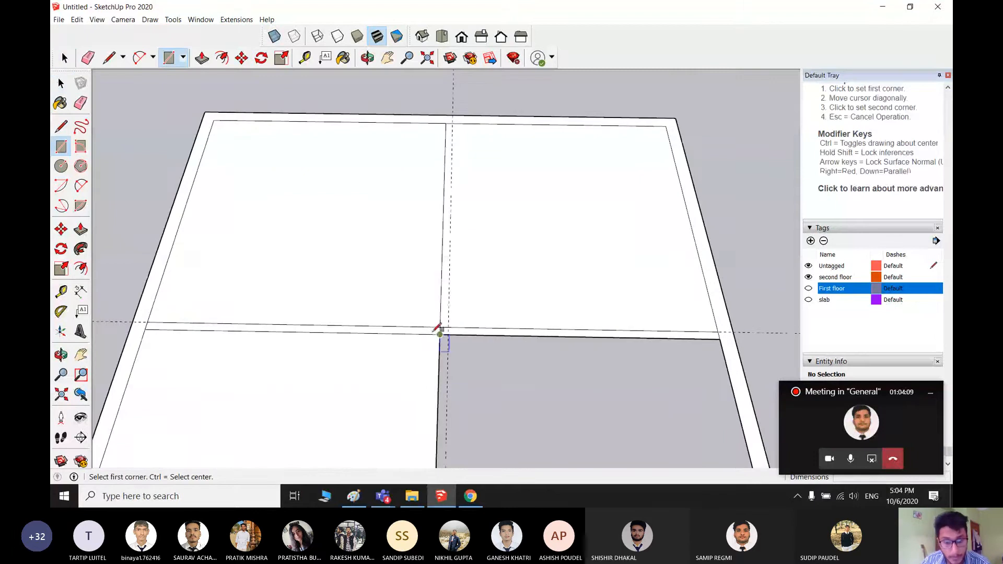
left_click(449, 323)
left_click(454, 118)
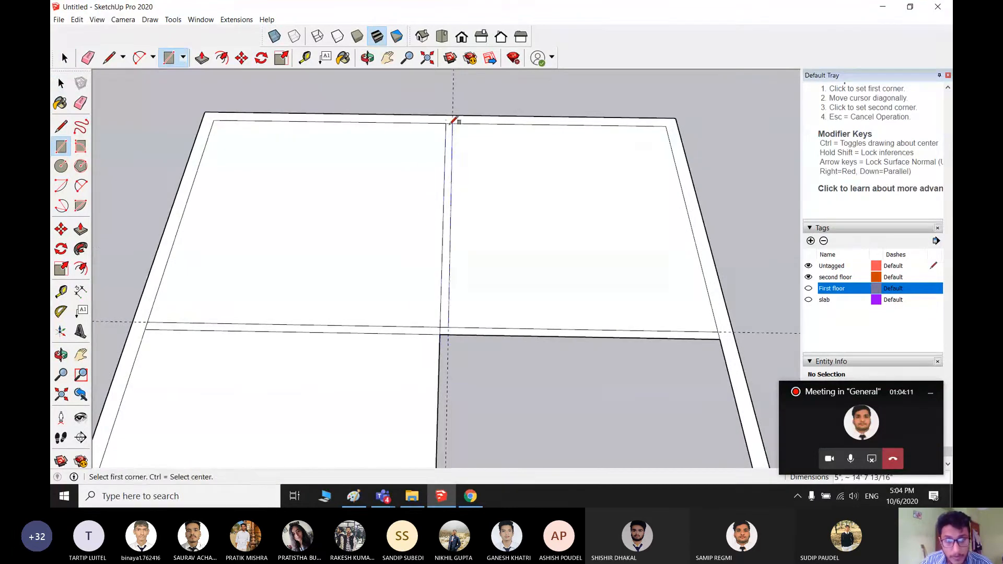
key("space")
- Erase the dashed horizontal and vertical guide lines extending beyond the second-floor plan
scroll(469, 259, "down", 2)
key("e")
left_click_drag(665, 237, 680, 368)
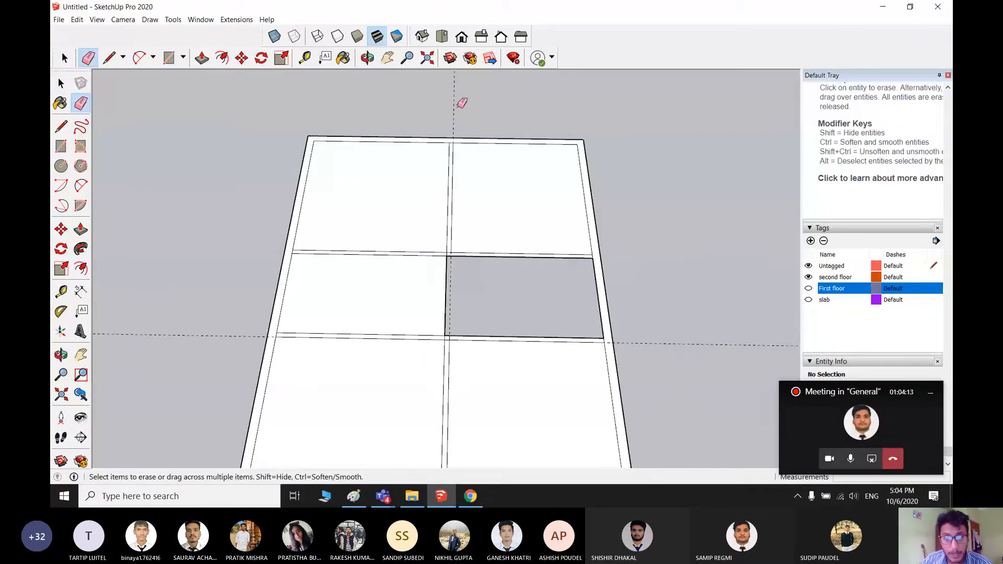
left_click_drag(457, 107, 431, 136)
left_click_drag(635, 328, 617, 353)
middle_click_drag(535, 377, 513, 325)
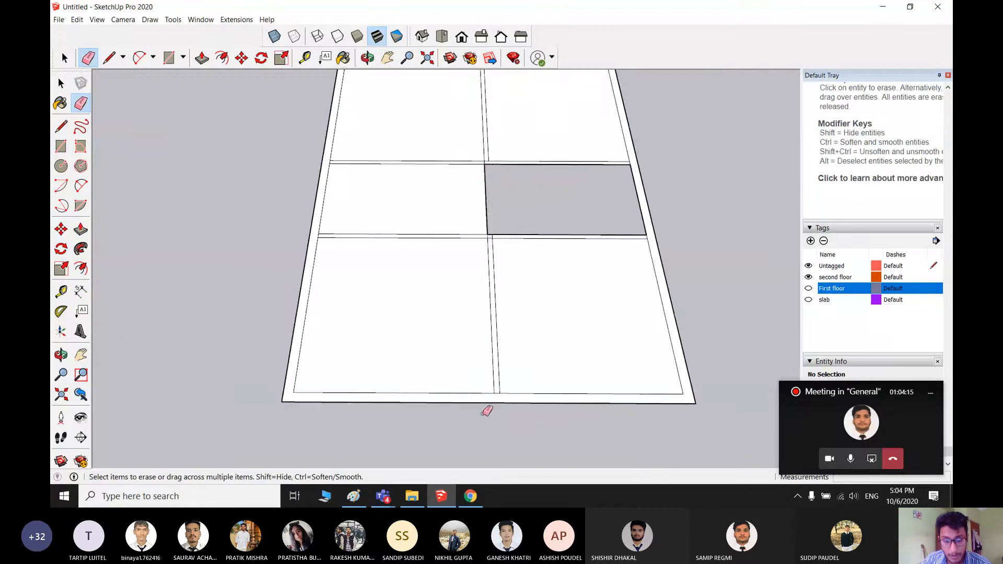
- Erase the short leftover edges at the wall junctions along the lower outer wall and the wall below the opening
scroll(481, 414, "up", 2)
left_click(505, 378)
middle_click_drag(506, 249, 493, 369)
scroll(506, 245, "up", 4)
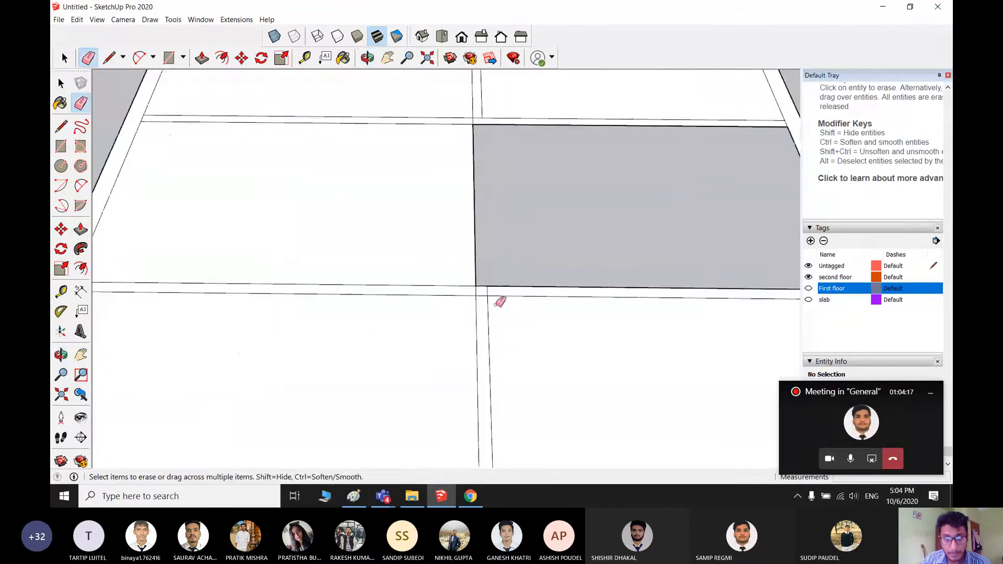
left_click(483, 285)
mouse_move(479, 286)
middle_mouse_down()
mouse_move(296, 316)
mouse_move(672, 328)
middle_mouse_up()
scroll(285, 256, "up", 2)
left_click(383, 300)
scroll(418, 230, "down", 3)
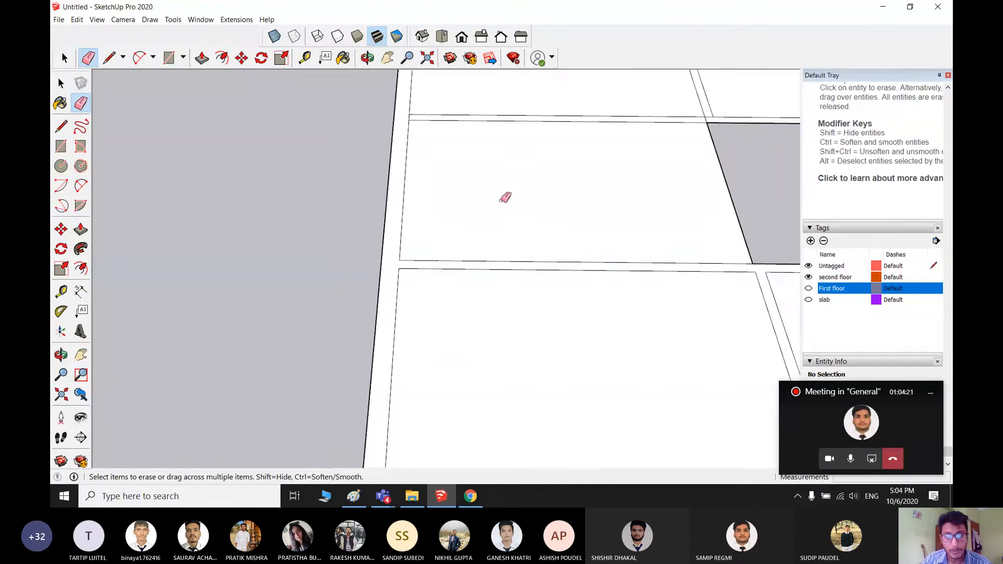
- Erase the short edges closing off the upper middle wall at the opening's upper wall and at the outer wall
middle_click_drag(490, 205, 404, 363, "shift")
scroll(574, 258, "up", 4)
left_click(592, 296)
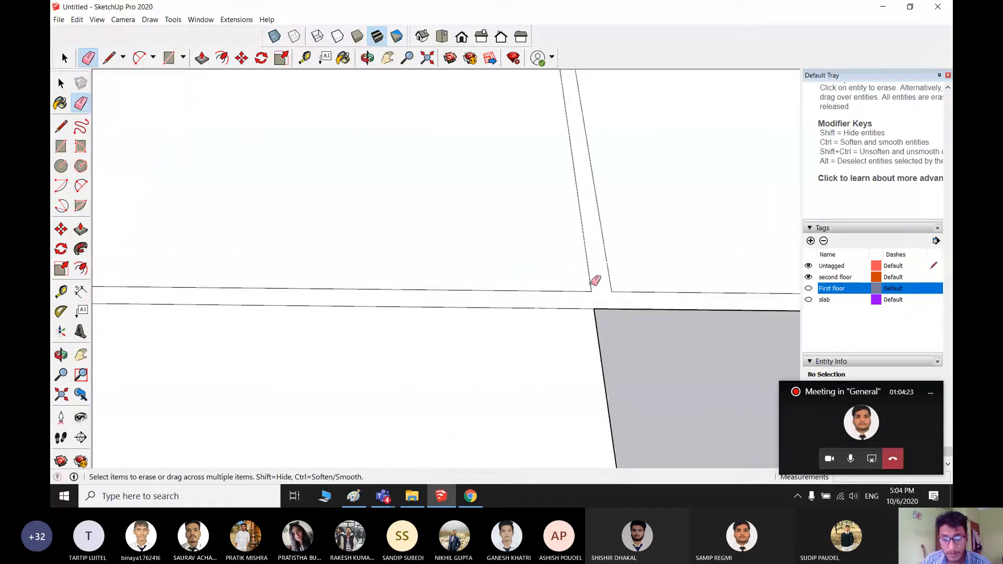
scroll(383, 254, "down", 5)
scroll(247, 250, "up", 3)
scroll(277, 259, "down", 3)
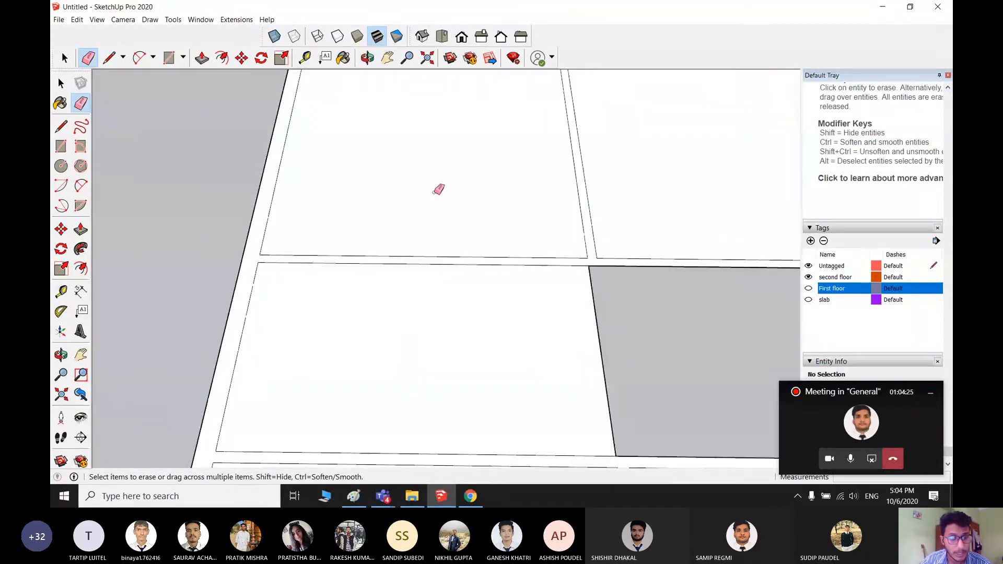
scroll(438, 188, "down", 3)
middle_click_drag(532, 173, 468, 296, "shift")
scroll(466, 221, "up", 5)
left_click(433, 222)
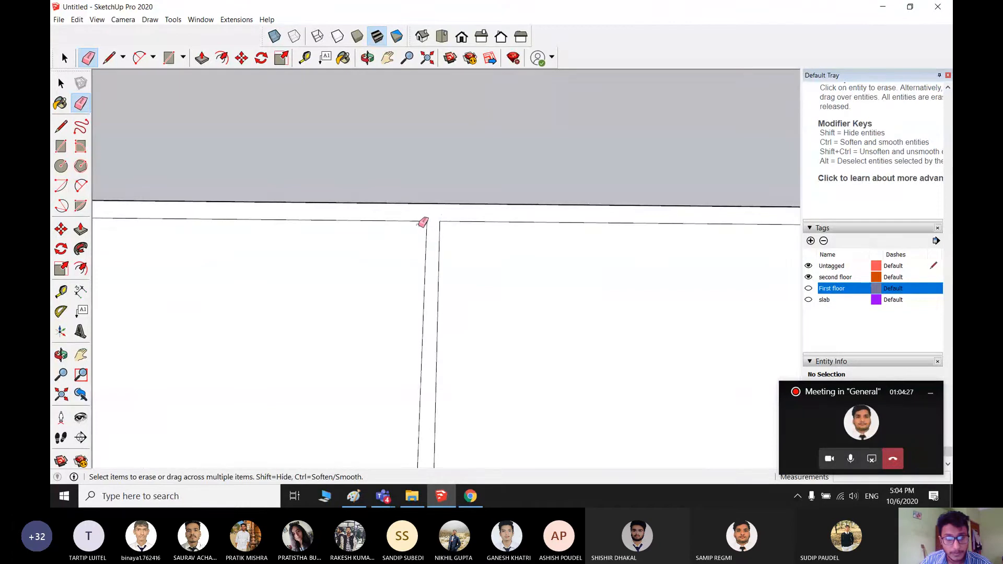
- Erase the leftover edges where the walls above and below the opening meet the adjacent outer wall
scroll(386, 250, "down", 6)
middle_click_drag(455, 333, 448, 73)
scroll(575, 175, "up", 3)
scroll(512, 162, "up", 3)
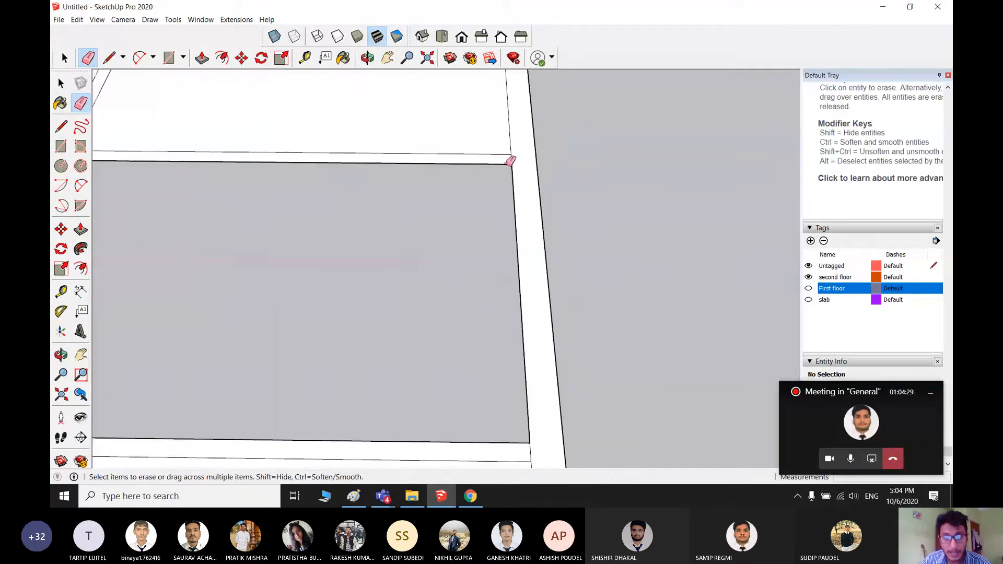
scroll(488, 233, "down", 5)
scroll(503, 260, "up", 5)
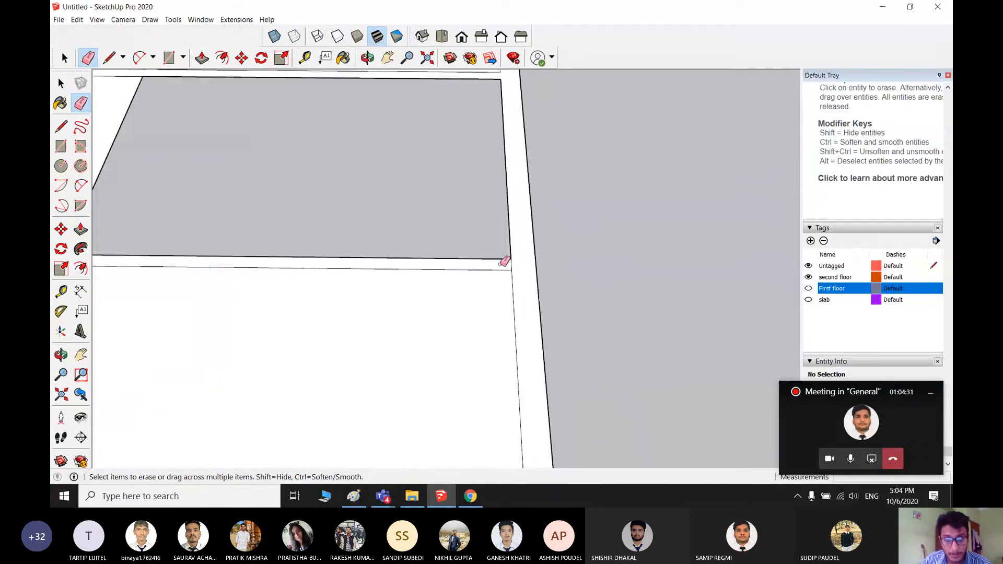
scroll(527, 257, "down", 5)
middle_click_drag(380, 320, 474, 310)
scroll(438, 317, "down", 2)
- Draw lines across the outer wall strip at both ends of the lower-left room, separating its boundary from the remaining walls
key("p")
scroll(433, 319, "up", 2)
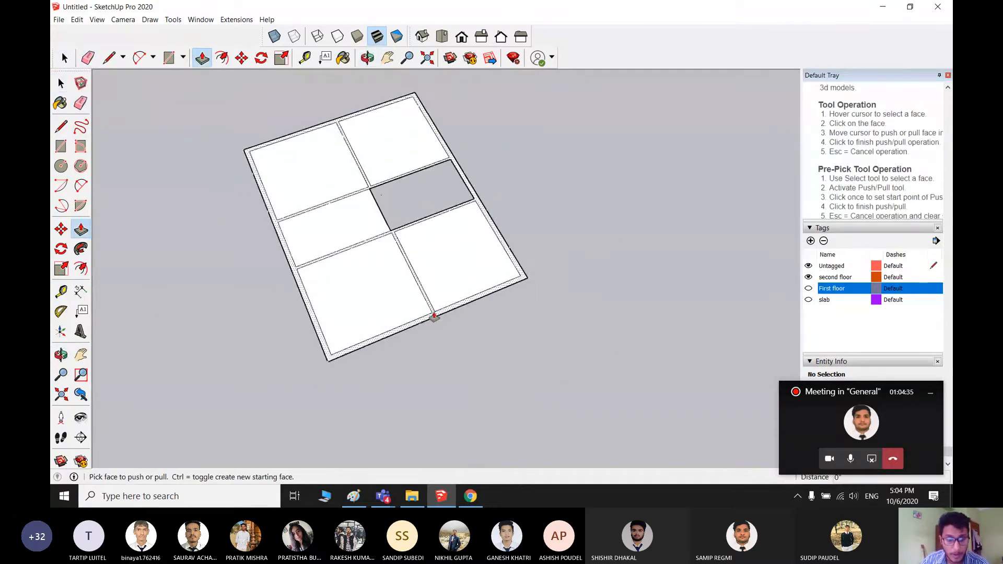
scroll(433, 317, "up", 2)
key("space")
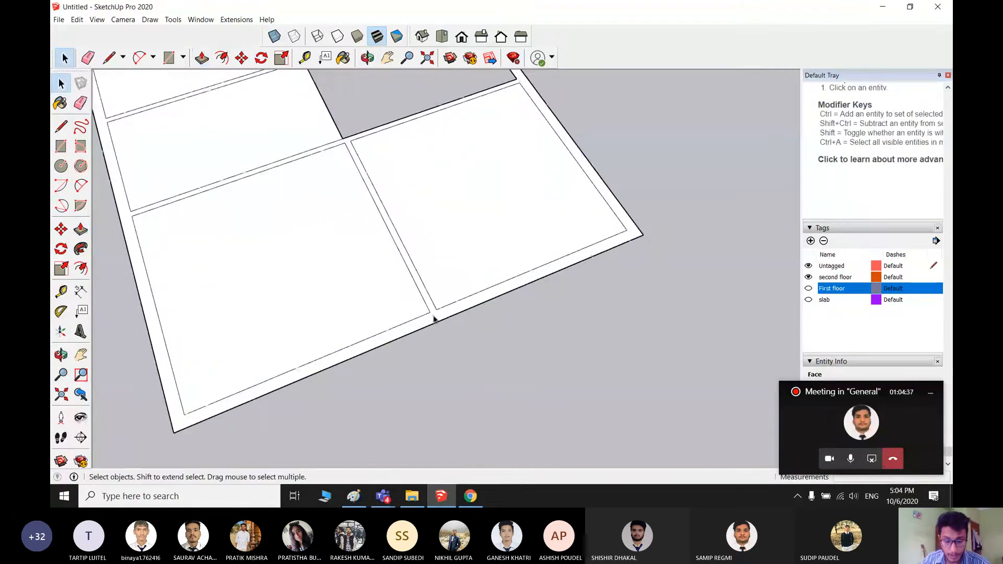
key("l")
left_click(431, 312)
left_click(437, 320)
key("space")
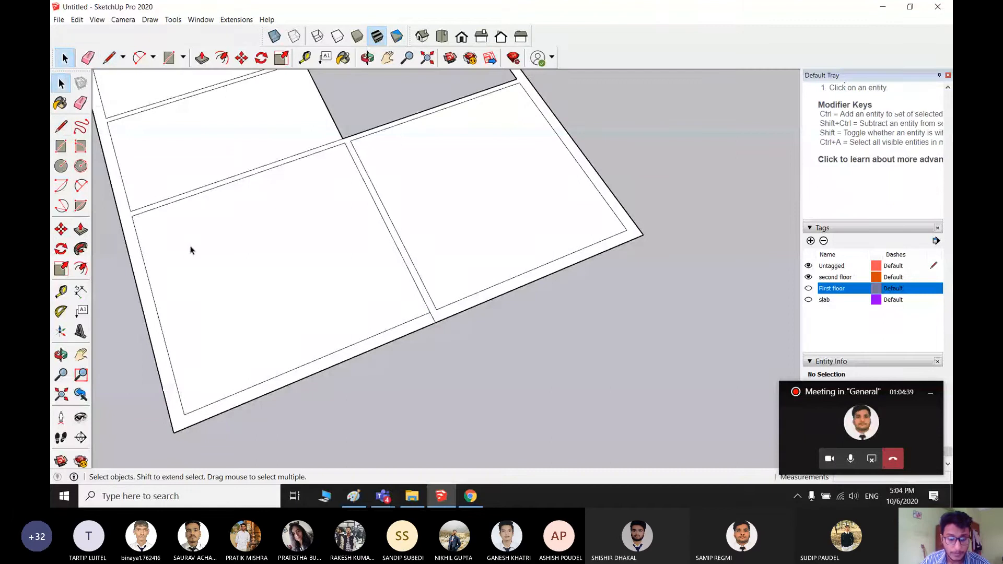
key("l")
left_click(131, 216)
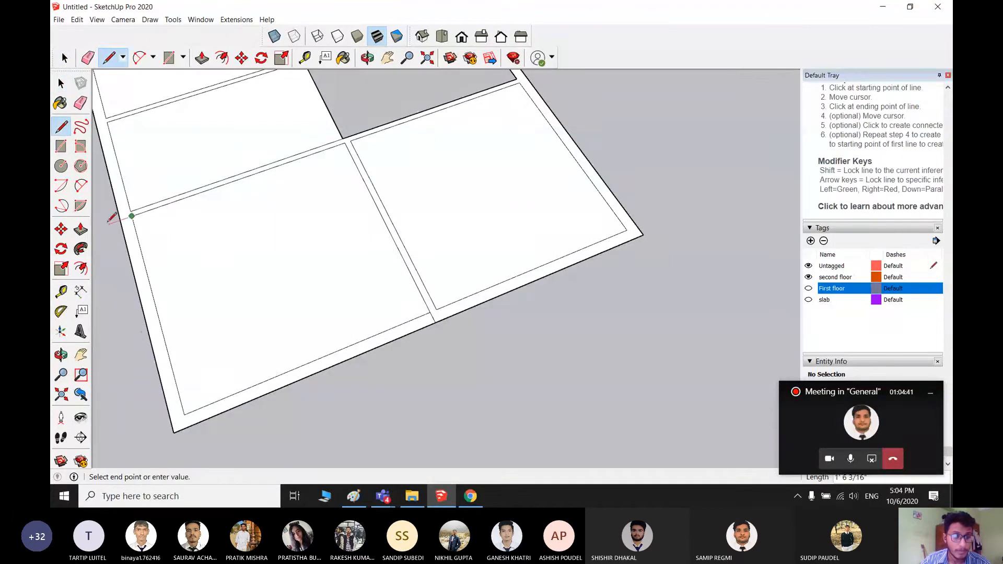
left_click(120, 221)
key("space")
- Extrude the second-floor wall face upward 10' with Push/Pull, leaving the lower-left room's outer boundary flat
scroll(282, 267, "down", 2)
middle_click_drag(512, 360, 408, 284)
key("p")
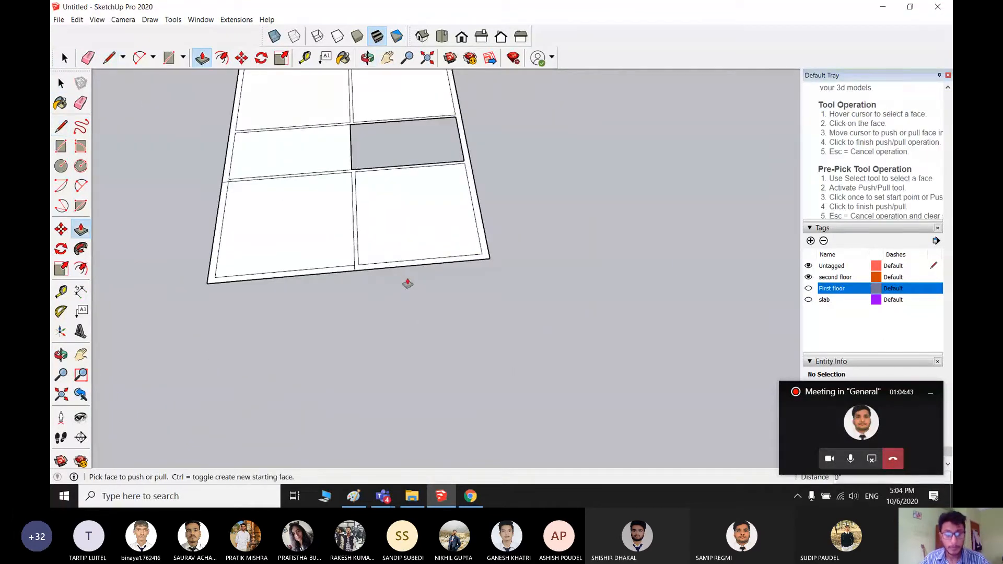
left_click(405, 271)
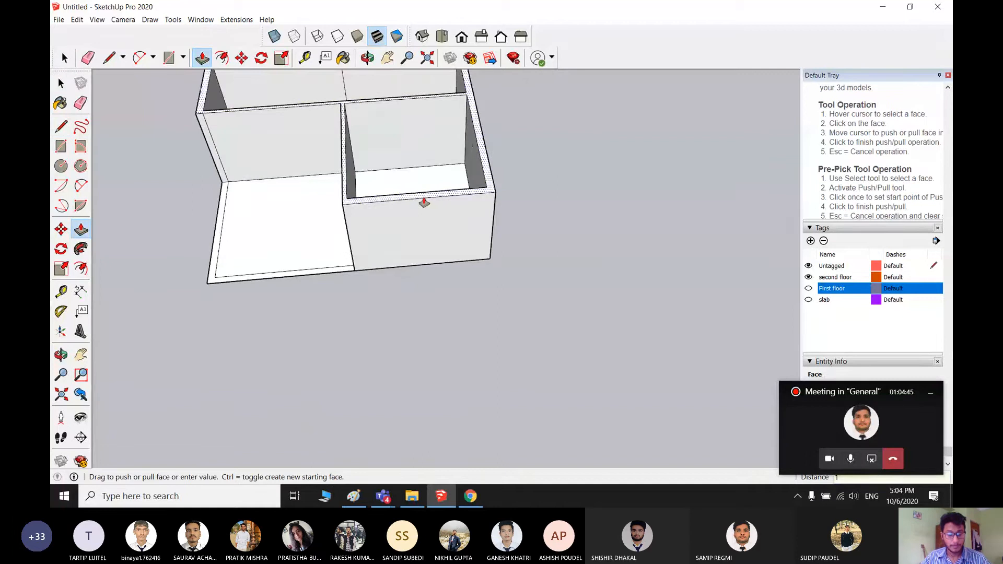
type("10'")
key("Return")
key("space")
- Show the First floor and slab tags to examine the stacked floors, and hide both tags again
scroll(424, 202, "down", 3)
middle_click_drag(459, 275, 450, 339, "shift")
left_click(809, 288)
left_click(809, 299)
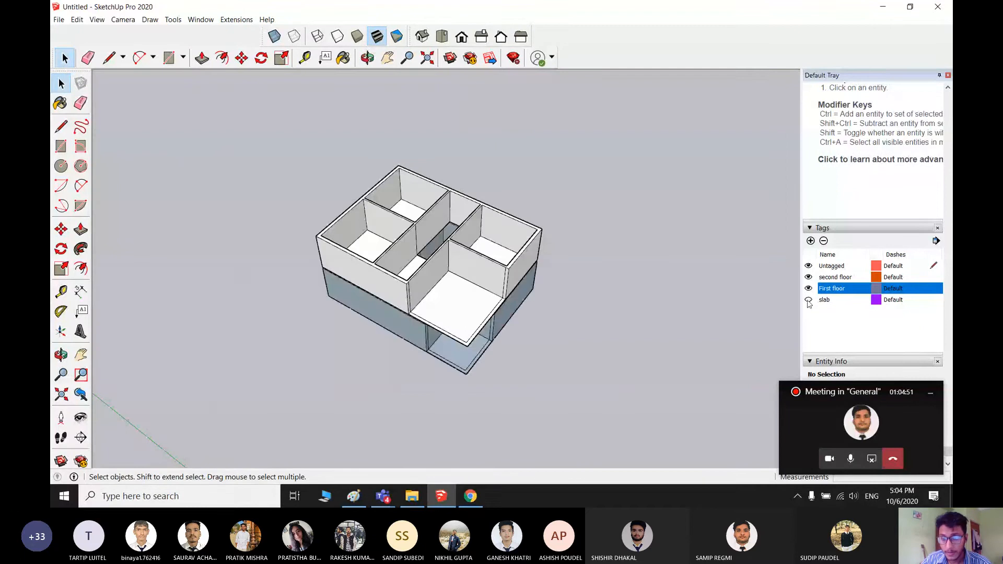
left_click(831, 300)
middle_click_drag(523, 303, 738, 332)
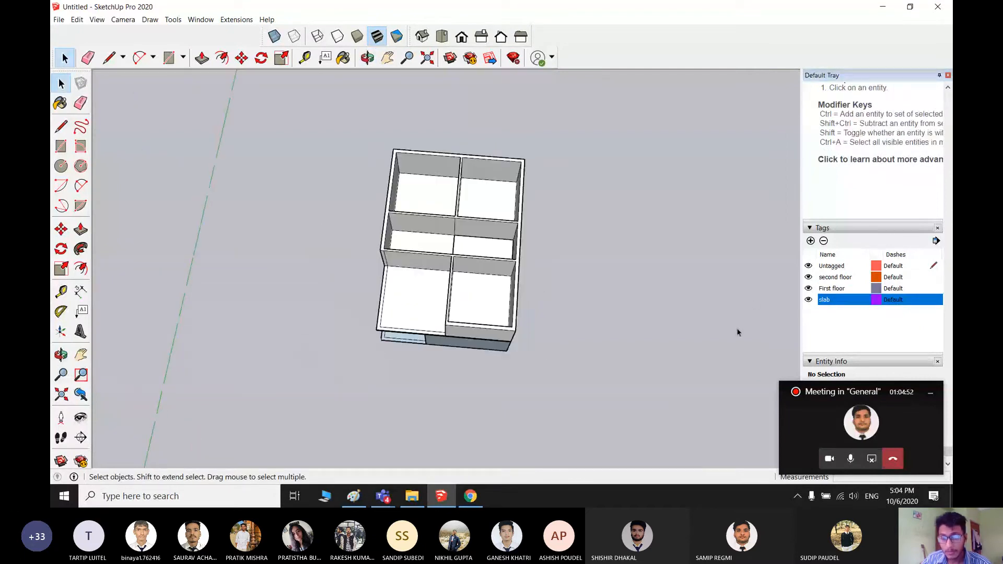
left_click(808, 288)
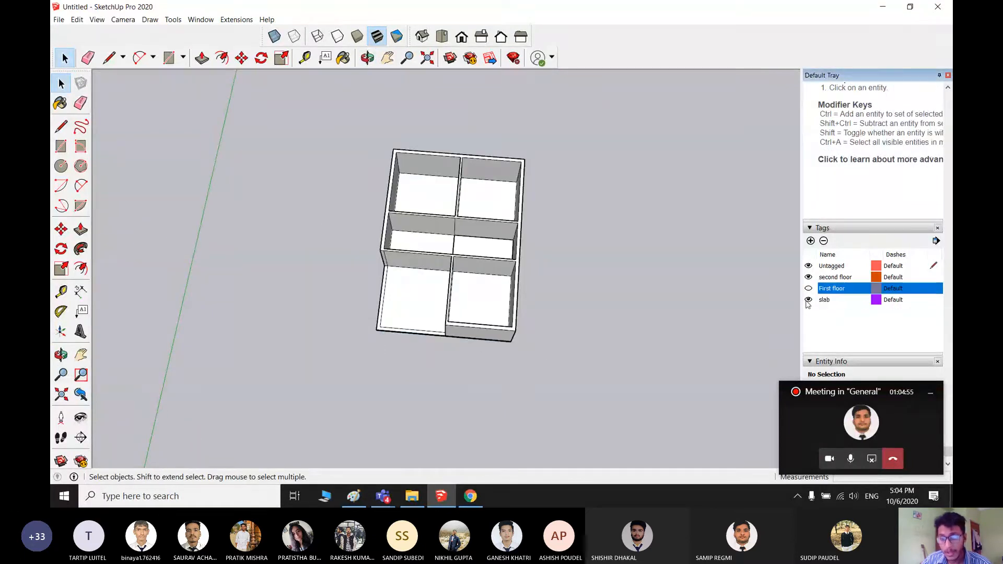
left_click(808, 300)
middle_click_drag(455, 297, 597, 401)
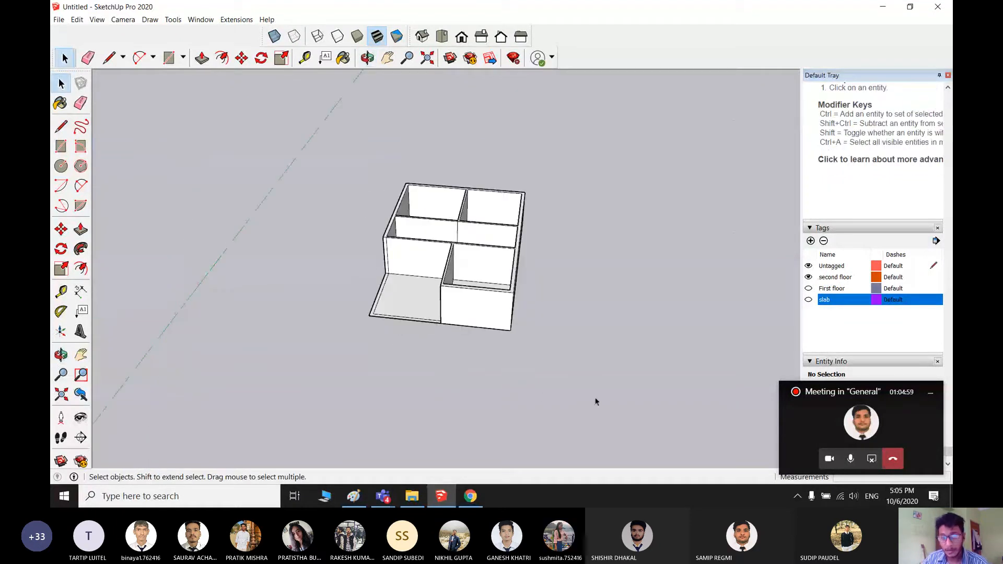
- Select all the visible second-floor geometry and make it a group
left_click_drag(550, 364, 314, 154)
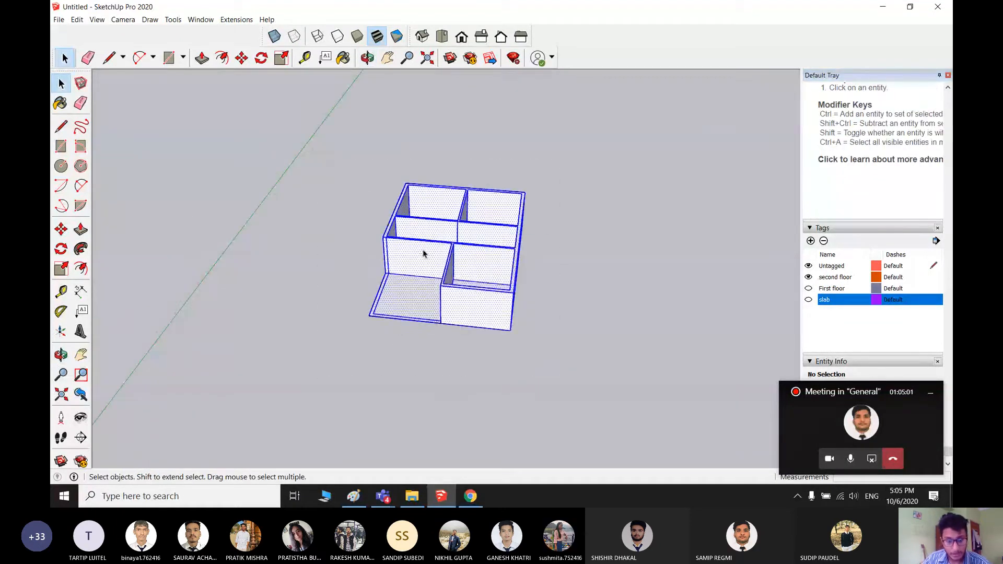
right_click(435, 236)
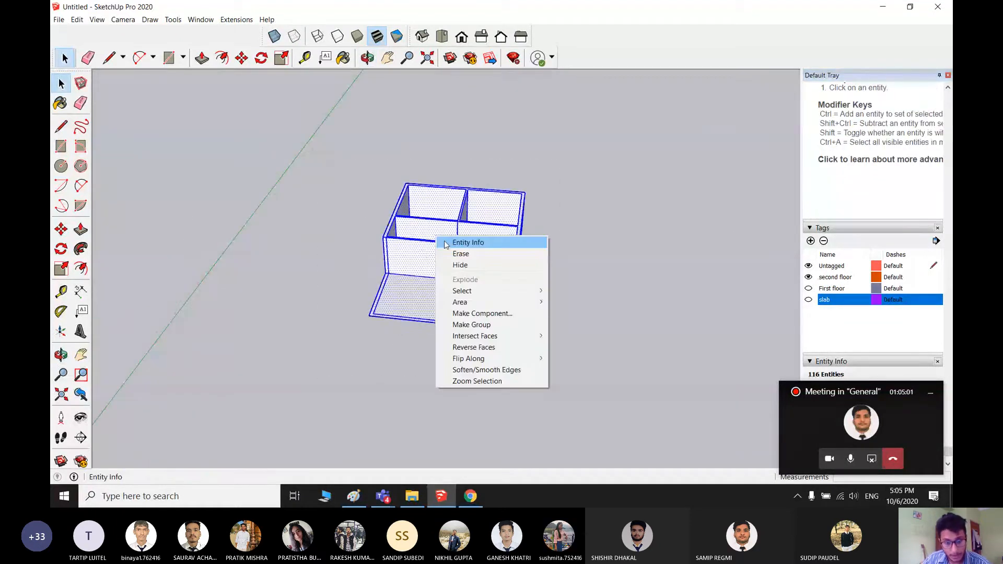
left_click(477, 325)
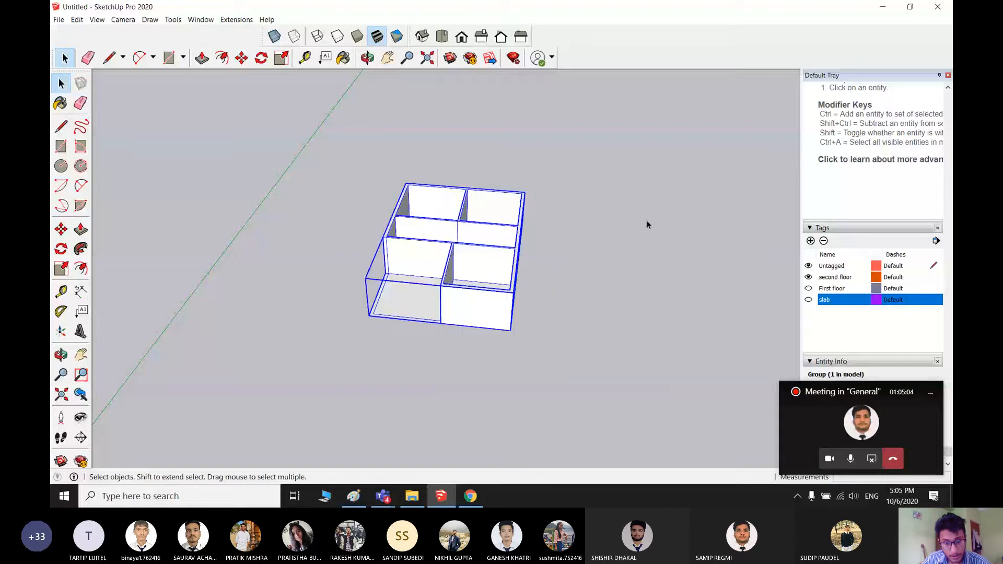
left_click(769, 358)
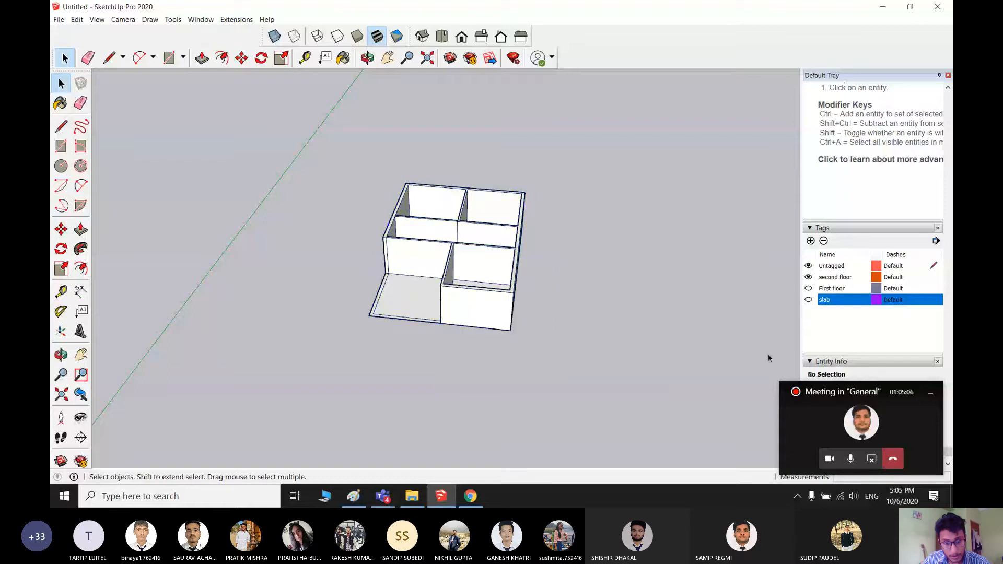
key("alt+Tab")
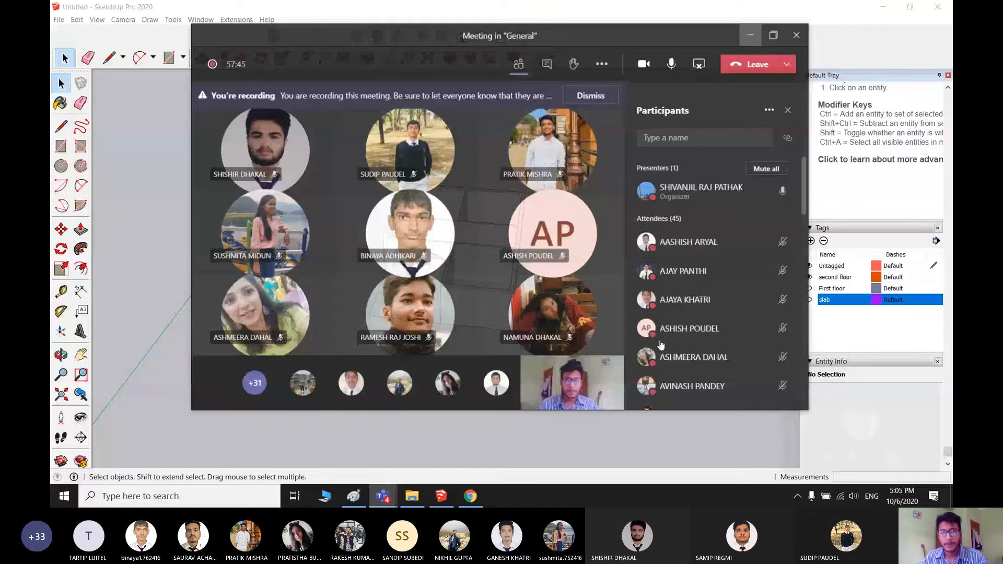
key("alt+Tab")
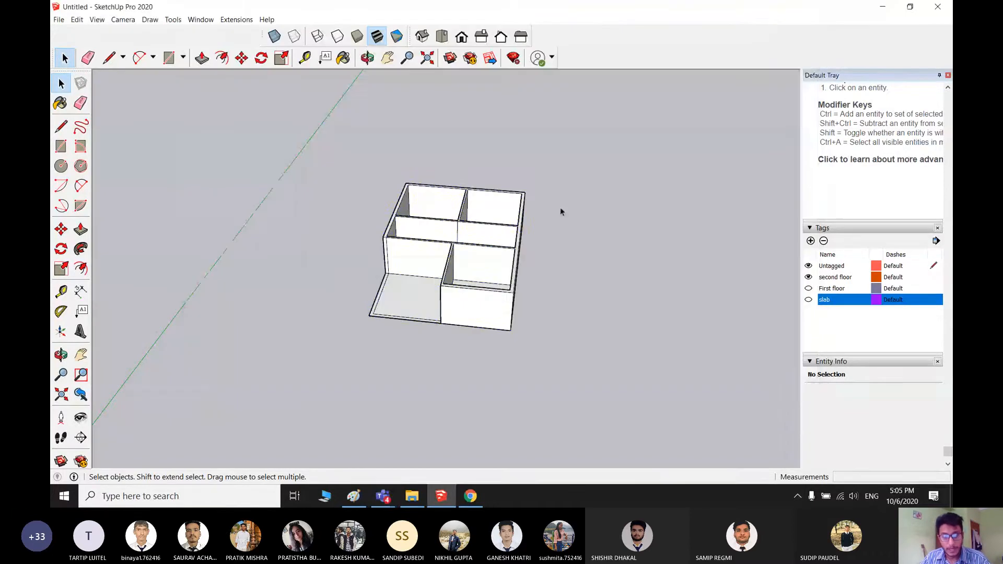
- Explode the second-floor group and check that its faces can be selected individually
left_click(472, 282)
right_click(500, 273)
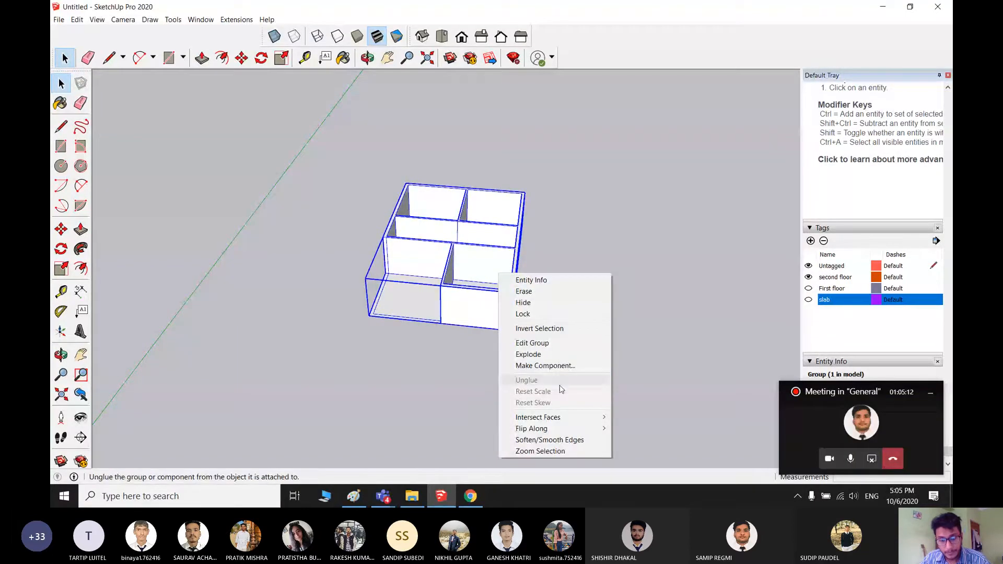
left_click(552, 354)
left_click(592, 297)
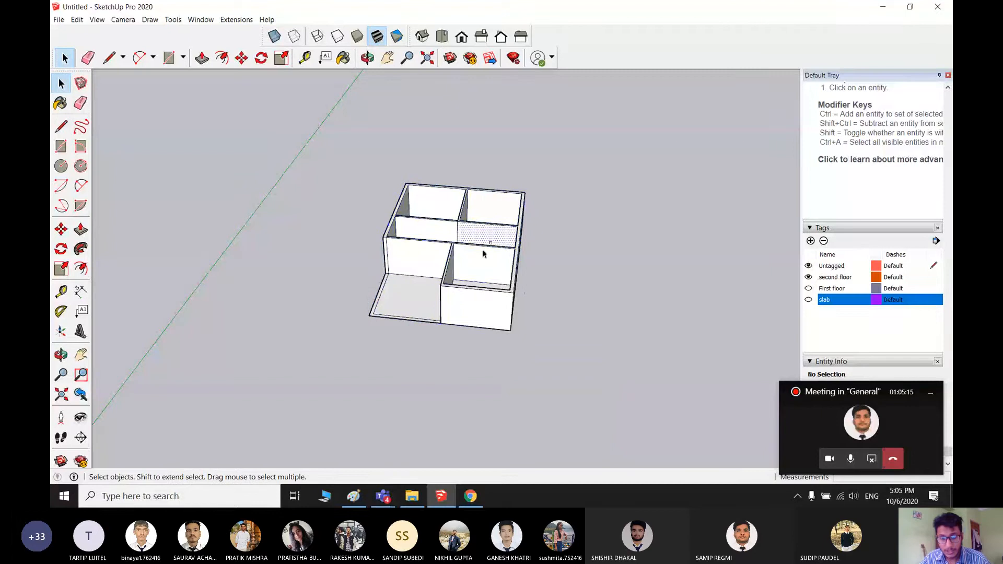
left_click(503, 212)
left_click(469, 298)
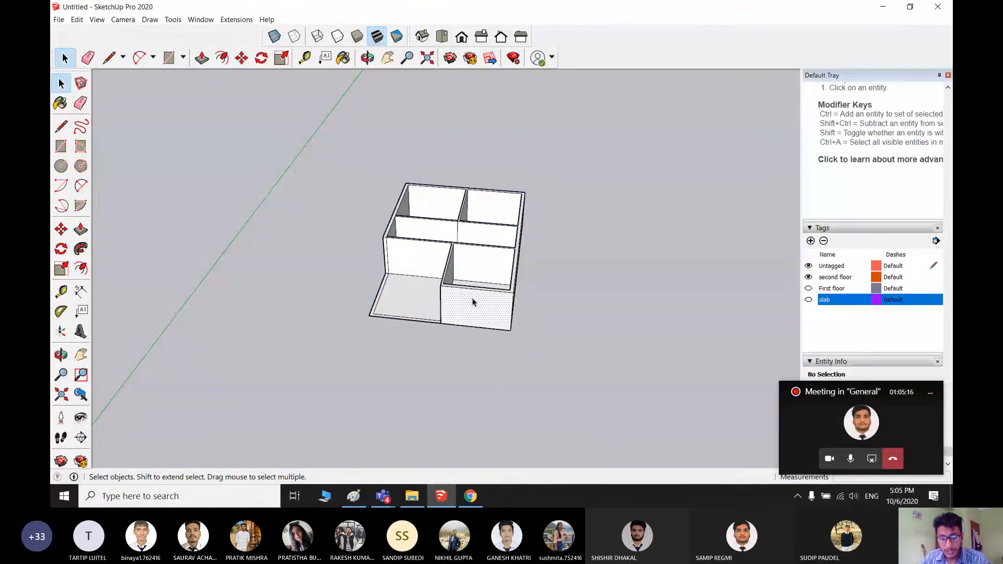
- Group the loose second-floor walls and floor faces again as one object
left_click_drag(611, 410, 320, 134)
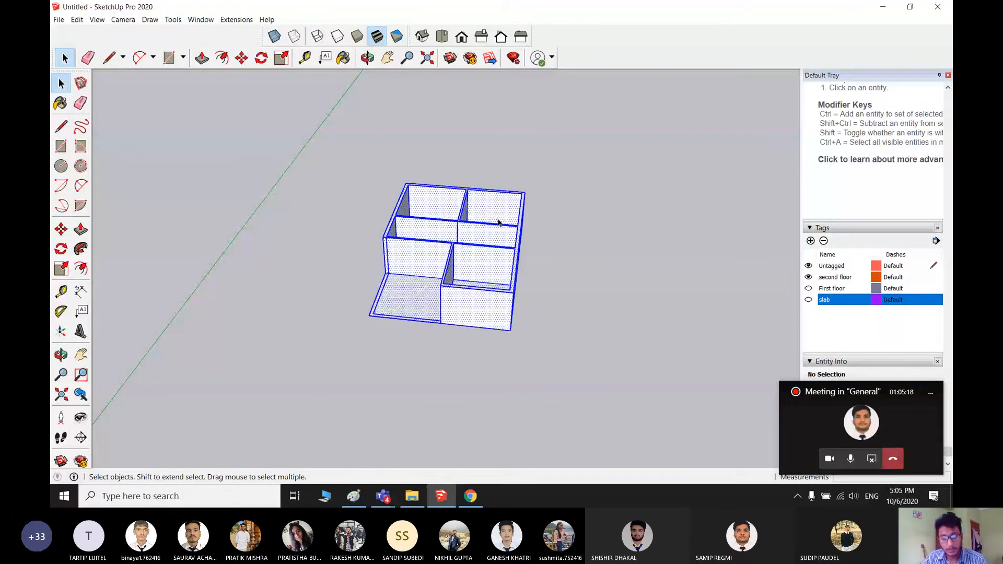
right_click(498, 222)
left_click(548, 309)
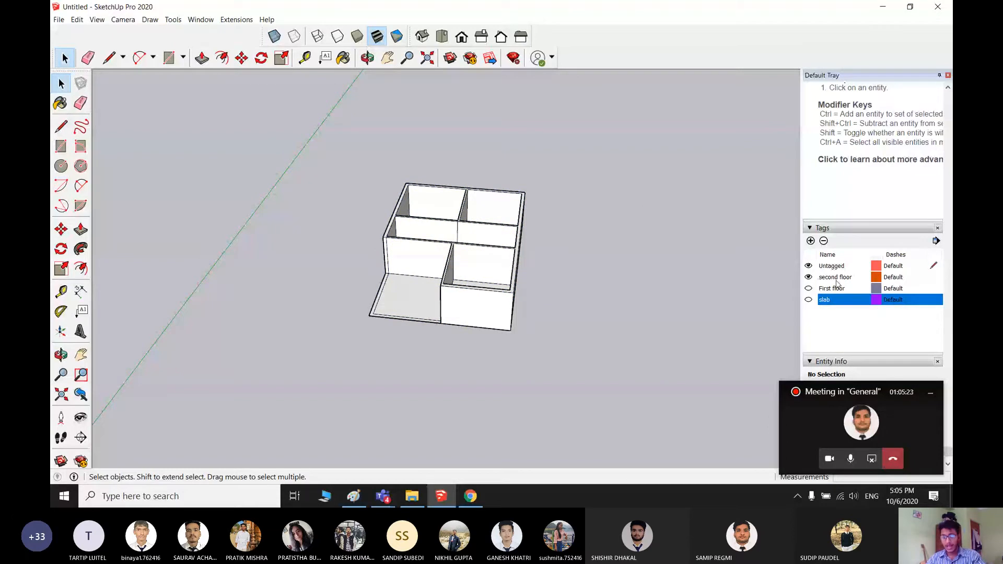
- Assign the grouped walls to the second floor tag in the entity information and check the assignment
right_click(507, 260)
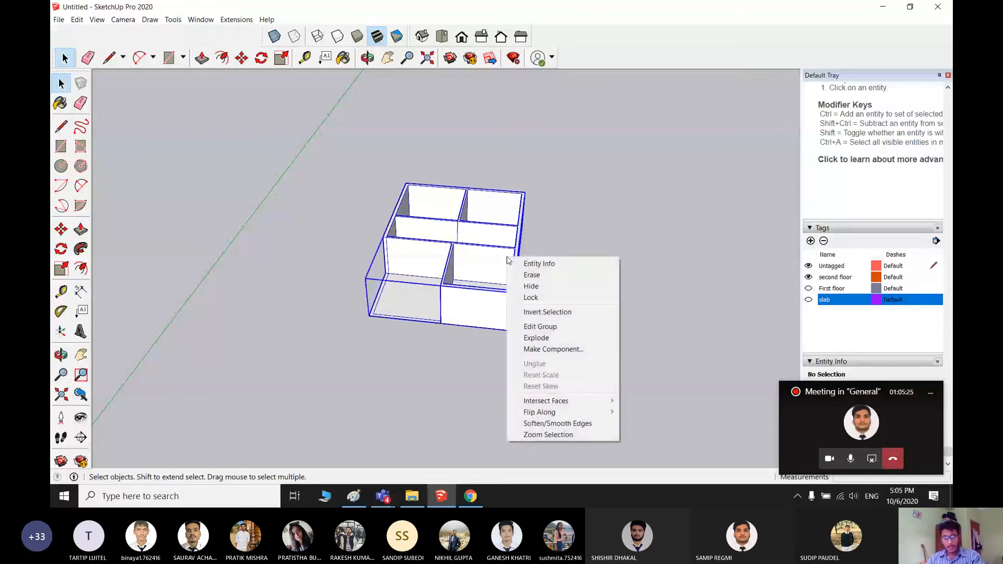
left_click(528, 263)
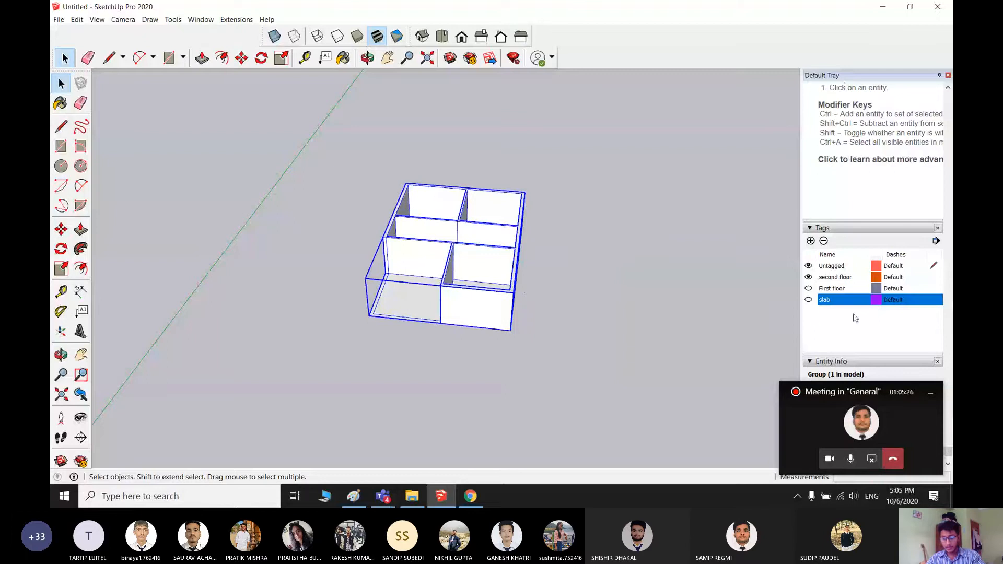
left_click(904, 393)
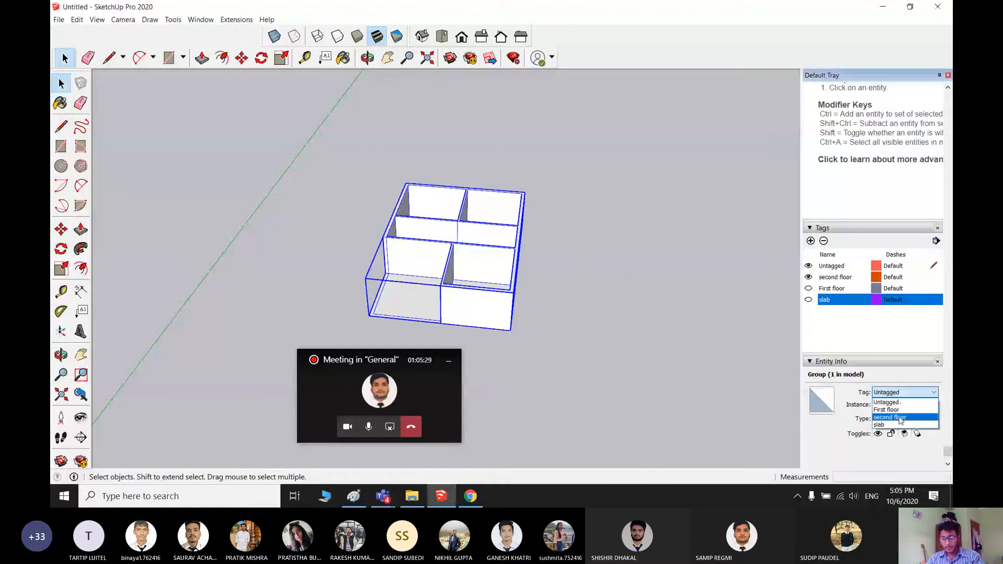
left_click(899, 412)
left_click(647, 313)
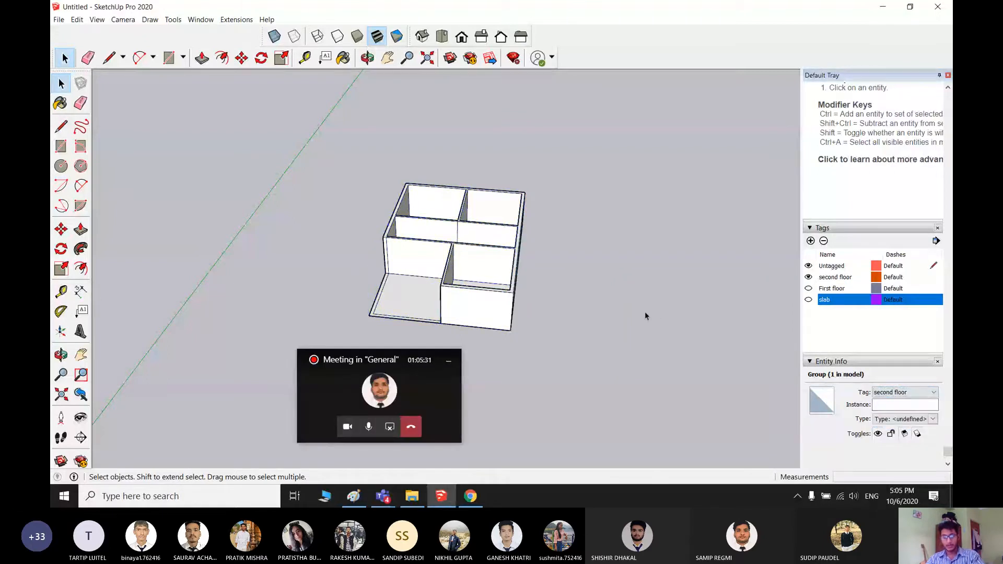
left_click(507, 258)
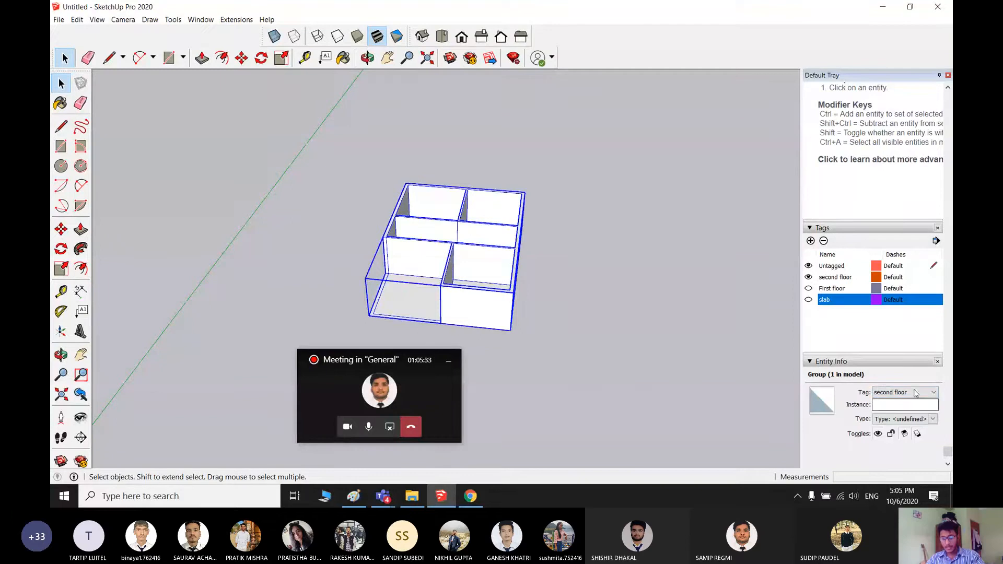
left_click(679, 351)
- Turn the slab and First floor tags back on and view the two-storey house from the front
left_click(808, 299)
left_click(808, 288)
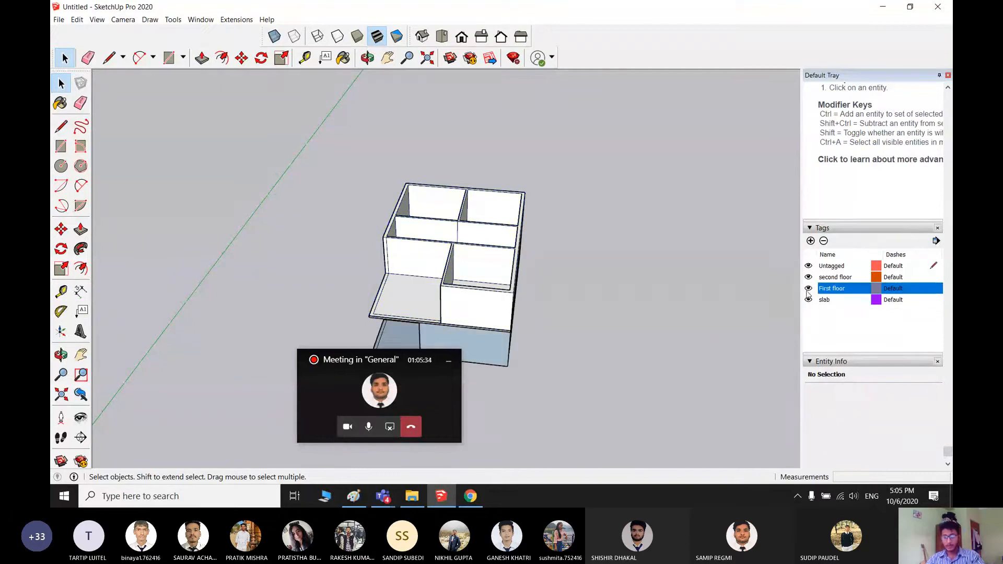
left_click_drag(407, 366, 196, 312)
middle_click_drag(508, 336, 533, 242)
scroll(471, 307, "up", 5)
middle_click_drag(565, 338, 558, 278)
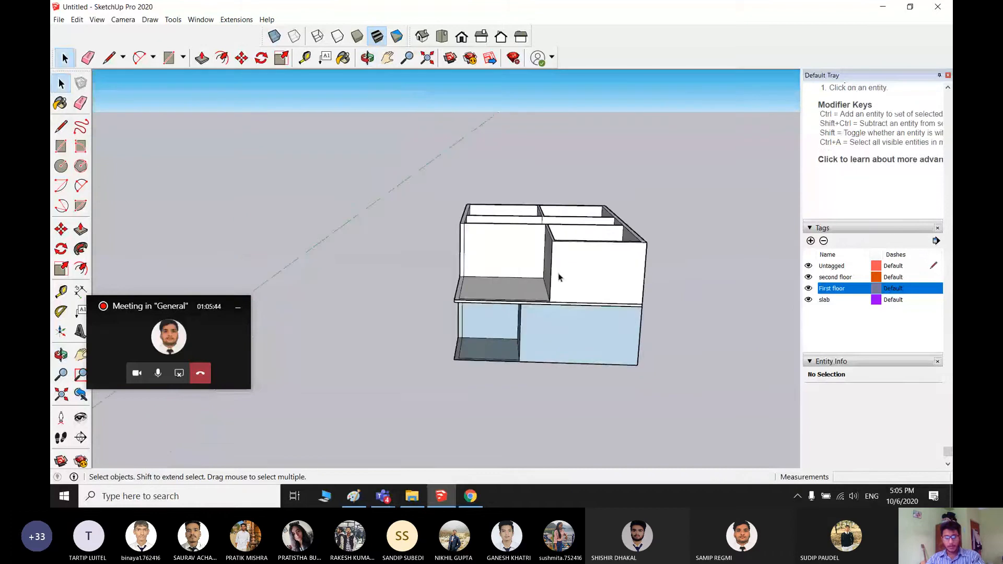
- Hide the second floor tag so the slab's upper face is exposed
scroll(558, 277, "up", 2)
scroll(559, 278, "down", 2)
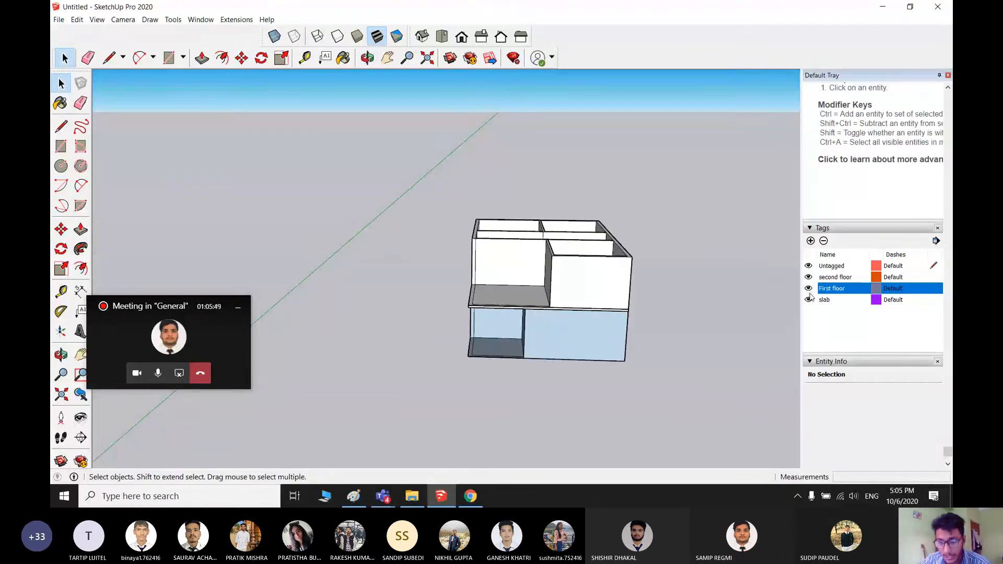
left_click(809, 277)
middle_click_drag(553, 275, 618, 276)
- Draw a rectangle on the slab from its right-hand edge without opening the slab group, and undo it
key("r")
scroll(614, 259, "up", 1)
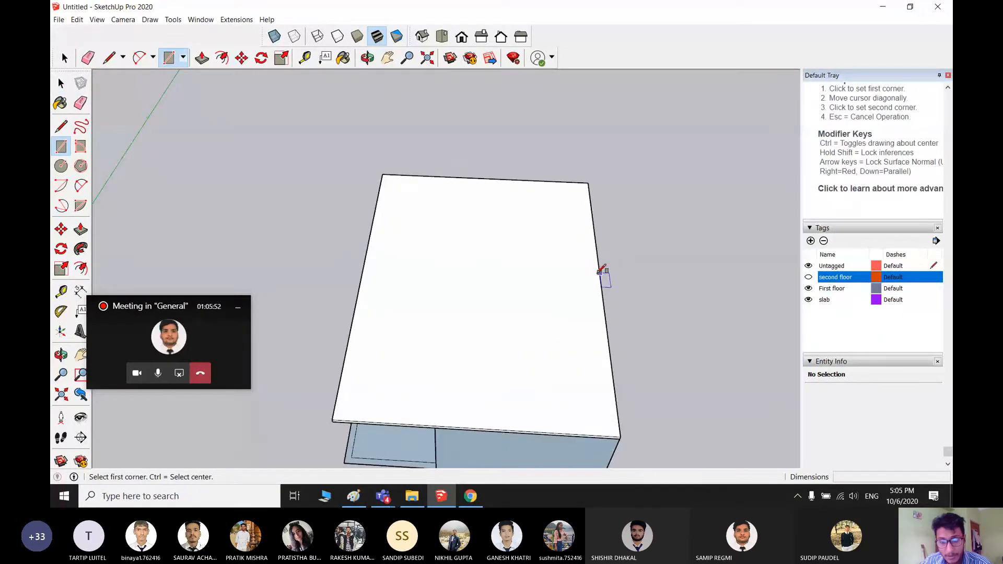
left_click(599, 272)
left_click(486, 331)
scroll(538, 303, "up", 2)
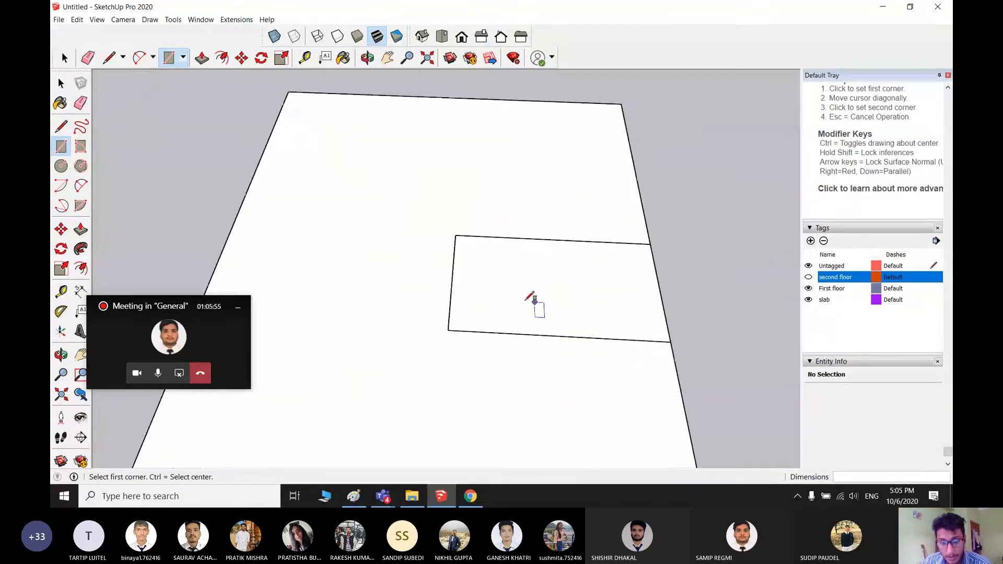
scroll(526, 300, "down", 2)
key("ctrl+z")
scroll(525, 295, "down", 3)
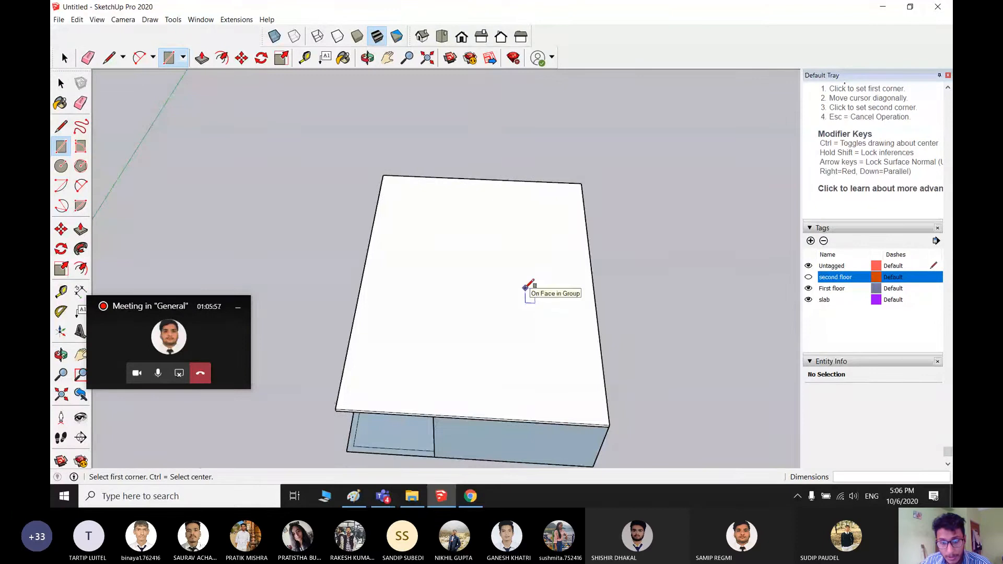
scroll(525, 286, "down", 1)
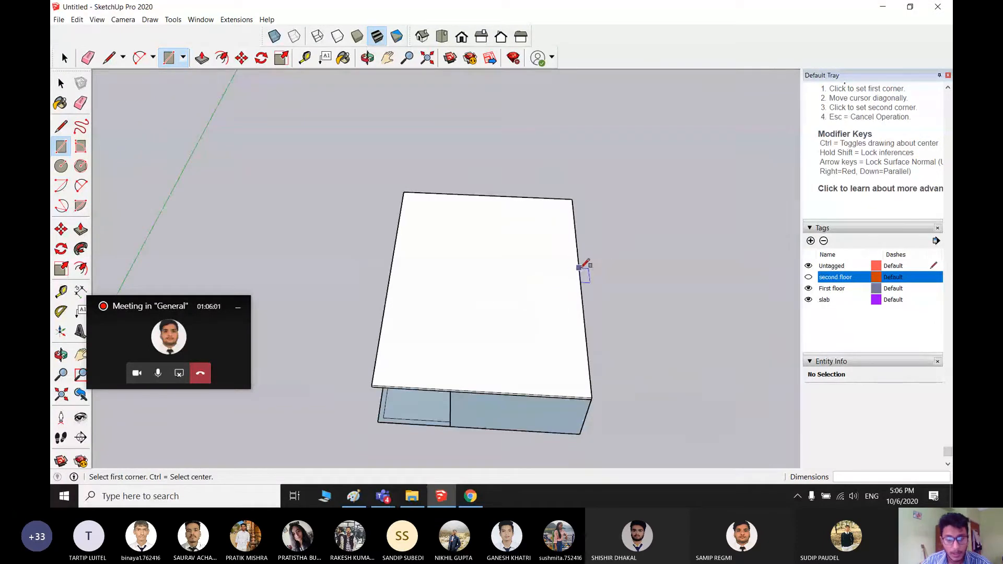
- Try to push an opening into the slab from a rectangle about 15' by 10' drawn outside the slab group, and undo it
left_click(579, 267)
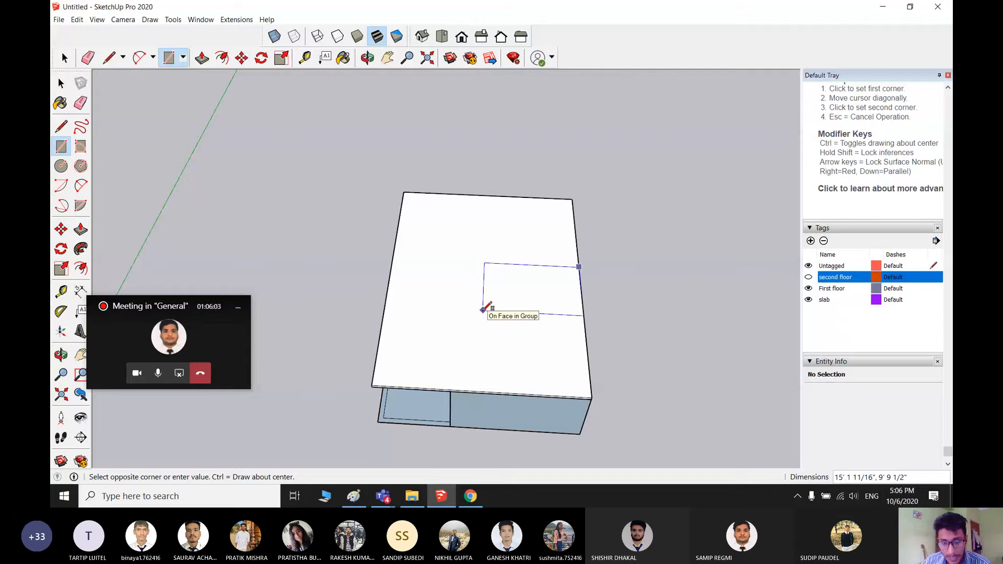
left_click(483, 310)
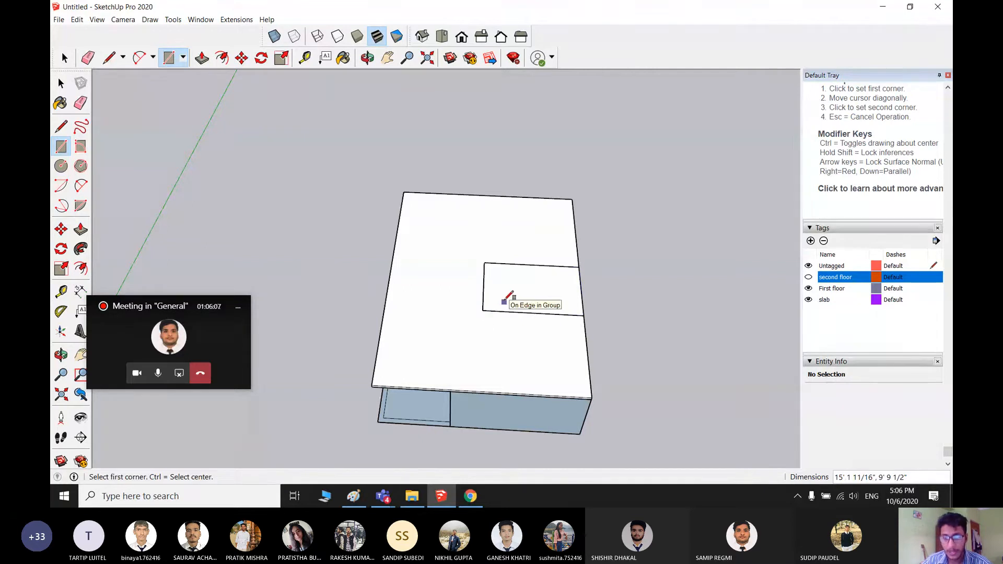
key("p")
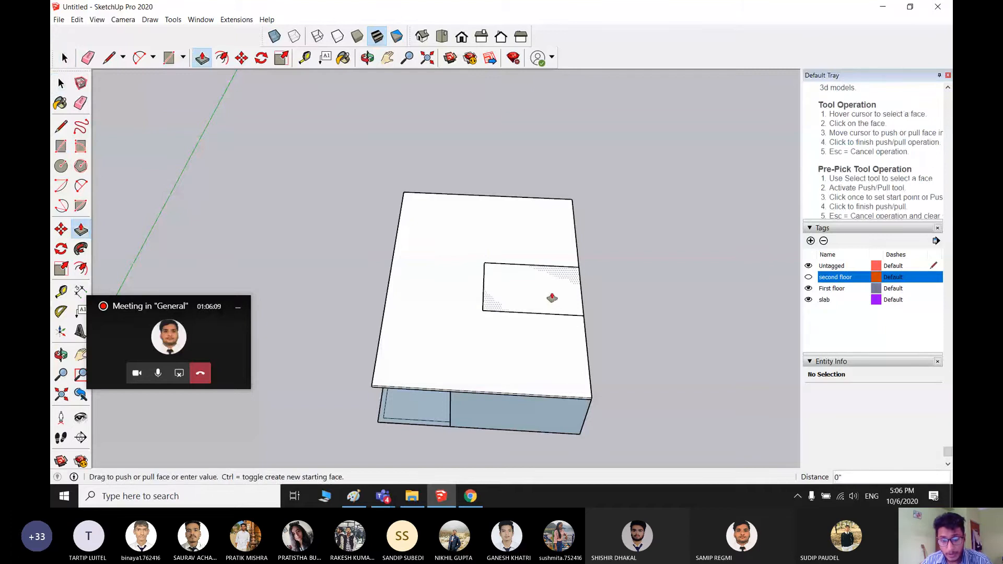
left_click_drag(552, 298, 550, 277)
key("space")
middle_click_drag(541, 276, 493, 307)
key("ctrl+z")
key("ctrl+z")
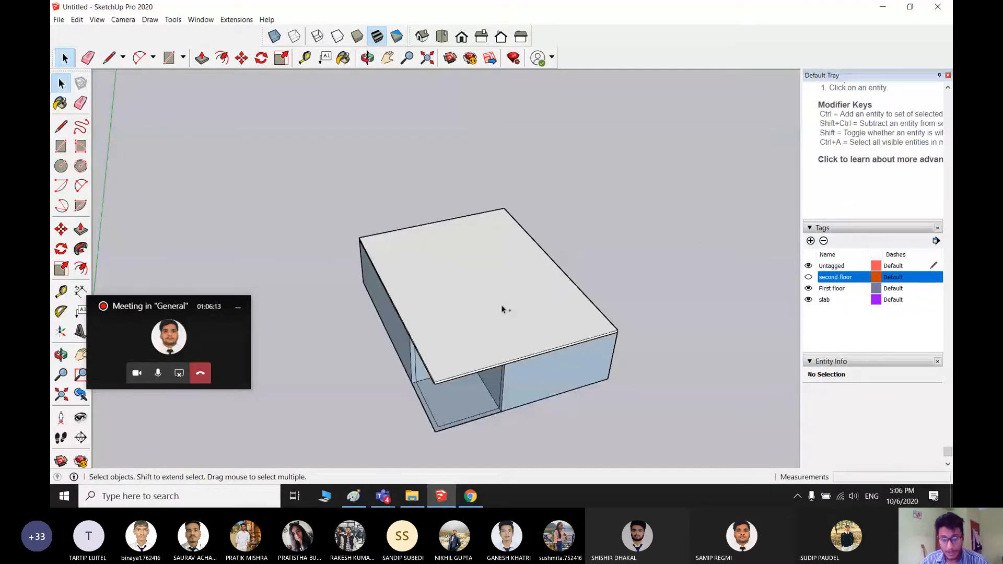
- Open the slab group for editing, view it from the front and close the group again
double_click(540, 298)
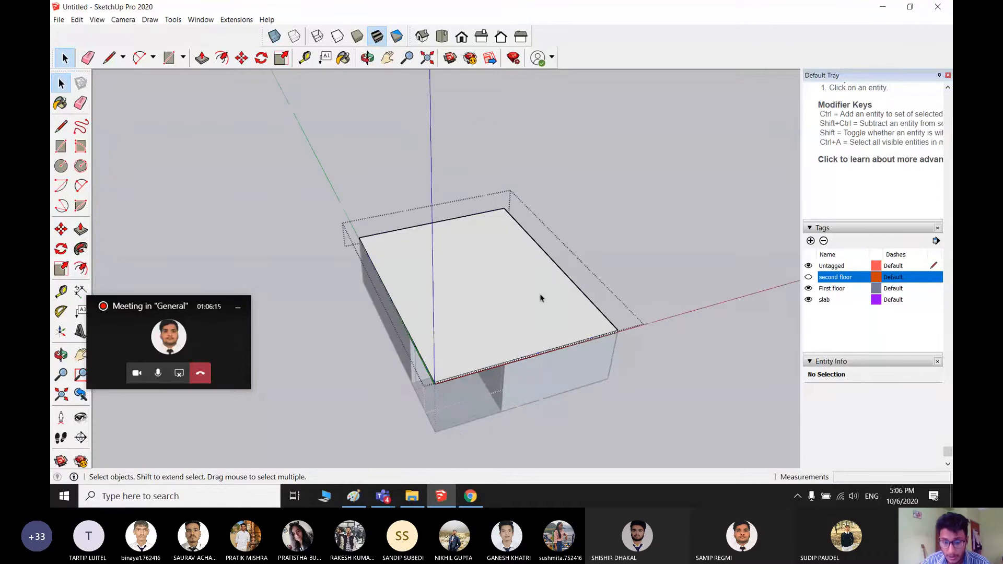
scroll(582, 359, "up", 3)
middle_click_drag(583, 358, 452, 294)
scroll(450, 293, "down", 6)
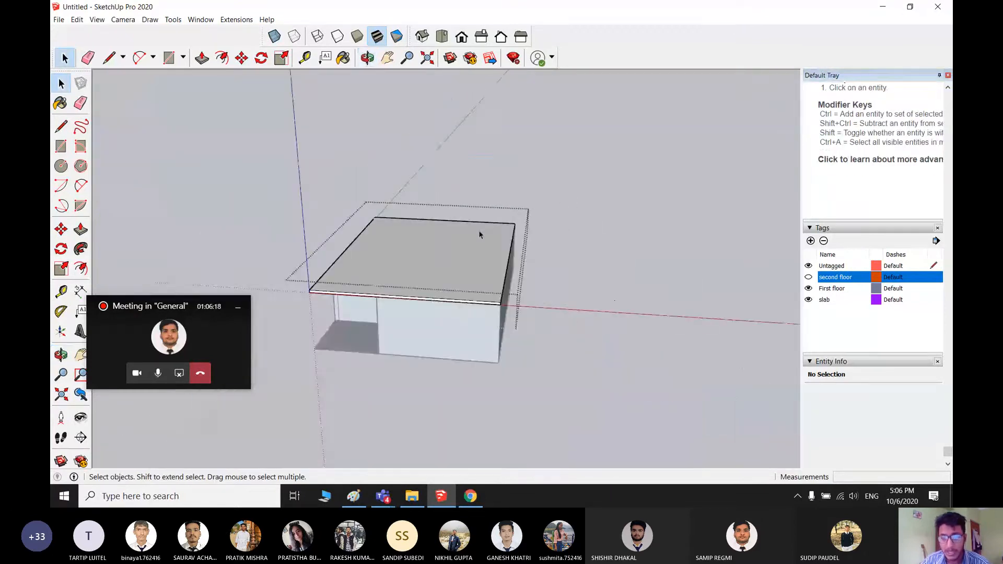
left_click(571, 280)
scroll(496, 261, "up", 5)
key("r")
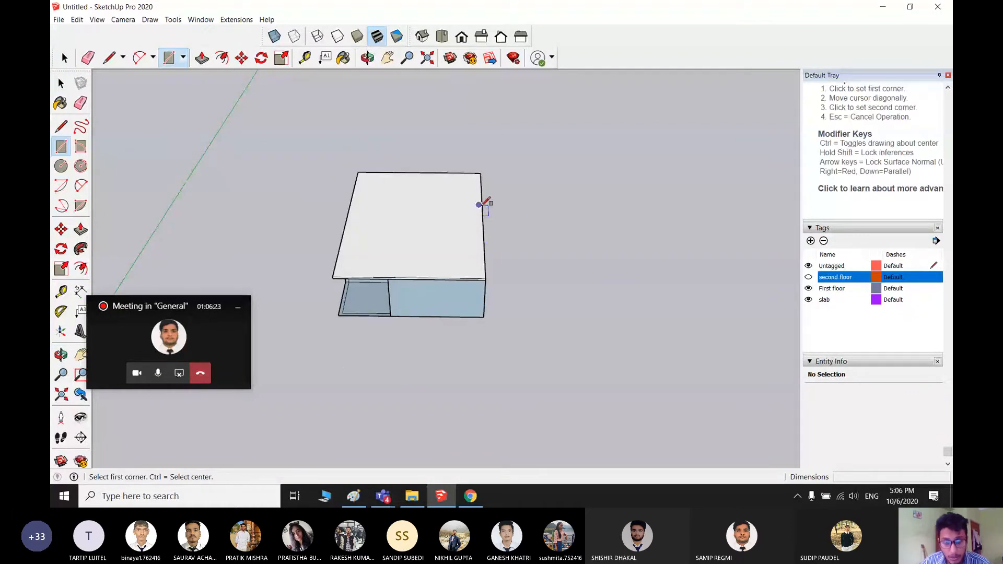
left_click(479, 204)
key("space")
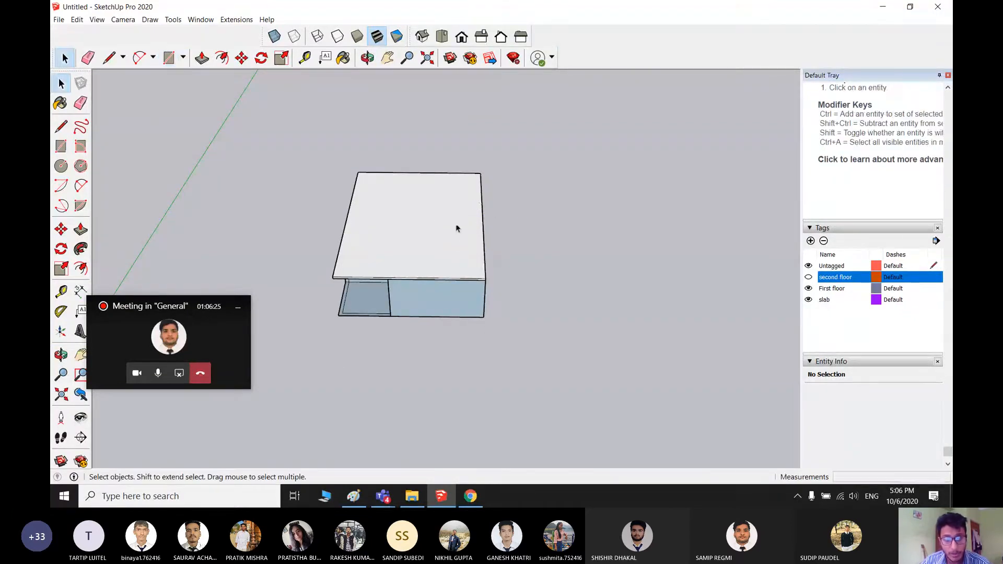
key("r")
left_click(435, 212)
key("space")
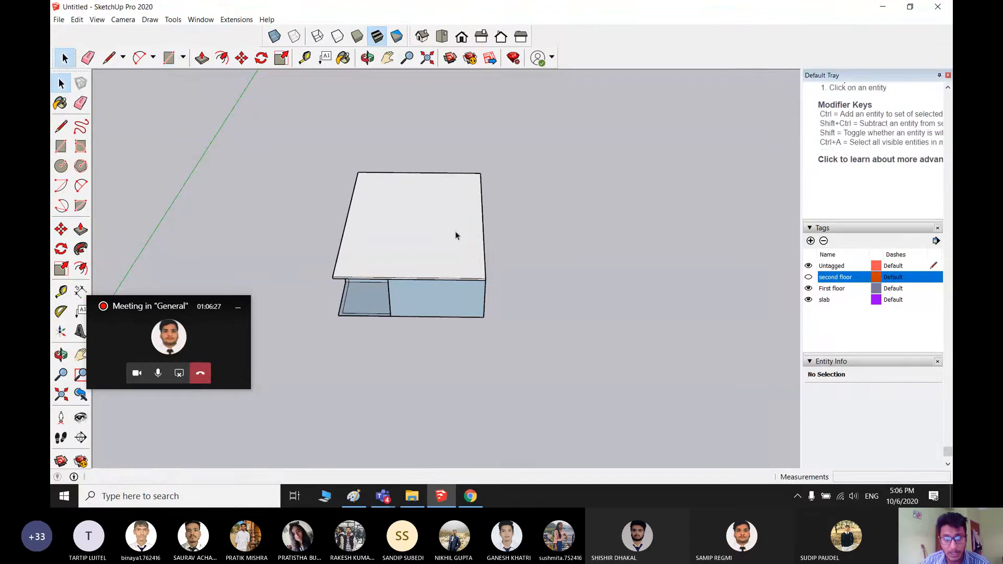
- Hide the First floor tag and draw a rectangle on the slab outside its group
middle_click_drag(457, 233, 413, 285)
mouse_move(412, 183)
middle_mouse_down("shift")
mouse_move(553, 323)
mouse_move(647, 383)
mouse_move(537, 296)
mouse_move(504, 287)
mouse_move(478, 208)
mouse_move(504, 242)
middle_mouse_up("shift")
left_click(808, 288)
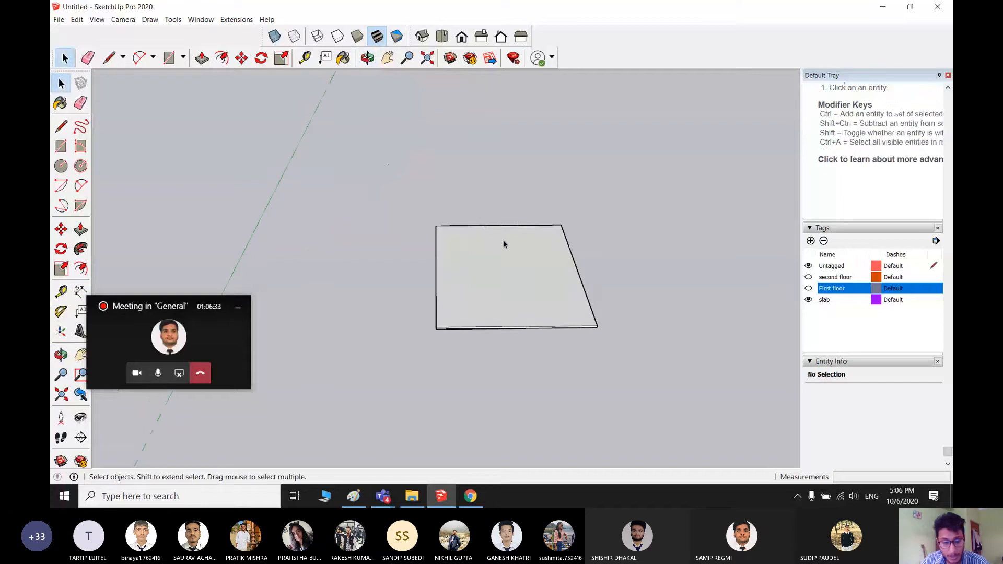
key("r")
left_click(486, 243)
left_click(550, 291)
key("space")
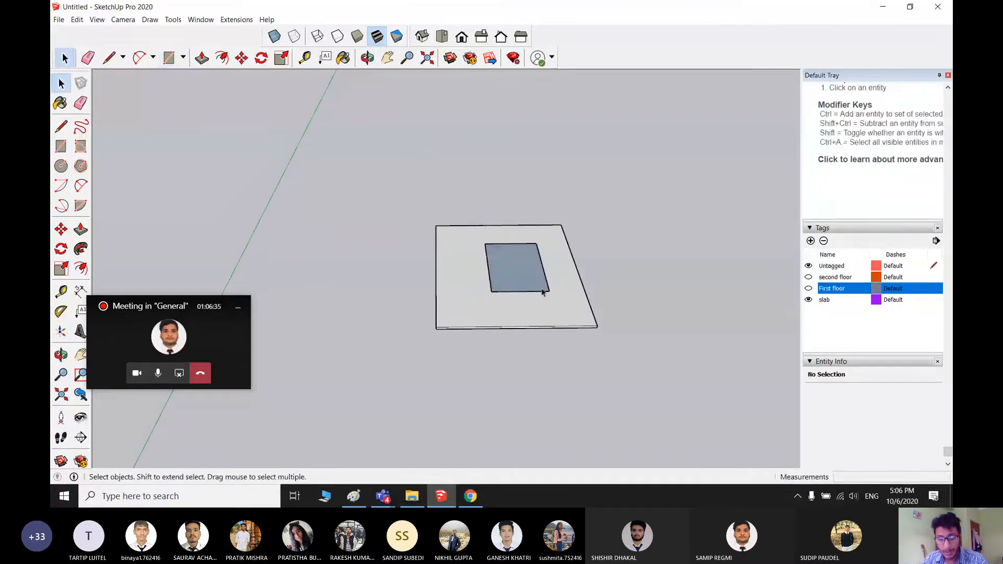
- Extrude the rectangle upward into a box and try moving the slab group separately from it
key("p")
left_click(540, 286)
left_click(540, 213)
key("space")
left_click(537, 310)
key("m")
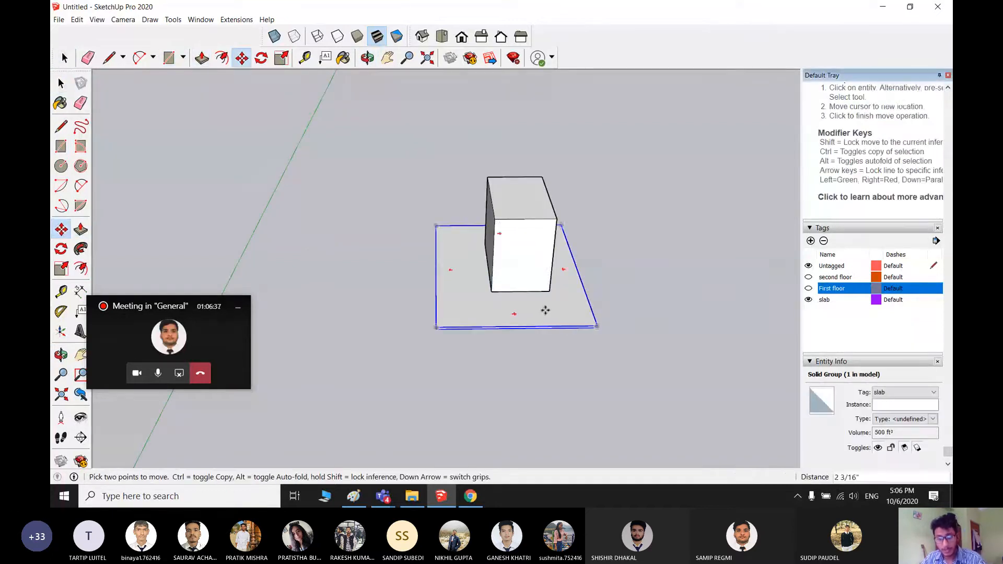
left_click(545, 307)
key("space")
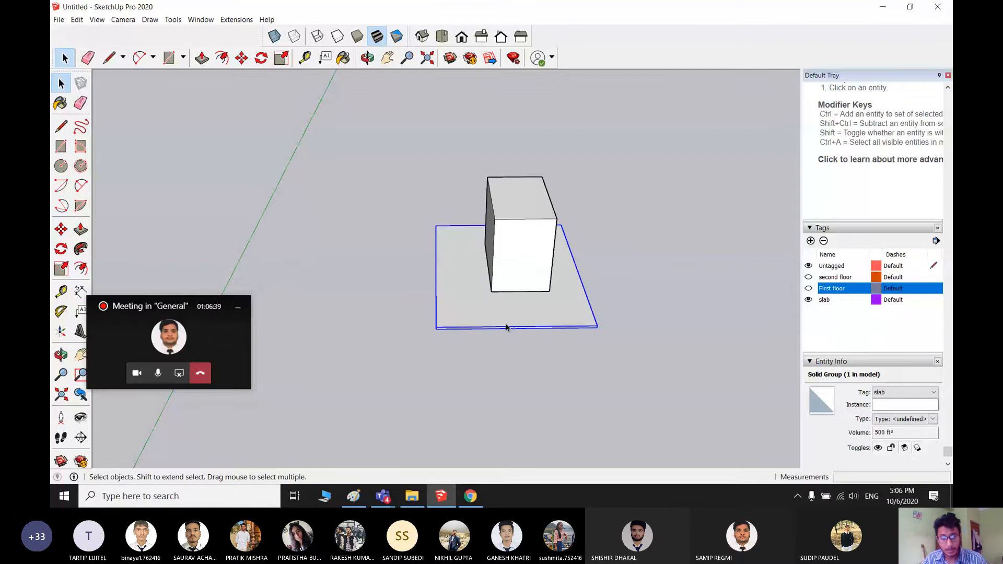
- Undo the box and its rectangle and turn the First floor tag back on
key("ctrl+z")
key("ctrl+z")
left_click(665, 262)
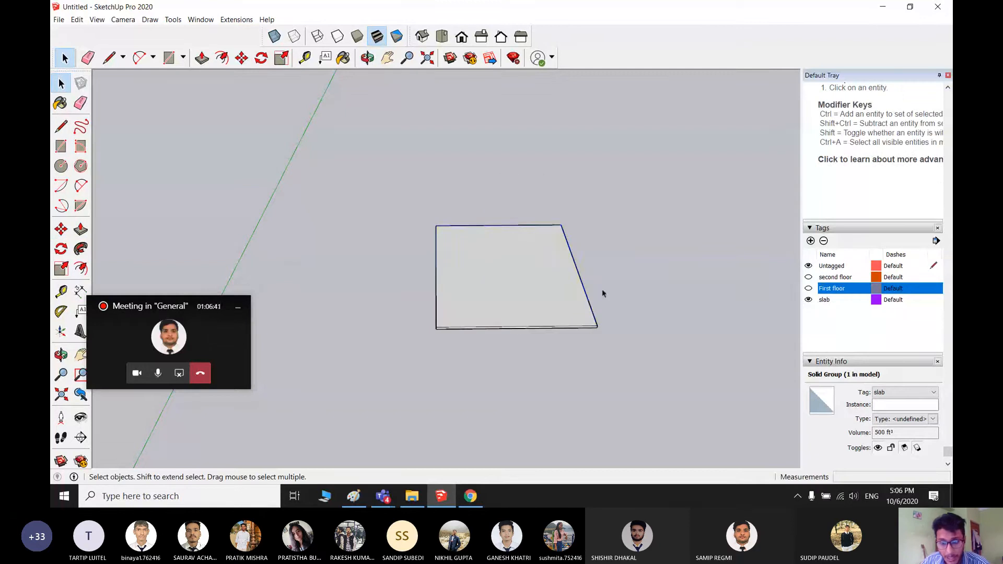
left_click(809, 289)
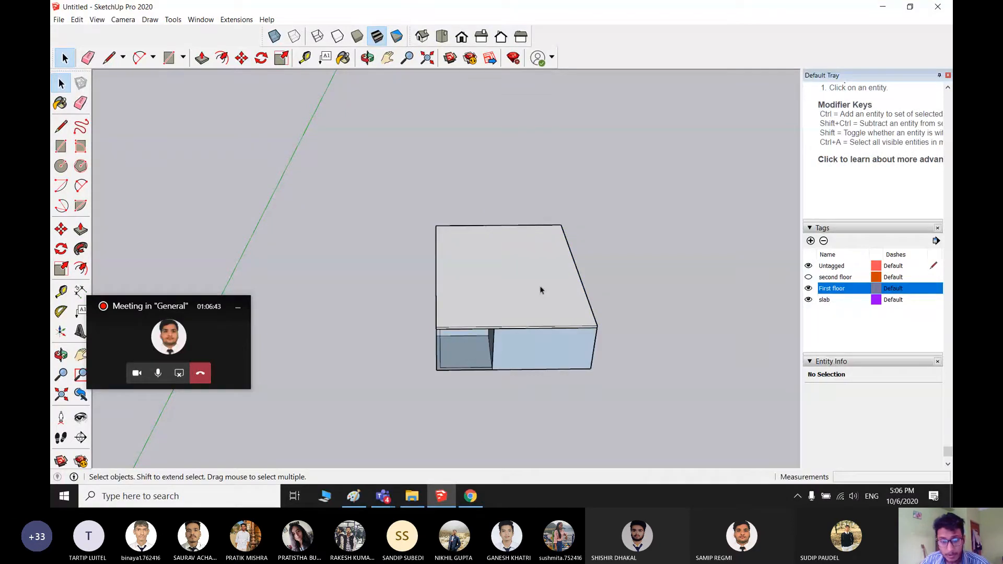
- Open the slab group for editing and draw a rectangle of about 125 ft² inward from the slab's right-hand edge
middle_click_drag(541, 290, 438, 268)
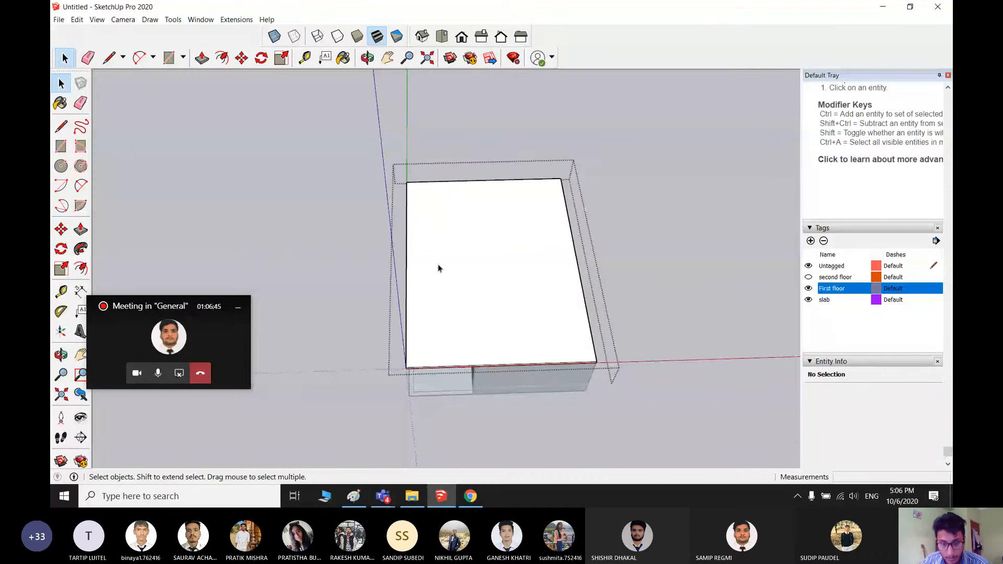
key("r")
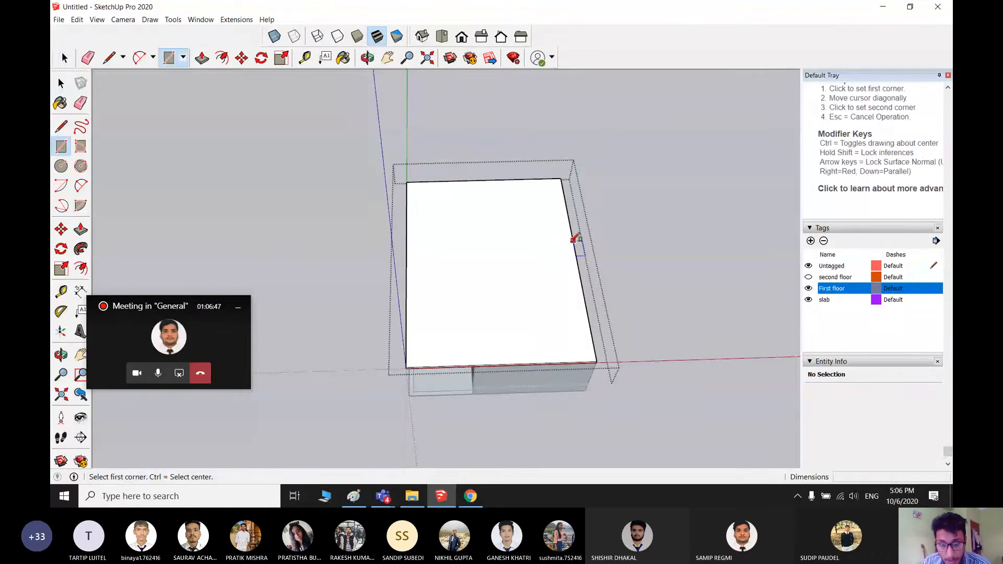
scroll(571, 237, "up", 3)
left_click(575, 235)
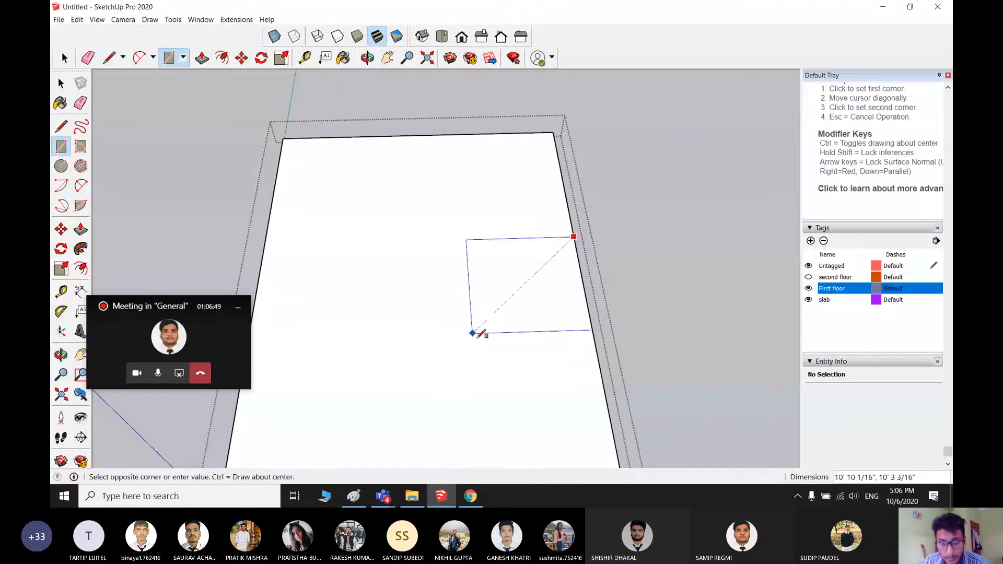
left_click(468, 336)
key("space")
- Push the rectangle down 5" through the full slab thickness to cut an opening
scroll(517, 322, "up", 2)
key("p")
left_click(510, 287)
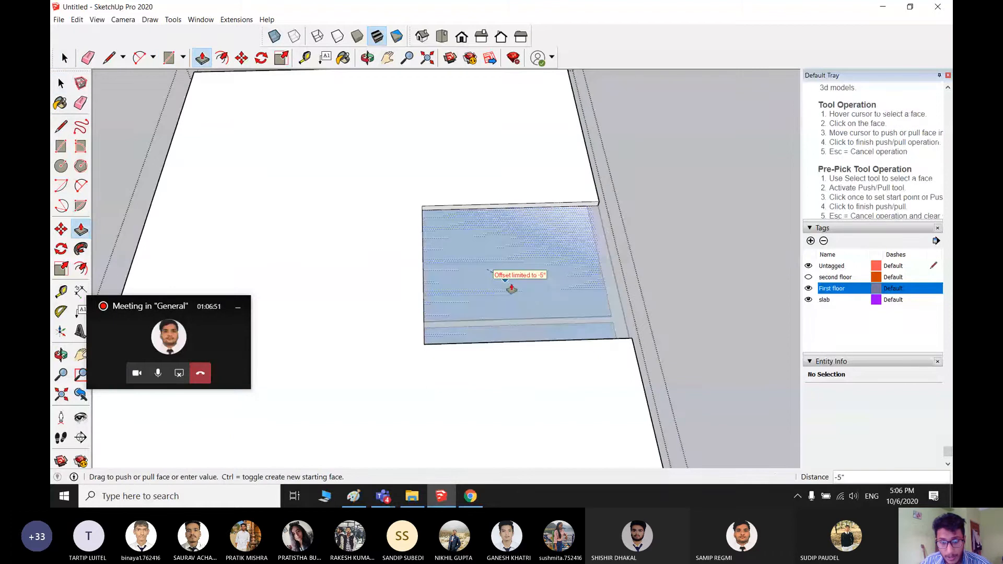
left_click(461, 323)
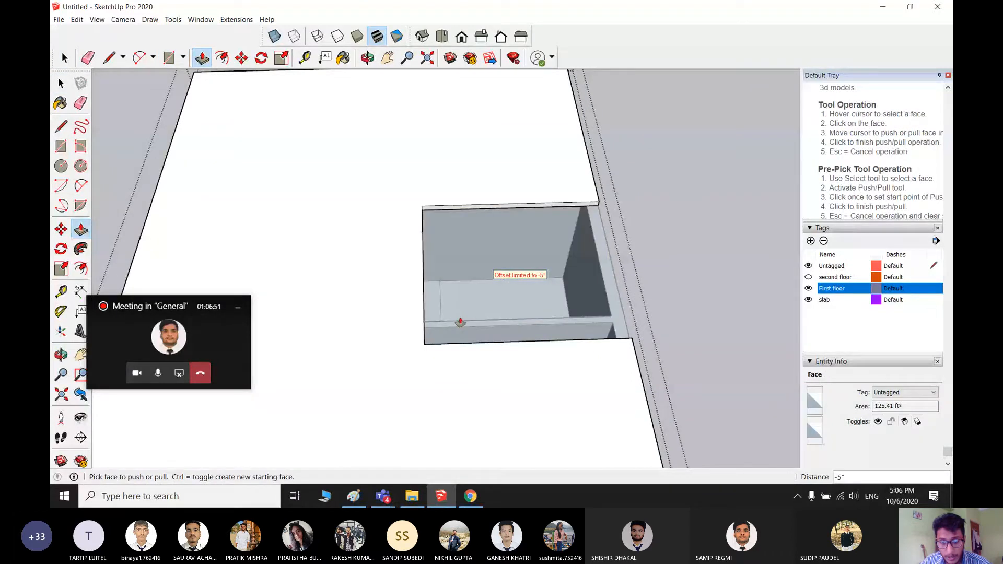
scroll(460, 323, "down", 5)
scroll(517, 308, "up", 2)
middle_click_drag(518, 308, 878, 307)
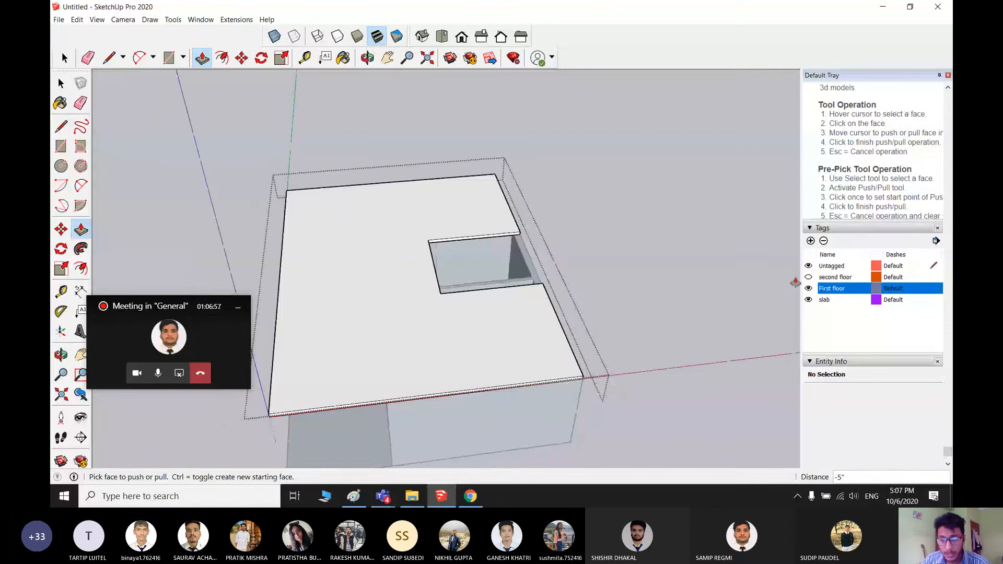
- Turn the second floor tag back on, leave the slab group's editing mode and view the whole house
left_click(809, 277)
left_click(835, 277)
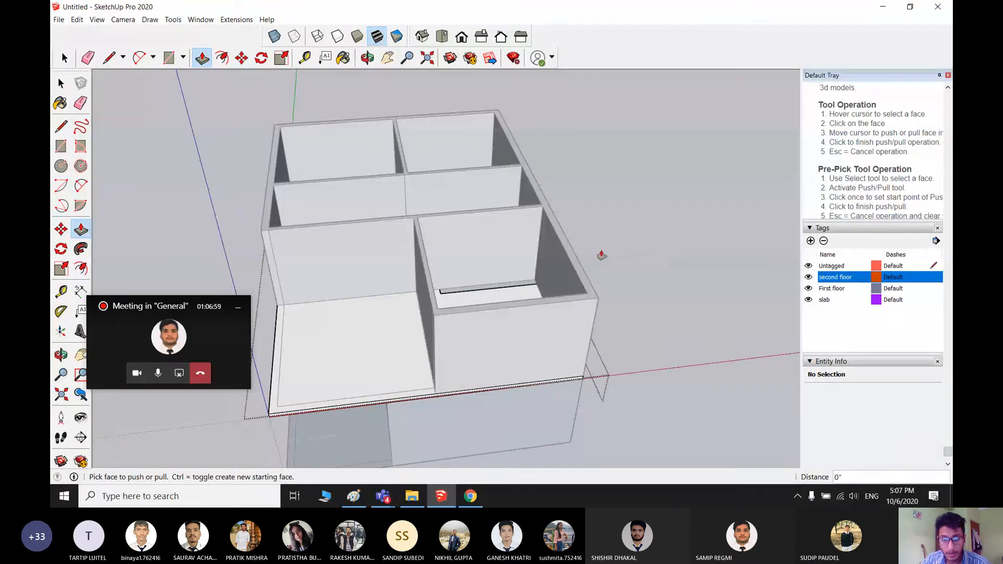
middle_click_drag(600, 253, 451, 449)
key("space")
middle_click_drag(584, 354, 340, 130)
scroll(489, 381, "down", 5)
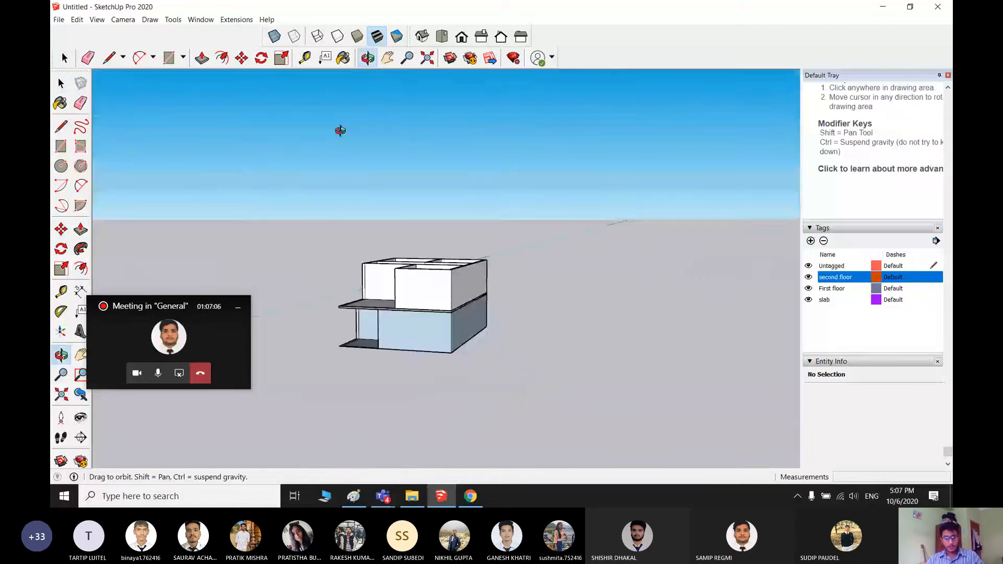
- Examine the slab opening from above and its position relative to the second-floor walls
scroll(484, 328, "up", 3)
middle_click_drag(413, 284, 356, 470)
scroll(491, 364, "down", 2)
middle_click_drag(458, 362, 388, 279)
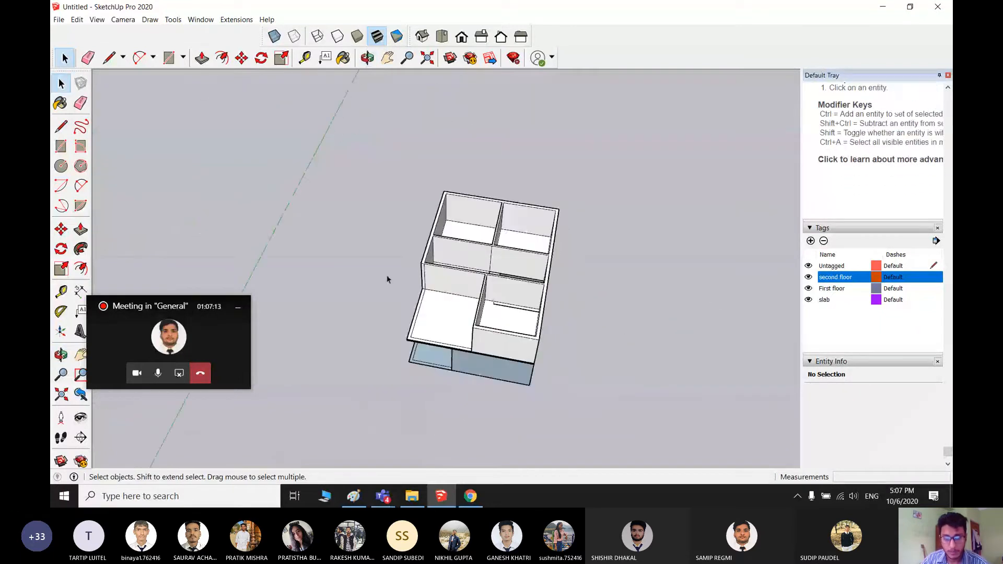
scroll(610, 322, "up", 1)
scroll(481, 315, "up", 2)
middle_click_drag(481, 330, 535, 286, "shift")
middle_click_drag(647, 287, 537, 315)
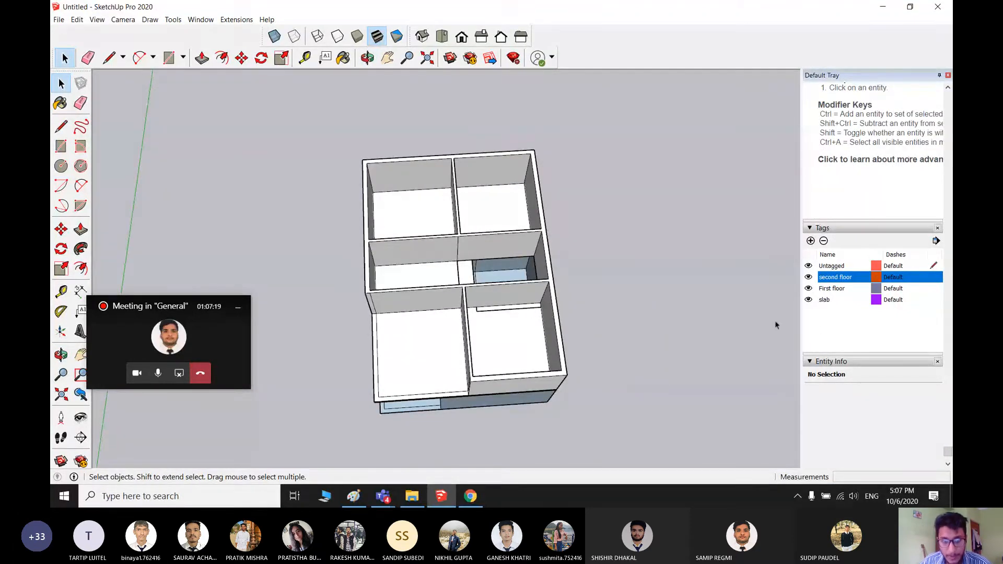
middle_click_drag(507, 304, 628, 312)
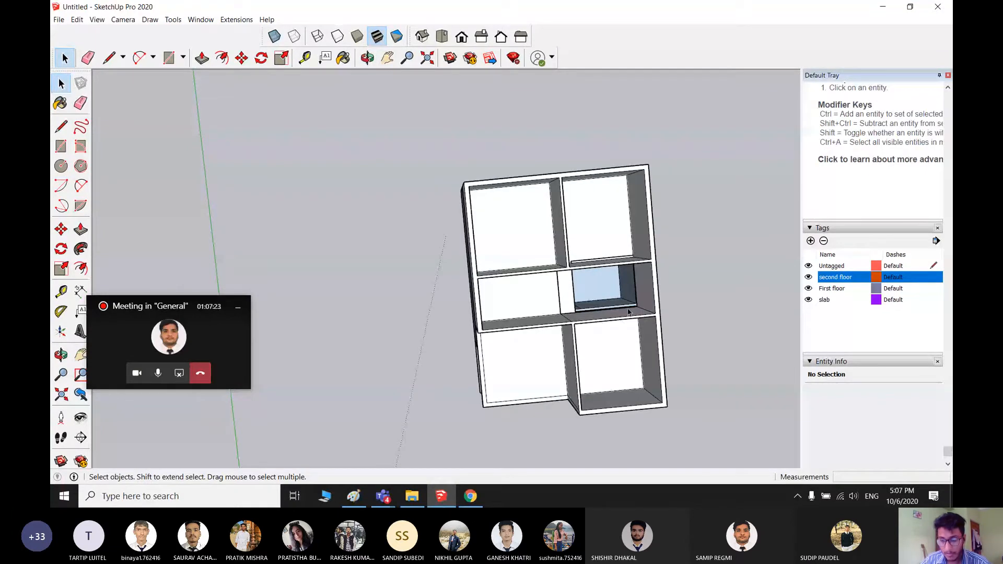
middle_click_drag(600, 328, 512, 270)
scroll(512, 269, "up", 5)
scroll(523, 267, "up", 3)
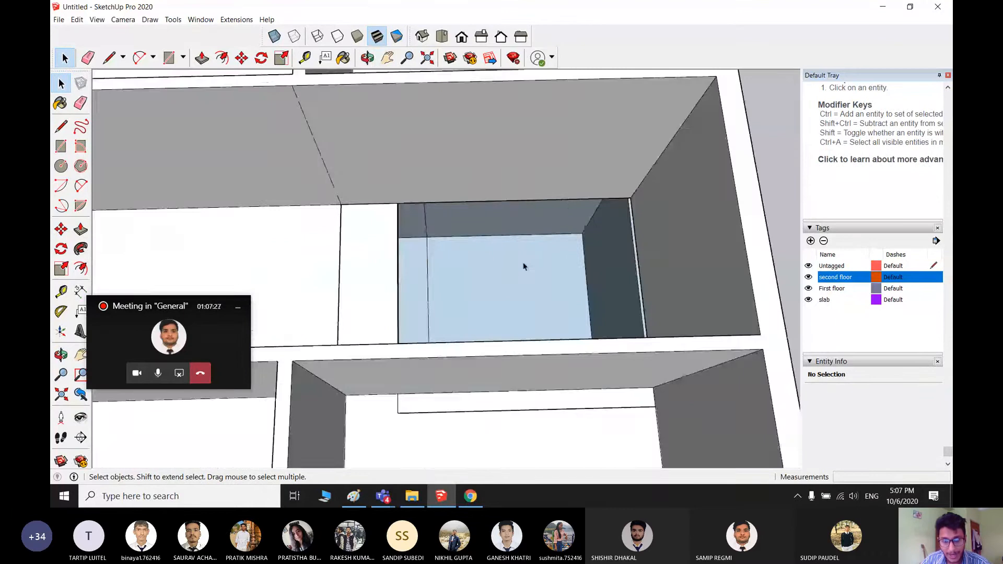
scroll(457, 287, "down", 3)
scroll(463, 269, "down", 3)
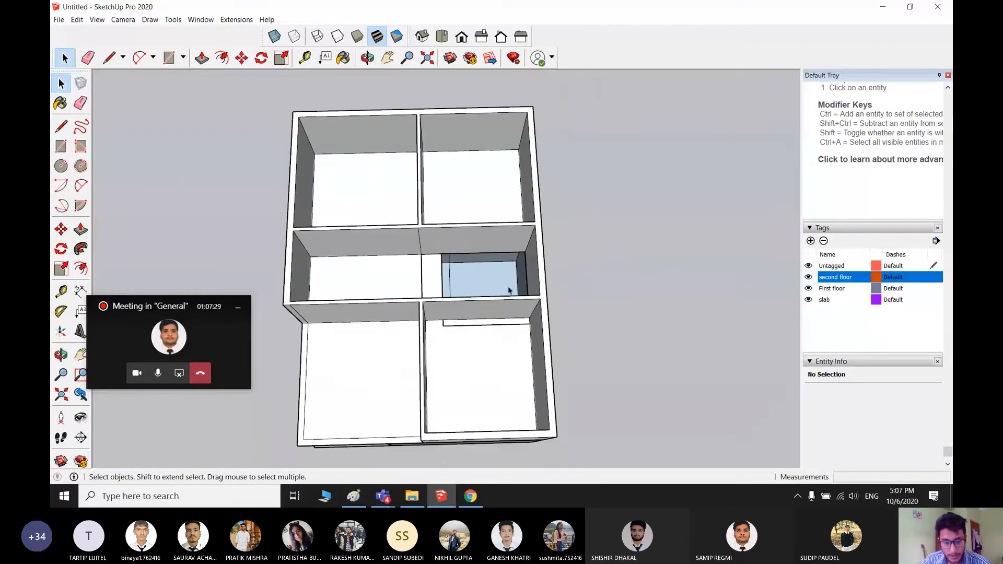
- Hide the second floor and slab tags so only the first-floor rooms are shown
left_click(809, 278)
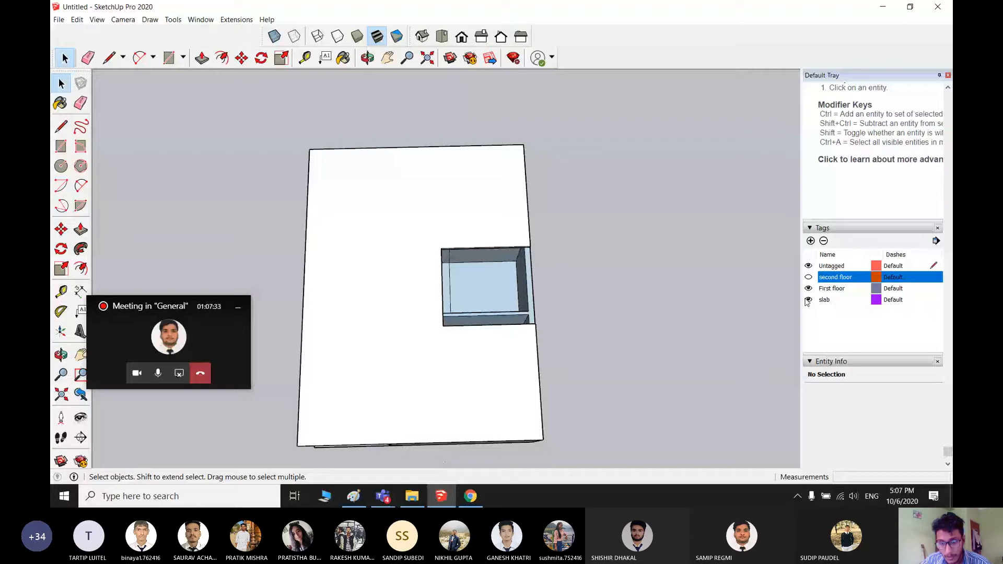
left_click(808, 300)
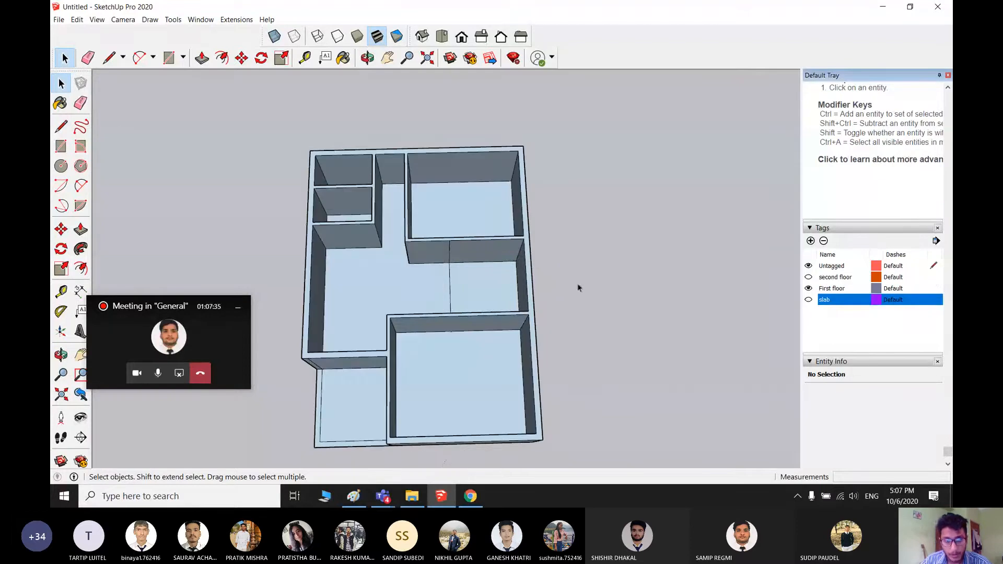
- Examine the first-floor rooms from above, around the space beneath the slab opening
scroll(460, 330, "up", 5)
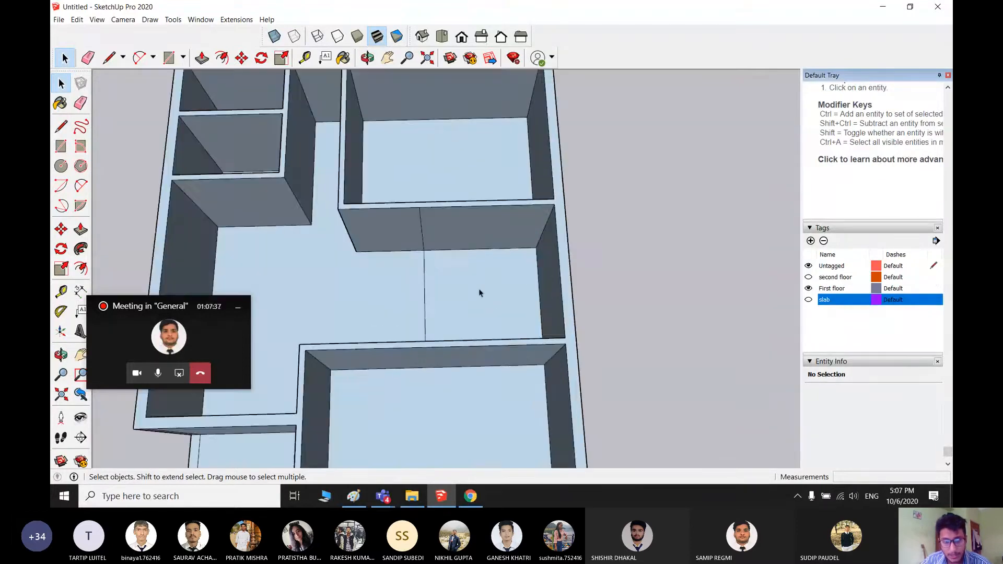
scroll(491, 319, "down", 1)
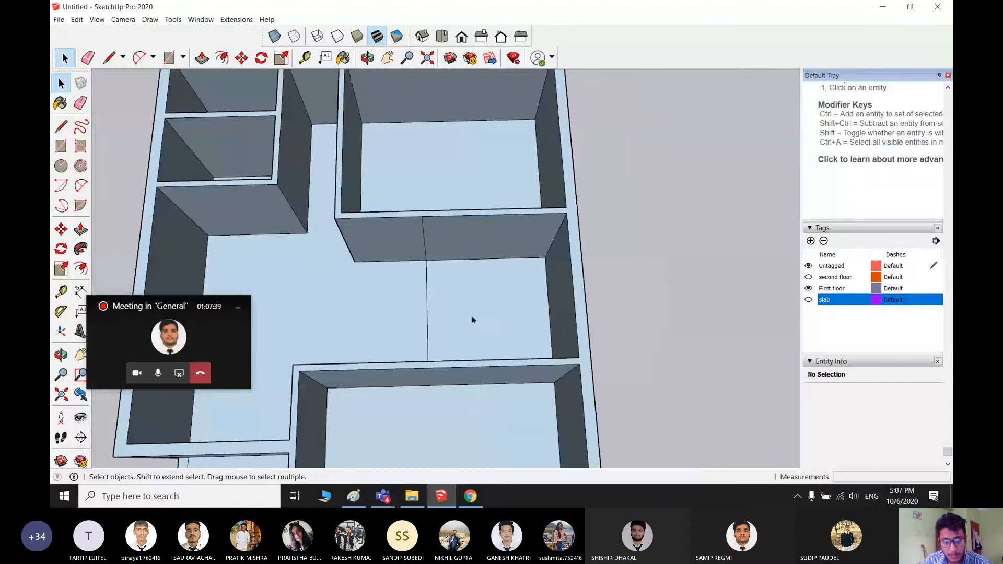
middle_click_drag(473, 319, 599, 381, "shift")
scroll(600, 342, "down", 2)
middle_click_drag(600, 343, 502, 307, "shift")
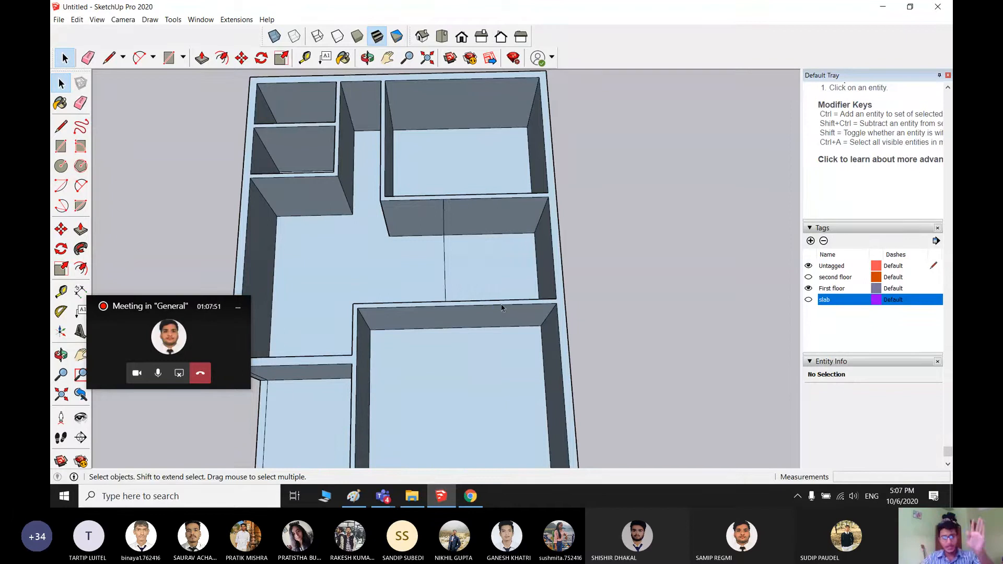
- Turn the slab tag on, toggling it off and on again to compare the opening with the first-floor walls
left_click(809, 299)
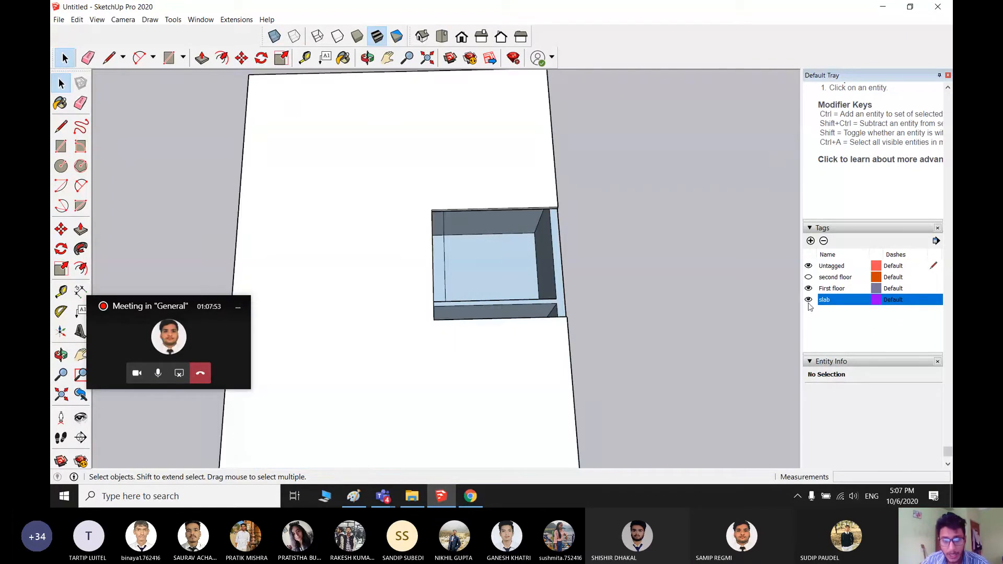
middle_click_drag(600, 361, 421, 241)
scroll(410, 219, "up", 2)
scroll(392, 245, "down", 1)
middle_click_drag(425, 303, 617, 365)
left_click(808, 300)
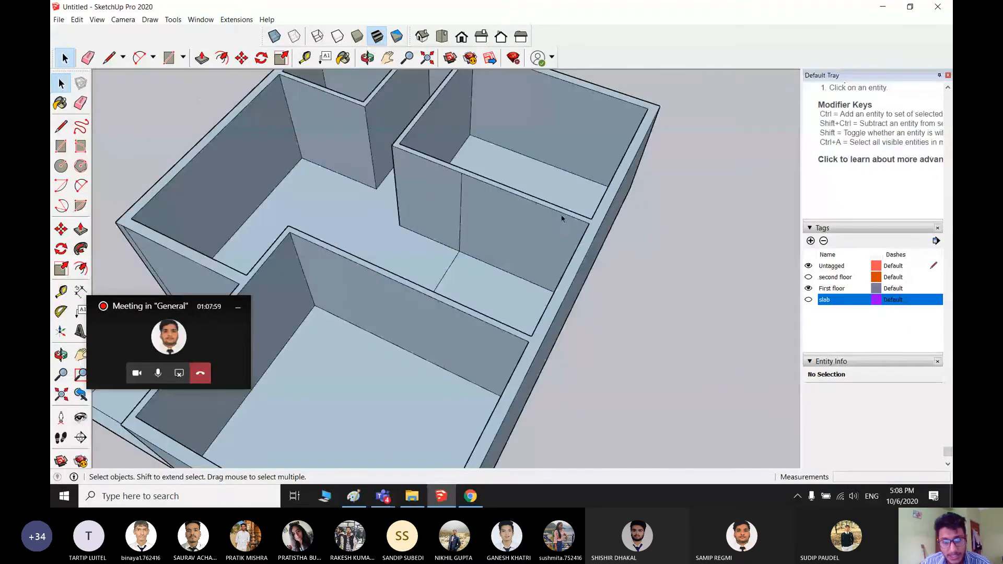
left_click(808, 299)
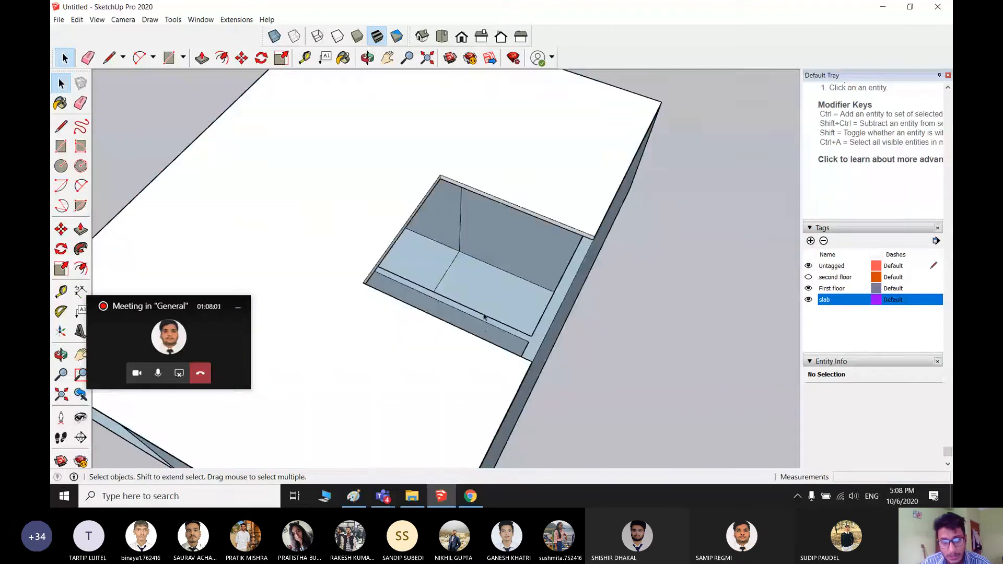
middle_click_drag(486, 317, 305, 212)
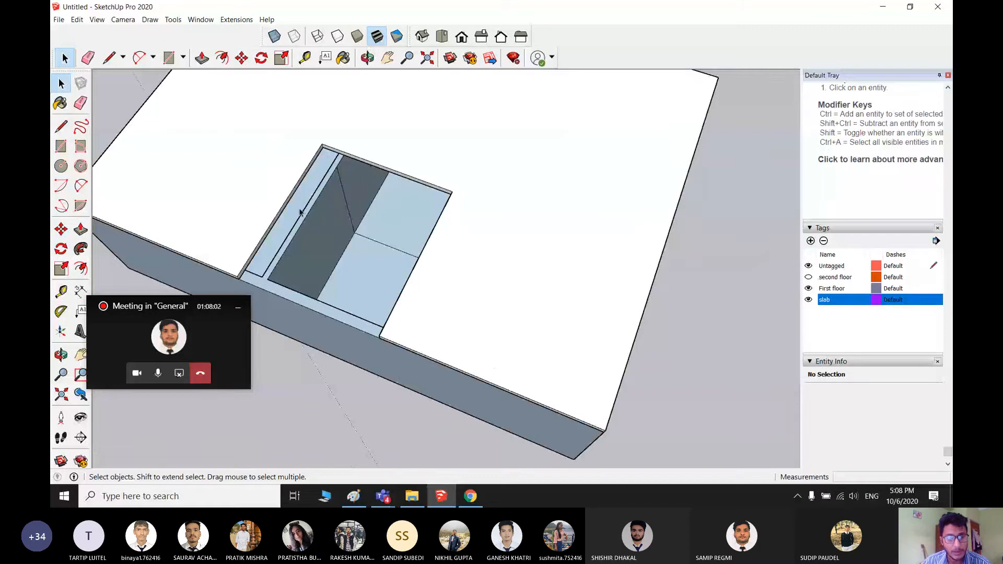
scroll(335, 339, "up", 2)
middle_click_drag(335, 338, 645, 311)
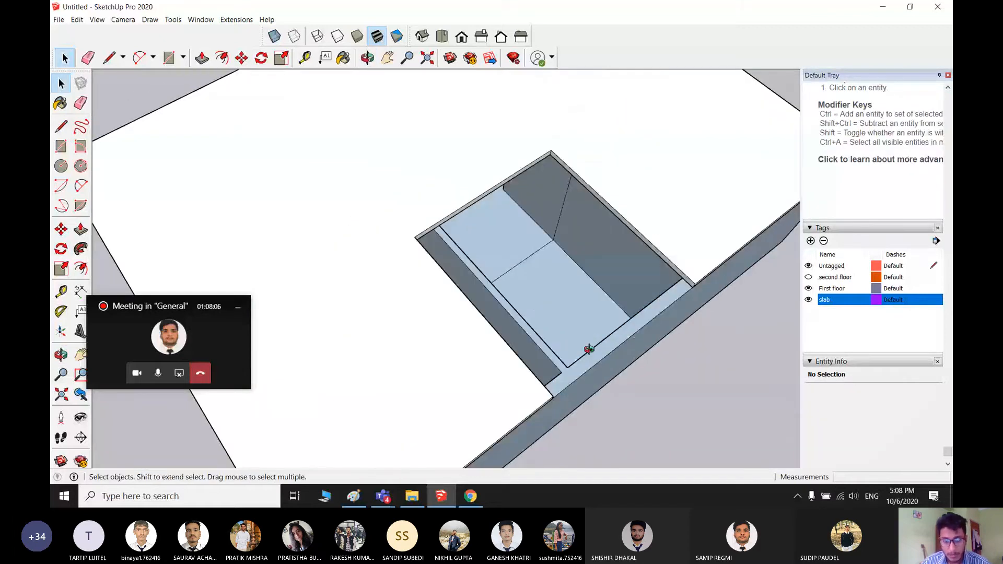
middle_click_drag(589, 347, 598, 179, "shift")
key("p")
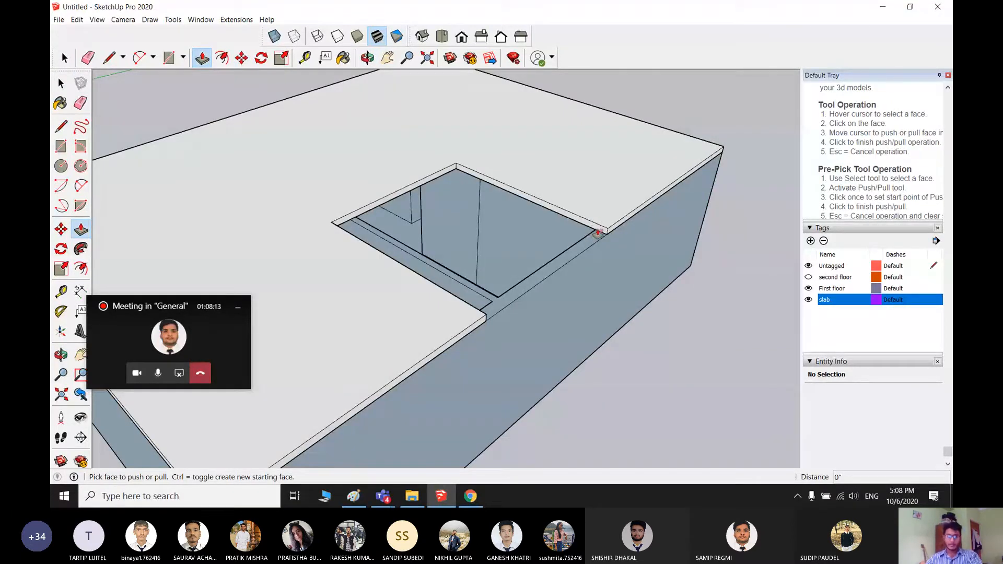
key("space")
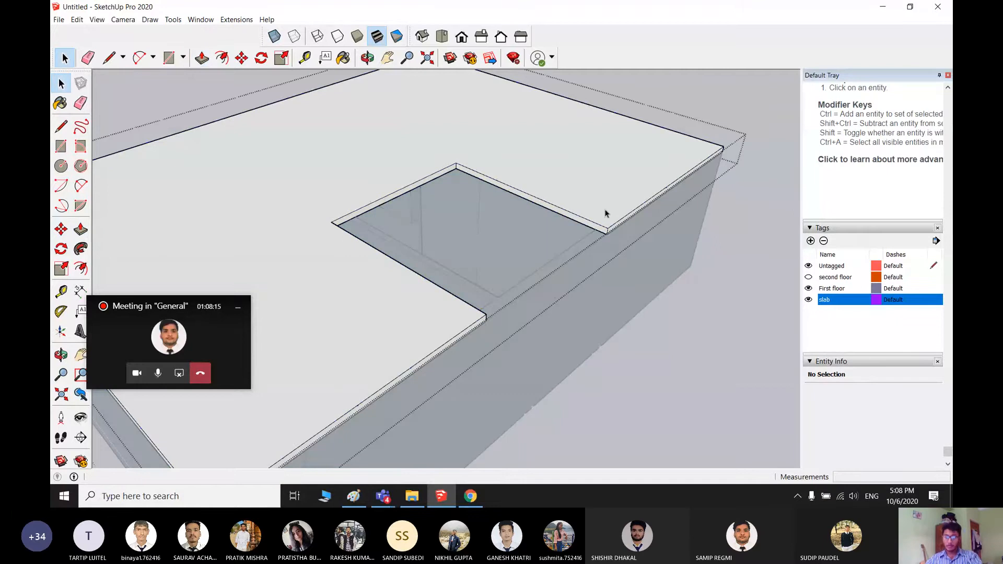
key("p")
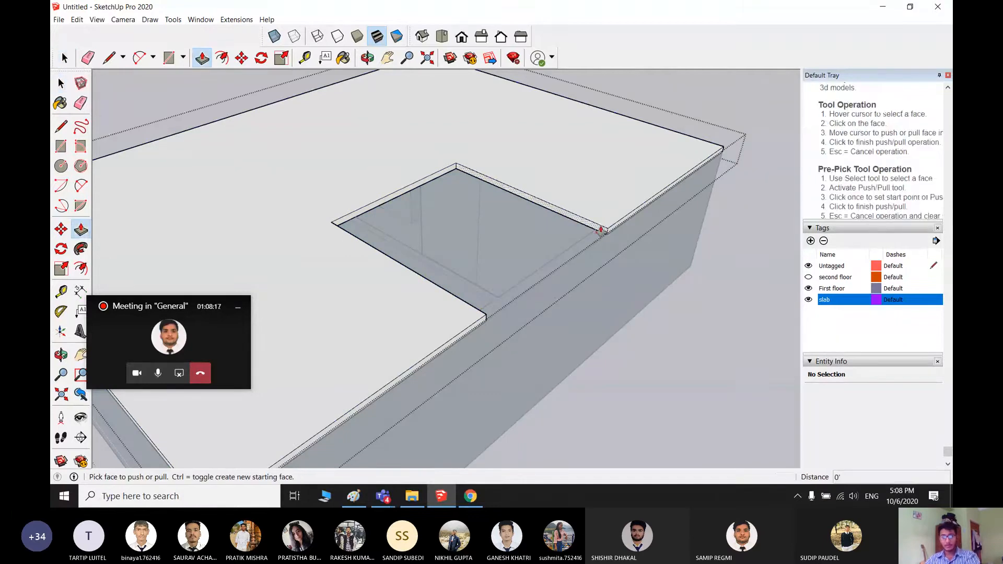
key("space")
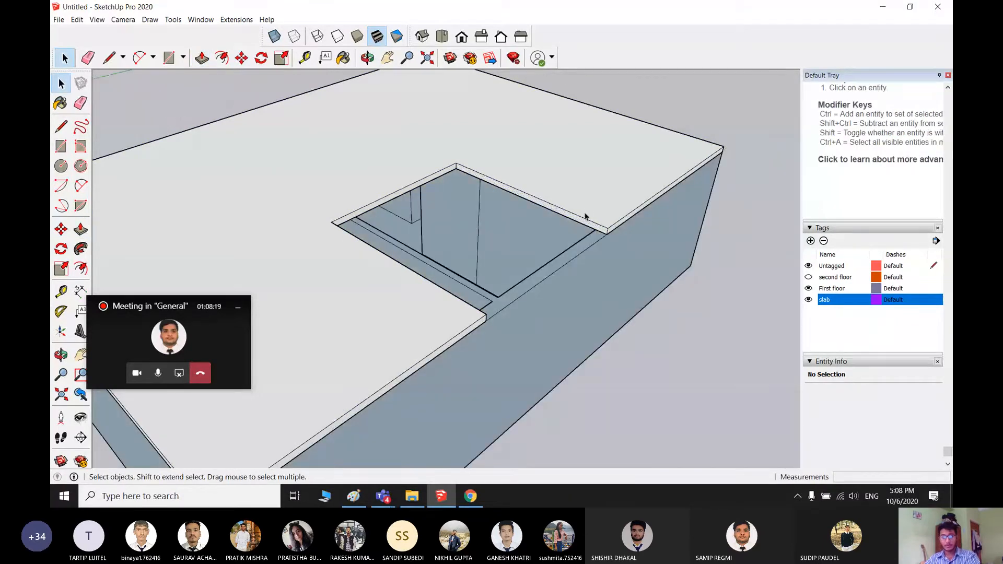
key("p")
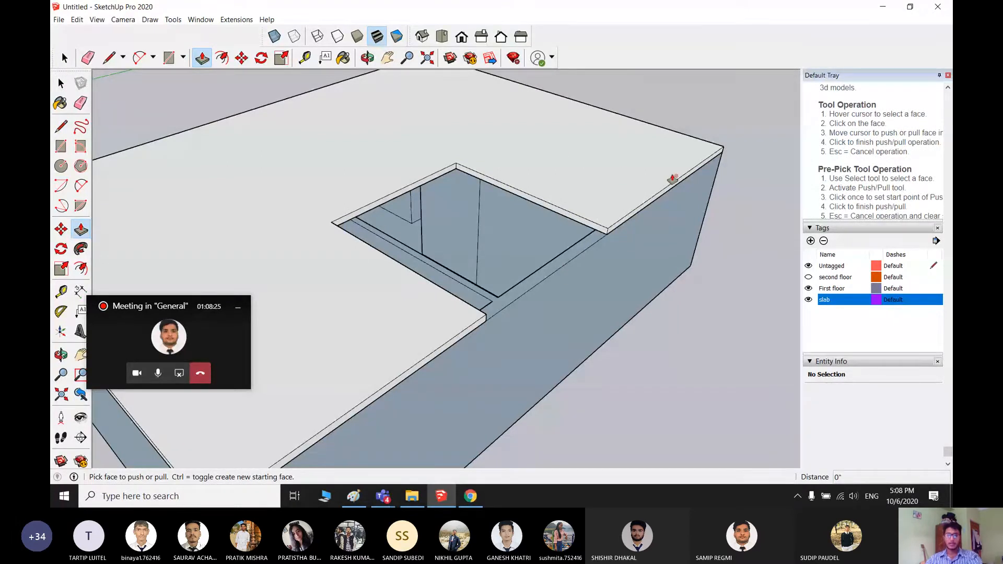
key("space")
- Open the slab group and push the opening's side face along the floor's cross wall outward by about 1' 2 5/8"
double_click(581, 181)
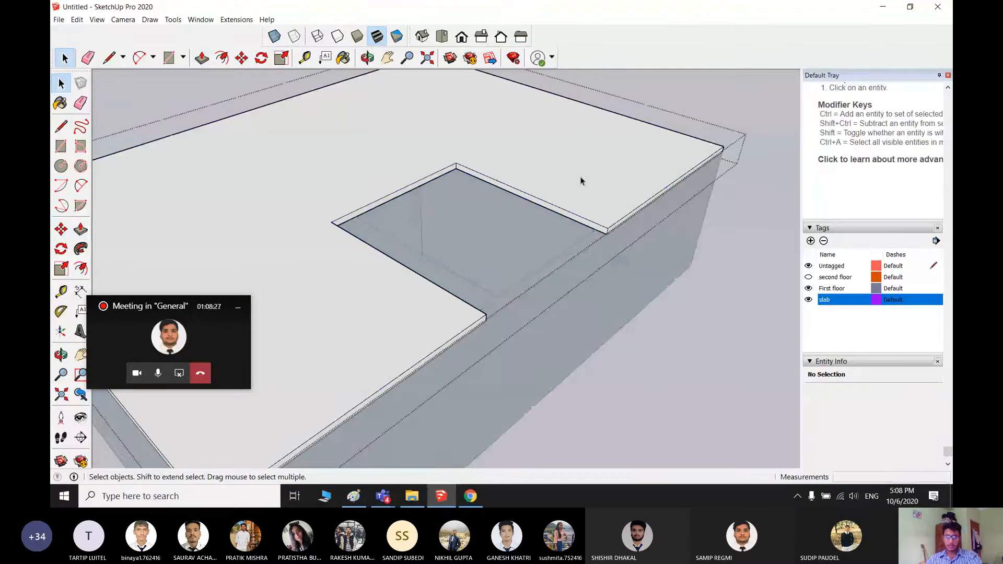
middle_click_drag(581, 180, 600, 293)
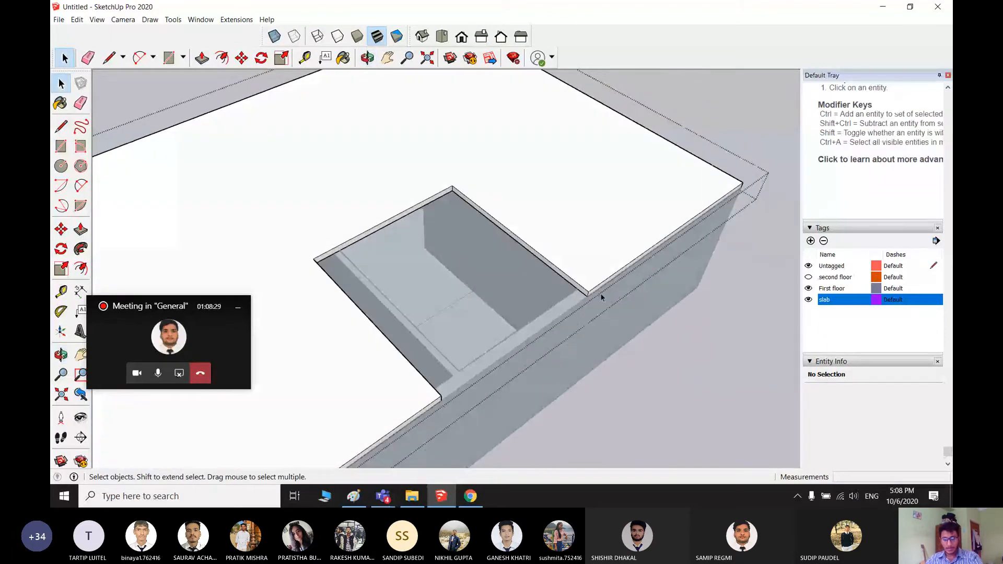
key("p")
left_click(564, 282)
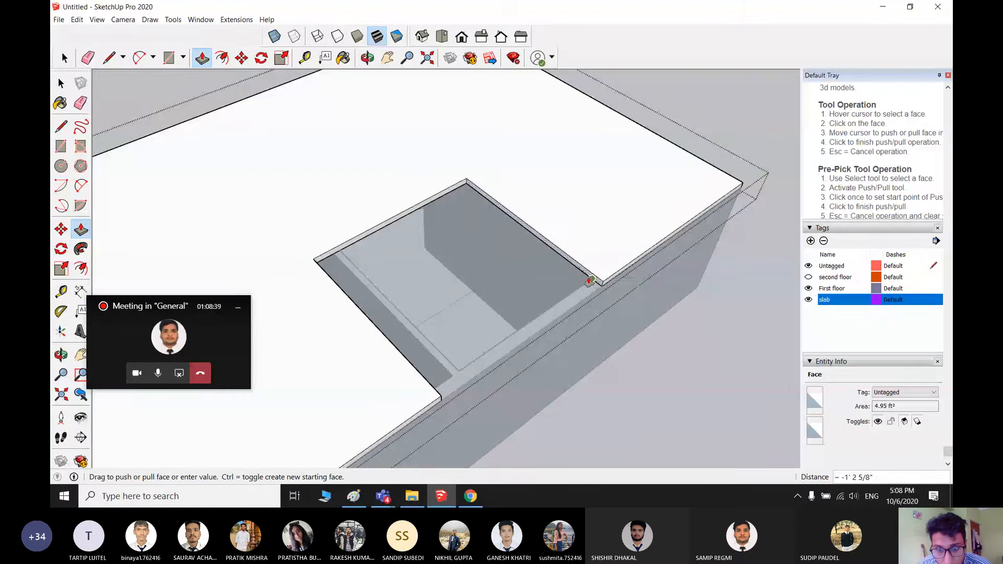
left_click(591, 281)
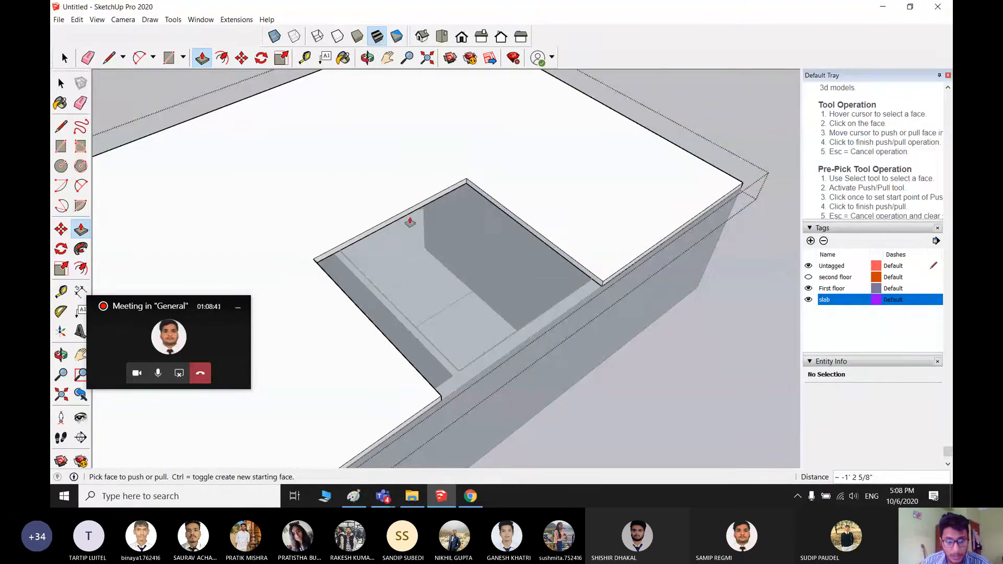
- Pull the opening's inner face in by 1' 1 11/16" and its remaining side face by about 1' 9 3/16"
left_click(410, 222)
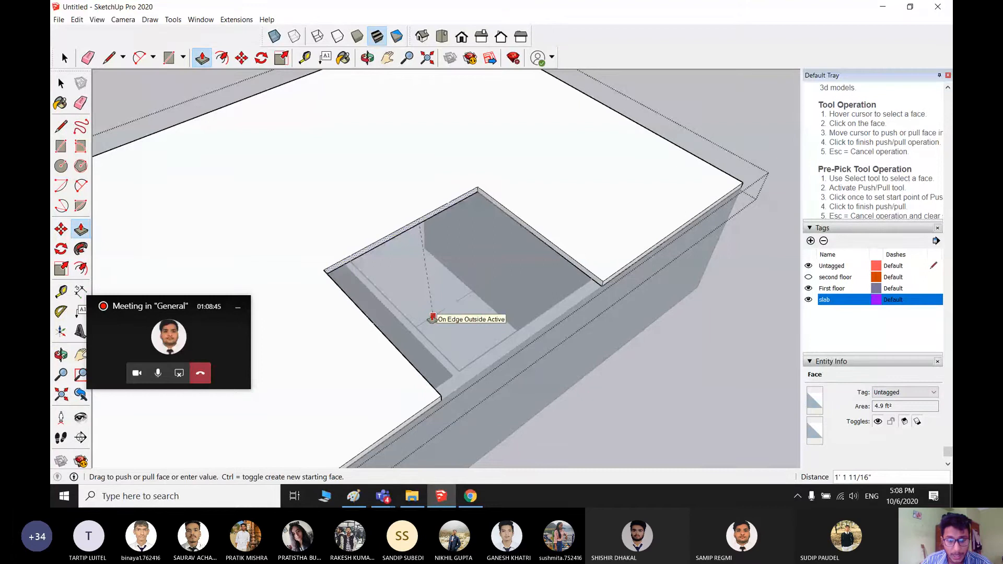
left_click(432, 317)
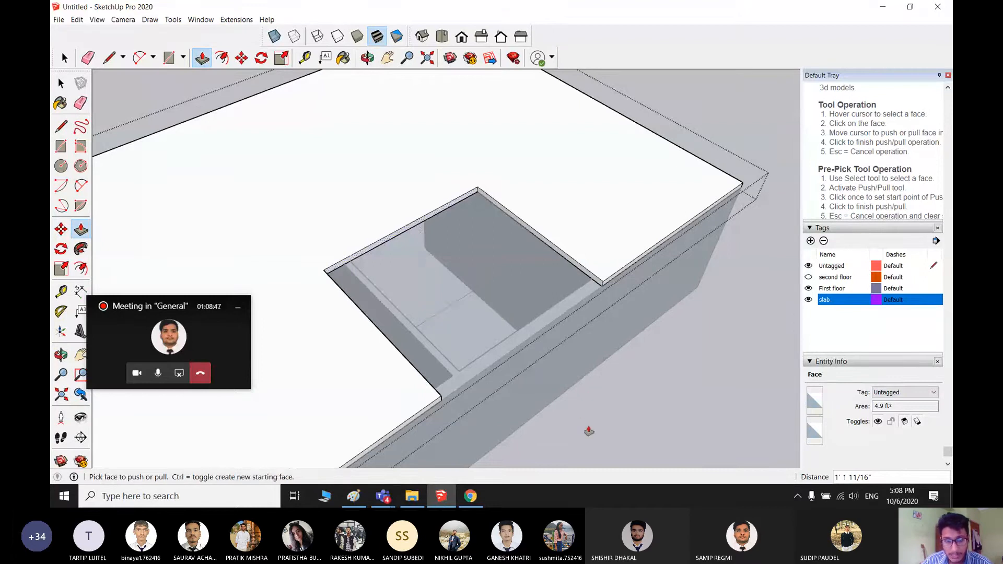
middle_click_drag(588, 430, 329, 139)
left_click(280, 165)
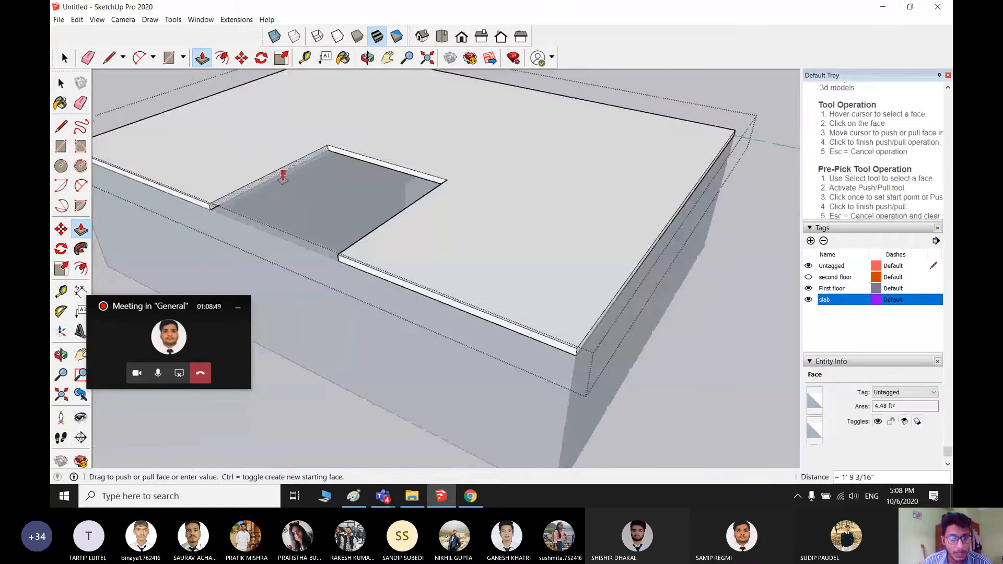
left_click(284, 175)
- Undo the three adjustments to the opening's side faces and leave the slab group's editing mode
scroll(403, 294, "down", 1)
middle_click_drag(403, 295, 805, 440)
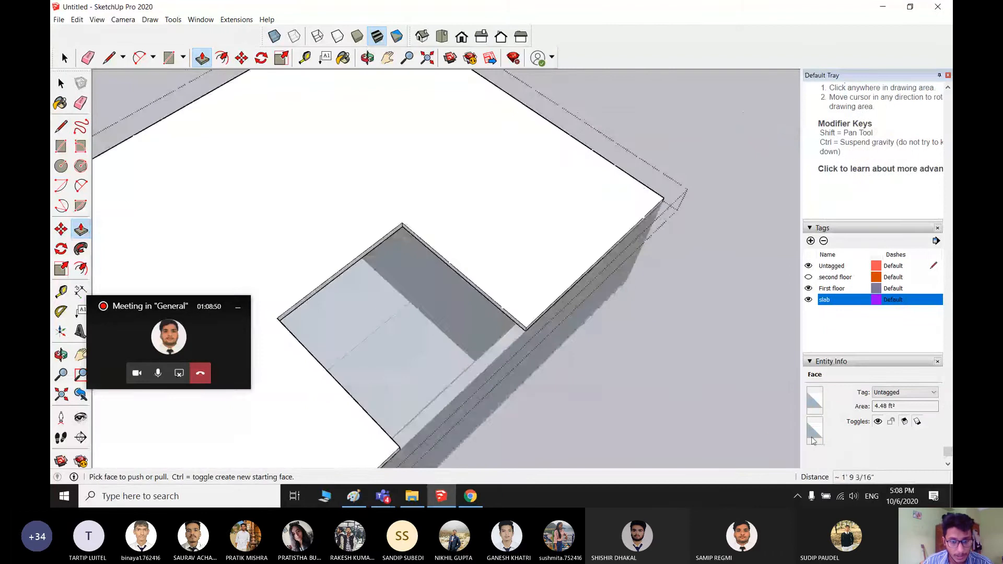
scroll(481, 328, "down", 5)
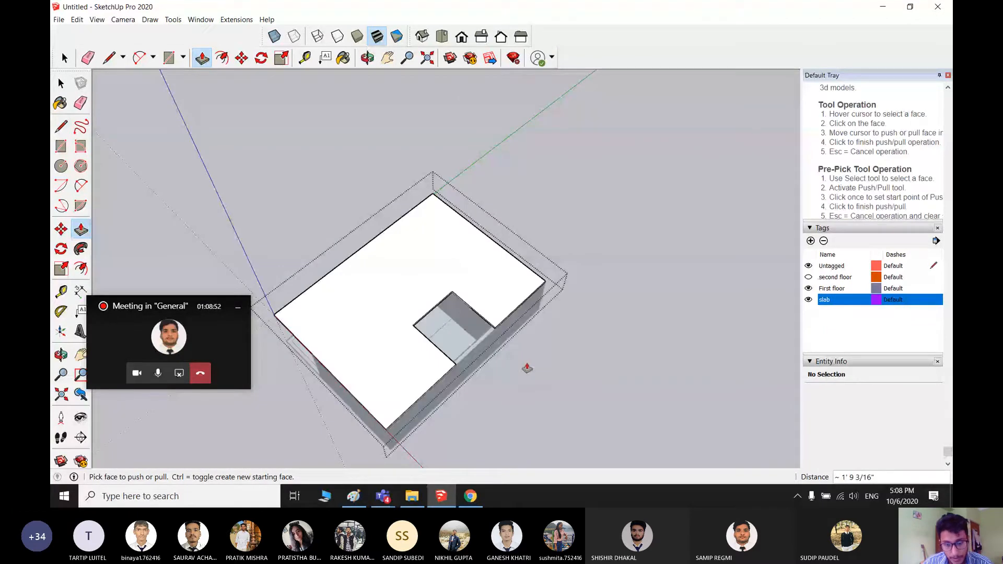
key("space")
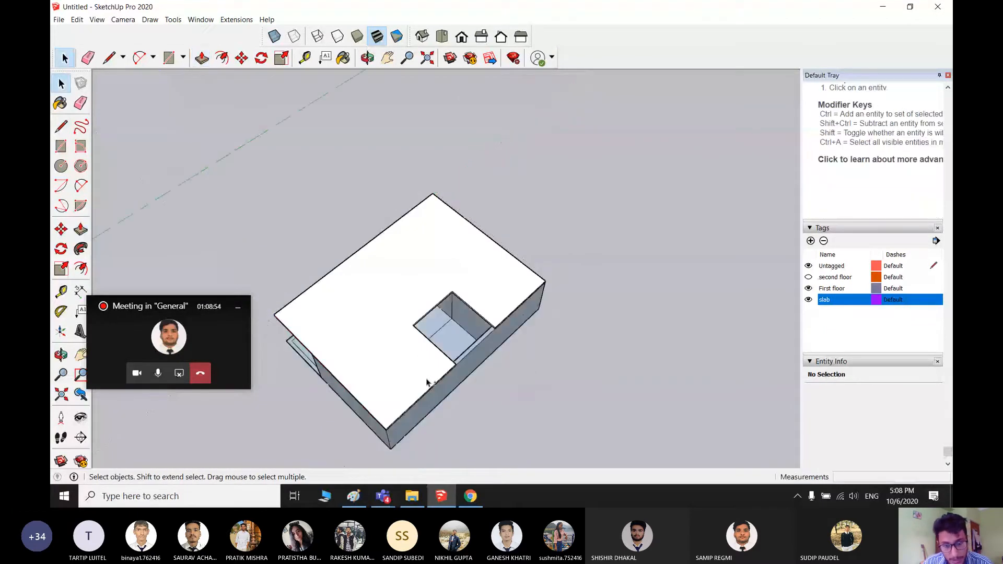
middle_click_drag(428, 380, 526, 326, "shift")
double_click(525, 325)
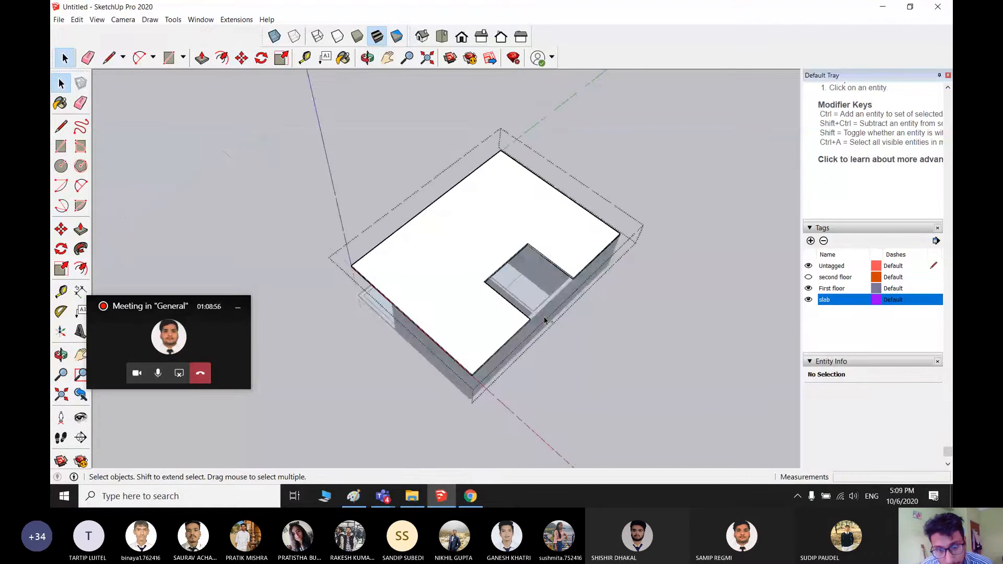
left_click(586, 316)
middle_click_drag(497, 307, 651, 321)
scroll(531, 226, "up", 3)
scroll(431, 189, "down", 4)
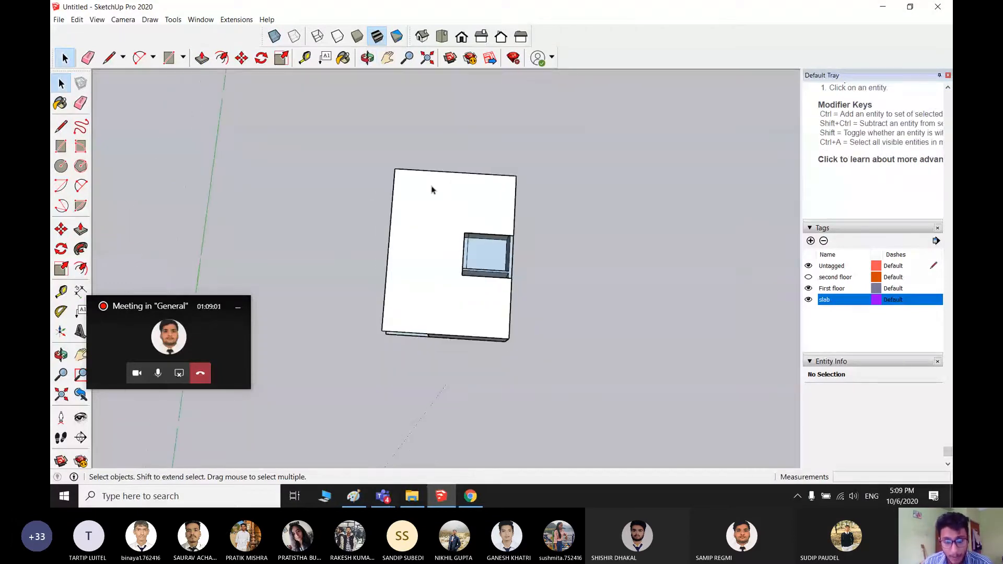
- Hide the First floor tag so only the slab is shown, and open the slab group for editing
left_click(808, 288)
scroll(547, 265, "up", 3)
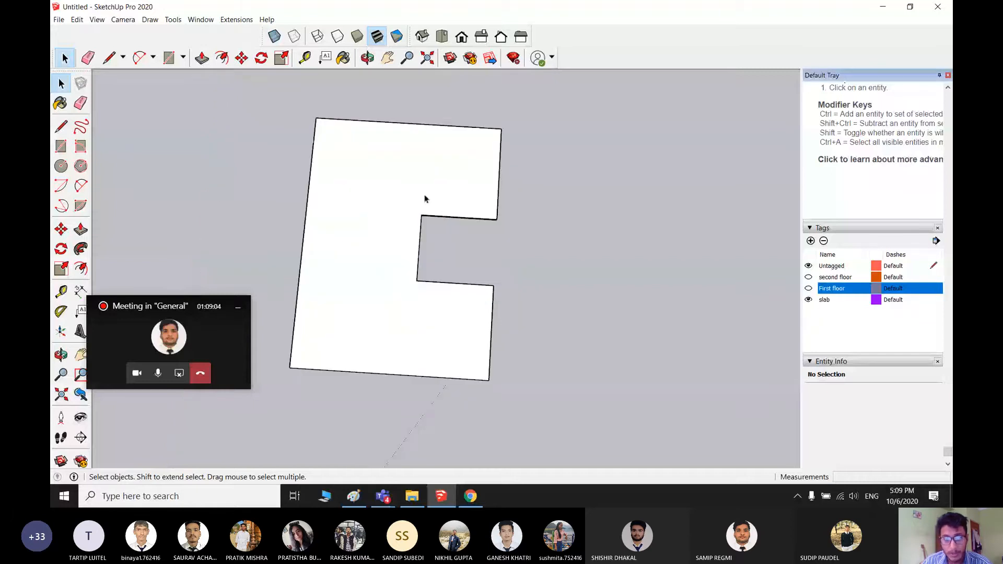
middle_click_drag(423, 197, 422, 153)
left_click(424, 154)
scroll(496, 274, "up", 1)
double_click(464, 201)
middle_click_drag(464, 202, 432, 178)
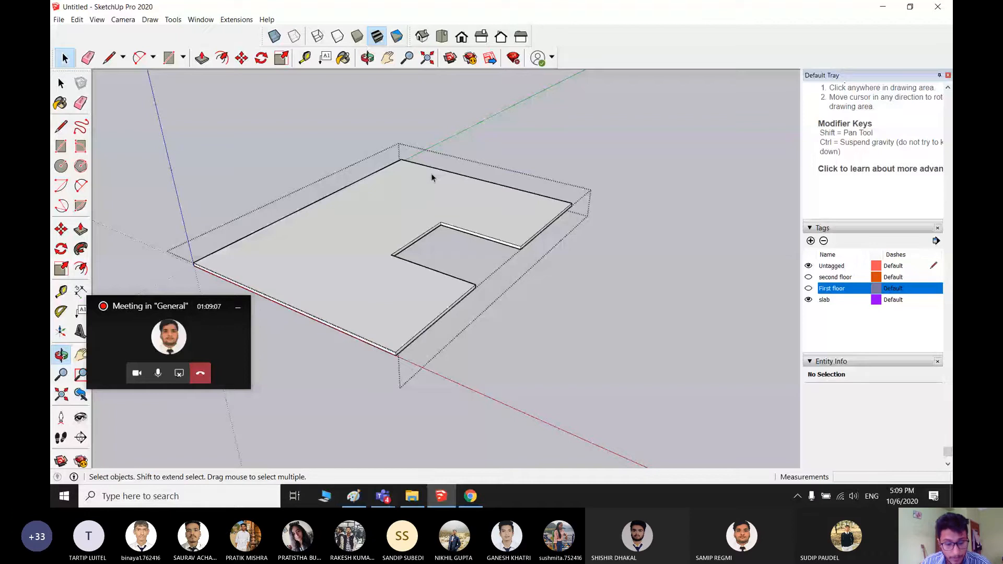
- Pull the opening's inner face 11' 10 11/16" out to the slab's outer edge to close the opening
scroll(409, 234, "up", 2)
key("p")
left_click(407, 226)
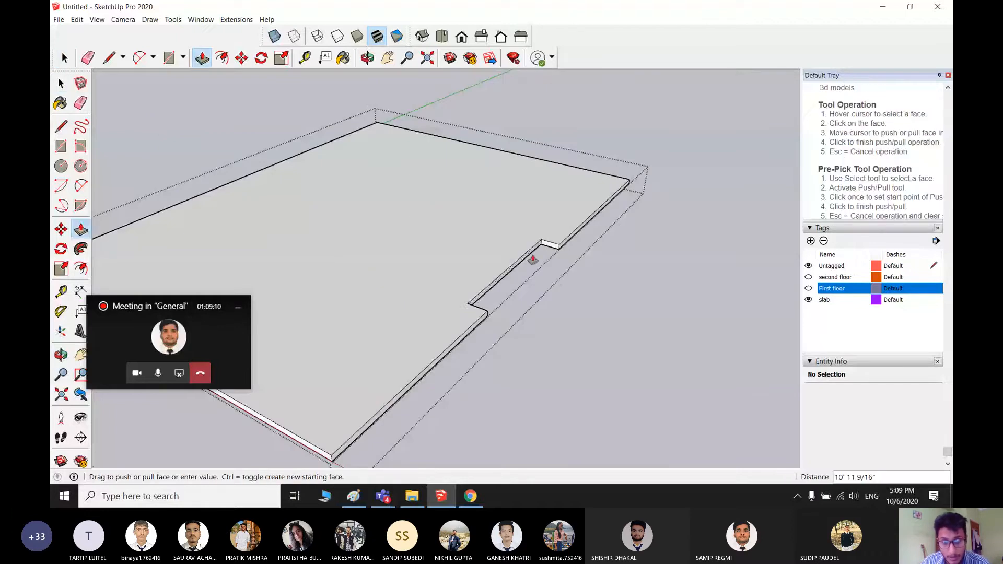
left_click(559, 248)
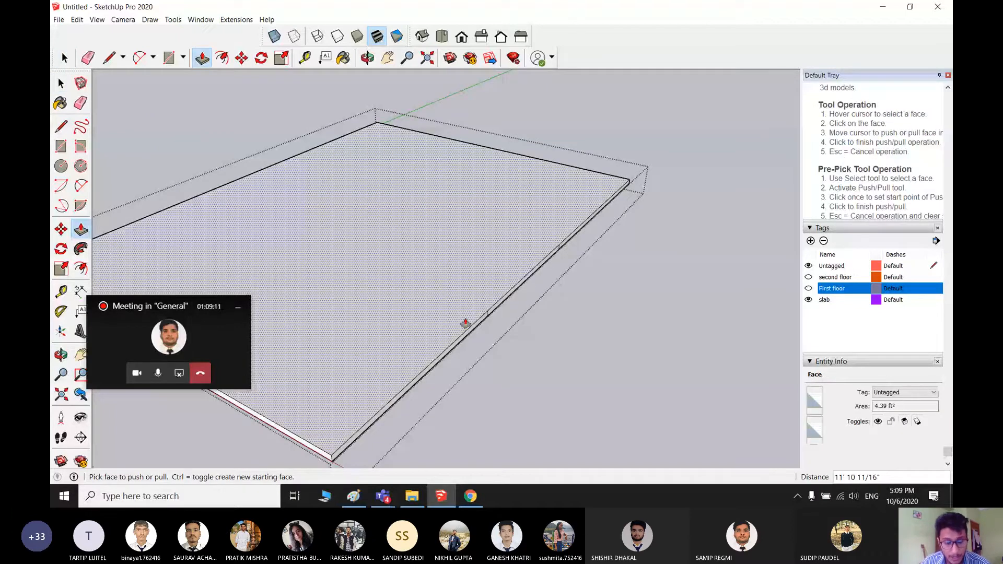
- Draw a rectangle inward from the slab's outer edge and push it down 5" to cut the opening again
middle_click_drag(465, 324, 564, 345)
key("r")
left_click(547, 242)
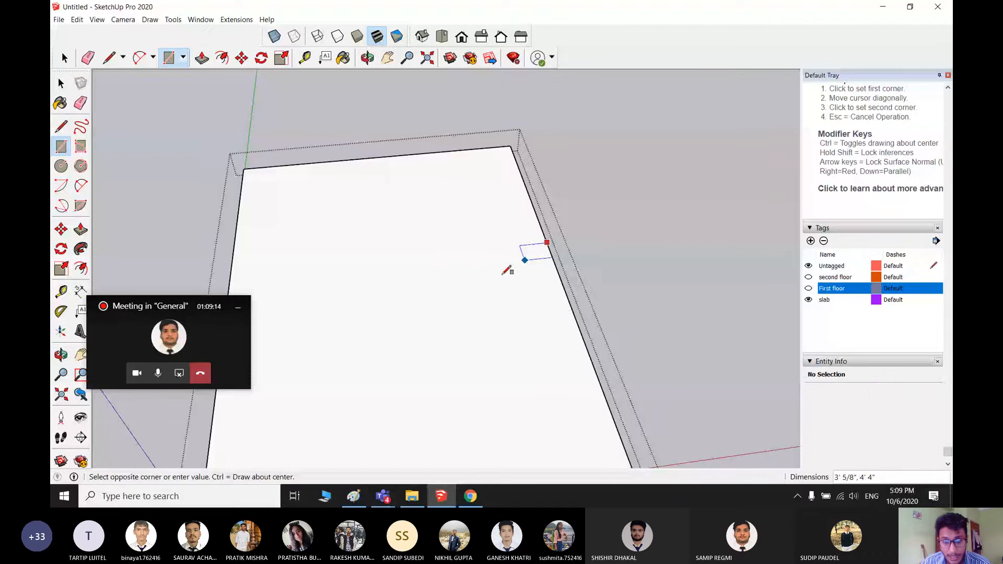
left_click(451, 325)
key("p")
left_click(477, 293)
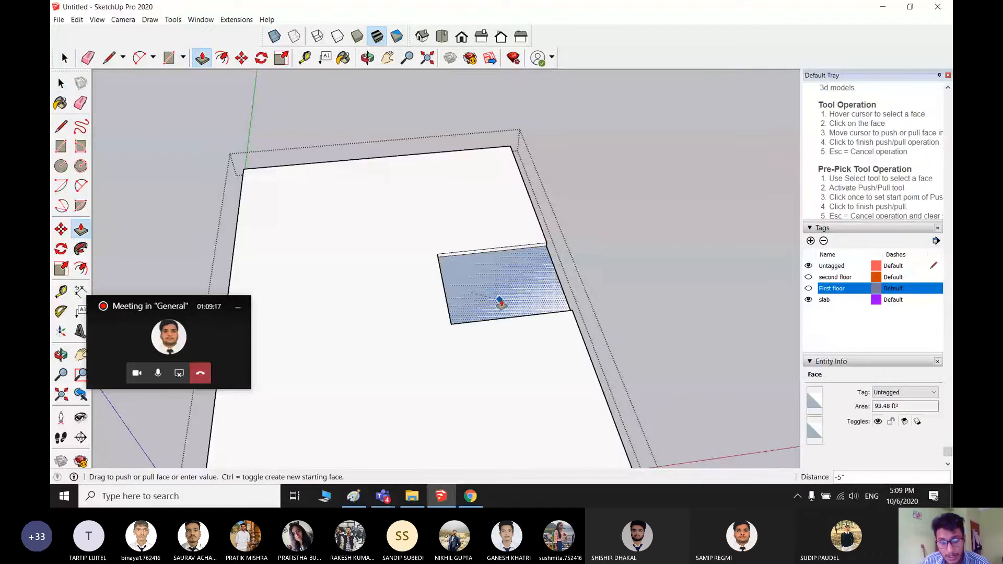
left_click(500, 301)
middle_click_drag(616, 365, 541, 357)
- Undo the new cut, its rectangle and the pull that closed the original opening
key("ctrl+z")
key("ctrl+z")
key("ctrl+z")
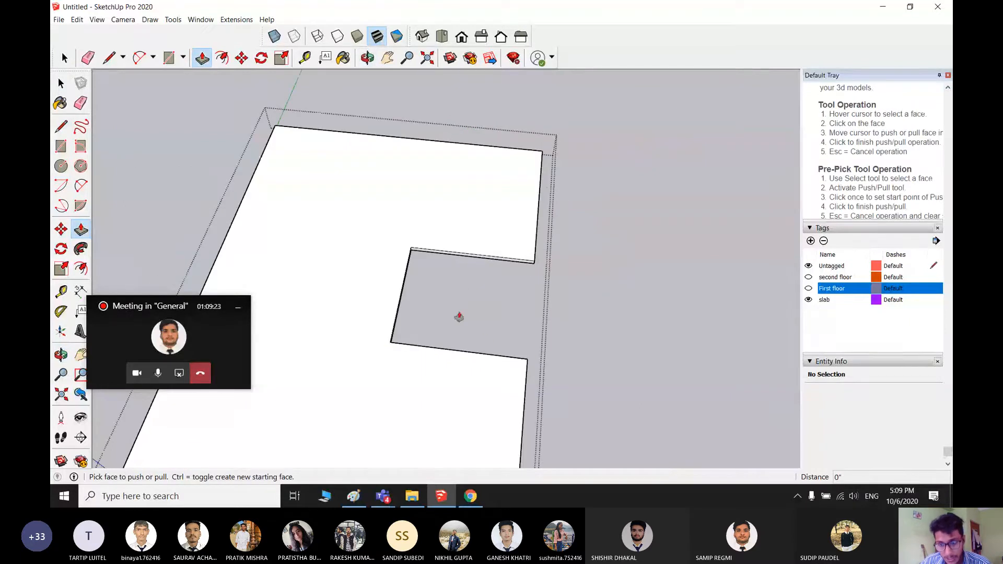
- Turn the First floor tag back on, leave the slab group's editing mode and ready the Push/Pull tool
left_click(808, 288)
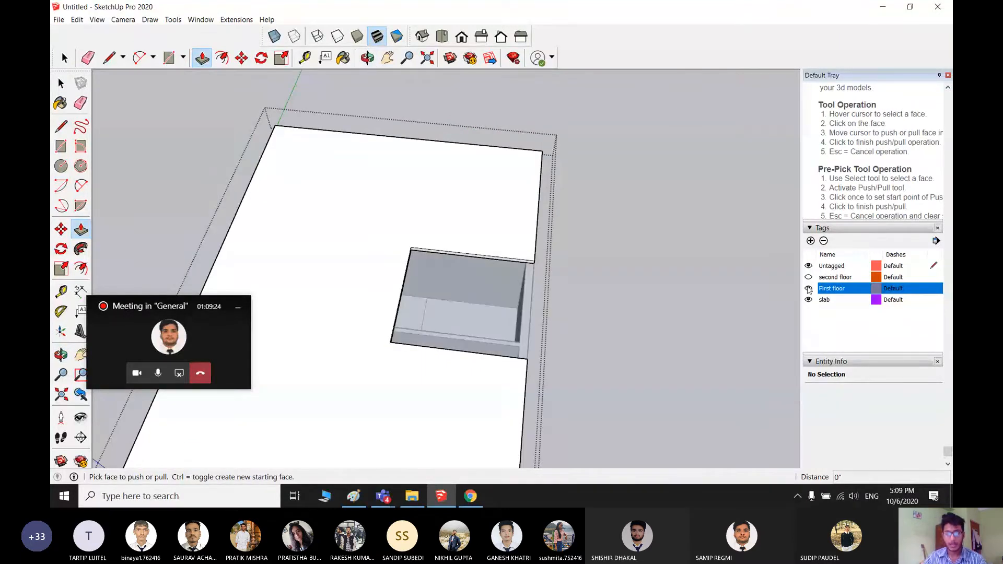
key("space")
scroll(570, 315, "down", 2)
left_click(638, 323)
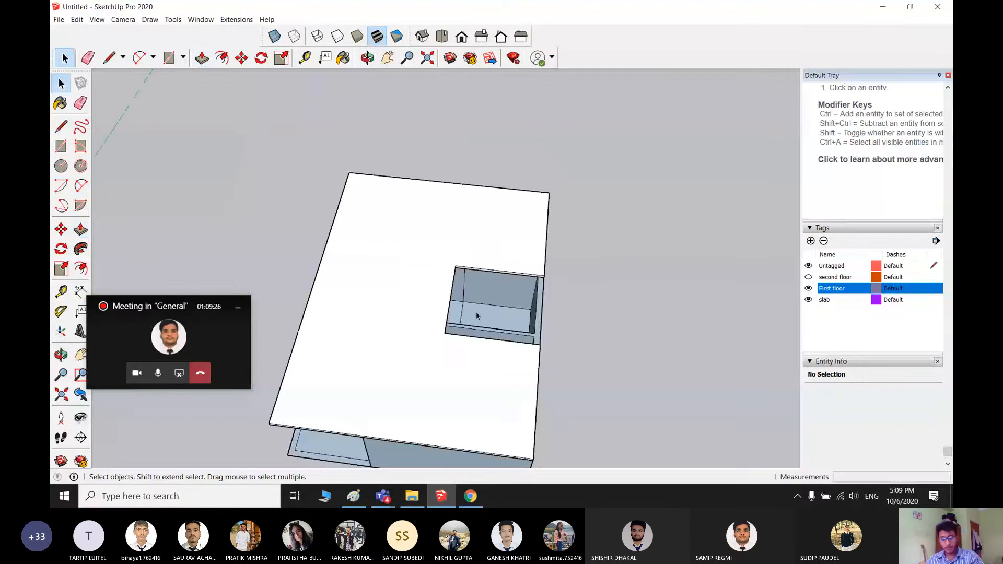
middle_click_drag(476, 312, 716, 367)
key("p")
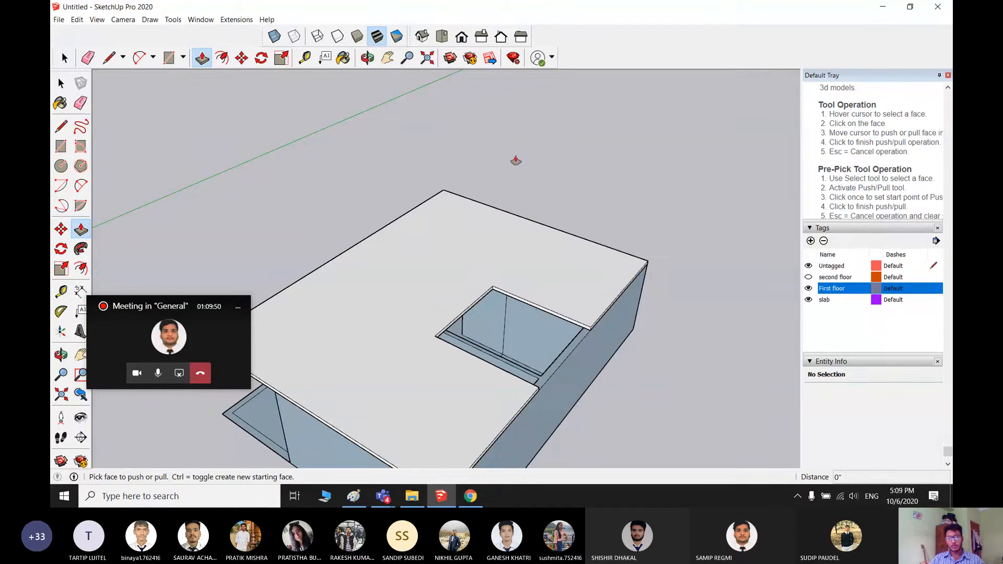
- Open the slab group for editing and push the opening's side face back about 1' 2 5/8" to widen the opening
key("space")
scroll(567, 347, "up", 4)
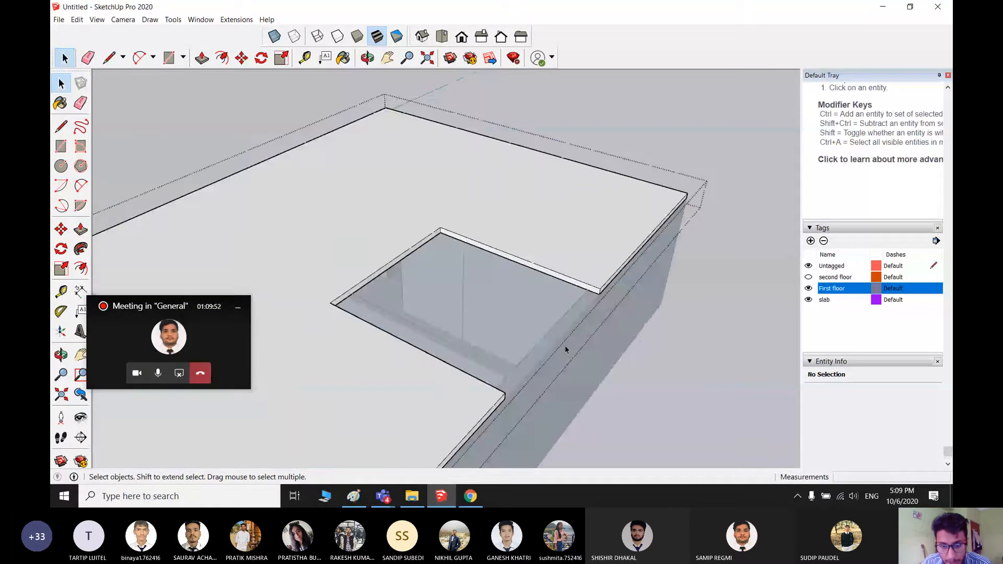
key("p")
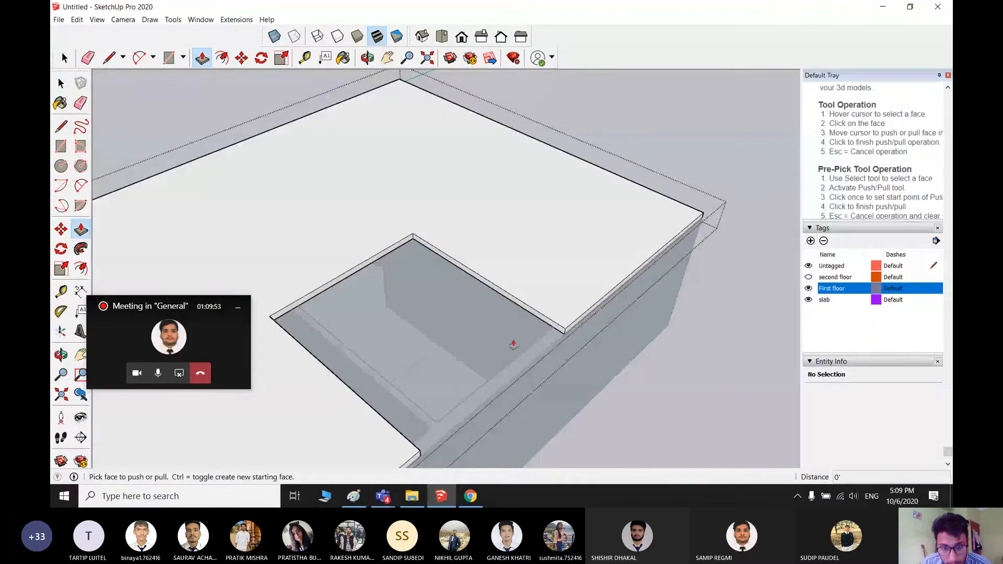
left_click(513, 345)
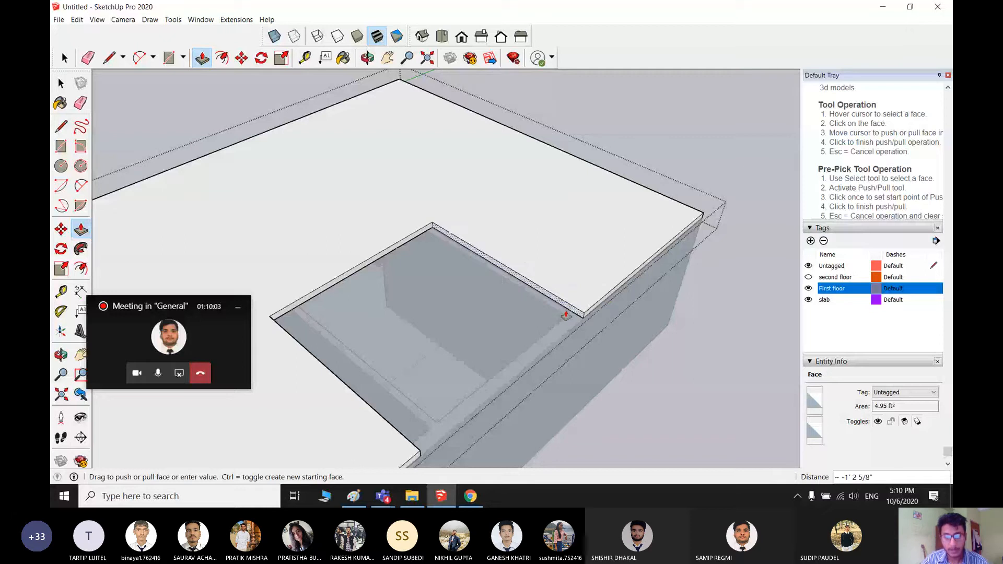
left_click(566, 315)
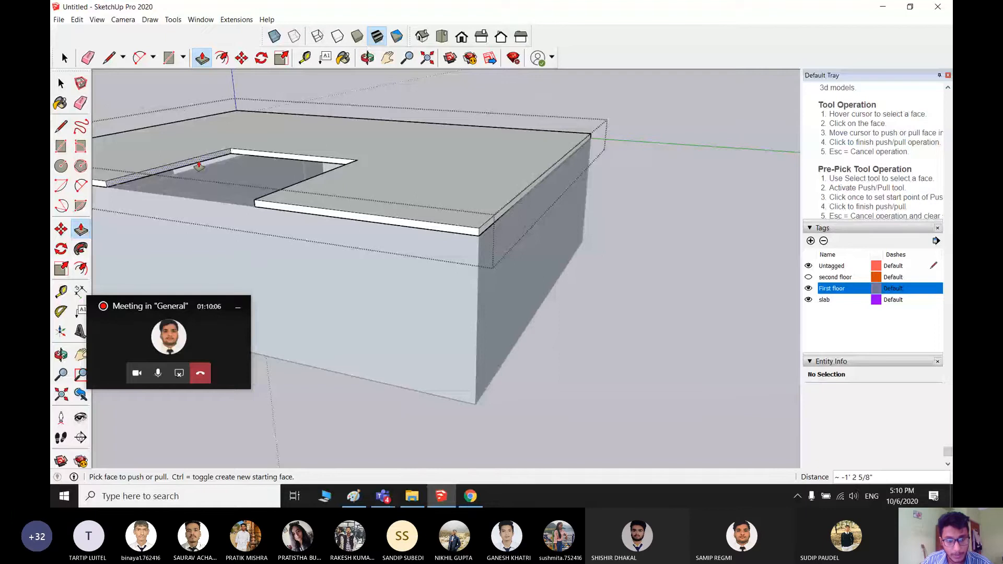
- Pull the opening's inner face 1' 1 11/16" toward the slab's outer edge and confirm Headphone as the connected audio device
left_click(381, 380)
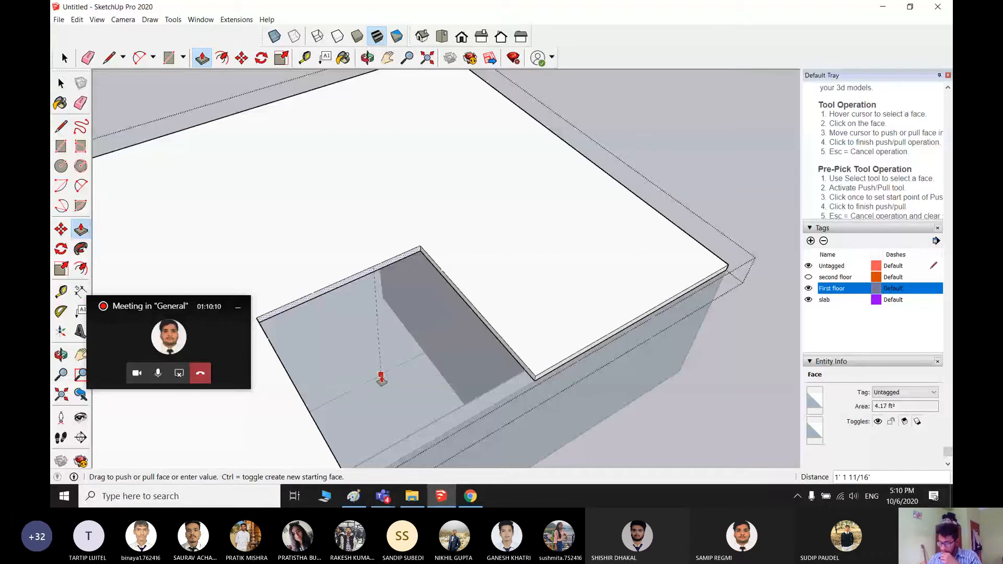
left_click(381, 379)
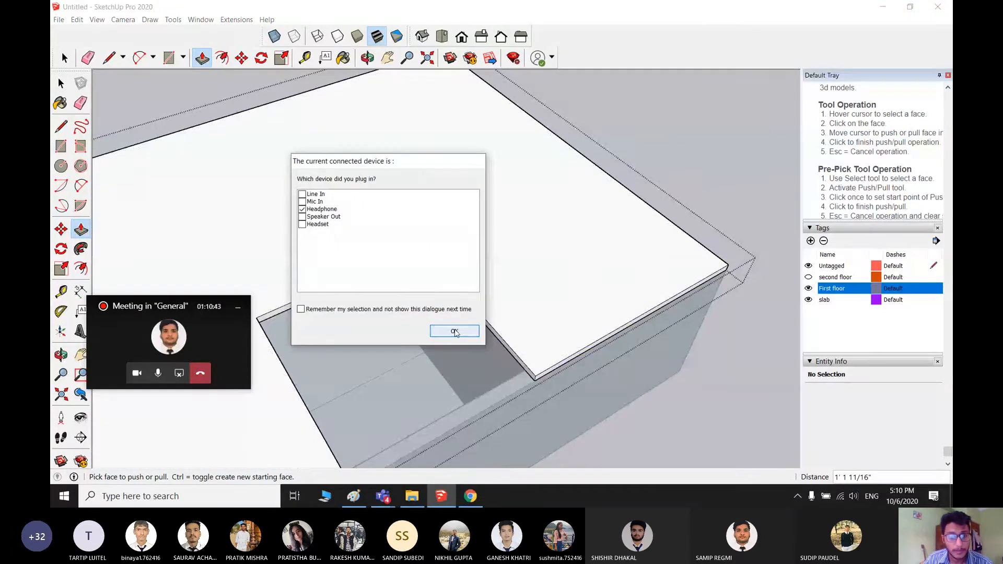
left_click(455, 332)
scroll(359, 319, "down", 2)
middle_click_drag(446, 297, 535, 269, "shift")
- Close and reopen the slab group for editing and push the opening's side face back 6' 8 5/16"
key("space")
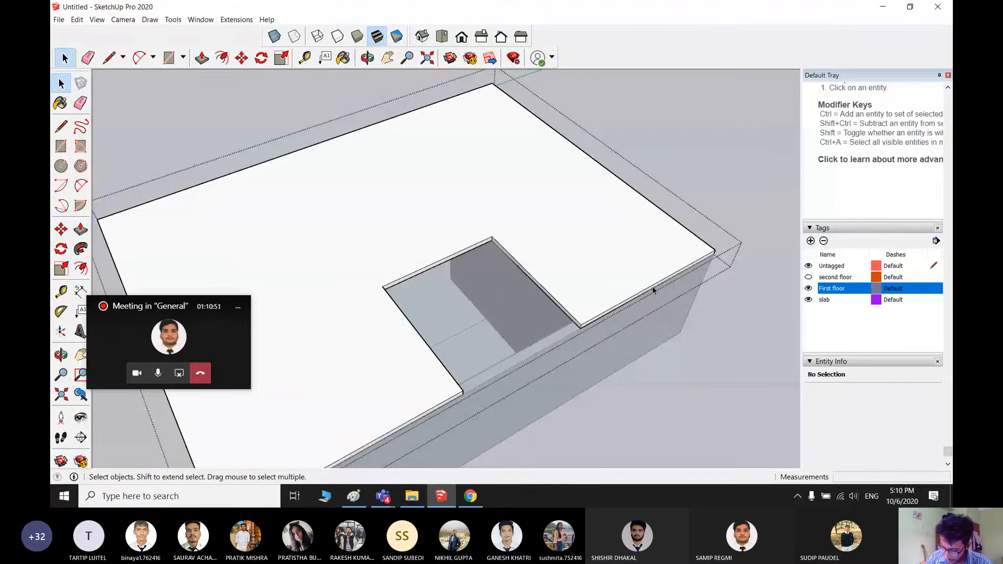
left_click(730, 184)
double_click(588, 262)
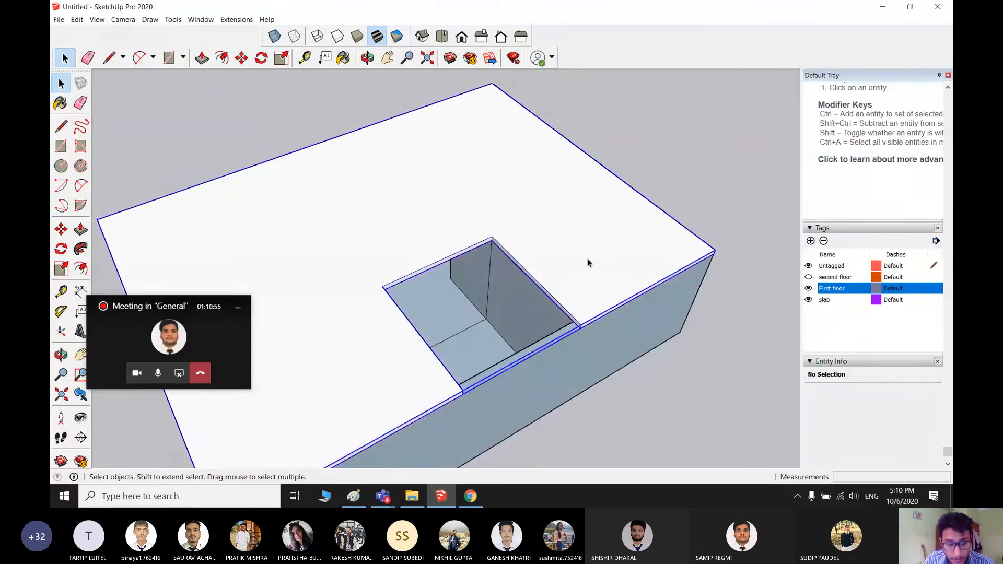
scroll(551, 309, "up", 1)
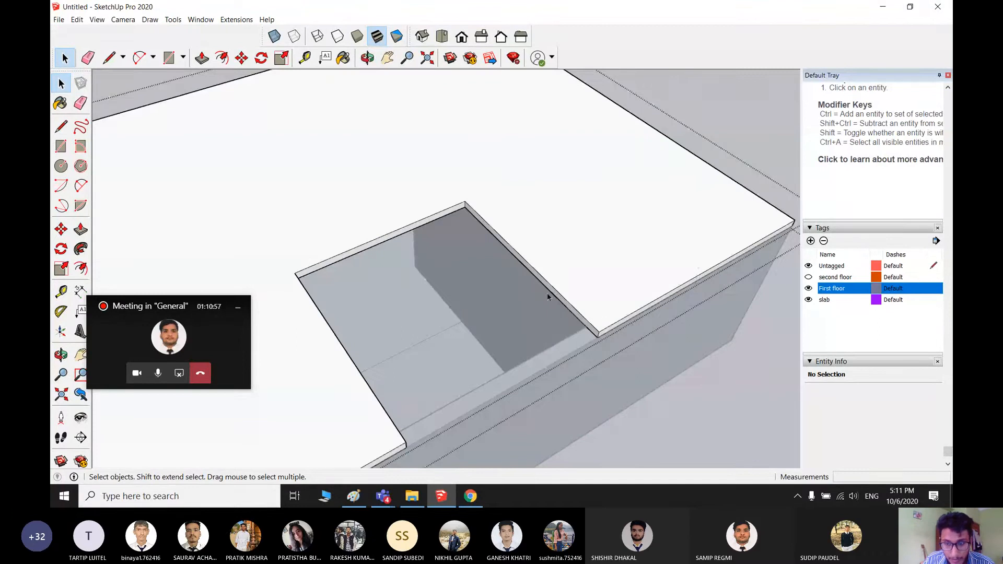
scroll(615, 321, "down", 1)
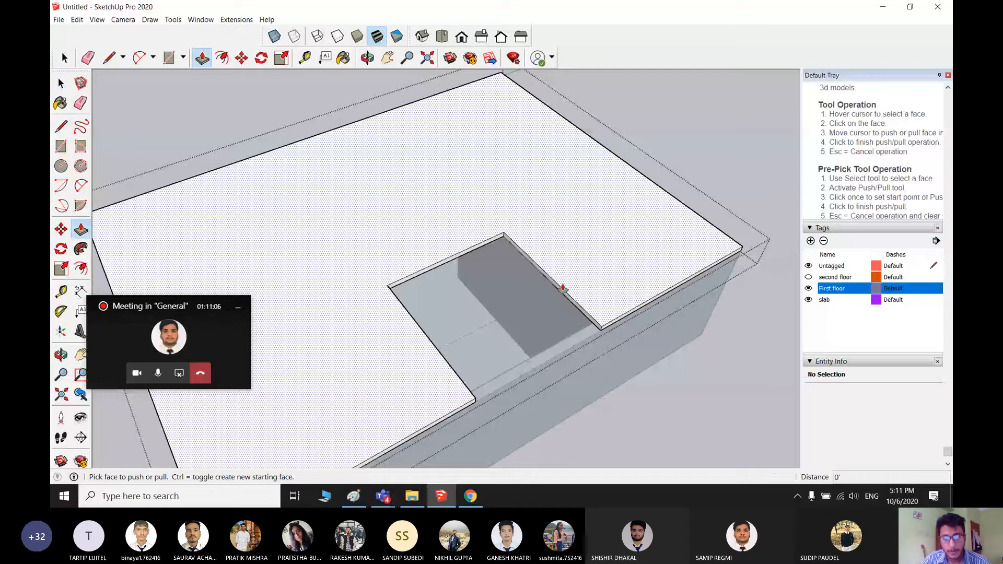
left_click(566, 269)
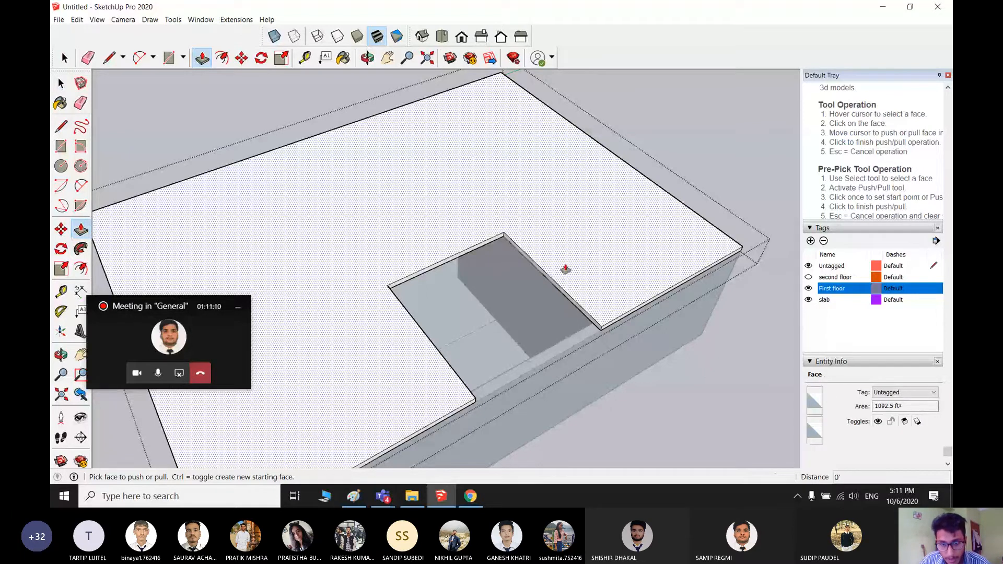
left_click(571, 309)
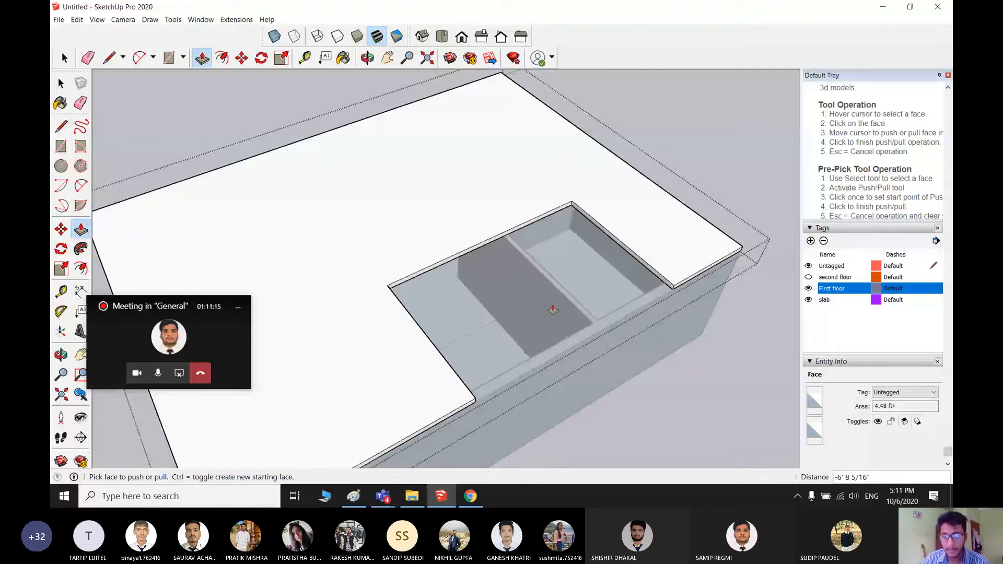
- Pull the opening's inner face 10' 9" out to the slab's outer edge to fill the opening
middle_click_drag(552, 309, 721, 264)
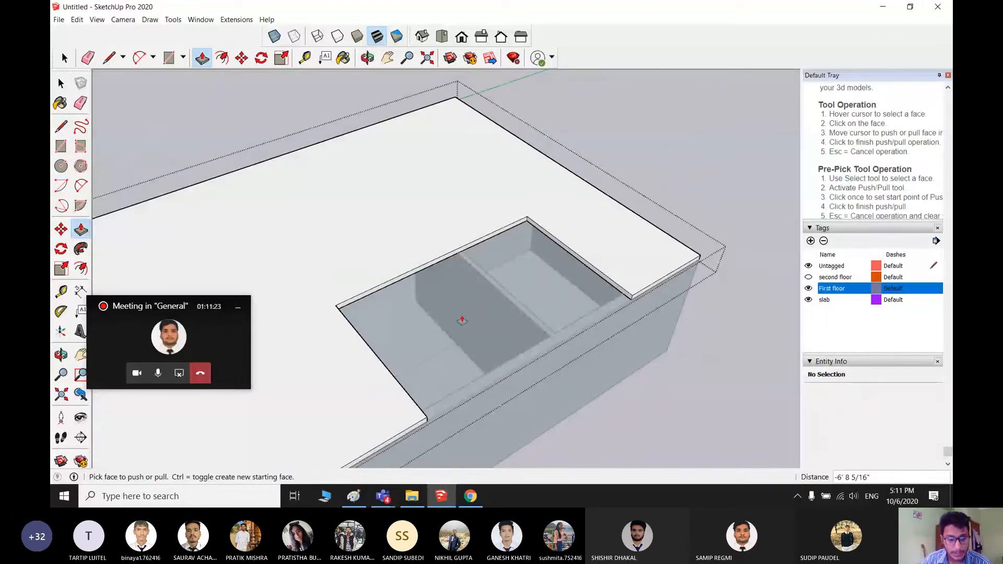
left_click(532, 296)
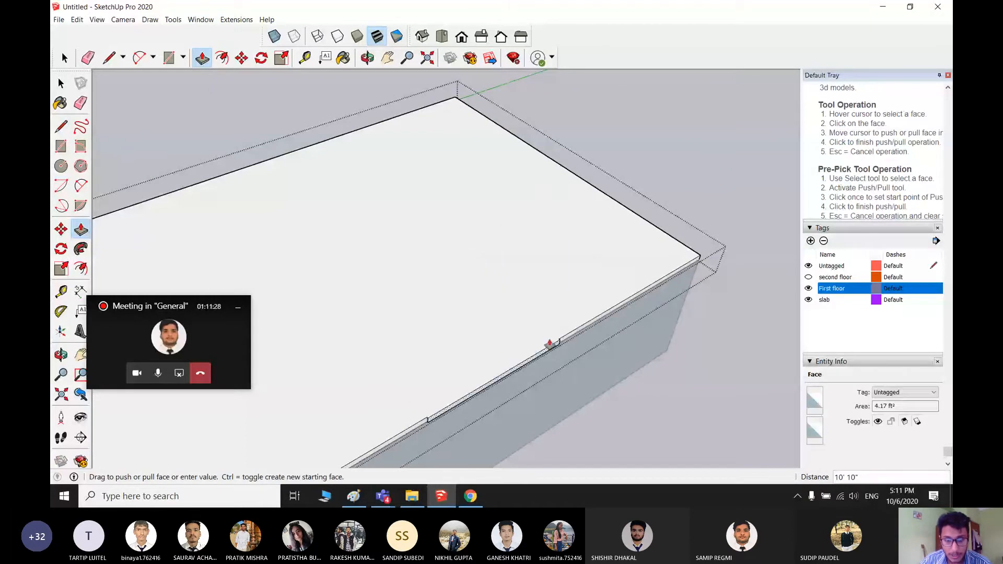
left_click(559, 340)
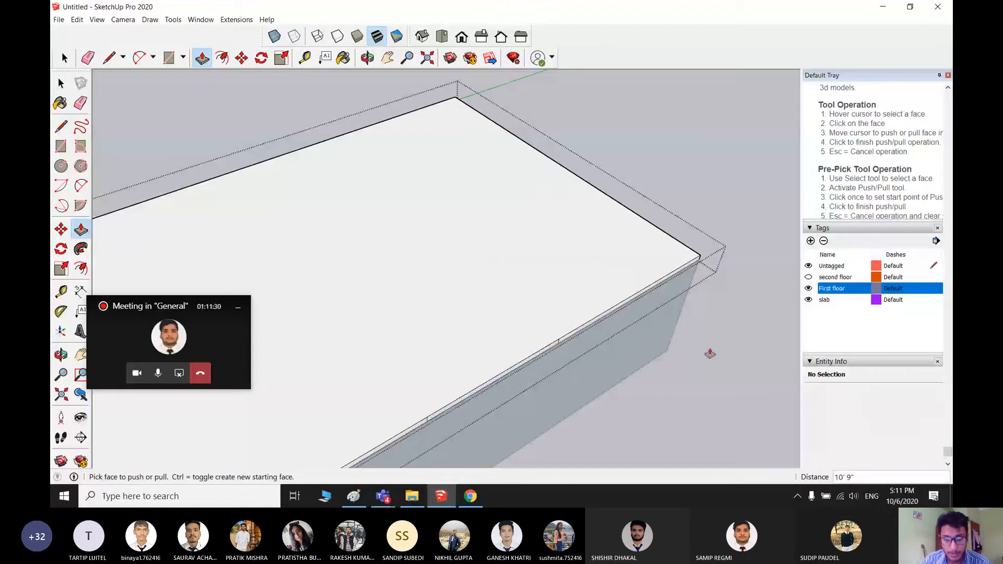
- Draw a rectangle of about 10' 6 11/16" by 10' 1/16" on the slab's top face, inward from its outer edge
key("r")
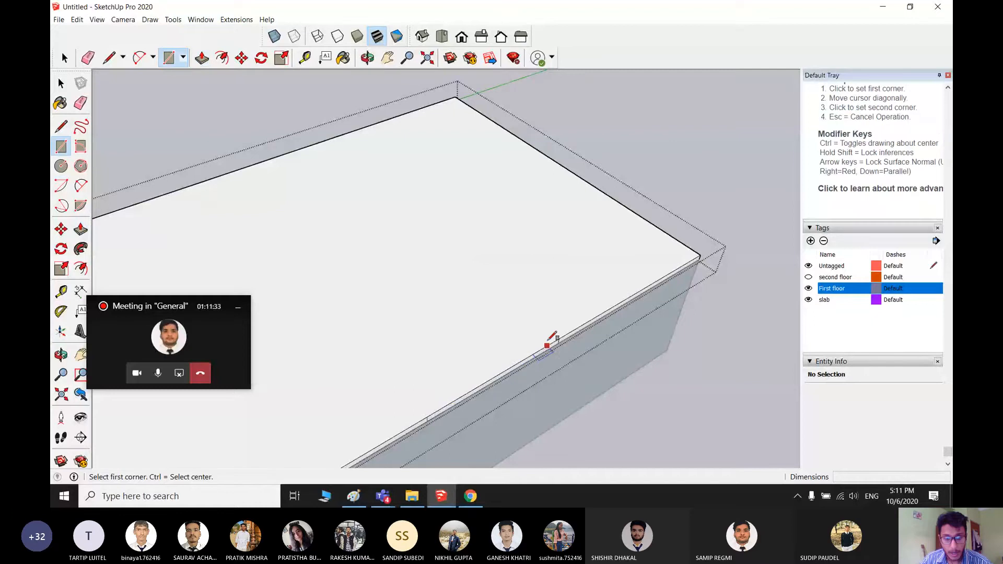
scroll(559, 338, "up", 3)
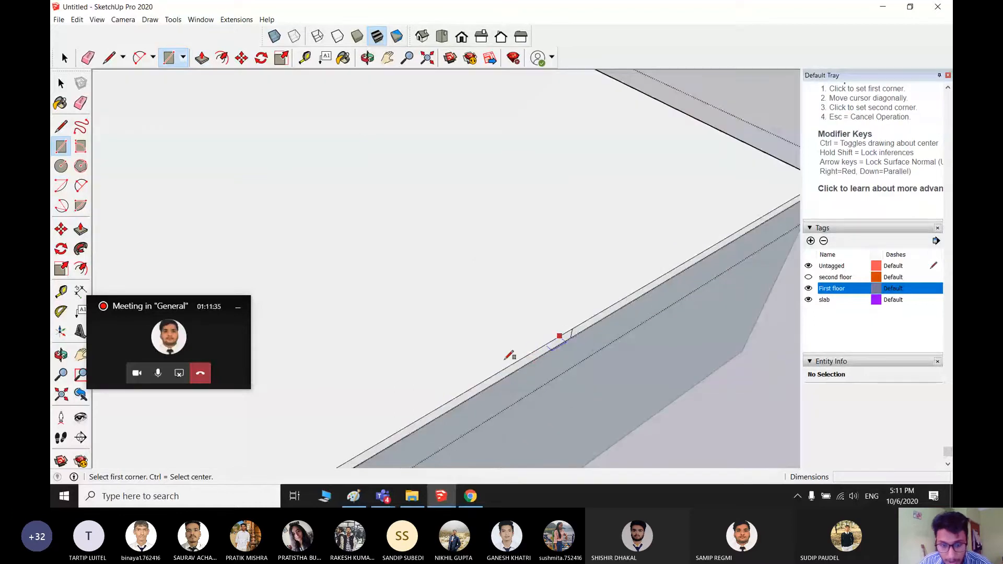
middle_click_drag(508, 356, 661, 258)
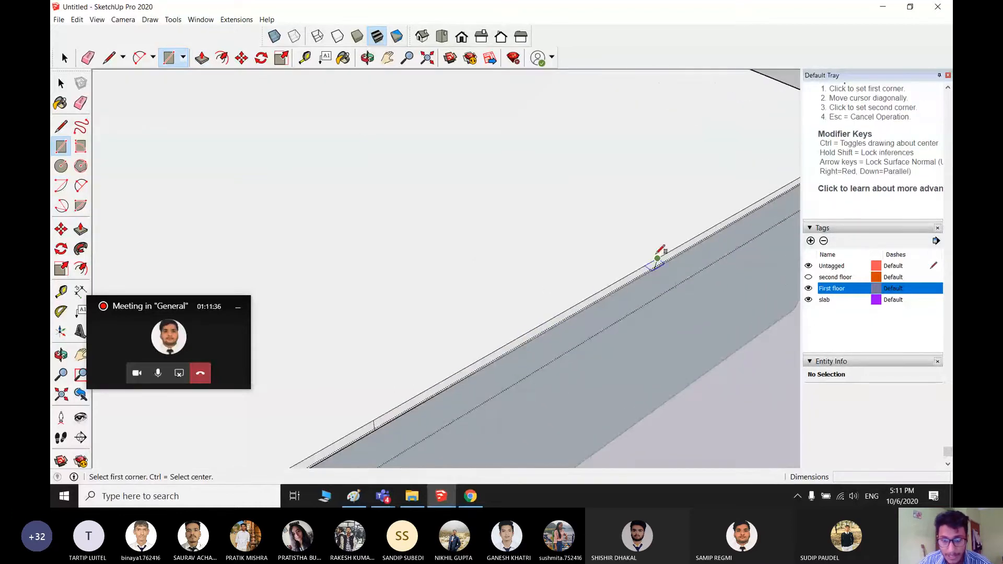
left_click(657, 258)
mouse_move(552, 197)
middle_mouse_down()
mouse_move(366, 148)
mouse_move(380, 246)
middle_mouse_up()
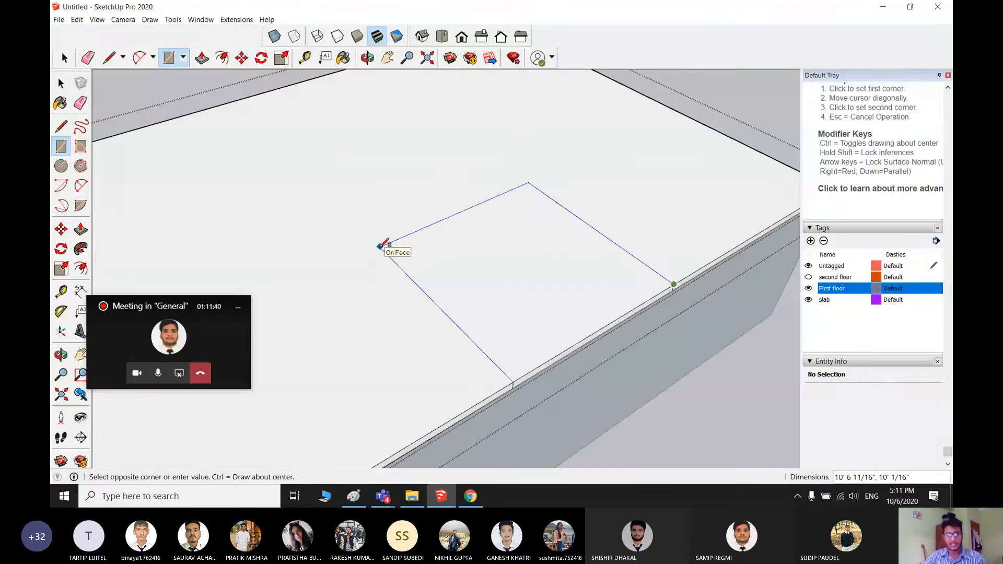
left_click(380, 246)
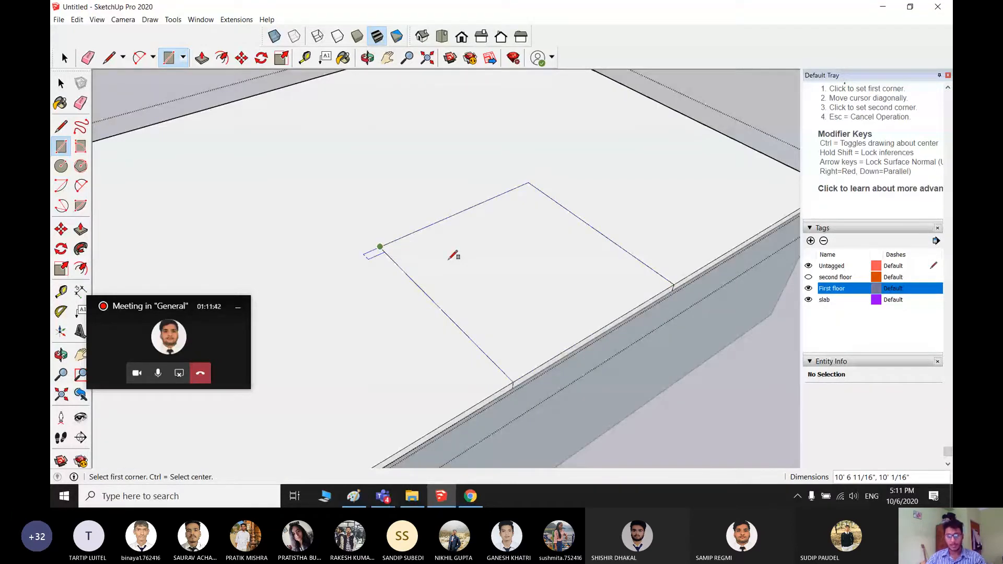
- Push the rectangle down 5" through the slab to cut a new opening
scroll(453, 255, "down", 3)
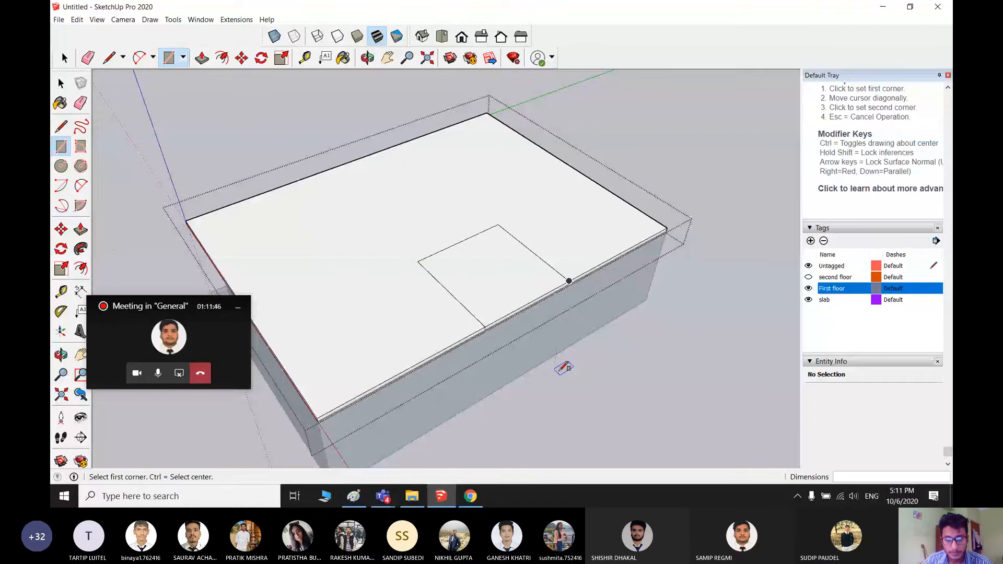
key("space")
key("p")
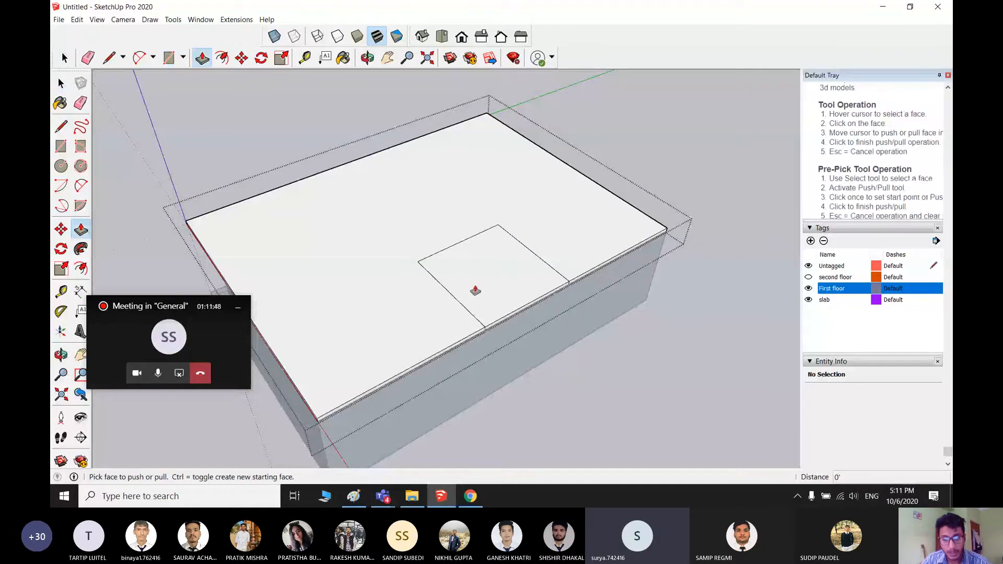
left_click(476, 264)
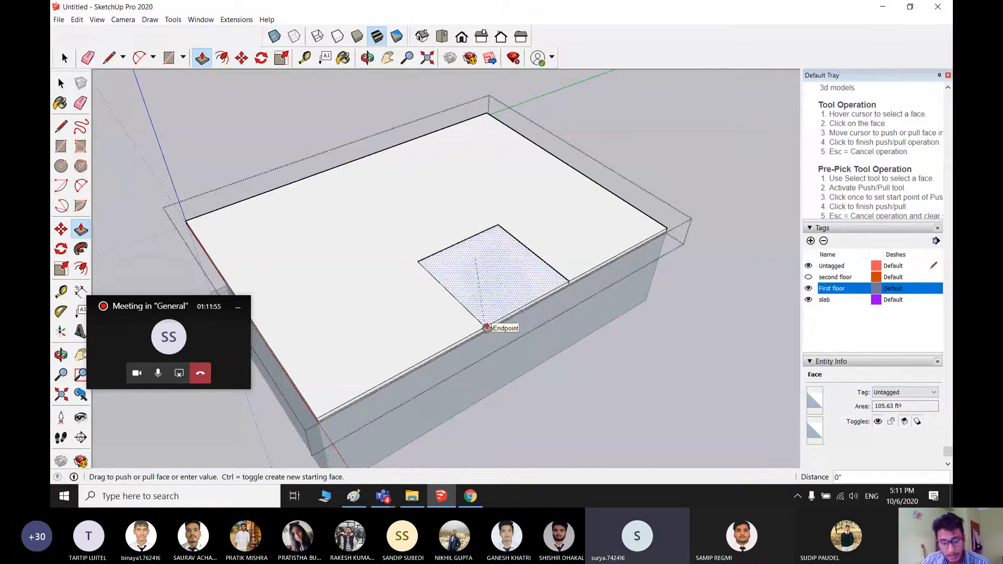
left_click(508, 289)
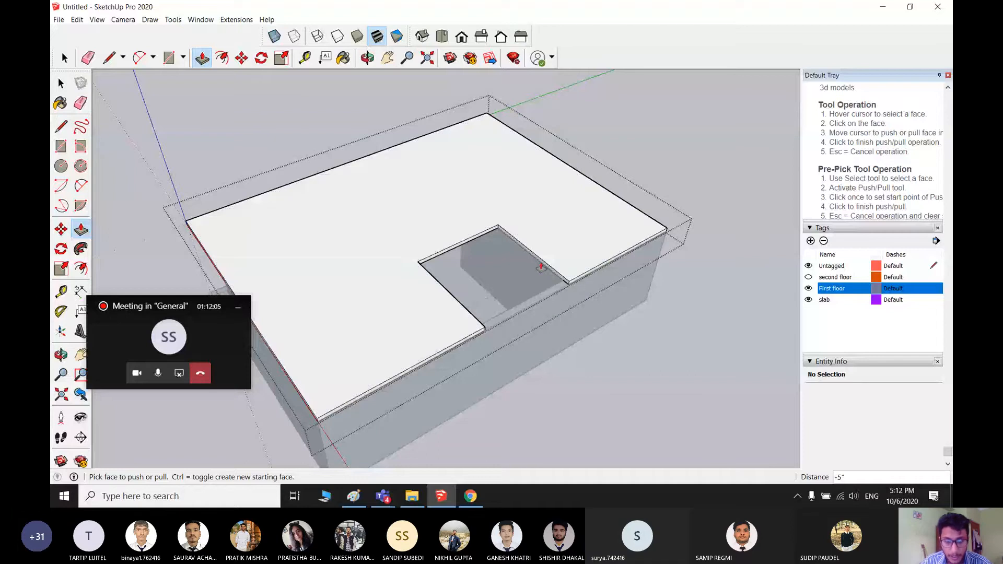
scroll(541, 268, "up", 3)
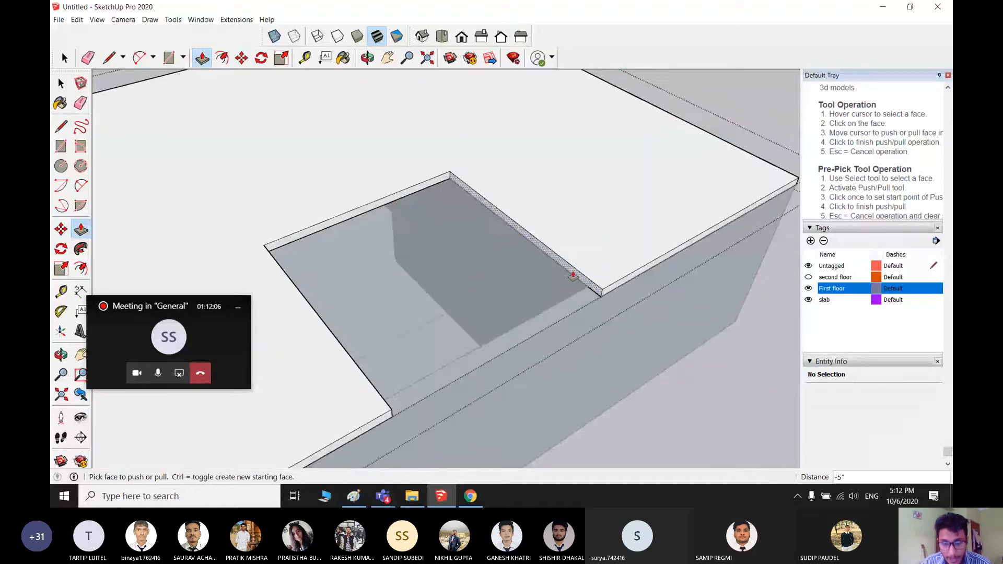
left_click(573, 276)
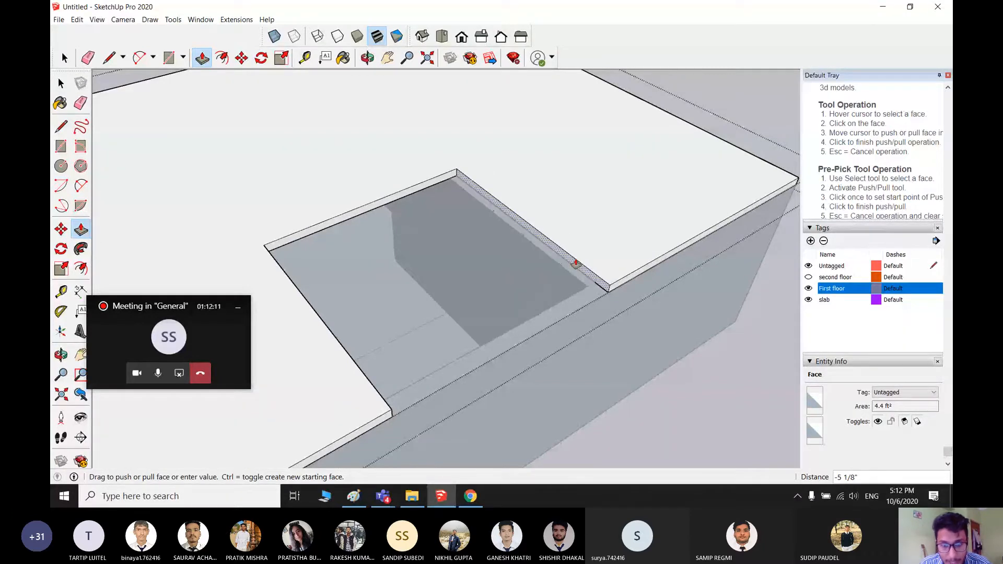
key("Escape")
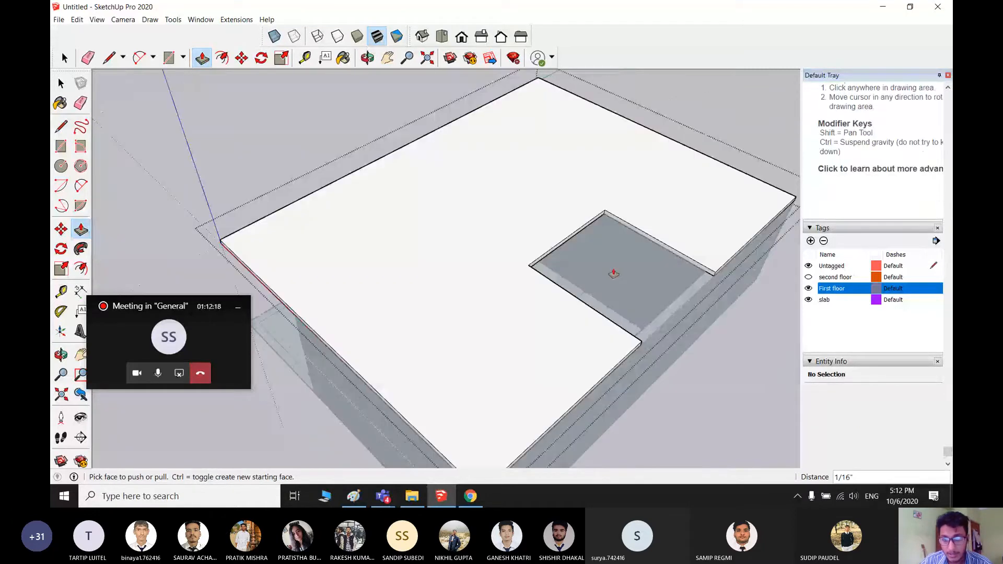
- Try pushing the new opening's side face back 4' 4 7/8", undo it, and try again with 3' 11 7/16"
left_click(613, 274)
scroll(614, 274, "up", 3)
left_click(728, 206)
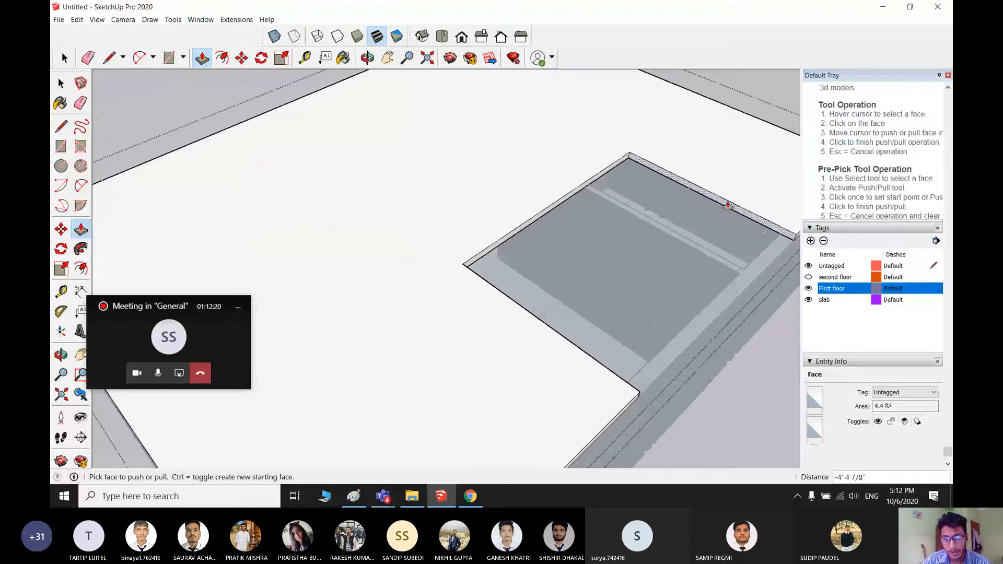
key("ctrl+z")
left_click(659, 289)
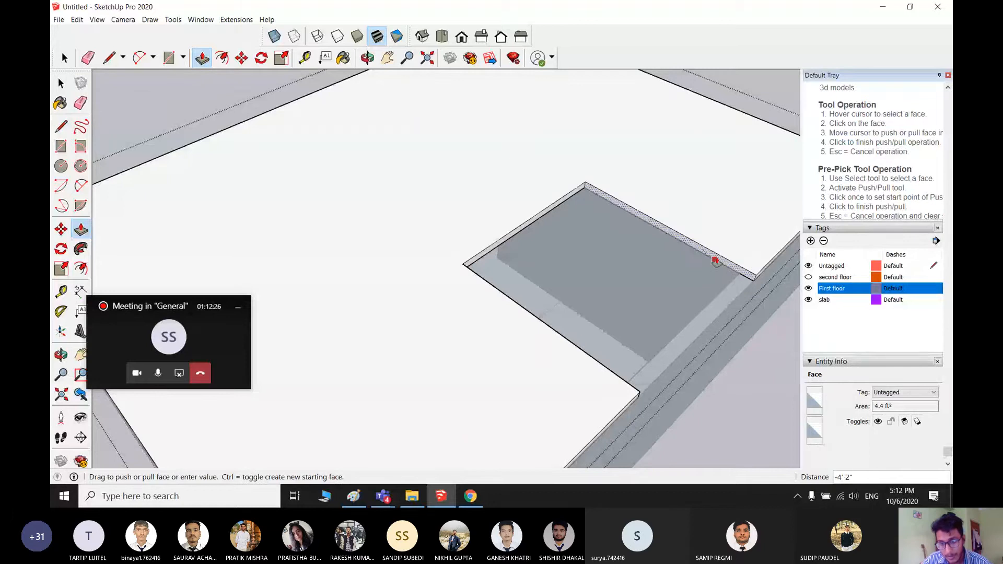
left_click(719, 264)
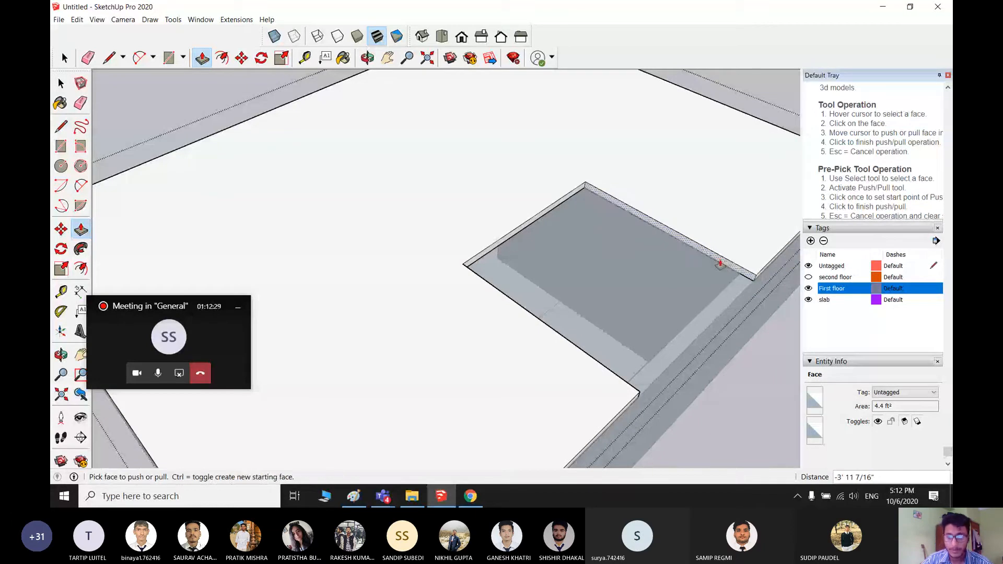
- Push the new opening's inner face back 2 5/16" to deepen the opening
left_click(542, 284)
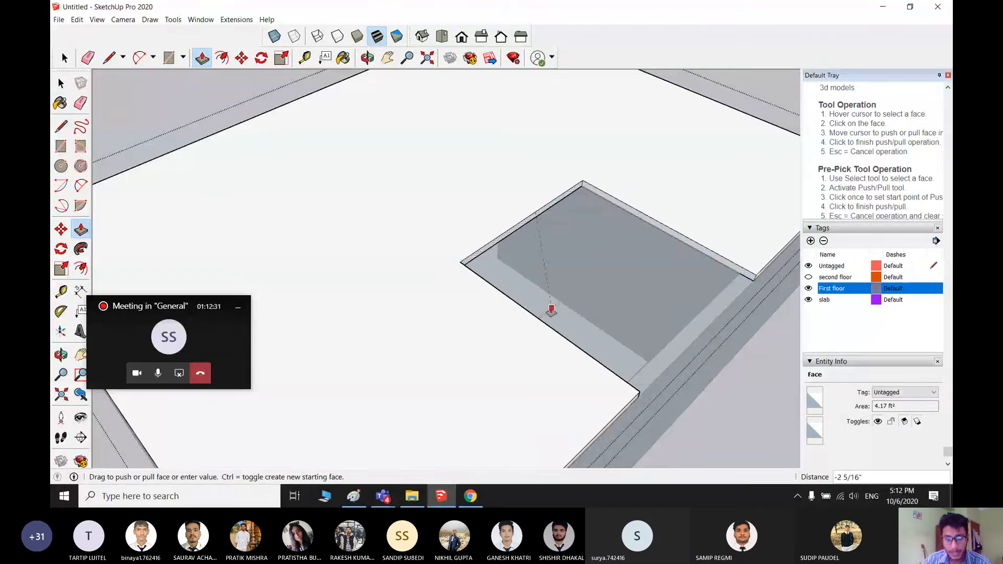
left_click(551, 311)
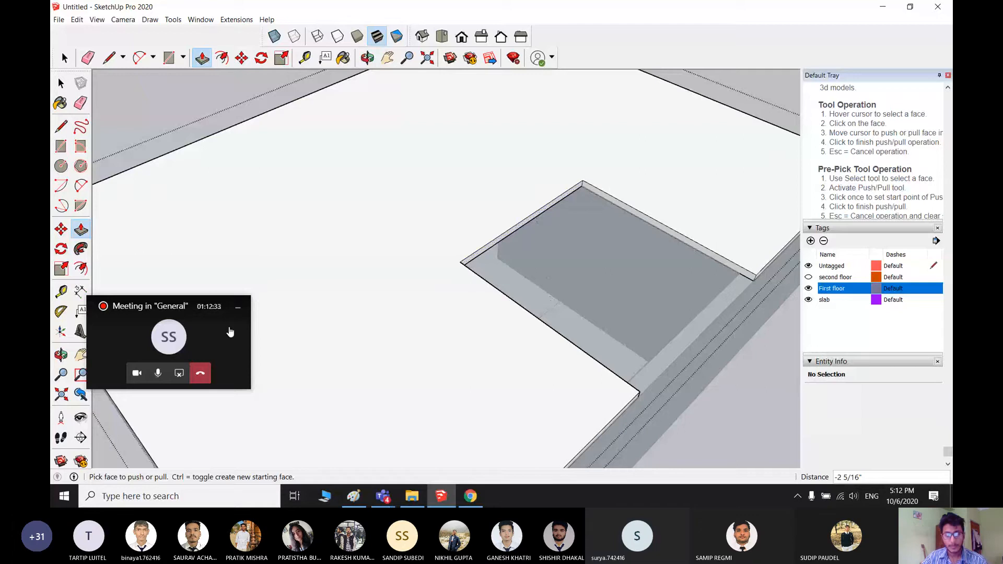
- Switch to the Microsoft Teams meeting window, check the participants and minimize it again
left_click(229, 330)
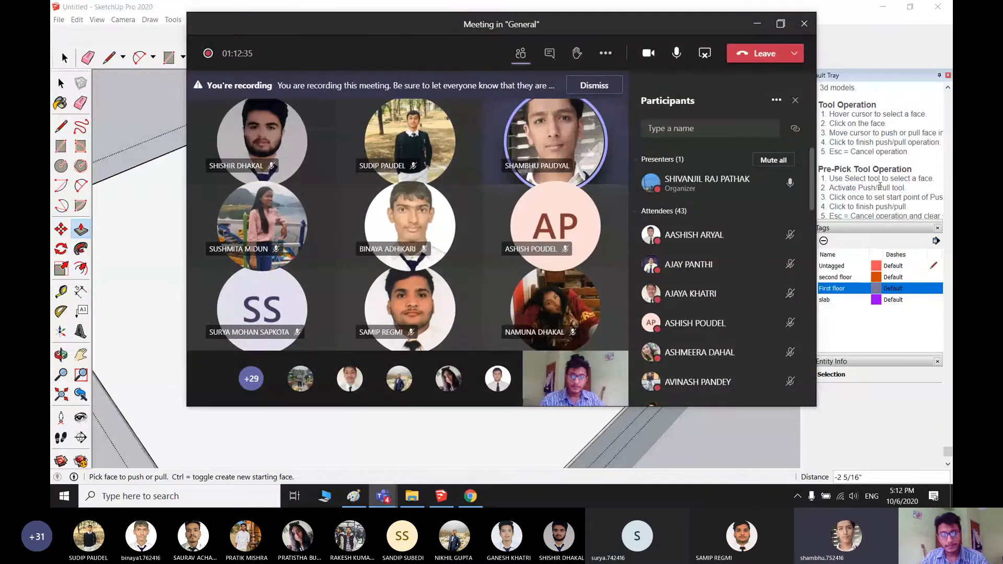
left_click(531, 158)
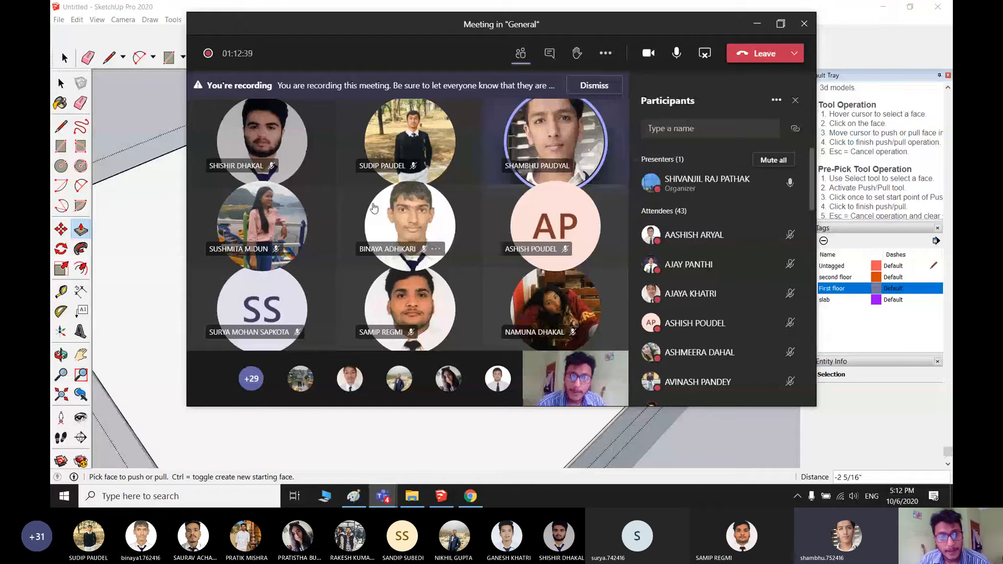
left_click(757, 25)
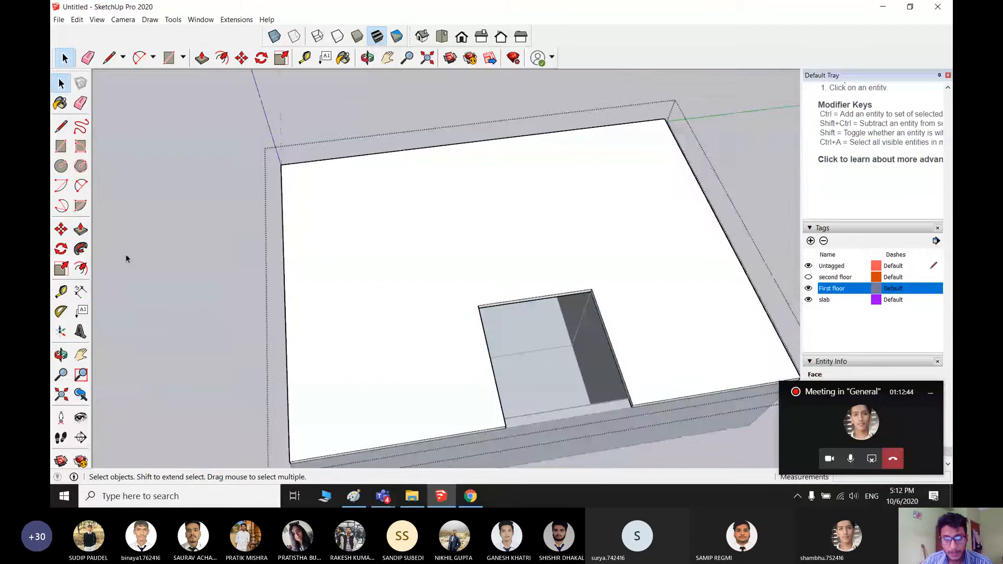
- Close the slab group, show the second floor tag again and examine the stair opening between the walls
left_click(125, 258)
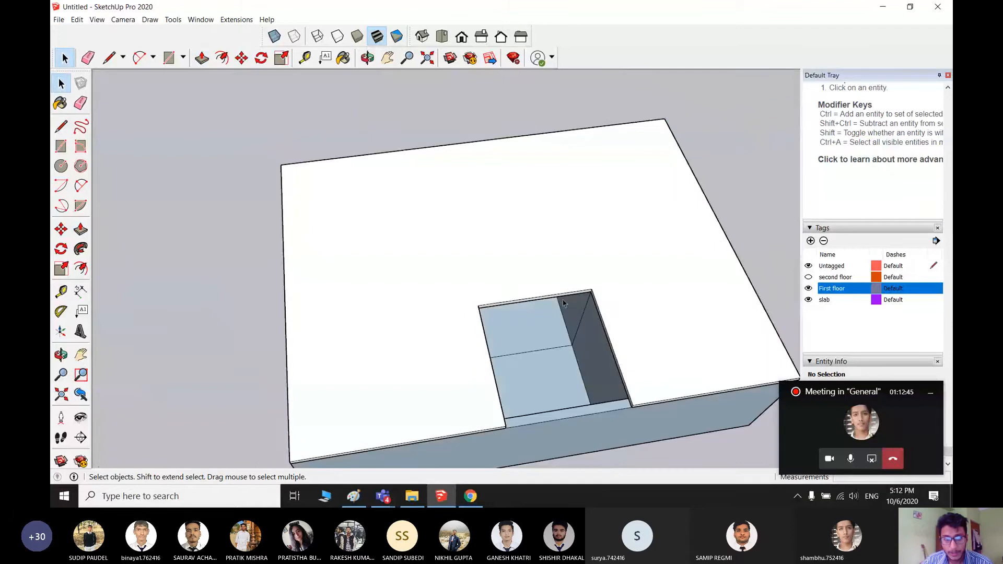
middle_click_drag(695, 340, 569, 293, "shift")
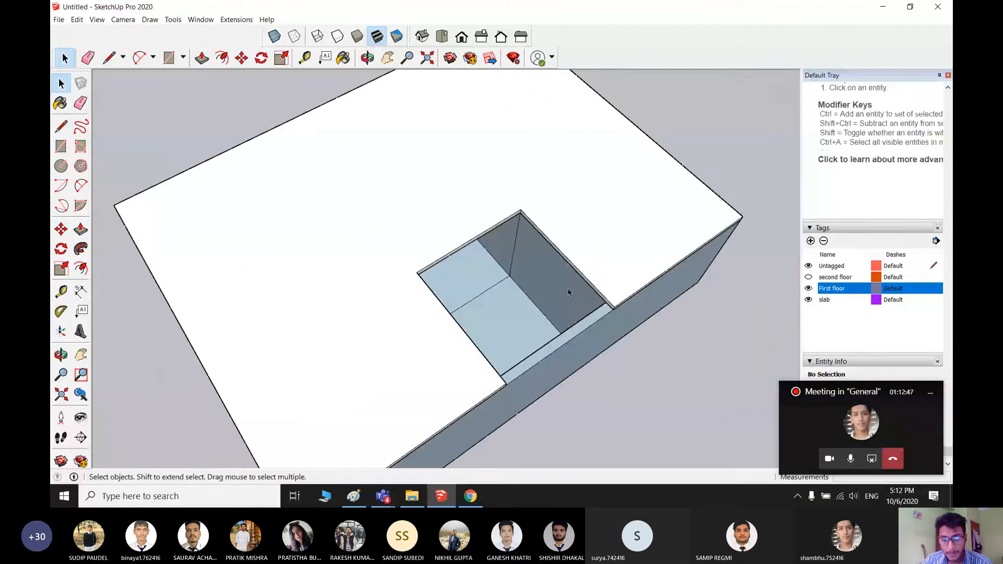
scroll(561, 285, "down", 5)
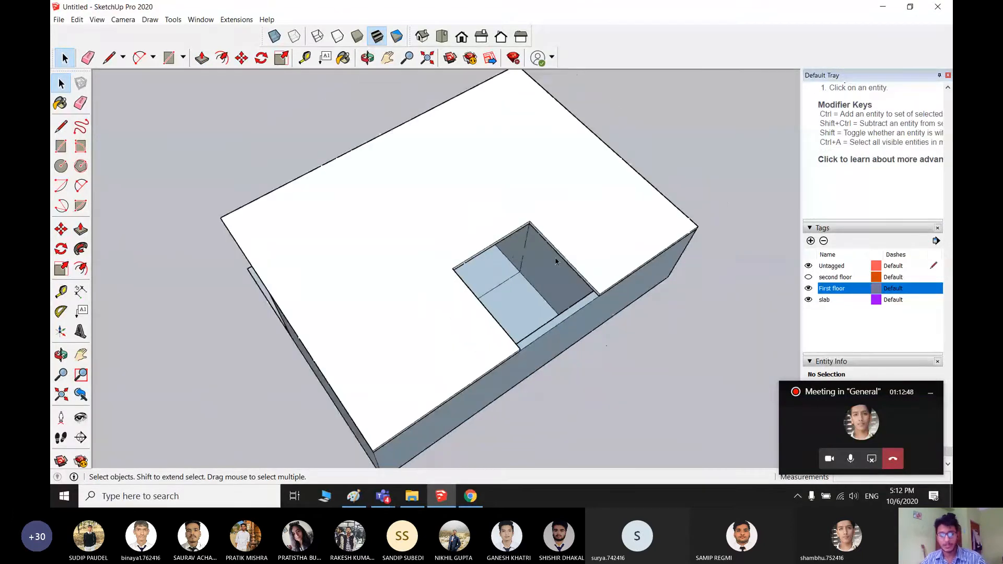
middle_click_drag(585, 262, 600, 354)
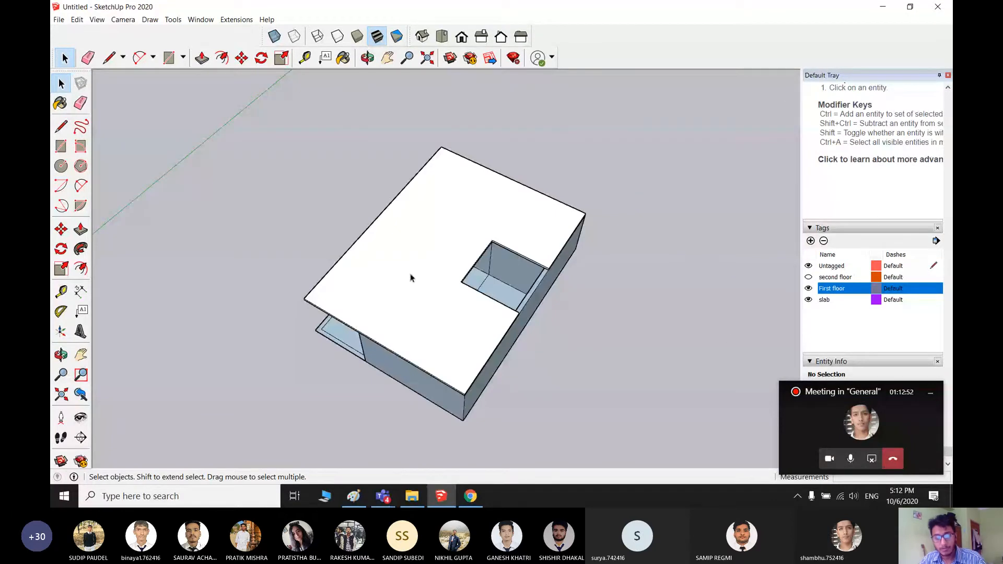
scroll(526, 277, "up", 4)
middle_click_drag(526, 268, 459, 322)
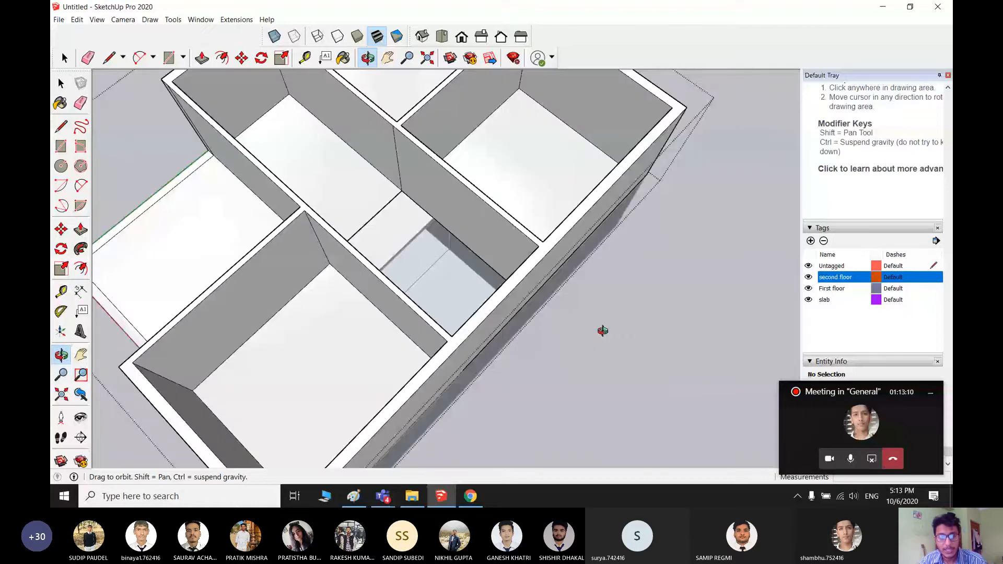
middle_click_drag(603, 330, 426, 197)
scroll(457, 186, "up", 3)
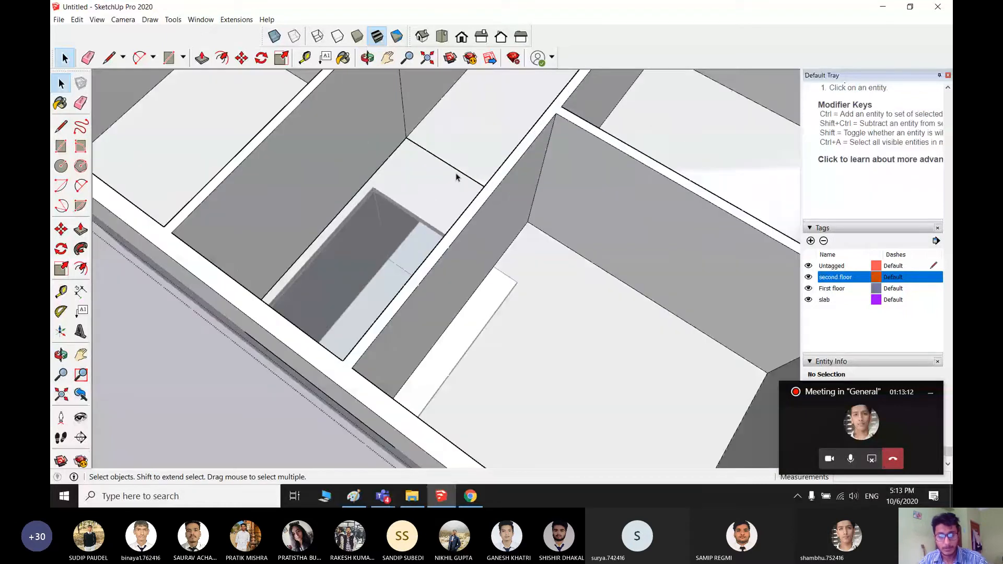
scroll(455, 181, "down", 3)
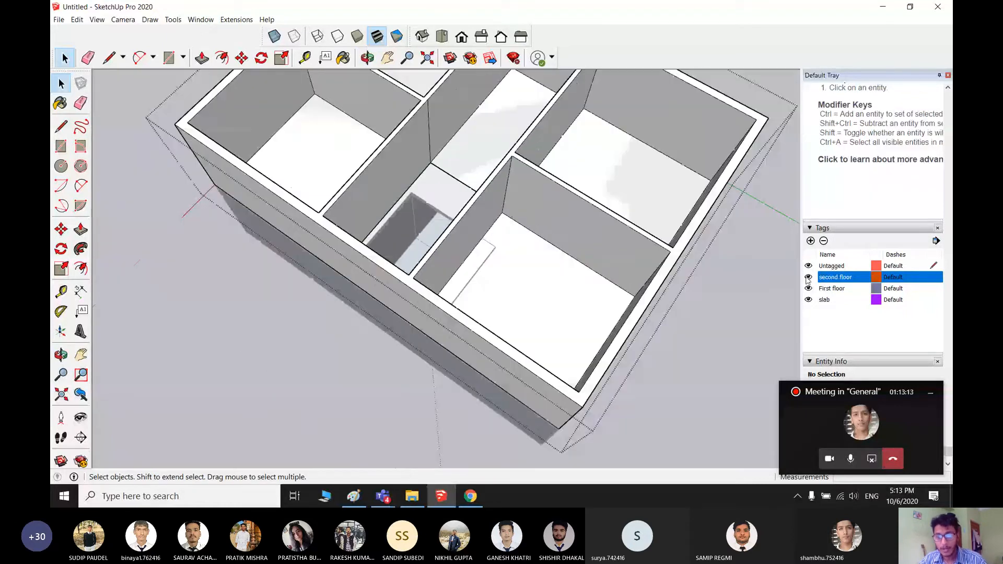
- Hide the slab tag and examine the second floor's corridor opening above the first floor
left_click(808, 301)
middle_click_drag(496, 261, 280, 248)
scroll(417, 218, "up", 5)
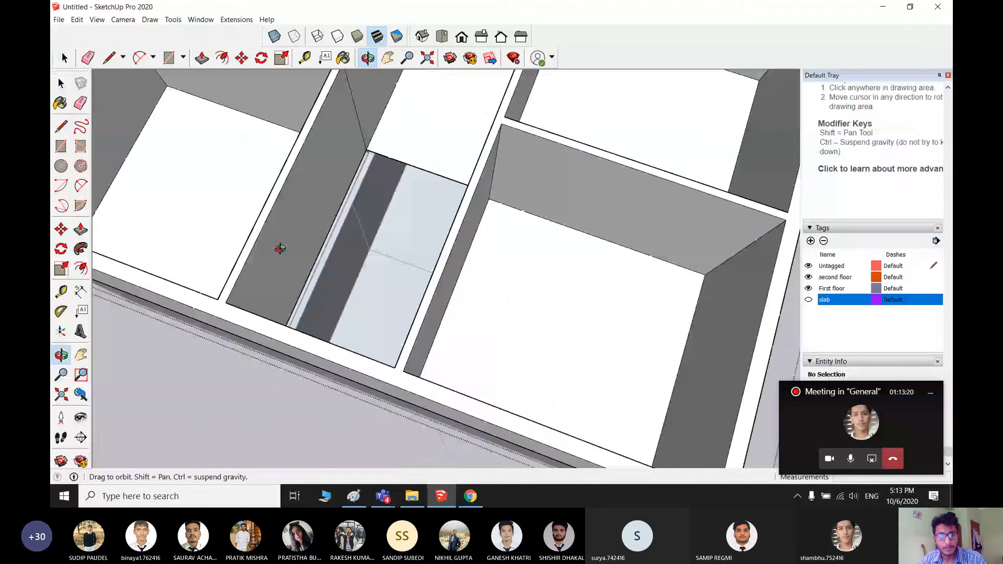
scroll(280, 249, "down", 8)
middle_click_drag(611, 280, 502, 334)
scroll(547, 308, "up", 4)
key("p")
scroll(502, 334, "down", 8)
key("space")
left_click(506, 331)
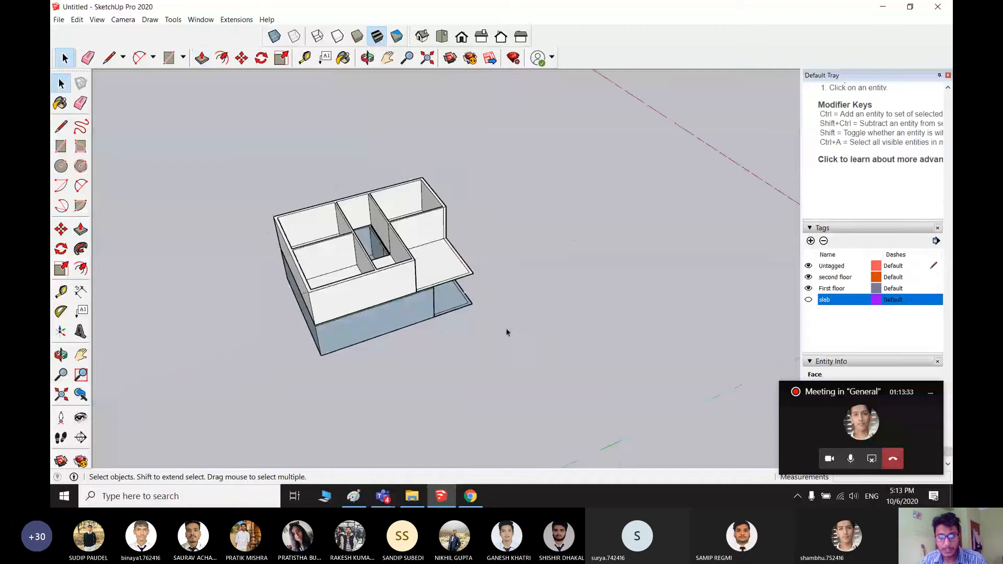
- Hide the First floor tag and examine the isolated second floor from the sides and above
left_click(808, 288)
middle_click_drag(412, 322, 408, 10)
scroll(385, 271, "up", 3)
scroll(406, 291, "down", 3)
middle_click_drag(526, 308, 362, 372)
scroll(494, 325, "up", 5)
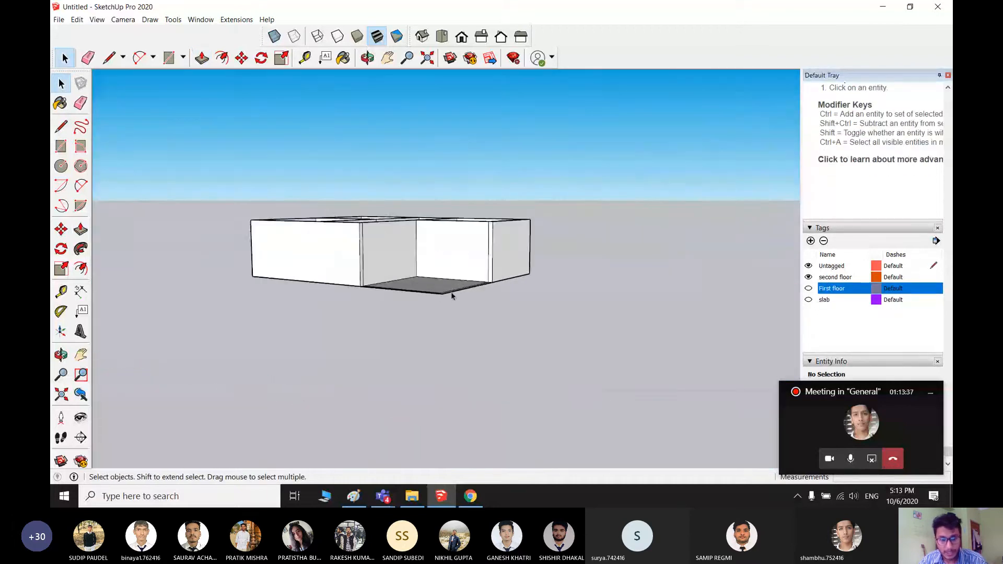
scroll(495, 325, "down", 2)
middle_click_drag(445, 307, 454, 315)
scroll(455, 315, "down", 3)
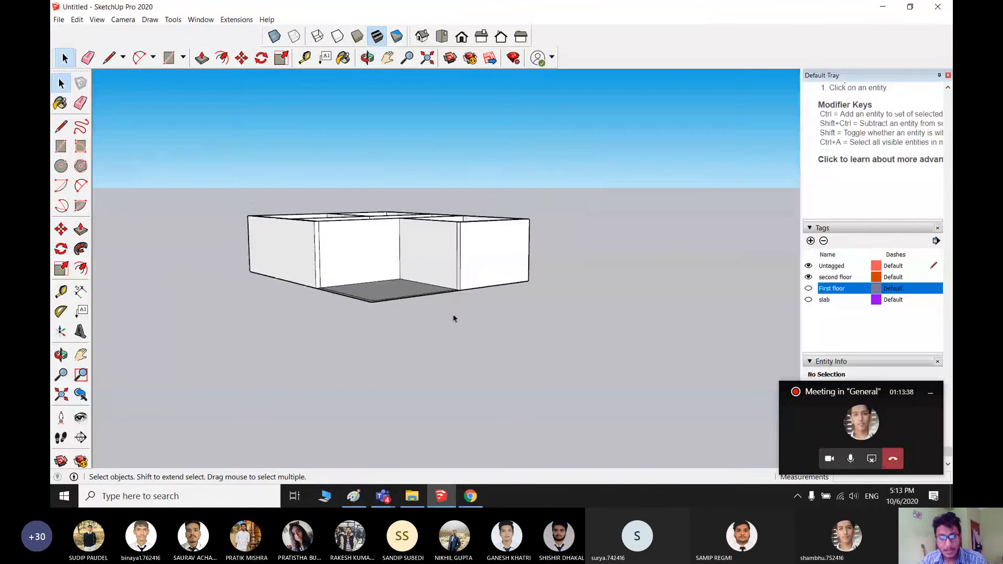
scroll(457, 302, "down", 2)
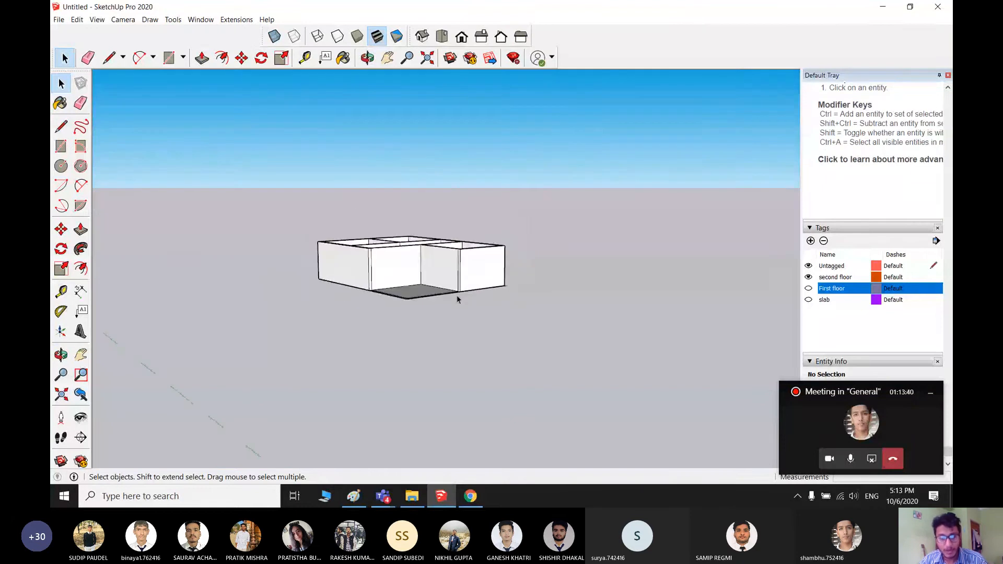
scroll(457, 296, "up", 3)
middle_click_drag(457, 296, 618, 430)
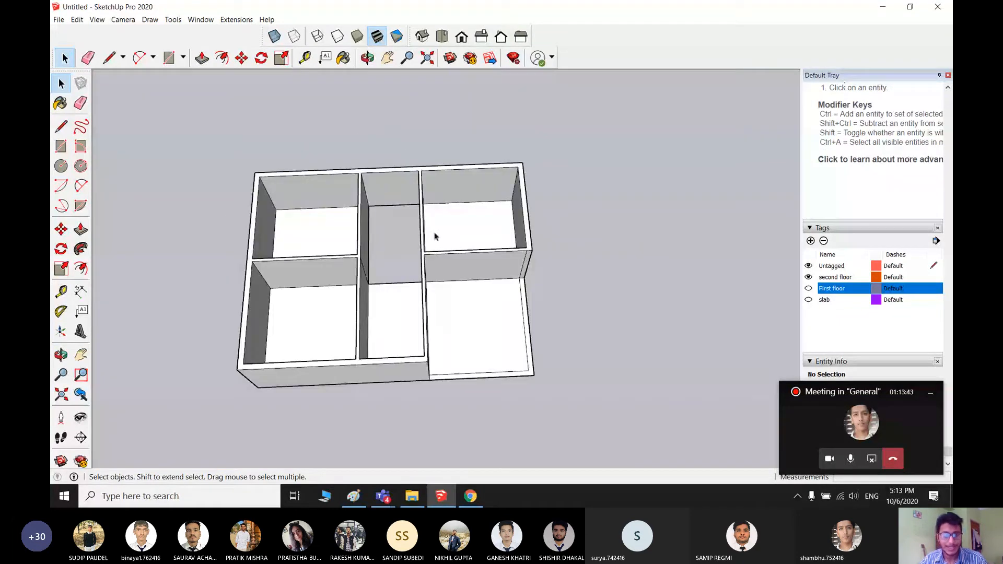
middle_click_drag(385, 261, 329, 238)
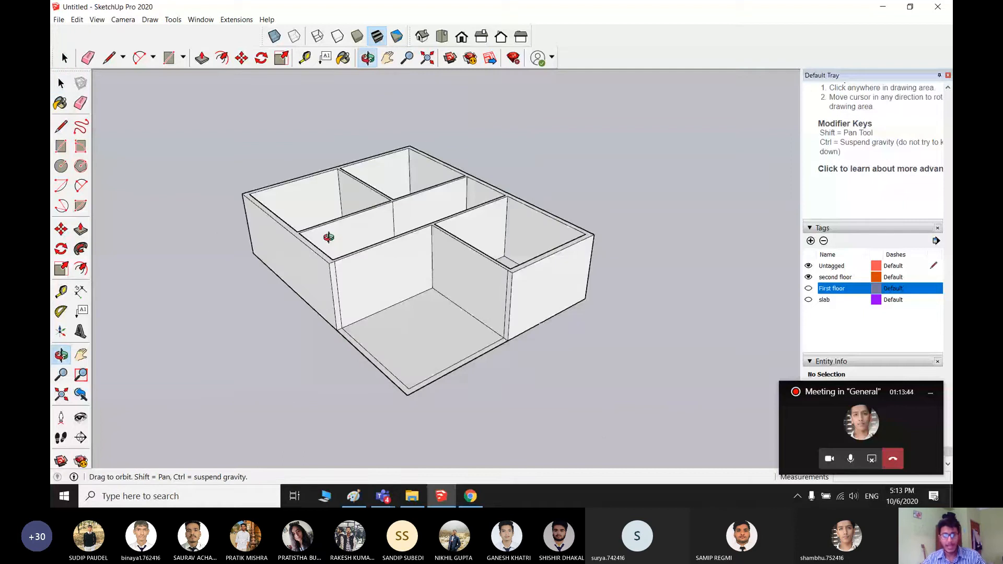
- Draw a practice rectangle on the empty ground beside the models and pull it 1/16" thick
scroll(410, 274, "down", 3)
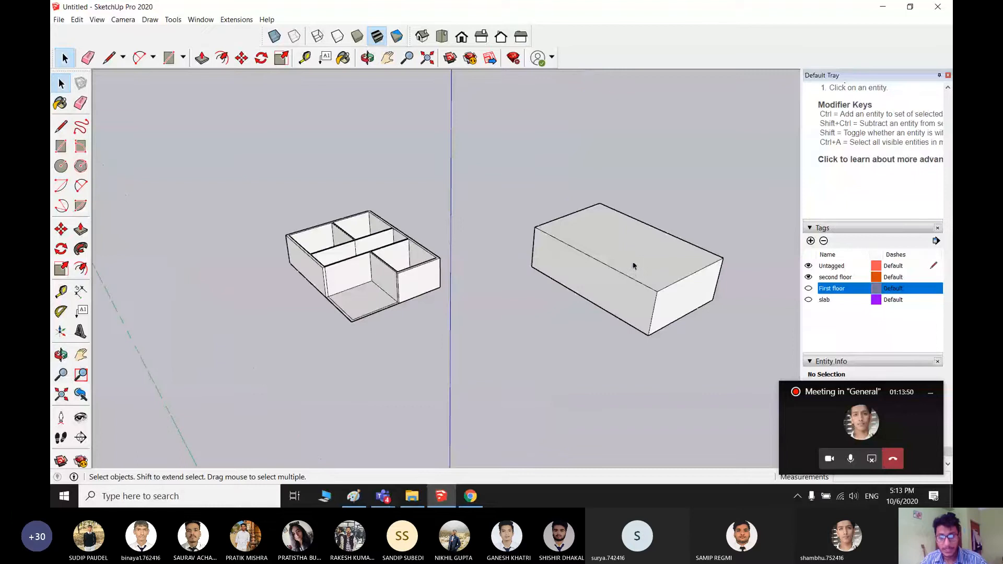
key("r")
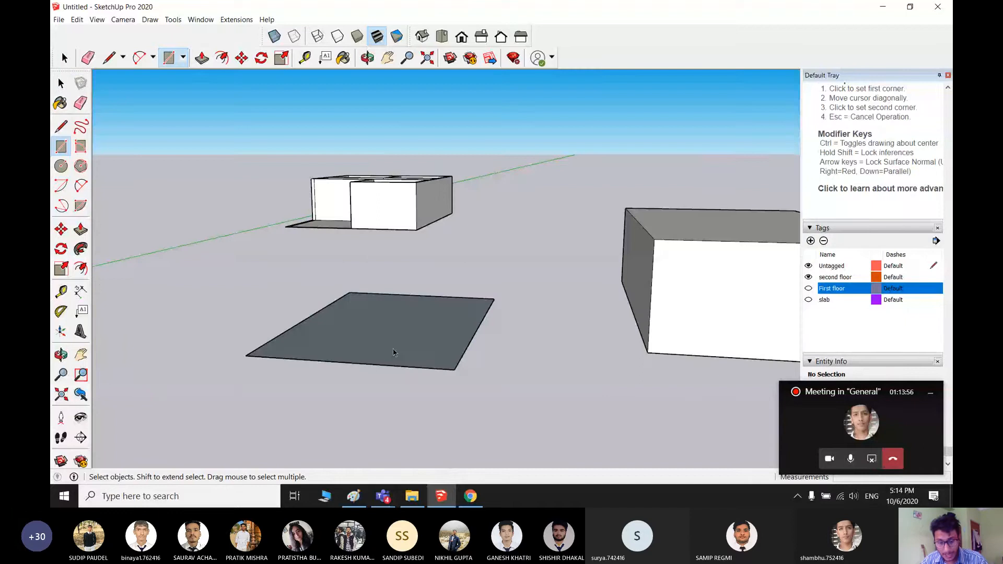
key("p")
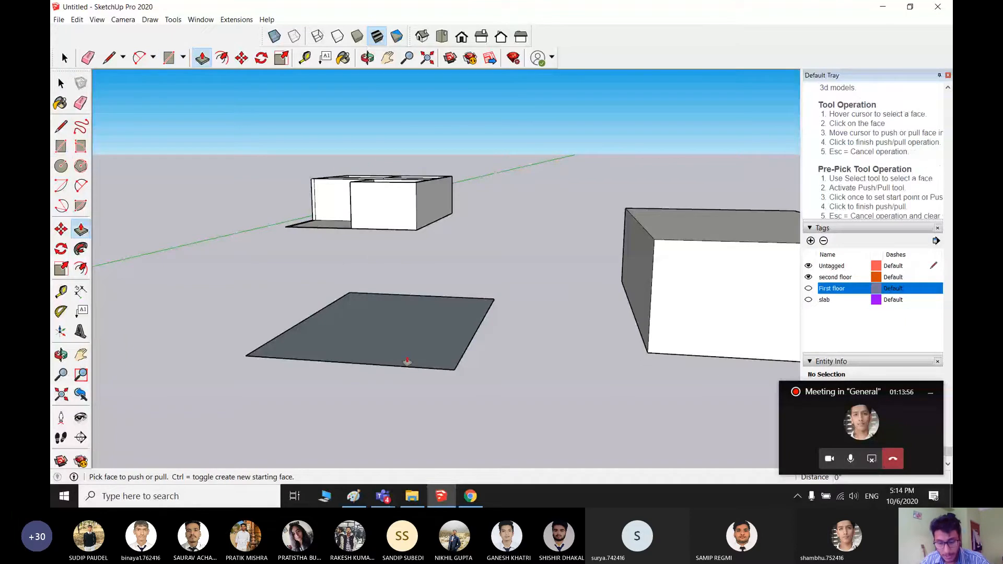
left_click(407, 362)
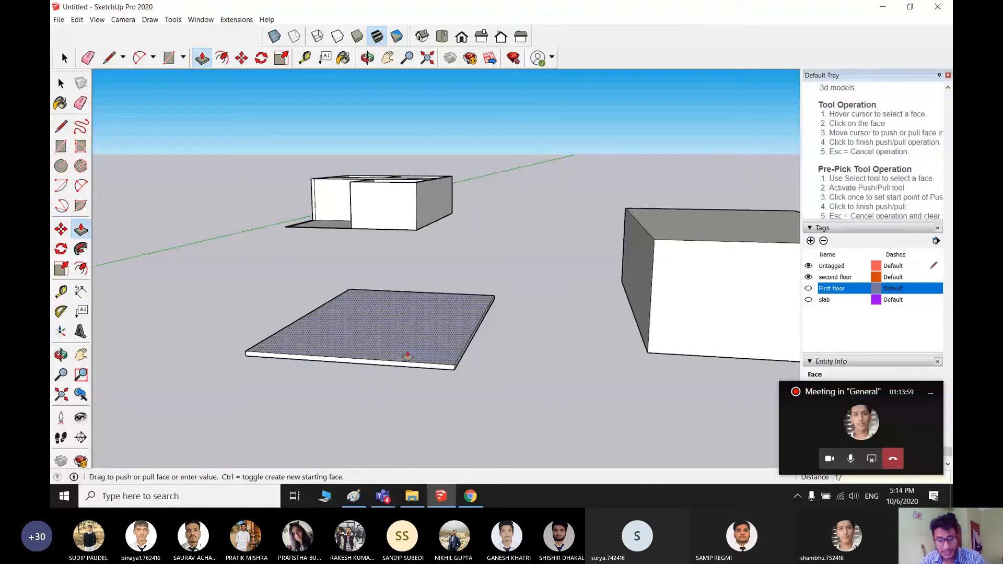
middle_click_drag(407, 356, 432, 370)
key("space")
- Draw a small rectangle along the practice slab's edge and push it 1/16" through to cut a notch
key("r")
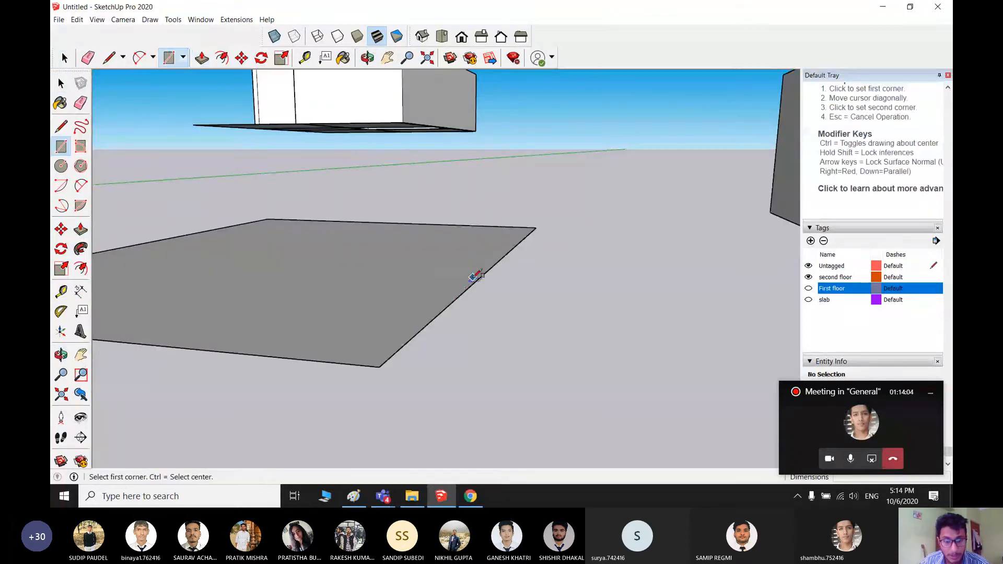
left_click(476, 280)
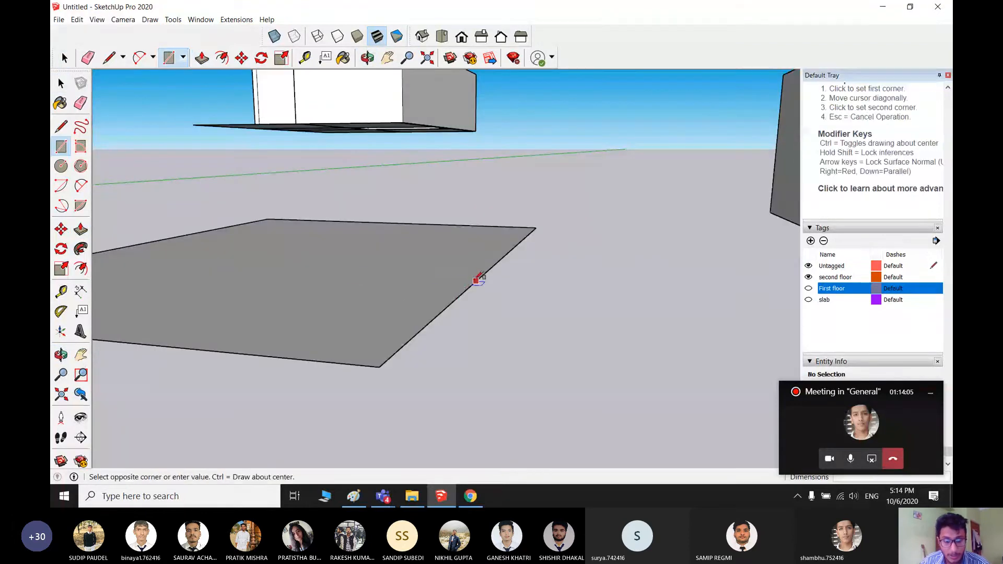
left_click(328, 332)
middle_click_drag(406, 354, 452, 385)
key("space")
key("p")
left_click(455, 385)
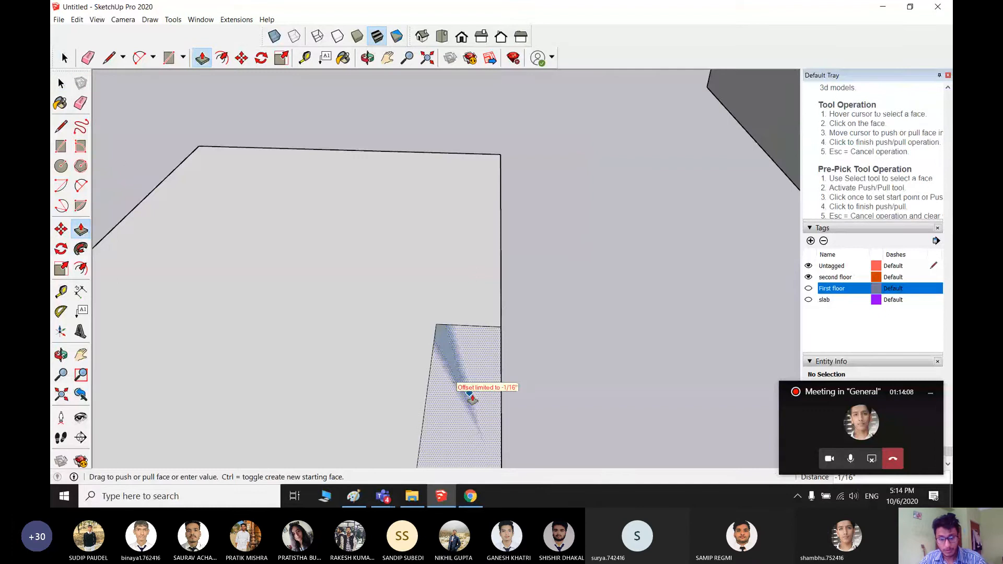
left_click(472, 400)
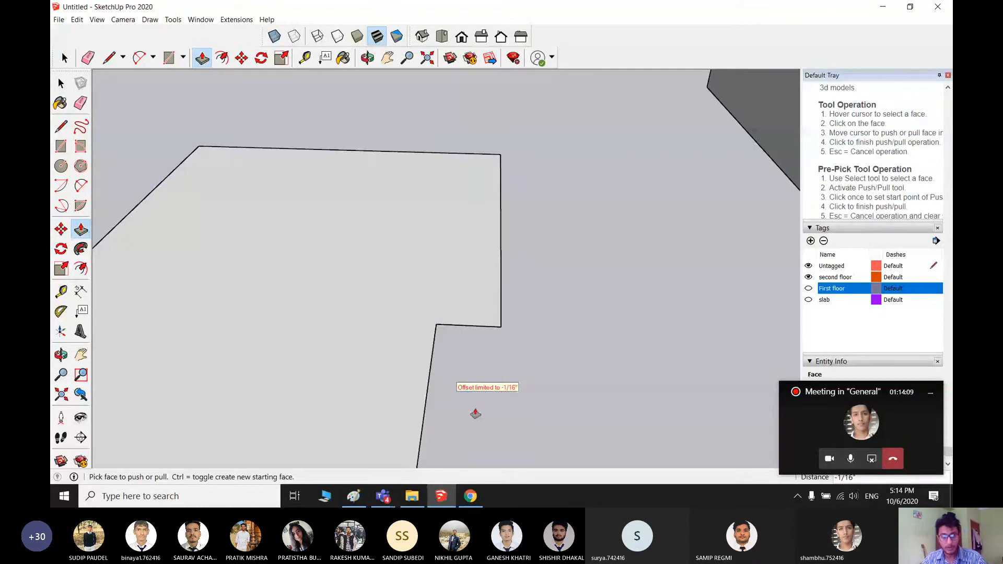
- Try pushing the practice slab notch's side face to resize the cut
middle_click_drag(475, 414, 474, 249)
left_click(475, 248)
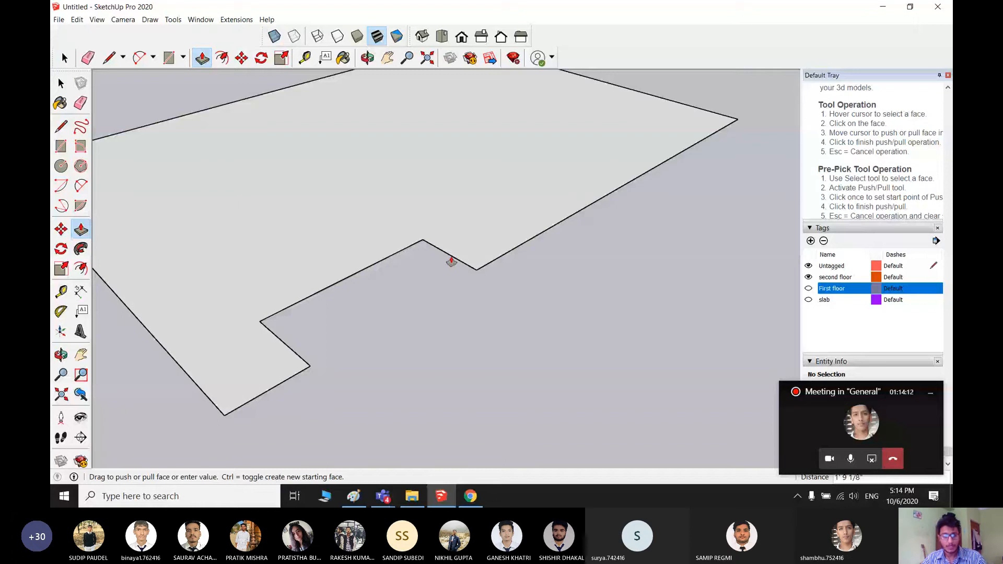
key("Escape")
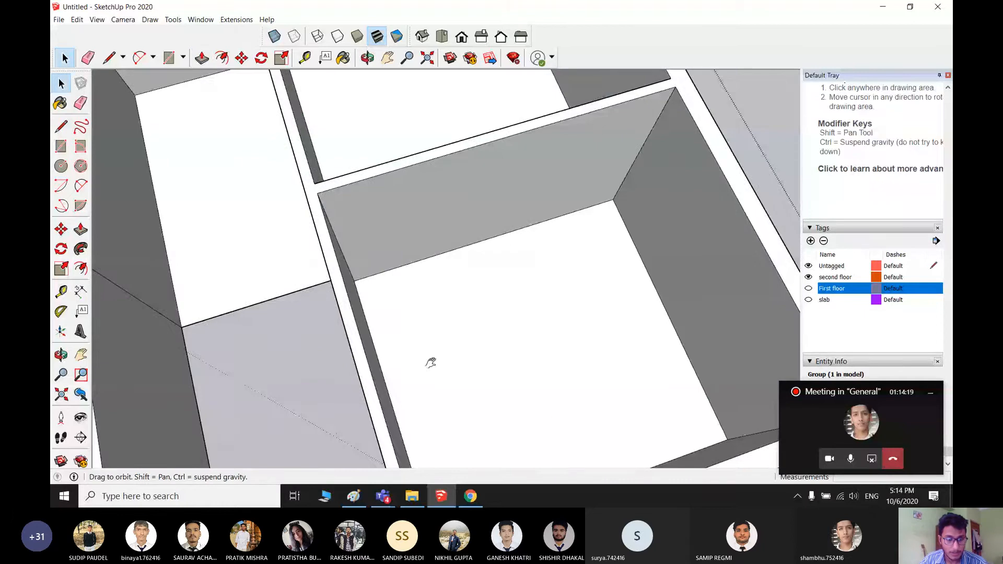
- Scale the second floor's corridor floor face by 1.18 along the red axis toward the opening, and leave the group
left_click(295, 282)
left_click(300, 291)
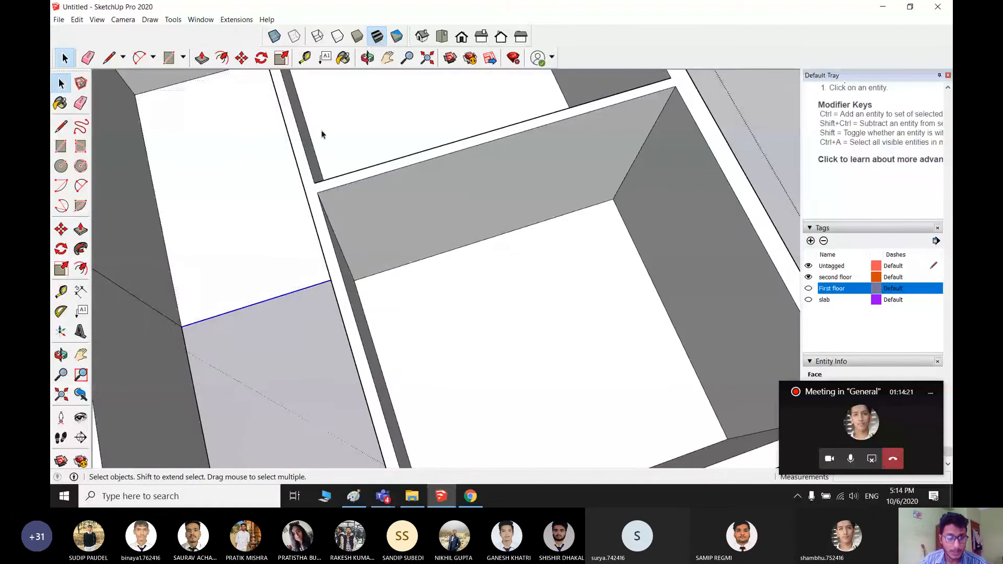
left_click(282, 58)
left_click(264, 302)
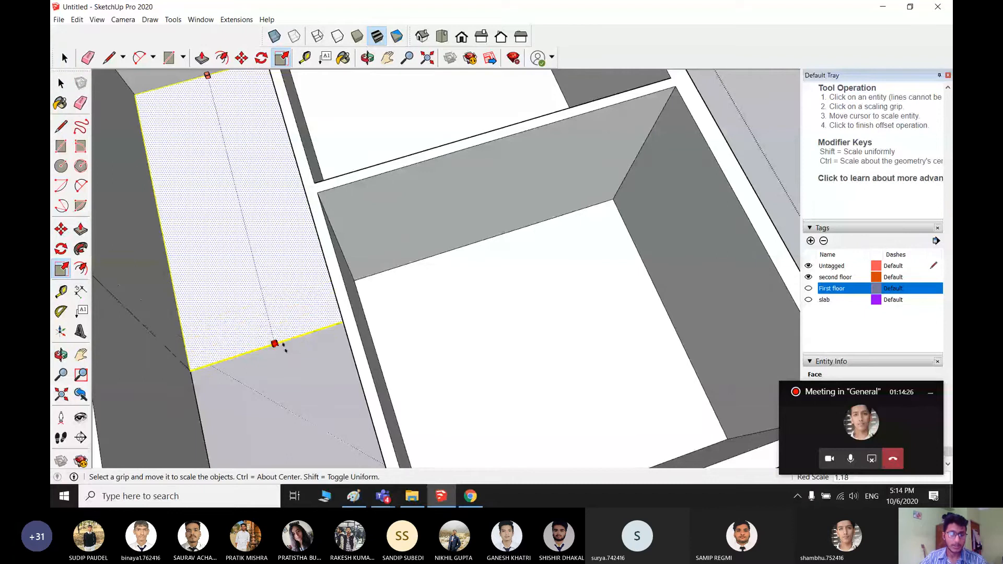
key("Escape")
scroll(303, 302, "down", 7)
middle_click_drag(513, 327, 659, 330, "shift")
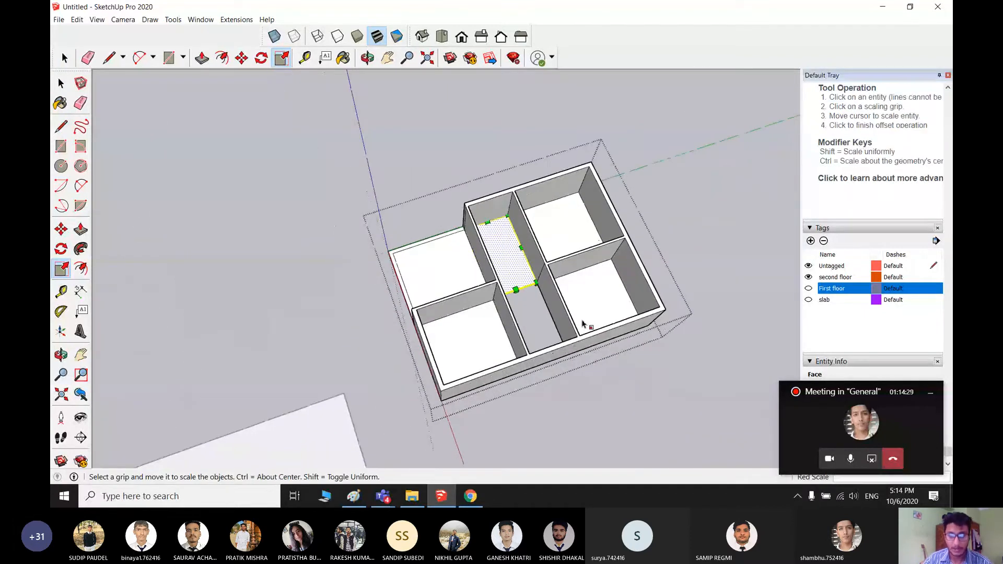
left_click(590, 384)
key("space")
- Select the whole practice slab beside the house and delete it
middle_click_drag(589, 384, 233, 291)
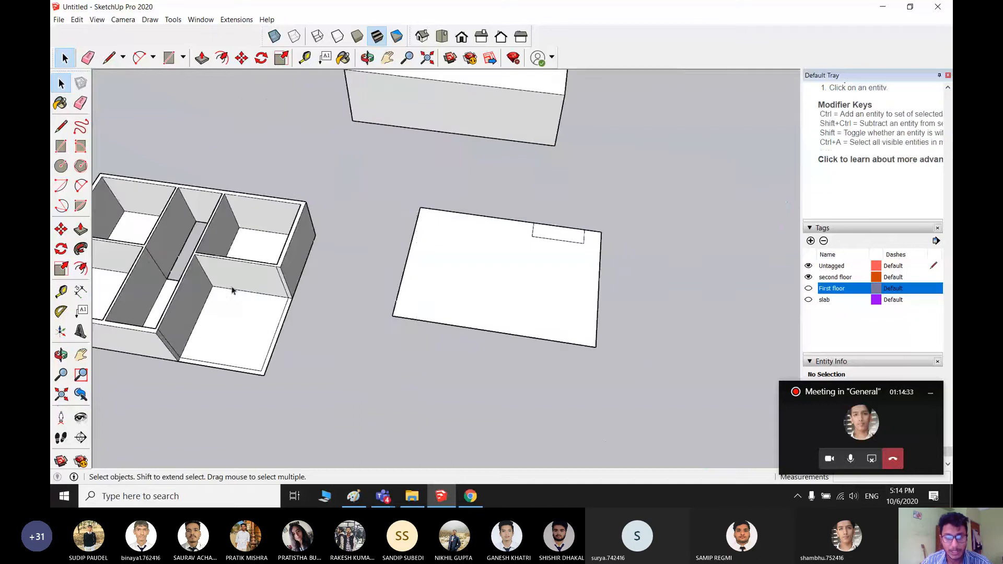
left_click_drag(683, 365, 469, 274)
middle_click_drag(389, 186, 467, 290)
left_click(381, 236)
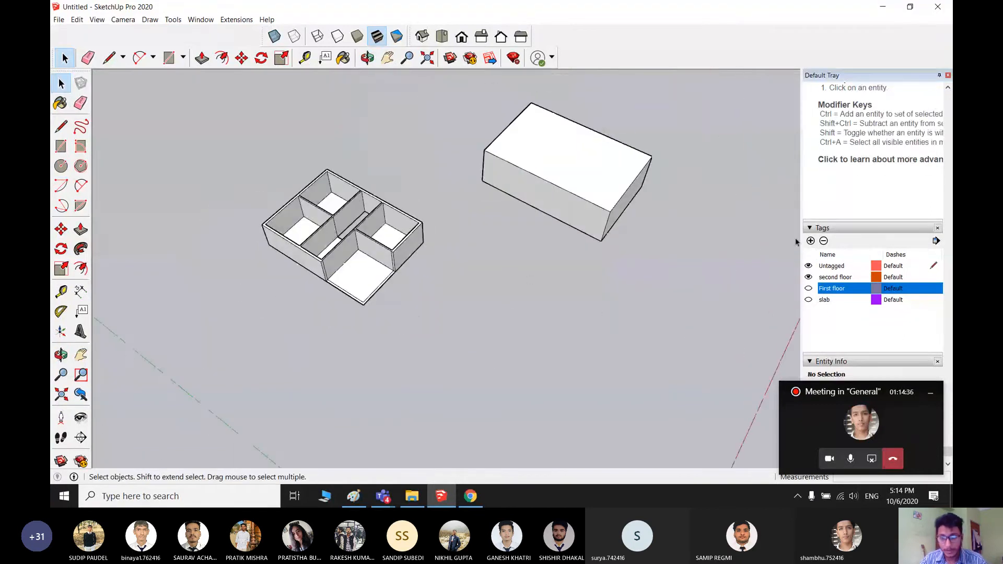
- Show the First floor and slab tags and hide the second floor tag
left_click(808, 288)
left_click(808, 300)
left_click(808, 277)
middle_click_drag(365, 245, 384, 258)
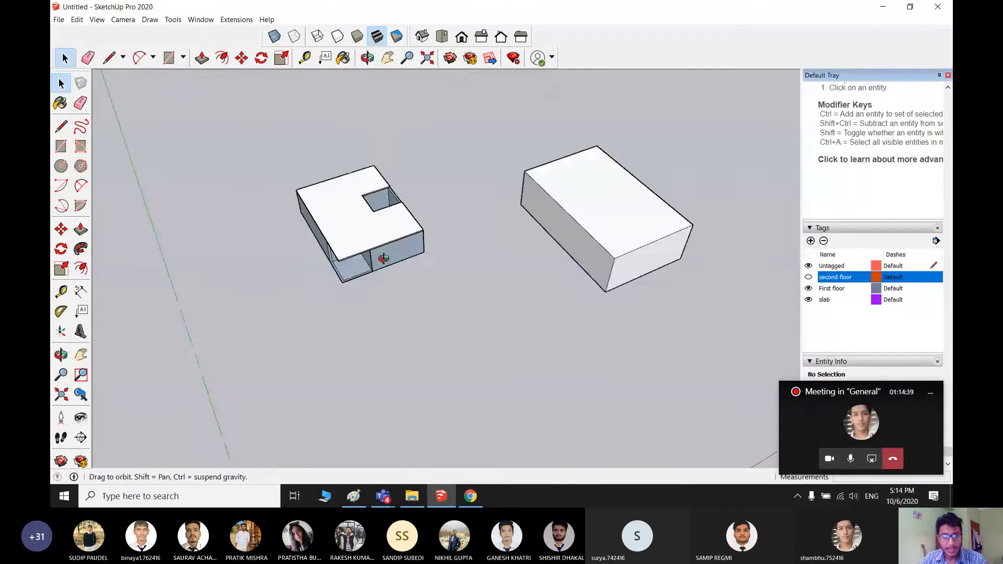
scroll(383, 258, "up", 3)
scroll(550, 277, "up", 2)
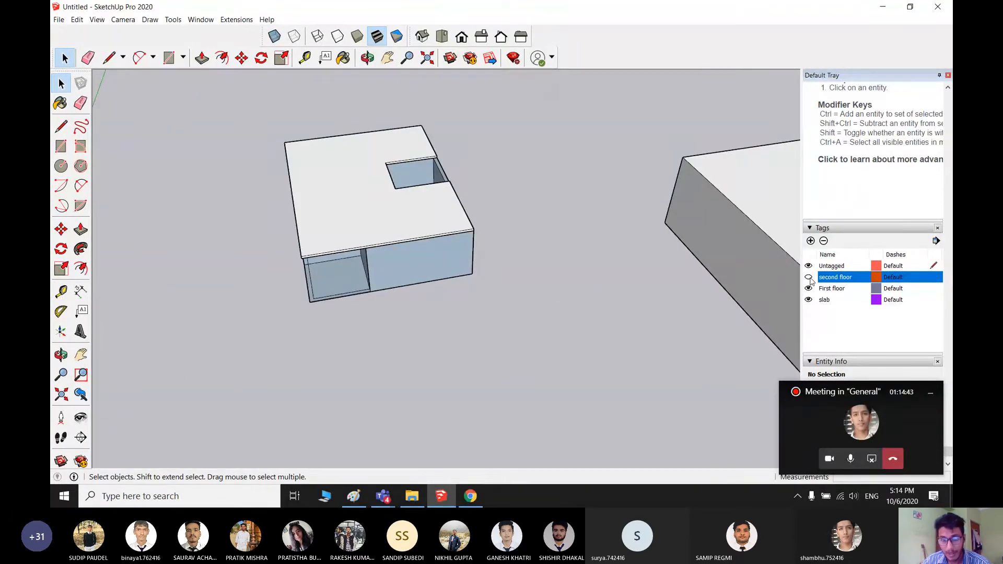
- Draw a 30' by 40' rectangle from corner to corner over the house slab's top face
middle_click_drag(501, 188, 341, 131)
key("r")
left_click(310, 124)
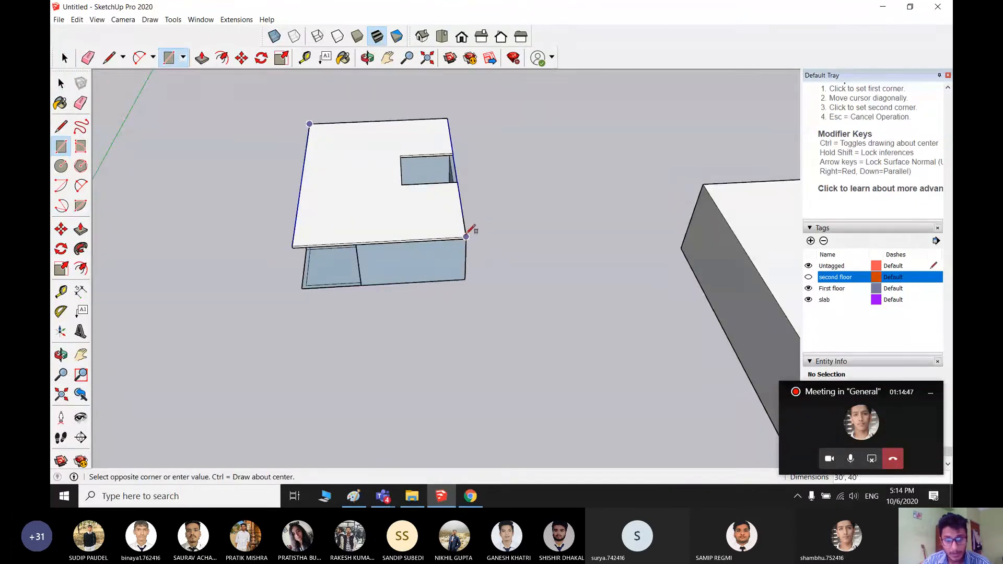
left_click(463, 235)
scroll(411, 225, "up", 2)
scroll(410, 219, "down", 2)
- Pull the 30' by 40' rectangle over the house slab up by 1/16" as a thin extra layer covering the opening
key("p")
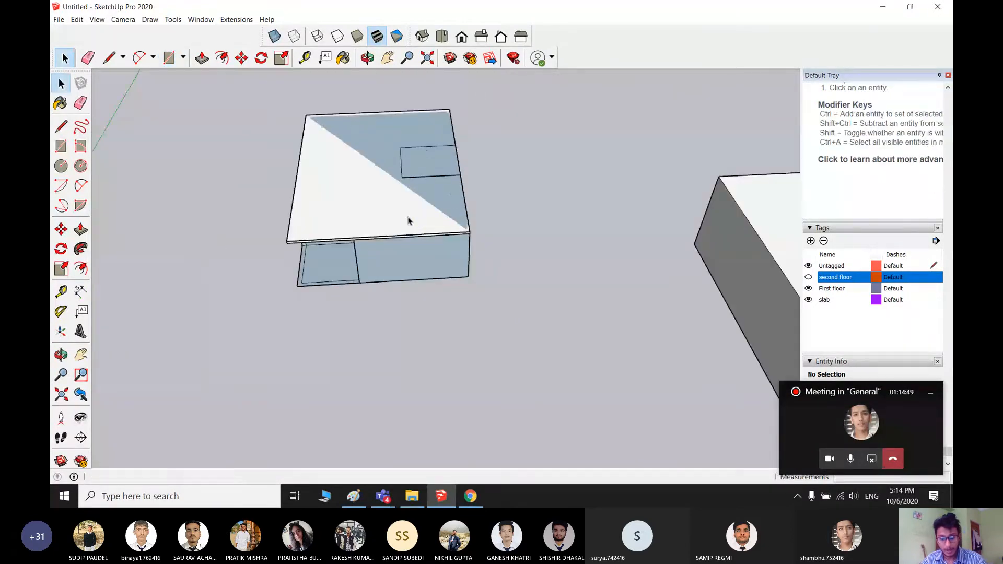
left_click(409, 218)
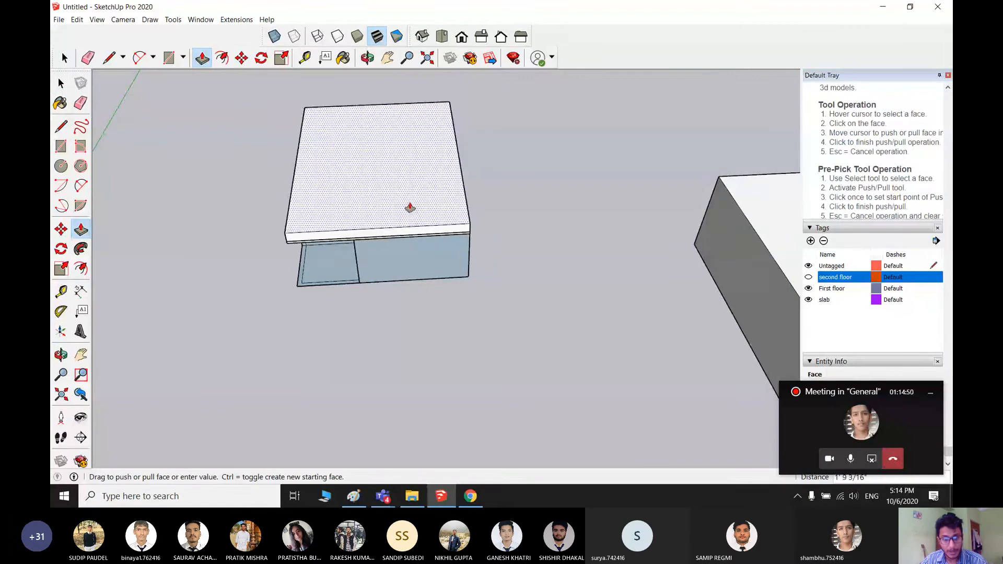
left_click(410, 217)
type("1")
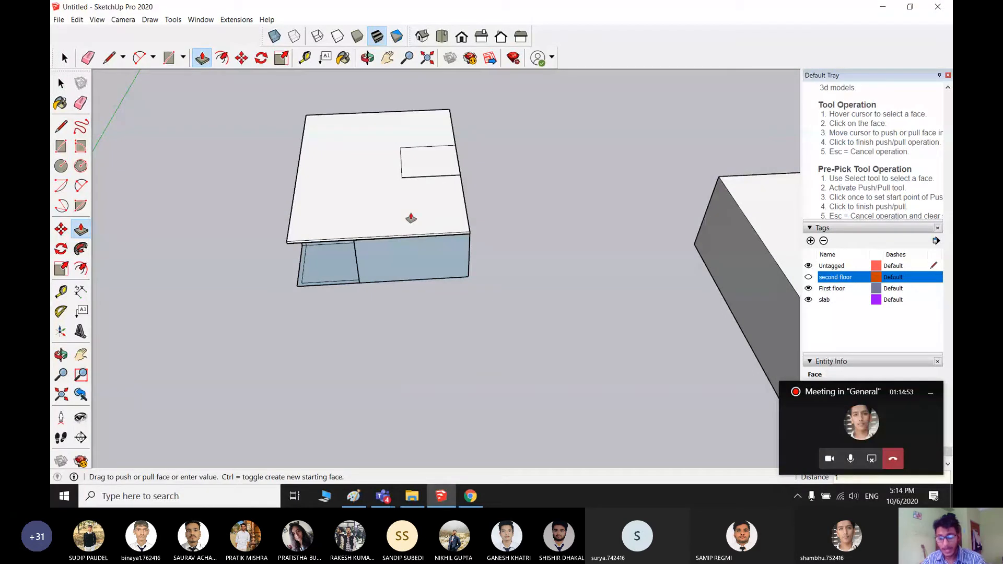
type("/16")
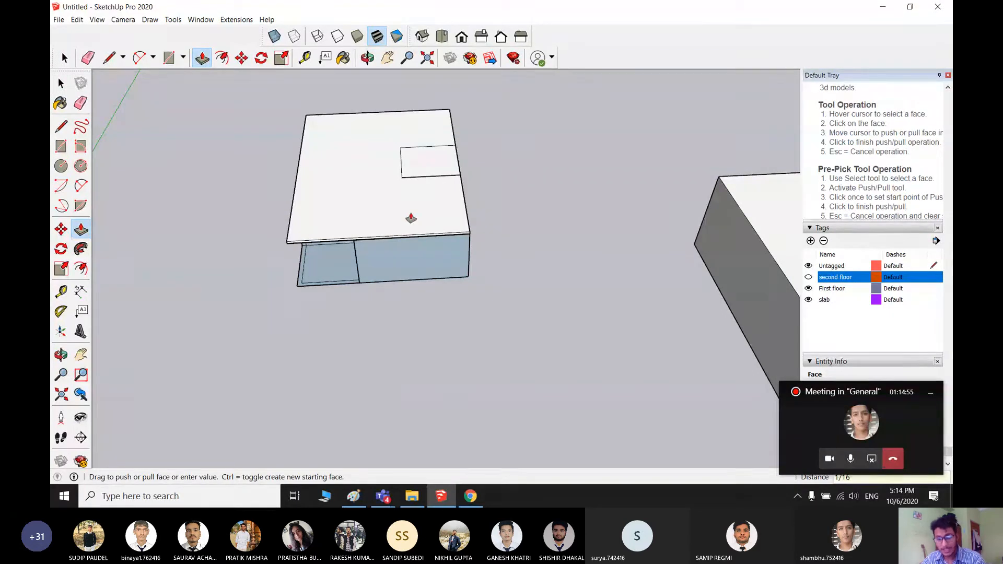
key("Return")
scroll(381, 202, "up", 3)
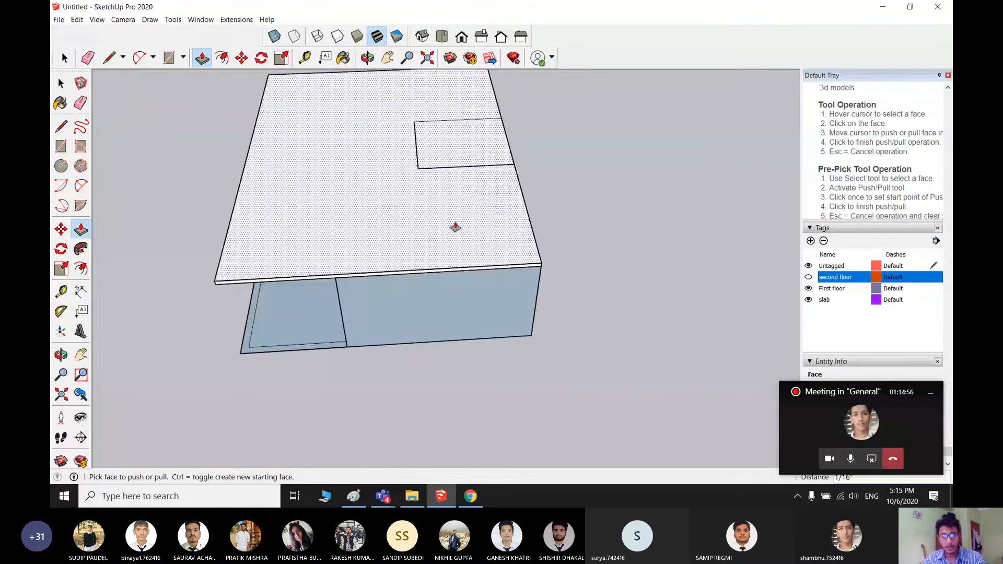
middle_click_drag(492, 214, 554, 232)
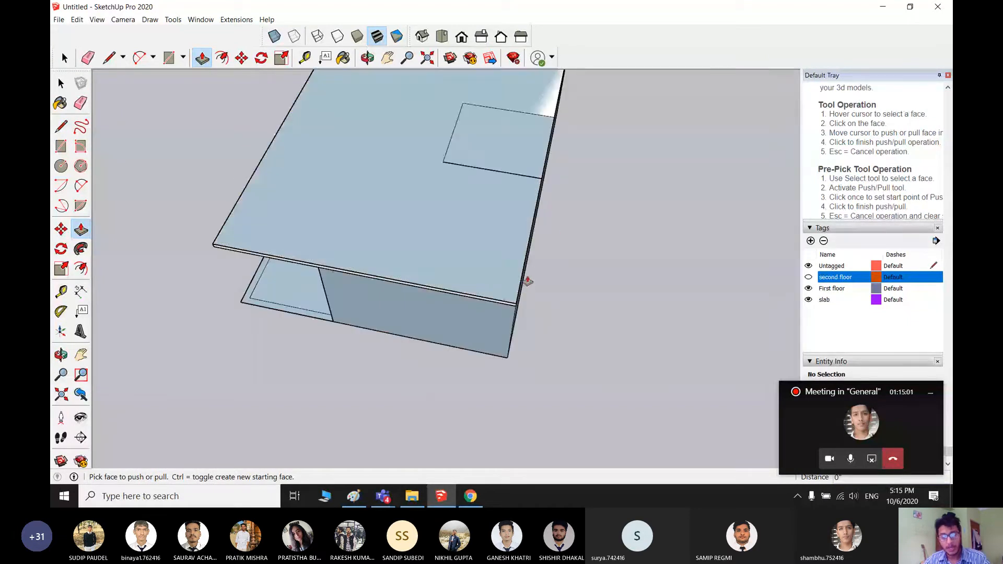
scroll(520, 283, "down", 3)
- Draw a practice rectangle on the ground beside the house and a narrow rectangle inside it
key("space")
key("r")
left_click(622, 219)
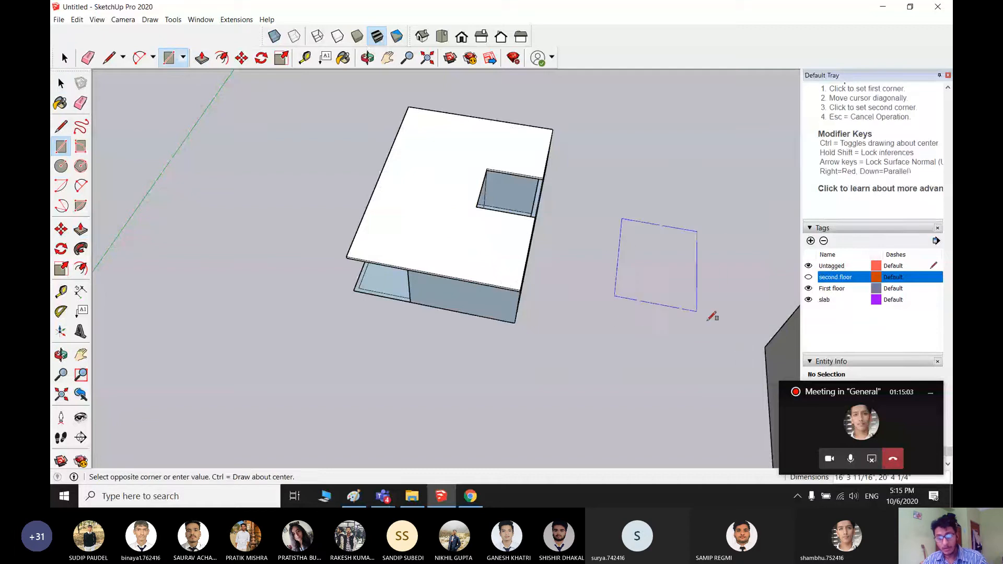
left_click(732, 357)
middle_click_drag(631, 380, 479, 259)
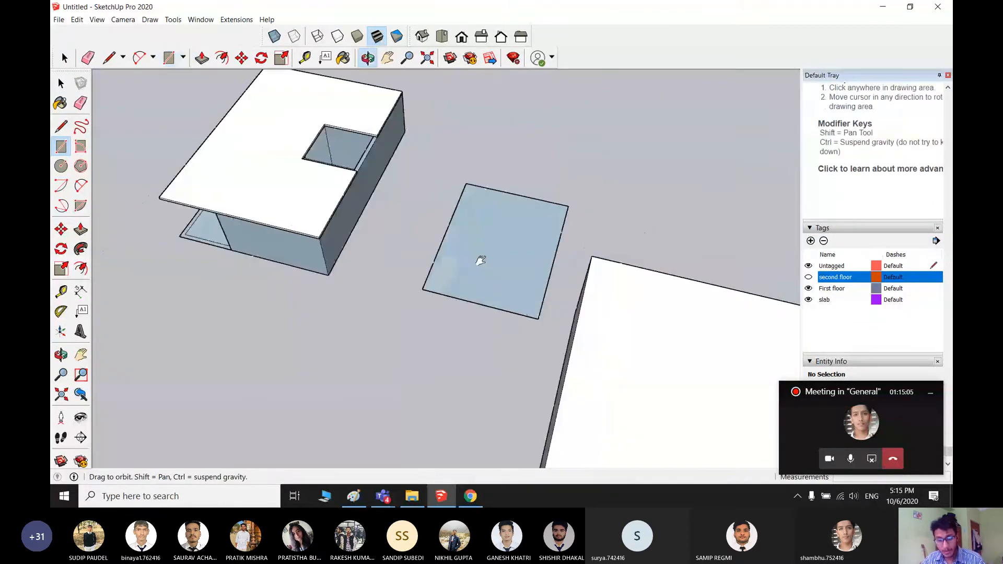
key("space")
key("r")
left_click(531, 244)
left_click(465, 221)
key("space")
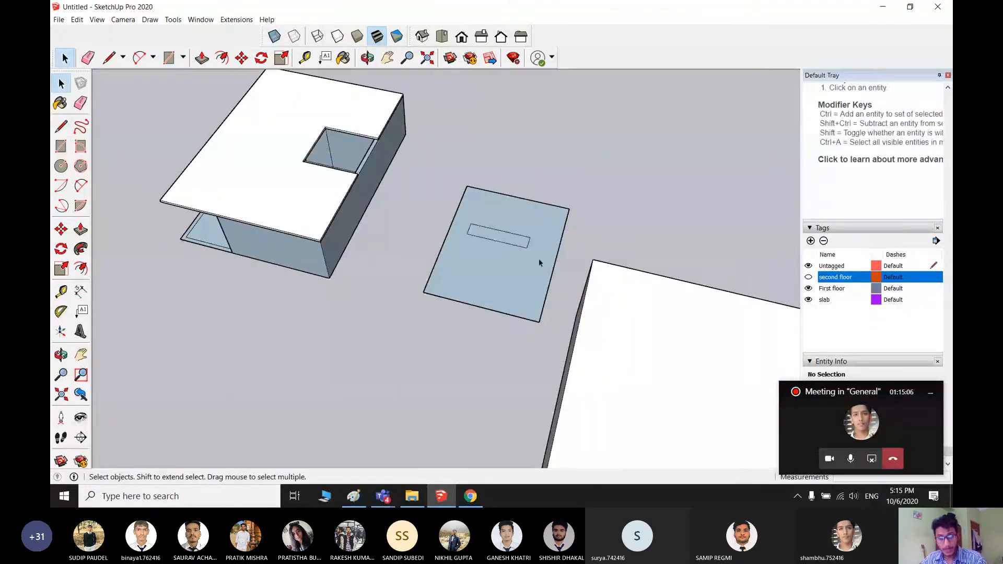
- Push the narrow rectangle down into the practice face to cut an open slot
key("p")
scroll(538, 246, "up", 2)
left_click(494, 228)
left_click(500, 241)
key("space")
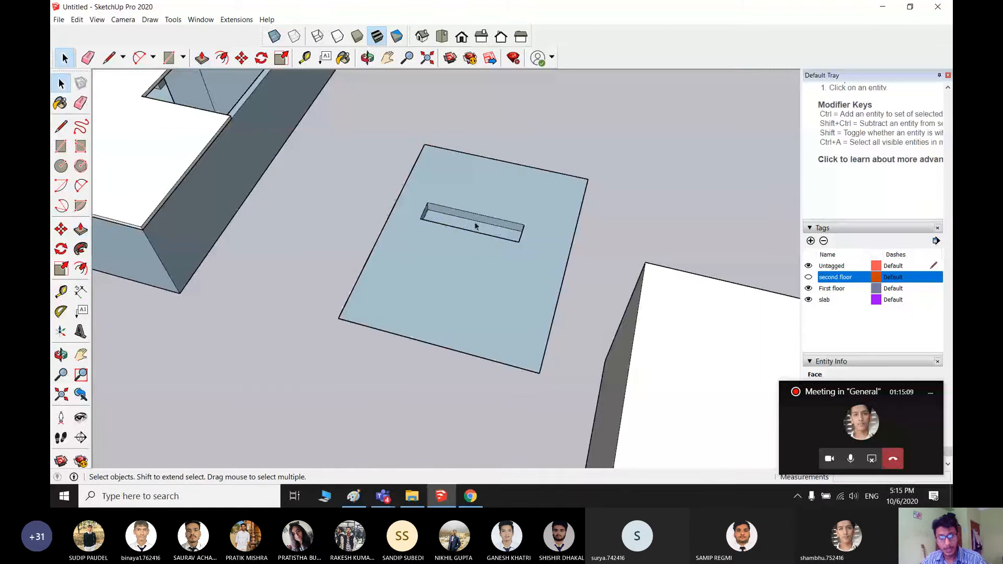
scroll(489, 234, "up", 1)
middle_click_drag(489, 234, 347, 171)
left_click(519, 249)
- Show the second floor tag and examine its corridor floor around the opening from several angles
left_click(611, 361)
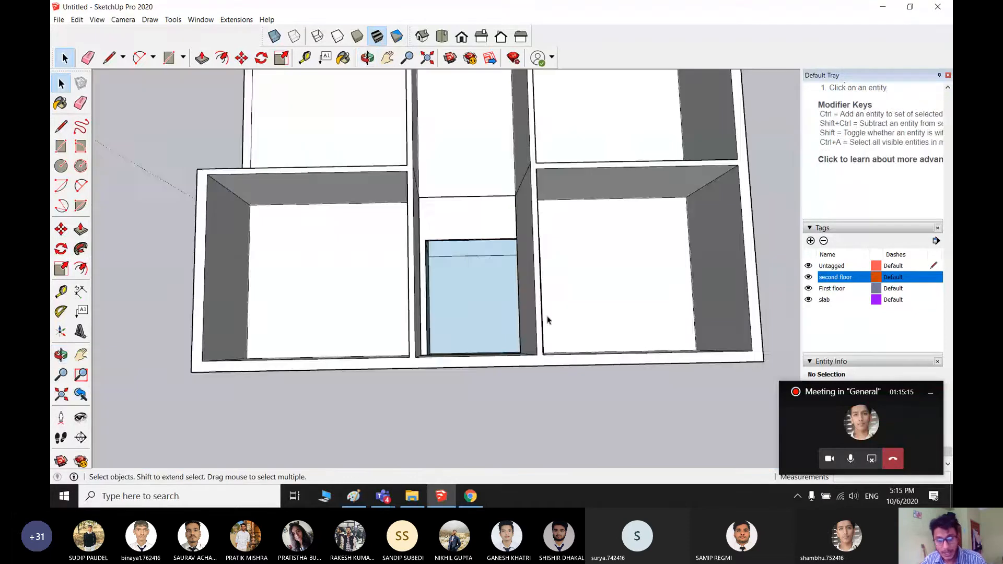
scroll(546, 317, "up", 1)
middle_click_drag(546, 316, 409, 327, "shift")
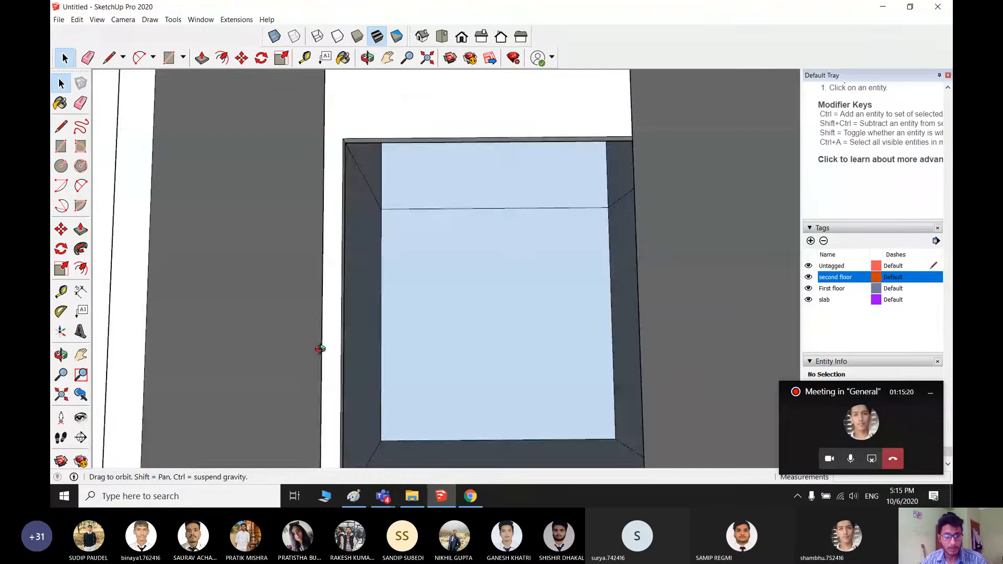
middle_click_drag(322, 347, 364, 259)
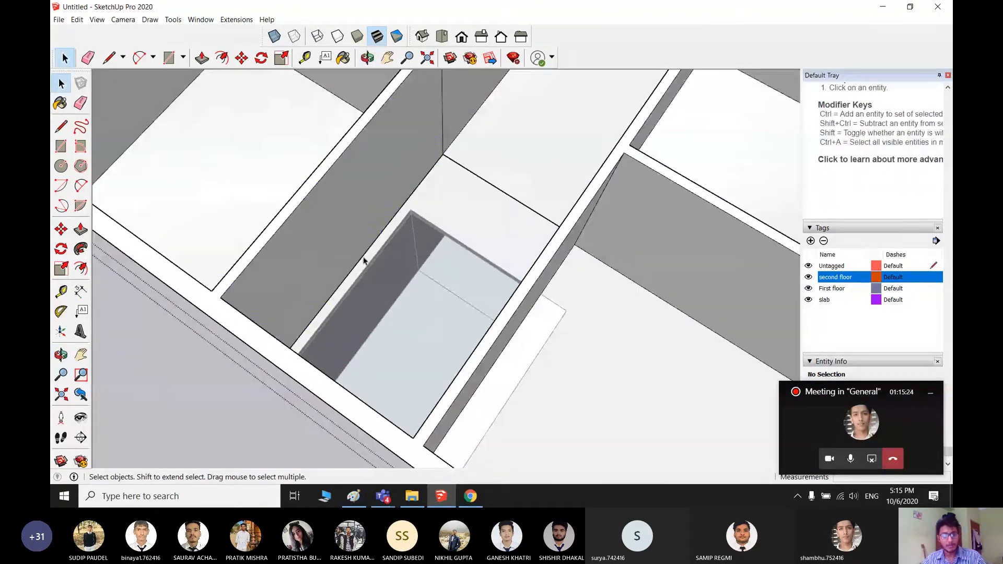
double_click(354, 267)
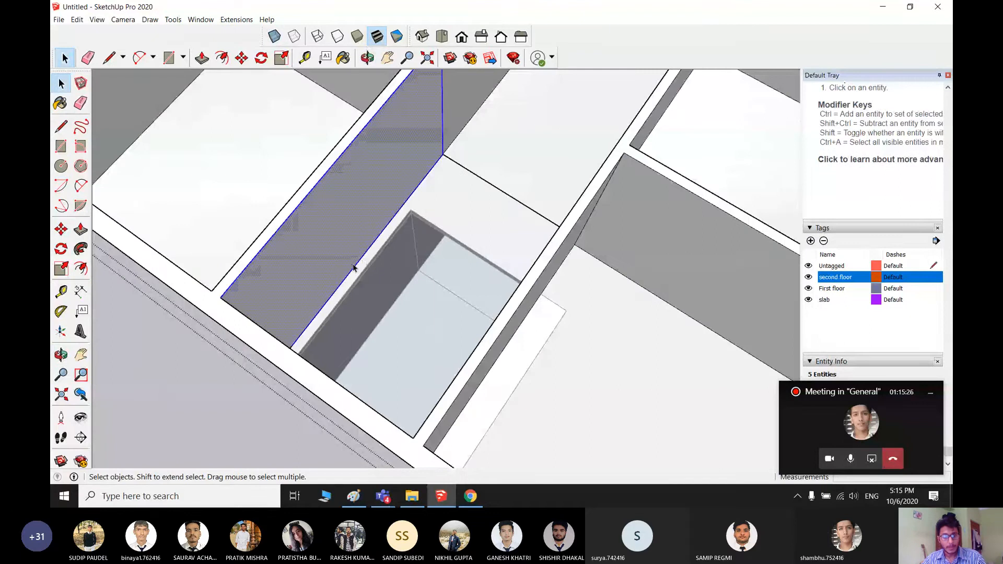
scroll(353, 267, "up", 2)
scroll(353, 284, "down", 3)
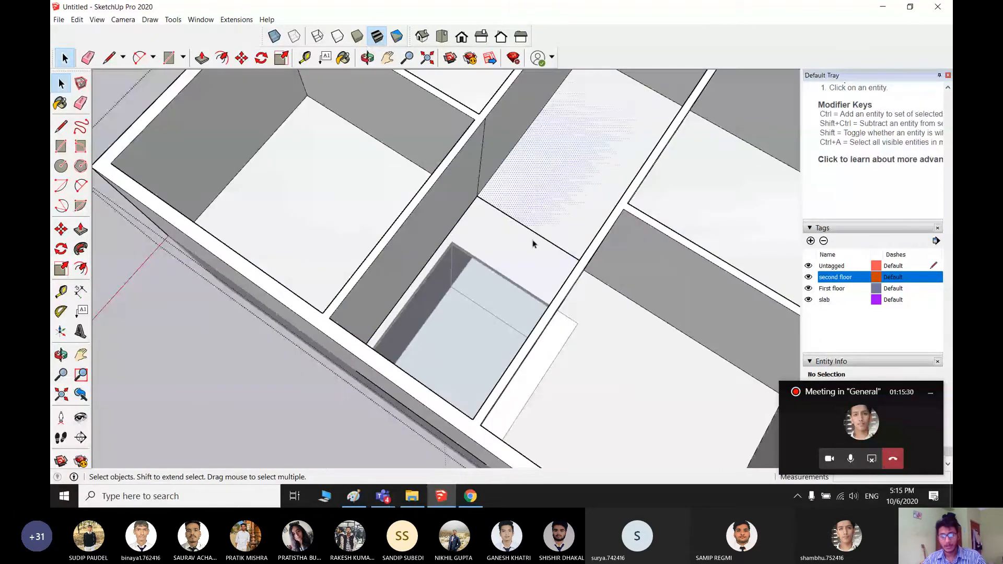
scroll(533, 249, "down", 6)
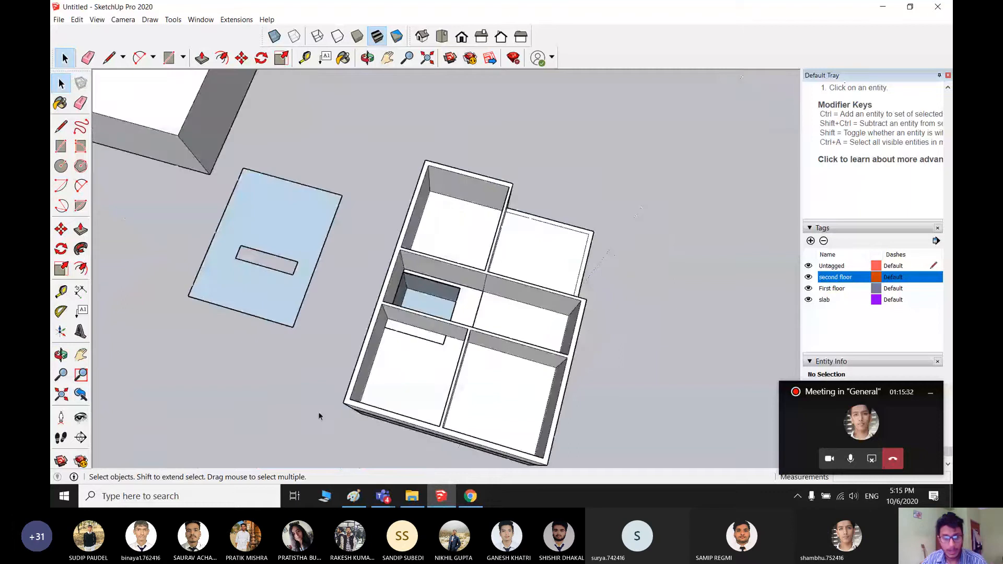
middle_click_drag(318, 416, 403, 206)
scroll(403, 206, "up", 2)
scroll(439, 282, "down", 3)
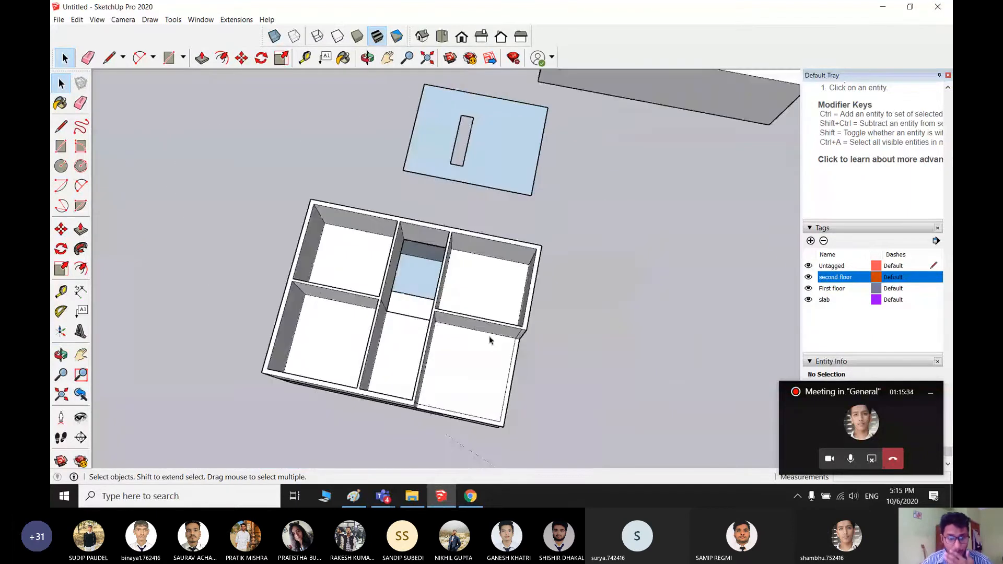
middle_click_drag(490, 340, 392, 265)
scroll(392, 265, "up", 5)
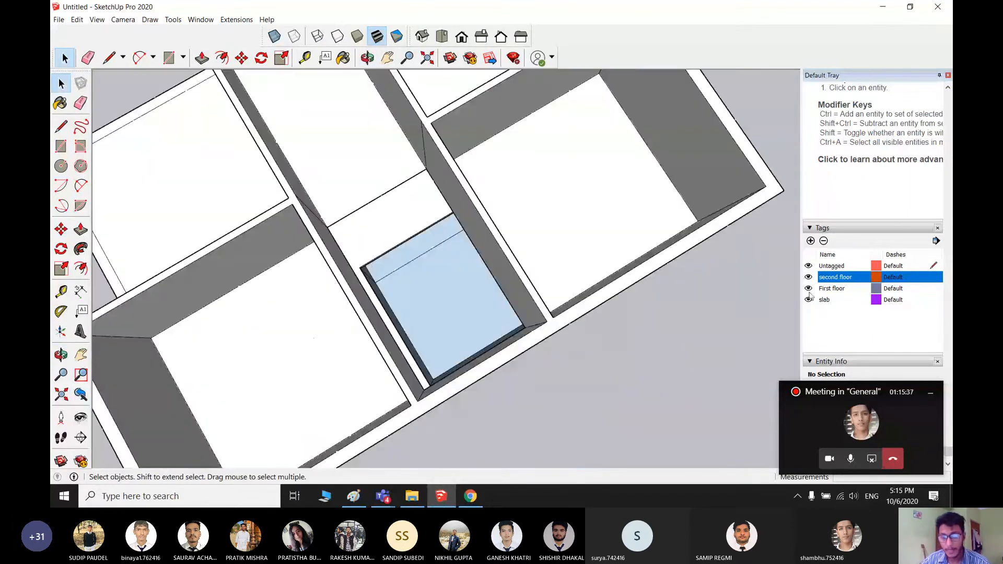
- Hide the slab tag and try to scale the second floor's corridor floor face toward the opening, leaving the group
left_click(808, 300)
middle_click_drag(554, 293, 527, 321)
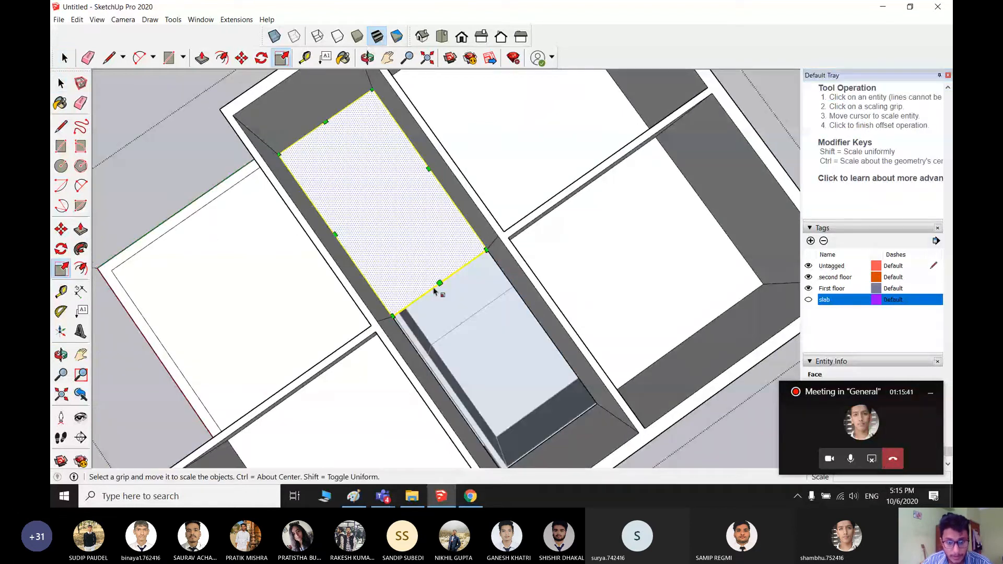
left_click(440, 283)
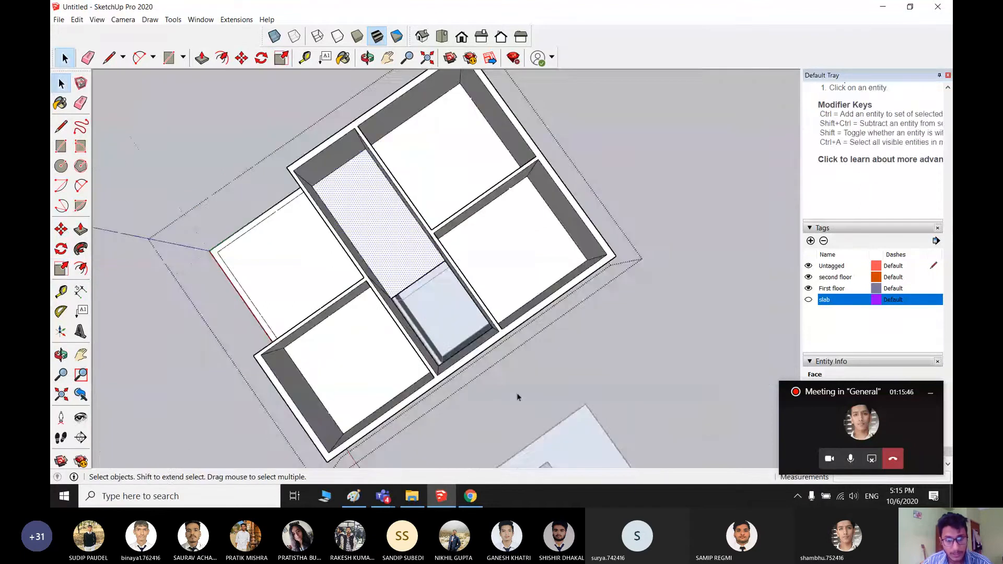
left_click(517, 396)
- Try to erase the vertical edge on the second floor's corridor wall from outside the group, and undo the erasure
middle_click_drag(518, 397, 701, 261)
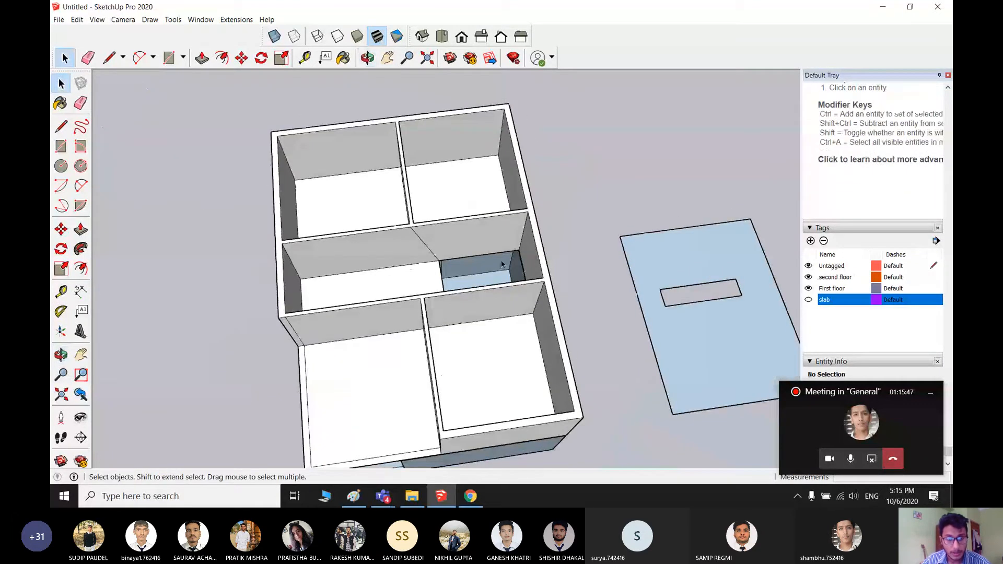
scroll(491, 251, "up", 2)
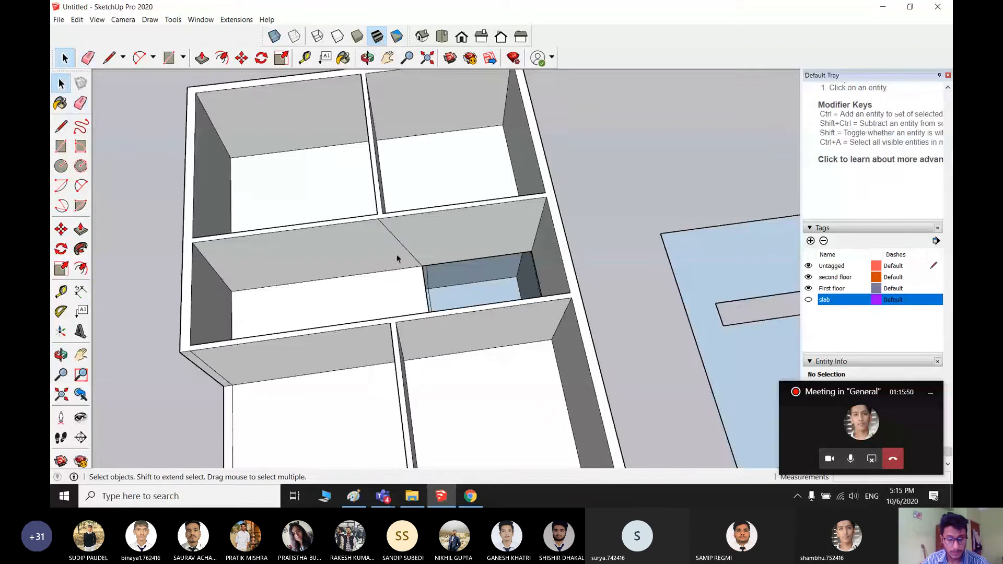
key("e")
left_click(398, 251)
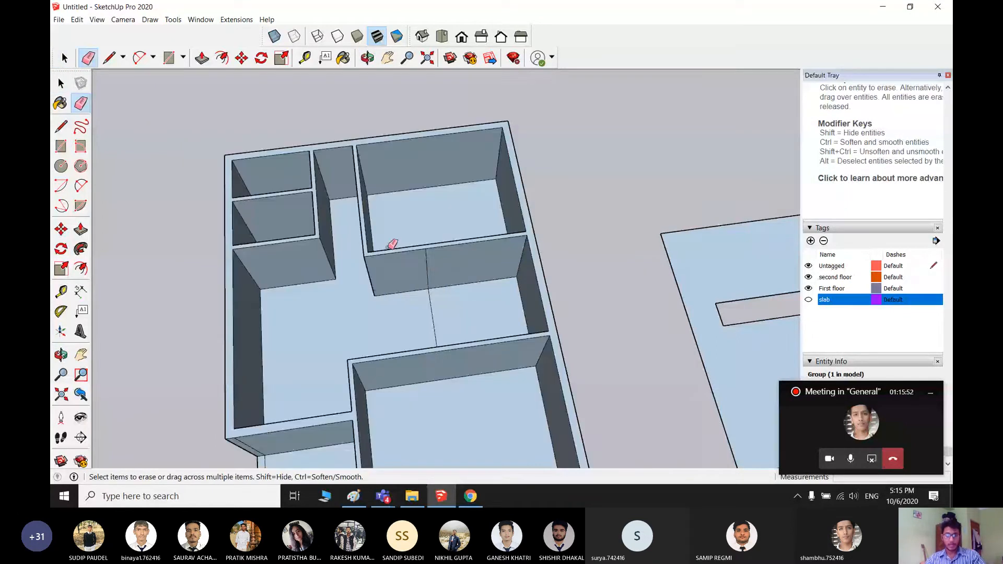
key("ctrl+z")
key("space")
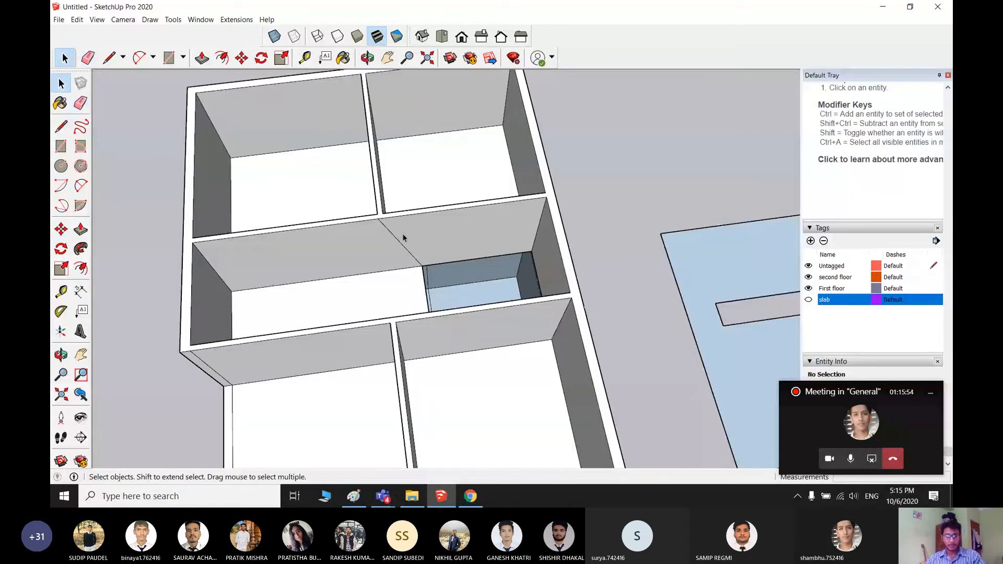
- Erase the vertical edge on the second floor's corridor wall from inside the group
key("e")
mouse_move(403, 238)
middle_mouse_down()
mouse_move(534, 363)
mouse_move(610, 292)
mouse_move(595, 303)
mouse_move(453, 288)
mouse_move(366, 213)
middle_mouse_up()
key("space")
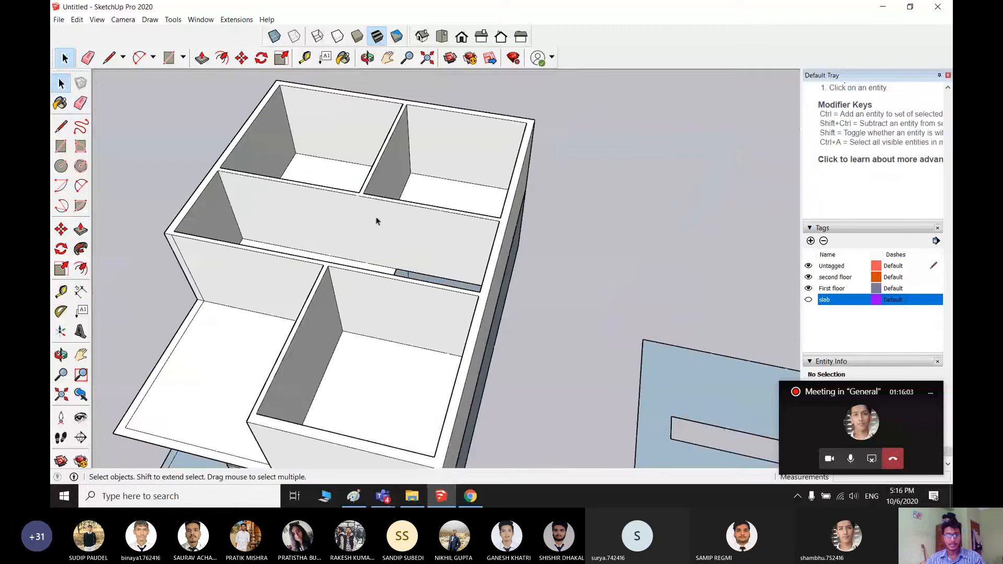
- Try erasing on the second floor again from outside its group, and undo the erasure
key("e")
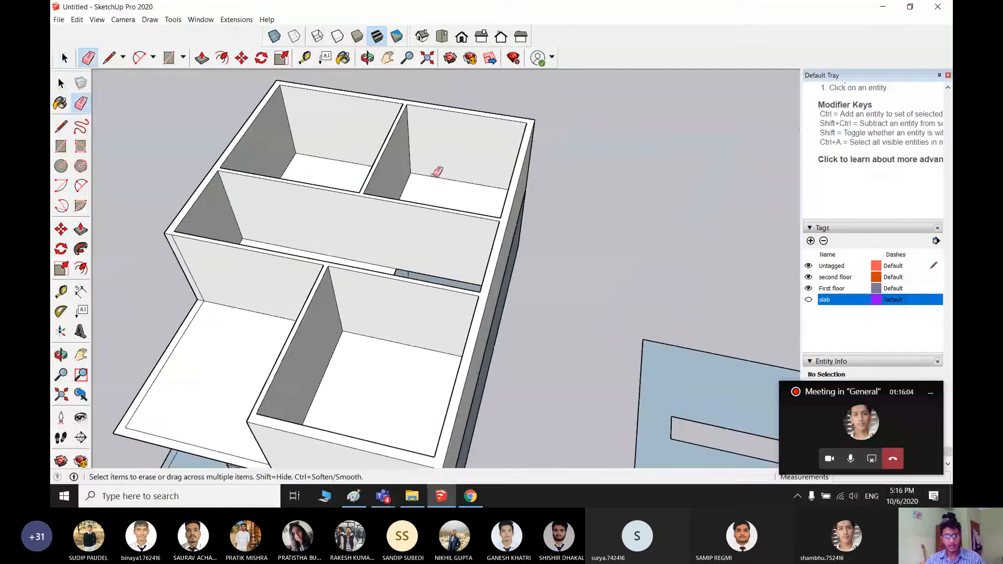
scroll(438, 171, "down", 5)
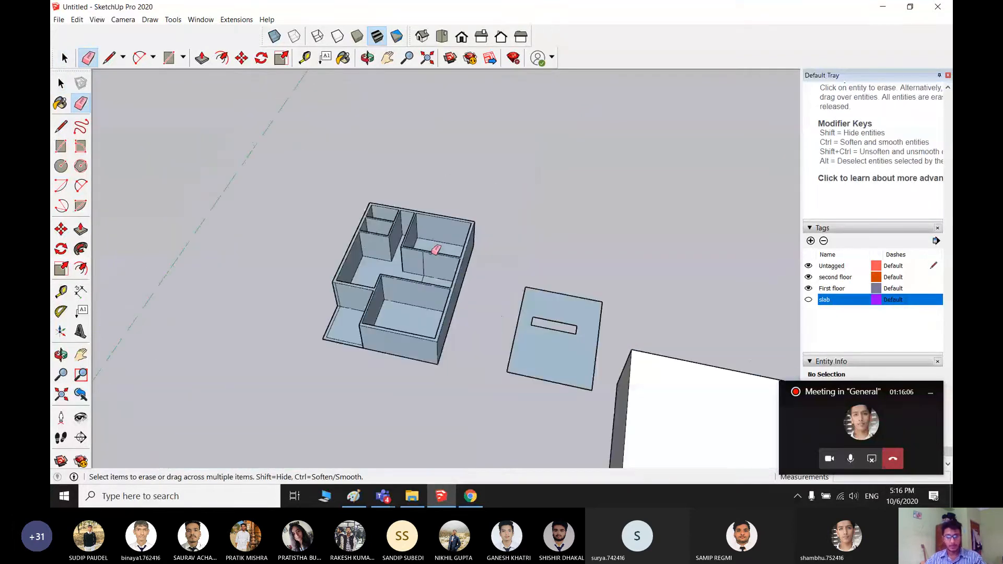
middle_click_drag(436, 250, 802, 301)
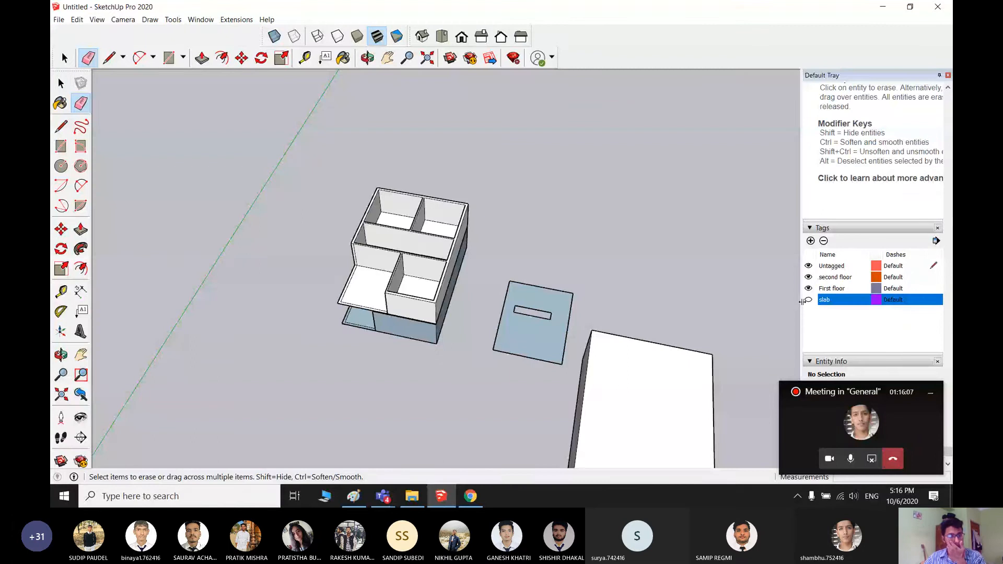
- Show the slab tag, and delete the practice rectangle and the large block beside the house
mouse_move(340, 334)
middle_mouse_down()
mouse_move(385, 324)
mouse_move(475, 358)
middle_mouse_up()
scroll(561, 317, "up", 2)
scroll(557, 320, "down", 2)
middle_click_drag(557, 319, 358, 207, "shift")
left_click_drag(444, 303, 283, 169)
key("space")
left_click_drag(532, 341, 319, 142)
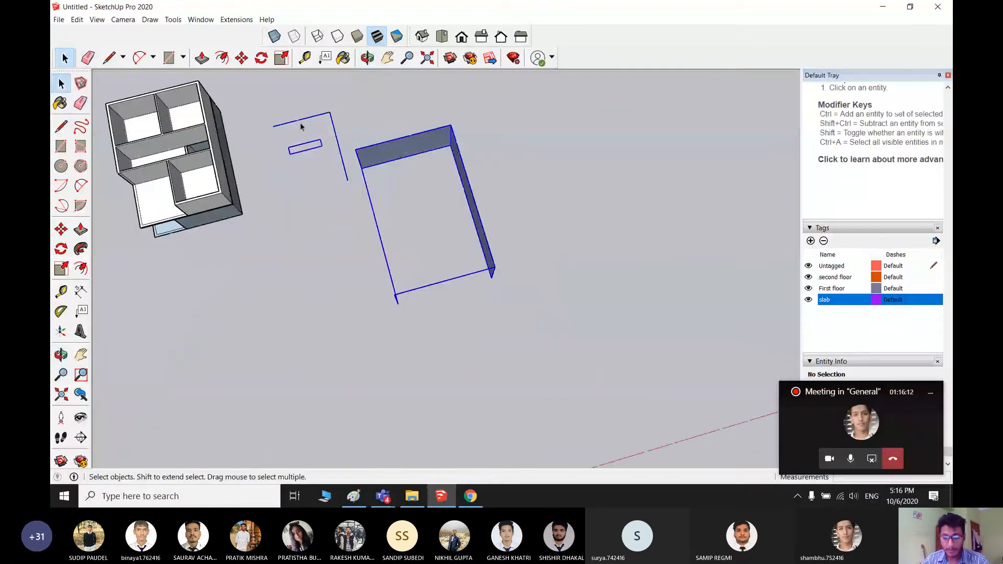
key("Delete")
- Draw a 30' by 40' rectangle from corner to corner over the top of the second floor's walls
middle_click_drag(271, 194, 336, 157)
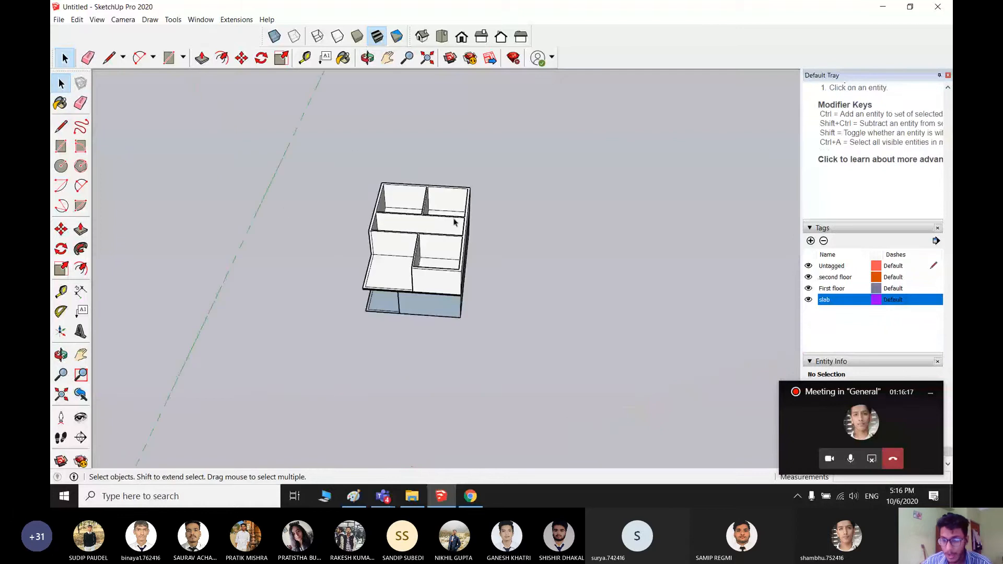
scroll(429, 238, "up", 3)
middle_click_drag(428, 280, 462, 313)
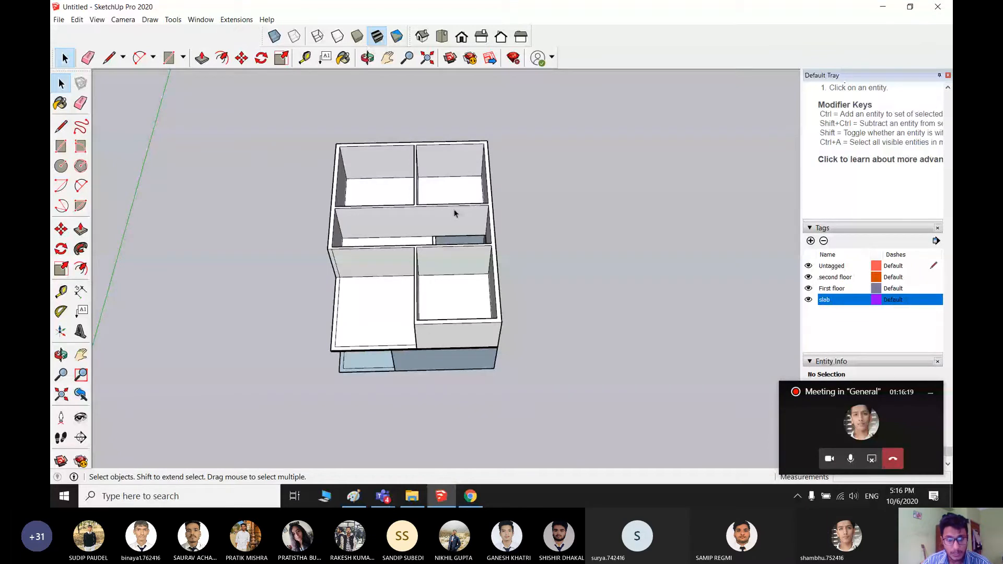
left_click(454, 213)
middle_click_drag(454, 213, 605, 283)
left_click(605, 283)
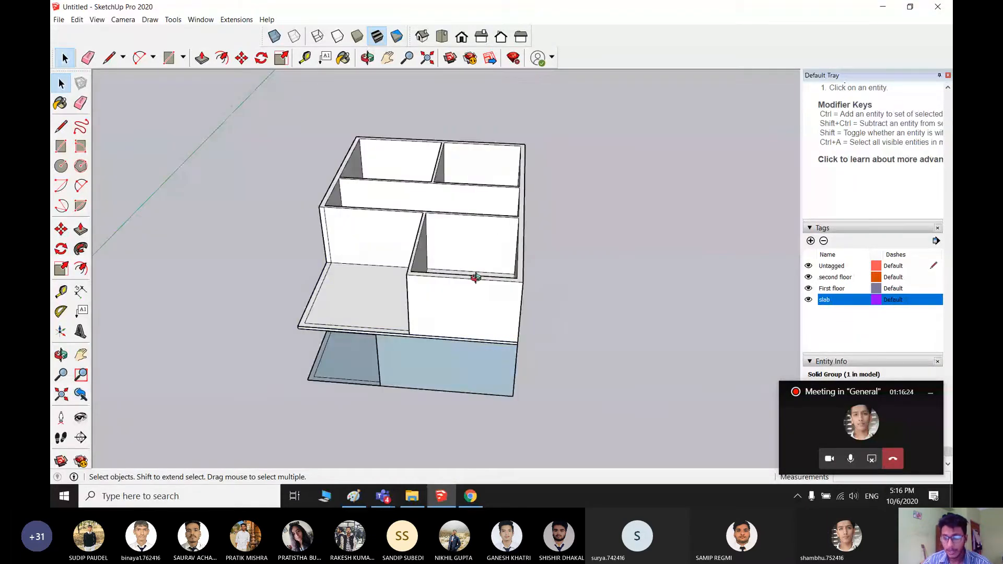
scroll(487, 268, "down", 3)
key("r")
scroll(403, 198, "up", 3)
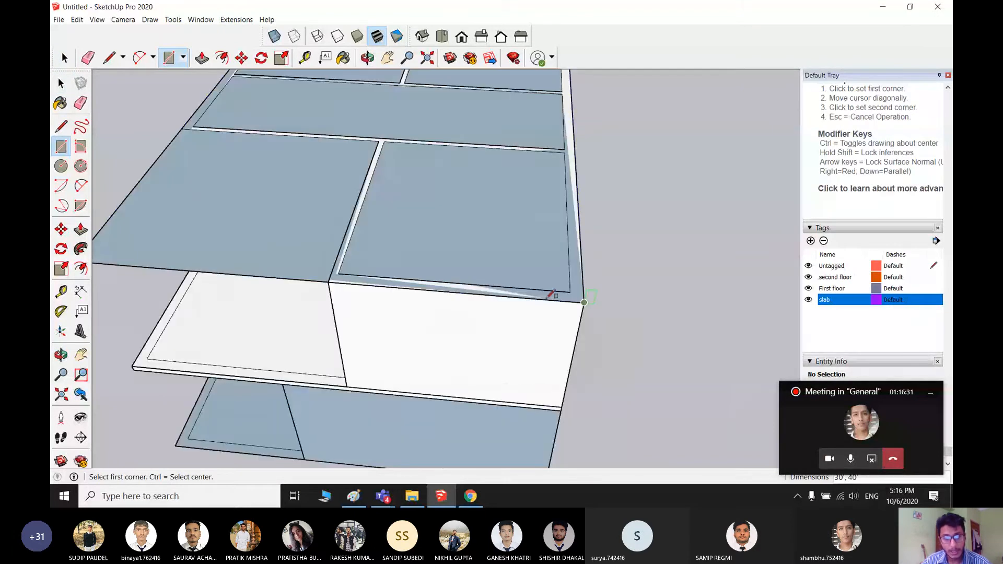
mouse_move(392, 345)
middle_mouse_down()
mouse_move(381, 230)
mouse_move(559, 361)
middle_mouse_up()
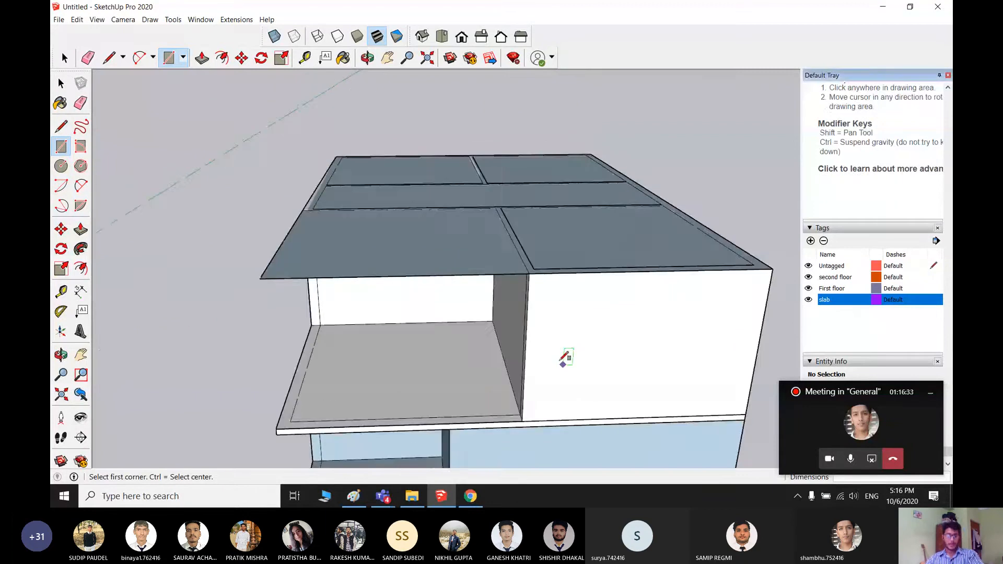
scroll(481, 319, "down", 3)
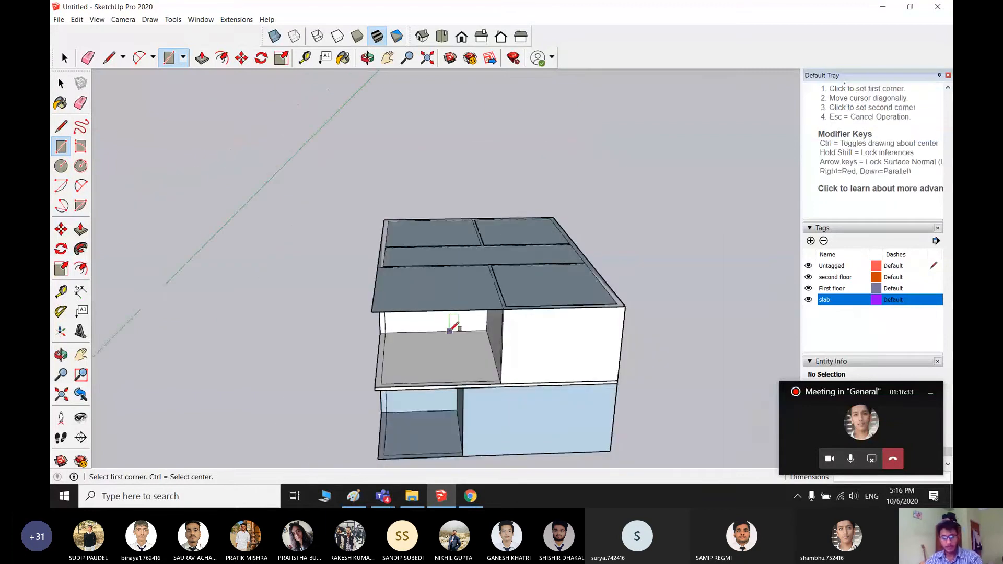
- Extrude the rectangle over the second floor into a 5" thick roof slab and make the slab a group
key("p")
left_click(439, 304)
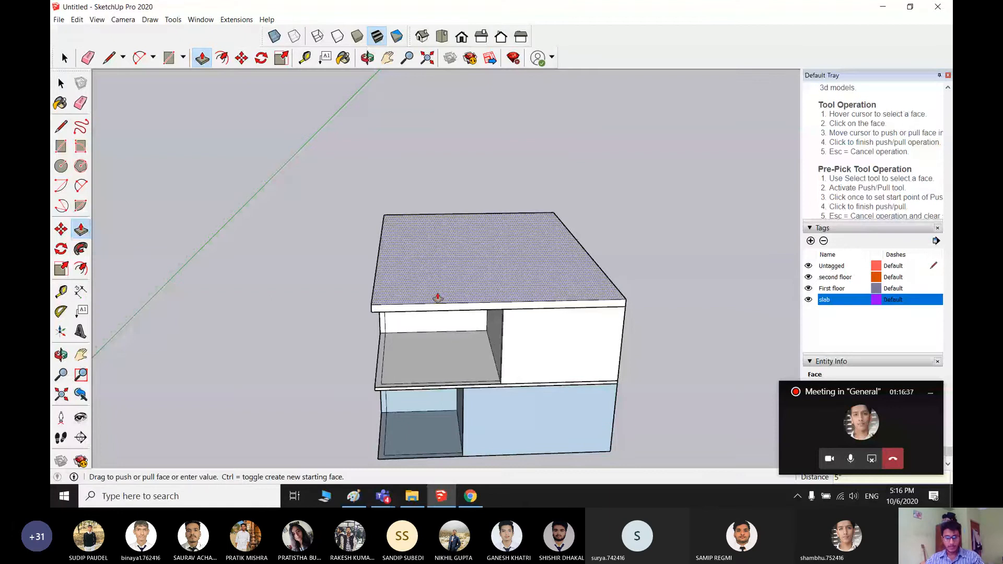
left_click(478, 286)
key("space")
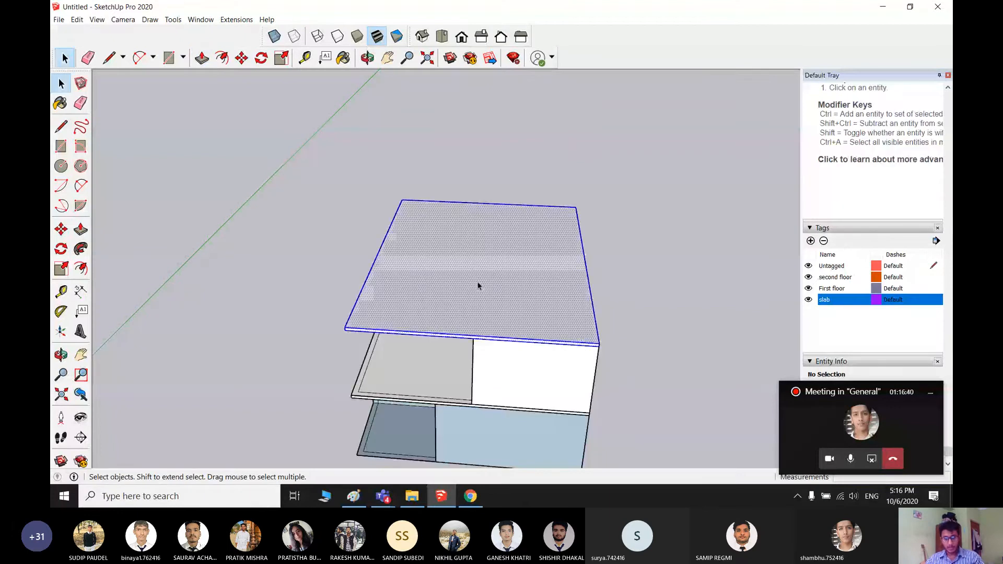
right_click(478, 286)
left_click(525, 369)
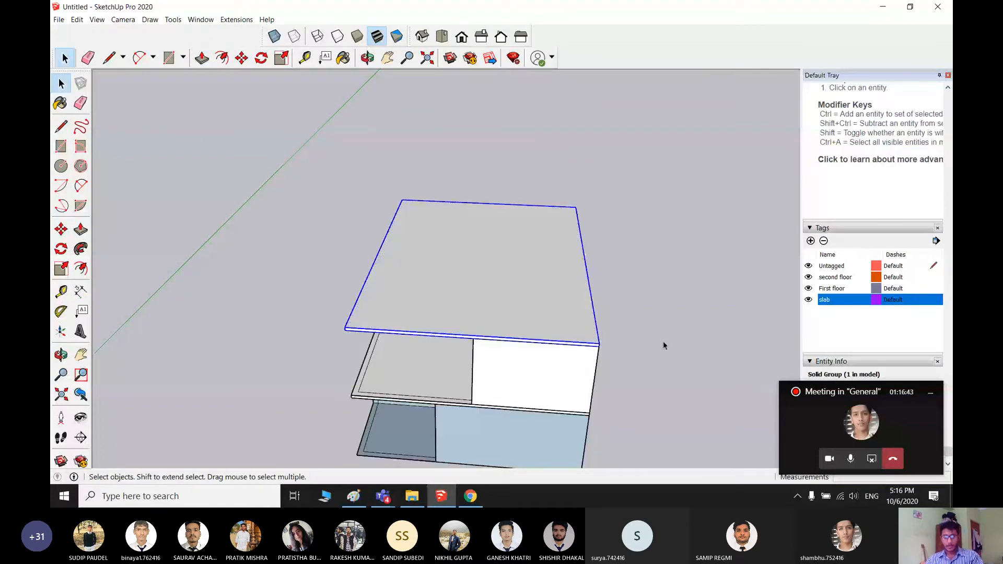
left_click(664, 345)
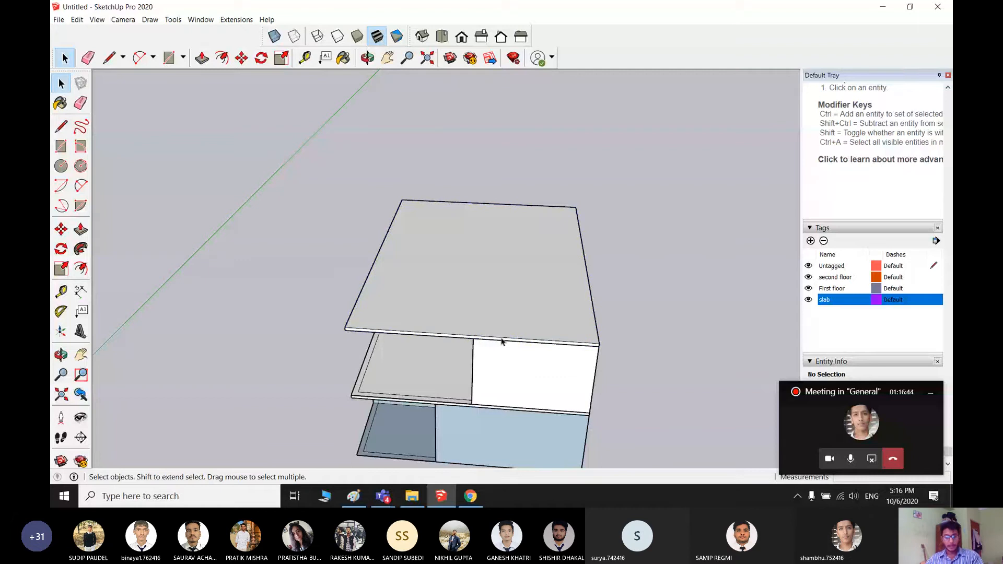
- Undo the roof slab with its base rectangle, and the preceding deletion of the practice geometry
key("ctrl+z")
key("ctrl+z")
key("ctrl+z")
key("ctrl+z")
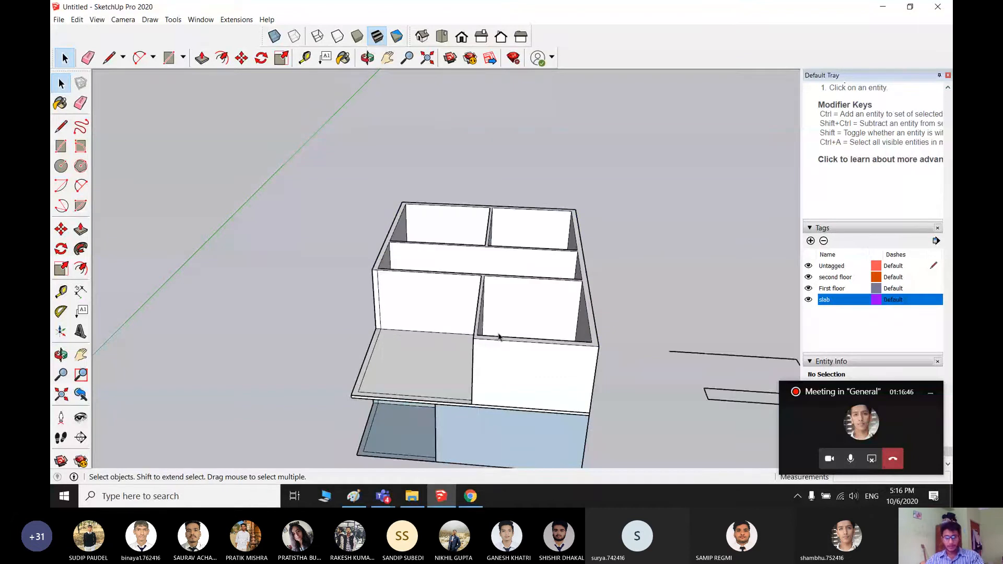
- Delete the large block and all loose practice lines beside the house, leaving nothing selected
scroll(615, 333, "down", 6)
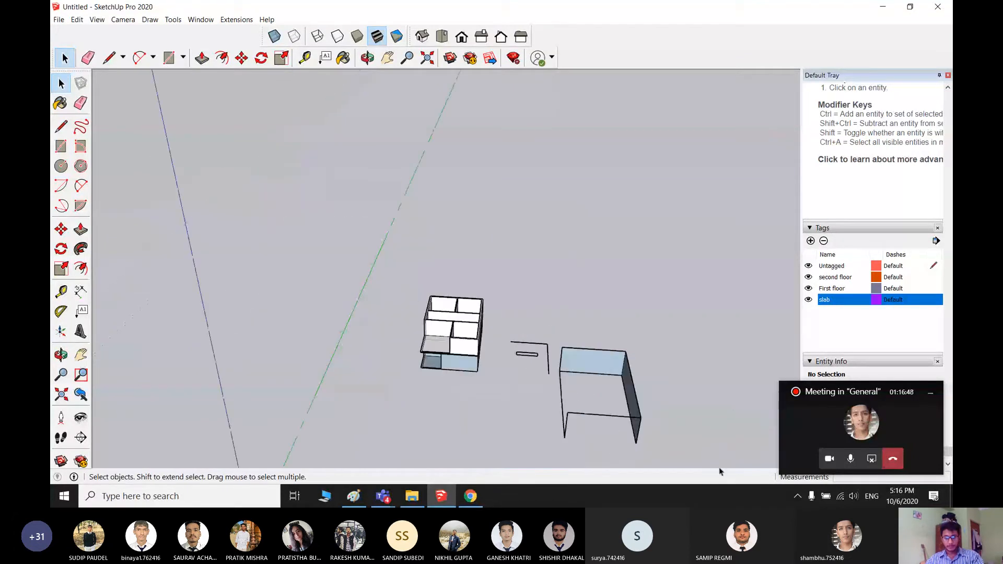
left_click_drag(709, 464, 502, 323)
key("Delete")
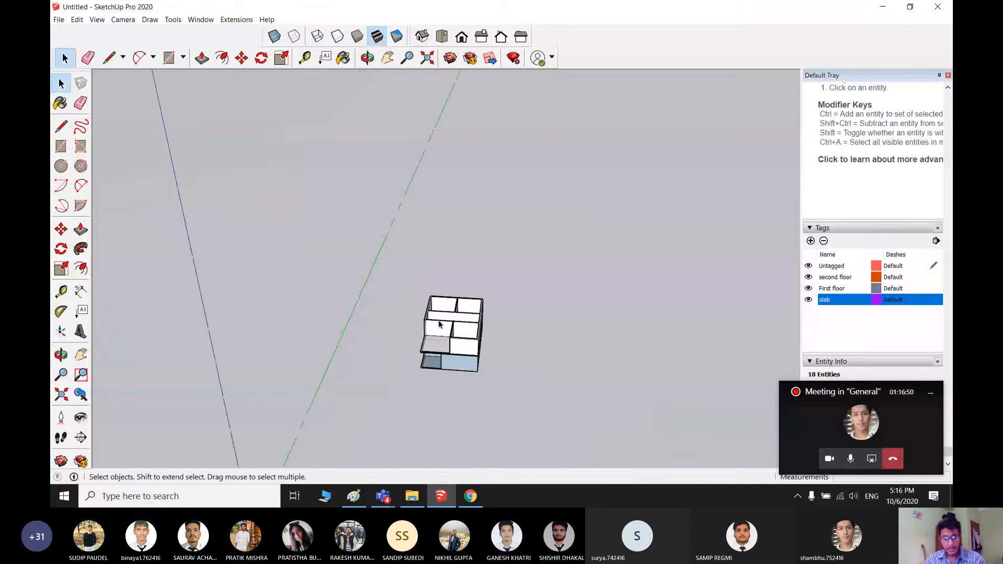
scroll(438, 343, "up", 3)
scroll(437, 344, "up", 2)
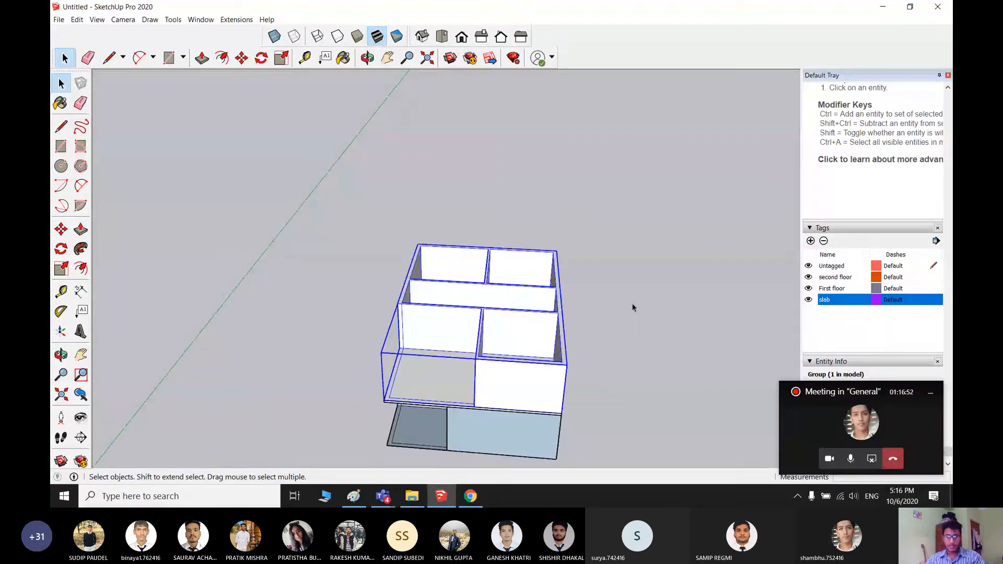
left_click(611, 361)
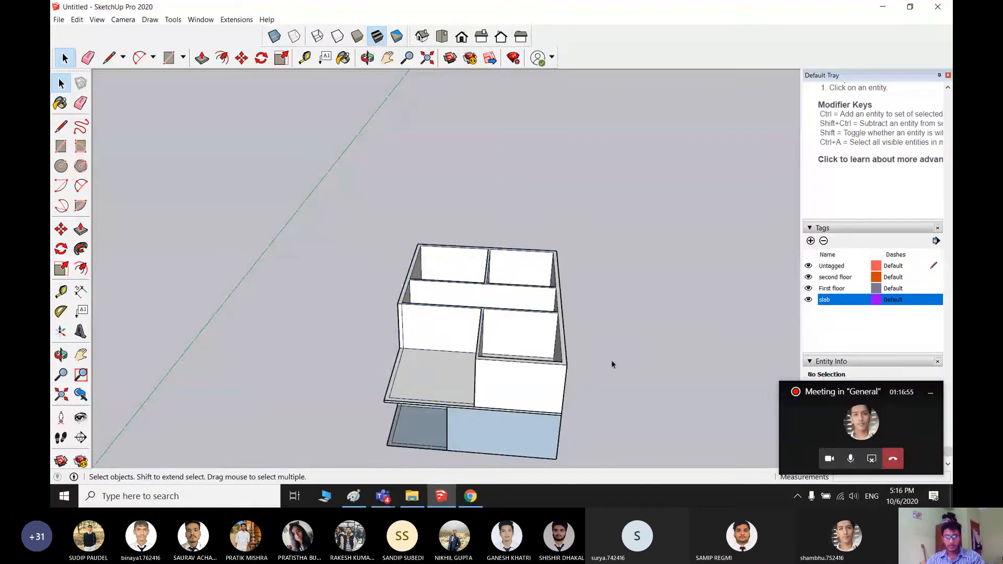
- Draw a roof rectangle over the second floor's wall tops, from the back outer corner to the diagonally opposite front corner
scroll(590, 376, "up", 3)
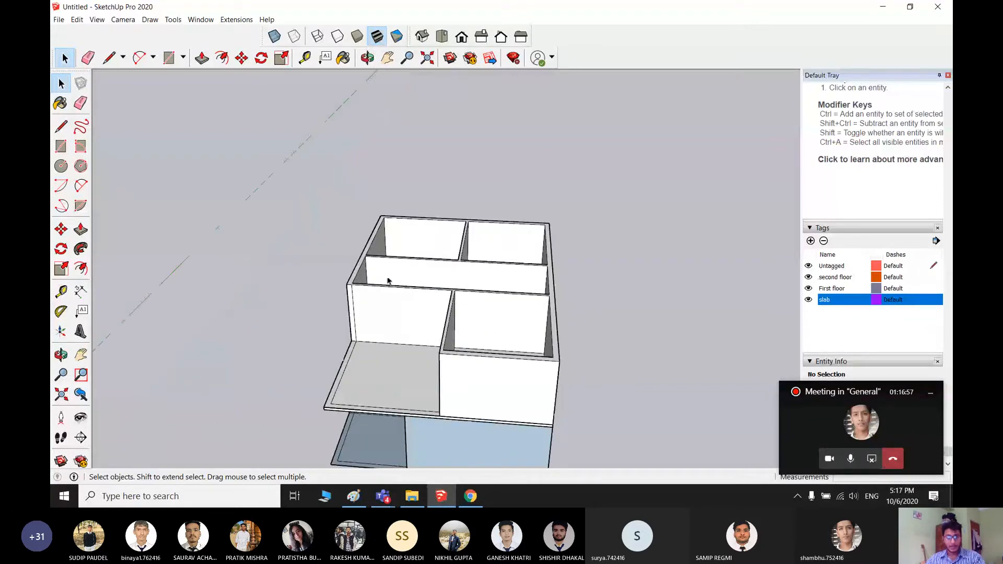
scroll(388, 281, "up", 3)
key("r")
left_click(378, 210)
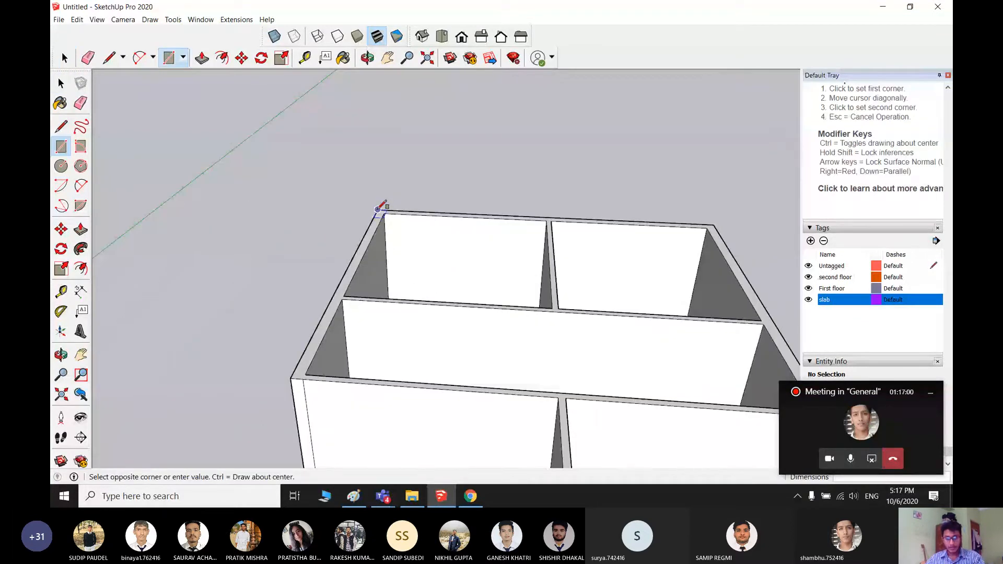
scroll(434, 277, "down", 3)
left_click(621, 420)
key("space")
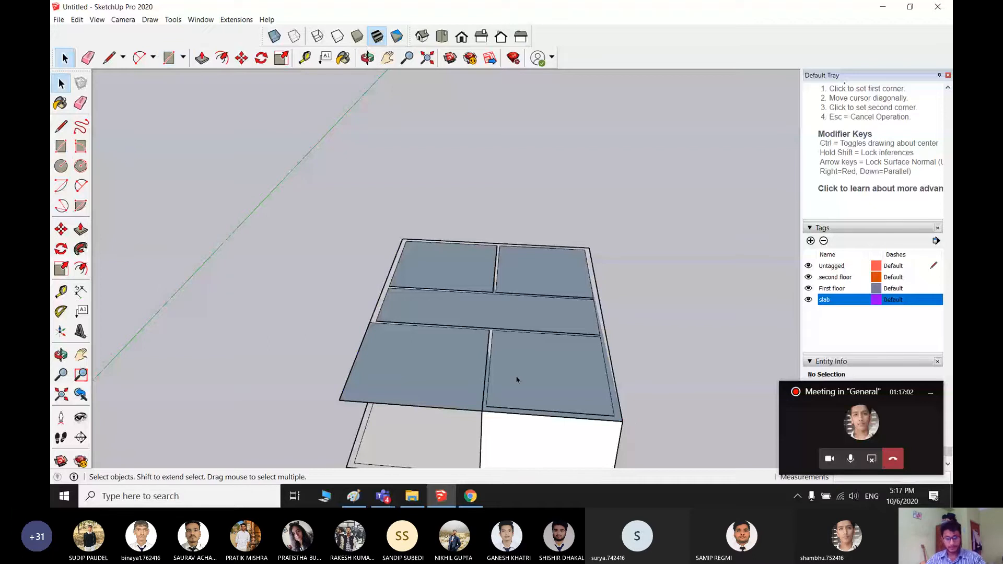
- Push/Pull the roof face over the second-floor walls upward to give the top slab its thickness
key("p")
left_click(512, 369)
key("space")
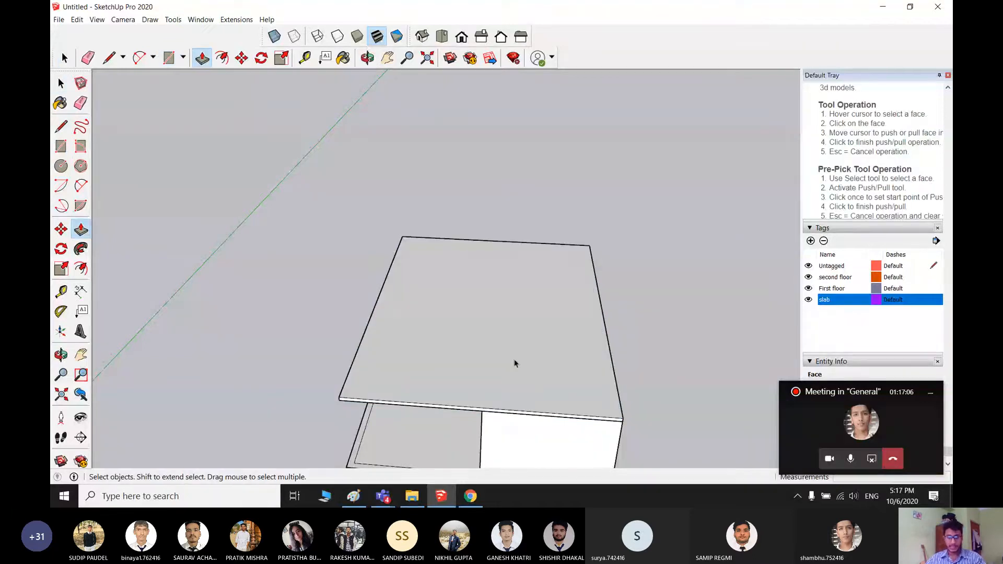
- Select all connected geometry of the top slab and make it a group
scroll(515, 363, "down", 4)
middle_click_drag(514, 363, 470, 449)
triple_click(516, 286)
right_click(516, 285)
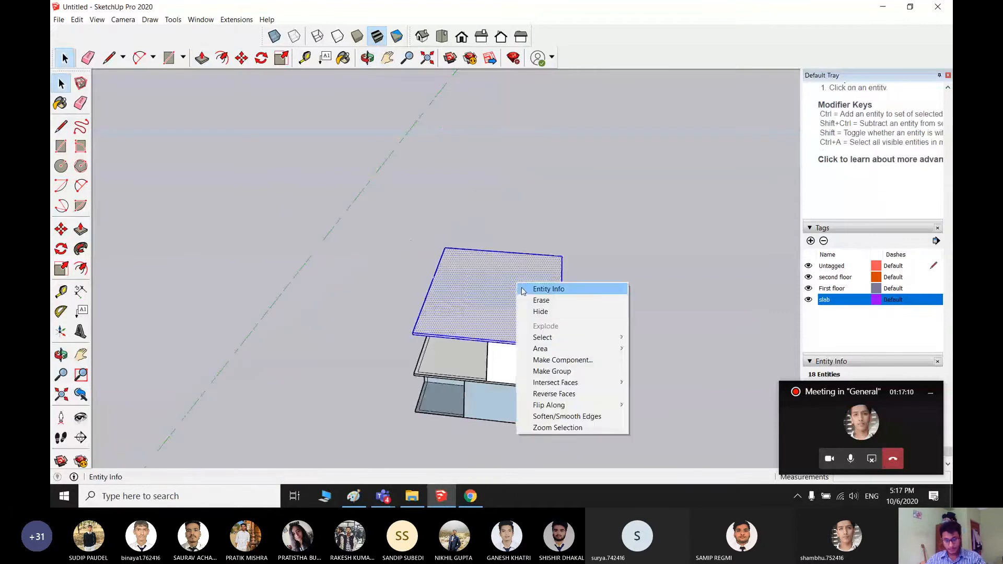
left_click(549, 369)
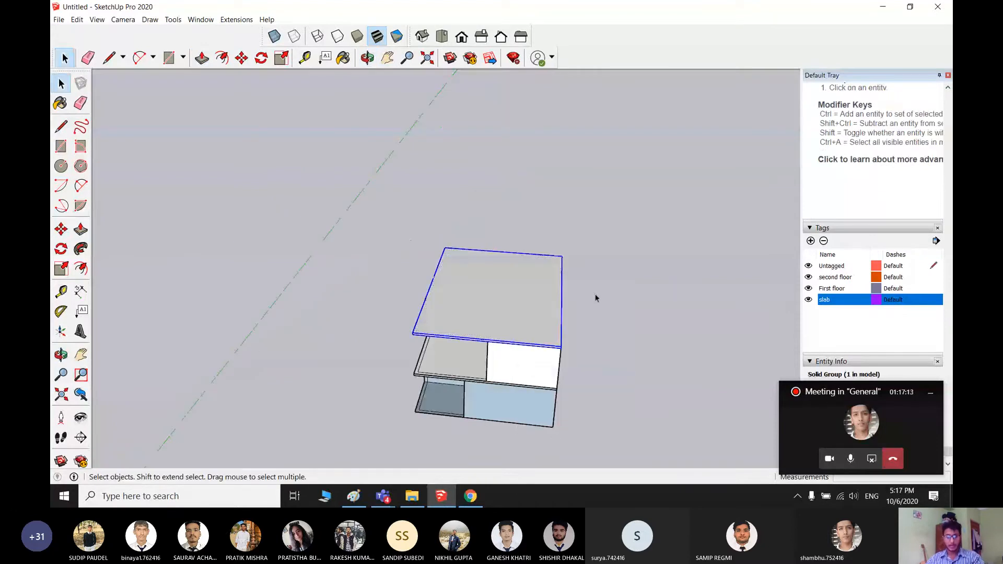
left_click(506, 320)
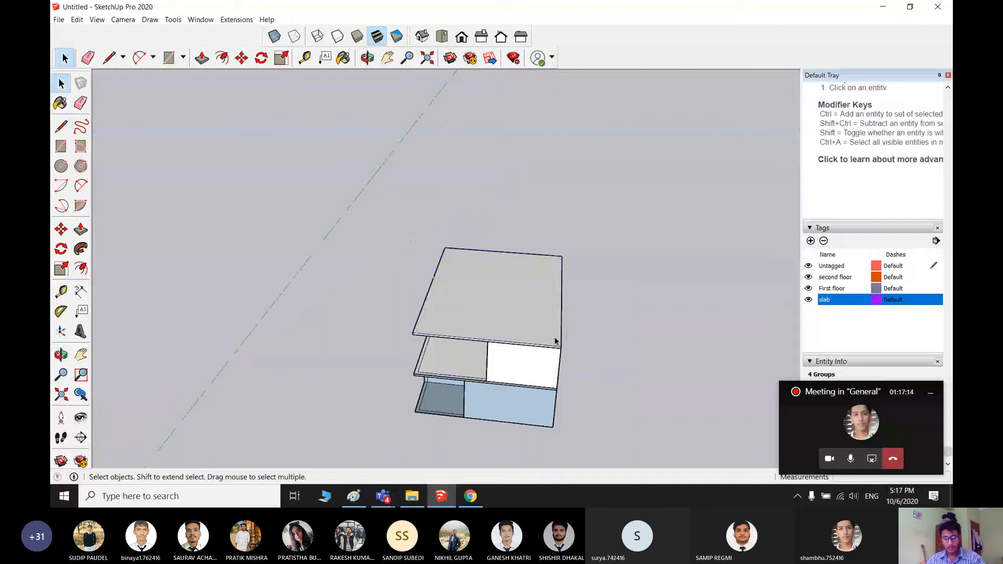
left_click(543, 329)
key("m")
left_click(496, 316)
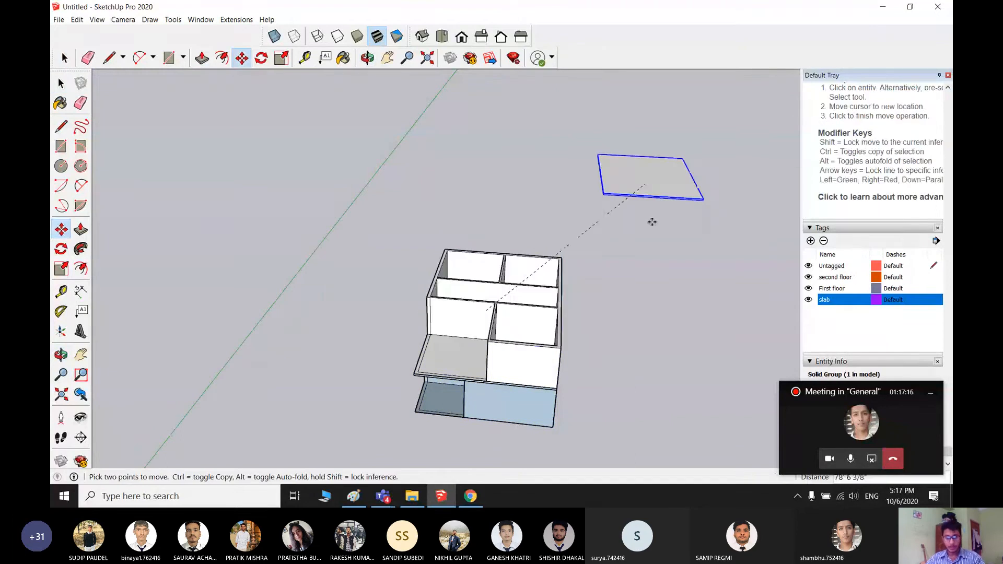
key("space")
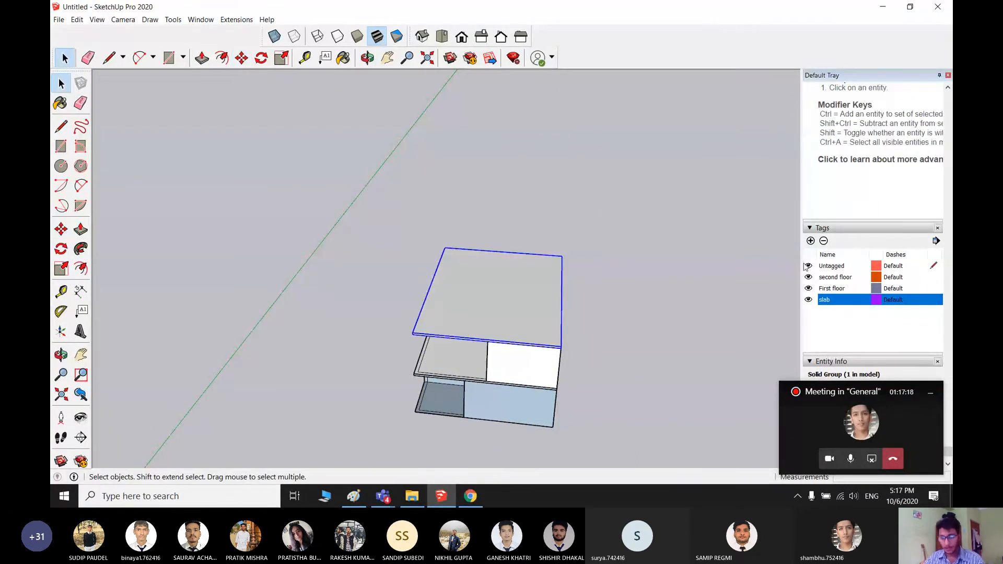
- Add a new tag named "2nd floor slab"
left_click(811, 241)
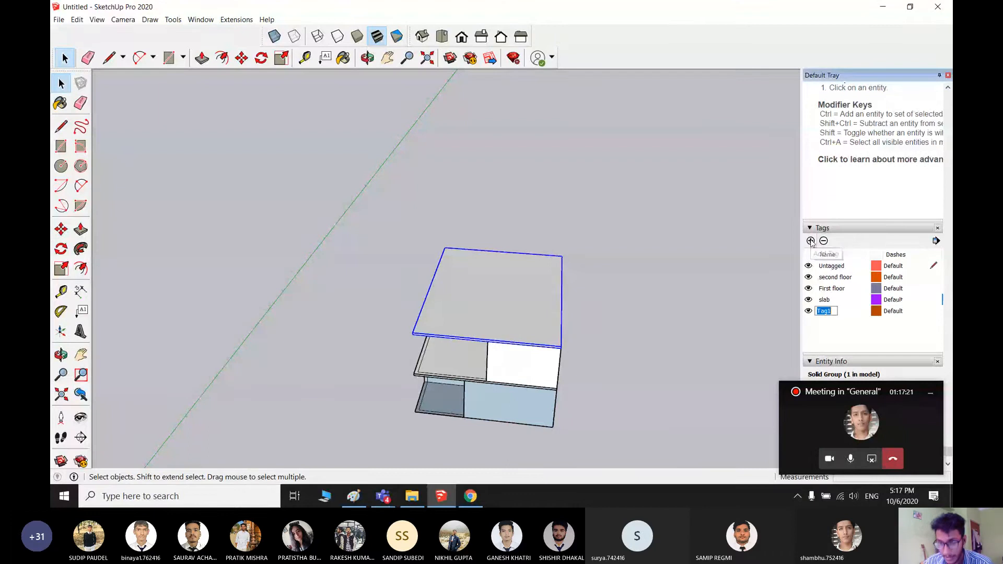
type("2nd ")
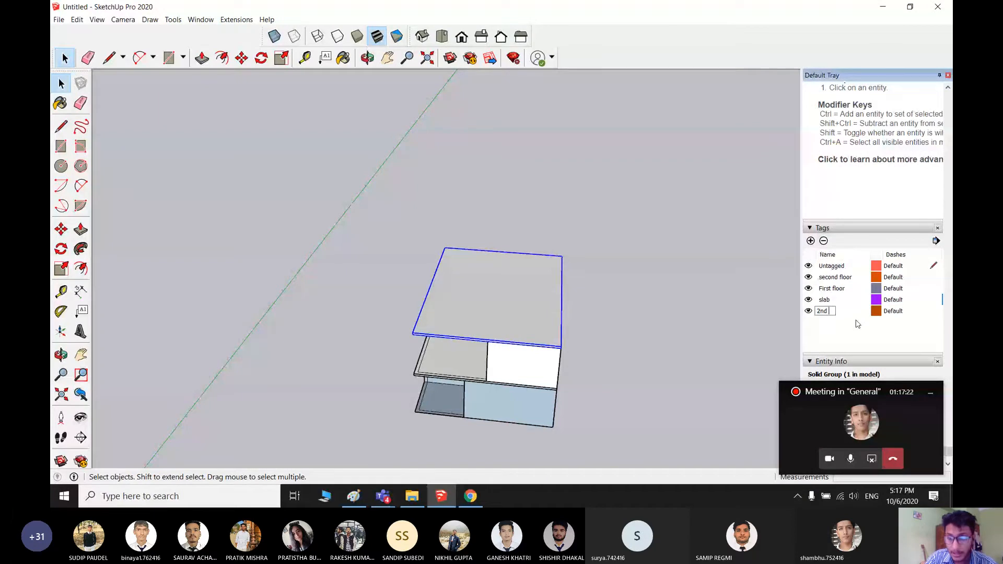
type("floor slab")
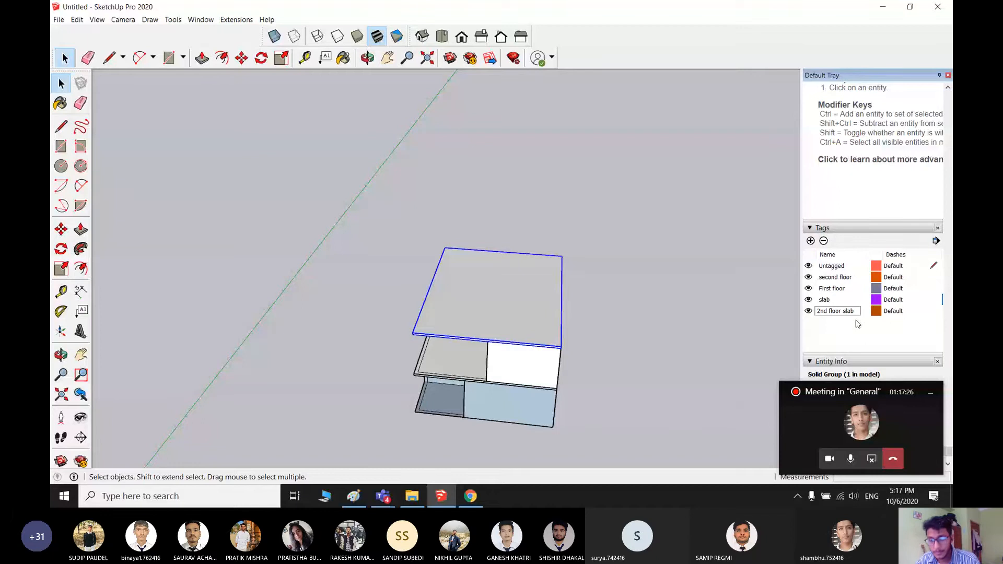
left_click(592, 321)
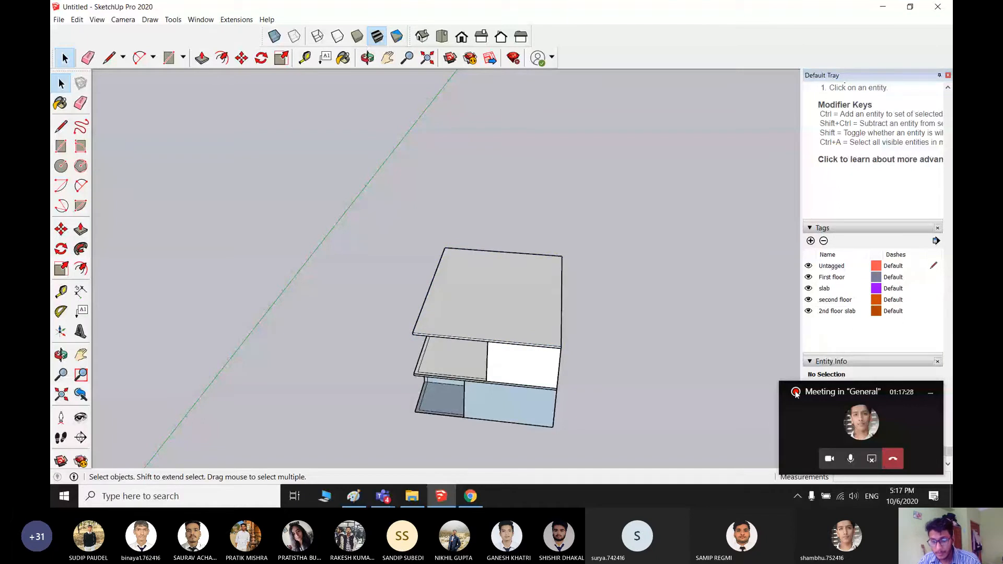
- Assign the top slab group to the "2nd floor slab" tag in its entity info, moving the meeting window out of the way
left_click_drag(795, 393, 52, 308)
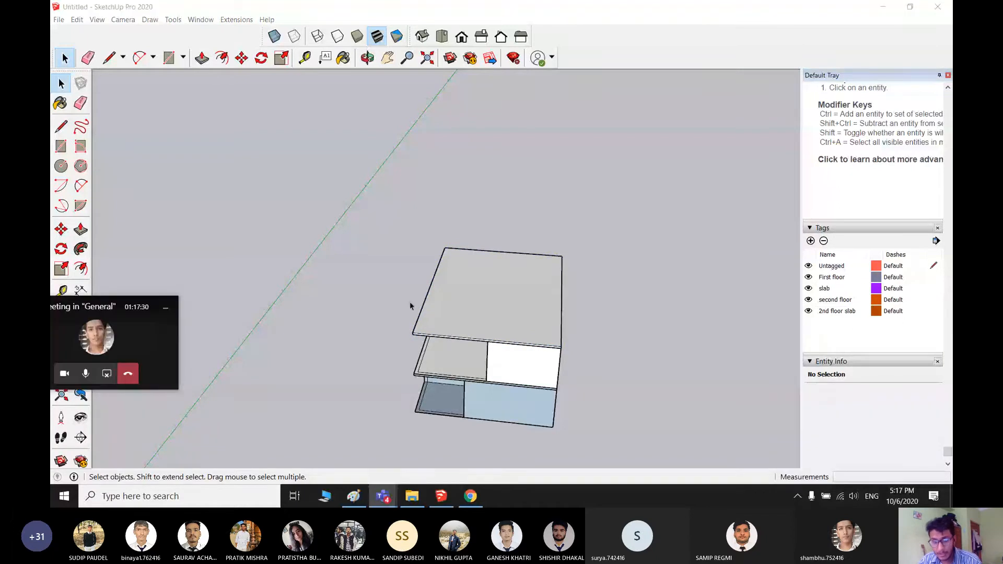
left_click(526, 308)
right_click(526, 309)
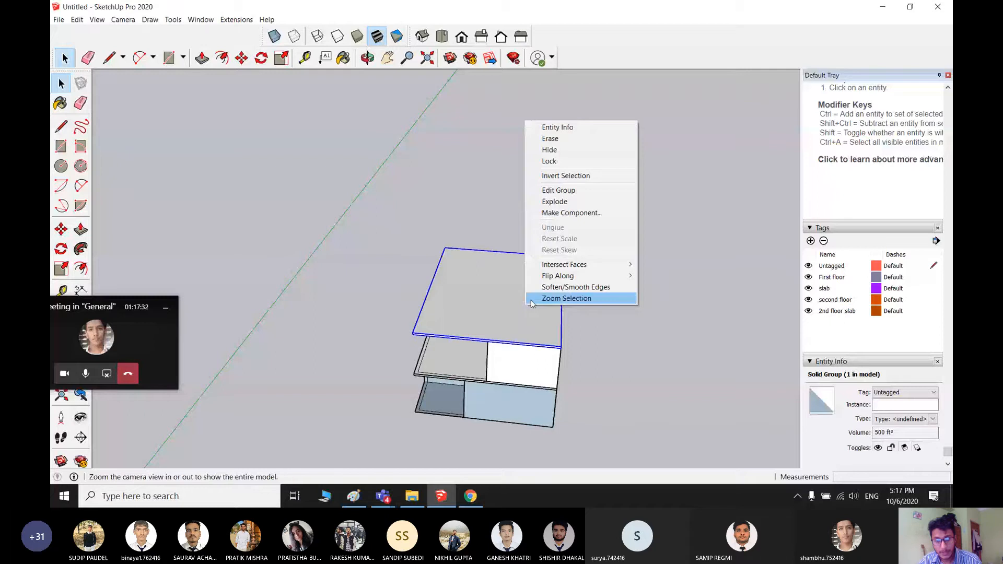
left_click(568, 130)
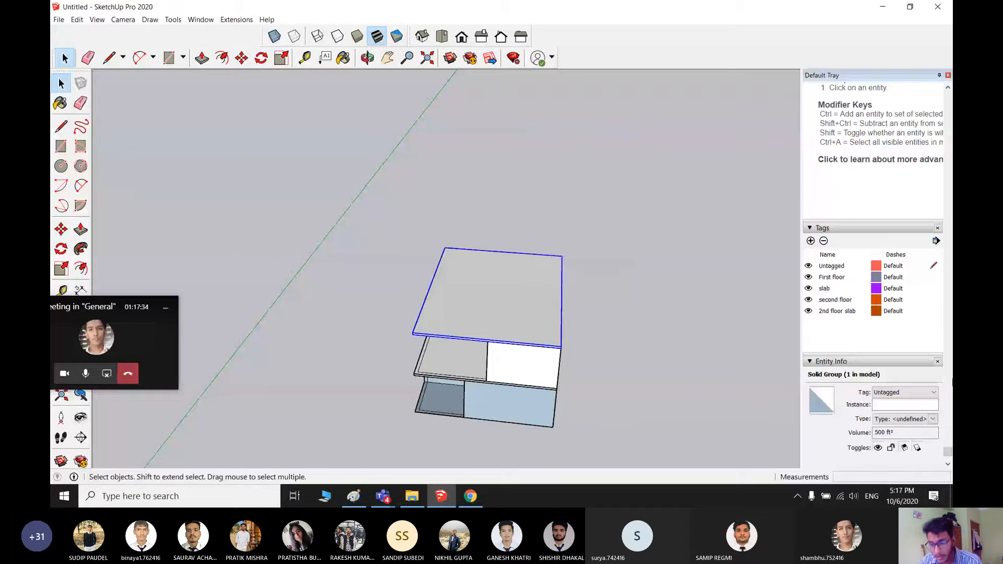
left_click(909, 393)
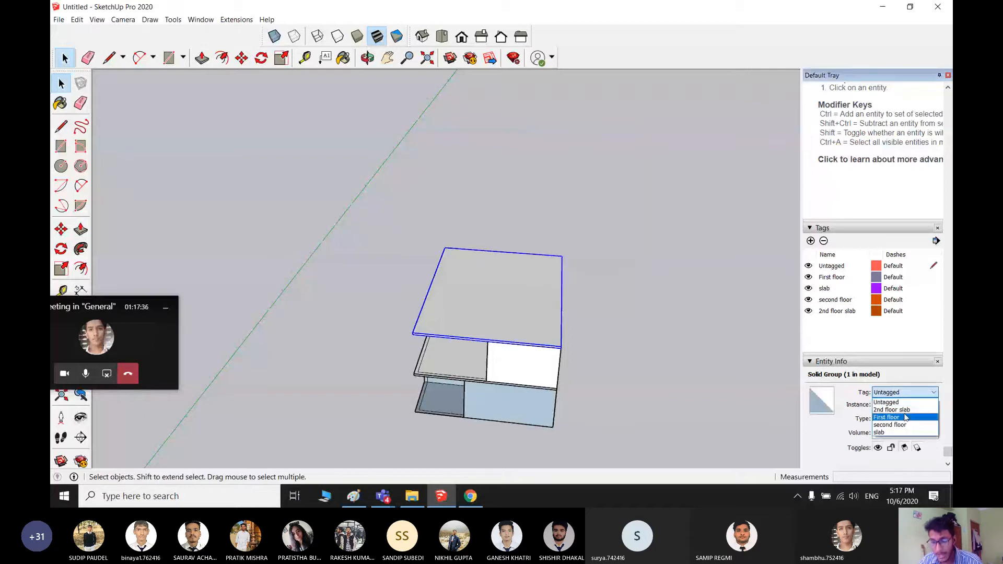
left_click(895, 410)
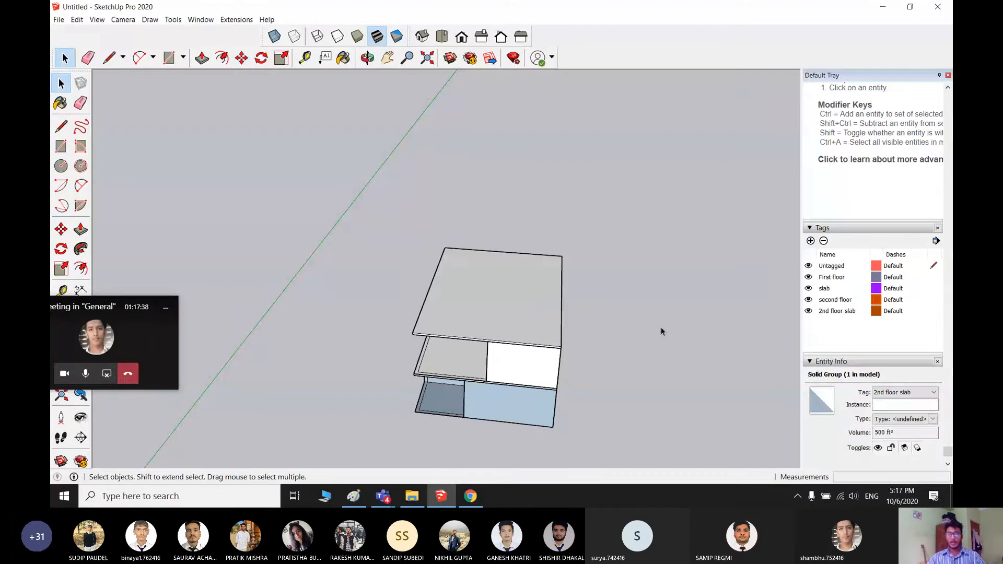
left_click(632, 331)
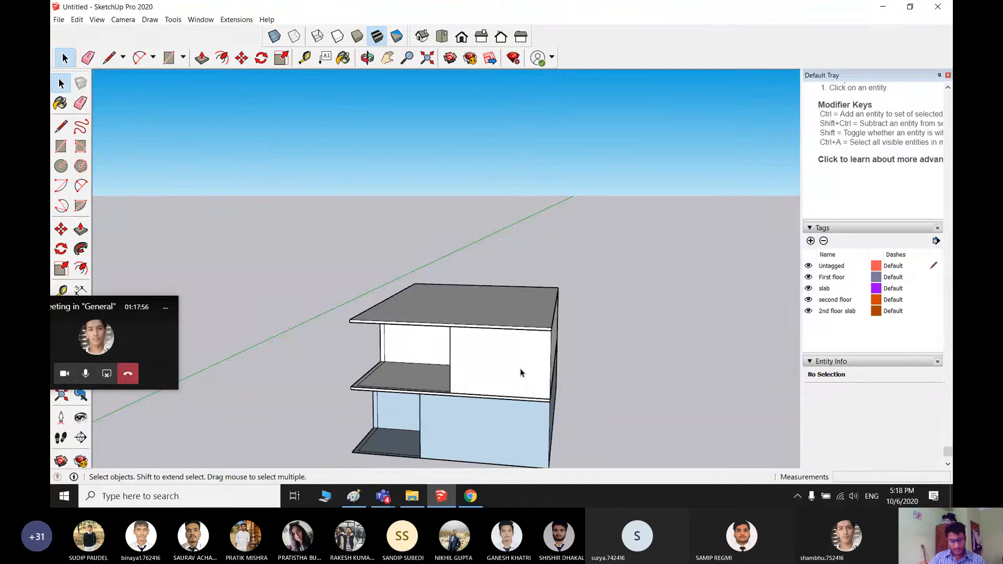
- Review the top slab group's entity info and its tag choices, keeping "2nd floor slab" assigned
scroll(521, 373, "down", 3)
middle_click_drag(488, 381, 331, 217)
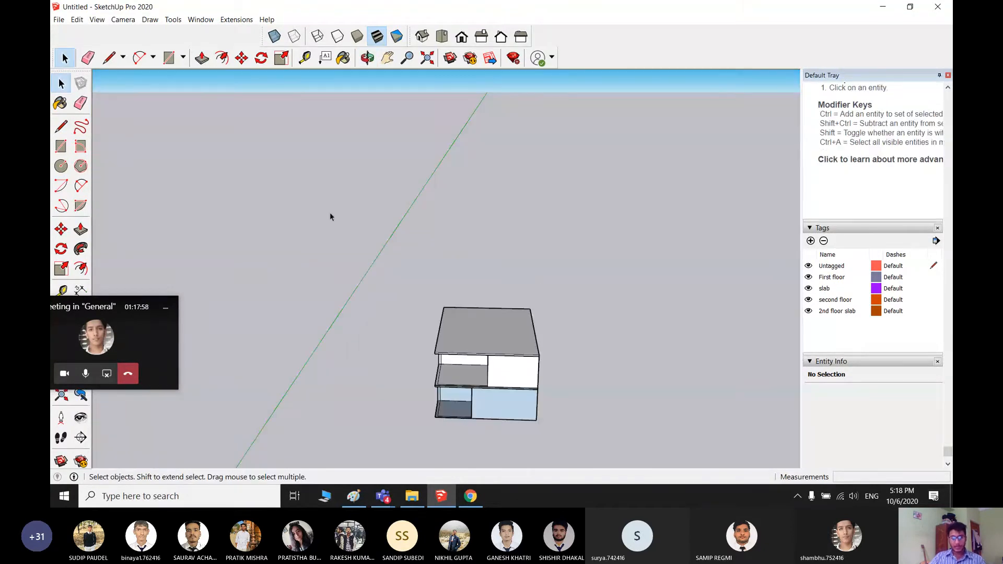
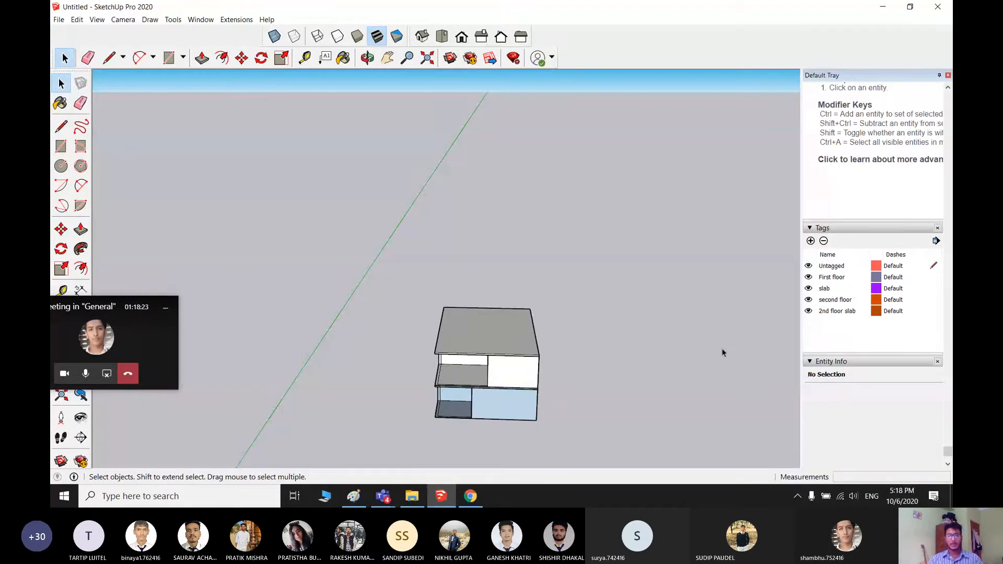
right_click(497, 337)
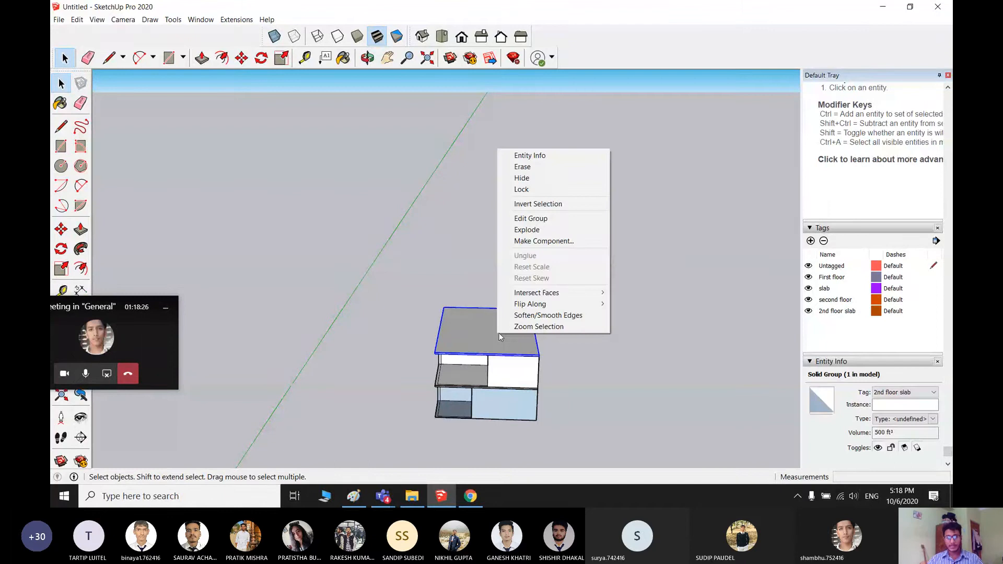
left_click(530, 155)
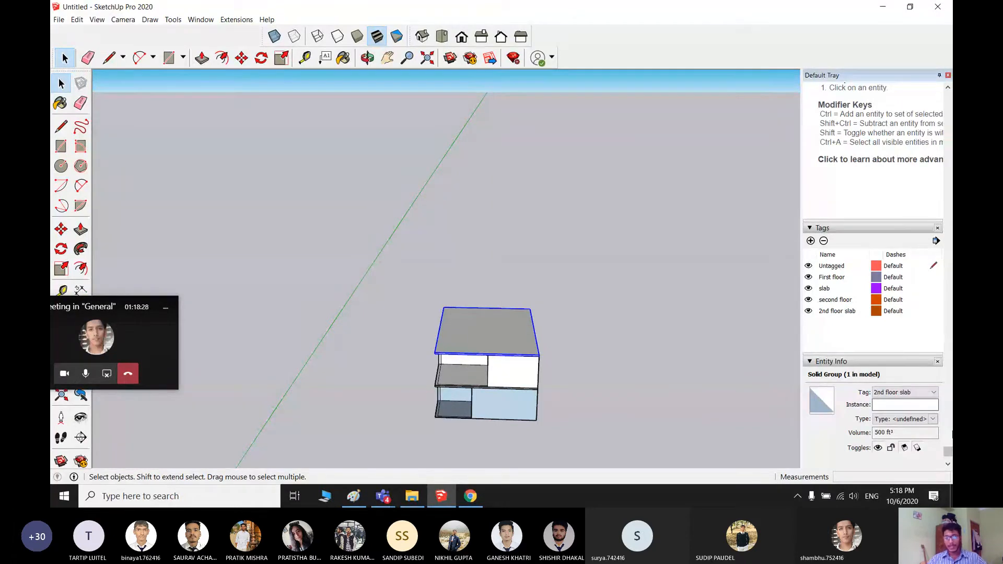
left_click(923, 392)
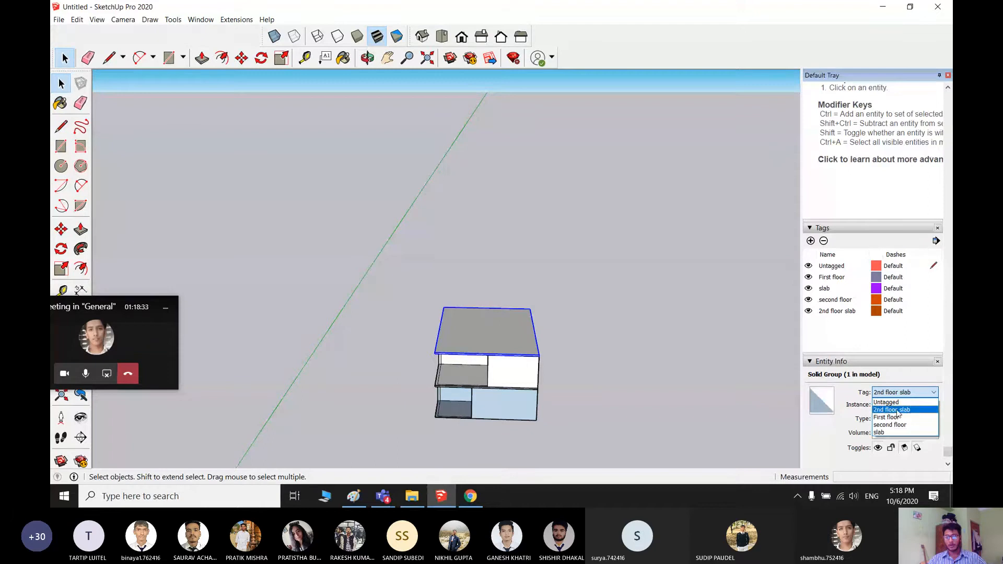
key("Up")
left_click(551, 304)
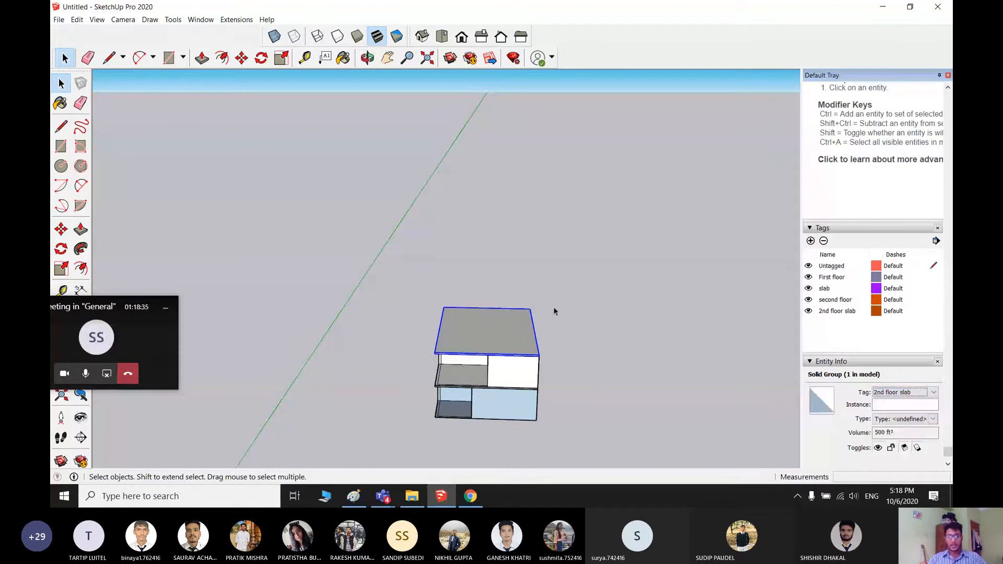
left_click(554, 308)
- Examine the two-storey house from several angles and distances
scroll(499, 397, "up", 1)
scroll(478, 369, "down", 2)
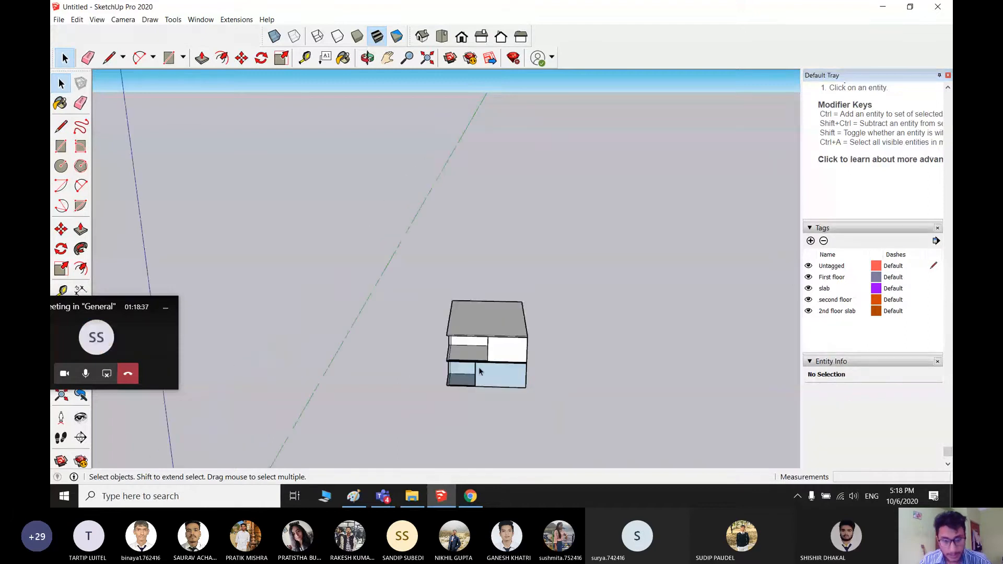
middle_click_drag(478, 370, 385, 277)
scroll(488, 336, "up", 5)
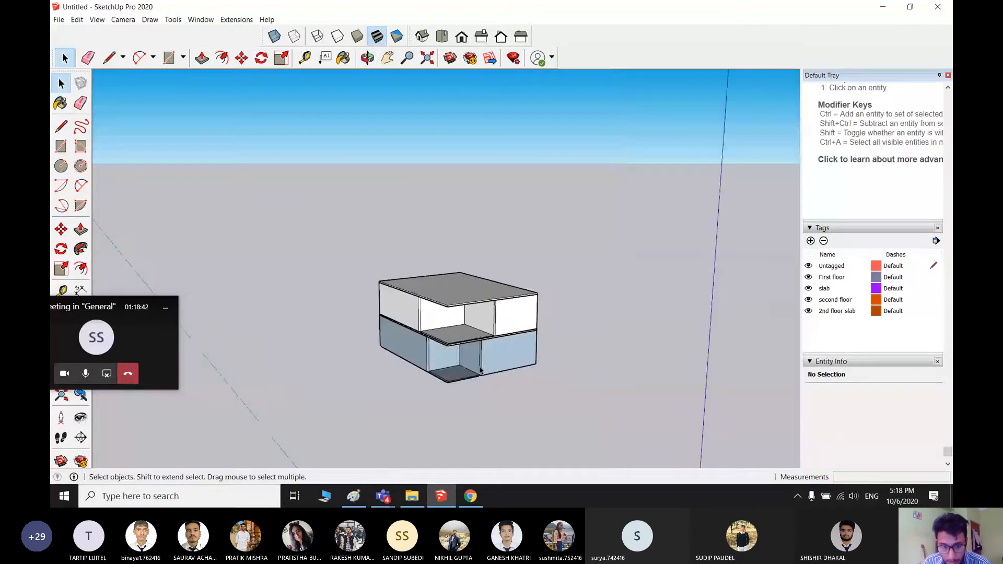
middle_click_drag(522, 367, 469, 374)
scroll(361, 314, "down", 2)
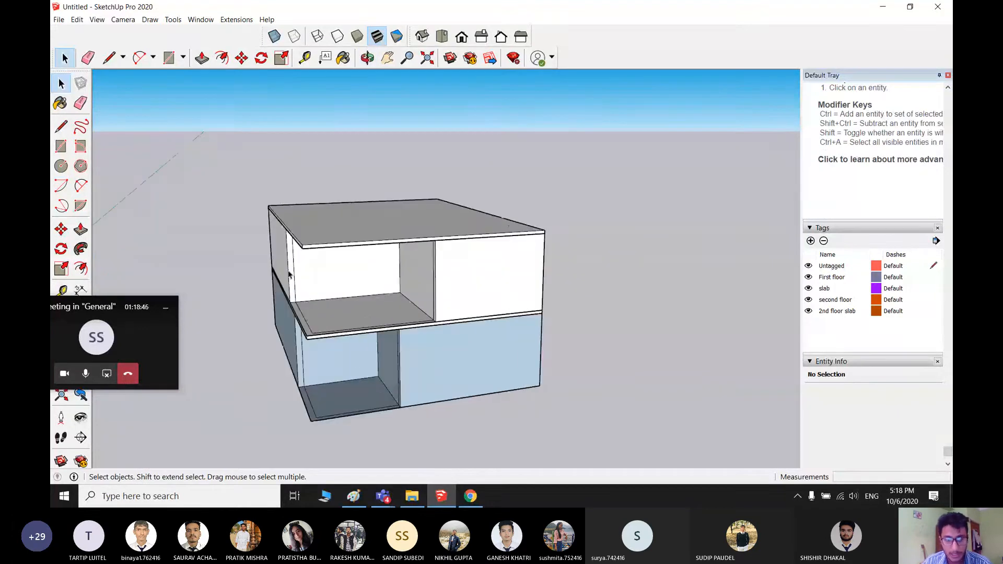
scroll(361, 313, "down", 2)
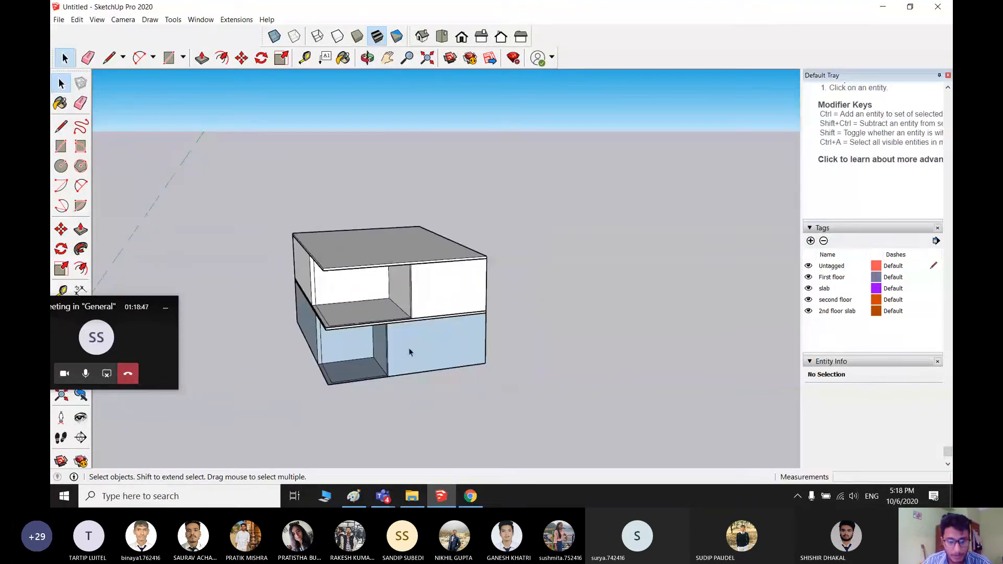
scroll(367, 356, "up", 5)
scroll(368, 355, "down", 5)
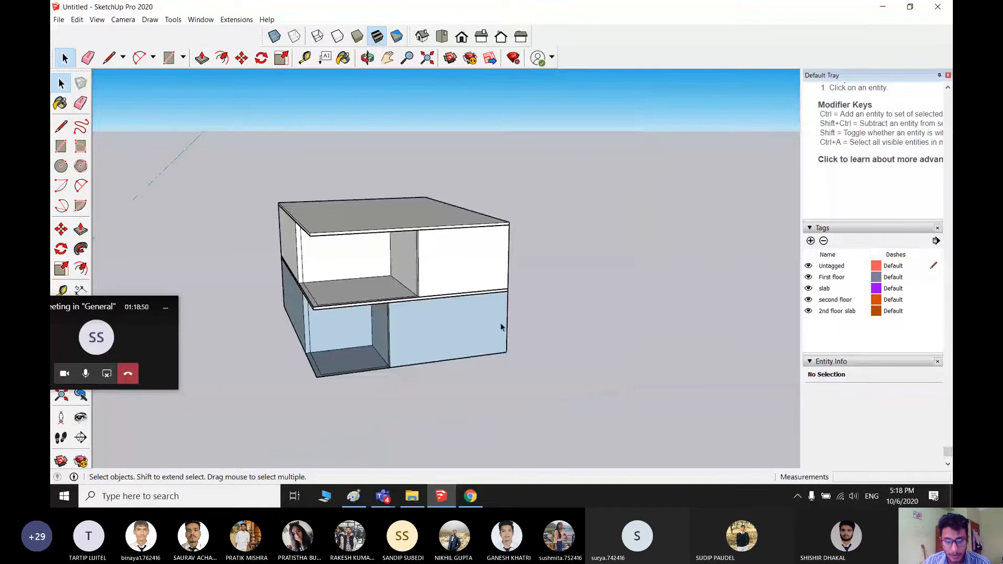
- Hide the First floor, slab, second floor and 2nd floor slab tags
left_click(808, 277)
left_click(808, 289)
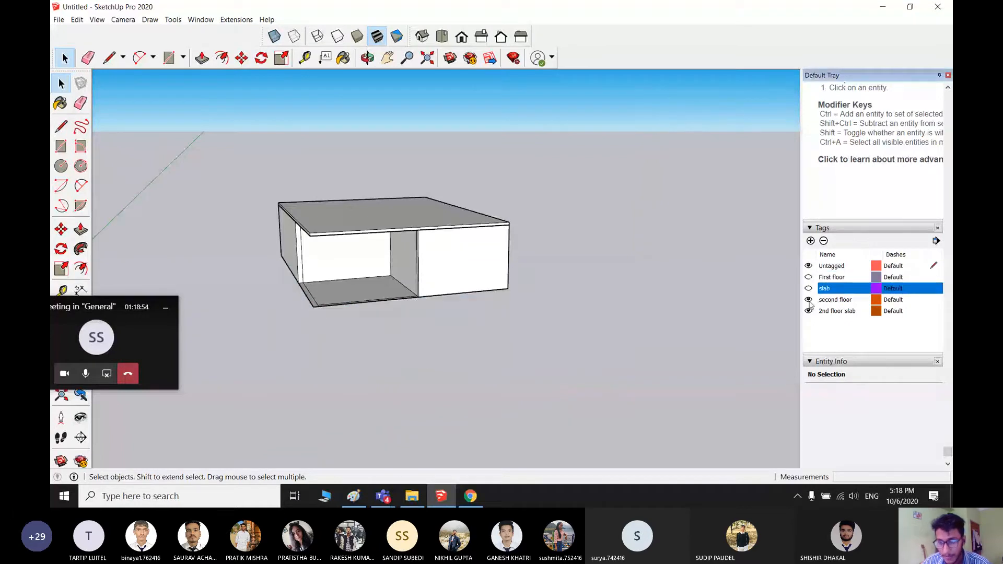
left_click(808, 299)
left_click(809, 311)
scroll(508, 277, "down", 3)
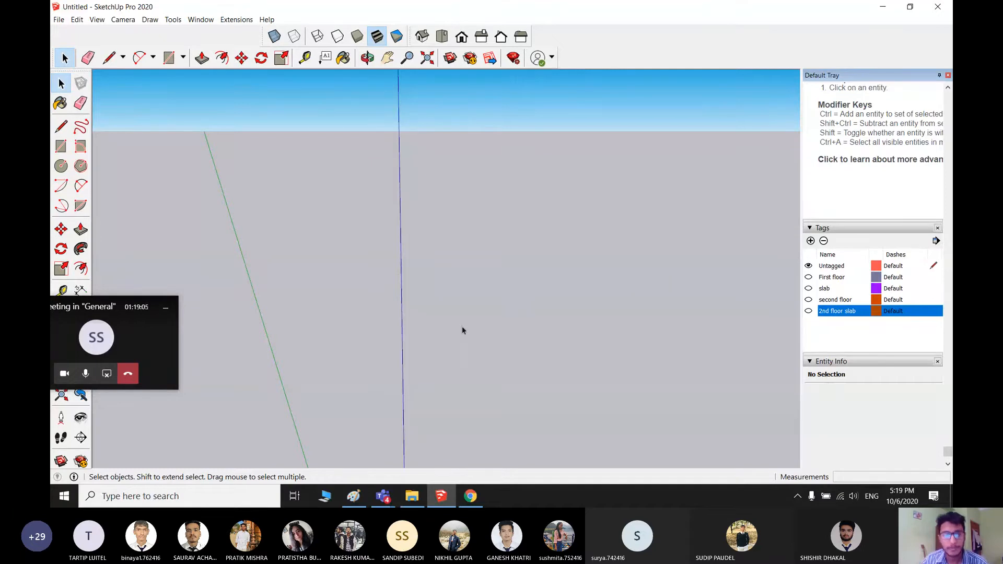
middle_click_drag(462, 328, 286, 351)
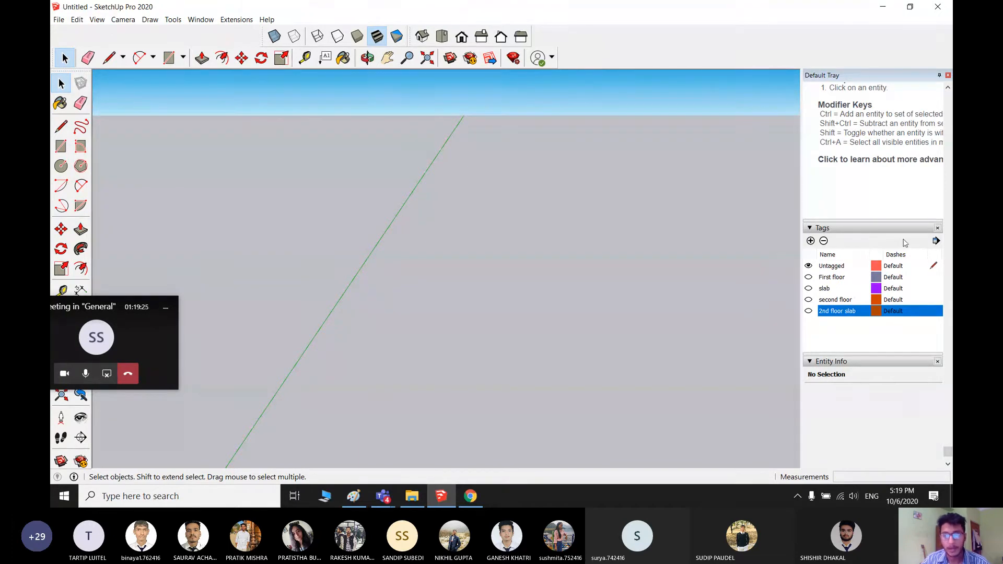
- Rename the slab tag as "first floor slab" and make it and the First floor tag visible
left_click(808, 277)
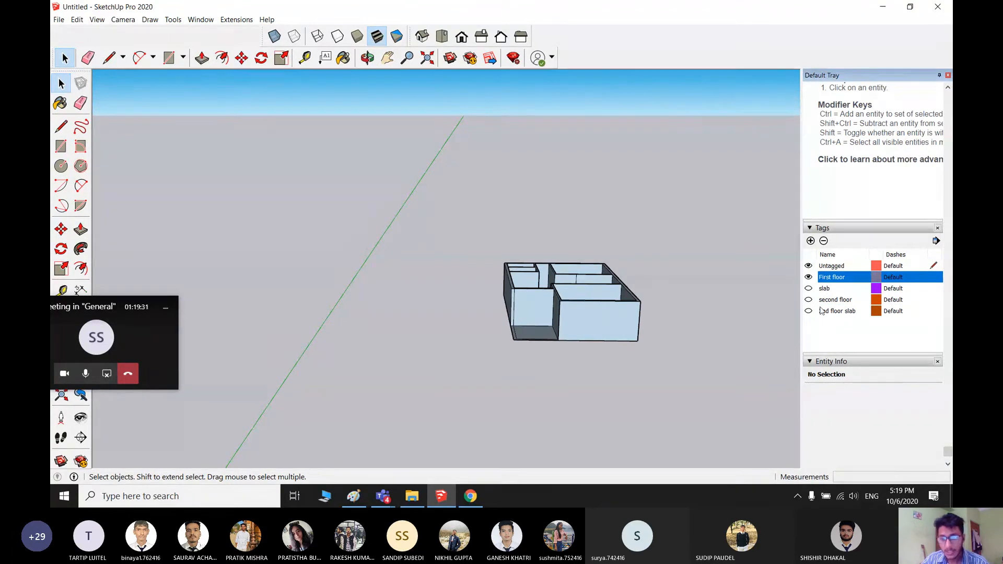
double_click(822, 288)
left_click(817, 288)
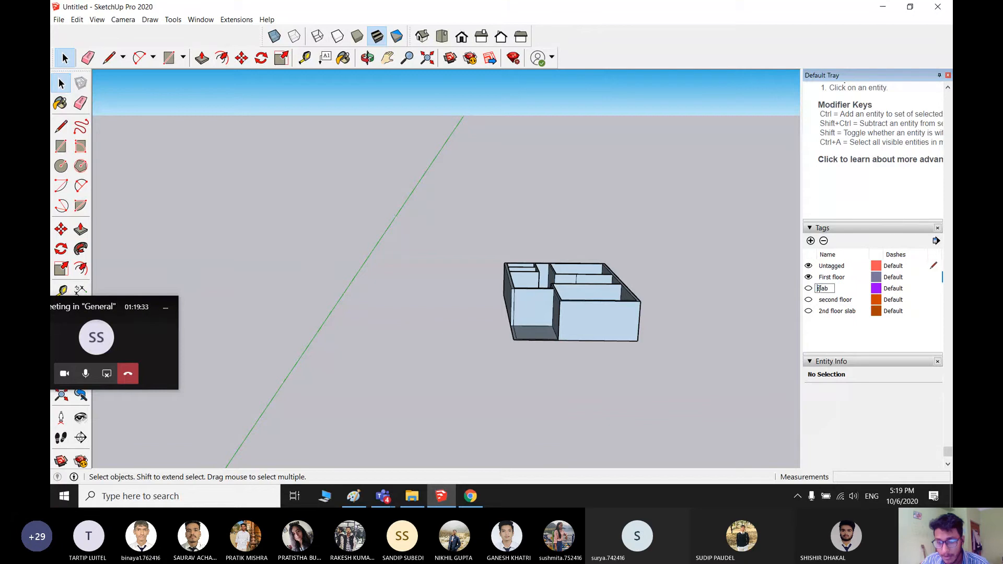
type("first floor")
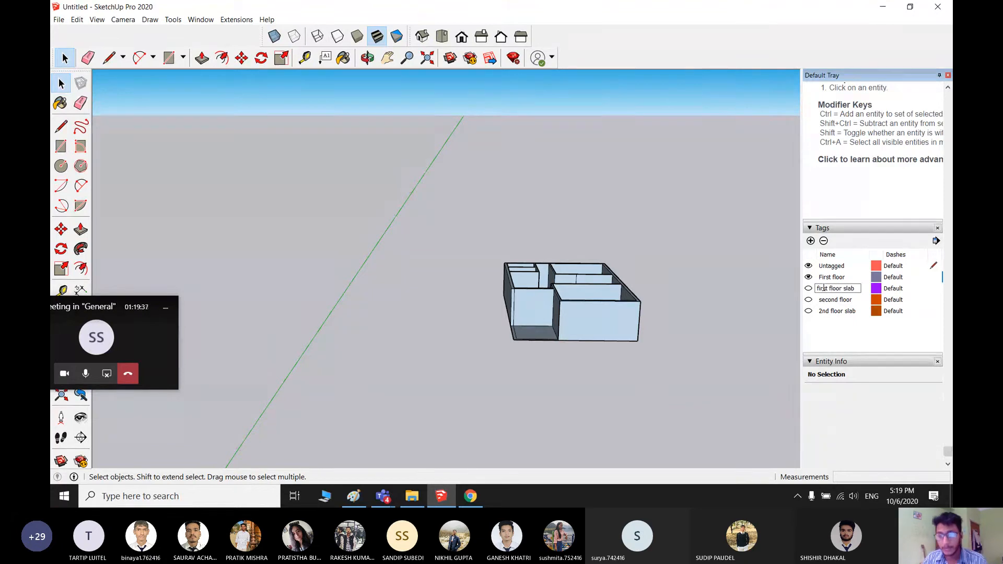
left_click(771, 243)
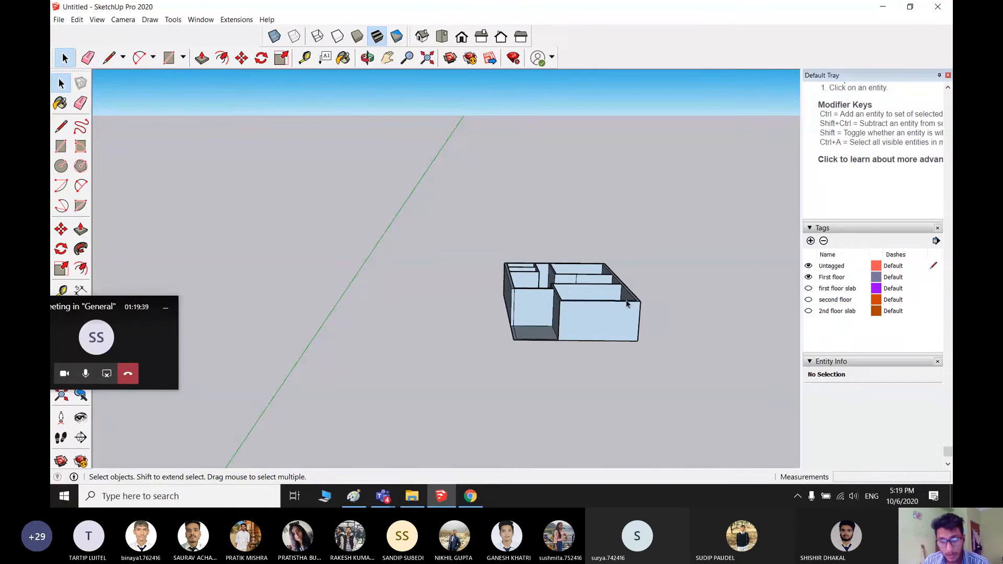
left_click(809, 290)
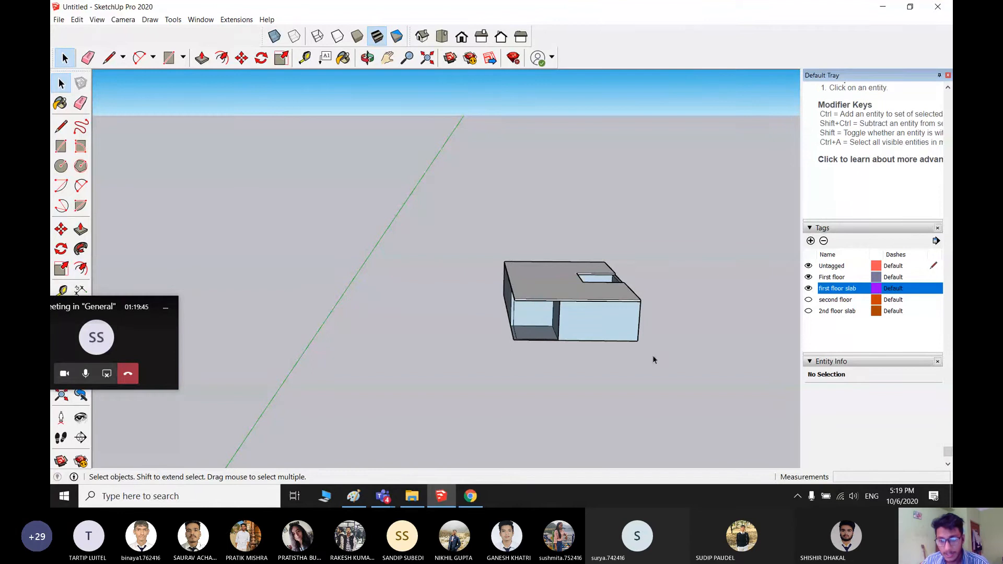
- Make the second floor and 2nd floor slab tags visible
left_click(809, 300)
middle_click_drag(611, 292, 657, 314)
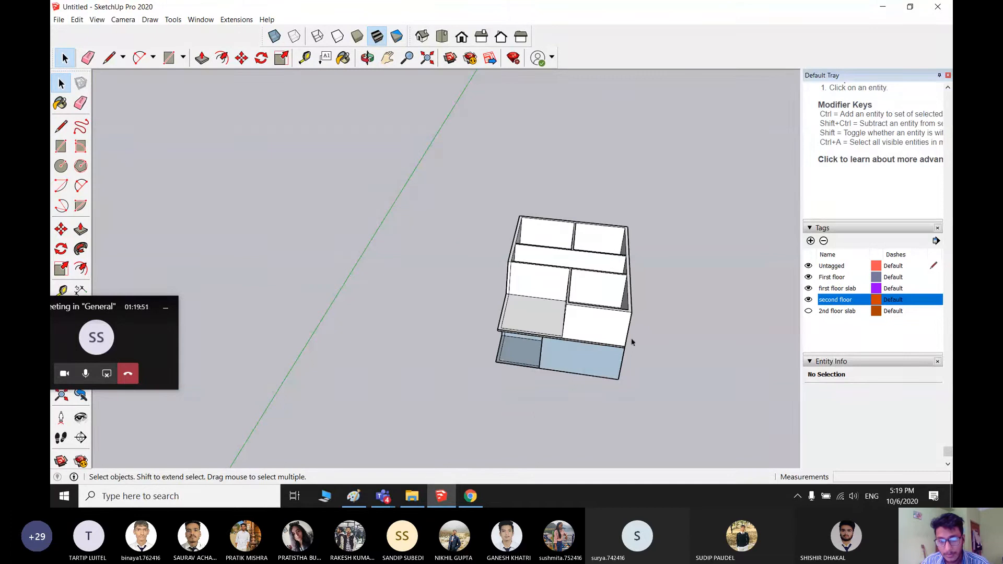
left_click(809, 312)
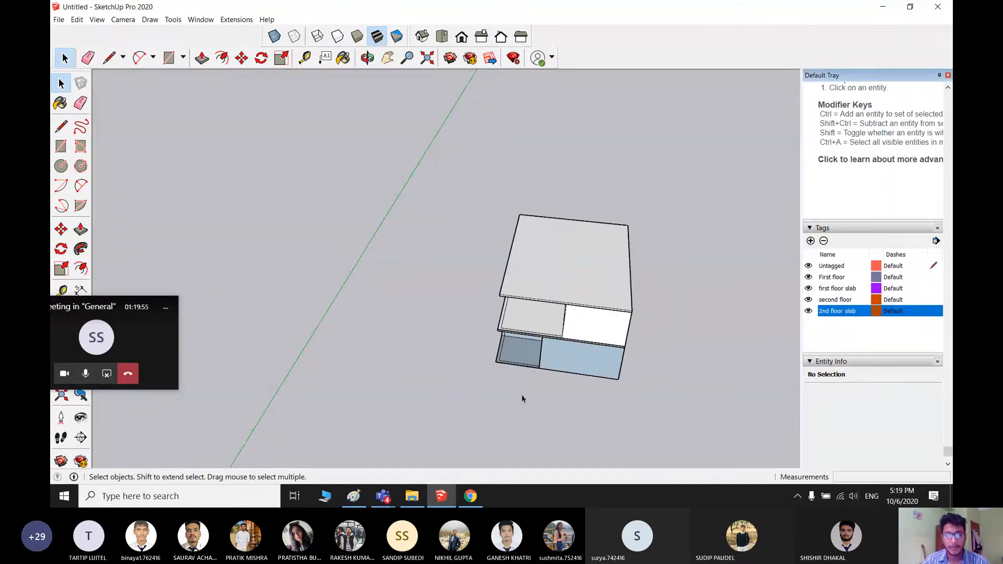
middle_click_drag(522, 399, 662, 238)
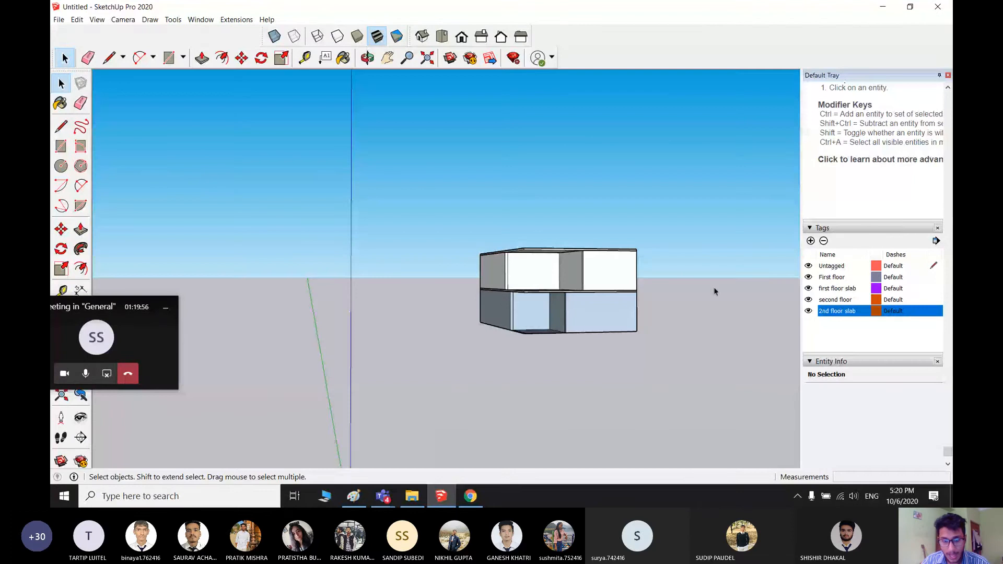
- Examine the stacked floors and slabs from the open front corner and the rear wall
middle_click_drag(714, 292, 529, 284)
scroll(510, 271, "up", 5)
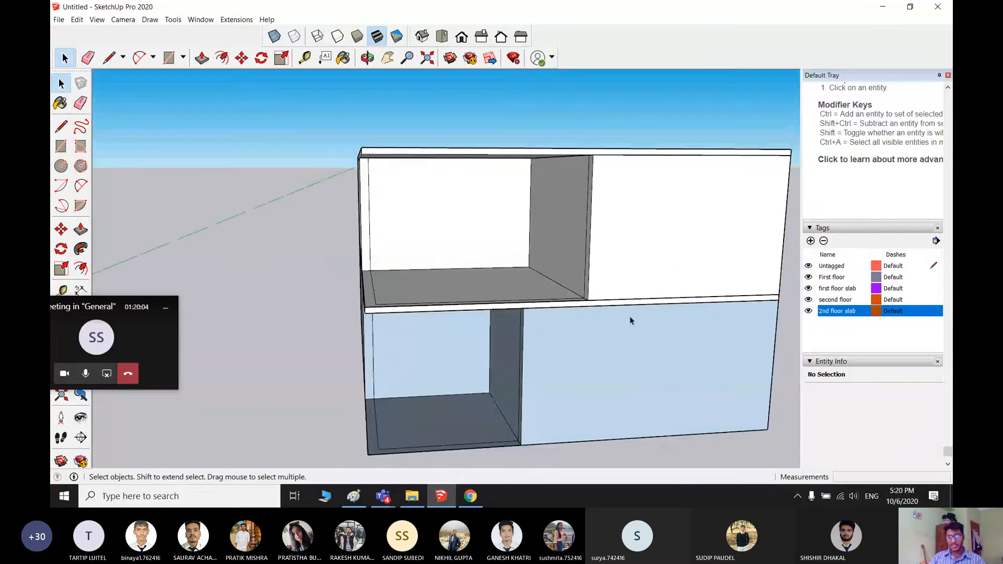
middle_click_drag(653, 403, 643, 403)
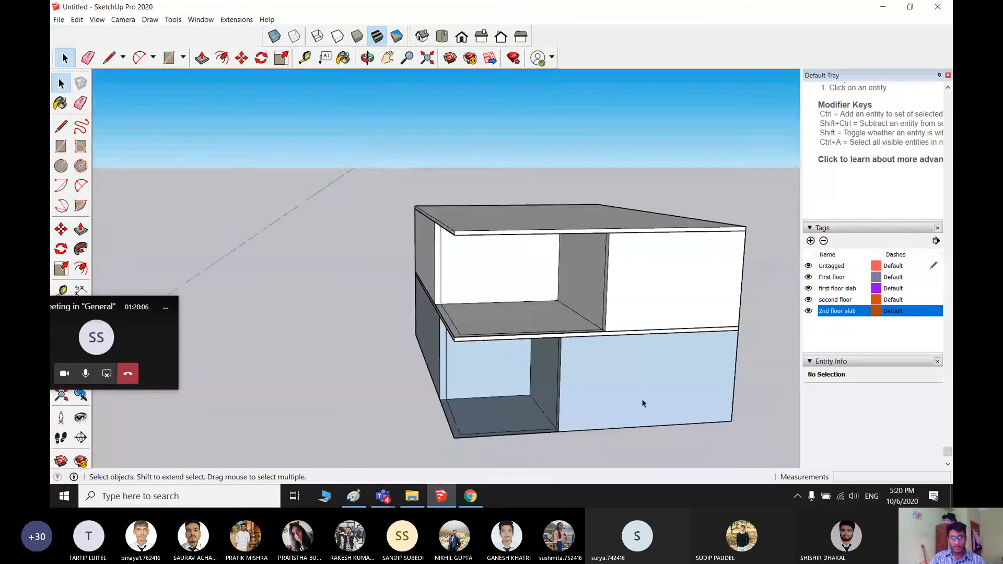
scroll(643, 404, "down", 2)
scroll(626, 390, "up", 4)
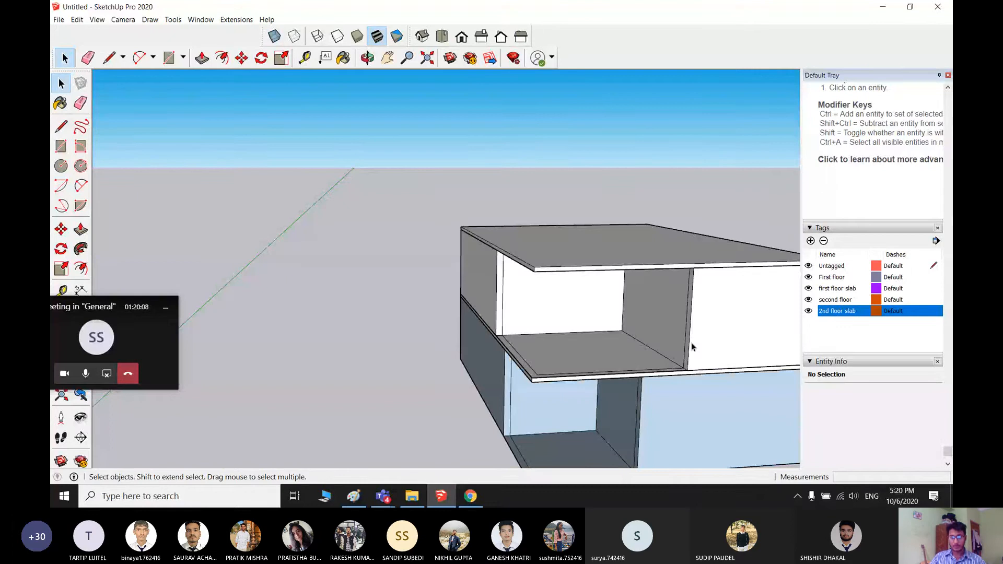
middle_click_drag(692, 347, 421, 409)
scroll(515, 356, "up", 1)
scroll(418, 343, "down", 1)
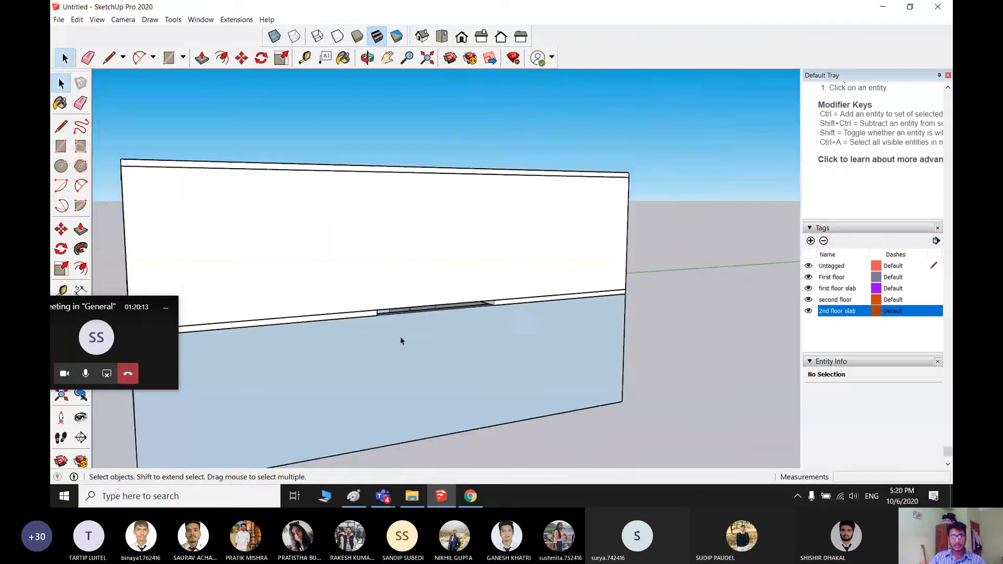
- Try to close the slab gap above the rear first-floor wall by pushing/pulling its face 5"
scroll(406, 320, "up", 1)
middle_click_drag(406, 321, 432, 385)
scroll(433, 371, "up", 2)
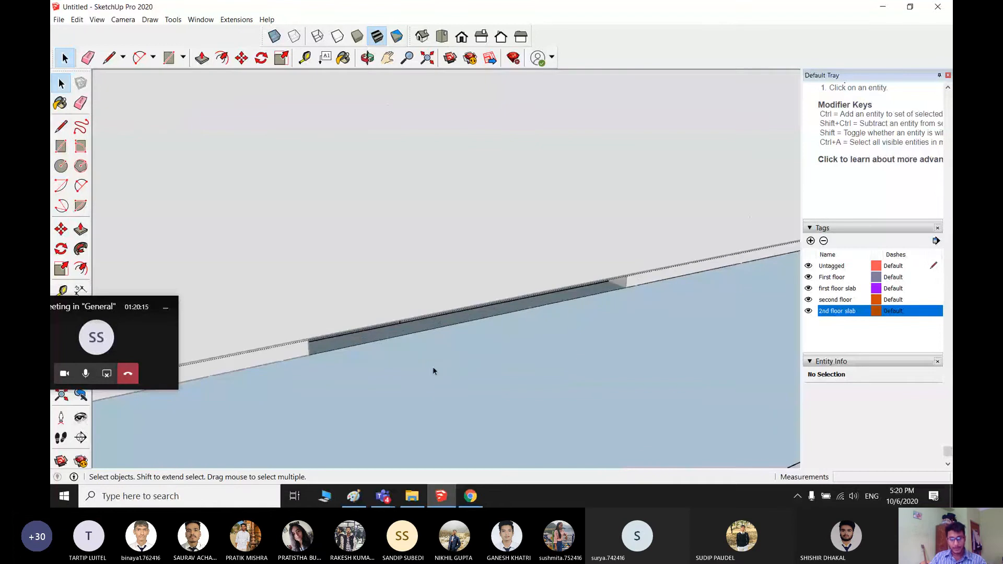
key("p")
left_click(416, 335)
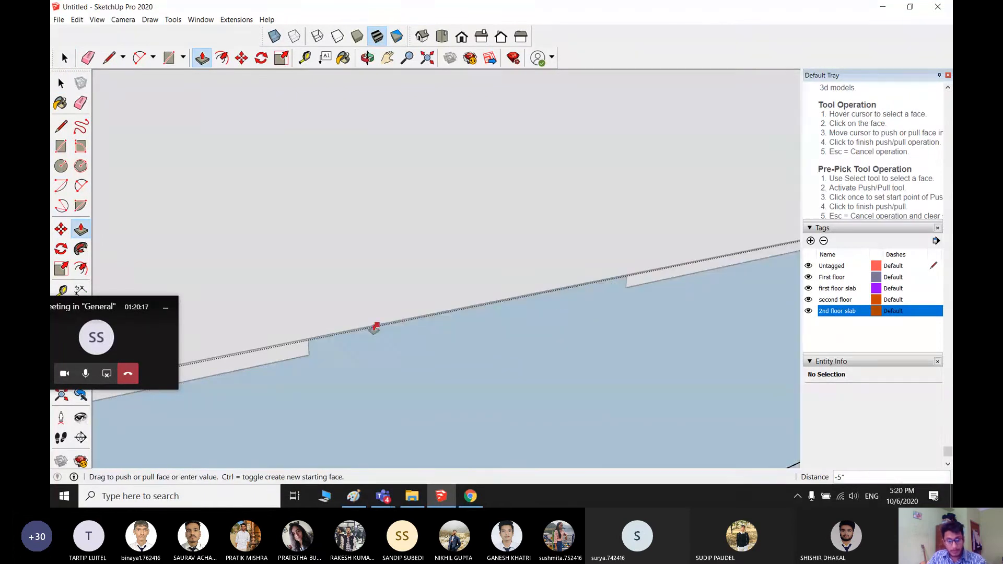
left_click(374, 329)
scroll(366, 332, "down", 5)
left_click(451, 340)
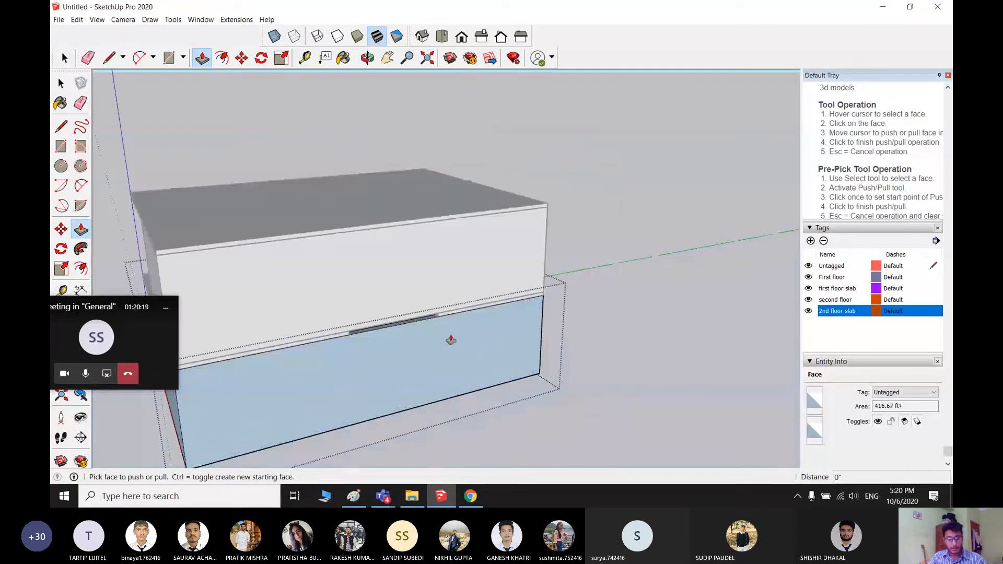
key("space")
left_click(621, 277)
- Examine the whole two-storey house, including the slab edges at its open corner
middle_click_drag(620, 277, 428, 288)
scroll(428, 288, "down", 3)
middle_click_drag(414, 326, 599, 374)
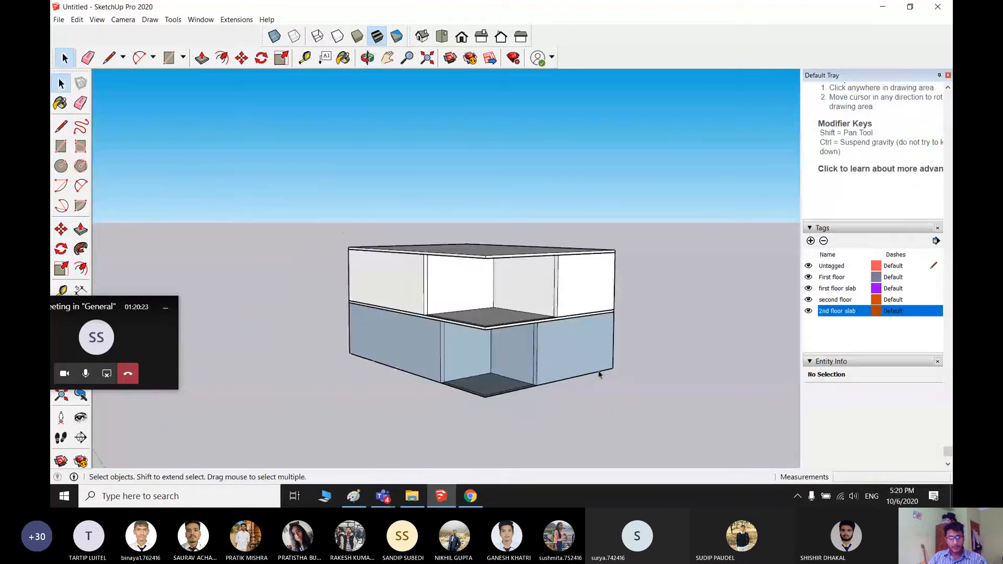
scroll(558, 344, "down", 2)
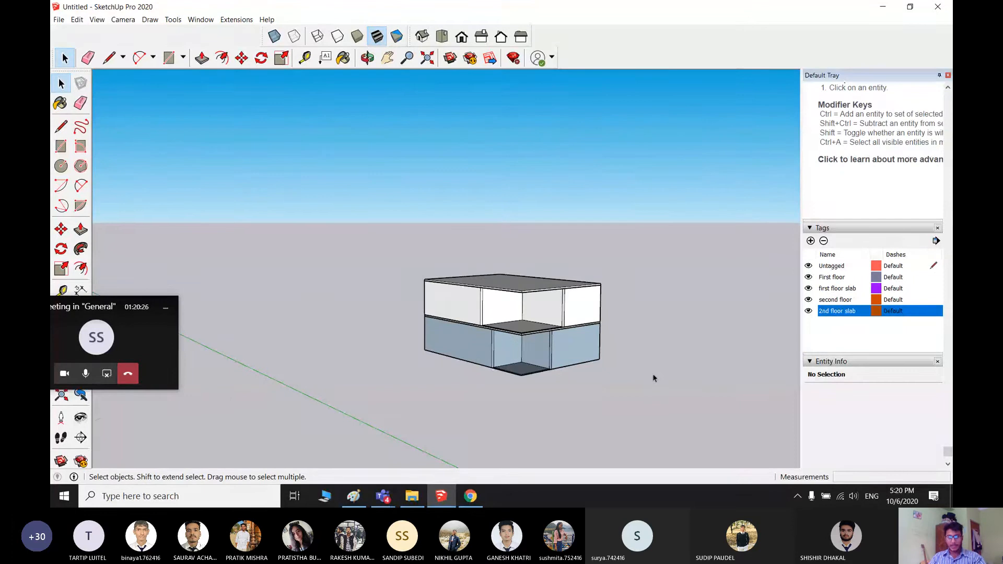
middle_click_drag(546, 349, 514, 423)
scroll(448, 347, "up", 2)
scroll(604, 340, "up", 2)
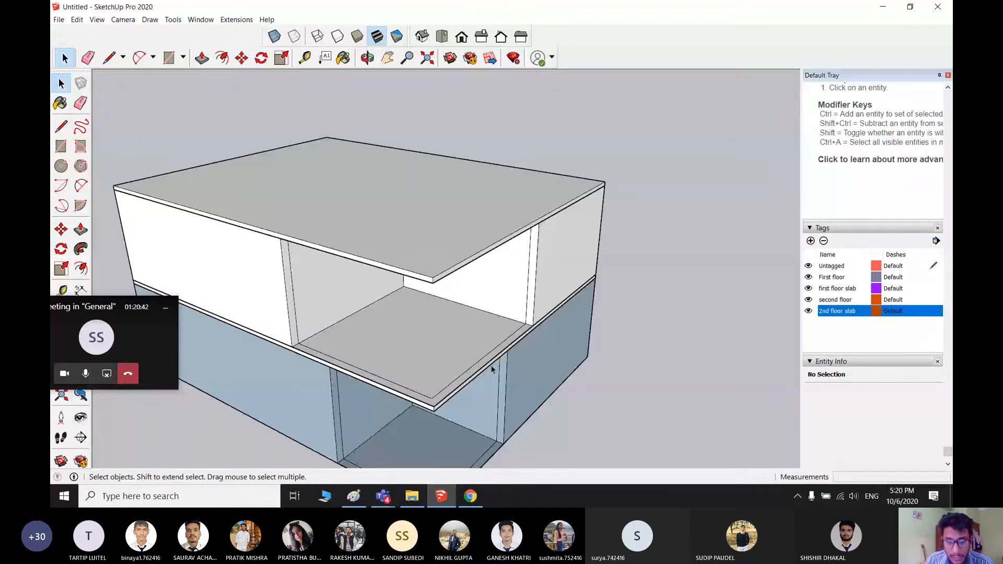
- Inspect the second floor group and the first floor slab group, opening each for editing and closing it again
double_click(563, 258)
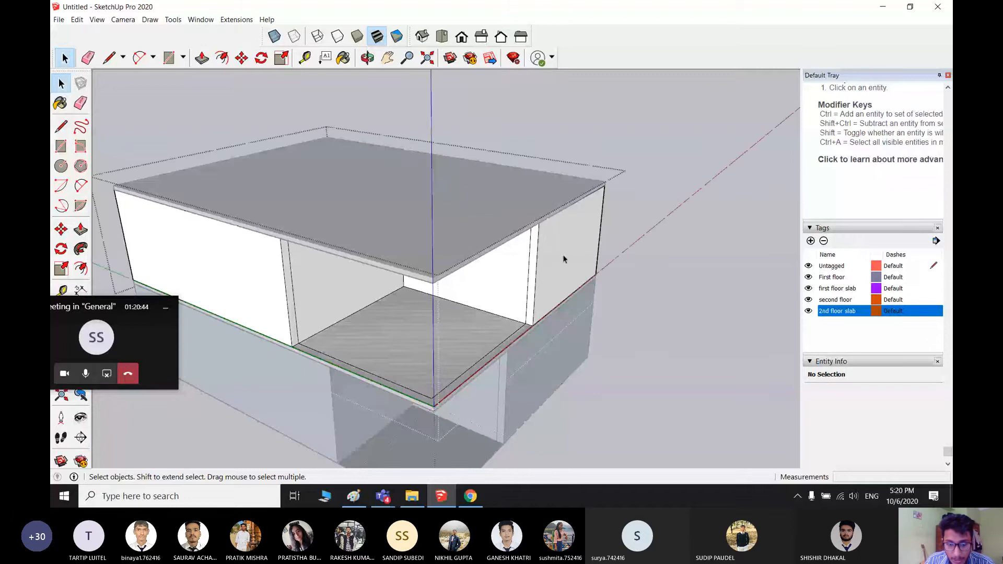
left_click(443, 372)
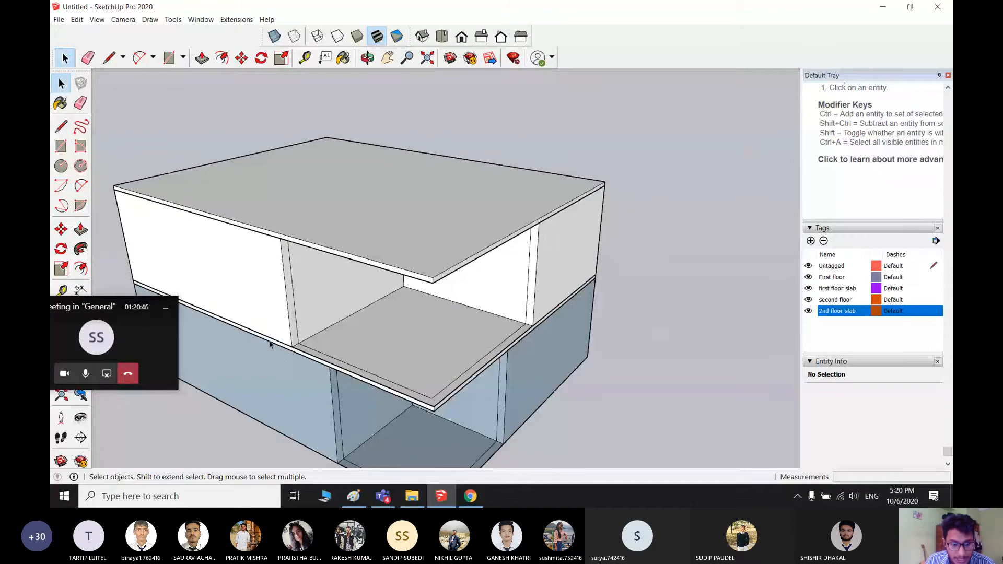
double_click(277, 348)
scroll(410, 372, "up", 3)
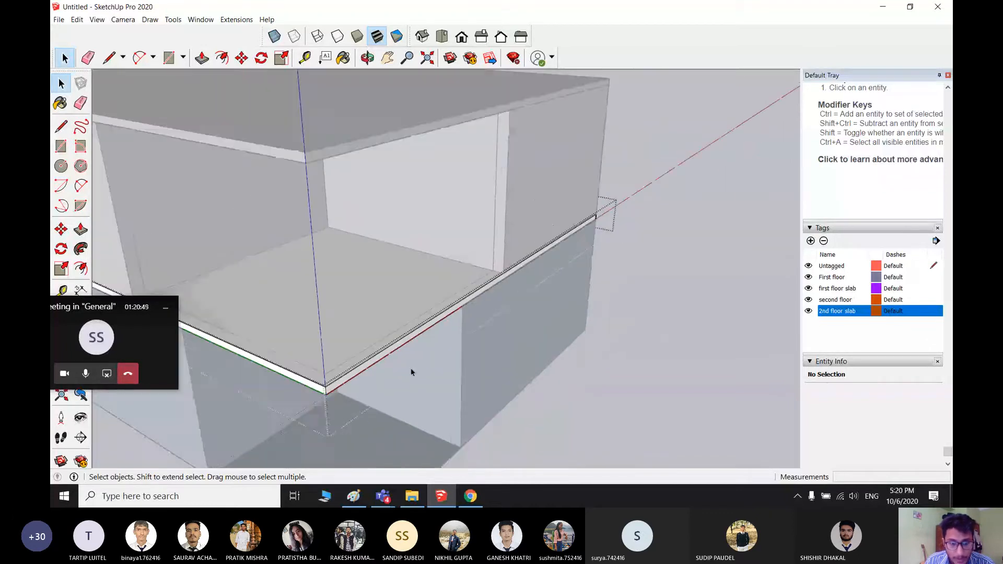
scroll(410, 368, "down", 4)
middle_click_drag(464, 368, 571, 398)
left_click(756, 304)
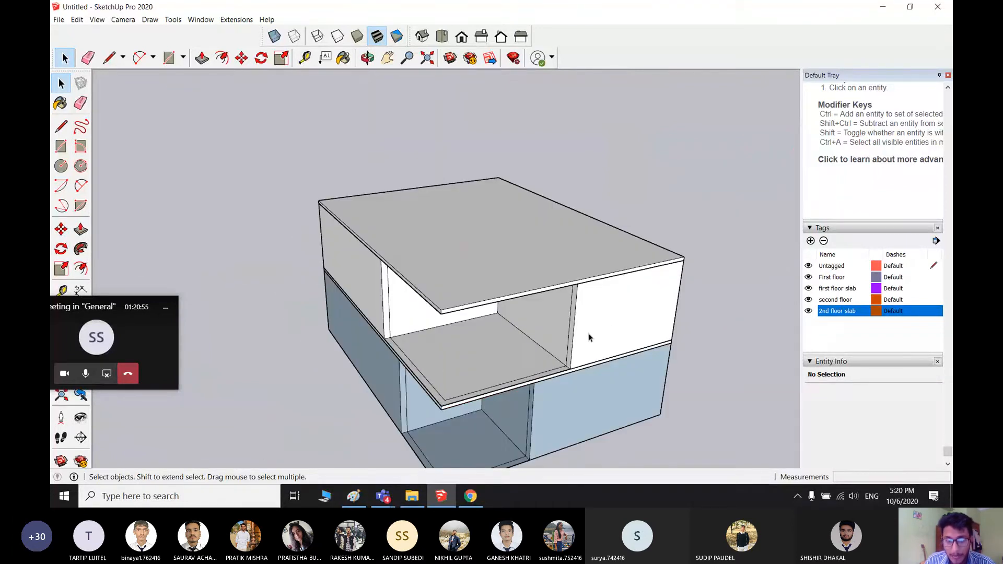
- Hide the second floor and 2nd floor slab tags
scroll(589, 337, "down", 2)
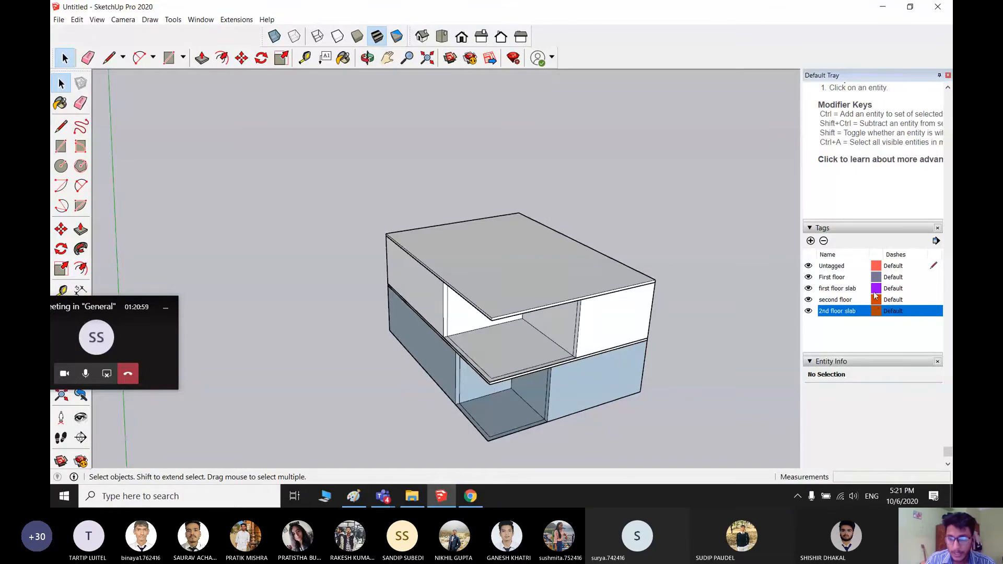
left_click(808, 299)
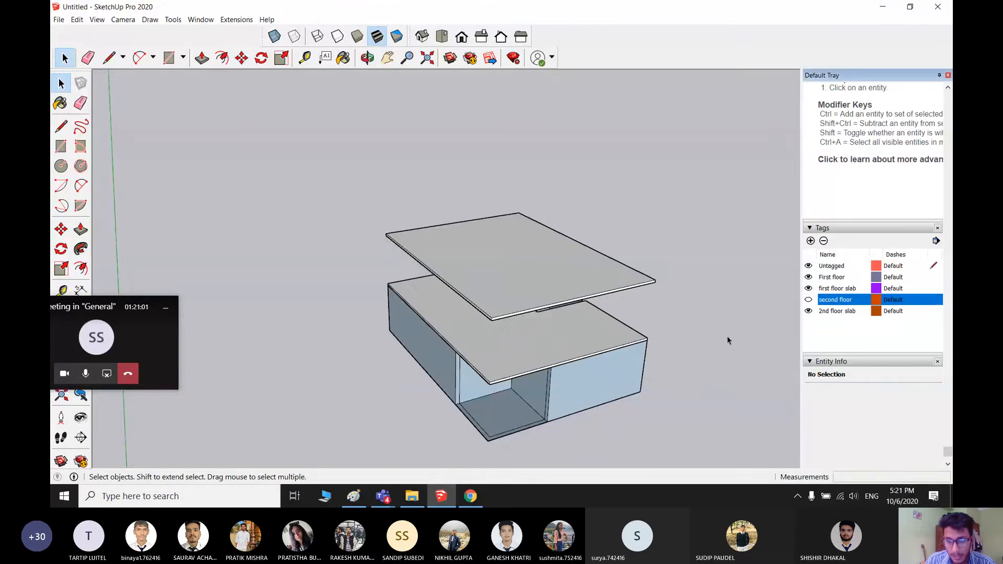
left_click(808, 311)
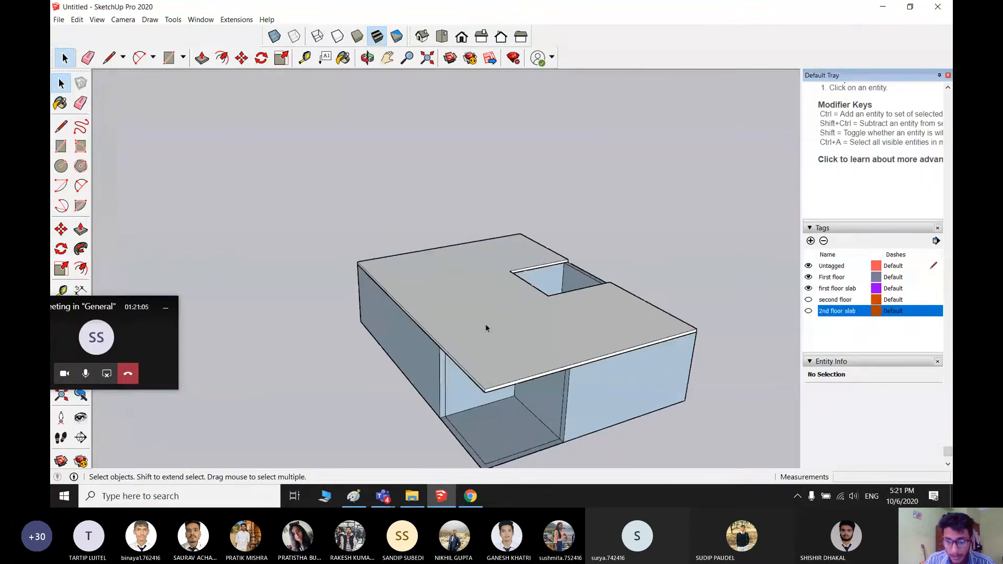
- Make the second floor tag visible and inspect the first floor slab's edge beneath it
left_click(809, 299)
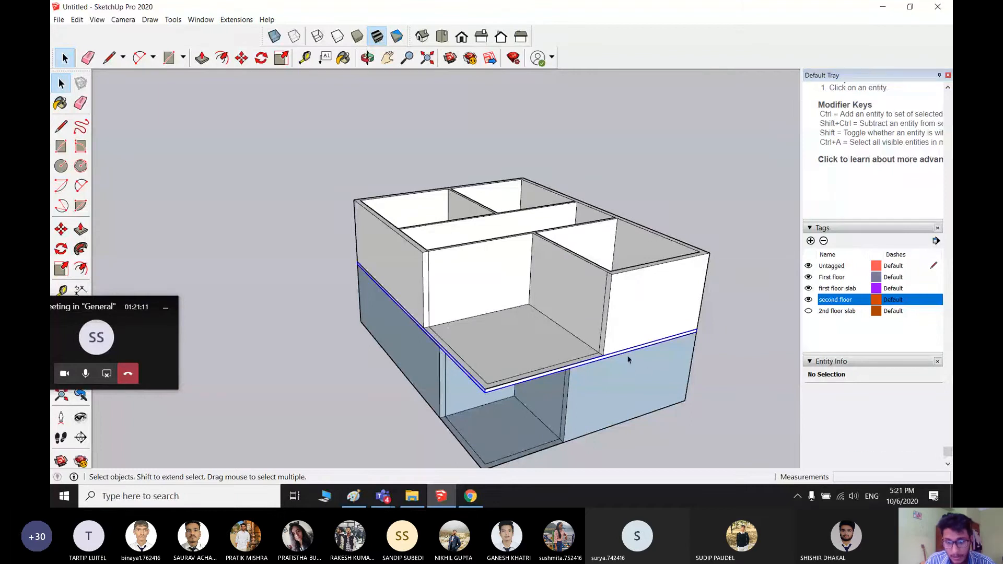
left_click(600, 371)
left_click(711, 379)
scroll(538, 375, "up", 3)
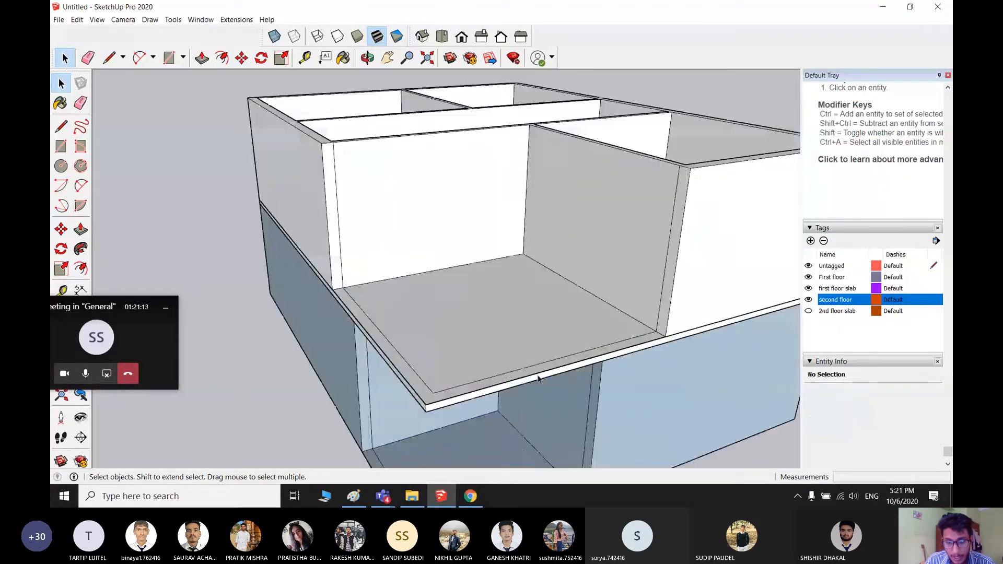
scroll(538, 377, "up", 2)
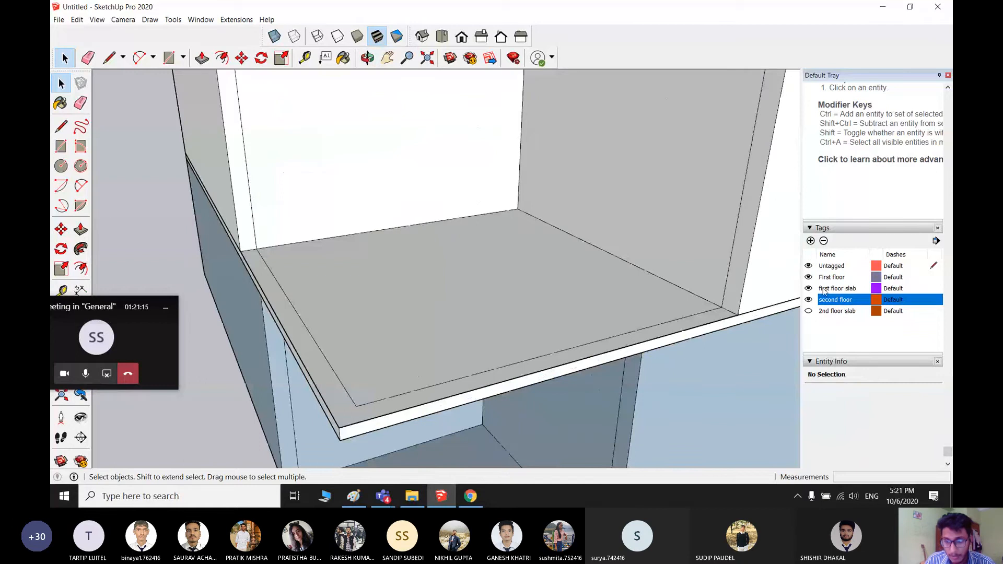
- Hide the First floor tag, switching the first floor slab tag off and back on
left_click(809, 288)
scroll(495, 316, "down", 3)
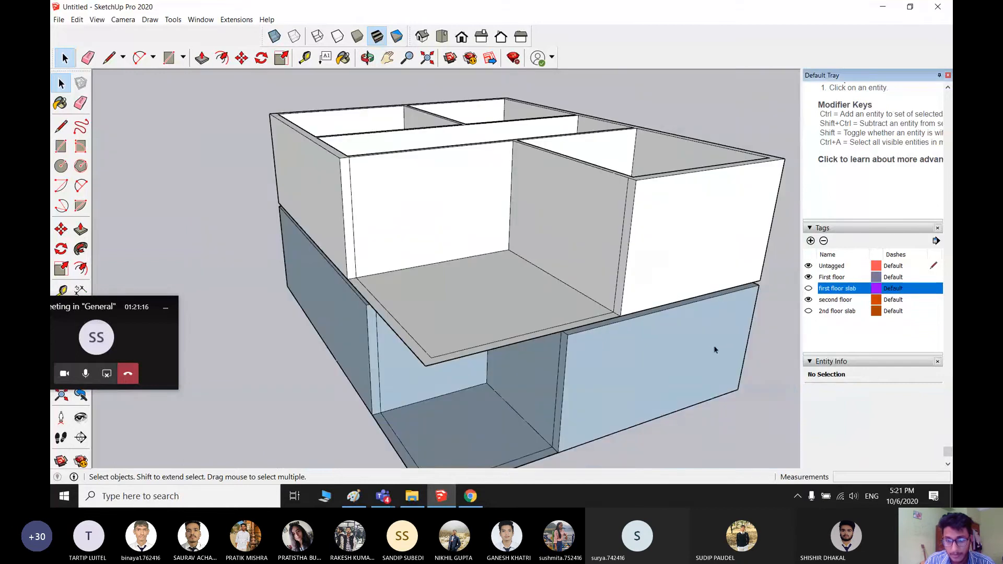
left_click(808, 277)
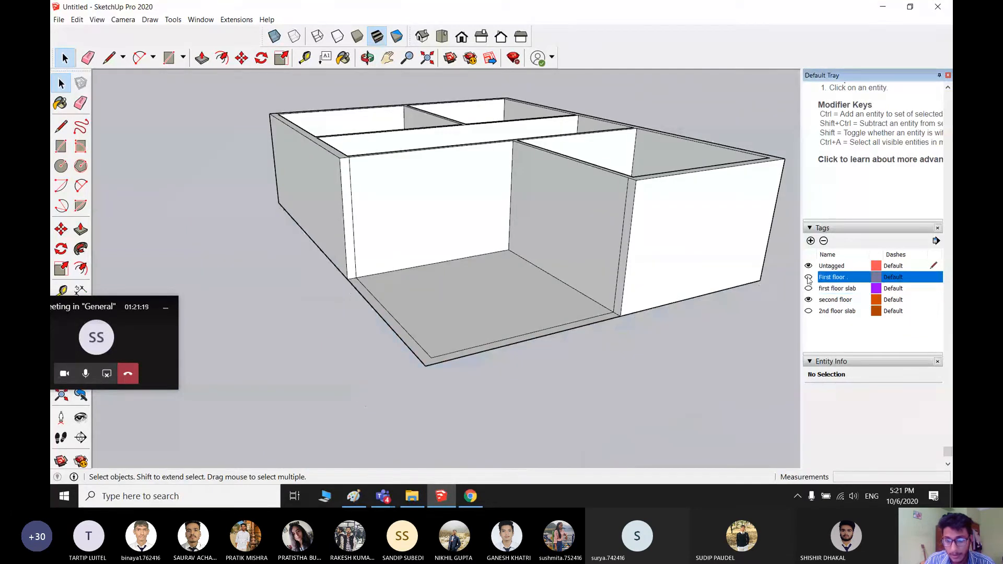
left_click(808, 289)
- Open the first floor slab group for editing
scroll(438, 364, "up", 3)
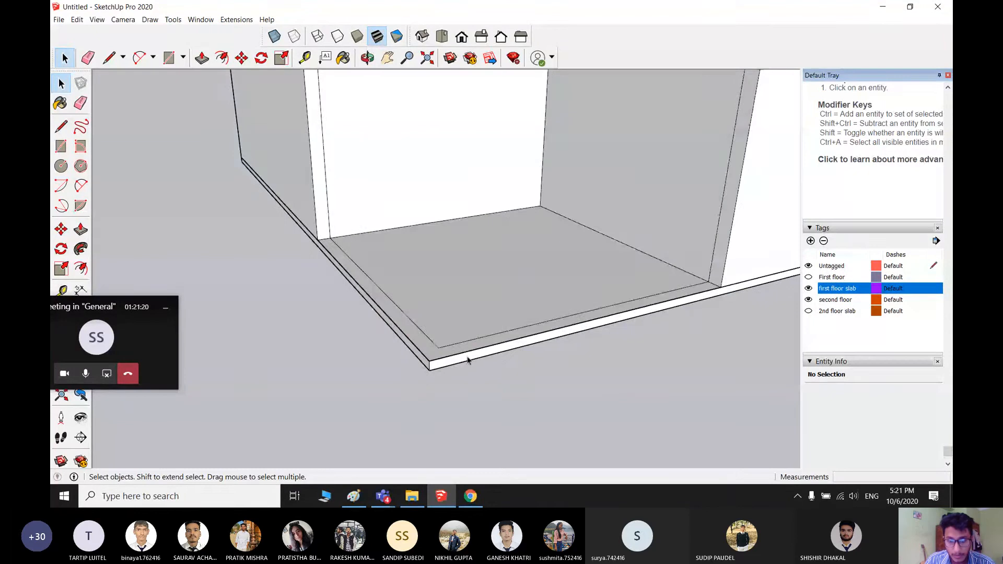
scroll(462, 362, "up", 1)
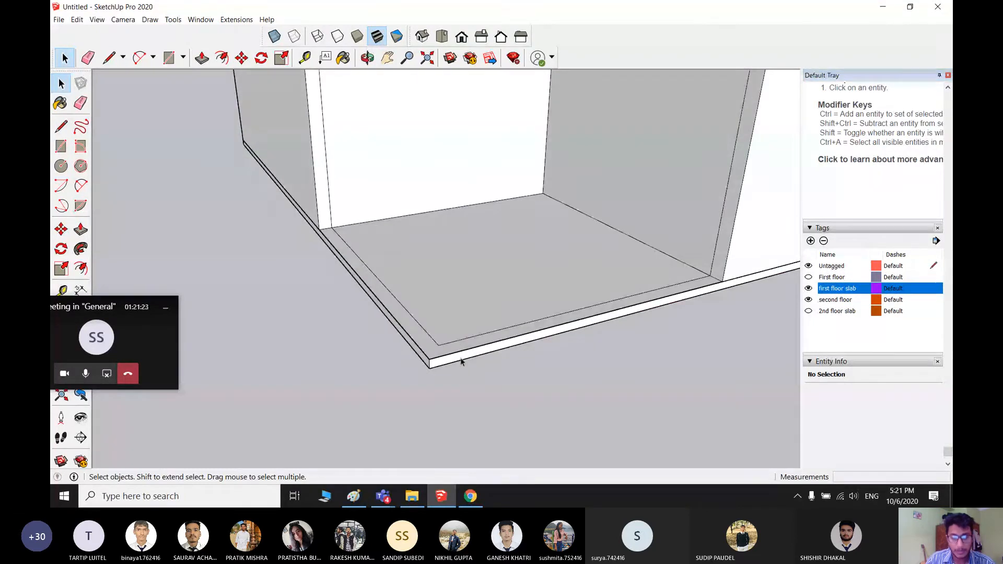
double_click(461, 359)
scroll(455, 359, "down", 5)
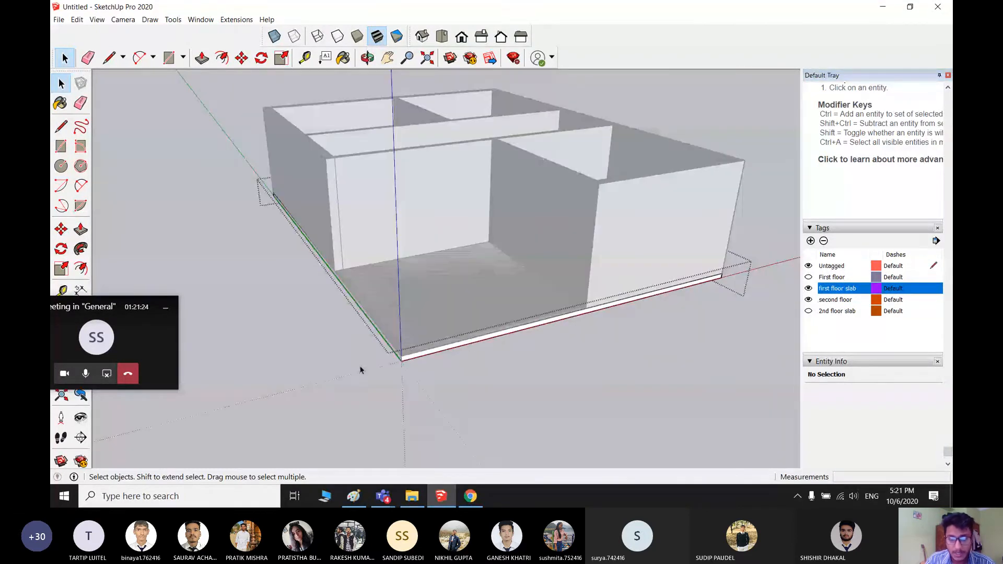
middle_click_drag(358, 369, 466, 399)
scroll(487, 392, "up", 2)
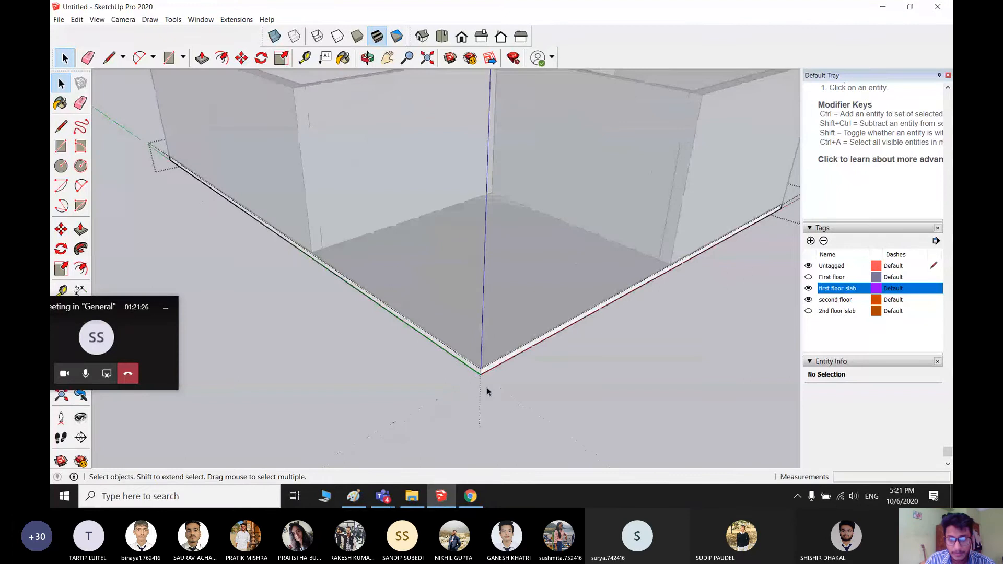
scroll(487, 392, "up", 1)
key("l")
left_click(482, 362)
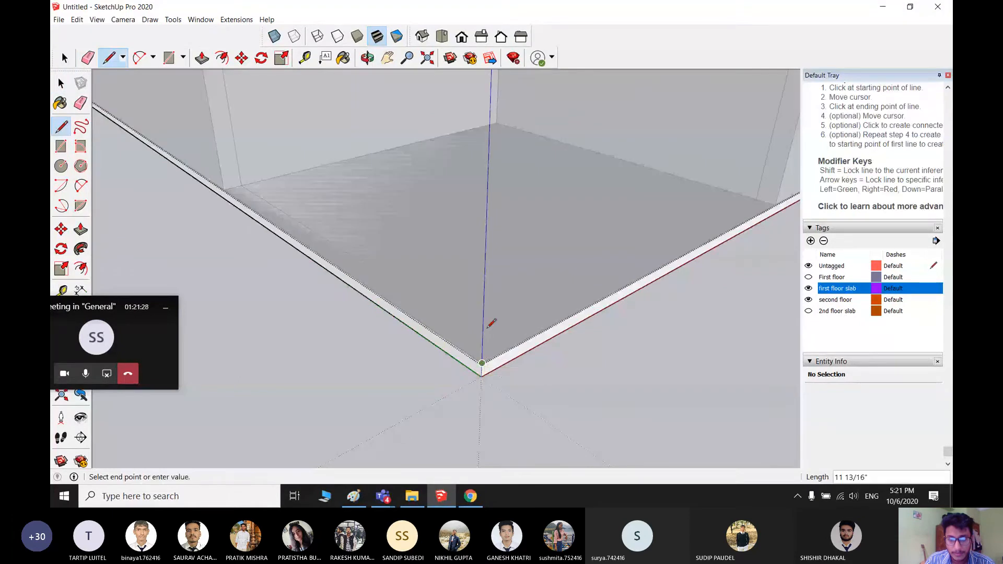
middle_click_drag(525, 314, 222, 221)
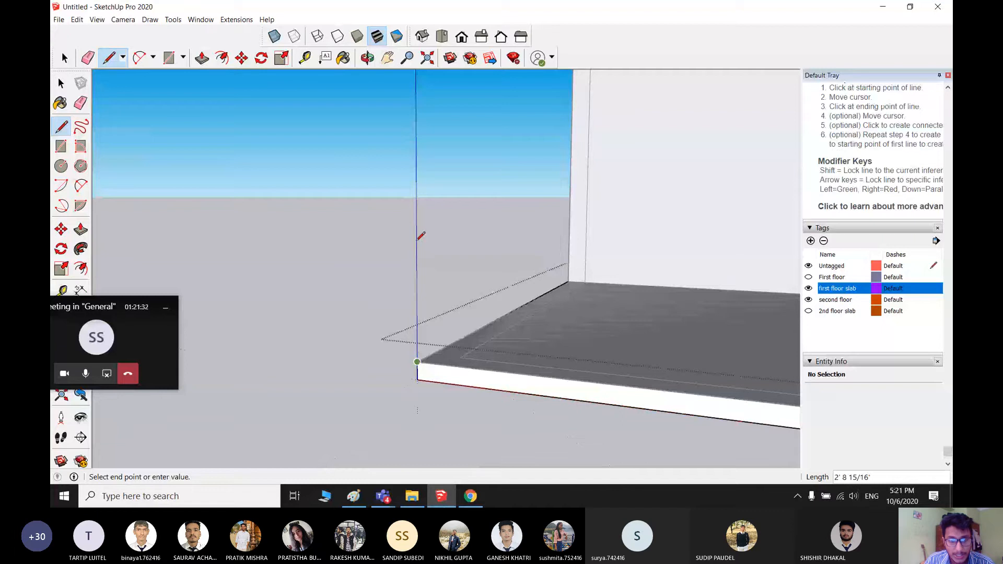
middle_click_drag(422, 274, 457, 272)
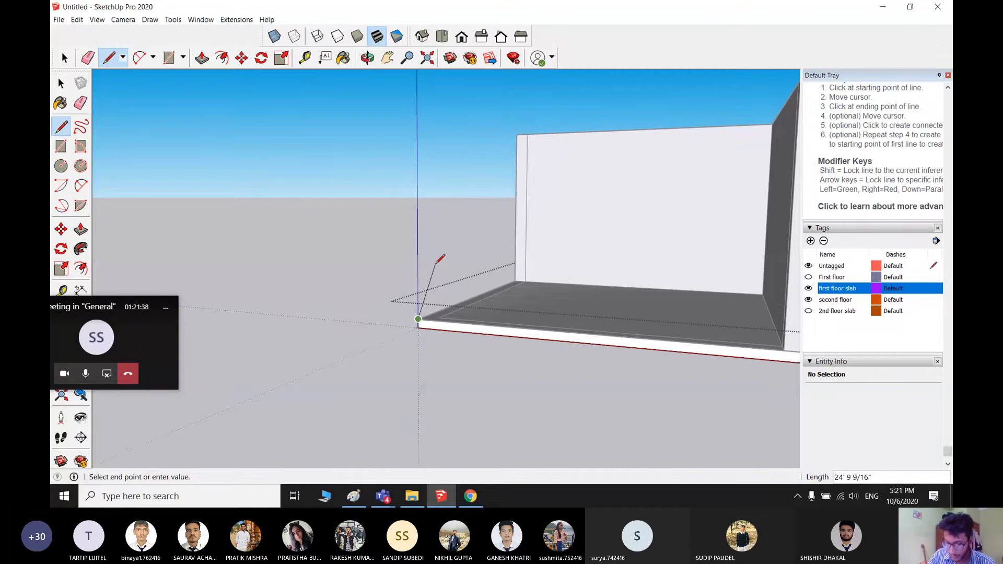
key("space")
- Draw a 3' high parapet face on the slab's red-axis edge, from the room wall to the balcony's outer corner
middle_click_drag(455, 274, 569, 364)
scroll(647, 351, "up", 3)
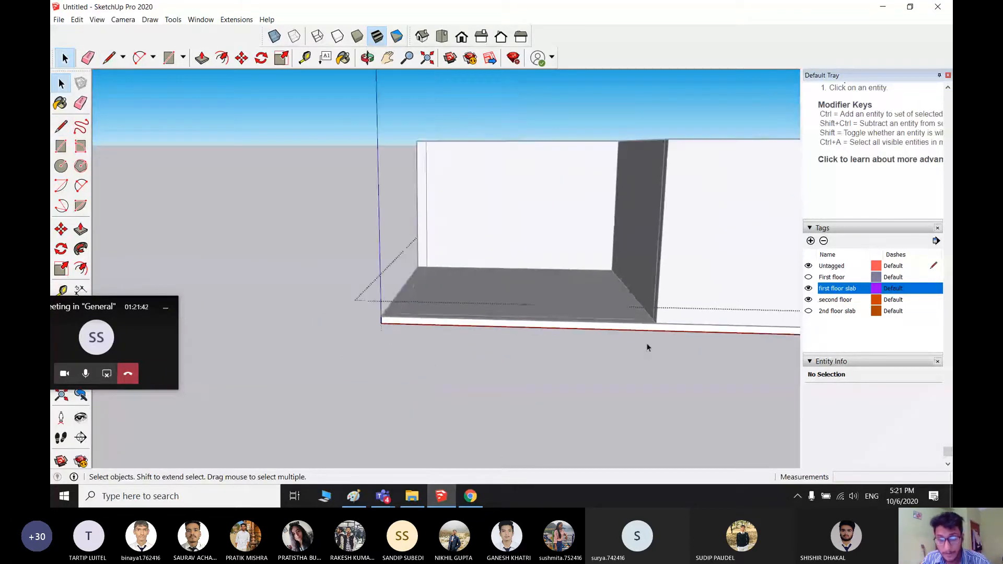
scroll(647, 347, "up", 3)
key("l")
left_click(660, 319)
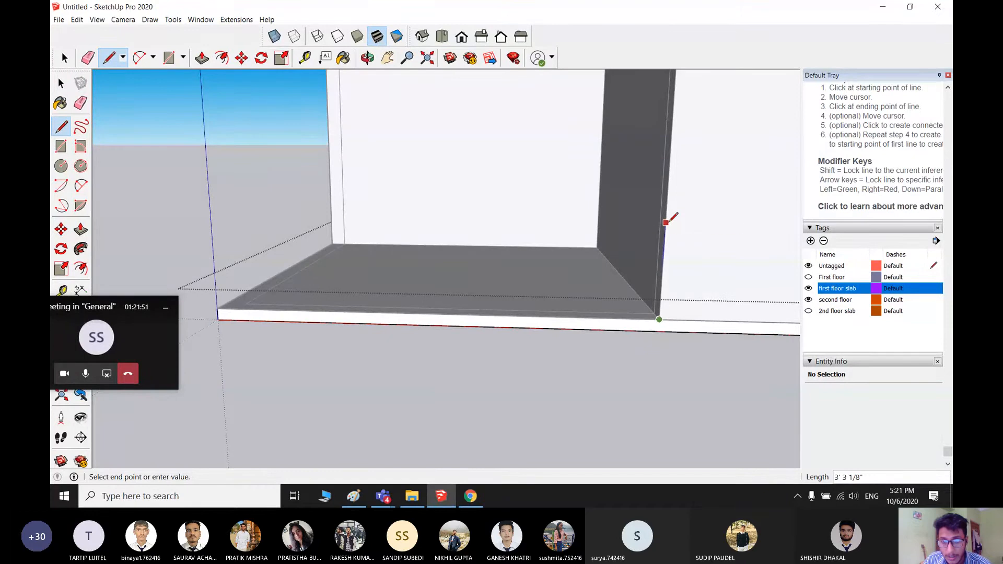
type("3")
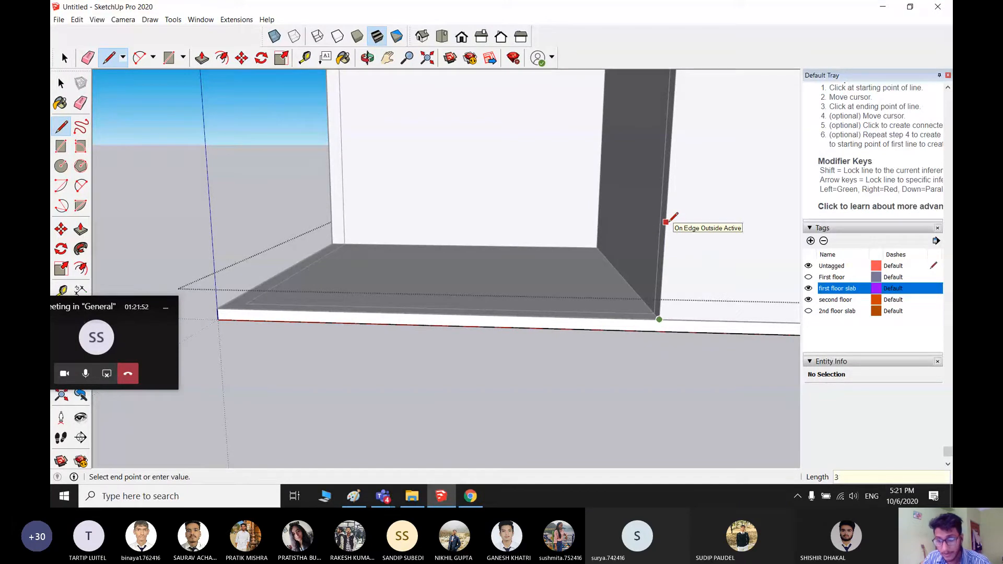
key("Return")
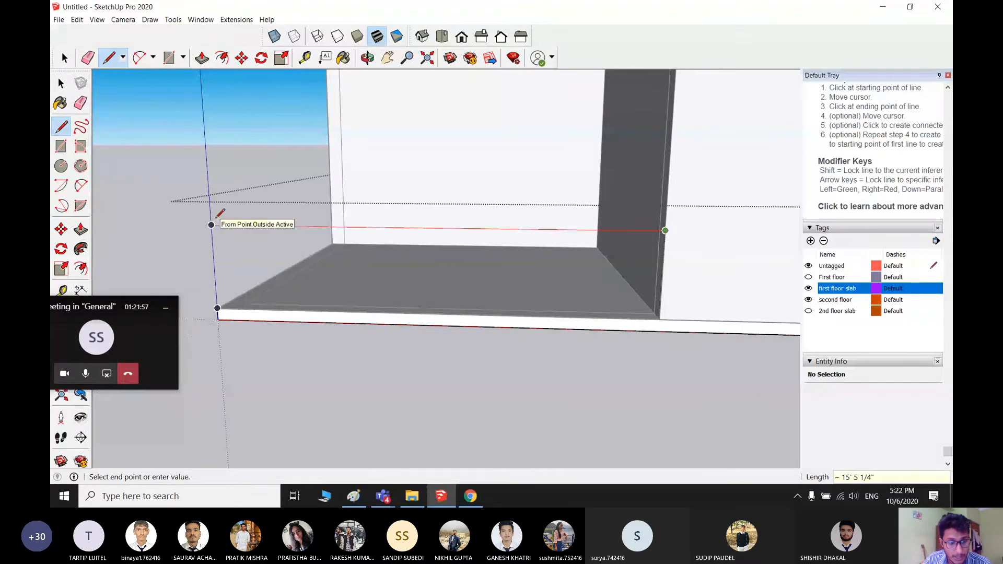
left_click(211, 225)
left_click(217, 308)
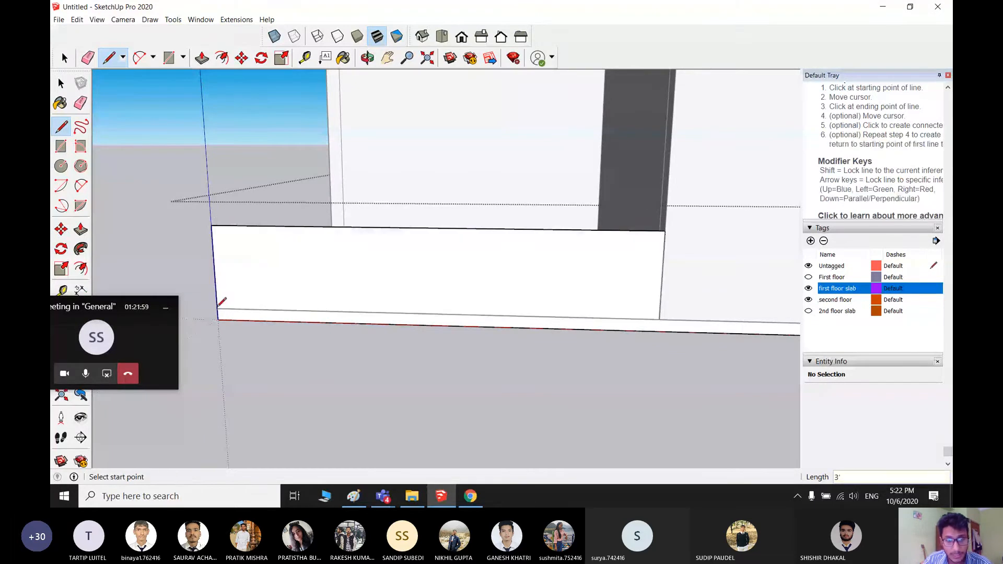
- Draw the adjoining parapet face on the slab's green-axis edge, from the first parapet's top corner to the wall and down to the slab
middle_click_drag(222, 302, 546, 296)
left_click(668, 221)
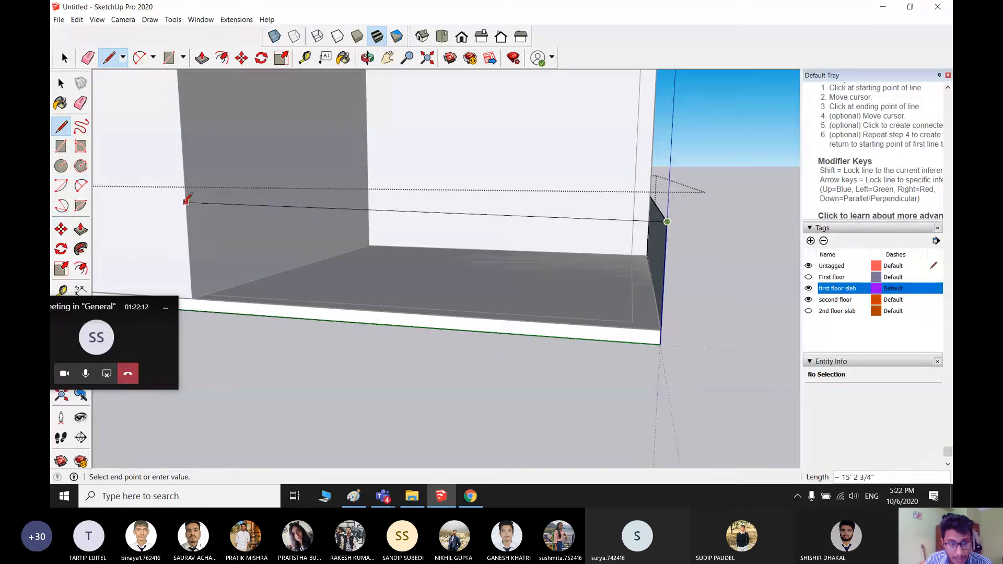
left_click(186, 195)
middle_click_drag(594, 340, 387, 267)
key("Escape")
left_click(542, 214)
middle_click_drag(445, 232, 655, 249, "shift")
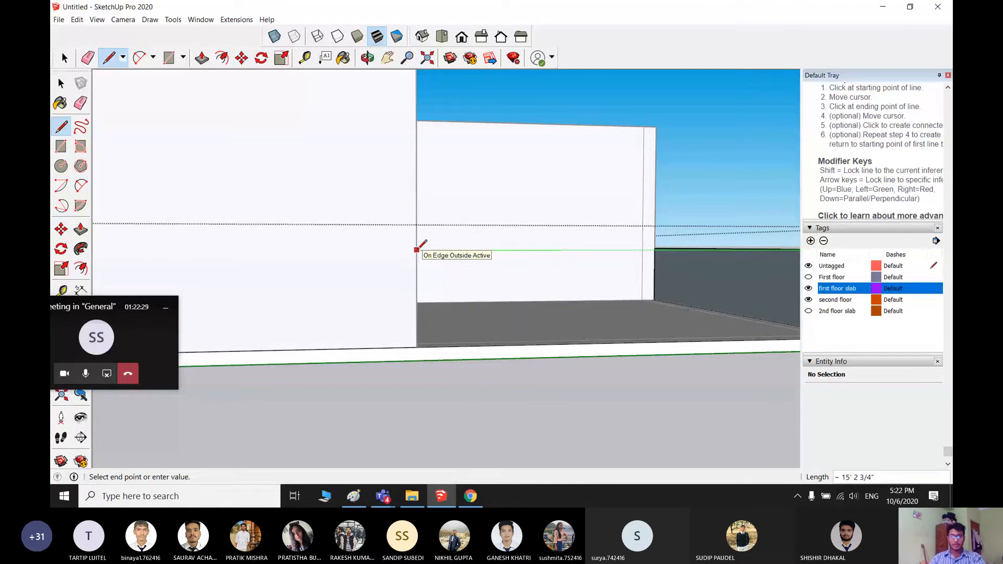
left_click(417, 250)
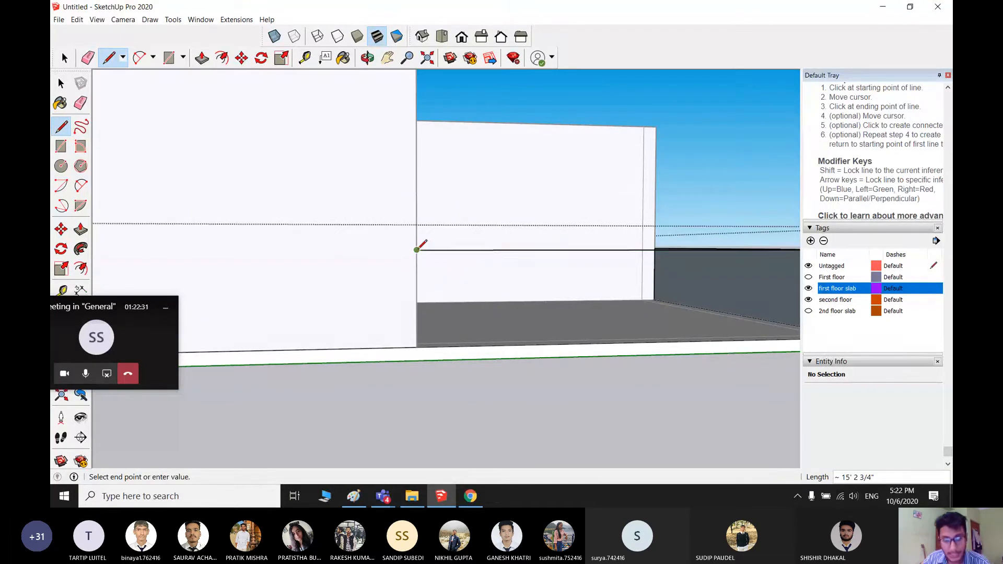
left_click(416, 346)
- Close the slab group and make the 2nd floor slab and First floor tags visible to view the balcony parapet on the house
scroll(415, 346, "down", 2)
middle_click_drag(648, 360, 340, 402)
mouse_move(402, 376)
middle_mouse_down("shift")
mouse_move(573, 311)
mouse_move(461, 336)
middle_mouse_up("shift")
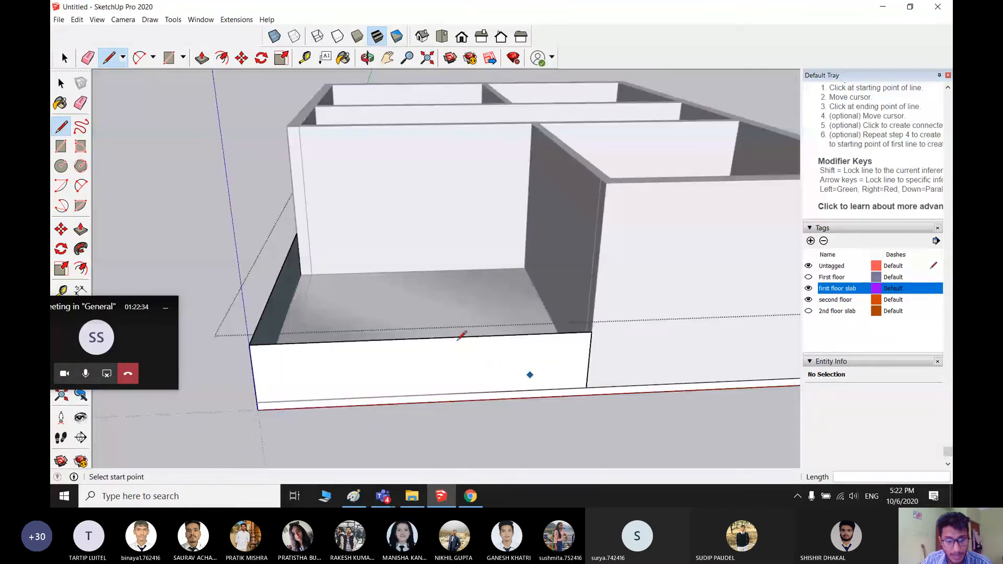
key("space")
scroll(461, 335, "down", 5)
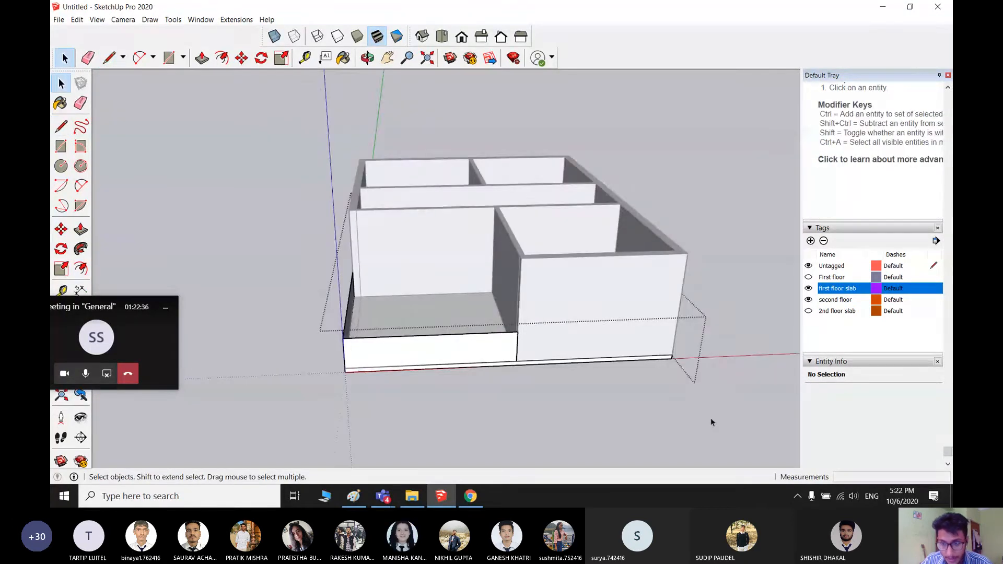
left_click(809, 311)
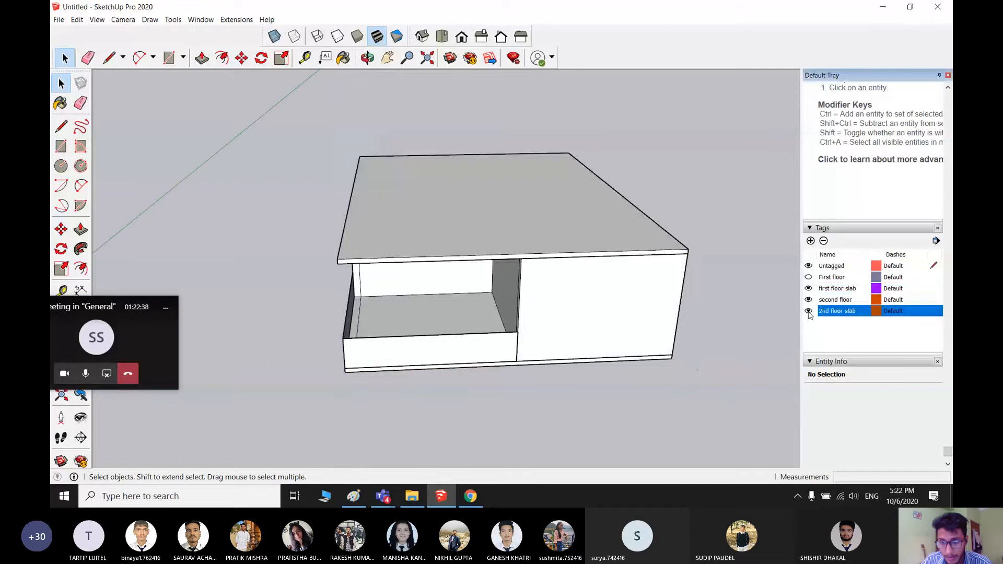
left_click(808, 277)
middle_click_drag(604, 314, 453, 348)
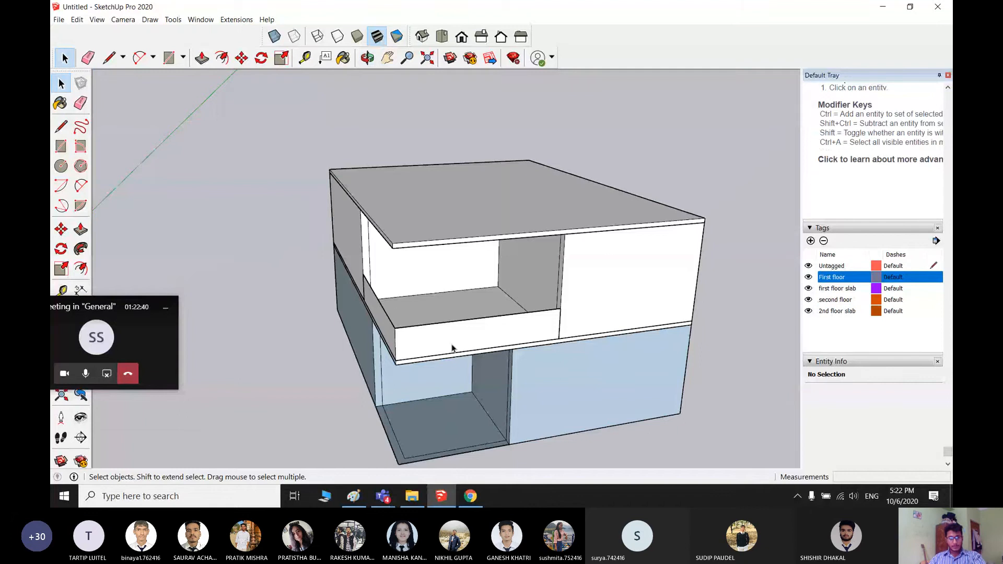
middle_click_drag(452, 348, 510, 437)
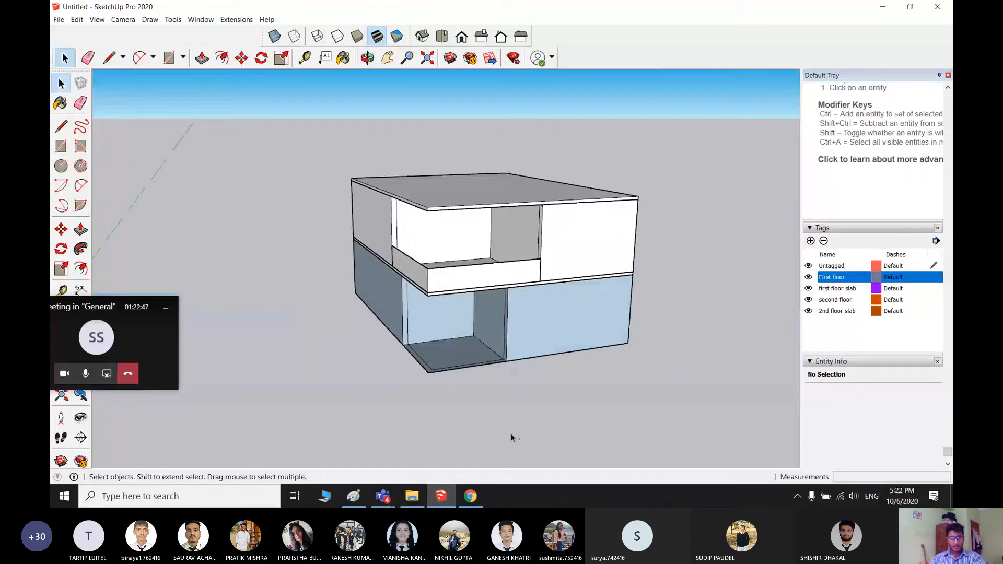
- Hide the First floor tag and open the first floor slab group for editing at the balcony
left_click(809, 277)
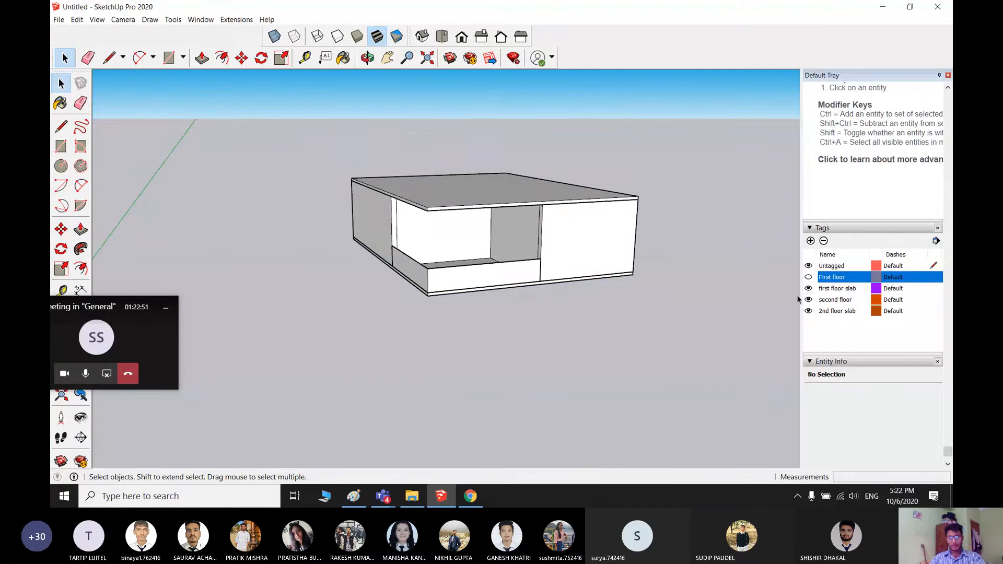
scroll(565, 308, "up", 8)
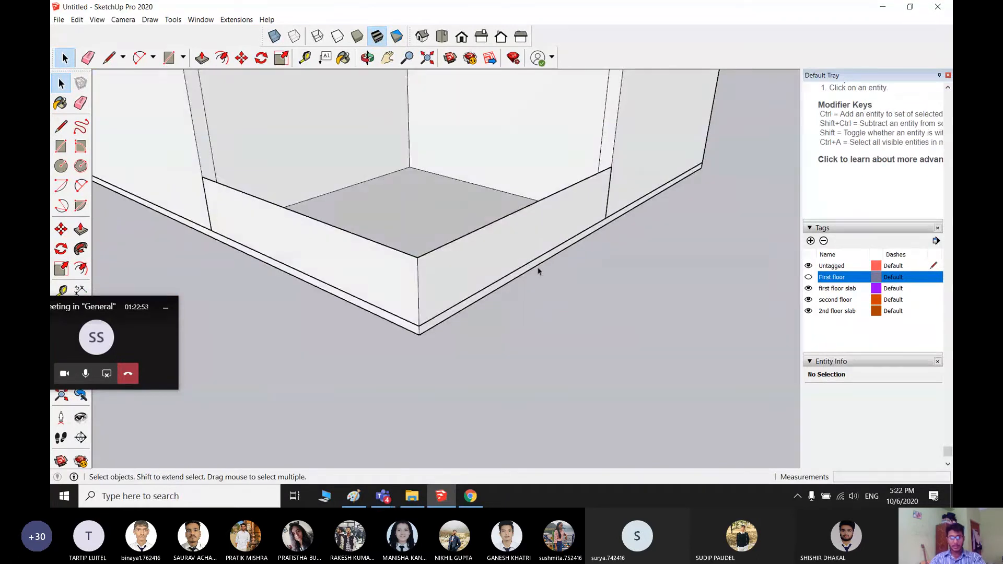
scroll(539, 268, "up", 3)
middle_click_drag(539, 264, 430, 280)
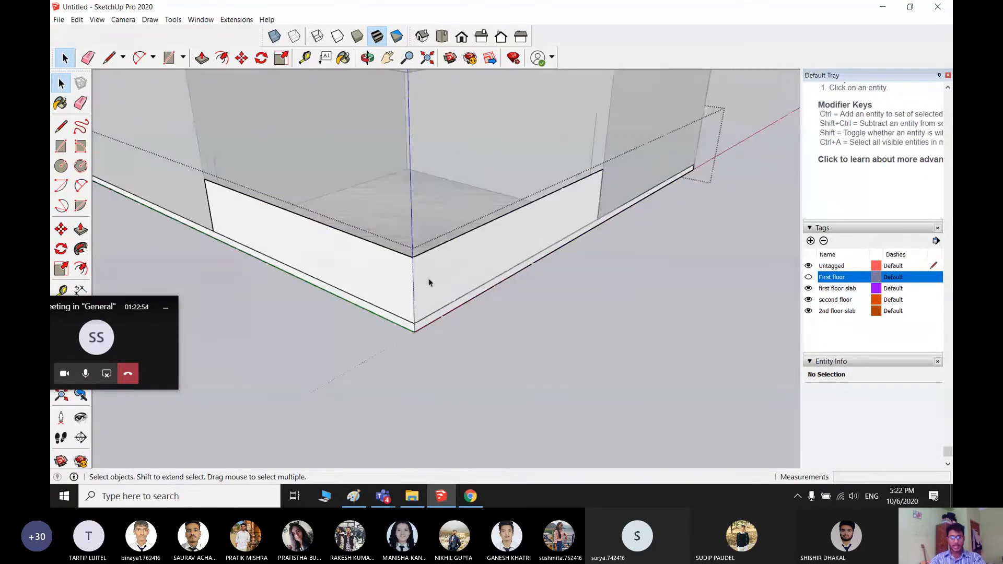
middle_click_drag(483, 256, 836, 290)
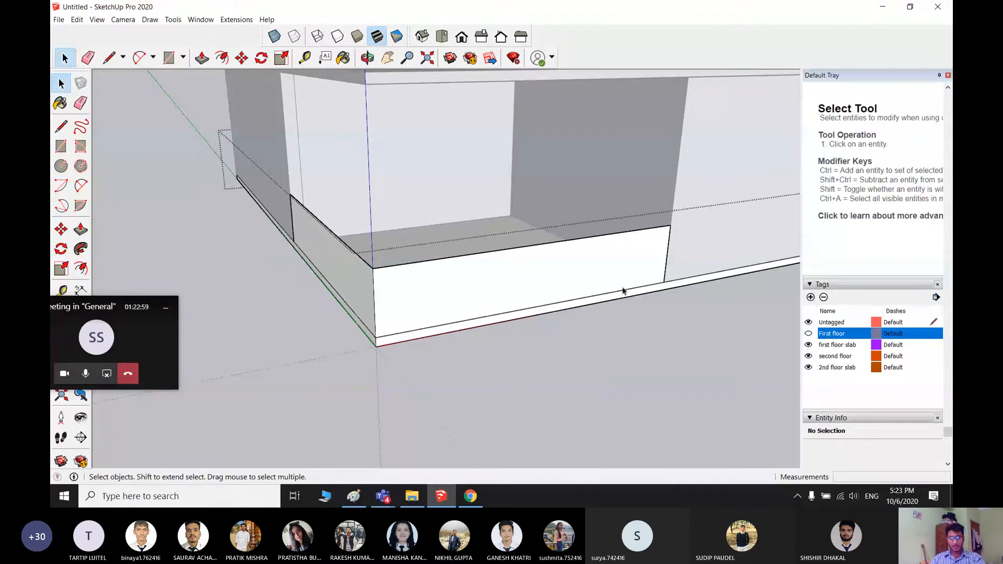
- Erase the edges of both balcony parapet faces, leaving only the flat slab
scroll(623, 291, "up", 3)
key("e")
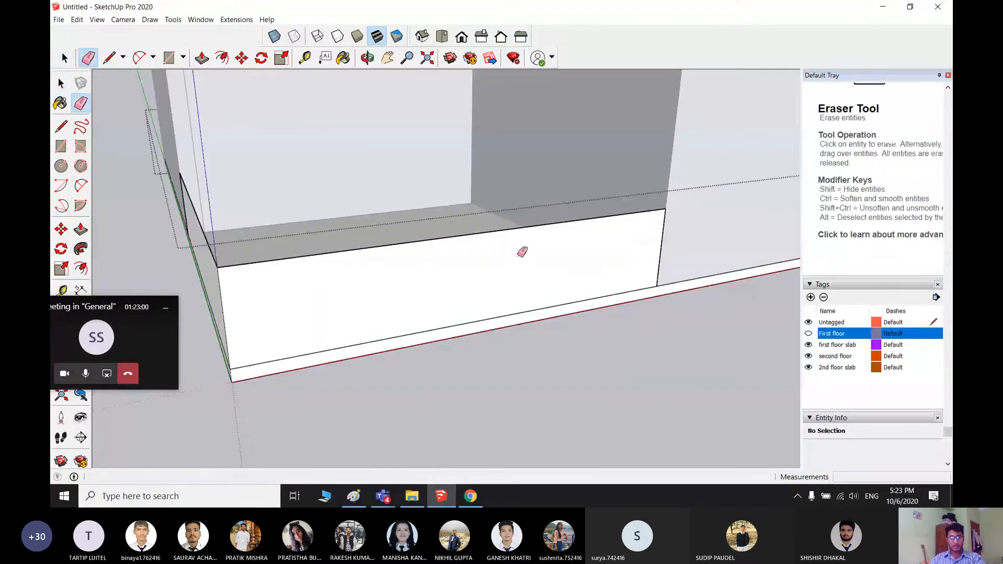
left_click(498, 228)
left_click(662, 239)
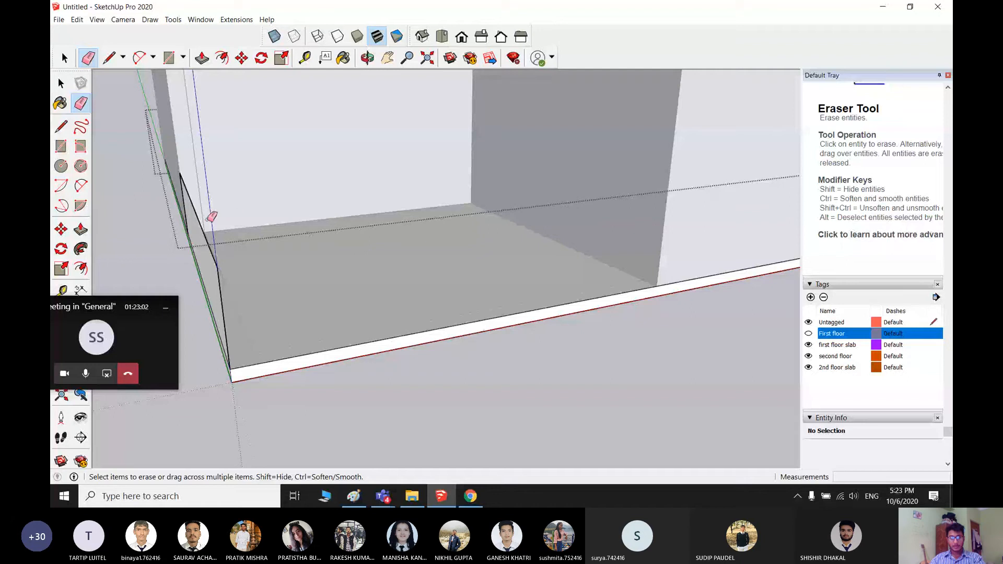
mouse_move(210, 217)
left_mouse_down()
mouse_move(191, 196)
mouse_move(215, 269)
left_mouse_up()
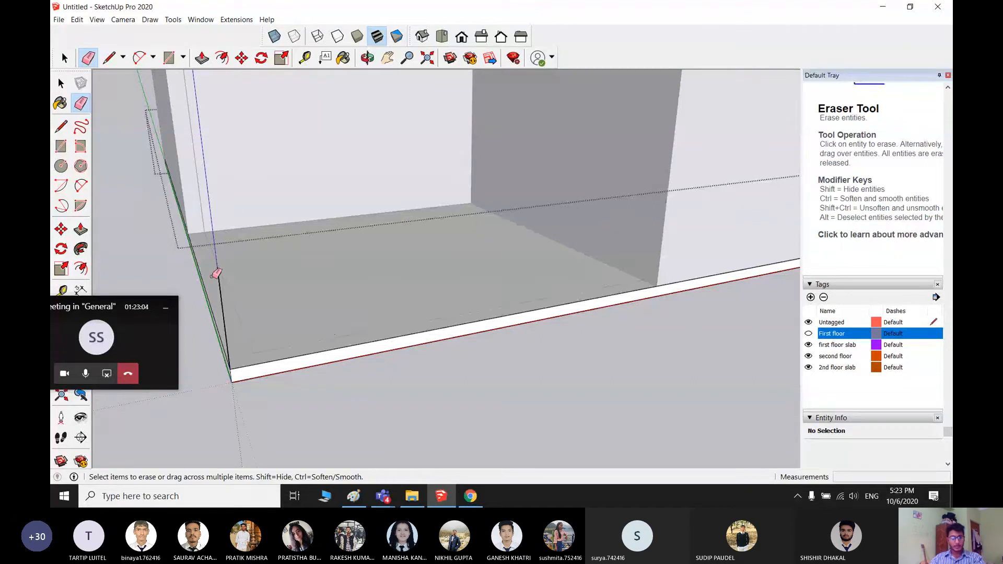
- Draw a 3' high parapet face on the slab's red-axis edge, starting at the balcony's outer corner and ending at the room wall
key("l")
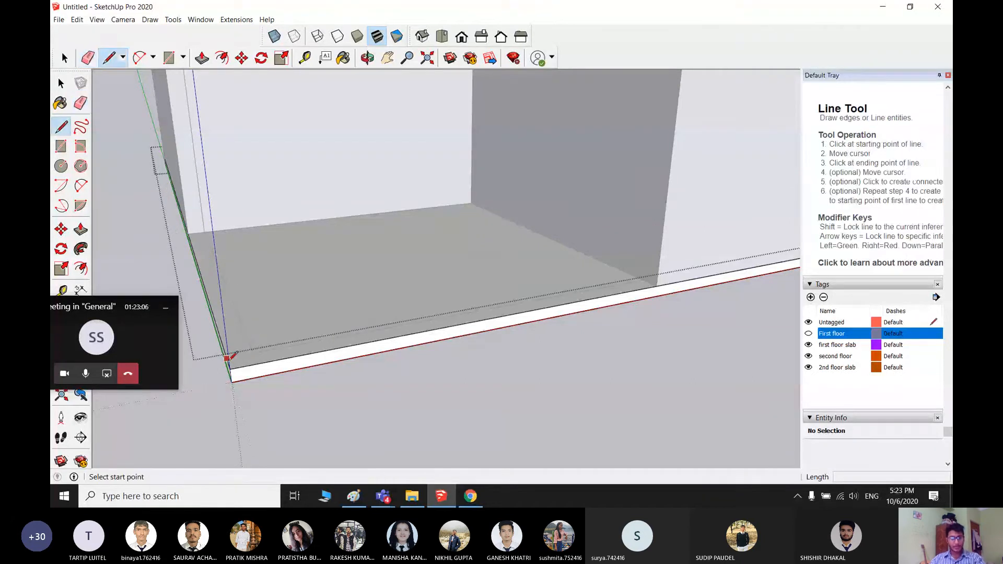
left_click(230, 368)
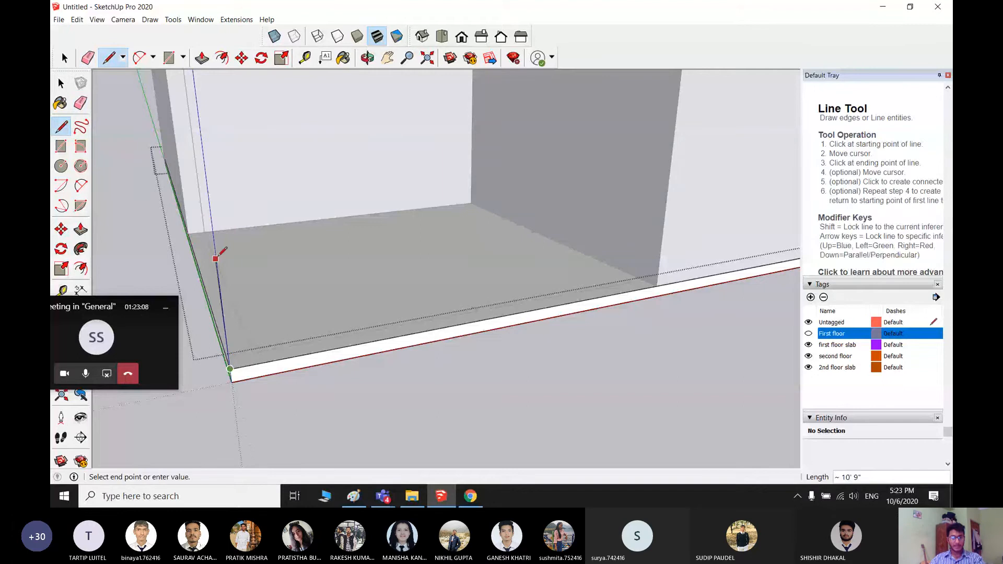
scroll(222, 251, "up", 1)
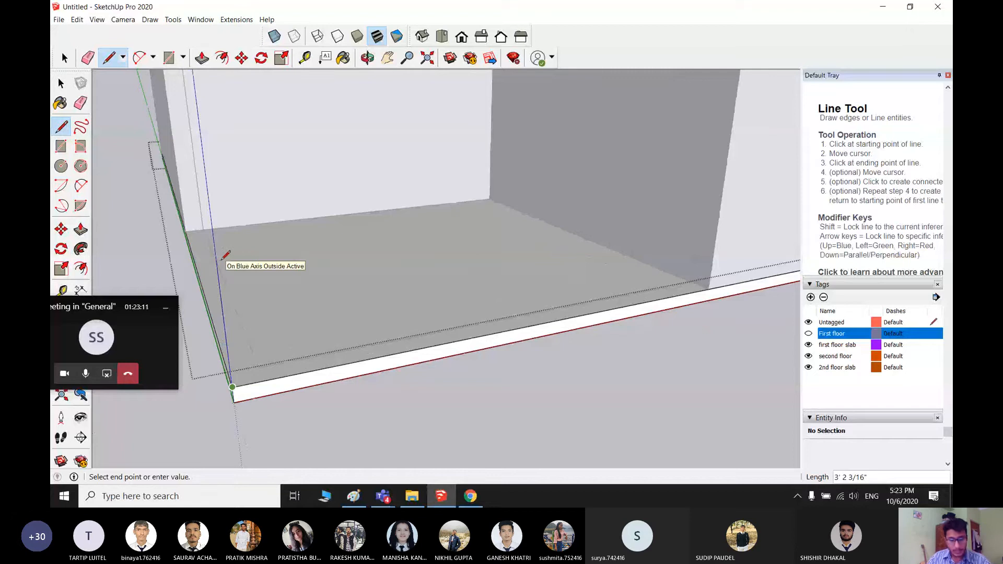
left_click(217, 269)
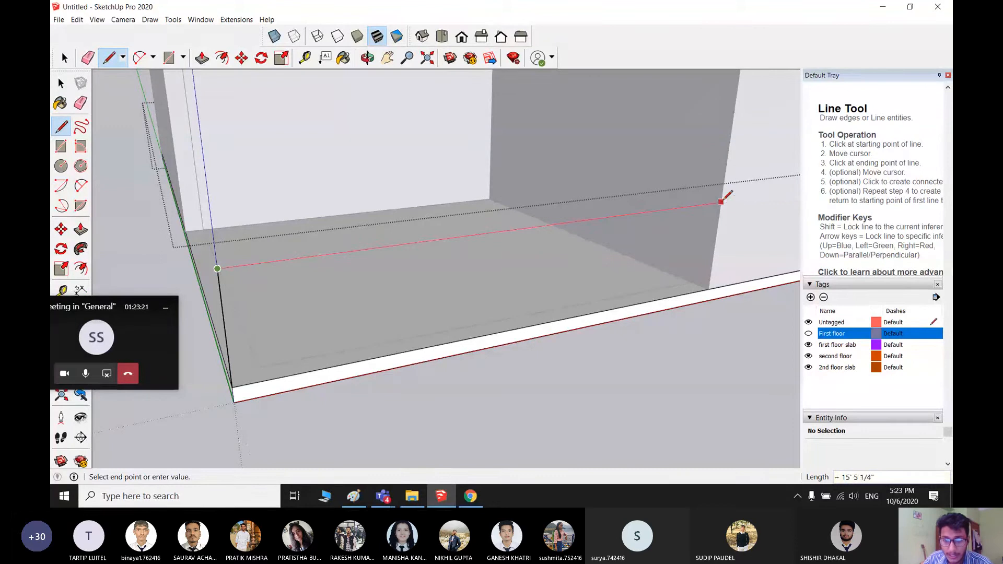
left_click(721, 202)
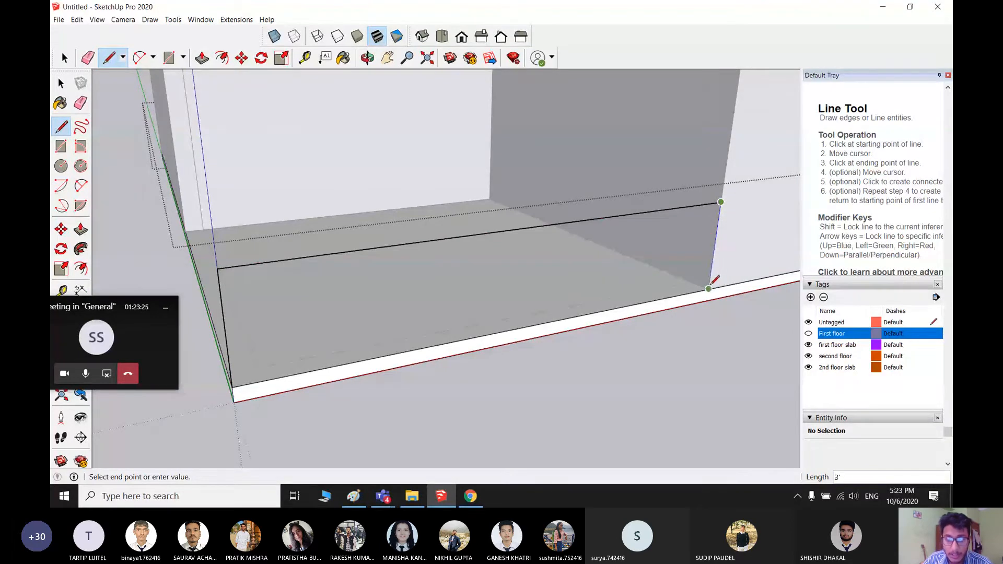
left_click(709, 288)
- Draw the second parapet face at the same 3' height along the slab's green-axis edge, from the outer corner to the adjoining wall
scroll(365, 325, "down", 1)
middle_click_drag(366, 325, 586, 306)
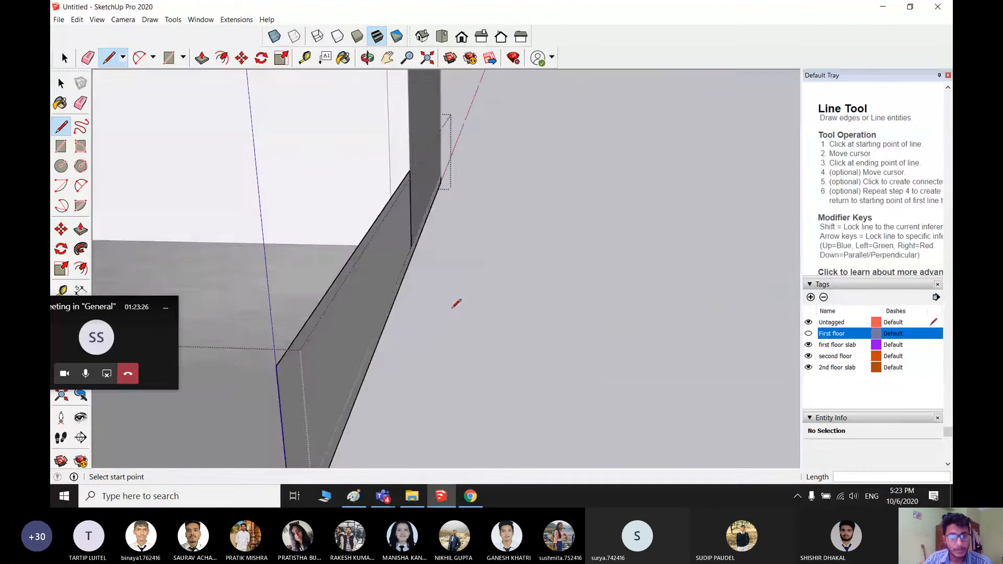
scroll(346, 306, "down", 4)
middle_click_drag(346, 306, 585, 311)
scroll(585, 311, "up", 3)
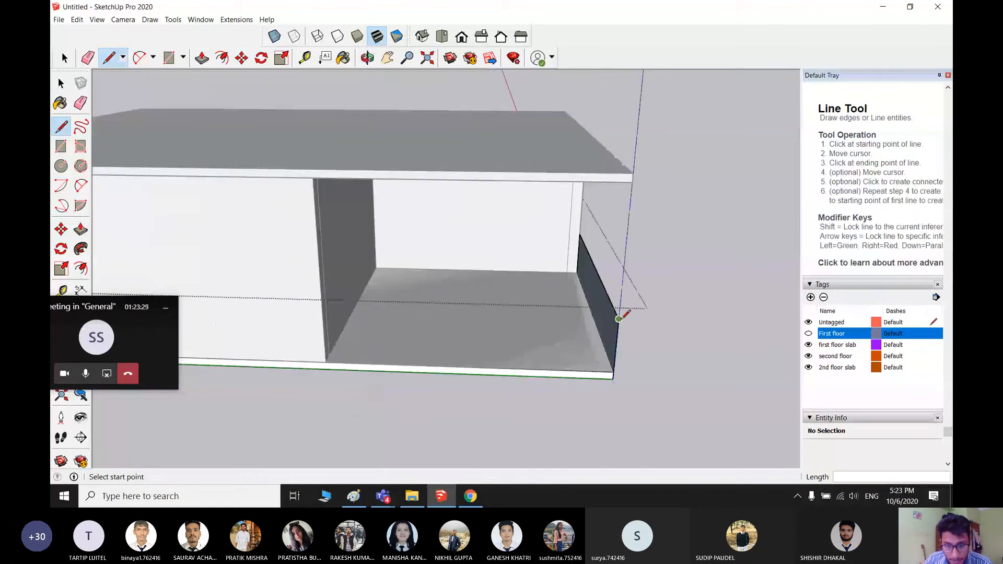
left_click(619, 319)
left_click(321, 300)
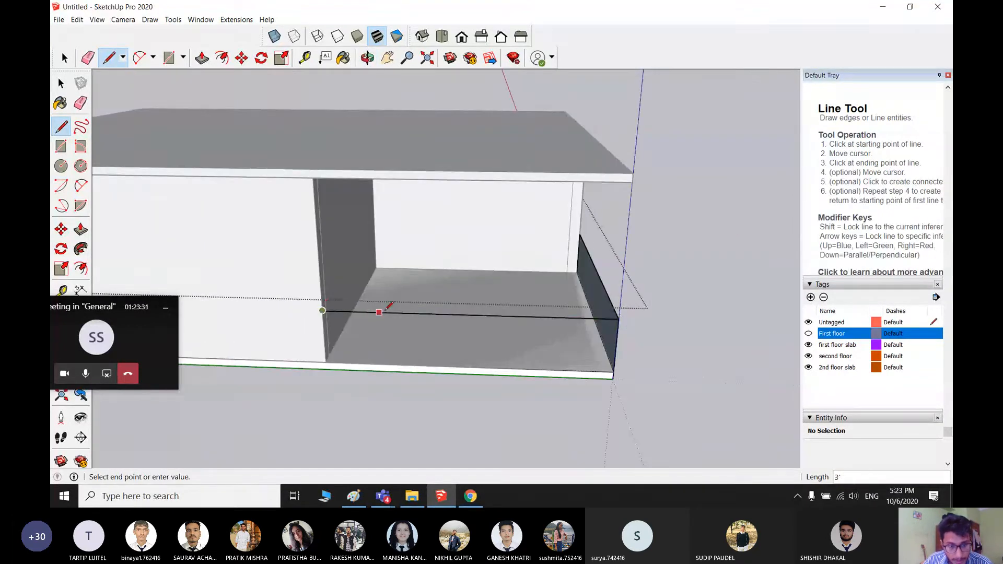
scroll(349, 345, "down", 1)
left_click(331, 357)
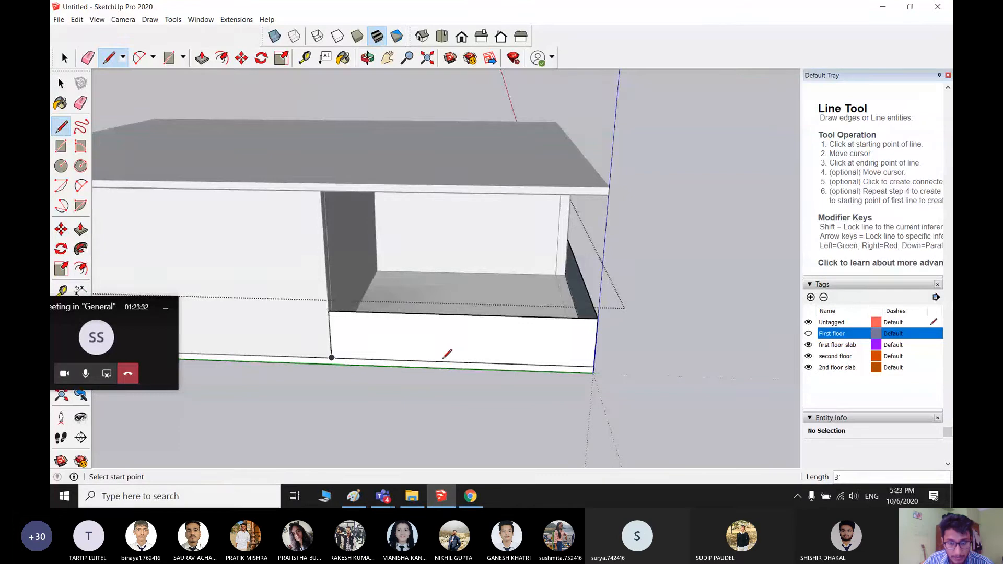
- Close the first floor slab group and make the First floor tag visible
middle_click_drag(446, 352, 284, 366)
key("space")
left_click(657, 353)
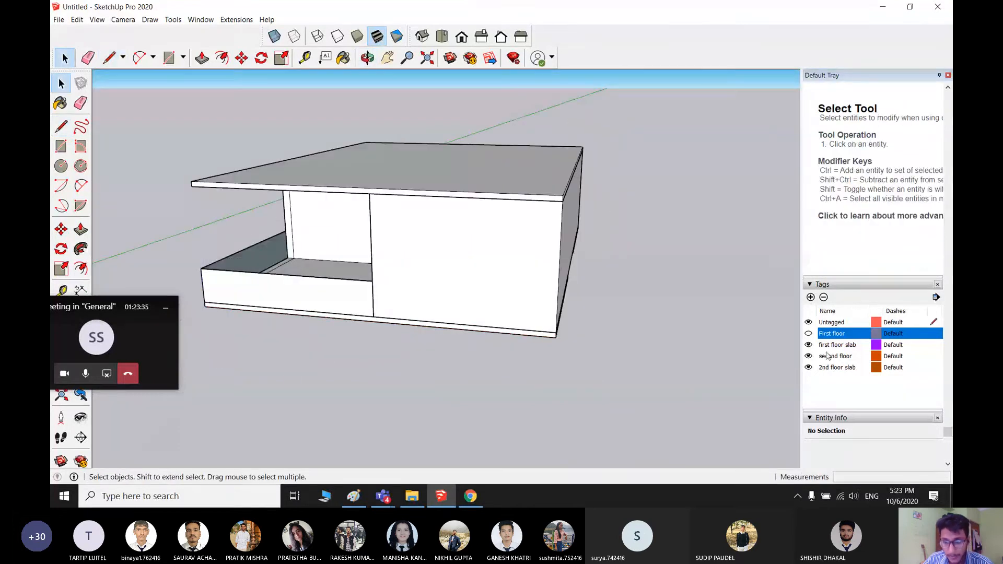
left_click(809, 334)
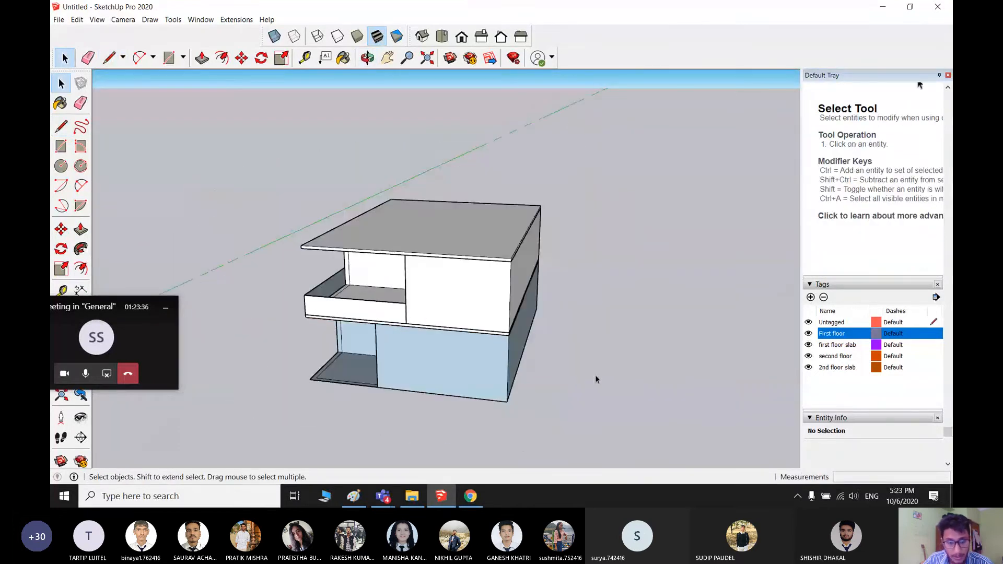
- Examine the complete two-storey house and its balcony parapet from several angles
middle_click_drag(596, 376, 506, 257)
scroll(533, 365, "down", 3)
scroll(267, 286, "up", 2)
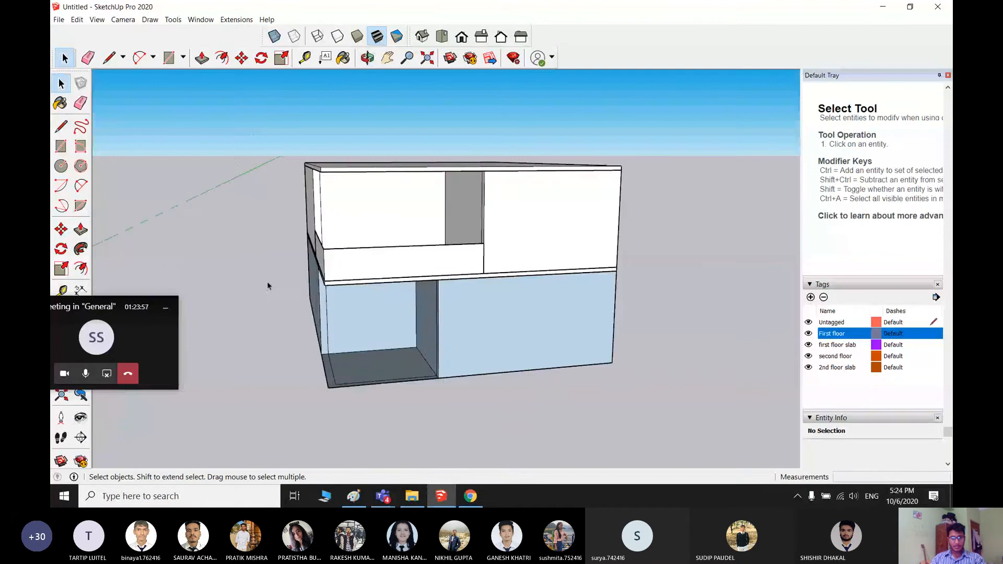
middle_click_drag(268, 285, 361, 269)
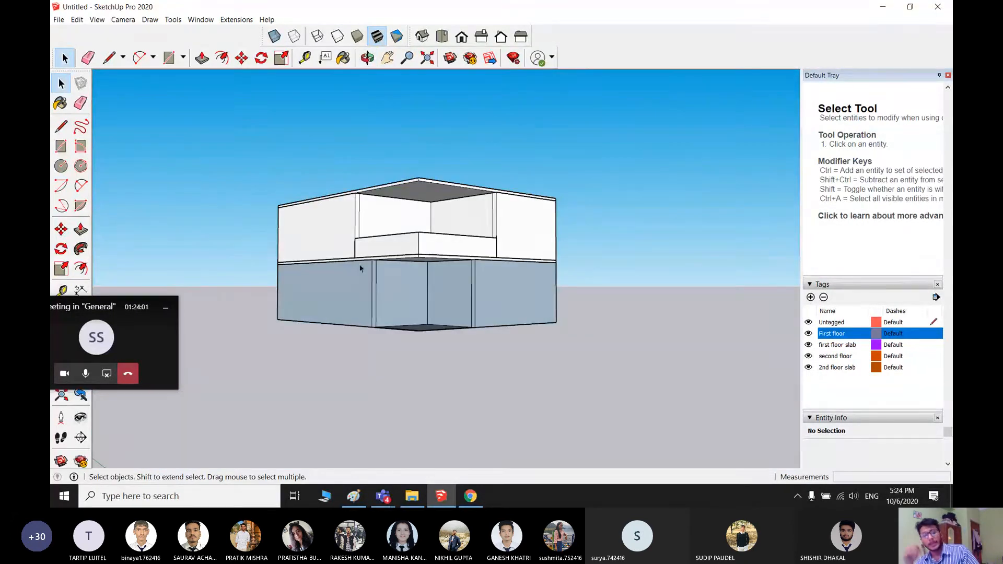
mouse_move(361, 268)
middle_mouse_down()
mouse_move(315, 347)
mouse_move(395, 268)
mouse_move(457, 289)
mouse_move(414, 303)
mouse_move(399, 291)
mouse_move(636, 283)
mouse_move(635, 234)
mouse_move(549, 227)
middle_mouse_up()
scroll(434, 271, "up", 2)
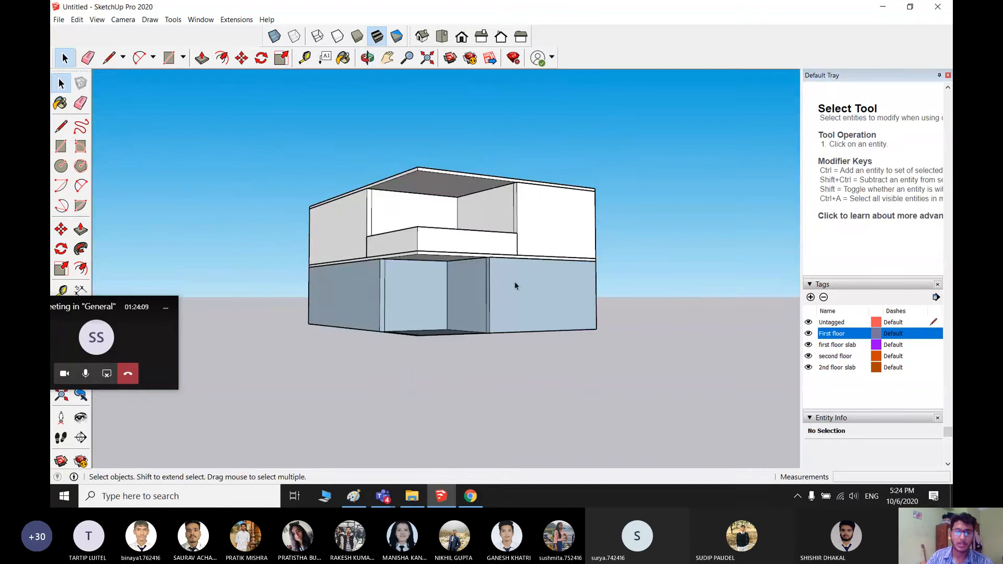
middle_click_drag(481, 273, 409, 319)
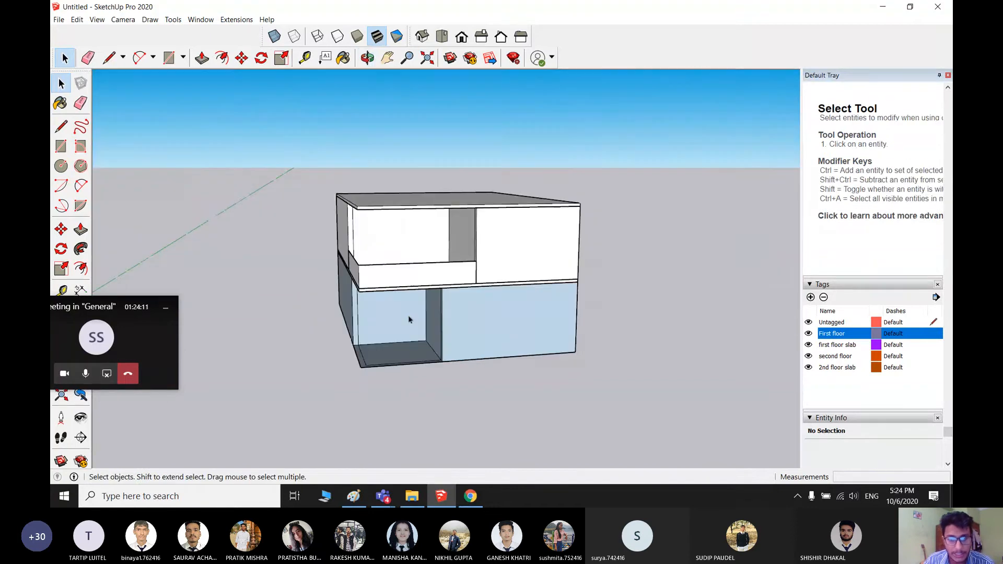
- Hide the 2nd floor slab, second floor and first floor slab tags so only the First floor walls remain shown
middle_click_drag(531, 328, 420, 271)
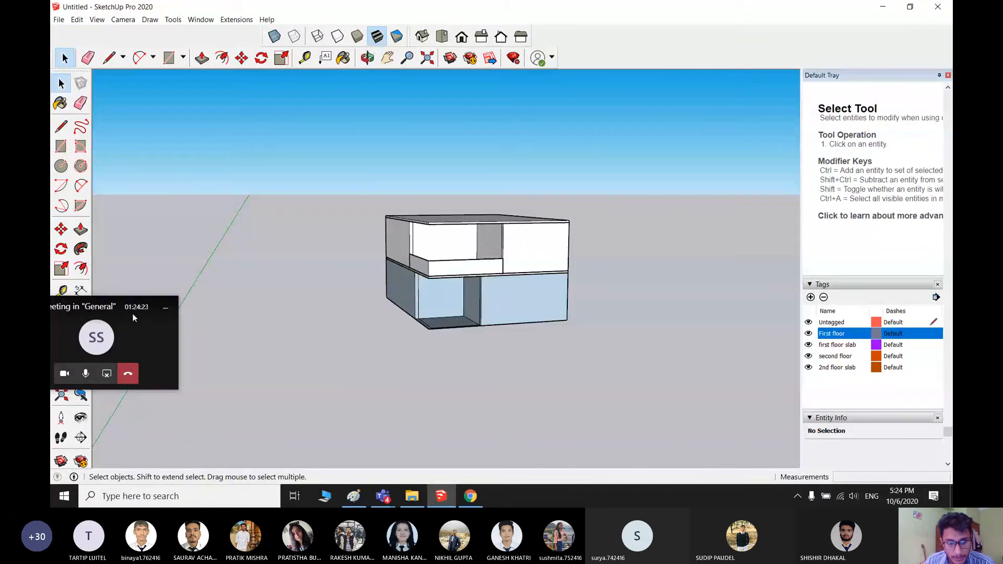
left_click_drag(133, 312, 203, 305)
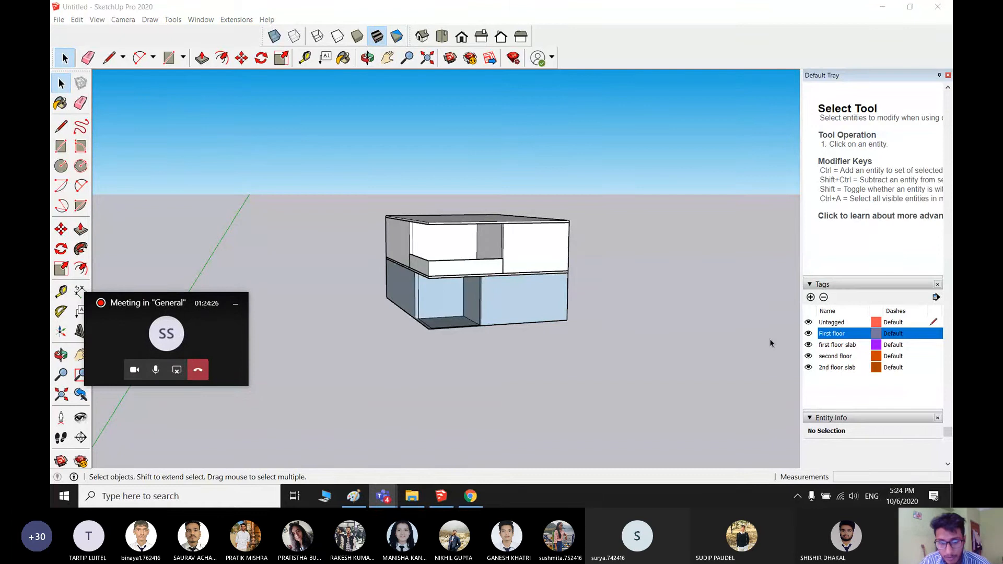
left_click(808, 367)
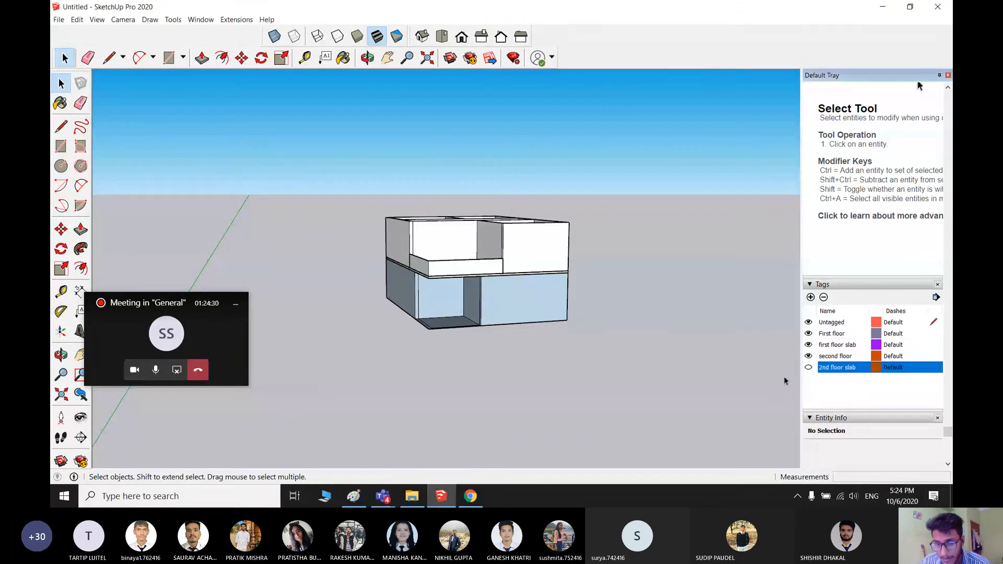
left_click(808, 356)
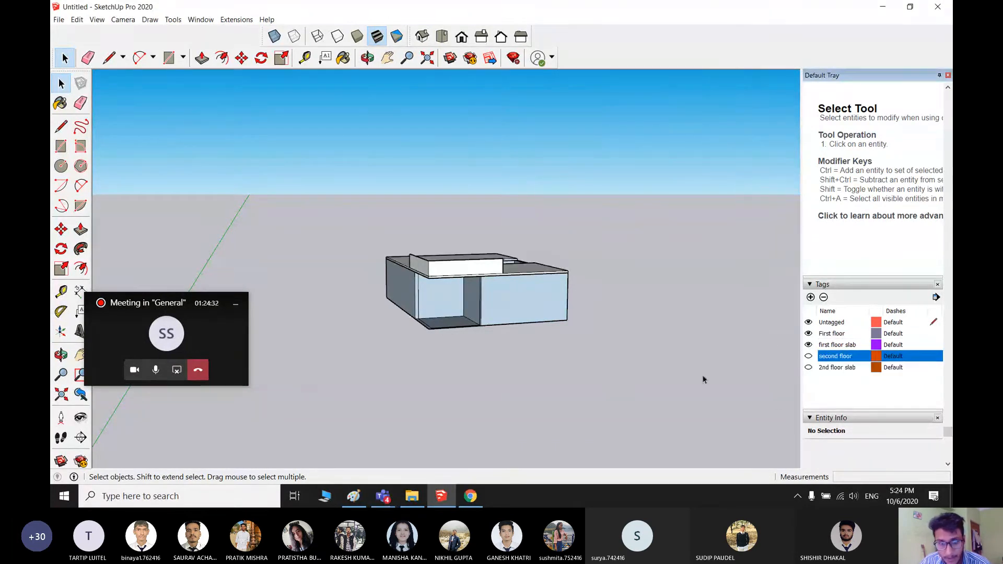
left_click(808, 345)
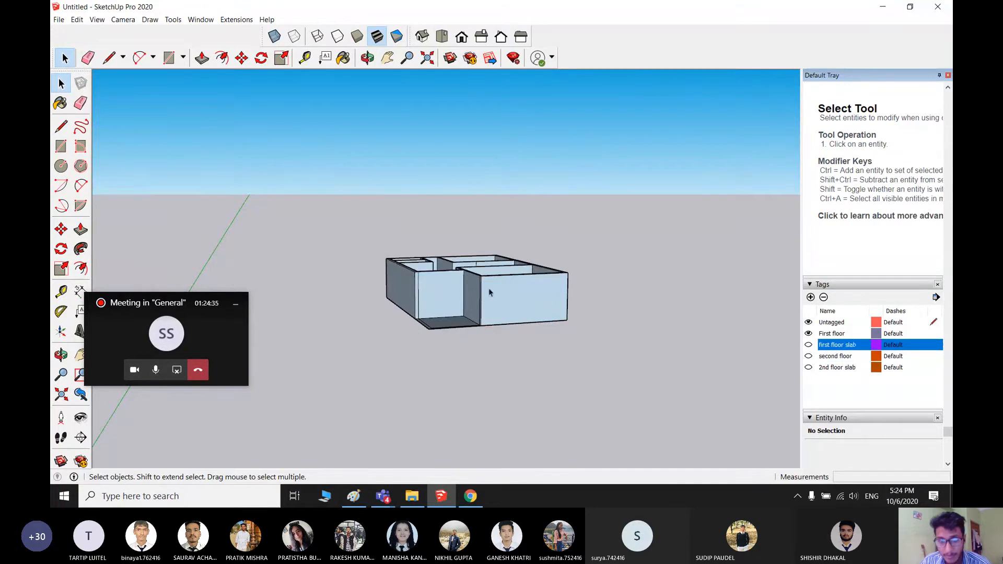
- Examine the first floor's room layout and walls from above and from the front
middle_click_drag(488, 287, 383, 468)
scroll(453, 308, "up", 3)
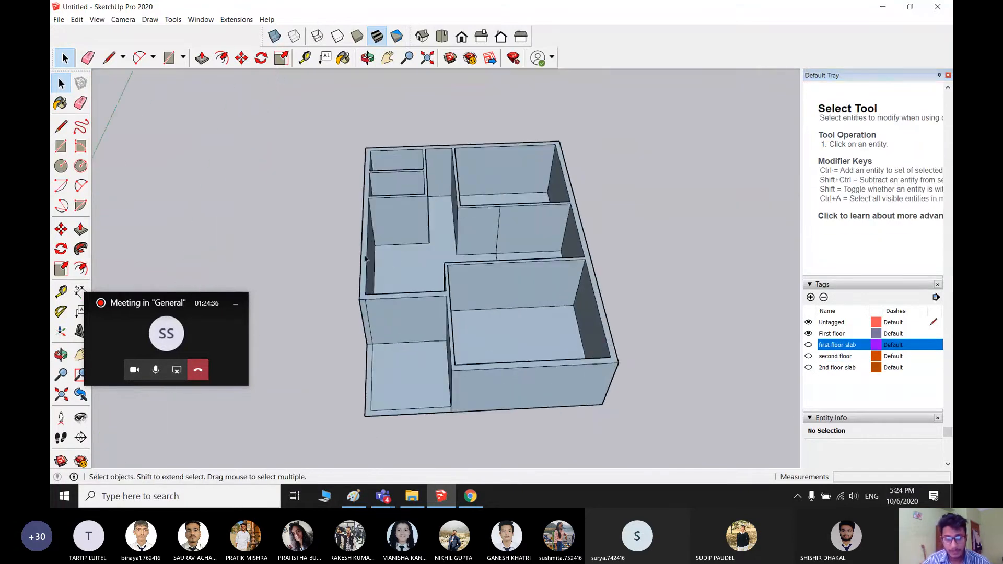
scroll(364, 257, "down", 3)
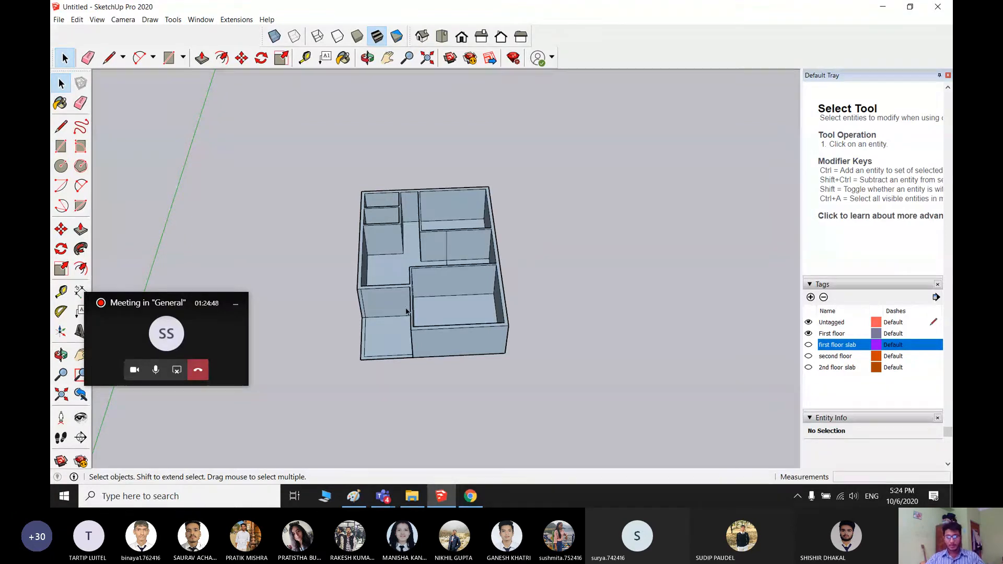
scroll(443, 259, "up", 2)
scroll(366, 339, "down", 3)
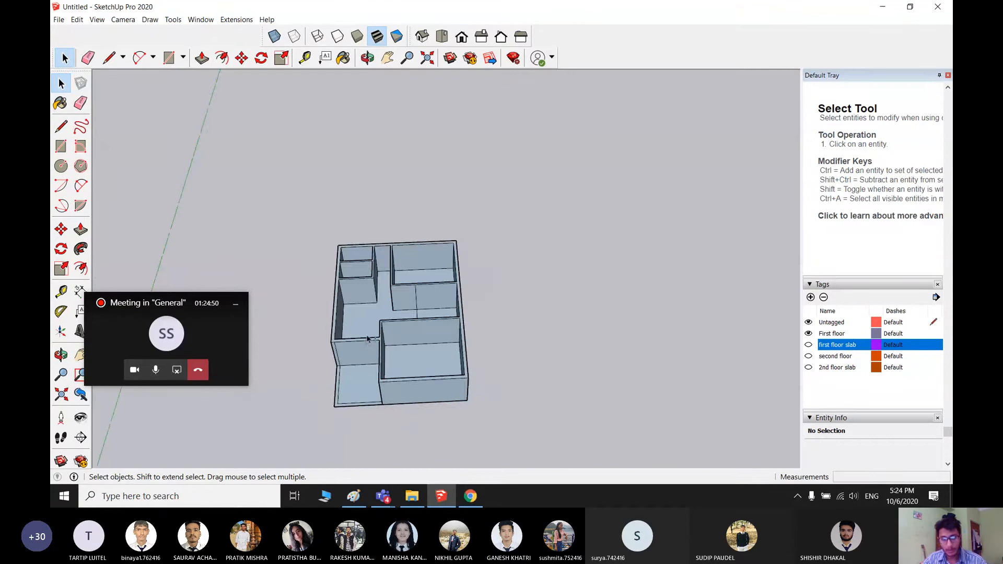
scroll(530, 331, "up", 3)
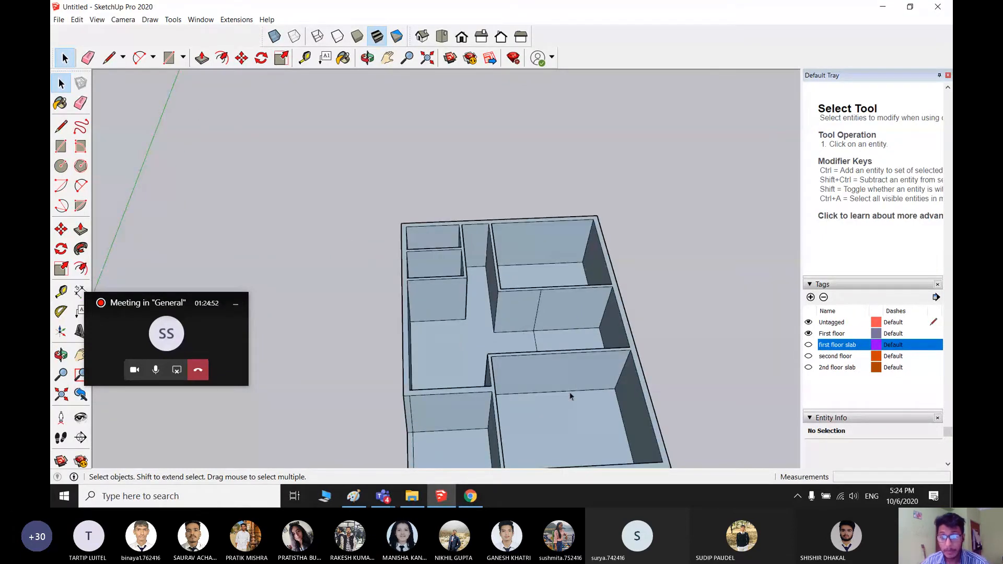
middle_click_drag(569, 392, 522, 365)
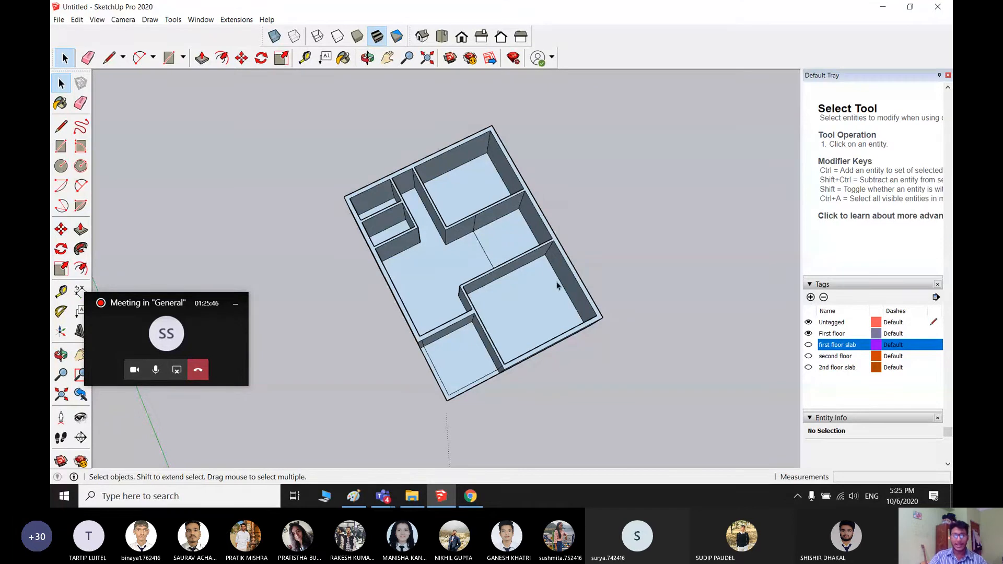
middle_click_drag(557, 285, 372, 340)
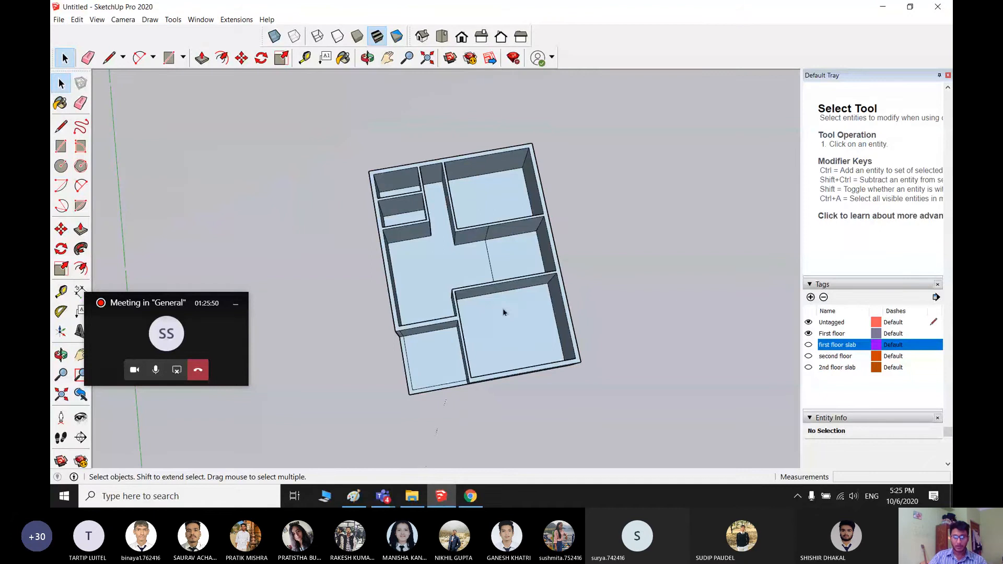
middle_click_drag(503, 311, 398, 370)
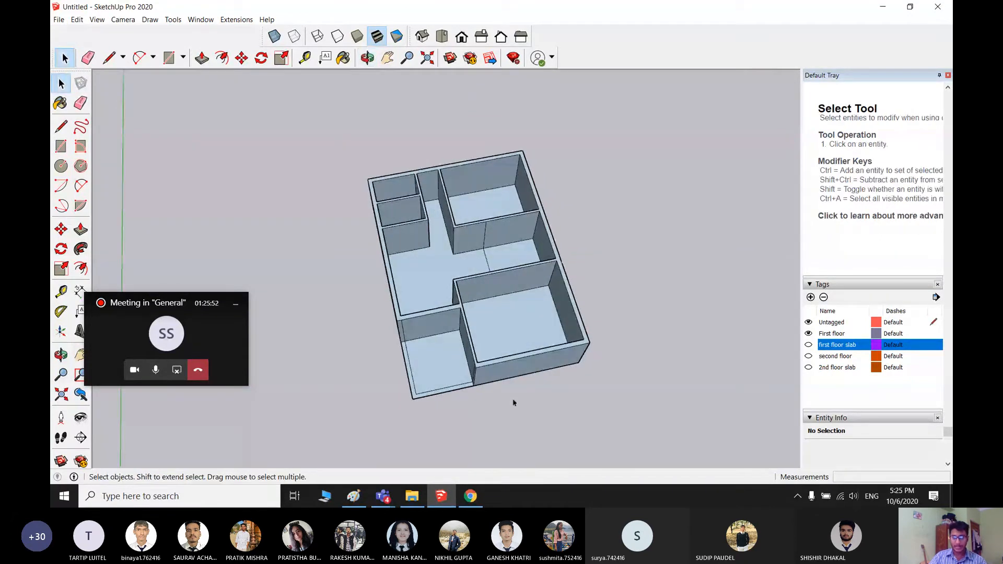
middle_click_drag(542, 417, 469, 288)
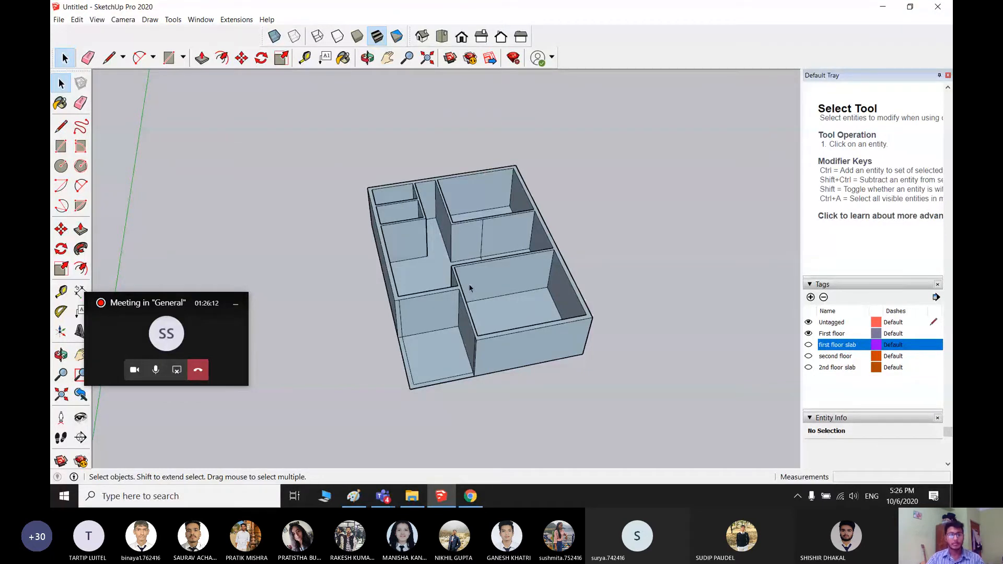
scroll(123, 206, "up", 1)
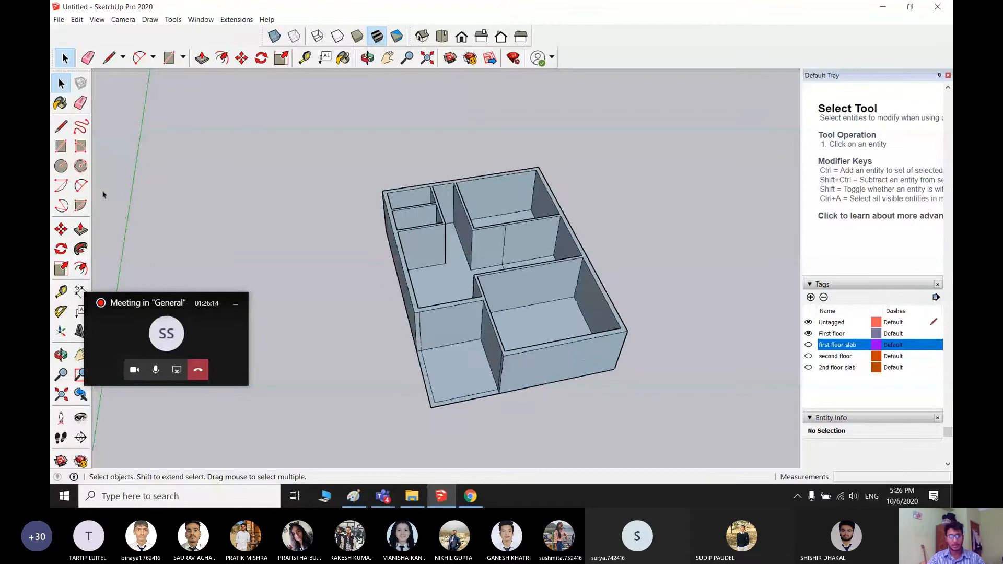
scroll(489, 234, "down", 2)
middle_click_drag(492, 304, 488, 327)
scroll(486, 284, "up", 3)
scroll(461, 267, "down", 1)
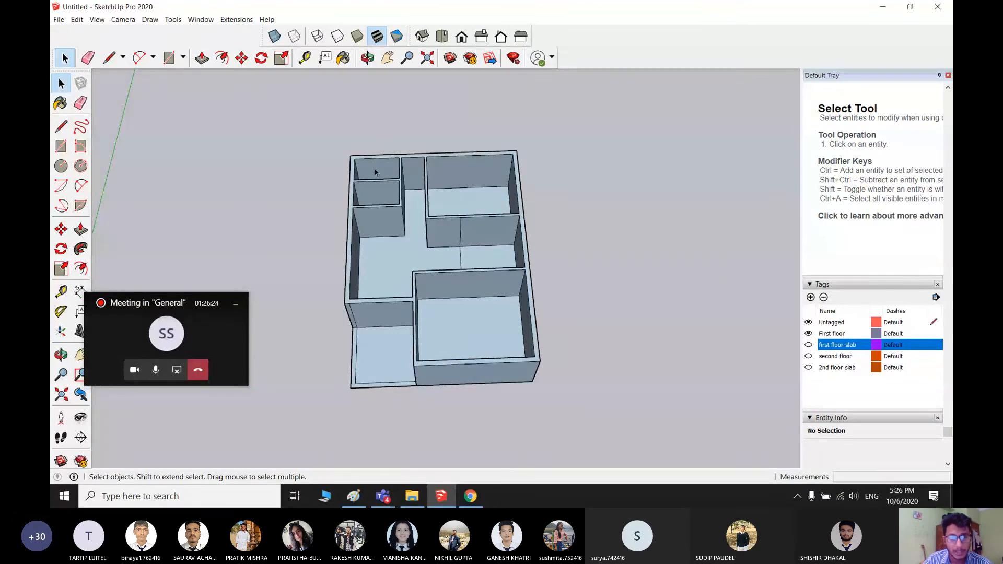
middle_click_drag(420, 346, 431, 308)
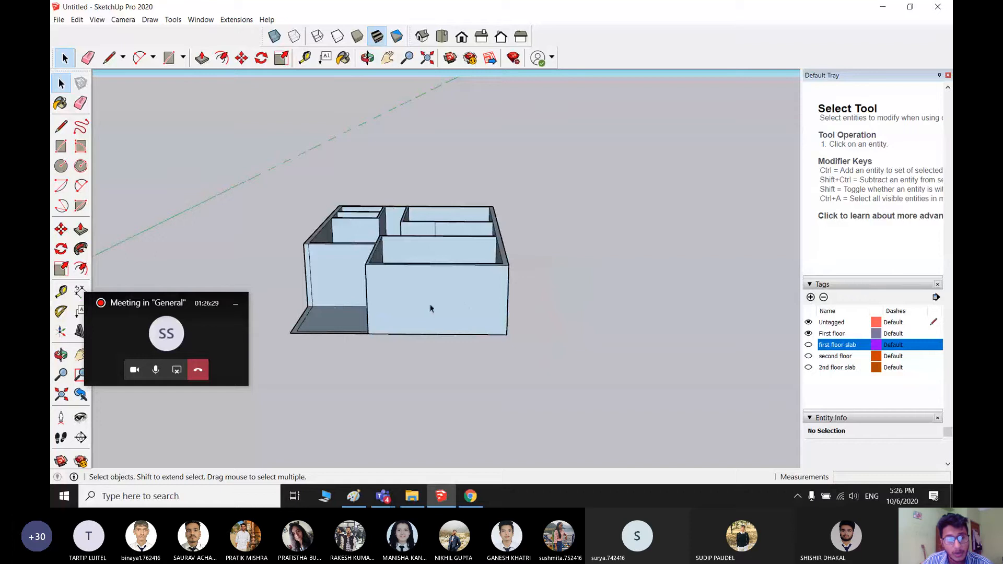
middle_click_drag(430, 309, 482, 337, "shift")
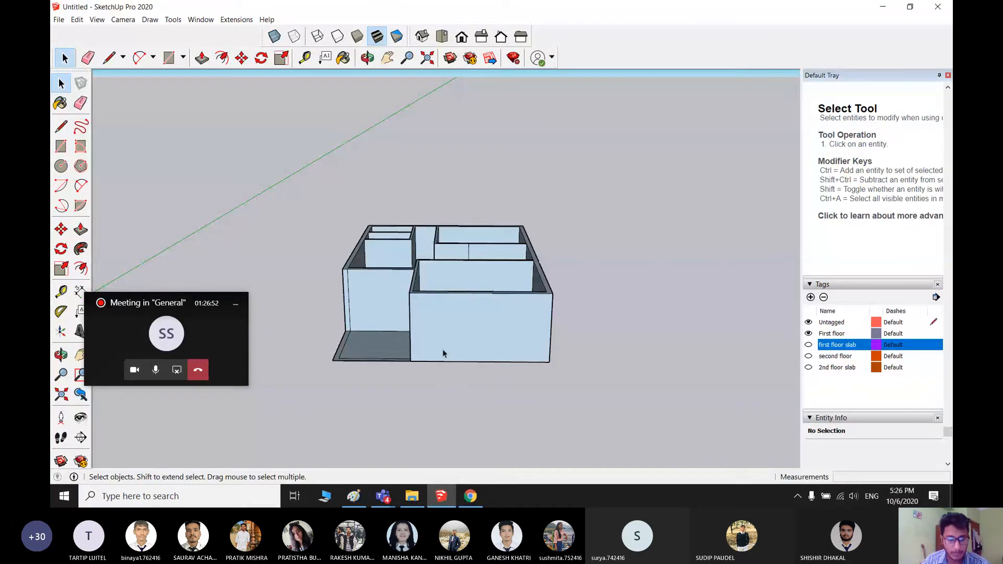
- Try a door-sized rectangle about 7'9" by 5'10" on the porch's side wall without opening the floor group, and undo it
middle_click_drag(470, 371, 726, 418, "shift")
scroll(529, 339, "up", 3)
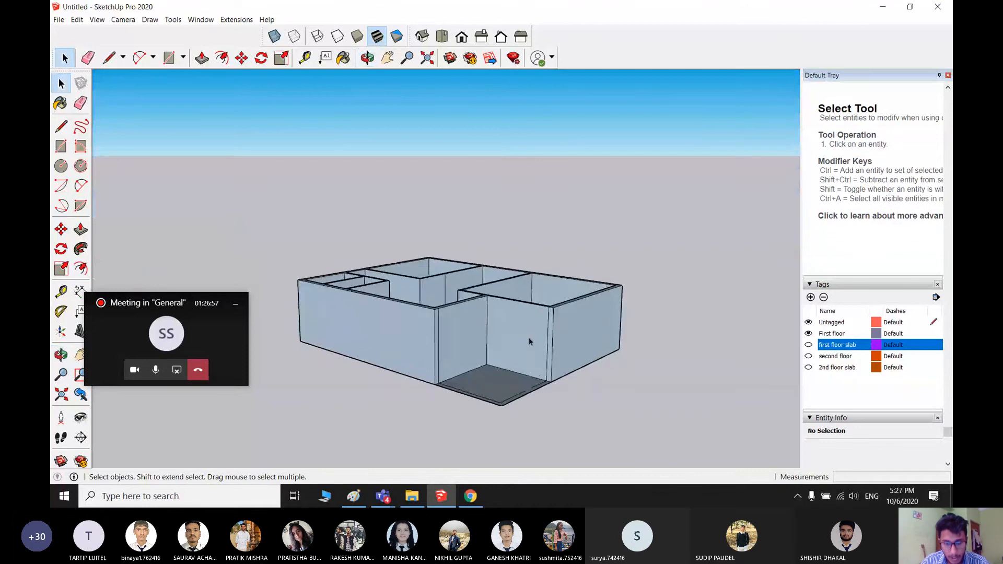
scroll(510, 339, "up", 2)
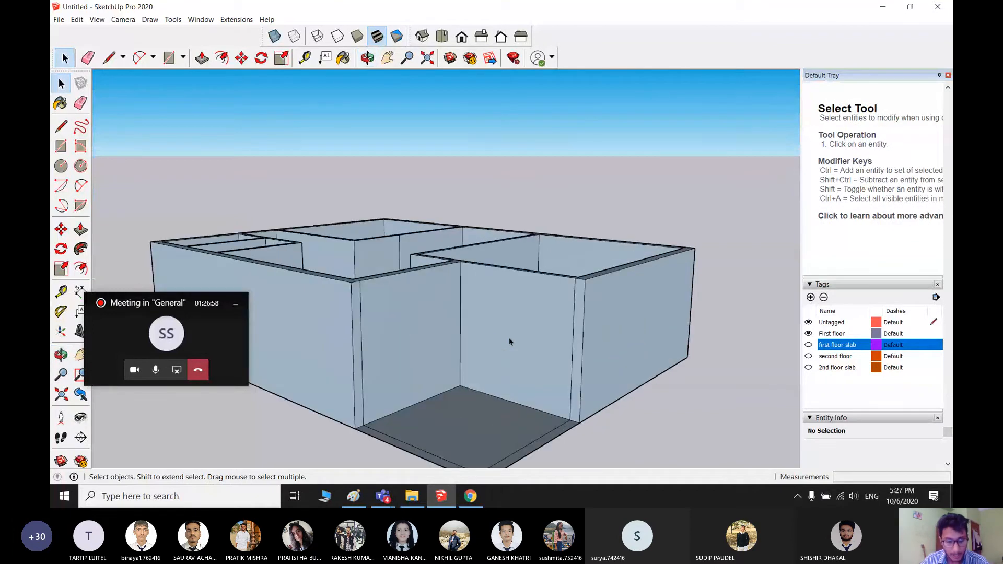
key("r")
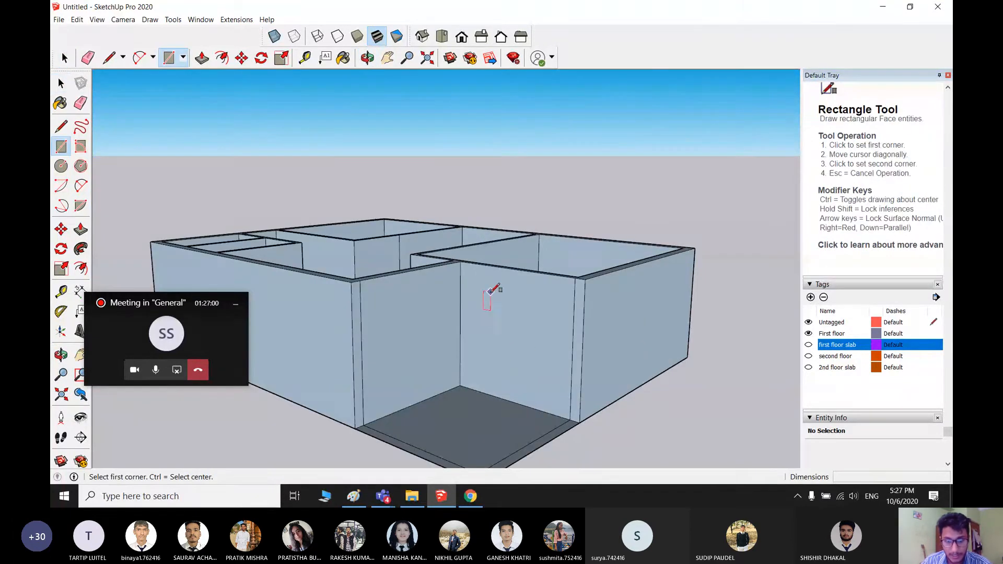
left_click(487, 295)
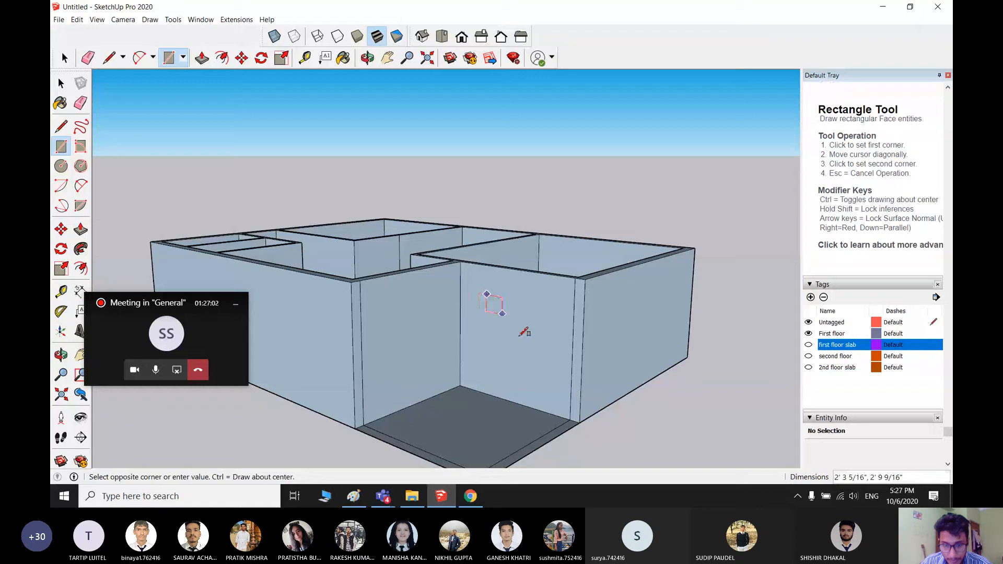
left_click(552, 412)
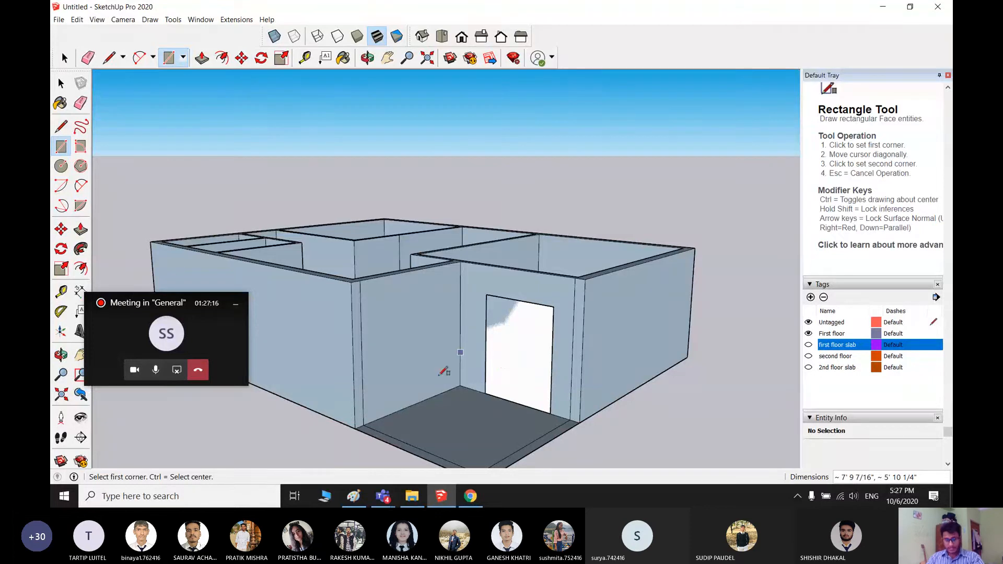
scroll(491, 370, "up", 1)
middle_click_drag(539, 327, 520, 343)
key("ctrl+z")
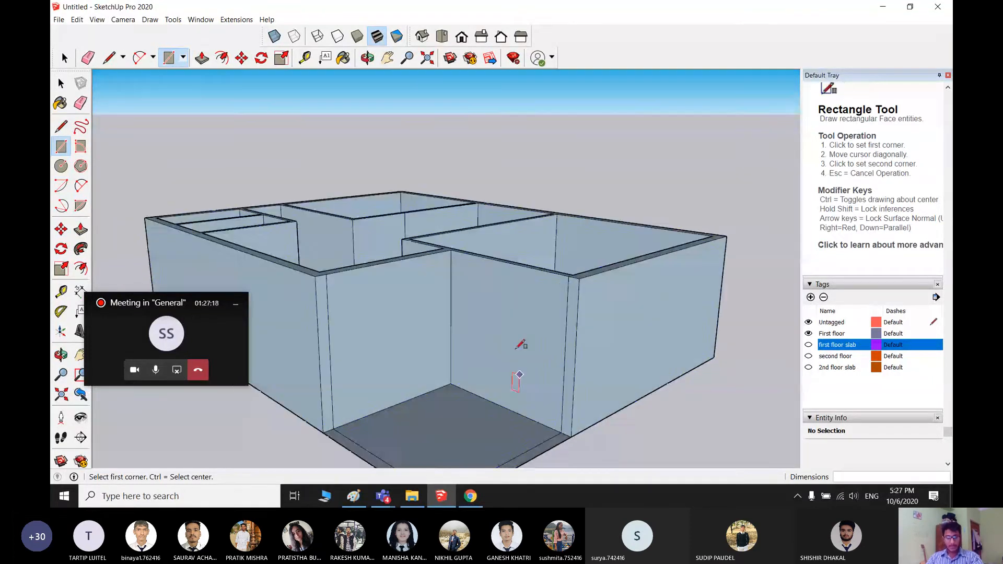
- Open the first floor group and draw a trial door rectangle about 6'7" by 5'11" on the porch's side wall, down to the floor
key("space")
left_click(512, 331)
double_click(504, 330)
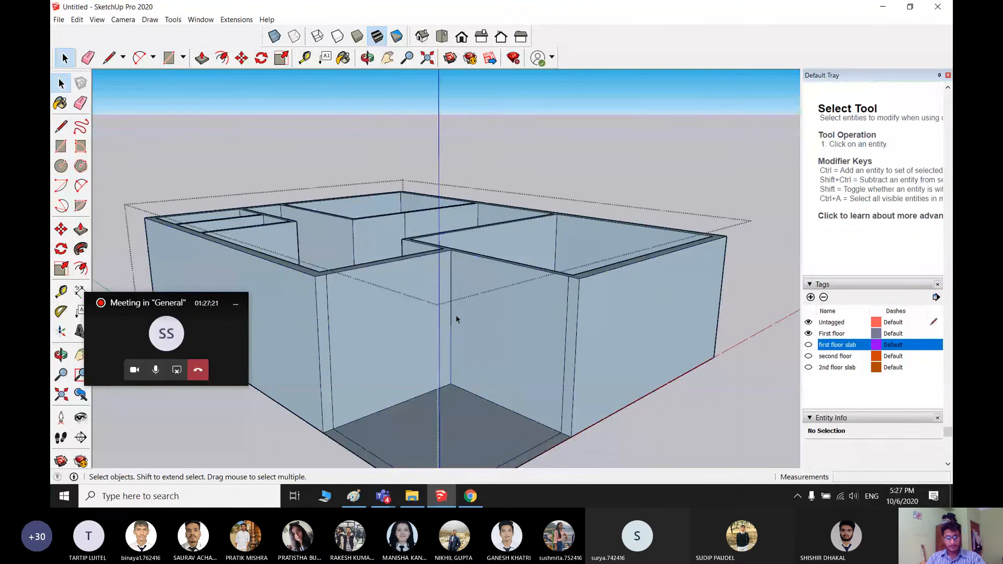
key("r")
left_click(469, 303)
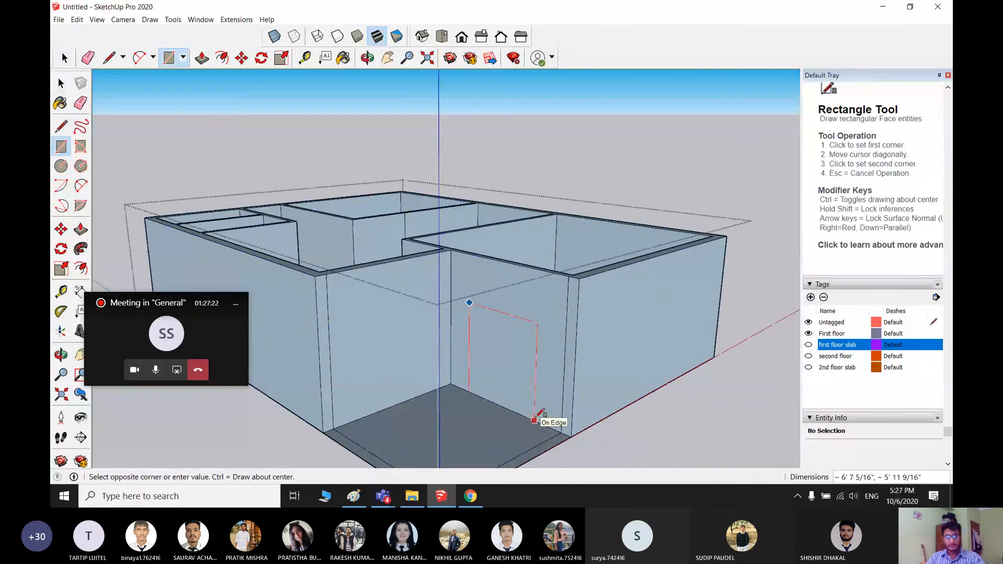
- Draw a trial window rectangle about 8'3" by 4'8" on the front room's outer wall, and remove both trial openings
middle_click_drag(478, 374, 452, 298)
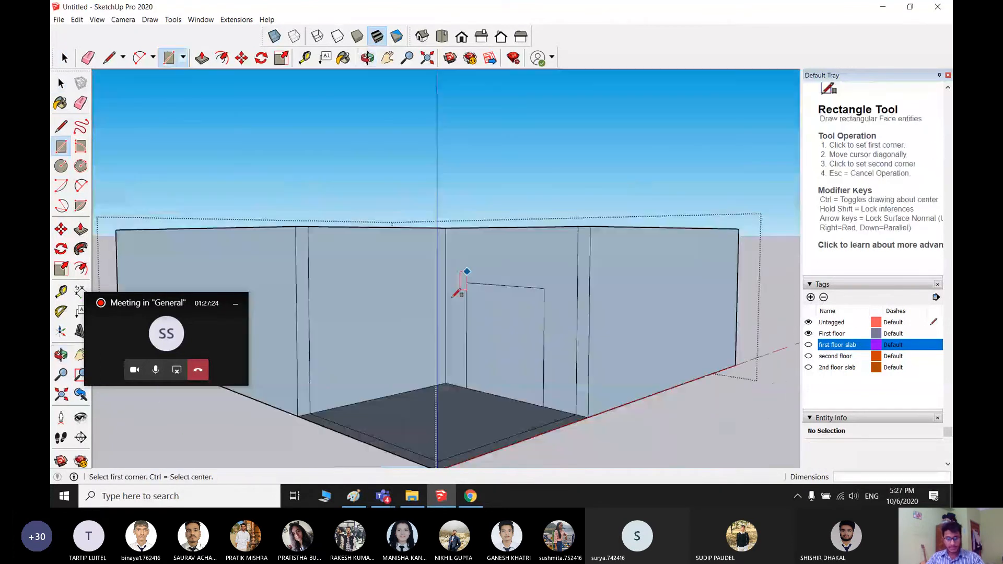
key("space")
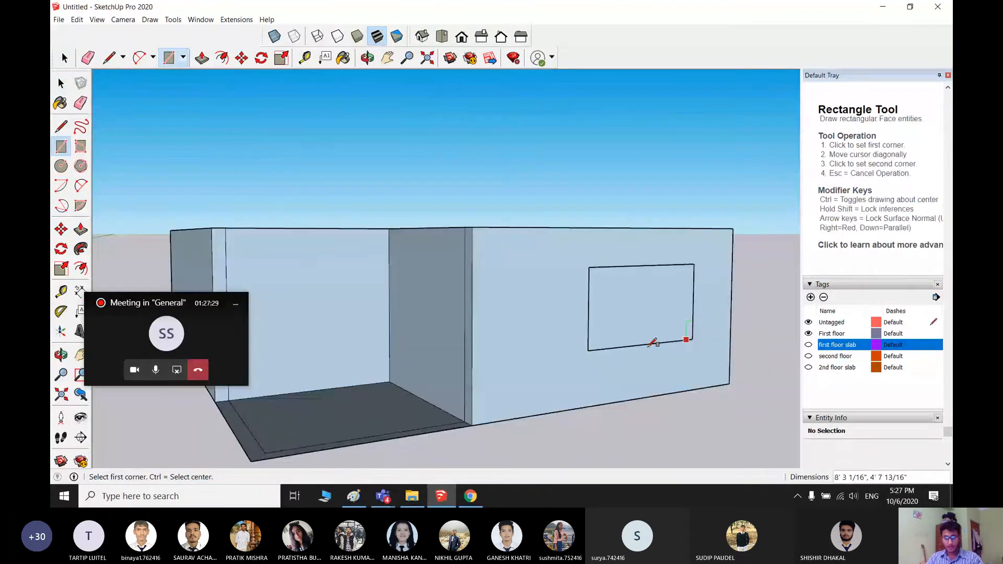
middle_click_drag(653, 340, 559, 327)
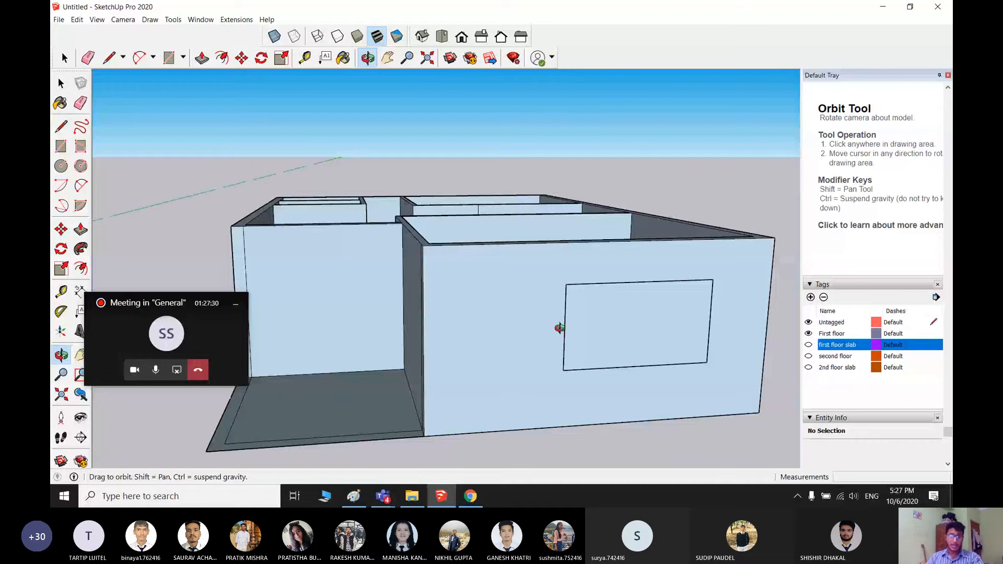
left_click_drag(560, 328, 496, 411)
key("space")
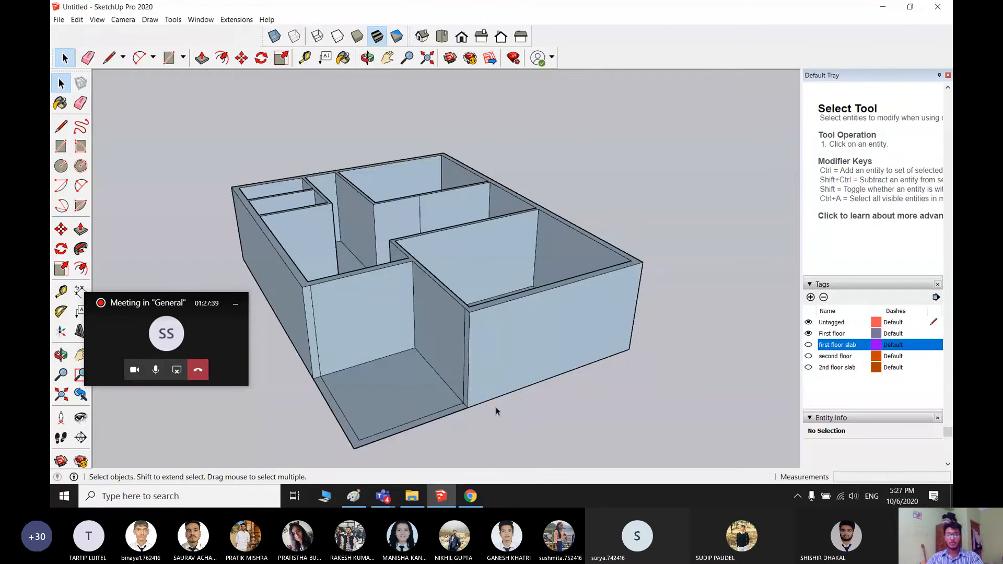
- Open the first floor group for editing at the porch's side wall
middle_click_drag(497, 390, 479, 331)
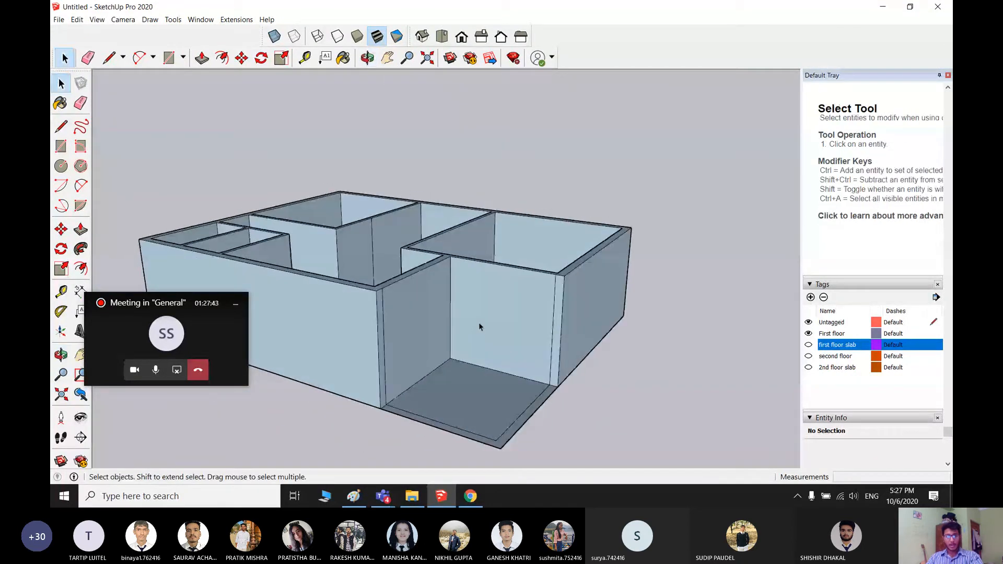
scroll(496, 322, "up", 2)
middle_click_drag(568, 356, 552, 377)
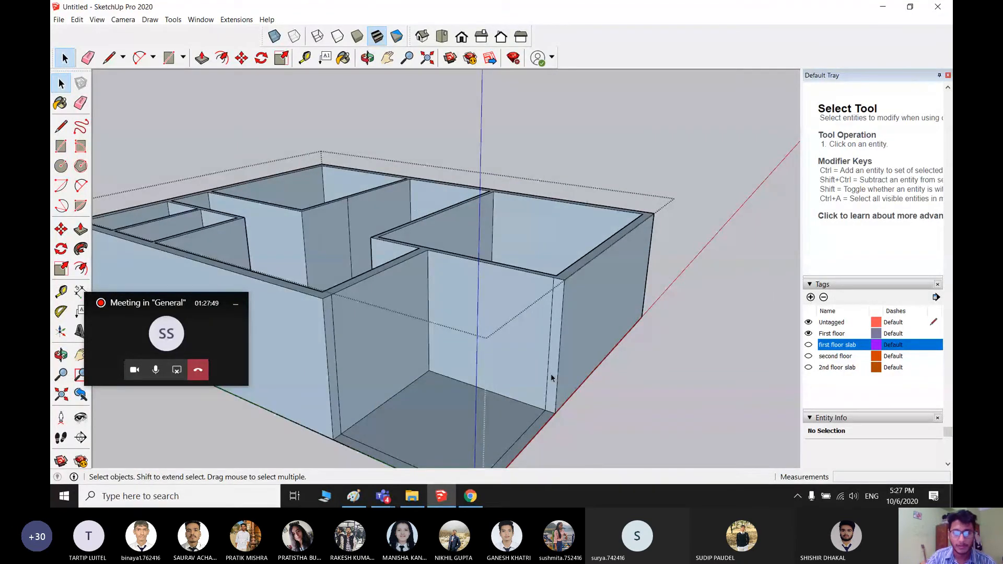
middle_click_drag(593, 287, 612, 268)
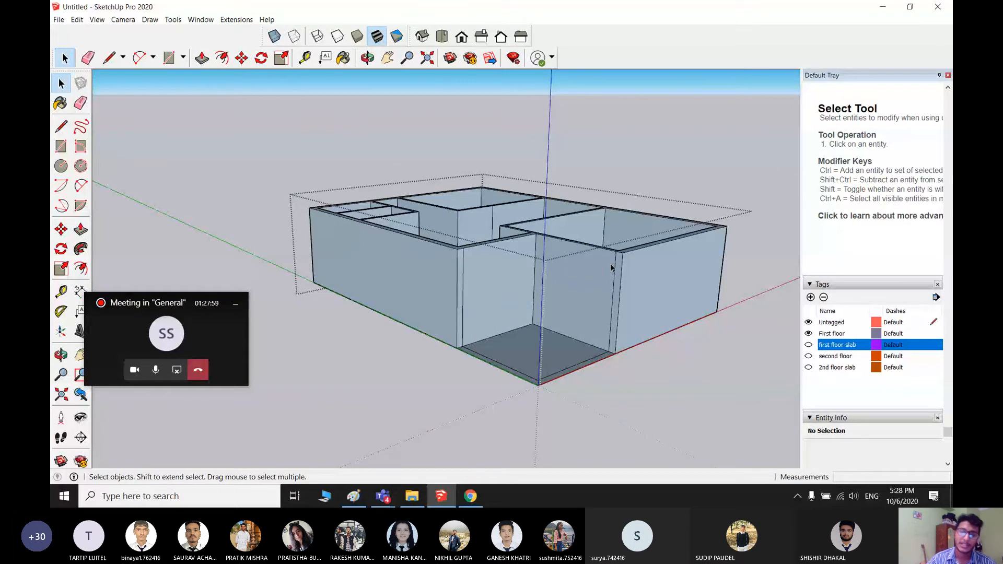
middle_click_drag(568, 261, 504, 305)
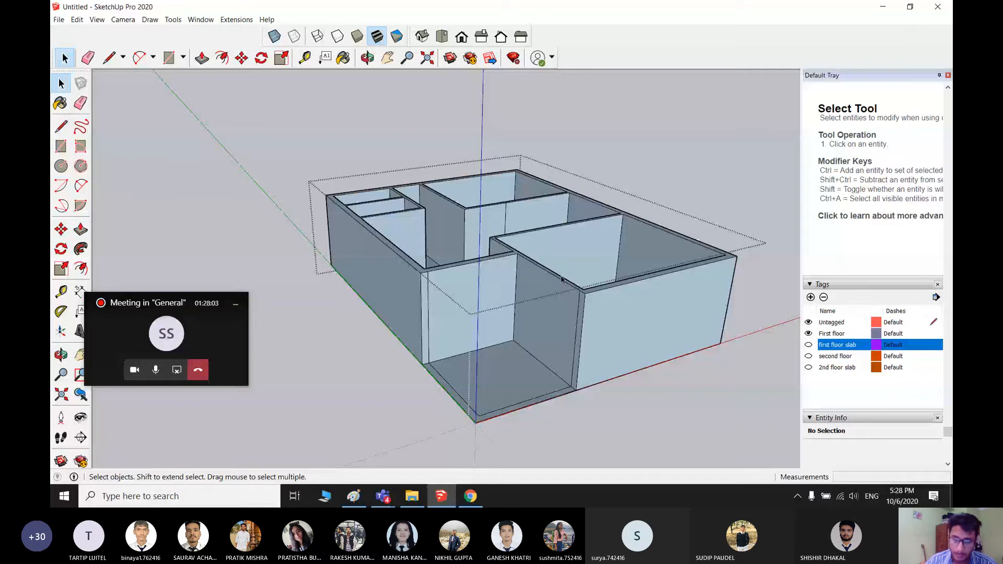
middle_click_drag(591, 284, 549, 285)
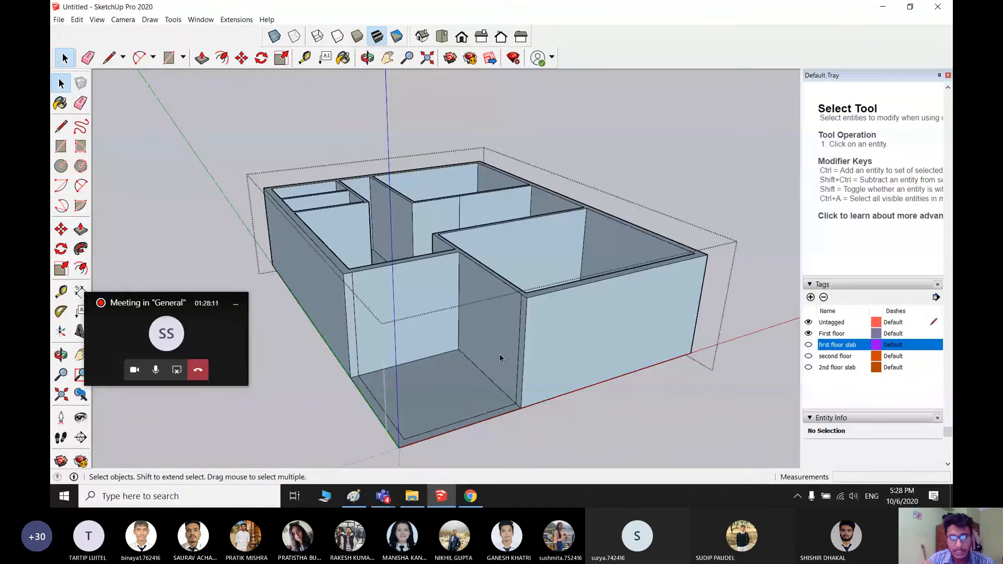
- Draw a door rectangle about 7'7" by 5'1" on the porch's side wall, reaching down to the floor
middle_click_drag(494, 349, 531, 331)
key("r")
left_click(520, 268)
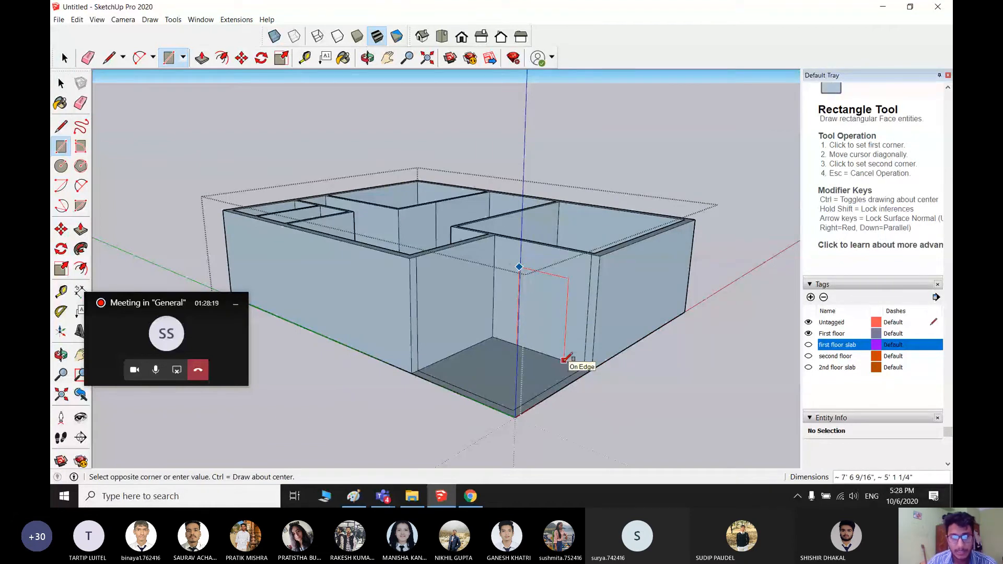
left_click(565, 360)
scroll(564, 346, "up", 3)
middle_click_drag(564, 347, 549, 332)
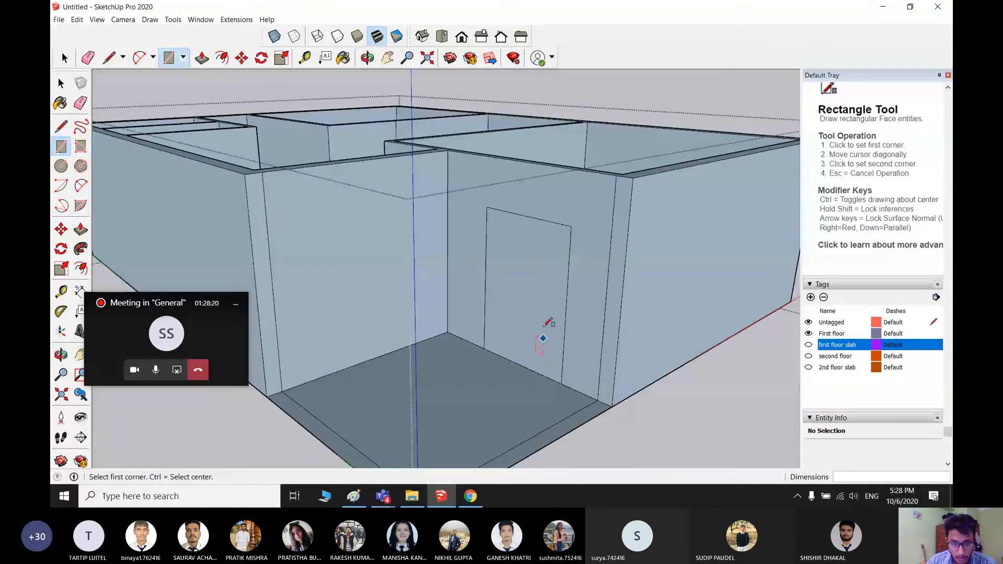
- Push the door rectangle 5" through the porch's side wall, and remove this trial opening
key("space")
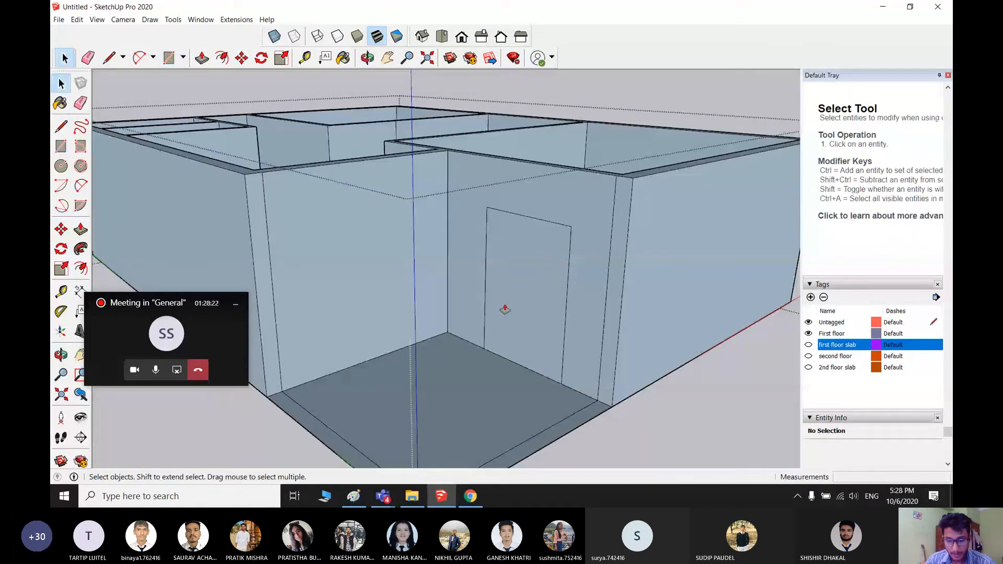
key("p")
left_click(505, 309)
left_click(528, 280)
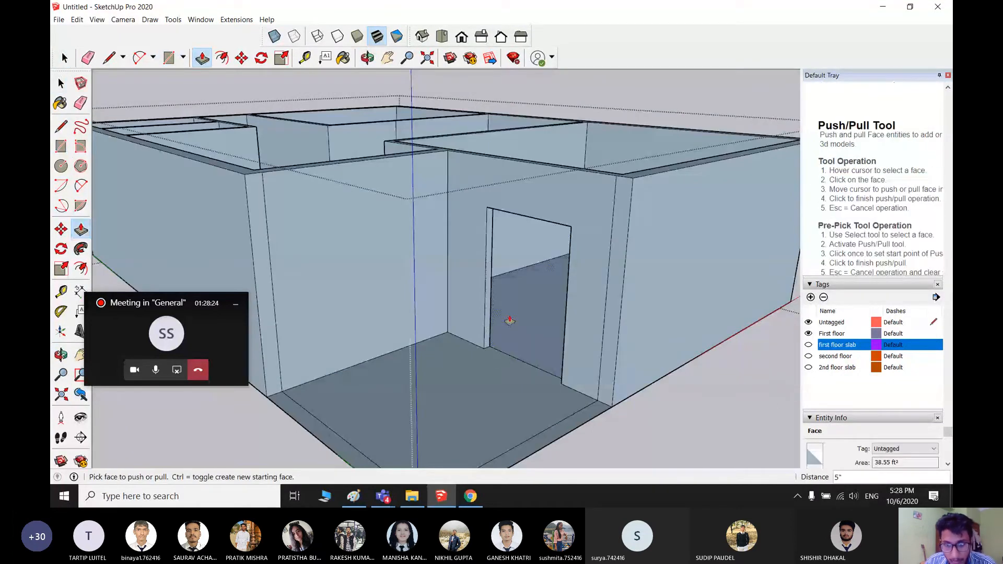
middle_click_drag(509, 321, 520, 295)
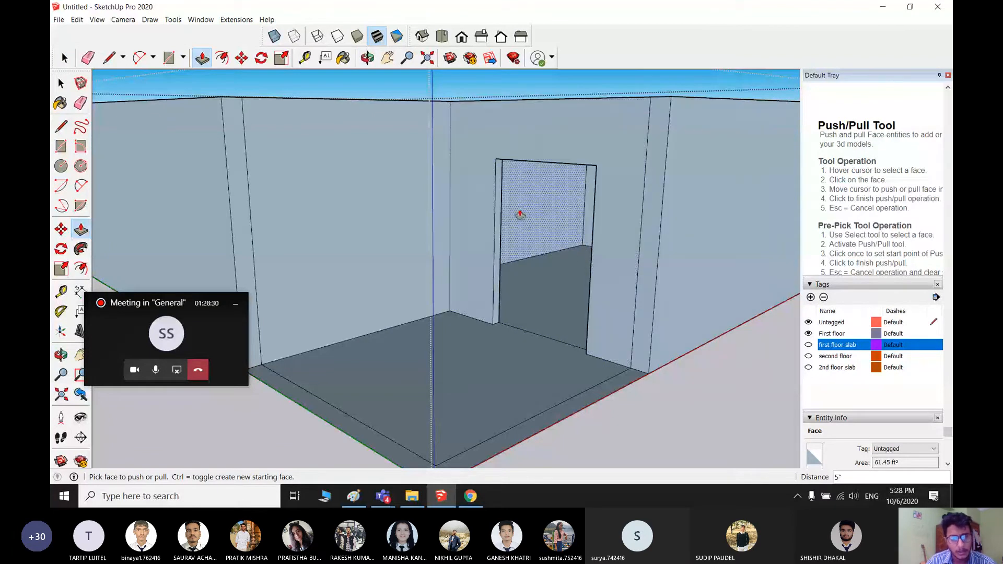
scroll(628, 256, "down", 8)
middle_click_drag(628, 256, 499, 225)
- Draw a 4' wide by 7' high door rectangle on the porch's side wall, starting at the floor edge
key("space")
key("r")
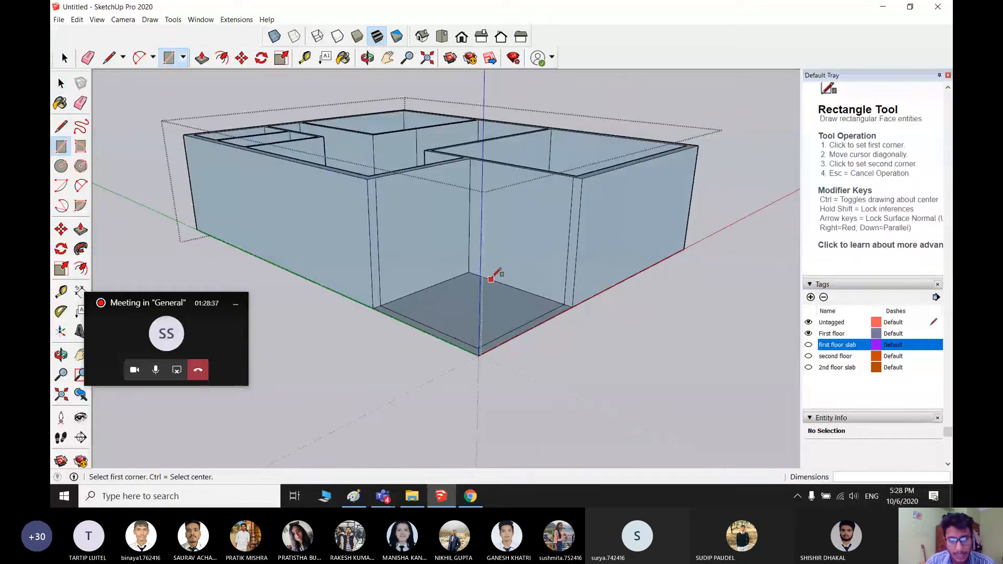
left_click(491, 279)
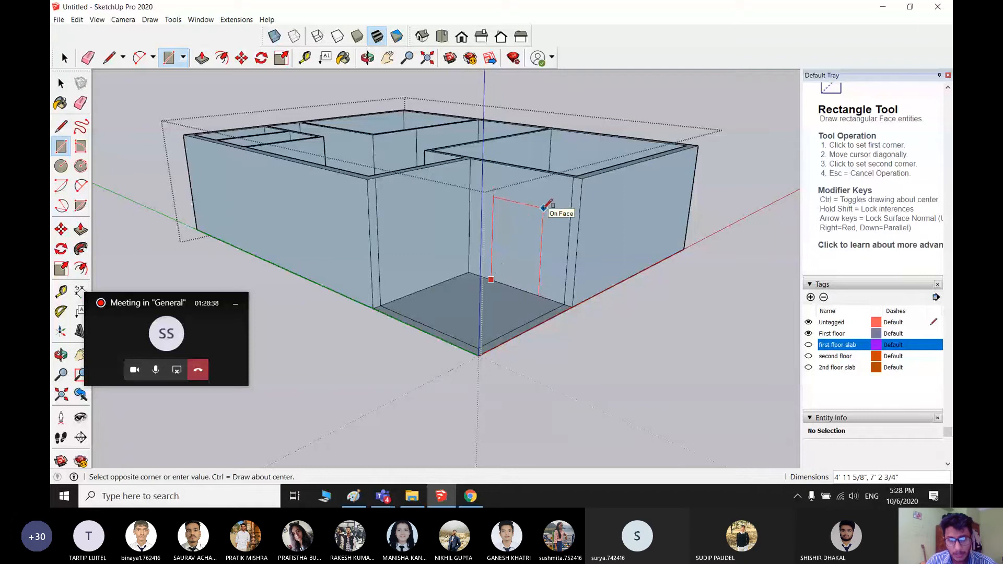
type("4")
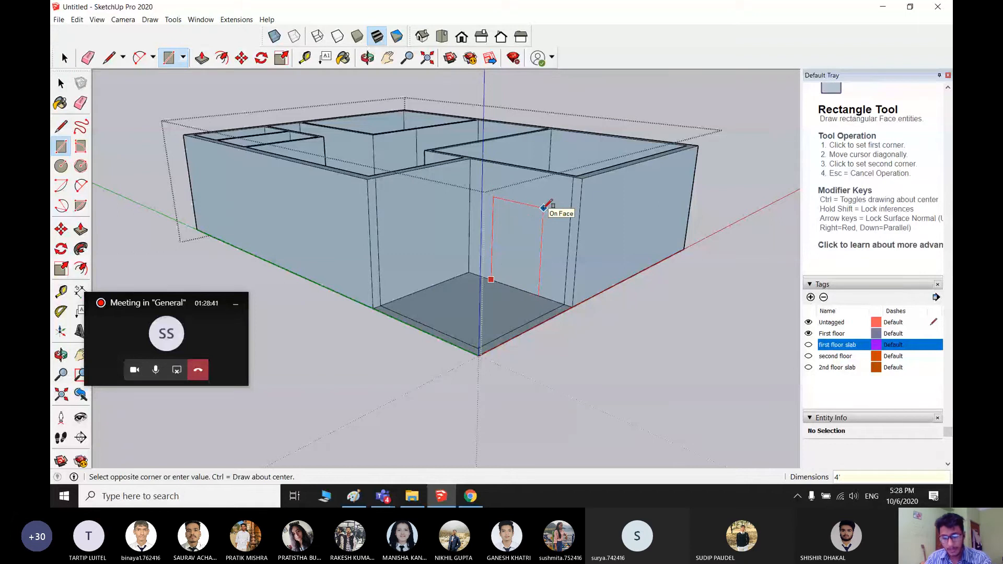
type("',7'")
key("Return")
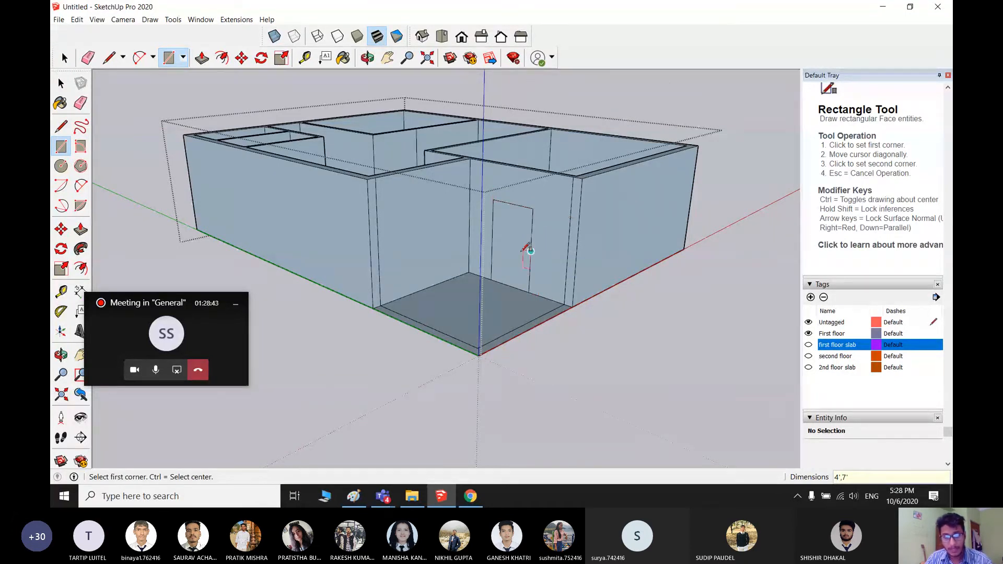
scroll(538, 212, "up", 3)
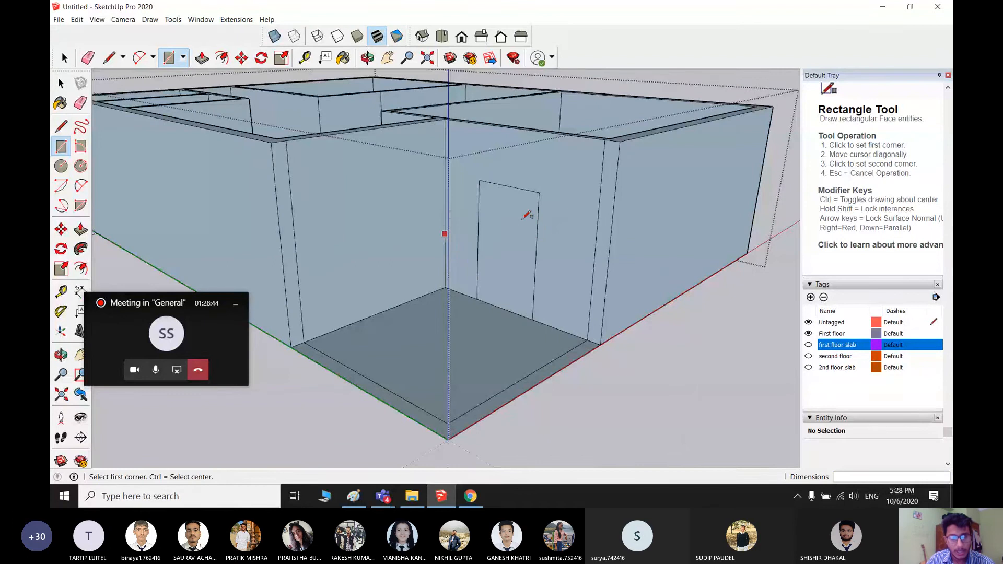
- Add a Tape Measure guide line 7' above the floor edge on the porch's side wall
key("space")
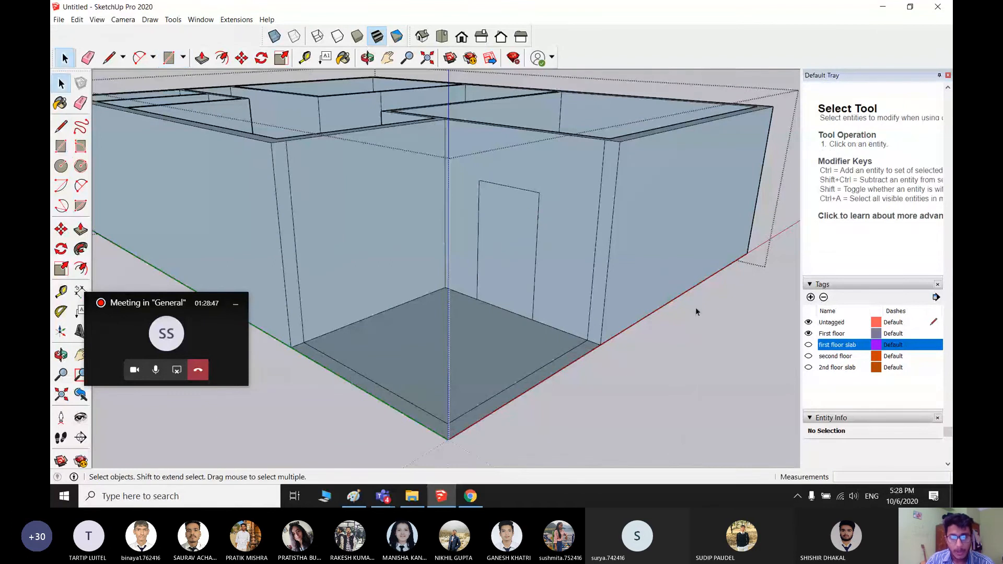
scroll(695, 308, "up", 1)
middle_click_drag(695, 307, 627, 303, "shift")
key("t")
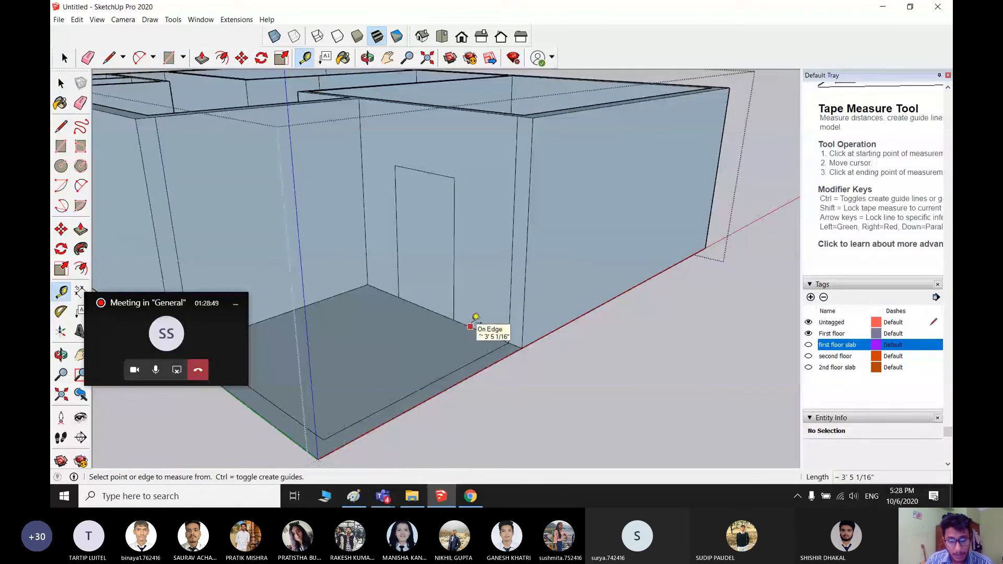
left_click(470, 326)
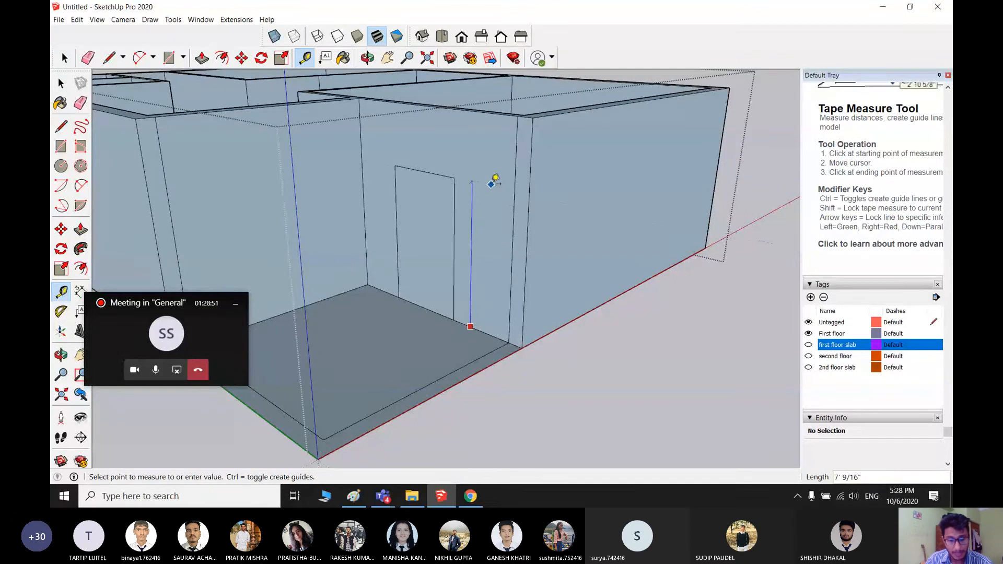
type("7")
key("Return")
scroll(471, 189, "up", 2)
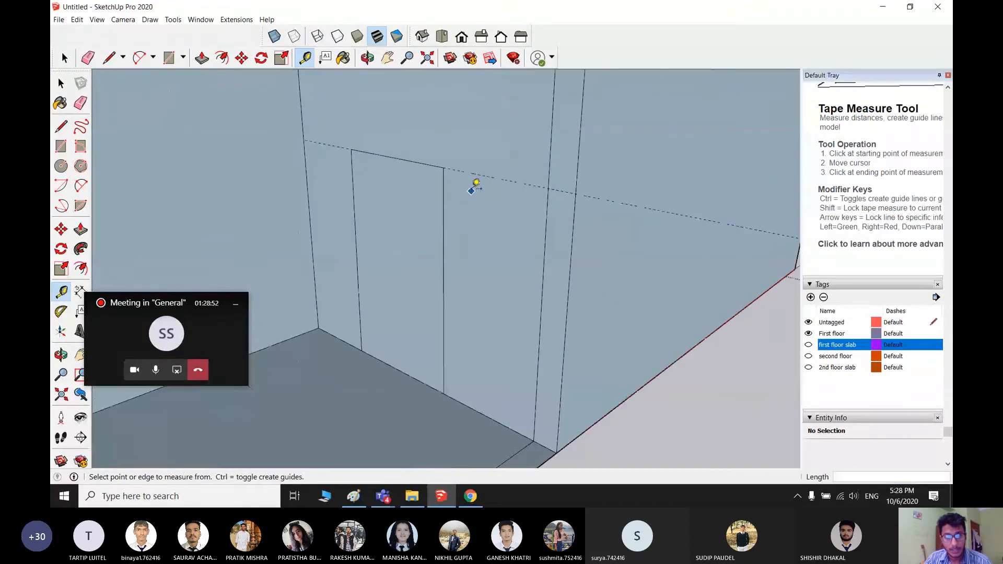
- Push the 4' by 7' door rectangle 5" through the wall to cut the opening
key("space")
key("p")
left_click(388, 233)
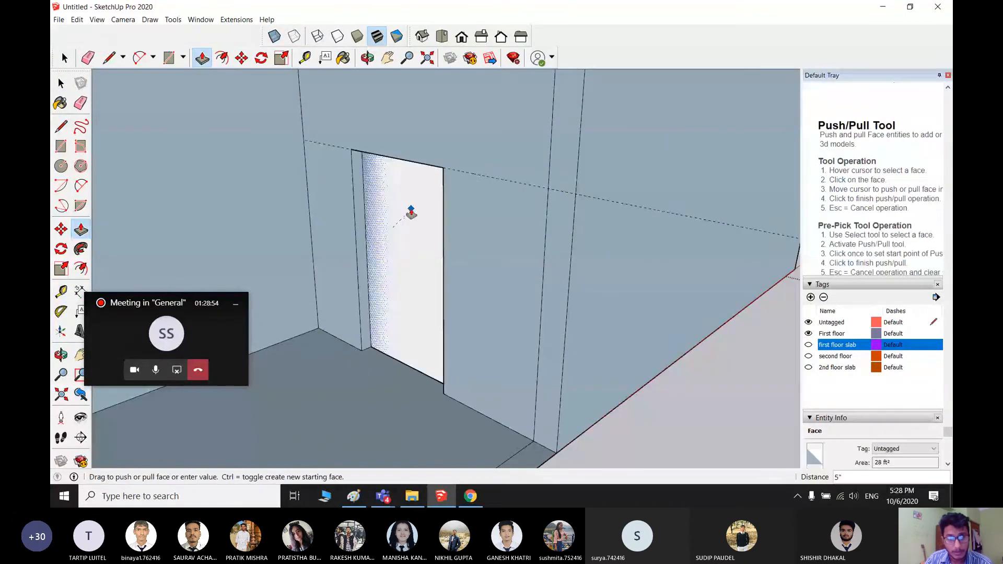
left_click(412, 215)
- Raise the door opening's top face 8 3/4" with Push/Pull and bring it back down to the 7' guide line
middle_click_drag(392, 183, 345, 347)
scroll(366, 162, "up", 3)
left_click(359, 132)
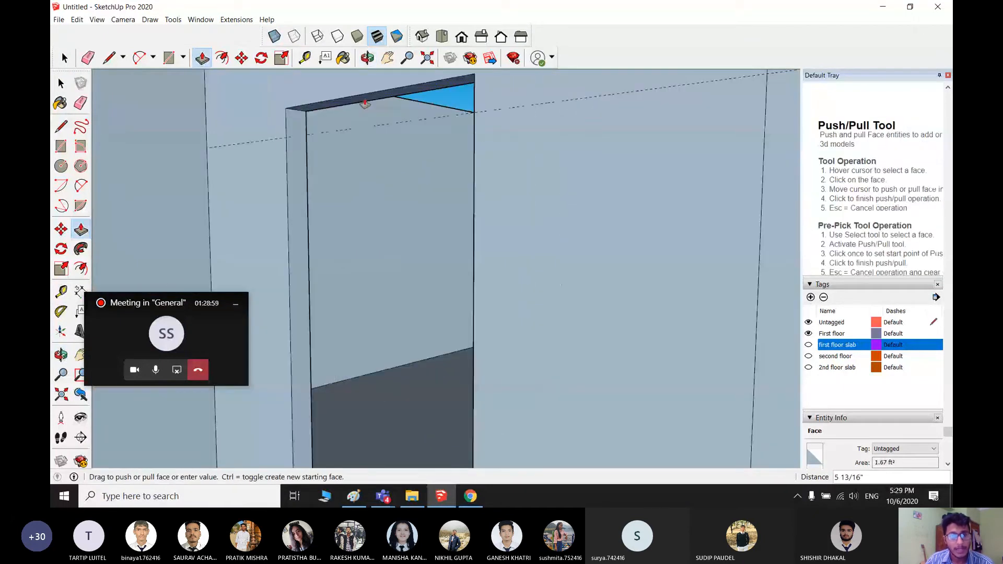
middle_click_drag(369, 88, 316, 197)
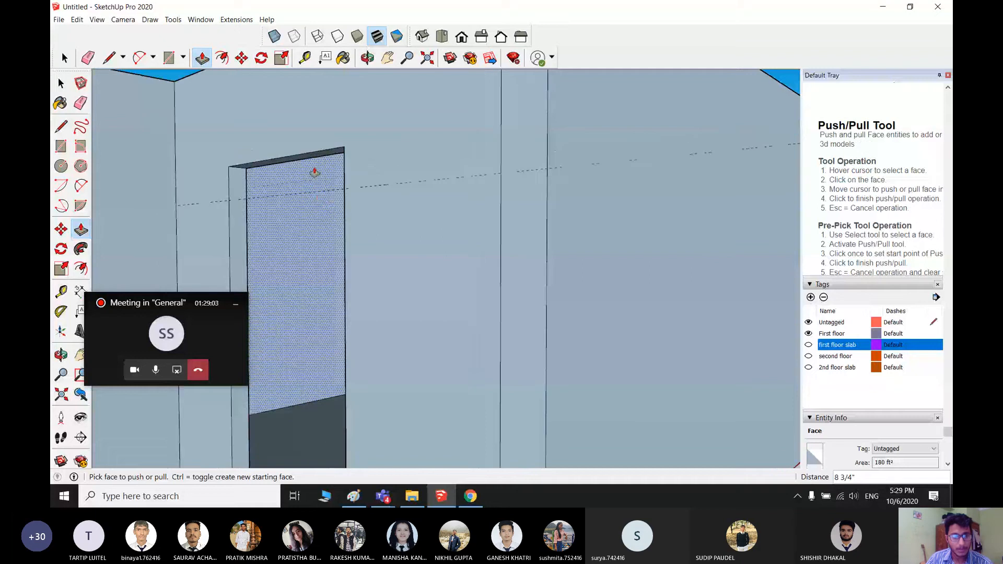
left_click_drag(322, 160, 348, 190)
scroll(347, 191, "down", 3)
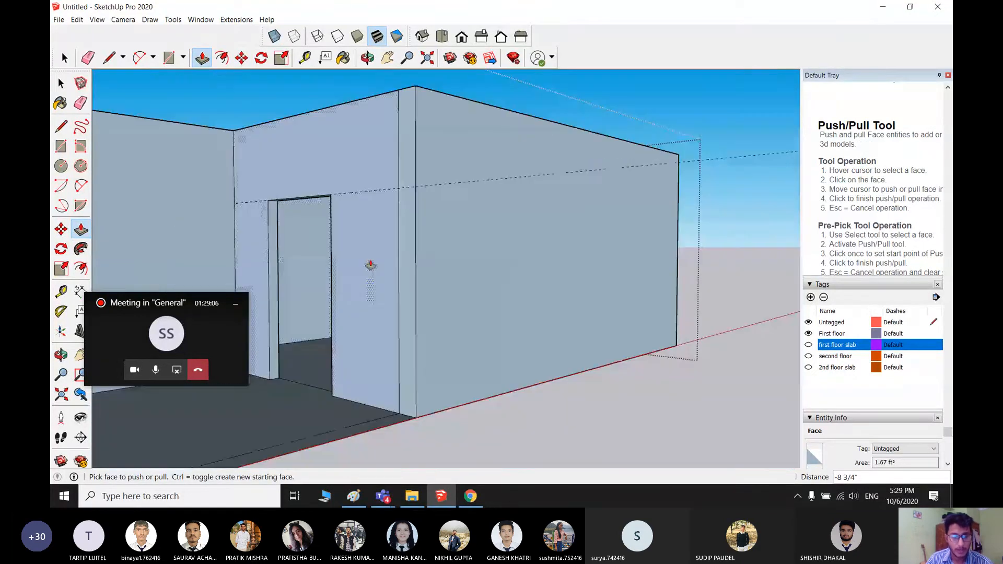
middle_click_drag(370, 265, 334, 182)
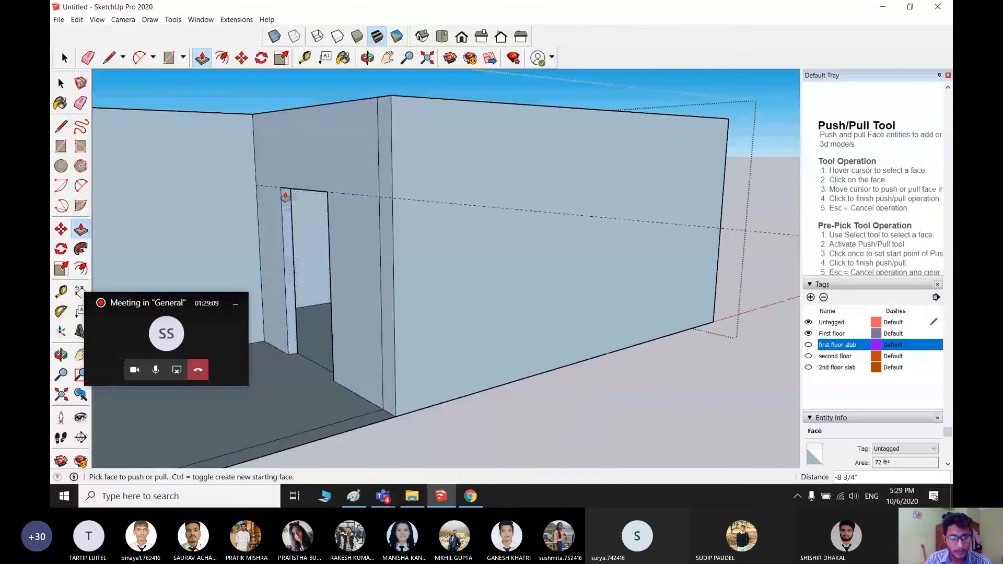
- Undo the door cut and remove the 4' by 7' rectangle and its guide from the porch's side wall
key("ctrl+z")
key("ctrl+z")
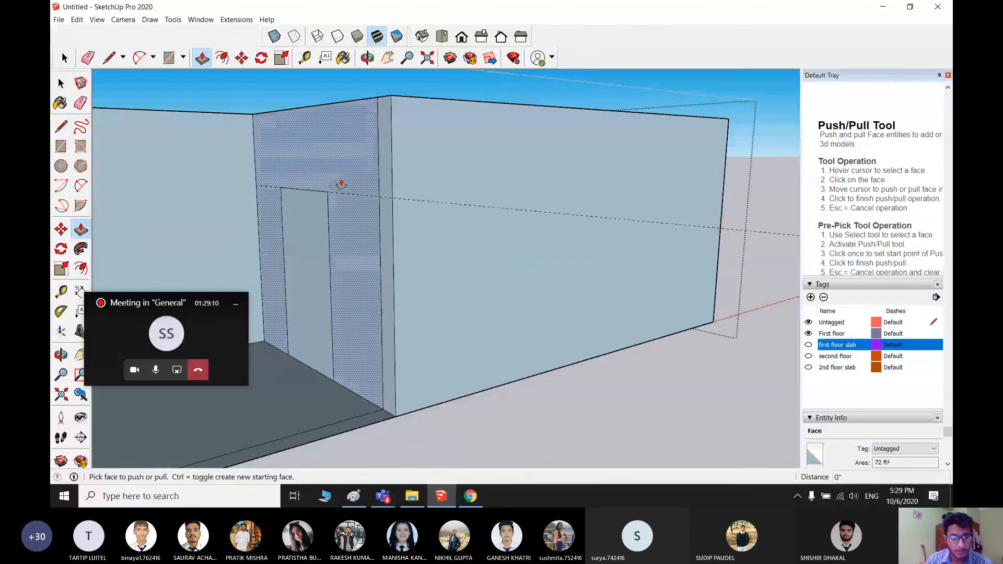
scroll(340, 182, "down", 3)
key("space")
mouse_move(324, 241)
middle_mouse_down()
mouse_move(390, 238)
mouse_move(426, 251)
middle_mouse_up()
key("e")
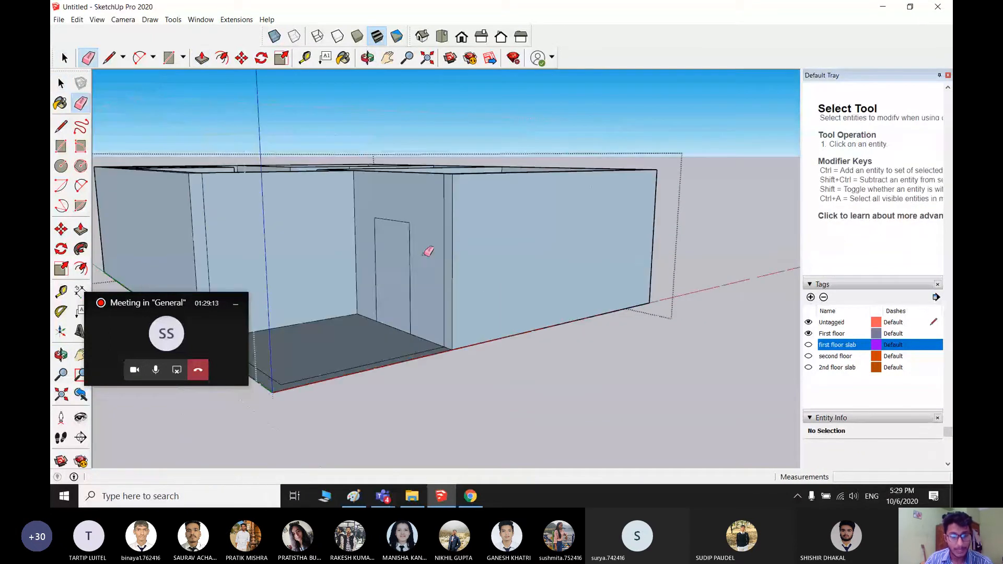
key("space")
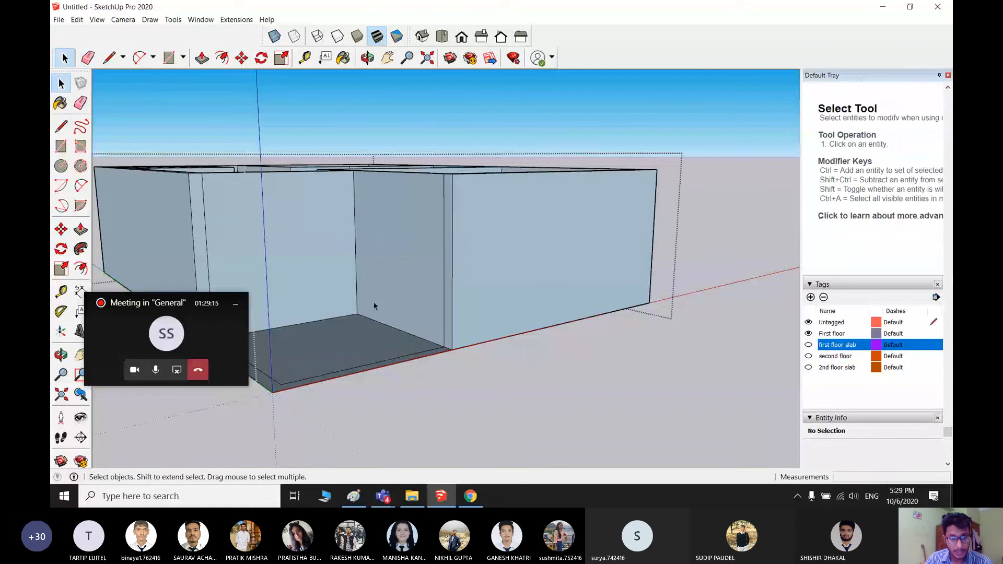
- Draw a freehand door rectangle up from the floor on the porch's side wall and push it 5" through the wall
key("r")
left_click(369, 318)
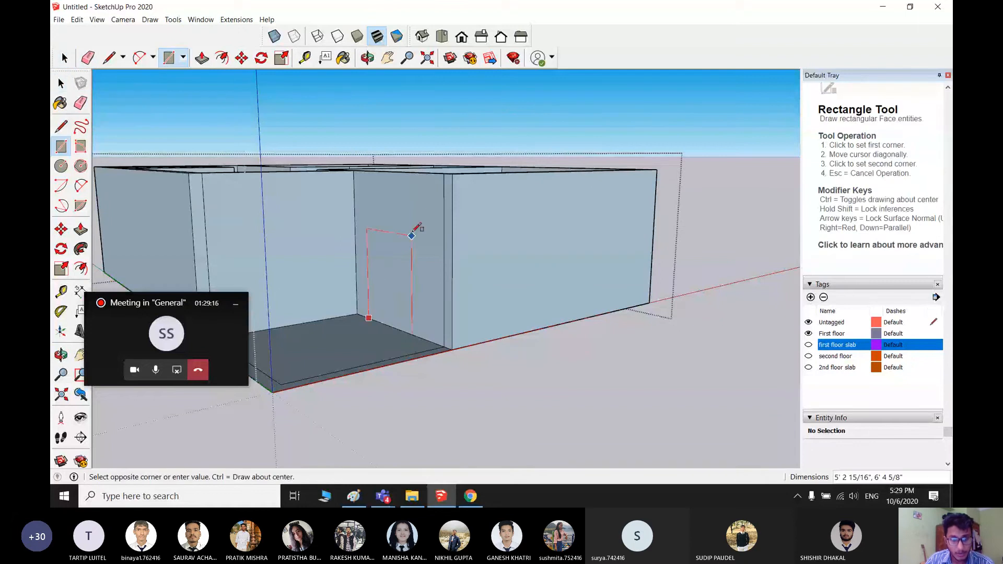
left_click(412, 235)
key("space")
key("p")
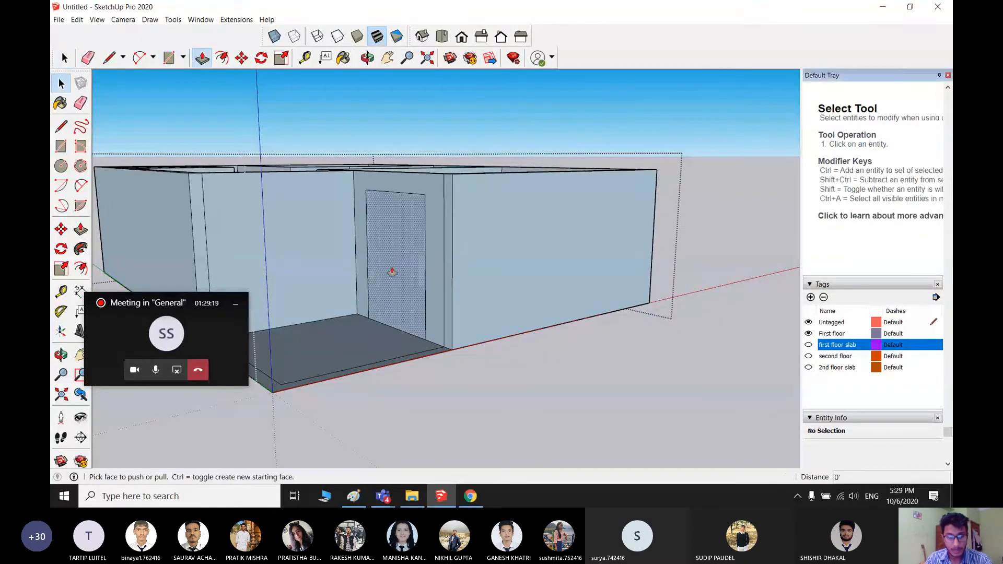
left_click(398, 265)
left_click(391, 229)
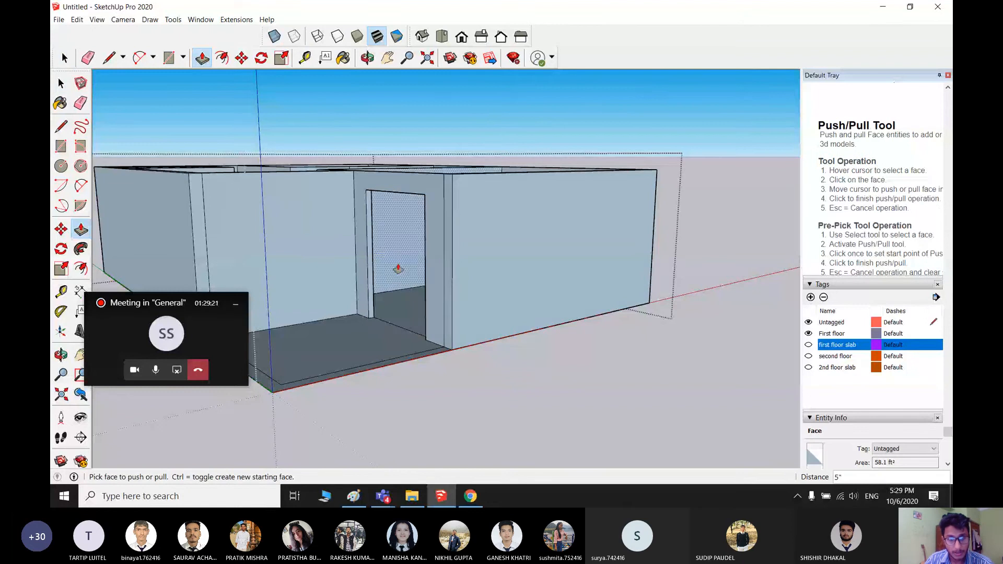
middle_click_drag(396, 266, 450, 277)
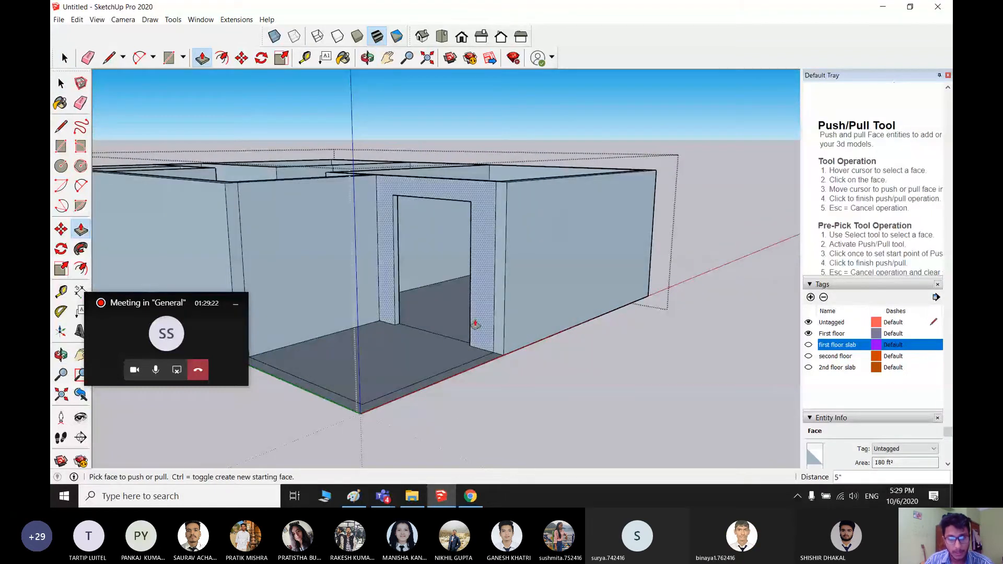
key("space")
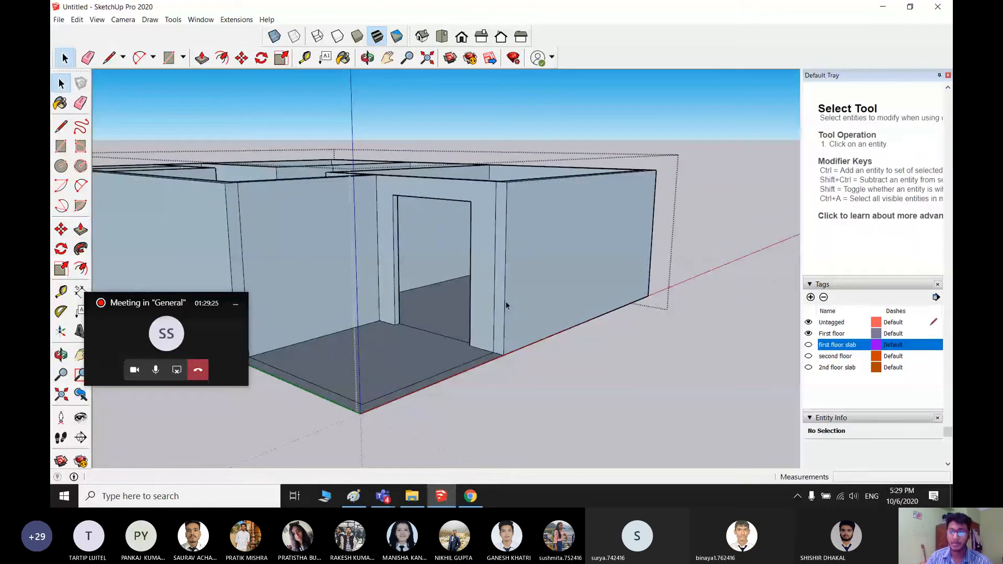
- Place a Tape Measure guide line 7' above the floor edge beside the door opening
left_click(305, 57)
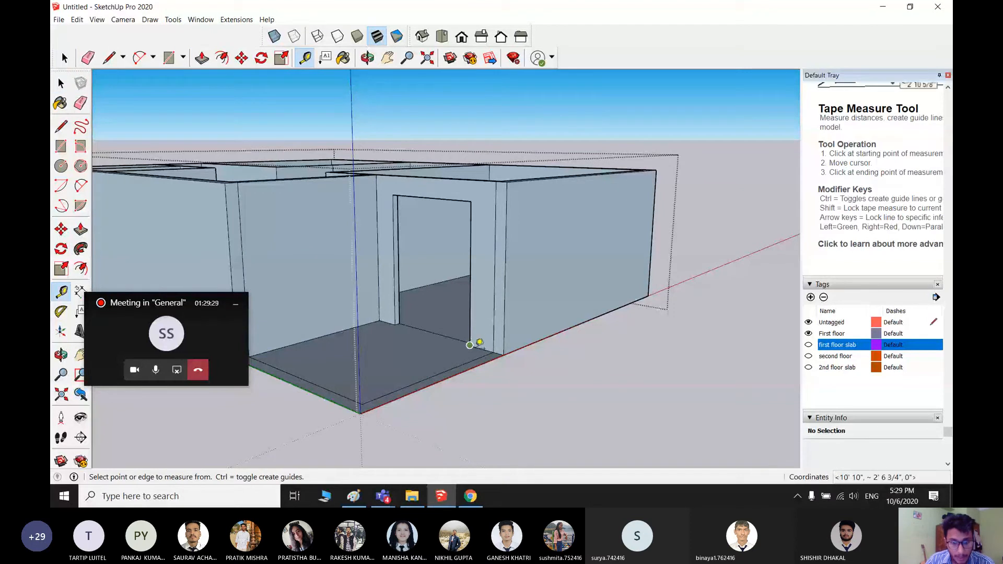
left_click(481, 348)
type("7'")
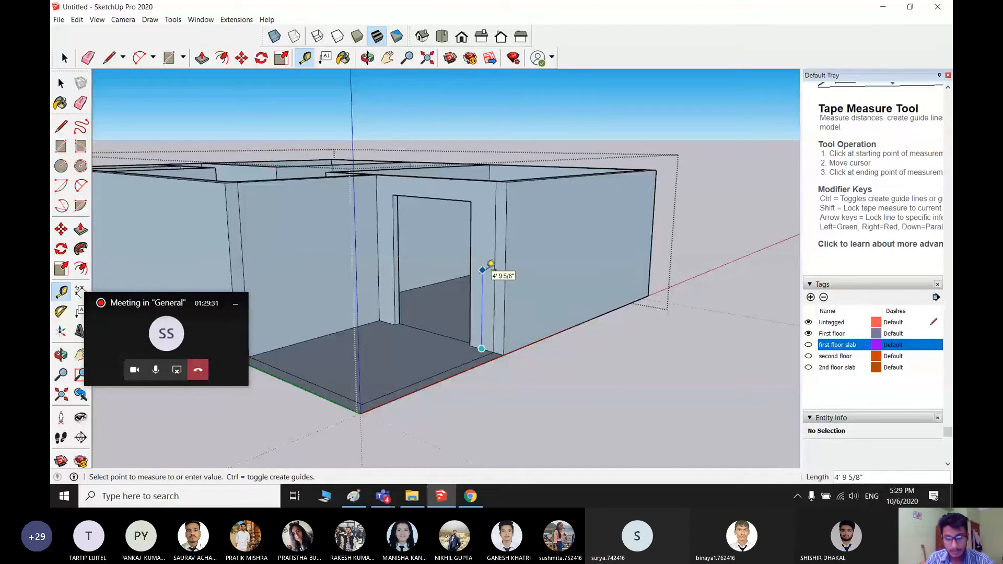
key("Return")
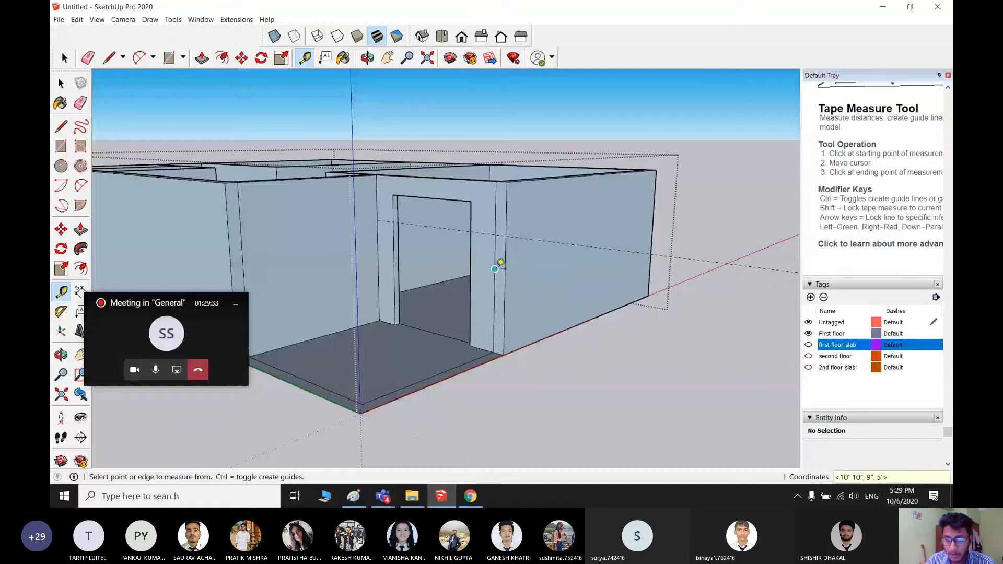
- Lower the door opening's top face to the 7' guide line and narrow the opening by pushing its side face 1' 5 1/16"
key("space")
scroll(424, 252, "up", 1)
middle_click_drag(423, 251, 430, 172)
key("p")
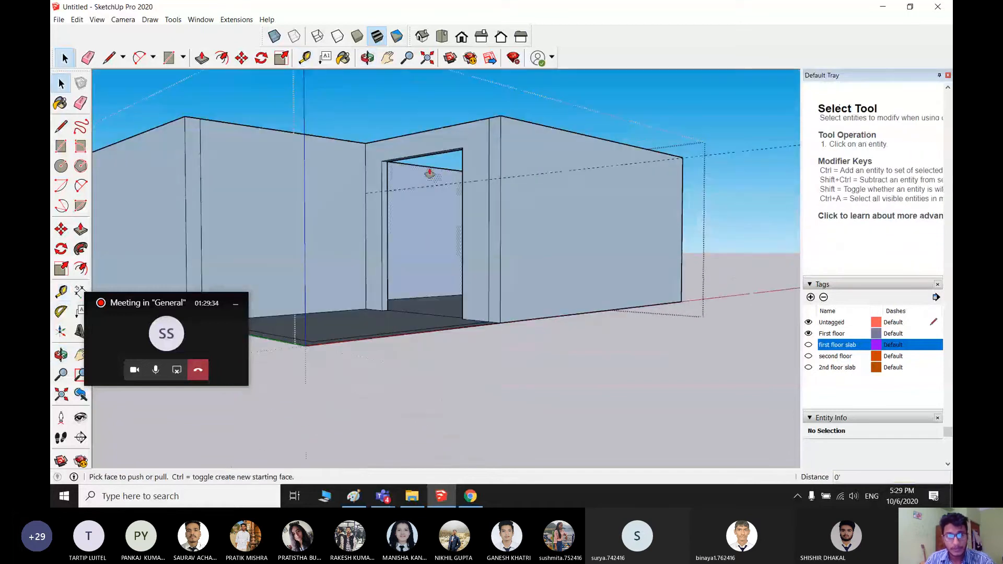
scroll(429, 173, "up", 2)
left_click(431, 167)
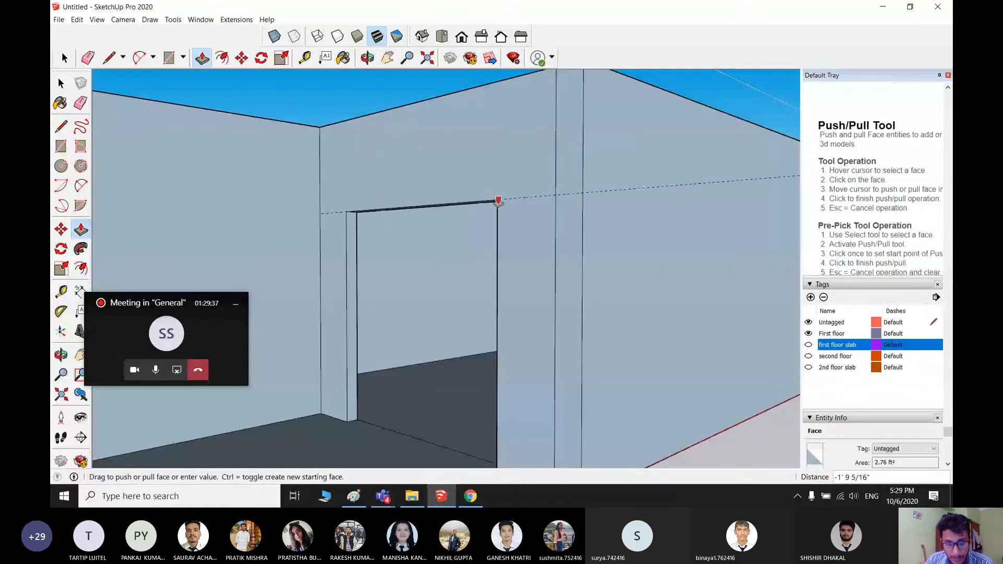
middle_click_drag(291, 230, 455, 276)
middle_click_drag(432, 233, 371, 214)
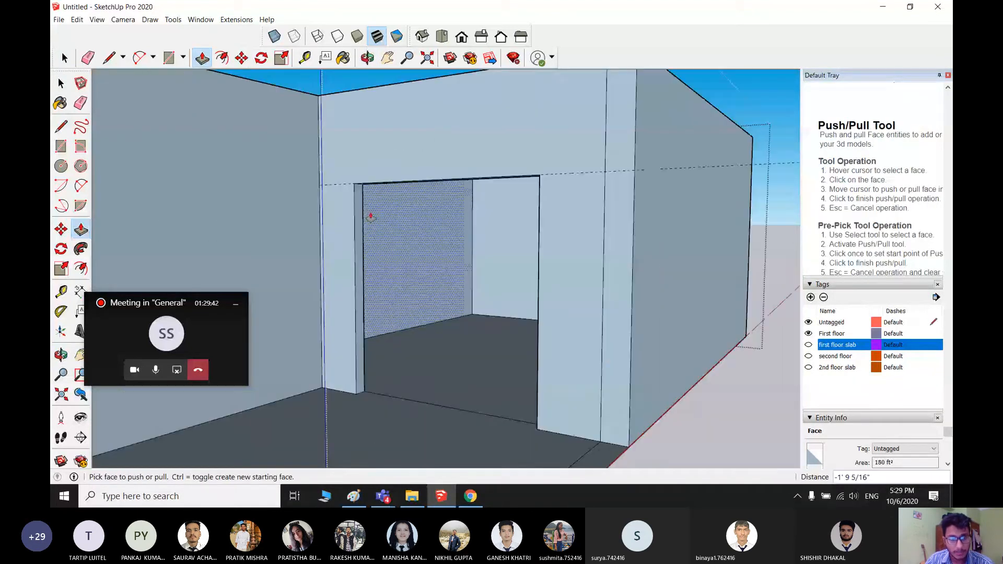
middle_click_drag(518, 220, 750, 317)
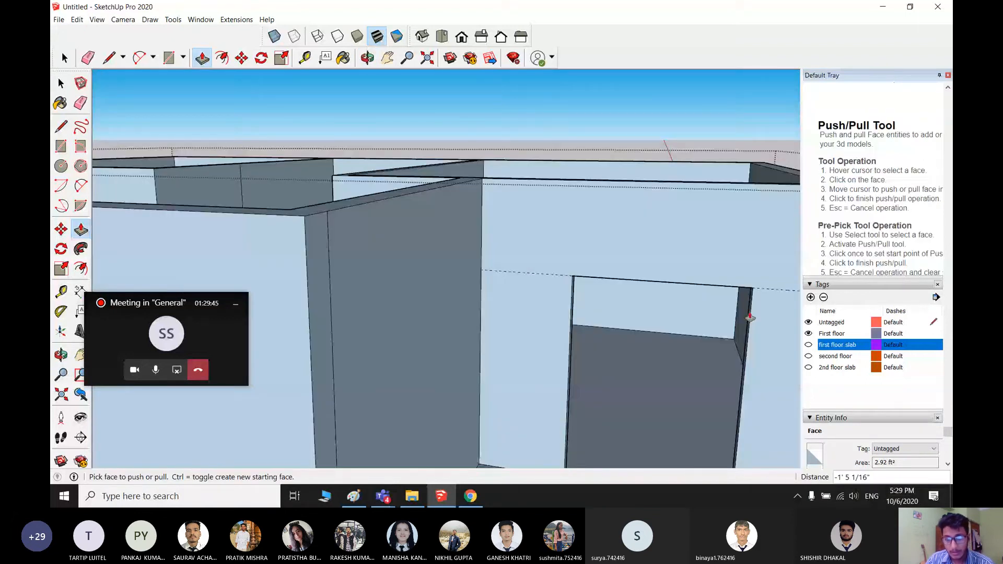
middle_click_drag(749, 318, 423, 277)
- Erase the 7' guide line running across the porch's side wall
scroll(430, 262, "down", 2)
key("space")
left_click(756, 273)
key("e")
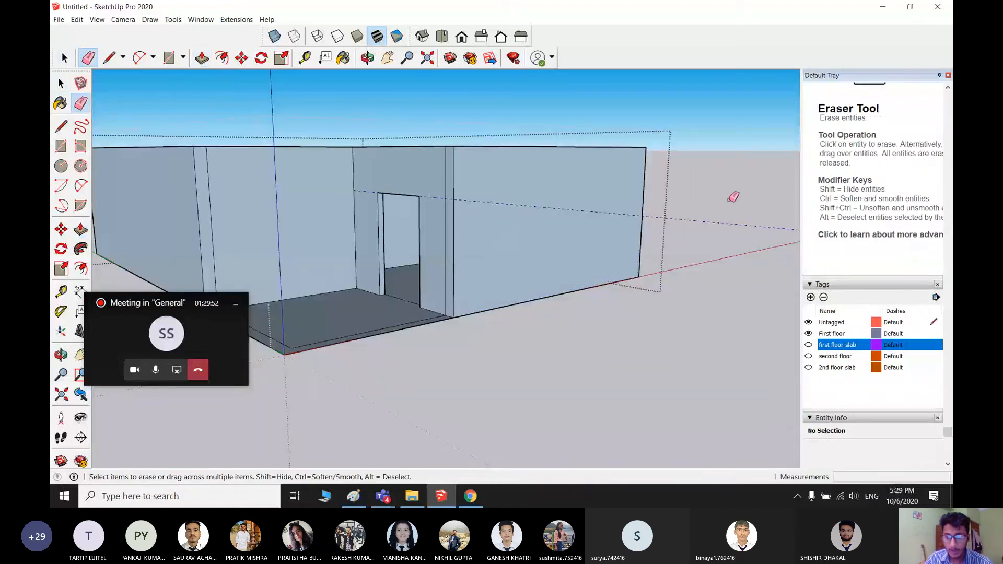
middle_click_drag(733, 197, 601, 268)
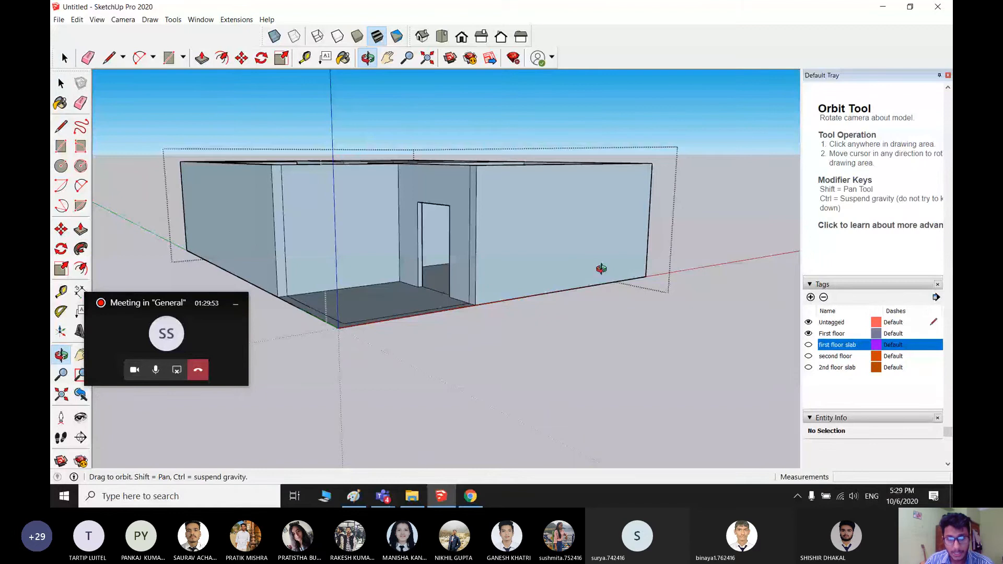
- Draw a wide window rectangle on the outer wall along the red axis beside the porch and push it through the wall
middle_click_drag(601, 268, 557, 276)
key("r")
left_click(432, 194)
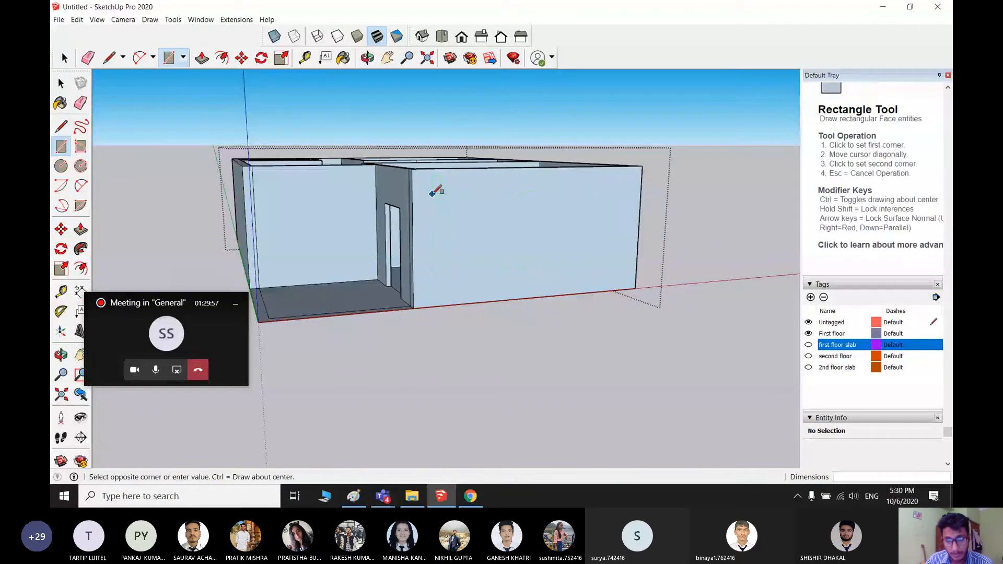
left_click(622, 261)
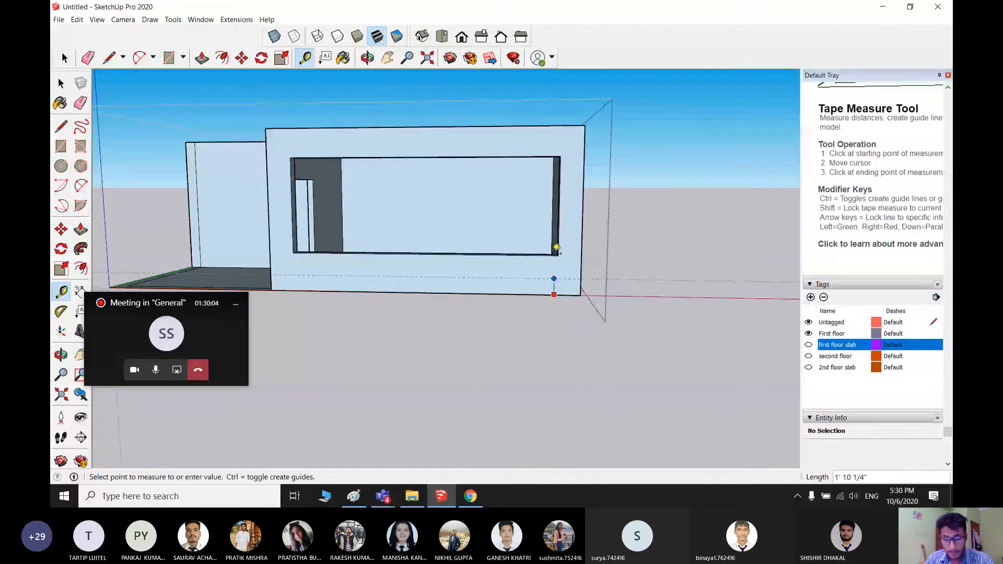
- Undo the misplaced guide and place a Tape Measure guide line 7' above the base edge of the wide-window wall
left_click(556, 249)
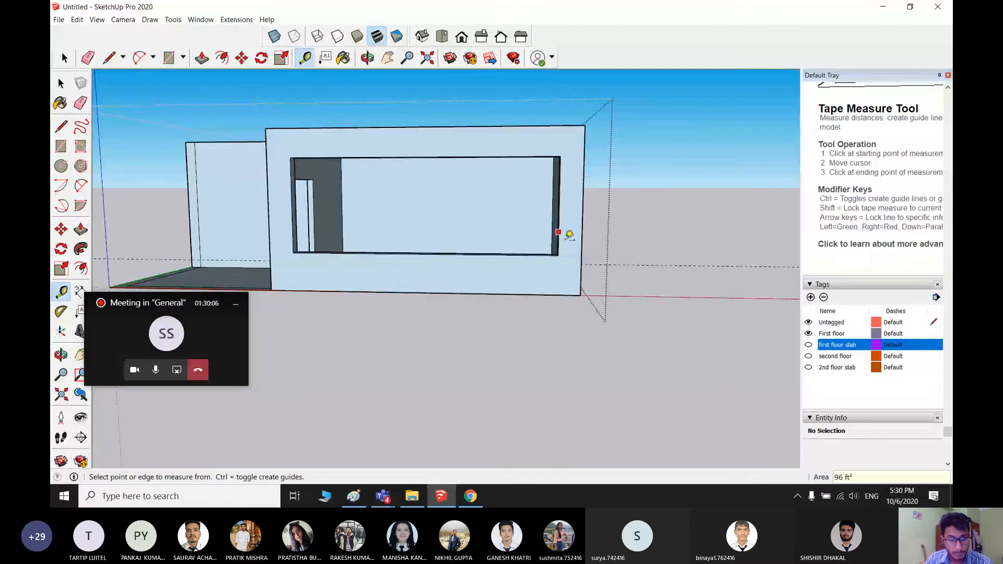
key("ctrl+z")
scroll(550, 296, "up", 1)
left_click(521, 294)
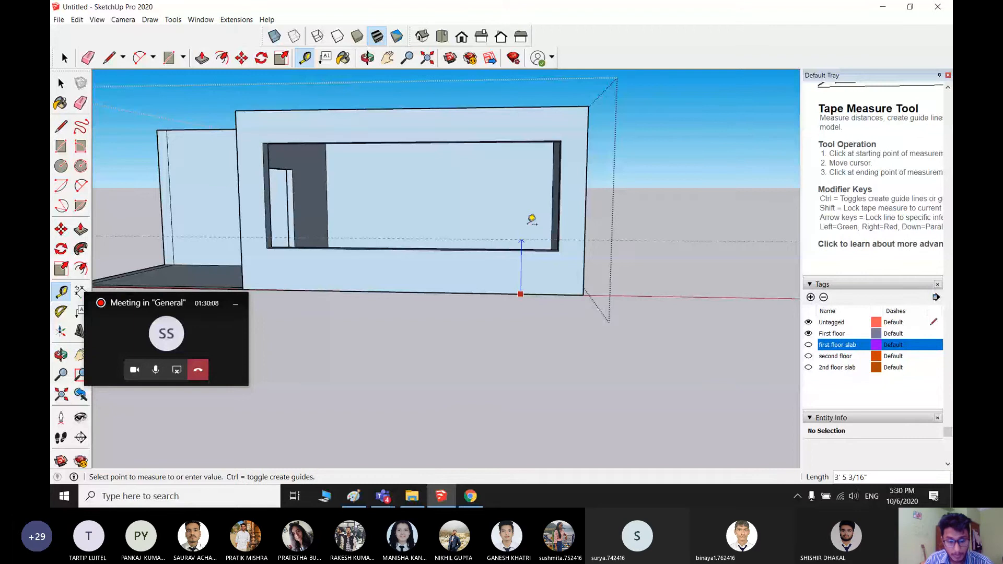
type("7")
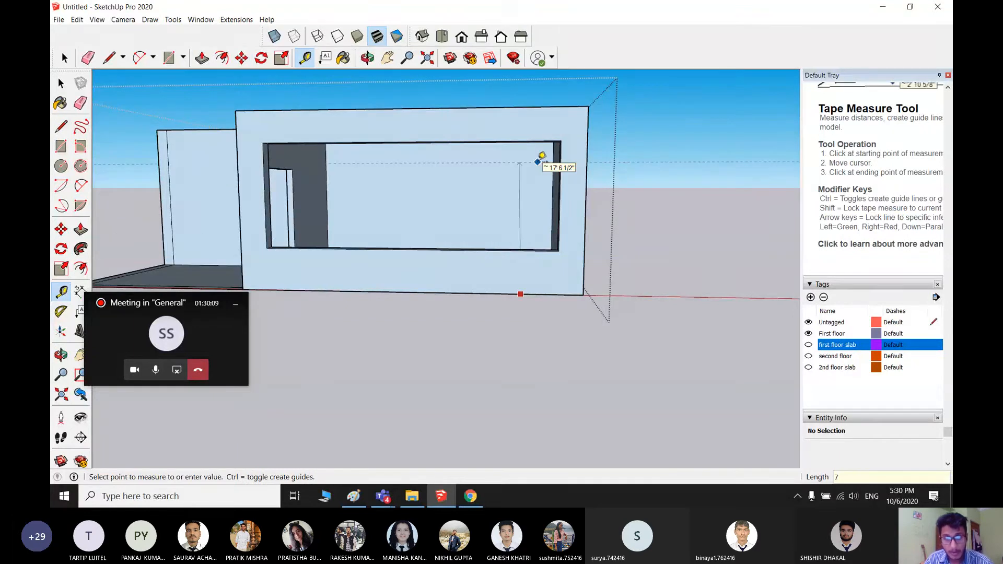
key("Return")
middle_click_drag(538, 161, 562, 202)
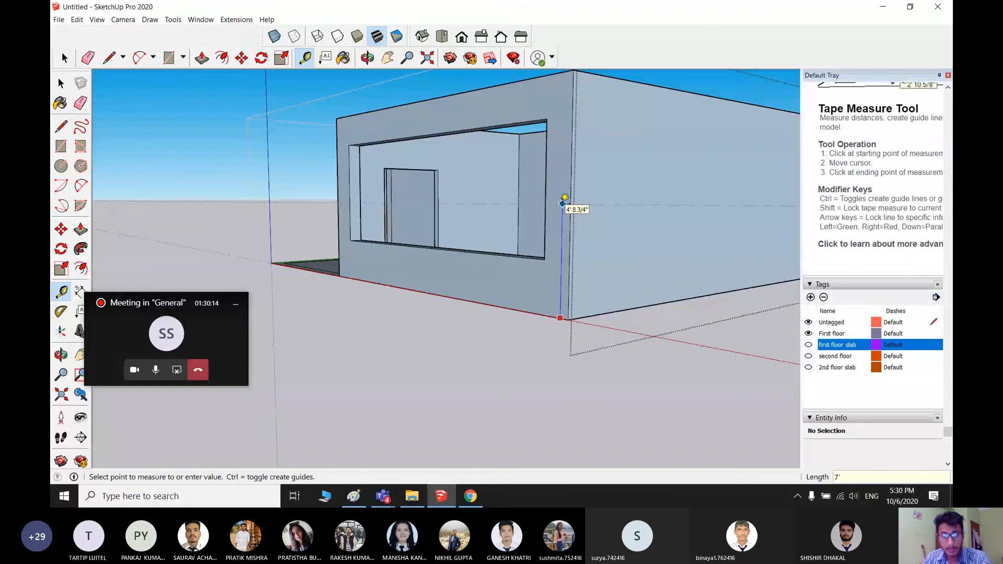
- Lower the wide window opening's top face to the 7' guide line with Push/Pull
key("space")
scroll(533, 148, "up", 5)
key("p")
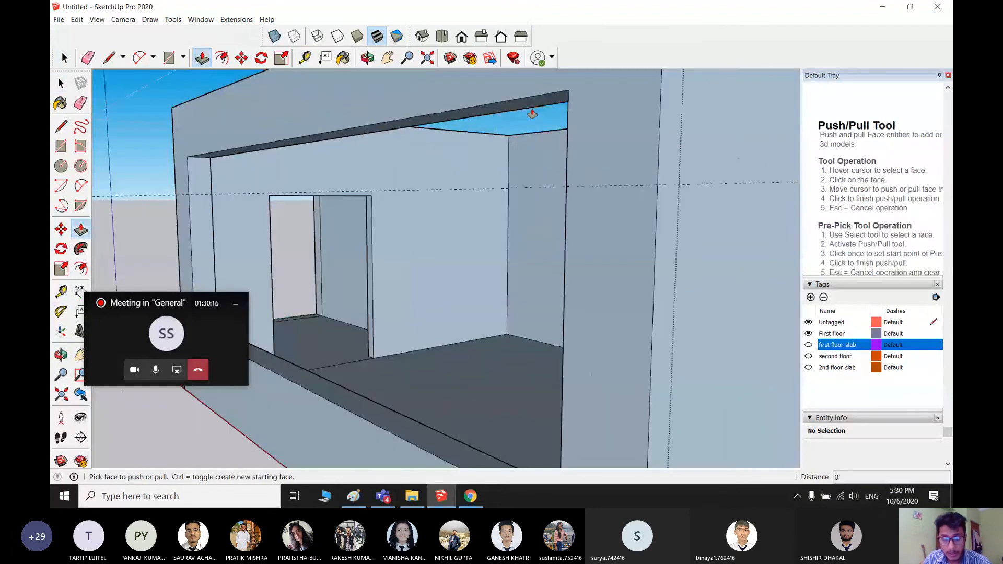
left_click(532, 113)
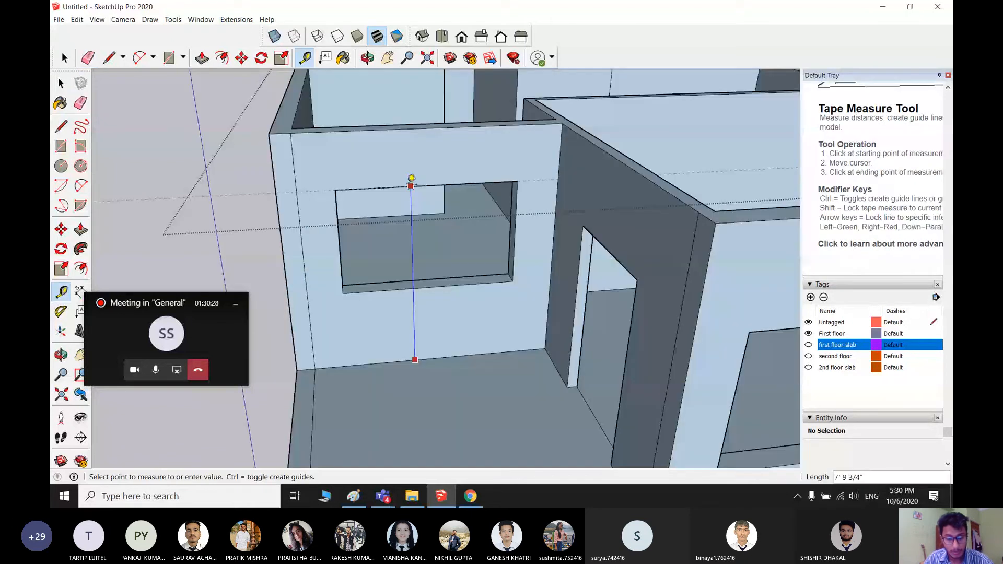
- Place a guide line 7' above the floor edge on the porch wall that has the window opening
type("7")
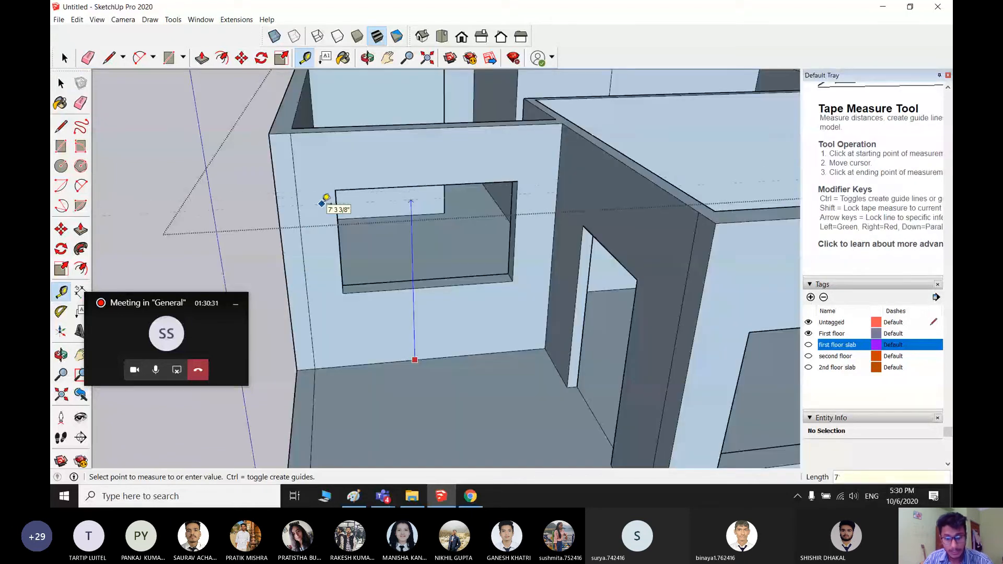
type("'")
key("Return")
- Lower the porch window's top face 9 3/4" to the 7' guide line with Push/Pull
key("space")
middle_click_drag(368, 262, 358, 212)
scroll(342, 172, "up", 2)
key("p")
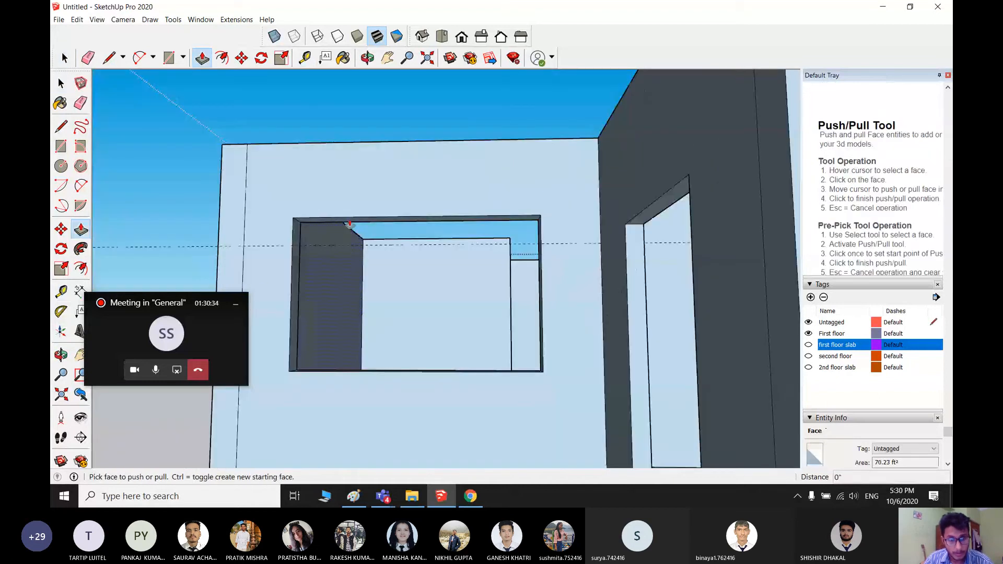
left_click(353, 224)
left_click(296, 248)
scroll(265, 233, "down", 4)
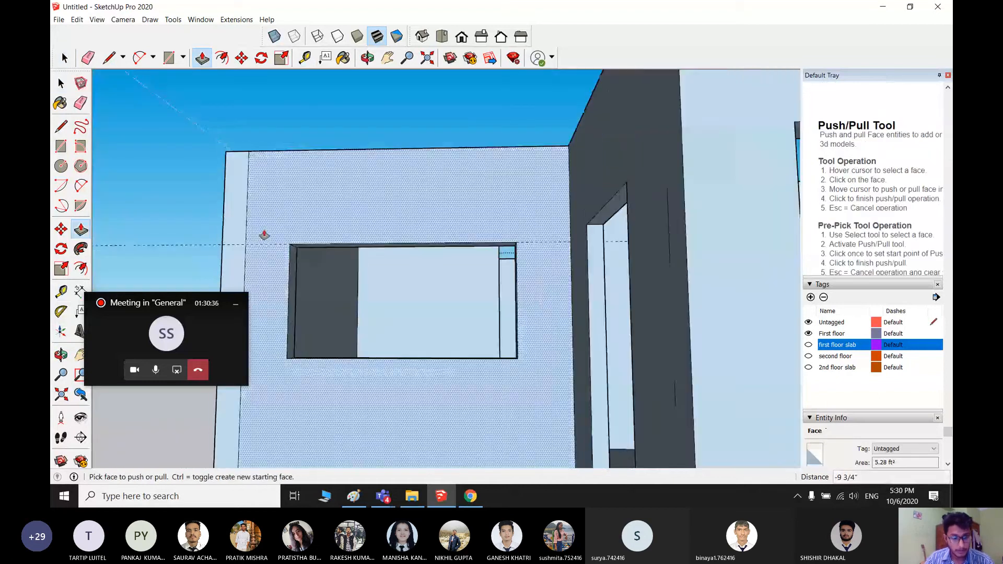
- Draw a long window rectangle on the outer wall along the green axis, near the porch, and push it through the wall
key("space")
mouse_move(253, 296)
middle_mouse_down()
mouse_move(472, 270)
mouse_move(582, 294)
mouse_move(385, 291)
middle_mouse_up()
key("e")
key("space")
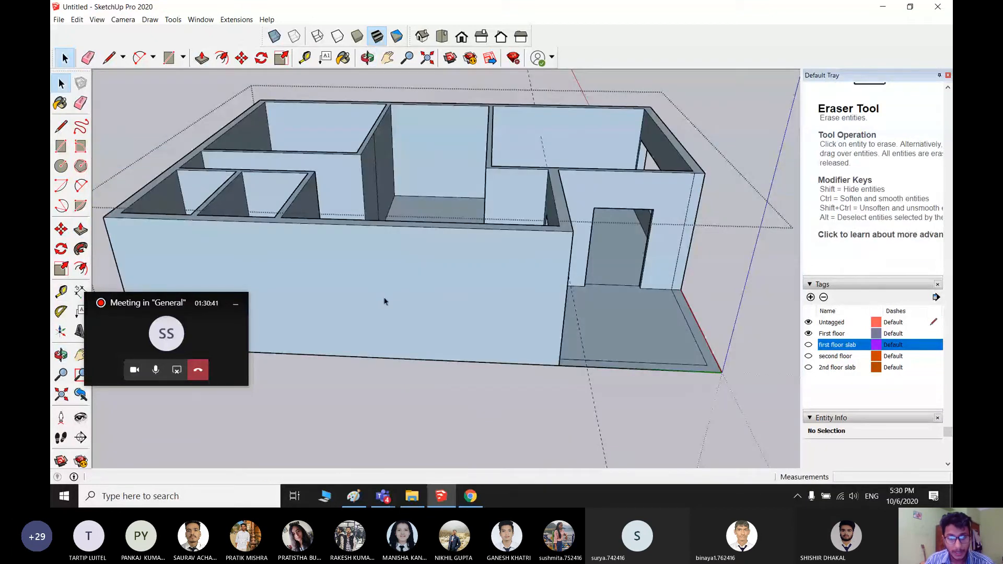
key("r")
left_click(326, 252)
left_click(531, 324)
key("space")
key("p")
left_click(463, 292)
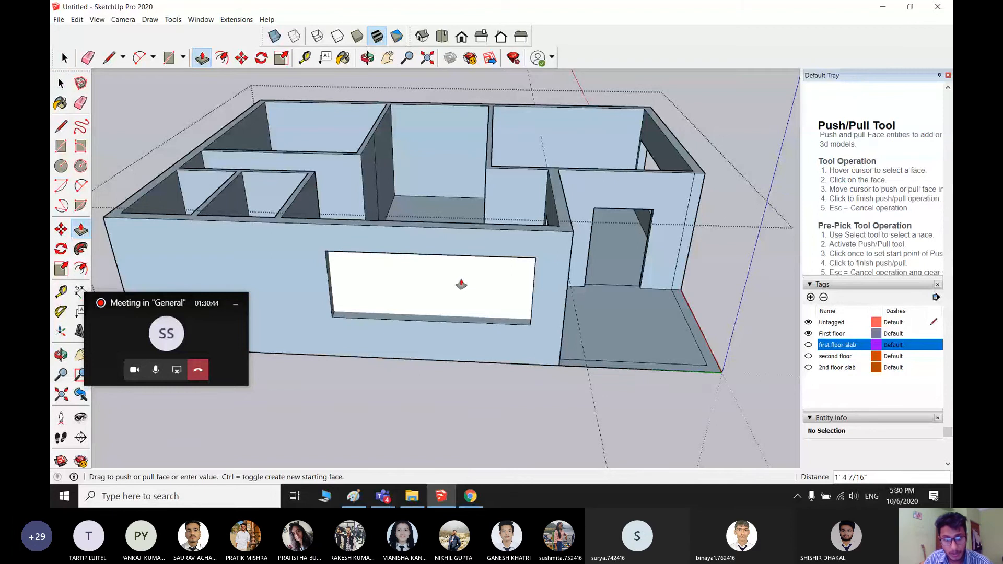
left_click(461, 285)
middle_click_drag(461, 284, 381, 258)
left_click(381, 257)
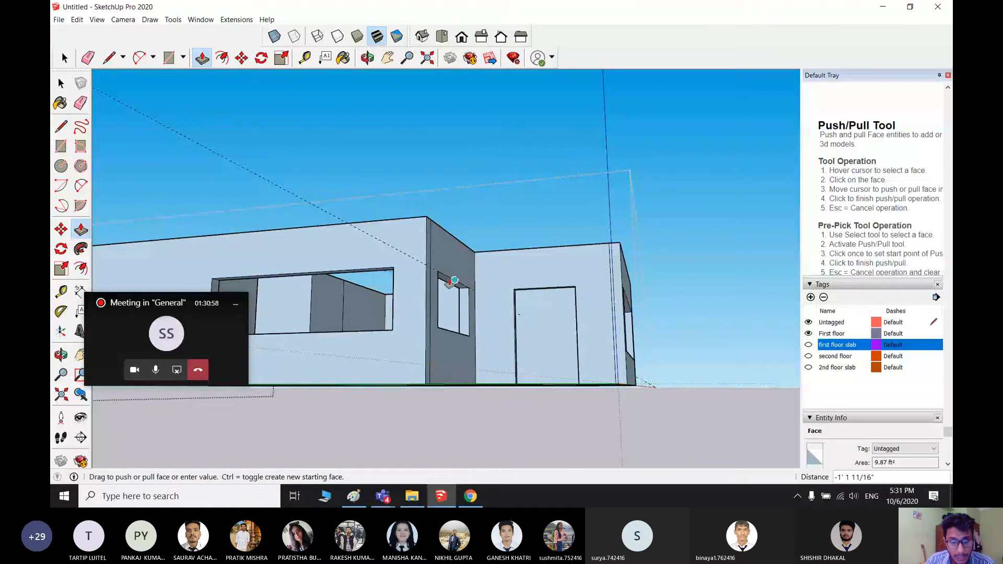
left_click(355, 274)
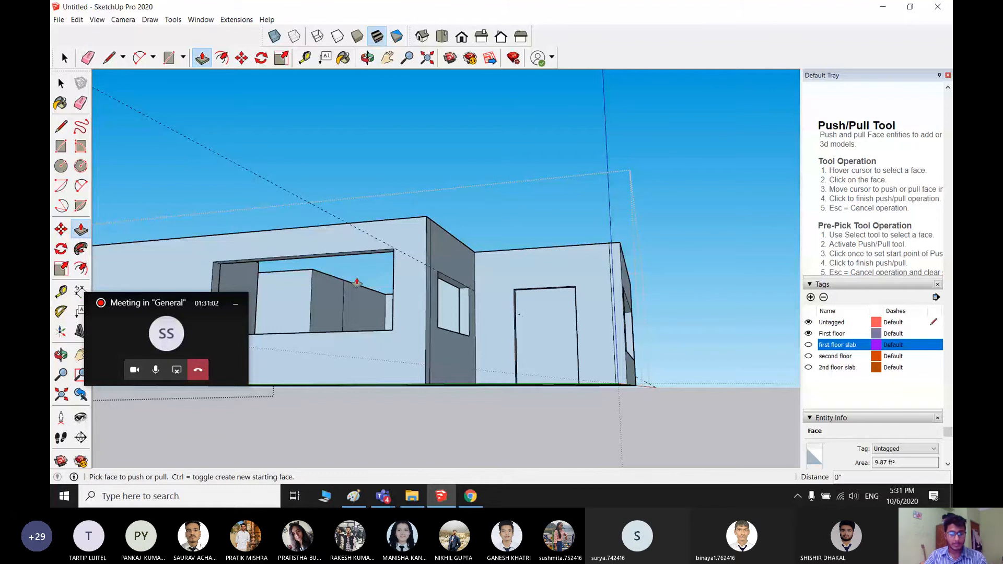
- Lower the long window's top face 1' 1 11/16" to align with the top of the porch window
middle_click_drag(355, 273, 414, 305)
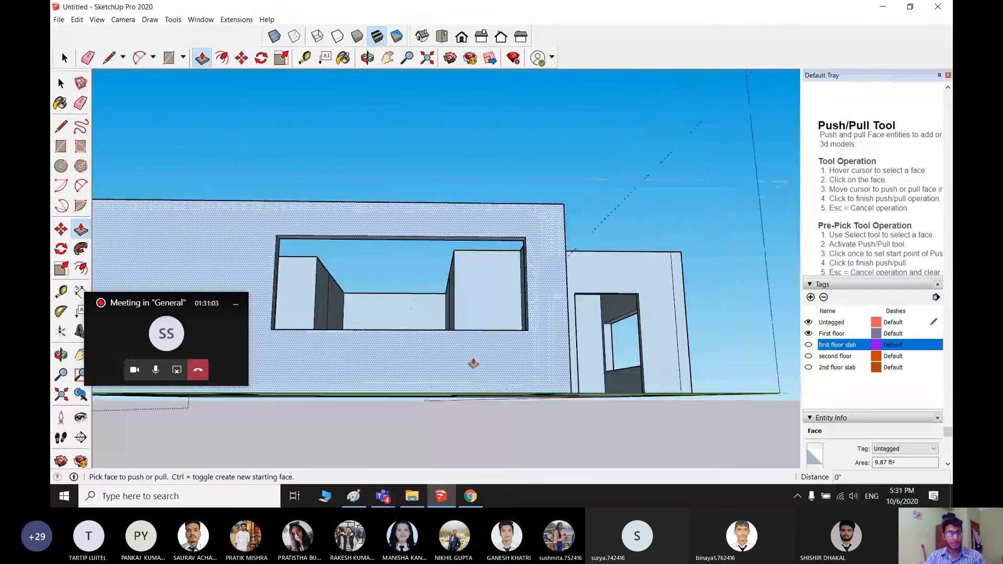
middle_click_drag(473, 363, 323, 221)
left_click(426, 225)
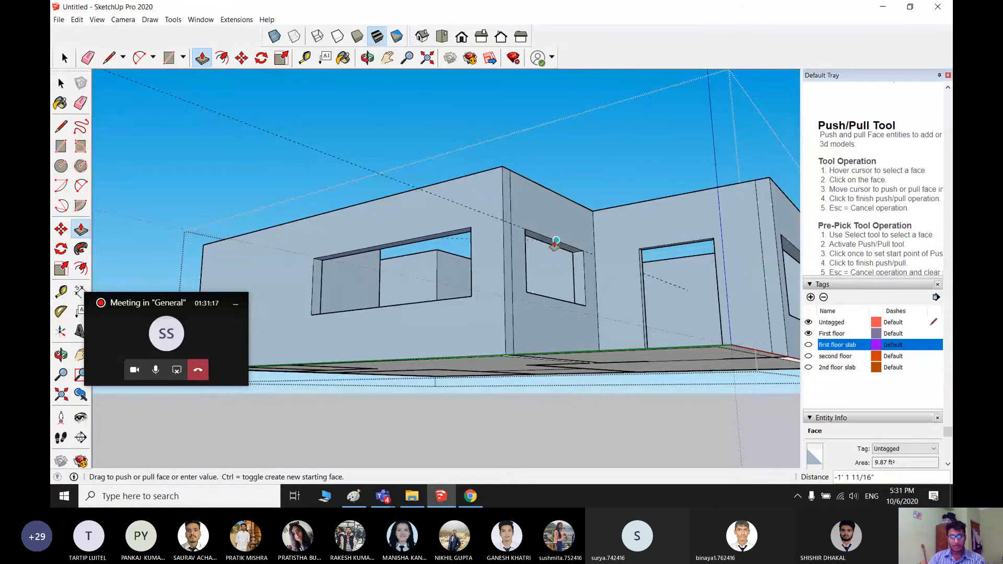
- Align the long window's bottom face with the porch window's sill using Push/Pull
middle_click_drag(552, 246, 503, 287)
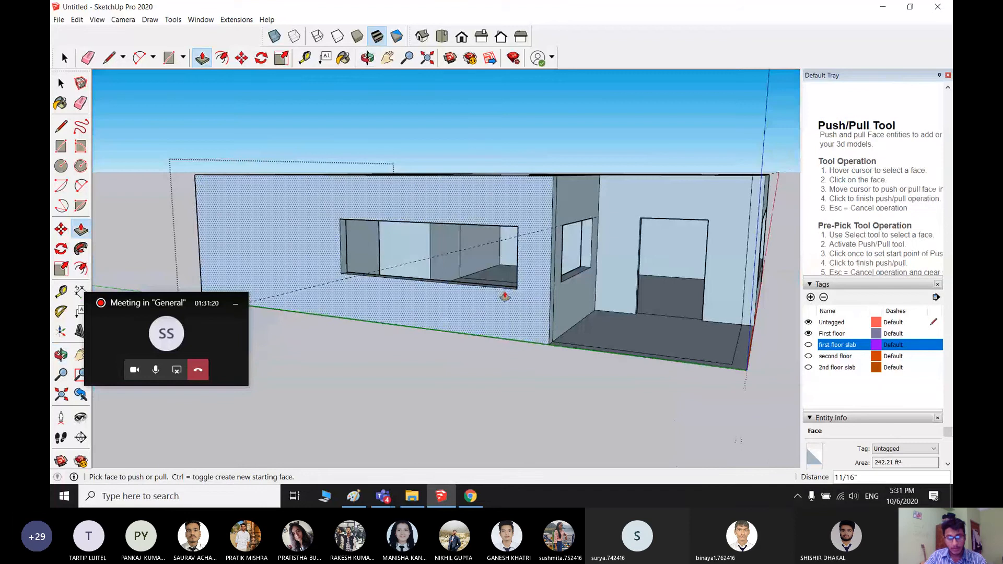
left_click(506, 293)
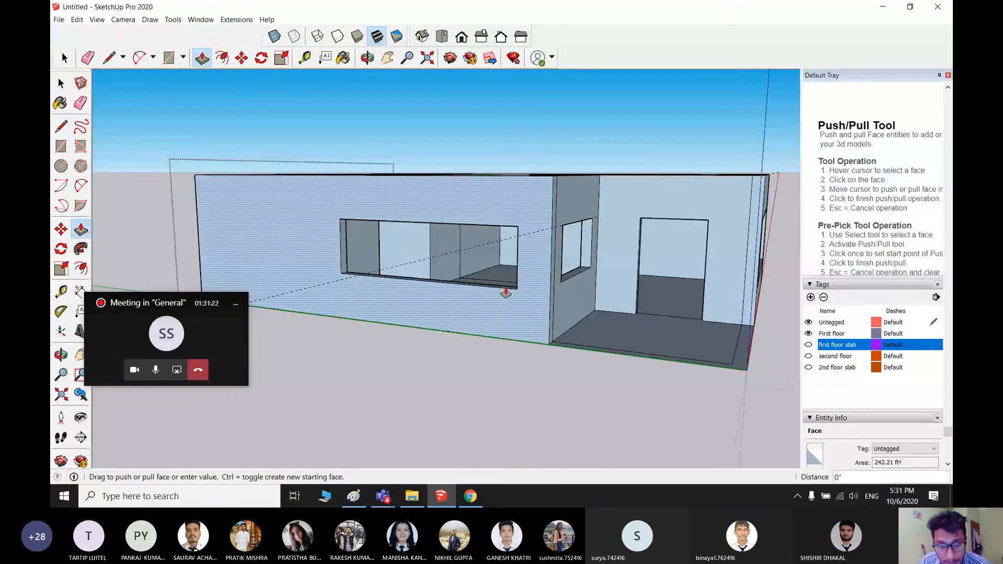
key("Escape")
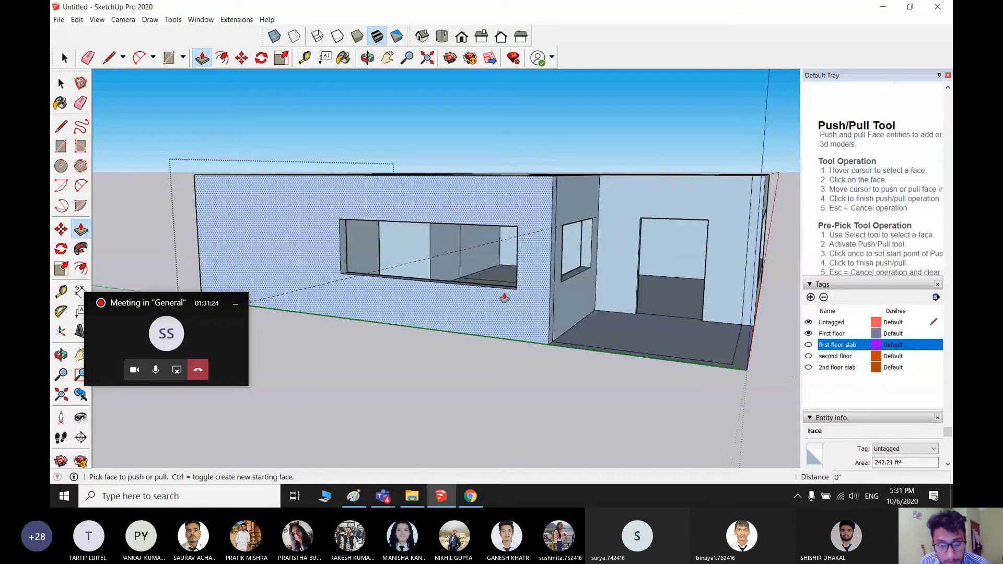
left_click(503, 286)
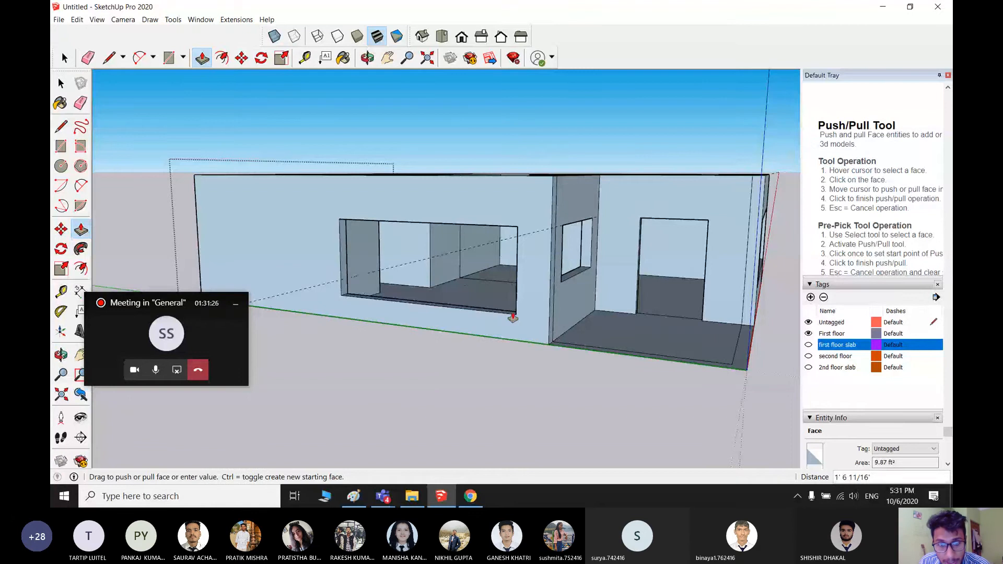
left_click(560, 283)
- Draw a small window about 2' 6" by 1' 9" on the same wall beyond the long window and push it 9" through
middle_click_drag(560, 282, 528, 374)
key("space")
scroll(360, 299, "up", 1)
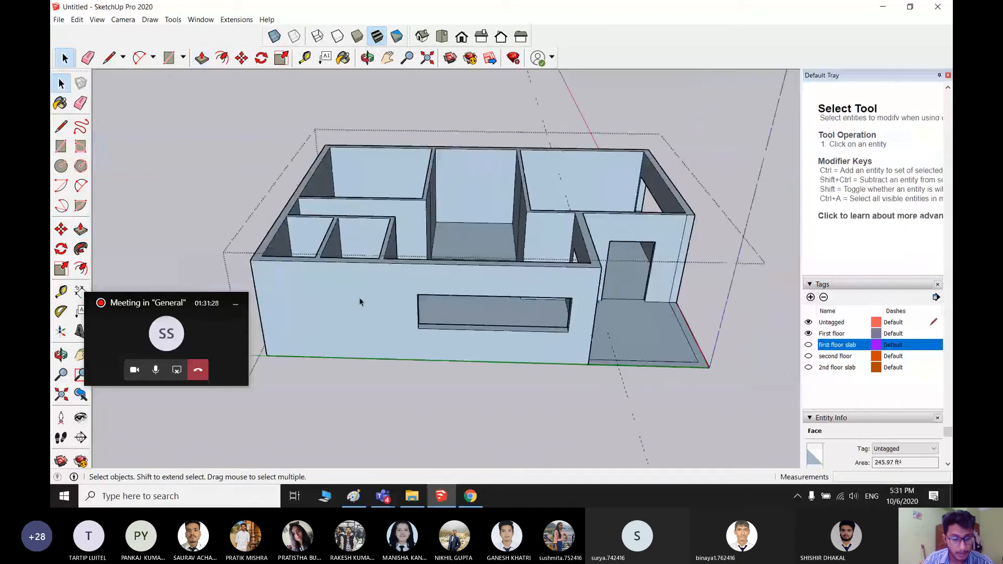
key("r")
left_click(337, 273)
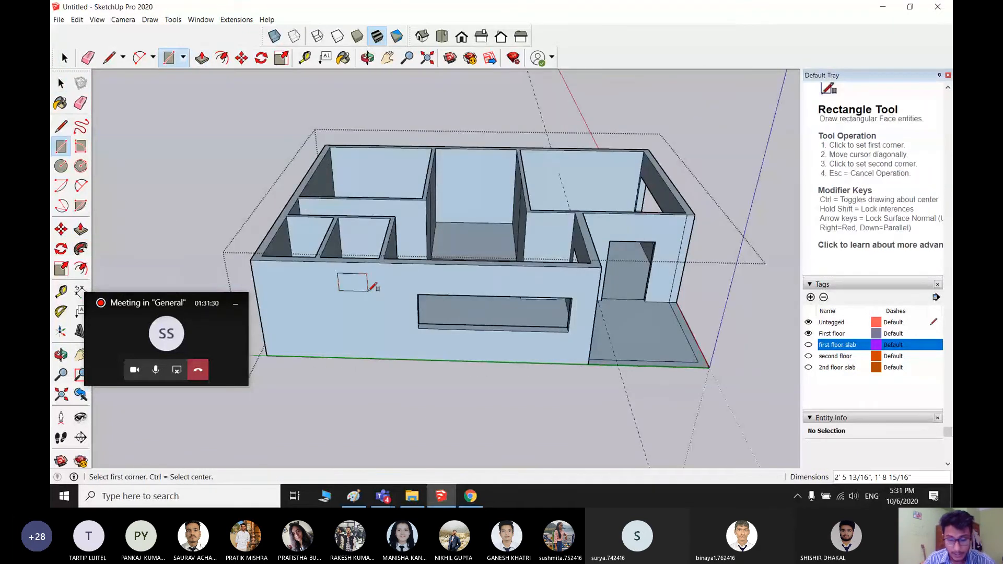
left_click(368, 291)
key("p")
scroll(360, 284, "up", 2)
left_click(360, 283)
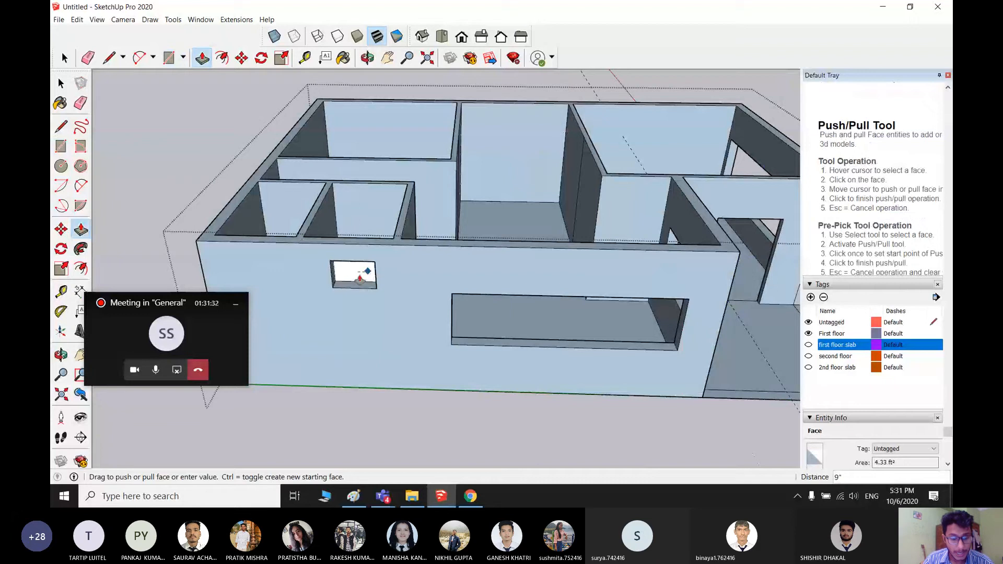
left_click(360, 280)
- Draw a second small window near the far corner of the same wall and push it 9" through
key("r")
left_click(236, 256)
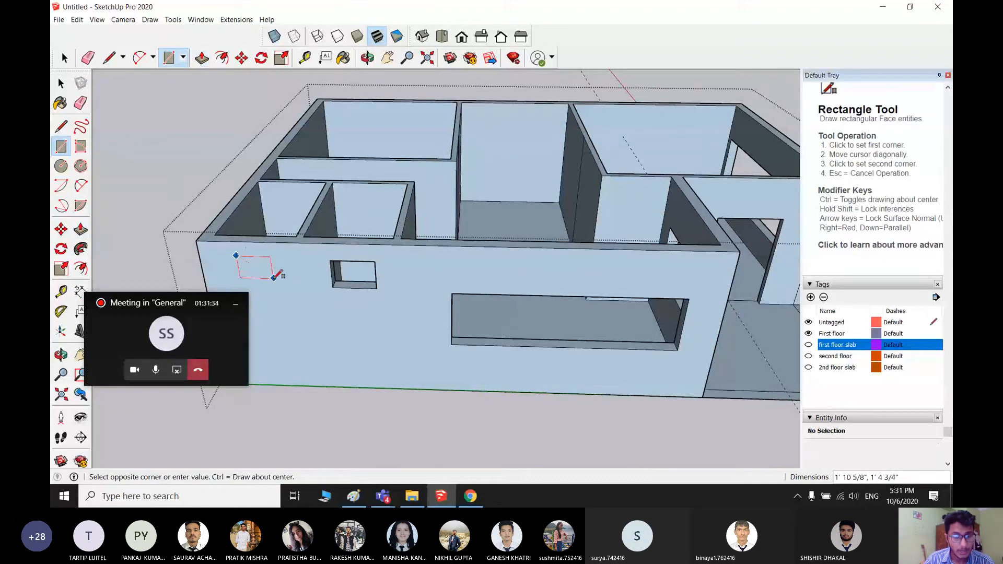
left_click(279, 284)
key("p")
scroll(266, 278, "up", 2)
double_click(271, 278)
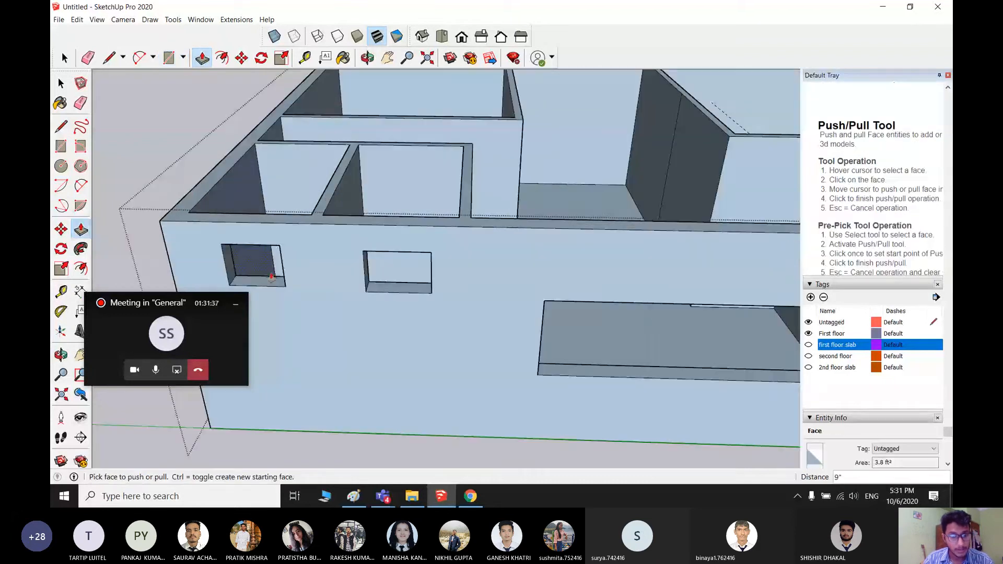
- Raise the top face about 1 15/16" and bottom face about 1 3/4" of the small window nearest the long one, matching its neighbour
middle_click_drag(271, 277, 324, 223)
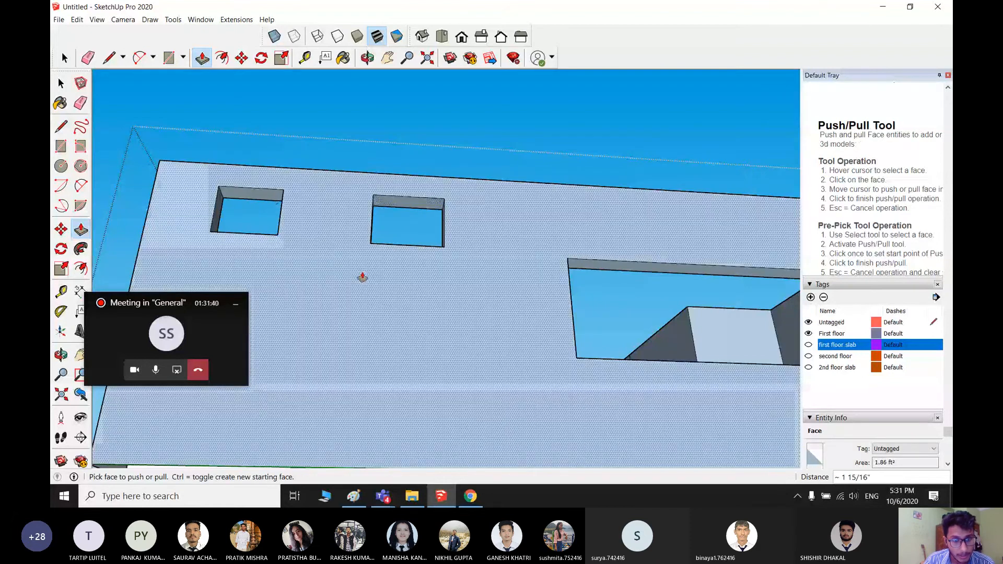
left_click(362, 277)
middle_click_drag(362, 278, 399, 267)
left_click(399, 260)
scroll(298, 258, "down", 2)
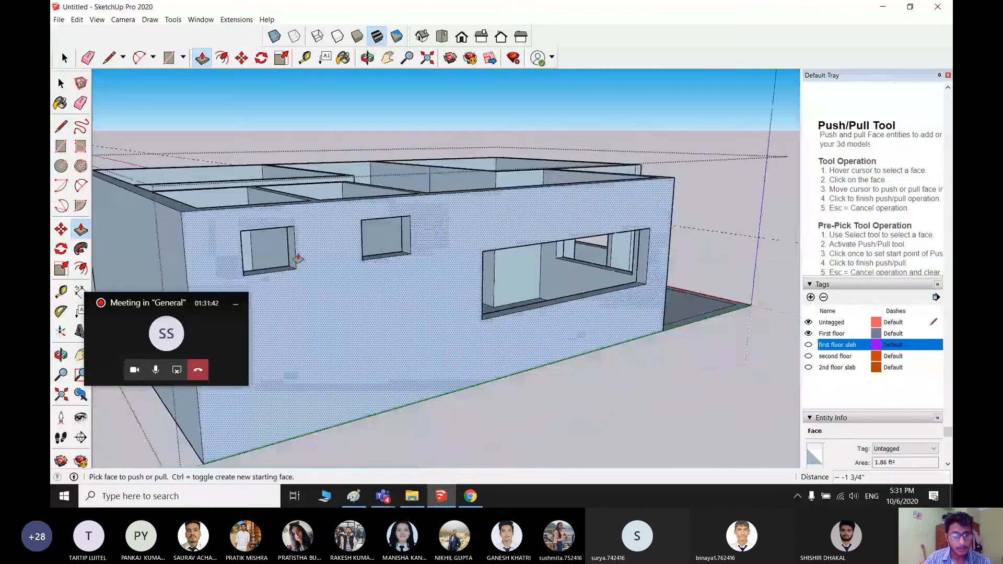
- Draw a door rectangle about 2' 4" wide and 8' 5 1/2" tall up from the base edge of the adjoining outer wall
mouse_move(298, 258)
middle_mouse_down()
mouse_move(508, 373)
mouse_move(496, 385)
mouse_move(385, 242)
middle_mouse_up()
key("r")
left_click(385, 256)
left_click(419, 363)
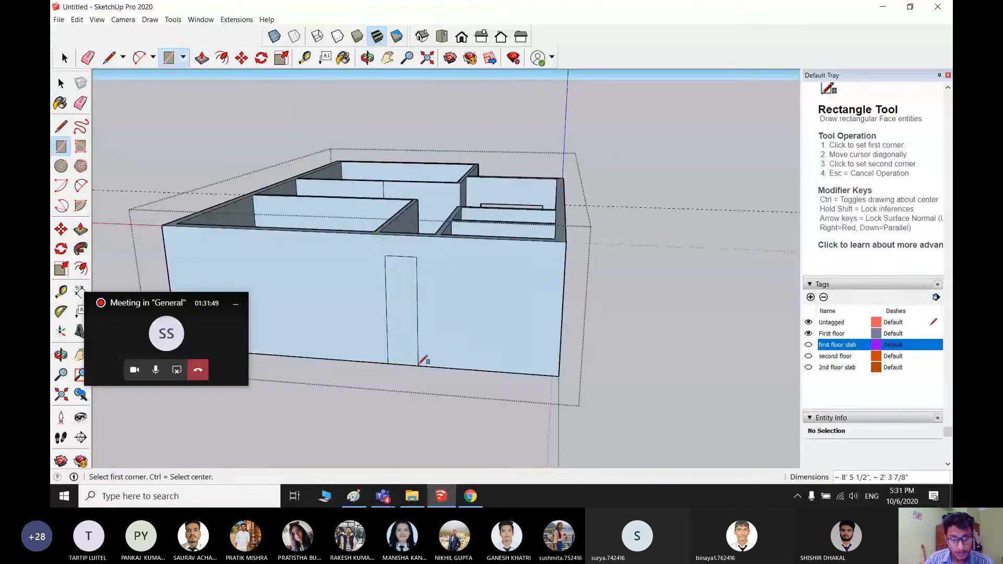
- Undo the door rectangle drawn on the adjoining outer wall
key("space")
scroll(405, 335, "up", 1)
key("ctrl+z")
- Try to cut a door opening up from the base of the outer wall at the passage end, working from outside
middle_click_drag(437, 337, 473, 366)
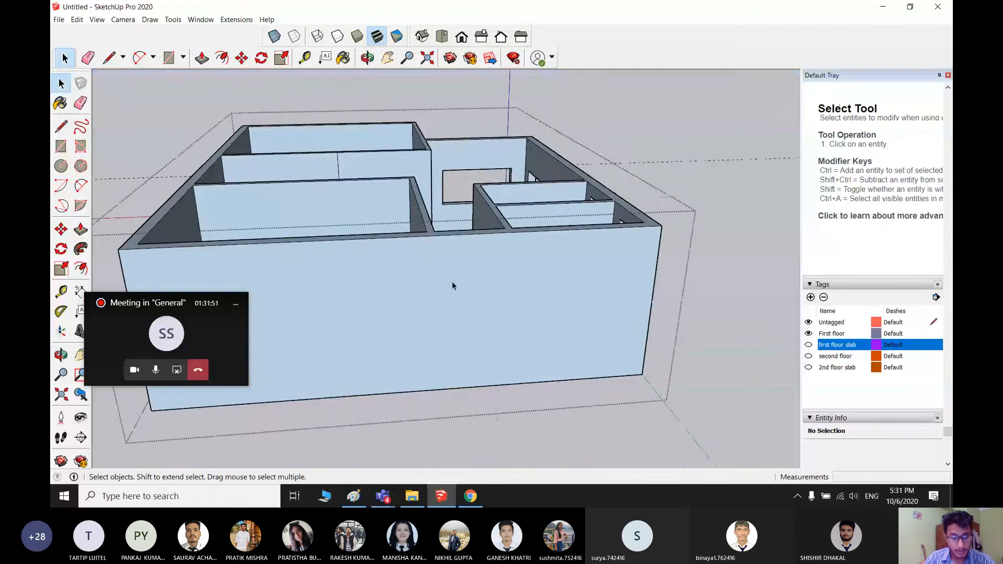
scroll(453, 285, "up", 1)
key("r")
left_click(447, 236)
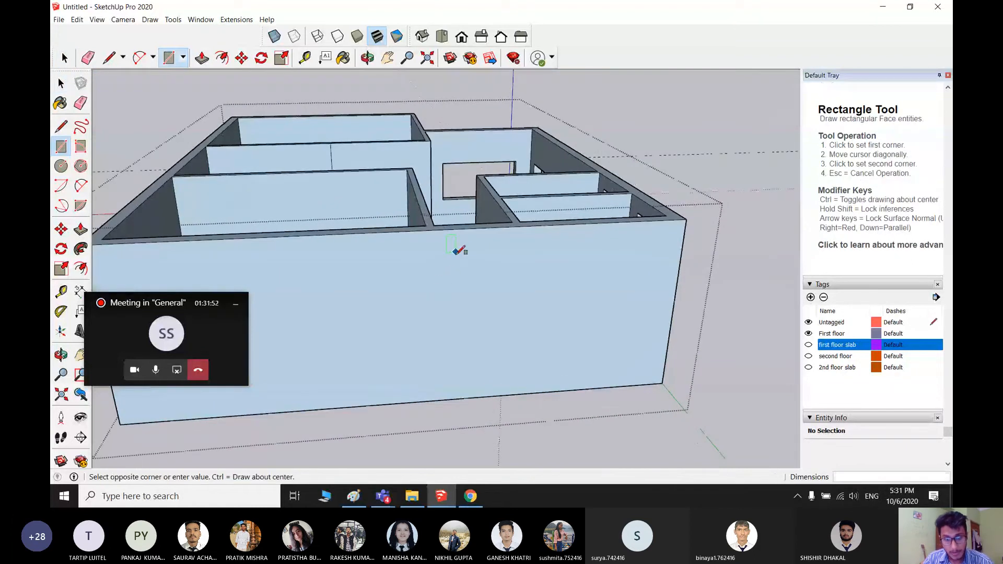
left_click(521, 395)
key("space")
key("p")
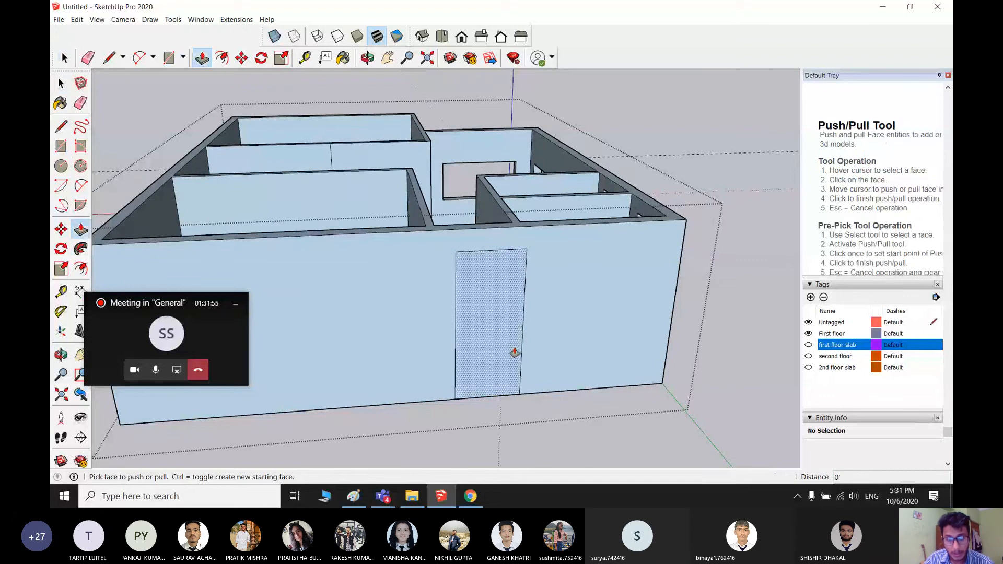
left_click(514, 353)
left_click(522, 340)
- Draw a wide window rectangle on the corner room's stretch of the same outer wall and push it 9" through
middle_click_drag(522, 340, 173, 353)
scroll(294, 227, "up", 2)
middle_click_drag(295, 227, 401, 271)
key("r")
left_click(397, 275)
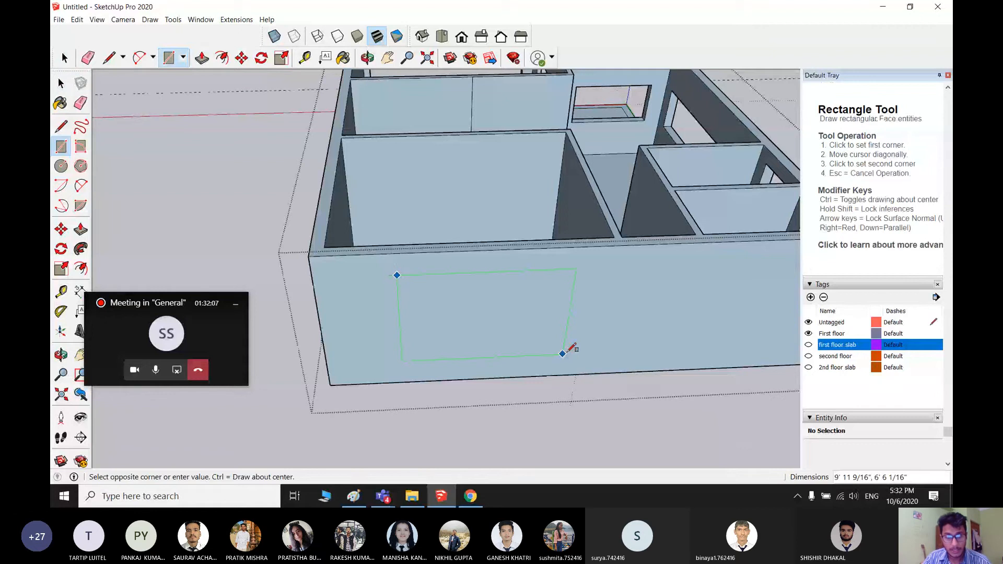
left_click(556, 337)
scroll(544, 321, "up", 1)
key("p")
left_click(516, 299)
left_click(491, 328)
key("alt+Tab")
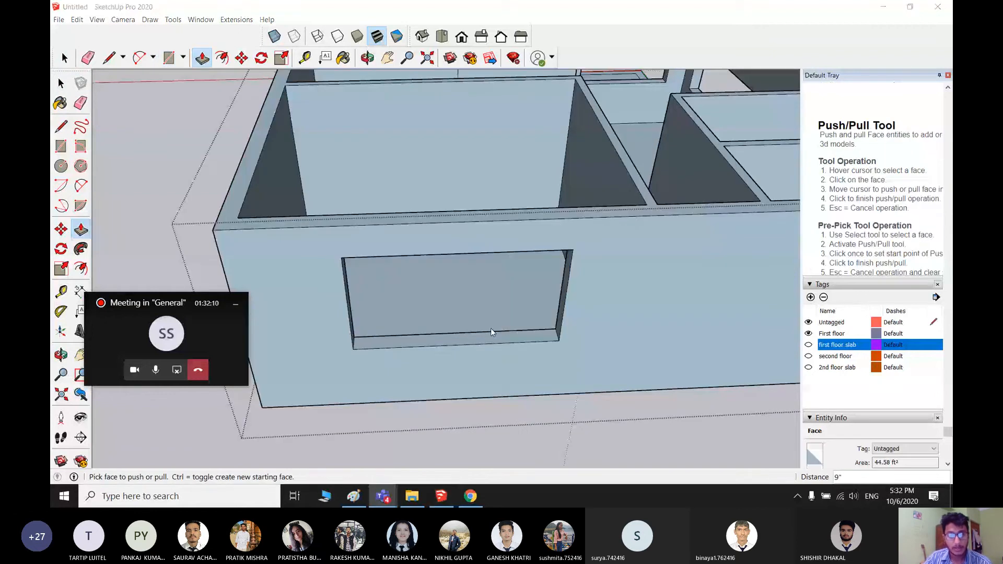
- Draw a window about 7' 8" by 3' 9" near the corner of the adjacent long outer wall and push it 9" through
middle_click_drag(491, 328, 653, 313)
key("r")
left_click(500, 213)
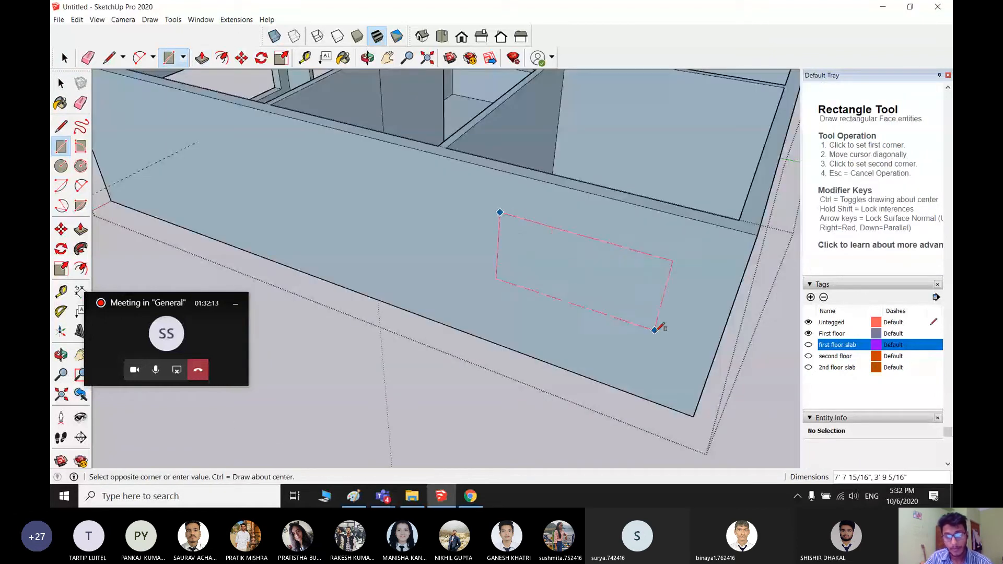
left_click(656, 332)
key("p")
left_click(640, 313)
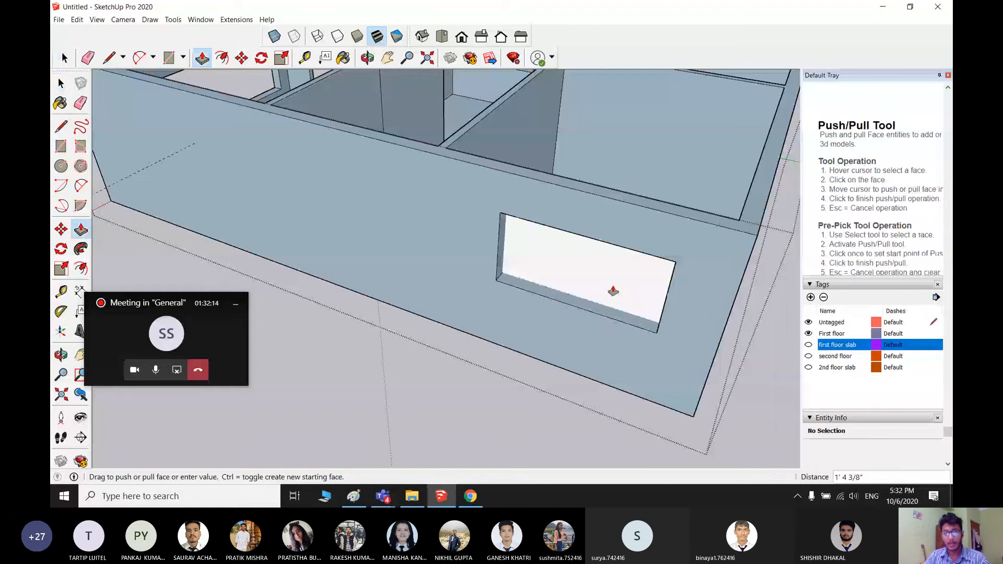
left_click(612, 308)
- Draw a second window on the middle room's stretch of the same long wall and push it through the wall
scroll(482, 305, "down", 4)
middle_click_drag(482, 306, 533, 306)
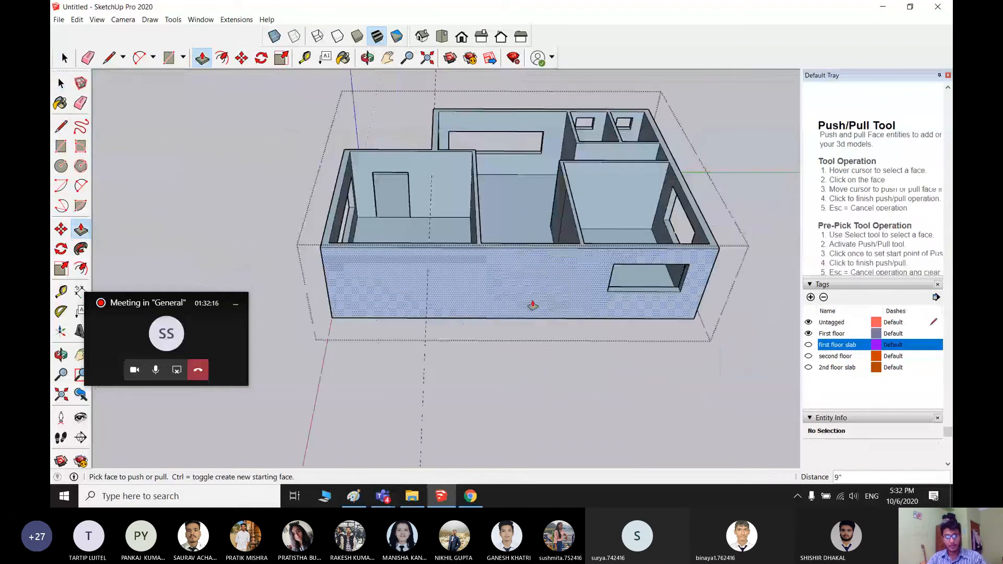
key("r")
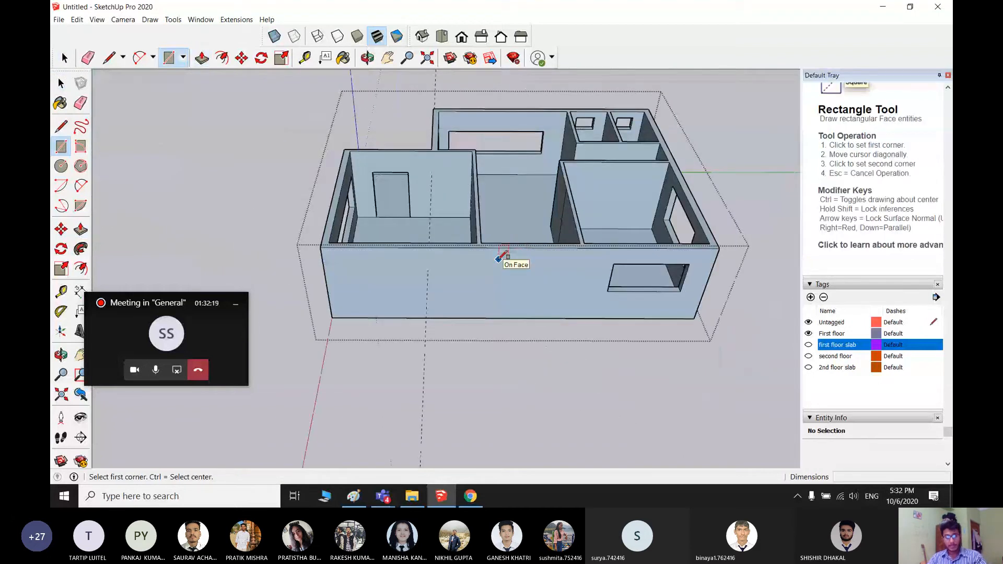
left_click(498, 258)
left_click(562, 295)
key("space")
scroll(536, 295, "up", 1)
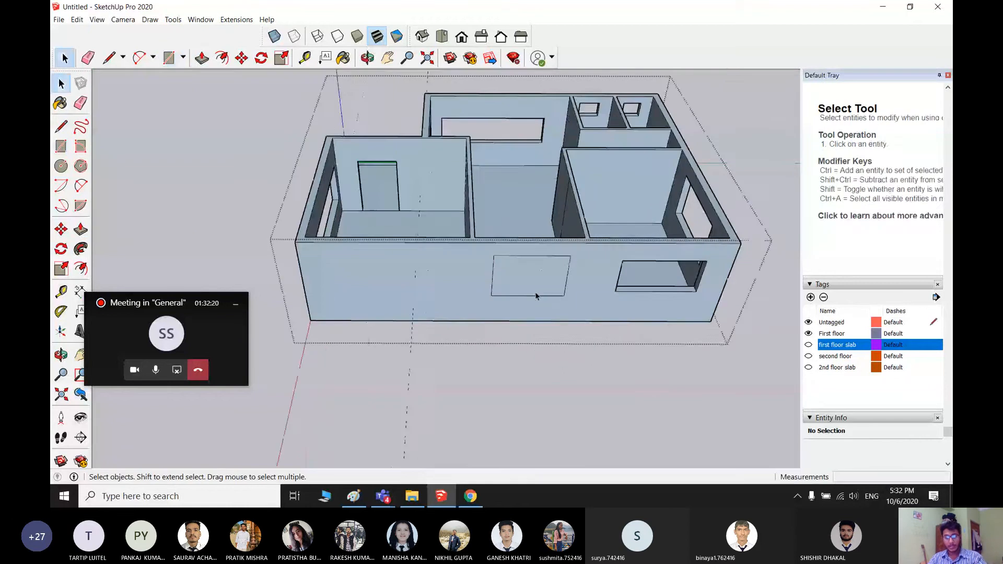
scroll(534, 285, "up", 1)
key("p")
left_click(532, 280)
left_click(506, 275)
scroll(345, 269, "down", 1)
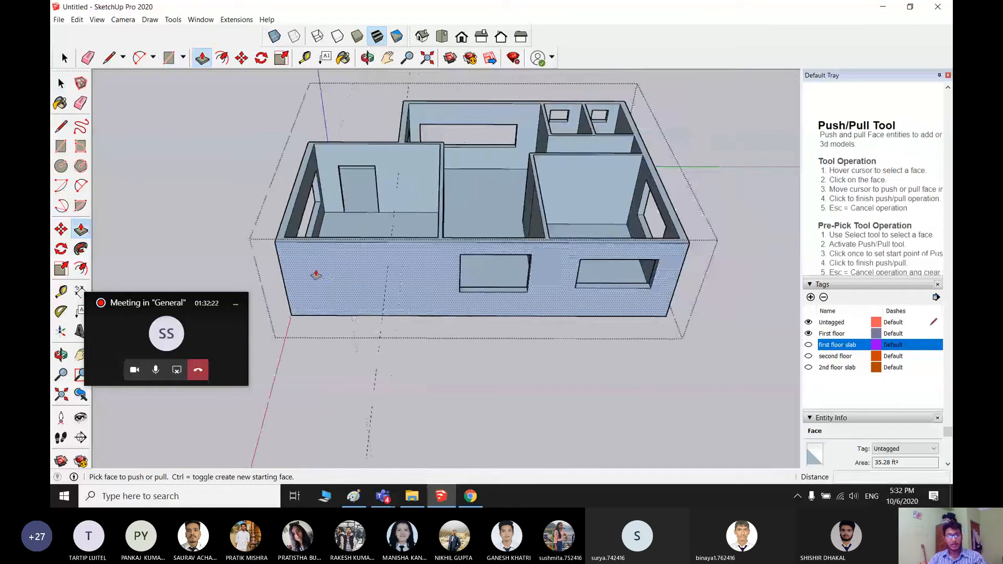
- Draw a door about 2' 8" wide and 6' 11" tall in the corner room's passage wall and push it through the wall
middle_click_drag(316, 274, 496, 332)
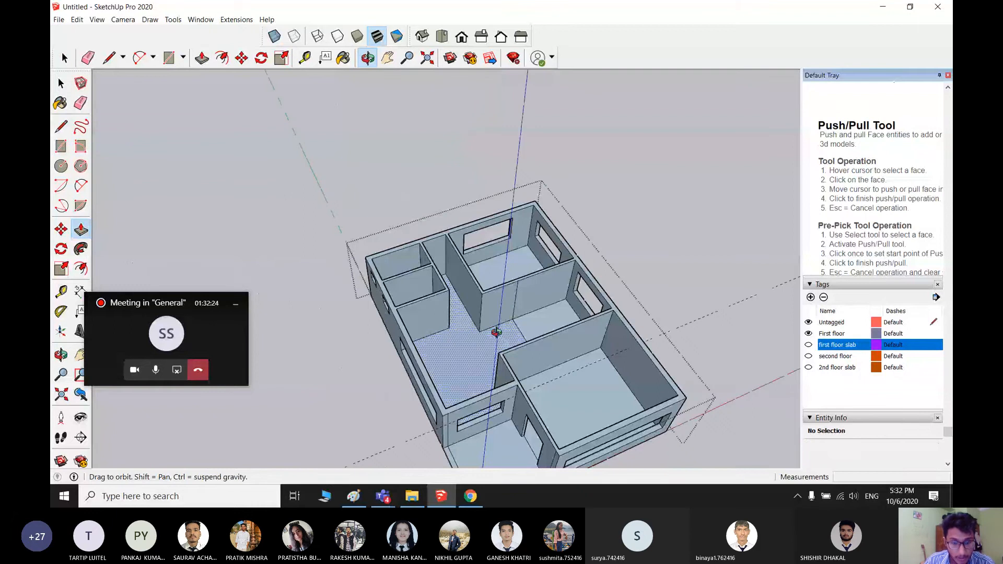
scroll(496, 332, "up", 3)
key("r")
left_click(492, 332)
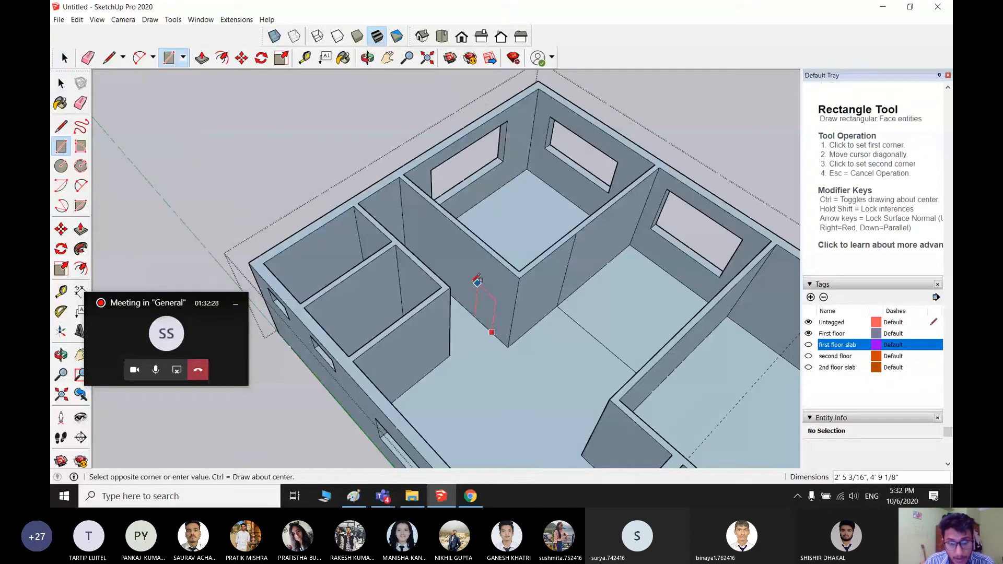
left_click(473, 277)
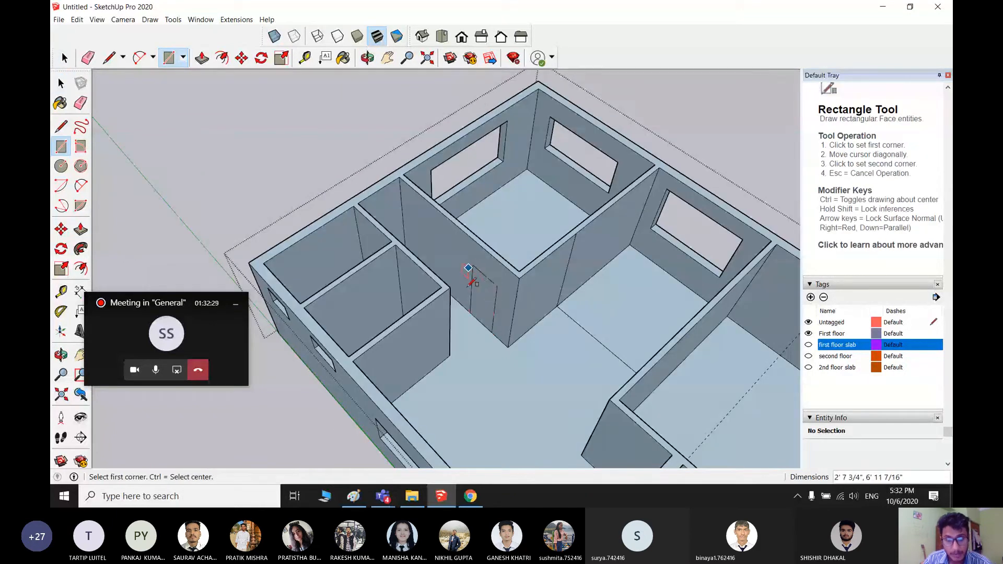
key("p")
middle_click_drag(470, 281, 294, 351)
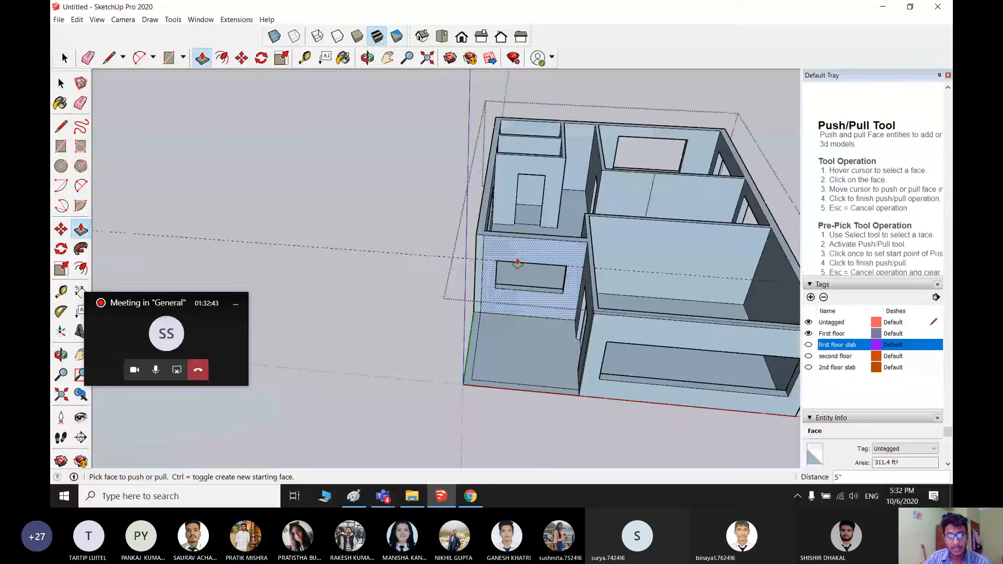
- Draw a second door up from the floor near the inner corner of the large room's wall and push it through
middle_click_drag(520, 265, 445, 299)
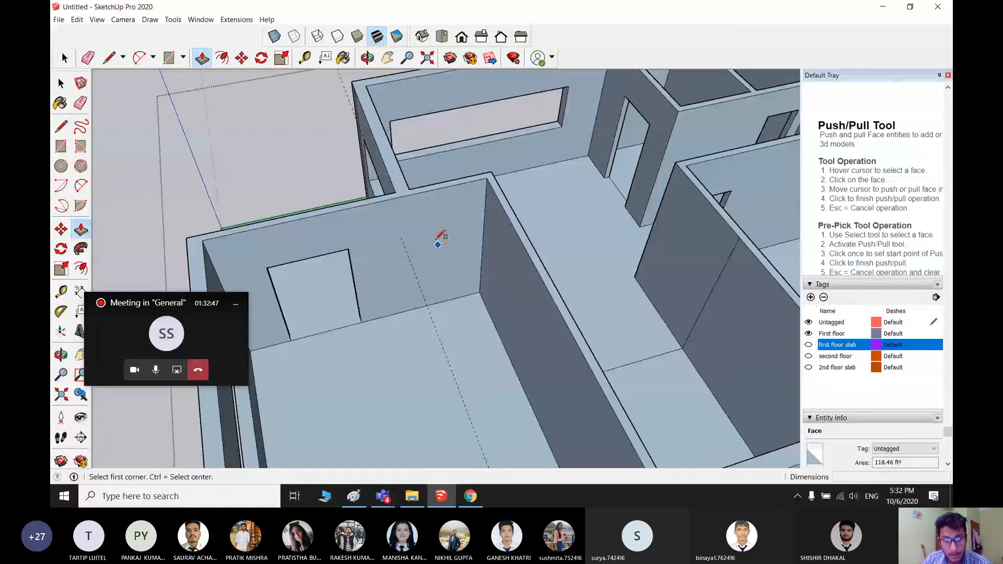
key("r")
left_click(423, 214)
left_click(474, 293)
key("space")
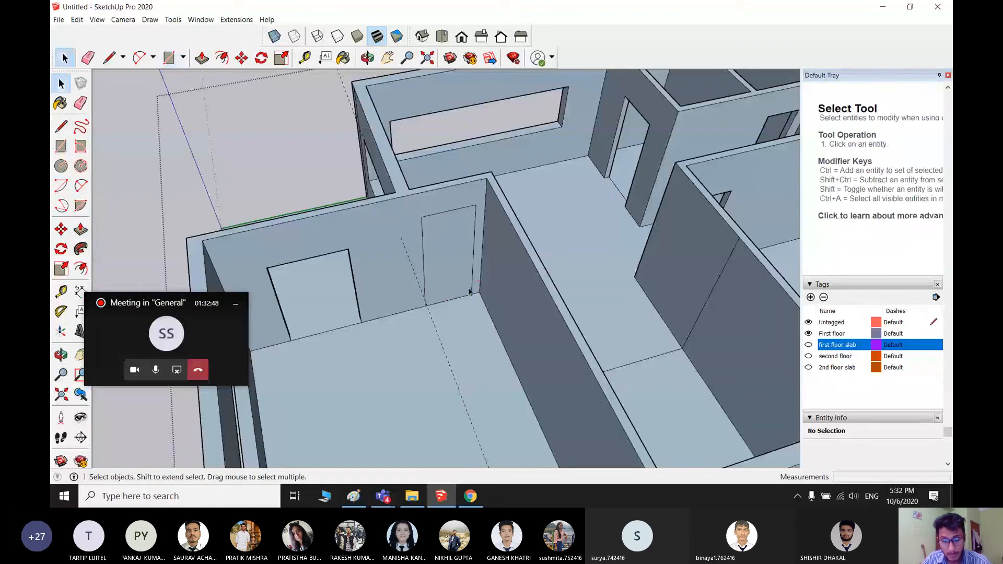
key("o")
key("p")
left_click_drag(459, 273, 583, 332)
key("o")
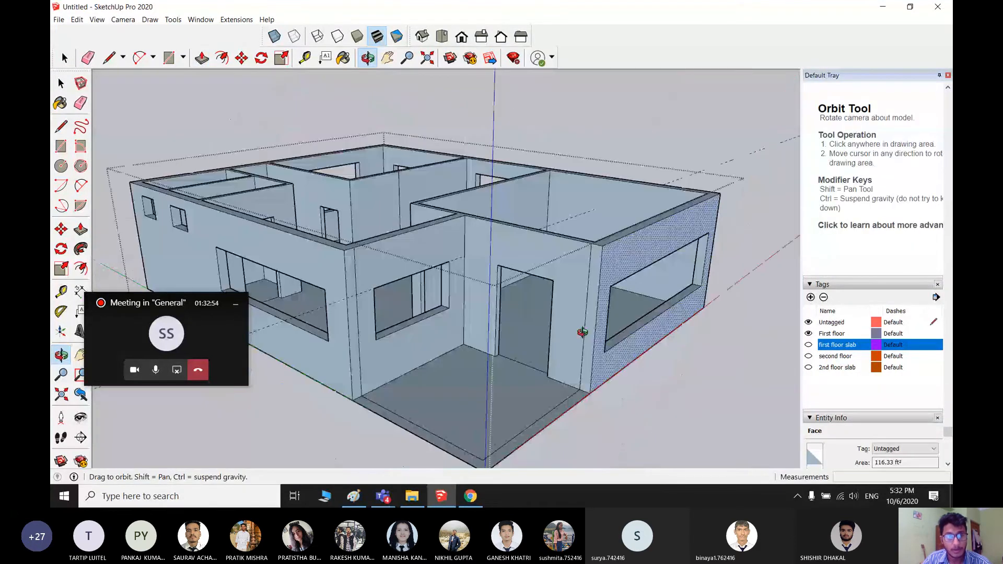
- Draw a door about 2' 9" wide and 8' 4" tall on the wall closing the narrow passage and push it 9" through
scroll(507, 284, "down", 3)
middle_click_drag(582, 332, 363, 218)
scroll(448, 183, "up", 4)
scroll(363, 218, "up", 3)
key("r")
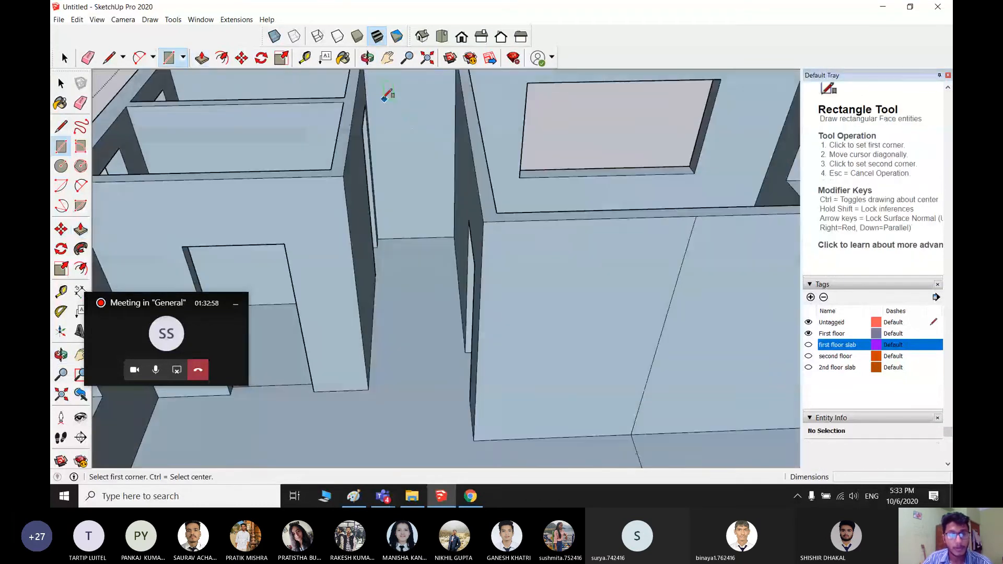
left_click(378, 90)
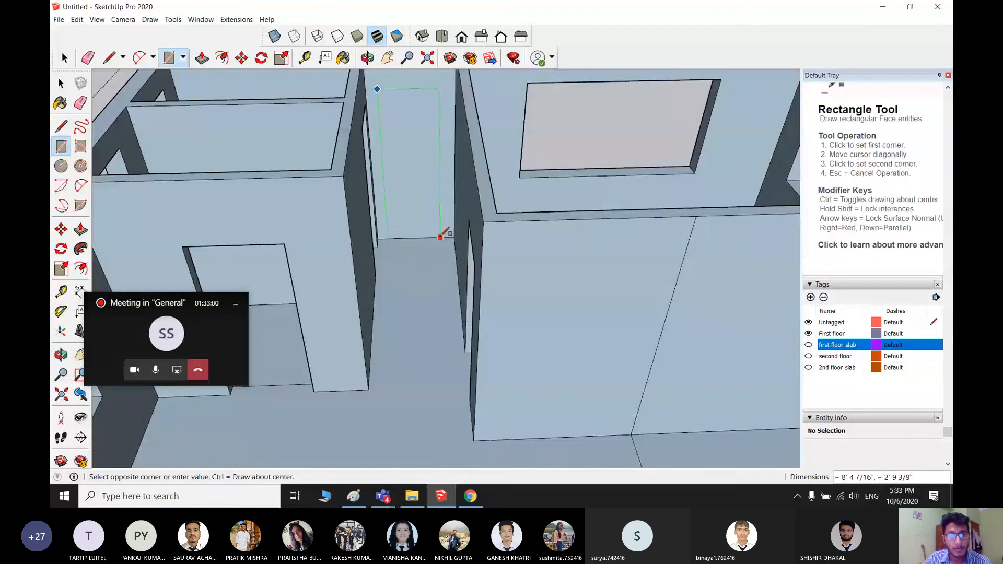
left_click(440, 237)
key("p")
scroll(409, 186, "up", 2)
left_click(398, 150)
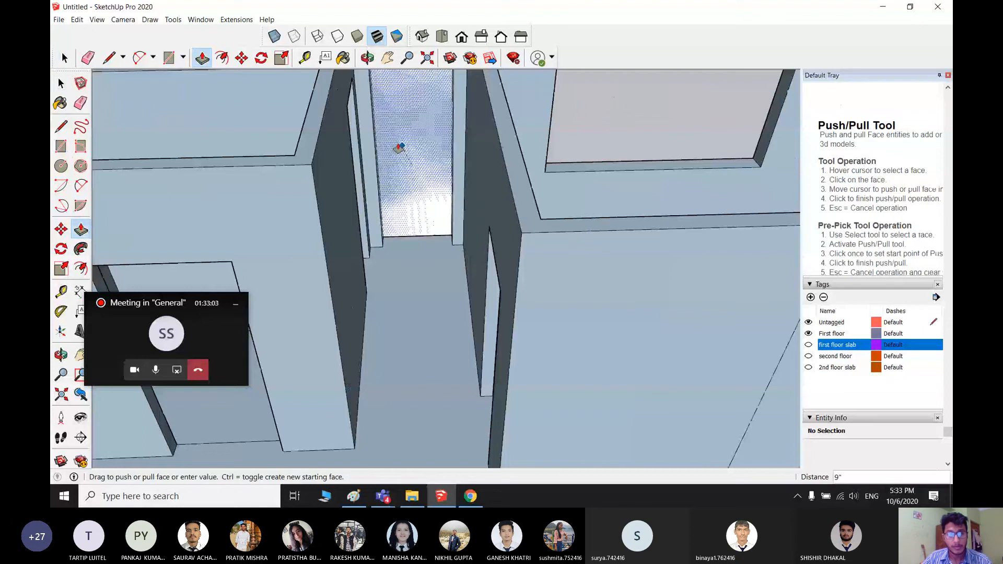
left_click(349, 140)
- Turn on the visibility of the first floor slab and second floor tags
scroll(364, 208, "down", 4)
scroll(364, 208, "down", 6)
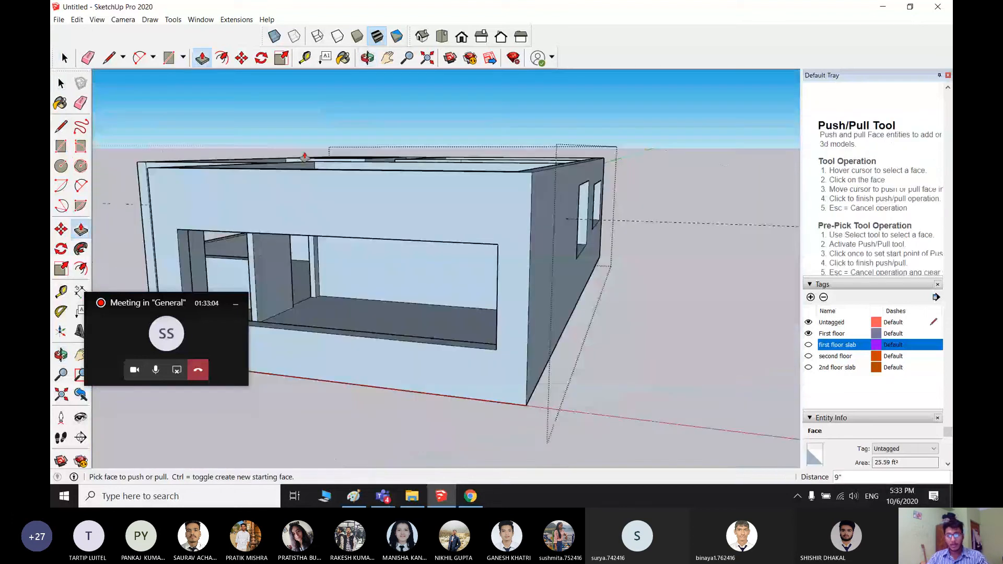
key("space")
scroll(502, 201, "up", 2)
middle_click_drag(502, 201, 766, 330)
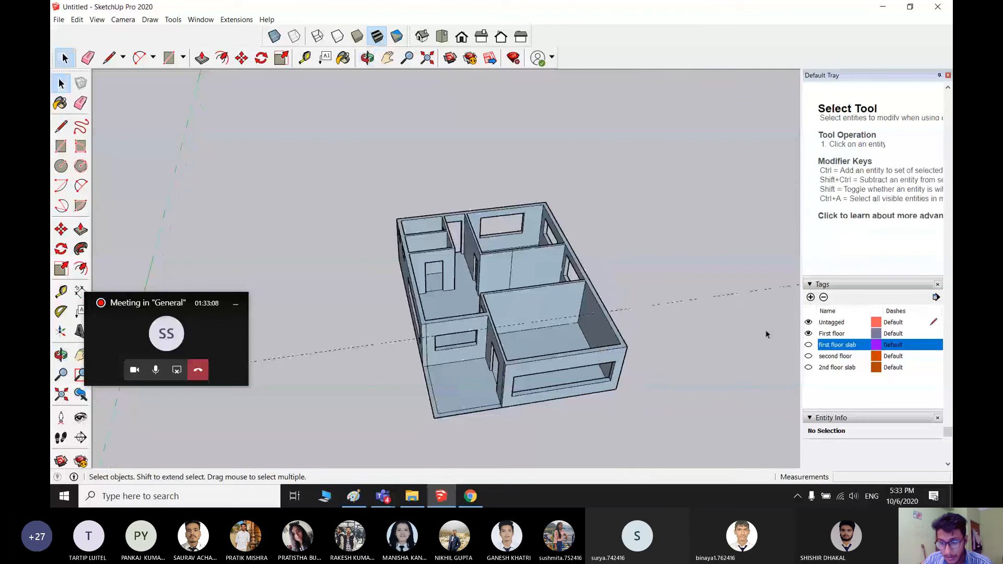
left_click(808, 345)
left_click(808, 356)
- Try to draw a door rectangle on the long side wall of the second floor's central passage
middle_click_drag(581, 317, 521, 382)
scroll(508, 313, "up", 2)
middle_click_drag(506, 307, 481, 381)
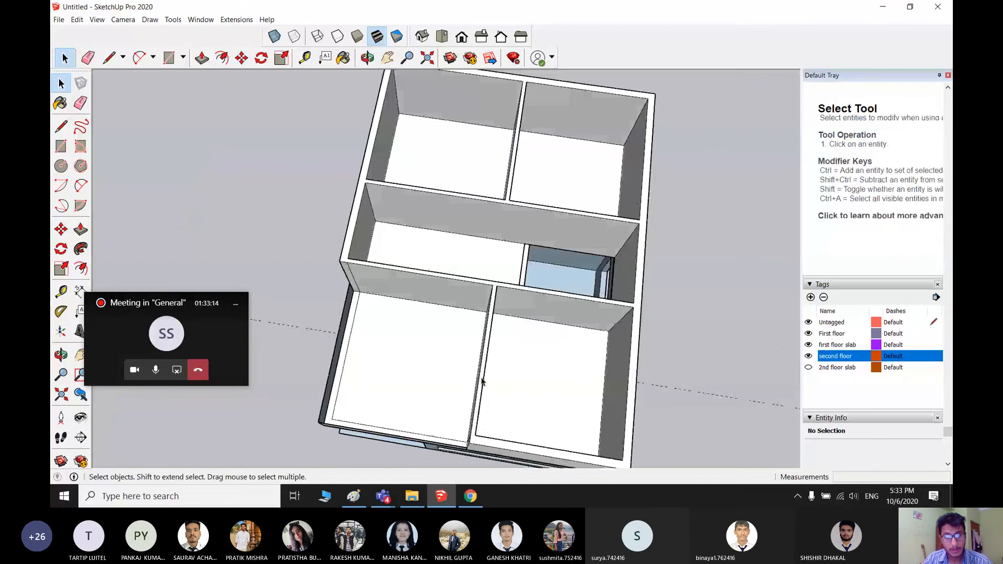
key("r")
middle_click_drag(488, 254, 373, 218)
scroll(570, 219, "up", 2)
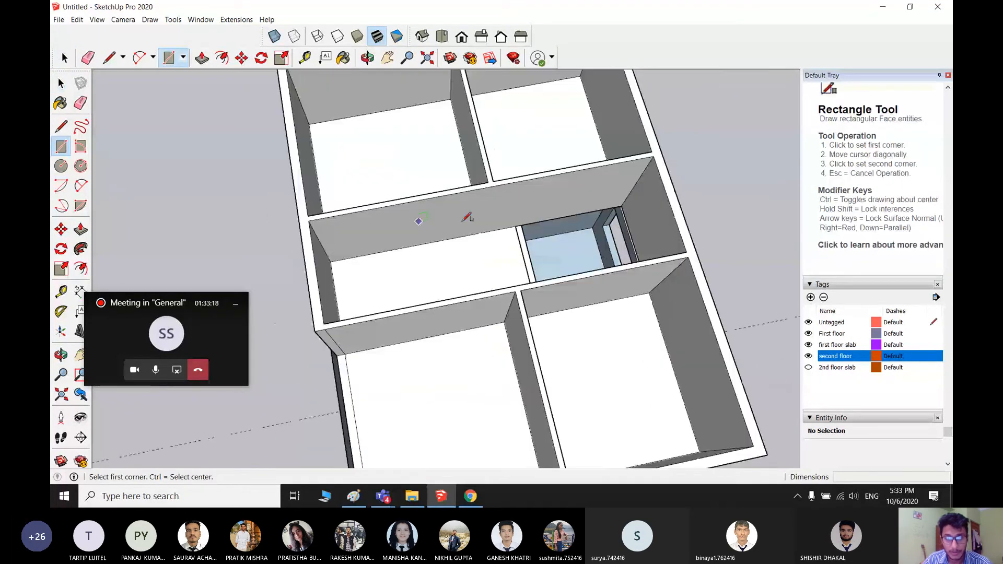
scroll(455, 206, "up", 2)
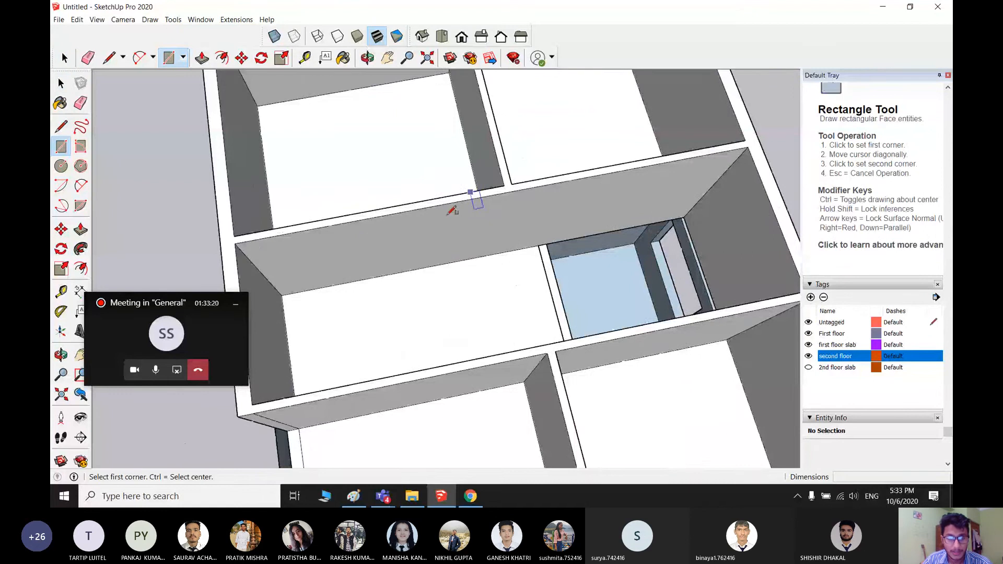
left_click(355, 234)
left_click(414, 269)
key("space")
scroll(410, 246, "up", 1)
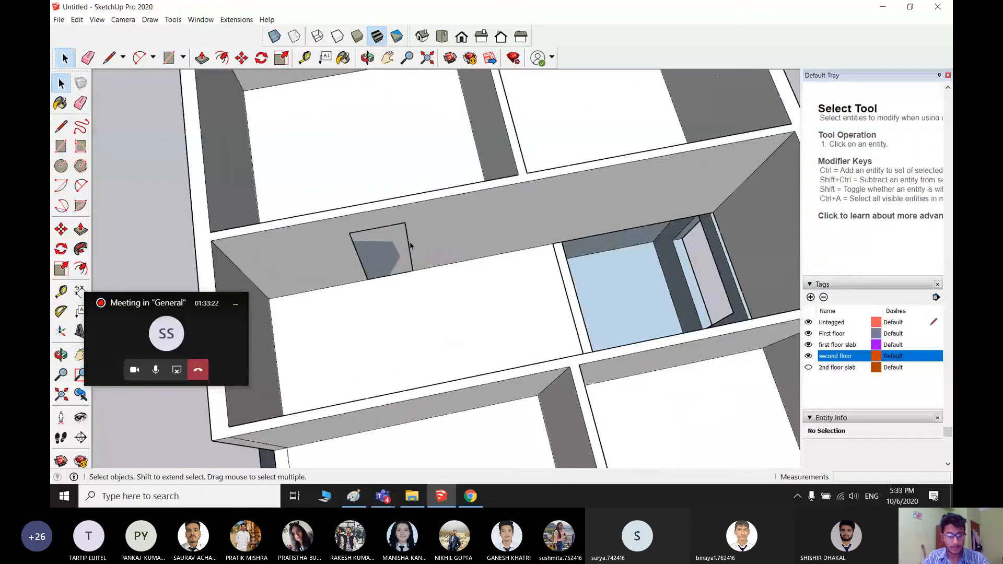
key("ctrl+z")
- Draw a door up from the floor on the second floor passage's long side wall and push it 5" through
key("r")
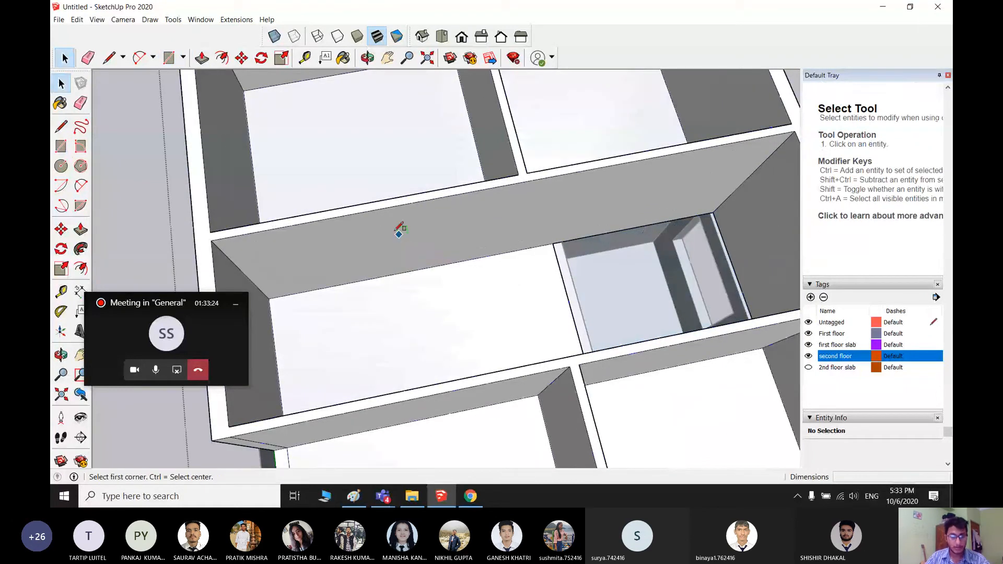
left_click(357, 226)
left_click(413, 270)
key("p")
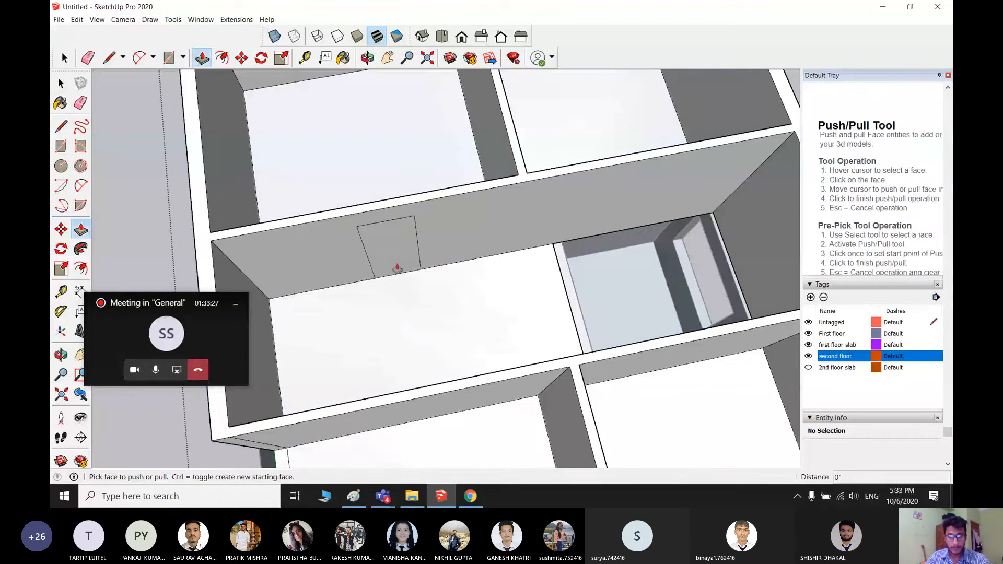
left_click(395, 263)
left_click(378, 247)
- Draw lines across both ends of the top face of the thin partition between the two rooms beyond the passage
scroll(429, 266, "down", 1)
middle_click_drag(429, 267, 398, 355)
scroll(434, 277, "up", 2)
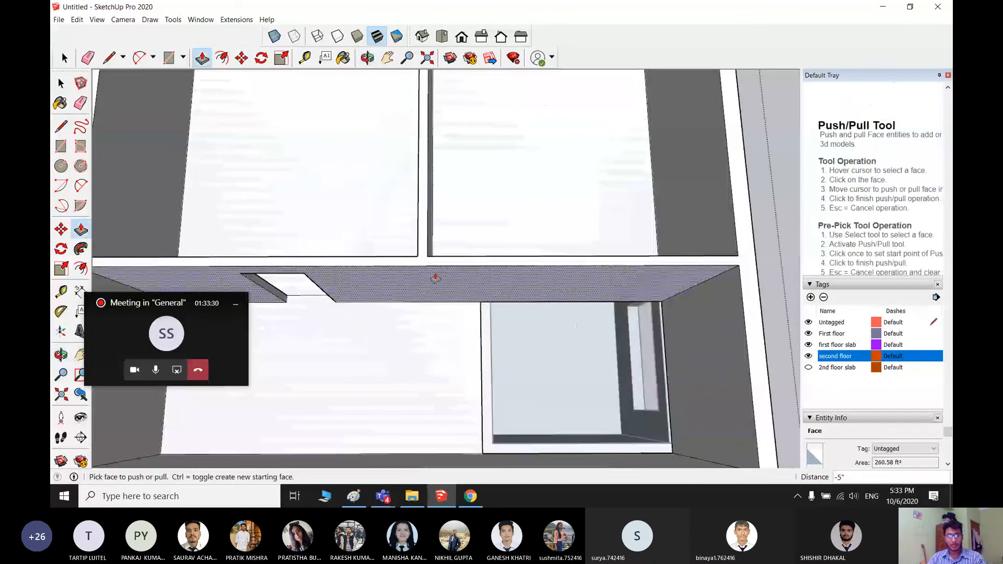
scroll(435, 277, "up", 3)
key("l")
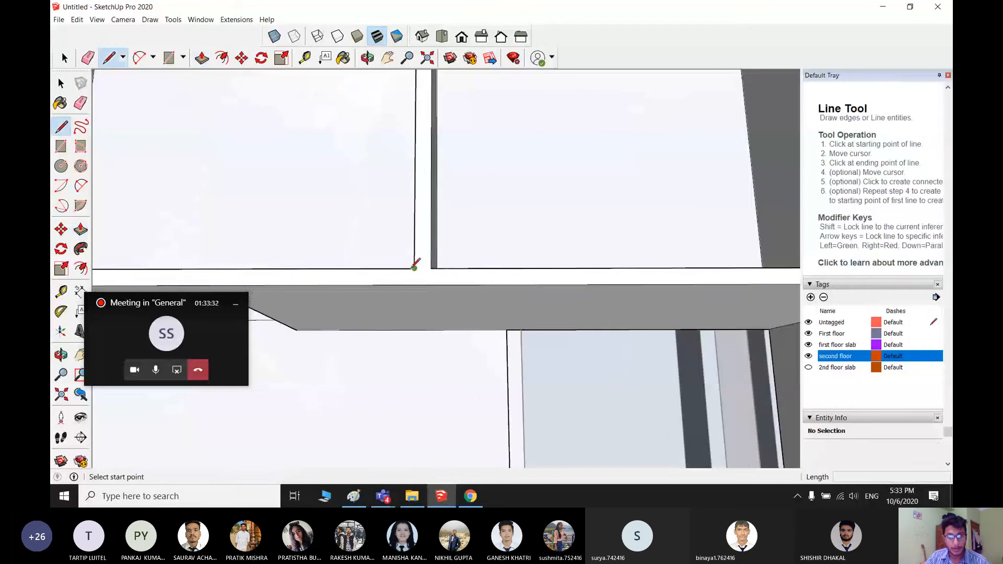
left_click(415, 268)
key("space")
scroll(442, 281, "down", 3)
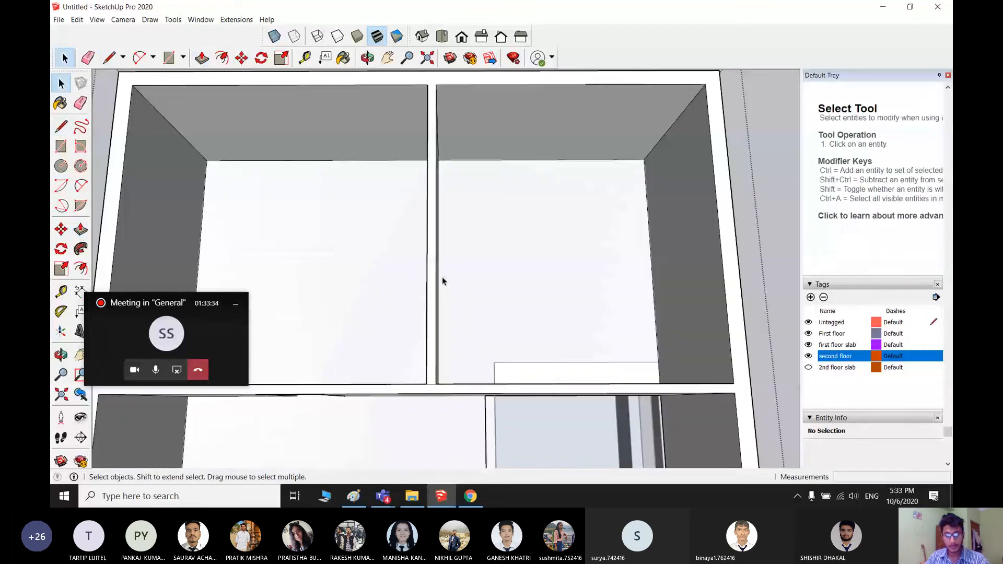
key("l")
left_click(436, 84)
left_click(428, 85)
key("space")
- Push the top of the thin partition down 10' to remove it and erase its leftover outline on the floor
key("p")
left_click(434, 157)
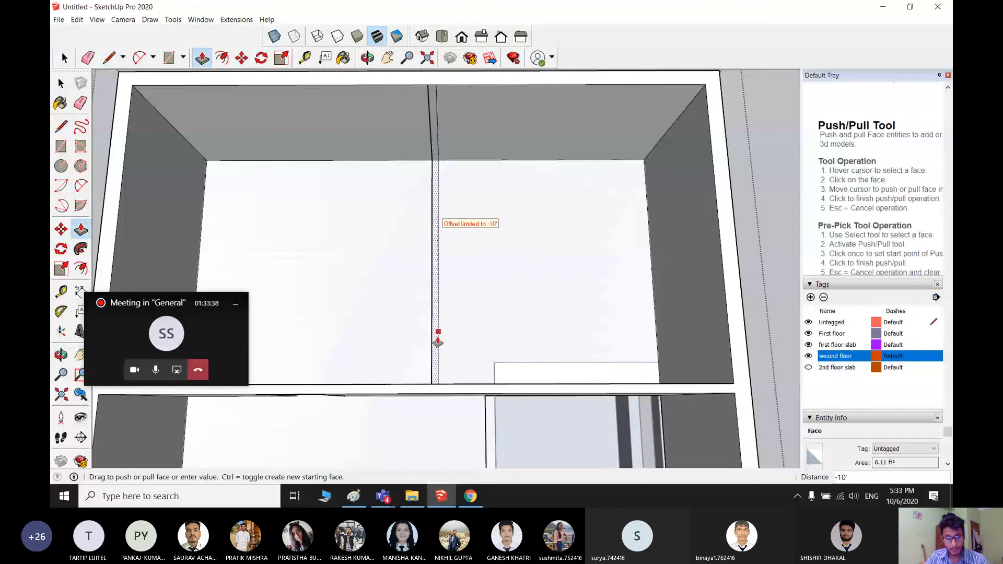
left_click(412, 383)
middle_click_drag(428, 356, 500, 333, "shift")
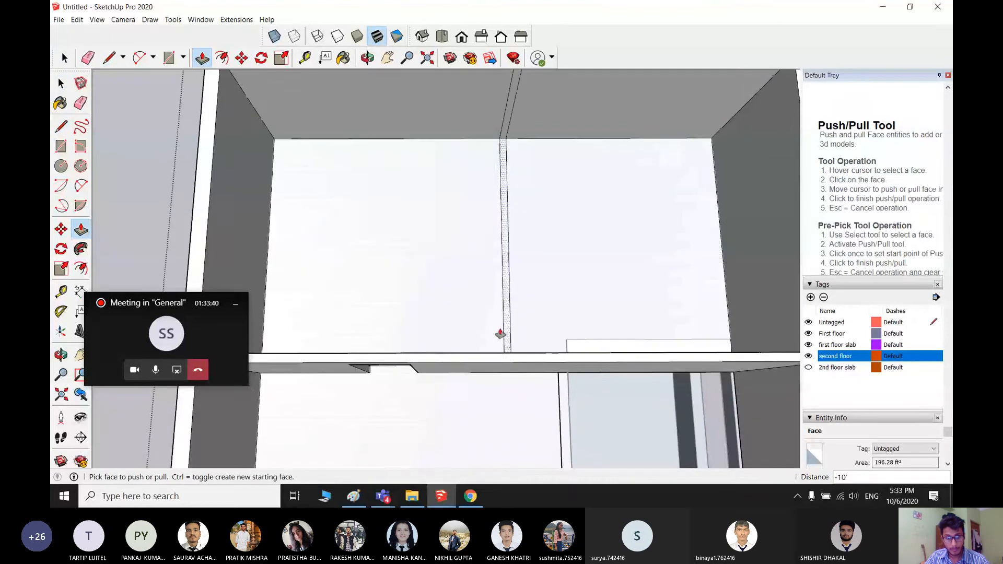
key("space")
key("e")
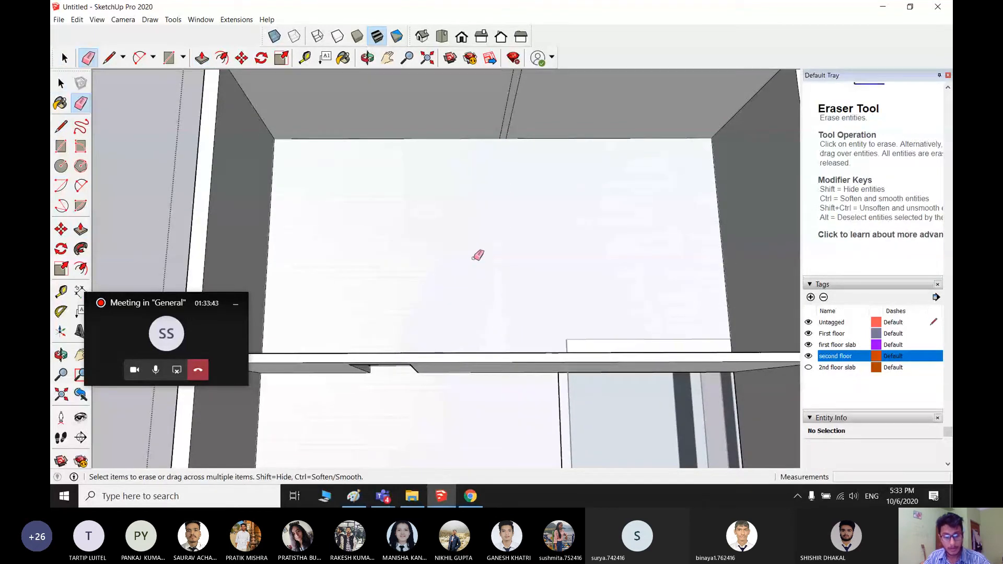
- Draw a narrow strip across the floor, shifted toward the first door, and pull it up 10' as the new partition
mouse_move(477, 253)
middle_mouse_down()
mouse_move(457, 293)
mouse_move(456, 238)
middle_mouse_up()
key("r")
left_click(446, 142)
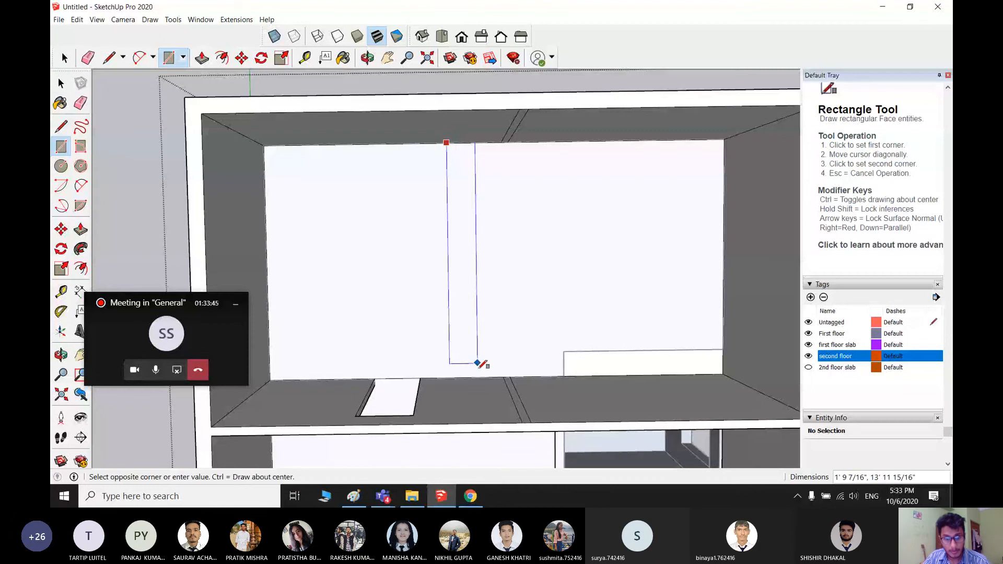
left_click(462, 377)
key("space")
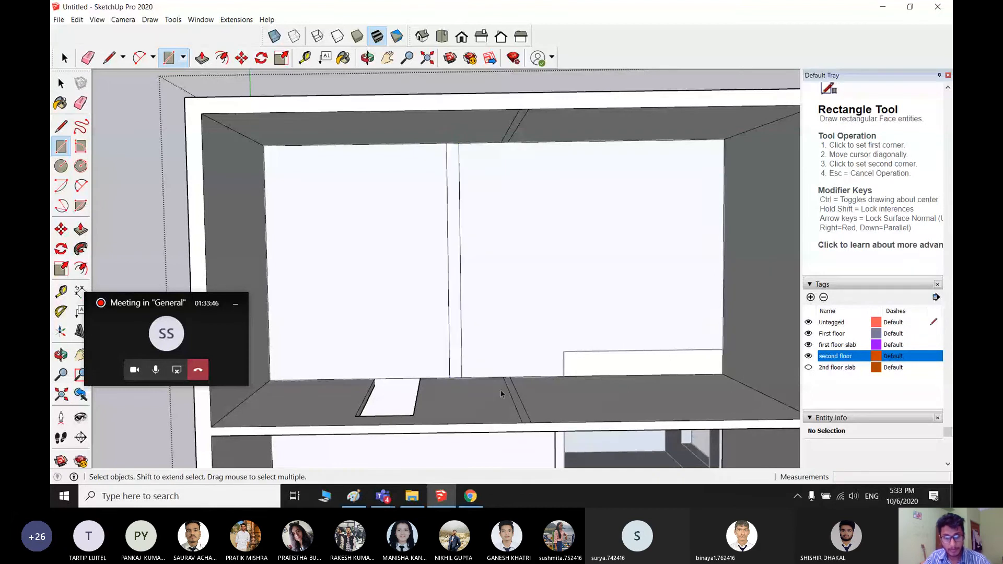
middle_click_drag(462, 377, 464, 275)
key("p")
left_click(463, 275)
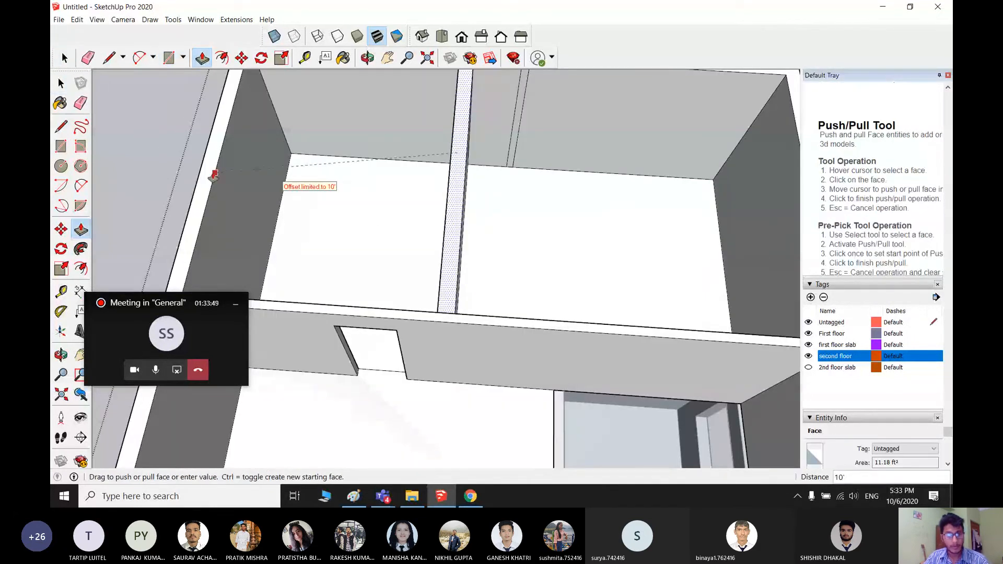
left_click(279, 178)
- Draw a second door on the passage wall into the larger room beyond and push it 5" through
middle_click_drag(279, 177, 473, 255)
key("r")
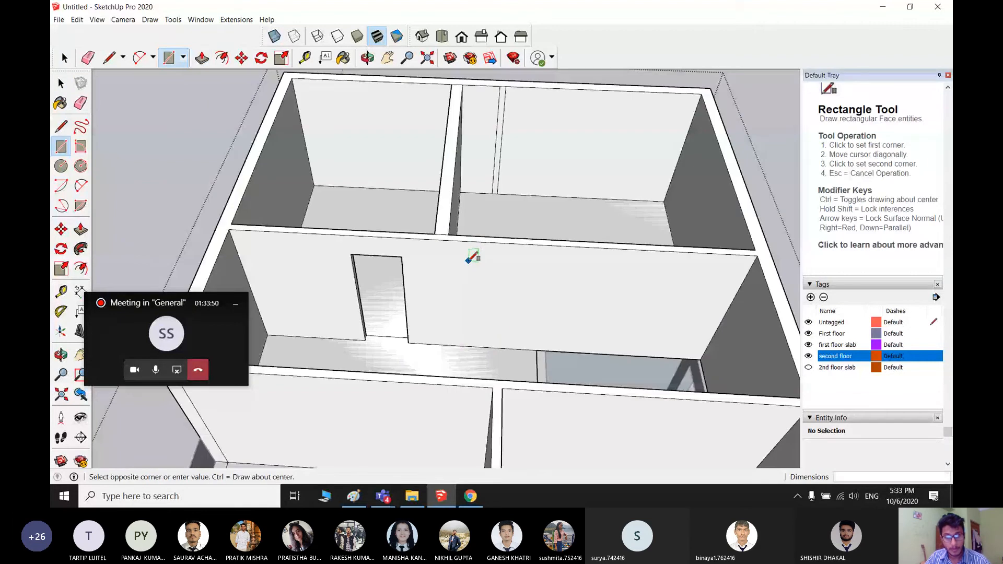
left_click(468, 260)
left_click(517, 349)
key("space")
key("p")
left_click(494, 312)
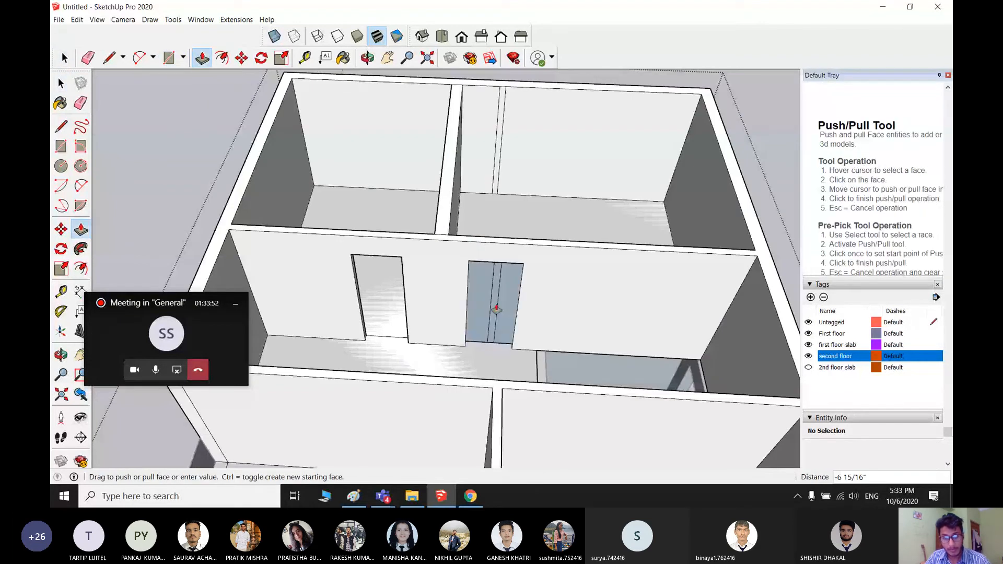
scroll(406, 303, "down", 1)
left_click(406, 304)
left_click(476, 311)
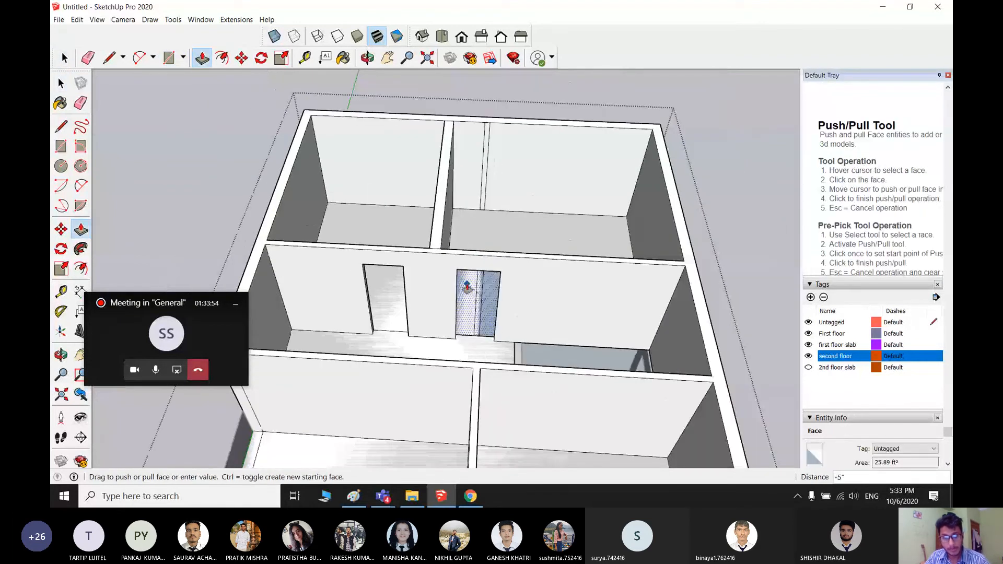
left_click(483, 312)
- Delete the leftover faces and vertical edges of the old partition that block the second door opening
key("space")
left_click(486, 313)
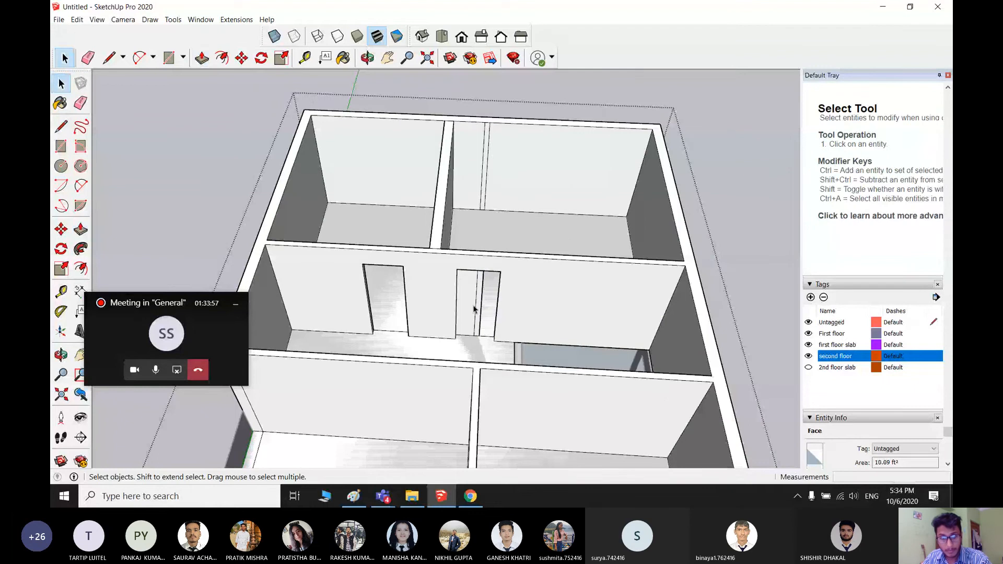
middle_click_drag(486, 321, 549, 303)
left_click(516, 316)
scroll(548, 300, "up", 5)
left_click(533, 295)
key("Delete")
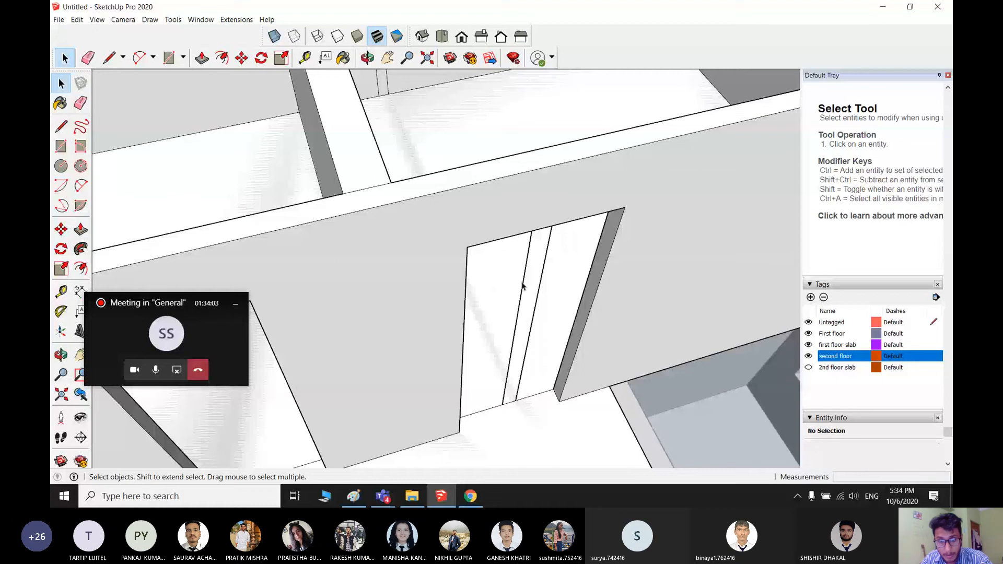
left_click(523, 284)
key("Delete")
scroll(538, 296, "down", 4)
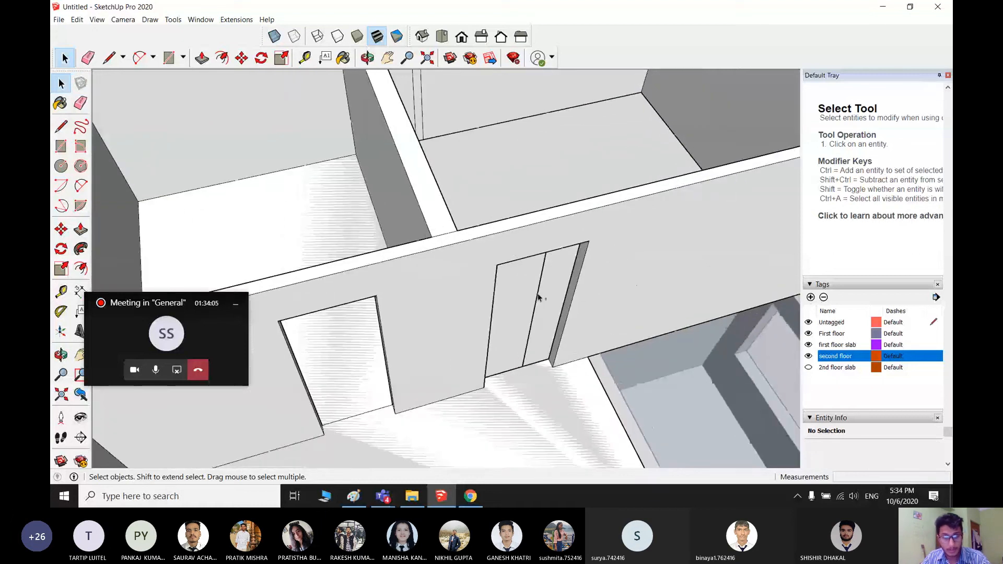
scroll(538, 297, "up", 3)
left_click(538, 294)
key("Delete")
scroll(546, 315, "down", 5)
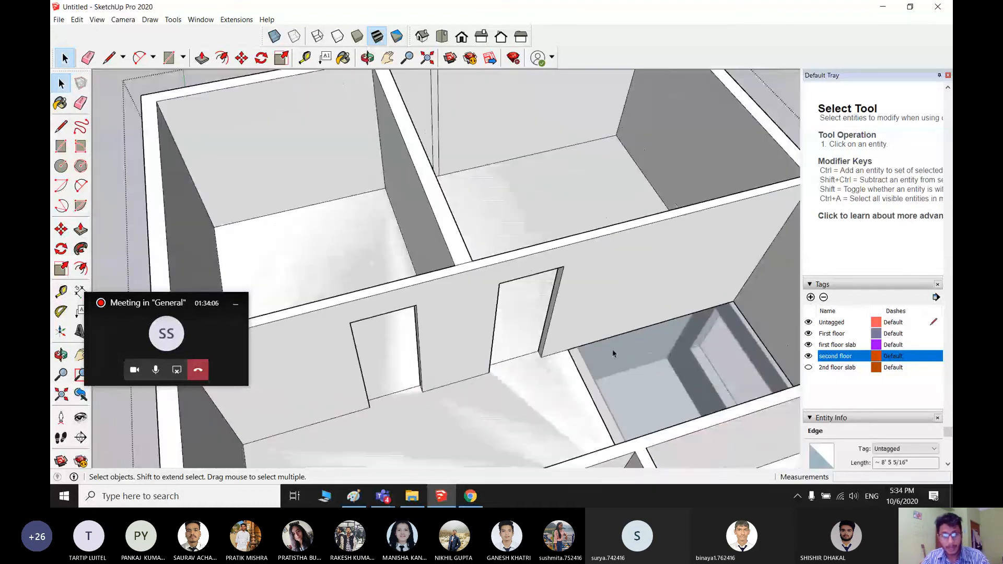
- Draw a door about 7'11" by 4'10" up from the floor on the passage's opposite wall and push it 5" through
scroll(612, 354, "down", 4)
middle_click_drag(612, 354, 334, 188)
scroll(381, 179, "up", 2)
key("r")
left_click(361, 144)
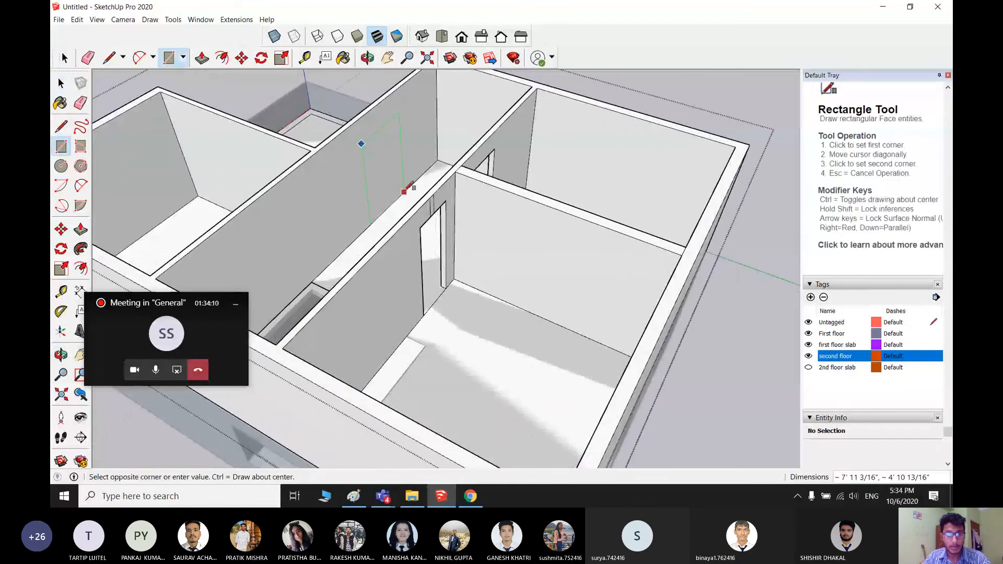
left_click(404, 181)
key("space")
key("p")
left_click(372, 159)
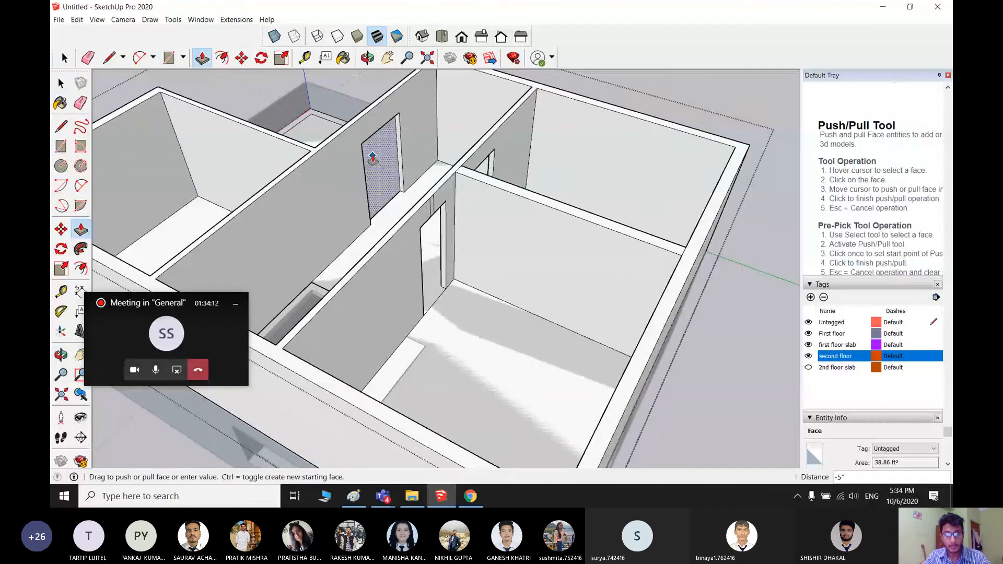
left_click(176, 213)
- Show the 2nd floor slab tag to check the house from outside and hide it again
scroll(175, 214, "down", 1)
scroll(391, 313, "down", 4)
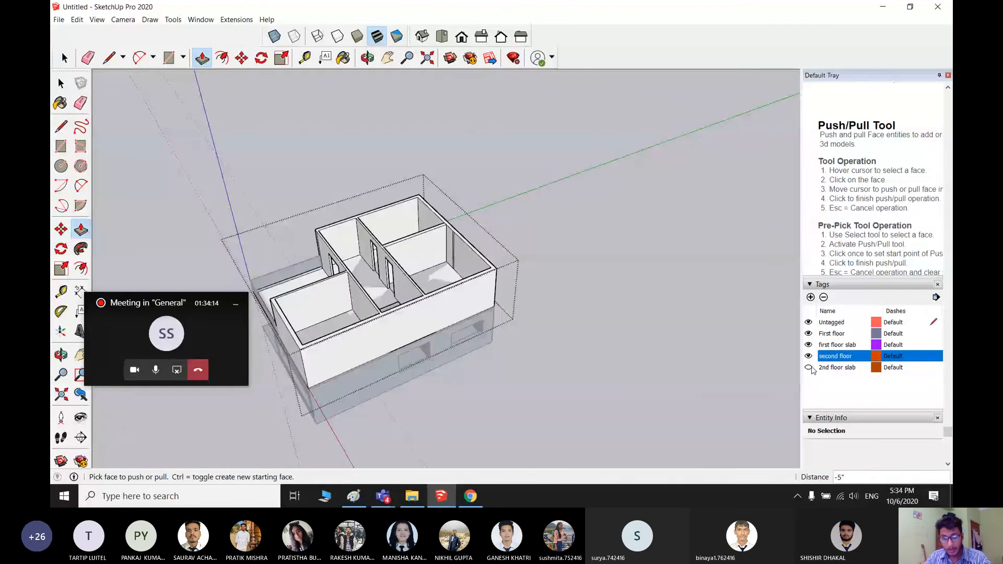
left_click(808, 367)
scroll(466, 358, "down", 1)
middle_click_drag(465, 359, 735, 268)
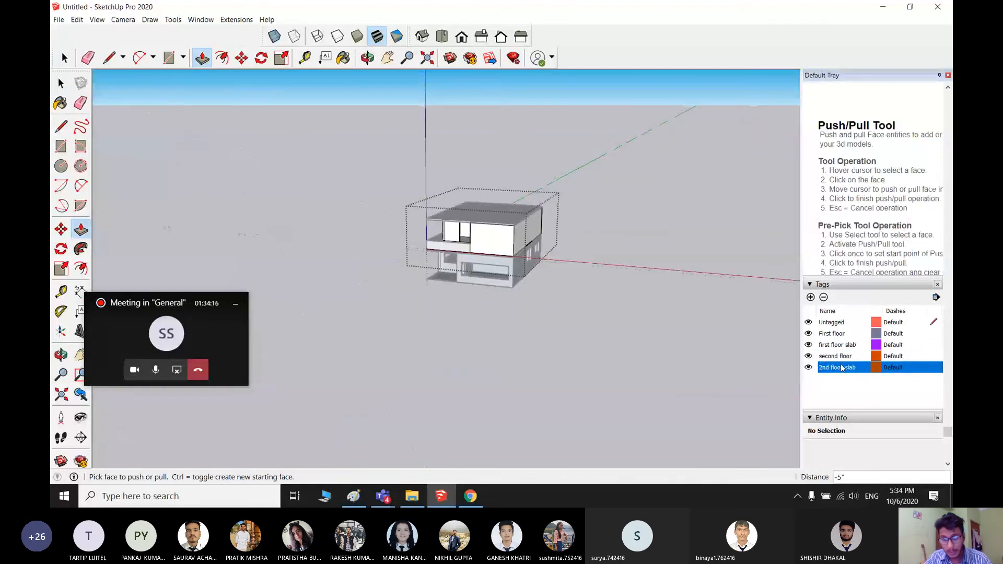
left_click(808, 367)
- Try to cut a window in the middle of the second floor front room's outer wall
key("space")
middle_click_drag(470, 220, 533, 260)
scroll(482, 233, "up", 4)
key("r")
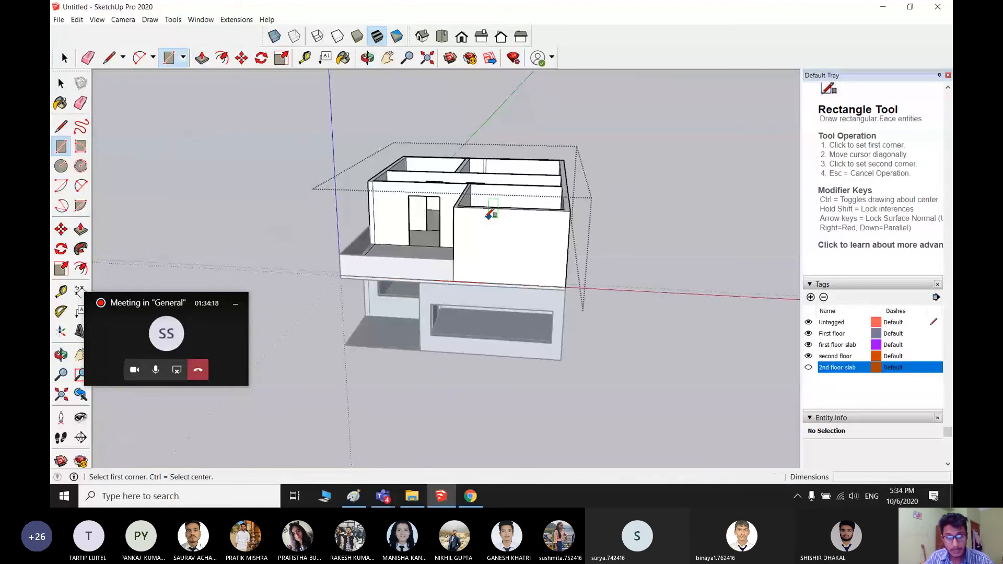
left_click(484, 218)
left_click(543, 263)
key("space")
scroll(503, 247, "up", 1)
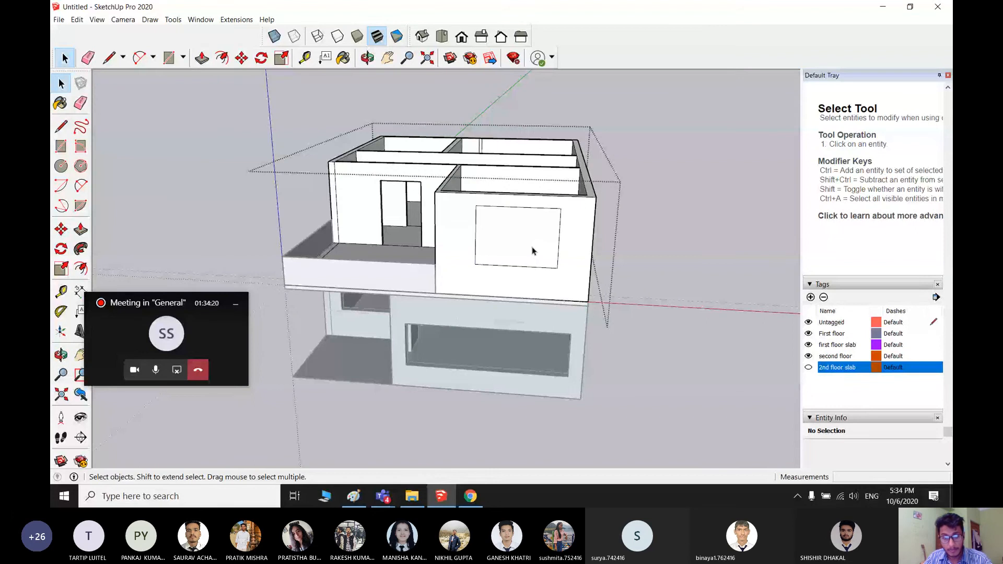
key("p")
left_click(533, 251)
left_click(522, 245)
- Draw a window spanning nearly the full width of the second floor front wall and push it 9" through
middle_click_drag(585, 261, 738, 251)
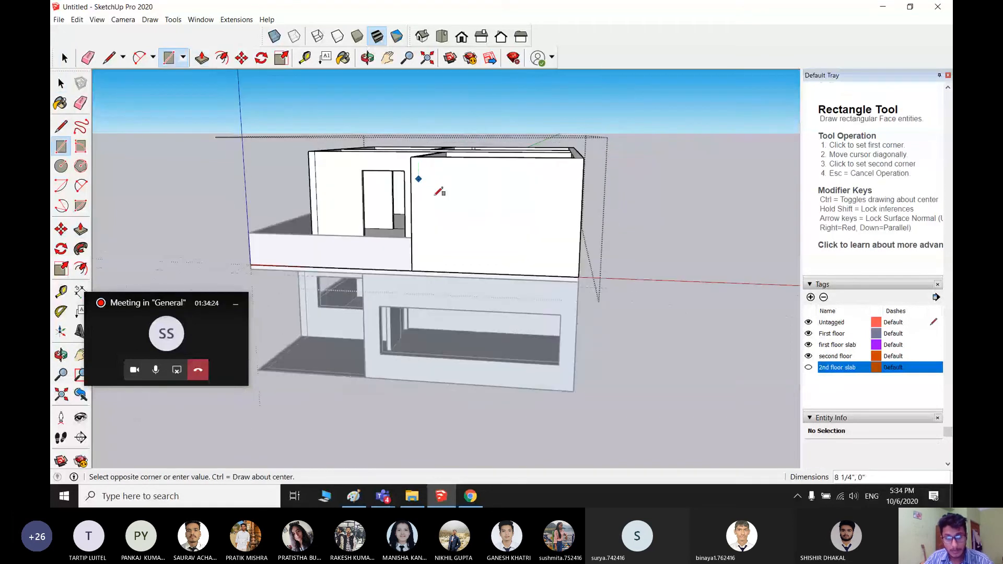
left_click(566, 242)
key("space")
key("p")
left_click_drag(480, 209, 515, 206)
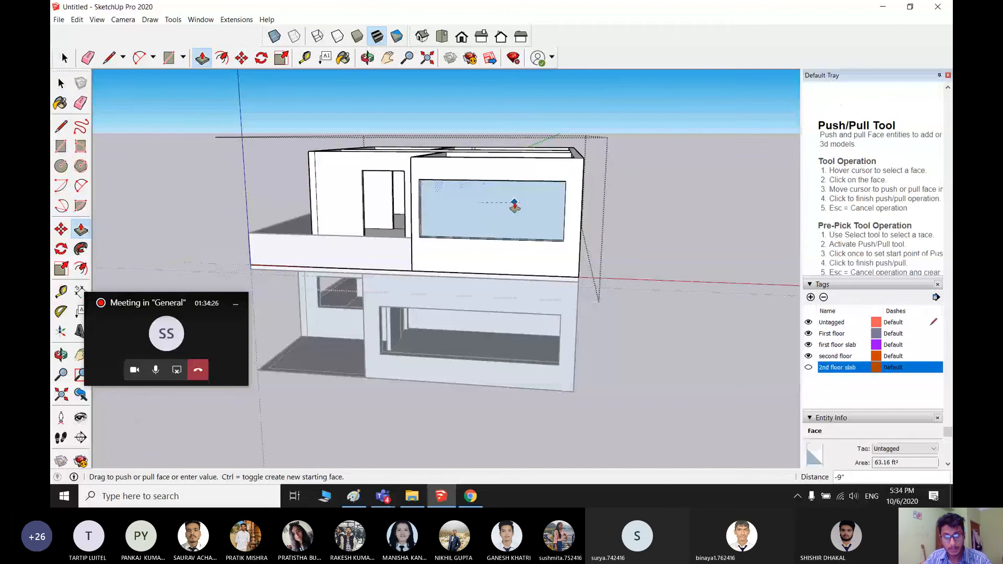
- Cut a rectangular window opening into the second floor's long side wall at the front room
mouse_move(516, 205)
middle_mouse_down()
mouse_move(426, 259)
mouse_move(321, 256)
middle_mouse_up()
key("space")
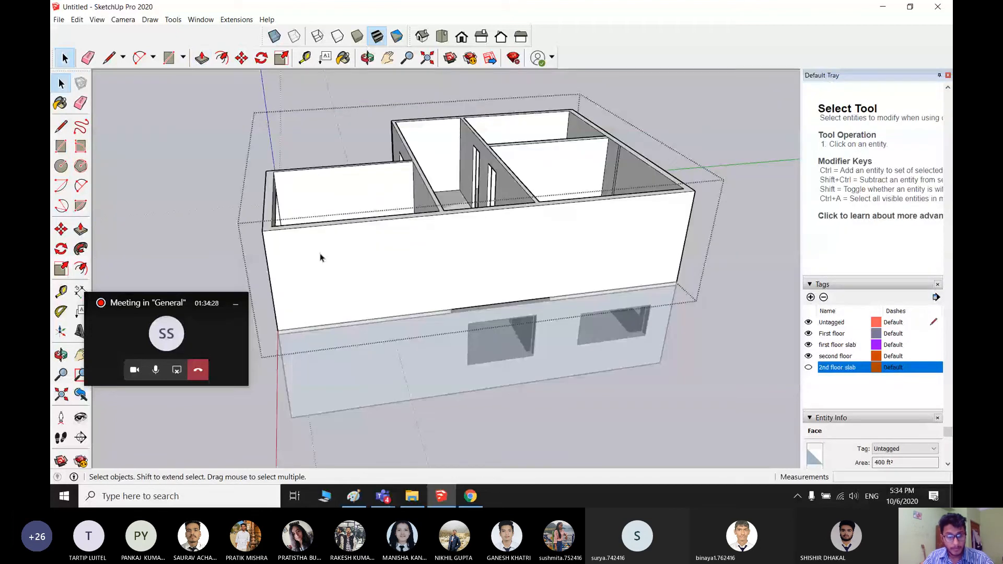
key("r")
left_click(315, 246)
left_click(416, 281)
key("space")
scroll(352, 278, "up", 1)
scroll(351, 278, "up", 1)
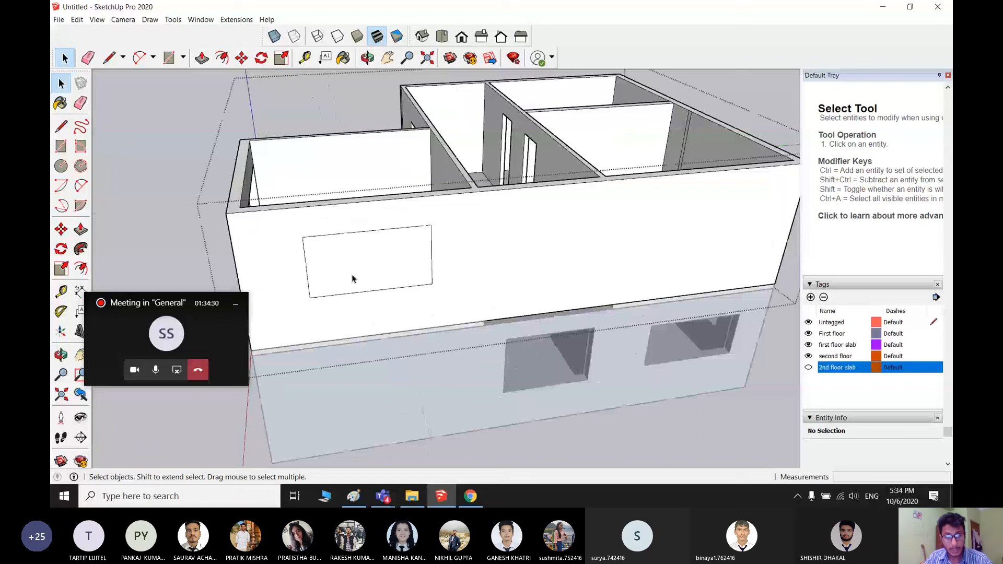
- Draw a window about 6'1" by 3'9" at the passage on the long side wall and push it 9" through
left_click(428, 236)
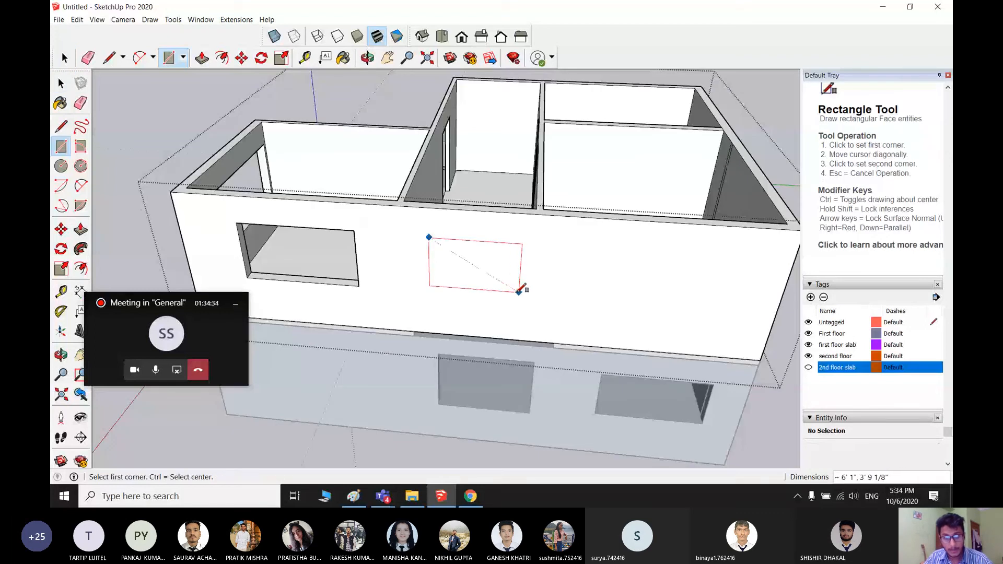
left_click(520, 291)
key("space")
key("p")
left_click_drag(494, 287, 484, 277)
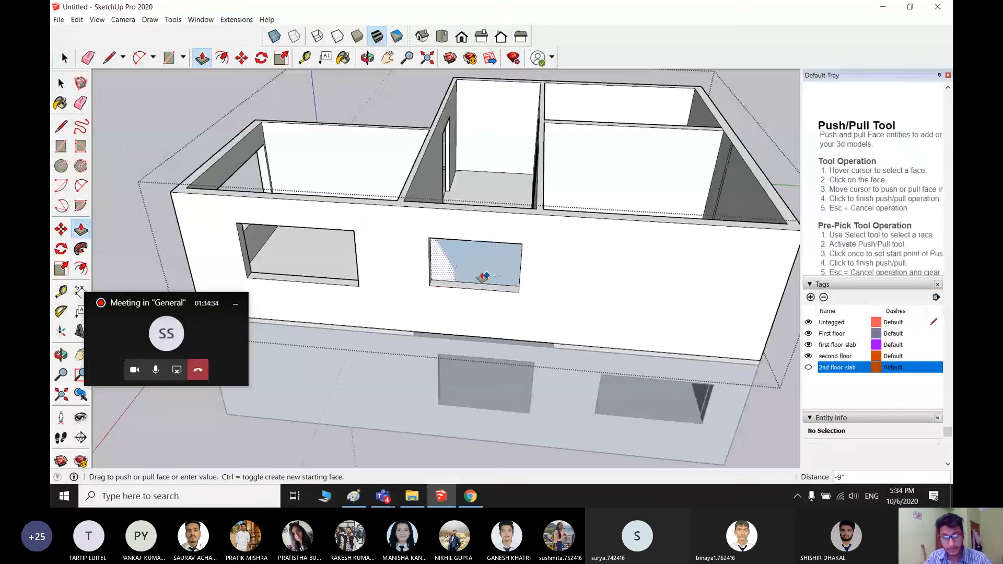
left_click(483, 277)
key("t")
left_click(599, 253)
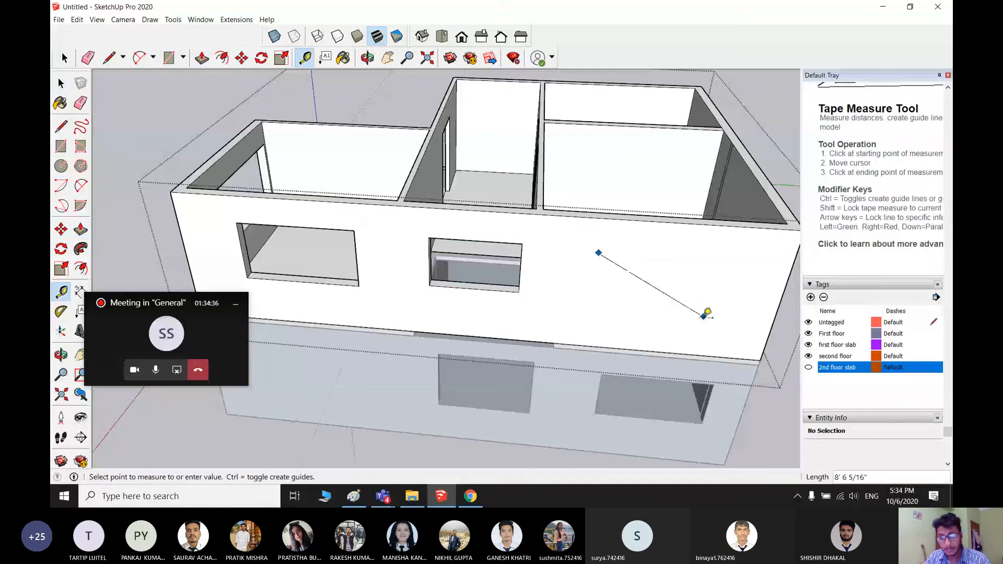
key("space")
- Draw a wide window at the back room on the same long side wall and push it 9" through
middle_click_drag(636, 296, 577, 289, "shift")
key("r")
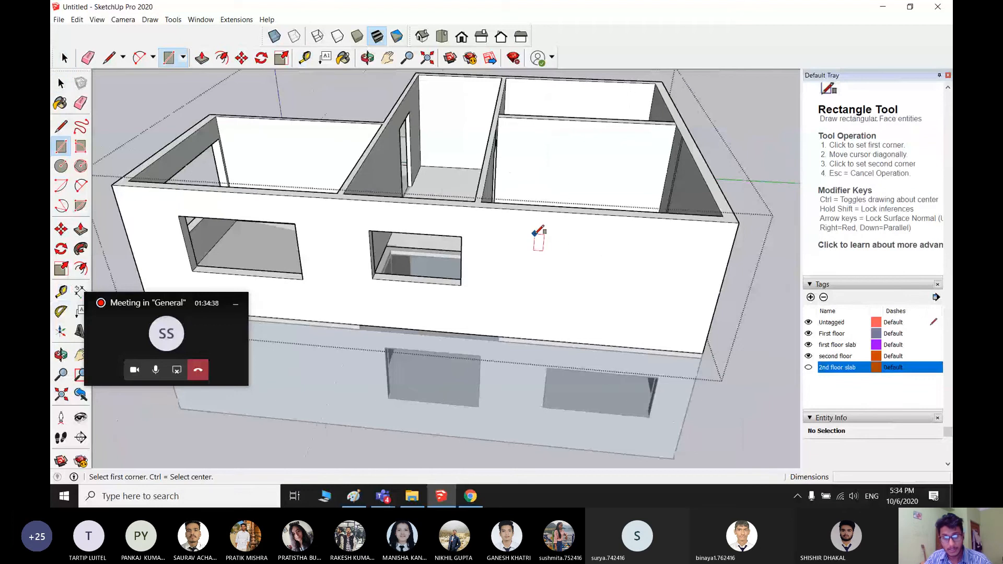
left_click(532, 235)
left_click(679, 296)
key("p")
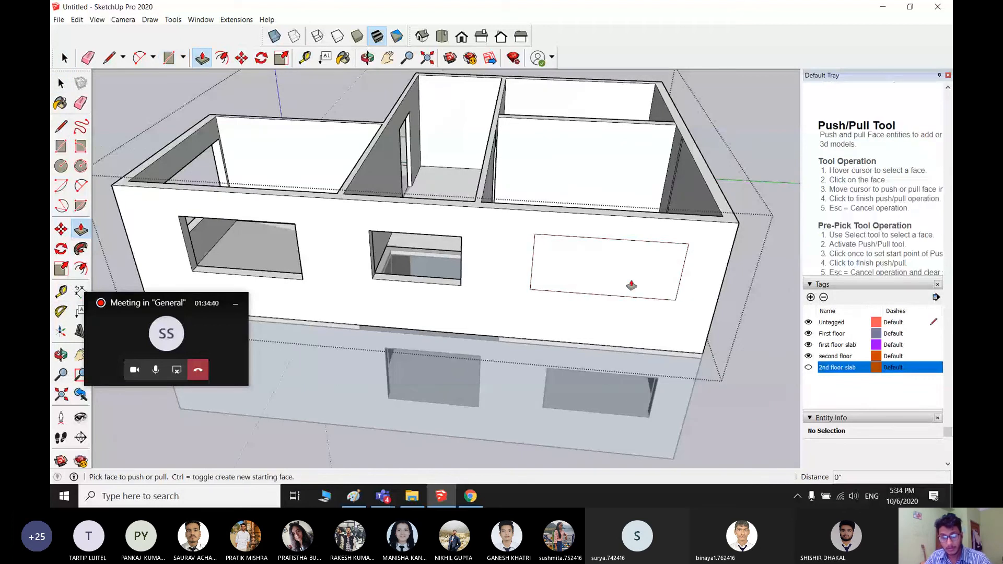
left_click(631, 286)
- Cut two window openings through the second floor's rear wall, one into each back room
middle_click_drag(538, 254, 477, 262)
left_click(507, 285)
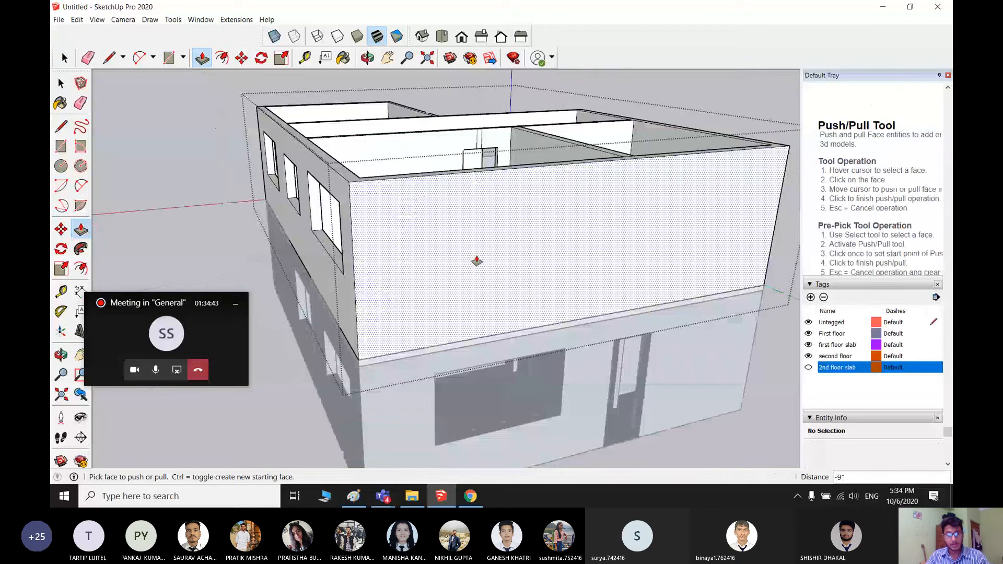
middle_click(513, 235)
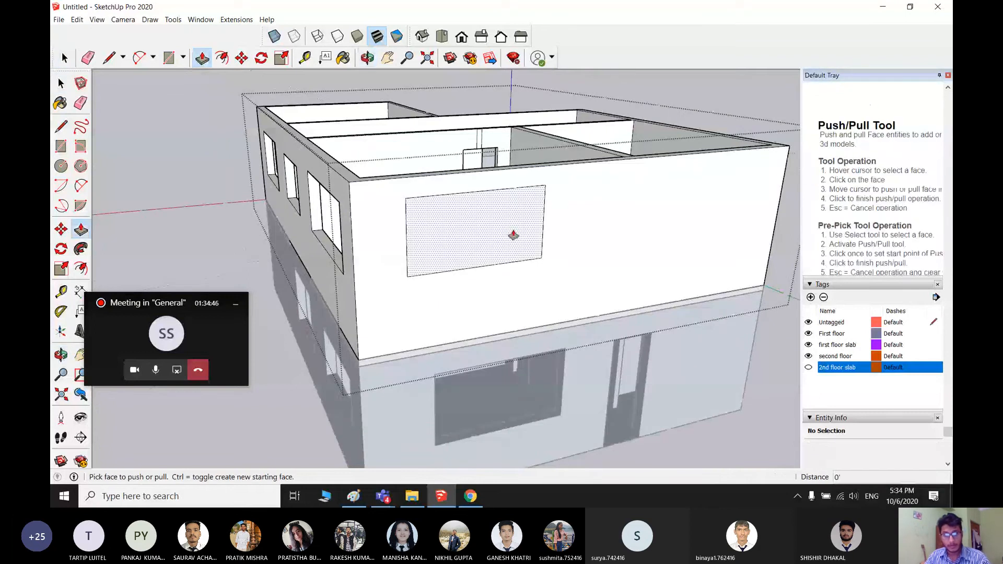
key("r")
left_click(484, 296)
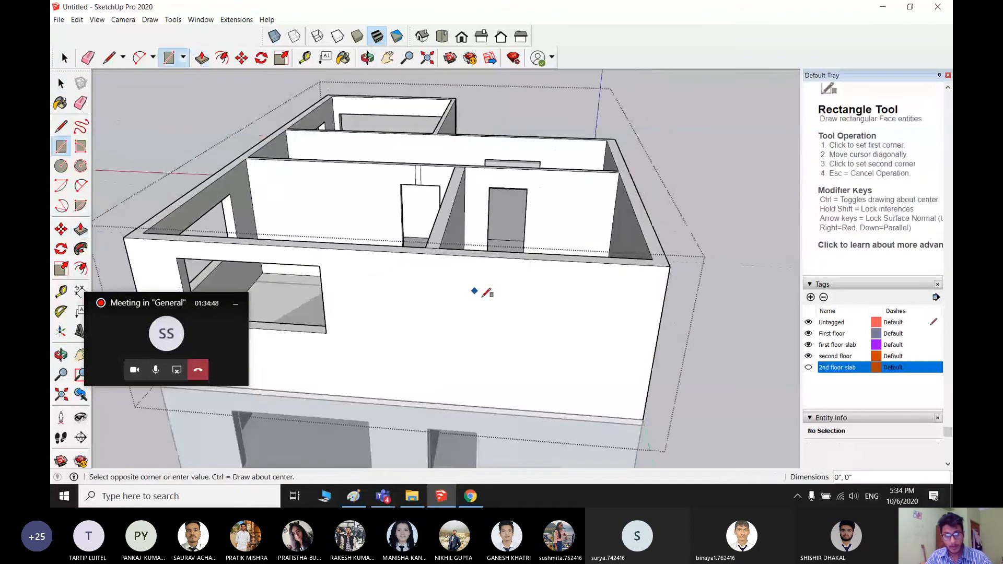
left_click(621, 359)
key("space")
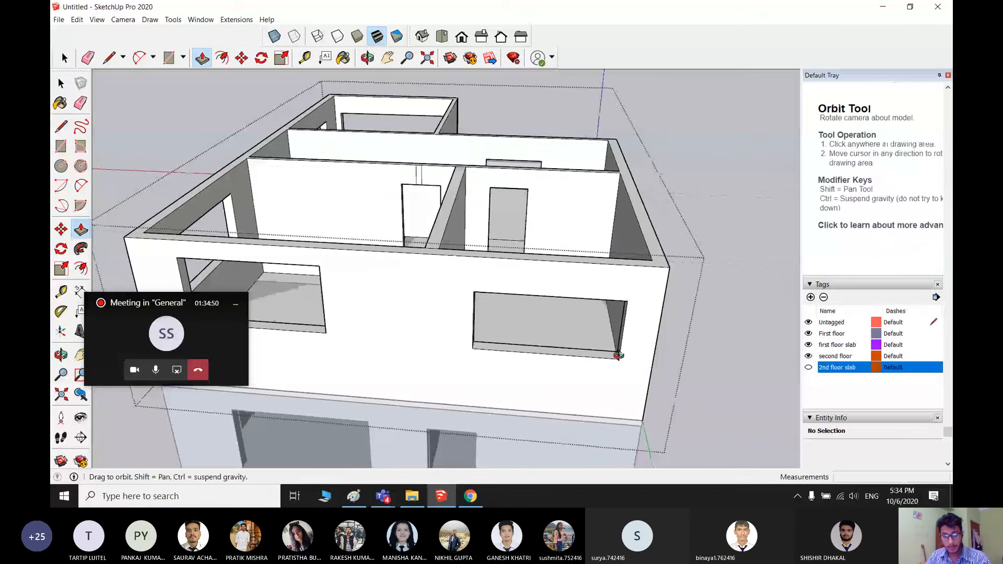
- Draw a large window near the rear corner of the second floor's other side wall and push it through
middle_click_drag(586, 351, 361, 327)
key("r")
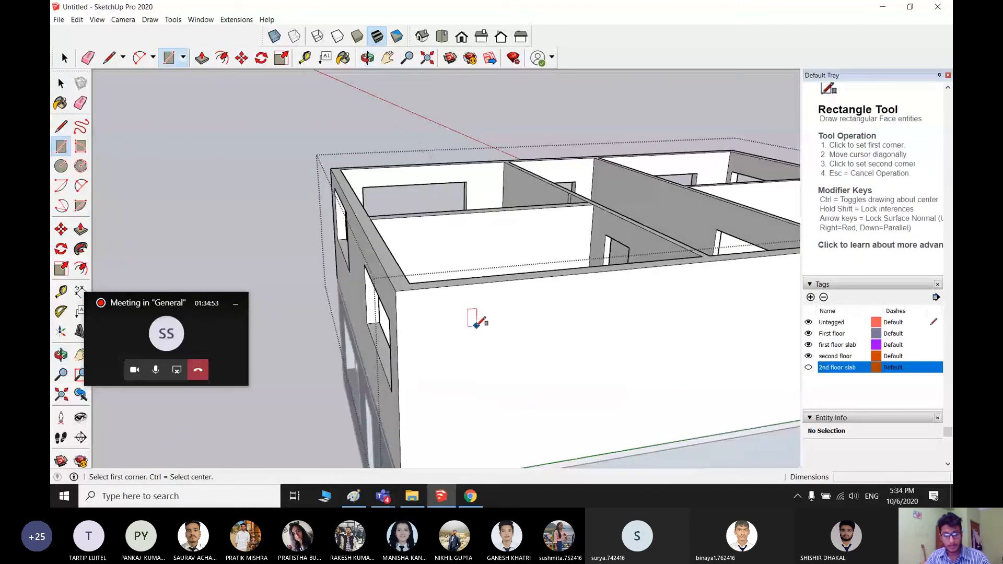
left_click(471, 320)
left_click(658, 392)
key("space")
key("p")
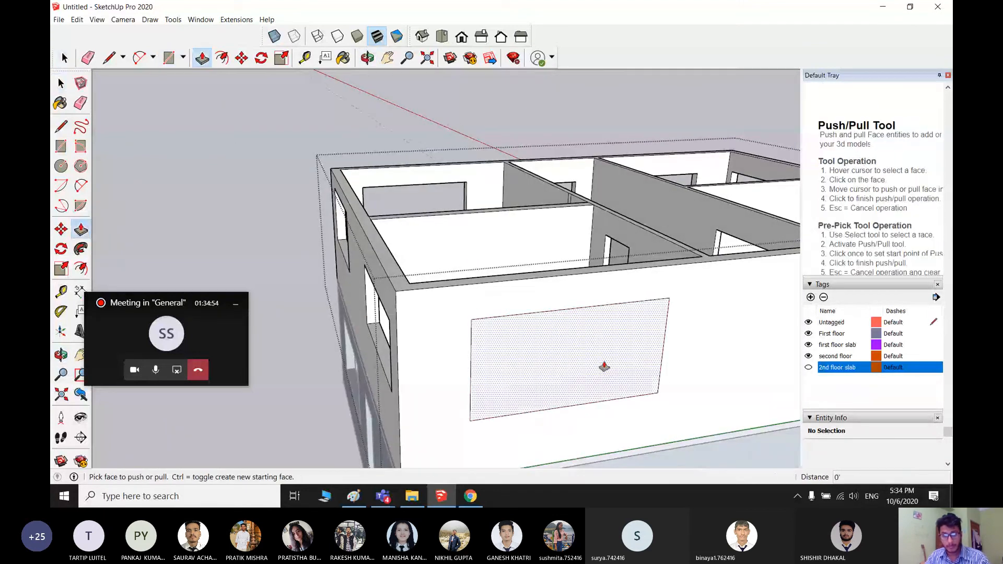
left_click_drag(601, 365, 685, 396)
- Draw a smaller window rectangle beside the large window on the second floor's same side wall, towards the balcony
middle_click_drag(685, 395, 596, 249)
key("space")
key("r")
left_click(588, 234)
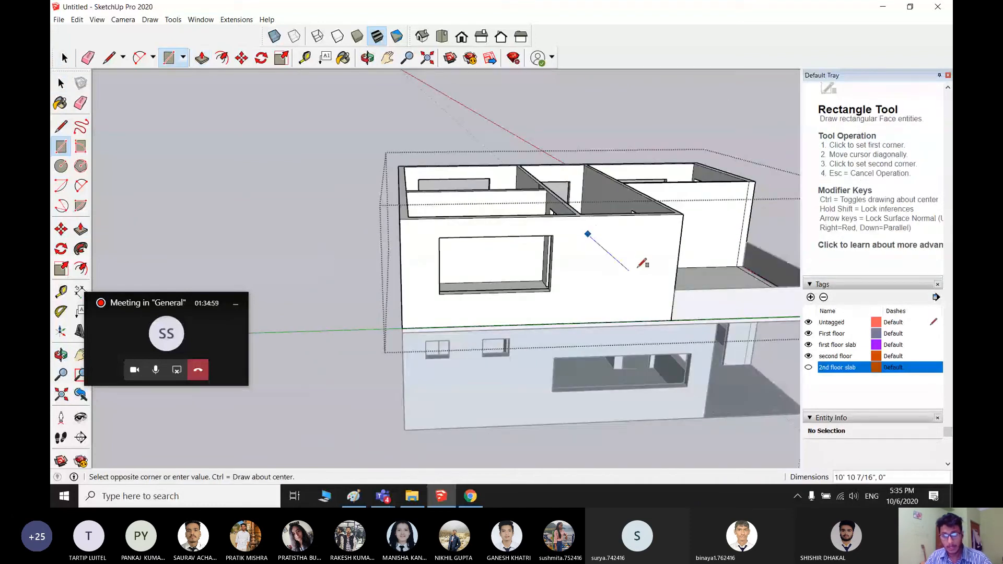
left_click(664, 258)
key("space")
middle_click_drag(648, 267, 611, 255)
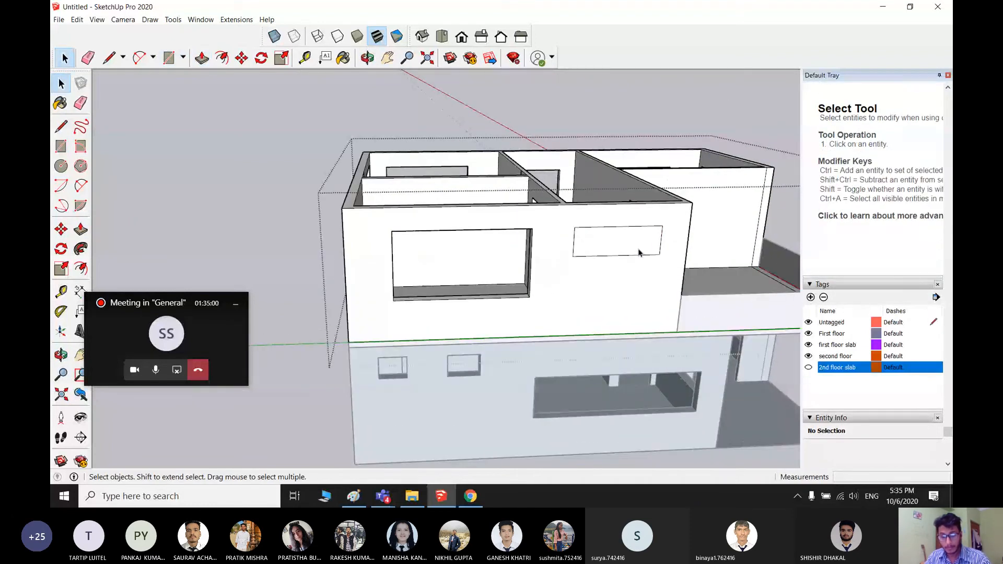
- Push the smaller window rectangle 9" through the wall to open it into the room behind
key("p")
left_click(608, 241)
left_click(530, 296)
scroll(530, 296, "down", 3)
middle_click_drag(531, 298, 448, 398)
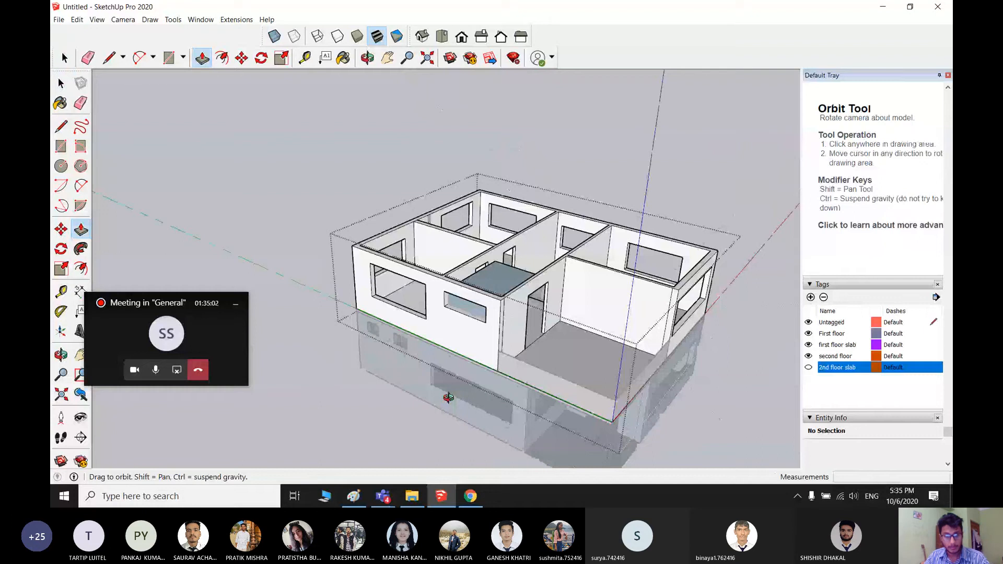
scroll(447, 312, "up", 3)
scroll(446, 312, "up", 2)
left_click(447, 312)
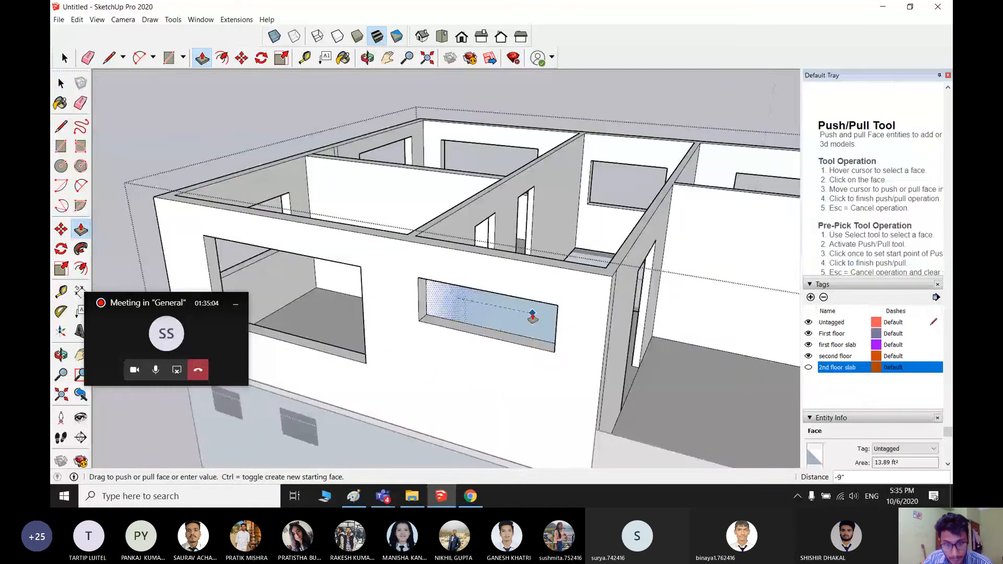
left_click(531, 318)
key("space")
middle_click_drag(530, 318, 475, 350)
- Make the 2nd floor slab visible again and leave the second-floor group
scroll(475, 350, "down", 3)
left_click(808, 367)
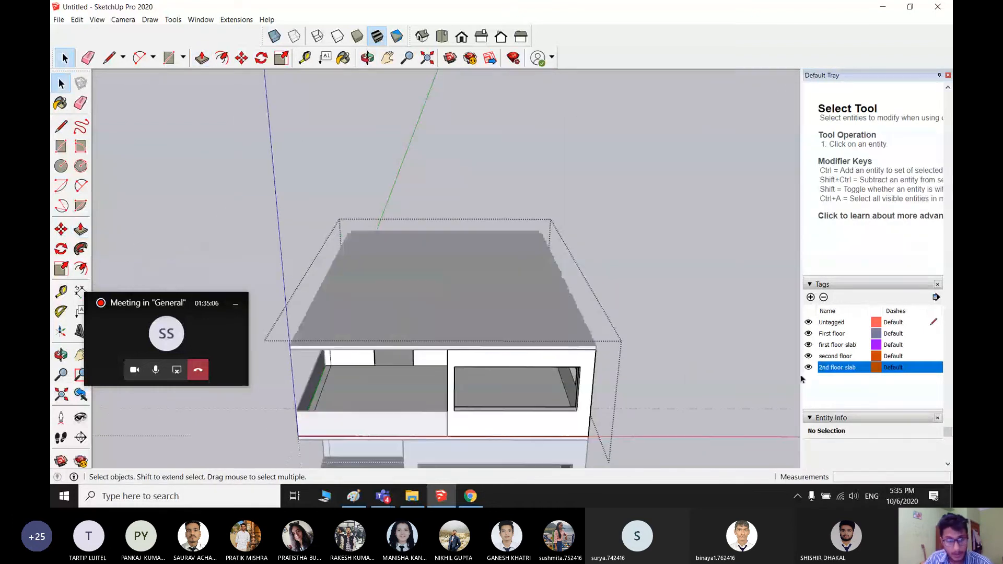
scroll(274, 369, "down", 1)
left_click(166, 333)
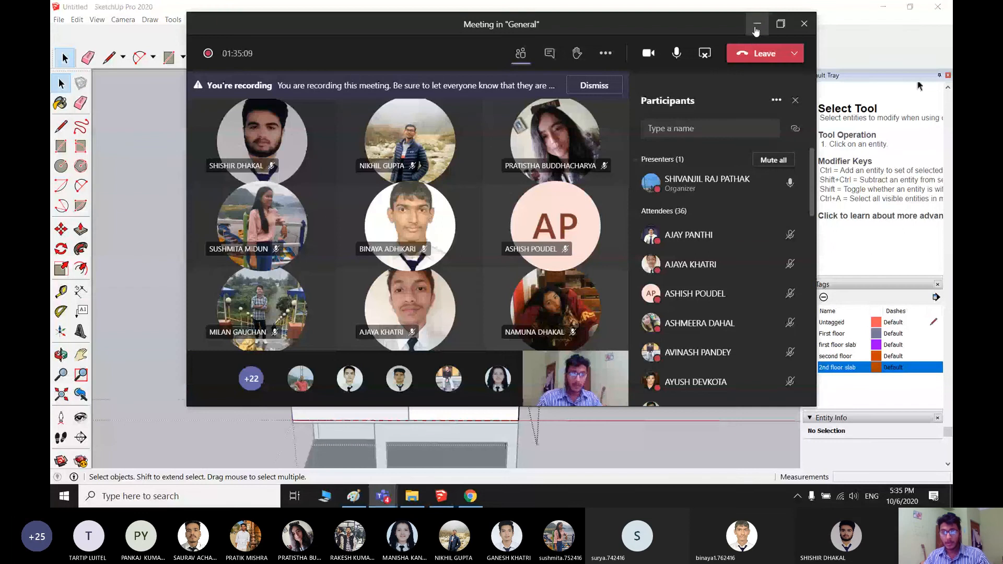
left_click(756, 30)
left_click(544, 255)
scroll(544, 256, "down", 2)
mouse_move(522, 342)
middle_mouse_down()
mouse_move(575, 242)
mouse_move(748, 253)
mouse_move(642, 325)
mouse_move(625, 359)
mouse_move(499, 361)
mouse_move(682, 340)
mouse_move(519, 365)
mouse_move(462, 358)
middle_mouse_up()
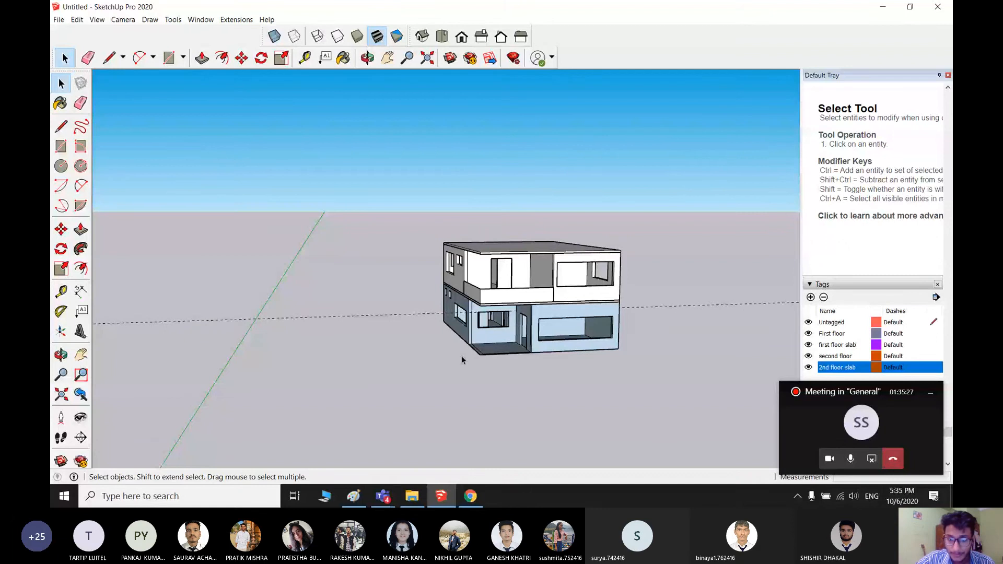
- Hide the 2nd floor slab, second floor and first floor slab tags to isolate the first floor
left_click(809, 367)
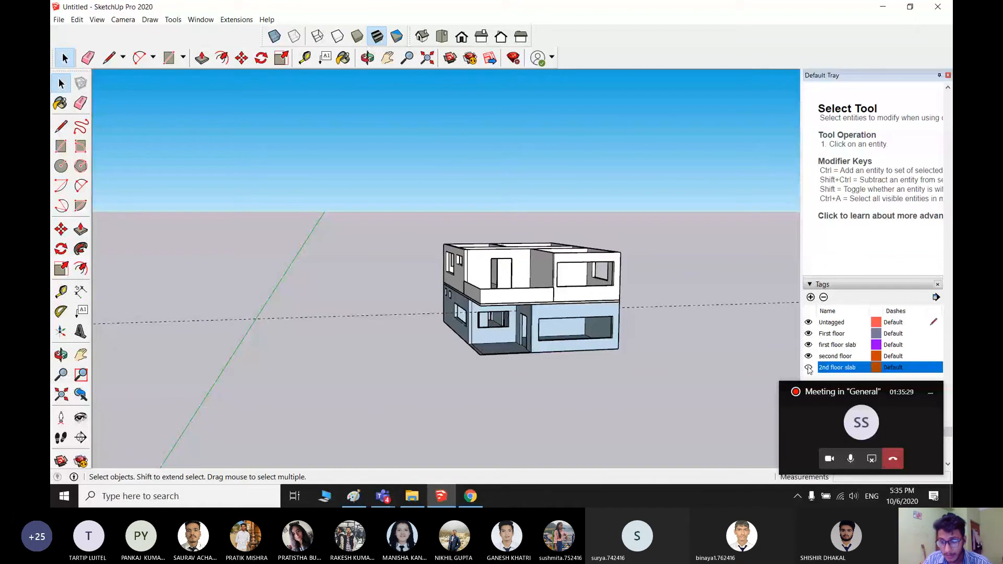
left_click(808, 355)
left_click(809, 345)
left_click(808, 334)
left_click(808, 334)
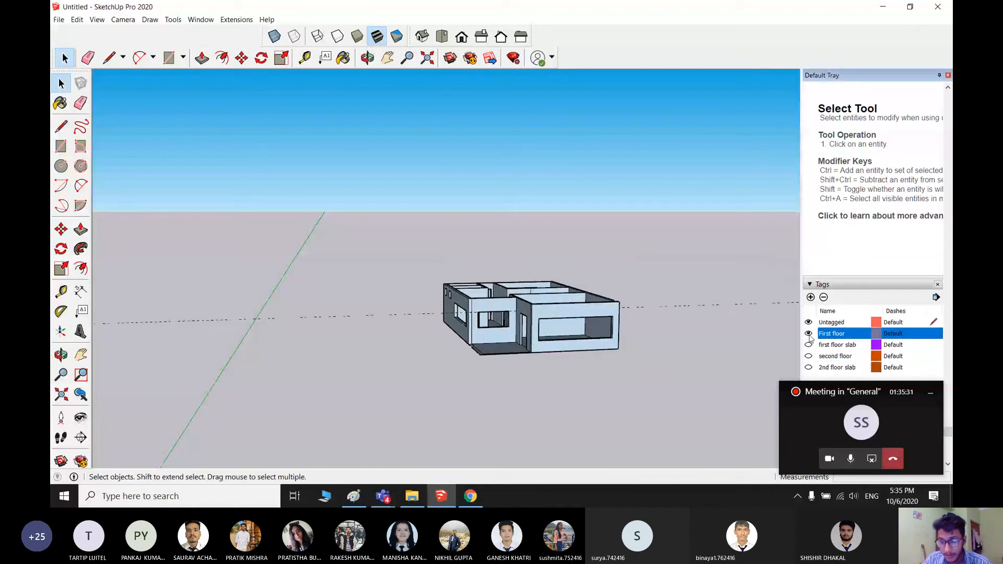
- Examine the first floor's room layout and its door and window openings from above
middle_click_drag(470, 366, 531, 437)
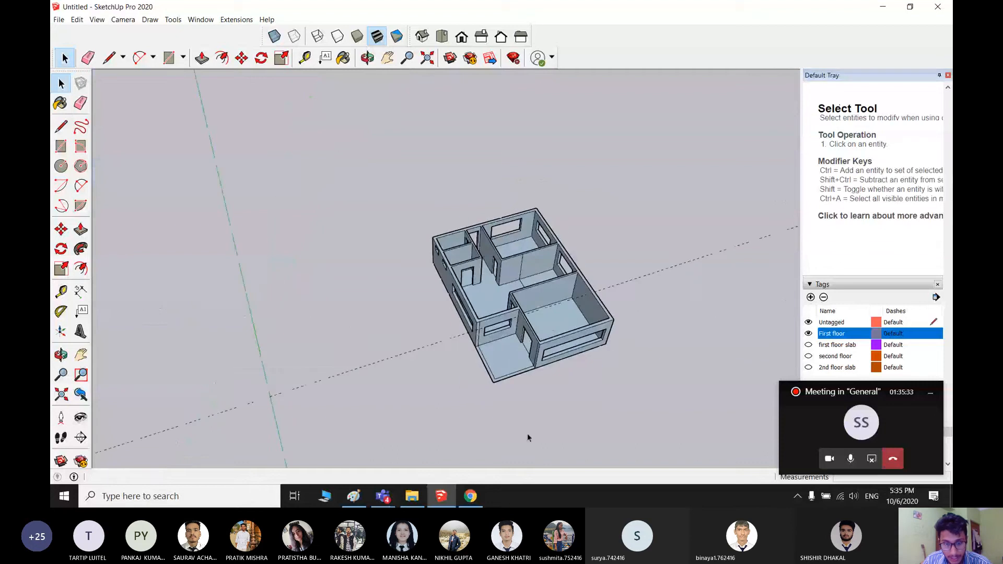
scroll(527, 273, "up", 5)
middle_click_drag(527, 269, 465, 235)
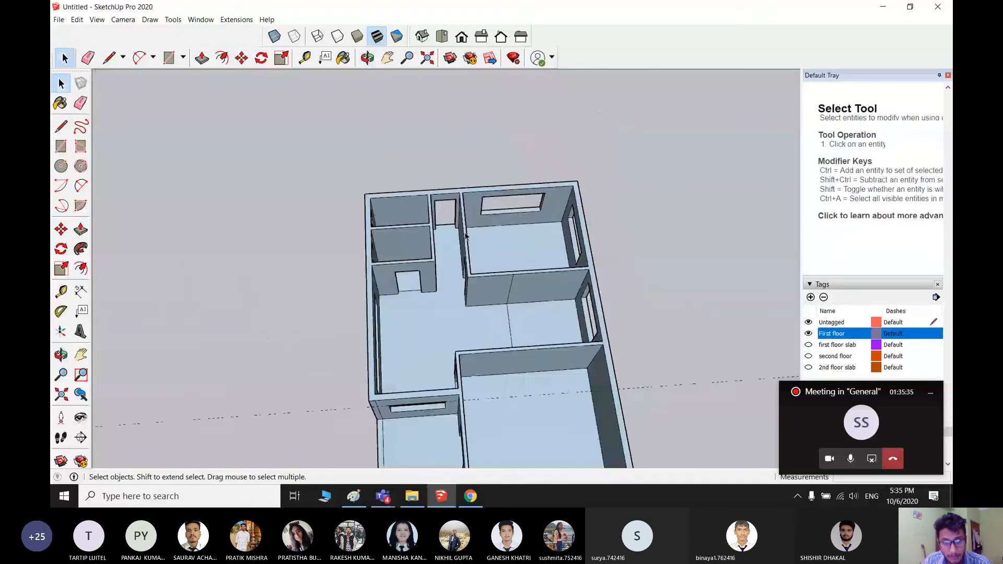
middle_click_drag(494, 387, 601, 261, "shift")
key("ctrl+a")
left_click(582, 335)
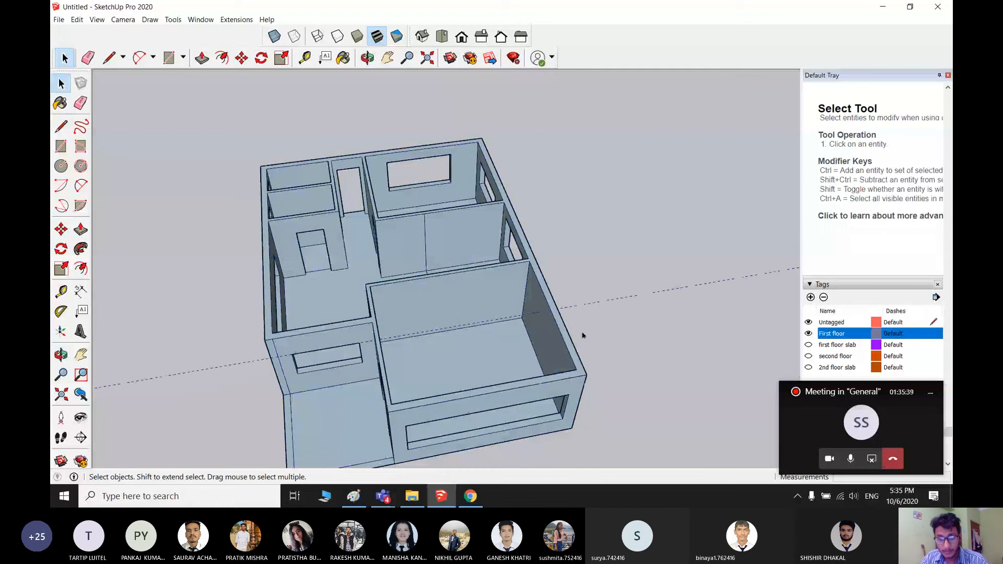
double_click(576, 350)
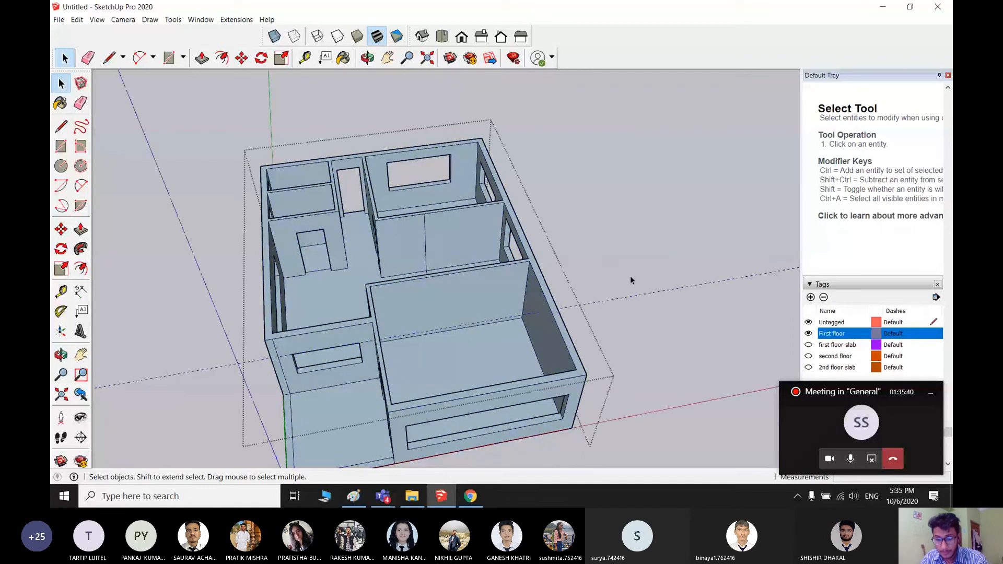
scroll(631, 277, "down", 2)
left_click(604, 306)
- Show the first floor slab, second floor and 2nd floor slab tags in turn and review the assembled house
left_click(808, 345)
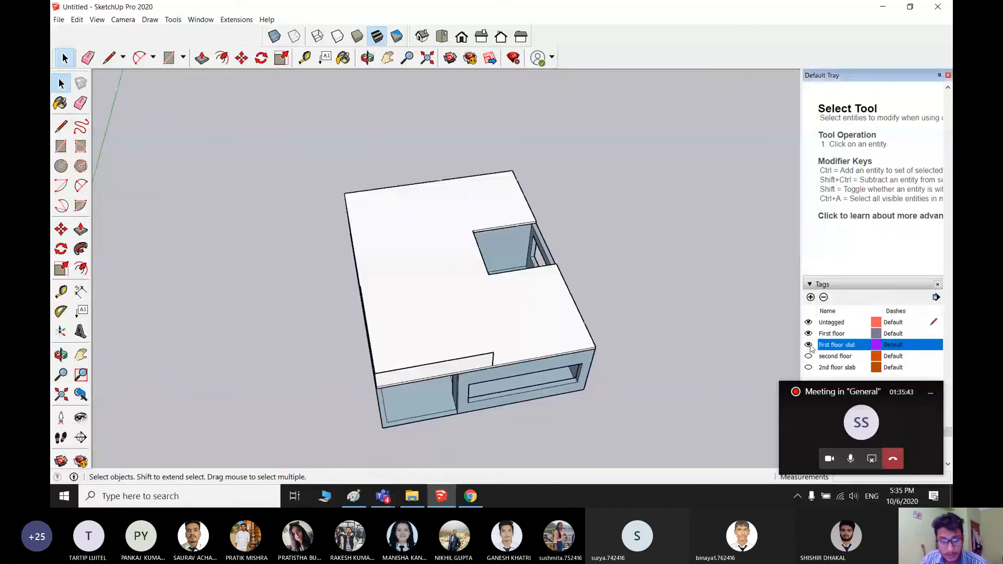
left_click(808, 356)
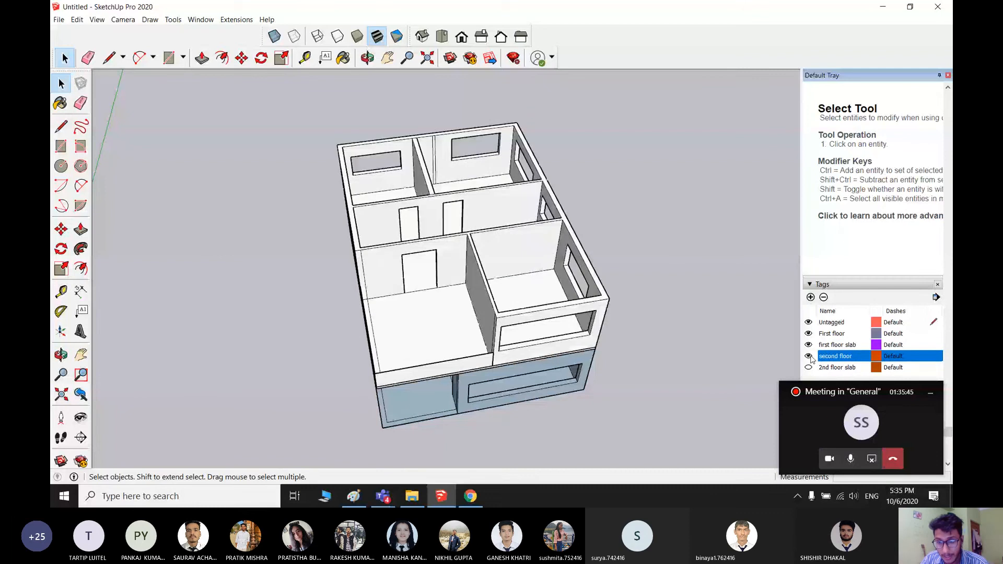
left_click(808, 367)
middle_click_drag(528, 100, 592, 284)
scroll(489, 276, "up", 3)
scroll(391, 252, "down", 4)
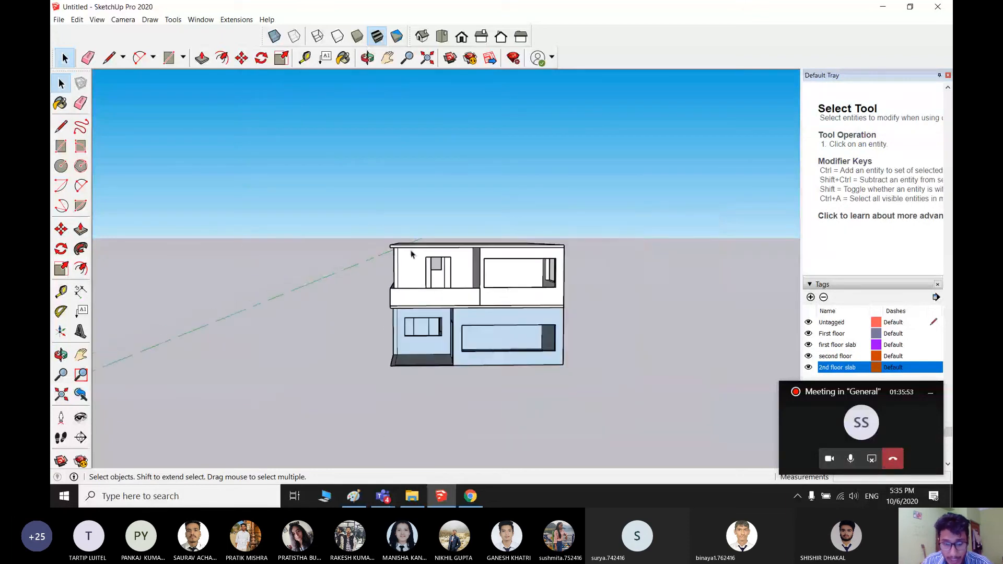
scroll(413, 256, "up", 1)
middle_click_drag(423, 304, 432, 344)
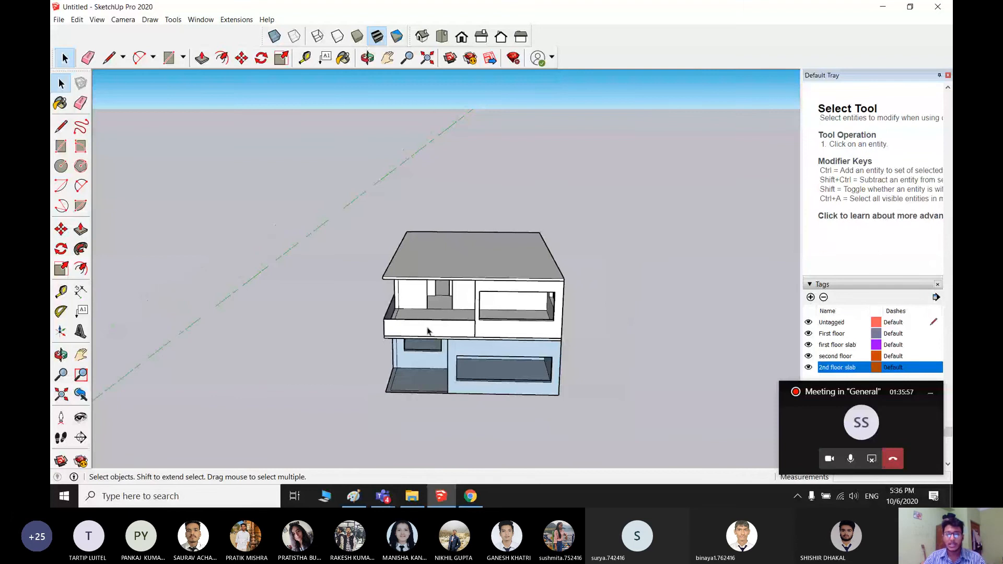
- Paint the first floor with the Formica Speckled Grey material from Synthetic Surfaces
left_click_drag(857, 394, 188, 346)
scroll(862, 195, "up", 10)
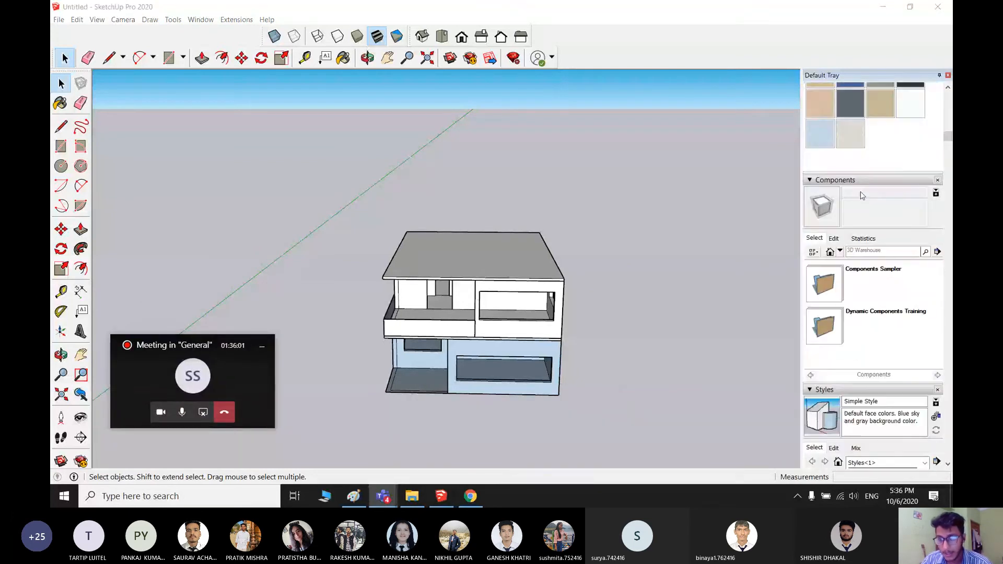
scroll(863, 196, "up", 3)
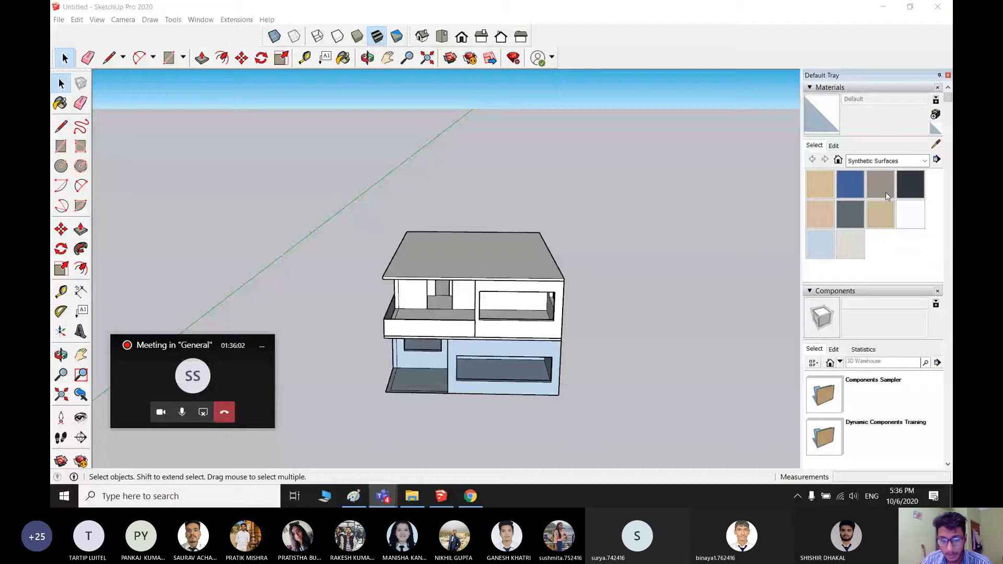
left_click(844, 224)
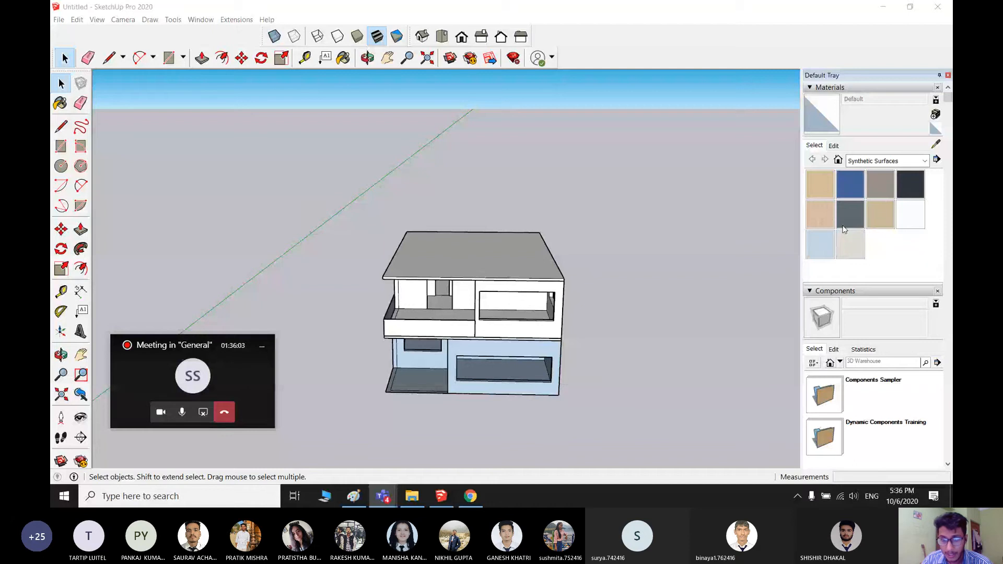
left_click(501, 350)
middle_click_drag(501, 350, 538, 297)
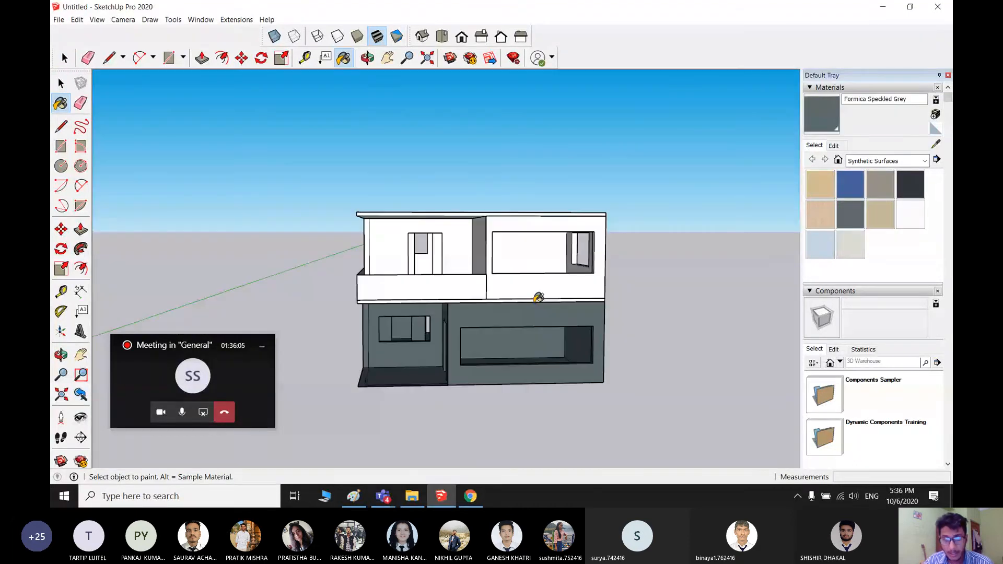
- Paint the second floor's walls with the Formica Beige material
left_click(910, 184)
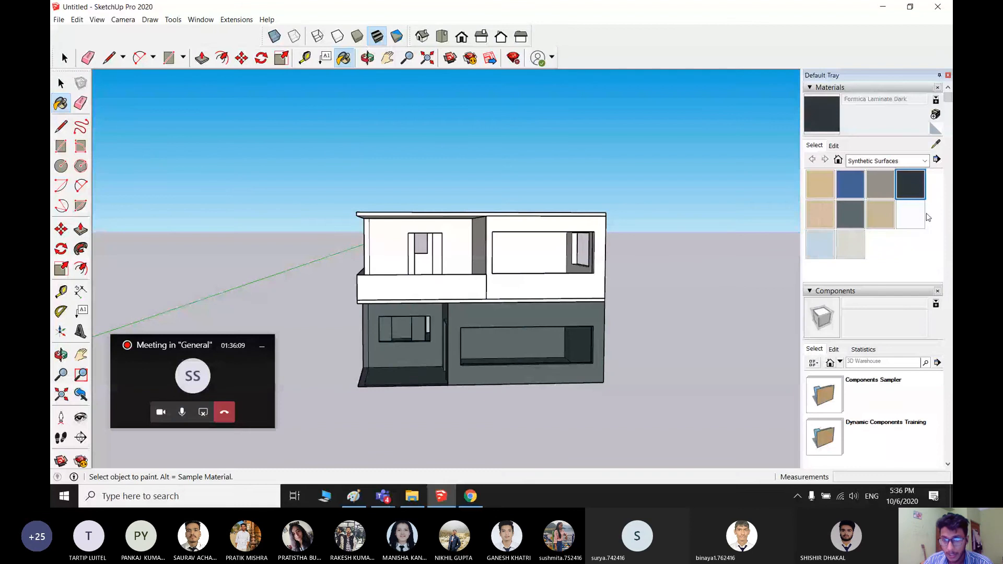
left_click(820, 183)
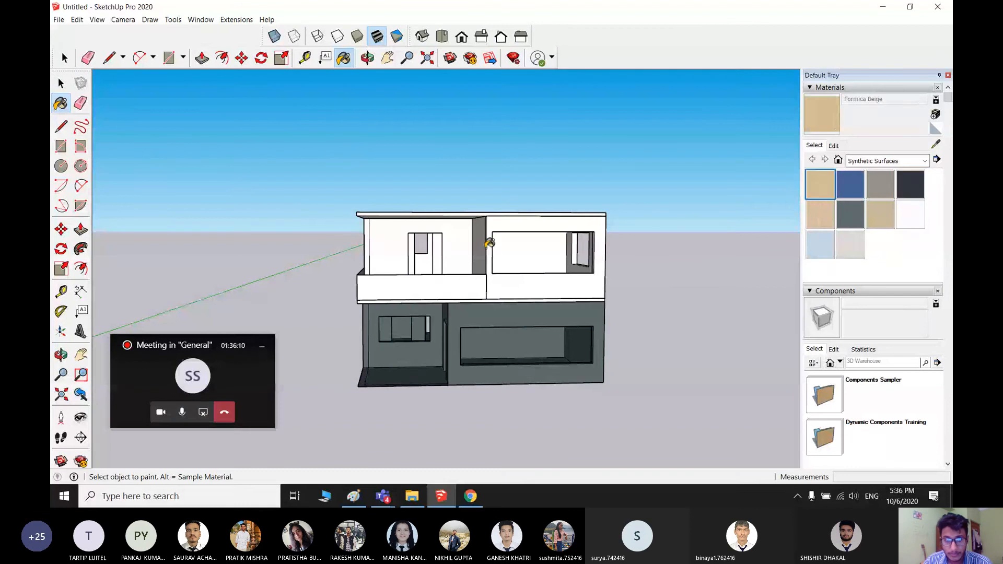
left_click(496, 226)
scroll(495, 225, "up", 3)
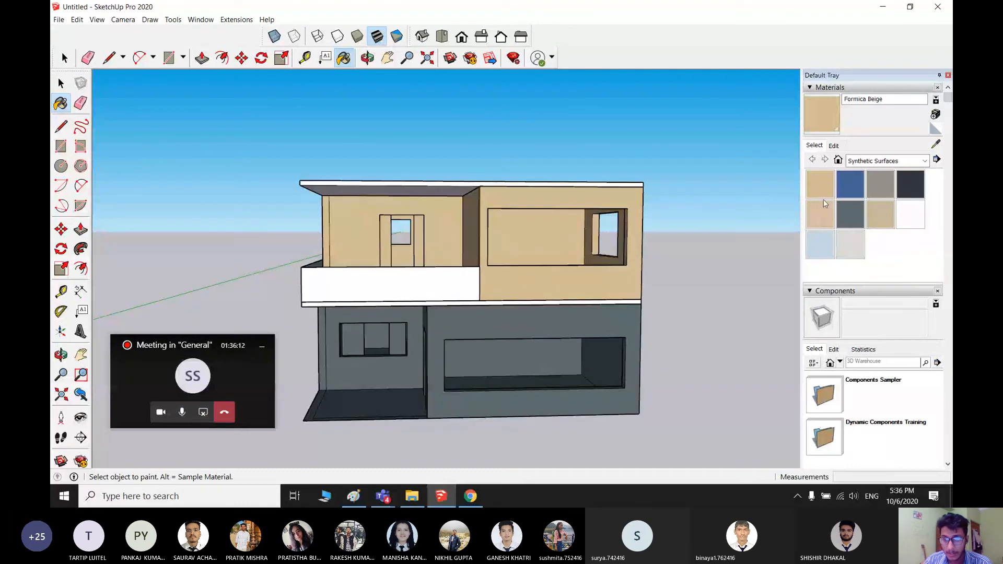
- Try painting the whole balcony parapet and slab group Formica Beige, and undo it
left_click(888, 160)
left_click(415, 282)
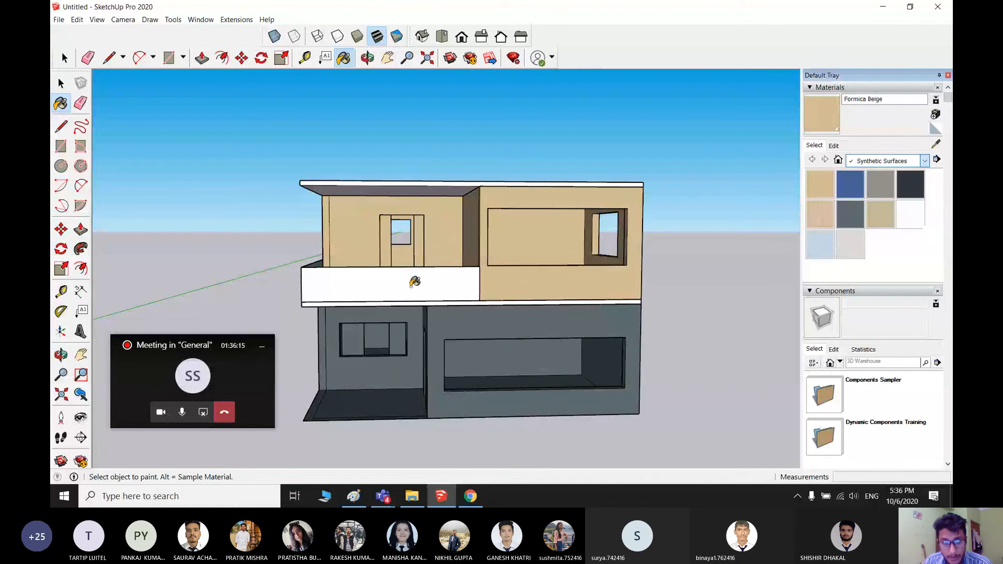
left_click(413, 290)
key("space")
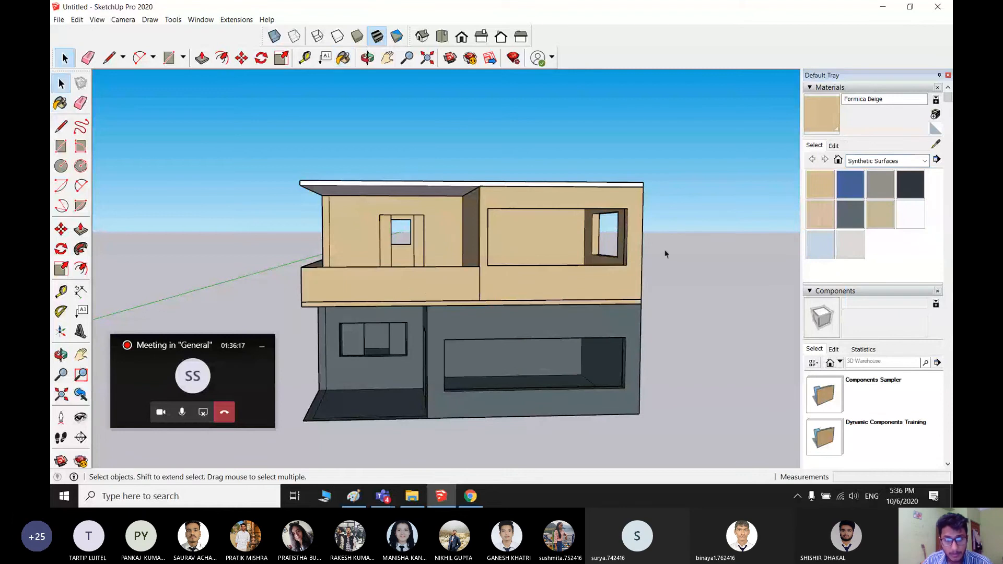
key("ctrl+z")
- Open the balcony parapet and slab group for editing and switch the materials to Glass and Mirrors
double_click(433, 285)
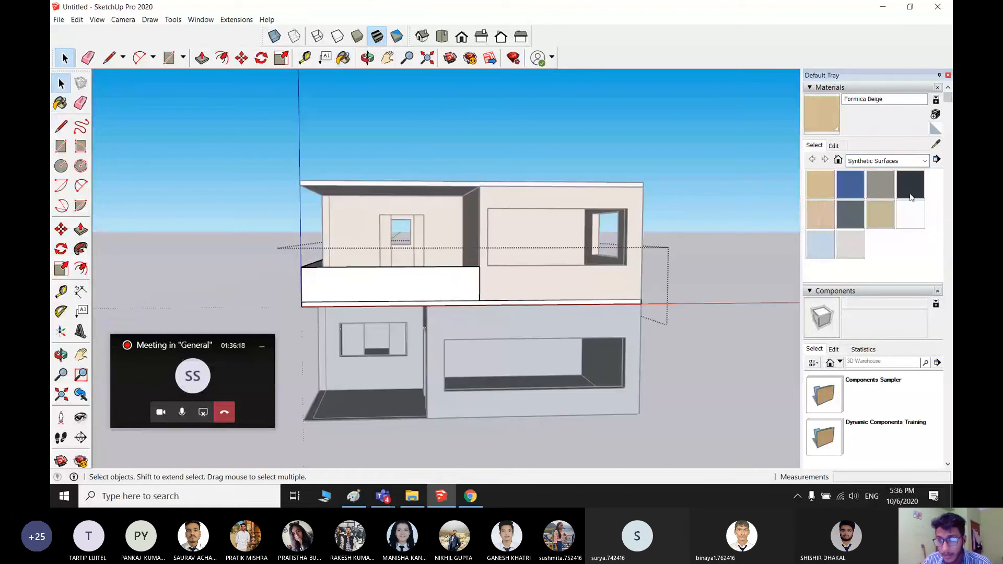
left_click(925, 162)
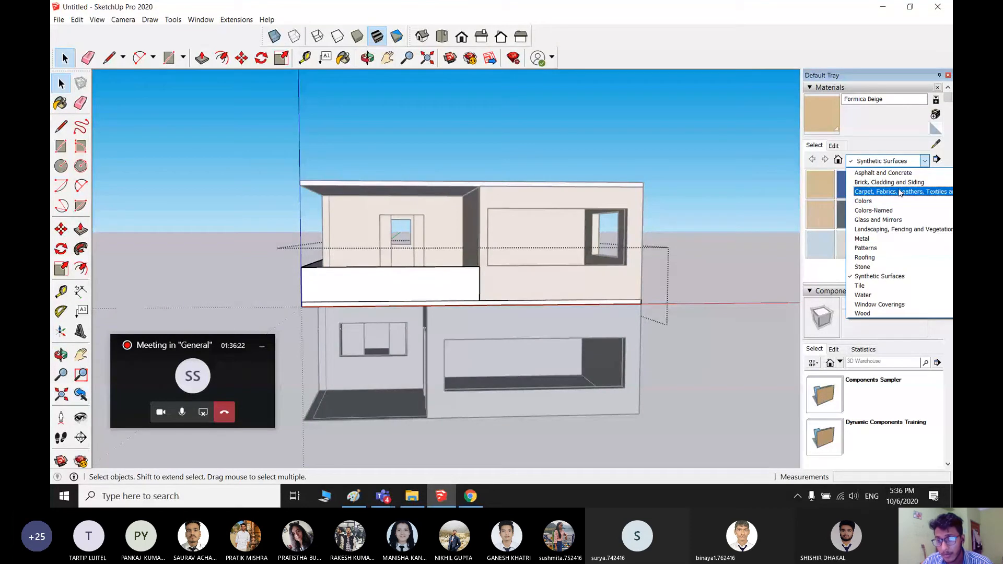
left_click(878, 220)
- Paint the balcony parapet's faces with the Mirror 02 material
left_click(911, 186)
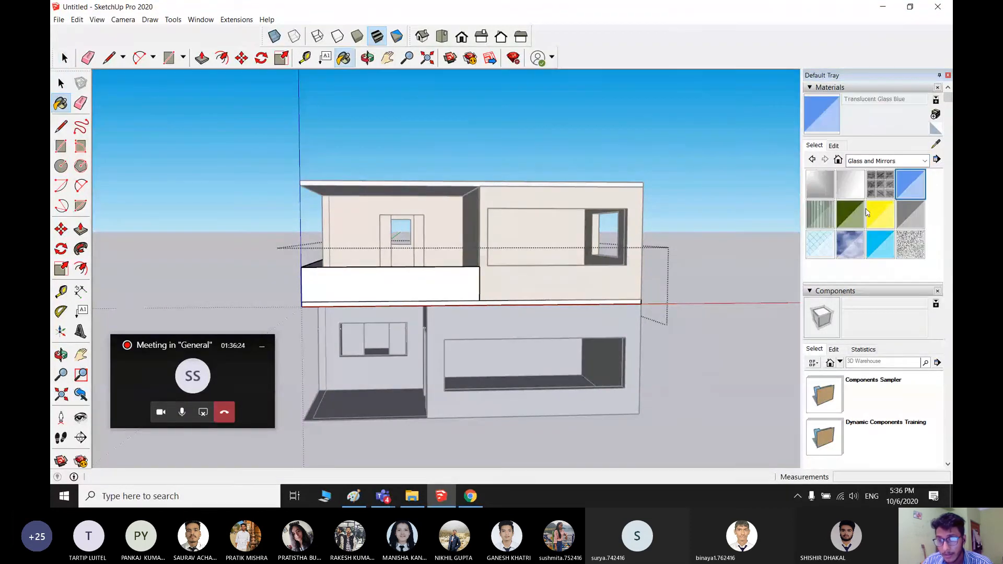
left_click(851, 184)
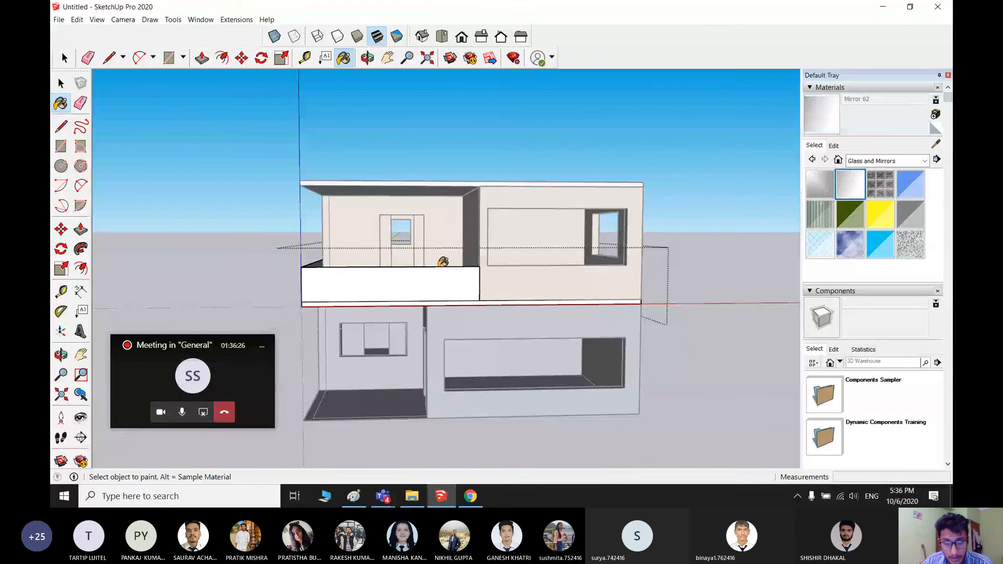
left_click(439, 272)
mouse_move(439, 272)
middle_mouse_down()
mouse_move(603, 296)
mouse_move(448, 291)
mouse_move(557, 327)
mouse_move(766, 319)
mouse_move(519, 326)
mouse_move(671, 316)
mouse_move(571, 345)
mouse_move(658, 263)
middle_mouse_up()
left_click(603, 297)
scroll(450, 293, "up", 2)
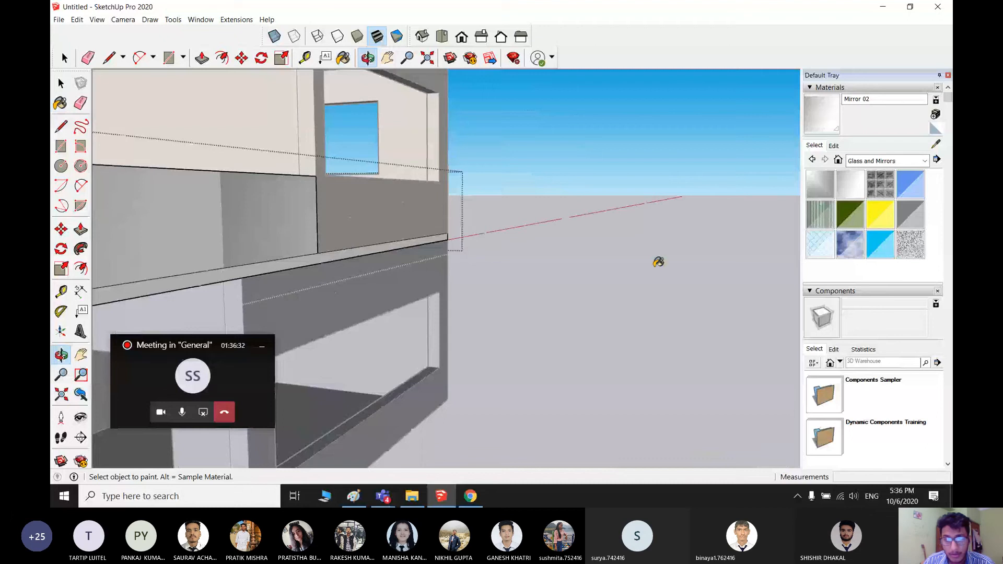
- Paint the balcony parapet's front and side faces with Translucent Glass Blue and leave the group
left_click(910, 184)
left_click(292, 222)
middle_click_drag(397, 225, 595, 230)
left_click(330, 245)
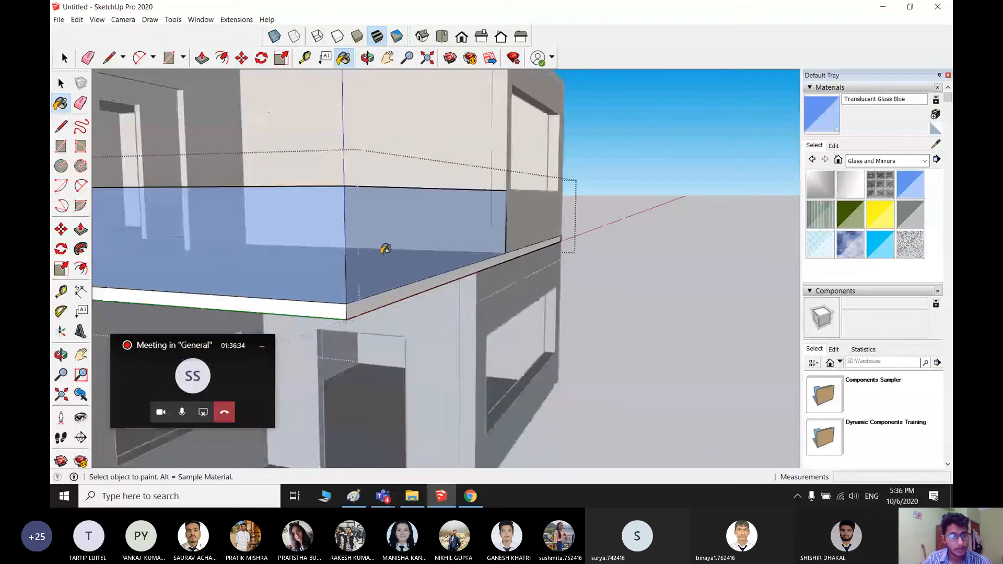
mouse_move(385, 248)
middle_mouse_down()
mouse_move(280, 282)
mouse_move(193, 269)
middle_mouse_up()
scroll(377, 312, "down", 4)
key("space")
left_click(704, 377)
middle_click_drag(705, 377, 627, 369)
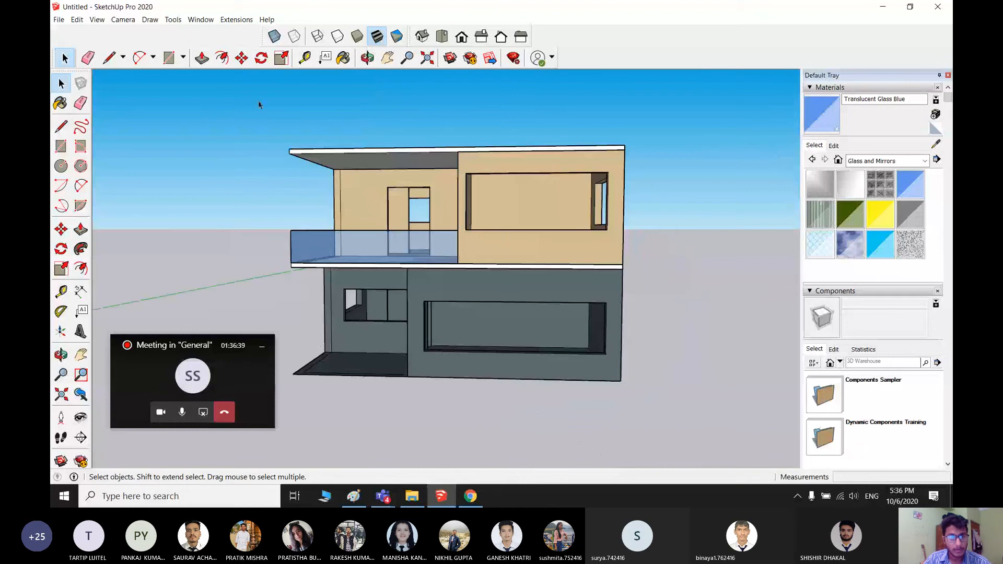
left_click(237, 19)
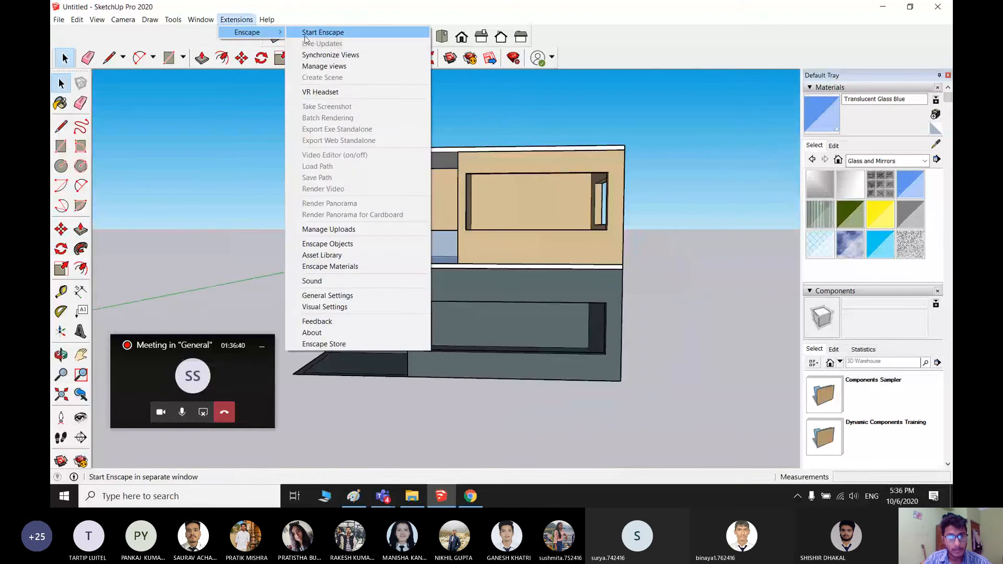
left_click(458, 202)
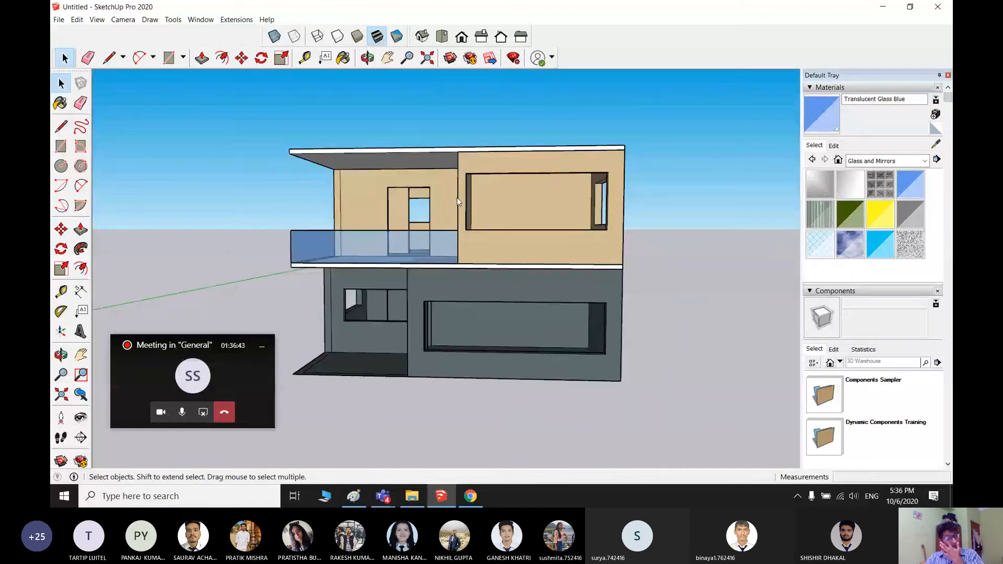
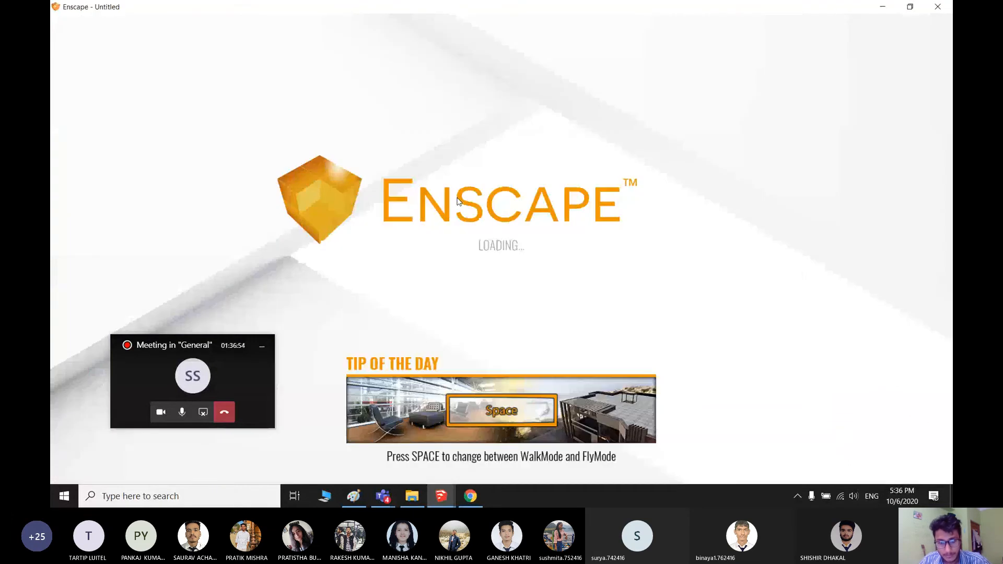
- Examine the house exterior in the Enscape render from the front corner, with the time of day moved to about 07:17
scroll(486, 228, "up", 4)
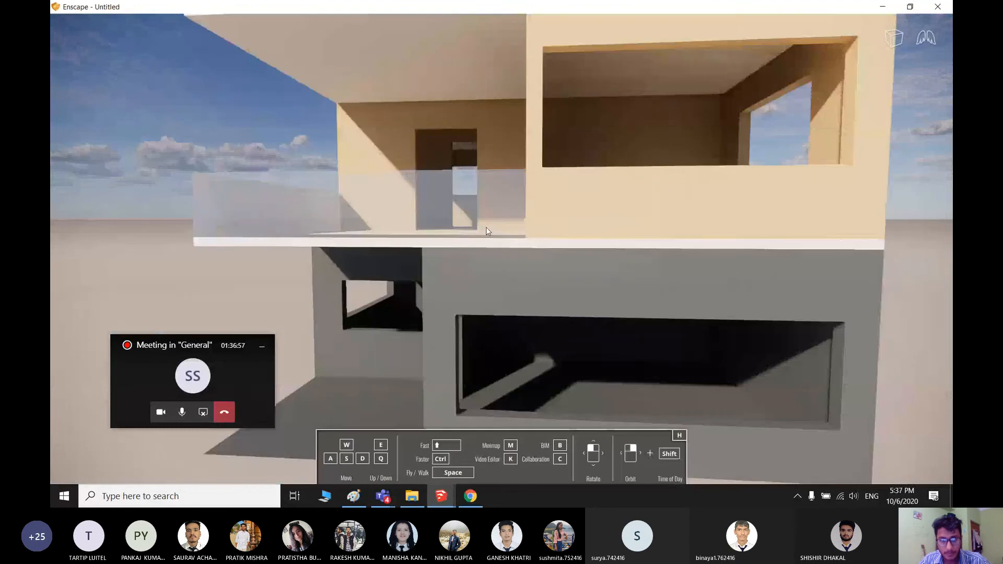
scroll(486, 227, "down", 5)
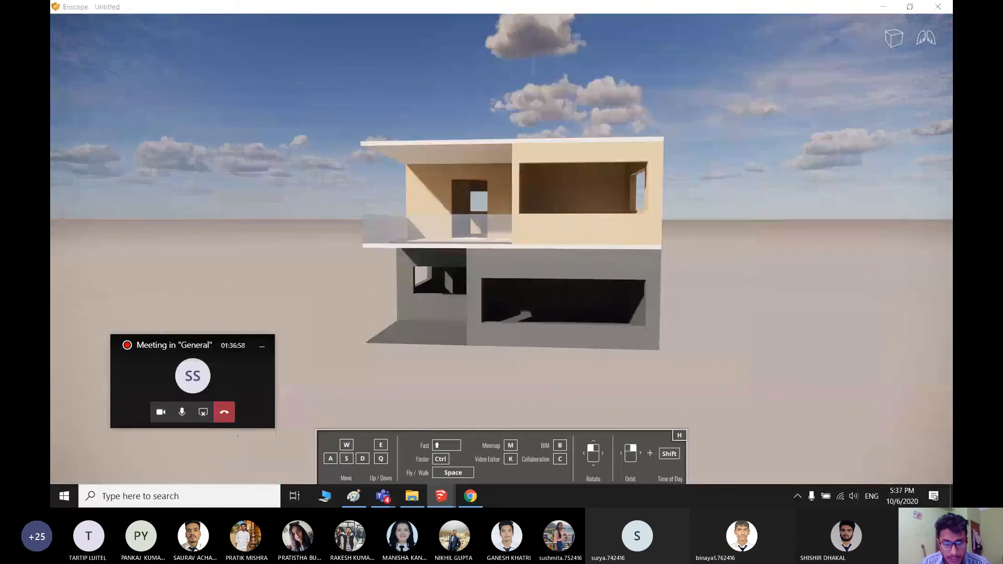
right_click_drag(485, 255, 457, 255)
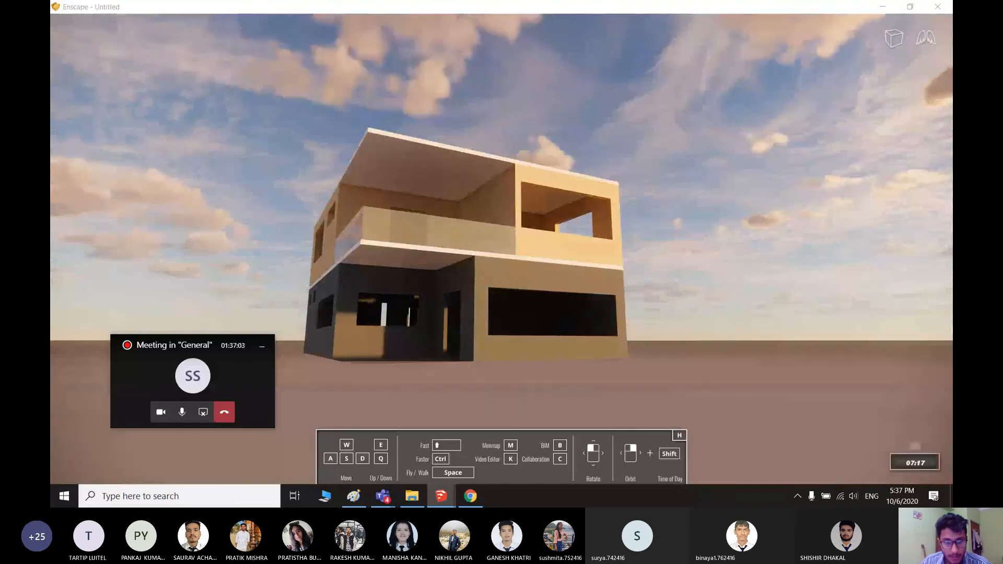
key("w")
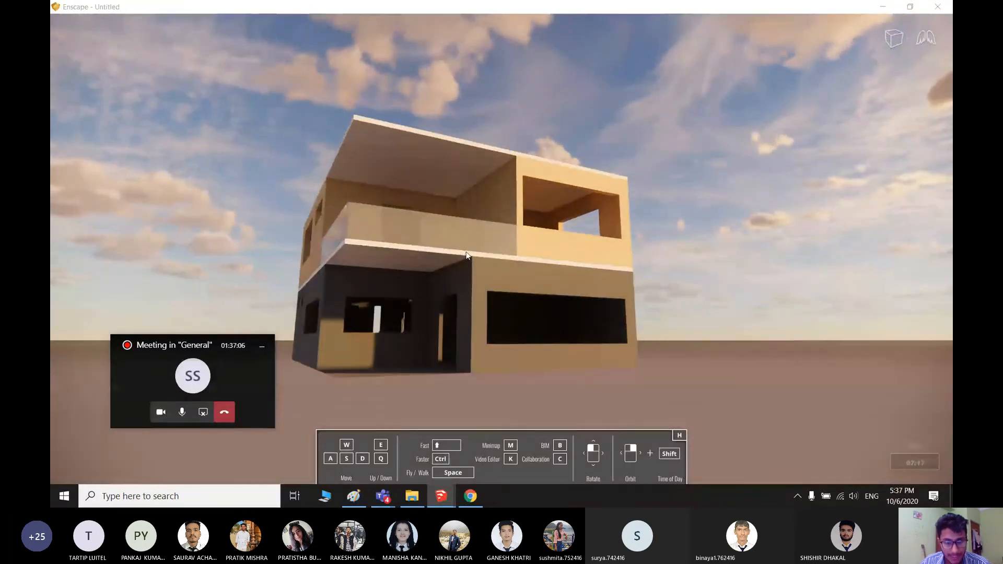
left_click_drag(467, 255, 657, 277)
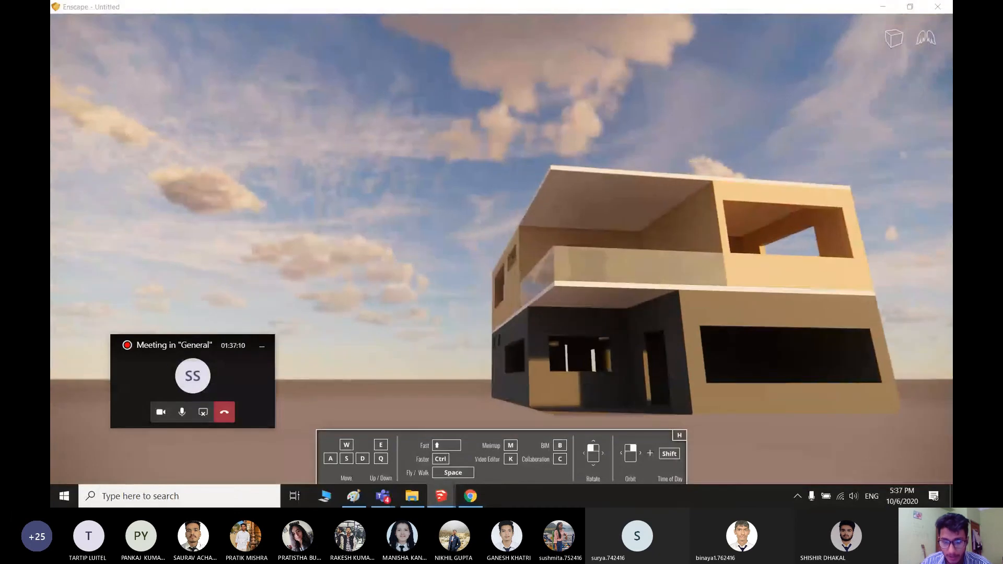
right_click_drag(657, 277, 719, 309)
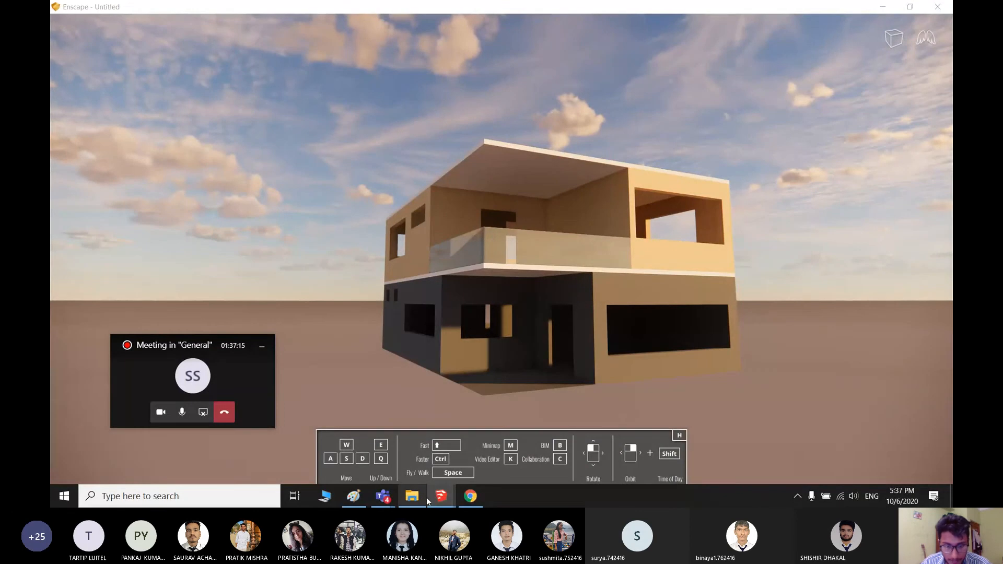
- Switch to SketchUp and draw a rectangle about 16' 4" by 4' 7" across the large ground-floor front window opening
mouse_move(442, 498)
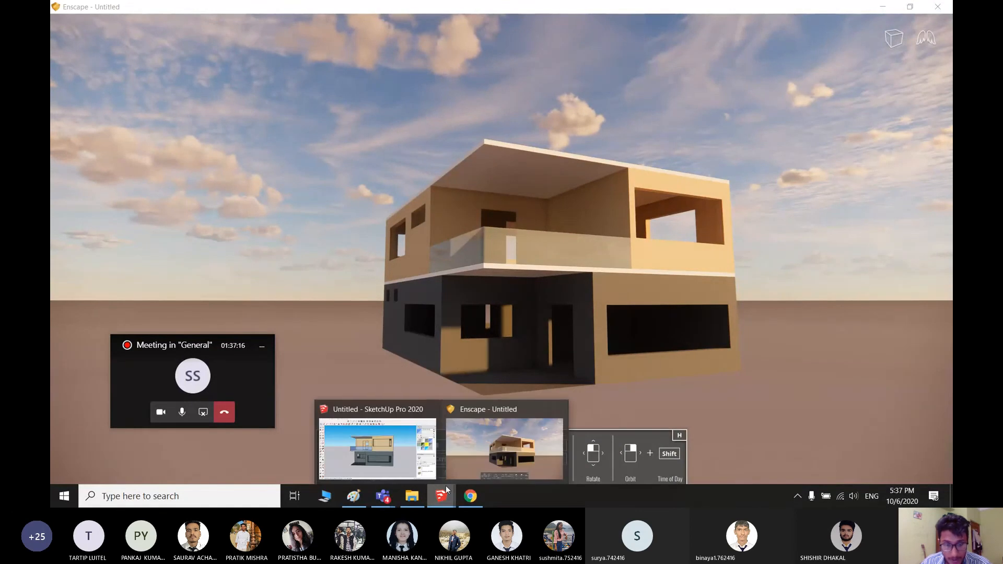
left_click(366, 440)
scroll(422, 310, "up", 5)
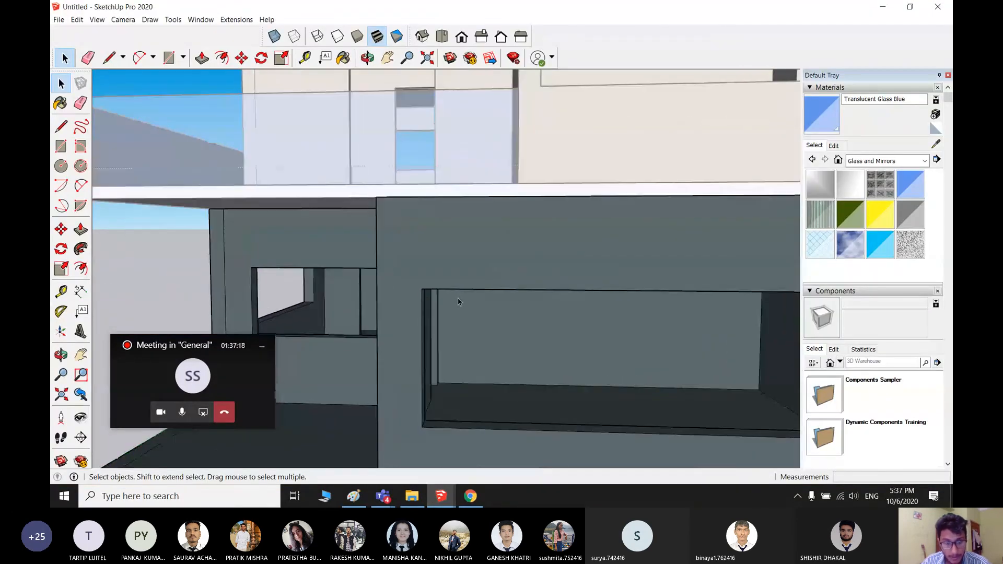
key("t")
key("r")
left_click(422, 289)
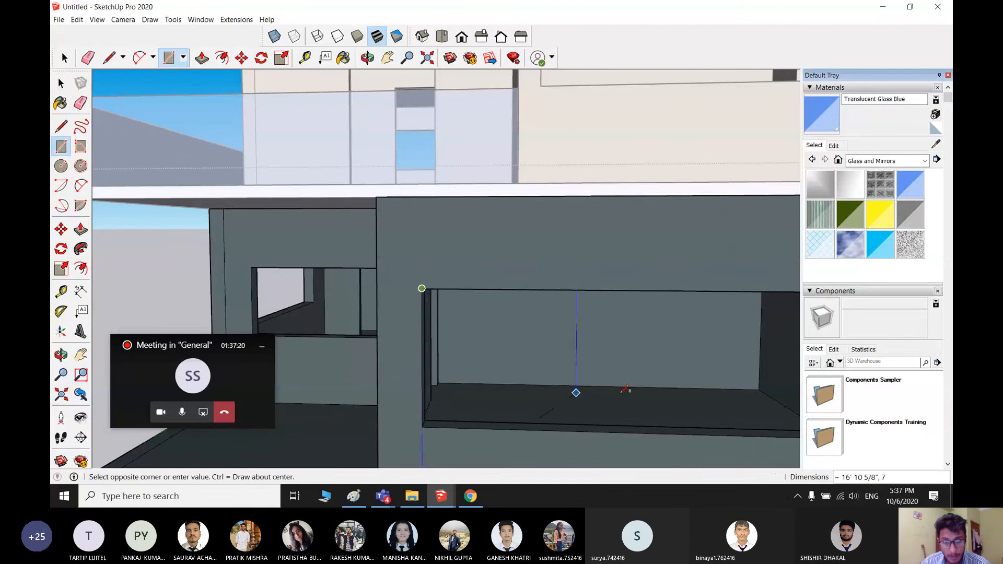
middle_click_drag(625, 389, 431, 257, "shift")
left_click(598, 212)
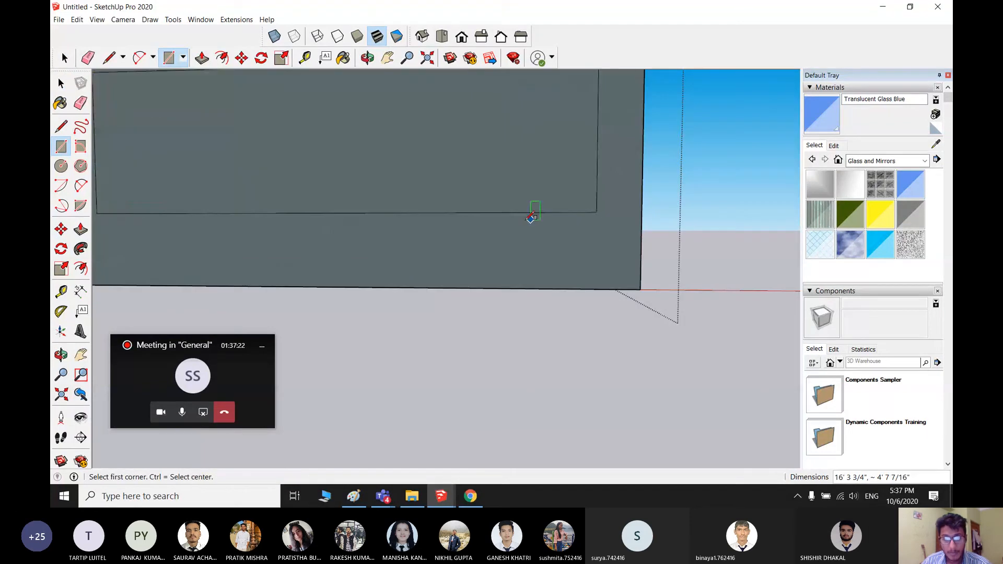
- Paint the rectangle filling the ground-floor front window with Translucent Glass Blue
scroll(543, 214, "down", 3)
key("space")
middle_click_drag(520, 211, 597, 244, "shift")
key("b")
left_click(579, 200)
- Offset the glass pane's edges outward onto the wall to outline a narrow window frame
key("m")
key("f")
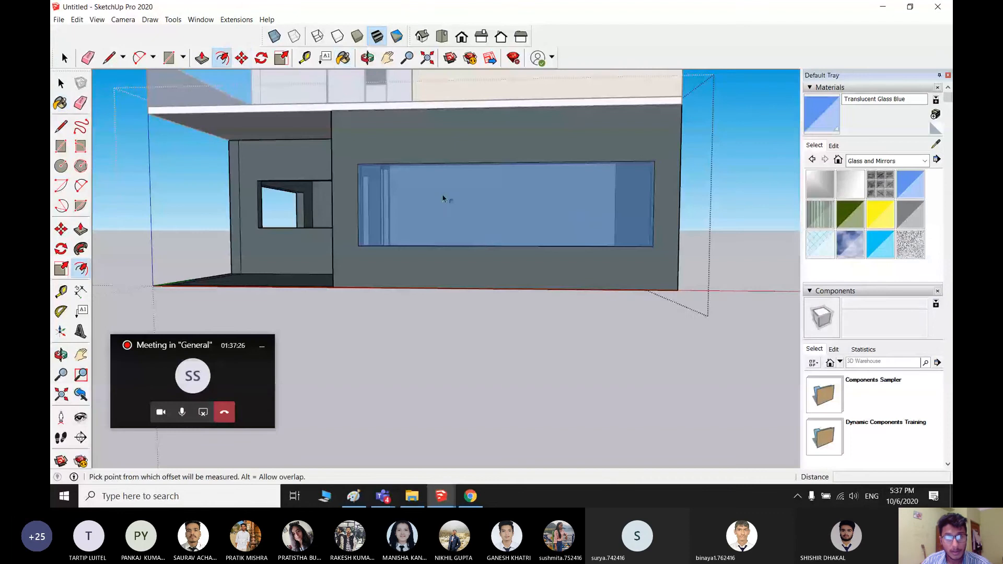
left_click(414, 163)
left_click(367, 157)
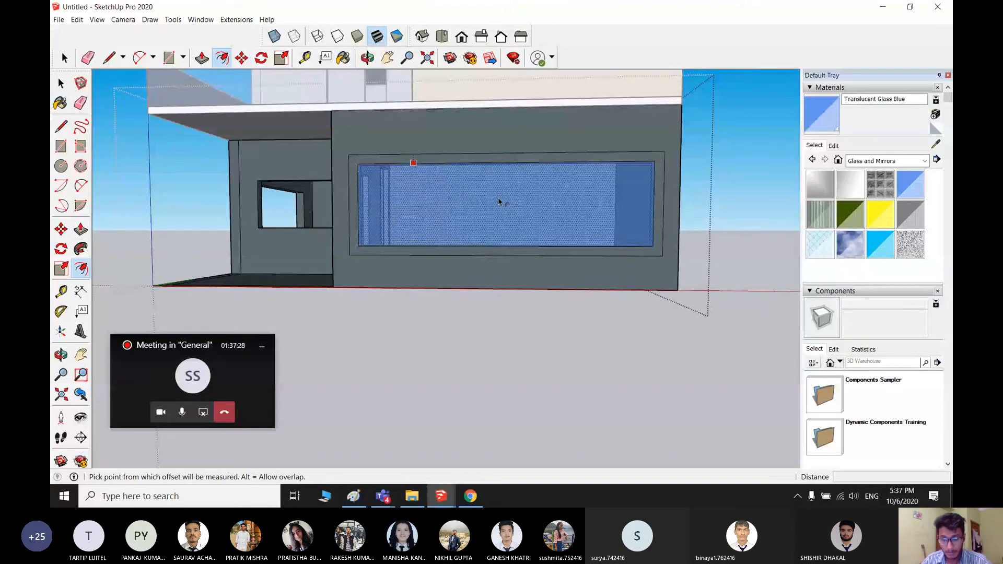
- Extrude the outlined window frame about 11 5/16" outward from the front wall
key("space")
scroll(656, 209, "up", 2)
key("p")
left_click(668, 218)
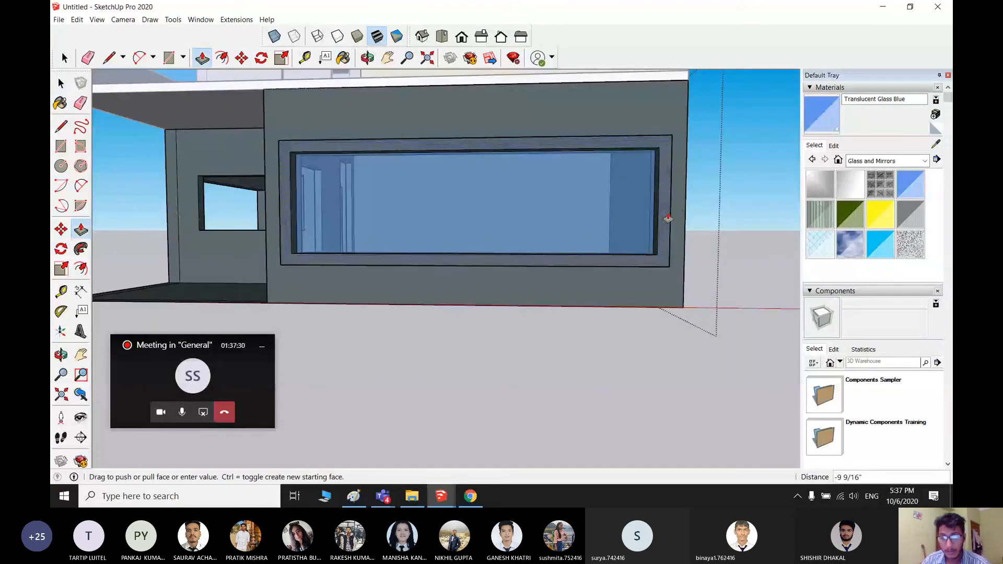
left_click(671, 219)
- Paint the projecting ground-floor window frame with Wood Veneer 01 from the Wood materials
left_click(925, 161)
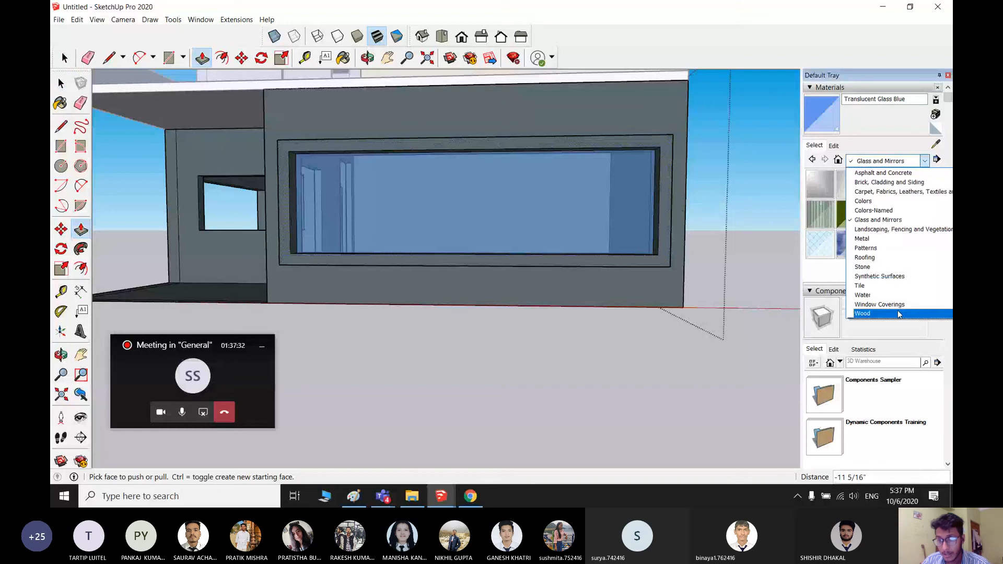
left_click(898, 313)
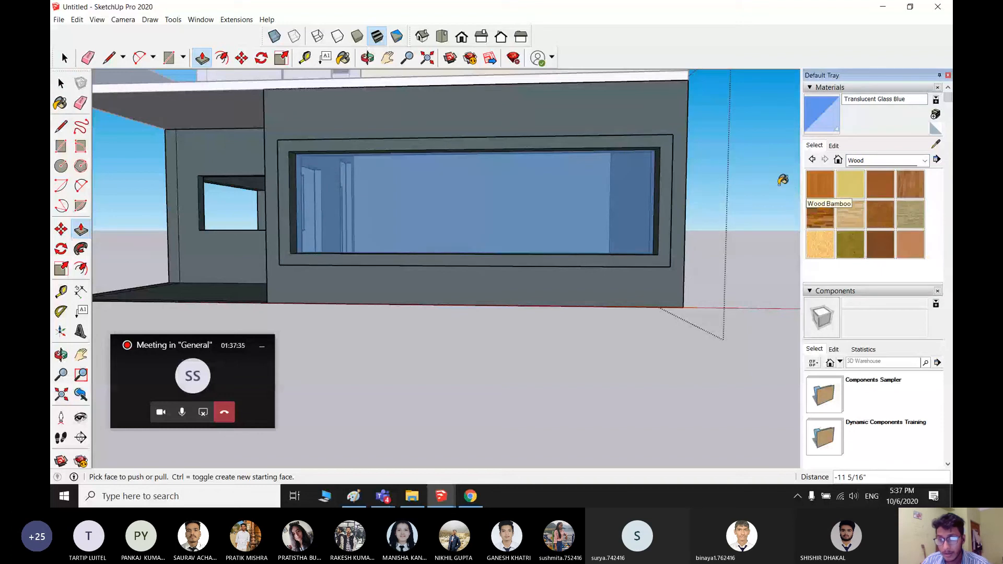
left_click(881, 244)
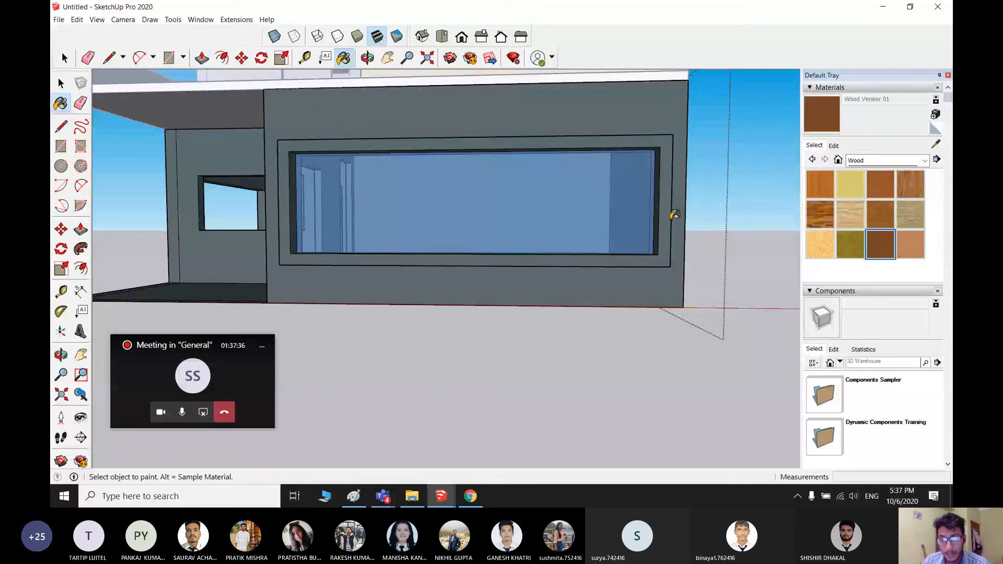
left_click(674, 215)
middle_click_drag(674, 215, 197, 179)
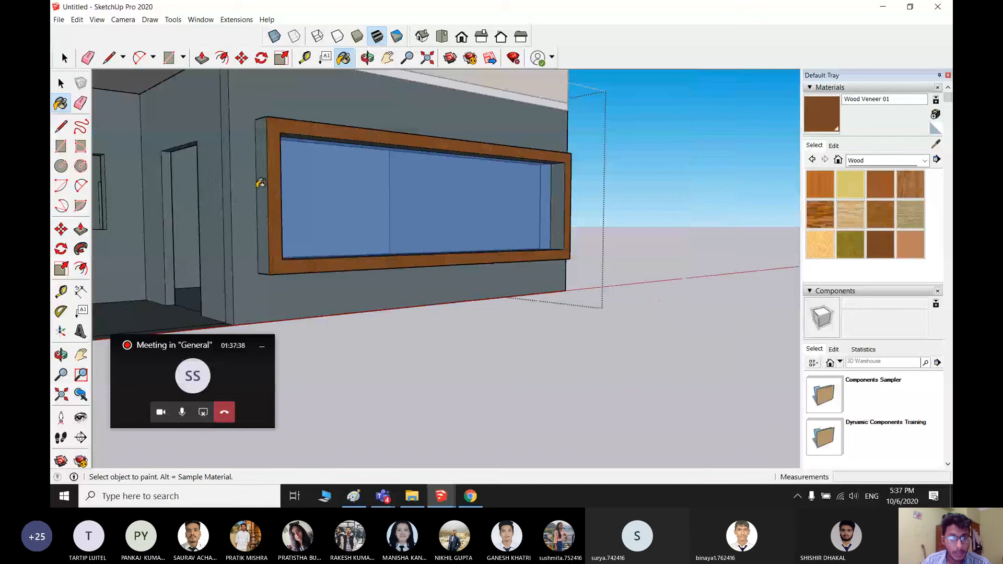
mouse_move(260, 181)
middle_mouse_down()
mouse_move(331, 148)
mouse_move(491, 343)
mouse_move(288, 284)
middle_mouse_up()
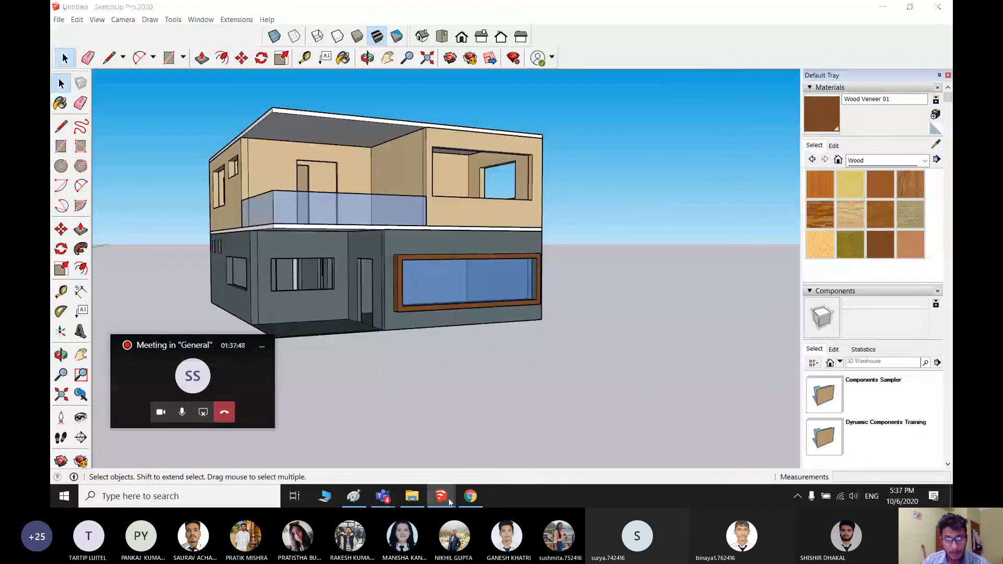
- Switch to Enscape and examine the wooden window frame from outside, with the time of day shifted to about 07:02
left_click(449, 499)
key("w")
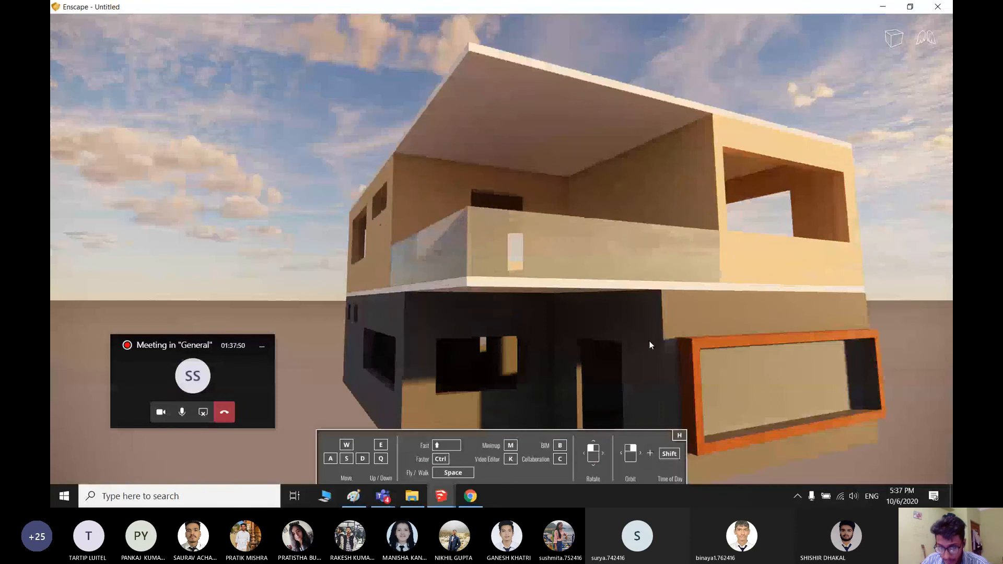
right_click_drag(649, 342, 559, 360)
key("d")
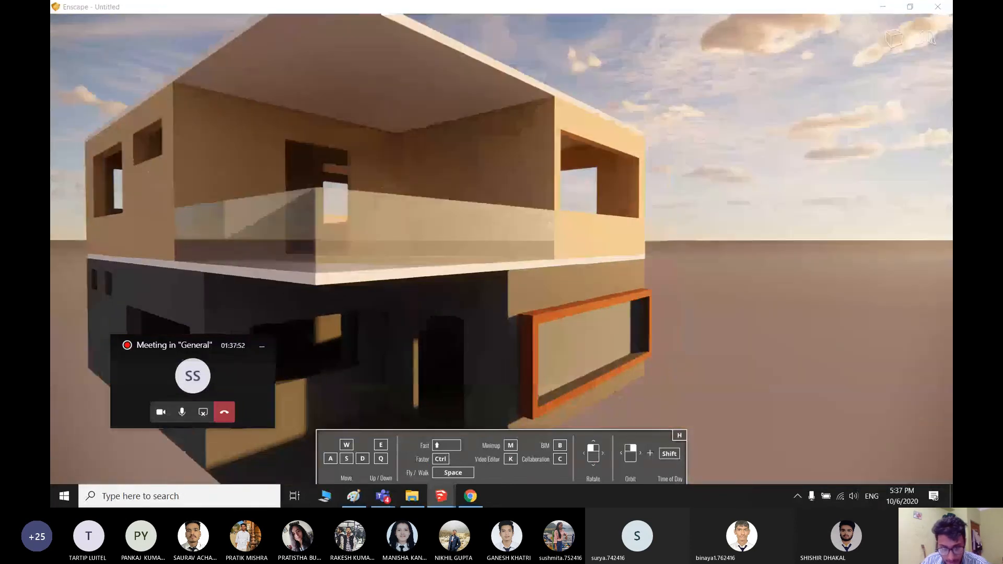
key("q")
right_click_drag(508, 327, 494, 290)
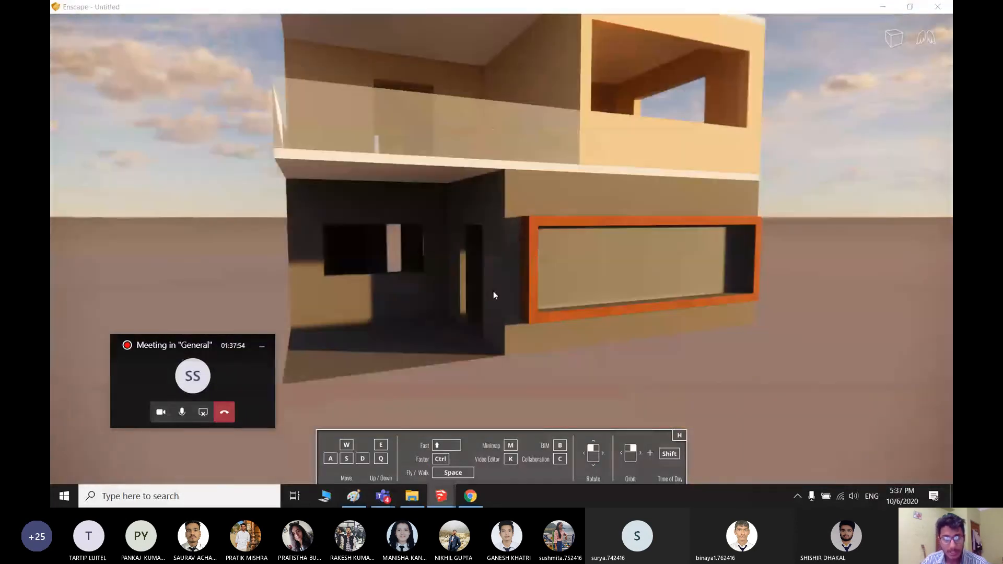
key("s")
key("s")
mouse_move(513, 231)
right_mouse_down("shift")
mouse_move(408, 231)
mouse_move(504, 224)
right_mouse_up("shift")
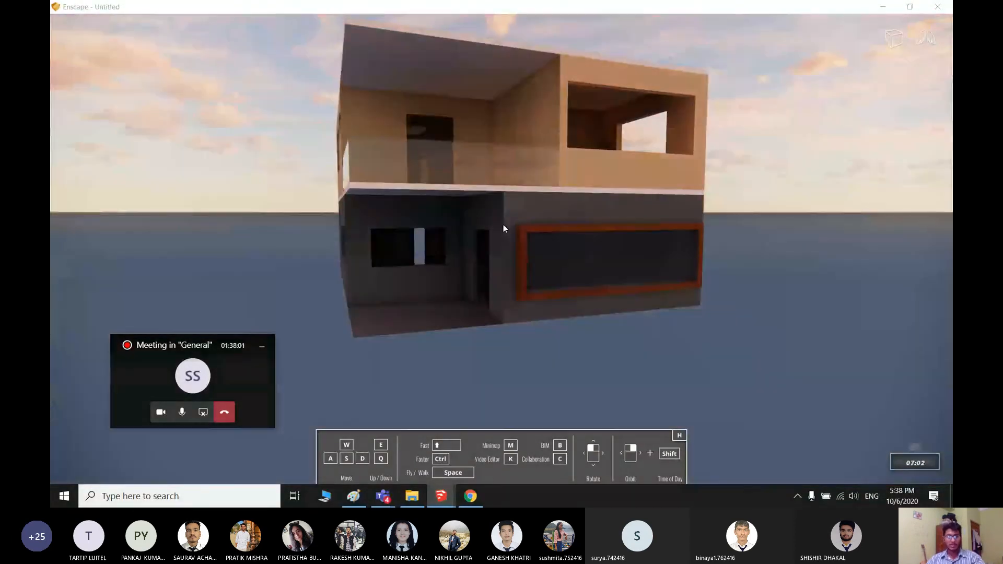
- Move through the front entrance into the house and look around the ground-floor room with the large window
key("w")
key("w")
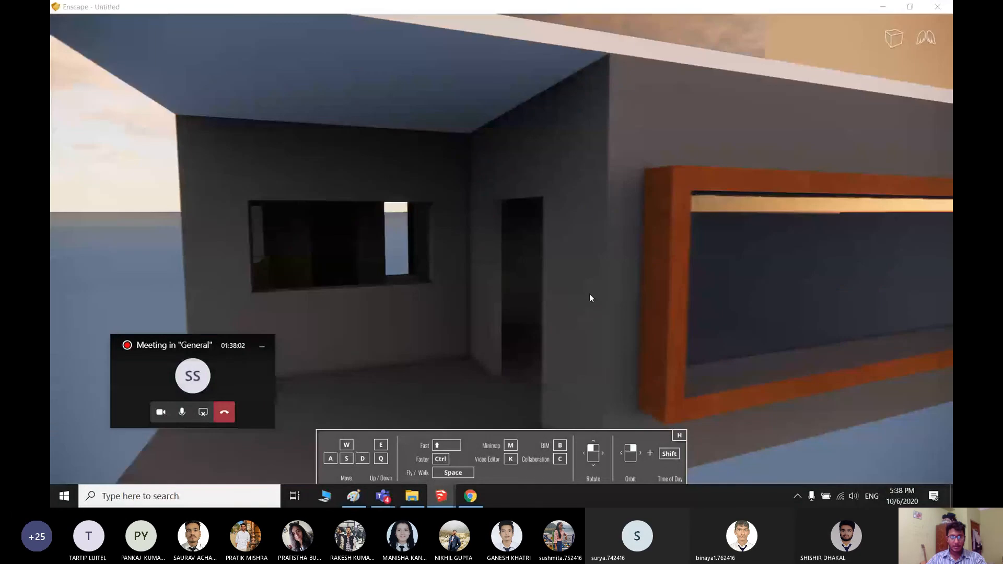
key("w")
left_click_drag(590, 294, 651, 282)
key("w")
key("d")
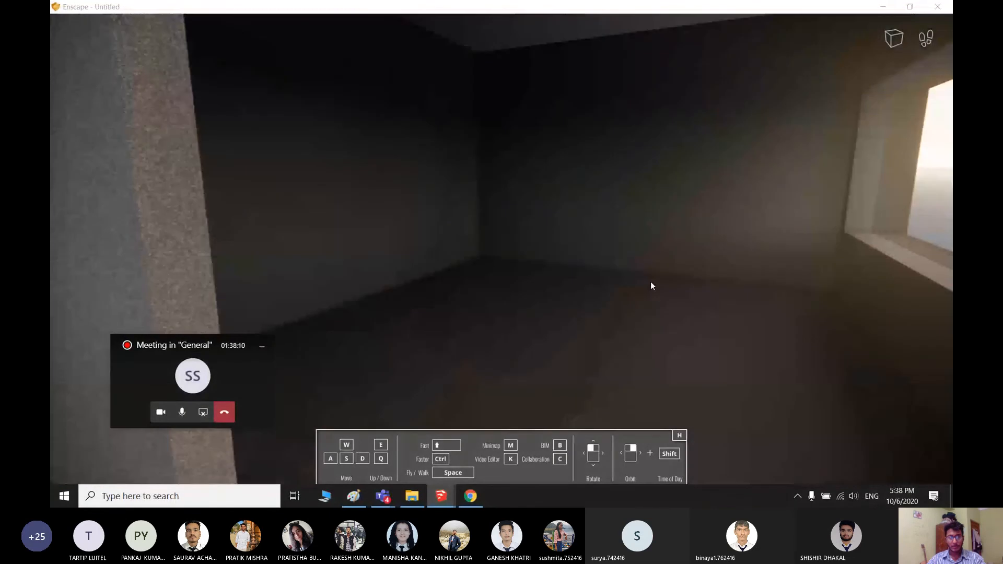
key("s")
key("w")
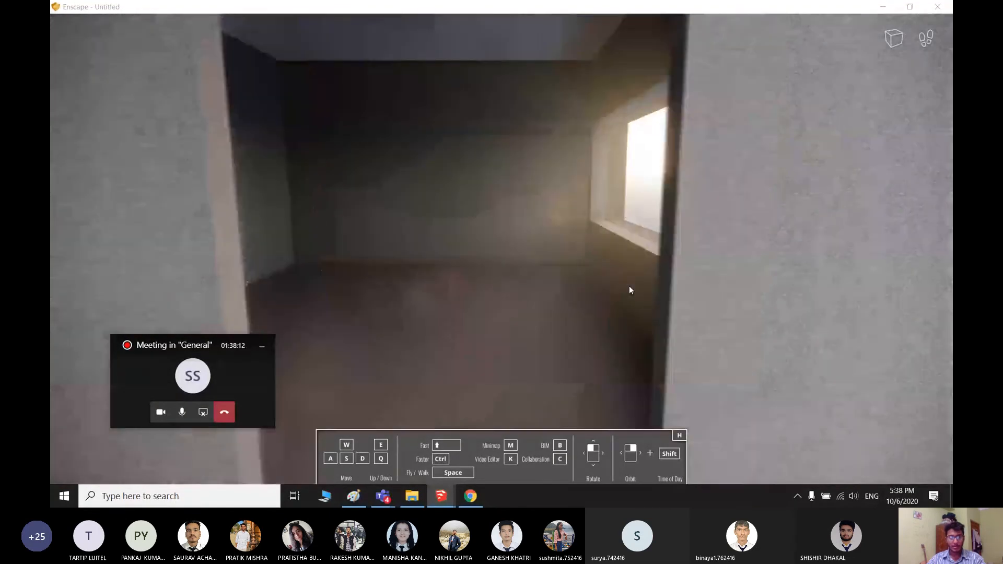
left_click_drag(629, 286, 56, 324)
key("w")
key("s")
key("w")
key("w")
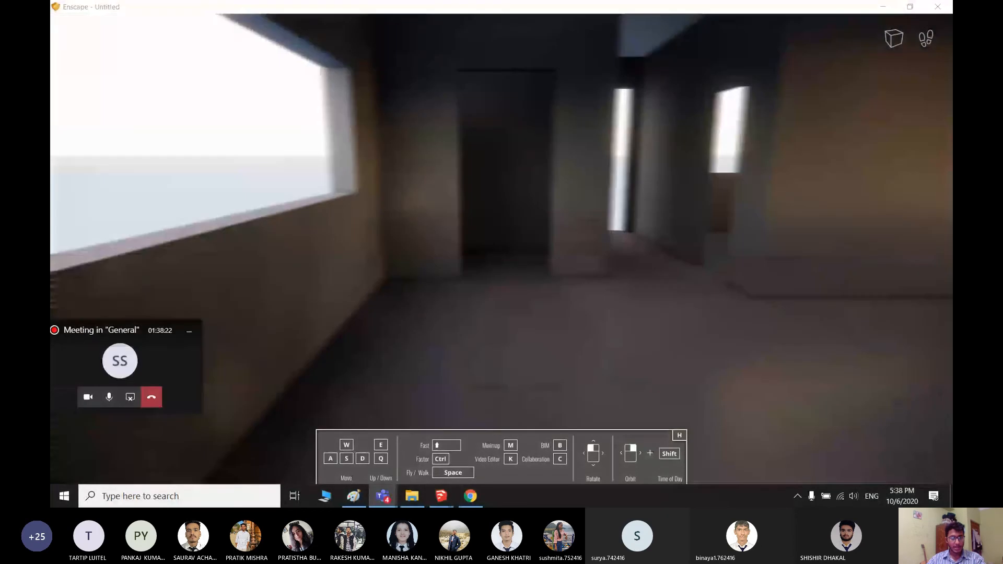
- Walk through the inner ground-floor rooms and examine the windows and the opening in the slab above
left_click_drag(261, 287, 373, 287)
key("w")
key("w")
key("d")
key("w")
left_click_drag(685, 319, 888, 317)
key("a")
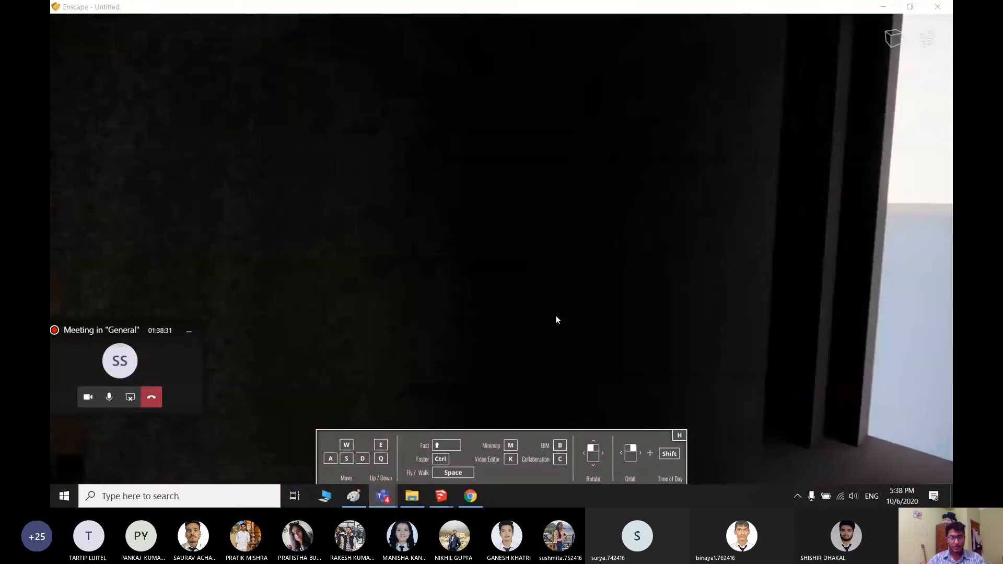
key("w")
left_click_drag(585, 321, 255, 302)
key("d")
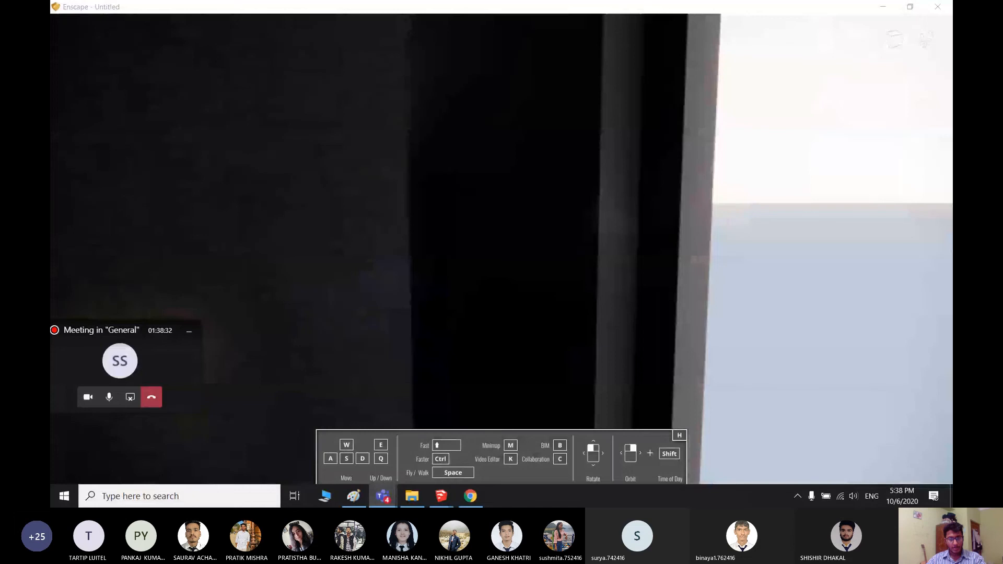
left_click_drag(255, 302, 680, 271)
key("w")
key("w")
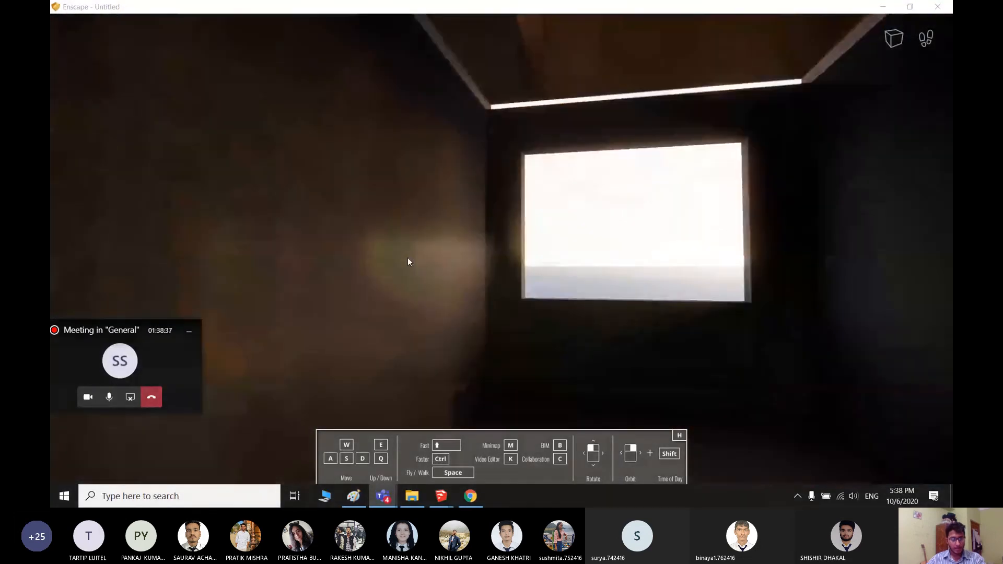
left_click_drag(408, 259, 857, 272)
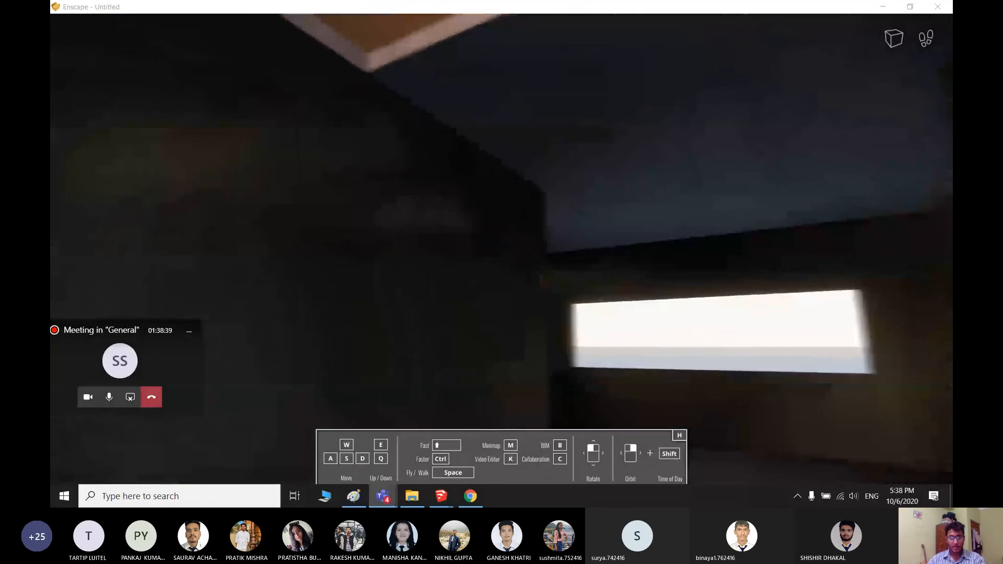
left_click_drag(502, 289, 737, 292)
- Change to fly mode and rise through the slab opening to view the upper-floor interior
key("space")
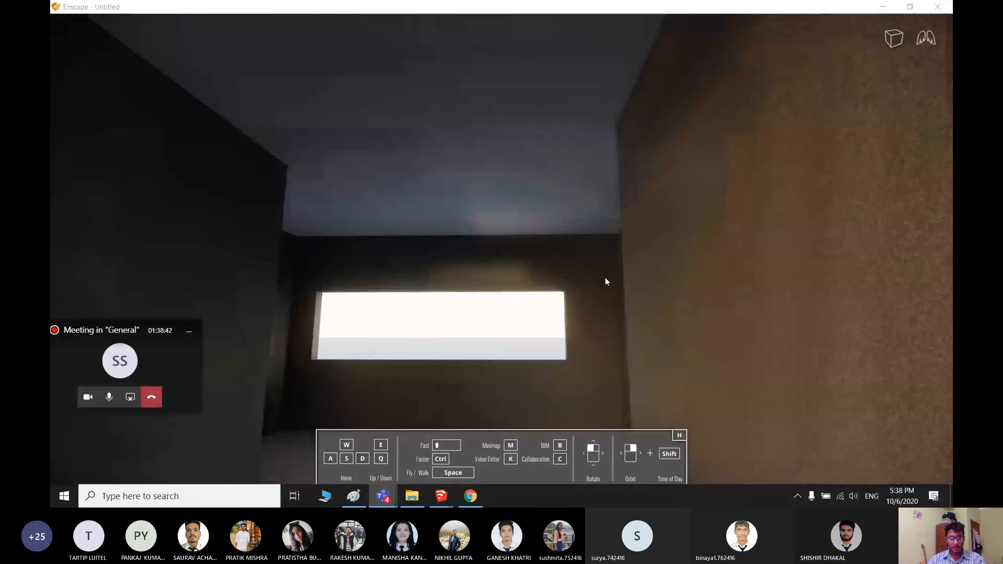
key("e")
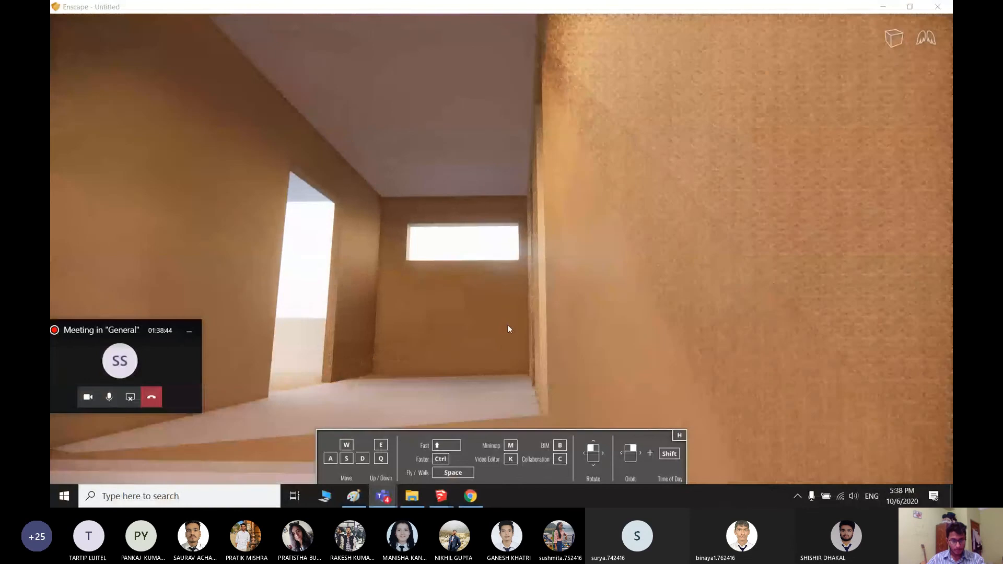
key("a")
key("q")
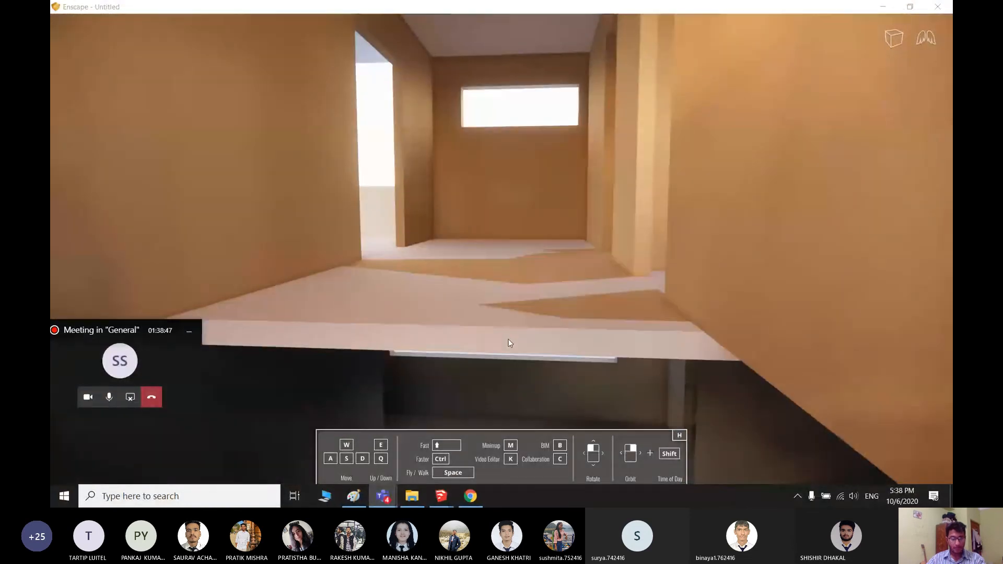
key("w")
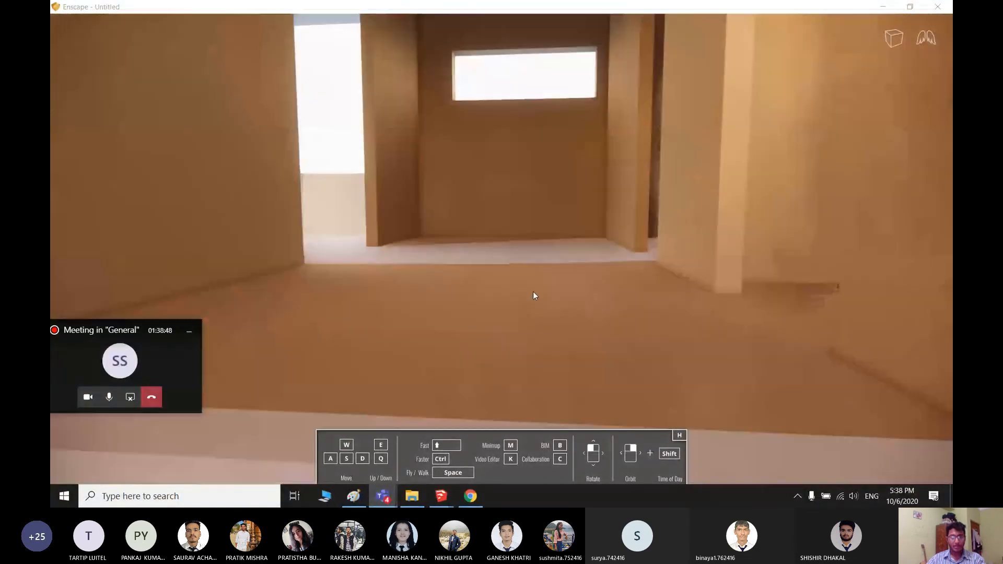
- Move through the upper-floor rooms in fly and walk mode and look out over the glass-railed balcony
key("w")
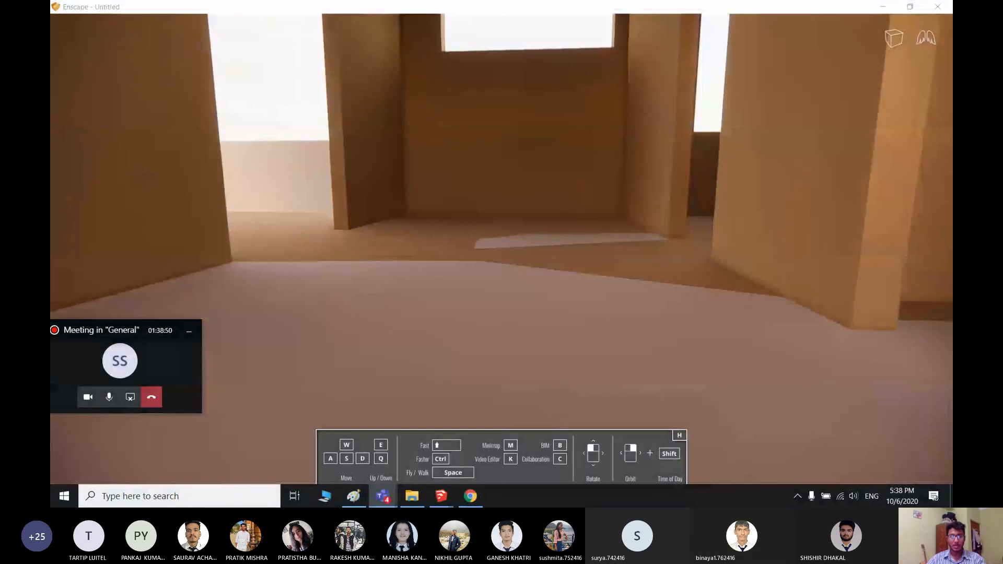
key("q")
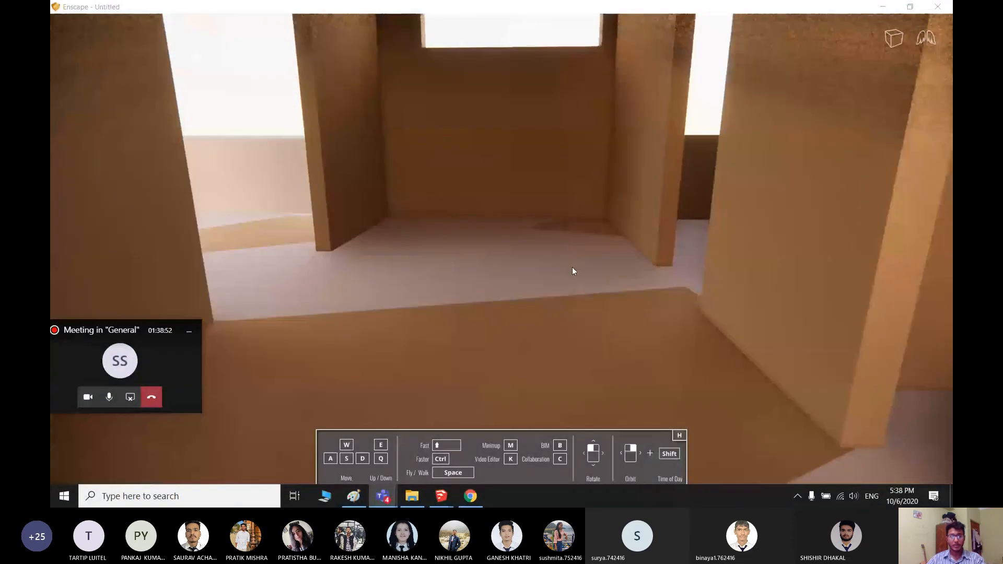
key("space")
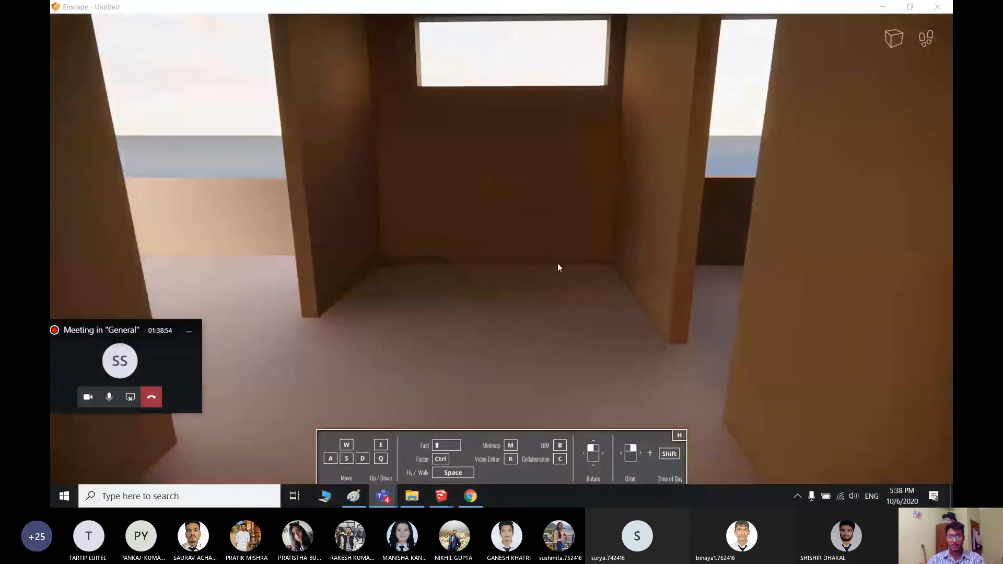
left_click_drag(557, 264, 483, 301)
key("space")
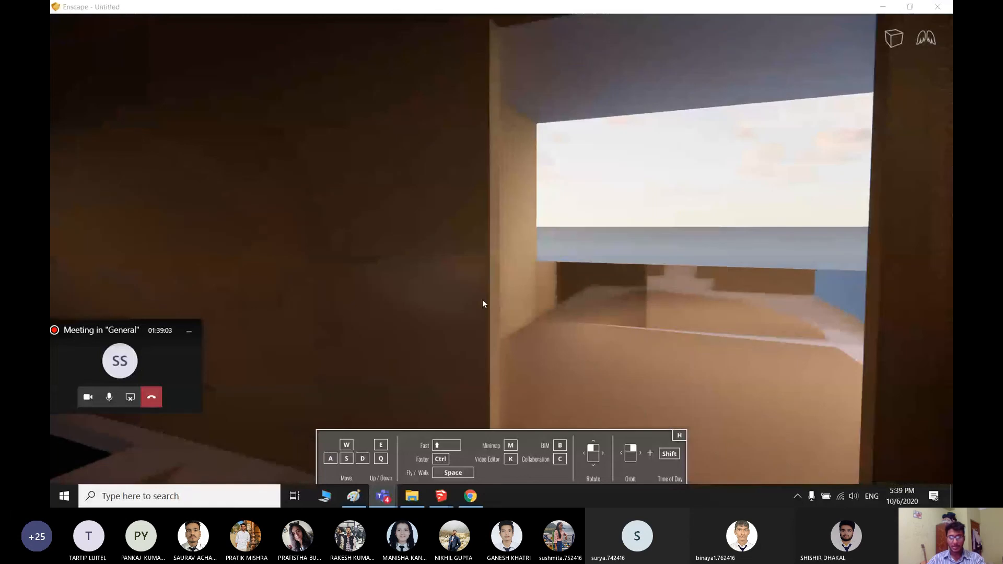
key("w")
mouse_move(482, 300)
left_mouse_down()
mouse_move(289, 265)
mouse_move(473, 274)
left_mouse_up()
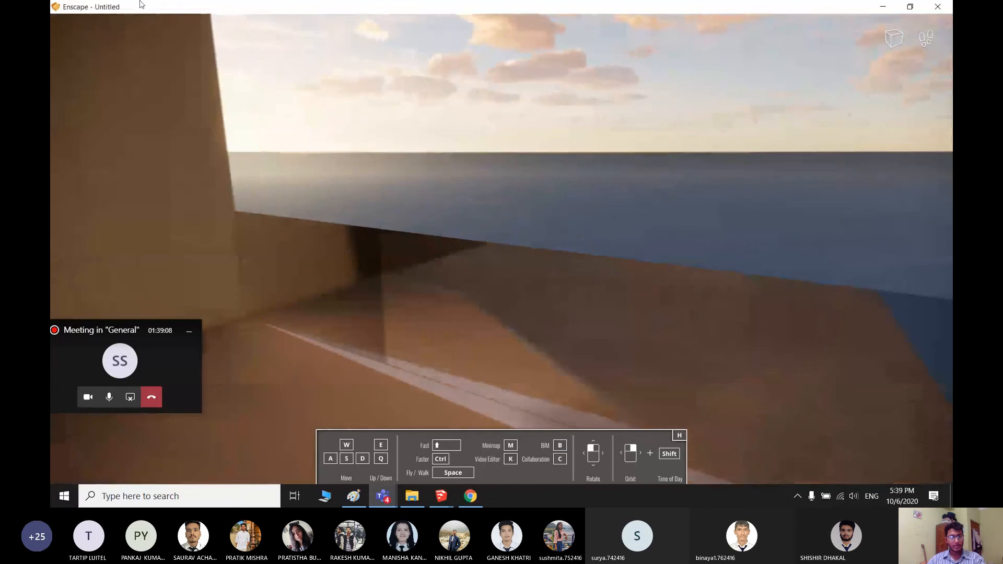
- Fly backwards out of the house with the render window maximized and orbit to view the whole exterior from the balcony corner
double_click(139, 4)
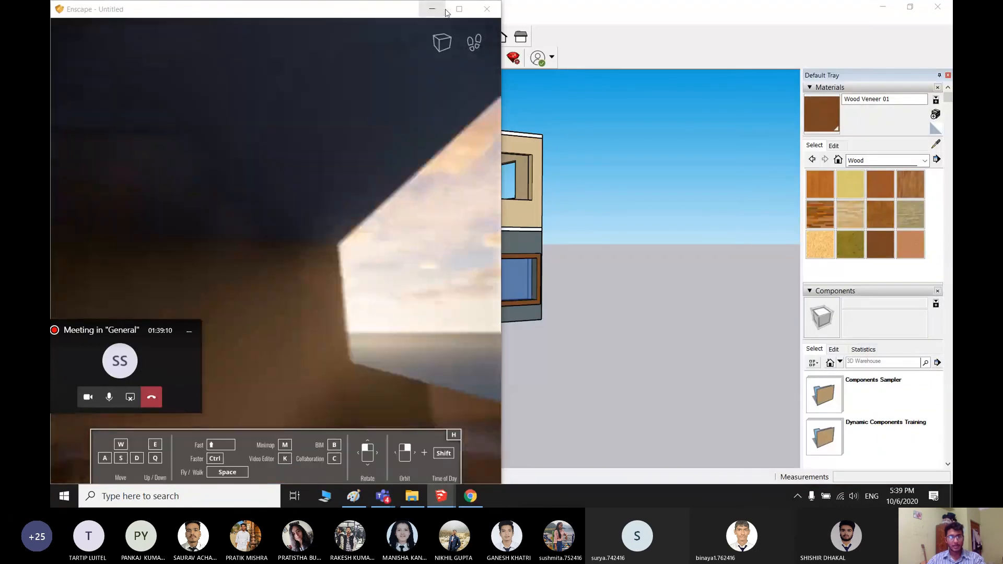
left_click(458, 9)
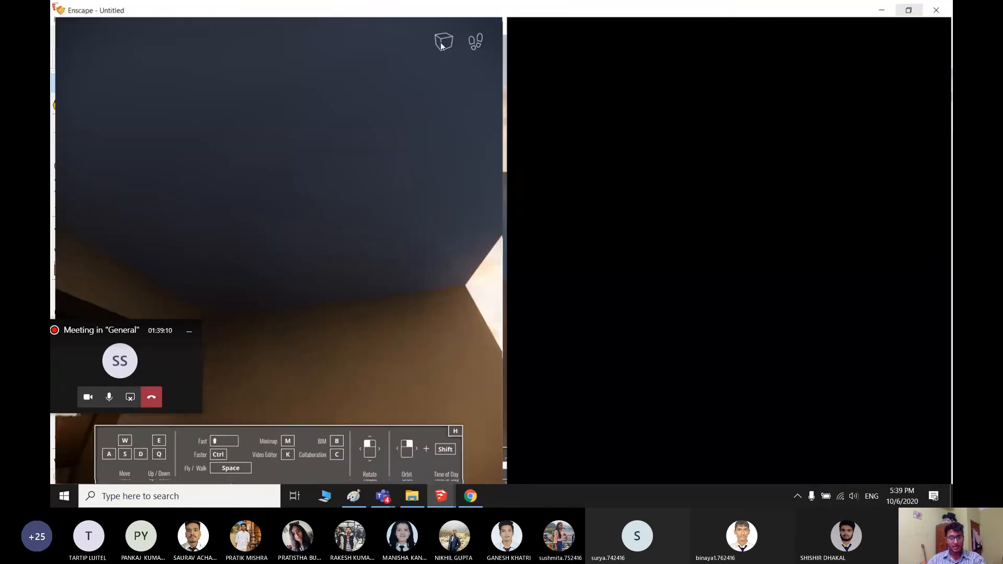
key("space")
key("s")
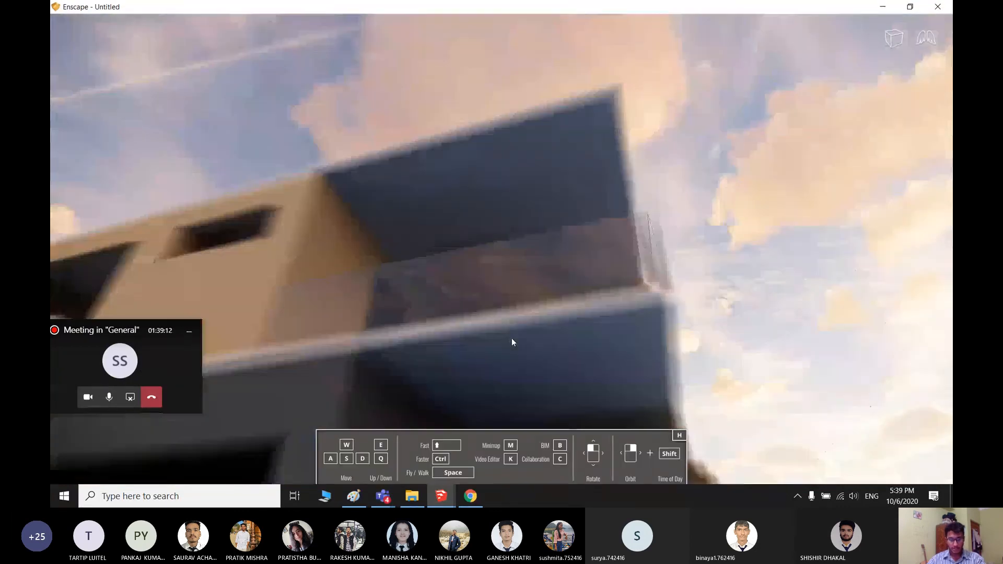
right_click_drag(512, 337, 566, 269)
key("s")
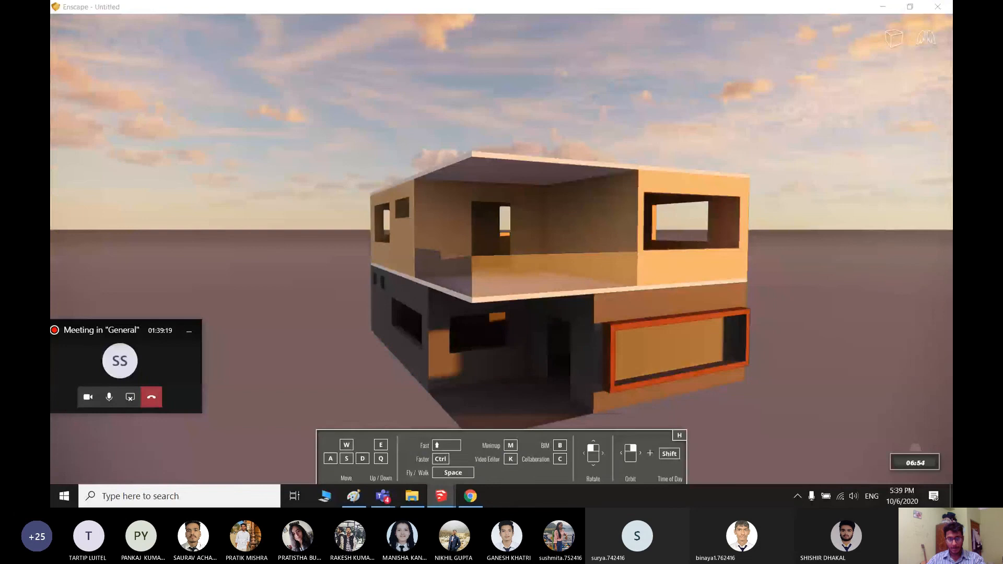
- Shift the time of day through night to bright daylight and examine the front facade from a low angle
right_click_drag(502, 282, 731, 282, "shift")
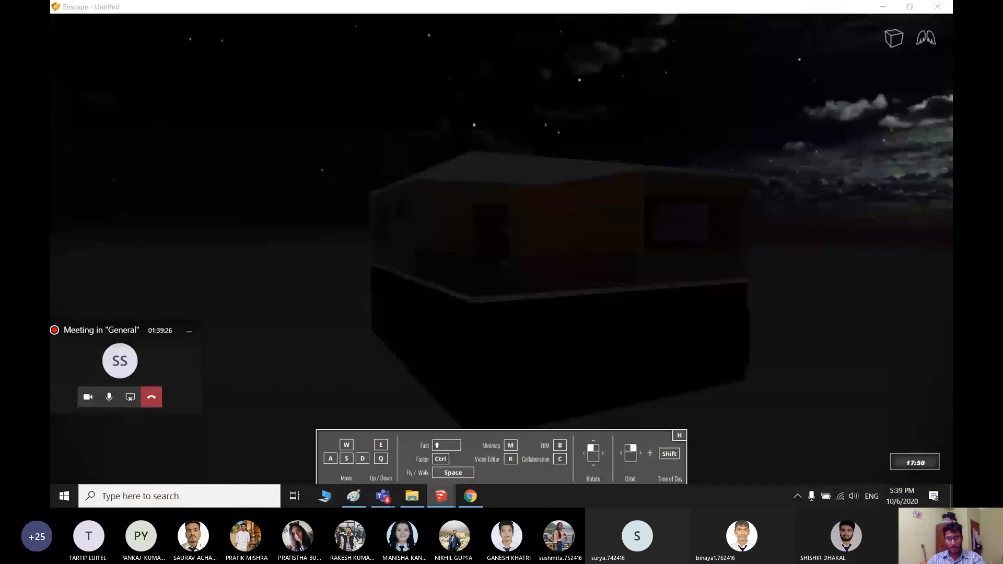
right_click_drag(510, 303, 574, 303, "shift")
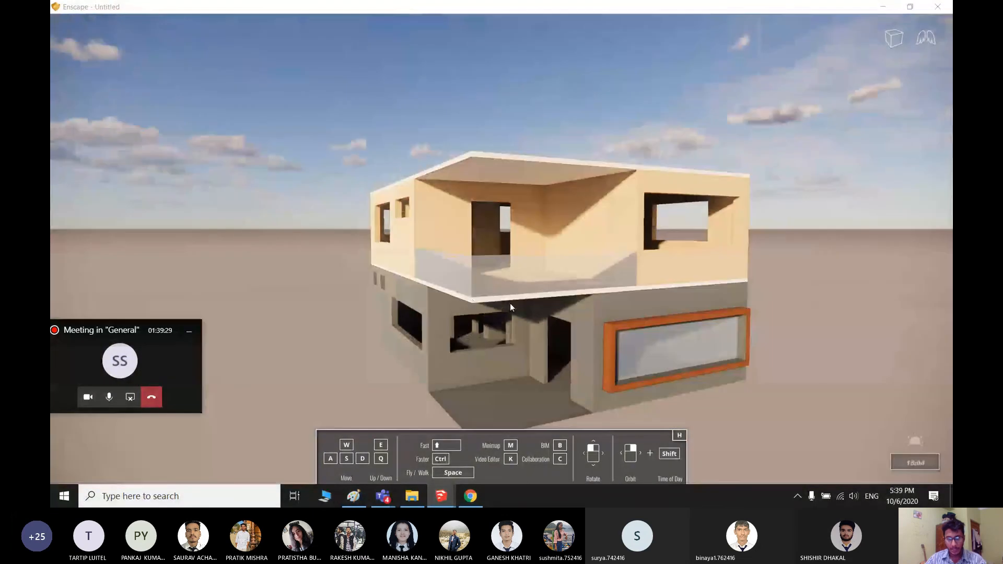
scroll(511, 304, "up", 2)
scroll(529, 334, "down", 2)
right_click_drag(547, 373, 606, 230)
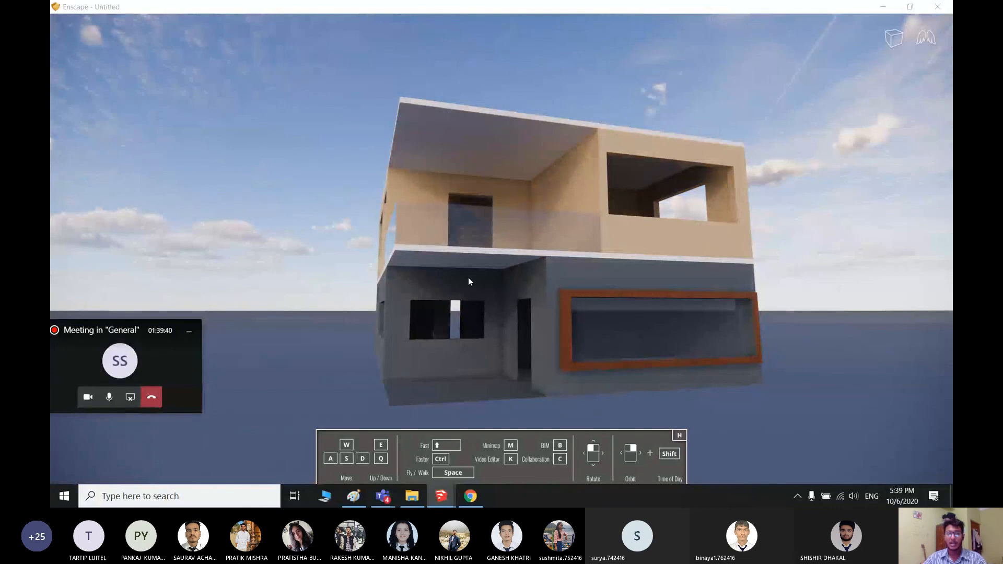
scroll(516, 274, "down", 2)
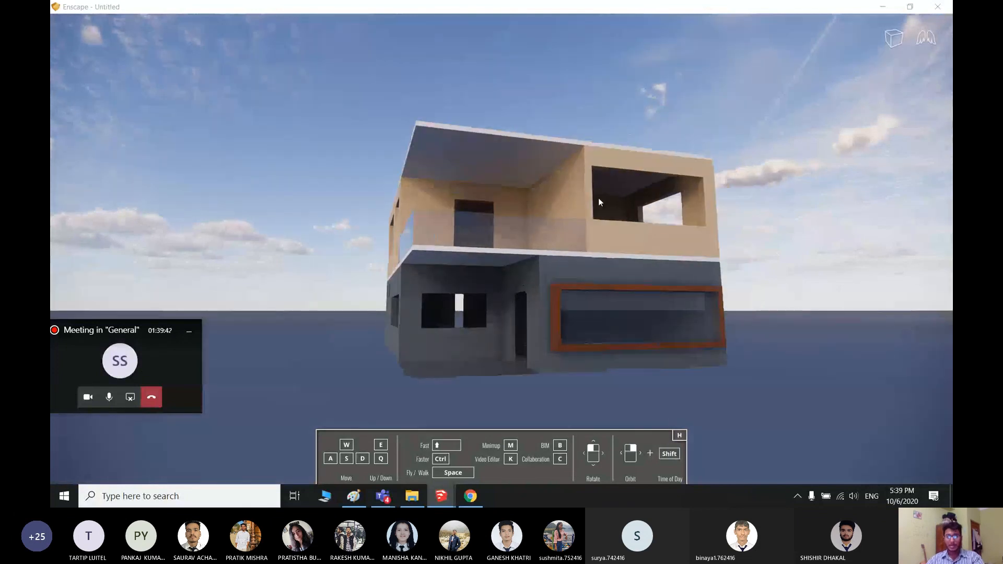
- Close the Enscape render and examine the house model in SketchUp from the front, the side and above
left_click(938, 8)
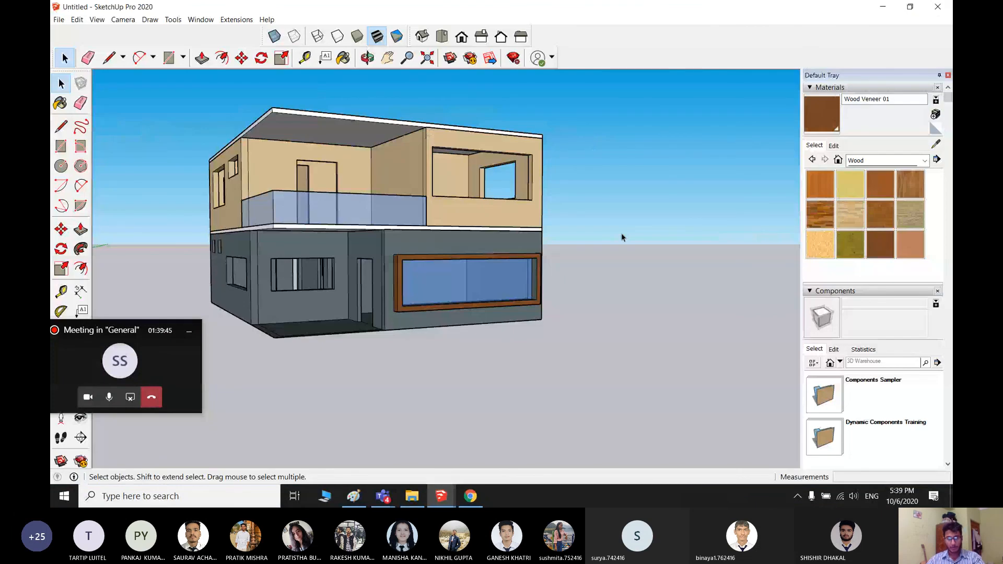
middle_click_drag(622, 238, 518, 263)
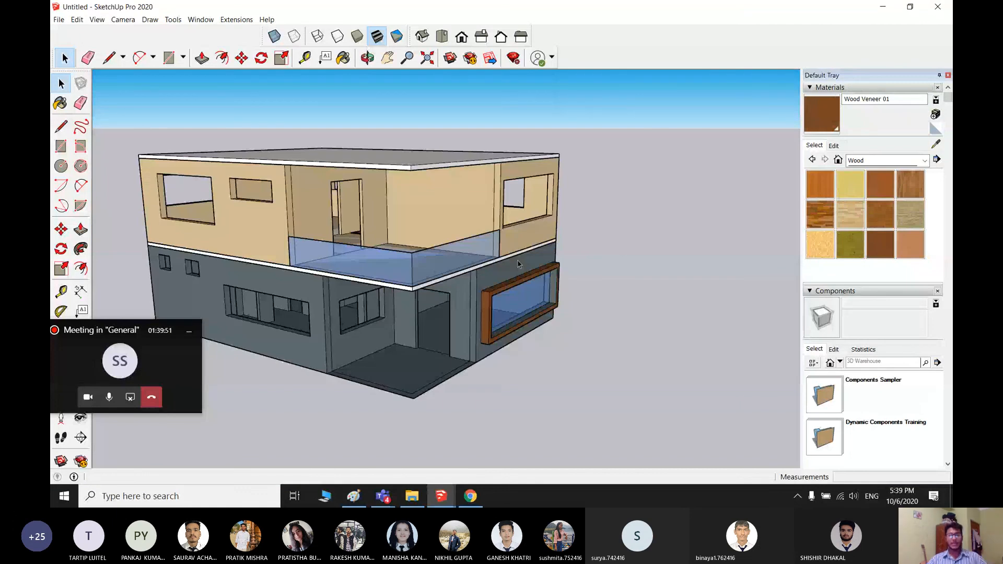
middle_click_drag(518, 264, 467, 242)
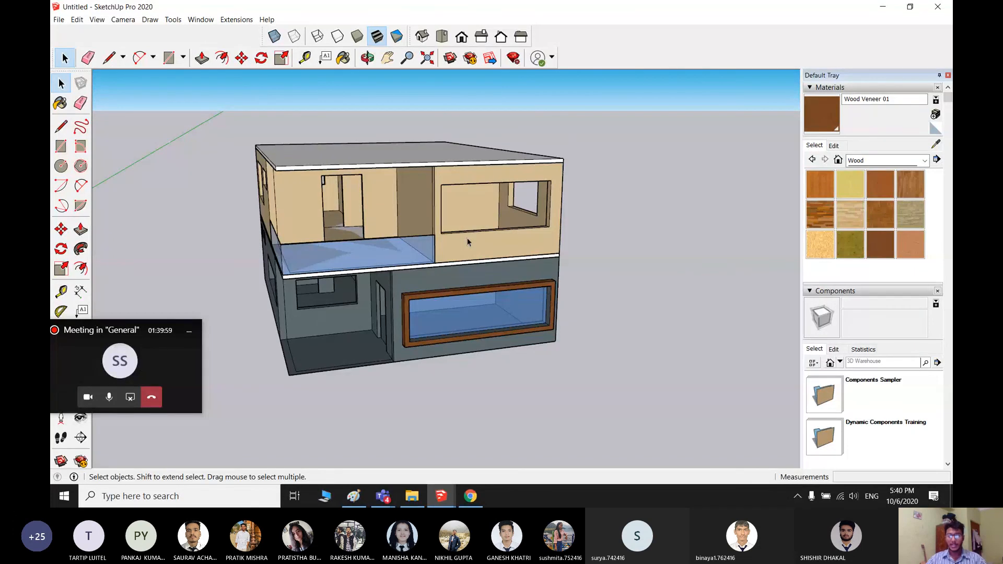
middle_click_drag(465, 237, 516, 374)
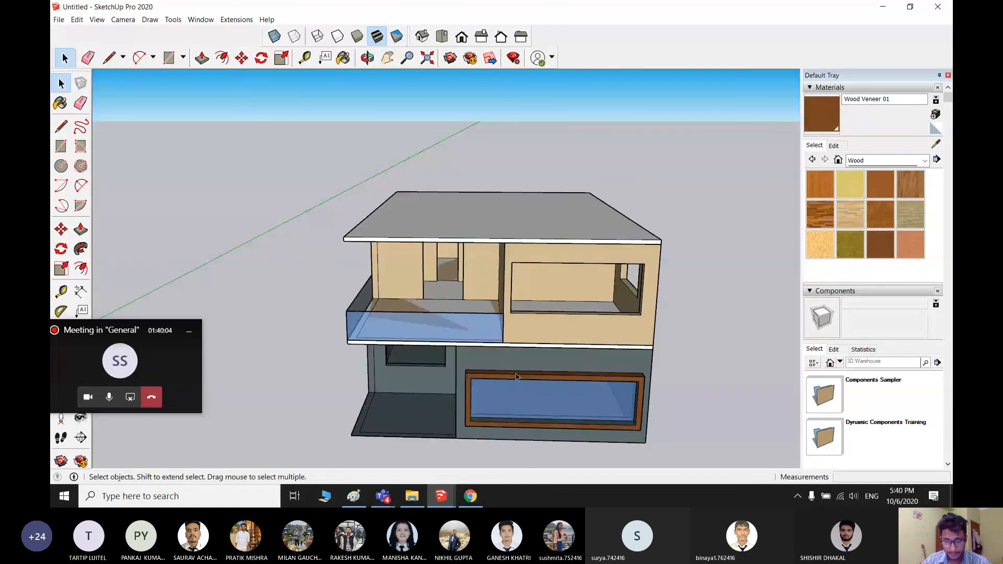
scroll(482, 379, "up", 5)
scroll(515, 380, "down", 6)
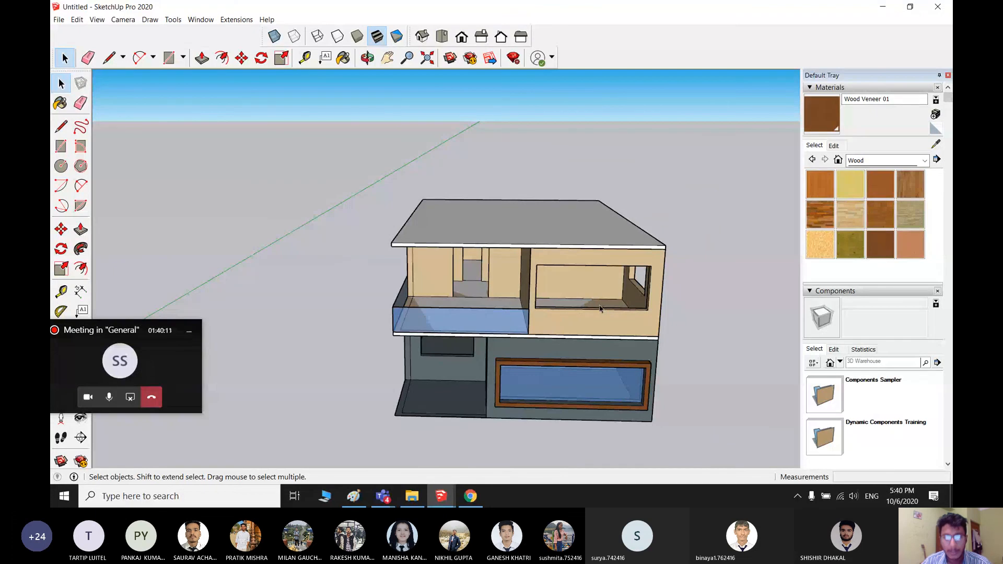
middle_click_drag(600, 308, 705, 309)
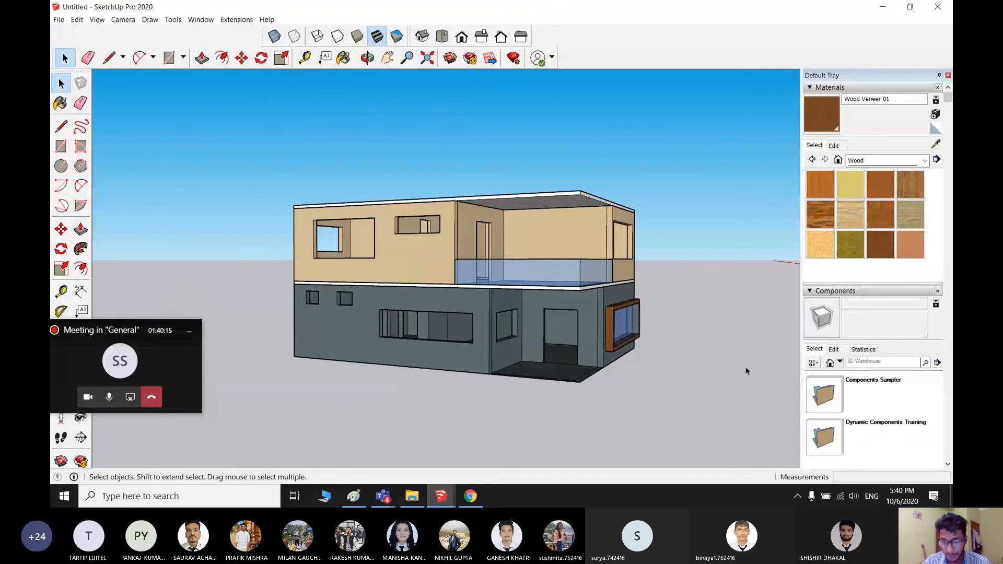
middle_click_drag(686, 393, 512, 313)
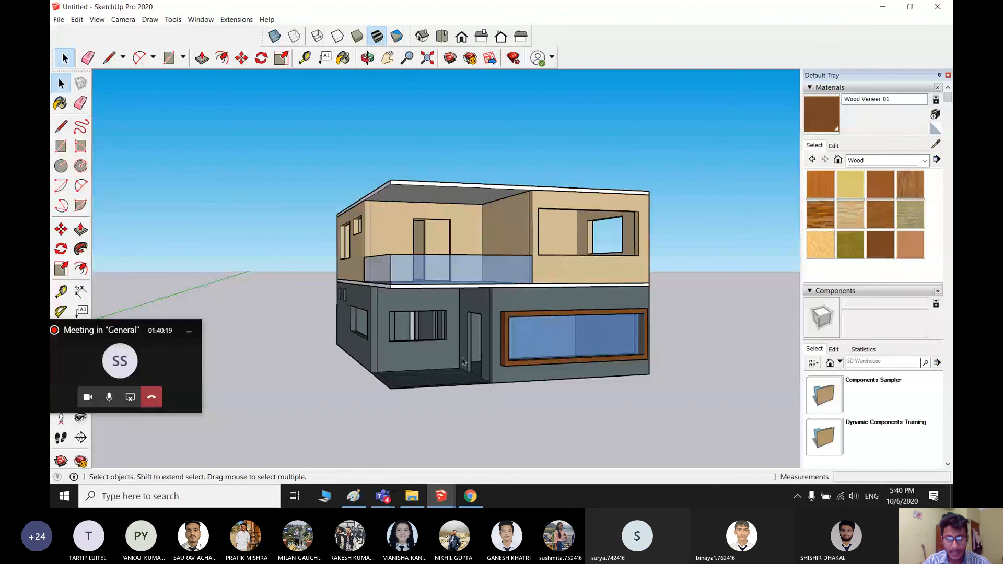
- Switch to the Microsoft Teams meeting window with the participant list
key("alt+Tab")
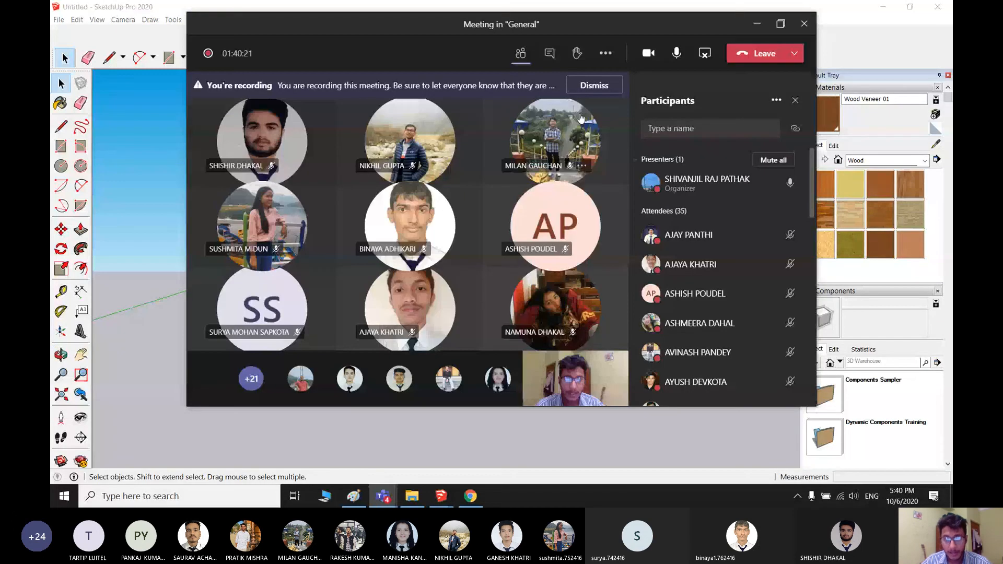